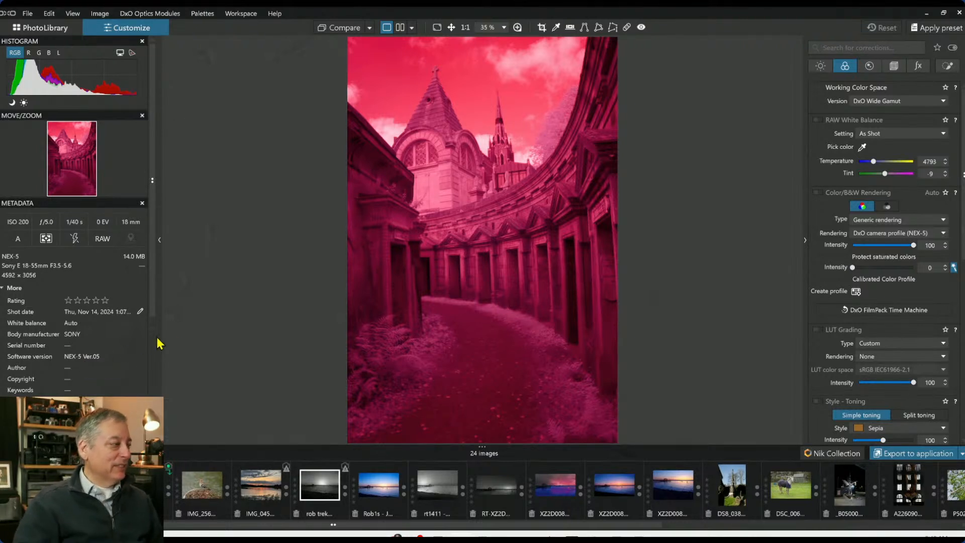
Enable automatic Perspective correction in the geometry settings
scroll(189, 327, "up", 1)
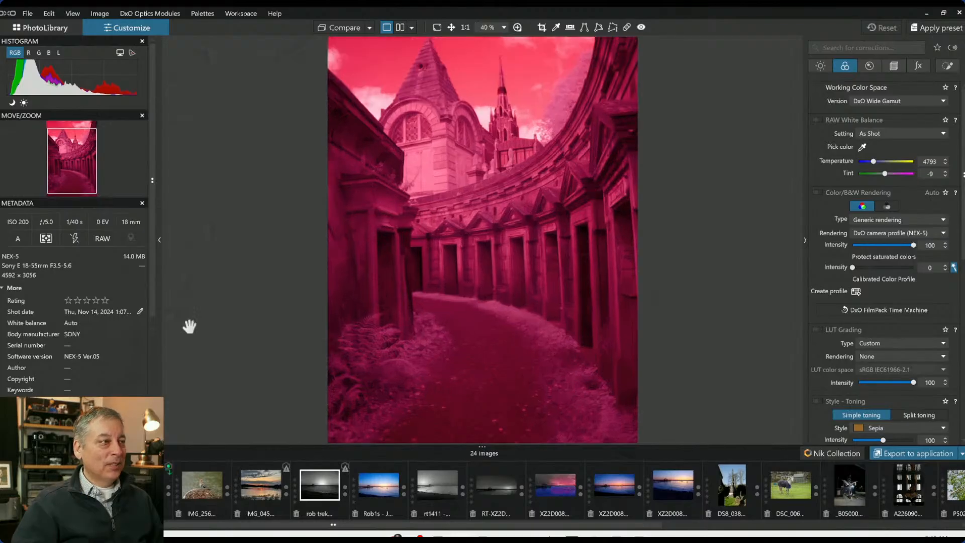
scroll(191, 329, "down", 2)
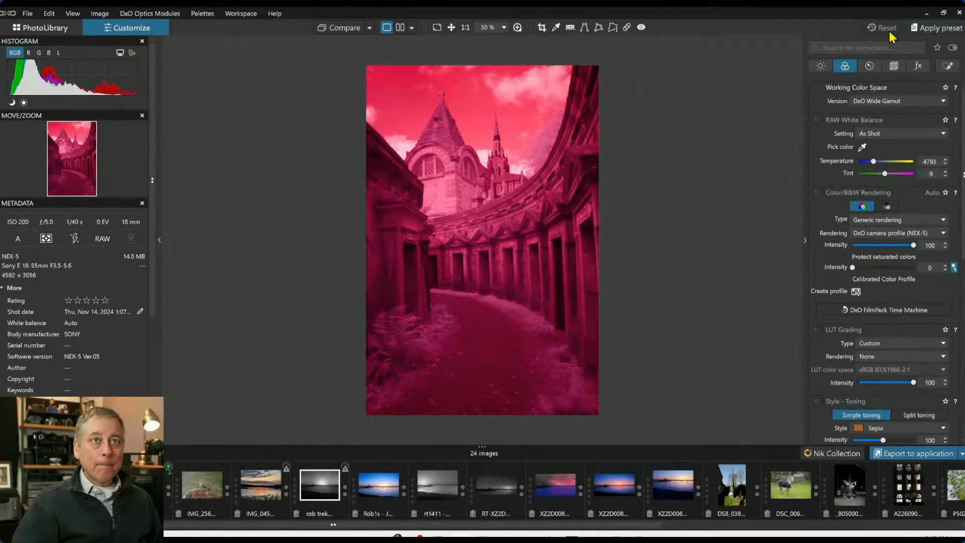
left_click(890, 67)
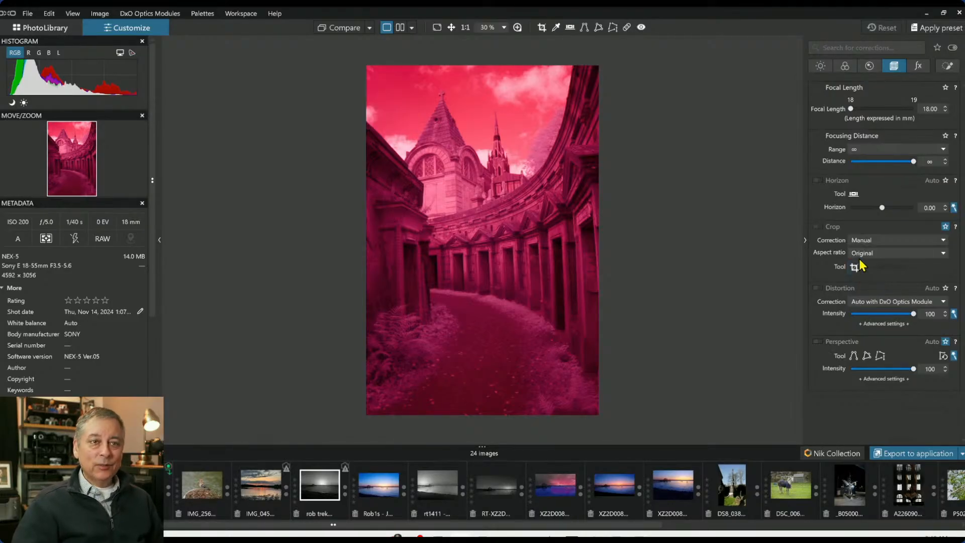
left_click(818, 342)
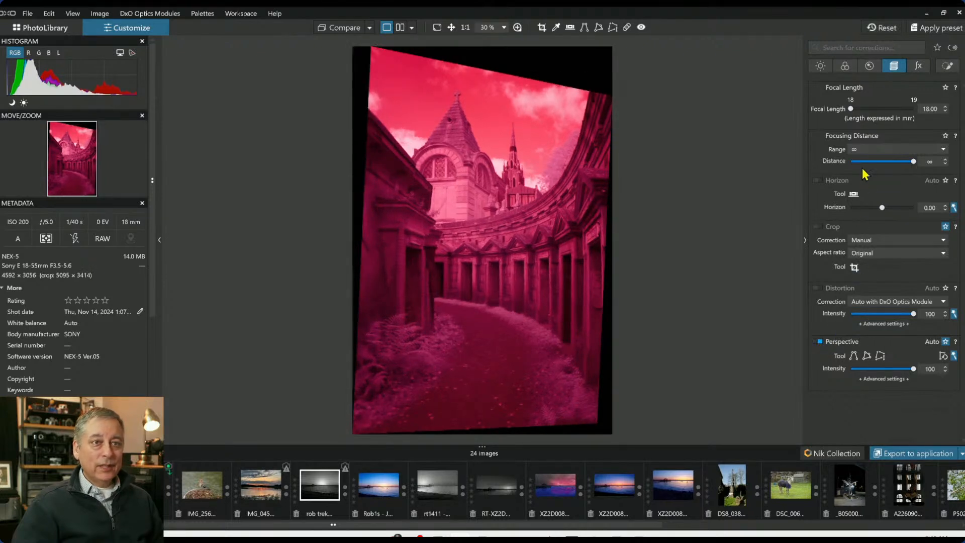
Set the crop correction to Auto based on keystoning / horizon
left_click(876, 240)
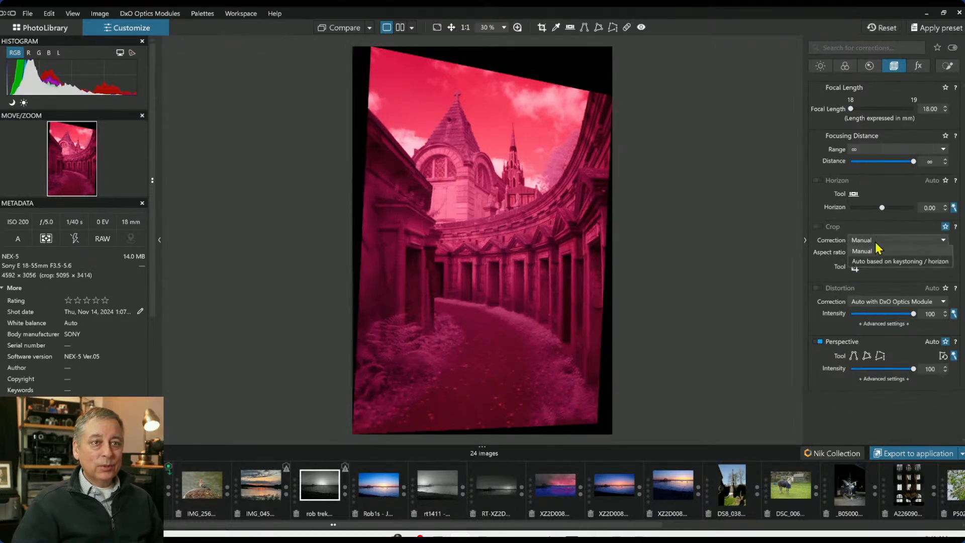
left_click(885, 262)
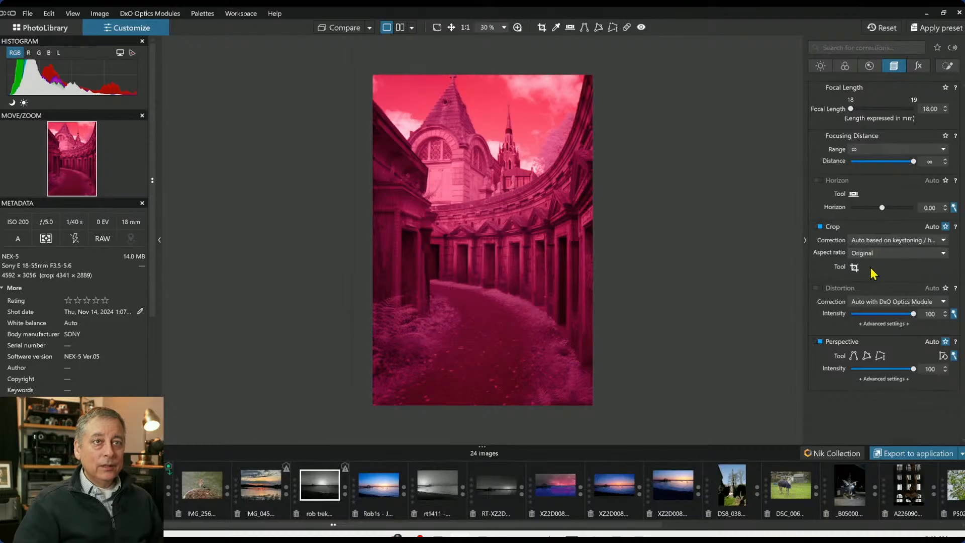
Open the Crop tool and narrow the crop frame from its right edge and lower corner
left_click(542, 28)
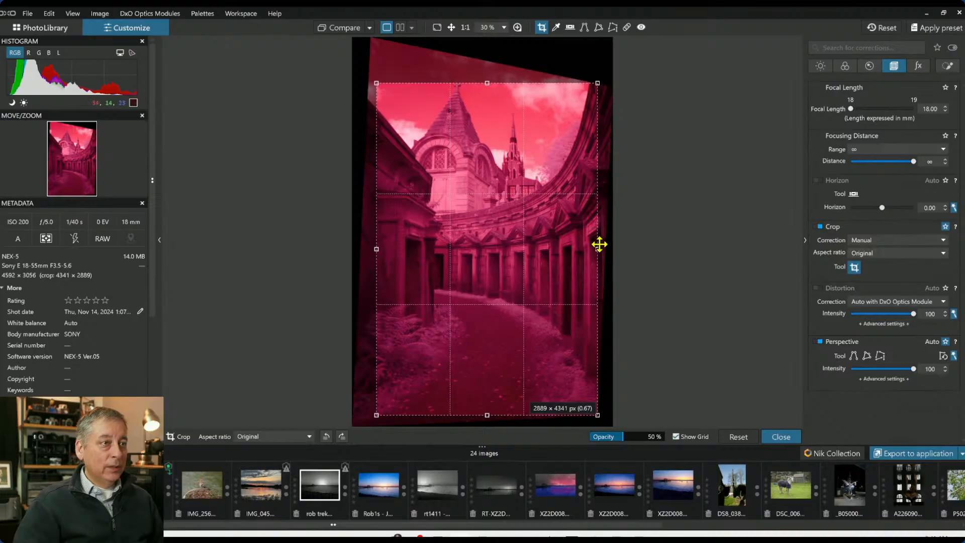
left_click_drag(596, 248, 532, 251)
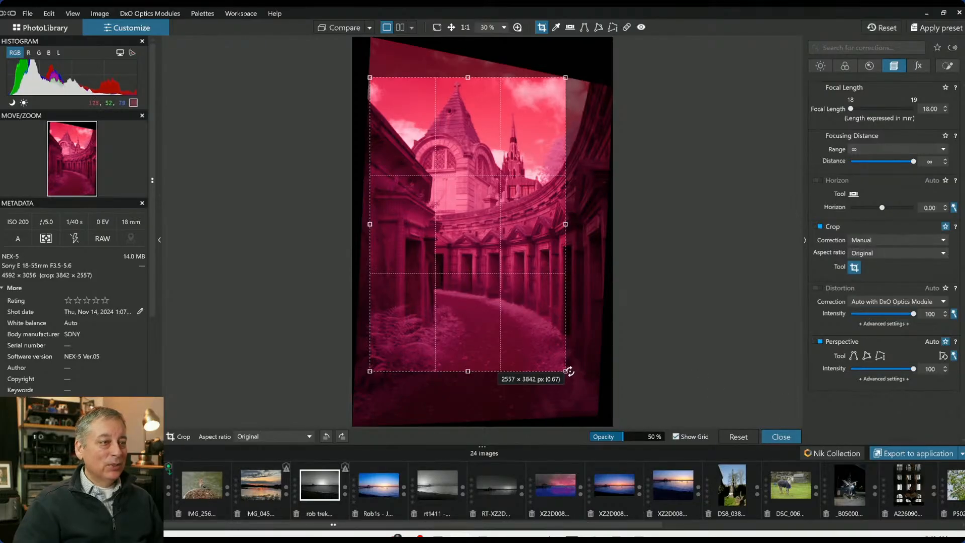
mouse_move(568, 373)
left_mouse_down()
mouse_move(580, 381)
mouse_move(571, 378)
left_mouse_up()
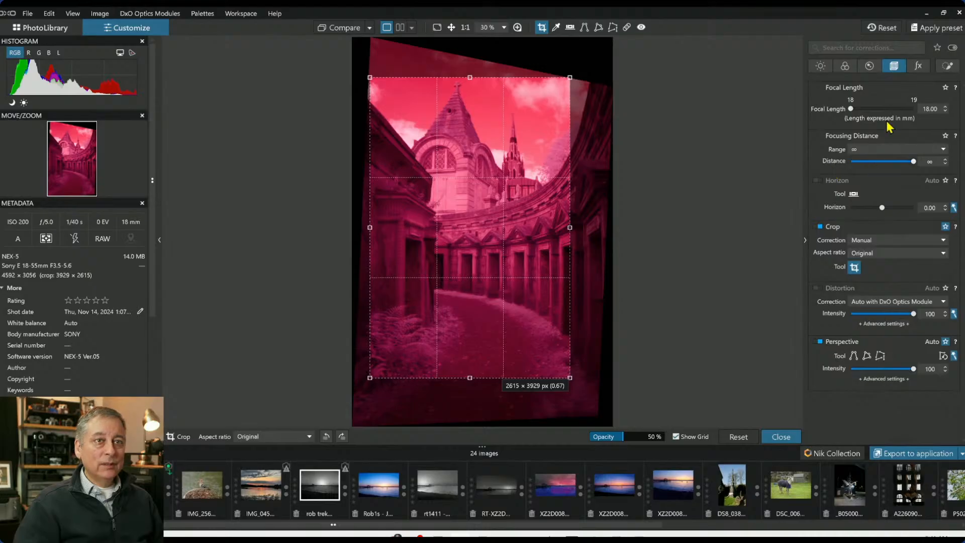
Set the crop aspect ratio to 4 x 3 and resize the frame from its right edge
left_click(880, 253)
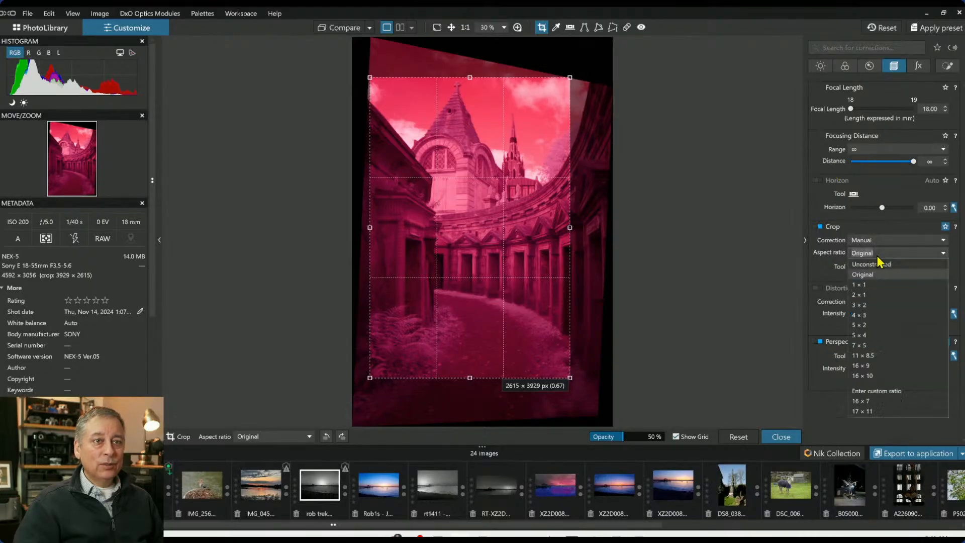
left_click(873, 314)
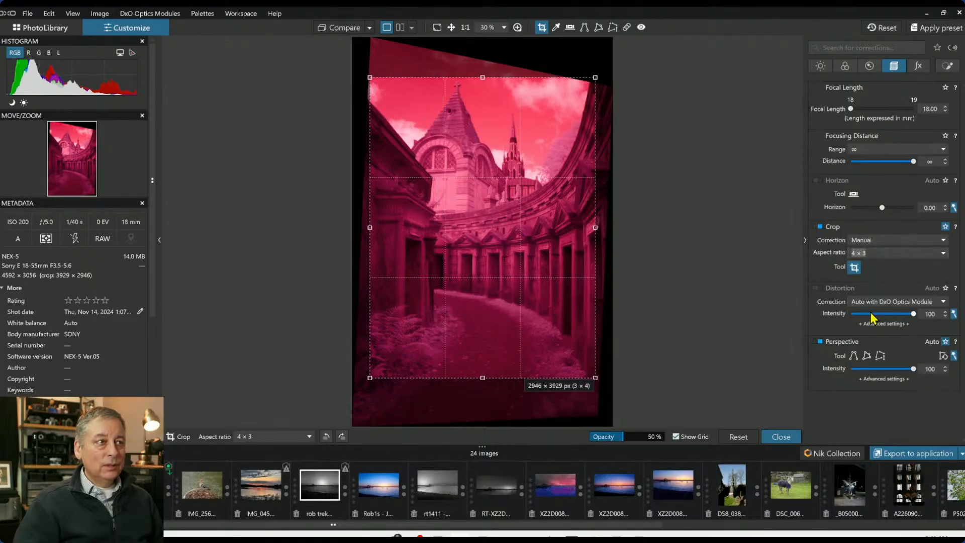
left_click_drag(597, 226, 586, 225)
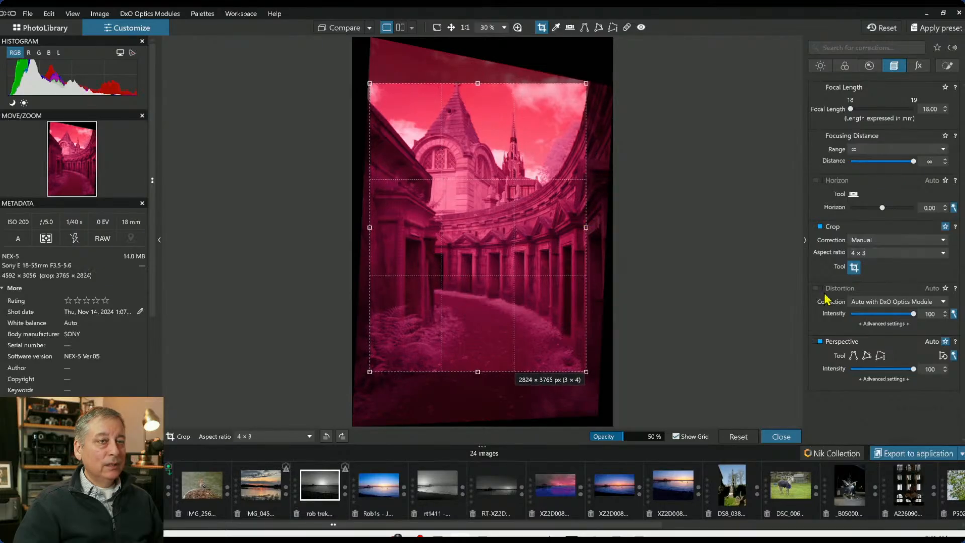
Switch the crop aspect ratio to 3 x 2, reposition and resize the frame, and apply the crop
left_click(867, 253)
left_click(864, 305)
left_click_drag(543, 226, 540, 218)
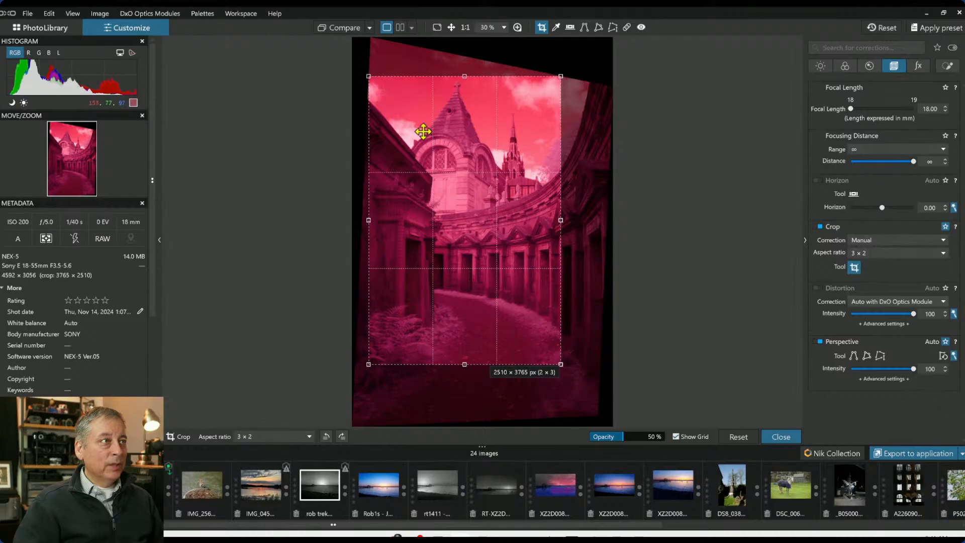
left_click_drag(370, 77, 394, 93)
left_click_drag(423, 124, 421, 112)
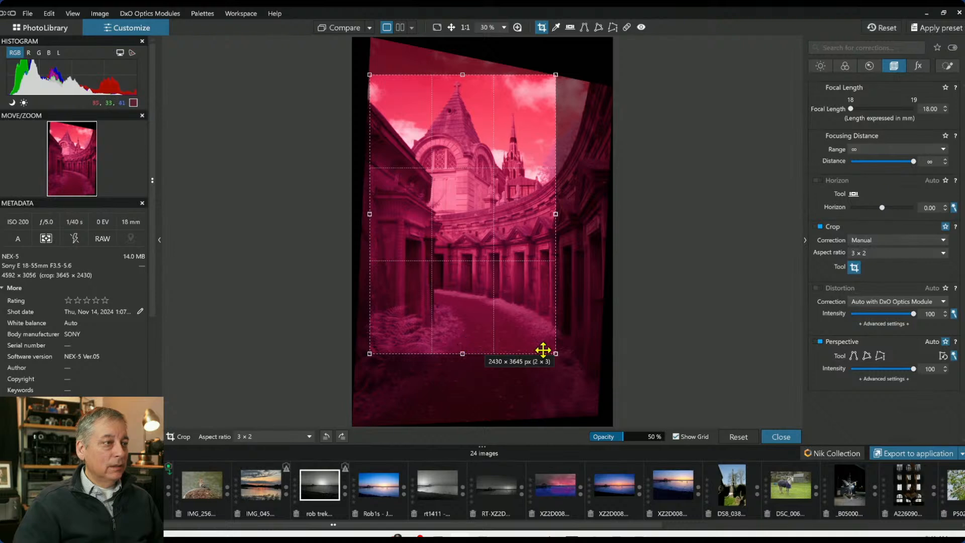
key("Return")
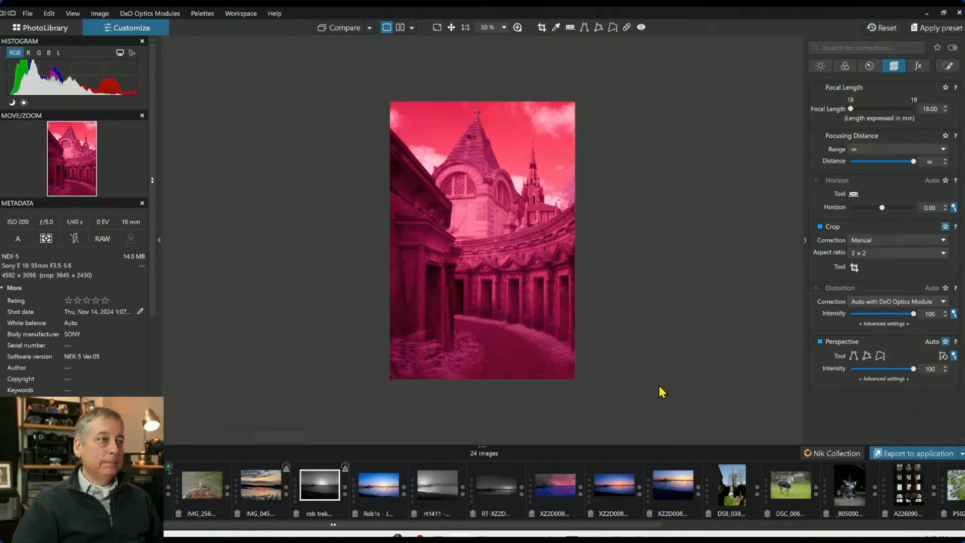
Lower the Perspective intensity to 83 and expand its advanced settings
left_click(894, 370)
left_click_drag(895, 373, 905, 378)
left_click(892, 379)
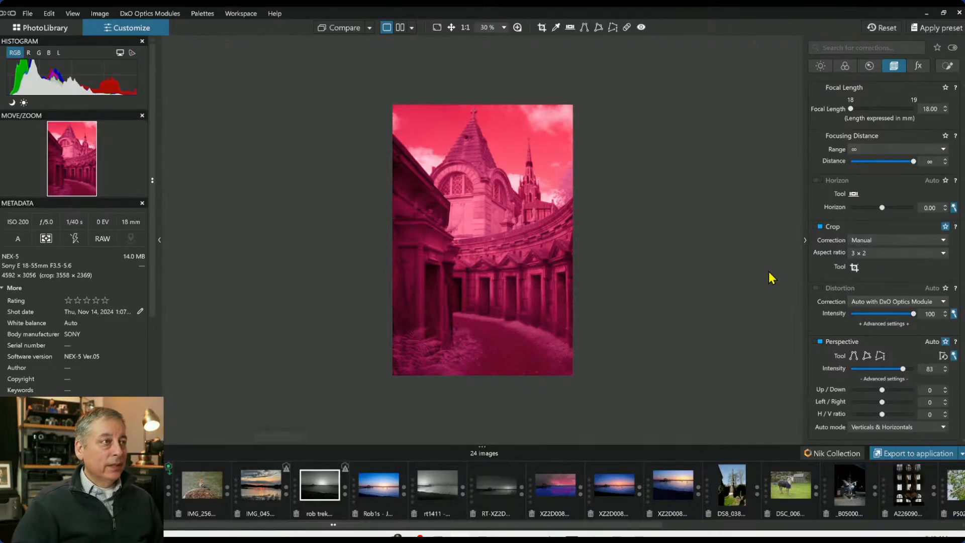
Set the RAW white balance with the color picker on the building near the spire
left_click(840, 69)
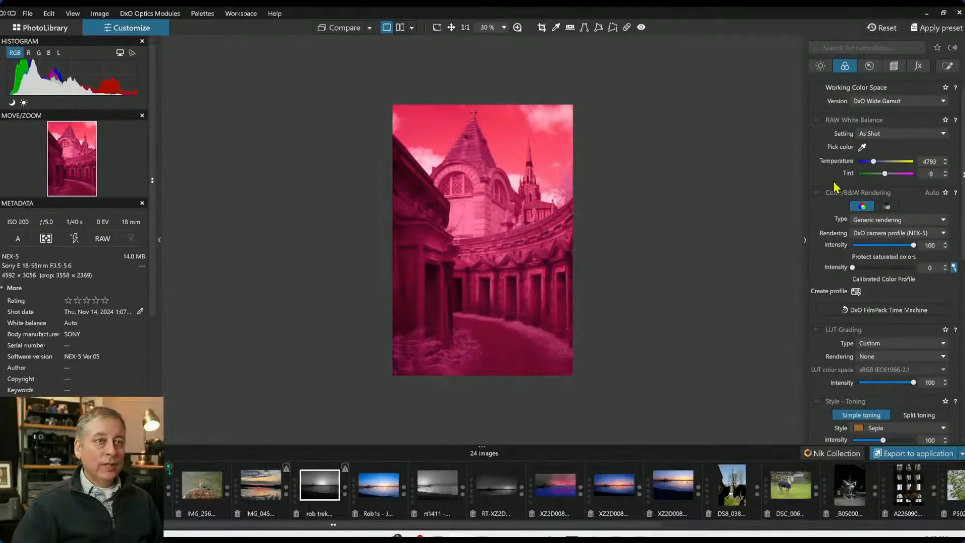
left_click(863, 147)
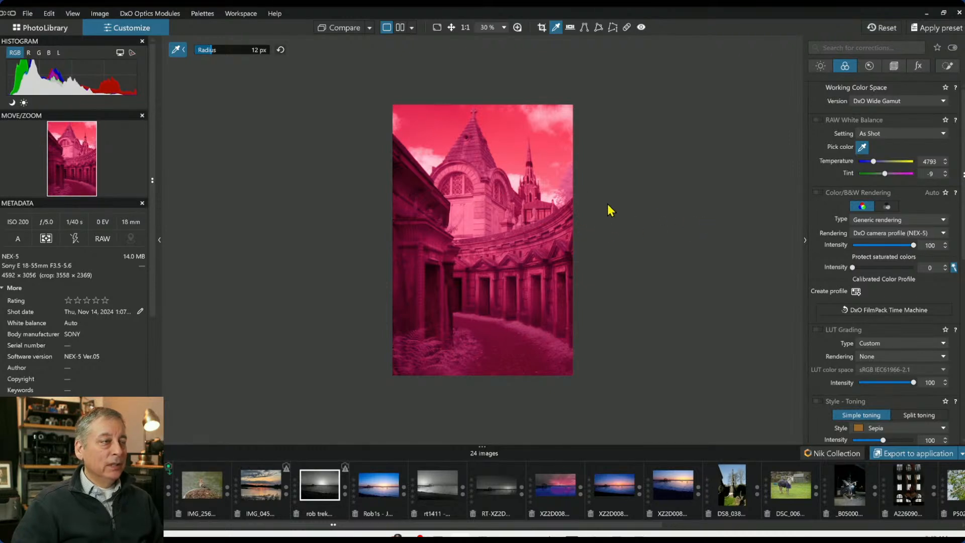
left_click(518, 177)
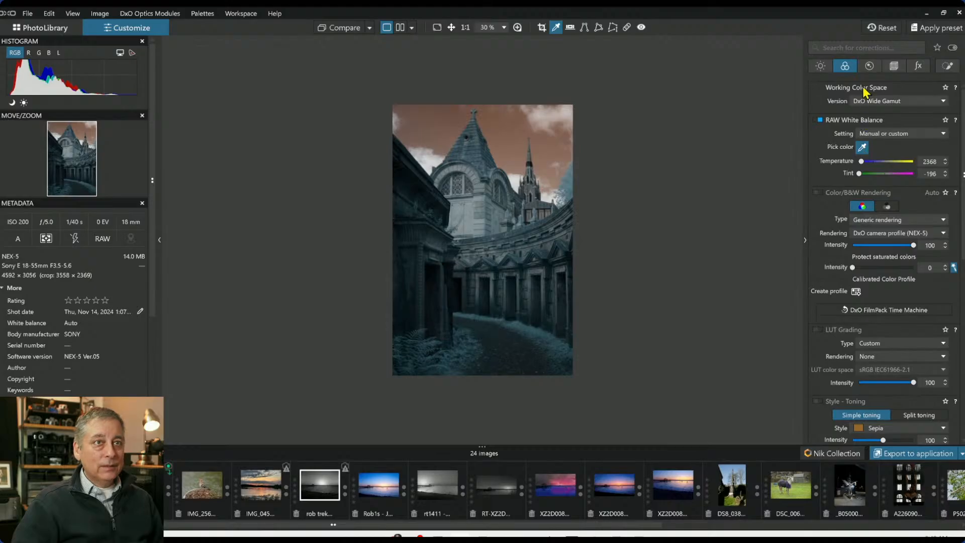
Raise the exposure to 1.29
left_click(826, 69)
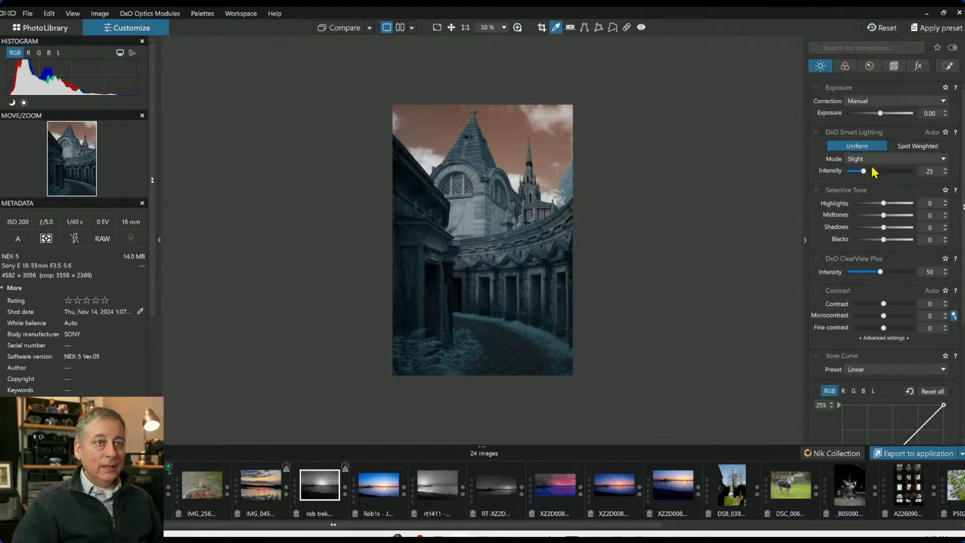
left_click_drag(880, 113, 891, 114)
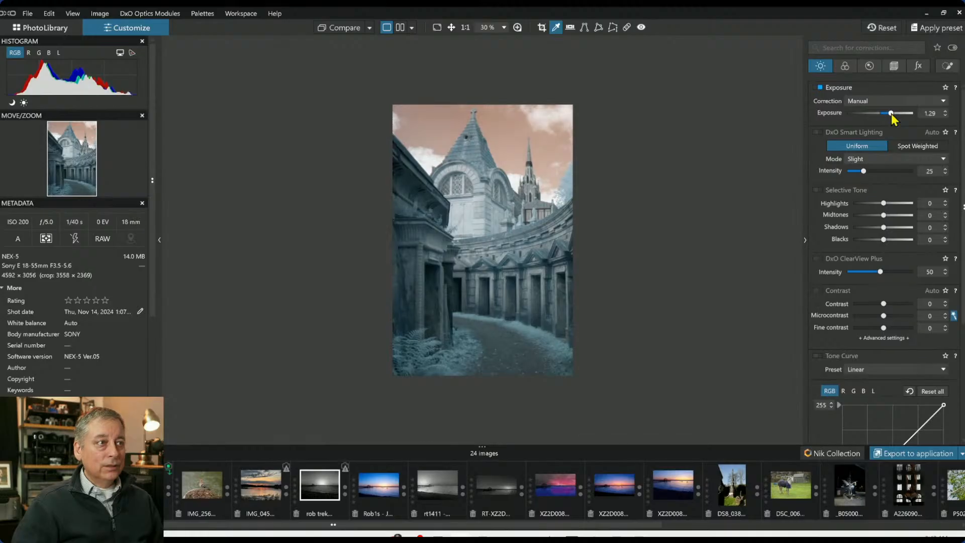
Adjust the RAW white balance to temperature 3312 and tint -159
scroll(583, 227, "up", 1)
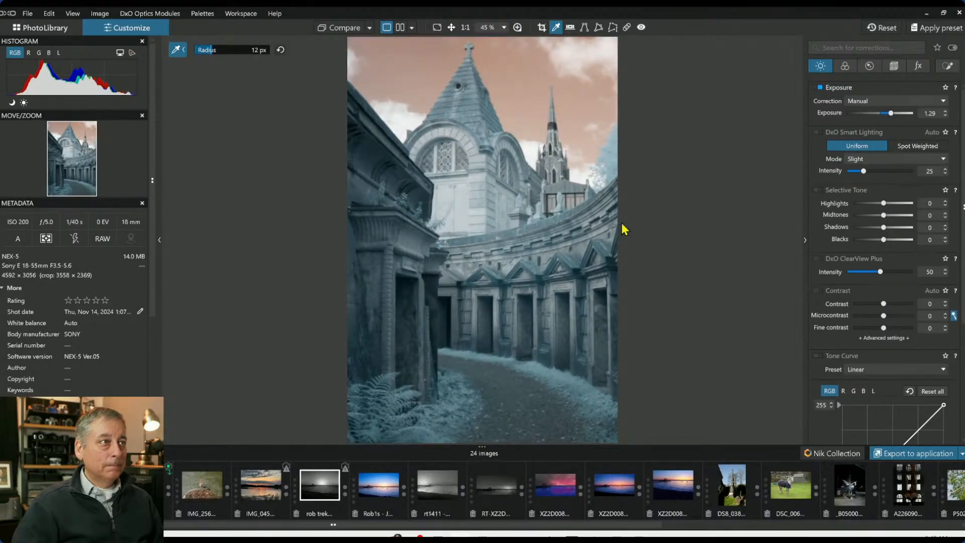
left_click(847, 68)
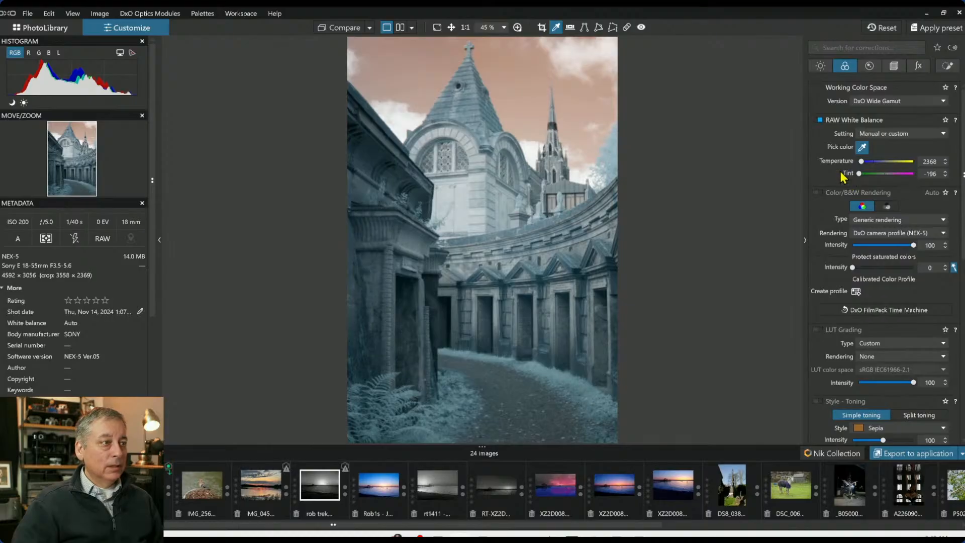
left_click_drag(862, 162, 865, 174)
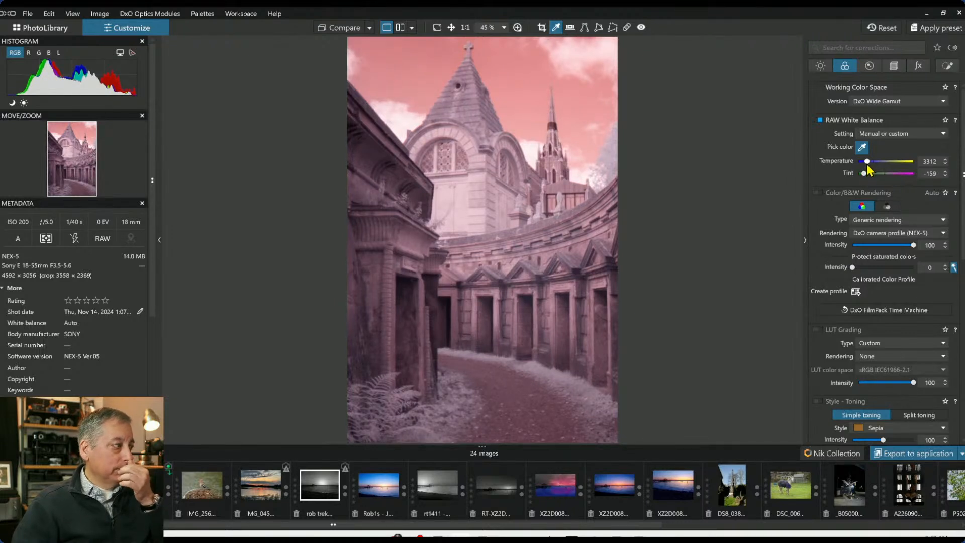
Sample the sky with the HSL hue picker and rotate the red hue range toward blue
mouse_move(588, 166)
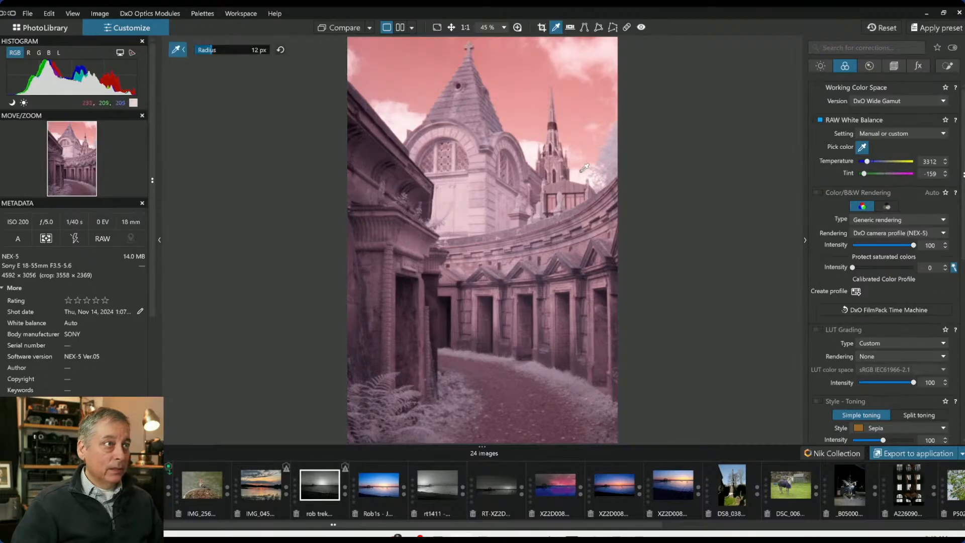
scroll(581, 173, "up", 1)
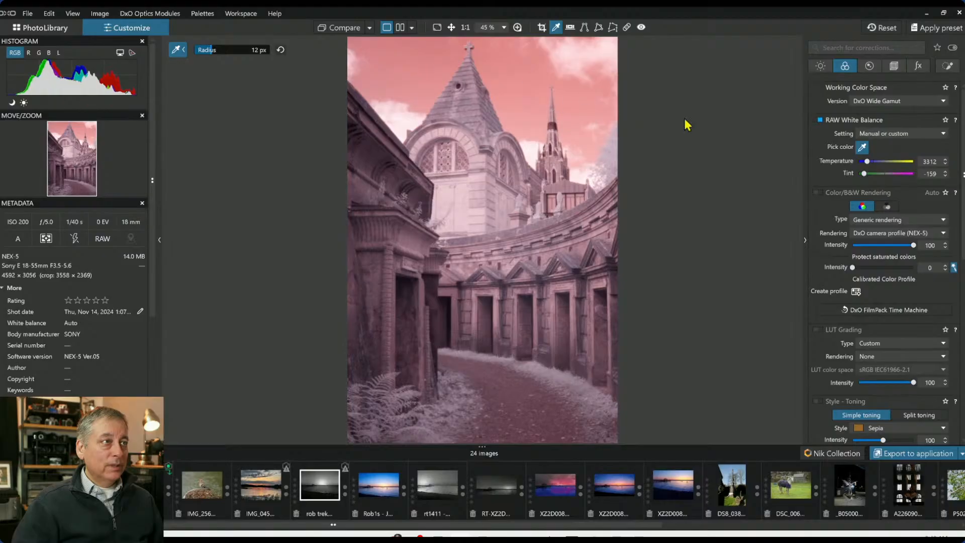
scroll(902, 309, "down", 2)
scroll(901, 311, "down", 3)
scroll(903, 311, "down", 1)
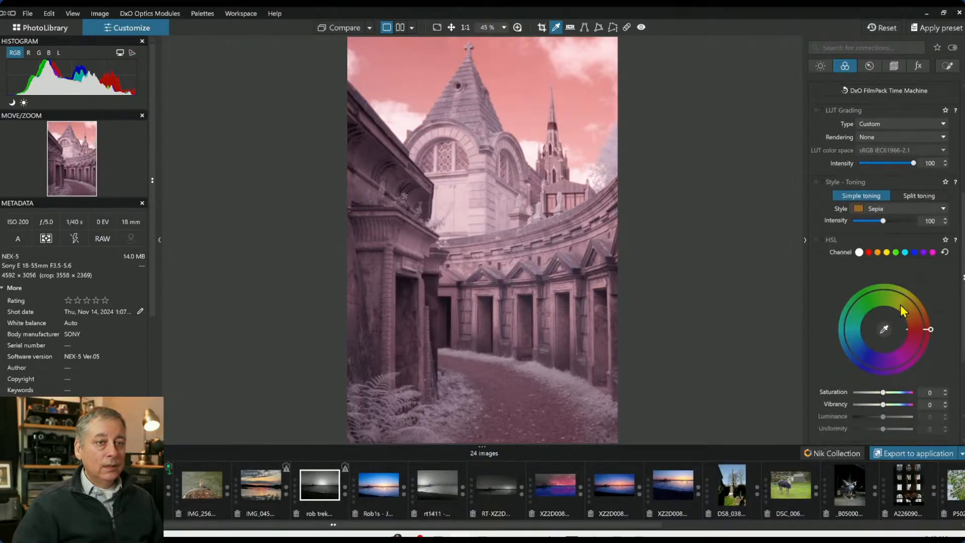
left_click(885, 330)
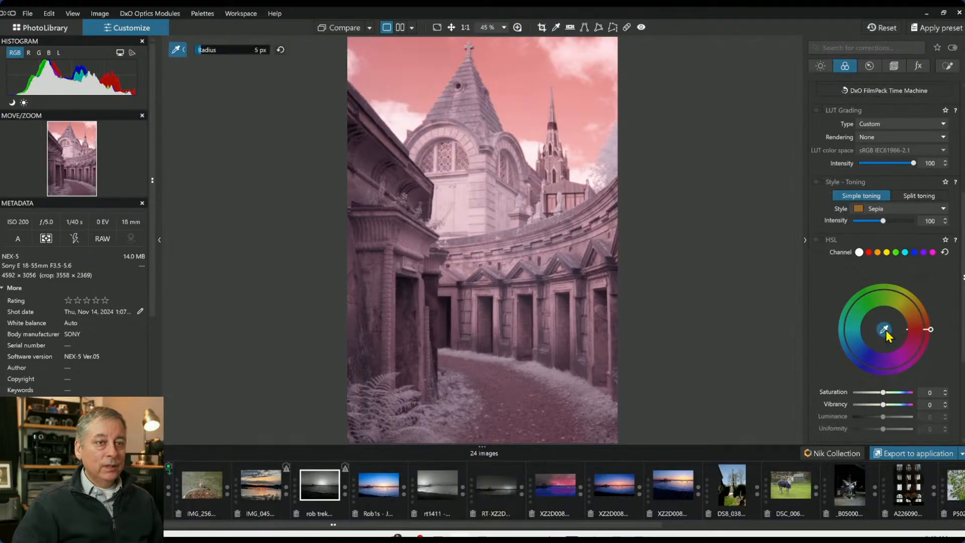
left_click(518, 83)
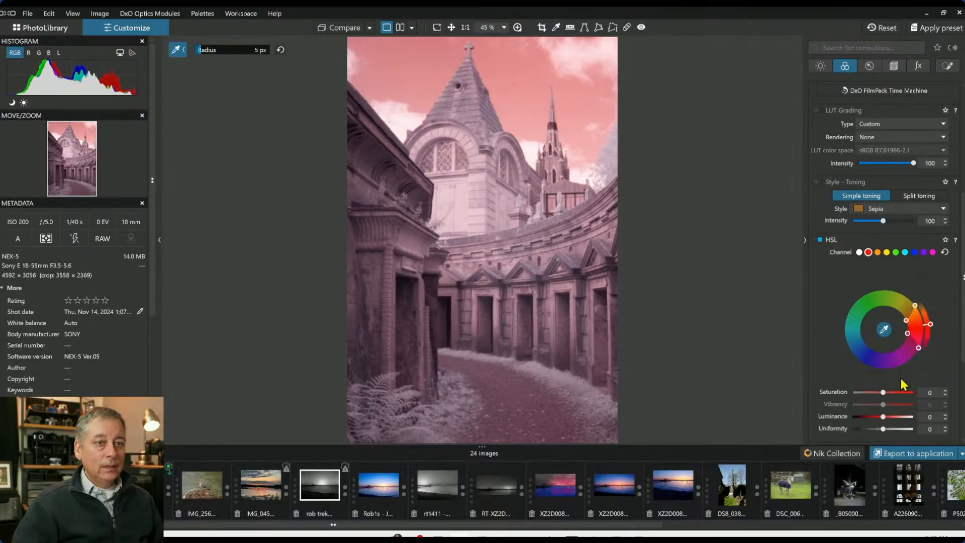
left_click_drag(930, 324, 907, 360)
left_click_drag(883, 366, 863, 355)
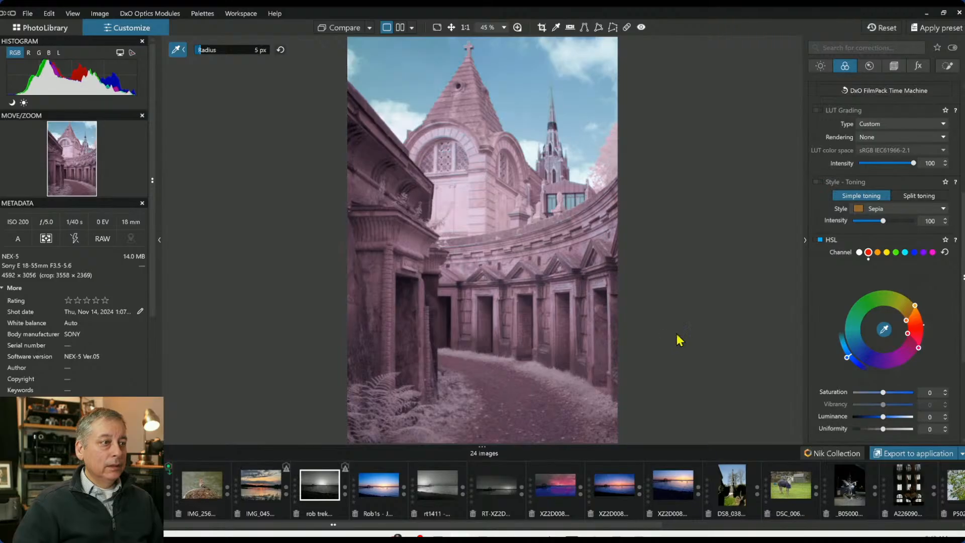
Sample the building with the hue picker and shift the magenta hue range toward blue
left_click(462, 202)
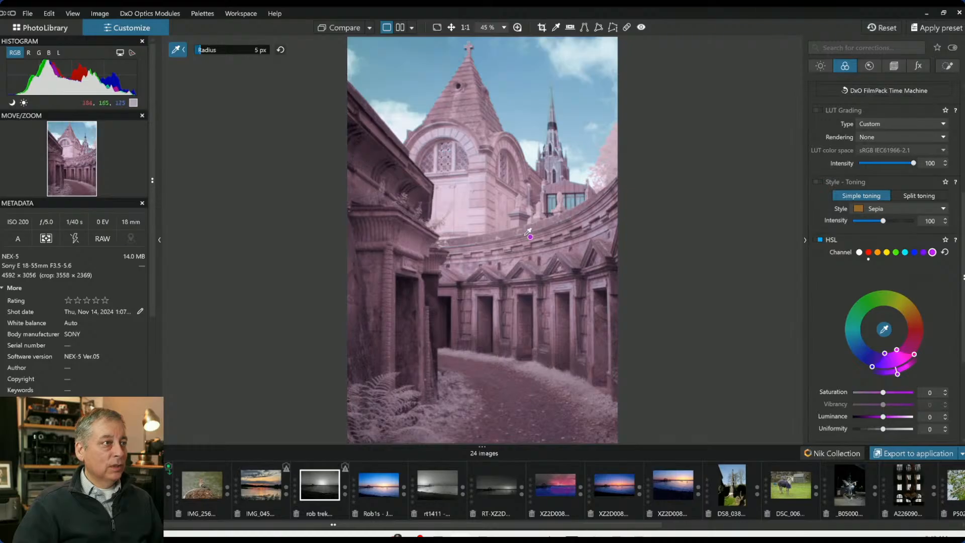
mouse_move(898, 375)
left_mouse_down()
mouse_move(914, 355)
mouse_move(910, 325)
mouse_move(891, 305)
mouse_move(863, 296)
mouse_move(855, 307)
mouse_move(927, 310)
mouse_move(923, 353)
mouse_move(904, 382)
left_mouse_up()
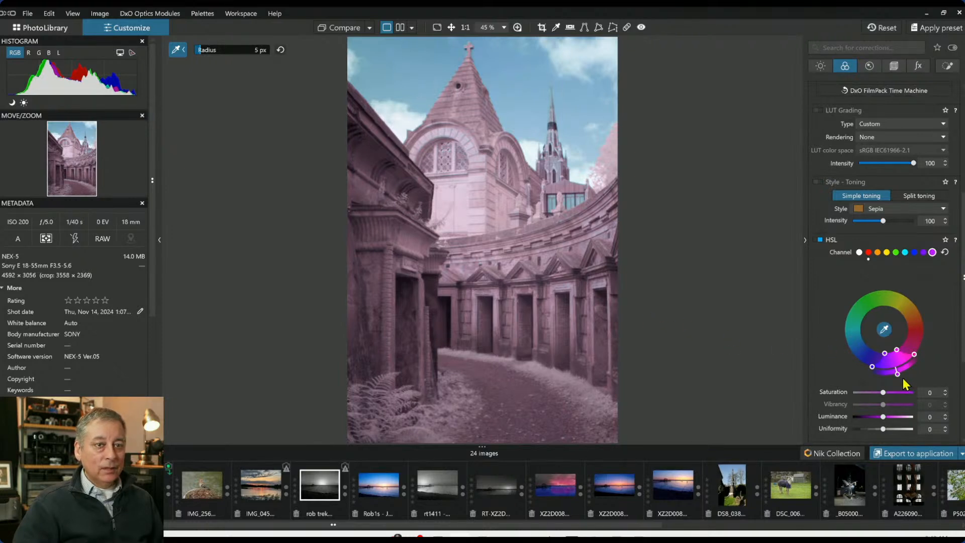
left_click_drag(896, 376, 830, 340)
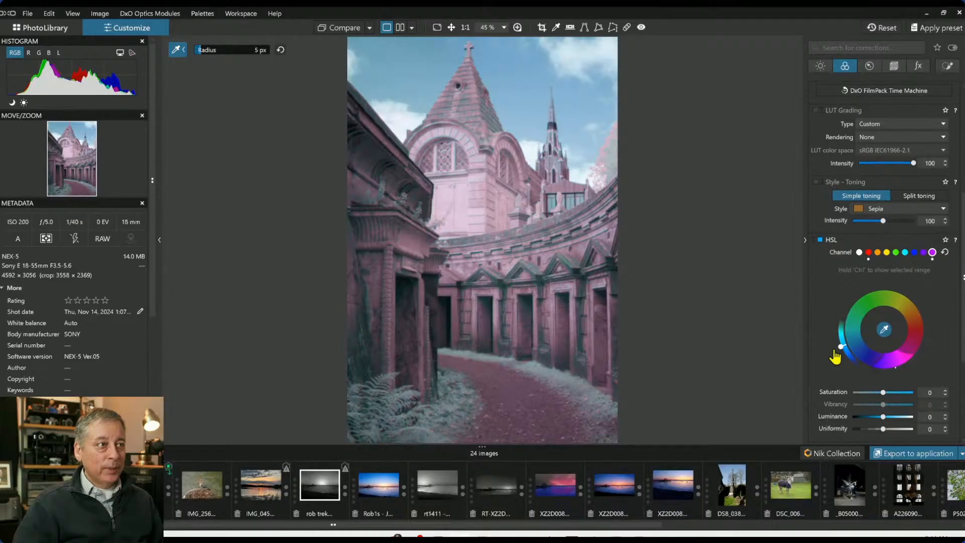
left_click_drag(832, 347, 855, 368)
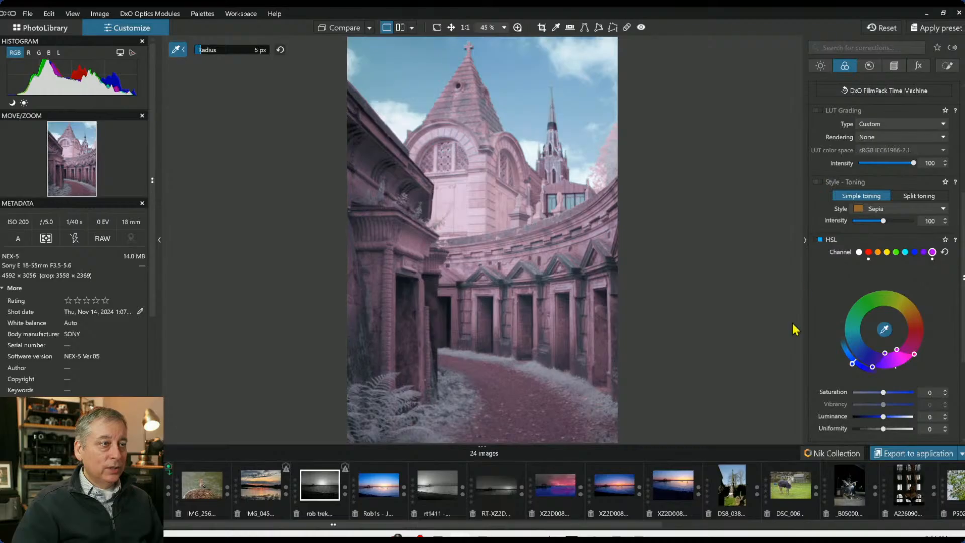
left_click(884, 330)
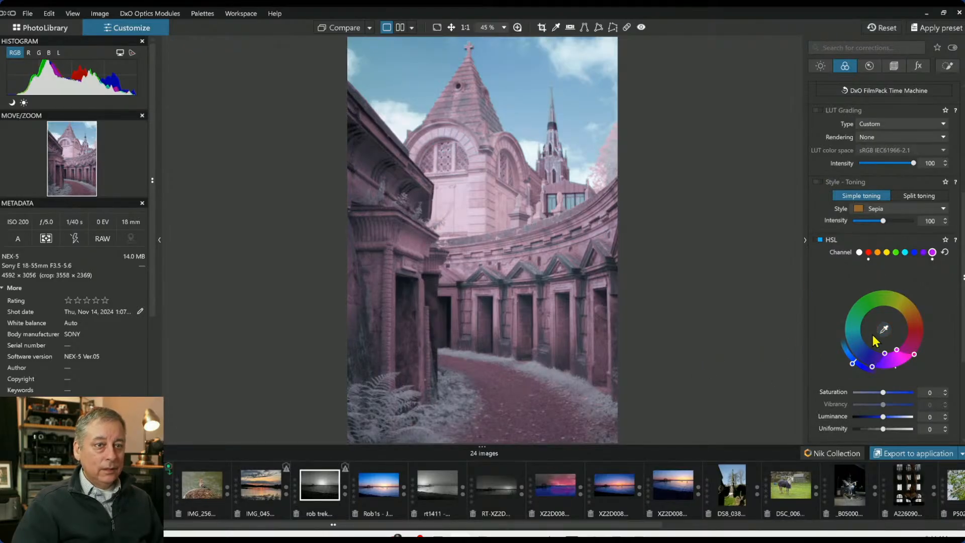
Sample the path with the HSL hue picker and shift the blue hue range toward violet
left_click(884, 330)
left_click(578, 381)
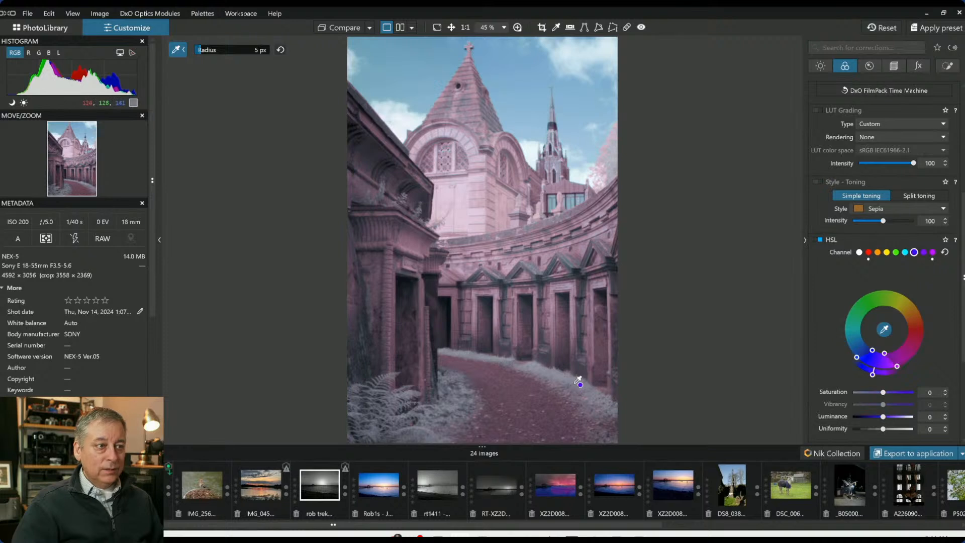
left_click(579, 383)
left_click(588, 388)
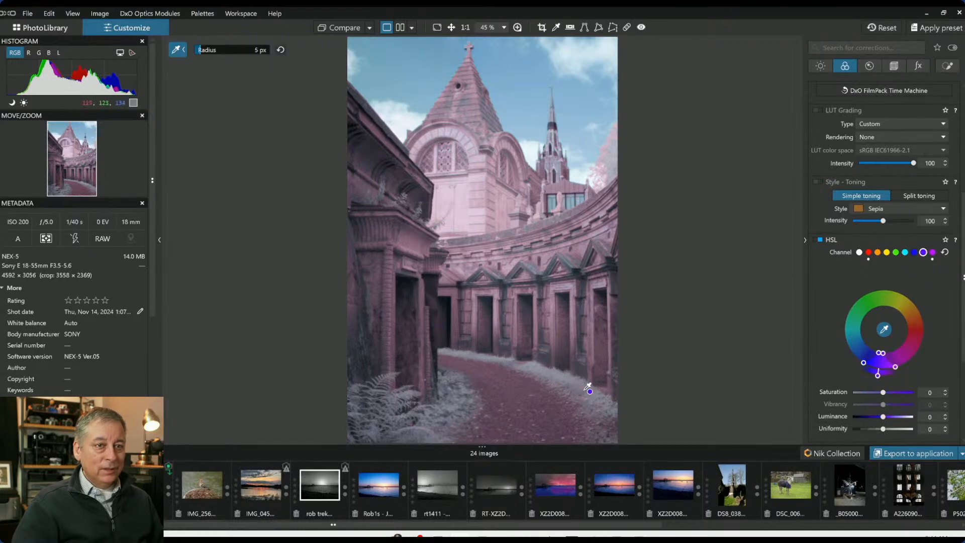
left_click(566, 322)
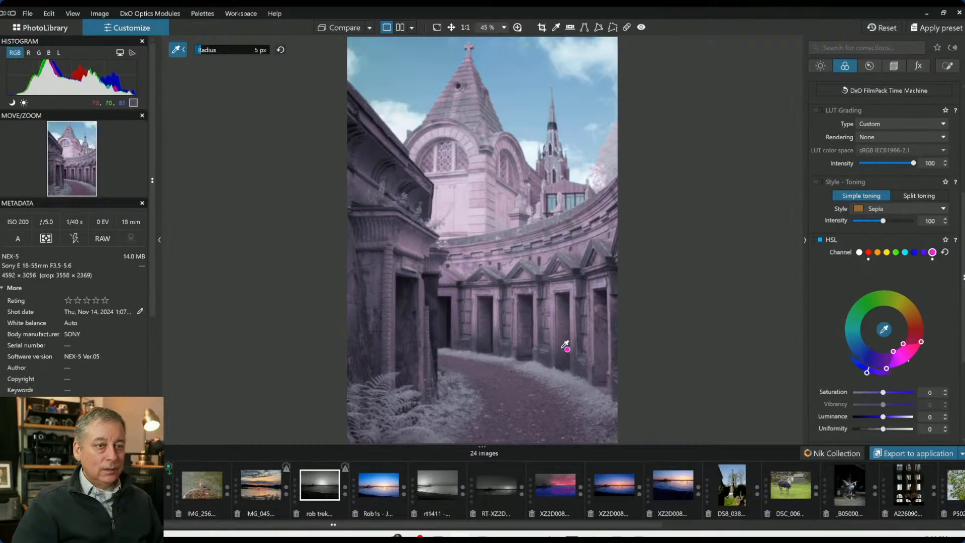
left_click(564, 375)
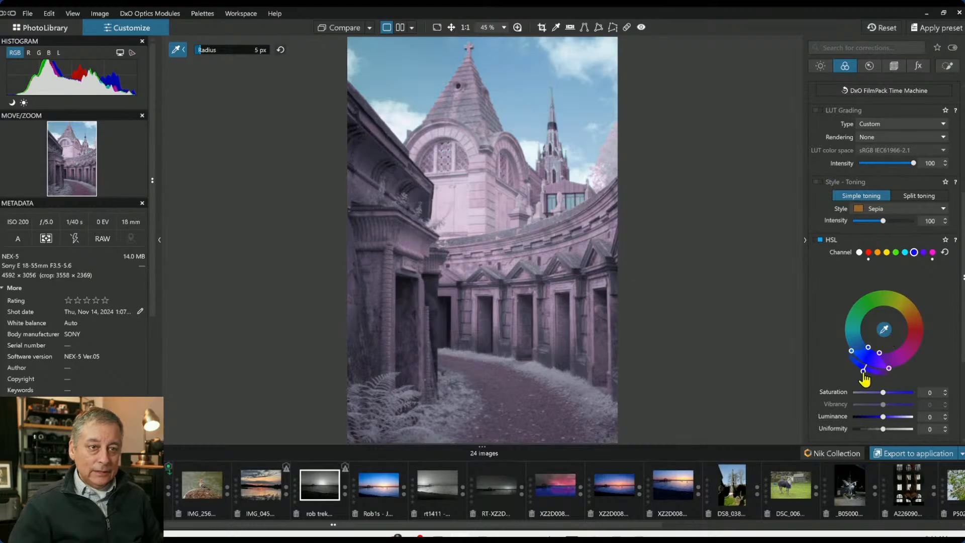
mouse_move(864, 376)
left_mouse_down()
mouse_move(903, 369)
mouse_move(924, 347)
mouse_move(836, 343)
mouse_move(853, 389)
mouse_move(862, 399)
mouse_move(873, 392)
left_mouse_up()
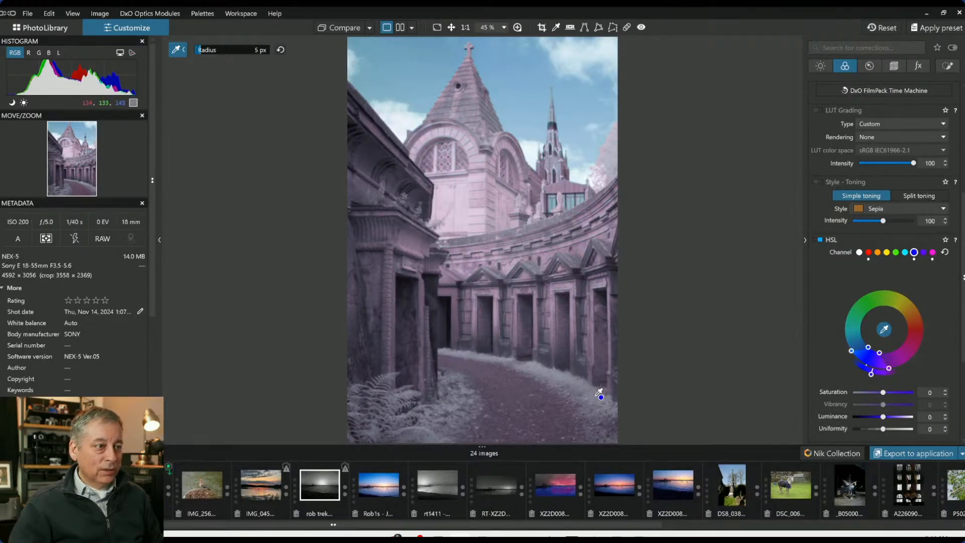
Compare the edit against the original and nudge the blue hue range slightly
left_click(345, 34)
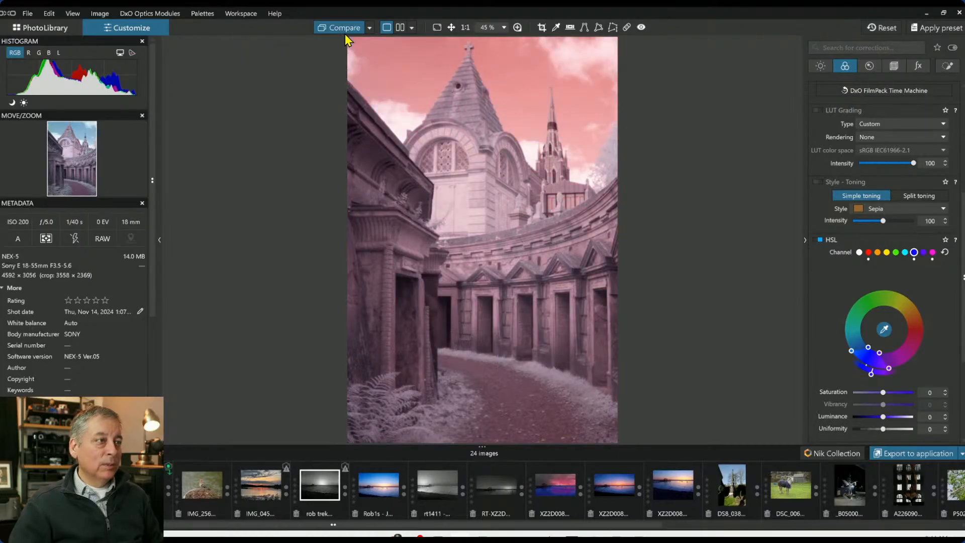
left_click(345, 33)
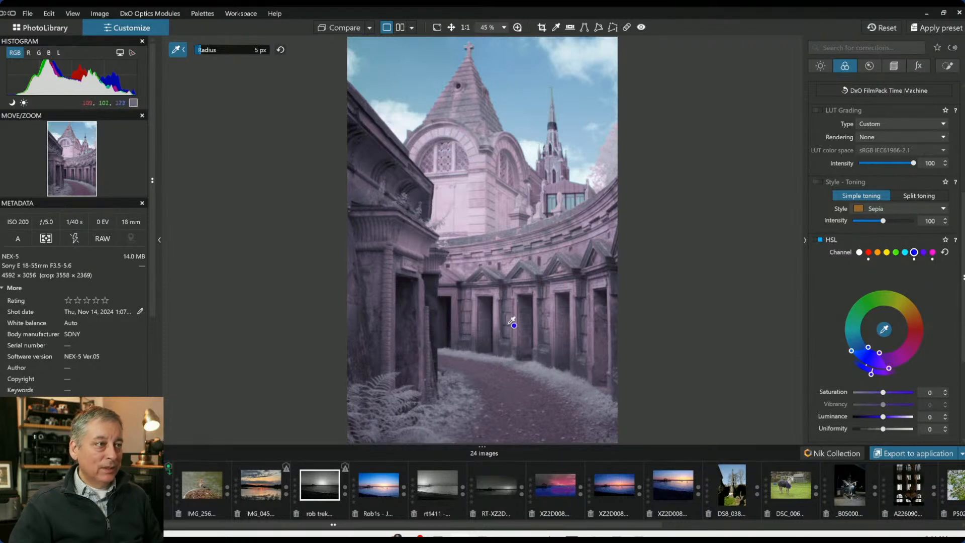
left_click(338, 31)
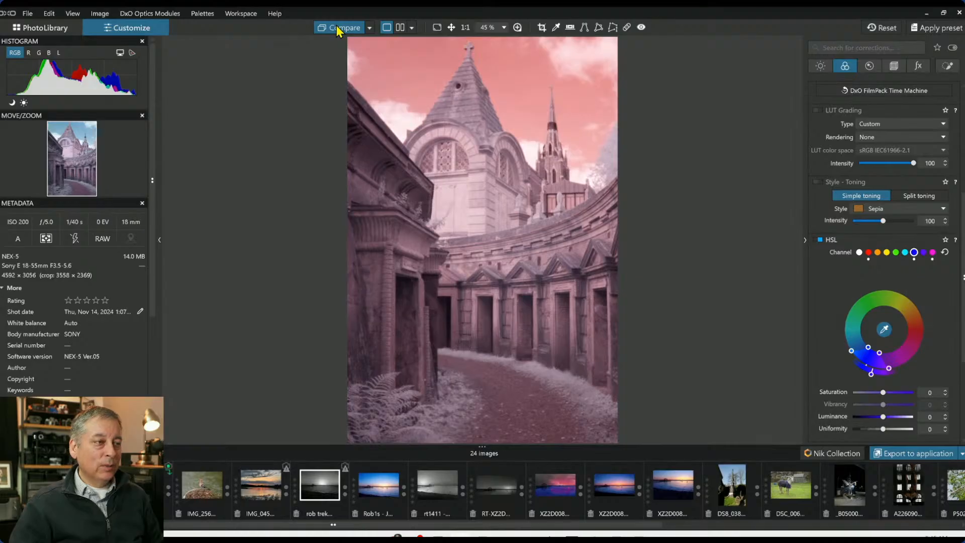
left_click_drag(339, 31, 342, 30)
left_click_drag(871, 374, 864, 371)
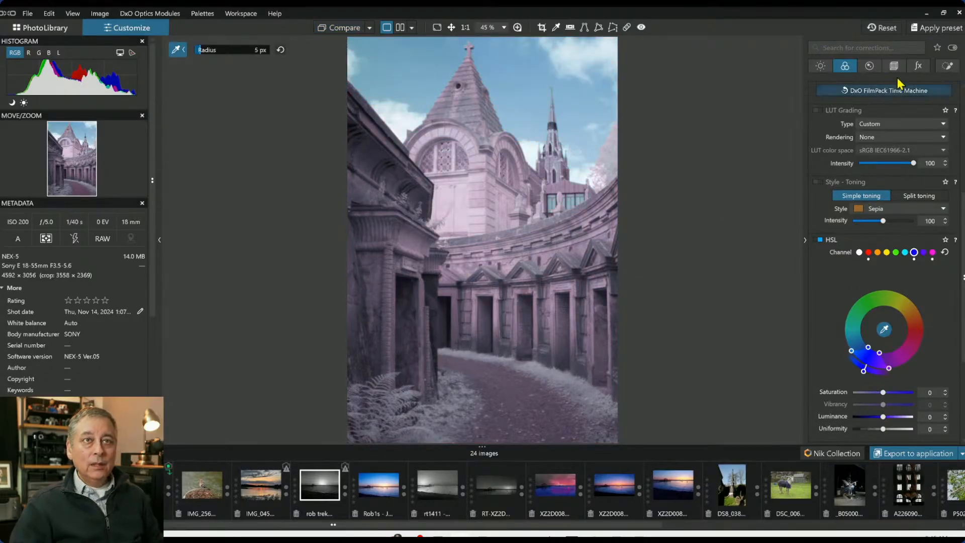
Paint a local brush mask over the path, the ferns and the upper right edge of the building
left_click(948, 66)
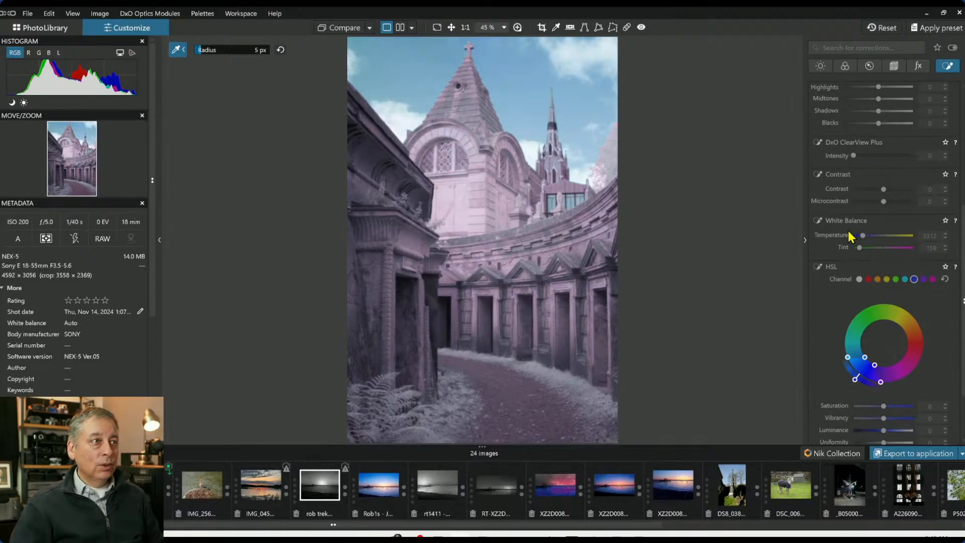
scroll(873, 146, "up", 5)
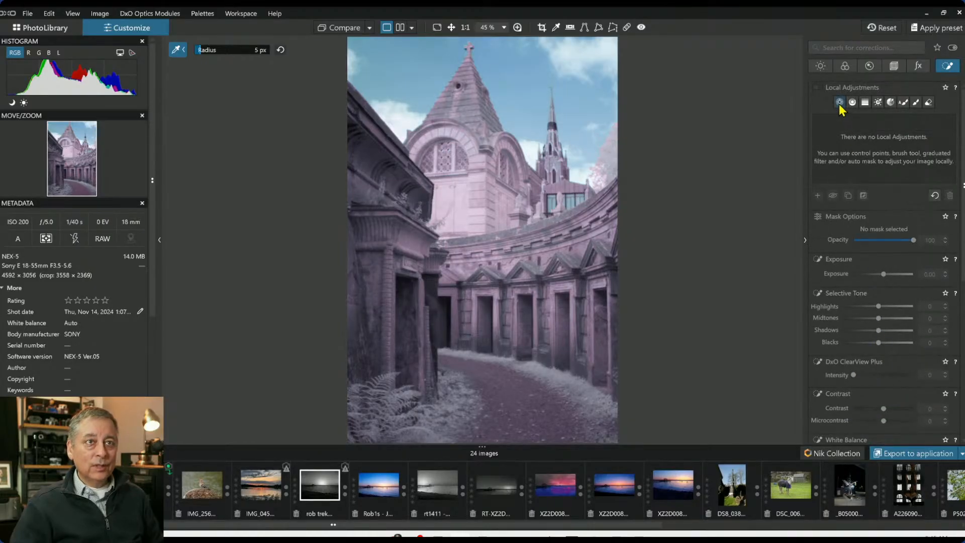
left_click(916, 104)
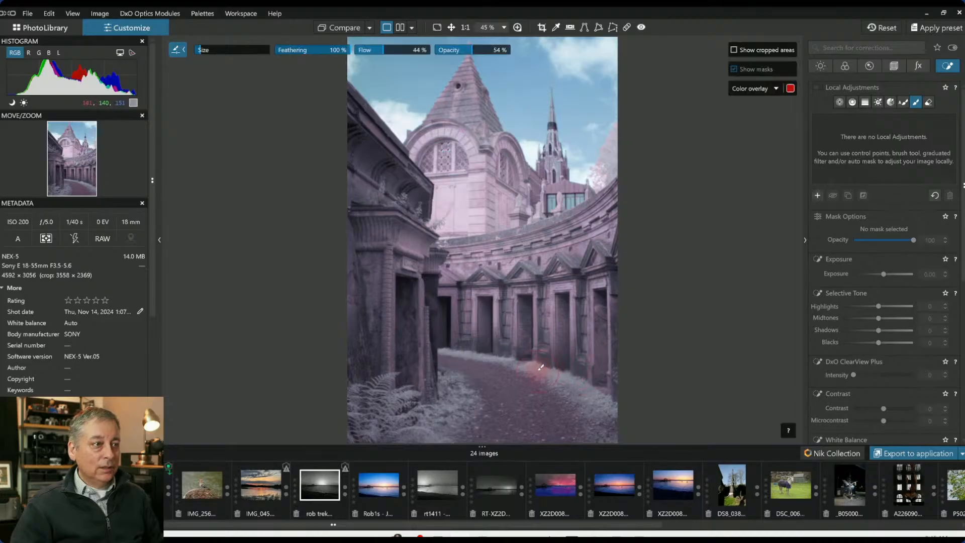
scroll(541, 367, "down", 2)
scroll(542, 368, "up", 5)
scroll(542, 368, "down", 2)
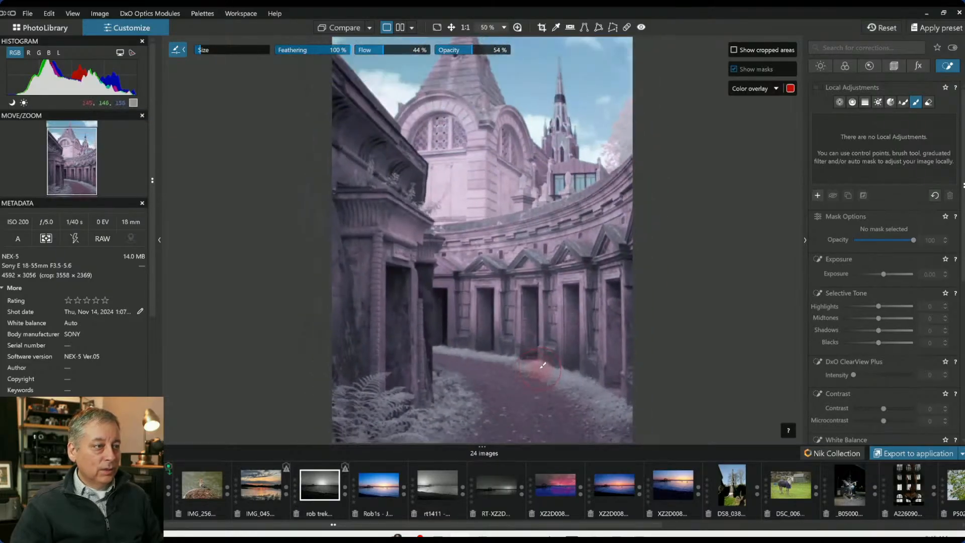
scroll(543, 363, "down", 3)
scroll(541, 360, "up", 1)
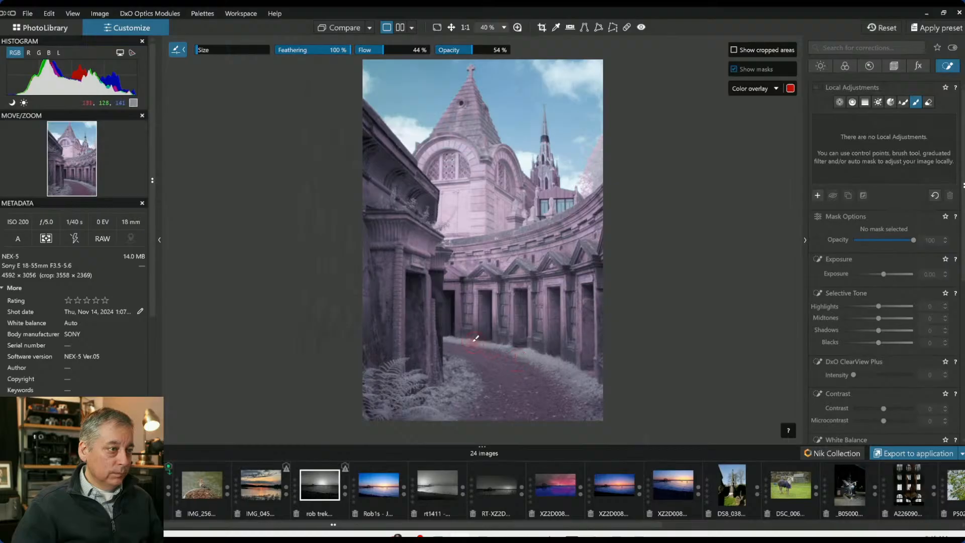
mouse_move(454, 335)
left_mouse_down()
mouse_move(509, 344)
mouse_move(570, 374)
mouse_move(543, 356)
mouse_move(532, 352)
mouse_move(592, 416)
left_mouse_up()
left_click_drag(567, 363, 606, 394)
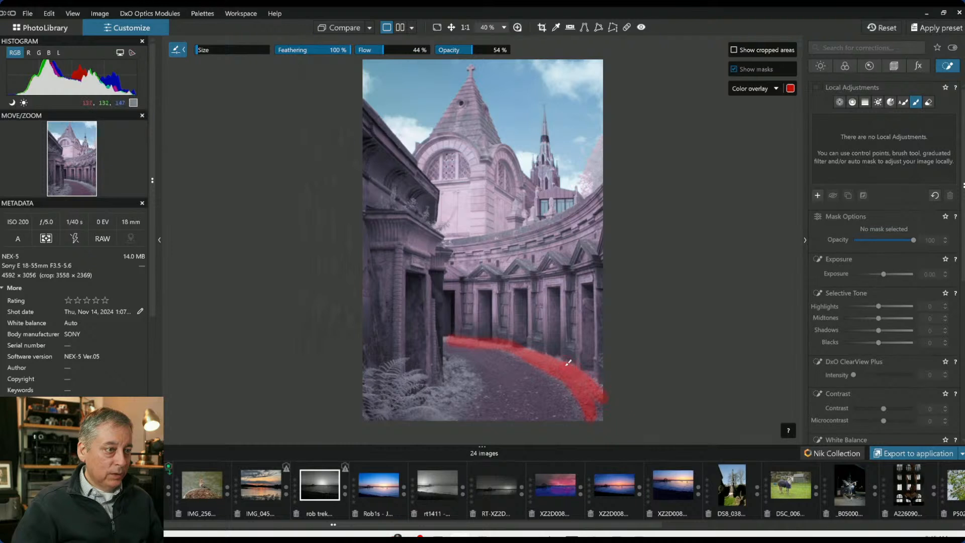
mouse_move(451, 340)
left_mouse_down()
mouse_move(474, 385)
mouse_move(453, 360)
mouse_move(456, 376)
mouse_move(439, 394)
mouse_move(455, 370)
mouse_move(463, 394)
mouse_move(468, 384)
mouse_move(452, 398)
mouse_move(455, 384)
mouse_move(472, 377)
mouse_move(474, 386)
mouse_move(442, 422)
mouse_move(440, 401)
mouse_move(404, 384)
mouse_move(415, 379)
mouse_move(392, 390)
mouse_move(385, 366)
mouse_move(397, 363)
mouse_move(379, 379)
mouse_move(375, 407)
mouse_move(439, 408)
left_mouse_up()
mouse_move(606, 182)
left_mouse_down()
mouse_move(599, 171)
mouse_move(611, 148)
left_mouse_up()
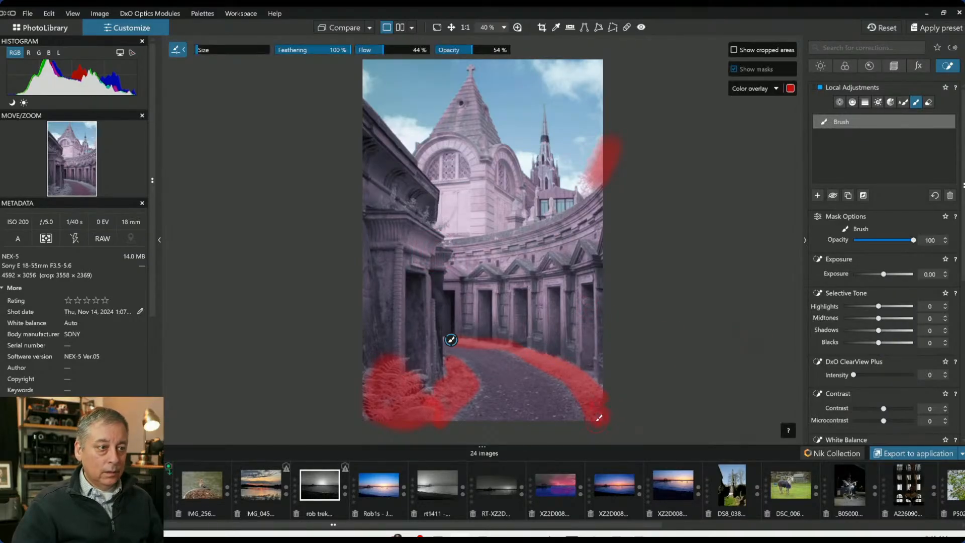
Set the brushed area's midtones to 65, ClearView Plus intensity to 21 and microcontrast to 35
left_click_drag(879, 319, 895, 324)
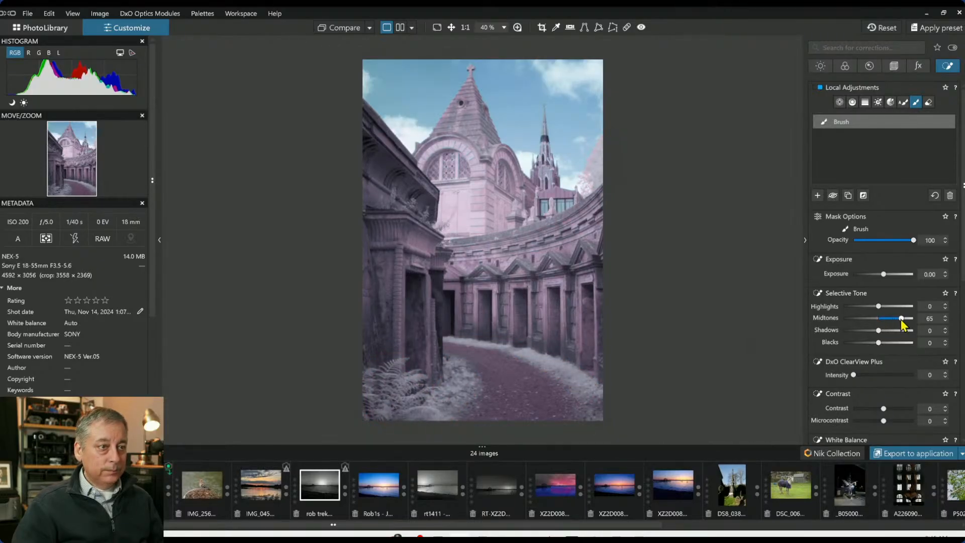
mouse_move(854, 375)
left_mouse_down()
mouse_move(878, 375)
mouse_move(867, 375)
left_mouse_up()
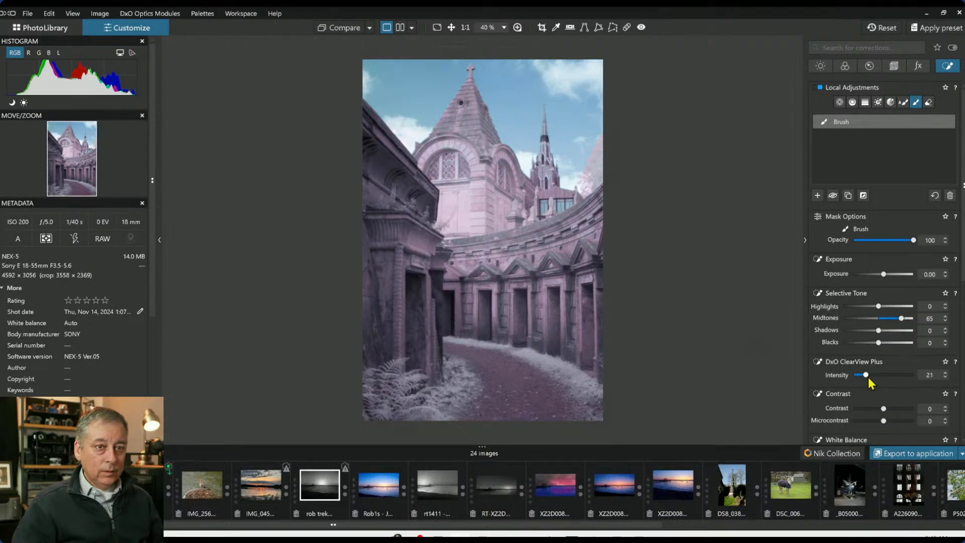
left_click_drag(883, 421, 894, 421)
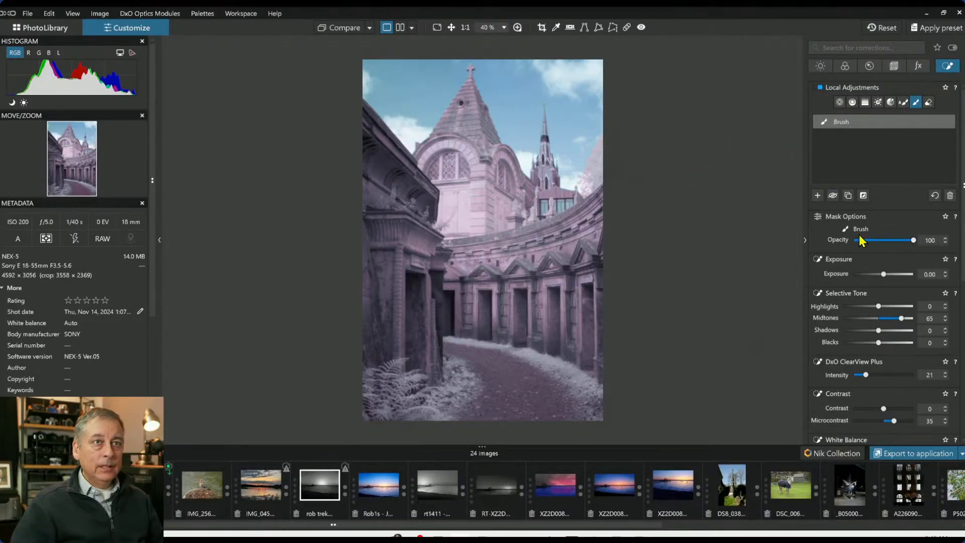
Sample the building's facade with the HSL hue picker
left_click(844, 68)
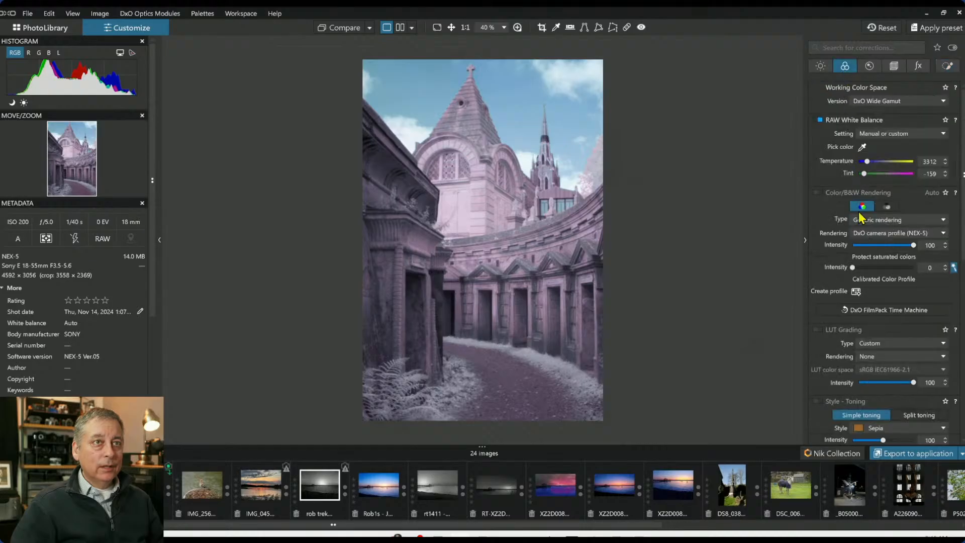
scroll(862, 271, "down", 6)
left_click(885, 330)
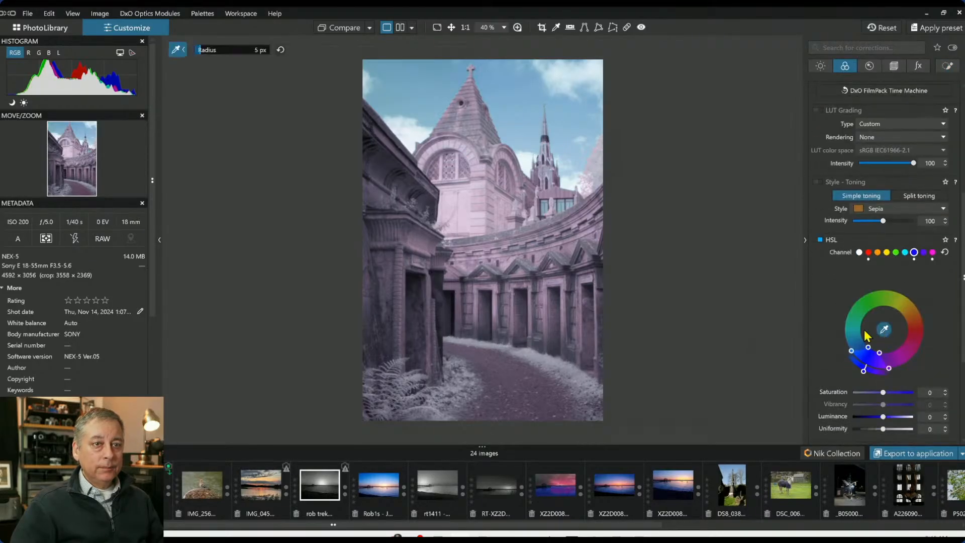
left_click(469, 206)
left_click(471, 203)
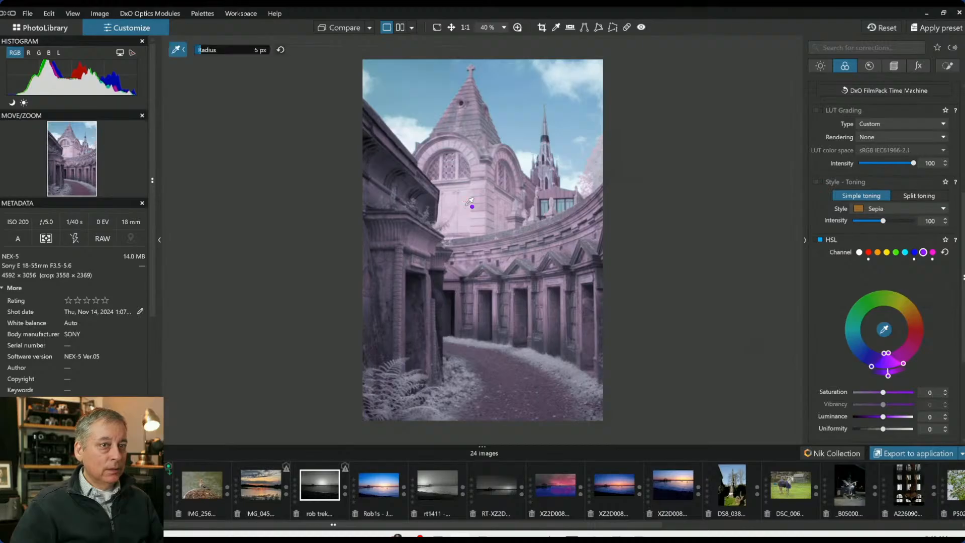
left_click(881, 329)
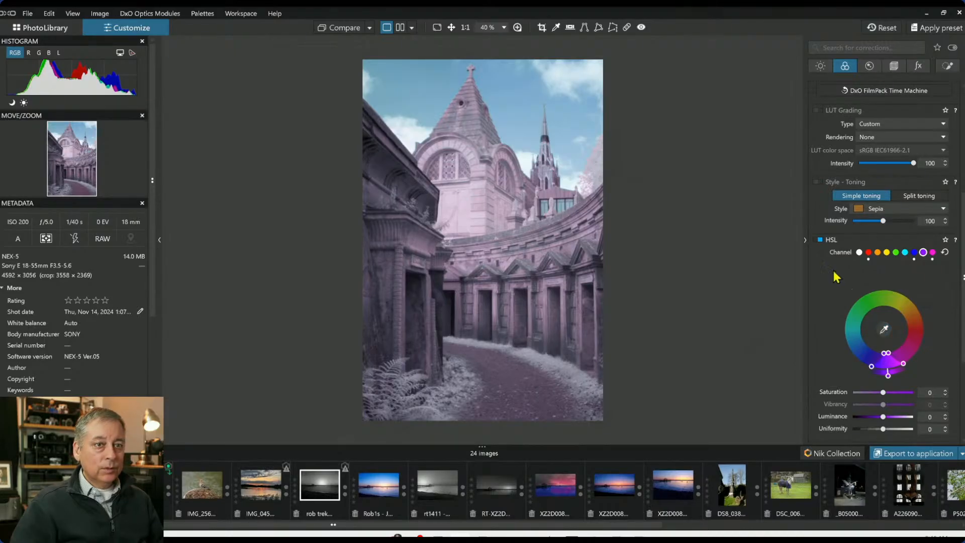
Pick the building facade as the neutral point for the RAW white balance
scroll(833, 270, "up", 5)
left_click(863, 147)
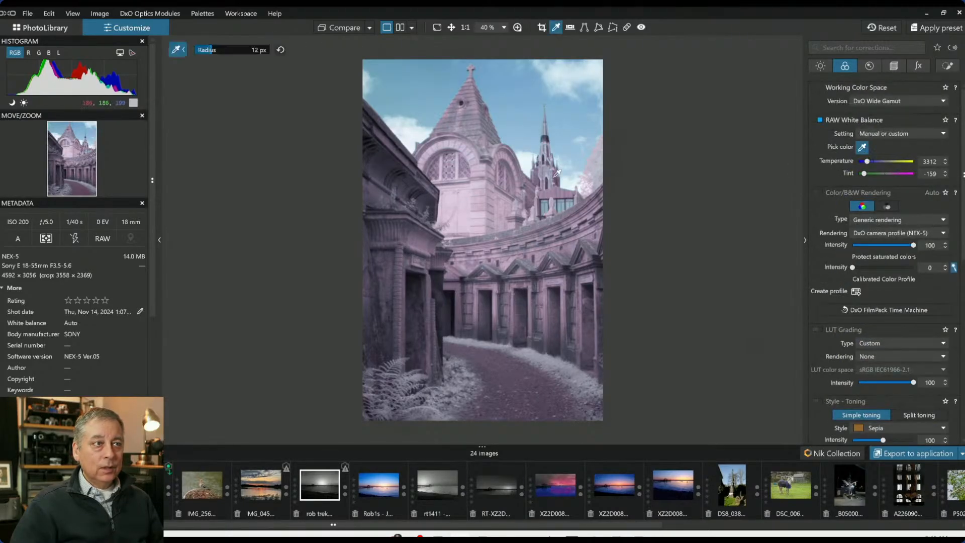
left_click(467, 206)
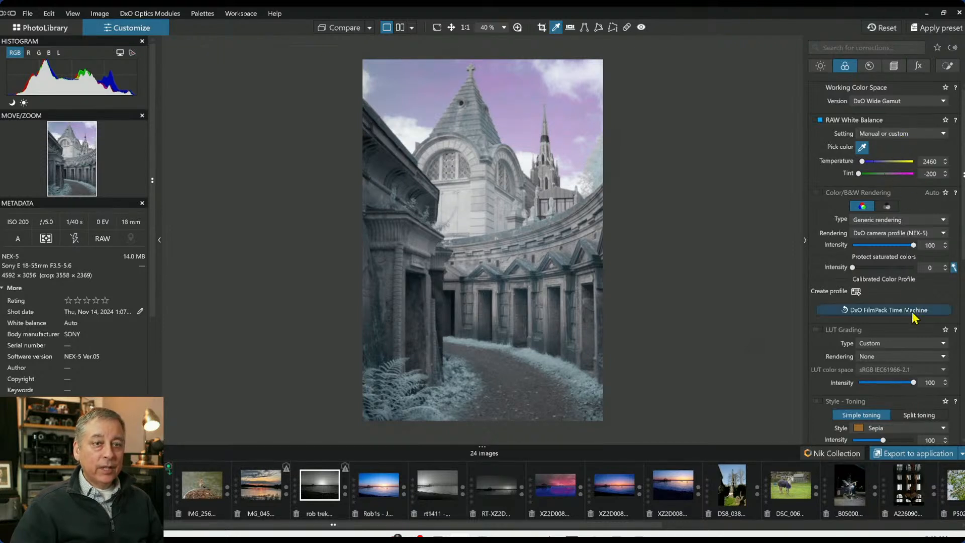
Select the red HSL channel, sample the sky, and rotate the red hue range toward yellow
scroll(910, 306, "down", 4)
left_click(914, 253)
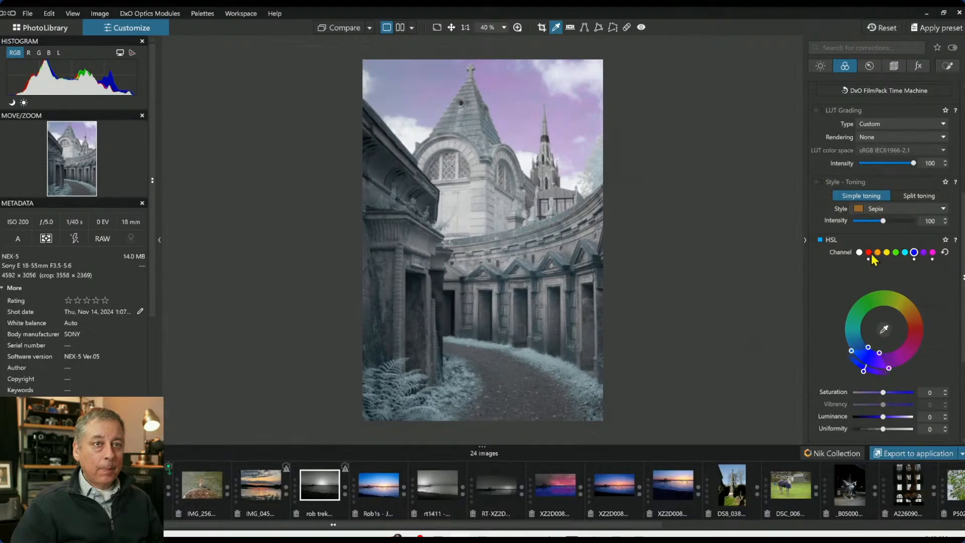
left_click(870, 253)
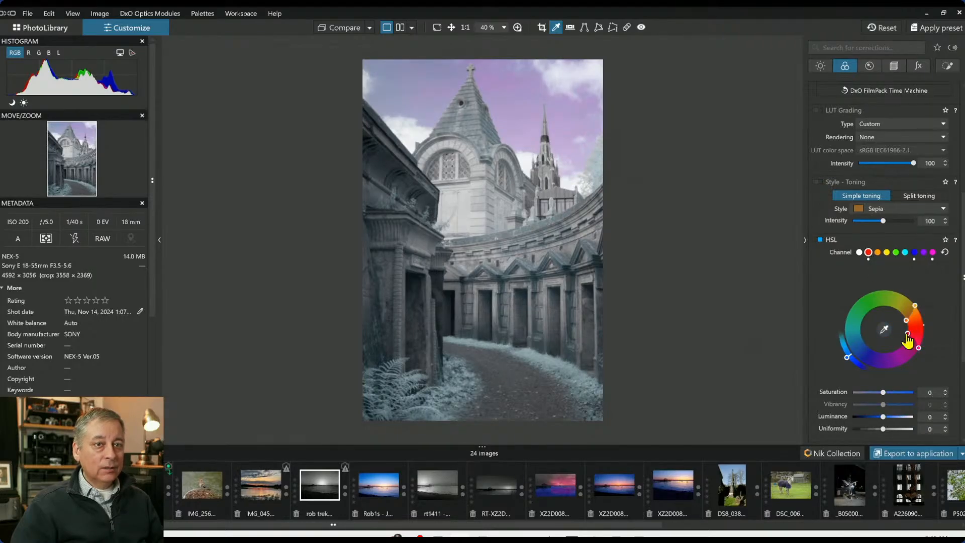
left_click_drag(908, 335, 904, 318)
left_click(885, 329)
left_click(558, 136)
left_click_drag(905, 320, 902, 316)
scroll(535, 101, "up", 7)
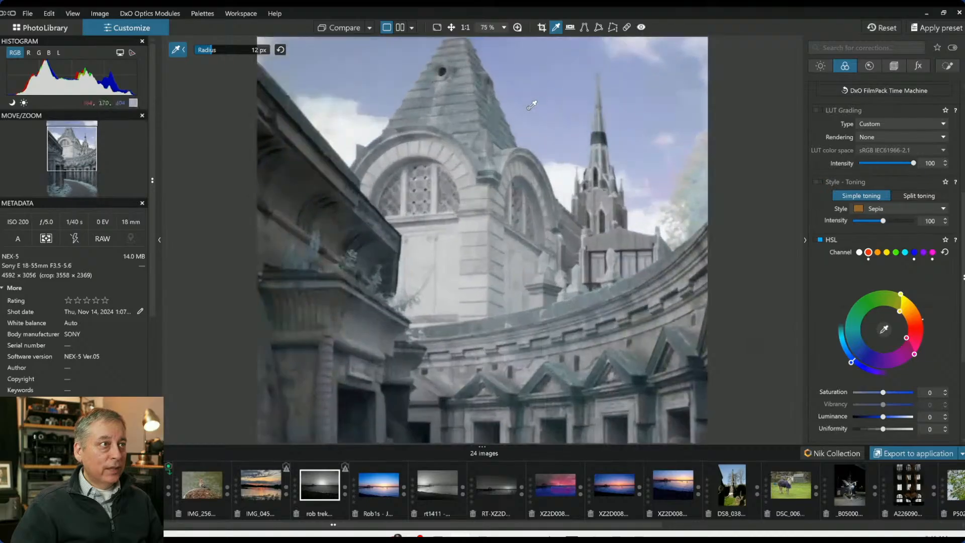
mouse_move(901, 316)
left_mouse_down()
mouse_move(911, 330)
mouse_move(905, 322)
left_mouse_up()
scroll(625, 302, "down", 8)
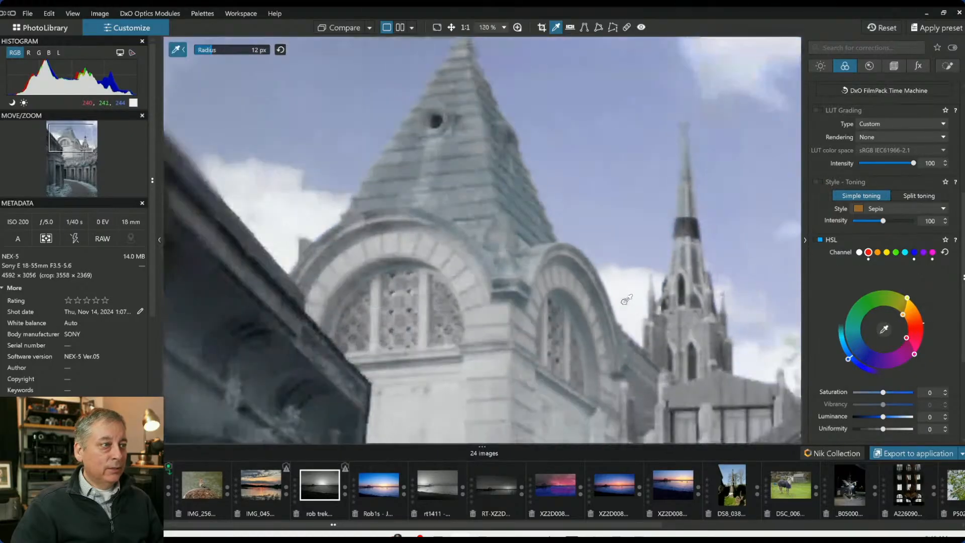
scroll(628, 302, "down", 2)
scroll(627, 304, "up", 1)
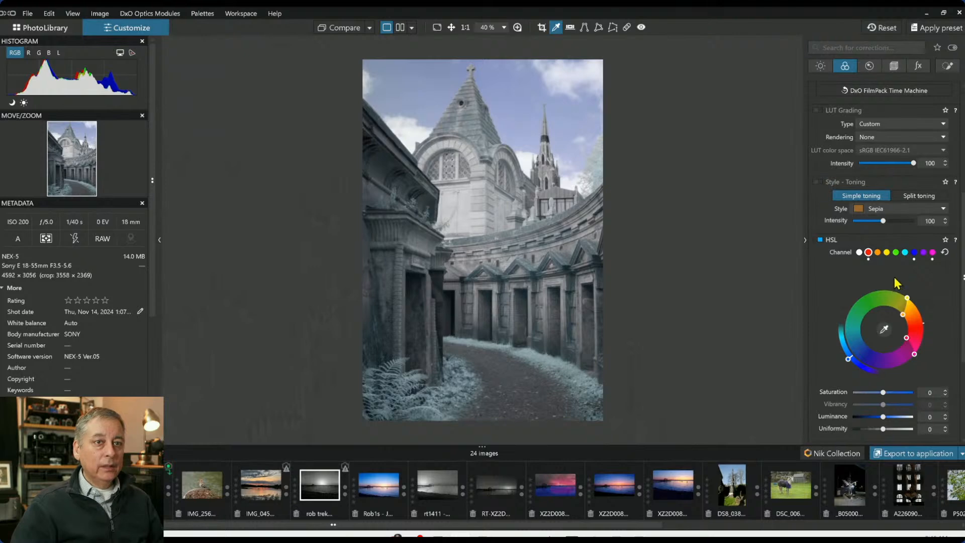
Raise the RAW white balance temperature to 3263
scroll(879, 283, "up", 5)
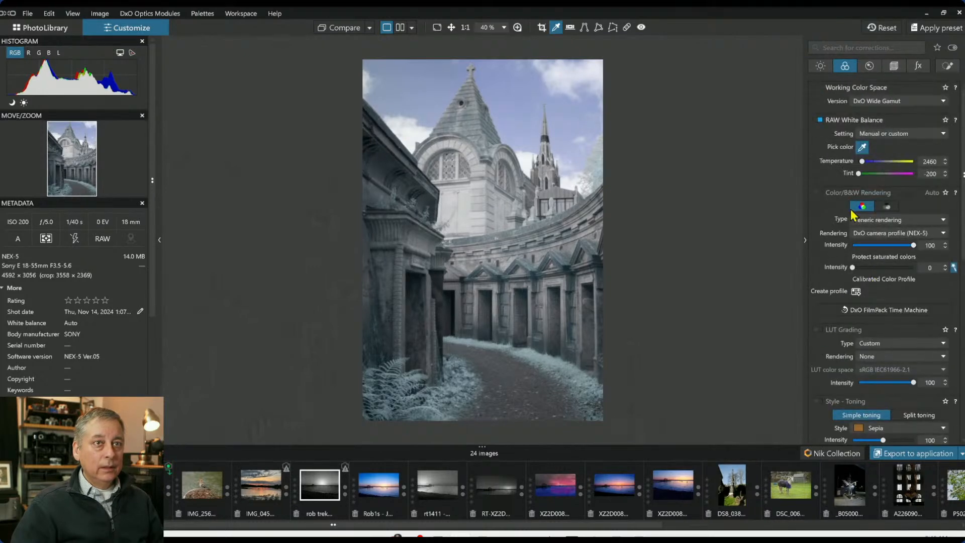
left_click_drag(862, 162, 869, 165)
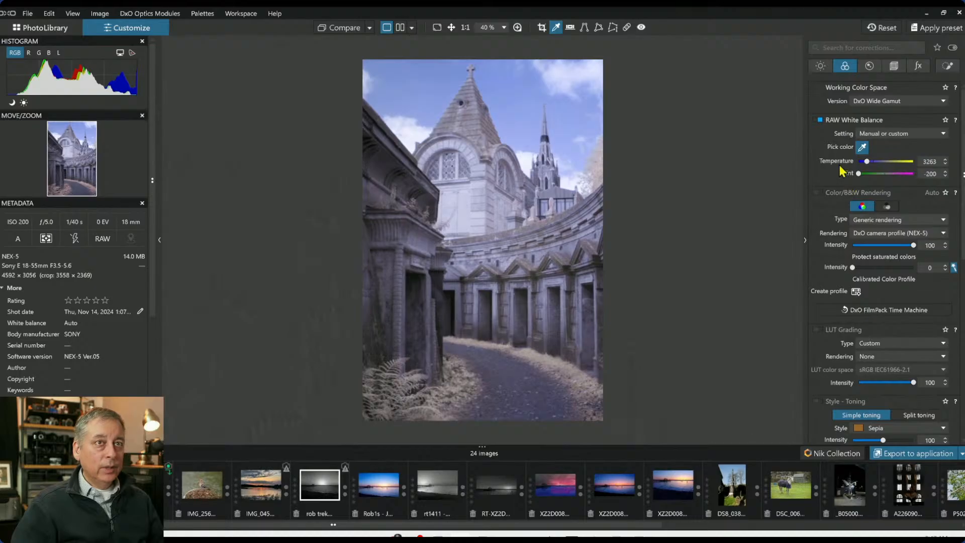
Lower the RAW white balance temperature to 2723
left_click(819, 70)
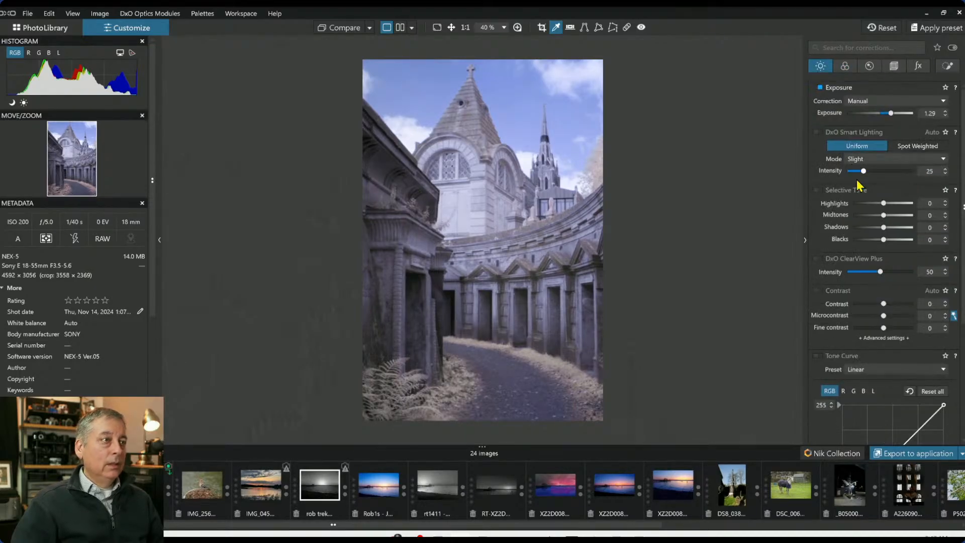
left_click(845, 67)
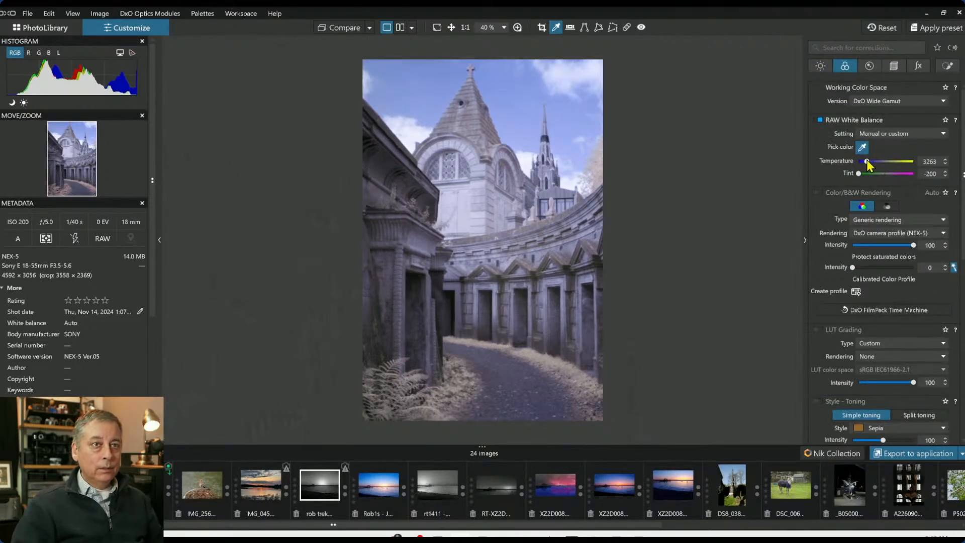
left_click(947, 164)
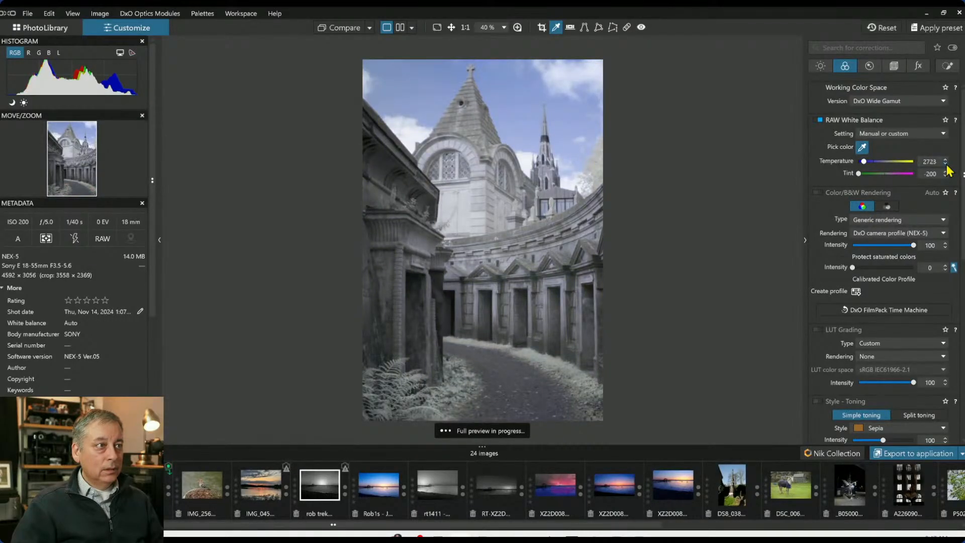
Fine-tune the RAW white balance to a temperature of 2703 and a tint of -179
left_click(946, 164)
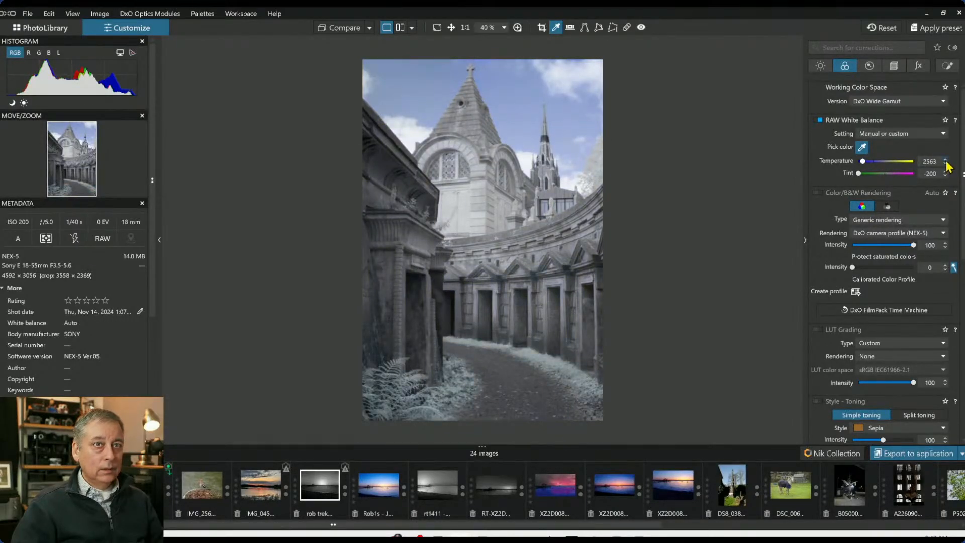
left_click(945, 171)
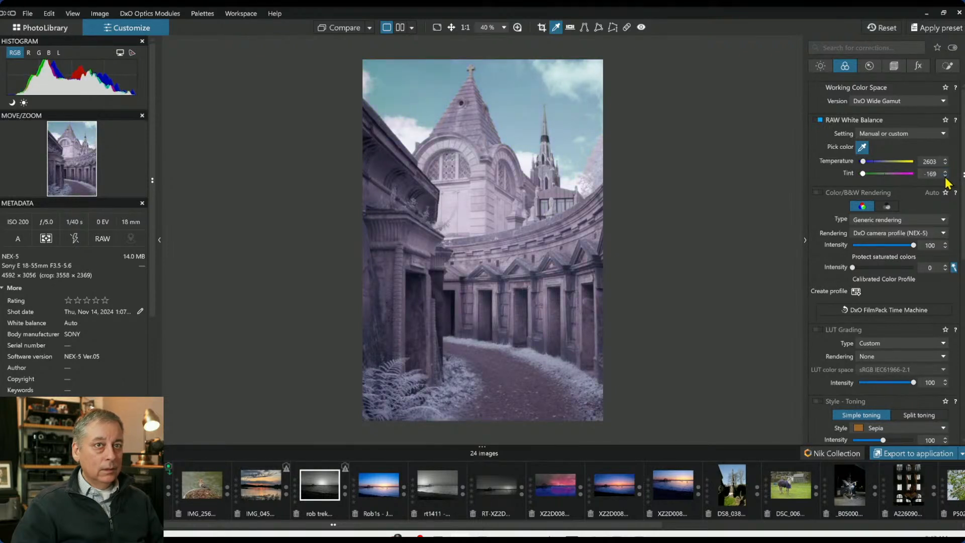
left_click(946, 171)
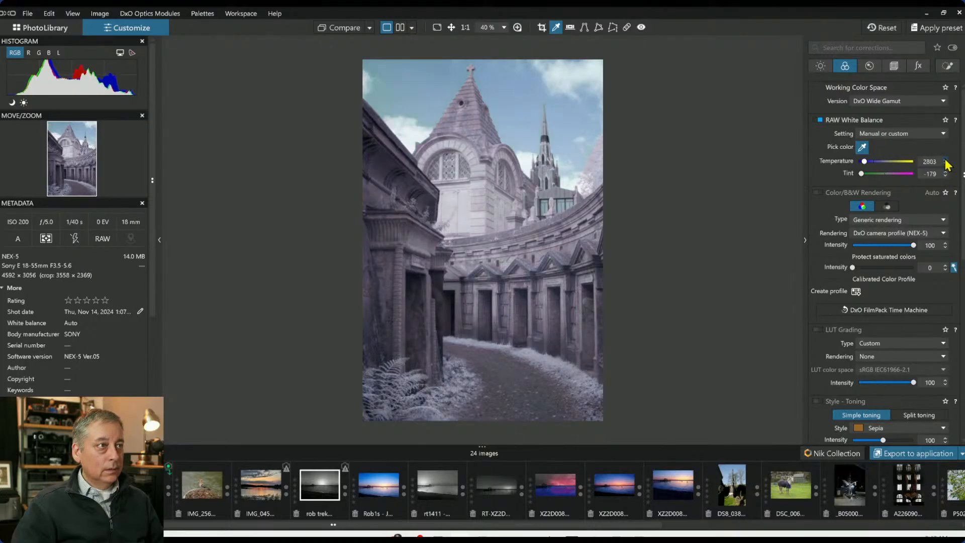
left_click(945, 164)
left_click(820, 66)
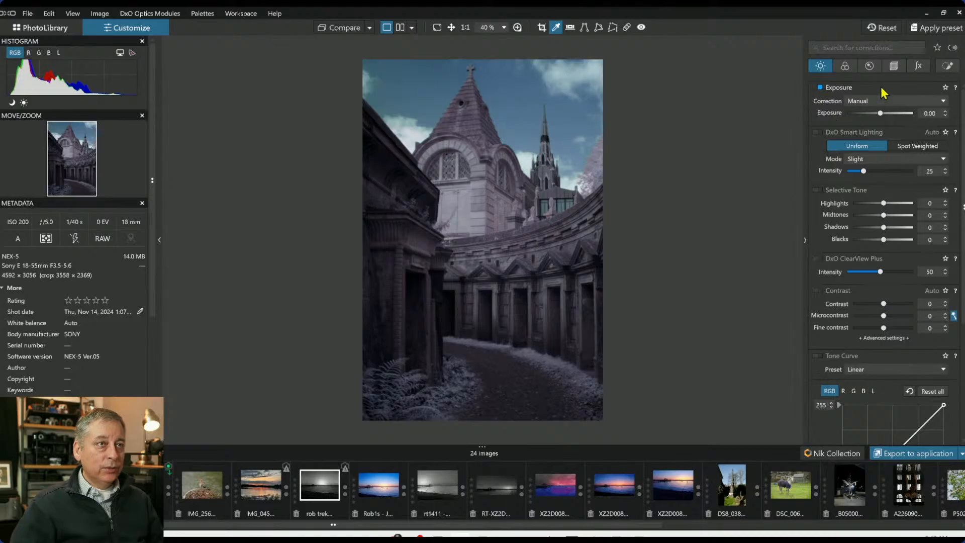
left_click(947, 67)
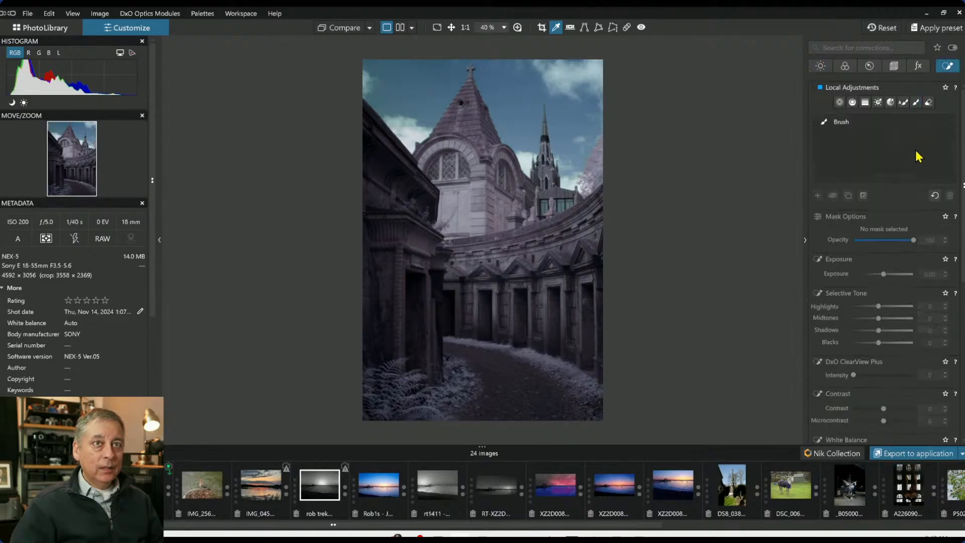
left_click(863, 103)
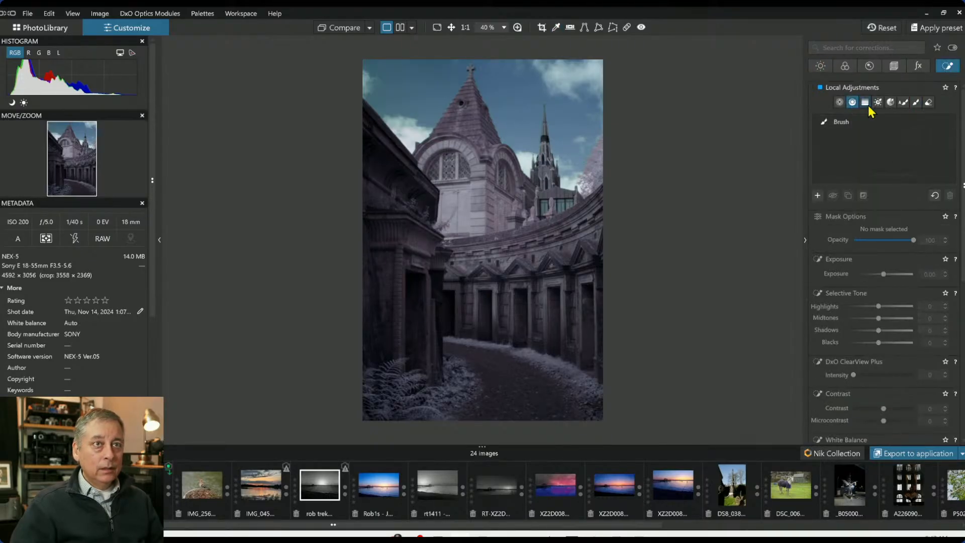
left_click_drag(528, 137, 524, 236)
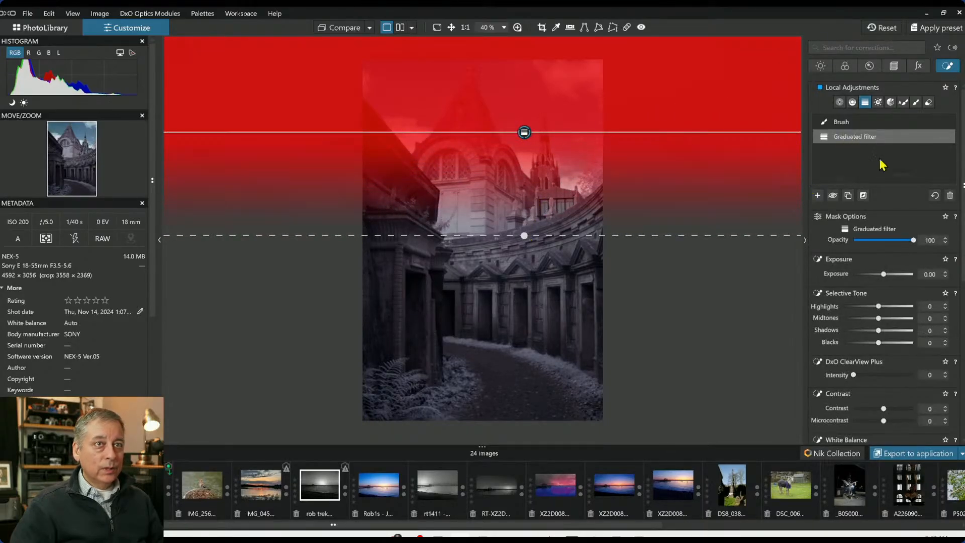
left_click(950, 195)
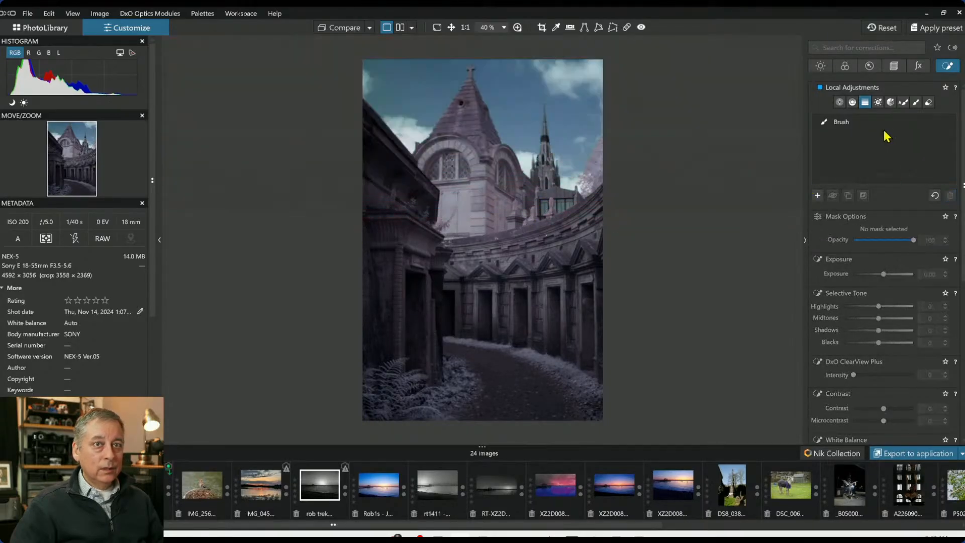
Add a control line over the sky with chroma selectivity 79, luma 63 and exposure 0.30
left_click(853, 102)
left_click_drag(521, 132, 522, 200)
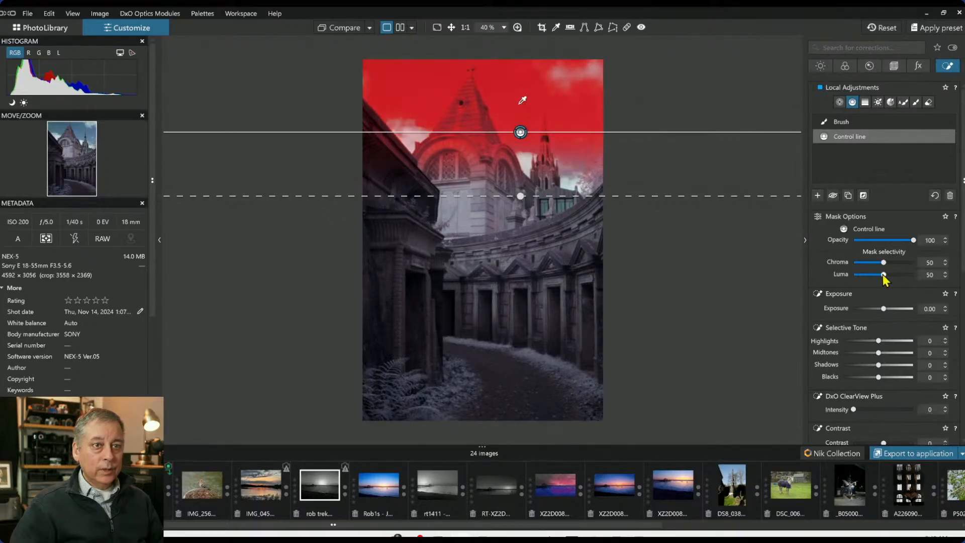
left_click_drag(883, 274, 891, 275)
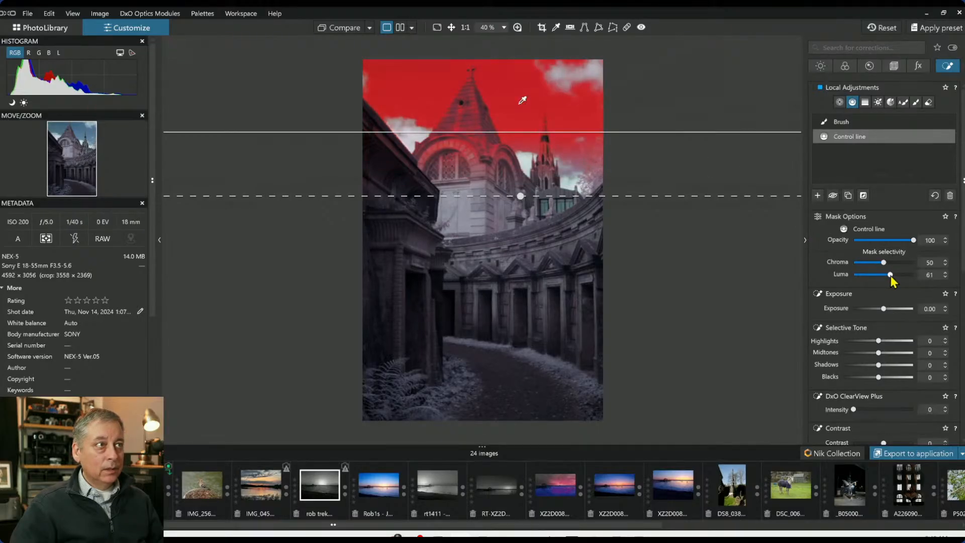
left_click_drag(885, 263, 903, 267)
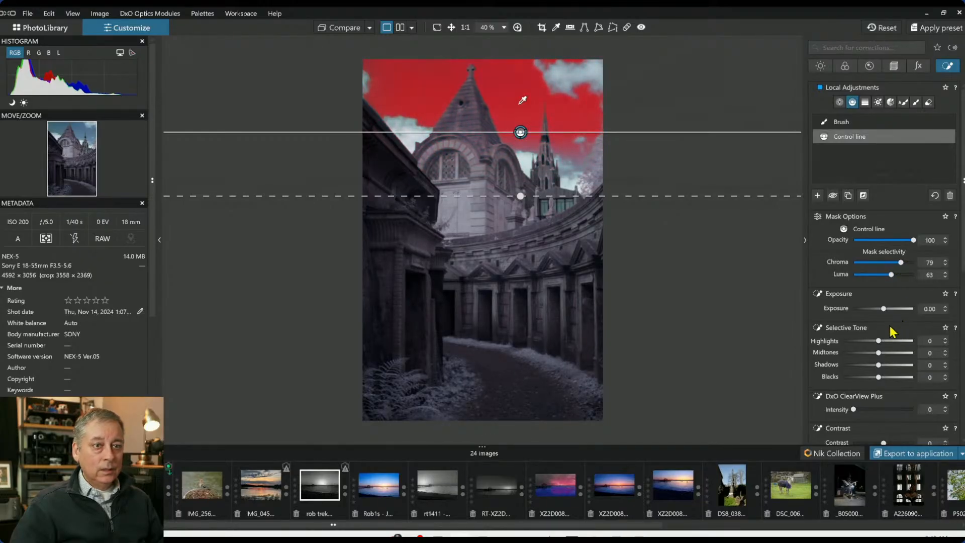
left_click_drag(887, 310, 889, 309)
double_click(888, 309)
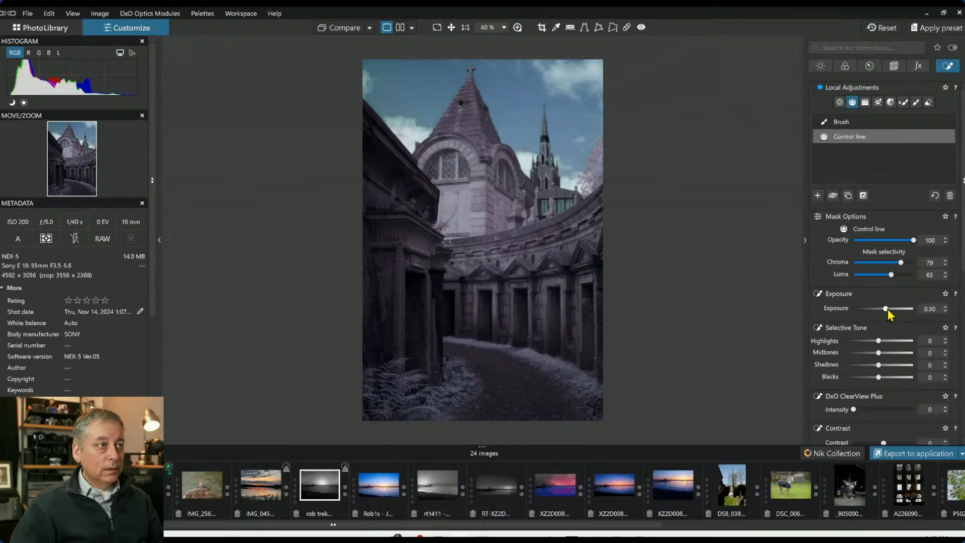
Place a control point on the right-hand colonnade, enlarge and reposition it, and set its exposure to 1.74
mouse_move(758, 237)
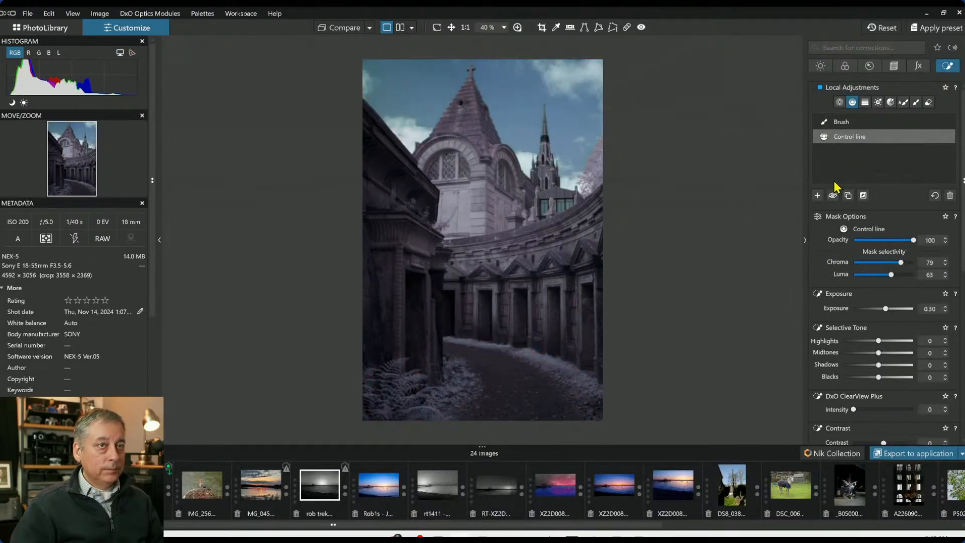
left_click(818, 195)
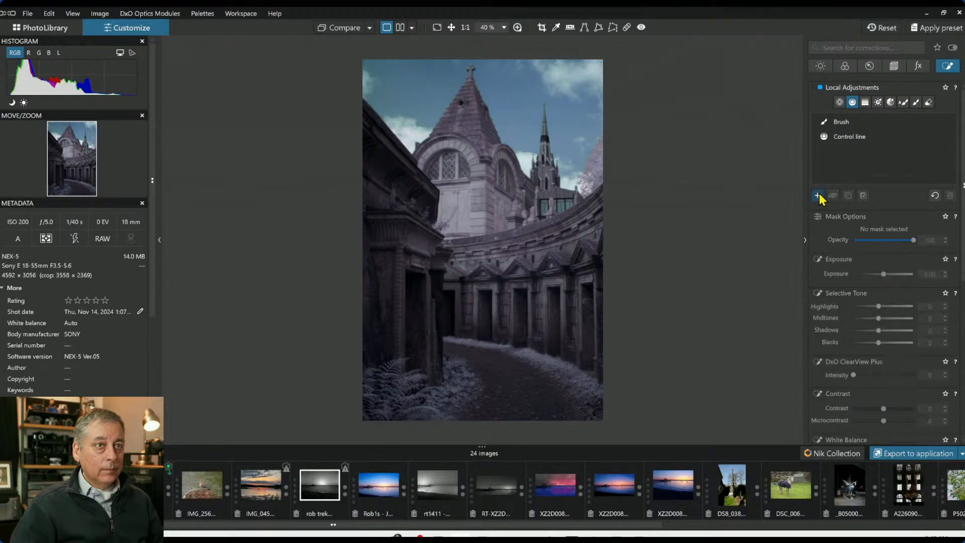
left_click(839, 103)
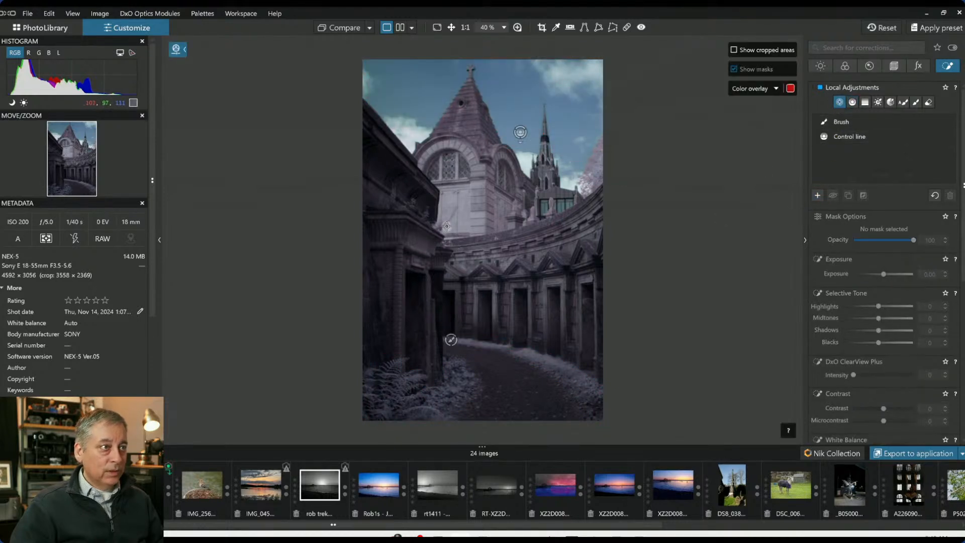
left_click(579, 280)
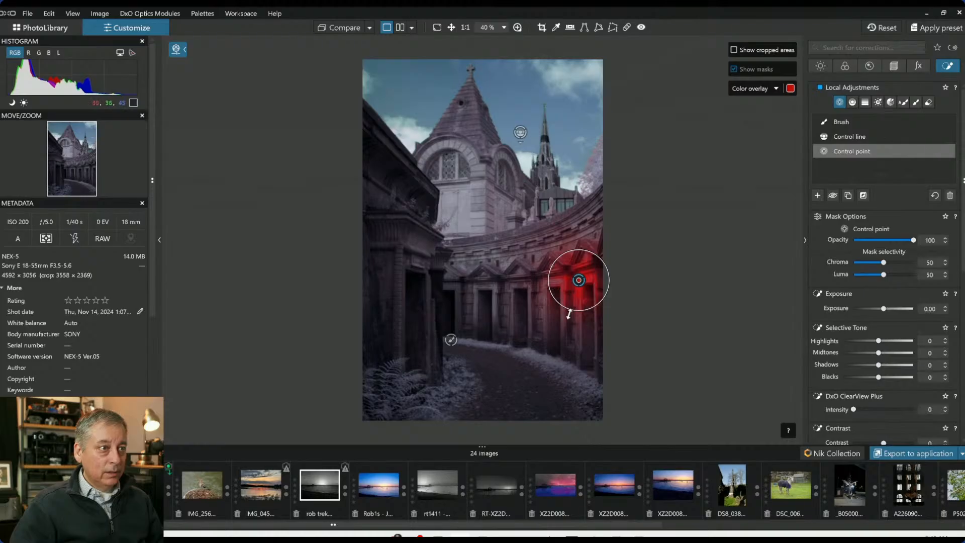
left_click_drag(580, 302, 597, 349)
left_click_drag(579, 281, 596, 293)
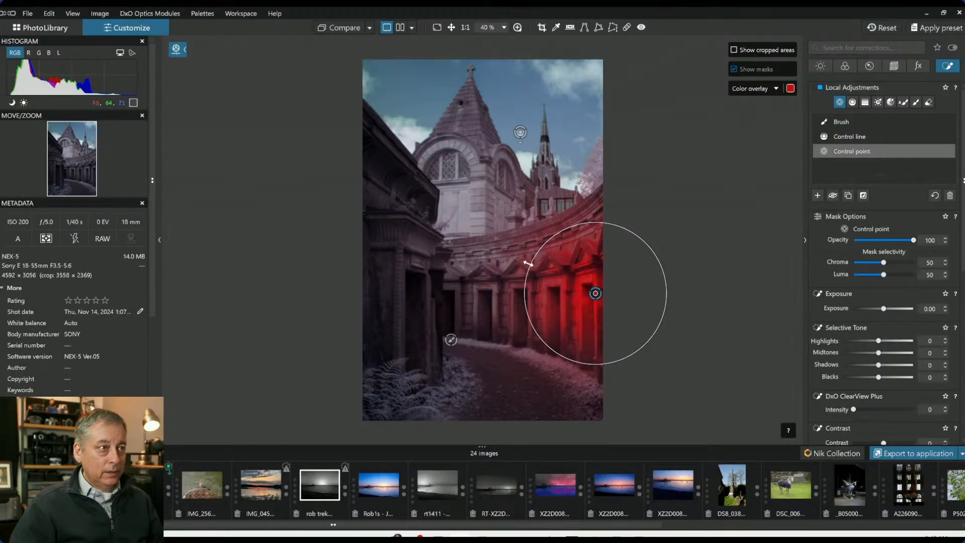
left_click(526, 260)
left_click_drag(521, 333, 479, 277)
left_click(478, 255)
left_click_drag(883, 308, 897, 311)
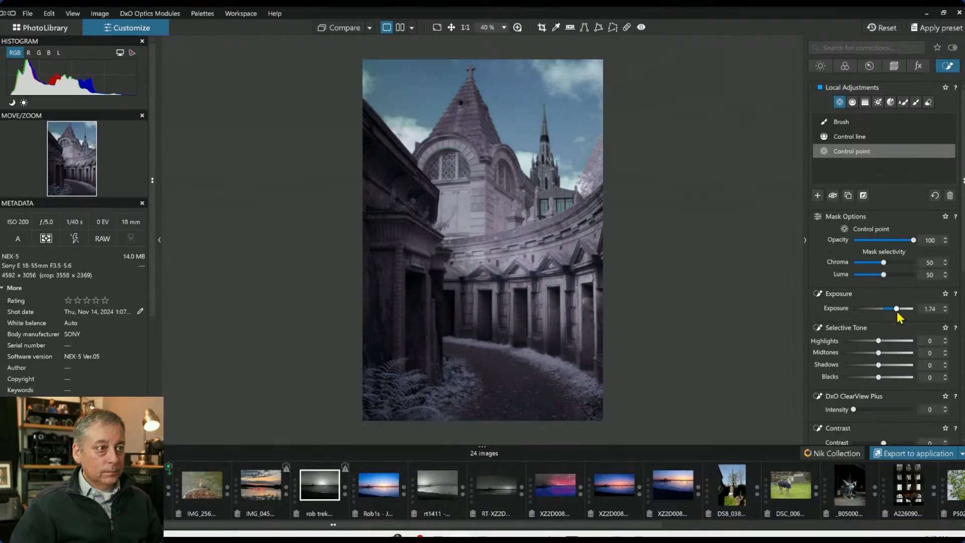
Add a control point on the dark left wall with a linked point above, shrink it, and set exposure to 1.23
left_click(817, 196)
left_click(425, 253)
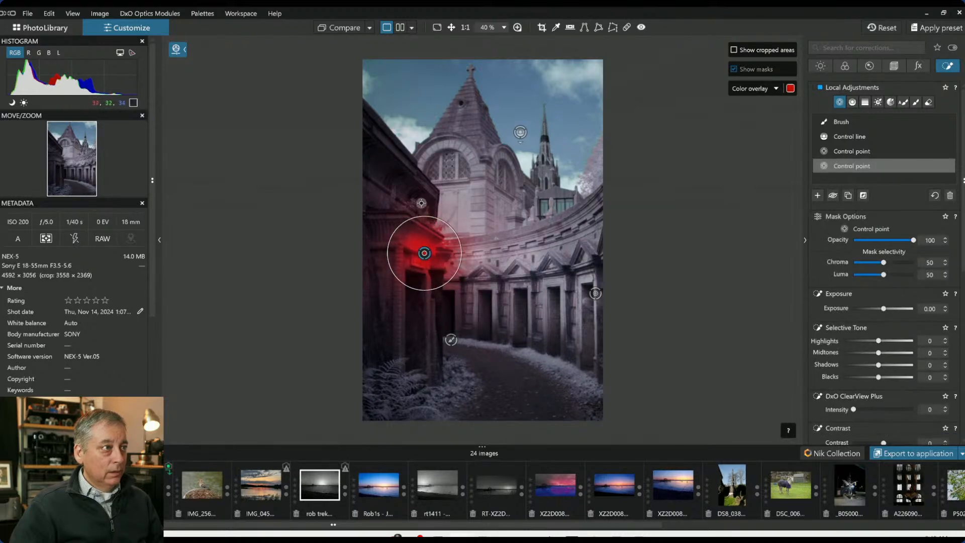
left_click(423, 185)
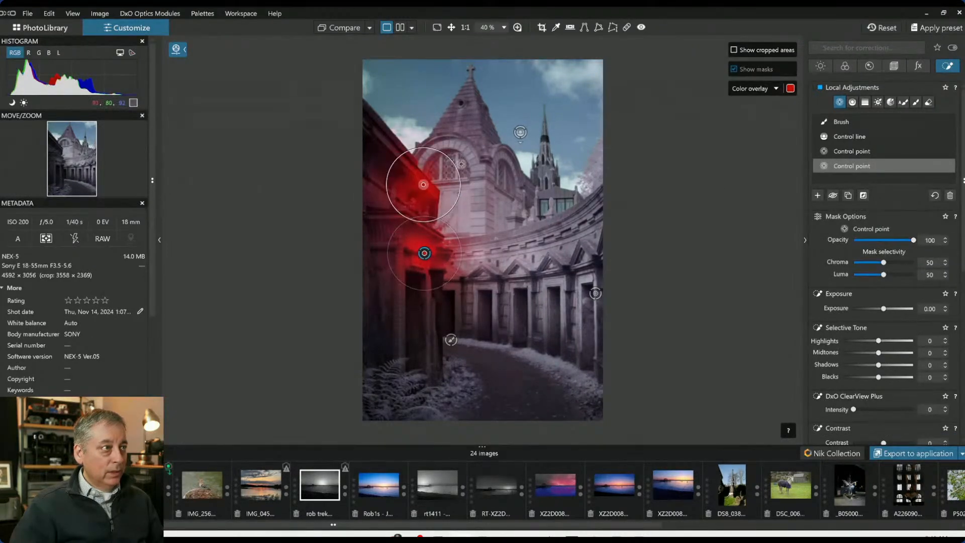
left_click_drag(458, 165, 446, 172)
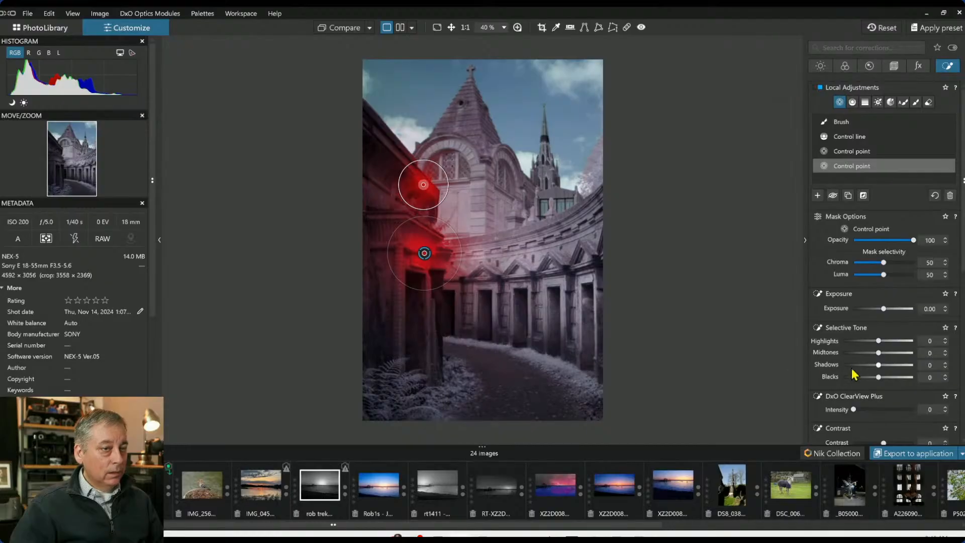
left_click_drag(884, 308, 894, 309)
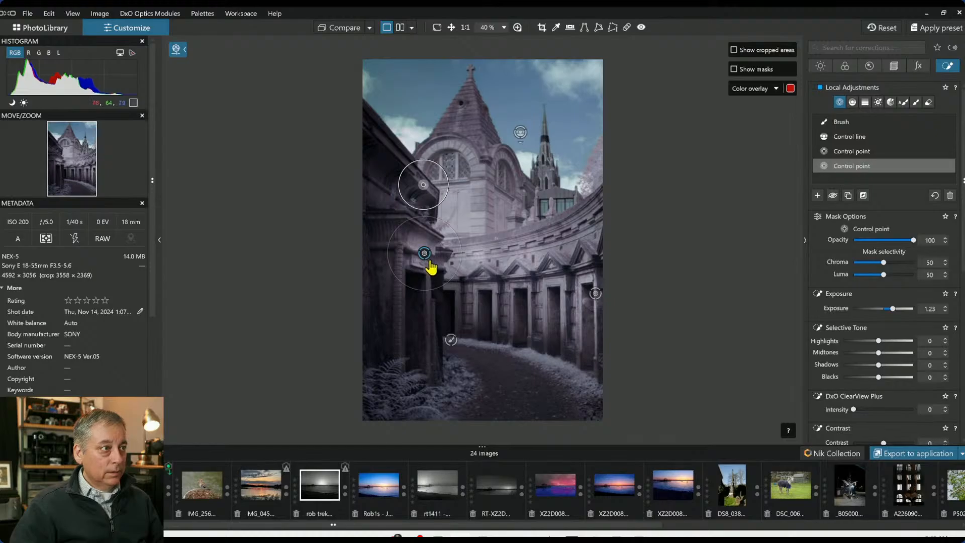
left_click_drag(425, 254, 419, 251)
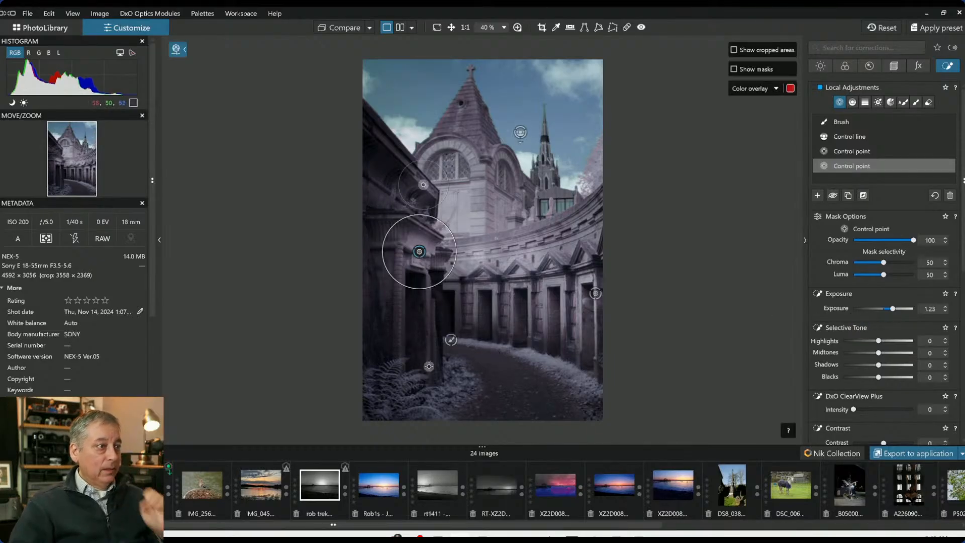
Add control points on the lower left column and the ferns, setting the ferns point's shadows to 7
left_click(817, 196)
left_click(432, 320)
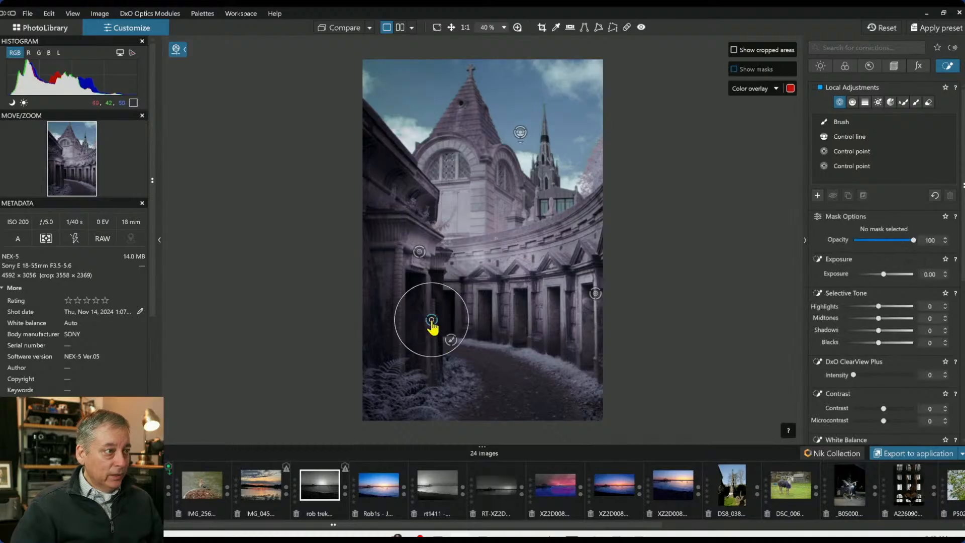
mouse_move(880, 365)
left_mouse_down()
mouse_move(893, 366)
mouse_move(881, 383)
left_mouse_up()
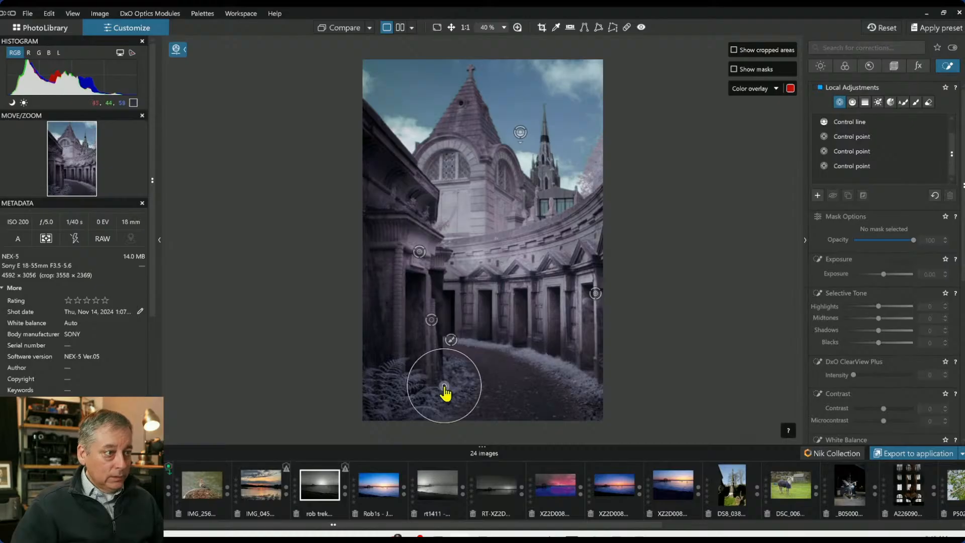
left_click(445, 385)
left_click_drag(879, 371, 881, 370)
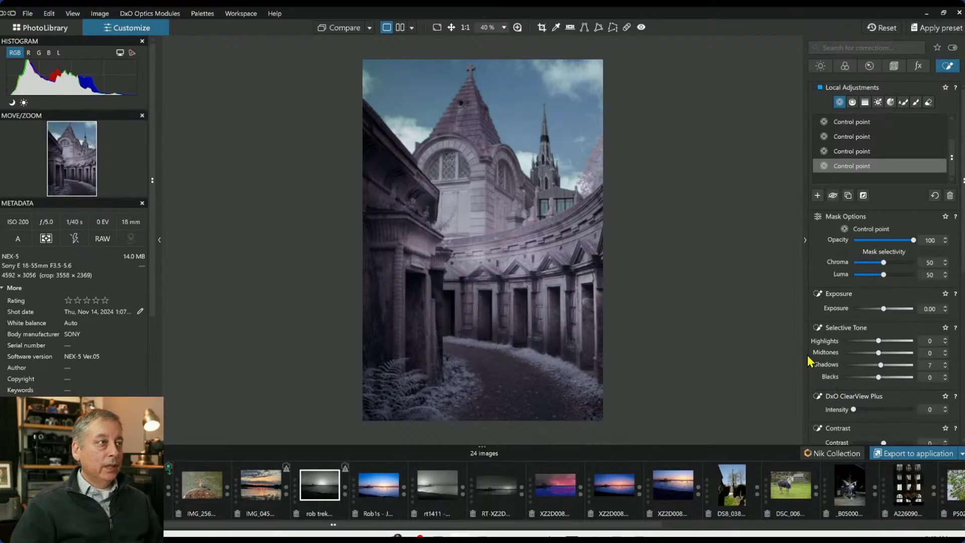
Move the left wall's linked control point further left and down along the wall
left_click(389, 178)
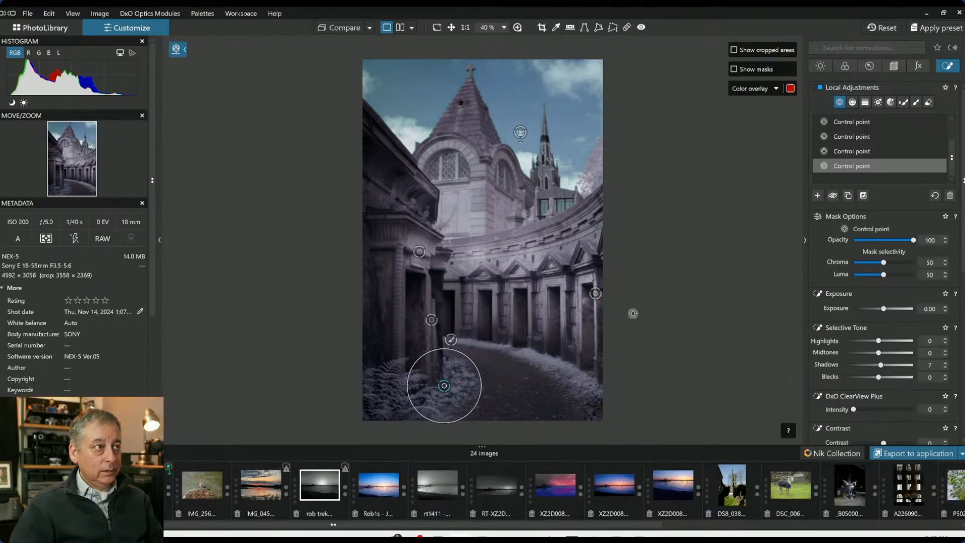
left_click(420, 254)
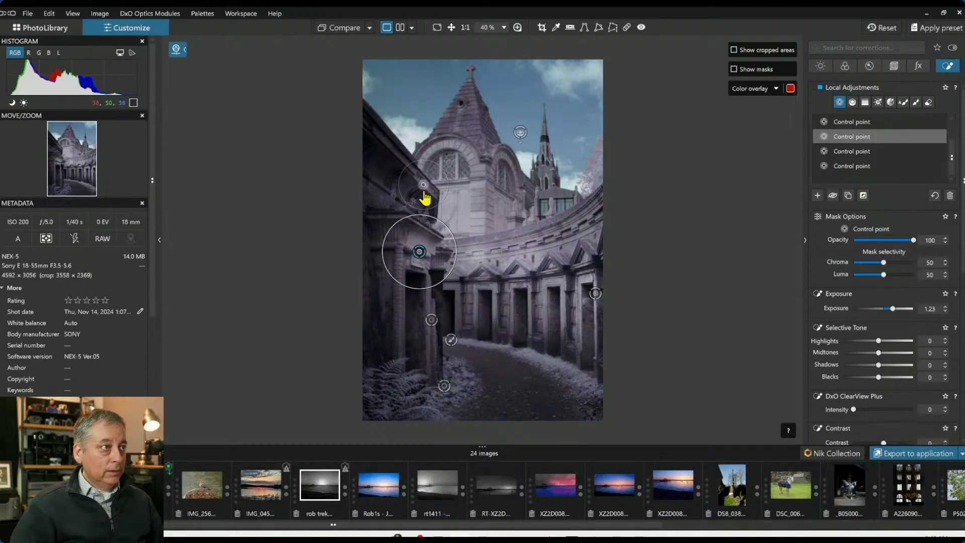
left_click_drag(397, 184, 384, 168)
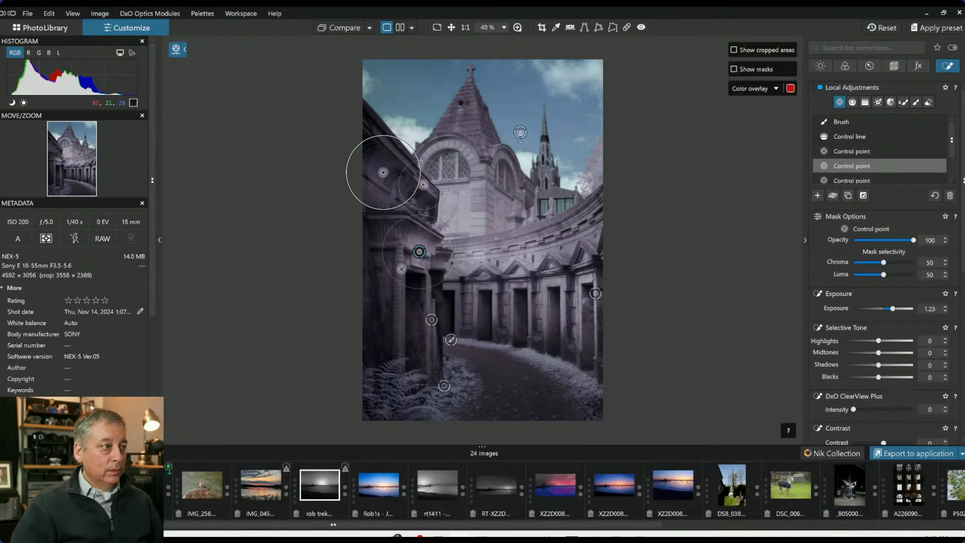
left_click_drag(382, 169, 372, 239)
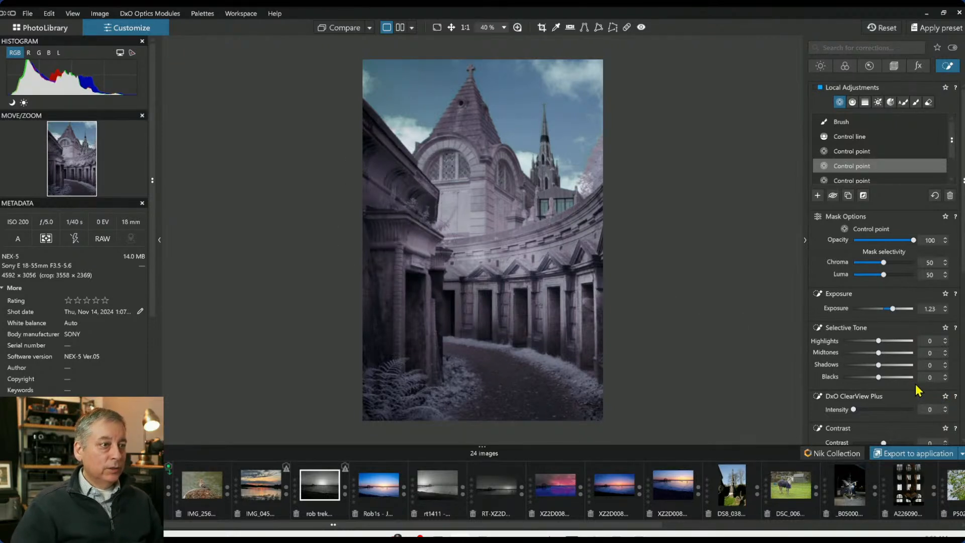
Set global microcontrast to 51 and ClearView Plus intensity to 12
scroll(892, 355, "down", 3)
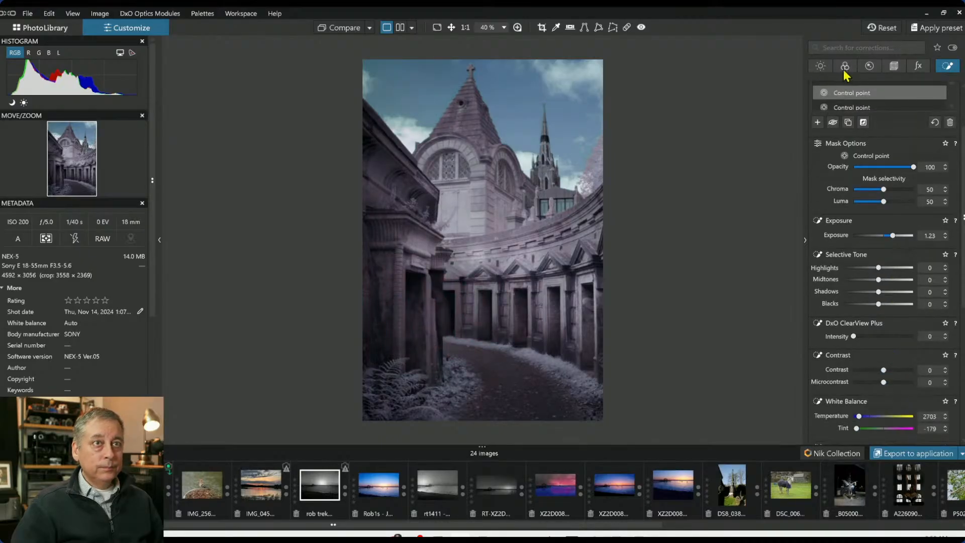
left_click(820, 67)
scroll(895, 297, "up", 1)
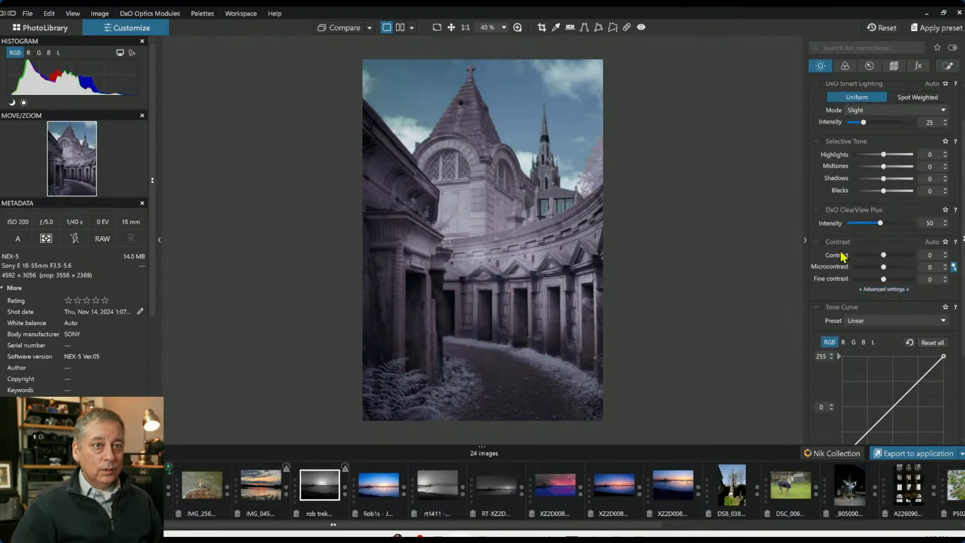
left_click(820, 242)
mouse_move(888, 267)
left_mouse_down()
mouse_move(914, 270)
mouse_move(900, 271)
left_mouse_up()
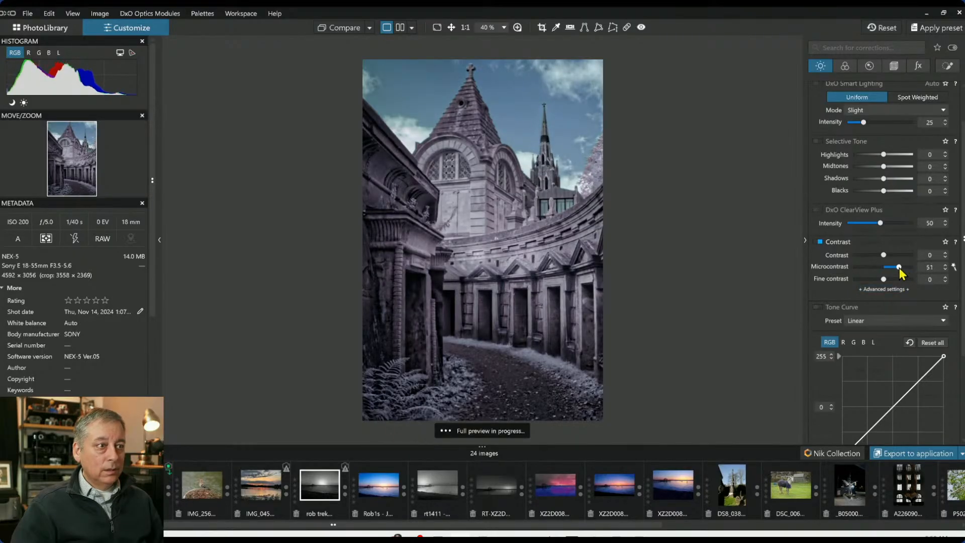
left_click(856, 224)
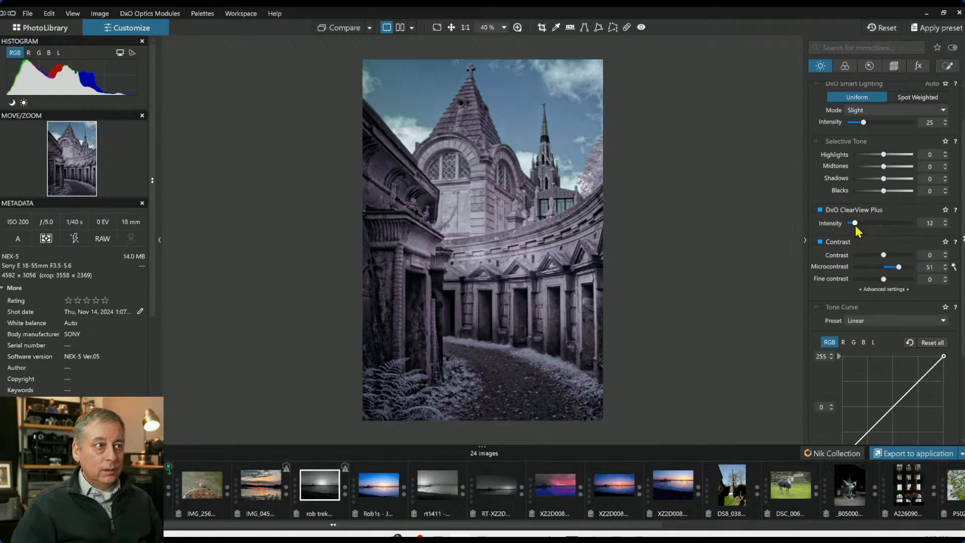
Raise ClearView Plus intensity to 34 and global exposure to 0.40
left_click_drag(863, 226, 870, 224)
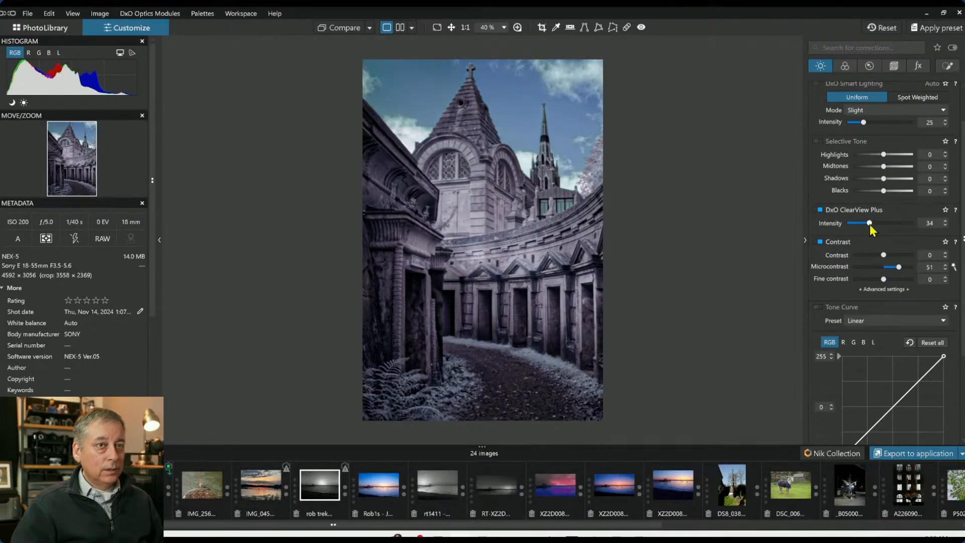
scroll(876, 202, "up", 1)
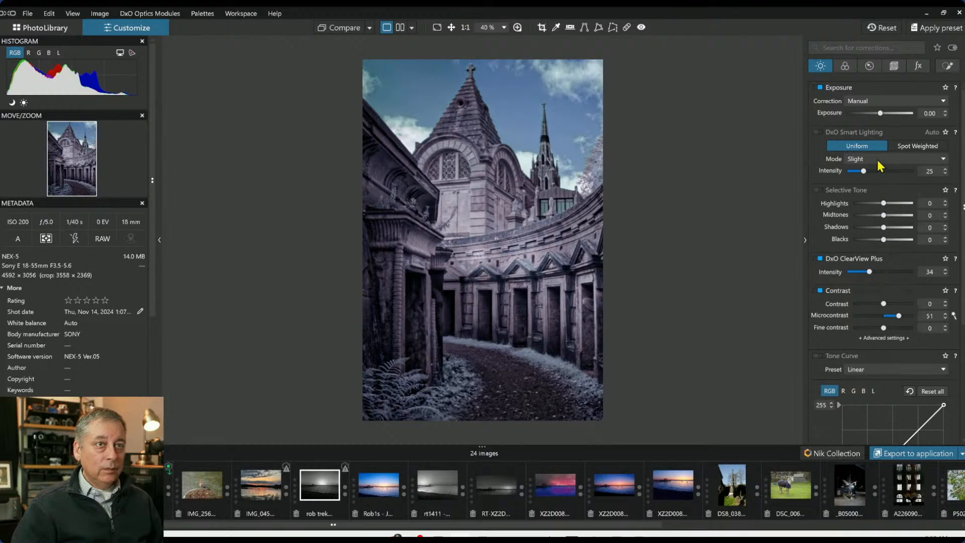
left_click_drag(883, 113, 883, 114)
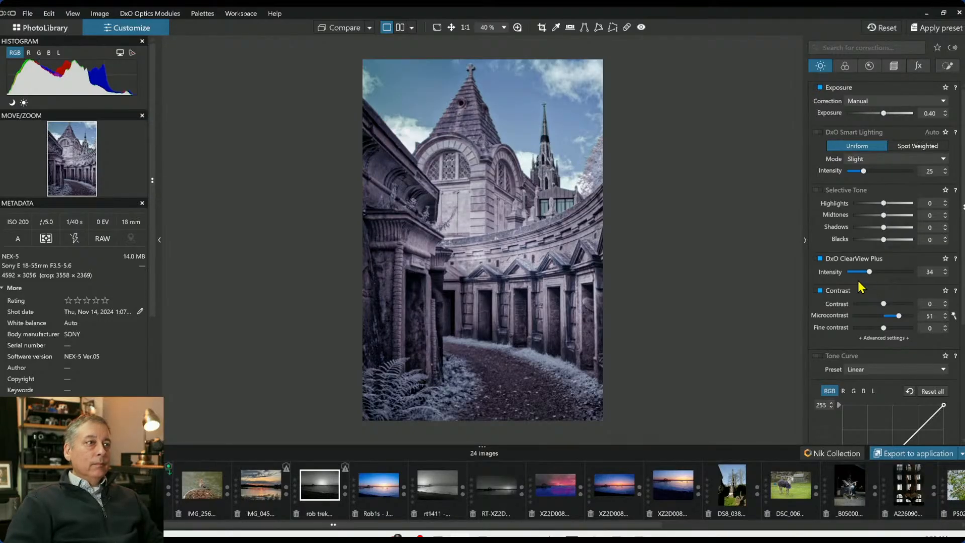
Compare the edit side by side with the uncorrected original, toggling the local adjustment overlays and panels
left_click(401, 27)
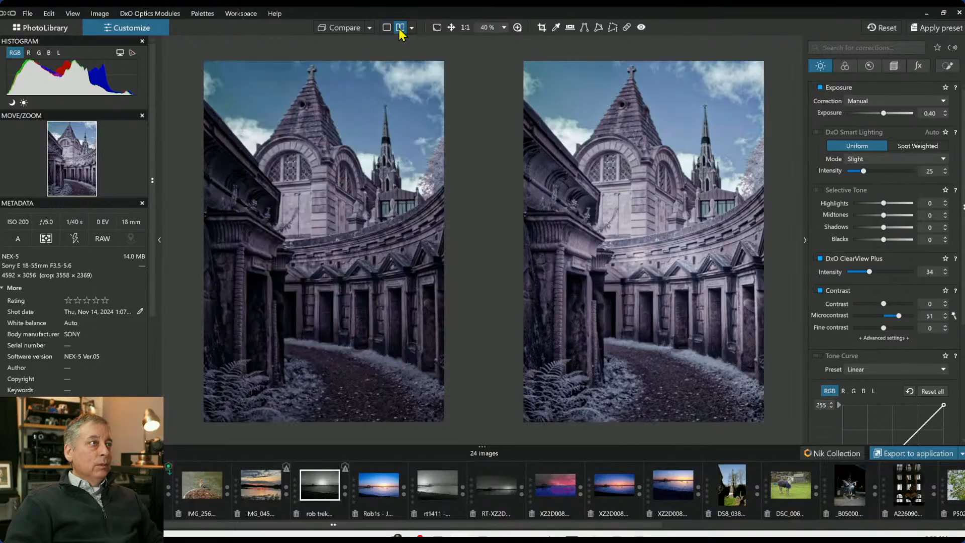
left_click(370, 28)
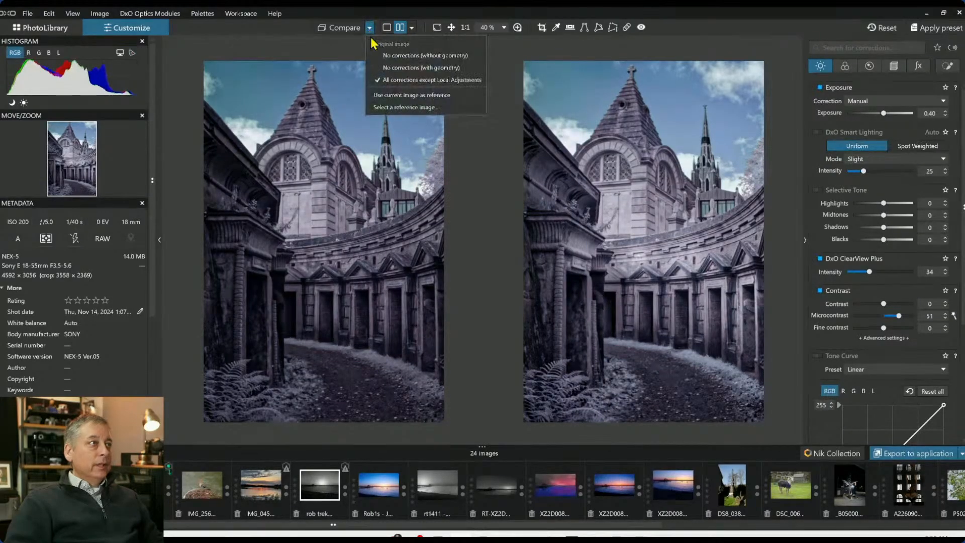
left_click(390, 72)
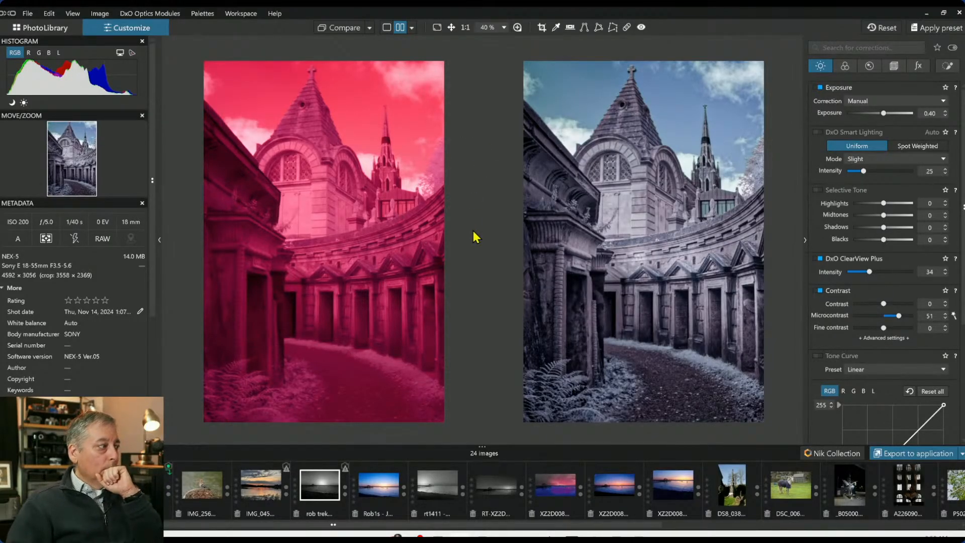
key("l")
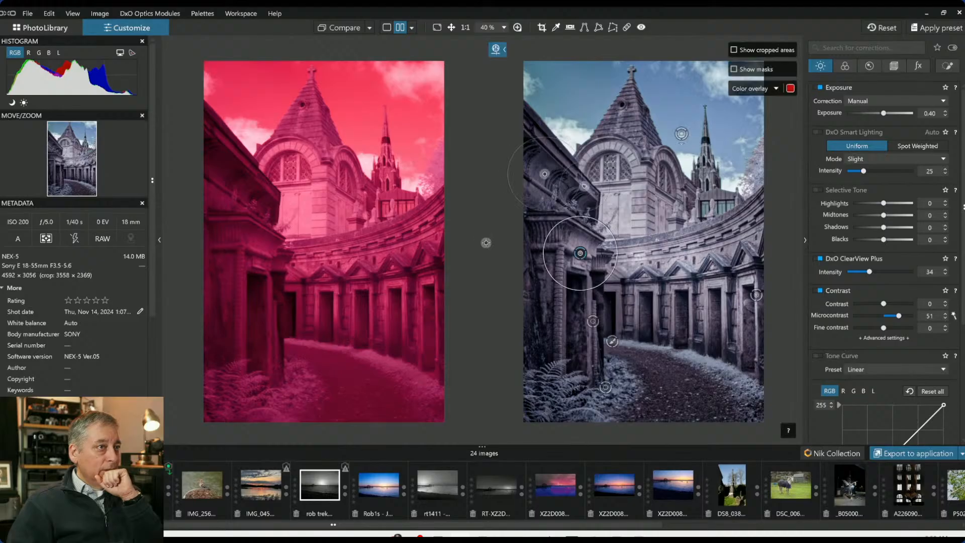
key("l")
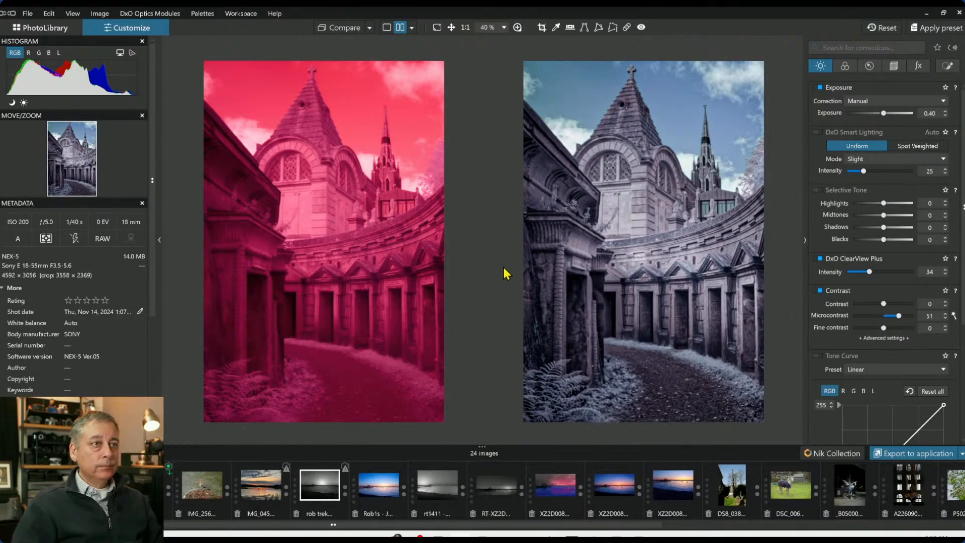
key("Tab")
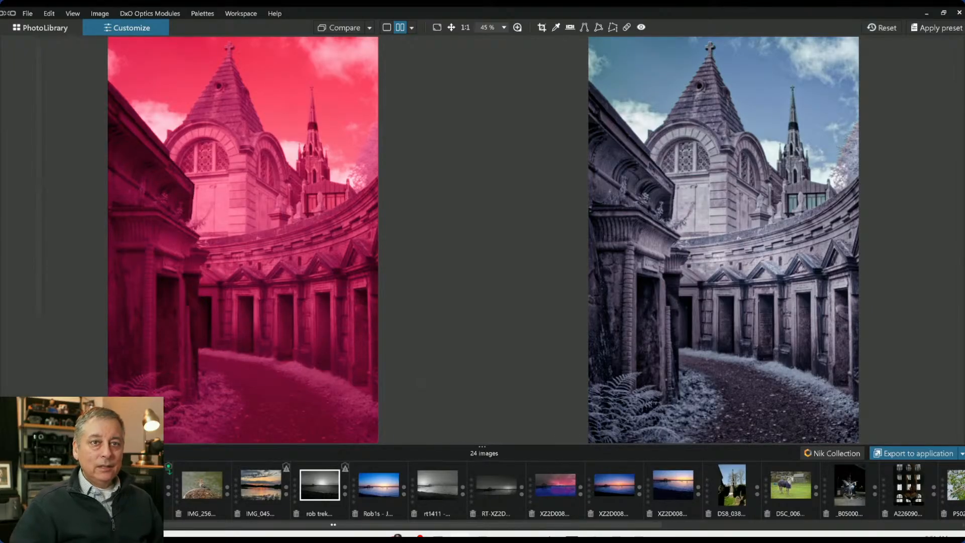
Return to single view and add a control point on the tower's arched window, resizing it and a linked point
left_click(960, 253)
left_click(387, 28)
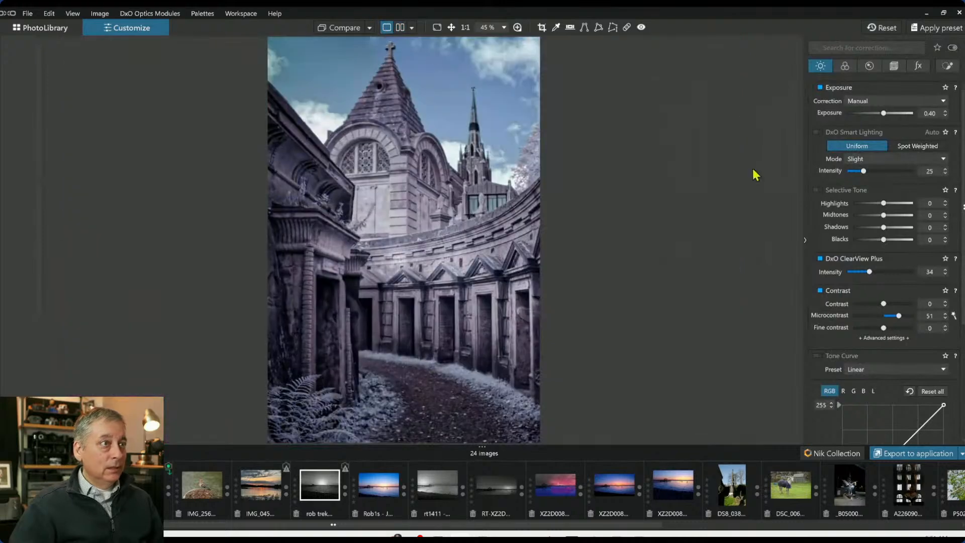
left_click(947, 66)
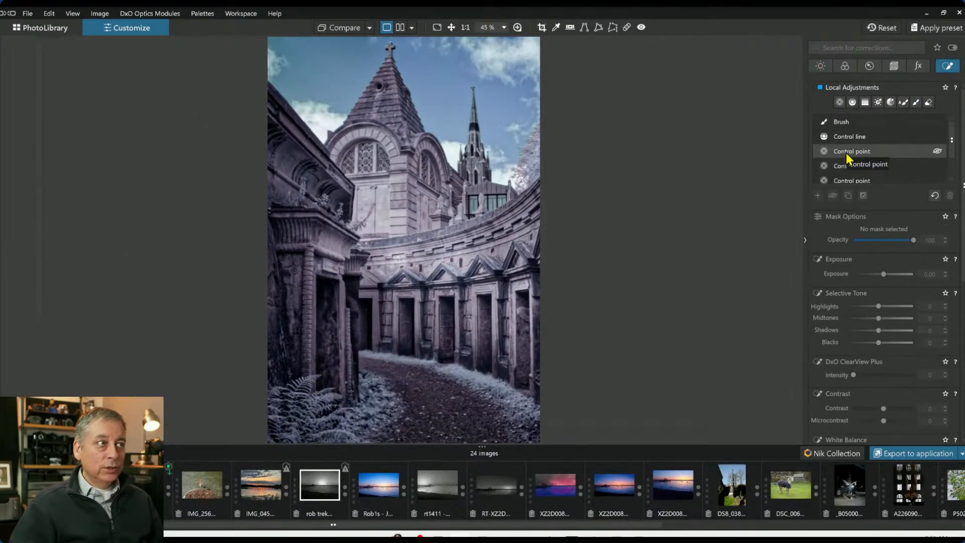
left_click(840, 102)
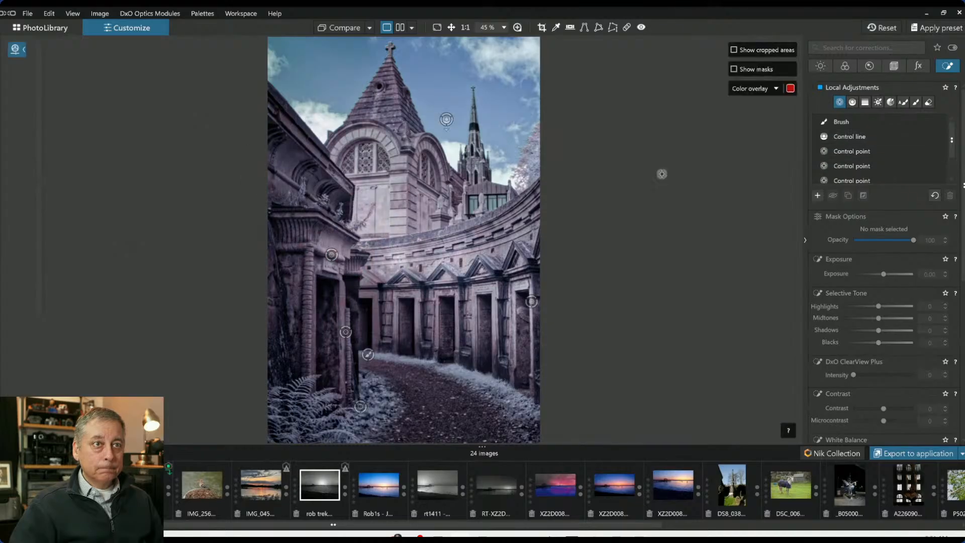
left_click(365, 156)
mouse_move(389, 154)
left_mouse_down()
mouse_move(390, 139)
mouse_move(380, 147)
left_mouse_up()
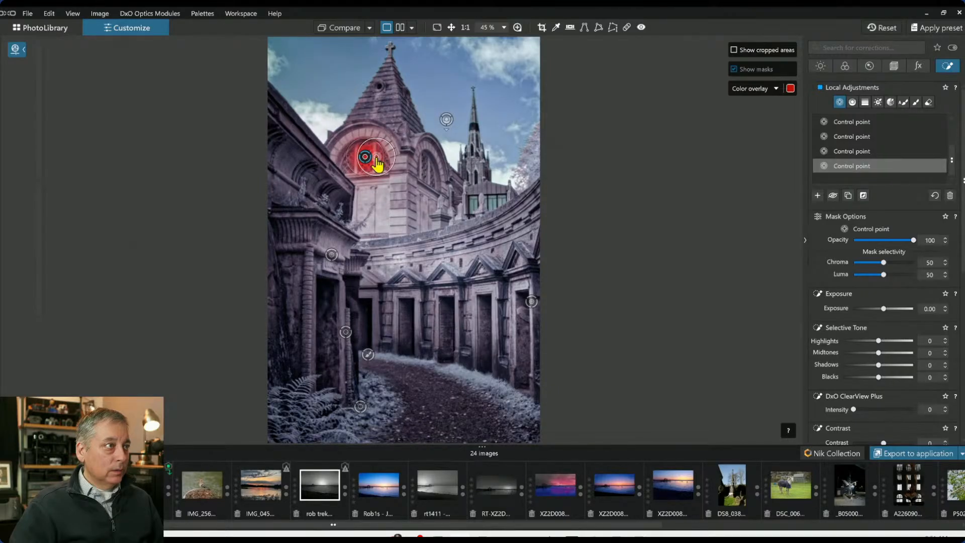
left_click(382, 160)
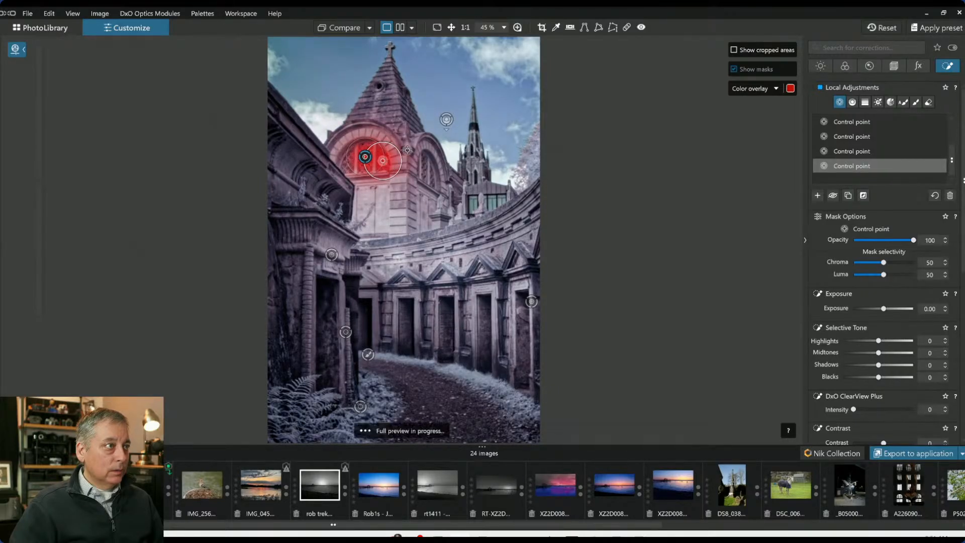
left_click_drag(395, 154, 390, 156)
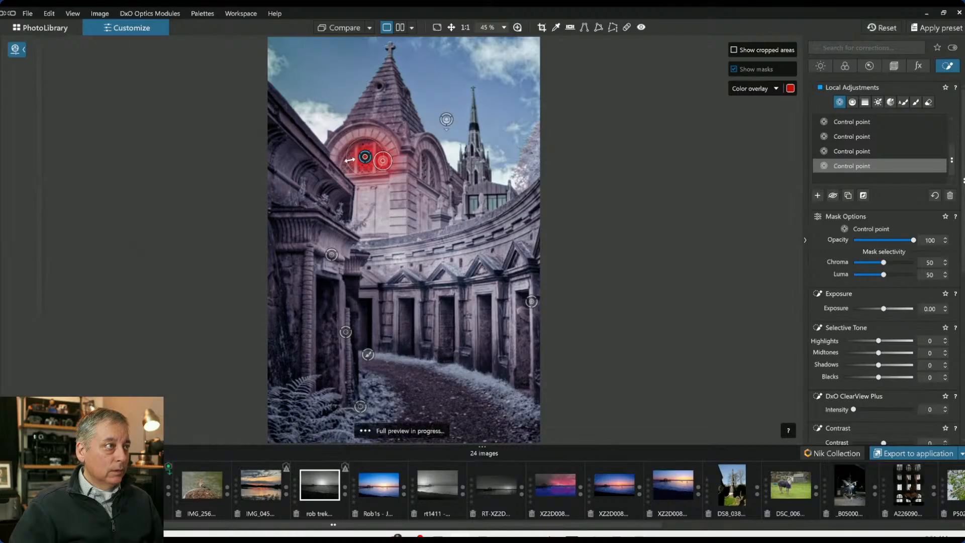
Add more linked points around the window and set the control point's blacks to -86
left_click(351, 162)
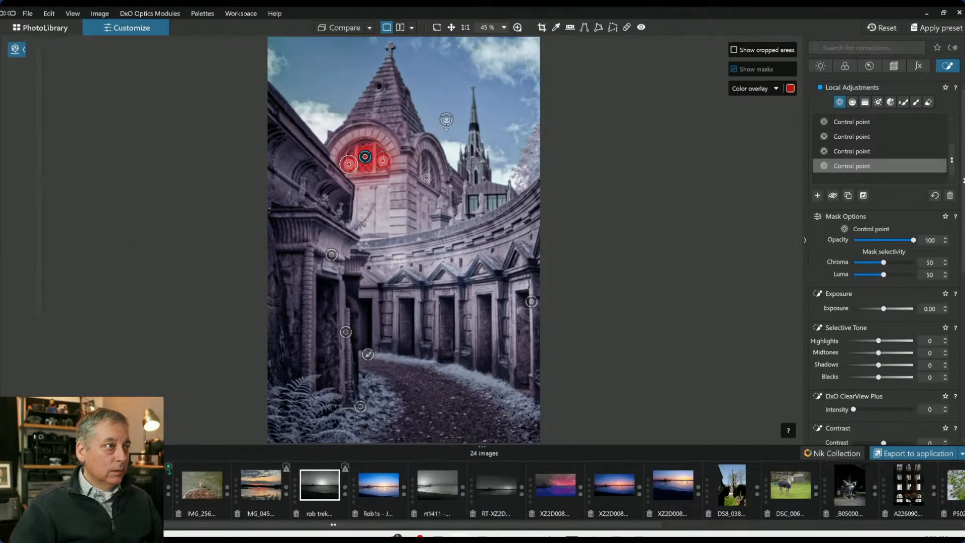
left_click(426, 171)
left_click_drag(878, 377, 850, 377)
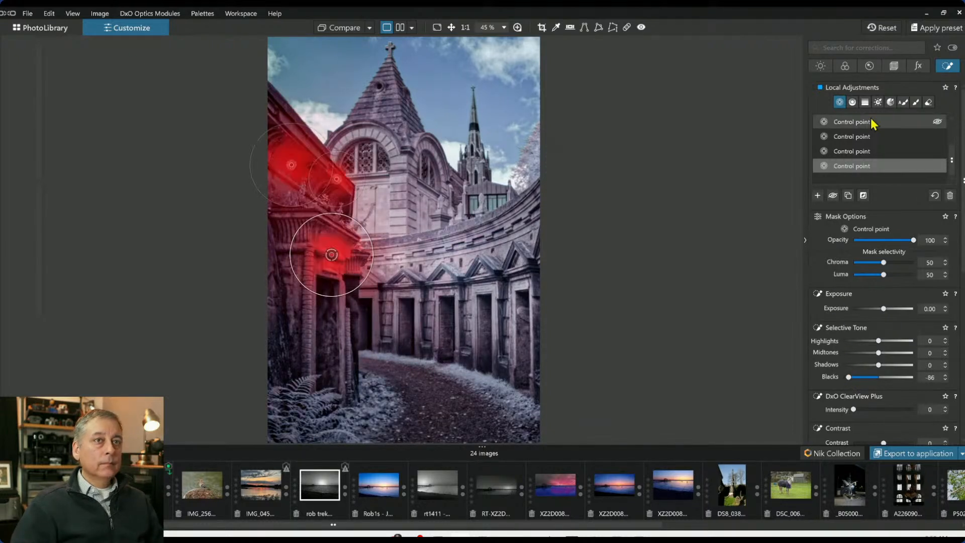
Paint an auto mask over the pointed tower roof
left_click(903, 102)
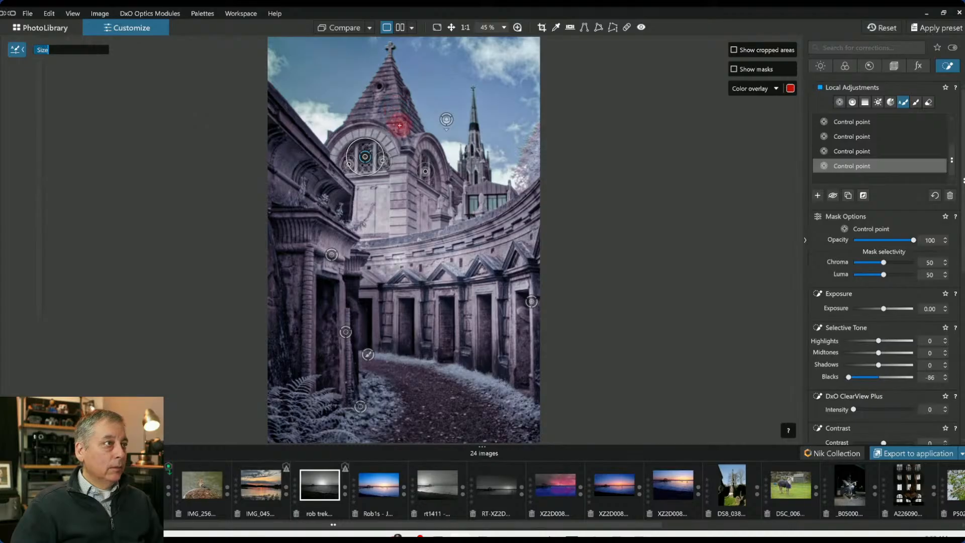
mouse_move(402, 140)
left_mouse_down()
mouse_move(390, 76)
mouse_move(377, 71)
mouse_move(358, 113)
mouse_move(380, 113)
left_mouse_up()
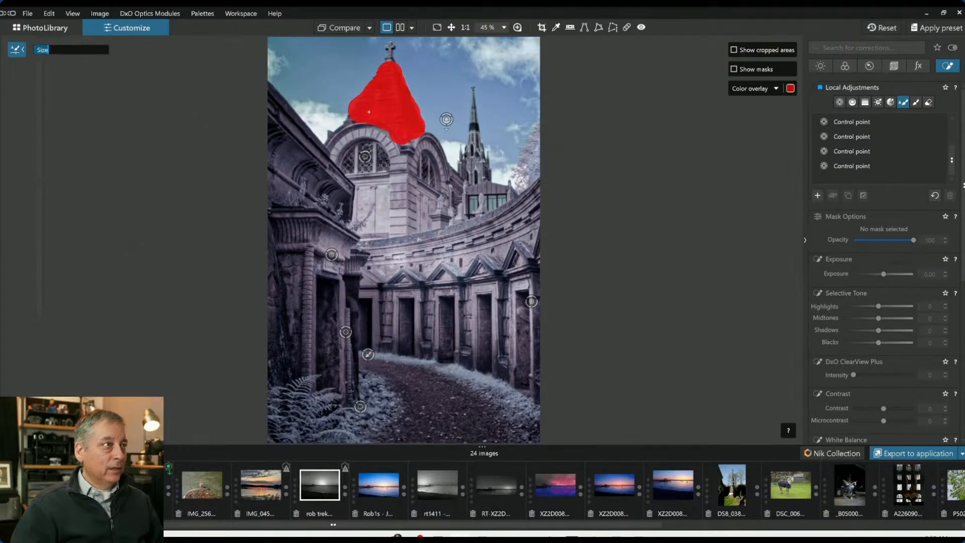
left_click_drag(358, 113, 348, 119)
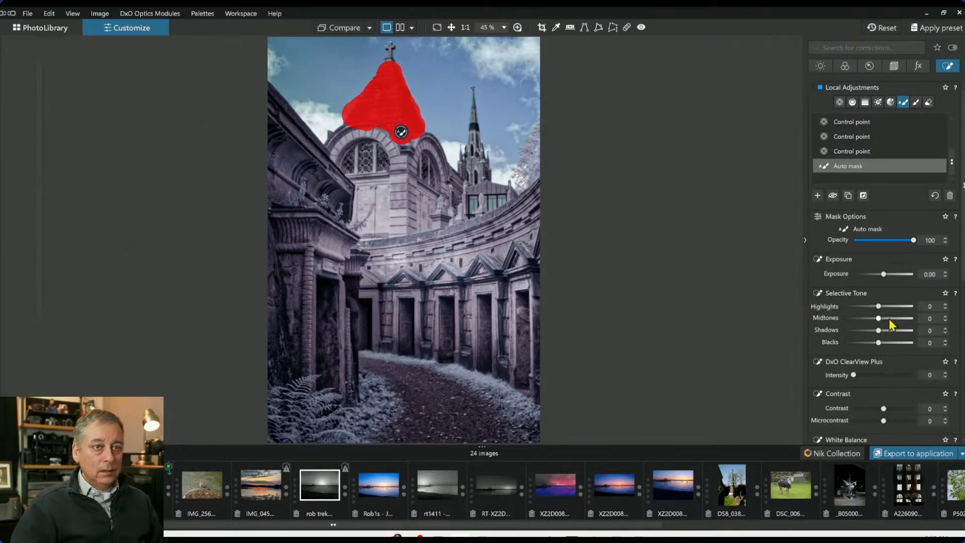
Set the roof mask's shadows to -33 and ClearView Plus intensity to 33, leaving exposure at 0
left_click_drag(883, 274, 878, 275)
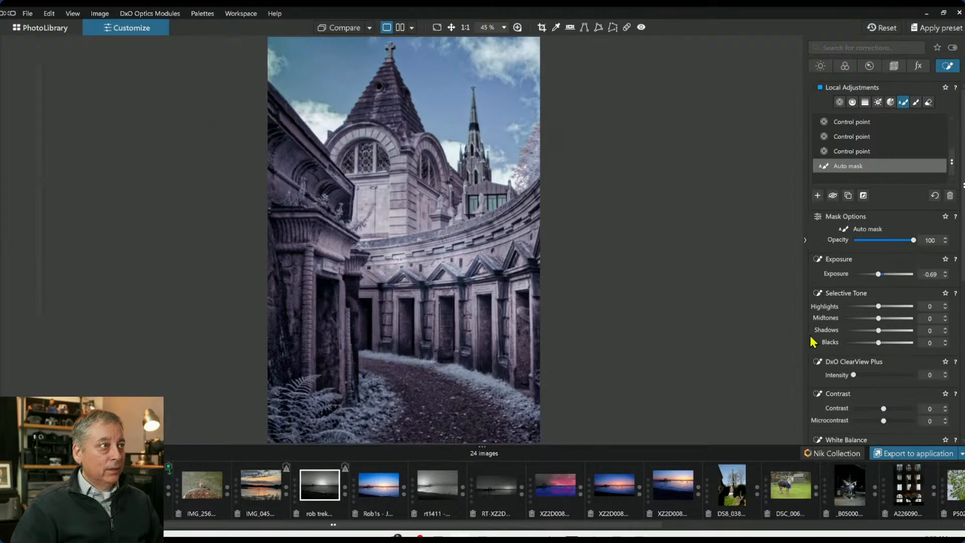
double_click(878, 274)
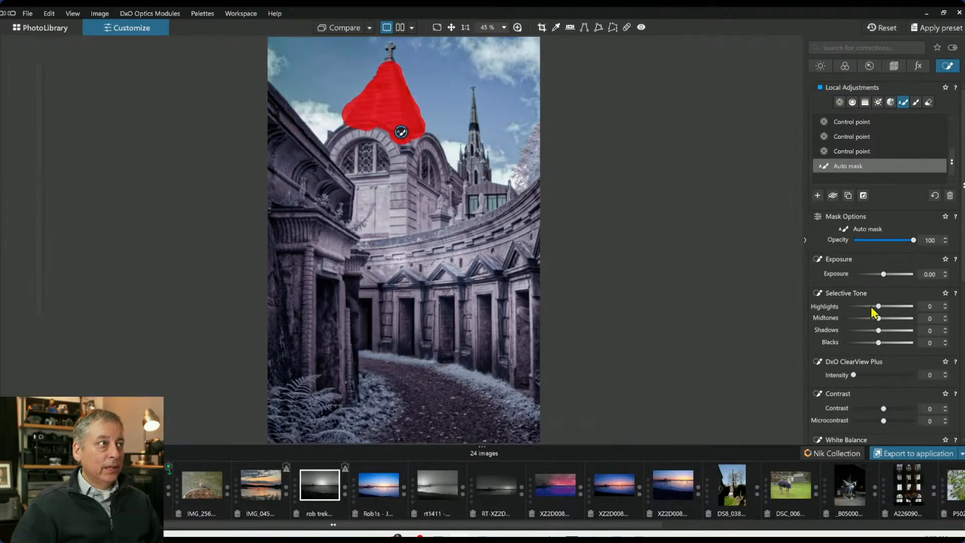
left_click_drag(878, 330, 868, 331)
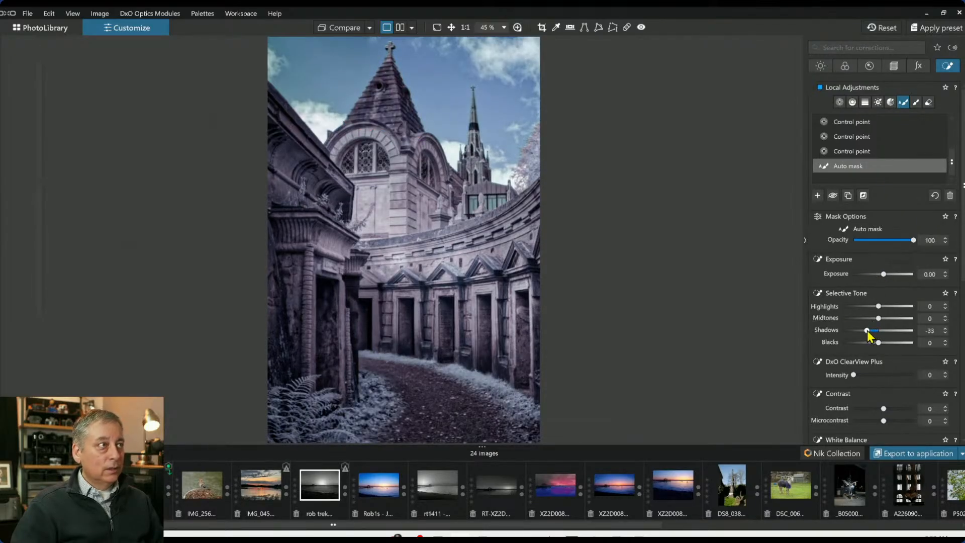
left_click(875, 375)
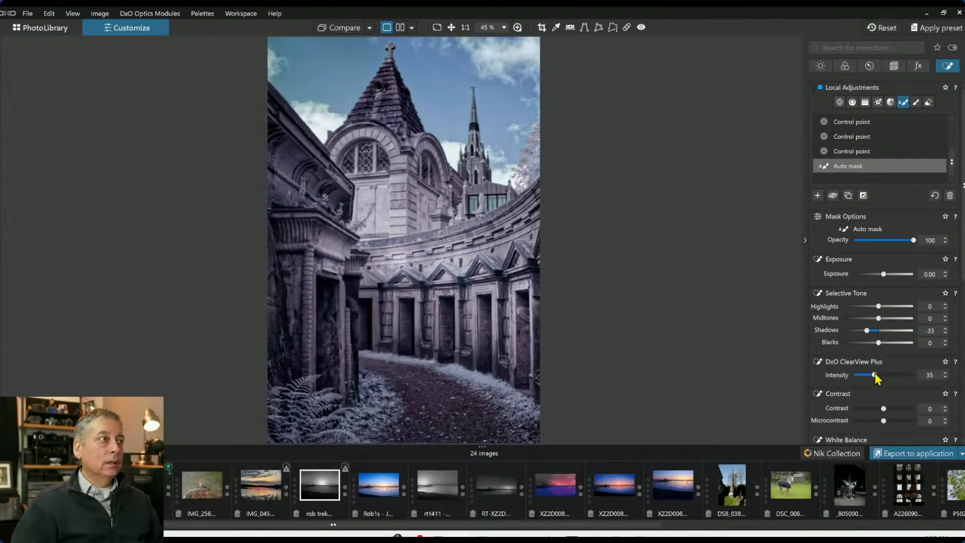
left_click_drag(876, 375, 880, 375)
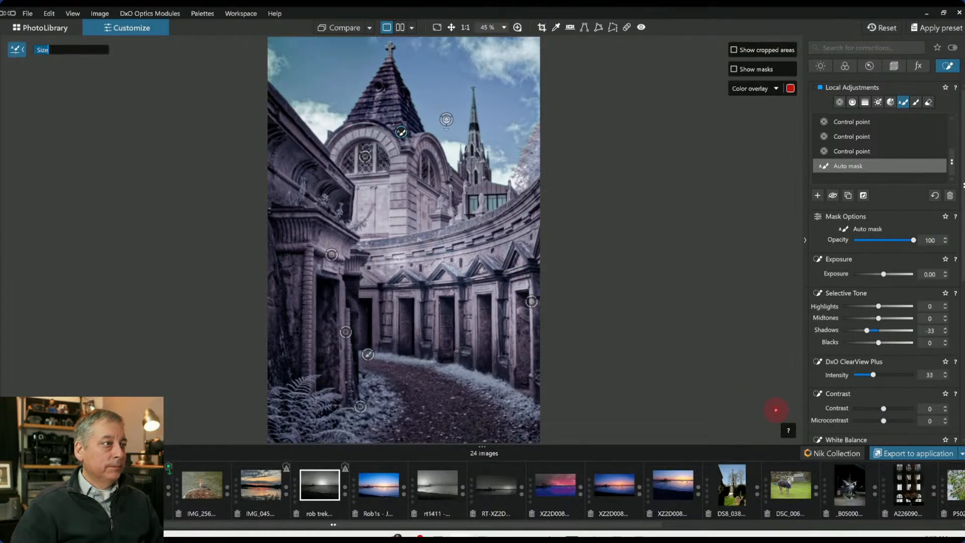
key("Escape")
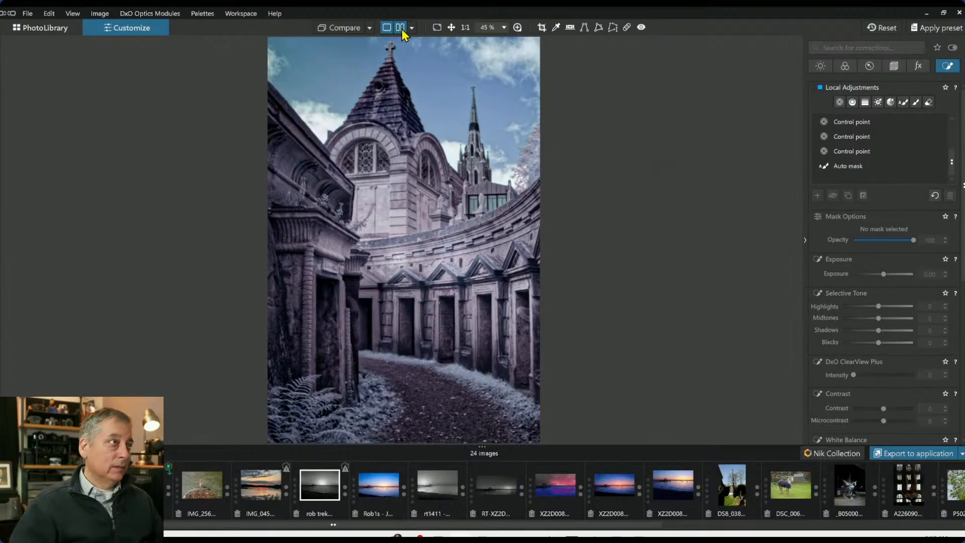
Compare the edited photo side by side with the original at a larger size
left_click(400, 28)
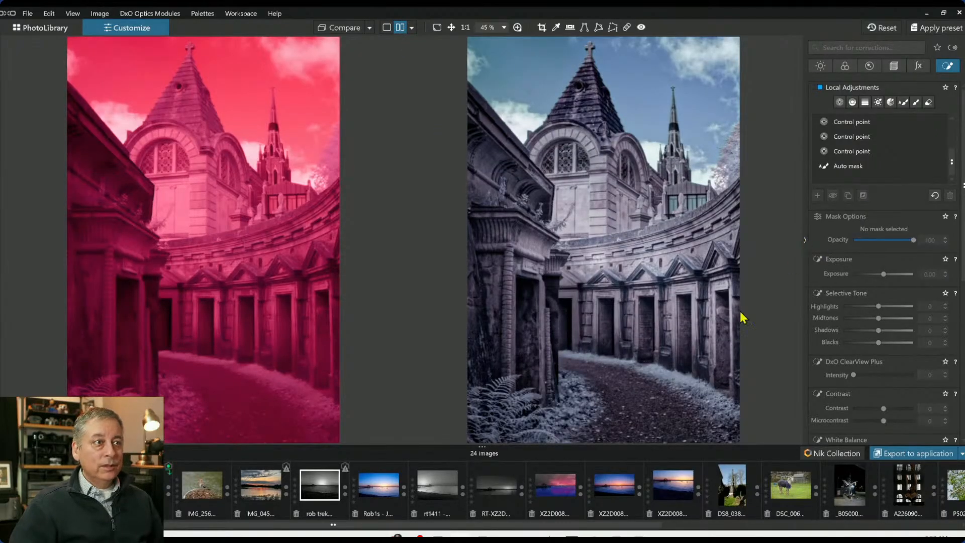
left_click_drag(486, 447, 489, 510)
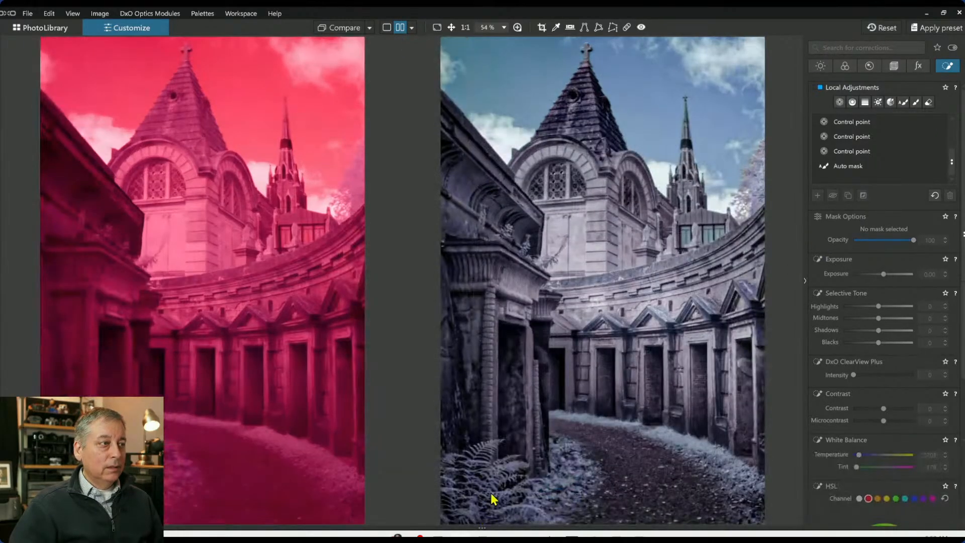
left_click(804, 282)
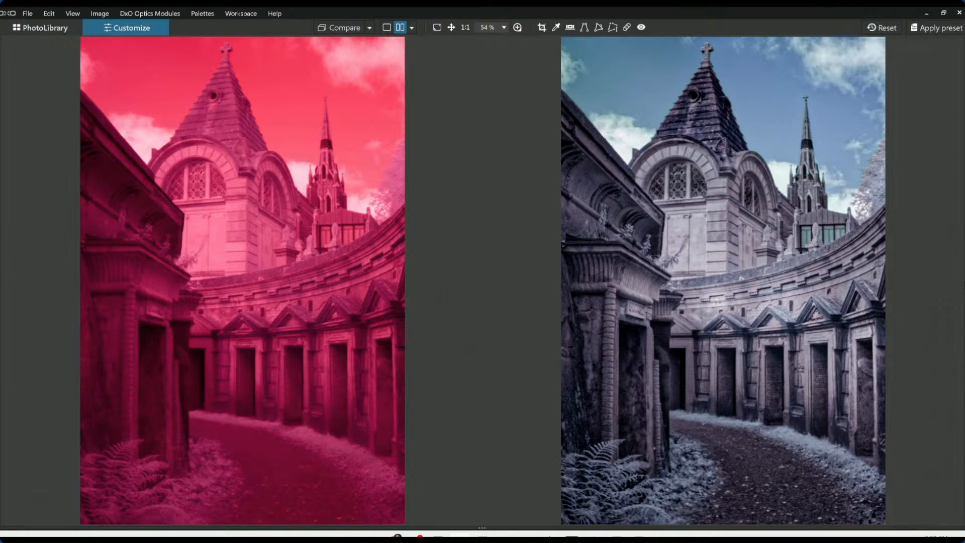
mouse_move(964, 287)
Try shifting the hue segment toward red on the HSL color wheel
left_click(845, 65)
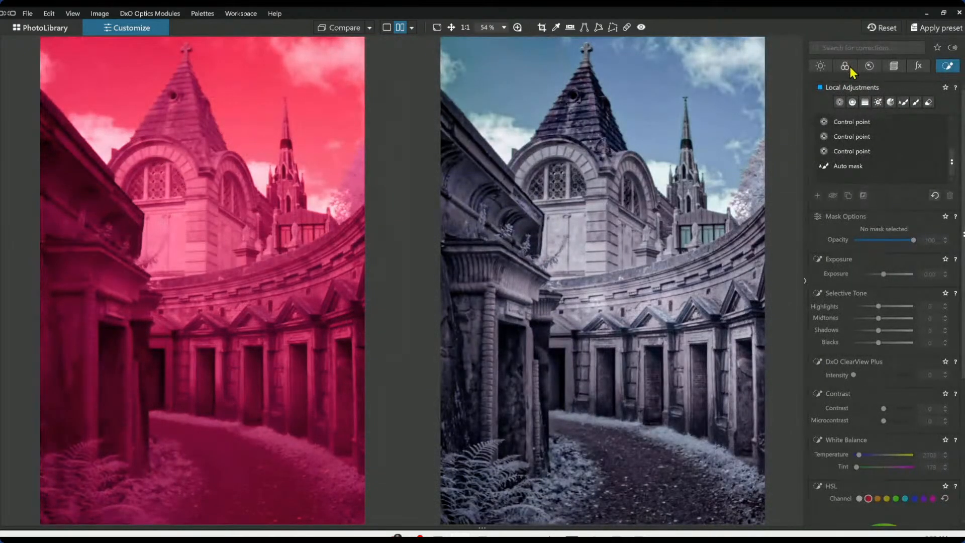
scroll(889, 291, "down", 5)
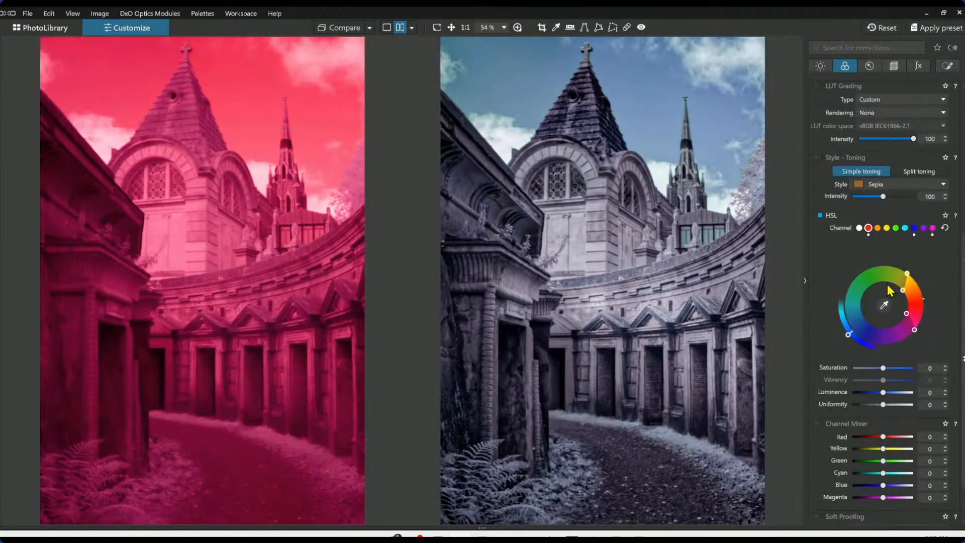
scroll(889, 289, "up", 1)
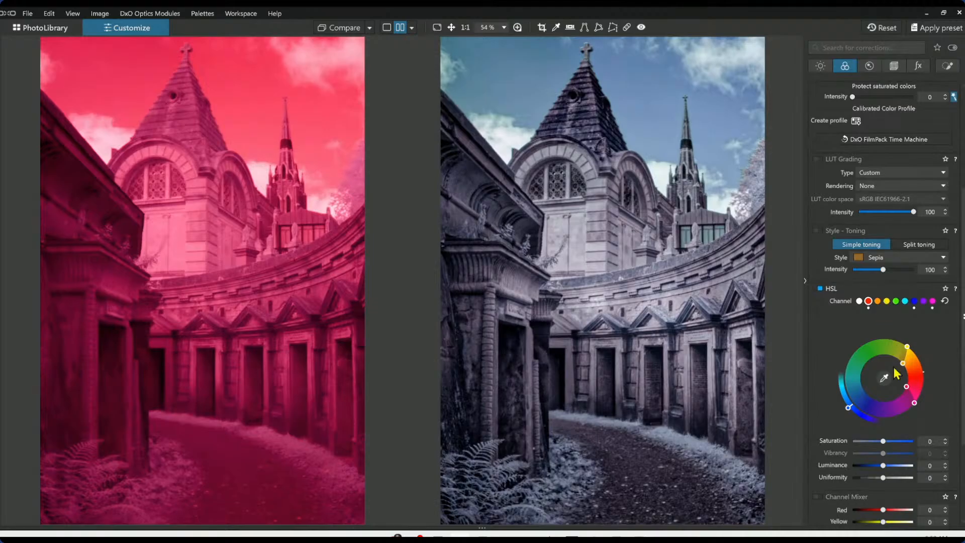
left_click_drag(851, 406, 928, 382)
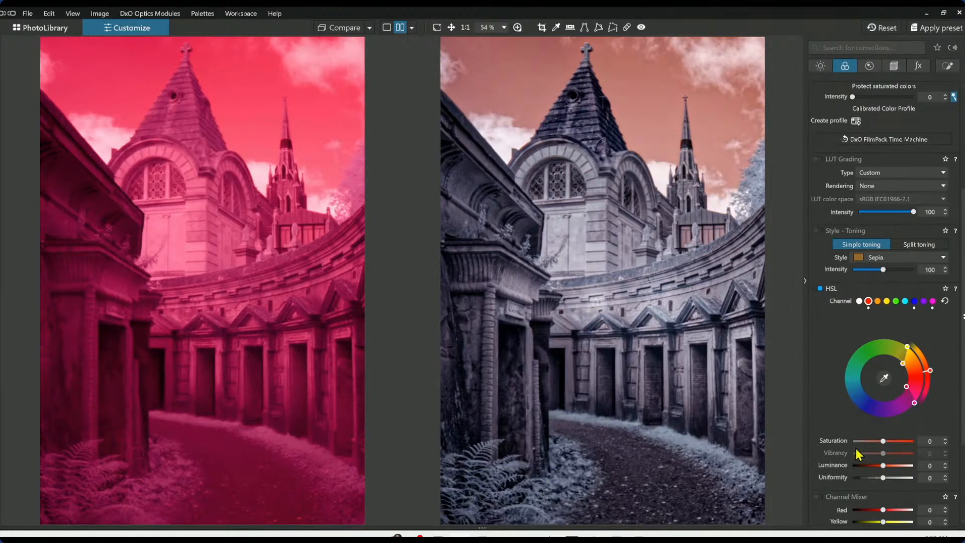
Set HSL saturation to 29 and drag the hue segment back toward blue
left_click_drag(888, 442, 892, 442)
left_click_drag(930, 371, 852, 405)
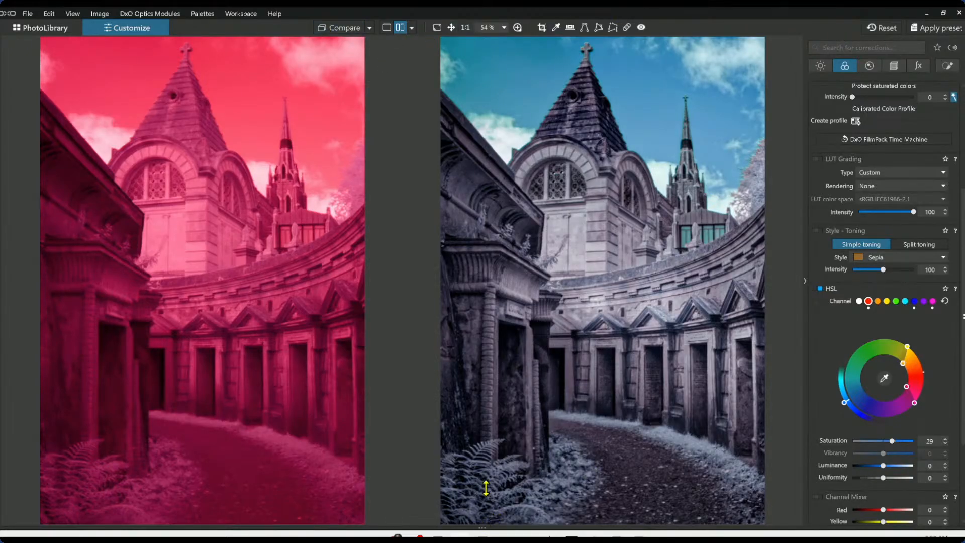
left_click_drag(483, 450, 485, 438)
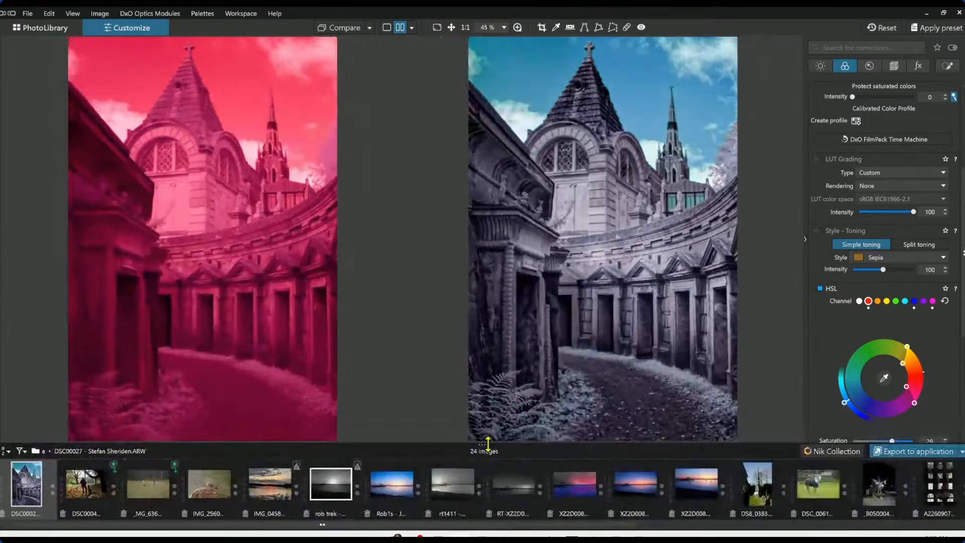
Open the autumn photo of the woman and her dog in single-image view
left_click(92, 496)
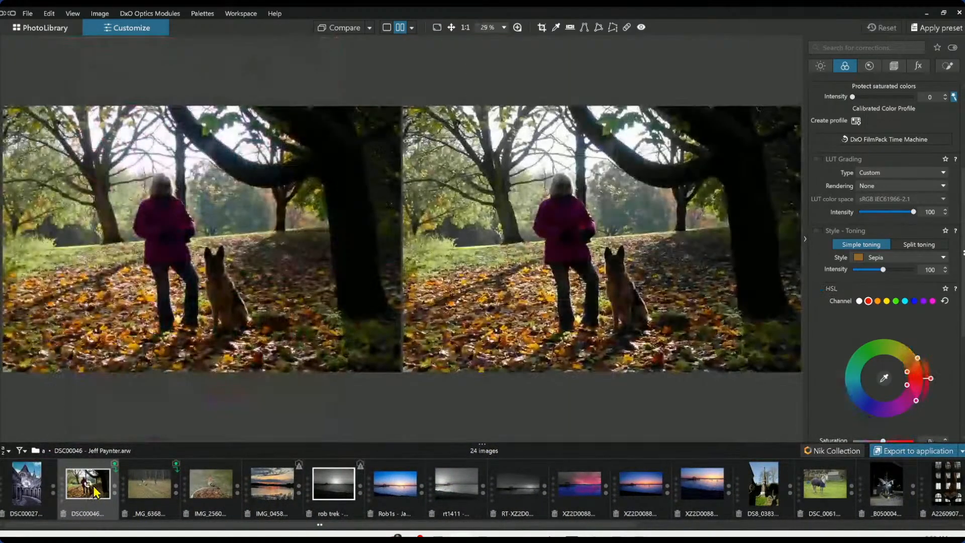
left_click(33, 487)
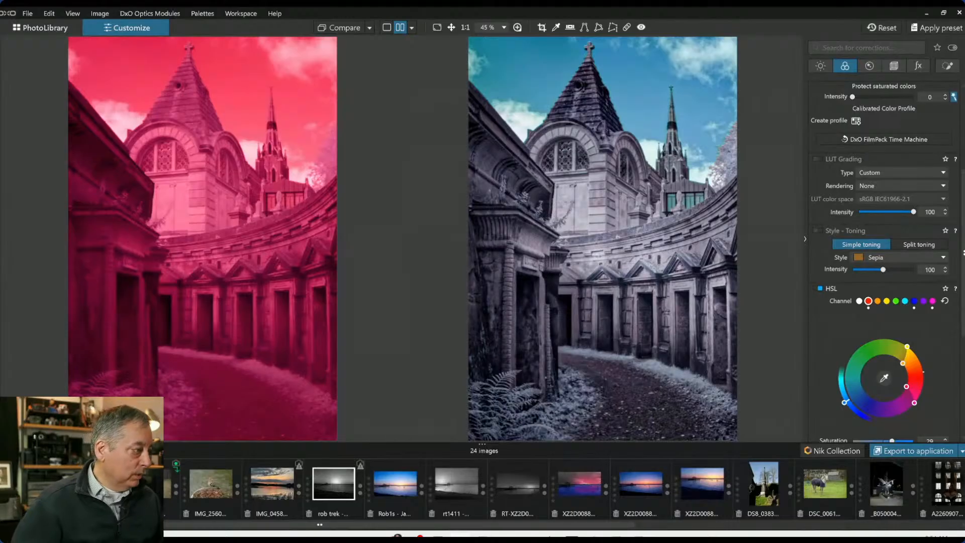
left_click(106, 474)
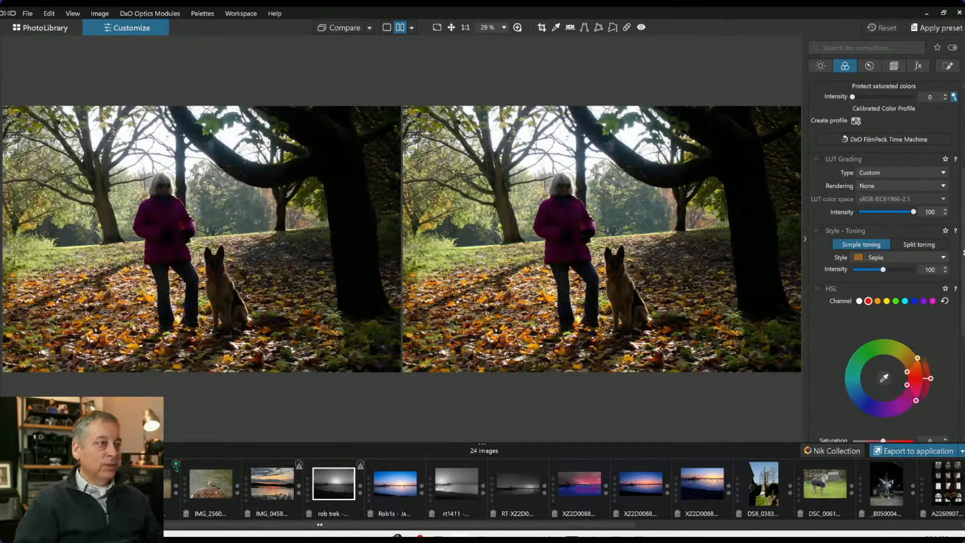
left_click(386, 28)
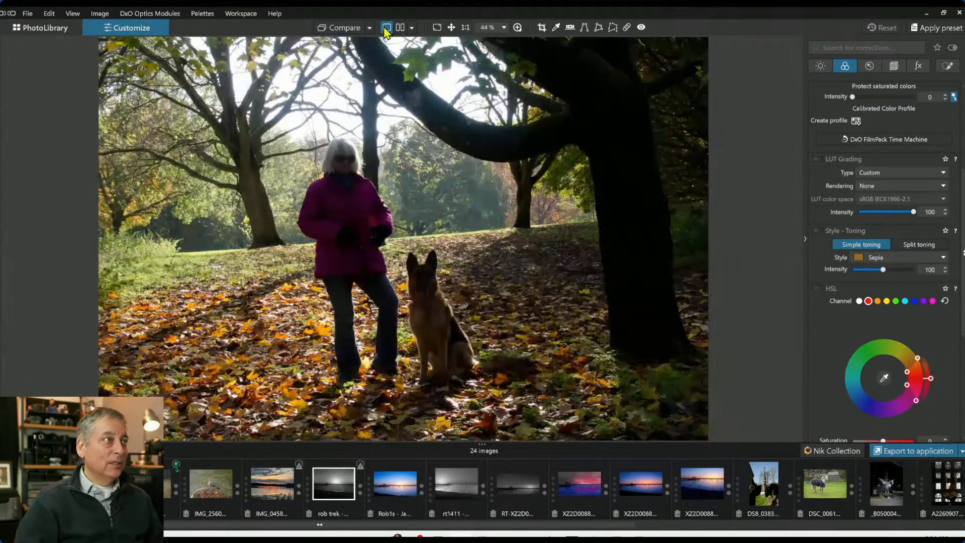
scroll(431, 320, "down", 1)
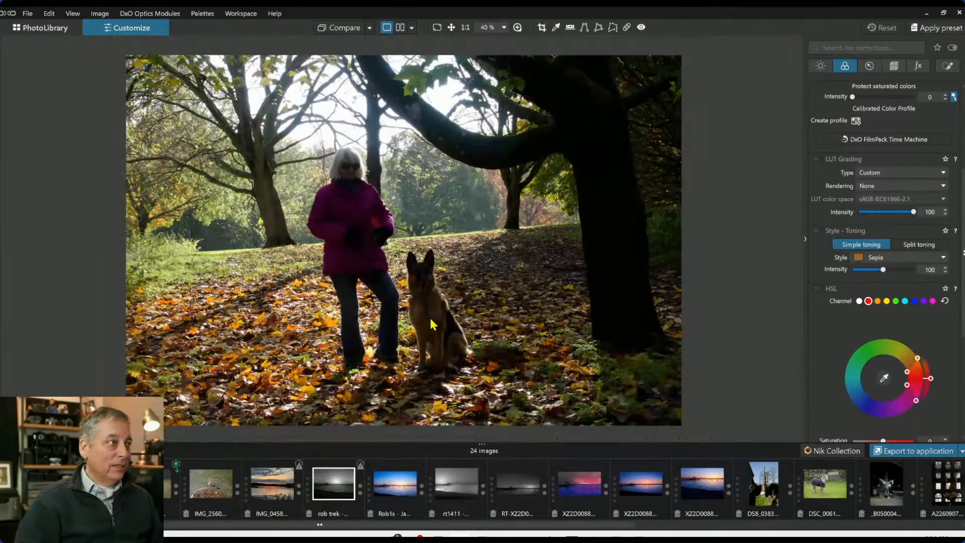
scroll(431, 324, "down", 1)
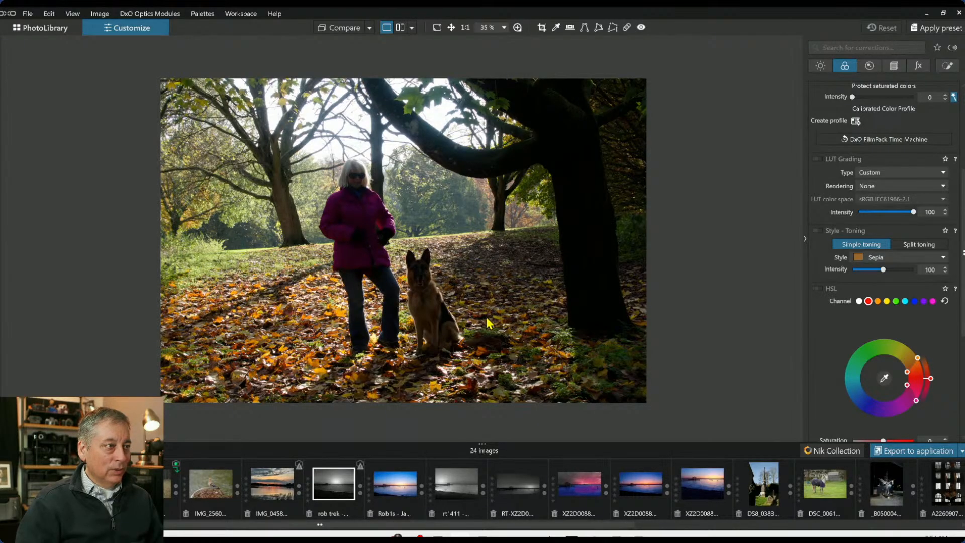
Level the horizon by 1.40 and set crop correction to Auto based on keystoning / horizon
left_click(894, 66)
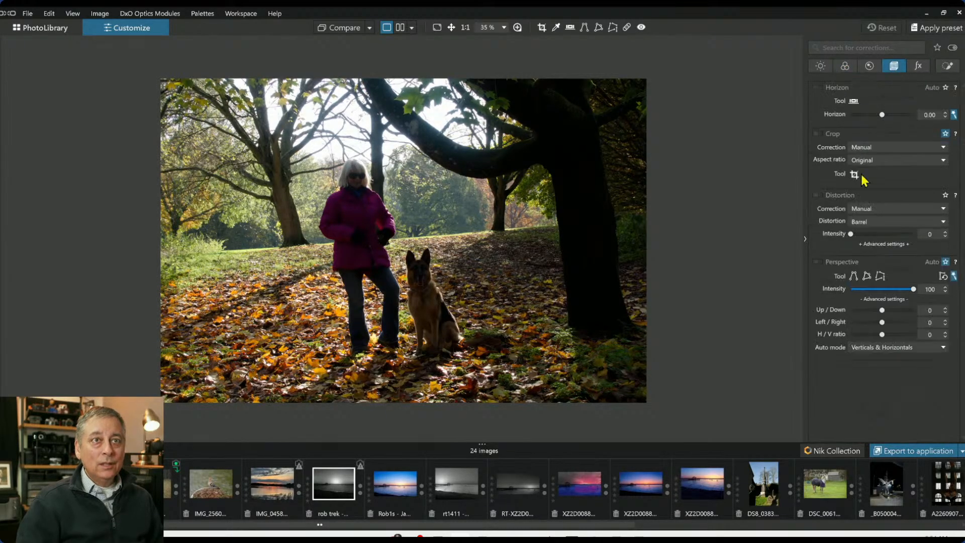
left_click_drag(883, 115, 888, 118)
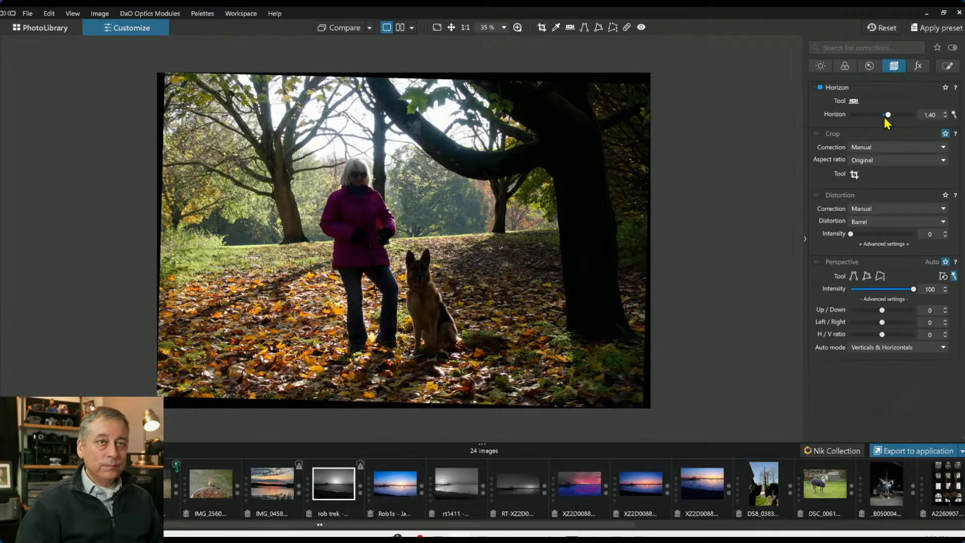
left_click(874, 147)
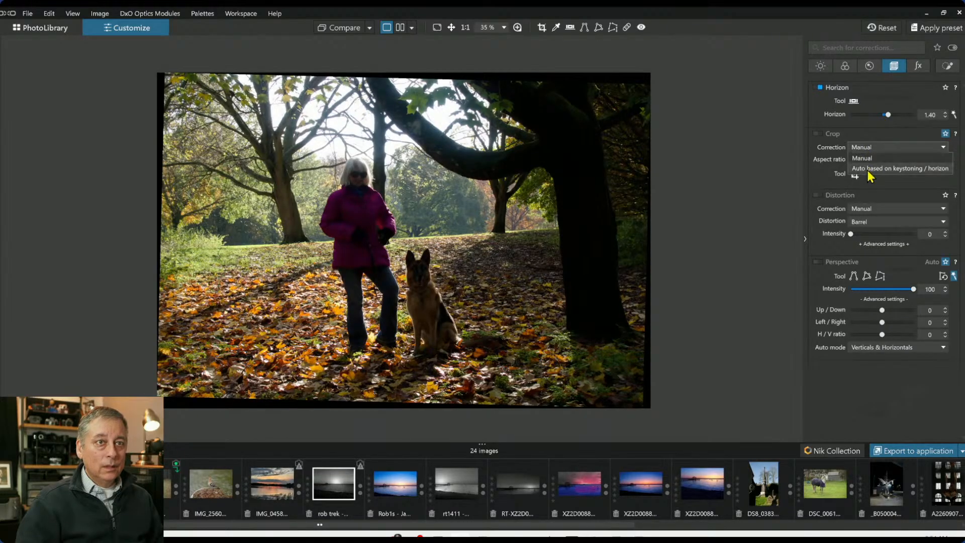
left_click(871, 173)
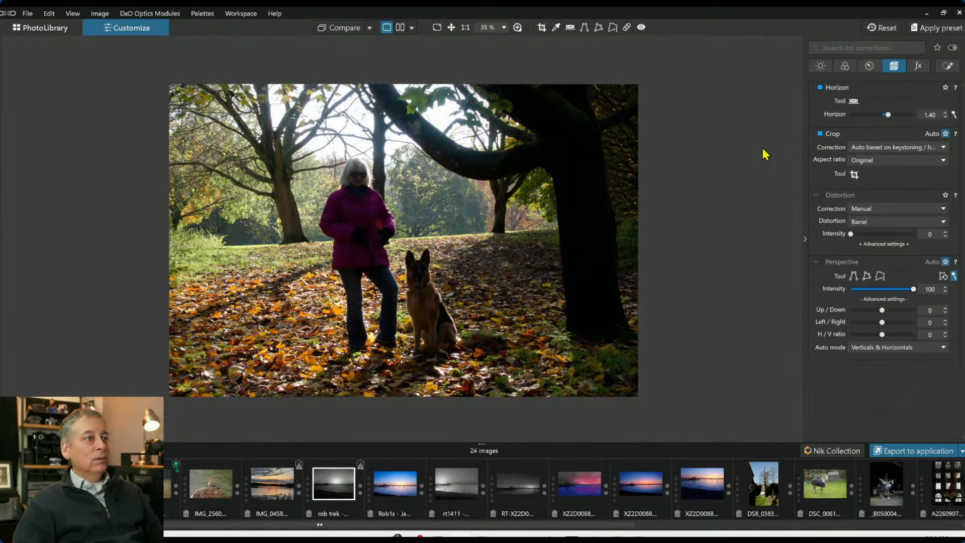
Crop the photo to a 5 x 4 aspect ratio, trimming both sides and centring the frame on the woman and dog
left_click(856, 174)
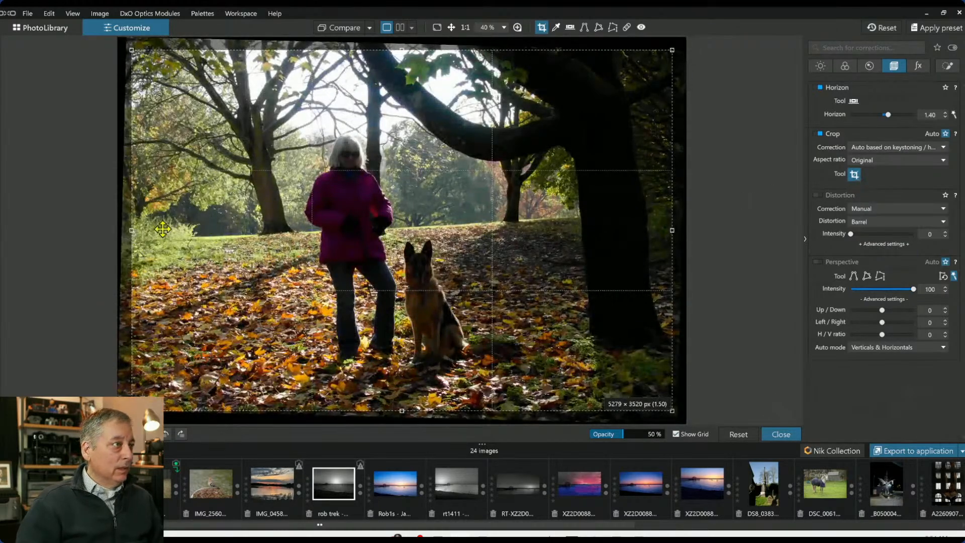
left_click_drag(134, 231, 157, 231)
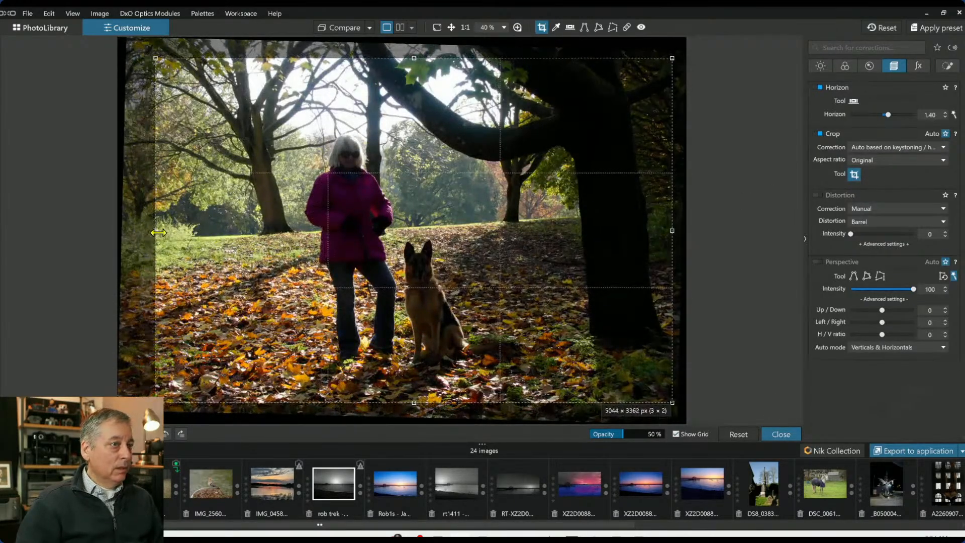
left_click_drag(672, 230, 613, 231)
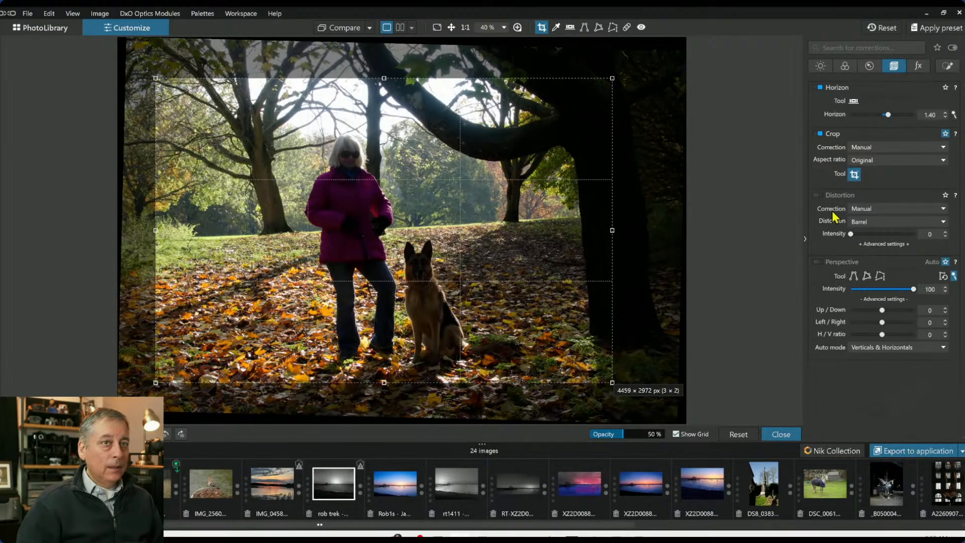
left_click(872, 161)
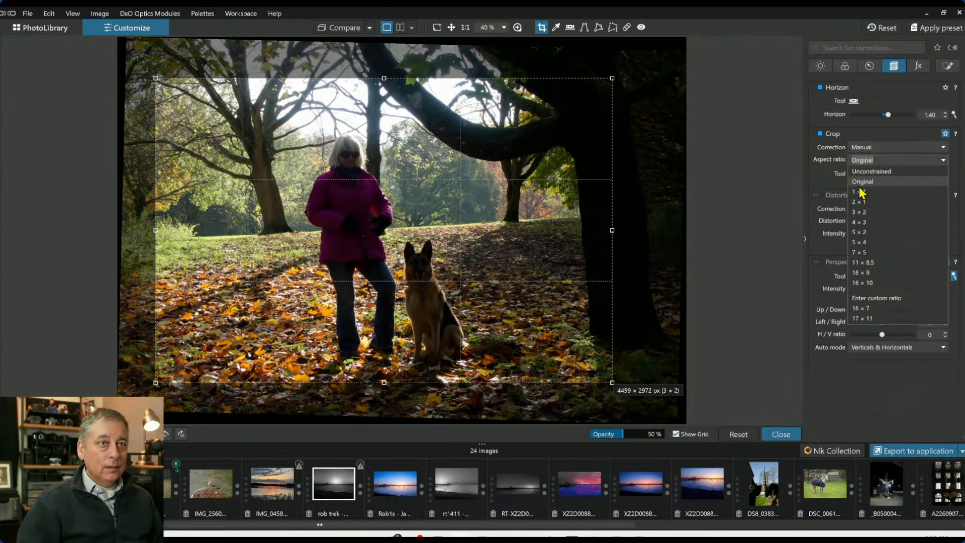
left_click(862, 242)
left_click_drag(373, 424, 417, 383)
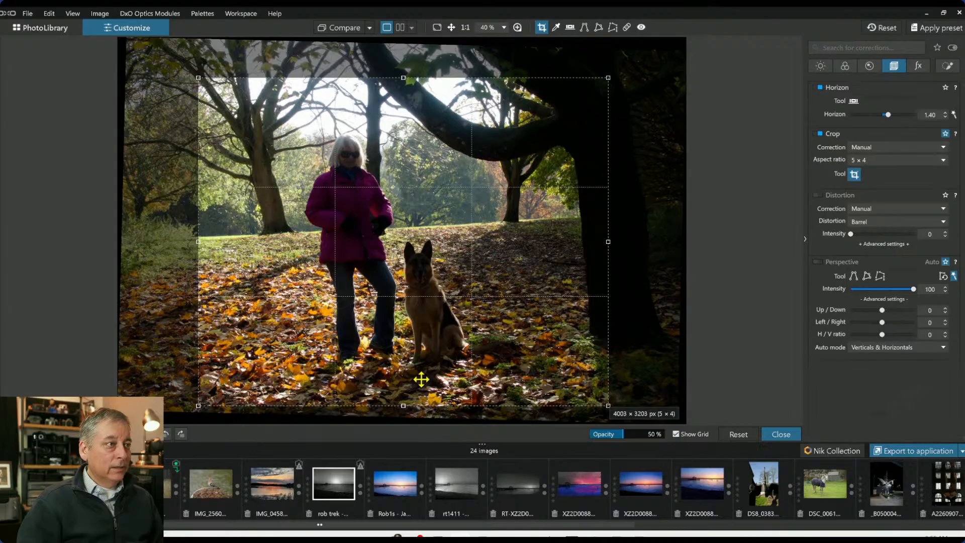
left_click_drag(435, 378, 441, 377)
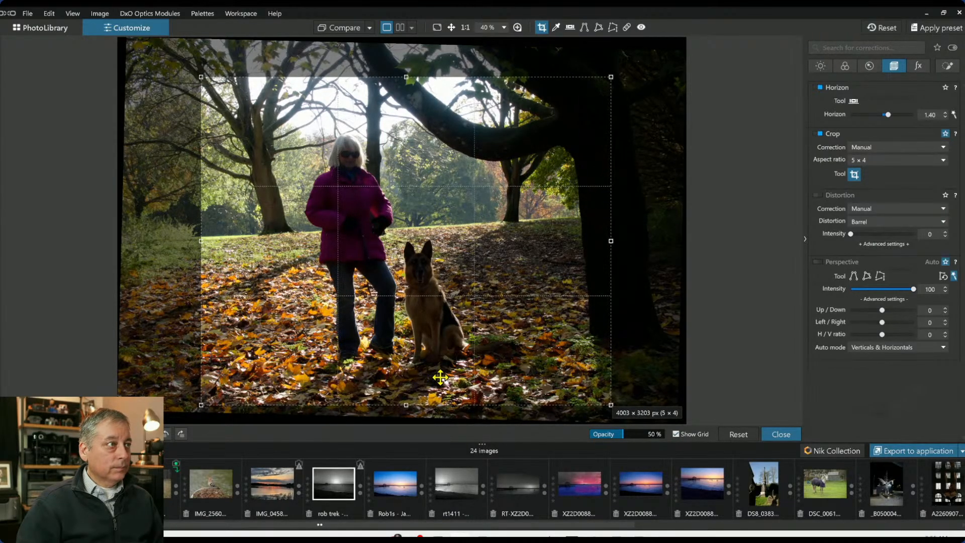
key("Return")
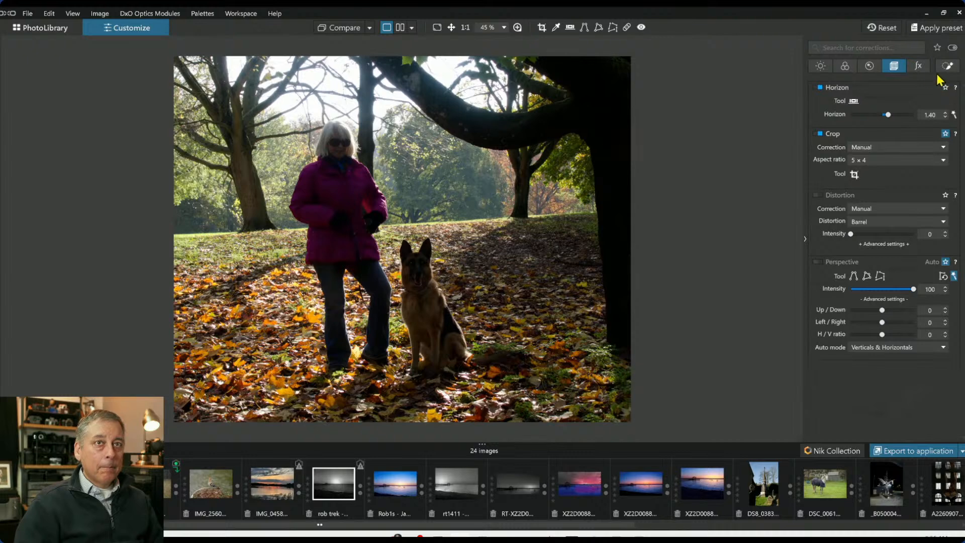
Raise the selective tone shadows to 37 and enable Contrast with microcontrast at 16
left_click(821, 66)
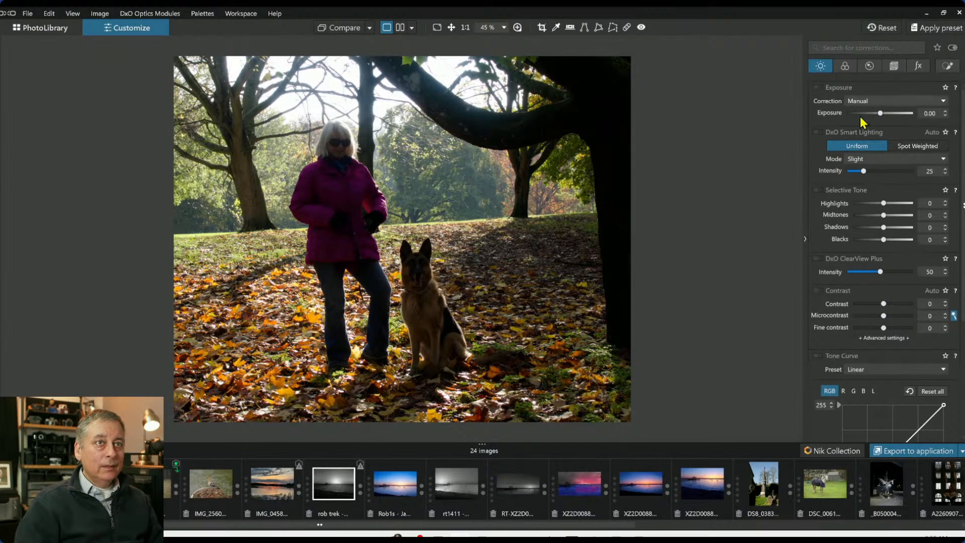
left_click_drag(884, 228, 895, 229)
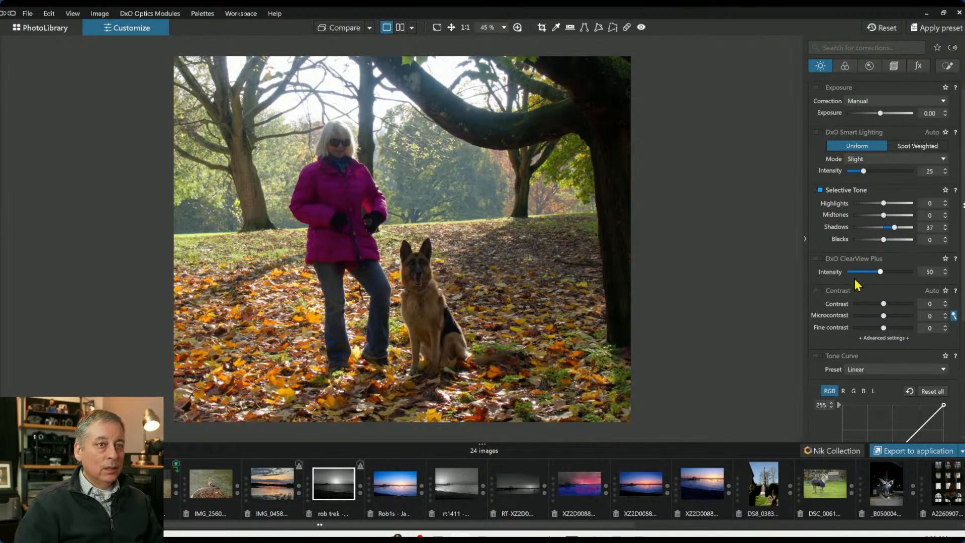
left_click(818, 291)
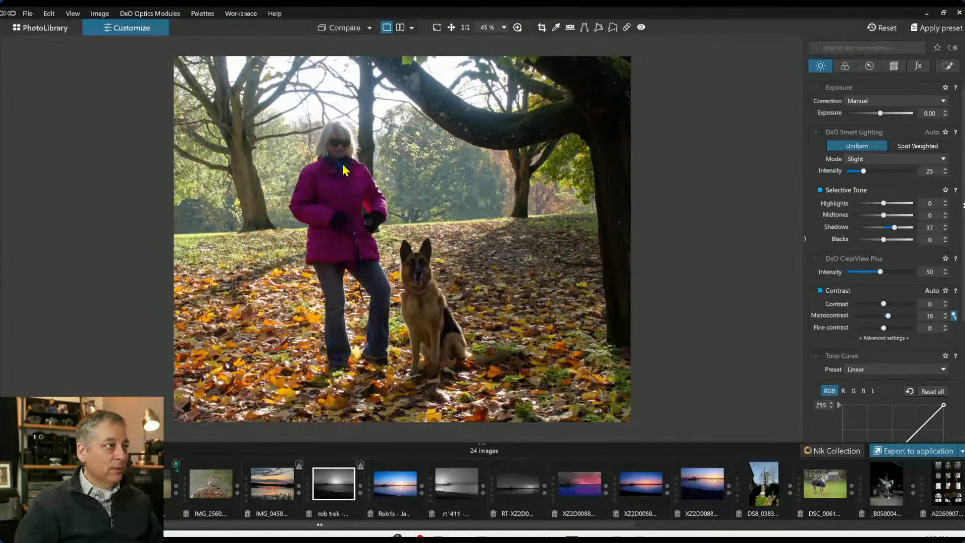
Open the side panel and zoom into the woman and the dog to inspect detail
left_click(1, 243)
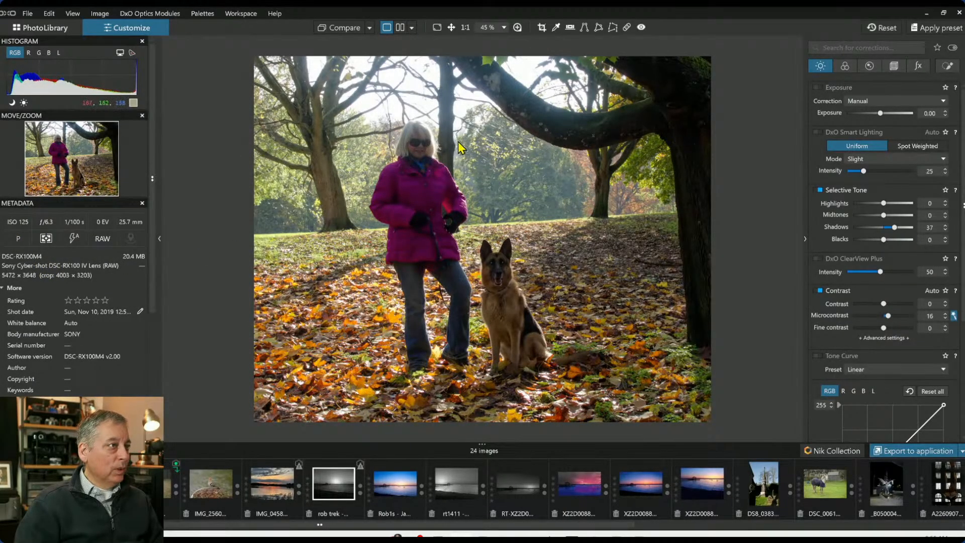
scroll(433, 147, "up", 5)
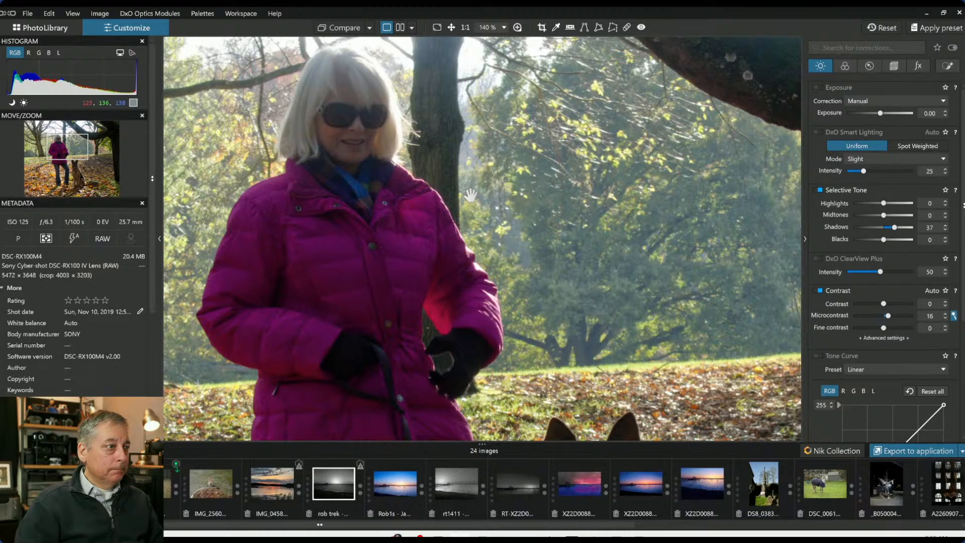
scroll(443, 381, "up", 3)
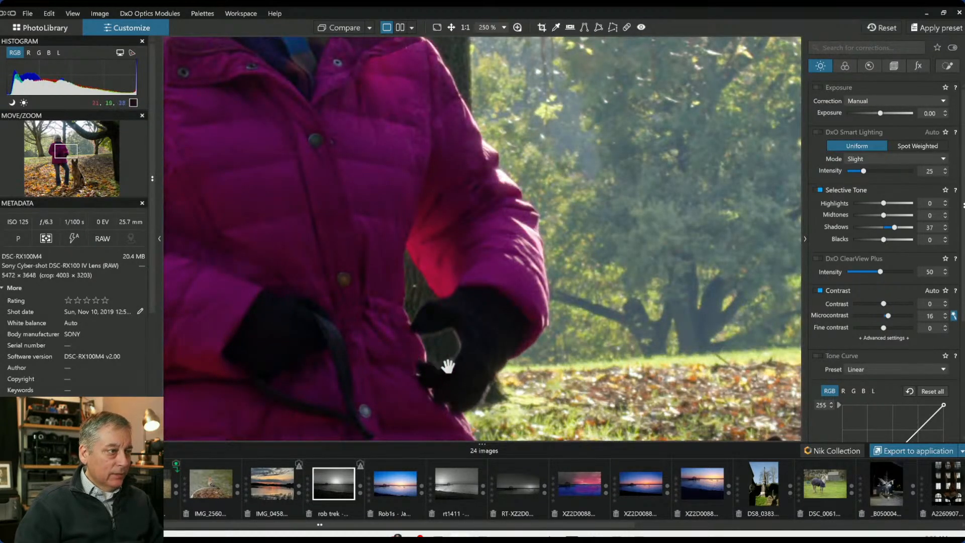
scroll(450, 347, "down", 4)
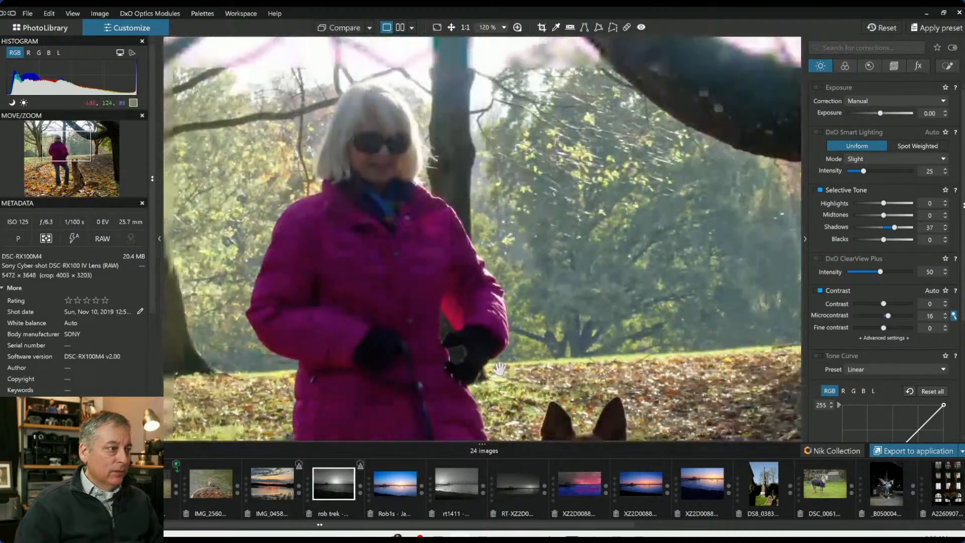
scroll(500, 369, "down", 3)
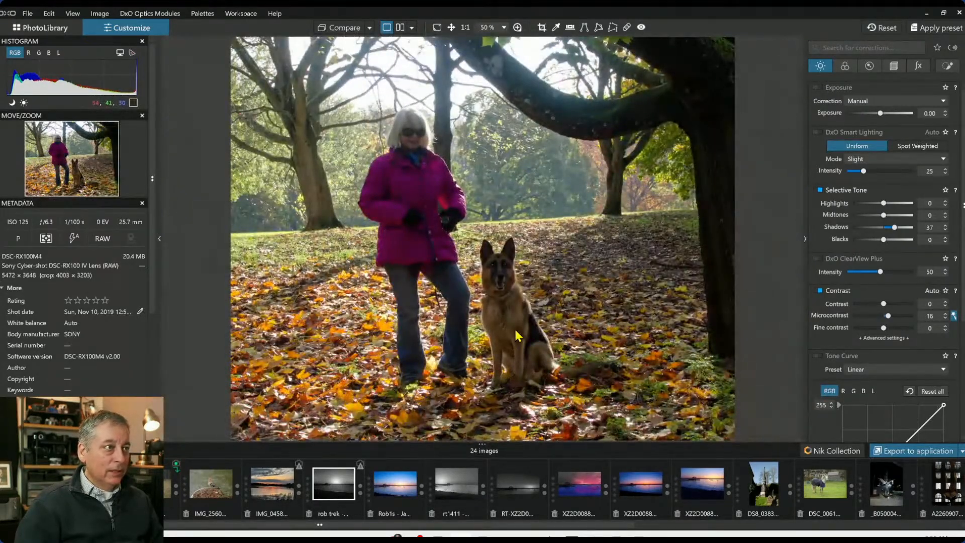
scroll(517, 335, "down", 1)
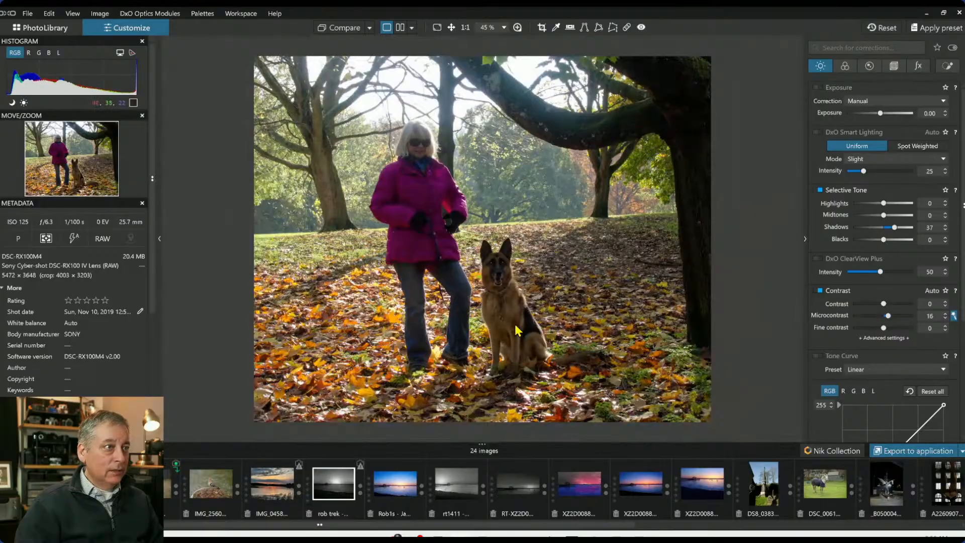
scroll(514, 270, "up", 4)
scroll(514, 270, "up", 2)
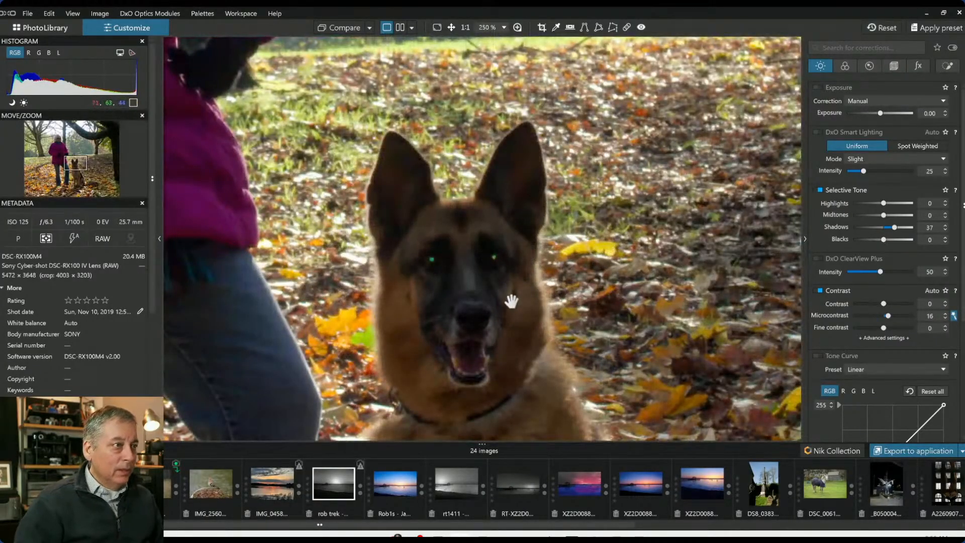
scroll(511, 300, "down", 2)
scroll(511, 305, "down", 5)
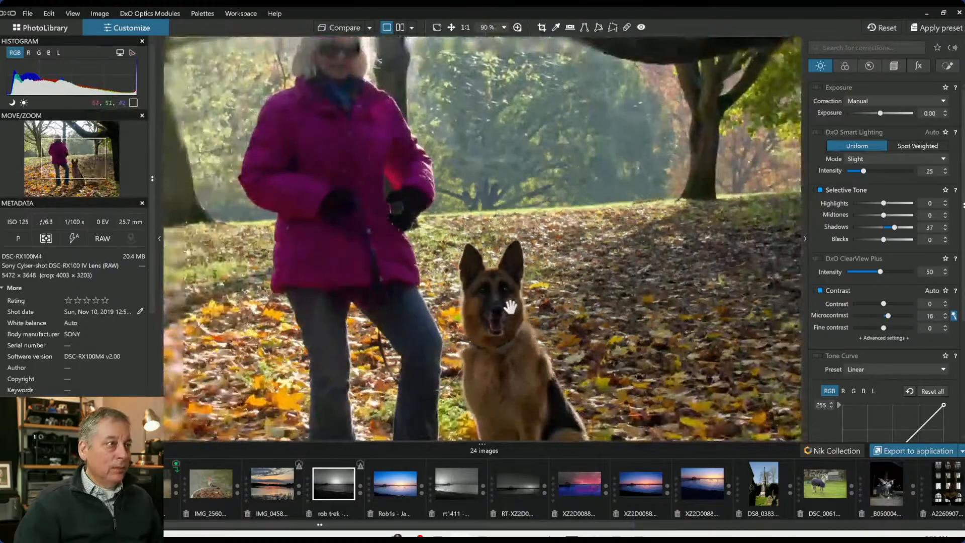
scroll(511, 307, "down", 1)
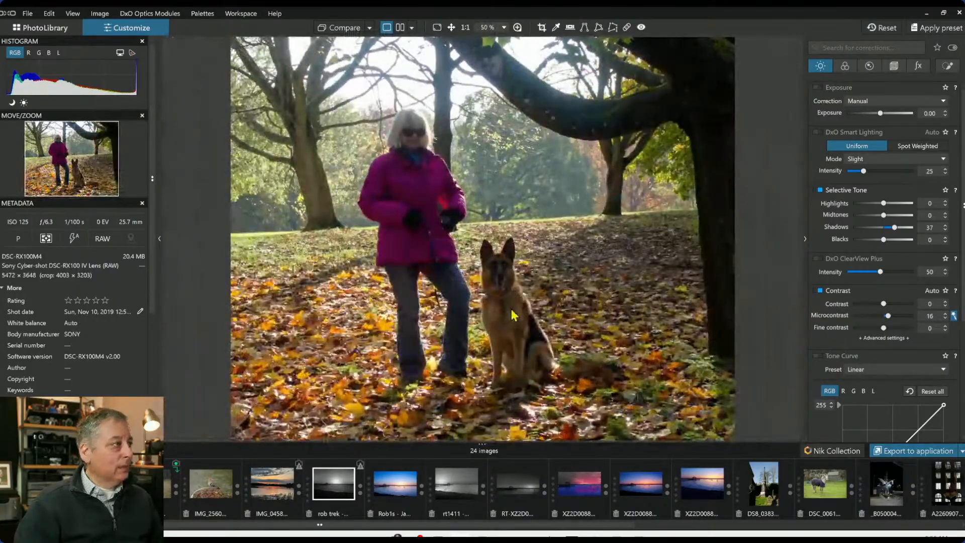
scroll(67, 377, "down", 2)
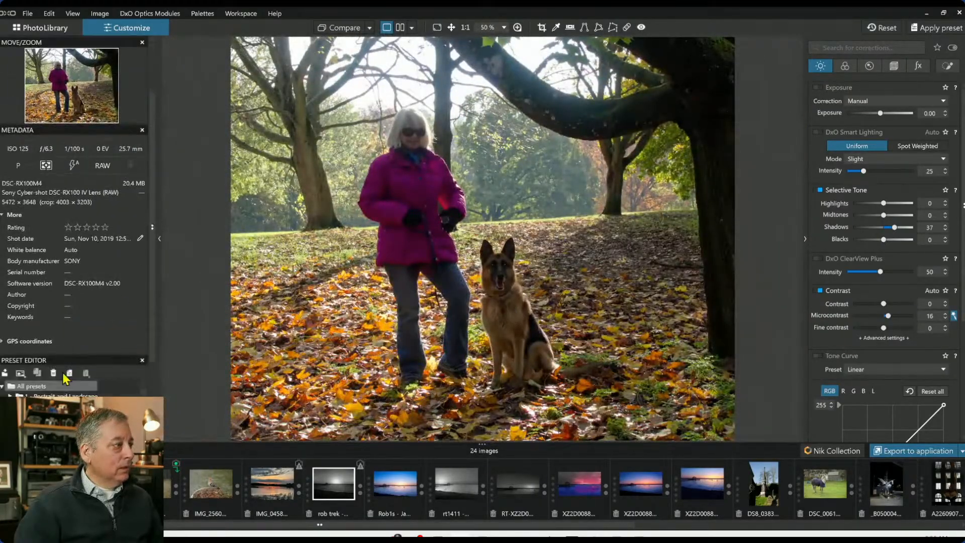
scroll(63, 254, "up", 1)
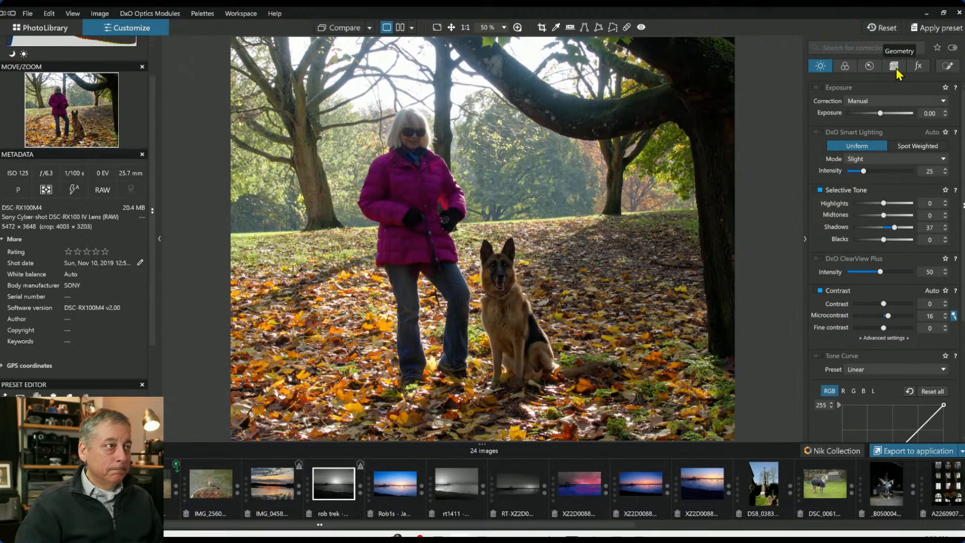
Add a control line across the upper sky and complete the DxO Optics Modules installation for the camera
left_click(948, 66)
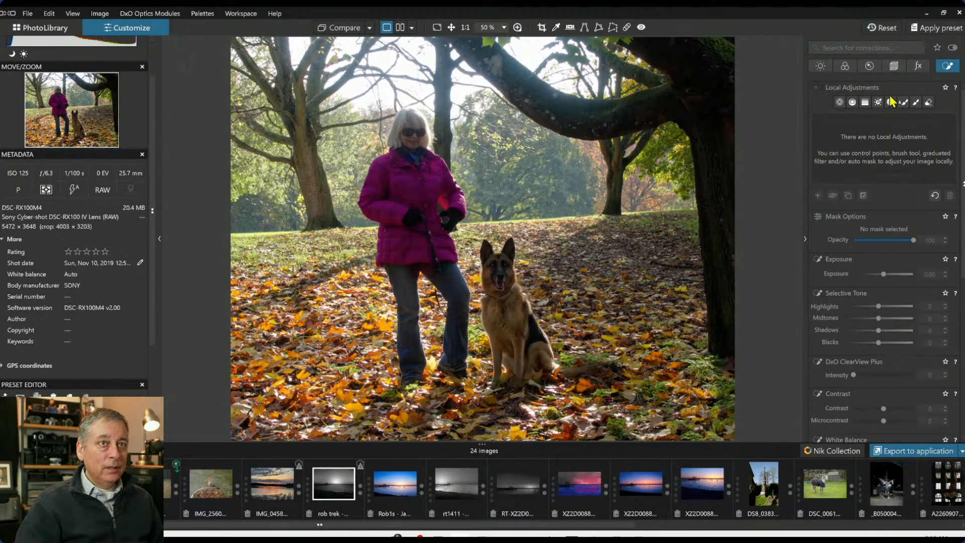
left_click(853, 102)
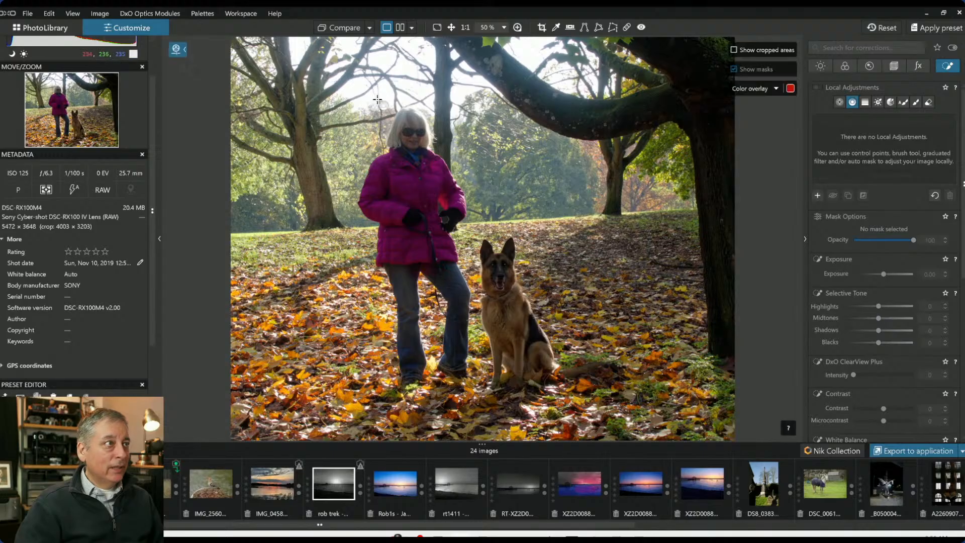
left_click_drag(354, 85, 355, 134)
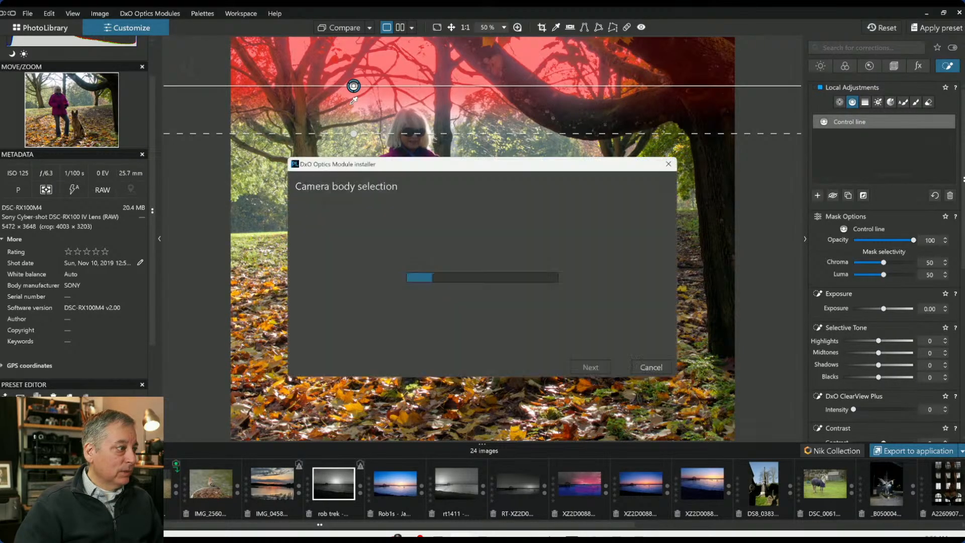
left_click(587, 370)
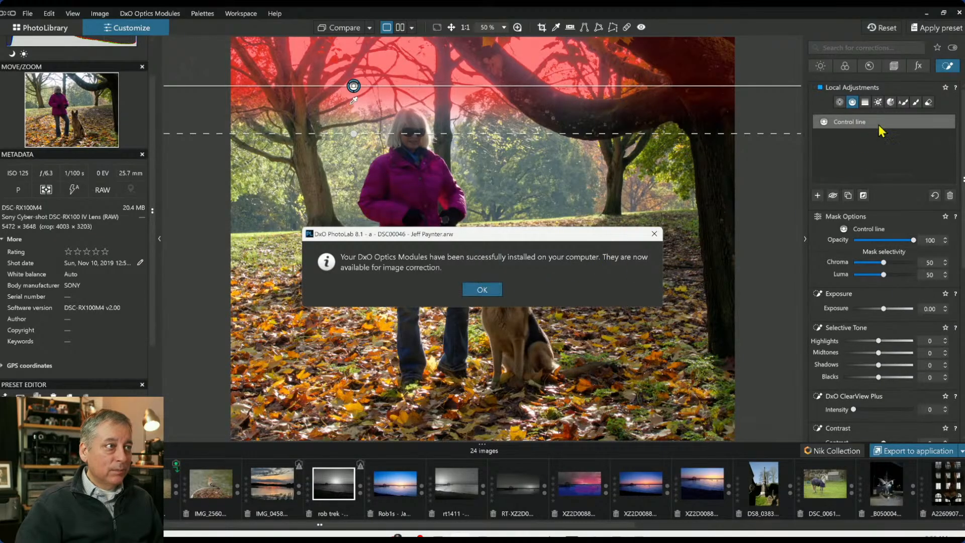
left_click(482, 289)
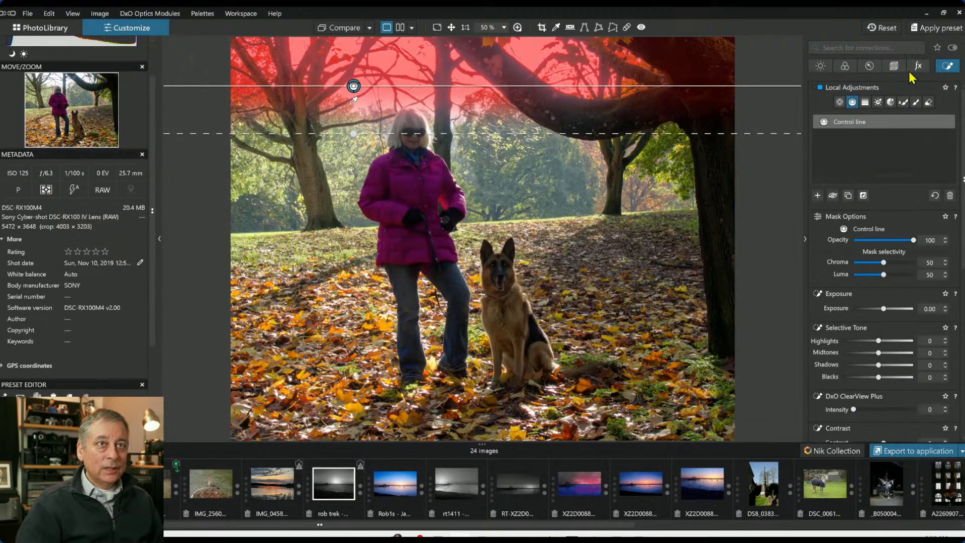
Switch the noise reduction to DeepPRIME XD/XD2s
left_click(872, 69)
left_click(896, 69)
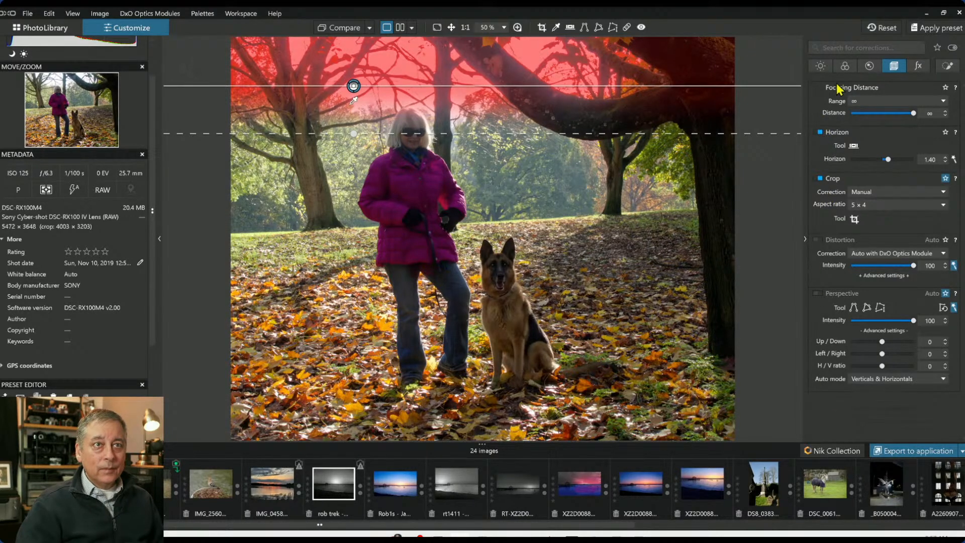
left_click(869, 67)
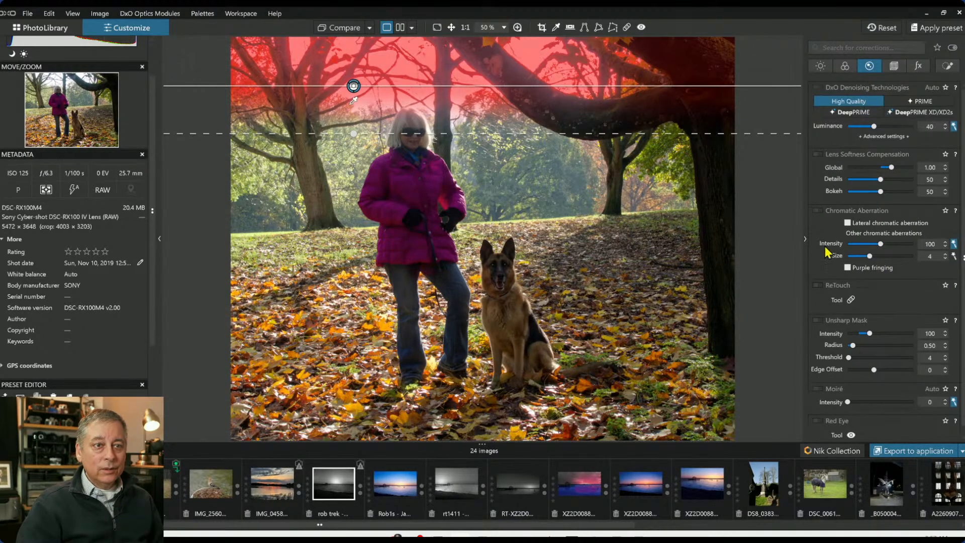
left_click(896, 114)
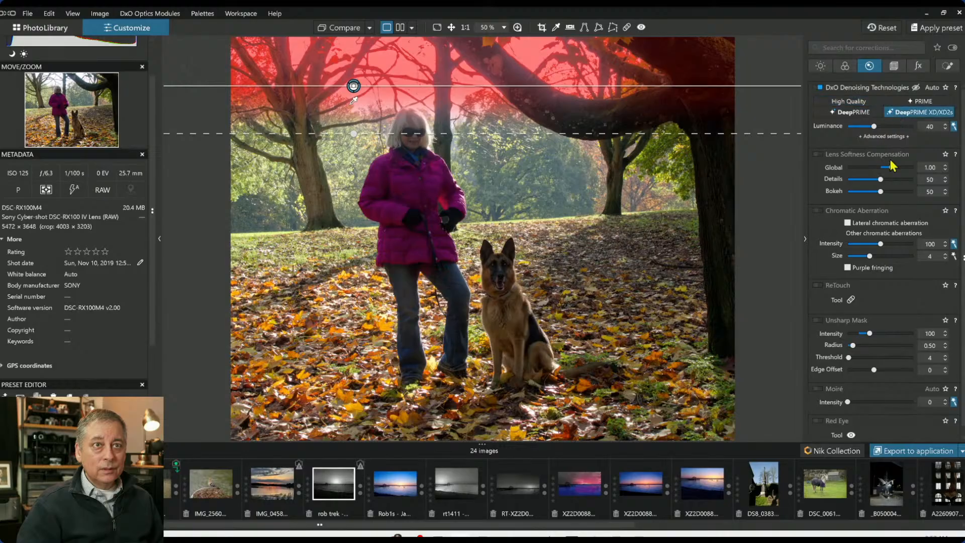
Enable Distortion correction and Chromatic Aberration correction with lateral aberration, automatic size and purple fringing
left_click(893, 68)
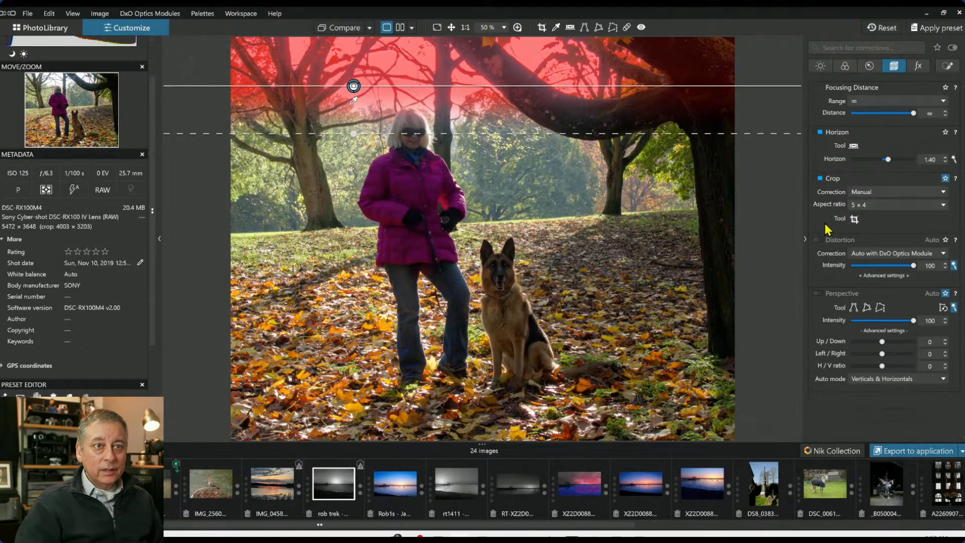
left_click(819, 241)
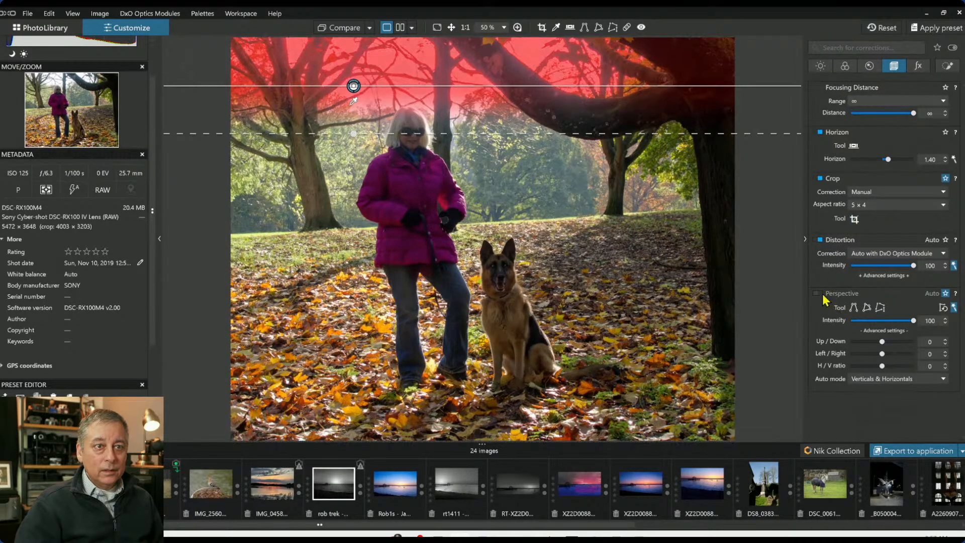
left_click(876, 64)
left_click(819, 211)
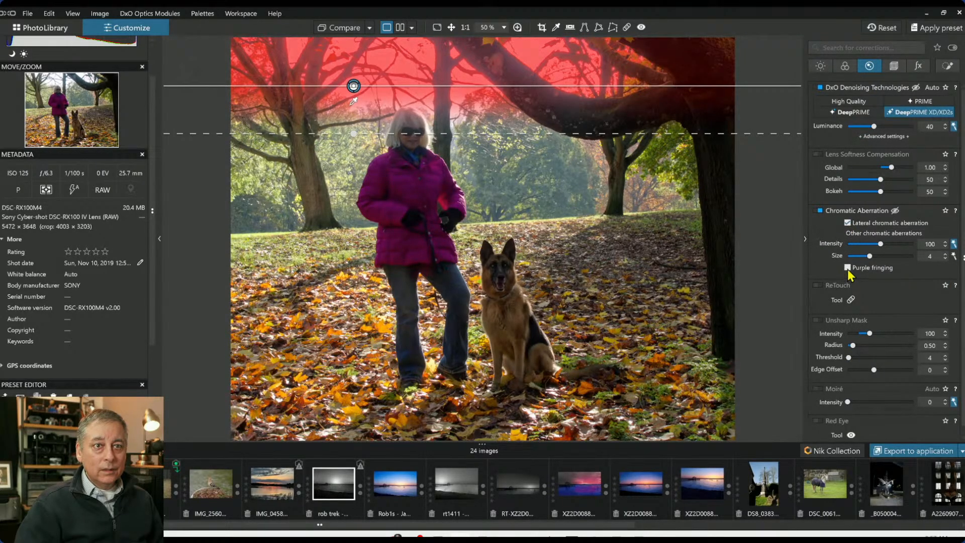
left_click(954, 257)
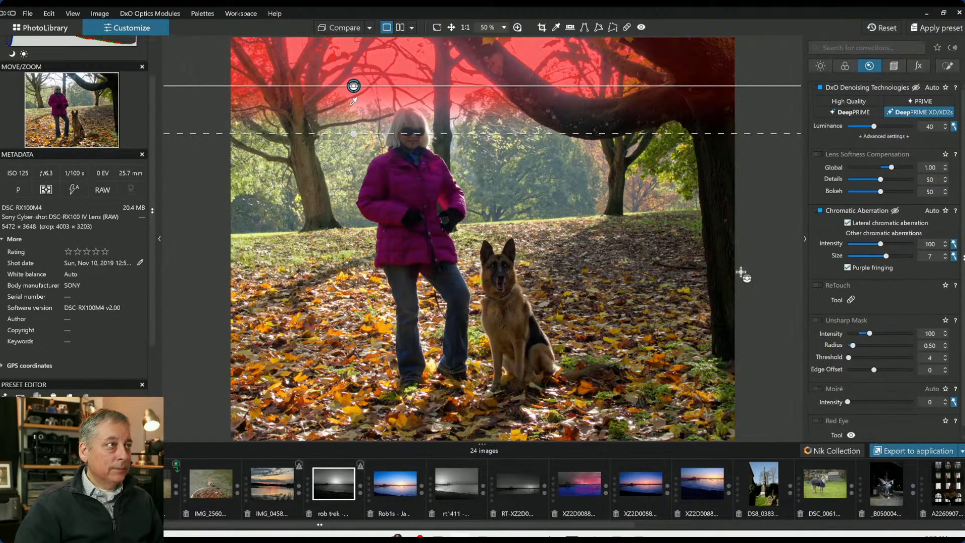
Adjust the sky control line and darken it with Highlights at -100 and Exposure at -2.08
left_click_drag(346, 102, 366, 98)
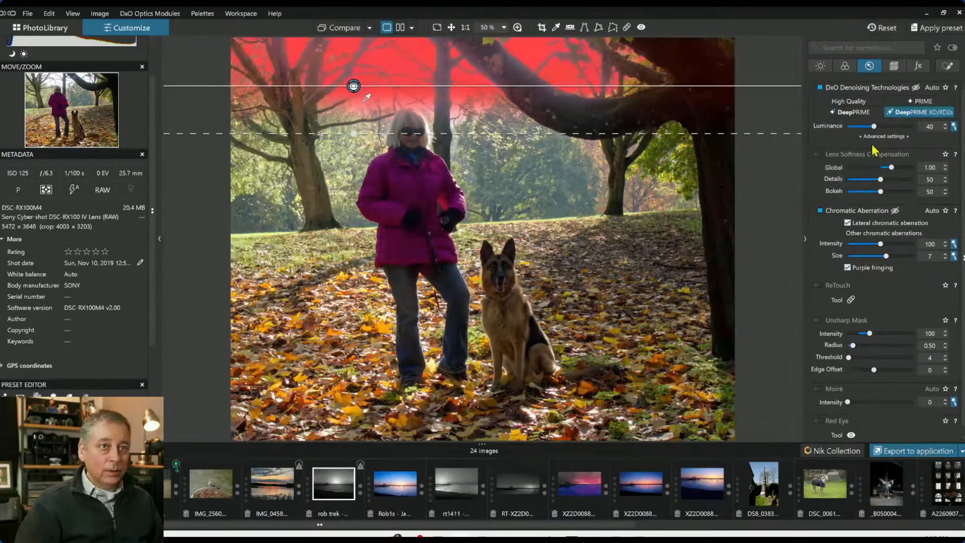
left_click(845, 66)
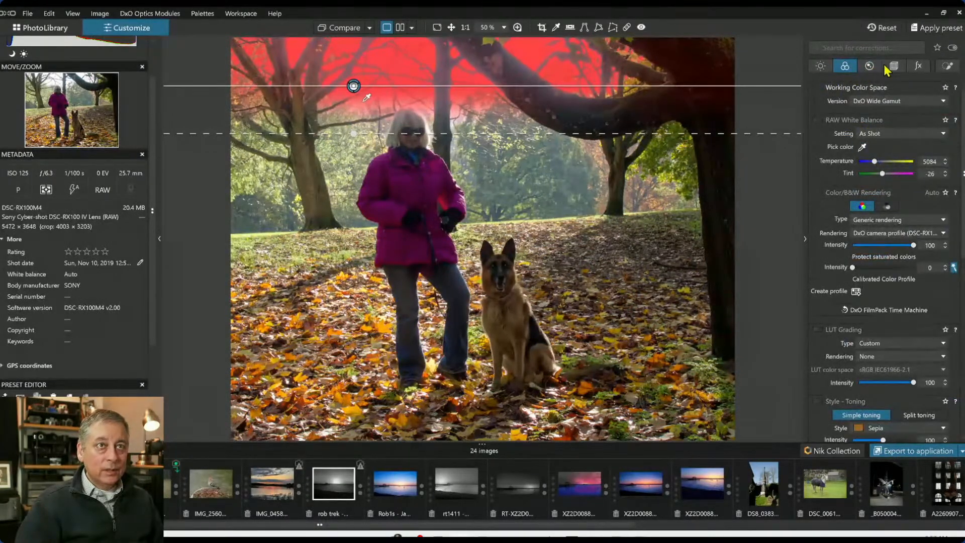
left_click(947, 66)
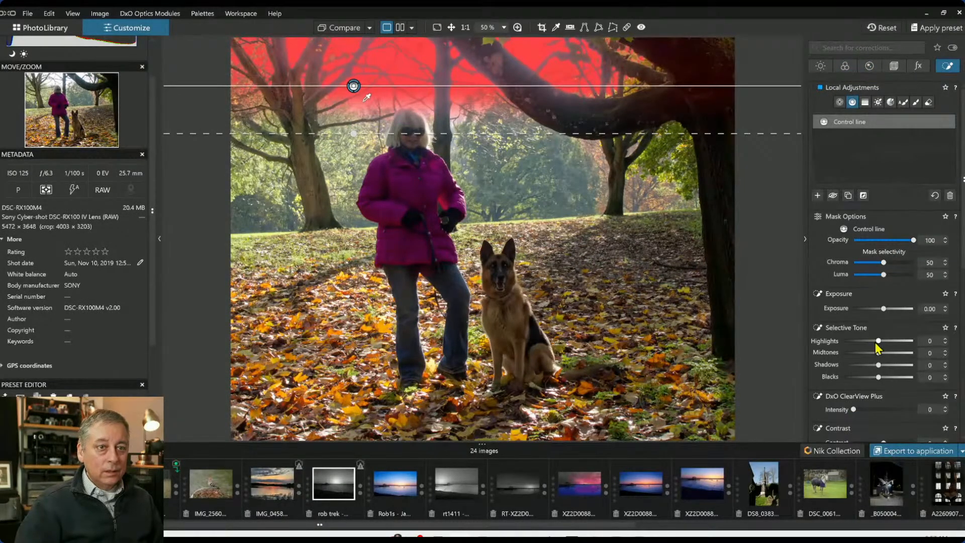
left_click_drag(876, 342, 836, 346)
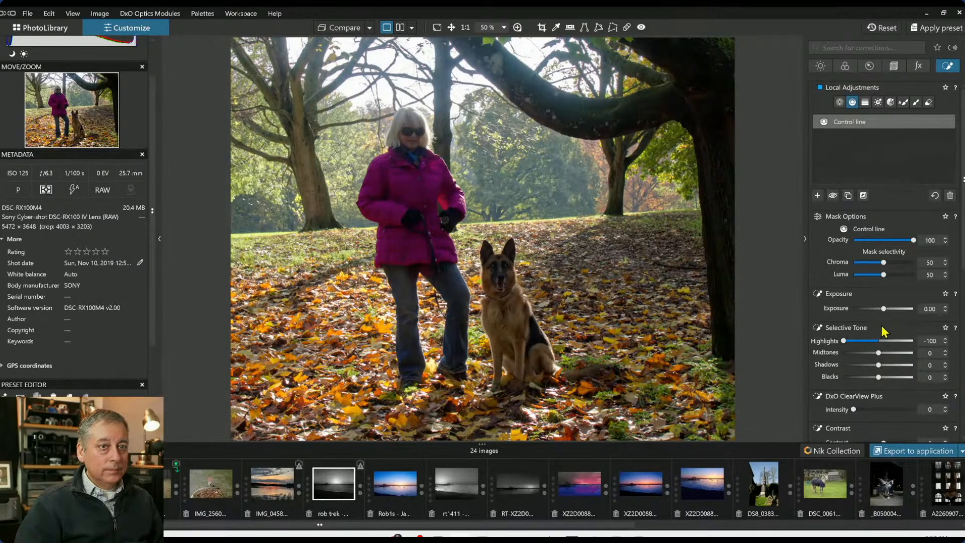
left_click_drag(884, 313, 868, 309)
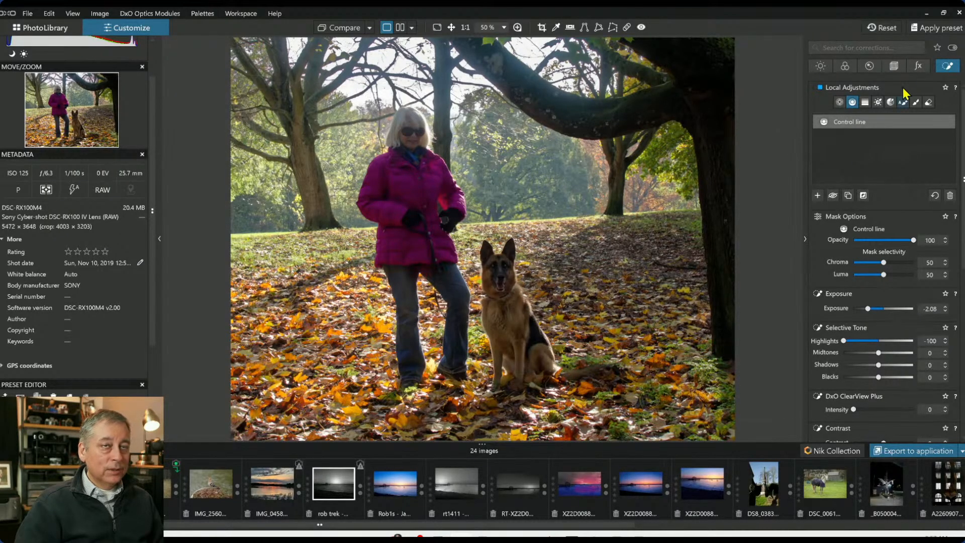
Place a group of control points on the woman's face and body and the dog's head and body, sizing each radius
left_click(850, 104)
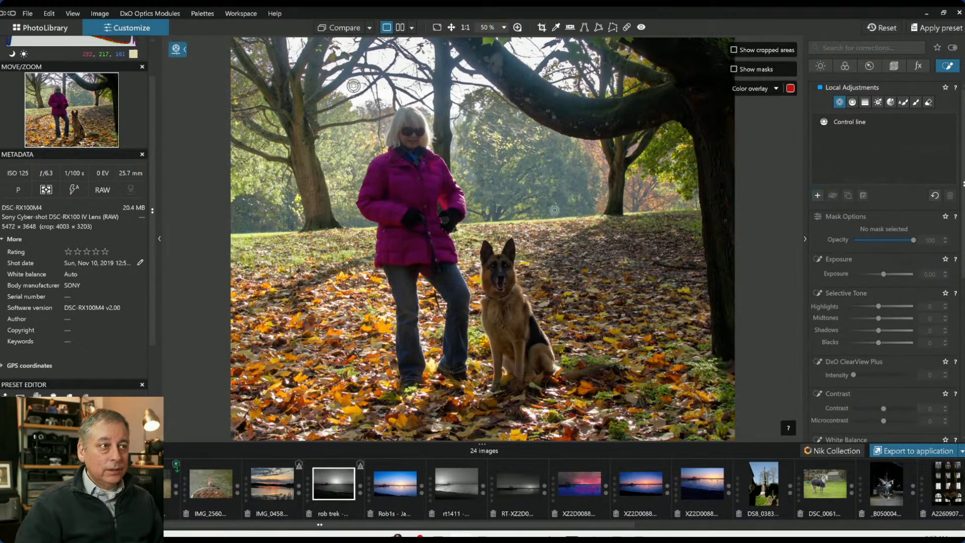
left_click(411, 144)
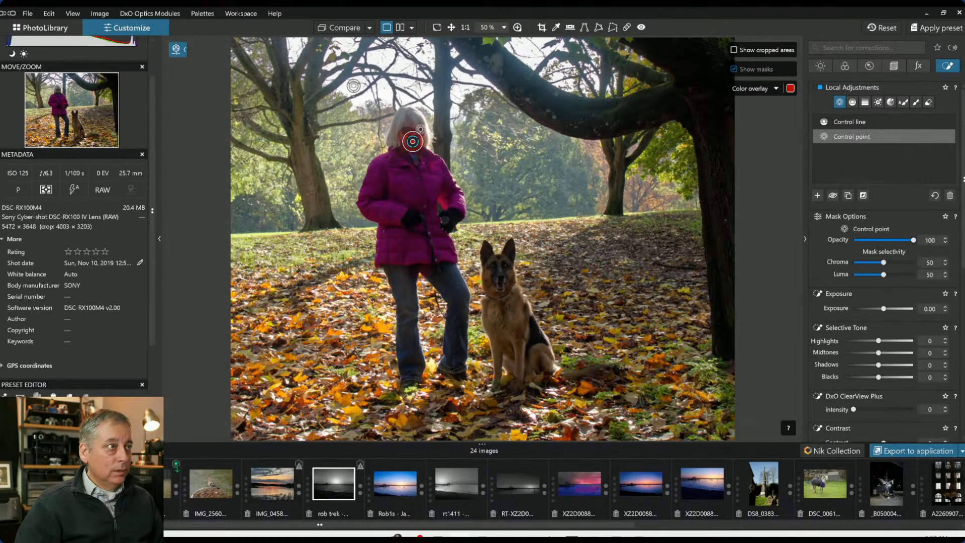
left_click_drag(421, 130, 424, 117)
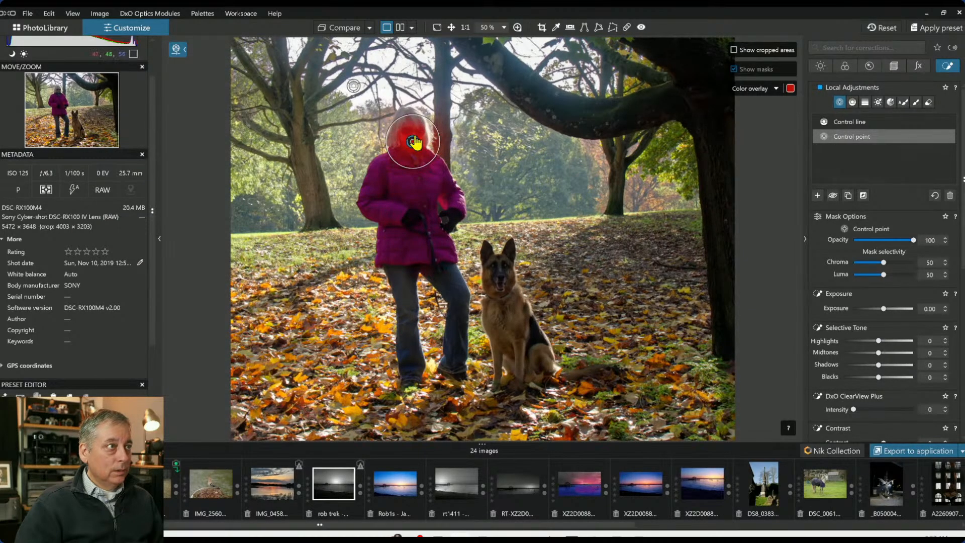
left_click(409, 181)
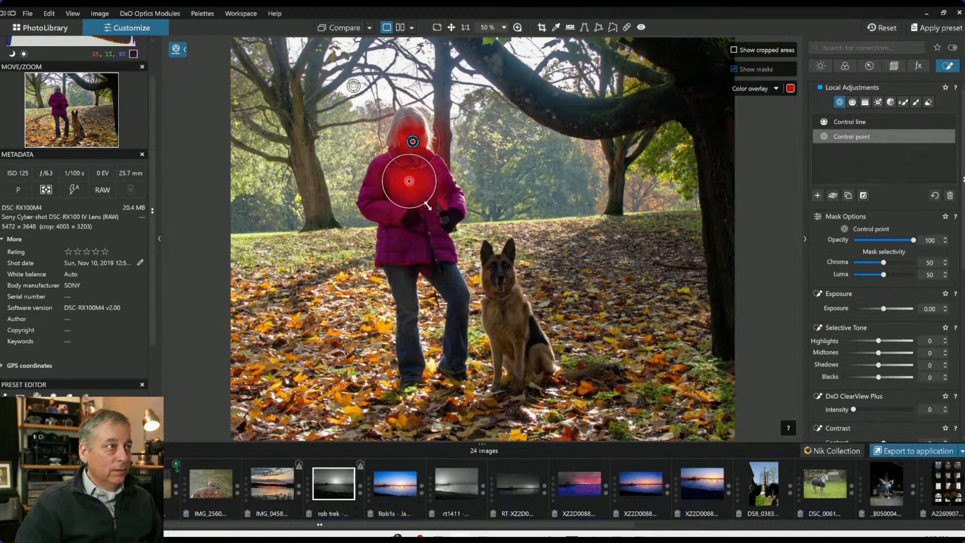
left_click_drag(426, 203, 442, 227)
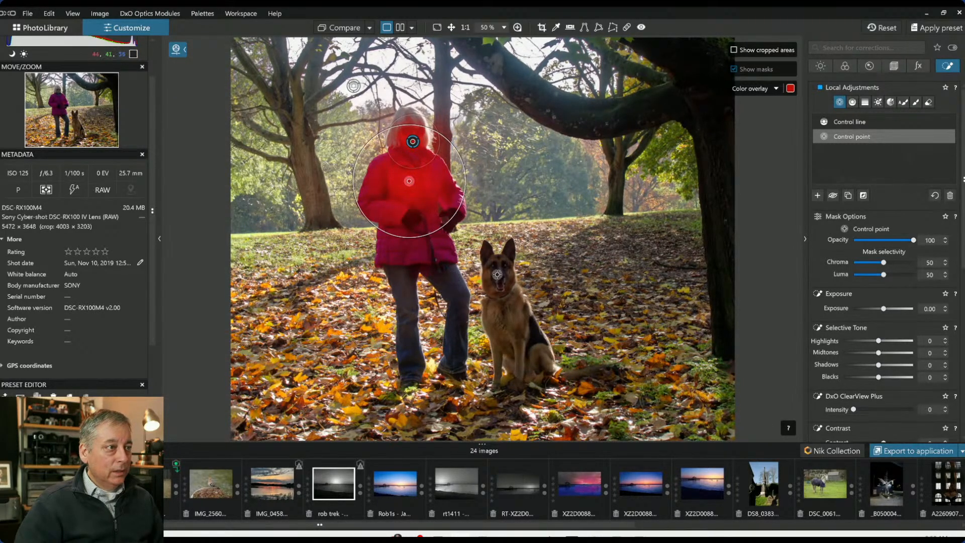
left_click(502, 270)
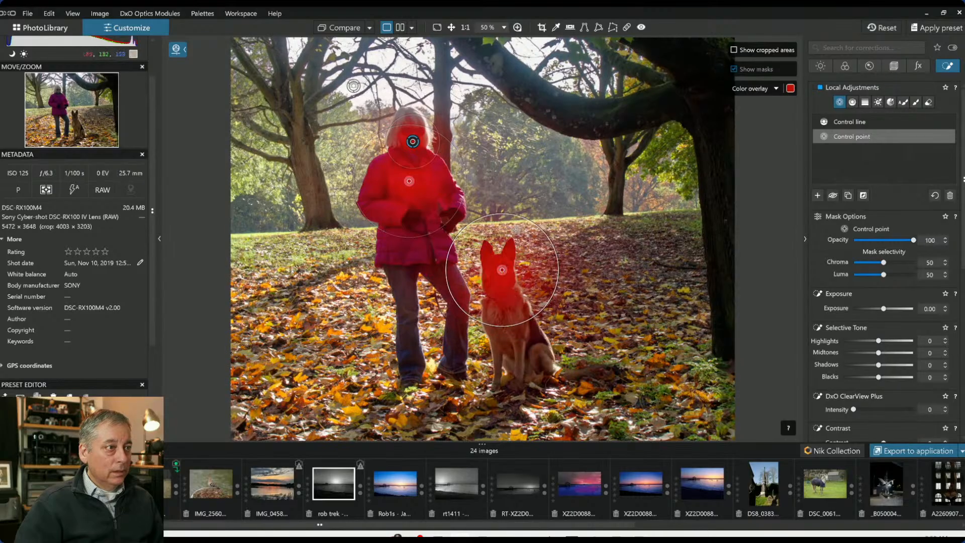
left_click_drag(517, 216, 513, 236)
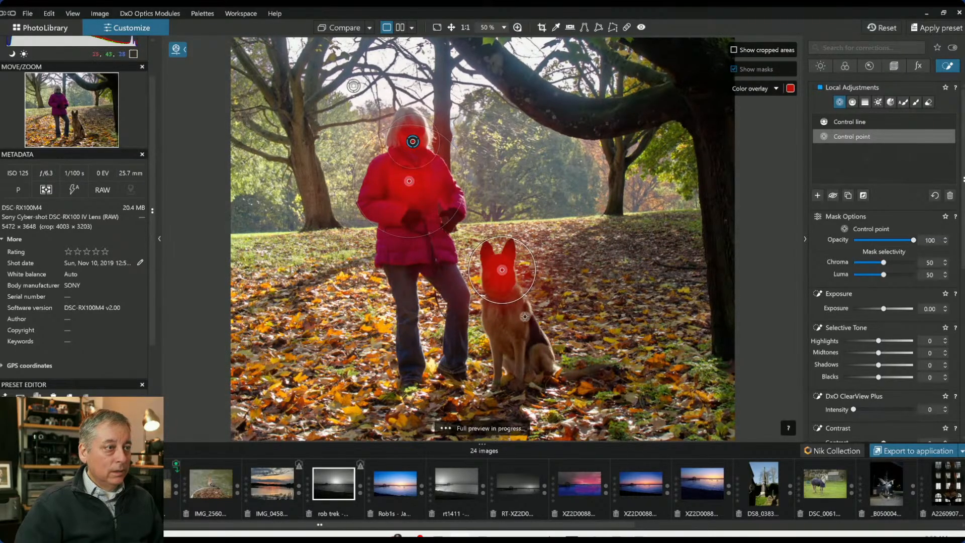
left_click(503, 316)
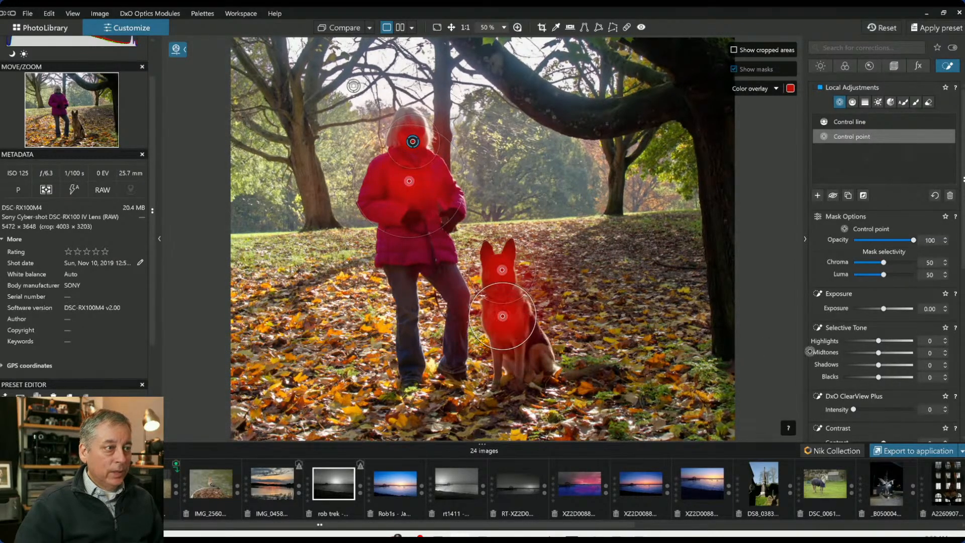
Set the control points' Shadows to 32, Midtones to 64, ClearView Plus to 19, Exposure to 0.08 and Contrast to 33
left_click_drag(879, 365, 890, 366)
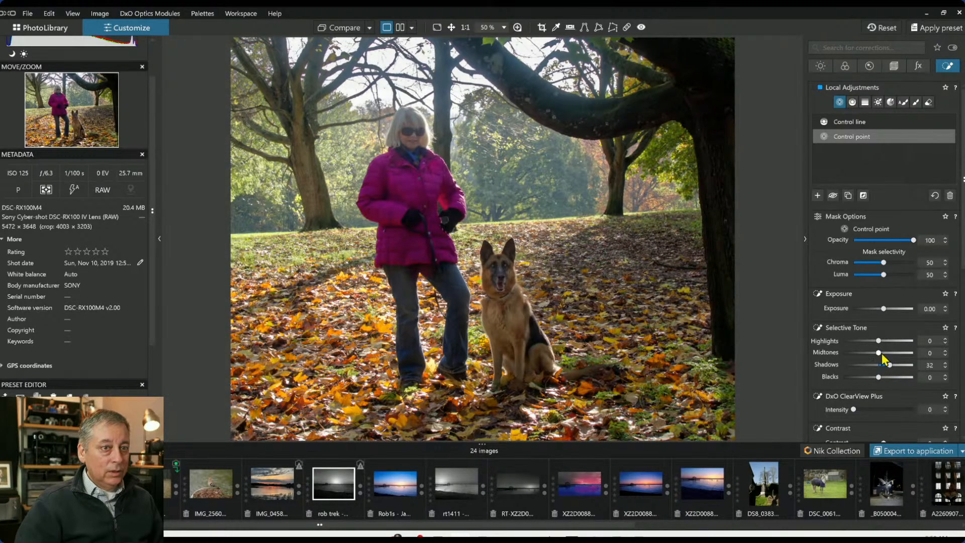
left_click_drag(879, 353, 894, 353)
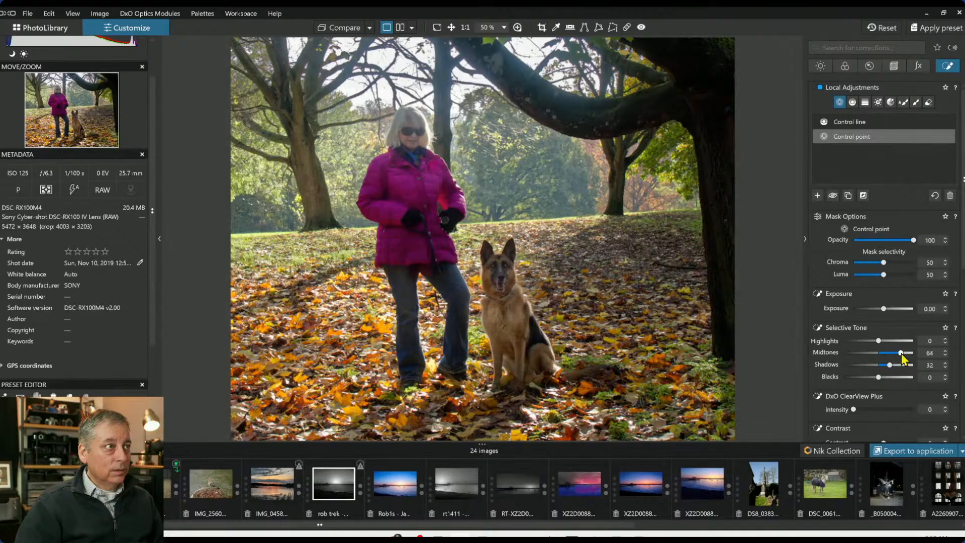
left_click_drag(854, 409, 865, 410)
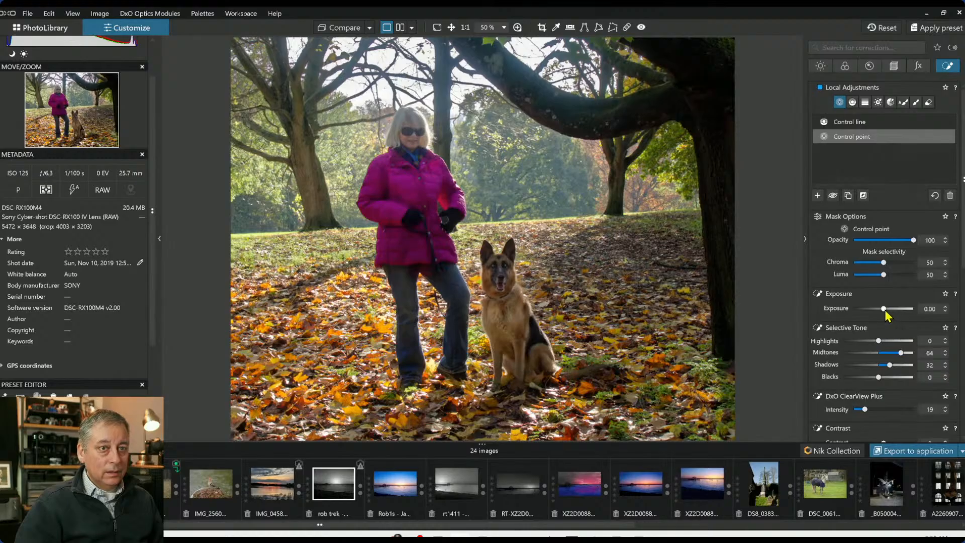
left_click_drag(888, 310, 885, 309)
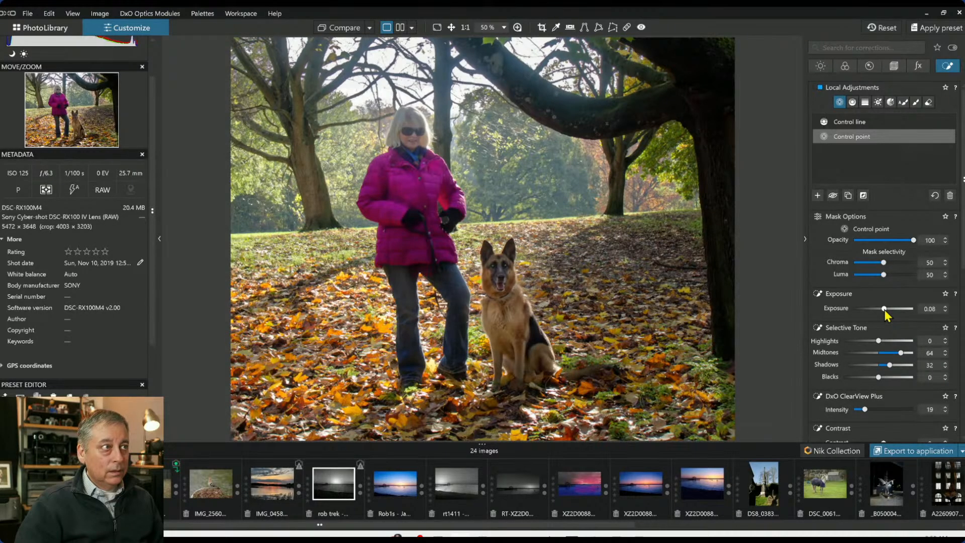
scroll(885, 405, "down", 1)
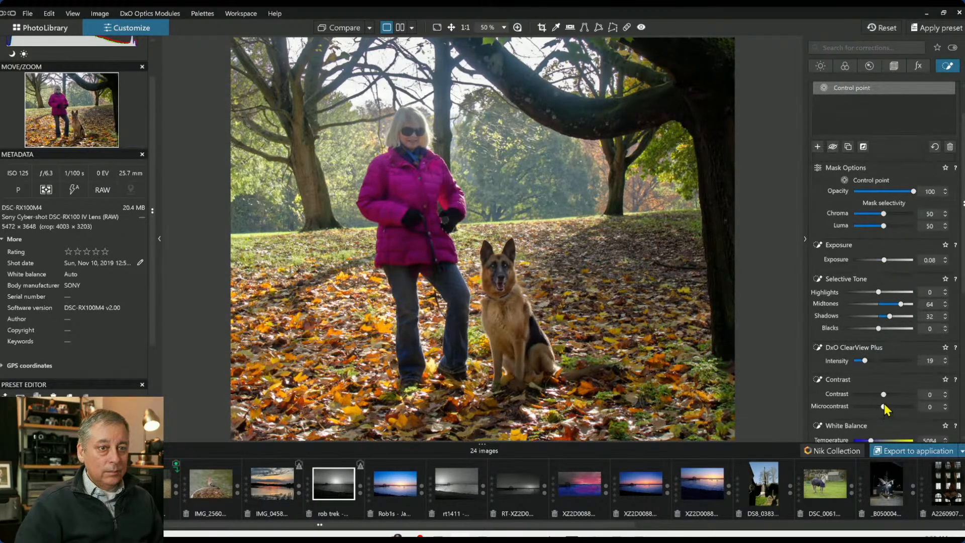
left_click_drag(885, 400, 897, 398)
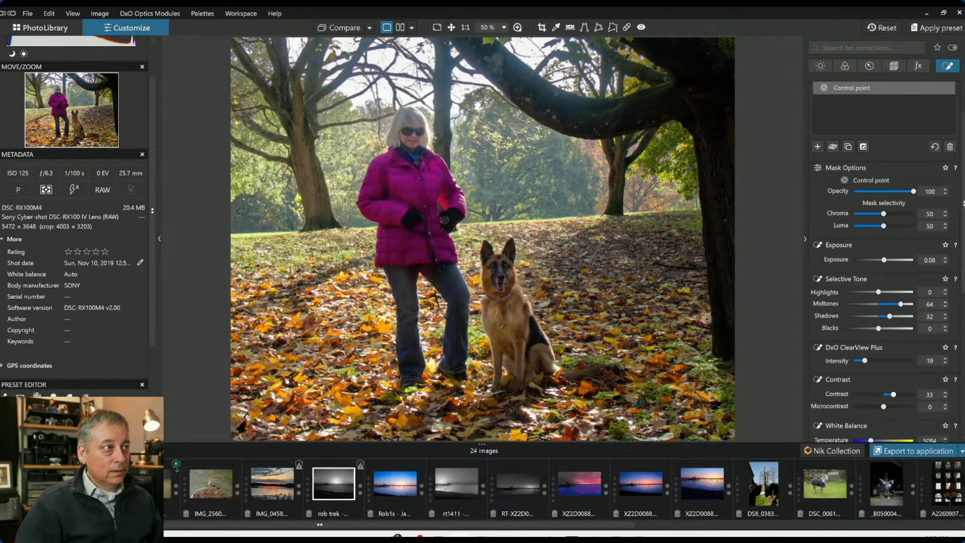
Shrink the woman's body point radius and add control points on her hands and leg
left_click_drag(410, 179, 414, 177)
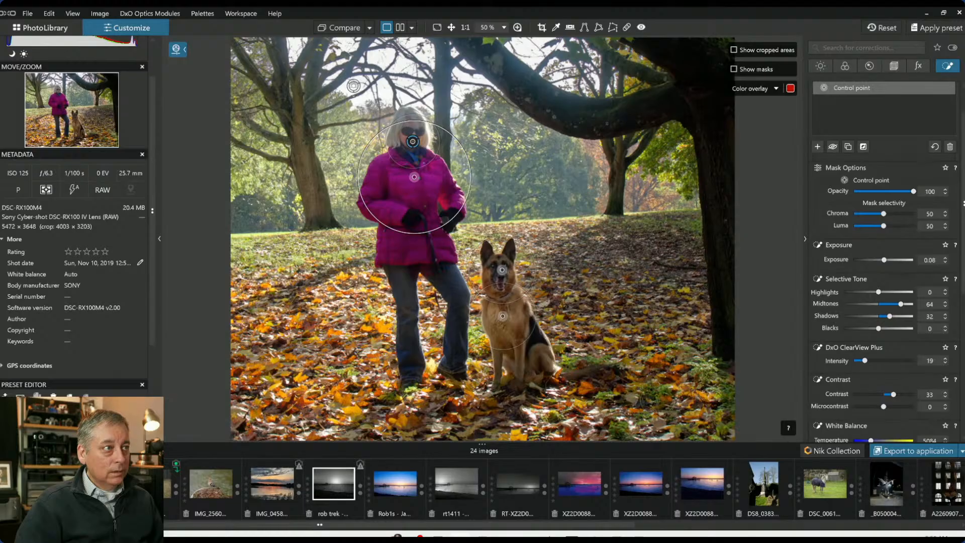
left_click_drag(423, 232, 422, 216)
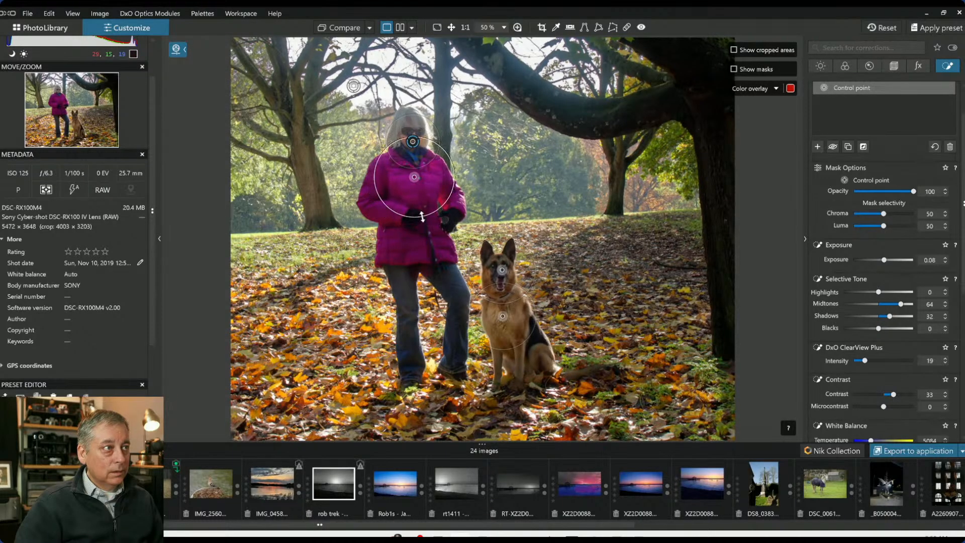
left_click(431, 239)
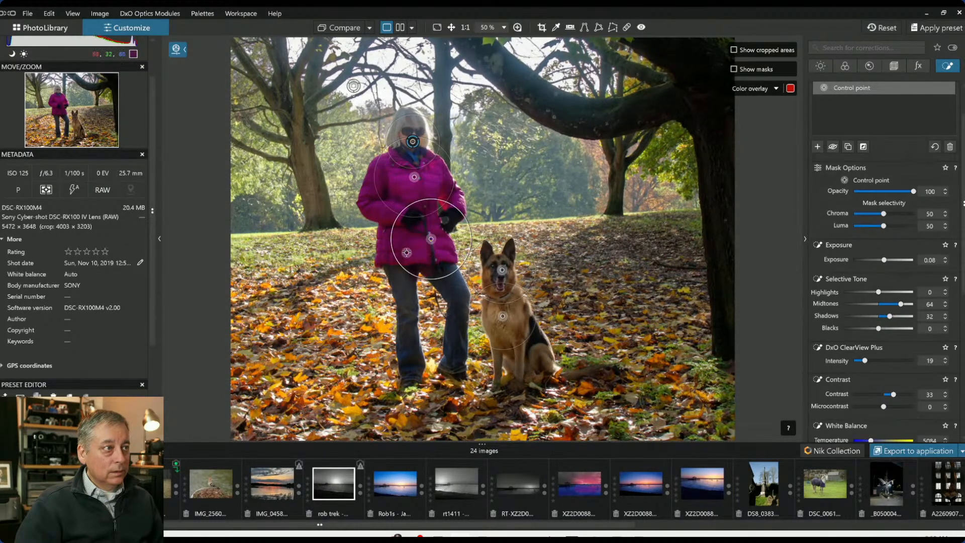
left_click(459, 286)
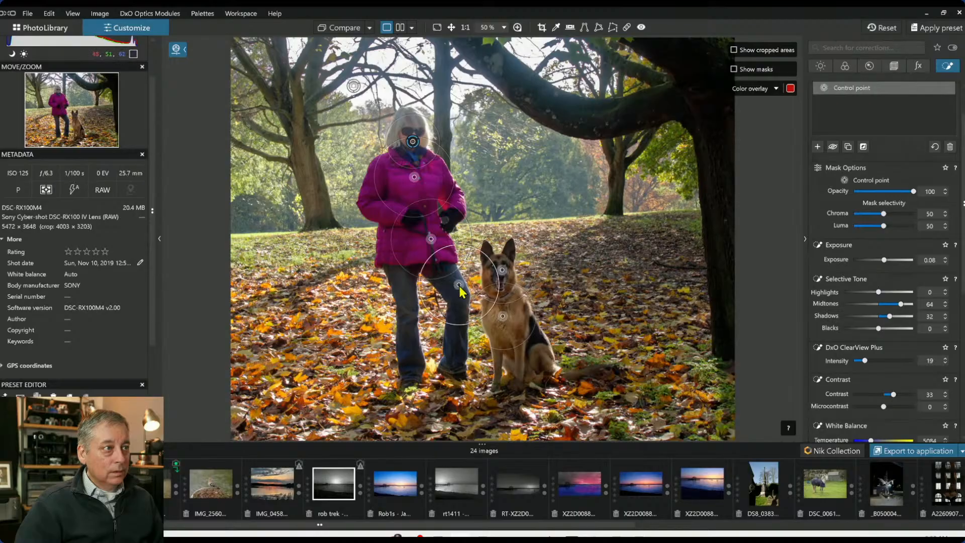
Add control points along the woman's leg, arm and shoulder, resizing the leg point's radius
left_click(464, 340)
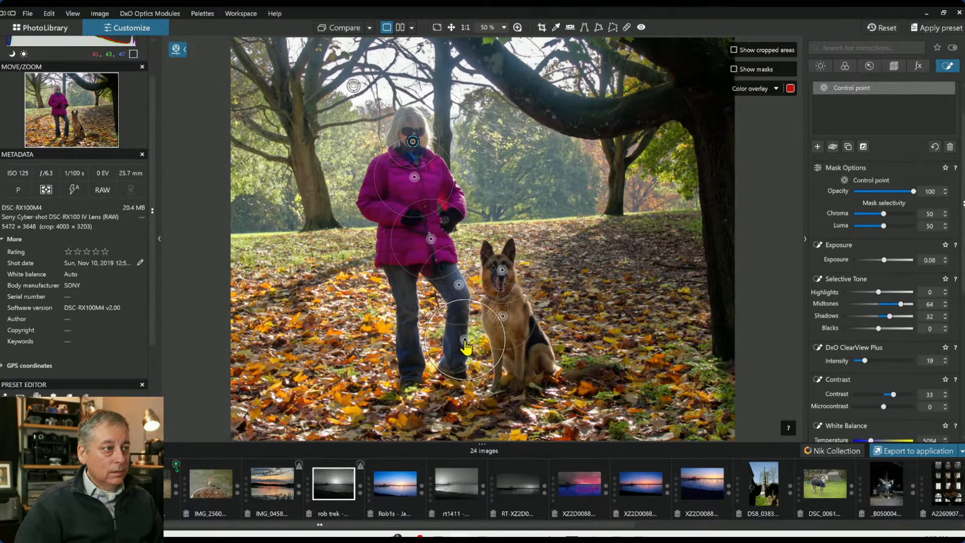
left_click_drag(499, 319, 486, 327)
left_click(465, 296)
left_click(450, 178)
left_click(461, 202)
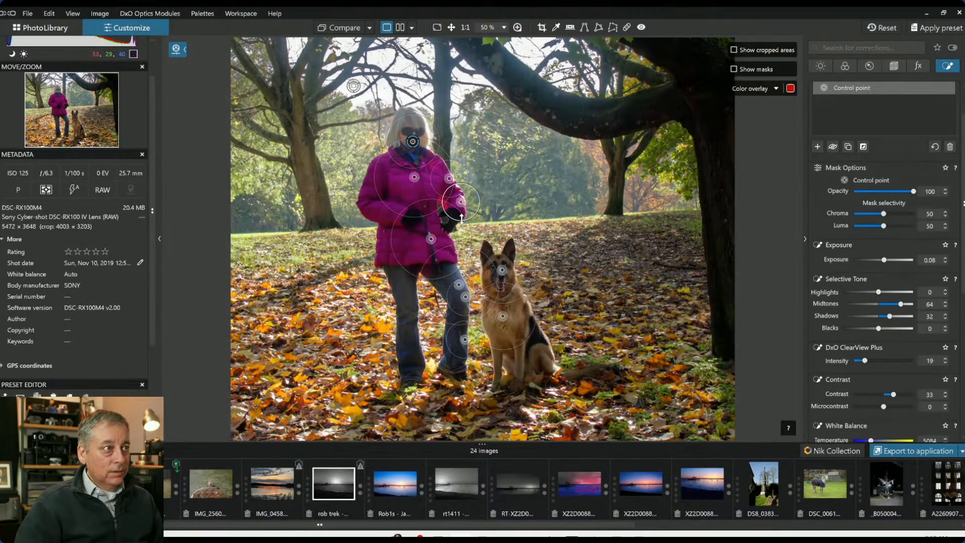
Add control points near the woman's hair and on the lower part of her jacket
left_click(421, 120)
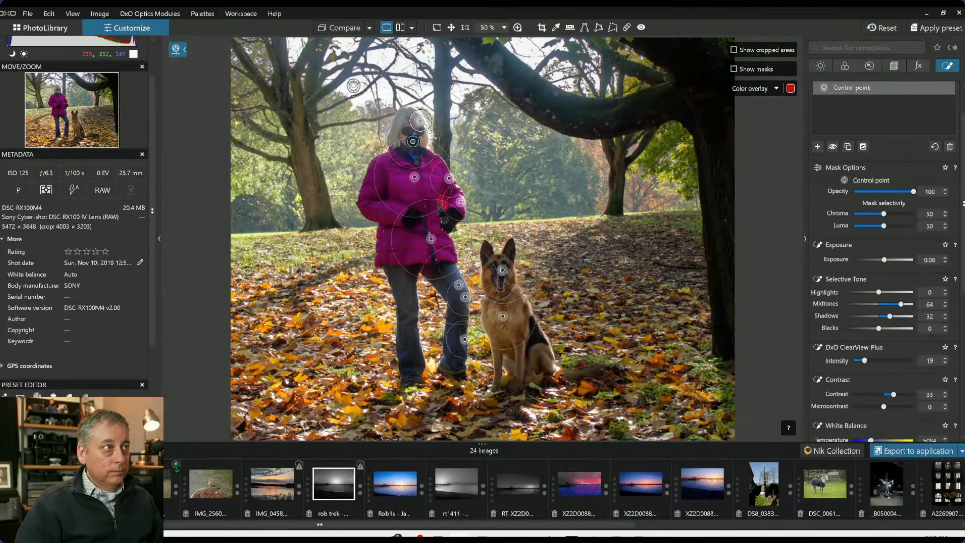
left_click(409, 108)
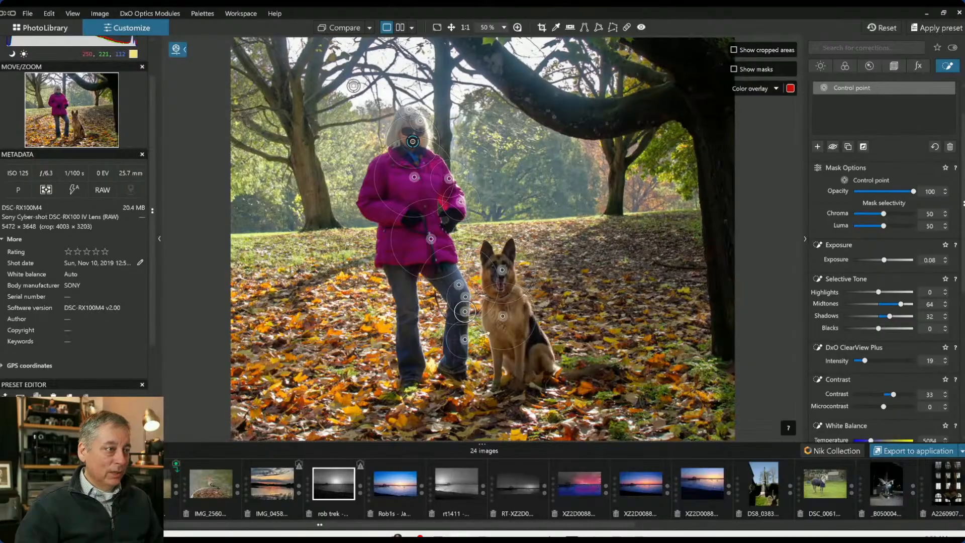
left_click(452, 259)
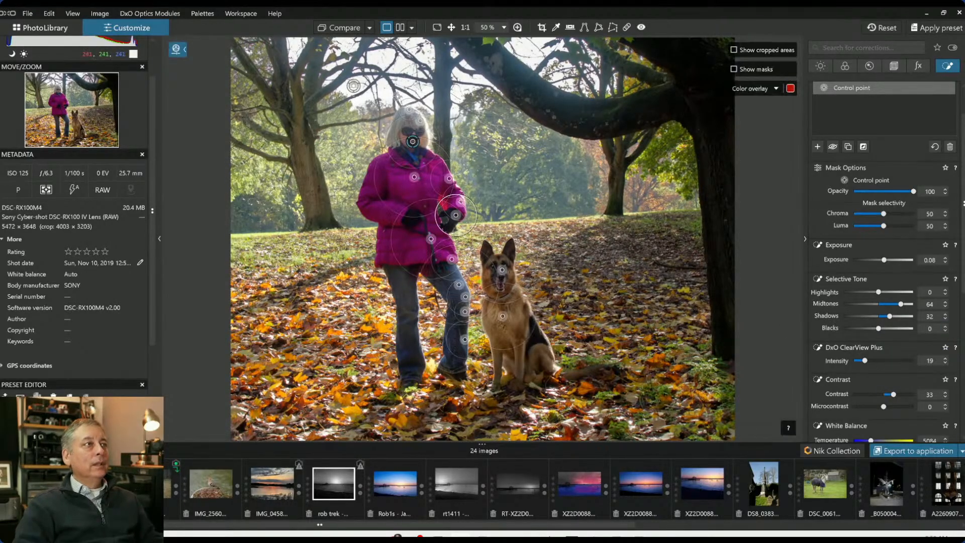
Compare the edited photo with the original
left_click(337, 31)
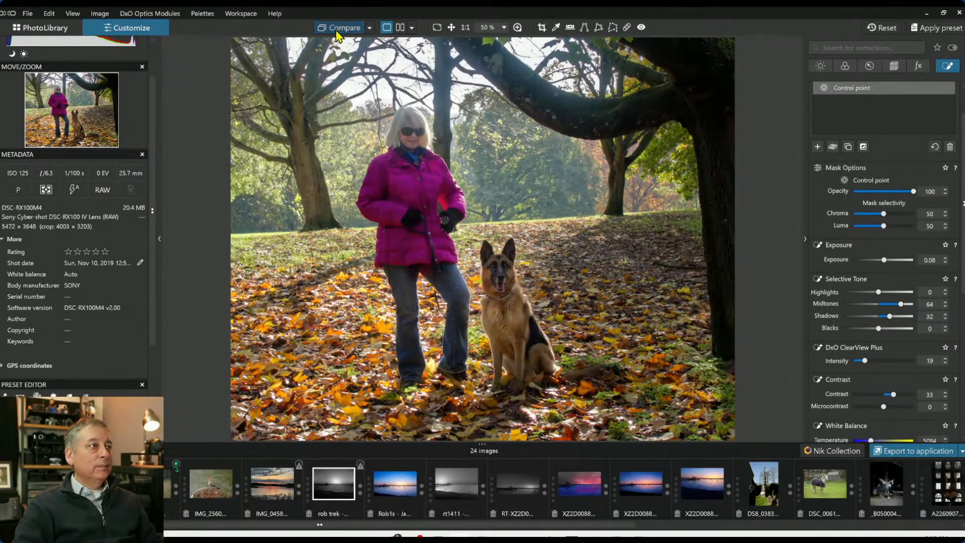
left_click(337, 31)
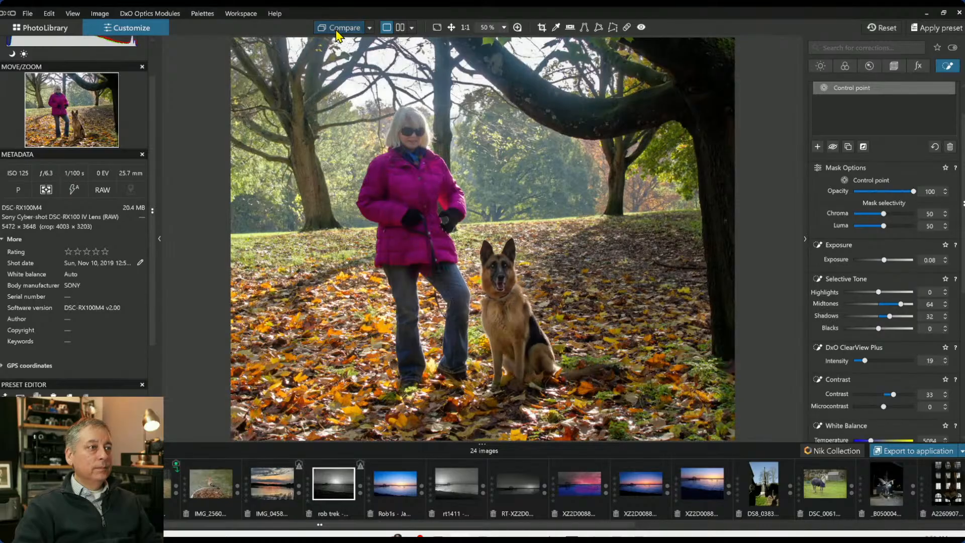
left_click(337, 32)
Move the dog's body control point and add points on the dog's back and hindquarters
left_click_drag(503, 316, 519, 306)
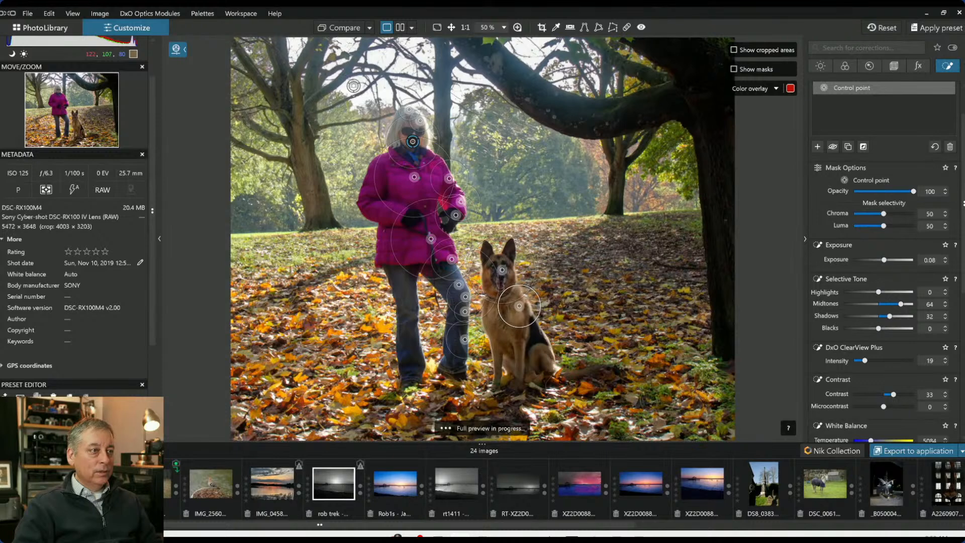
left_click(538, 336)
left_click(552, 363)
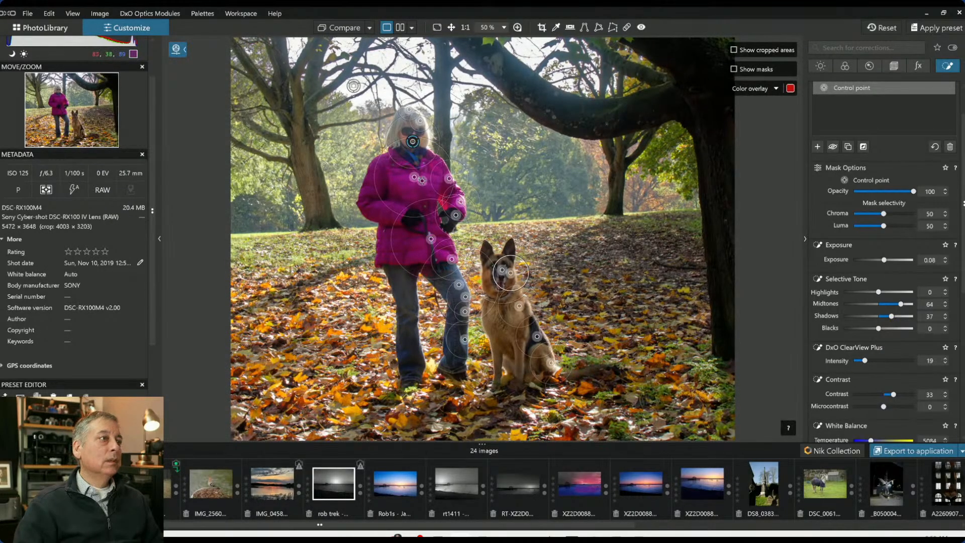
For these control points, set the magenta HSL channel's Saturation to -25 and Luminance to 14
scroll(885, 332, "down", 8)
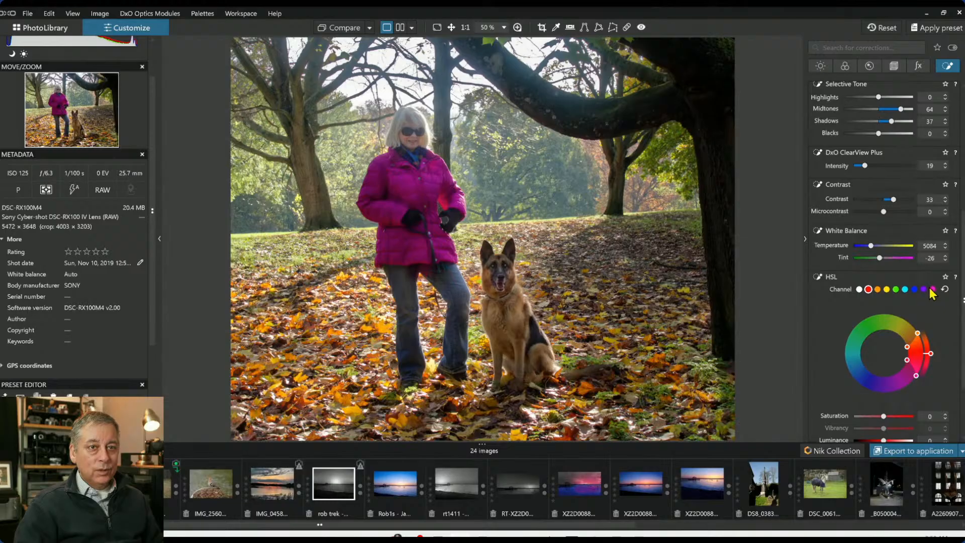
left_click(933, 289)
mouse_move(884, 416)
left_mouse_down()
mouse_move(870, 416)
mouse_move(879, 417)
left_mouse_up()
scroll(888, 439, "down", 1)
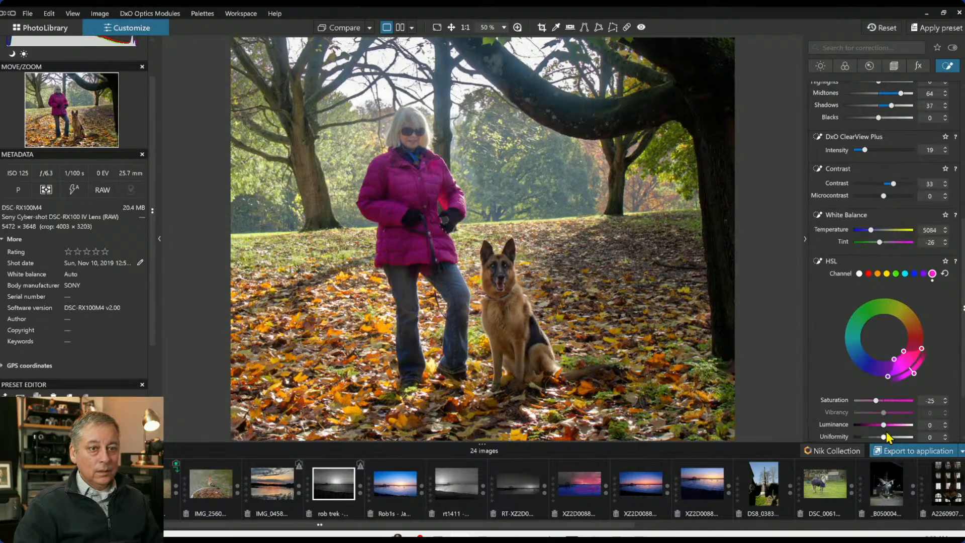
left_click_drag(888, 428, 889, 426)
key("l")
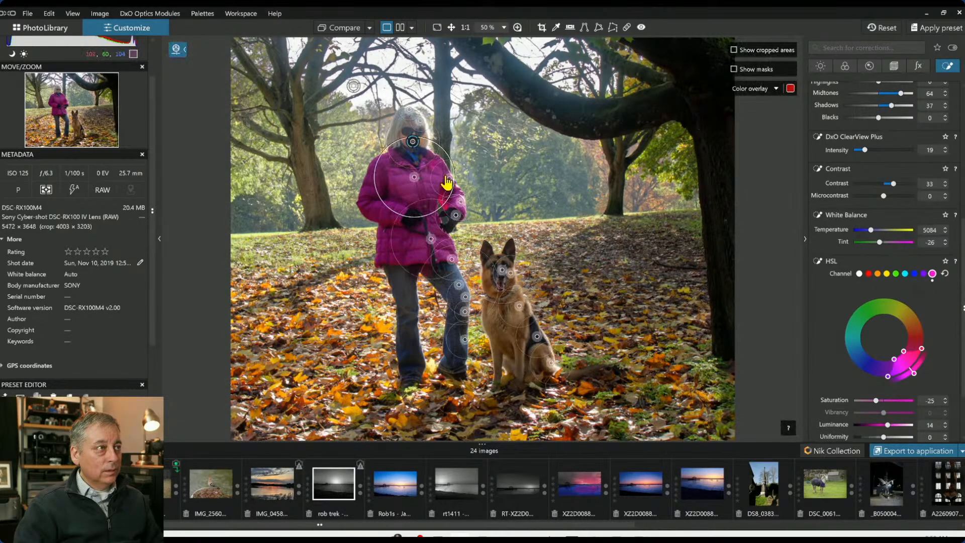
Zoom in on the face and add a new control point group with a small point on each sunglasses lens
scroll(353, 86, "up", 5)
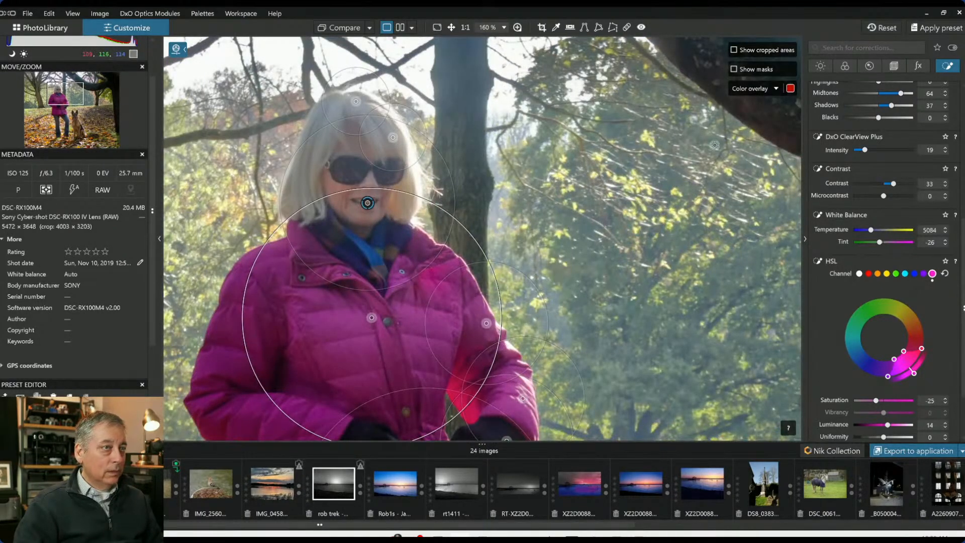
scroll(870, 160, "up", 3)
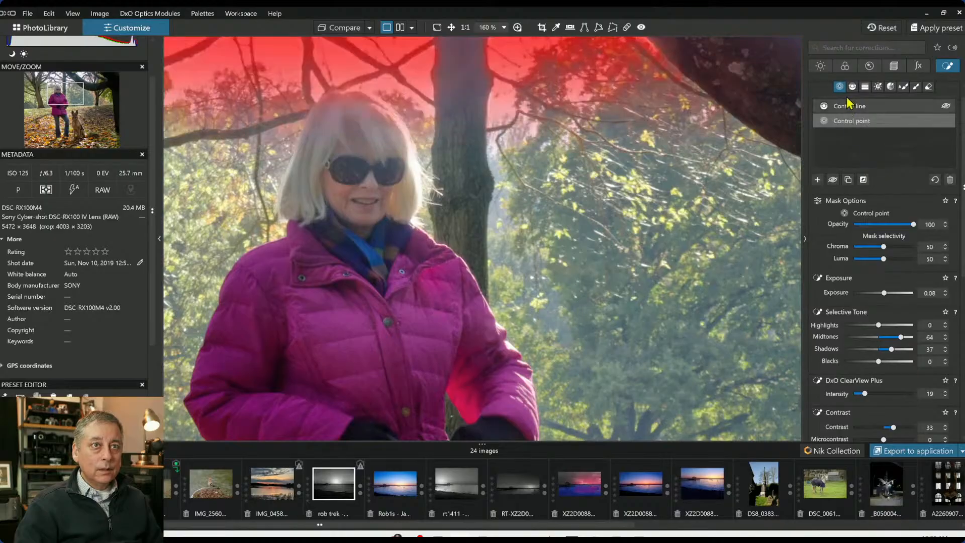
left_click(818, 180)
left_click(354, 165)
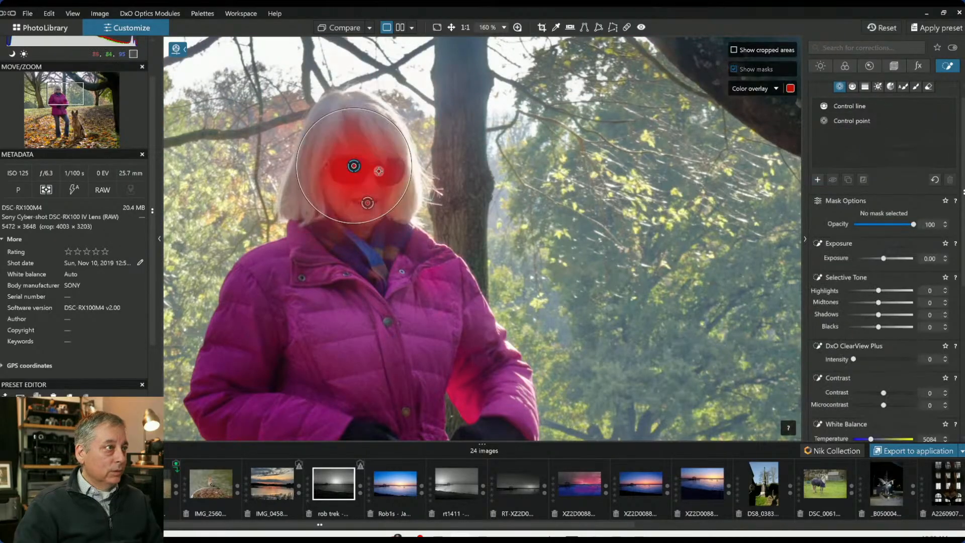
left_click_drag(382, 135, 349, 166)
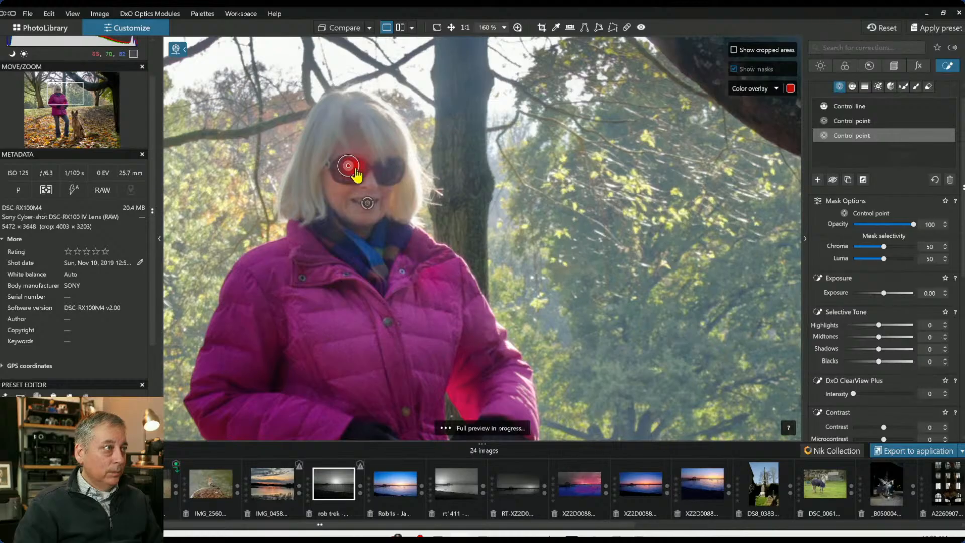
left_click(392, 169)
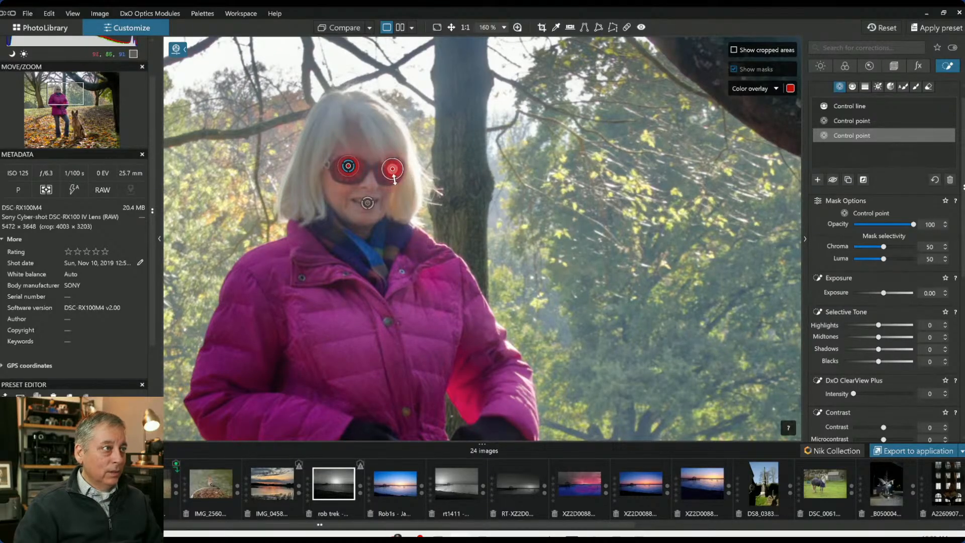
left_click_drag(356, 174, 355, 165)
left_click(393, 168)
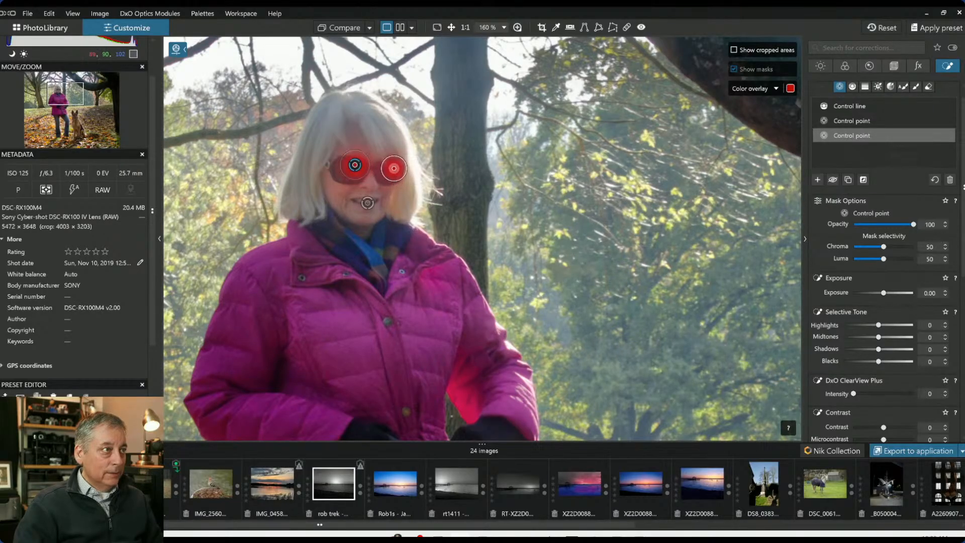
Set the lens points' Highlights to 96, Midtones to 20, ClearView Plus to 97 and Exposure to 0.18
left_click_drag(879, 326, 910, 341)
left_click_drag(854, 393, 915, 394)
left_click_drag(879, 338, 886, 340)
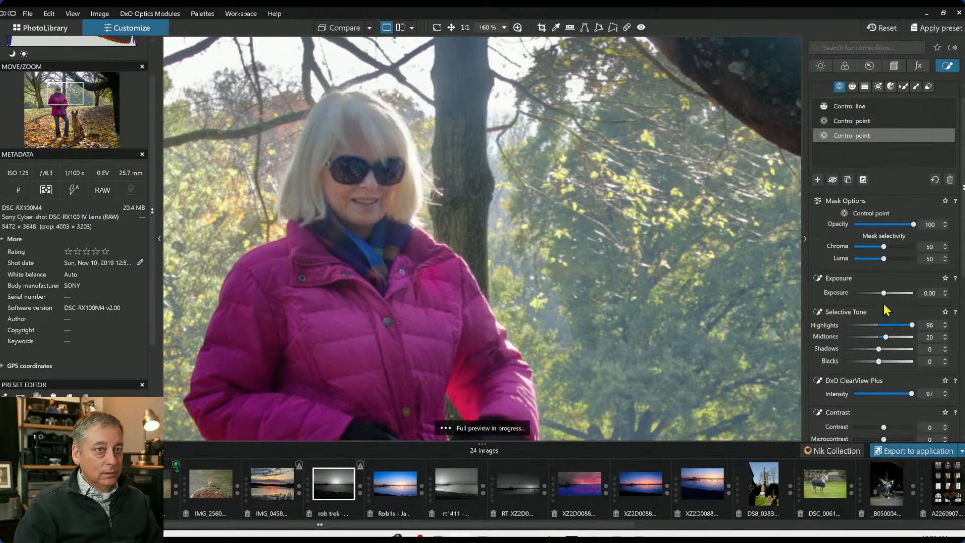
left_click_drag(883, 294, 883, 294)
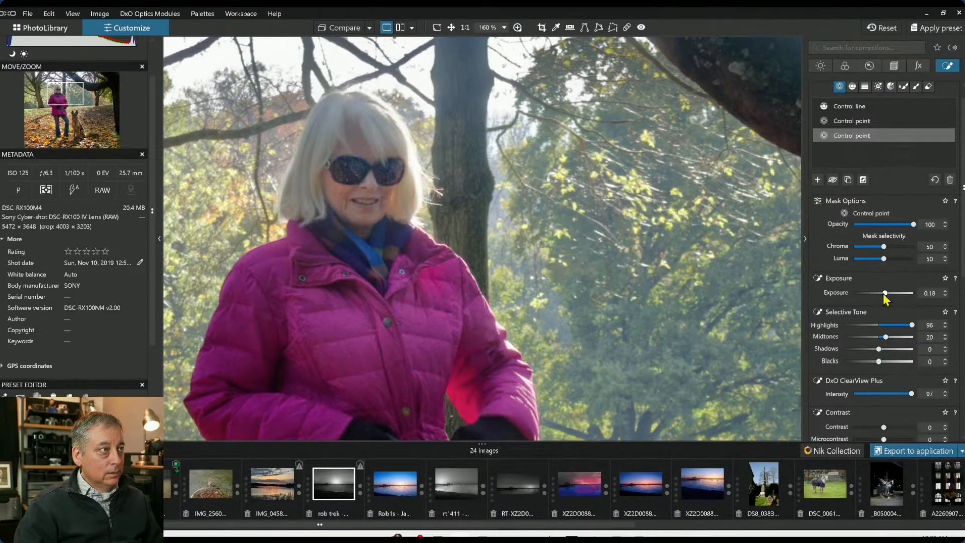
left_click(693, 275)
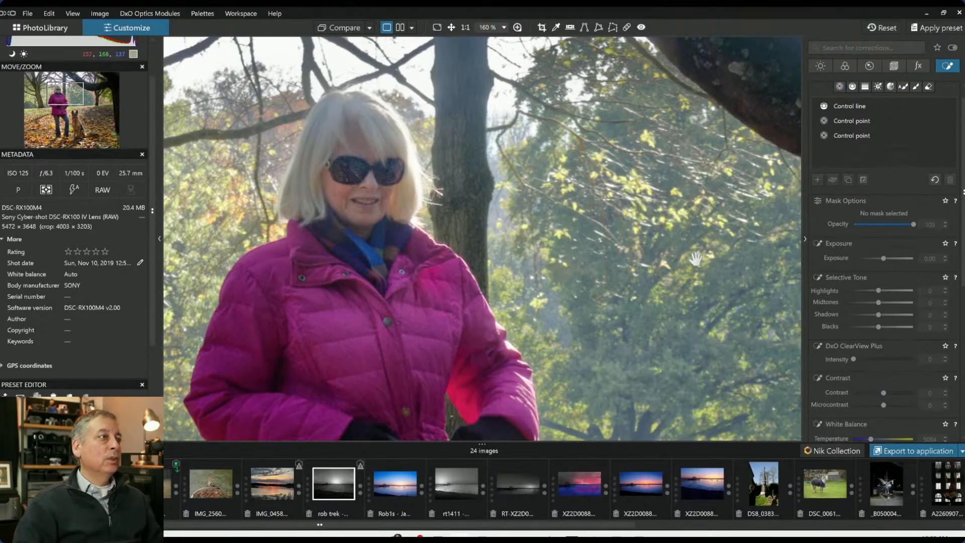
Zoom out, select the first control point group and reposition two of the woman's upper body points
scroll(693, 275, "down", 5)
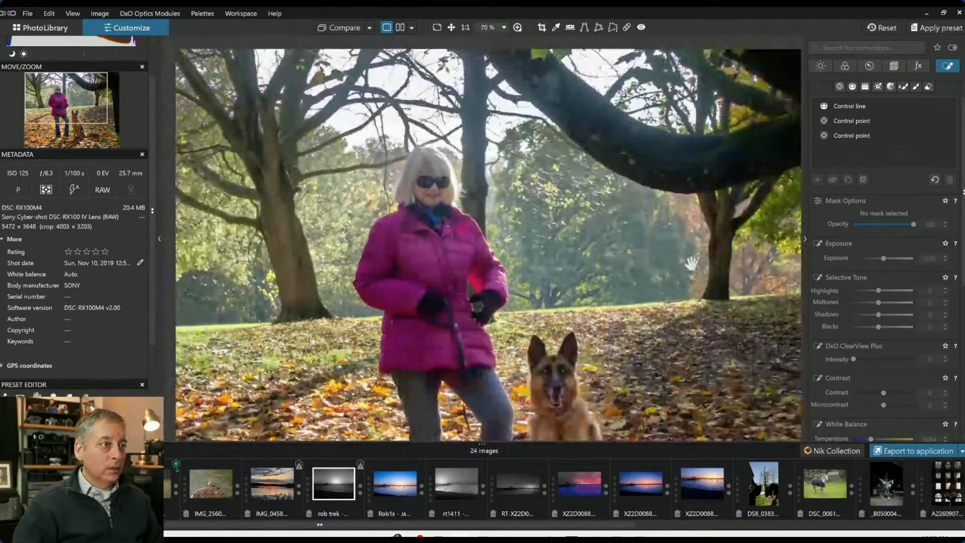
scroll(694, 267, "down", 1)
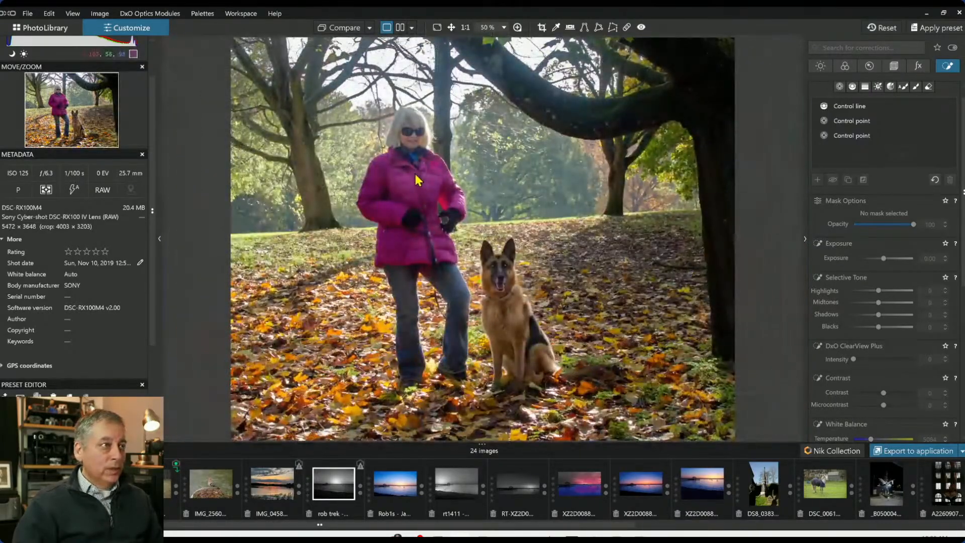
left_click(853, 120)
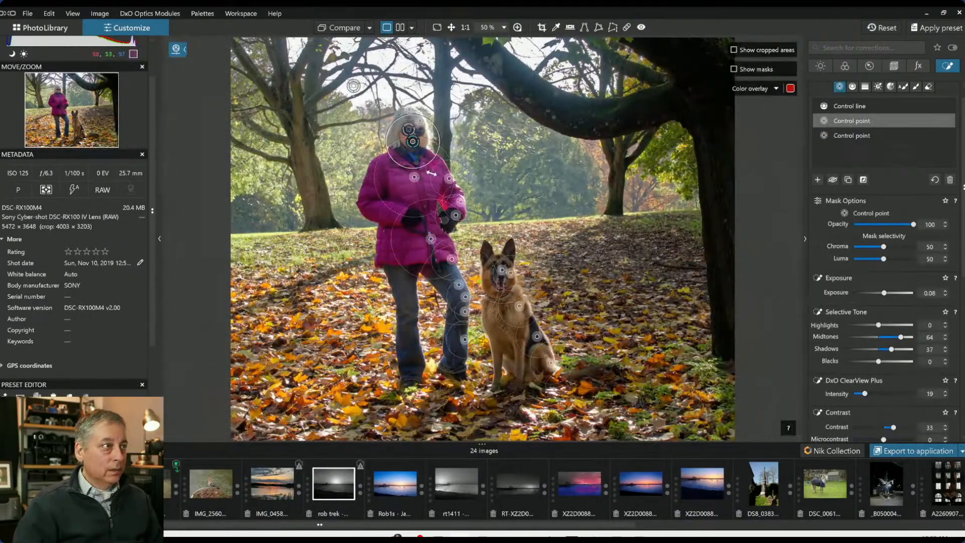
mouse_move(414, 177)
left_mouse_down()
mouse_move(389, 175)
mouse_move(426, 173)
left_mouse_up()
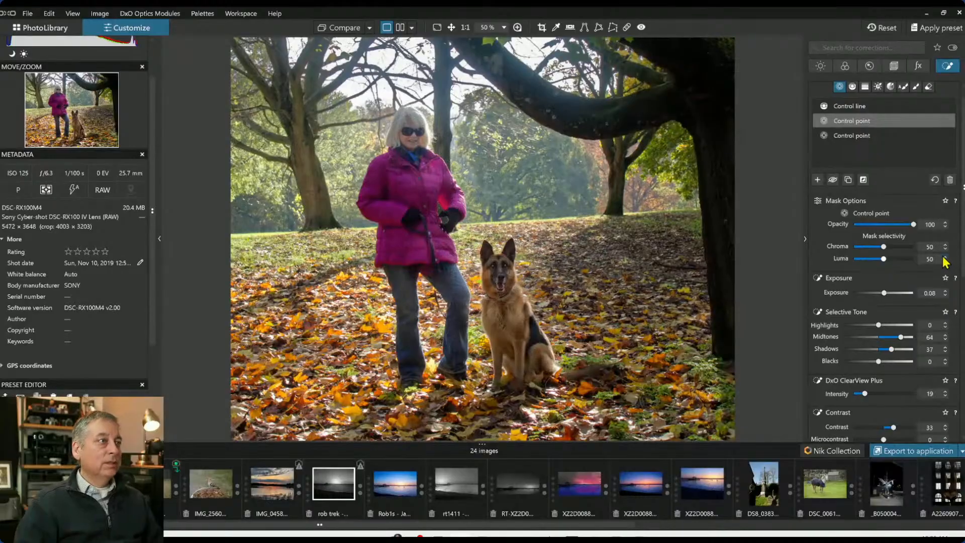
left_click_drag(401, 174, 375, 180)
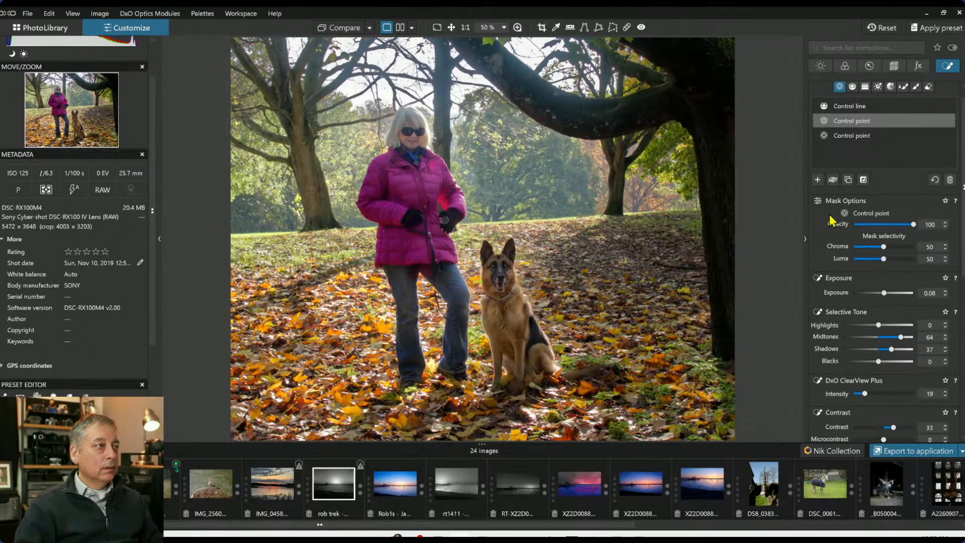
Compare the edited photo with the original
left_click(341, 32)
left_click(342, 31)
left_click(340, 32)
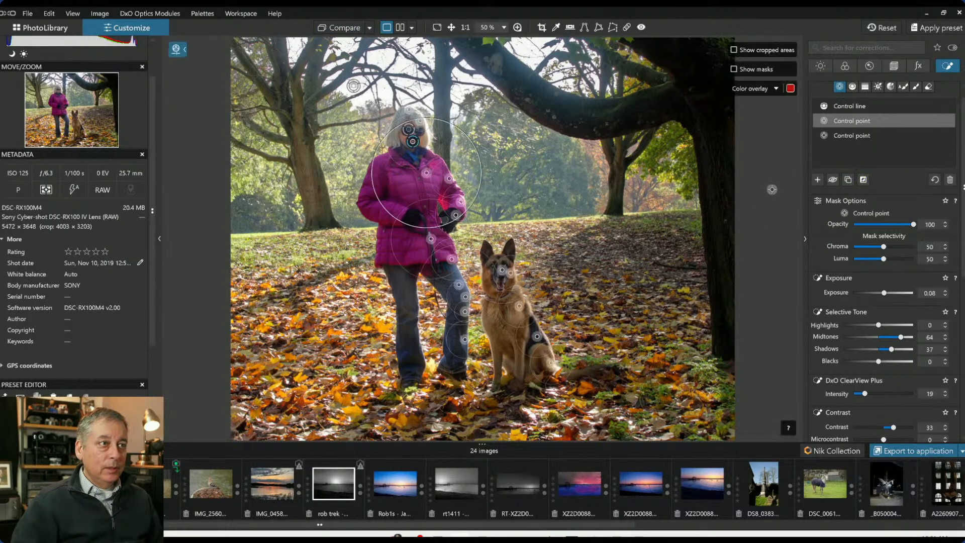
Add a new control point group with two points on the background trees behind the dog
left_click(818, 181)
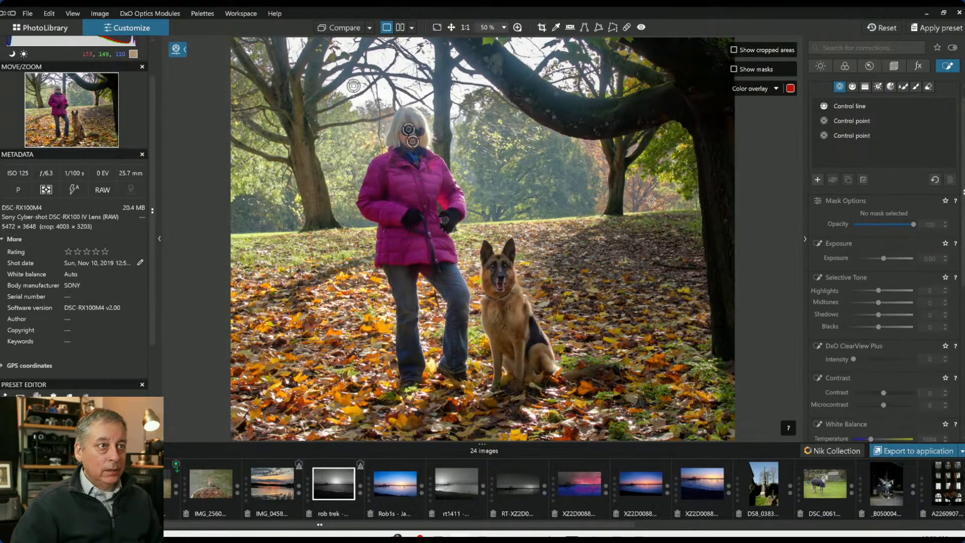
left_click(651, 202)
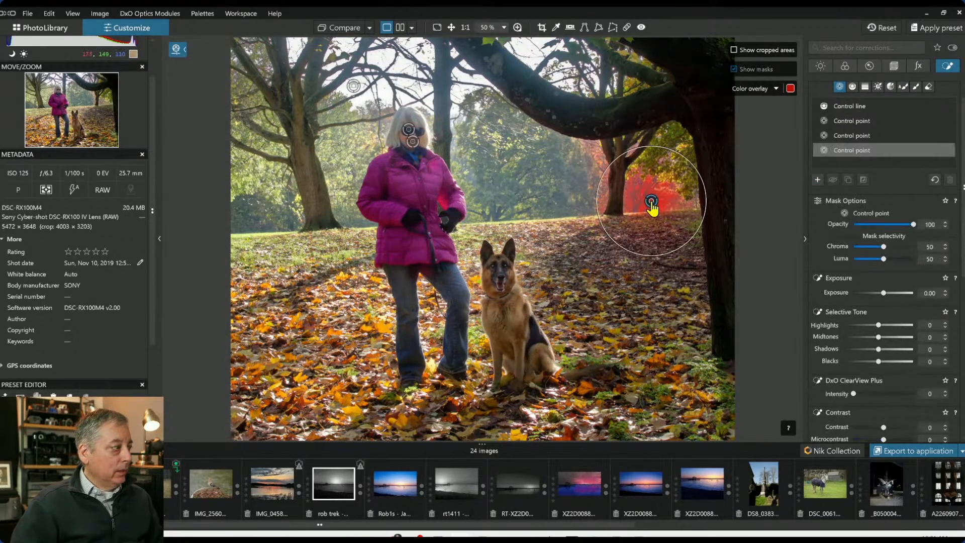
left_click(599, 156)
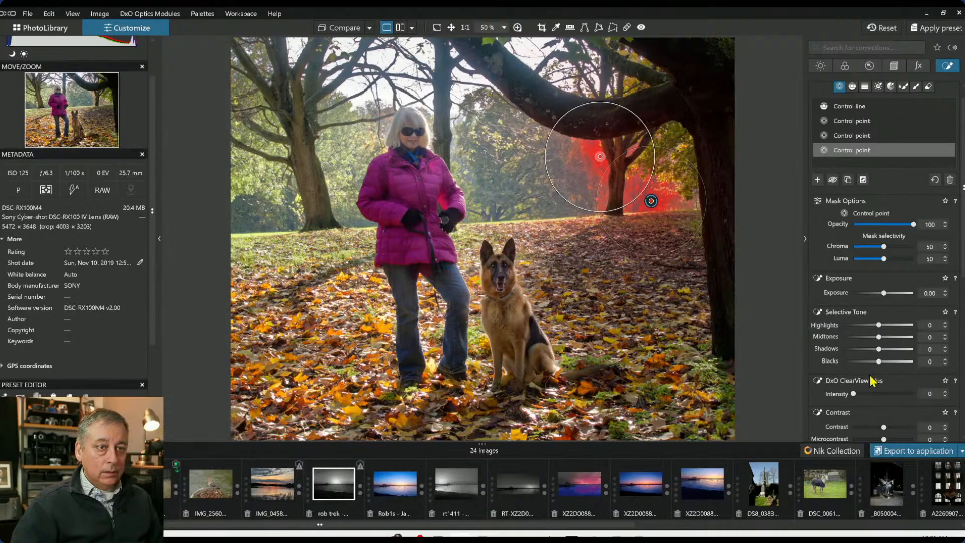
Set the background points' master HSL Vibrancy to 100, Saturation to 31 and ClearView Plus to 30
scroll(884, 378, "down", 5)
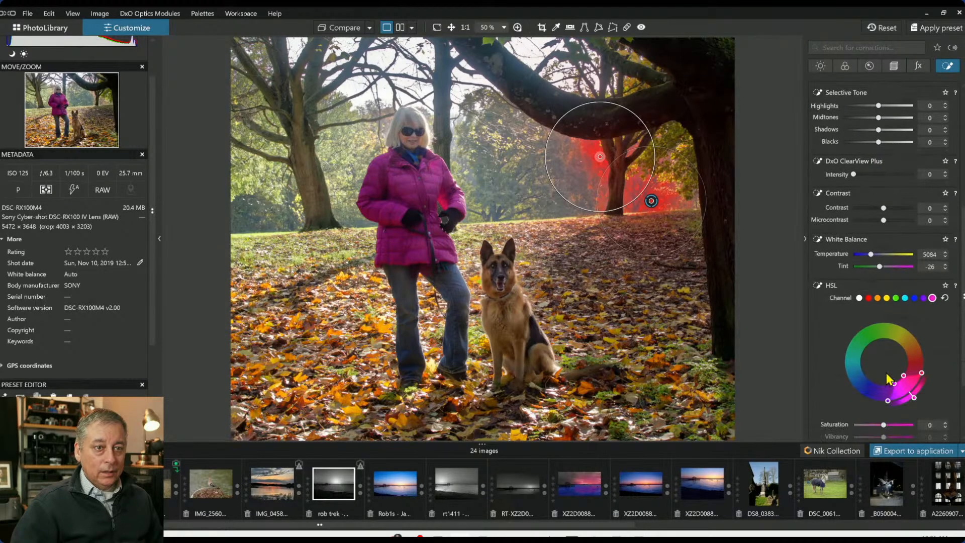
left_click(859, 224)
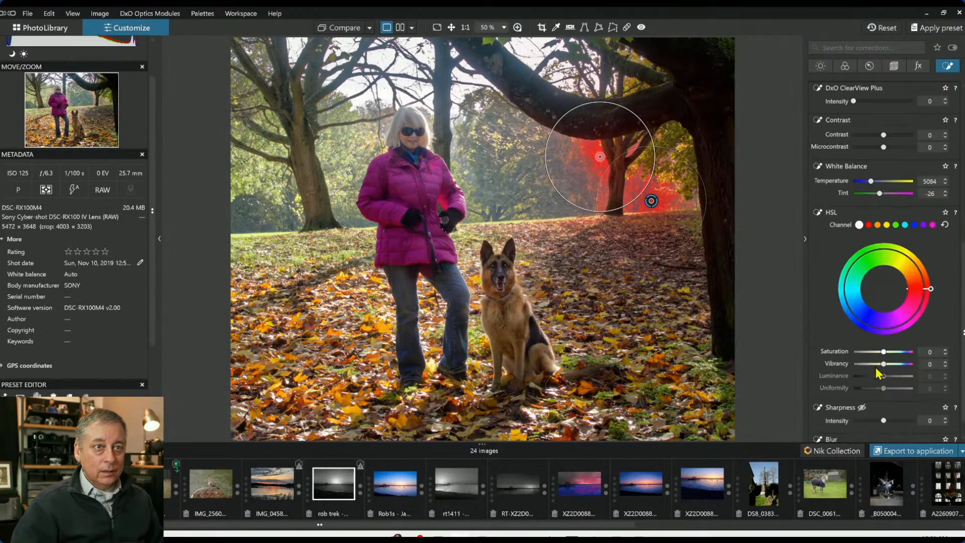
left_click_drag(884, 364, 925, 374)
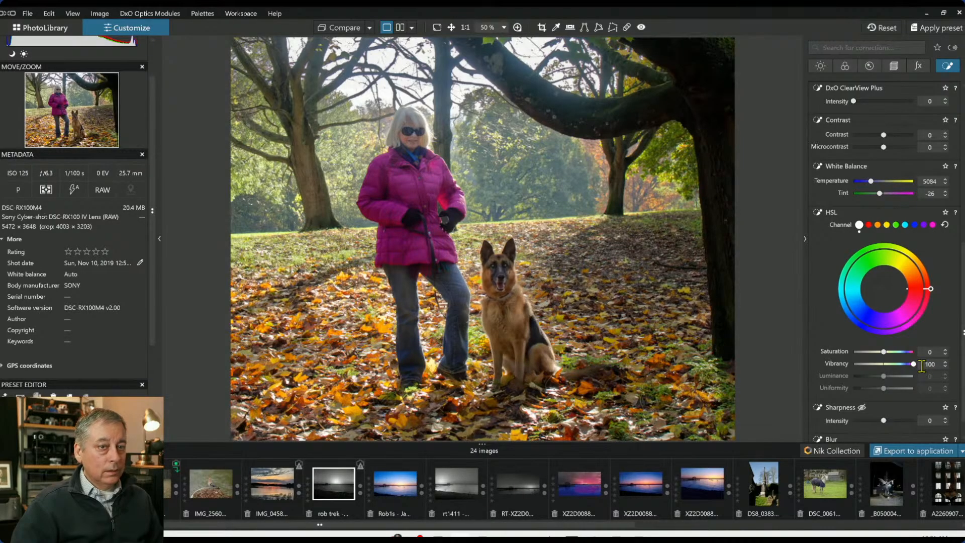
left_click_drag(884, 352, 893, 352)
scroll(872, 216, "up", 1)
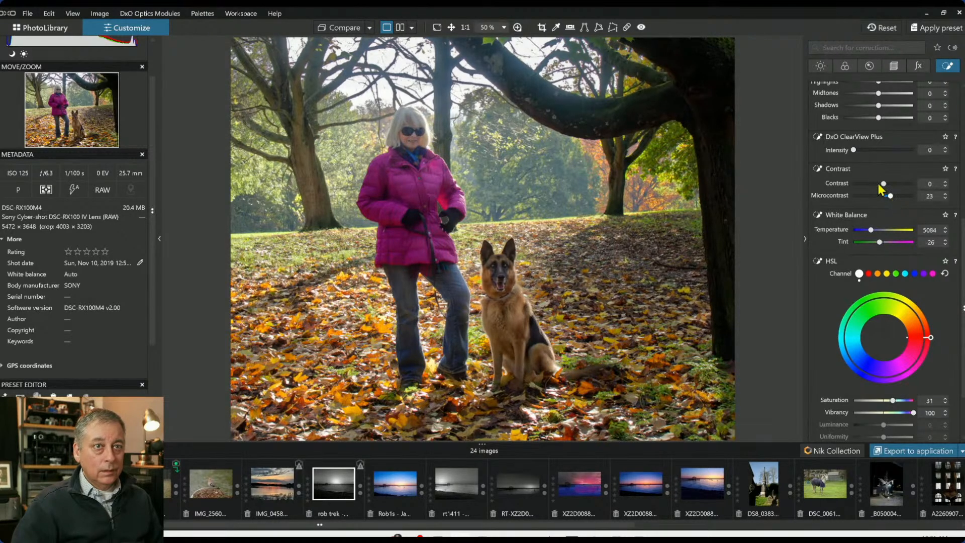
left_click_drag(854, 151, 872, 149)
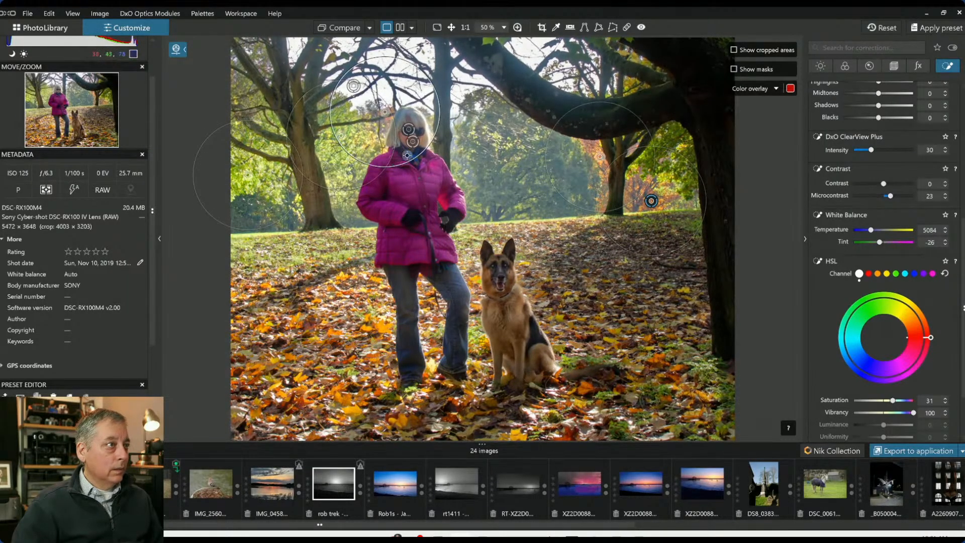
Reposition and add background control points around the trees, then set the group's HSL Saturation to -3 and Vibrancy to 68
left_click_drag(404, 159, 376, 122)
left_click_drag(365, 182, 359, 174)
left_click(242, 88)
left_click(495, 140)
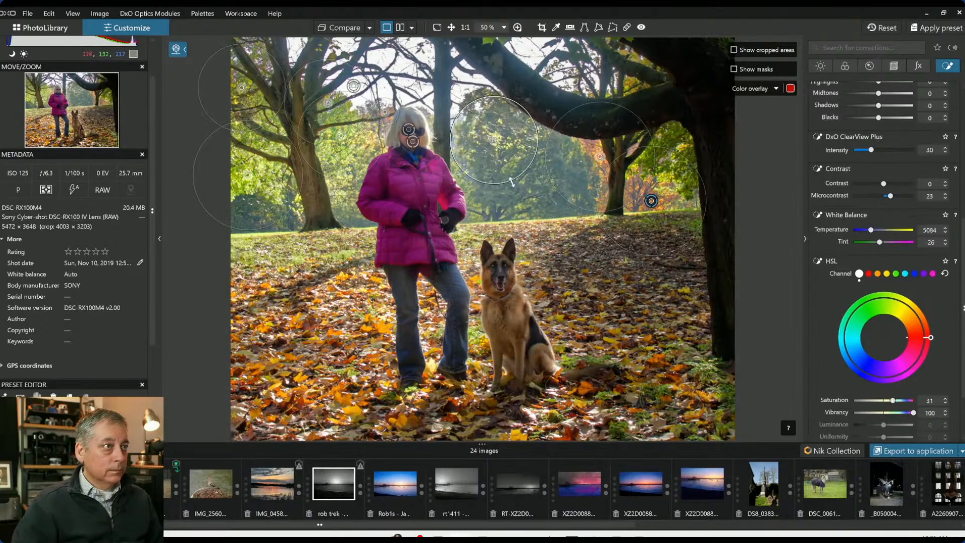
left_click(514, 209)
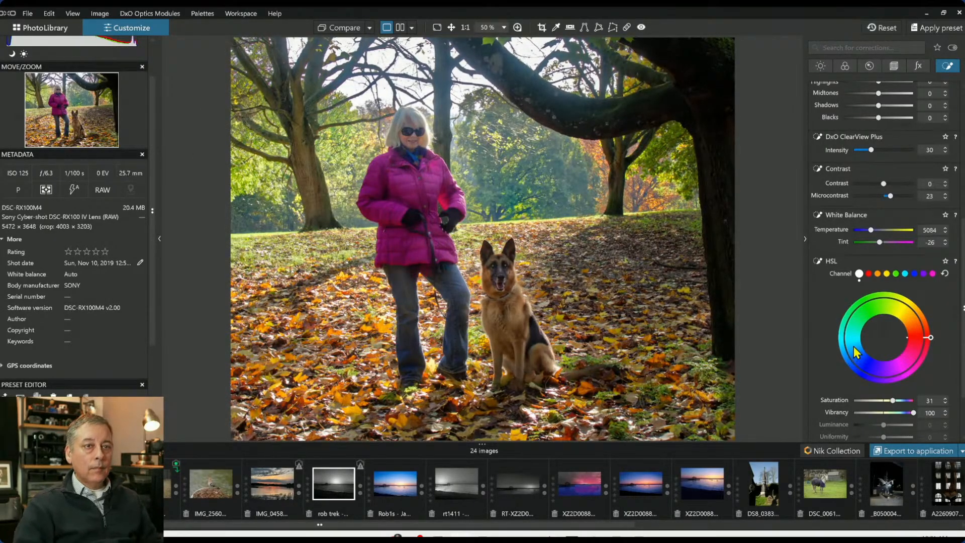
scroll(874, 372, "down", 1)
mouse_move(893, 376)
left_mouse_down()
mouse_move(881, 378)
mouse_move(898, 389)
mouse_move(886, 378)
left_mouse_up()
key("l")
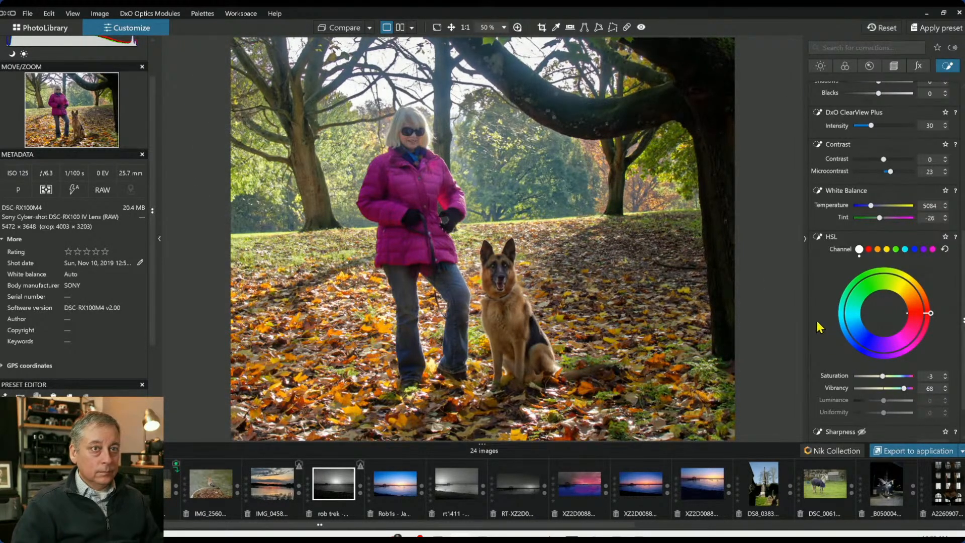
Set the background group's ClearView Plus intensity to 17
scroll(819, 323, "up", 3)
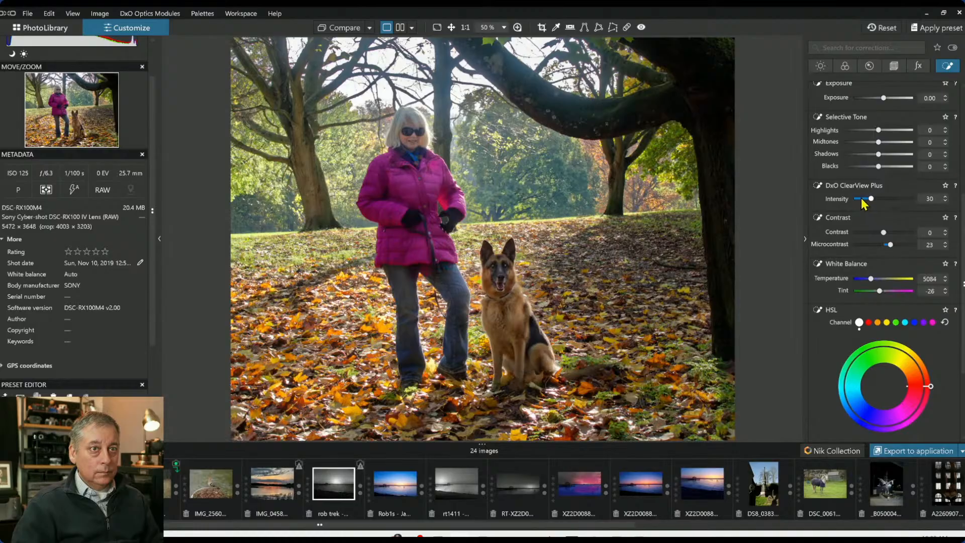
left_click(862, 200)
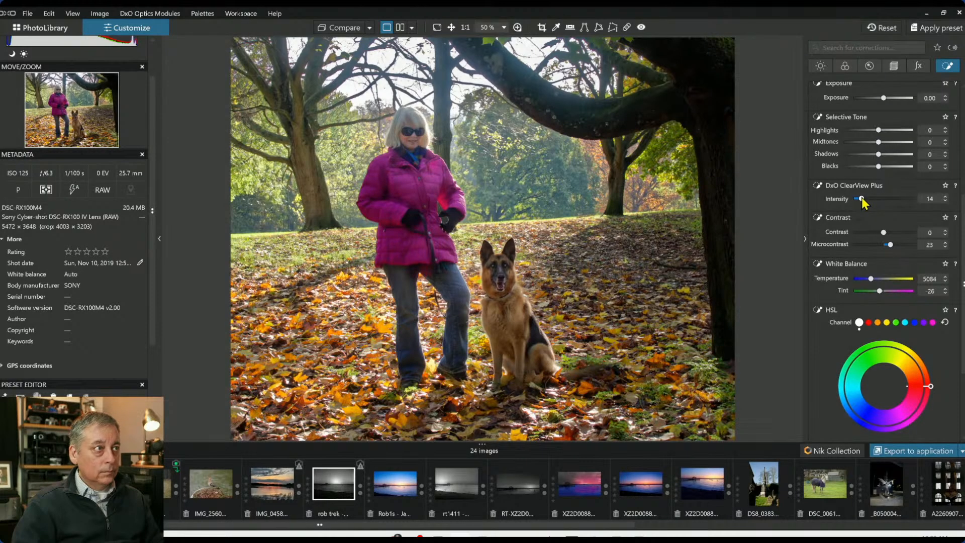
left_click_drag(863, 199, 865, 199)
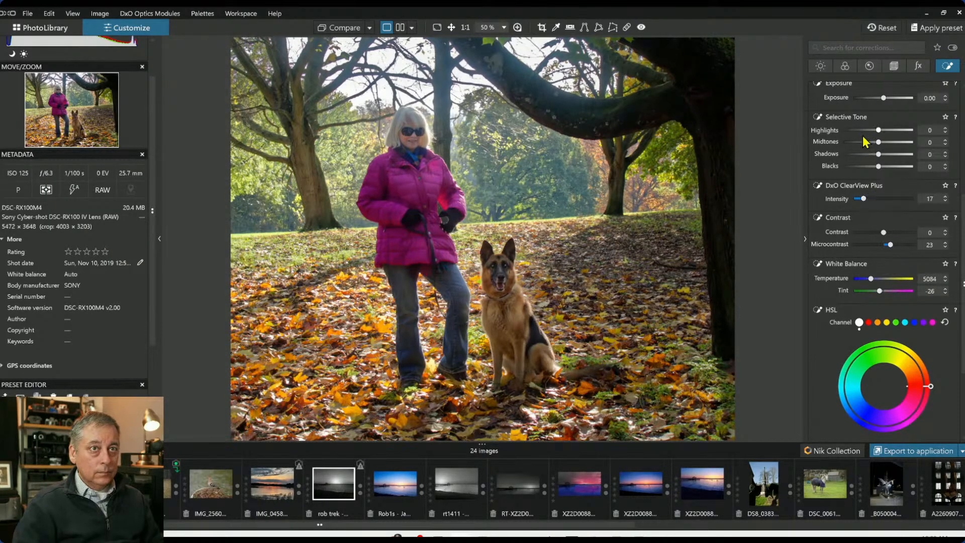
Lower the background group's Exposure to -0.66 and nudge the upper-left control point slightly down
left_click_drag(884, 98, 879, 98)
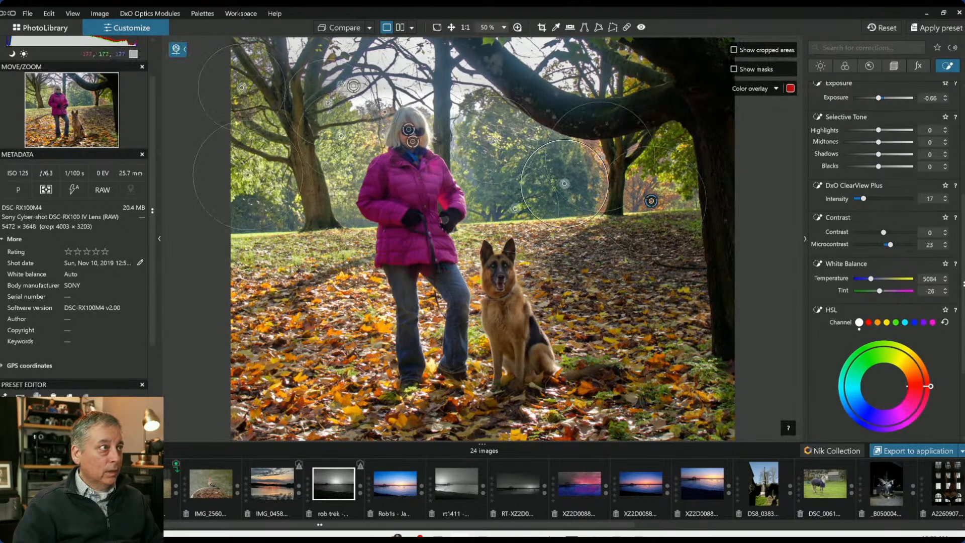
left_click_drag(328, 103, 331, 116)
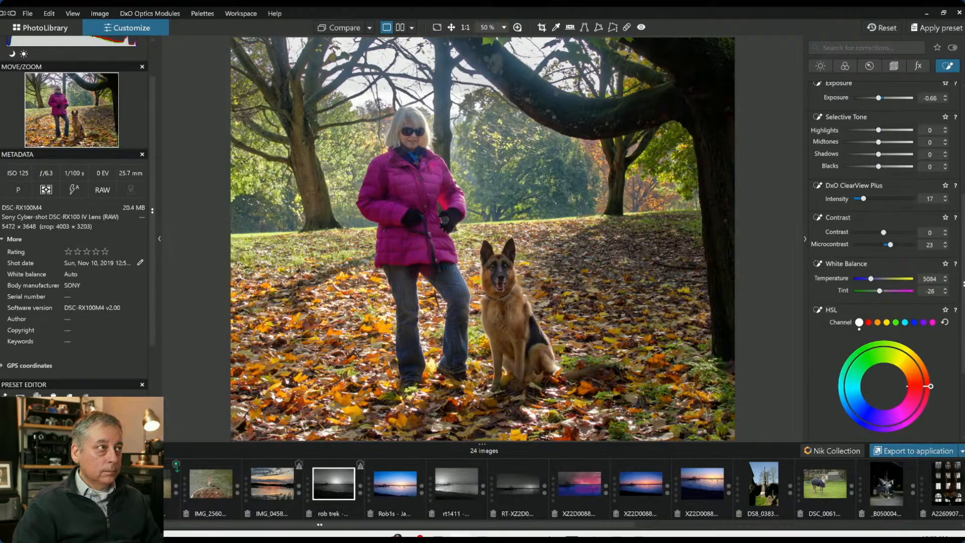
Add a control line to the background group, spanning from the left tree to the woman
scroll(875, 201, "up", 5)
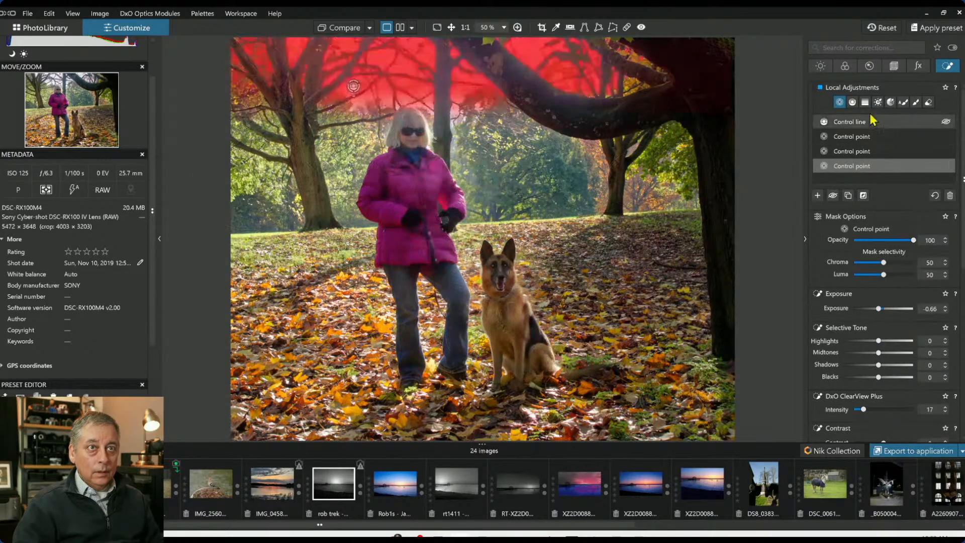
left_click(853, 103)
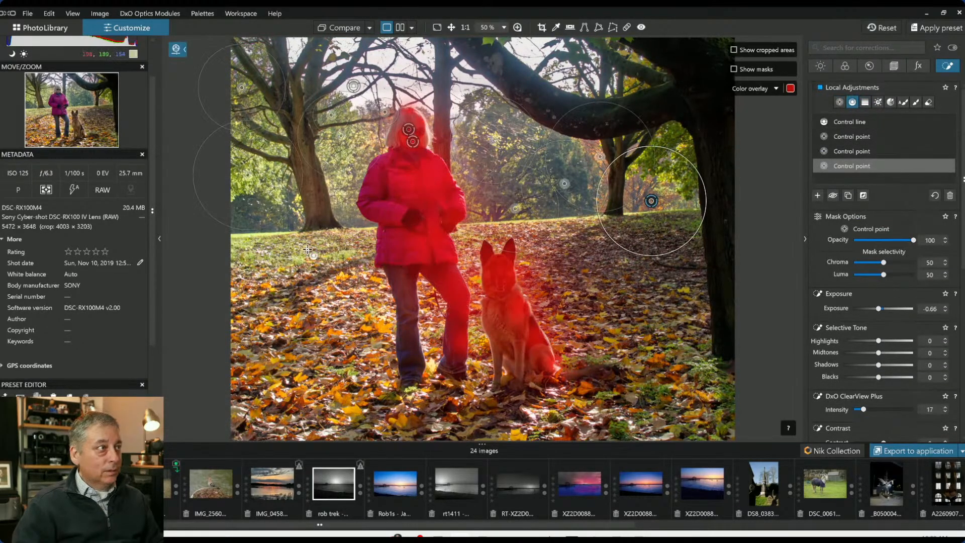
left_click_drag(311, 200, 367, 200)
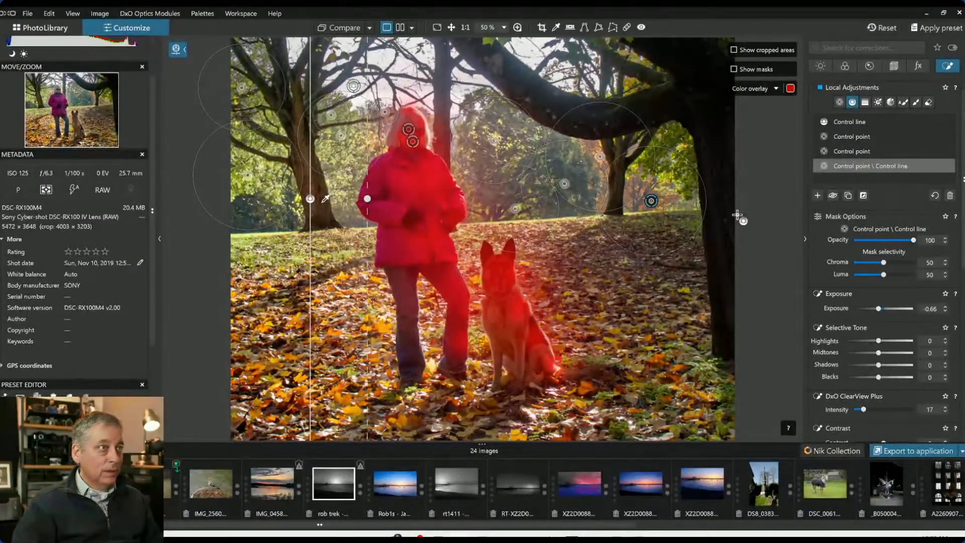
Draw a diagonal control line across the upper right canopy
scroll(899, 353, "down", 3)
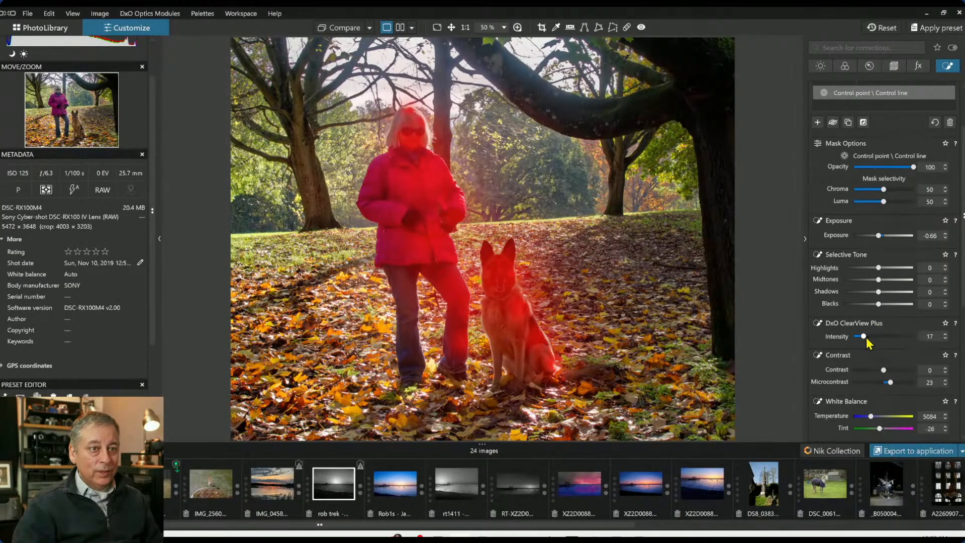
mouse_move(741, 214)
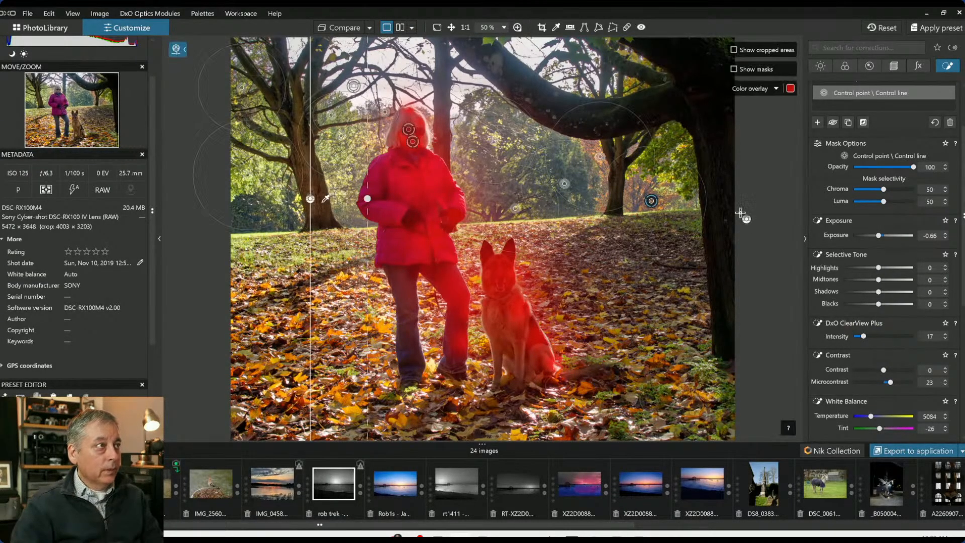
left_click_drag(552, 89, 533, 121)
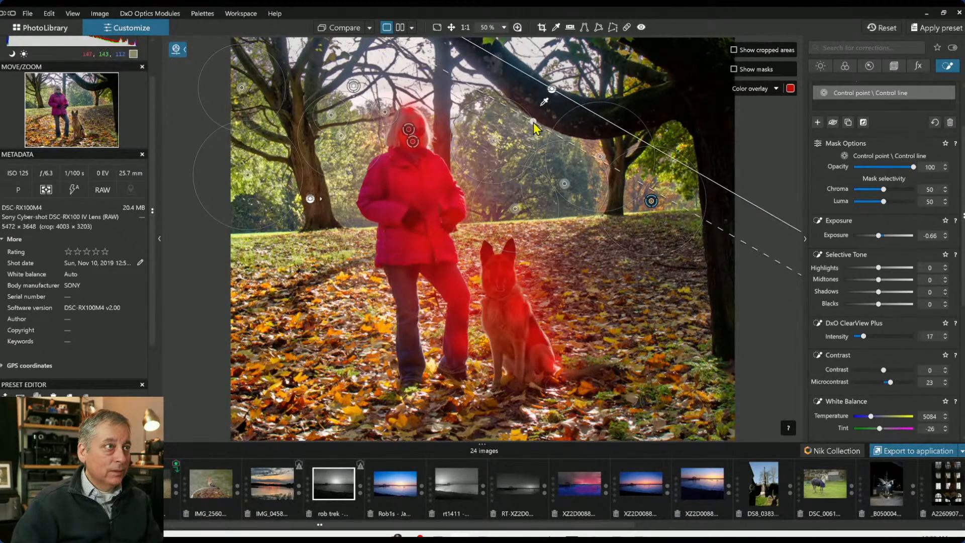
Raise the group's Highlights to 28, delete the diagonal control line and deselect the mask
left_click_drag(879, 268, 900, 271)
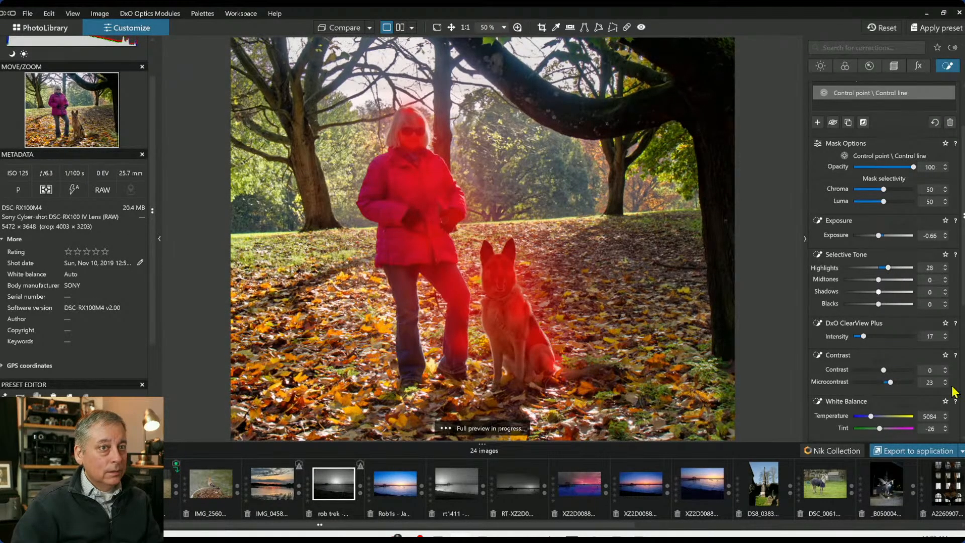
key("Delete")
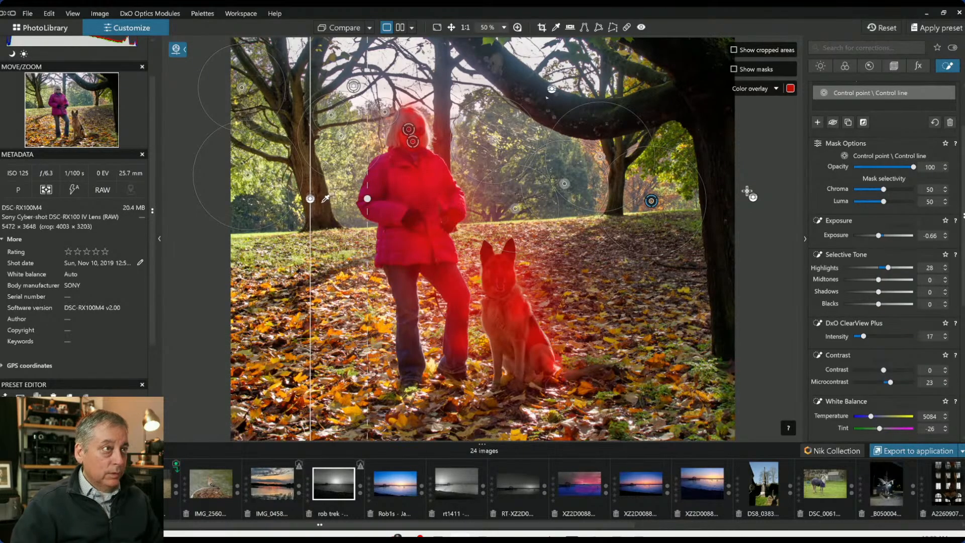
left_click(805, 253)
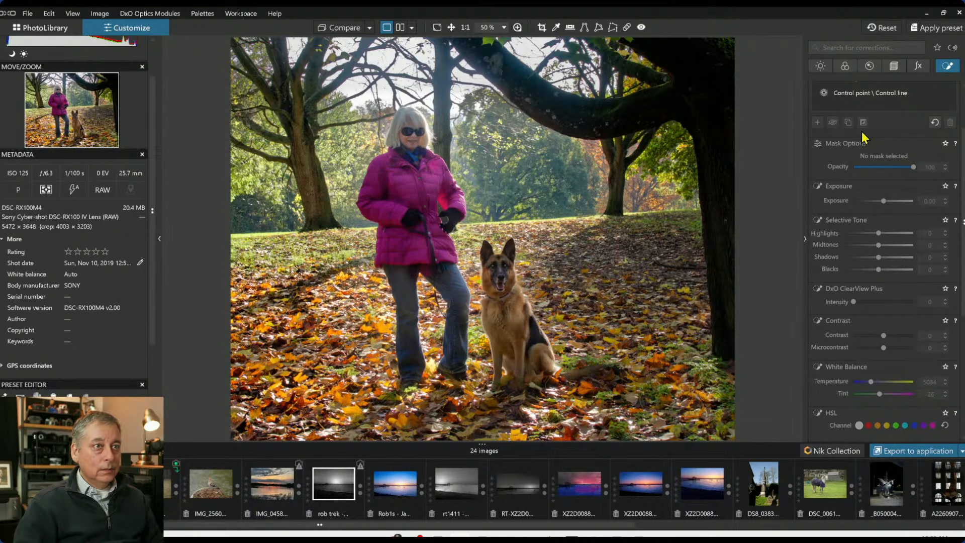
Open the crop tool, set the Horizon correction to 2.20 and apply the crop
scroll(877, 168, "up", 3)
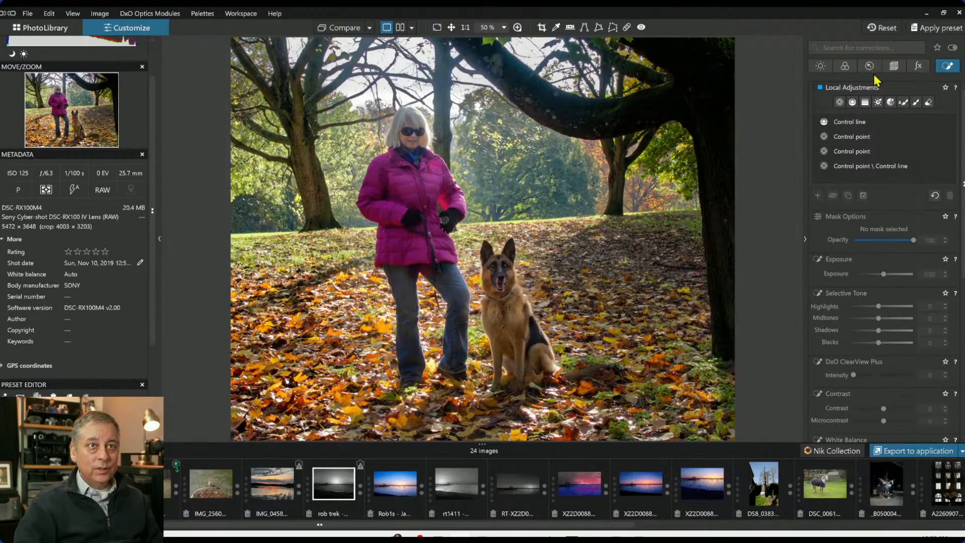
left_click(541, 27)
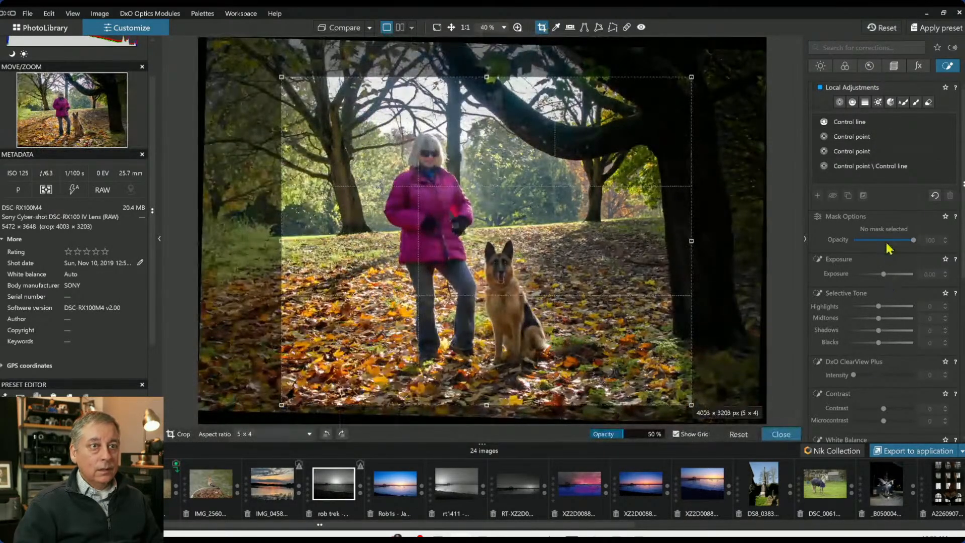
left_click(894, 66)
left_click_drag(894, 163, 890, 161)
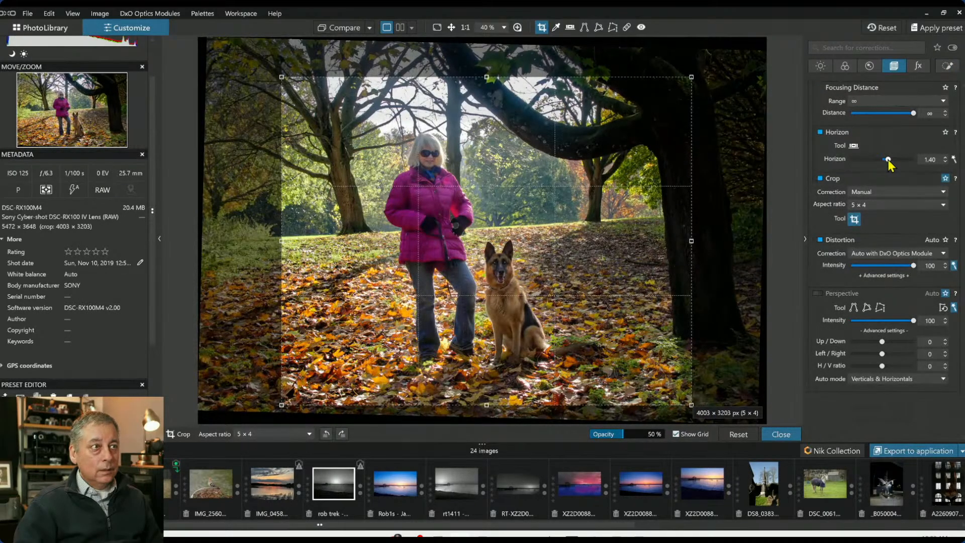
left_click_drag(888, 160, 889, 160)
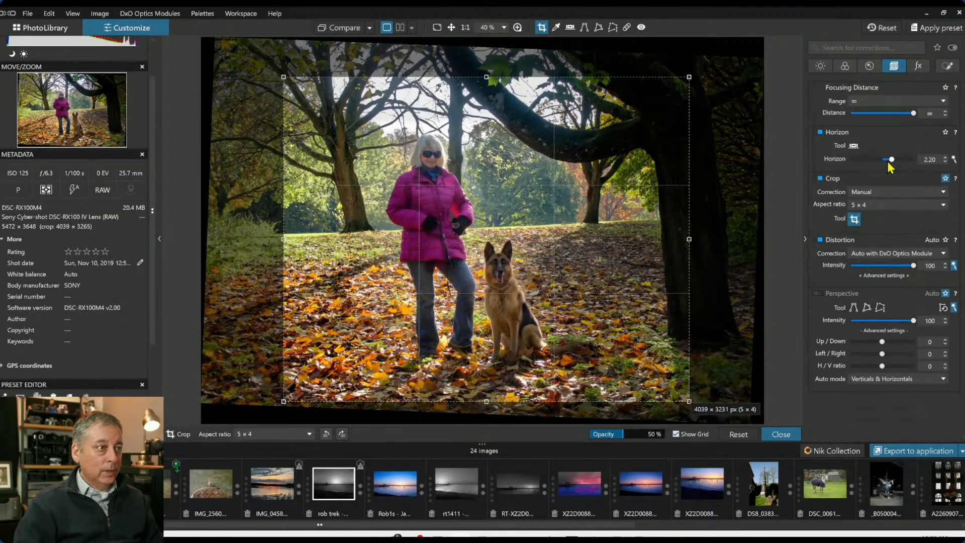
key("Return")
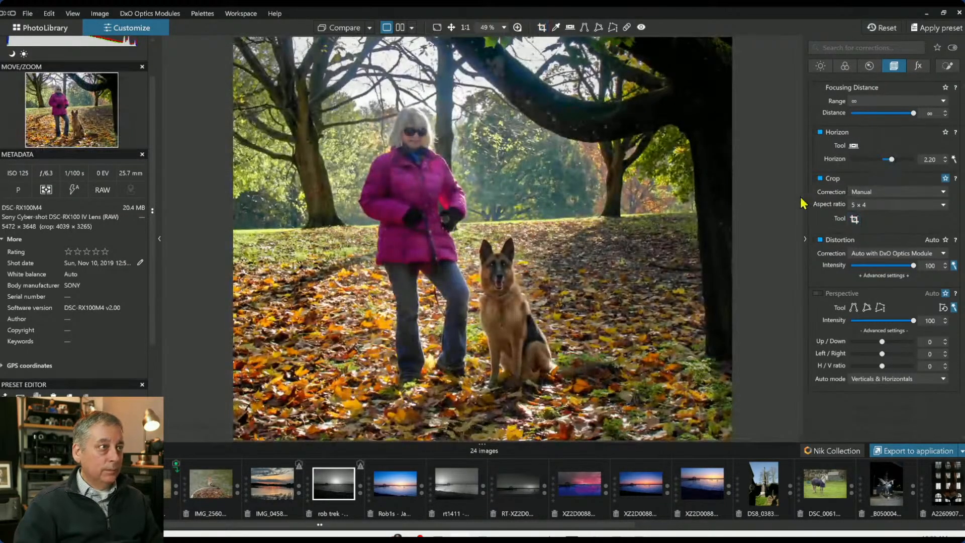
Compare the edit with the original, then enable global ClearView Plus with intensity 11
left_click(341, 30)
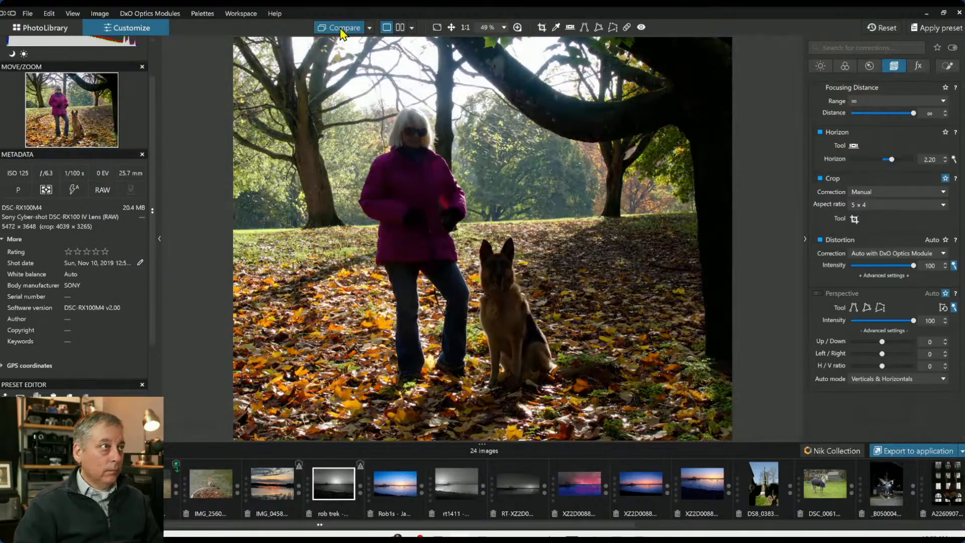
left_click(340, 33)
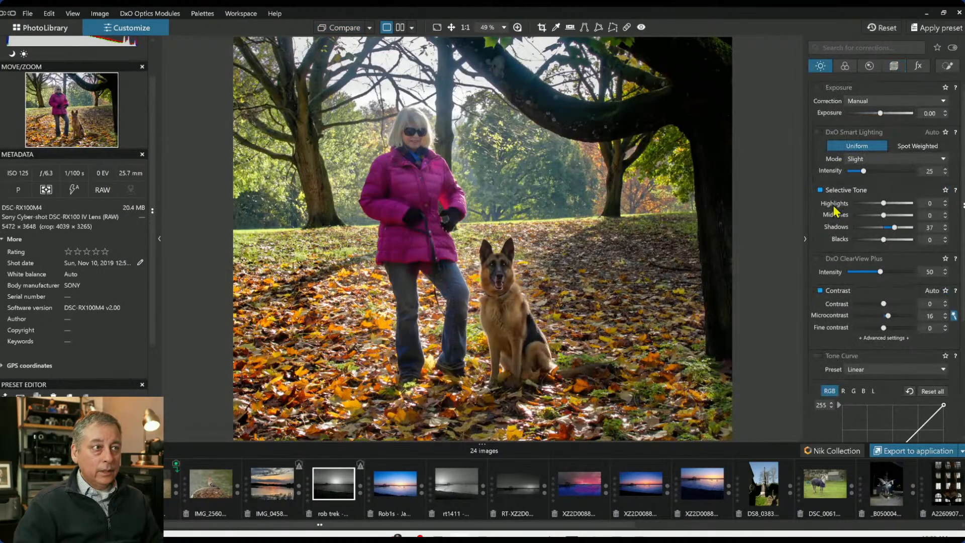
left_click(852, 272)
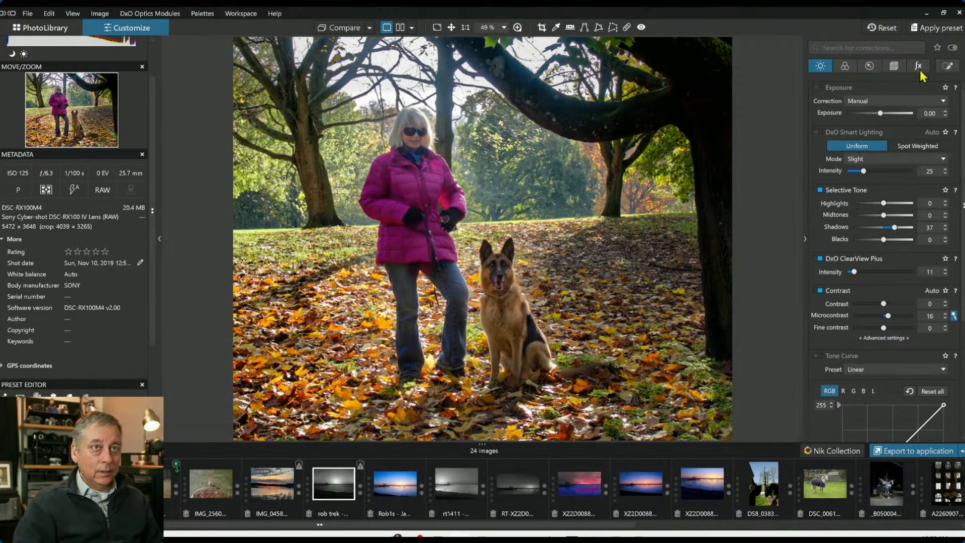
Select the woman's first control point group in Local Adjustments and raise its Exposure to 0.35
left_click(948, 65)
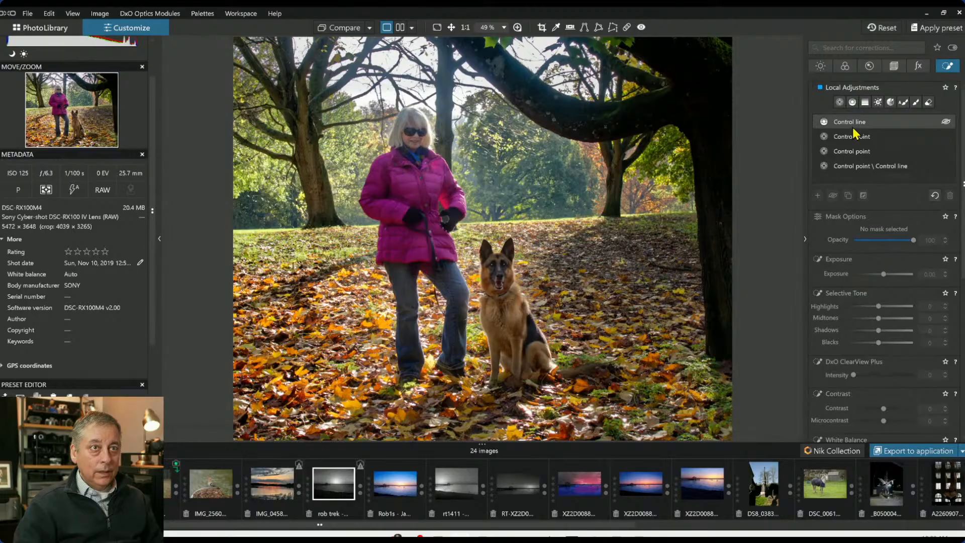
left_click(855, 134)
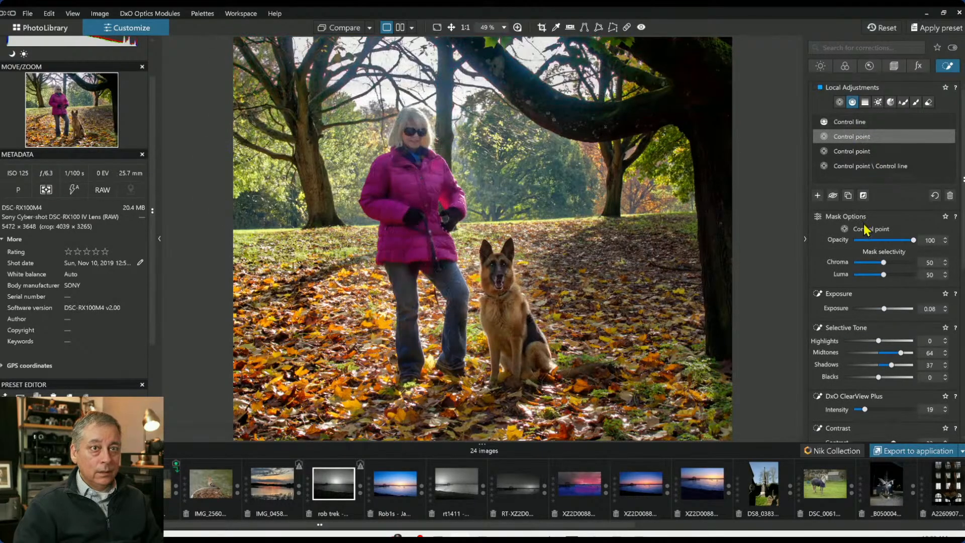
left_click_drag(887, 310, 888, 310)
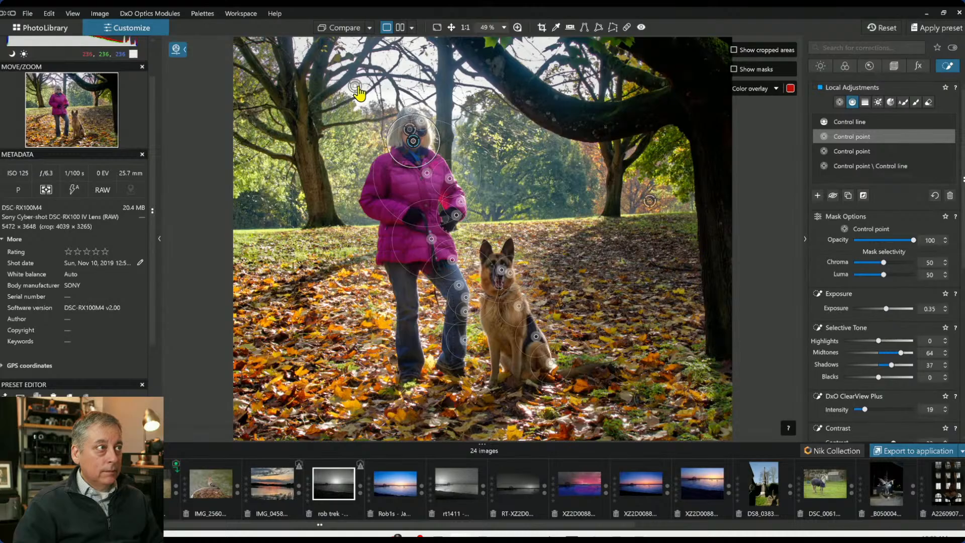
Delete the background group's control line and add a new control line group from the left tree to the woman
left_click(835, 169)
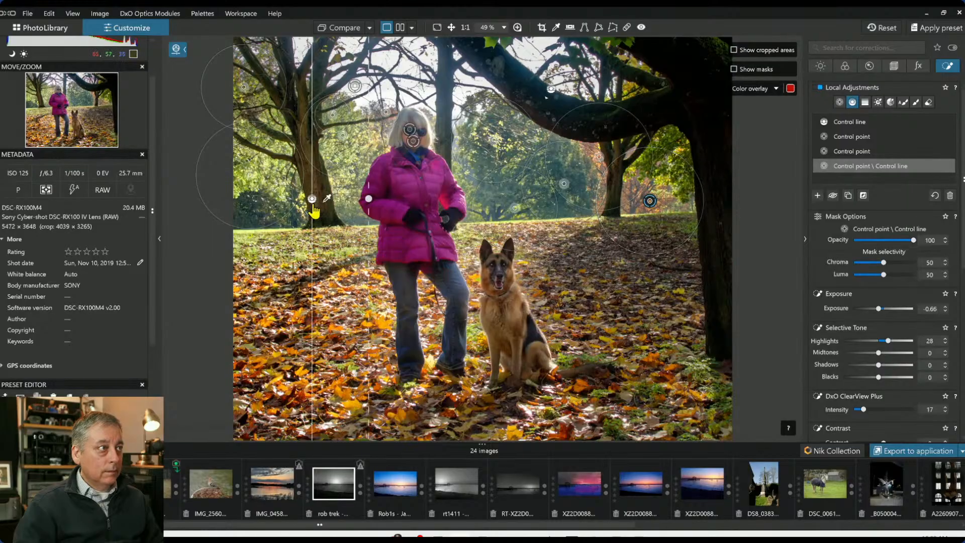
key("Delete")
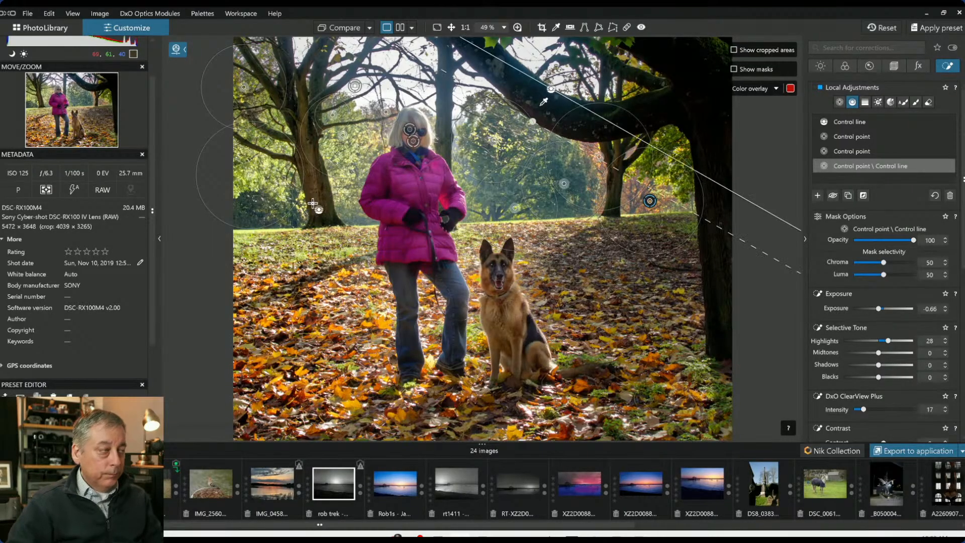
left_click(818, 196)
left_click_drag(320, 226, 407, 227)
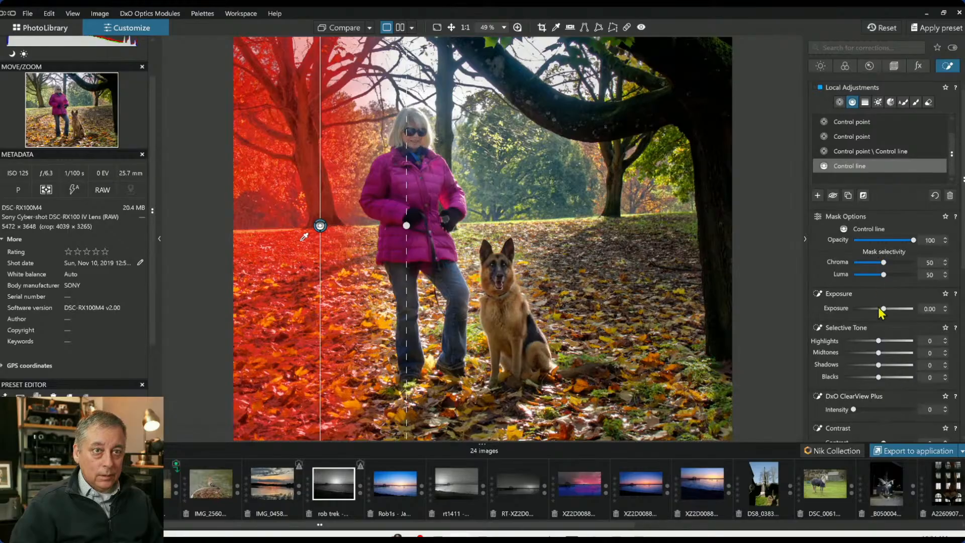
Set the new control line's Exposure to -0.96 and add a second line on the right trees
left_click_drag(885, 314, 878, 313)
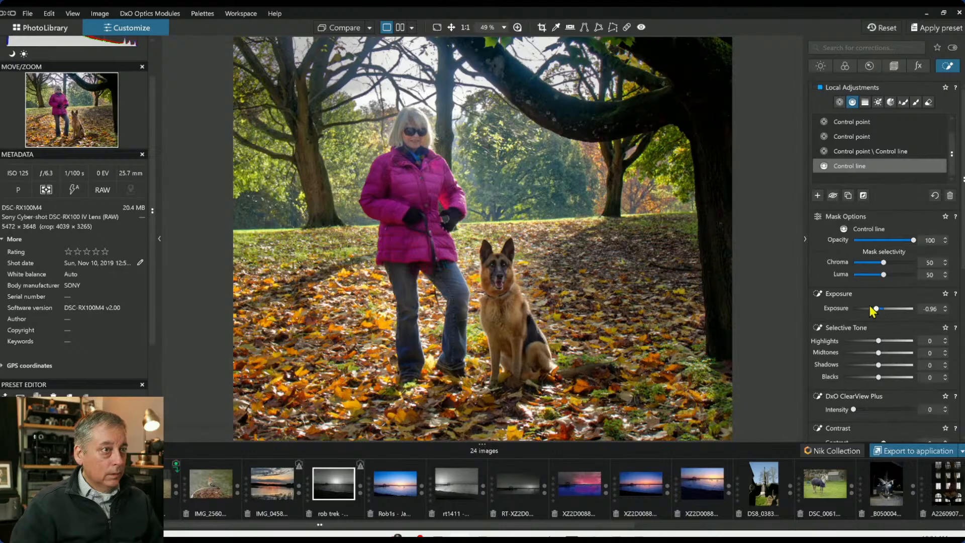
left_click_drag(676, 294, 576, 297)
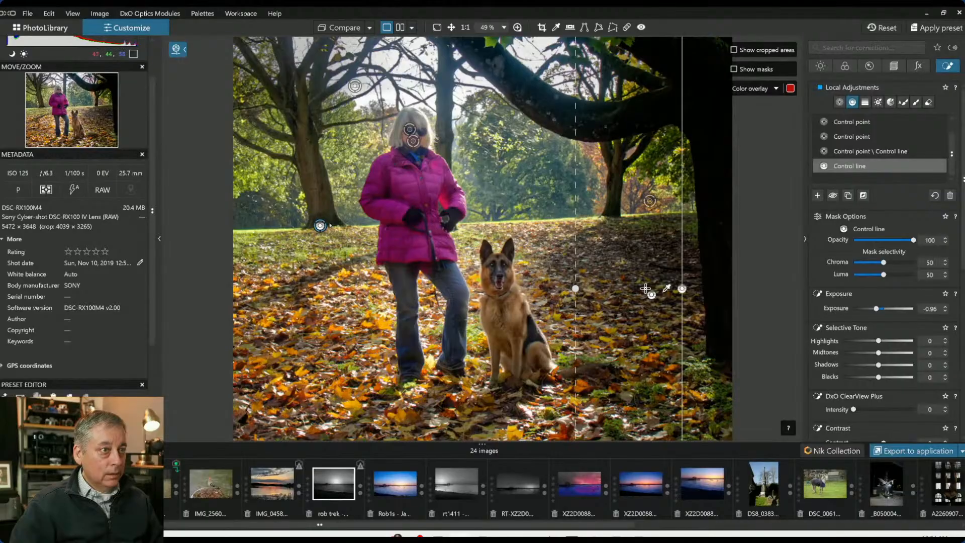
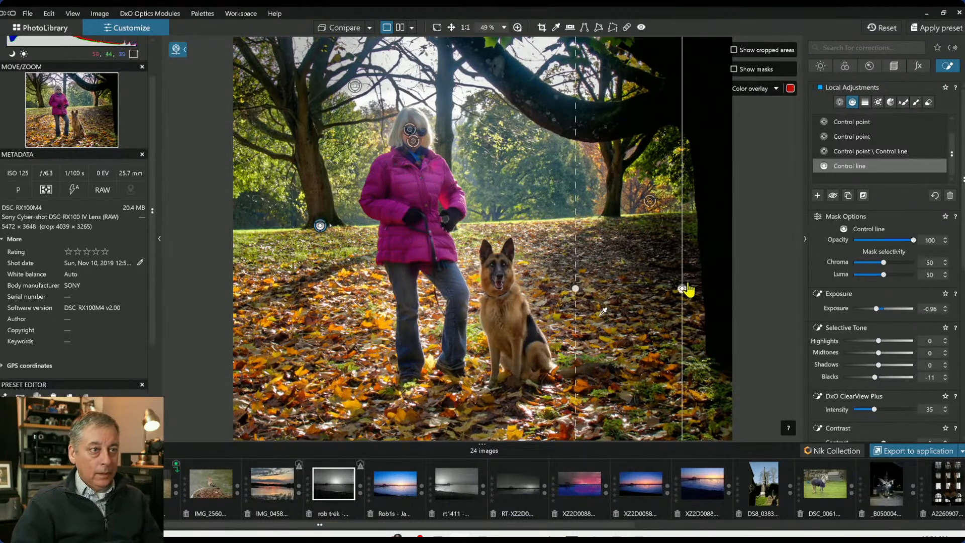
Delete the second control line on the right trees and set the control line group's Blacks to -5
key("Delete")
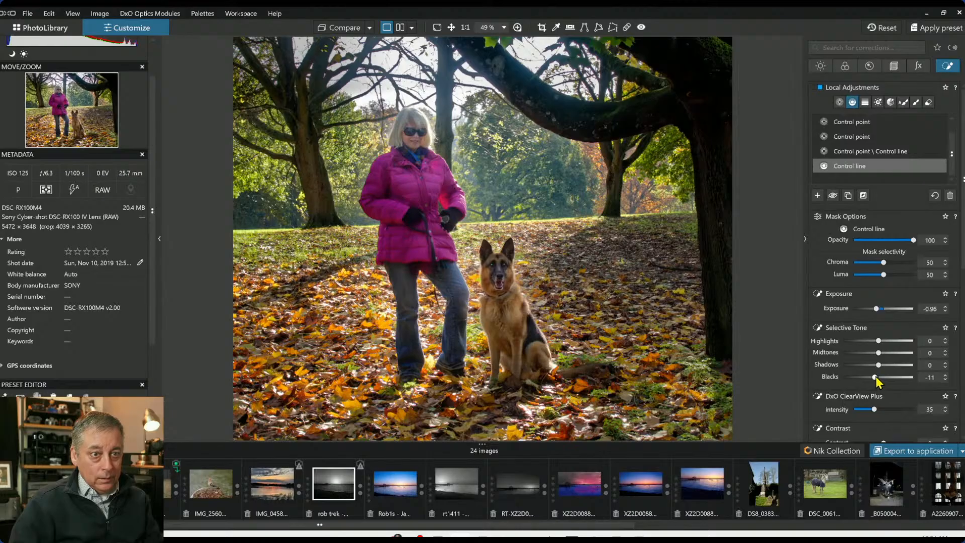
left_click_drag(871, 379, 878, 378)
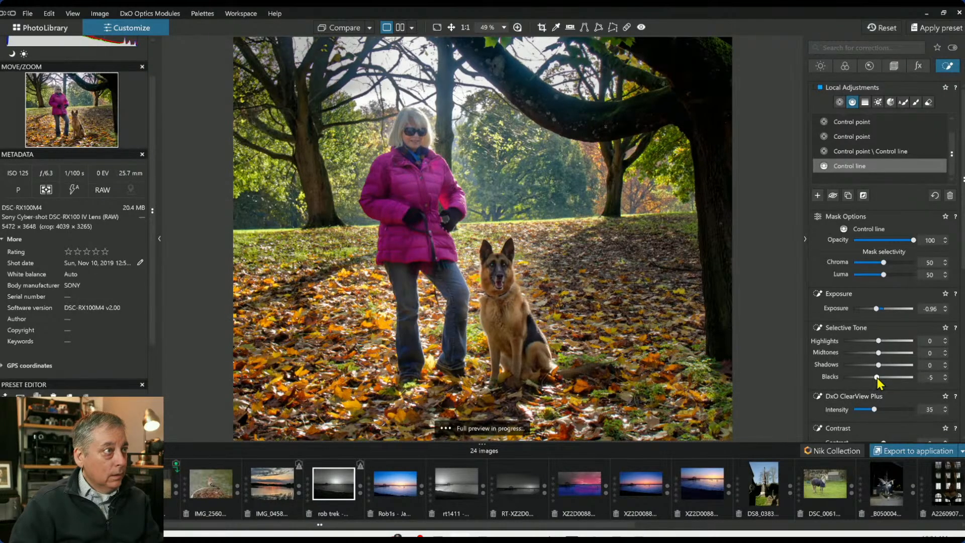
Select the woman's control point group and lower its HSL Saturation to -11
left_click(414, 142)
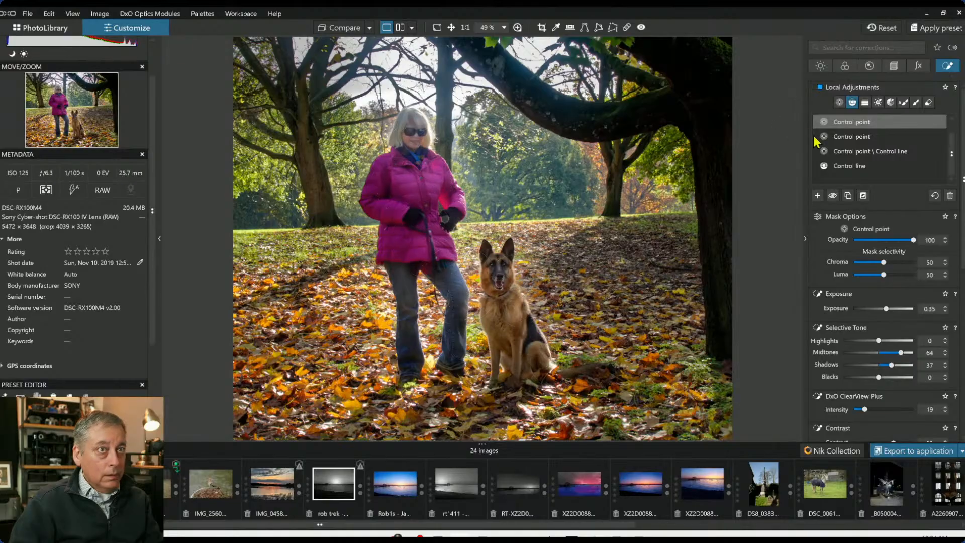
left_click(840, 104)
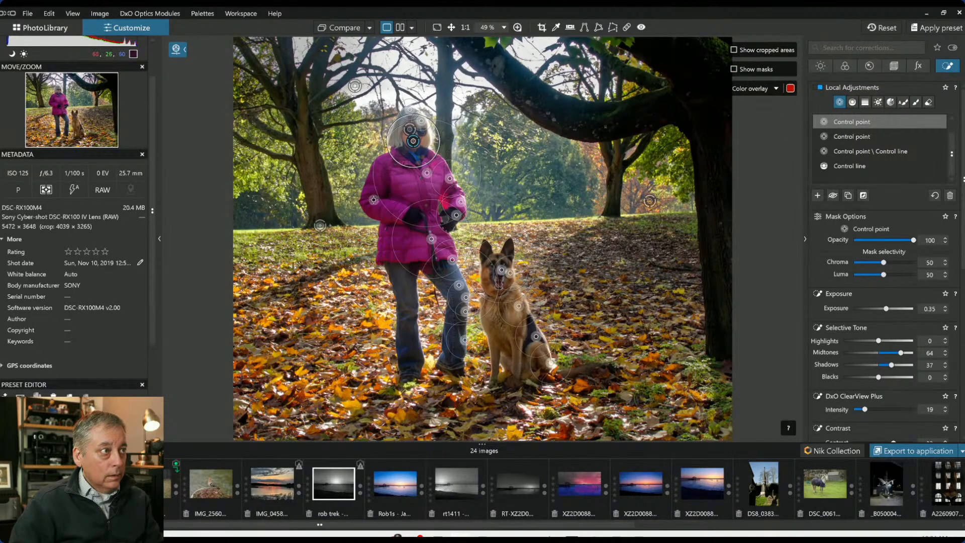
left_click(373, 199)
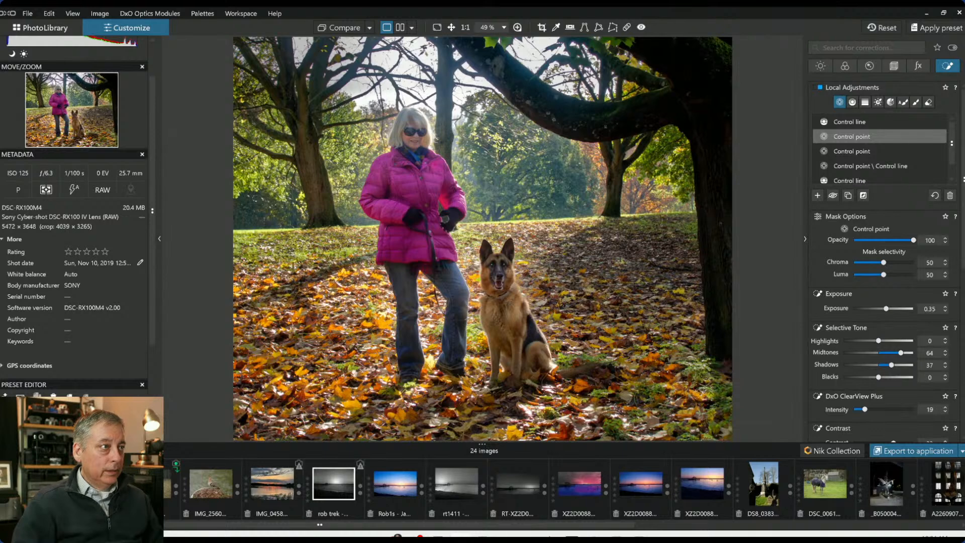
scroll(802, 273, "down", 2)
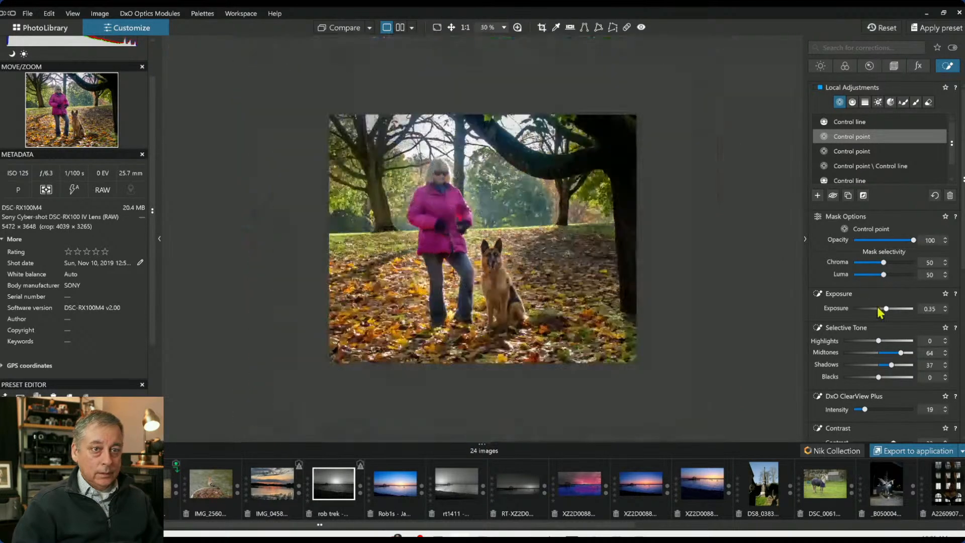
scroll(892, 335, "down", 6)
scroll(892, 378, "down", 4)
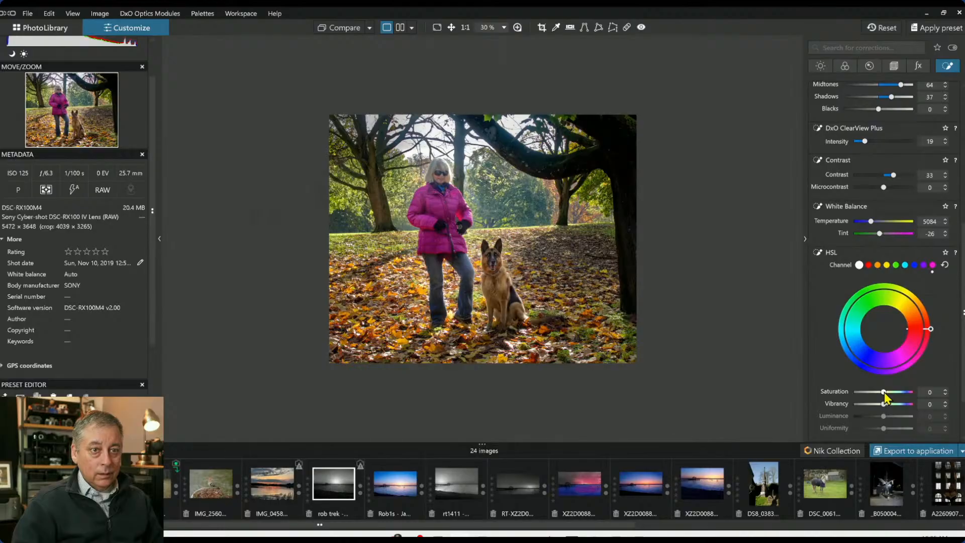
left_click_drag(884, 393, 881, 393)
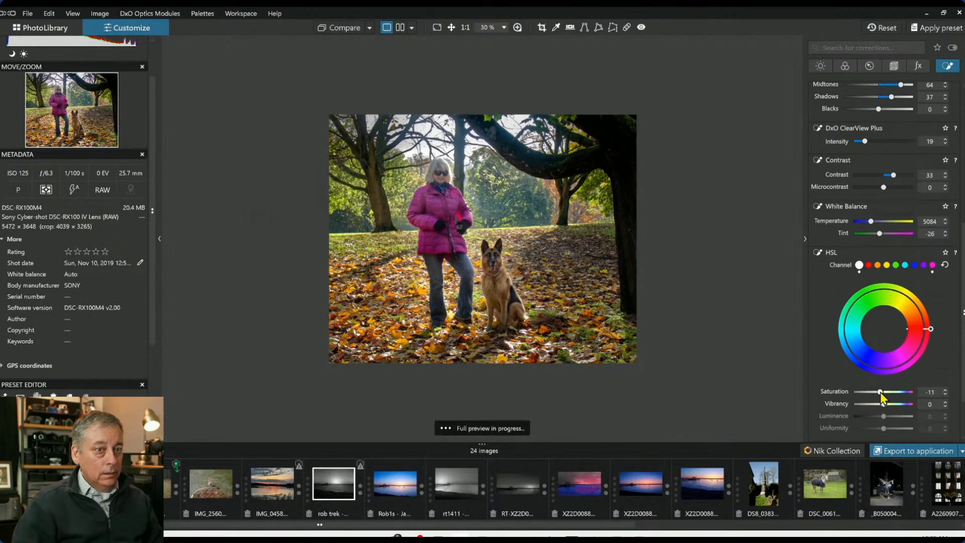
Reselect the woman's control point group and reduce its mask Chroma selectivity to 28
scroll(588, 258, "up", 5)
scroll(589, 258, "up", 1)
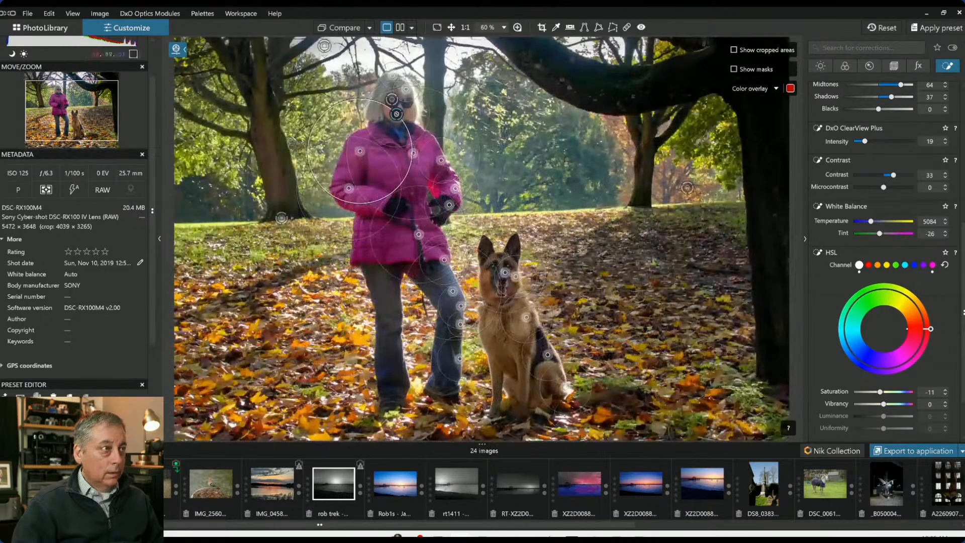
key("Escape")
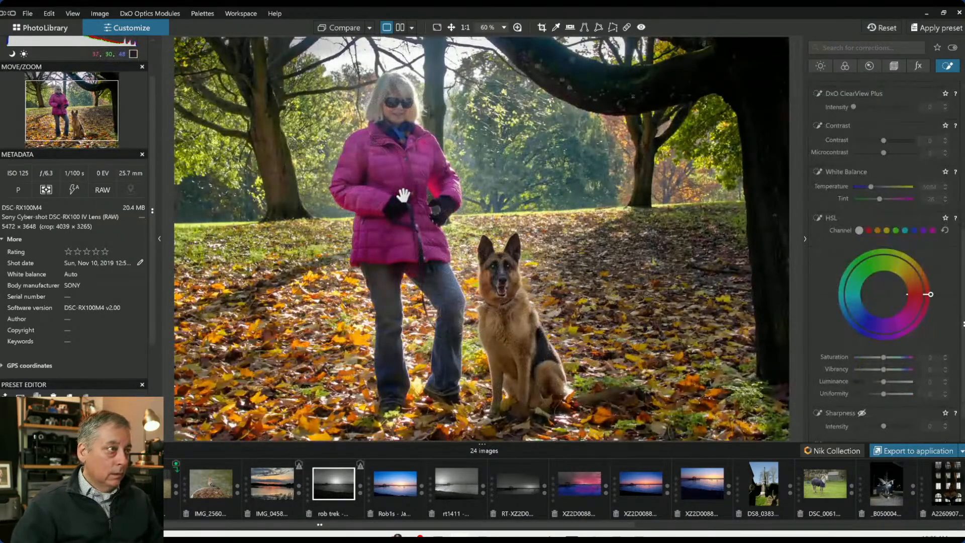
scroll(870, 151, "up", 5)
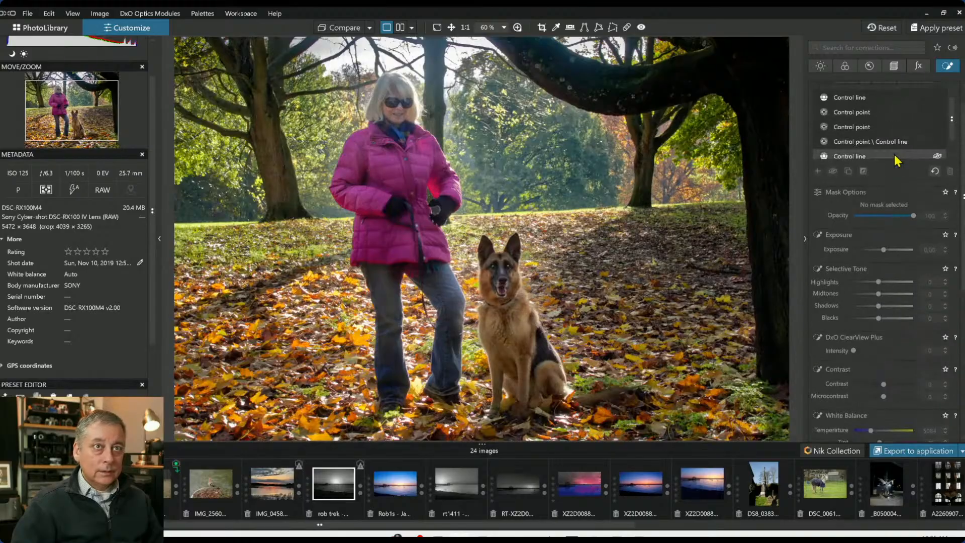
left_click(865, 127)
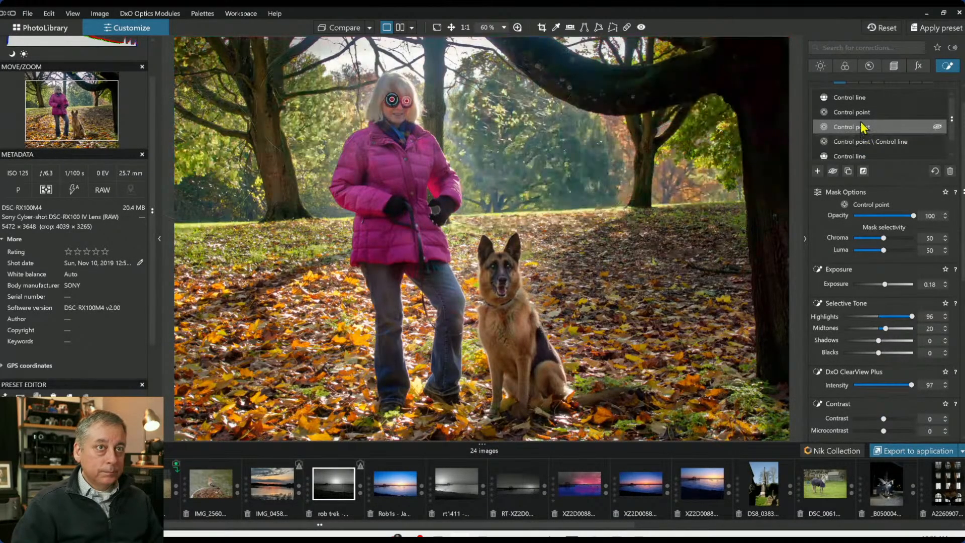
mouse_move(860, 145)
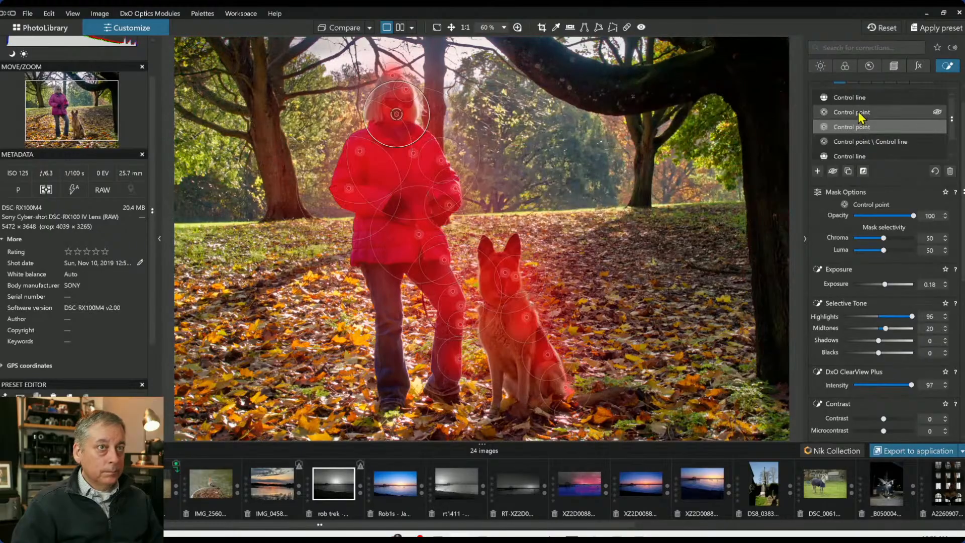
left_click(859, 113)
scroll(885, 277, "down", 3)
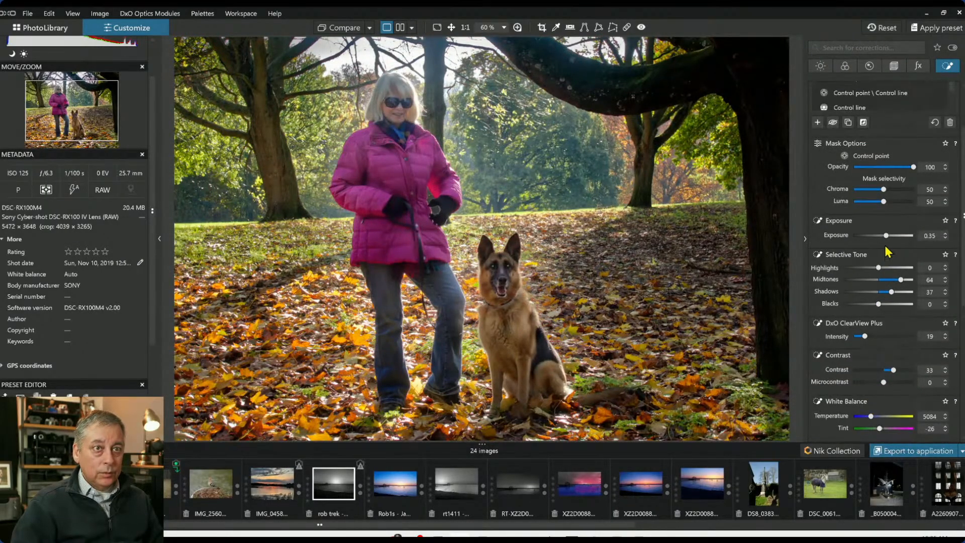
scroll(885, 248, "up", 1)
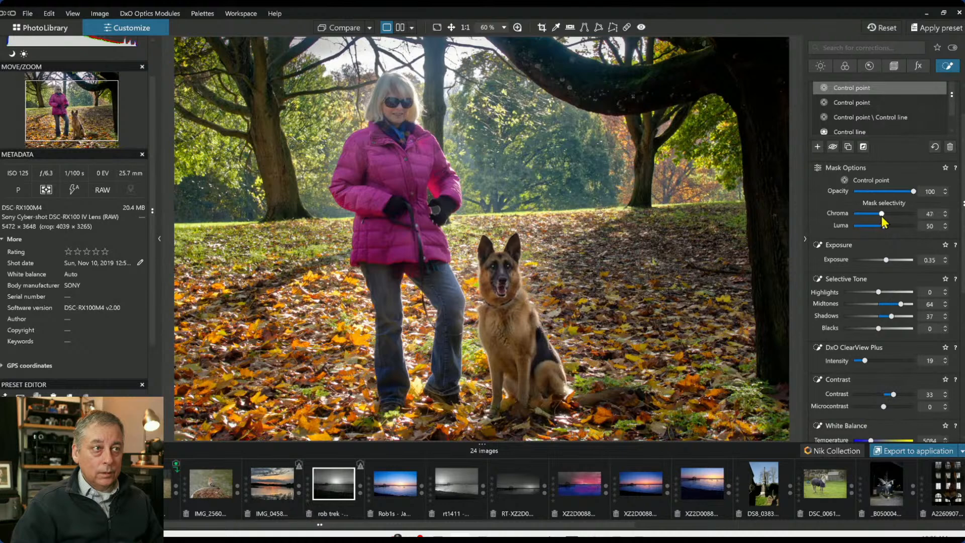
left_click_drag(883, 216, 877, 215)
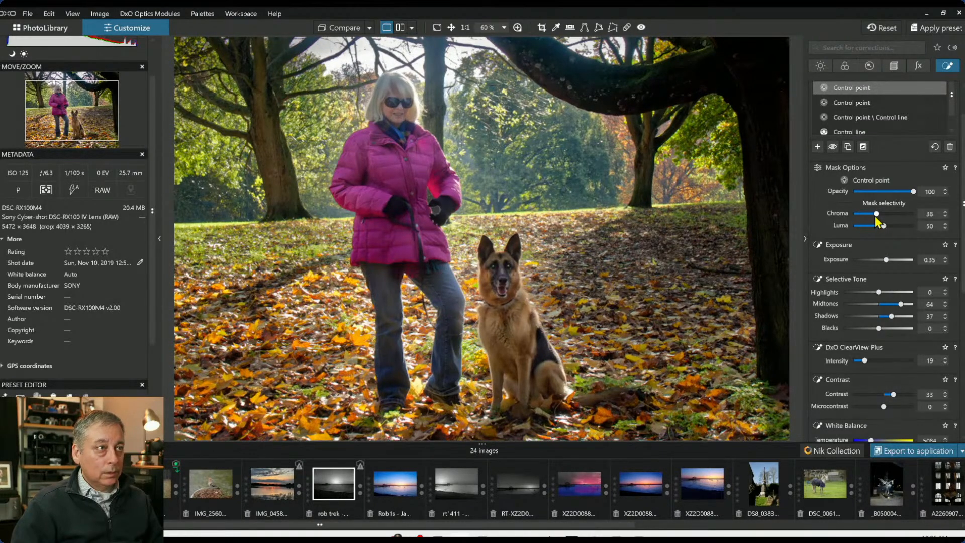
left_click_drag(871, 217, 872, 218)
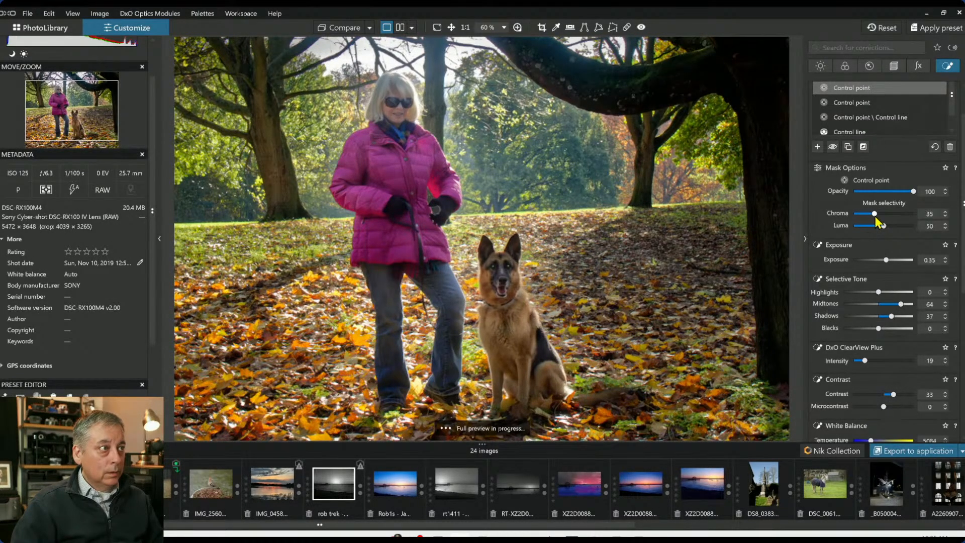
scroll(365, 232, "up", 2)
scroll(365, 233, "up", 3)
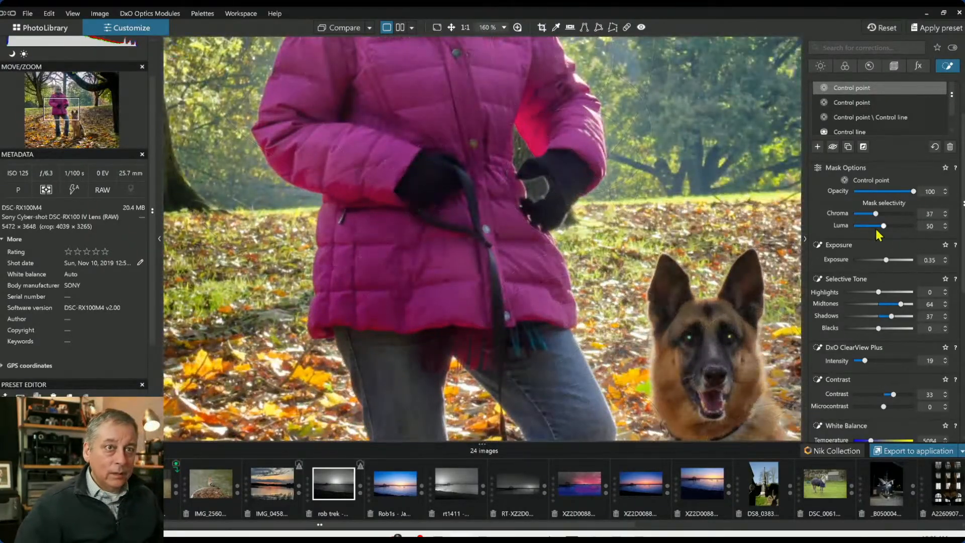
mouse_move(876, 215)
left_mouse_down()
mouse_move(839, 220)
mouse_move(866, 215)
left_mouse_up()
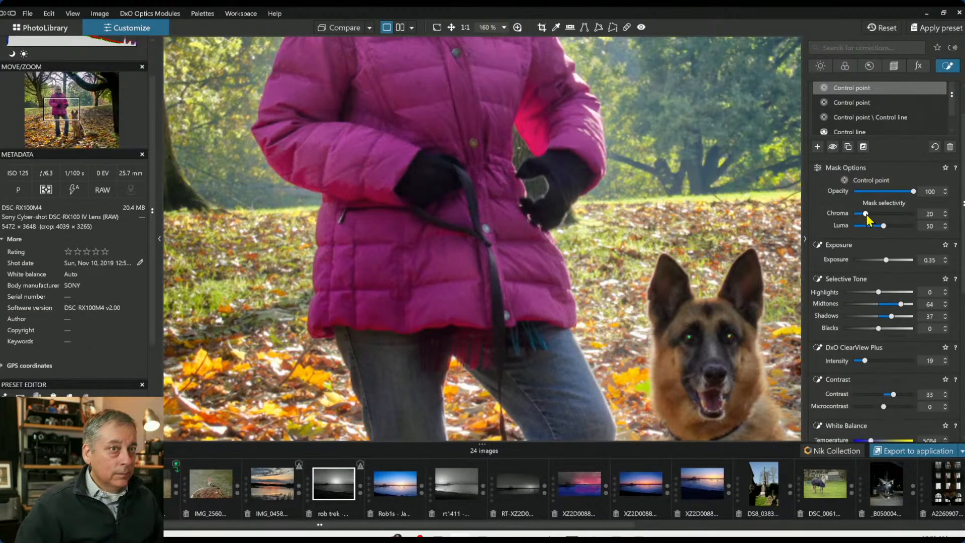
Create a new control point group with four points on the woman's pink jacket and set its Chroma selectivity to 59
left_click(818, 147)
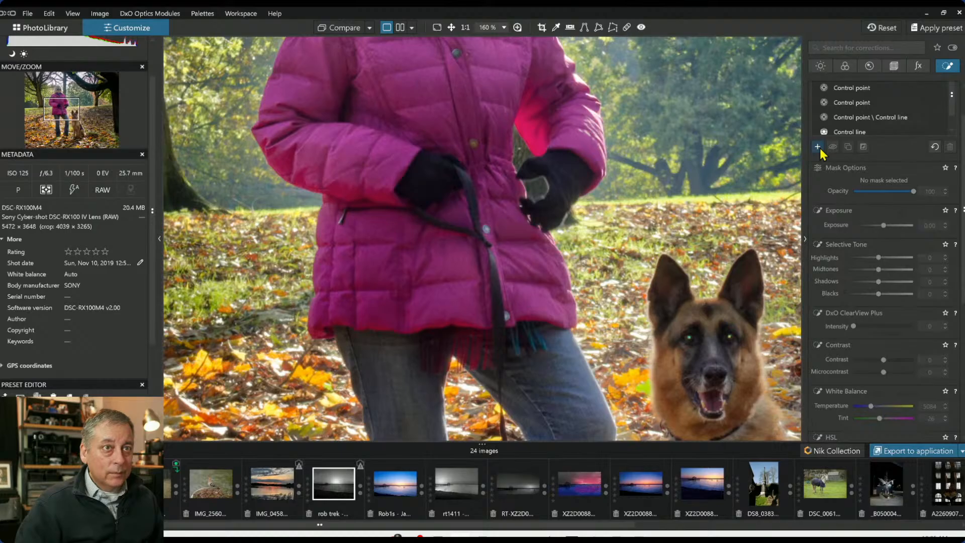
scroll(823, 156, "up", 2)
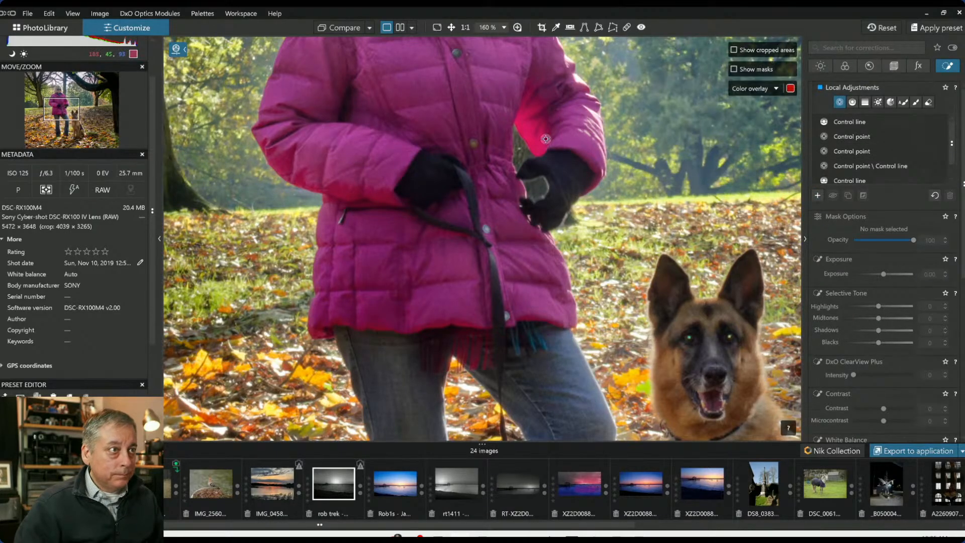
left_click(527, 132)
left_click_drag(639, 51, 582, 92)
left_click(347, 191)
left_click(377, 198)
left_click(299, 182)
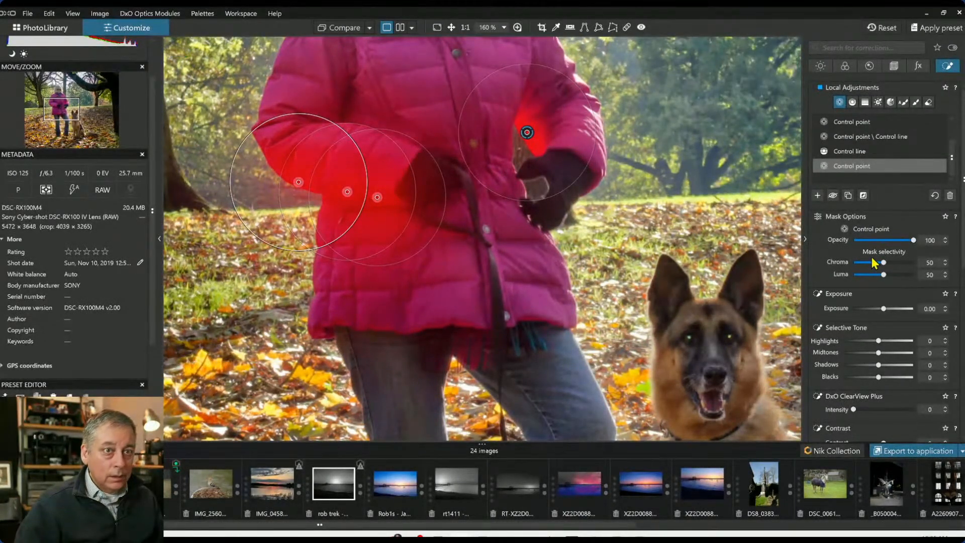
left_click_drag(883, 262, 889, 263)
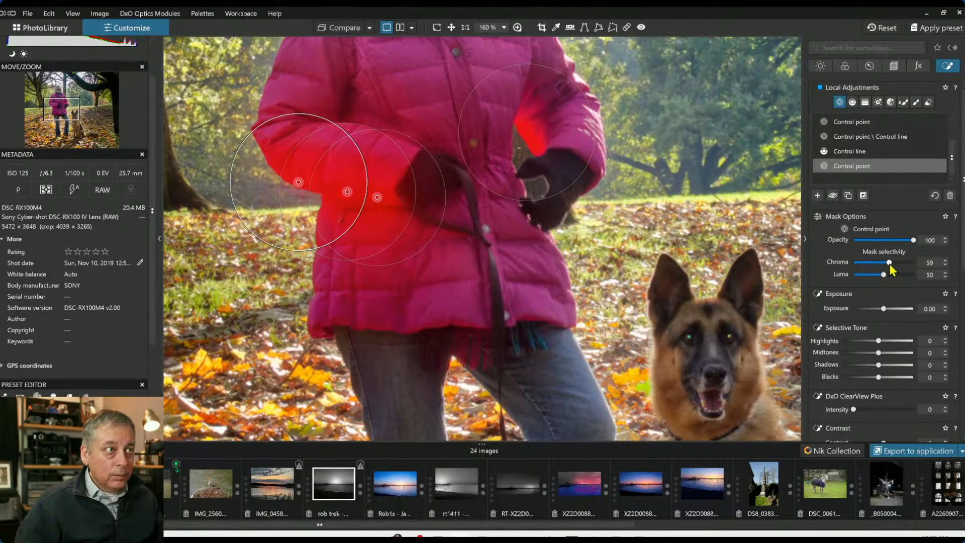
Lower the new jacket group's HSL Vibrancy to -99
scroll(878, 352, "down", 5)
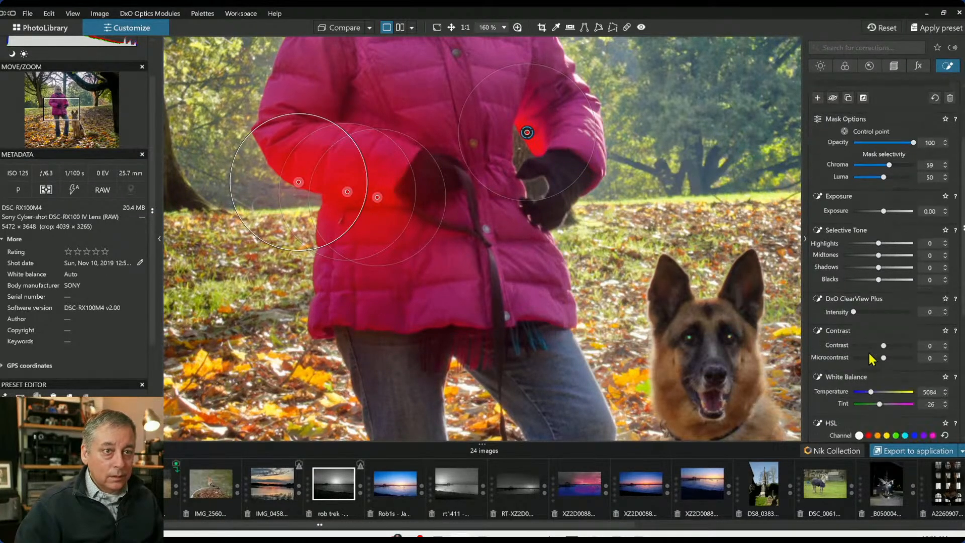
scroll(875, 382, "down", 1)
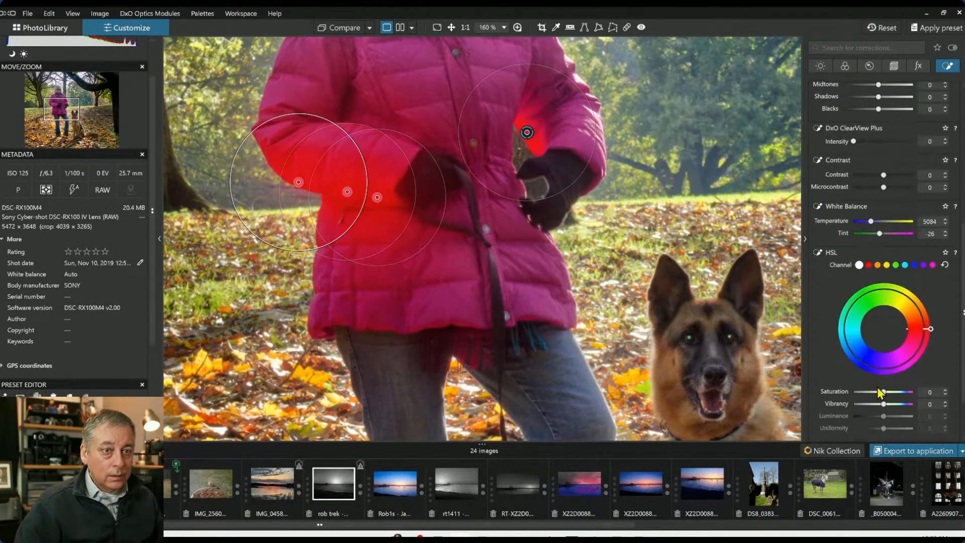
left_click_drag(884, 404, 855, 406)
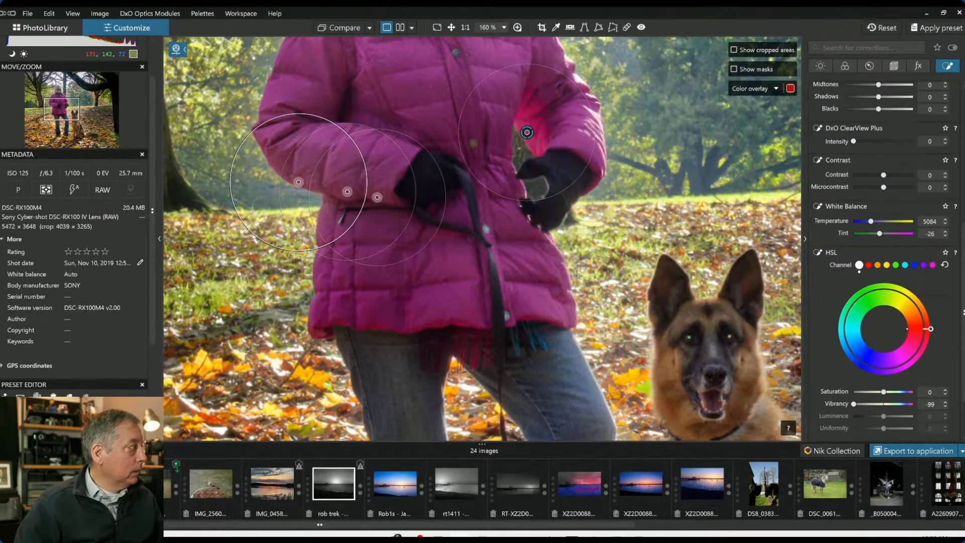
Review the settings of the woman's control point group and the new jacket group
scroll(578, 278, "down", 7)
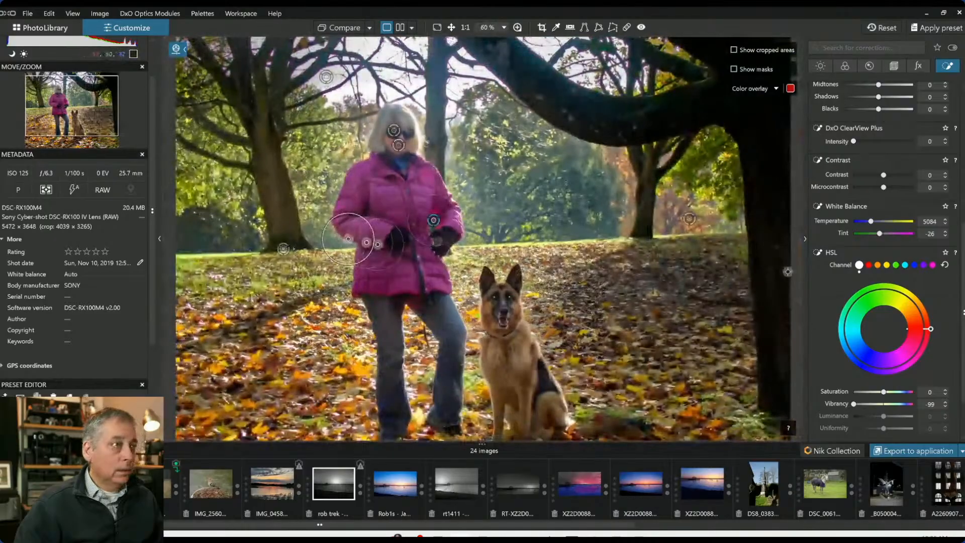
left_click(842, 273)
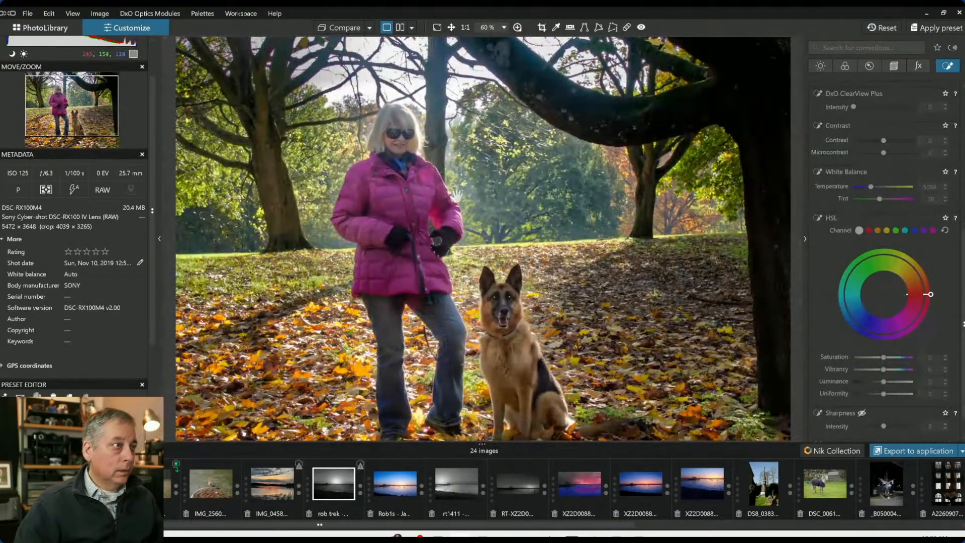
scroll(851, 180, "up", 5)
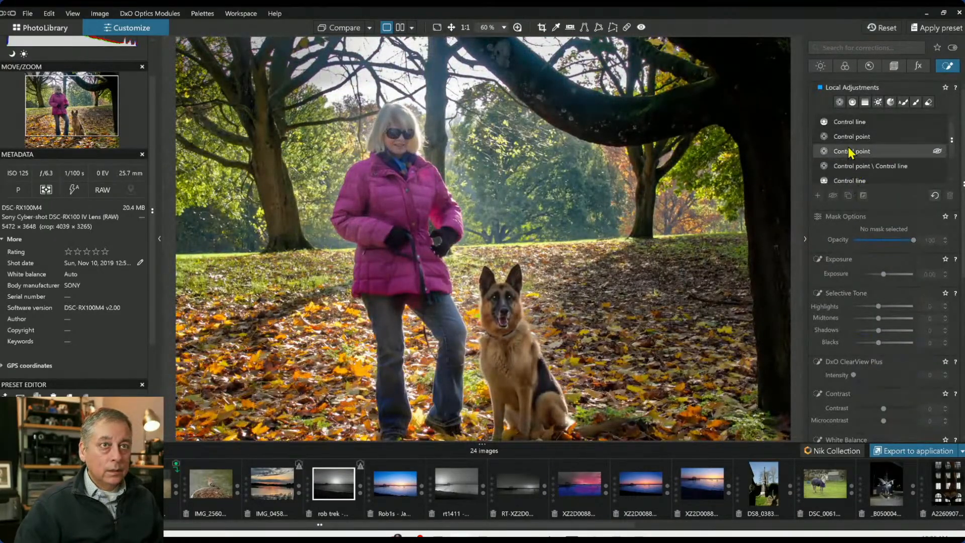
left_click(851, 138)
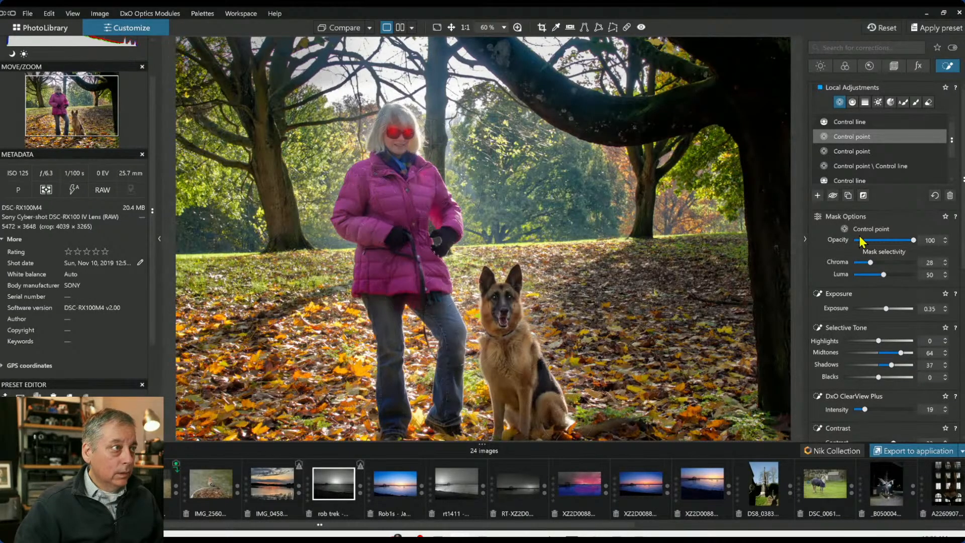
scroll(888, 352, "down", 3)
scroll(891, 404, "down", 3)
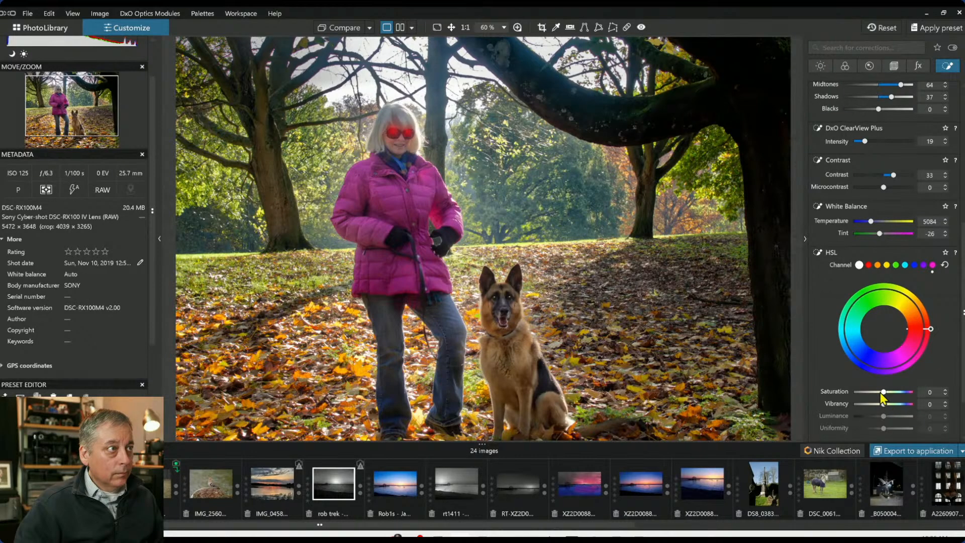
left_click_drag(883, 394, 884, 393)
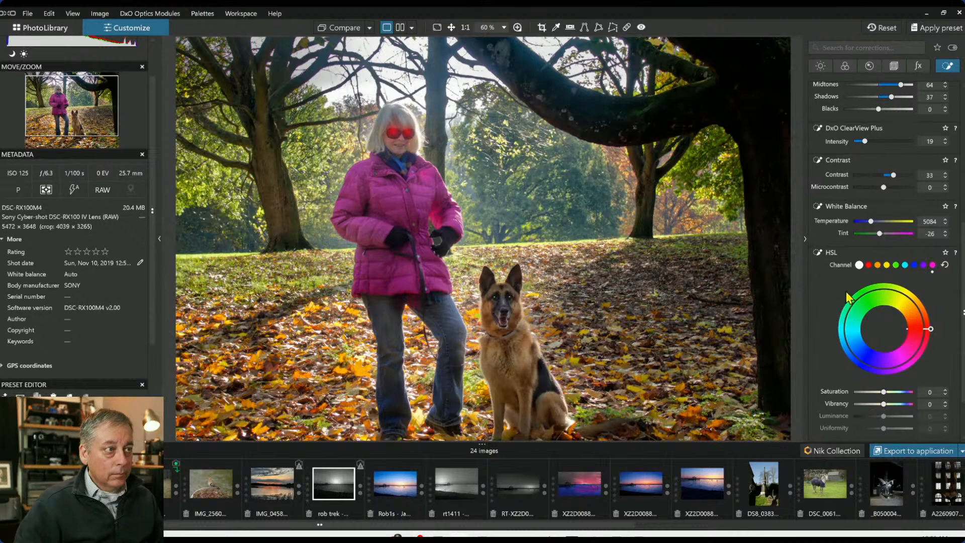
scroll(849, 298, "down", 1)
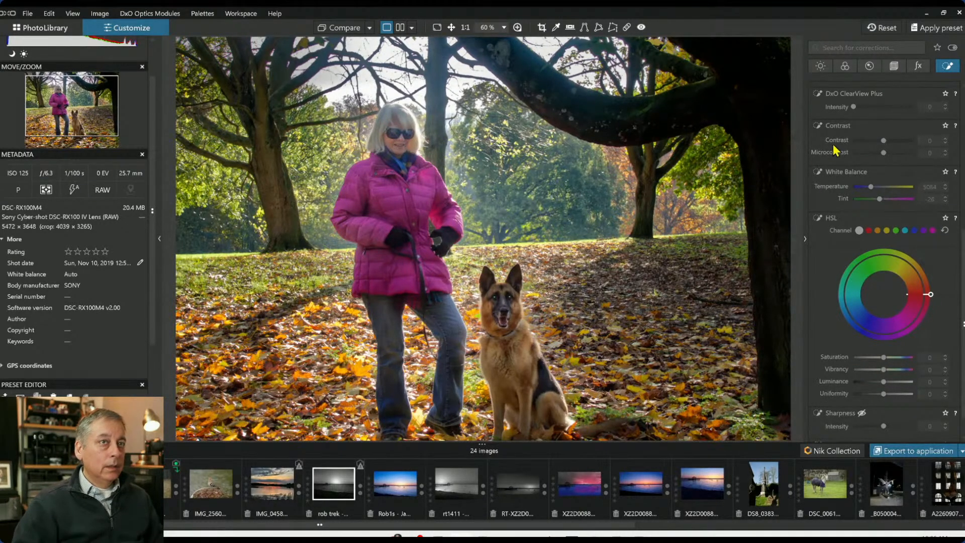
scroll(856, 204, "up", 4)
scroll(856, 204, "up", 3)
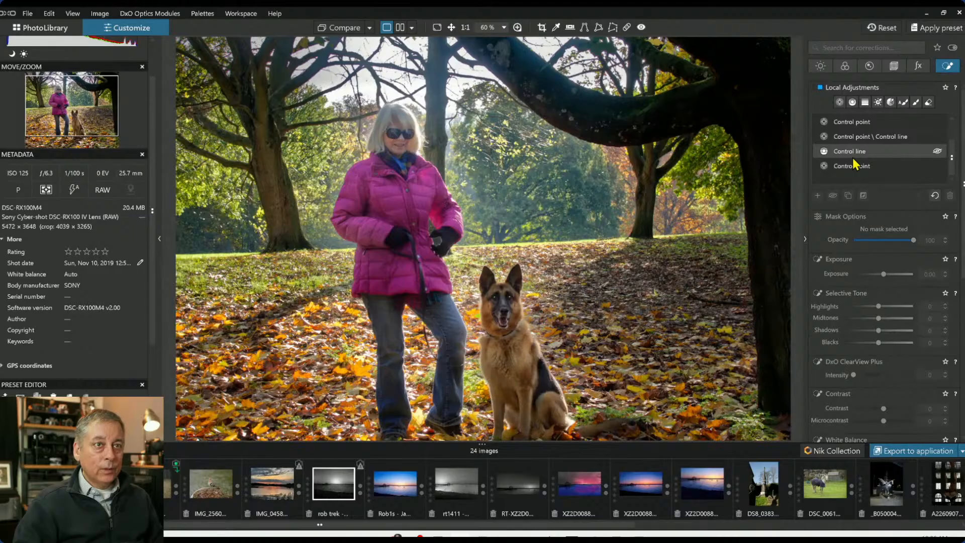
left_click(853, 169)
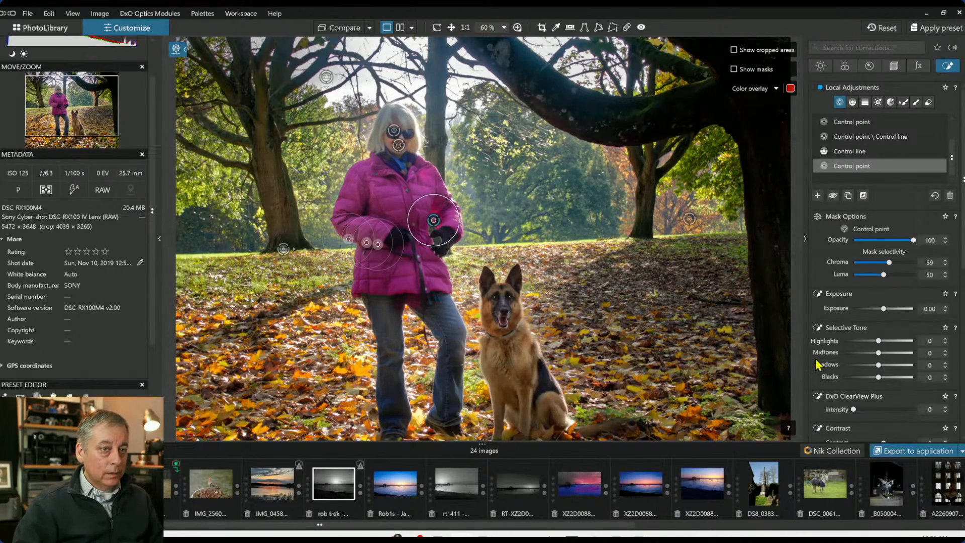
Lower the jacket control point group's HSL Saturation to -6
scroll(854, 352, "down", 3)
scroll(853, 378, "down", 3)
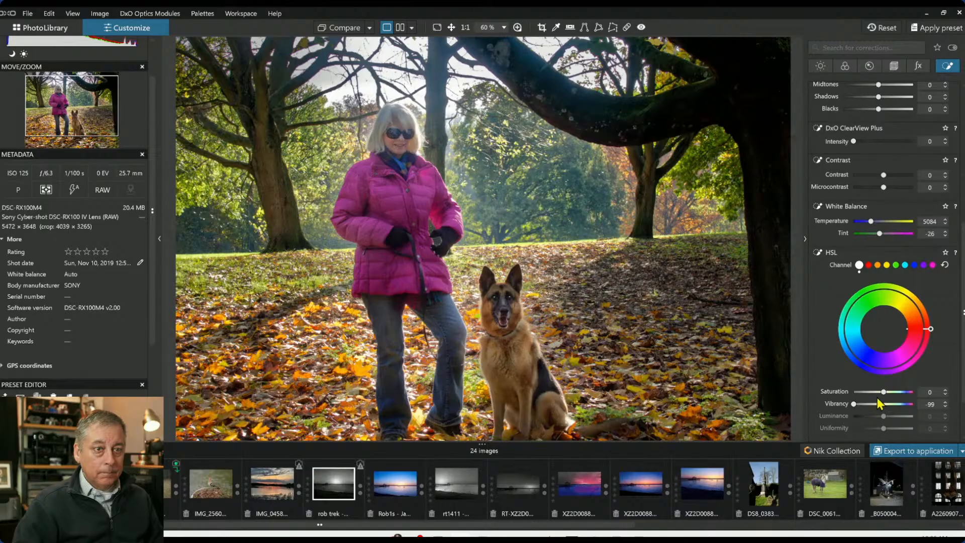
left_click_drag(883, 393, 883, 395)
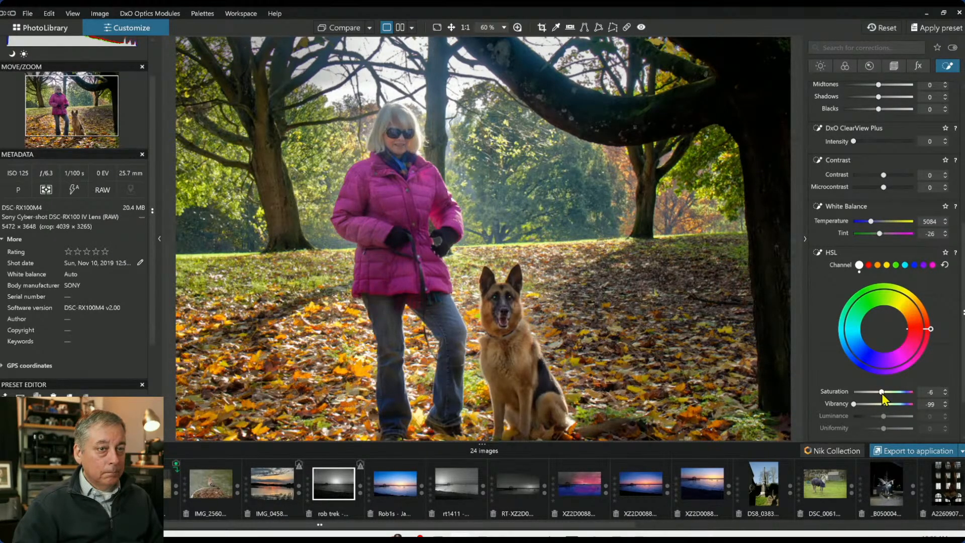
Reduce the jacket group's mask Chroma selectivity to 13 and deselect the group
scroll(889, 278, "up", 5)
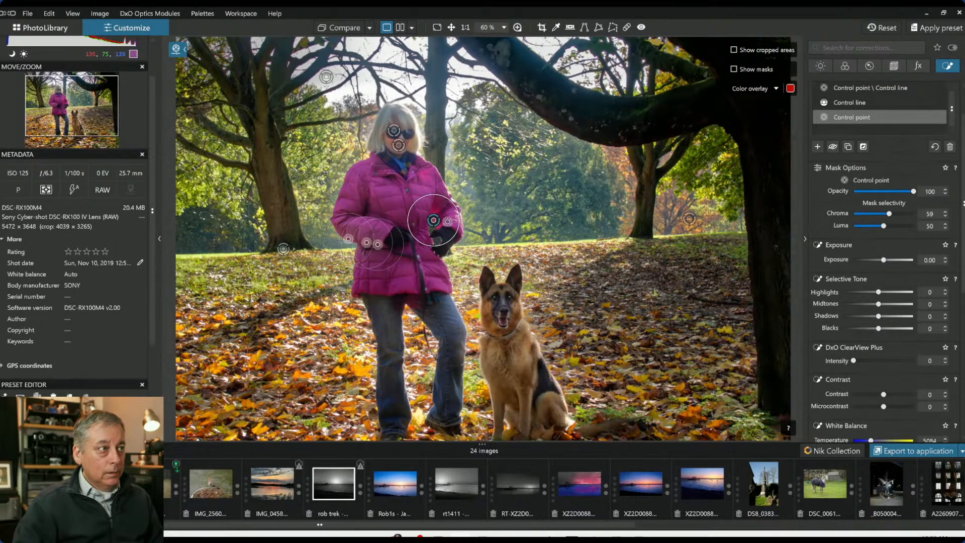
left_click_drag(867, 214, 862, 212)
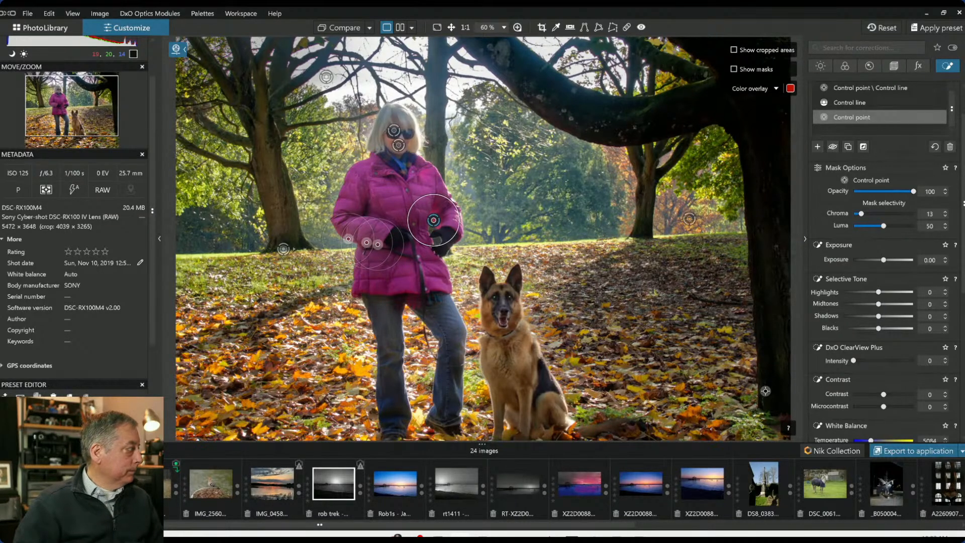
key("Escape")
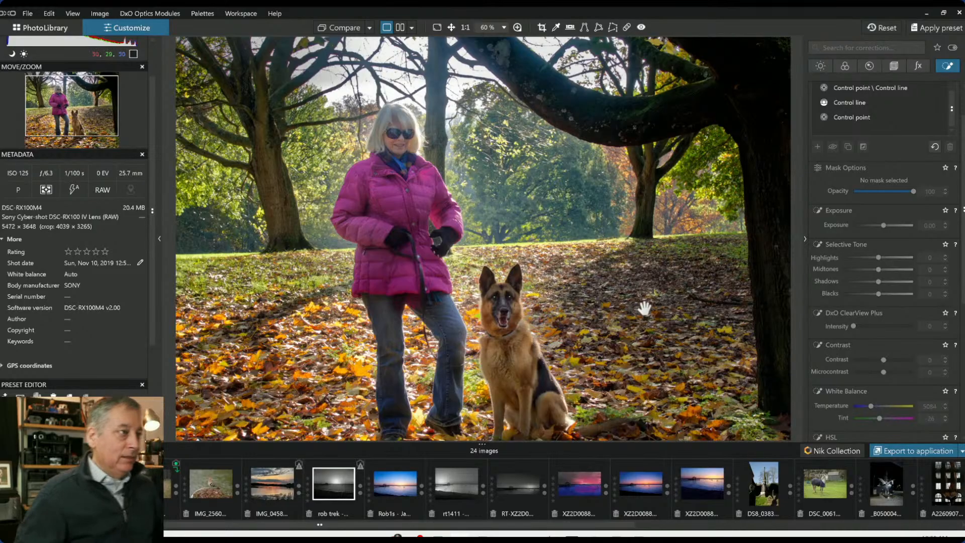
Zoom out and toggle the comparison with the original image to review the edits
scroll(598, 314, "down", 1)
scroll(597, 314, "down", 1)
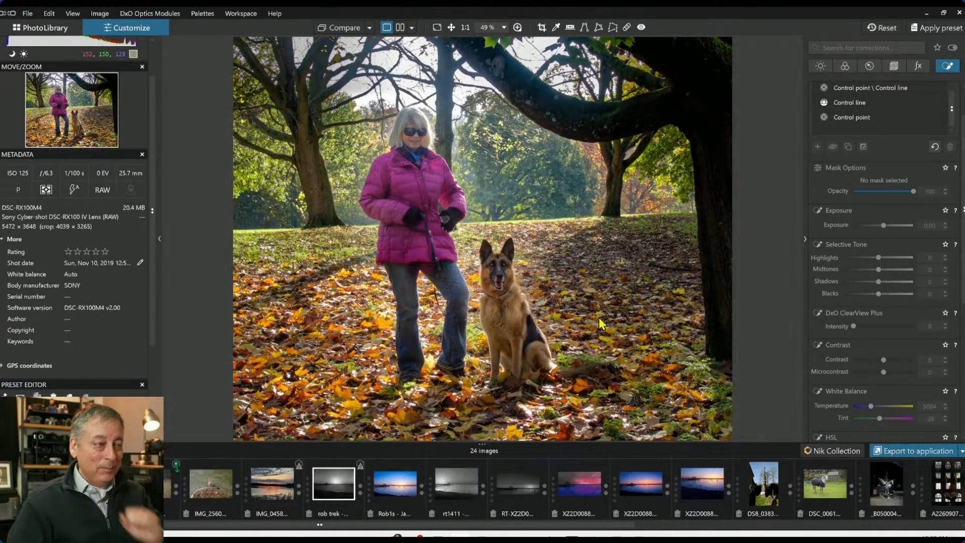
scroll(602, 323, "down", 1)
left_click(351, 29)
left_click(350, 29)
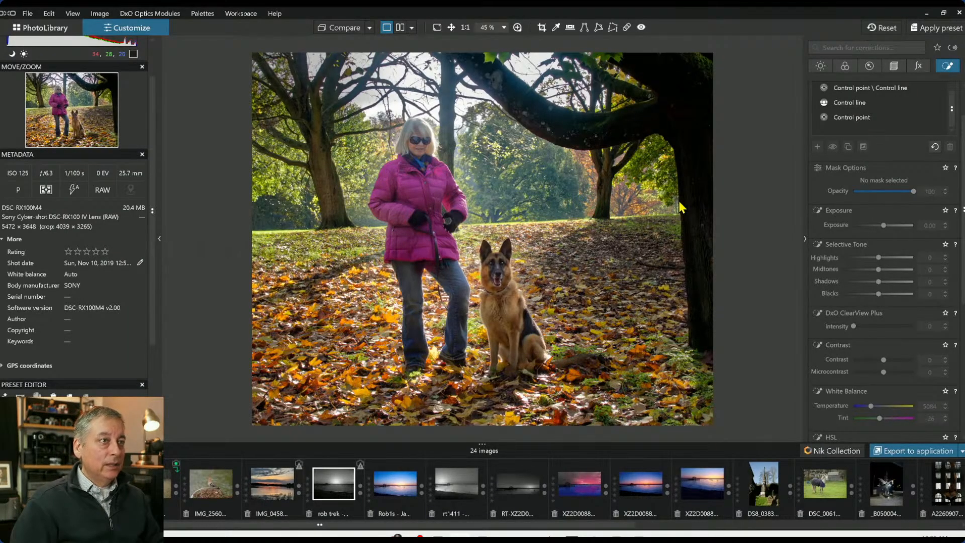
Set the global Exposure correction to 0.10
left_click(820, 69)
scroll(879, 199, "up", 1)
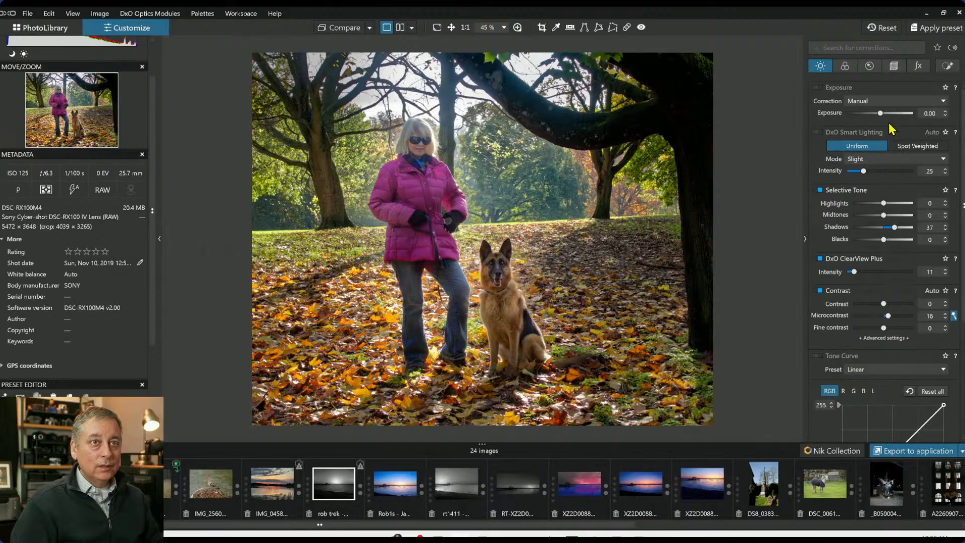
left_click(883, 115)
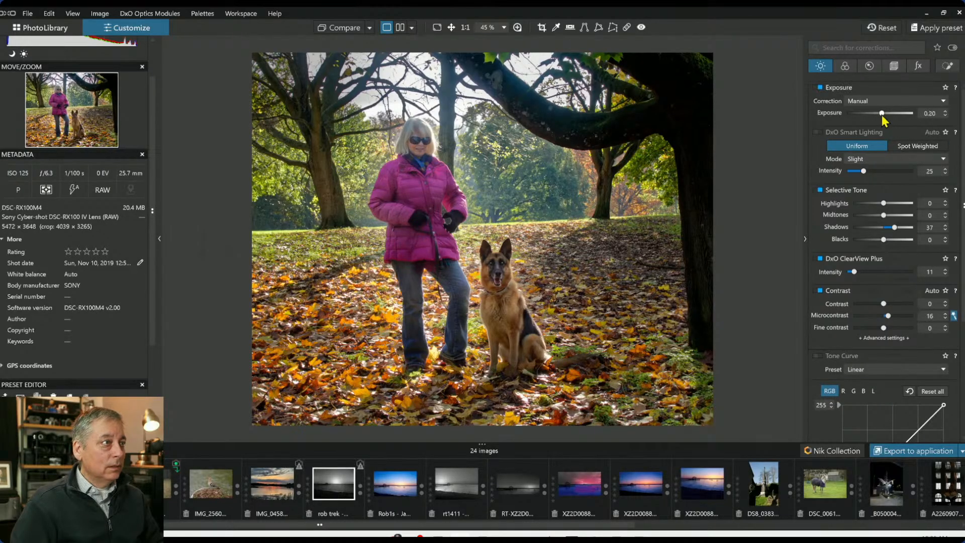
scroll(883, 116, "down", 1)
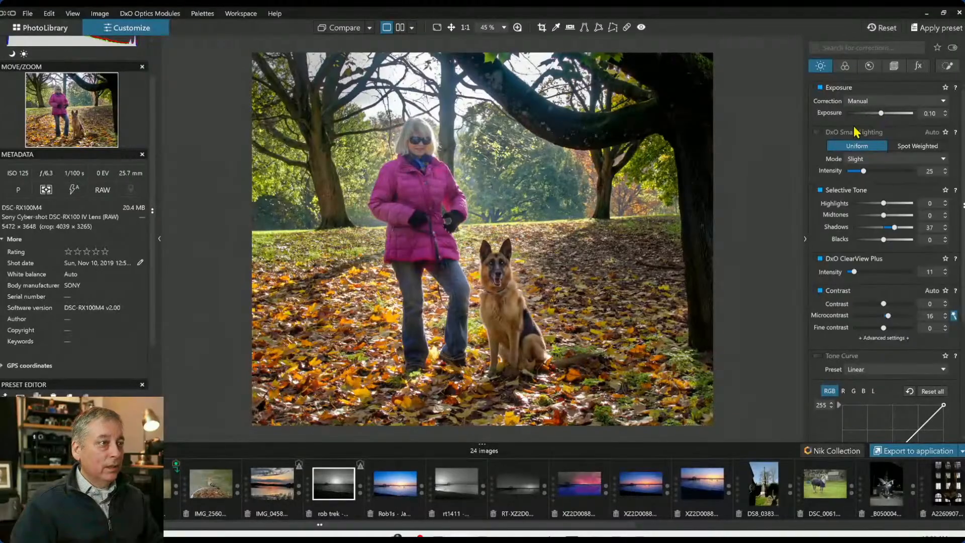
Export the photo to disk as JPEG to the original image folder with Preserve color details enabled
left_click(962, 451)
left_click(880, 465)
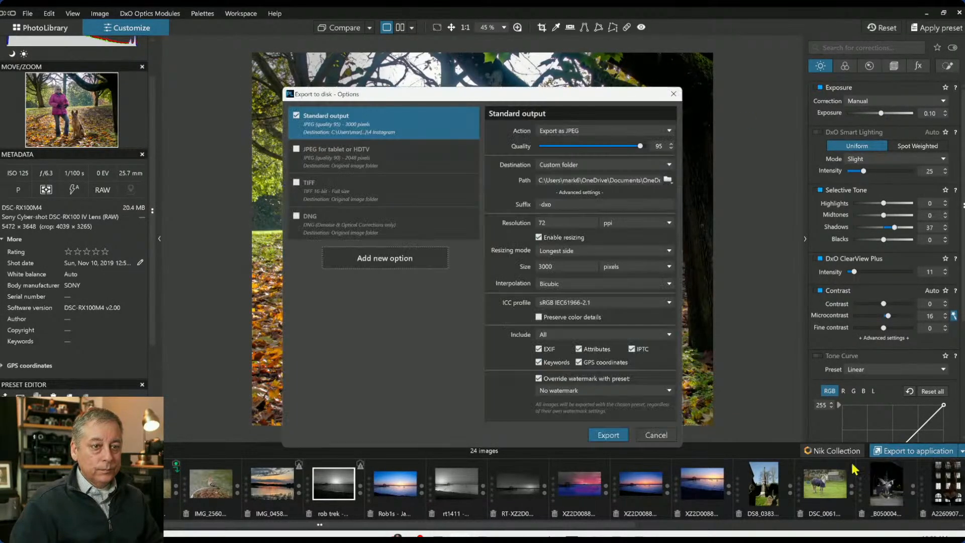
left_click(616, 166)
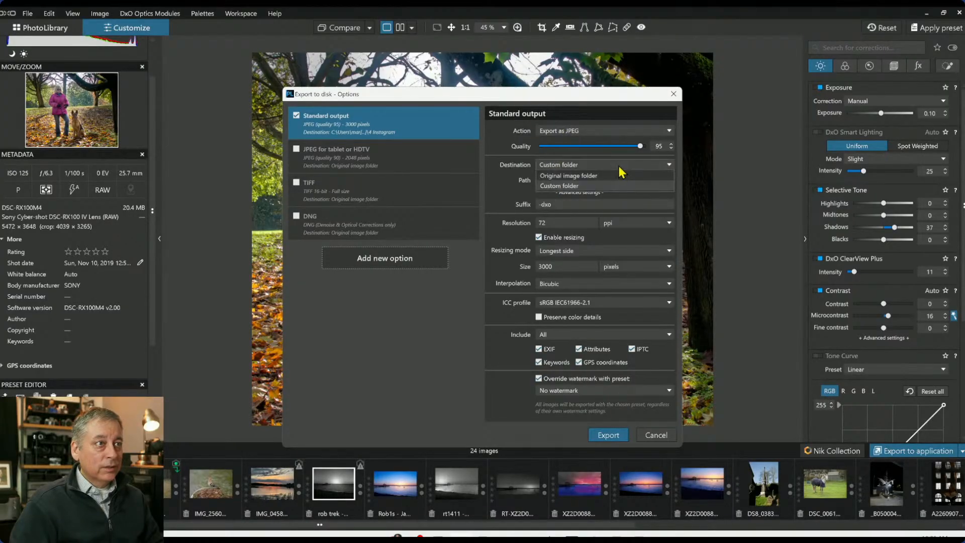
left_click(616, 179)
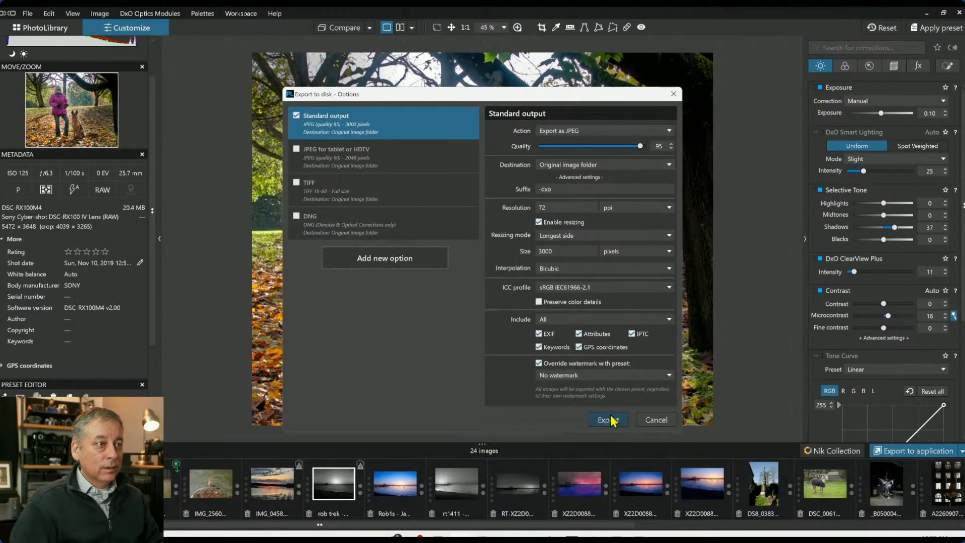
left_click(553, 302)
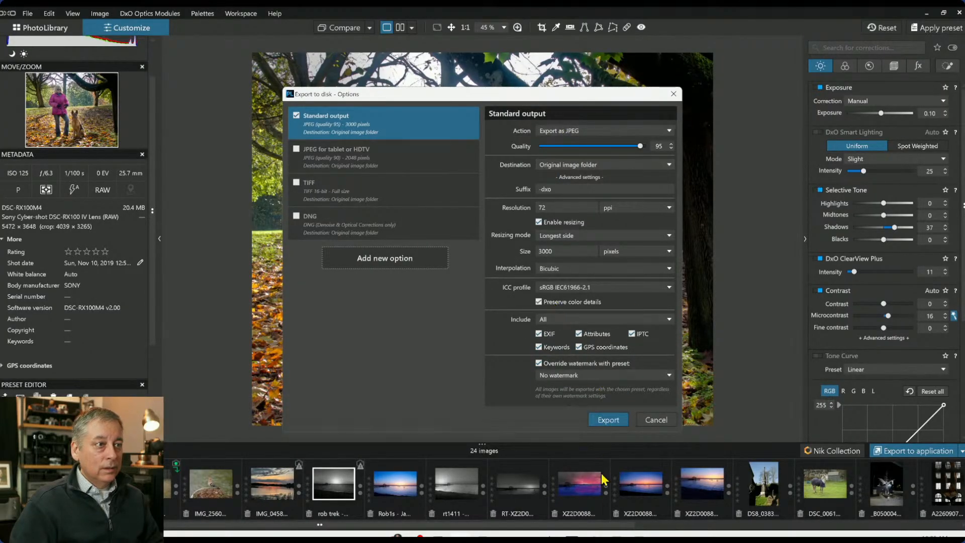
left_click(608, 420)
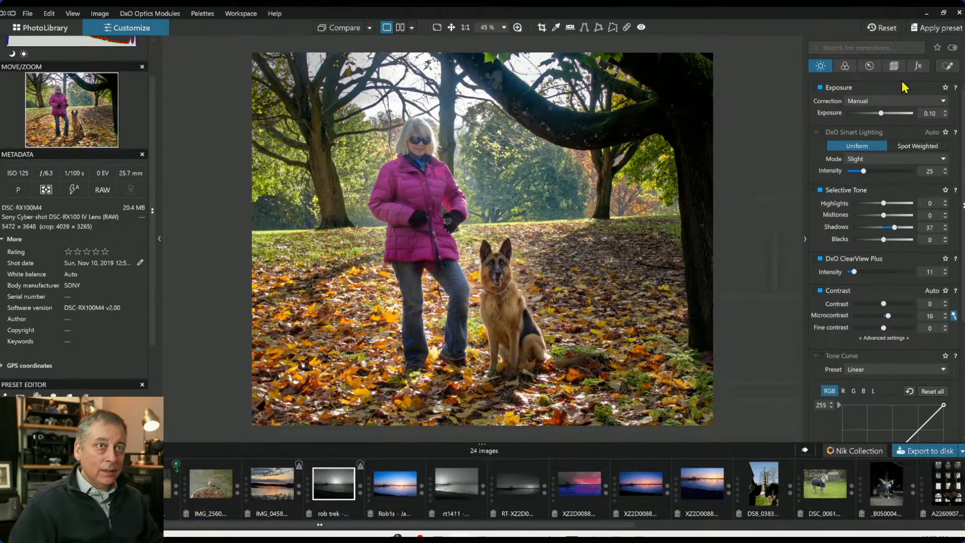
Reselect the woman's control point group and reposition its points on her jacket and arm
left_click(948, 66)
scroll(843, 129, "up", 2)
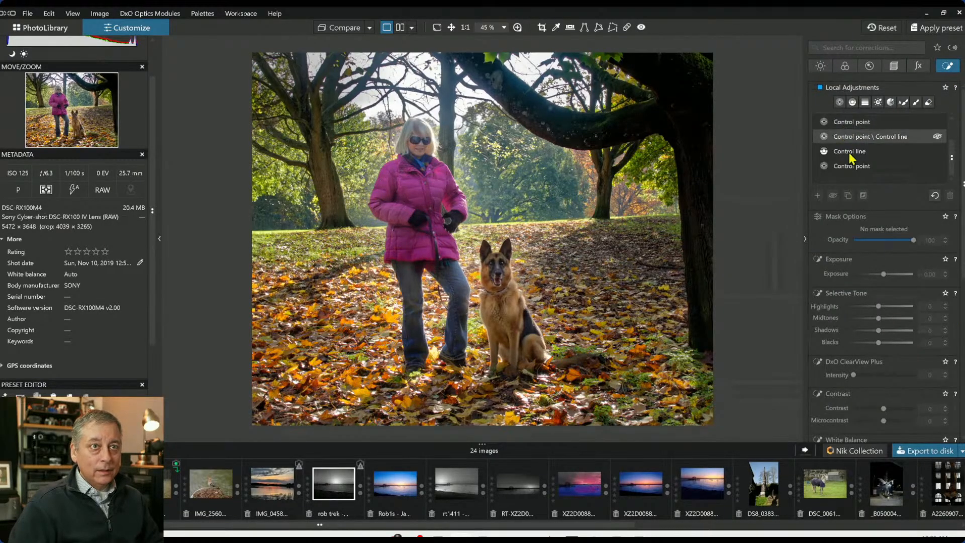
left_click(854, 142)
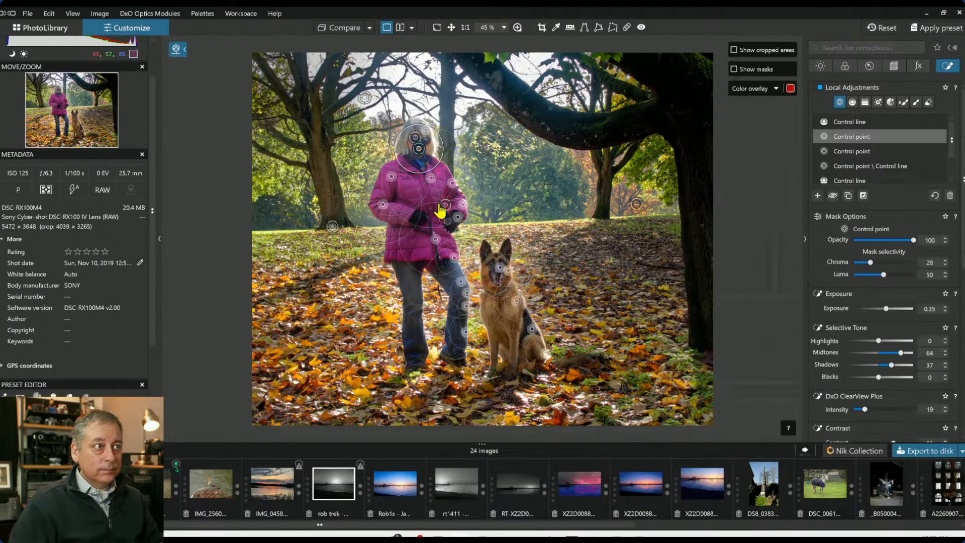
left_click_drag(478, 169, 462, 173)
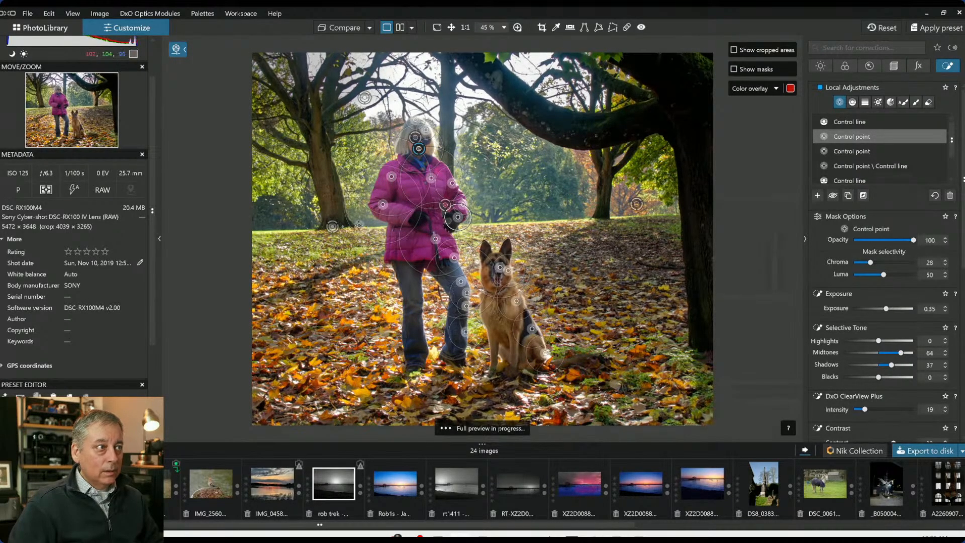
left_click_drag(377, 223, 361, 202)
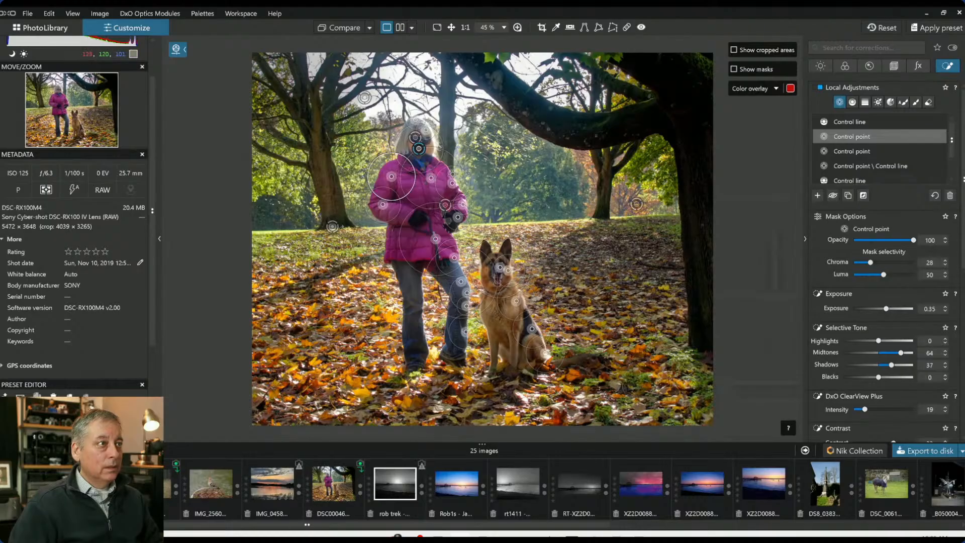
left_click_drag(431, 178, 432, 175)
key("Escape")
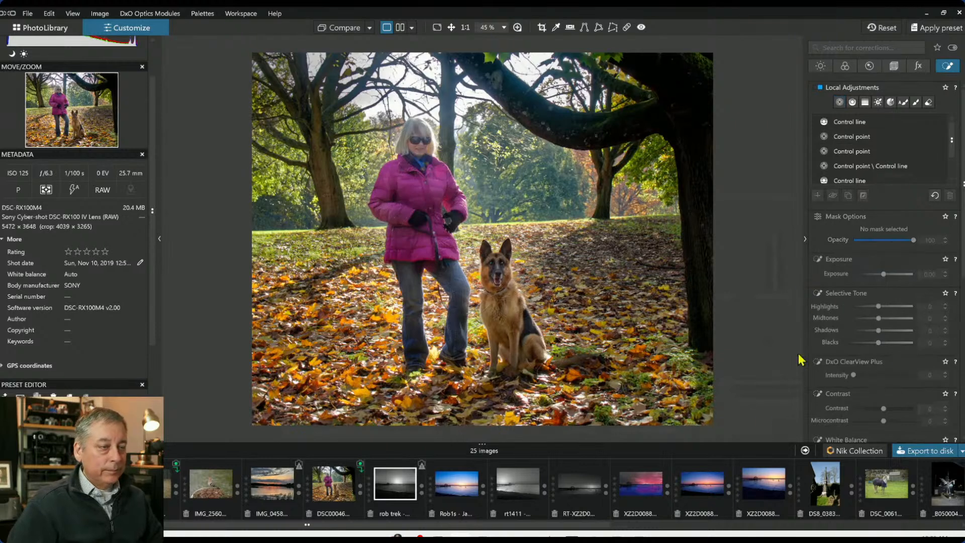
Open the exported JPEG and zoom in to inspect it
left_click(341, 493)
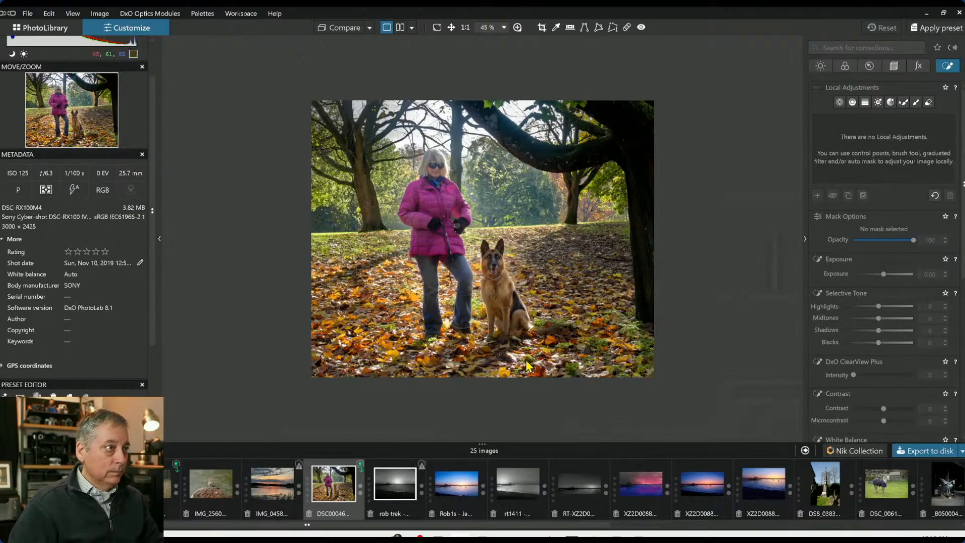
scroll(528, 367, "up", 1)
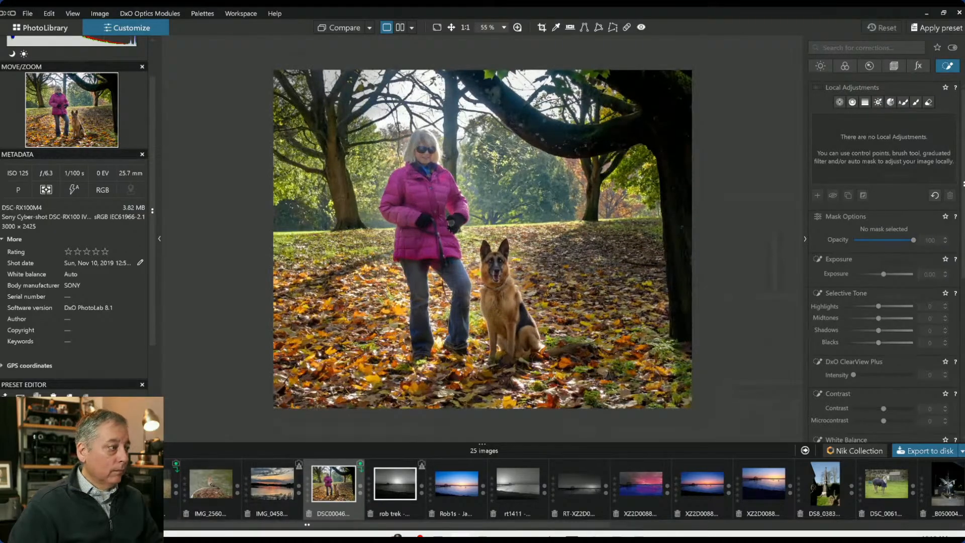
Reselect the raw photo and reset all its corrections
left_click(395, 484)
left_click(881, 29)
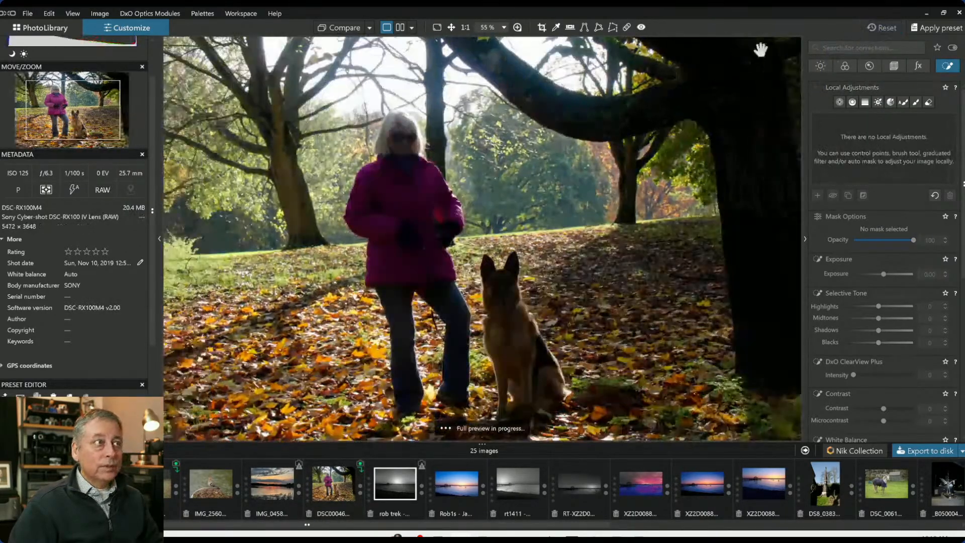
Switch to side-by-side view in full screen to compare the edited photo with the original
left_click(370, 28)
left_click(390, 94)
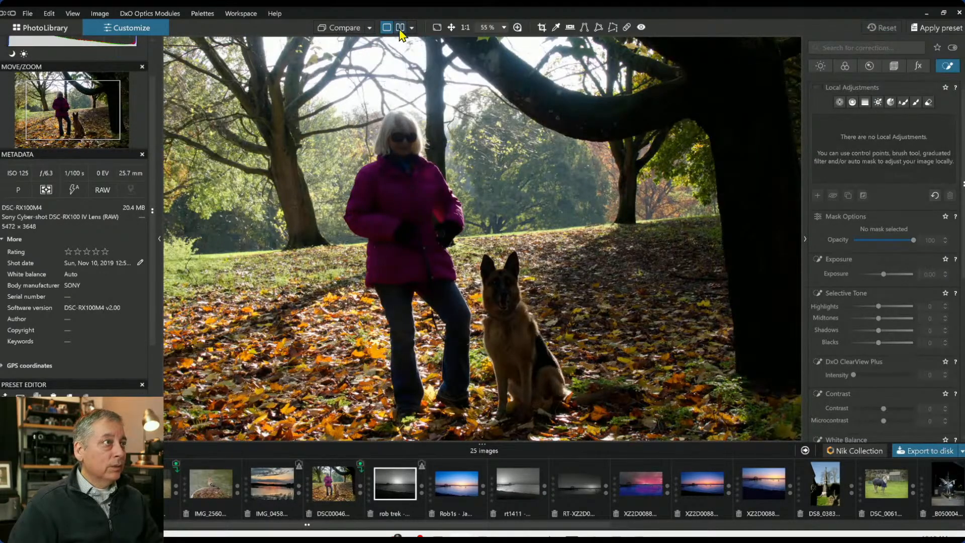
left_click(400, 27)
key("Tab")
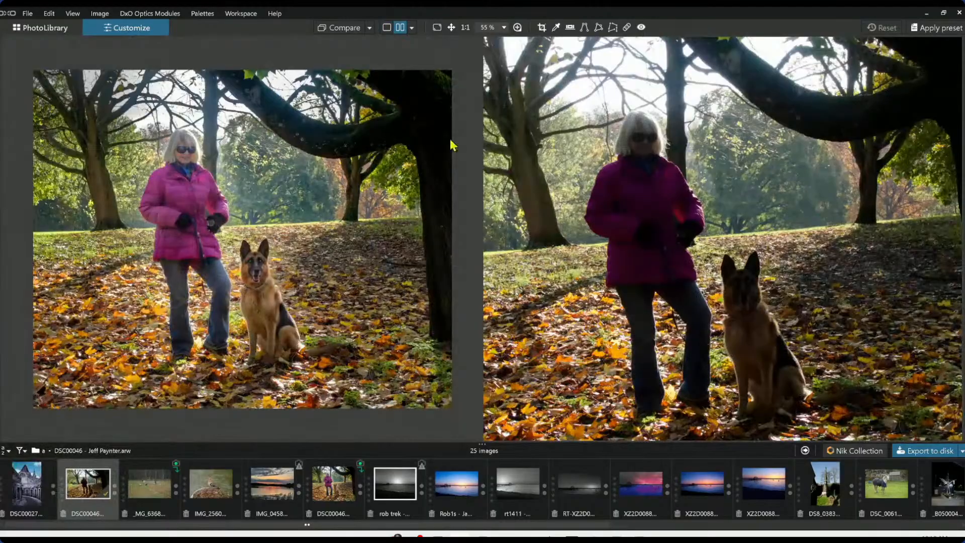
scroll(524, 130, "down", 3)
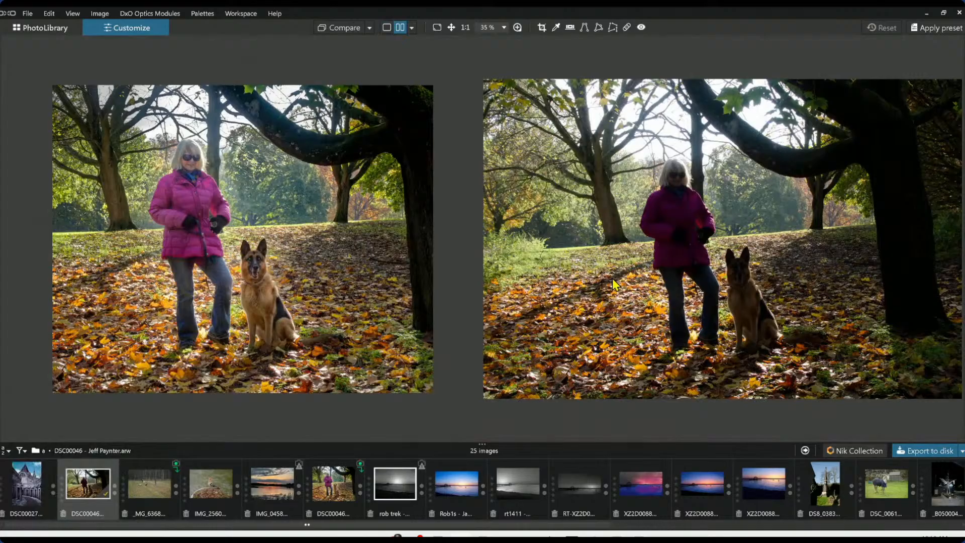
scroll(786, 243, "down", 1)
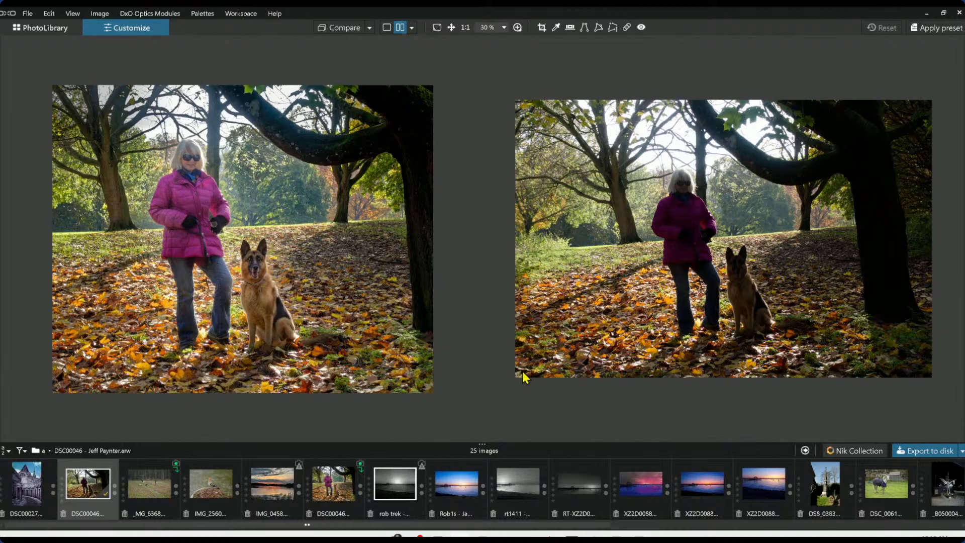
key("F9")
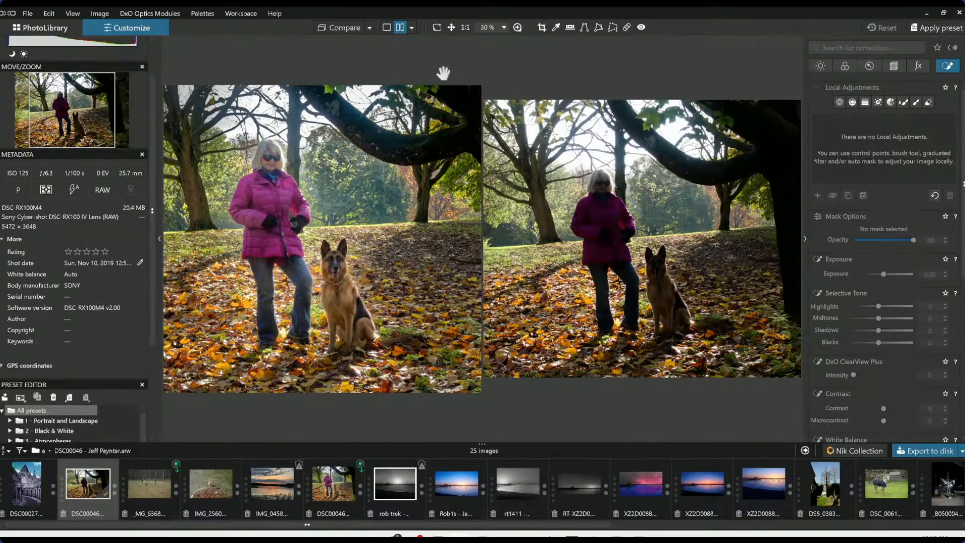
Undo the reset of corrections and return to single image view
key("ctrl+z")
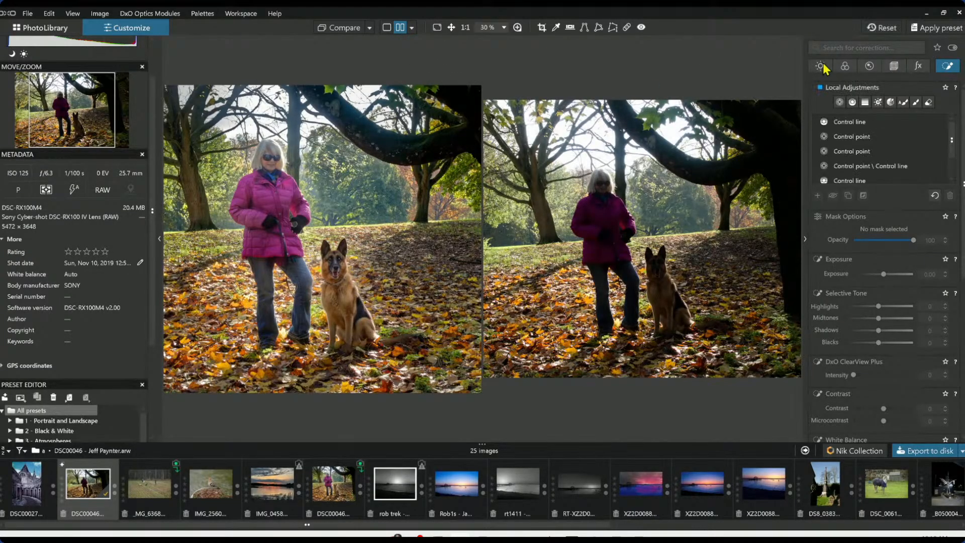
left_click(386, 27)
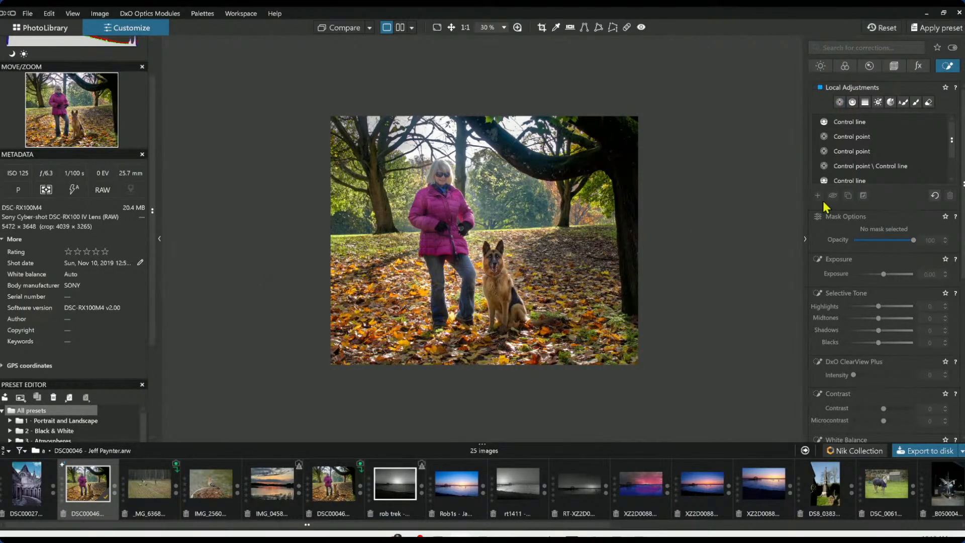
Paint a brush mask over the foreground leaves and right-side ground, and set its Blacks to -20 and Shadows to -9
scroll(878, 186, "down", 1)
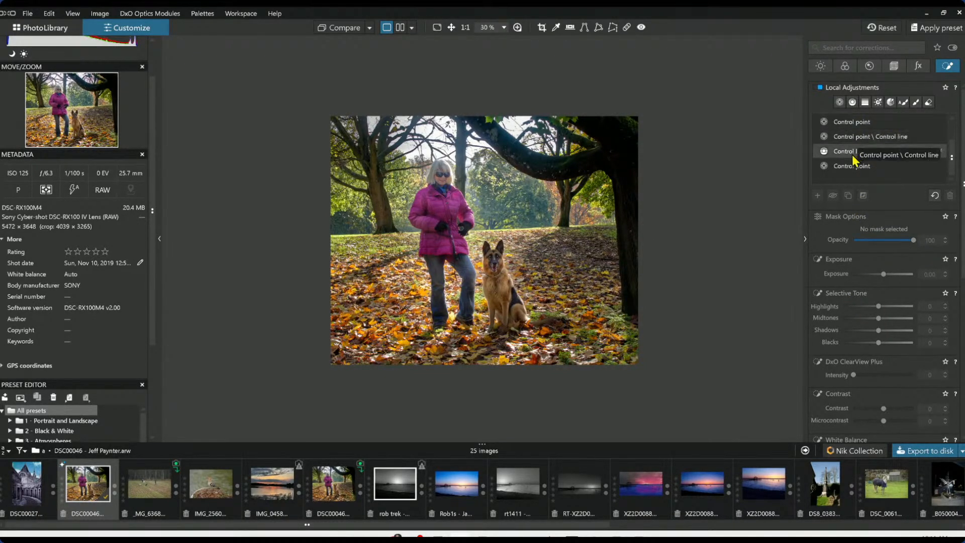
left_click(917, 103)
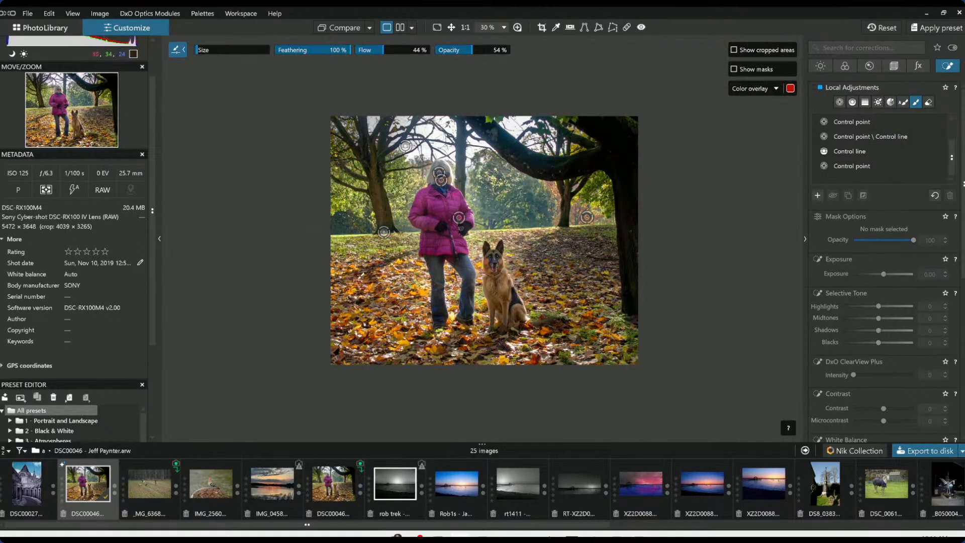
mouse_move(334, 286)
left_mouse_down()
mouse_move(419, 246)
mouse_move(364, 270)
mouse_move(378, 296)
left_mouse_up()
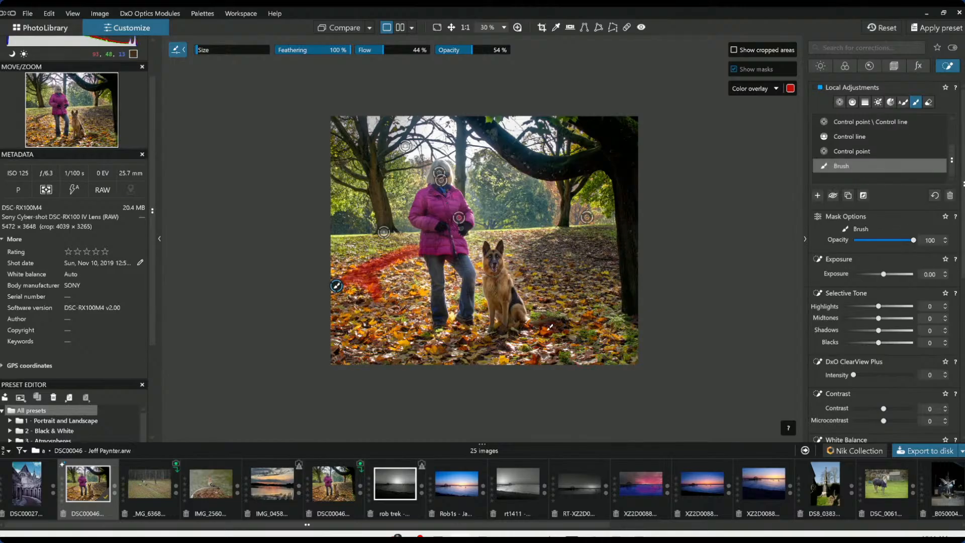
left_click_drag(497, 344, 472, 357)
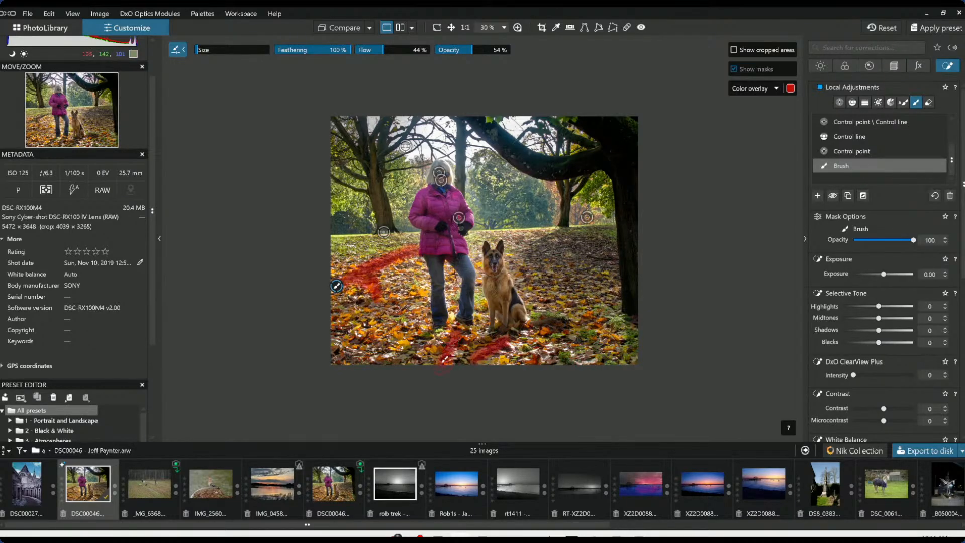
left_click_drag(434, 328, 393, 361)
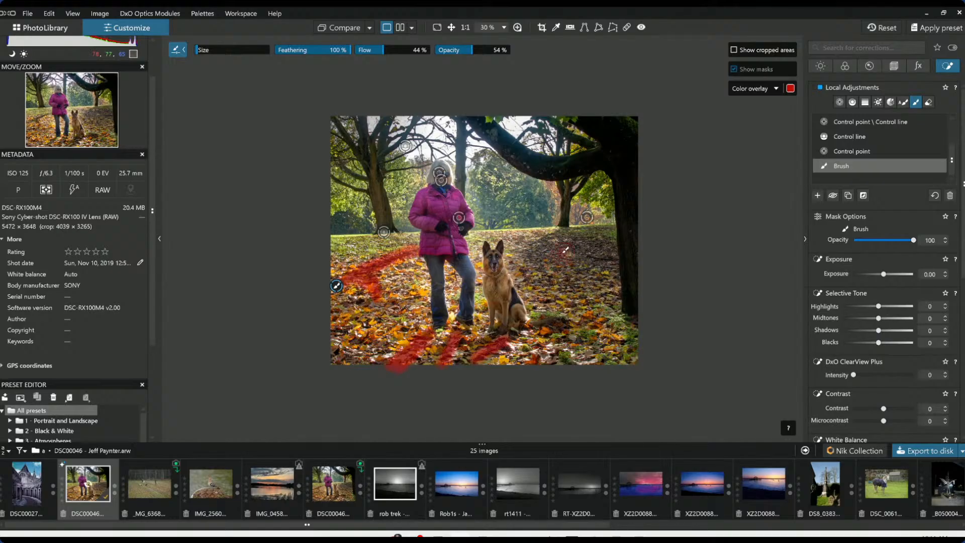
scroll(566, 250, "up", 1)
scroll(566, 250, "up", 1)
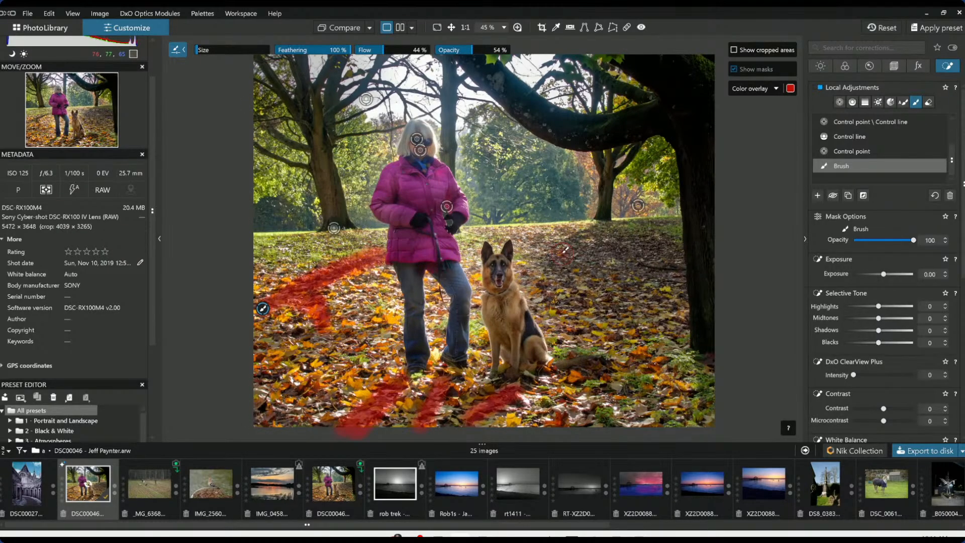
scroll(565, 250, "down", 1)
mouse_move(546, 228)
left_mouse_down()
mouse_move(622, 268)
mouse_move(617, 240)
mouse_move(628, 261)
mouse_move(563, 298)
left_mouse_up()
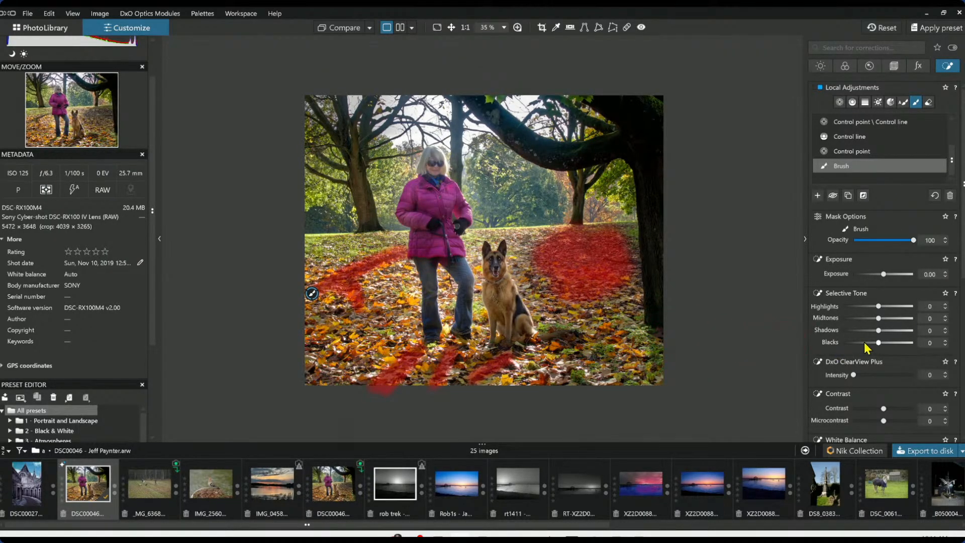
left_click_drag(879, 343, 872, 342)
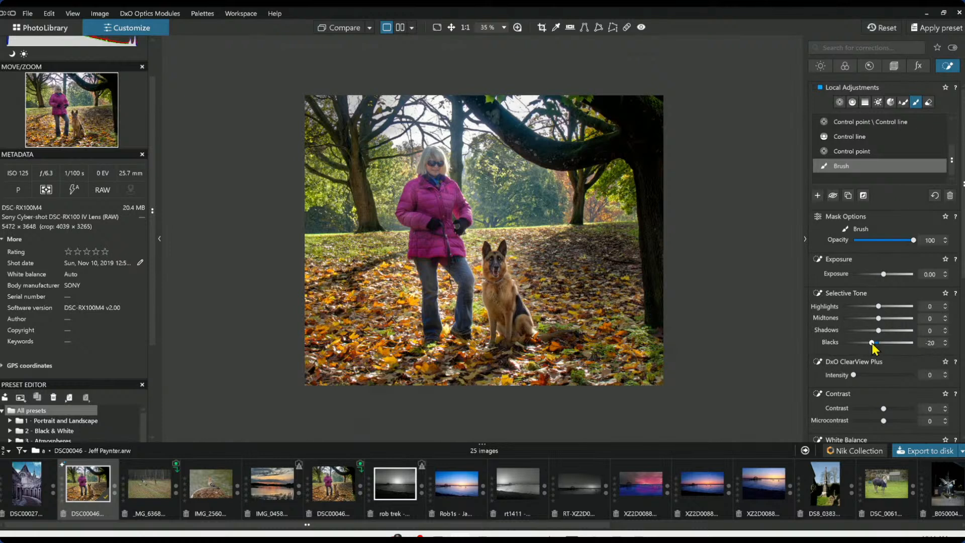
left_click_drag(879, 330, 876, 331)
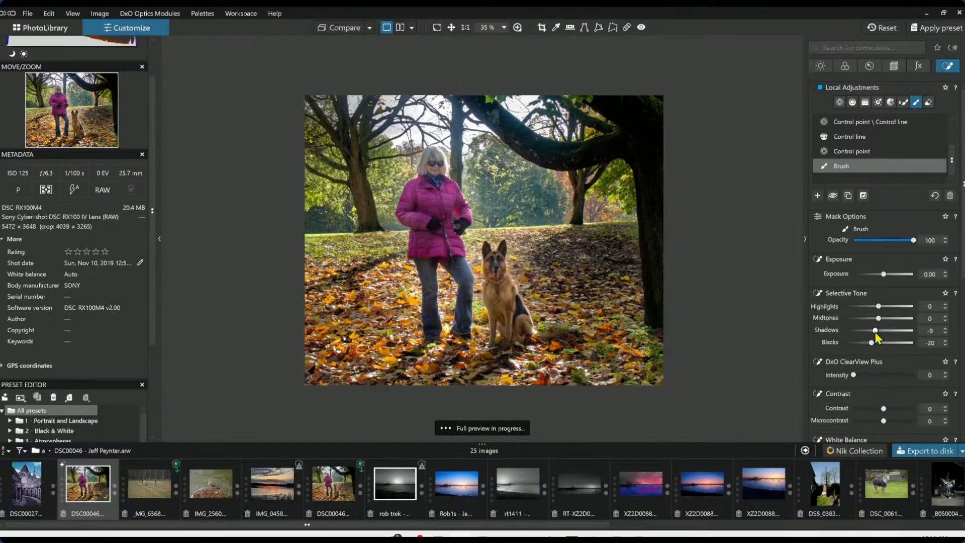
Create a control point group with several points spread across the leaves in the foreground
left_click(818, 196)
left_click(839, 102)
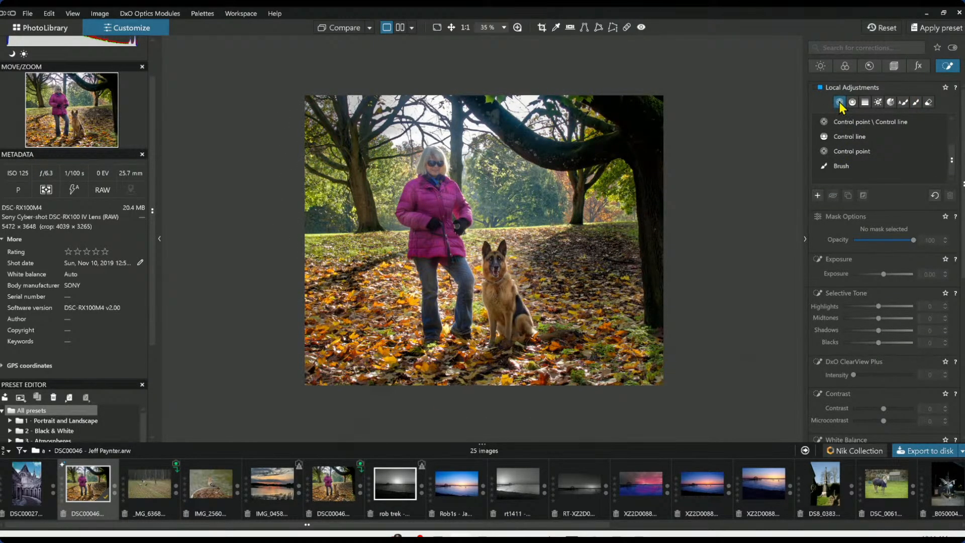
left_click(819, 196)
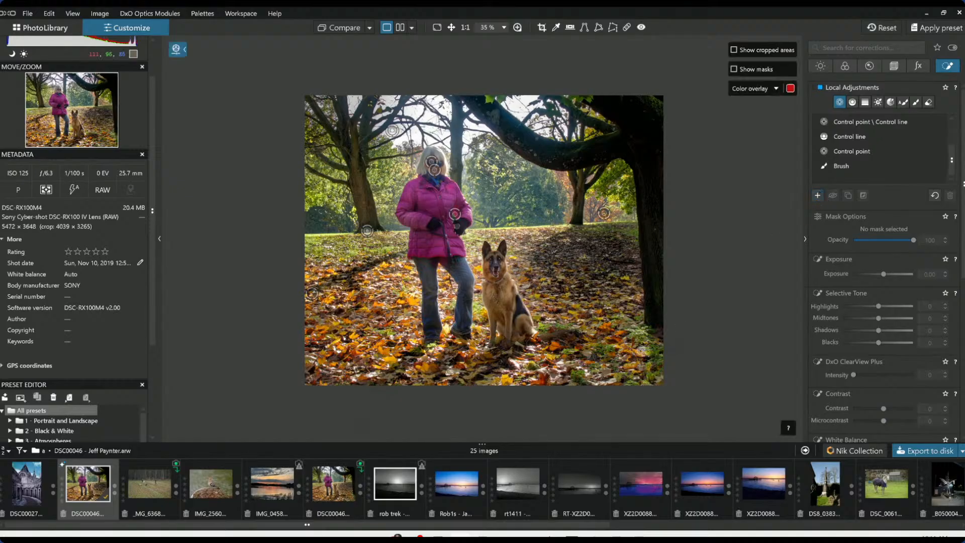
left_click(615, 340)
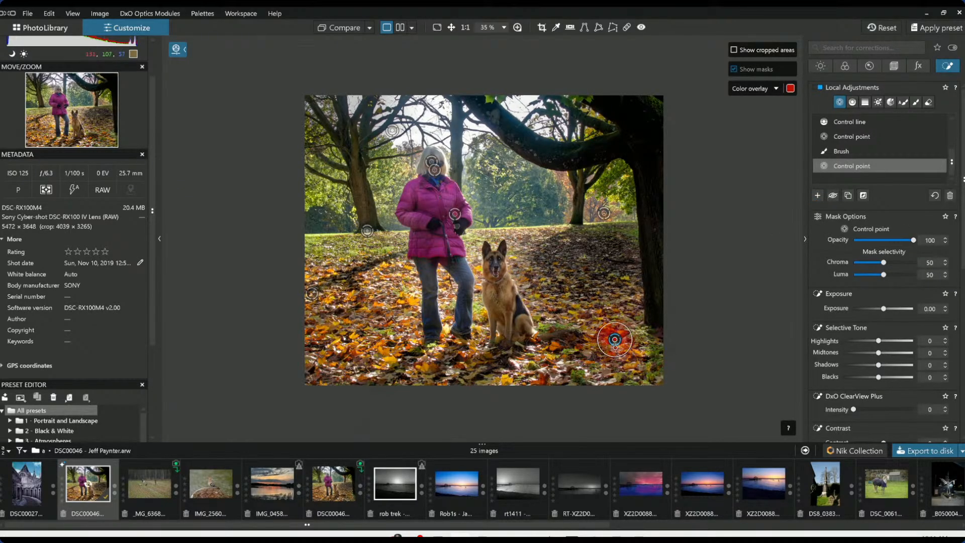
left_click(393, 358)
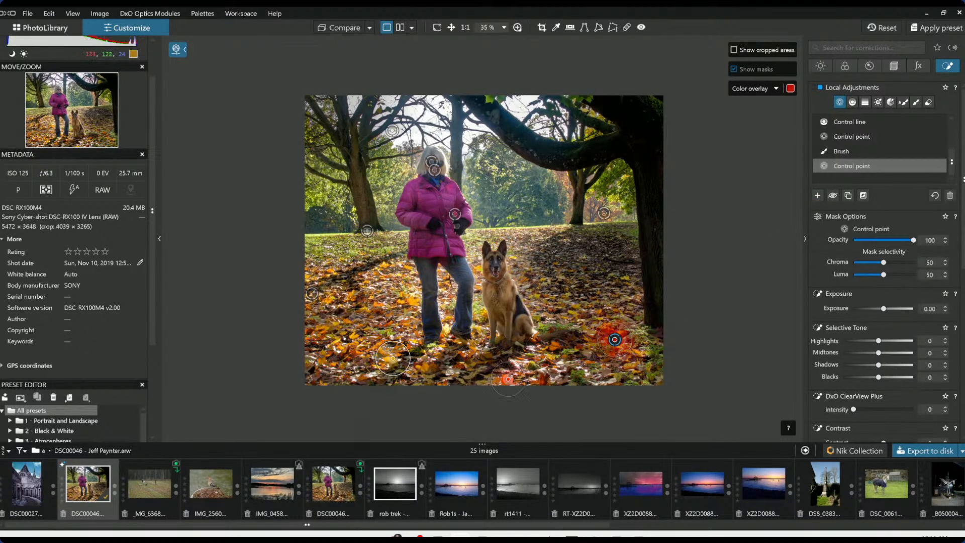
left_click(405, 304)
left_click(335, 345)
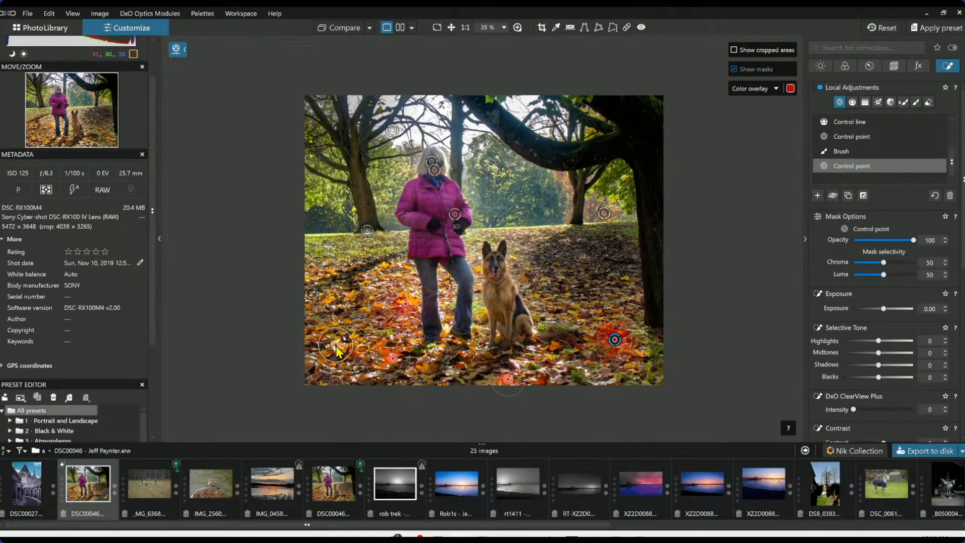
left_click(385, 267)
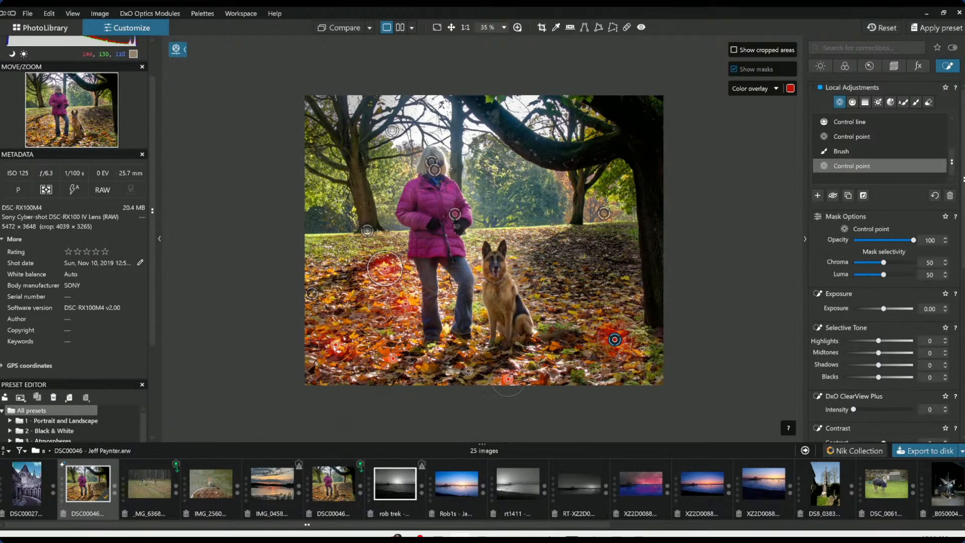
left_click(604, 378)
Set the group's Highlights to 64, ClearView Plus intensity to 42, Blacks to -41 and Contrast to 24
mouse_move(879, 341)
left_mouse_down()
mouse_move(903, 340)
mouse_move(880, 353)
left_mouse_up()
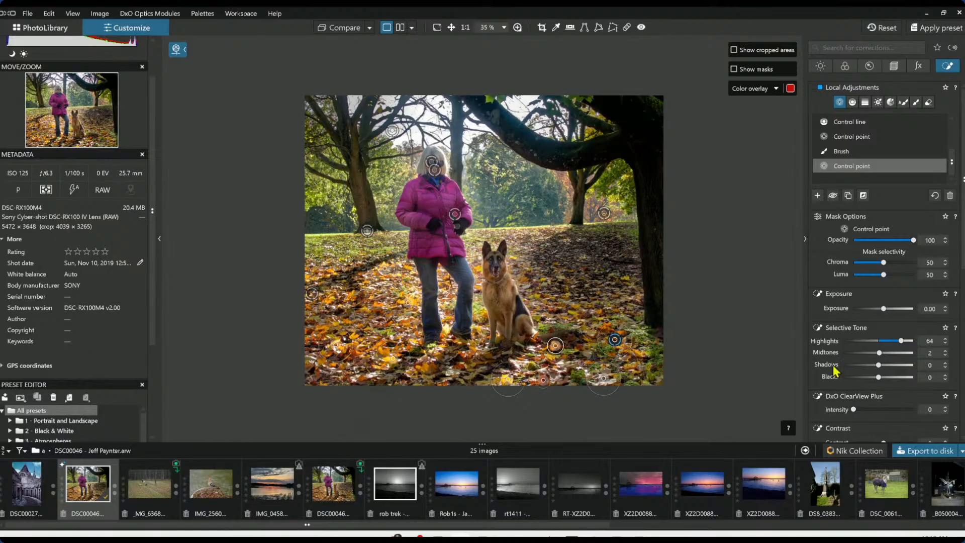
left_click_drag(887, 311, 888, 312)
left_click_drag(854, 409, 879, 410)
left_click_drag(878, 377, 861, 378)
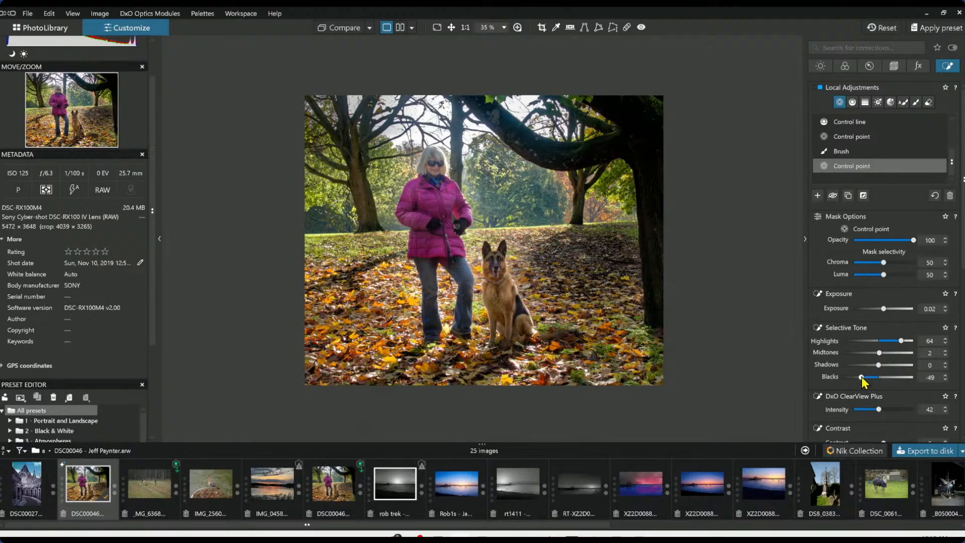
left_click(864, 378)
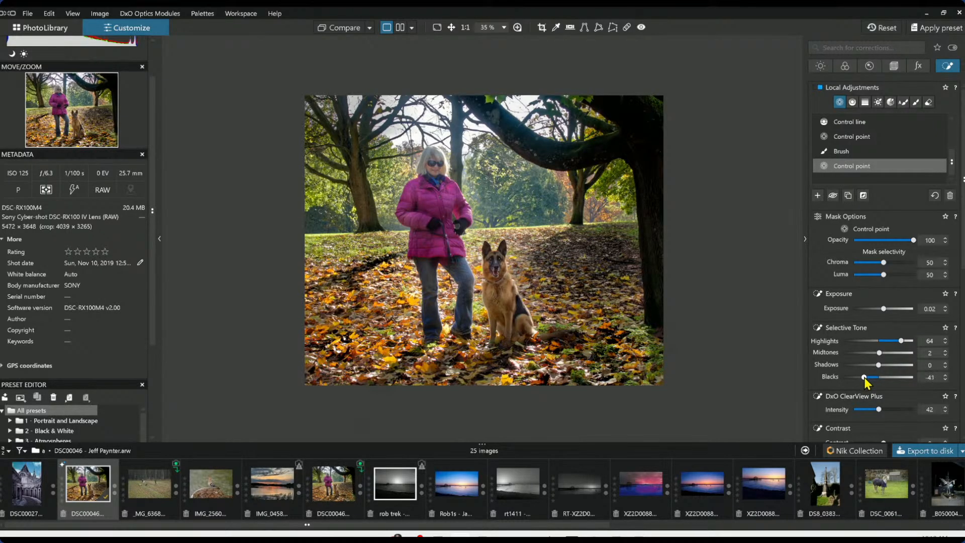
scroll(895, 398, "down", 2)
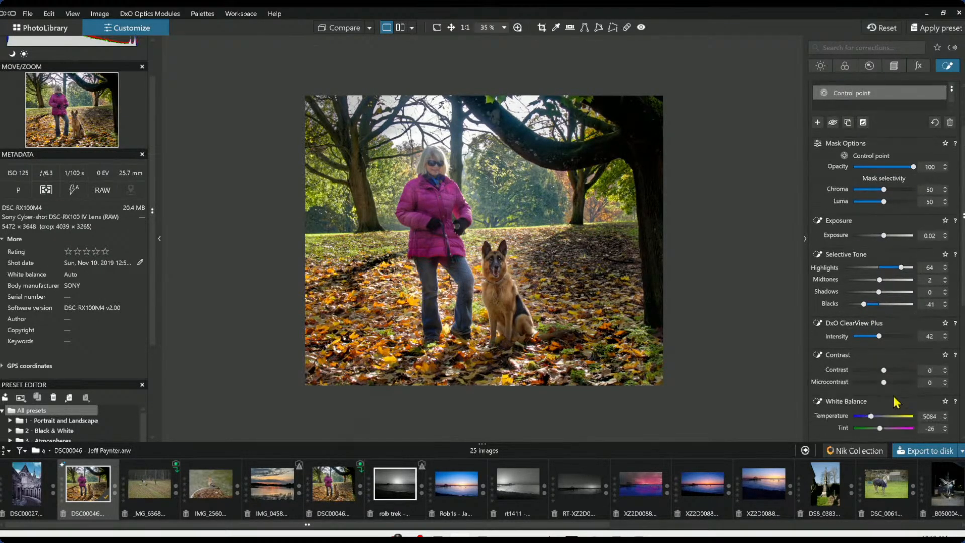
left_click_drag(884, 370, 891, 370)
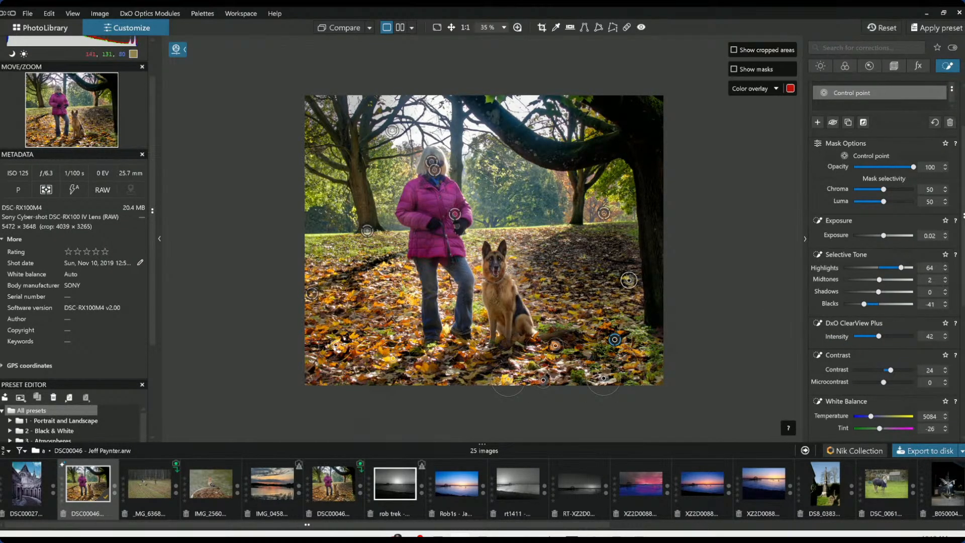
Place a new control point on the dog's face and raise its exposure to 0.35
scroll(666, 280, "up", 1)
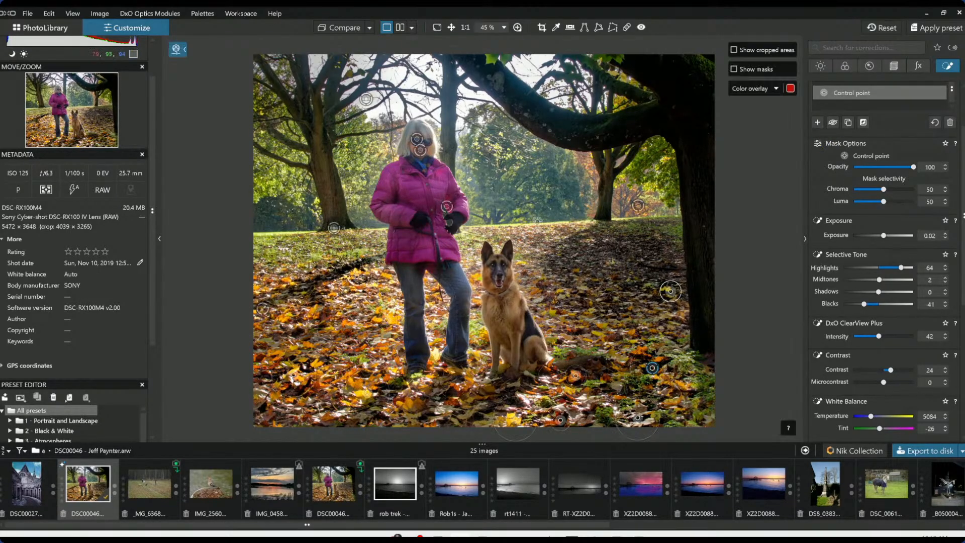
left_click(501, 230)
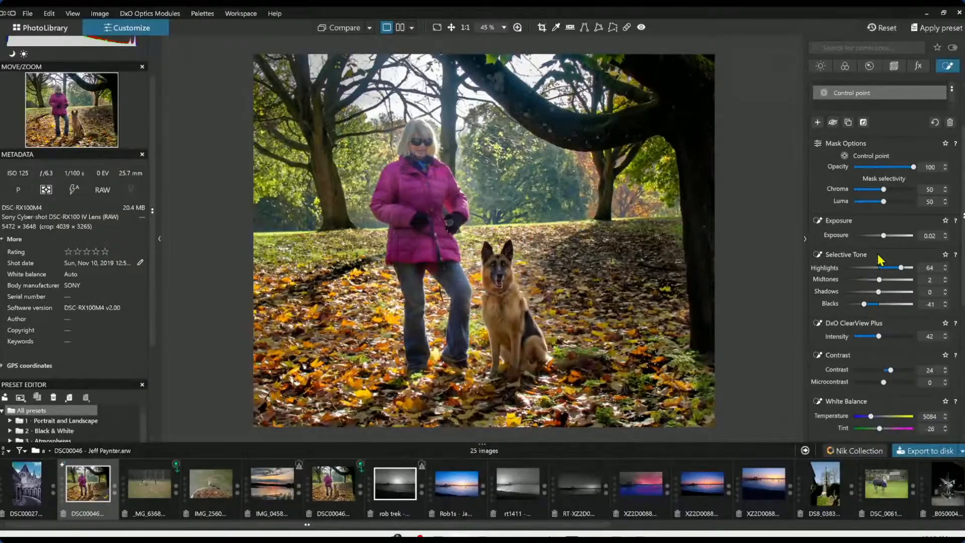
left_click(818, 123)
left_click(509, 228)
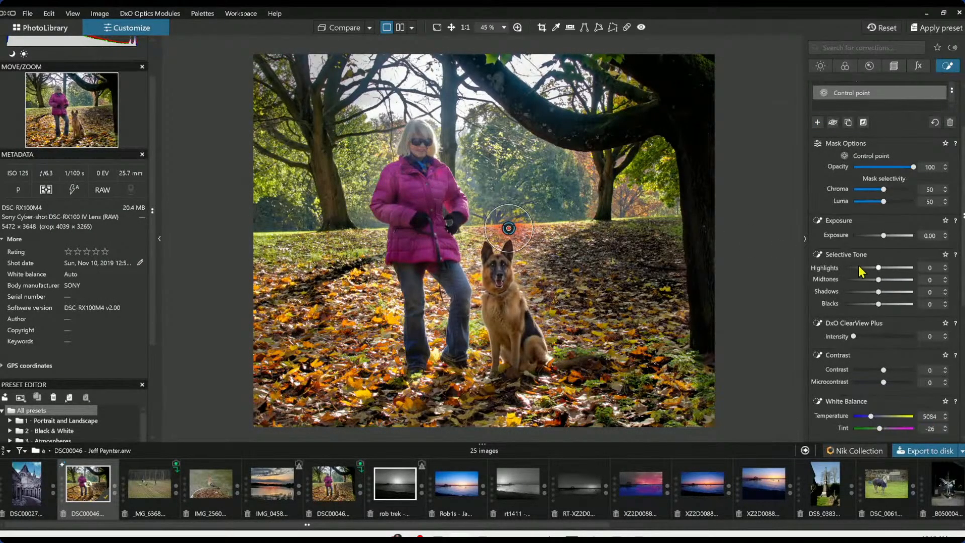
left_click_drag(883, 235, 875, 236)
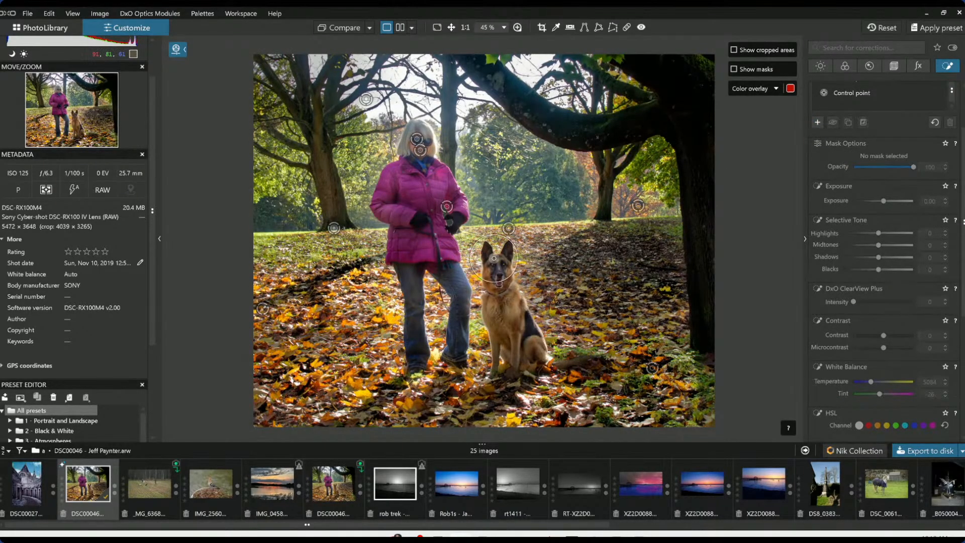
left_click(495, 258)
left_click_drag(883, 236, 888, 242)
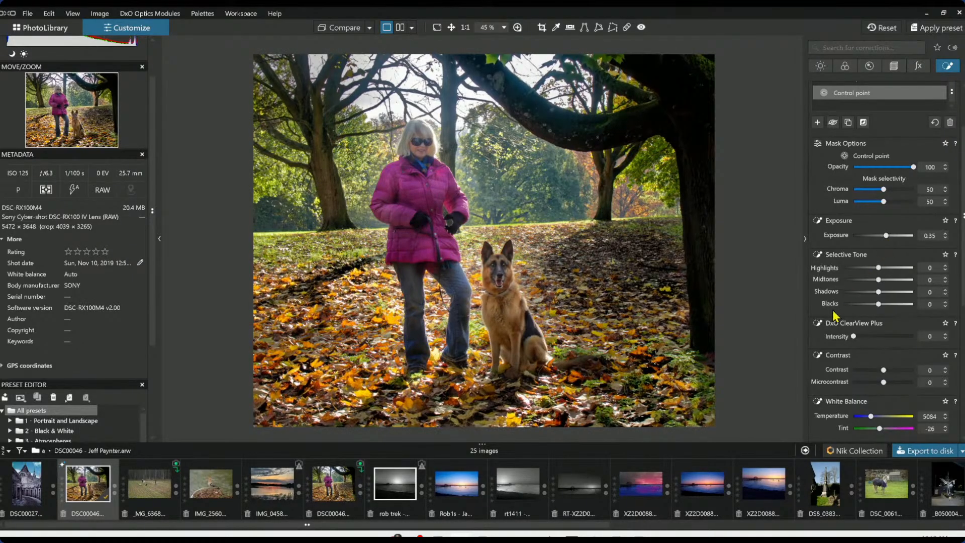
key("Escape")
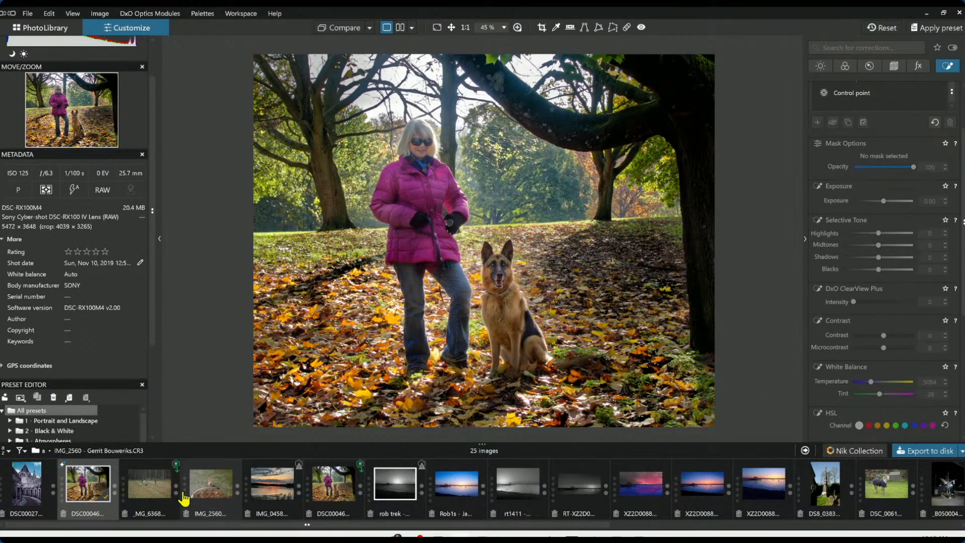
Open the crane photo from the filmstrip and close the optics module installer dialog
left_click(154, 490)
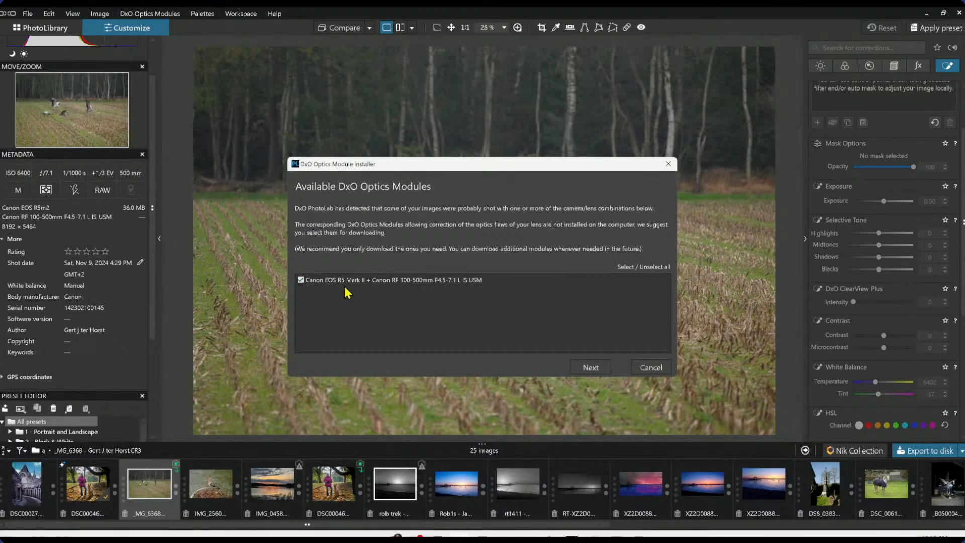
left_click(578, 370)
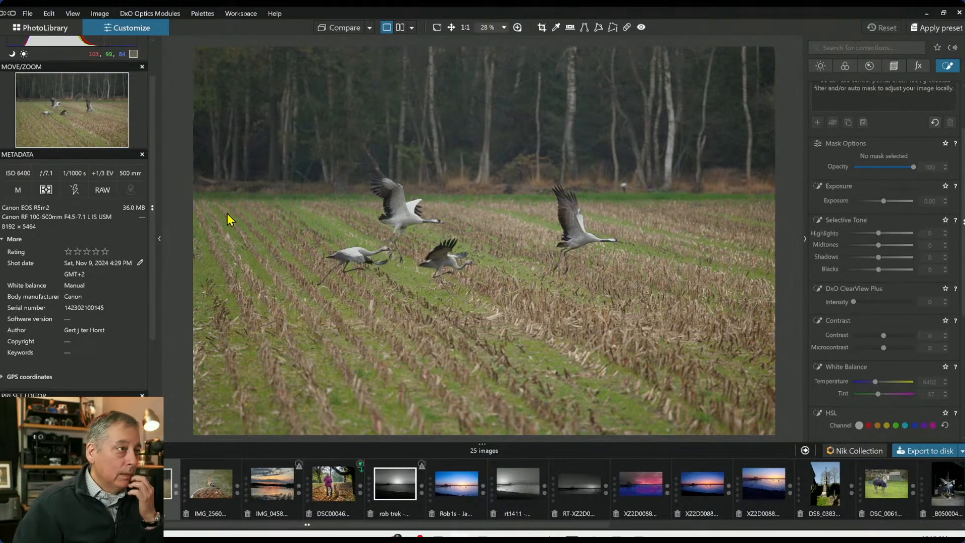
Add a control point group covering the four cranes and raise its exposure to 0.56
scroll(872, 158, "up", 1)
scroll(871, 158, "up", 2)
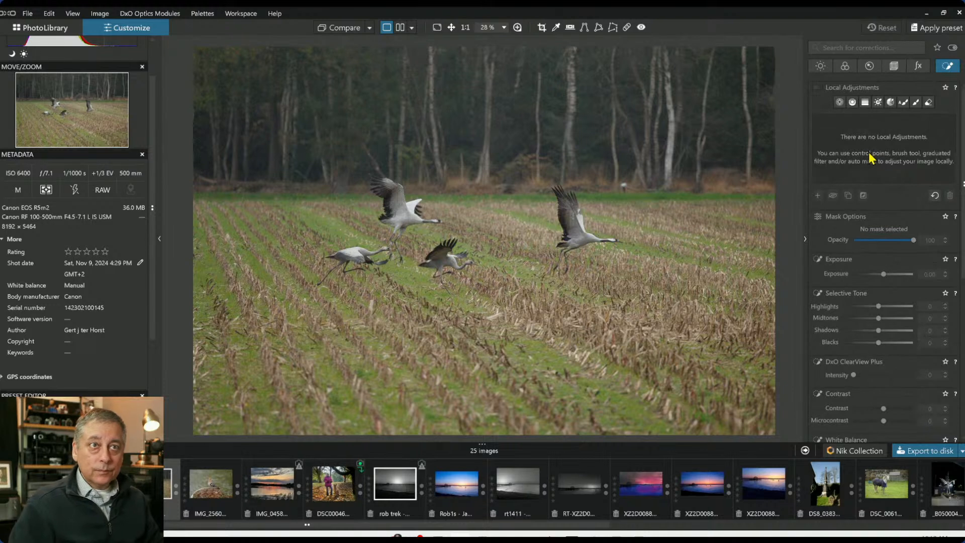
left_click(841, 104)
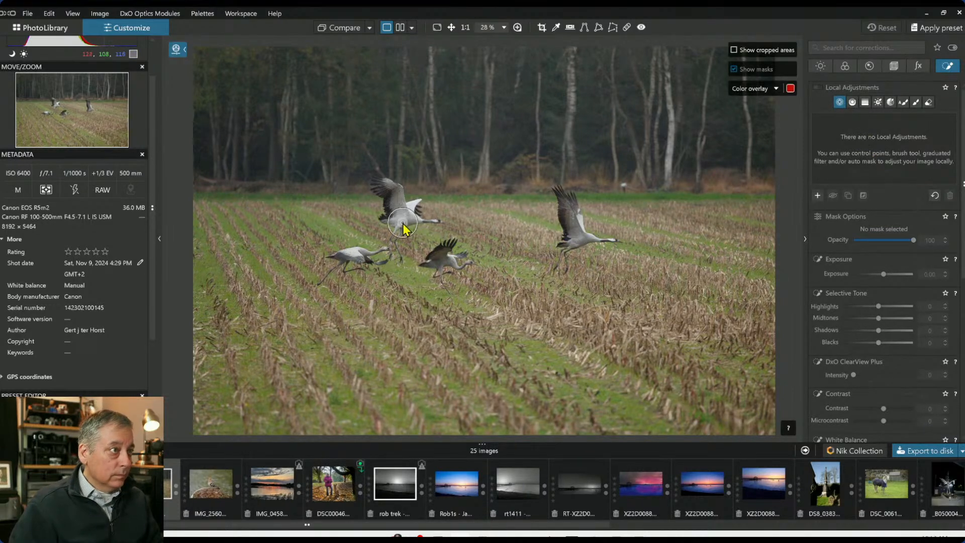
left_click(402, 222)
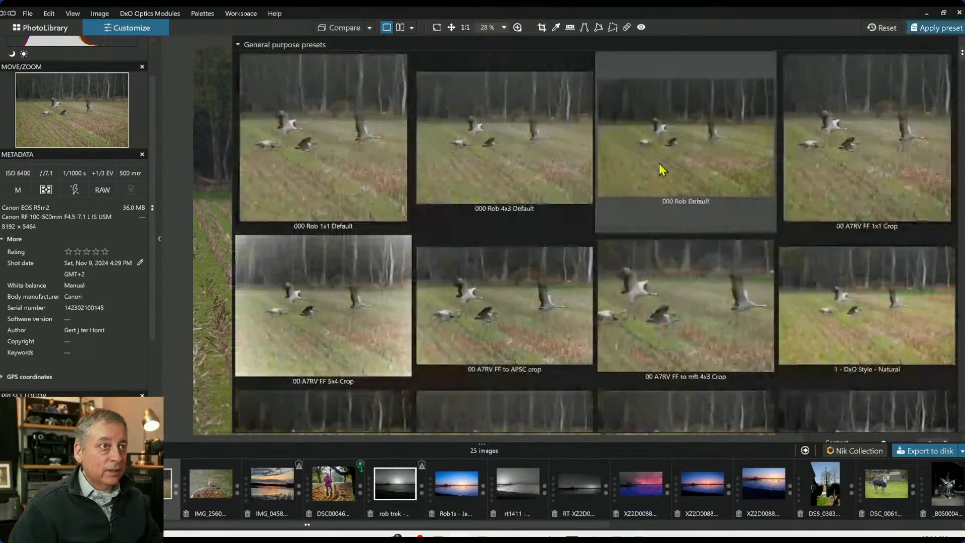
left_click(658, 164)
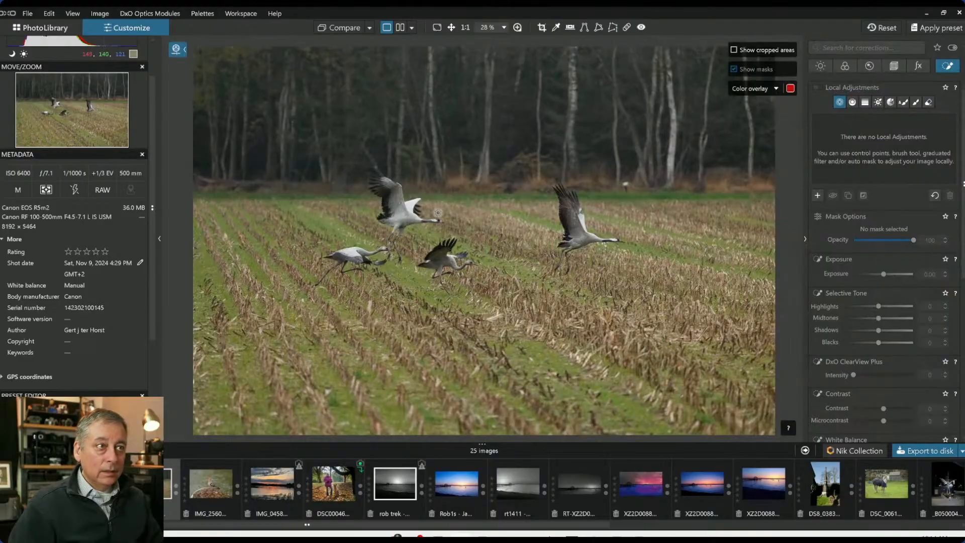
left_click(405, 219)
left_click_drag(415, 209, 427, 198)
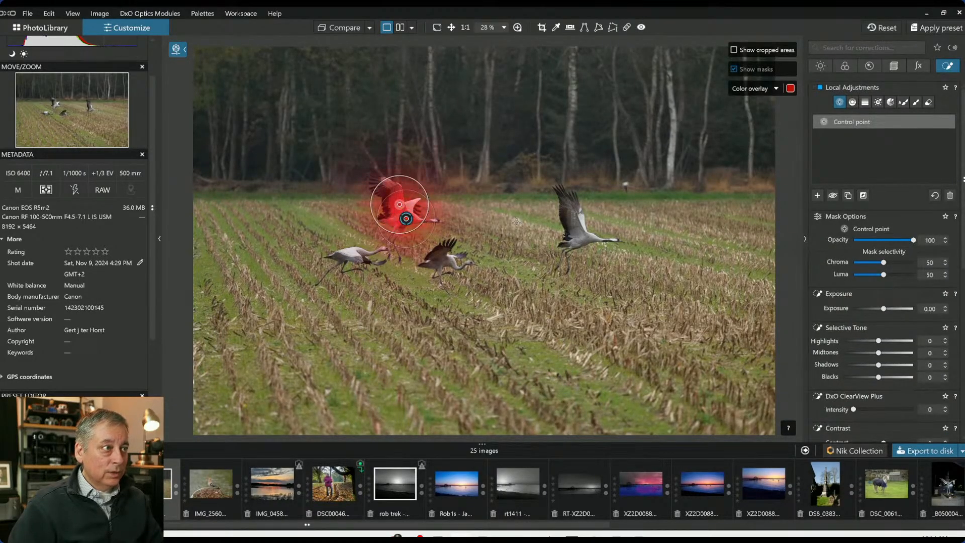
left_click(589, 236)
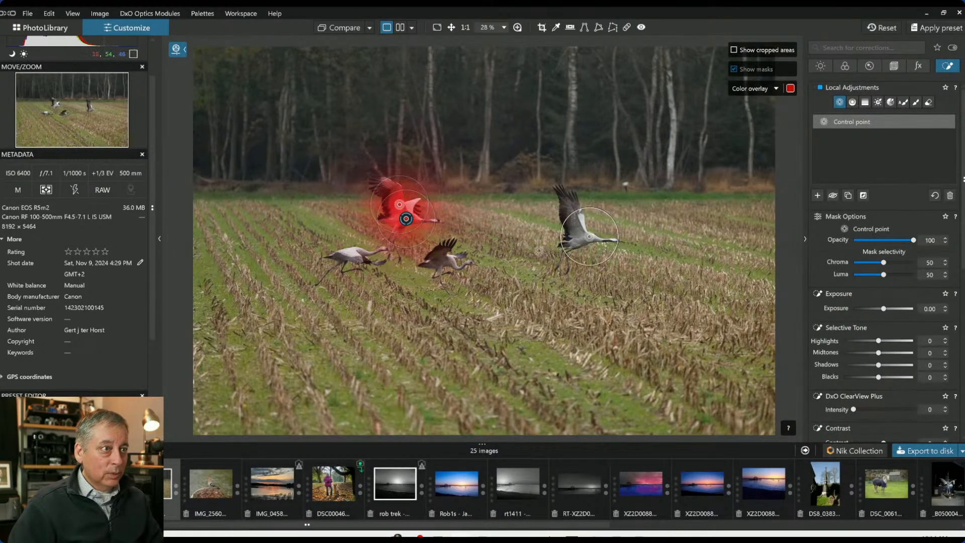
left_click(451, 262)
left_click(356, 252)
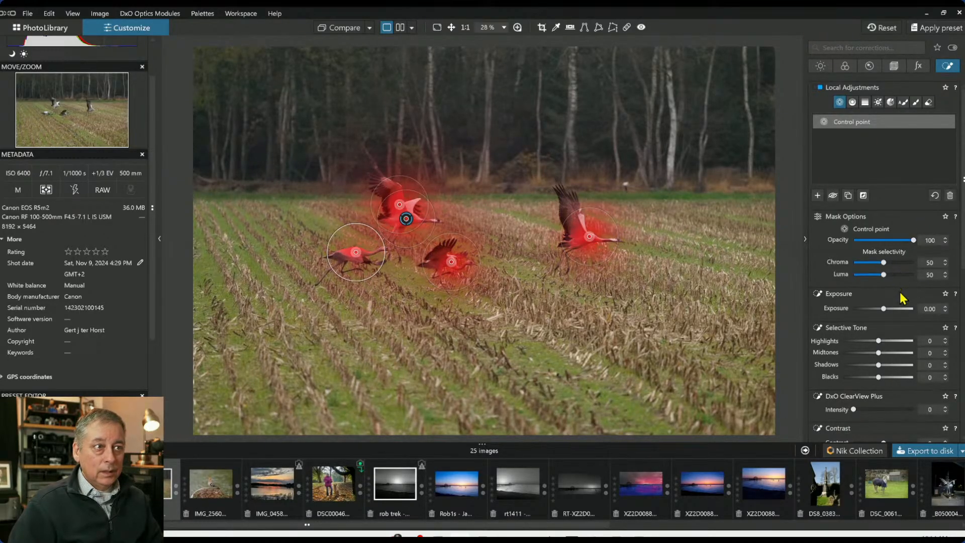
left_click_drag(883, 308, 889, 308)
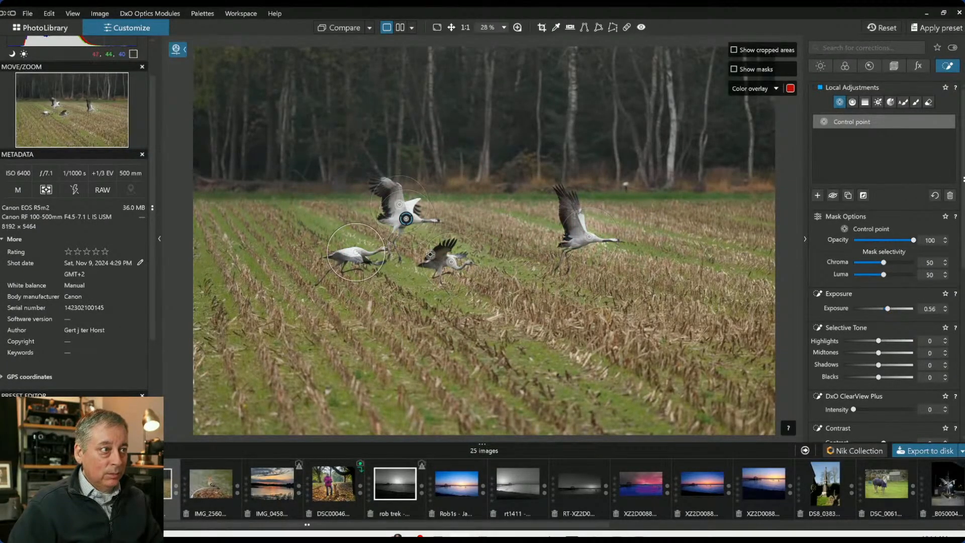
Adjust the cranes' control point group, repositioning a point and shrinking one point's radius on the front crane
left_click(439, 258)
left_click_drag(452, 233, 448, 240)
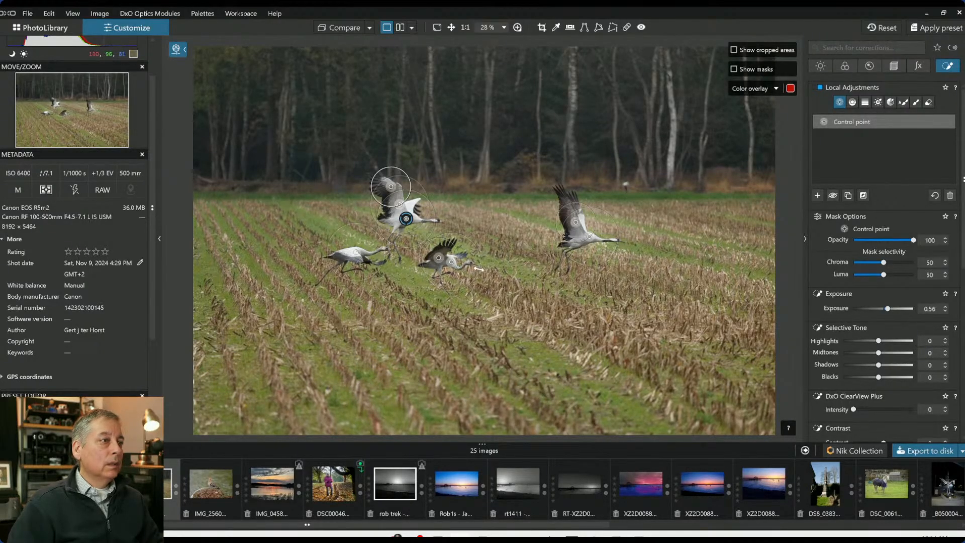
scroll(478, 269, "up", 5)
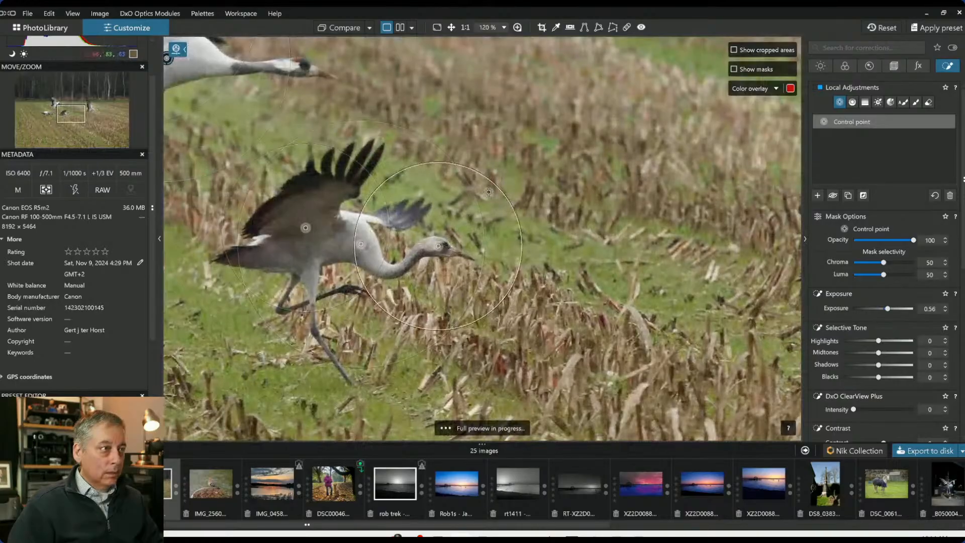
left_click_drag(488, 192, 451, 230)
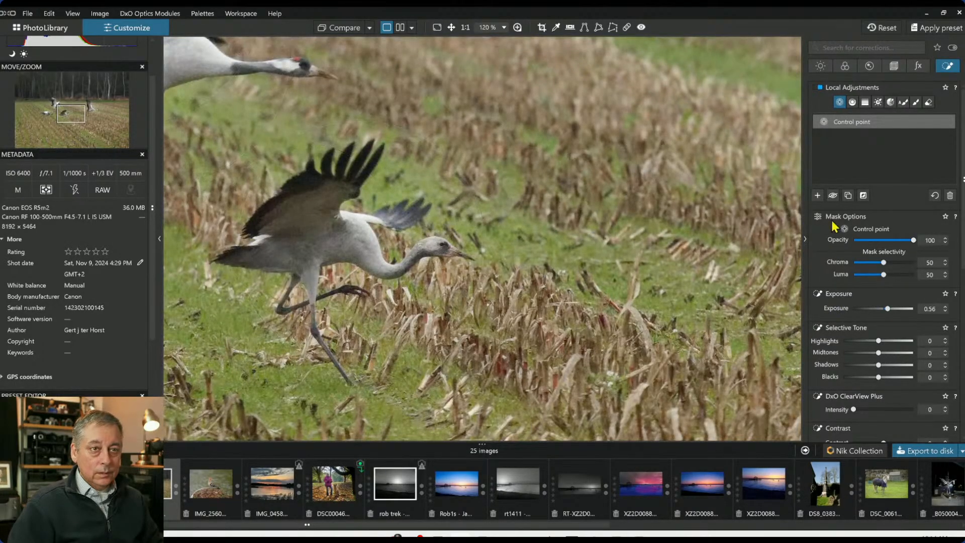
Add a new control point on the front crane's head and set its saturation to 40
left_click(818, 195)
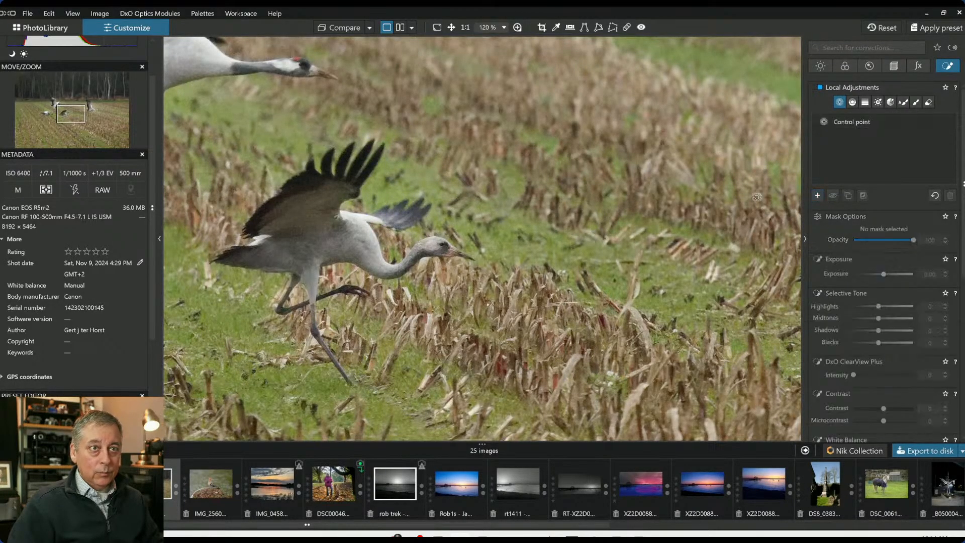
left_click(452, 251)
scroll(885, 394, "down", 2)
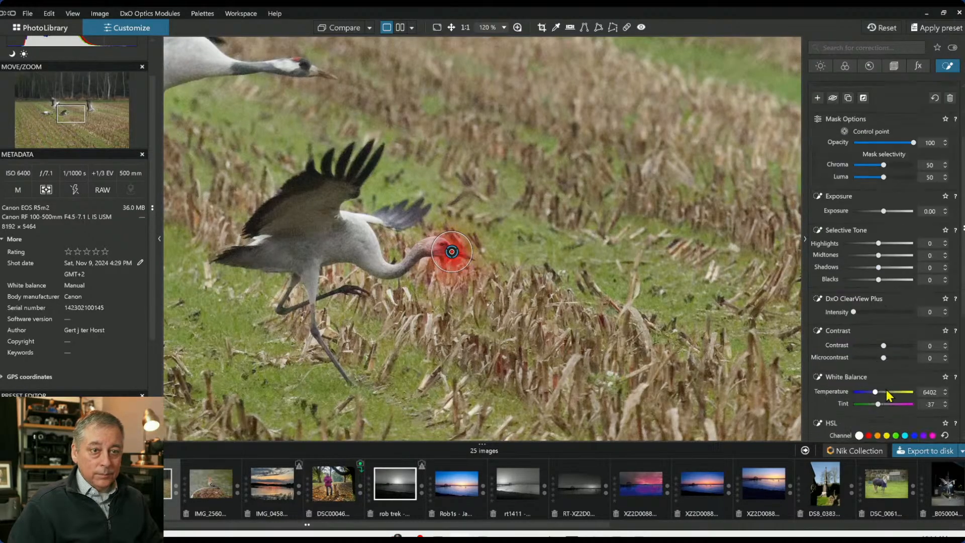
scroll(885, 387, "down", 4)
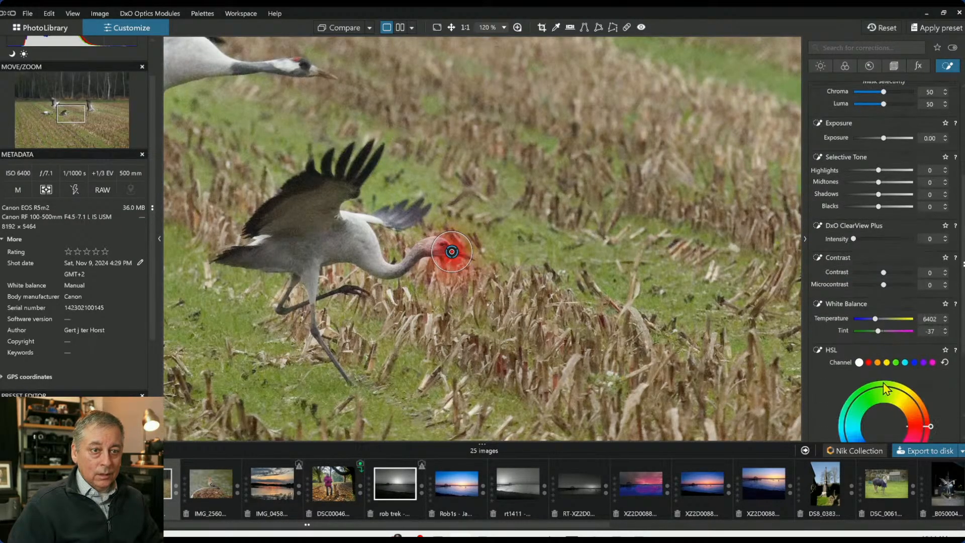
left_click_drag(885, 395, 896, 393)
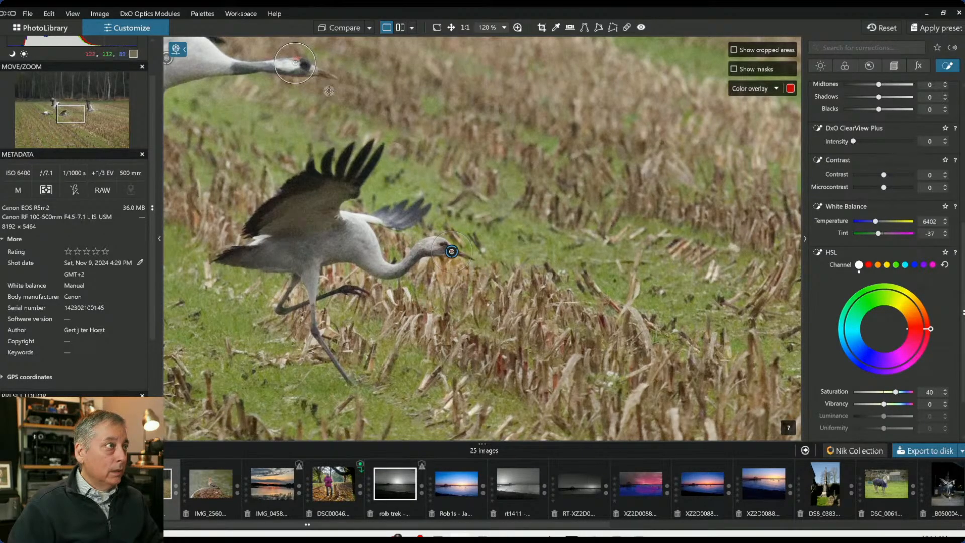
Add points on the upper-left flying crane's head and beak to the head control point group
scroll(437, 156, "down", 6)
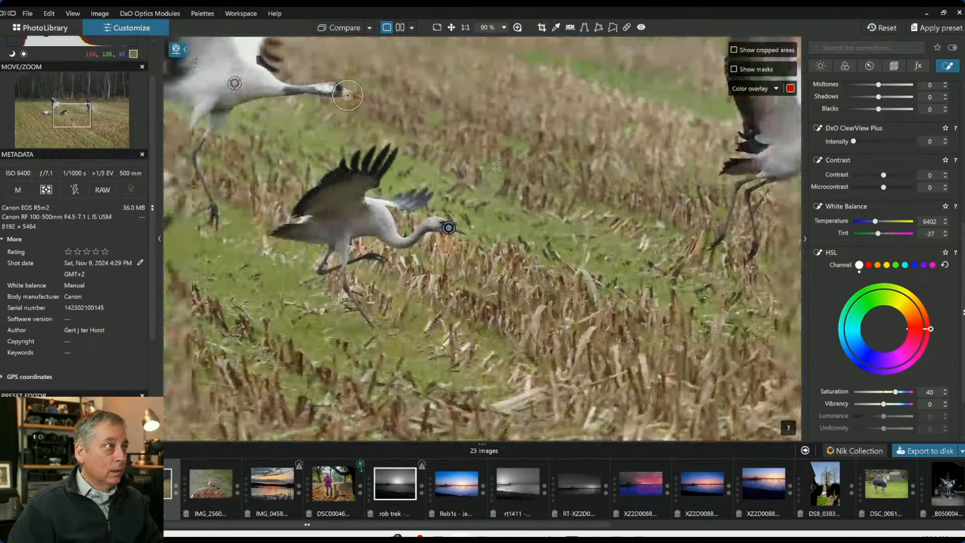
scroll(752, 187, "up", 8)
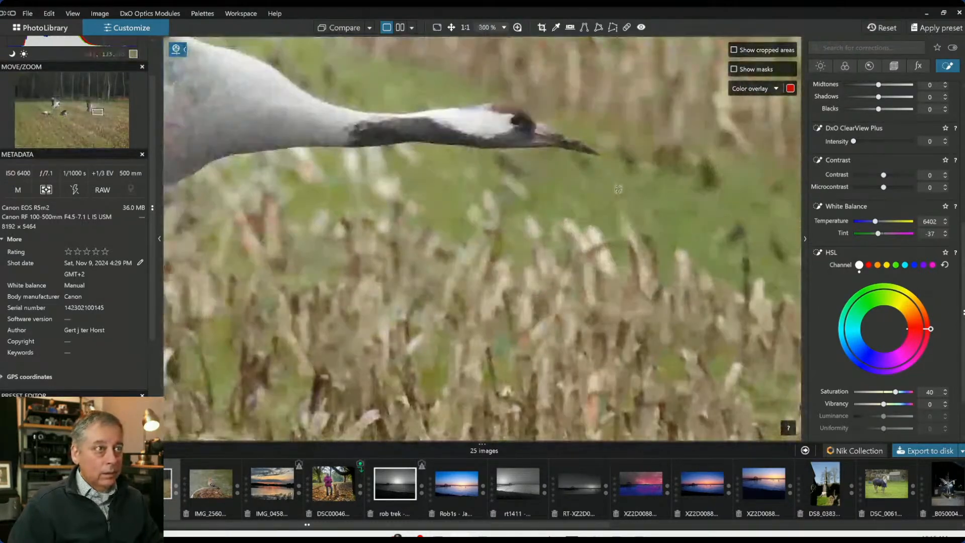
left_click(543, 136)
left_click(509, 112)
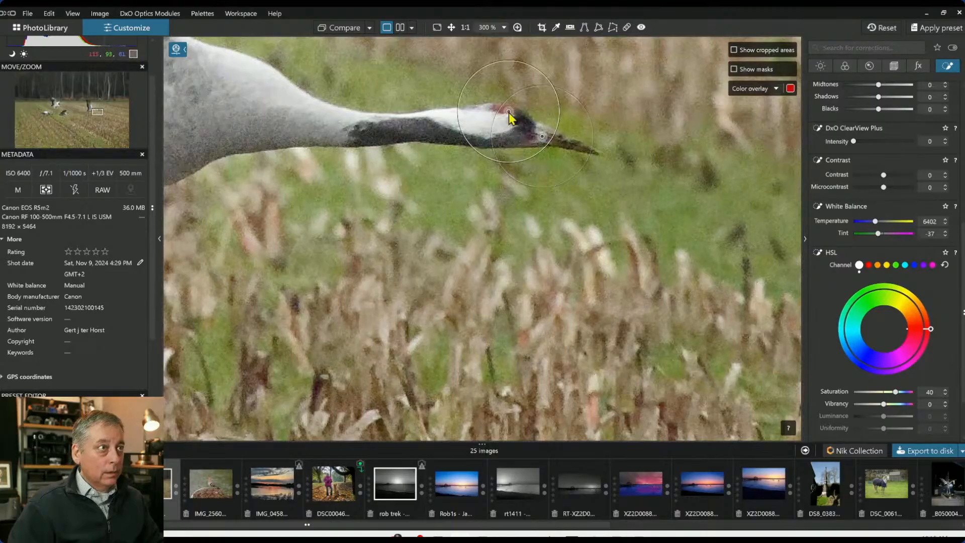
left_click_drag(509, 111, 502, 110)
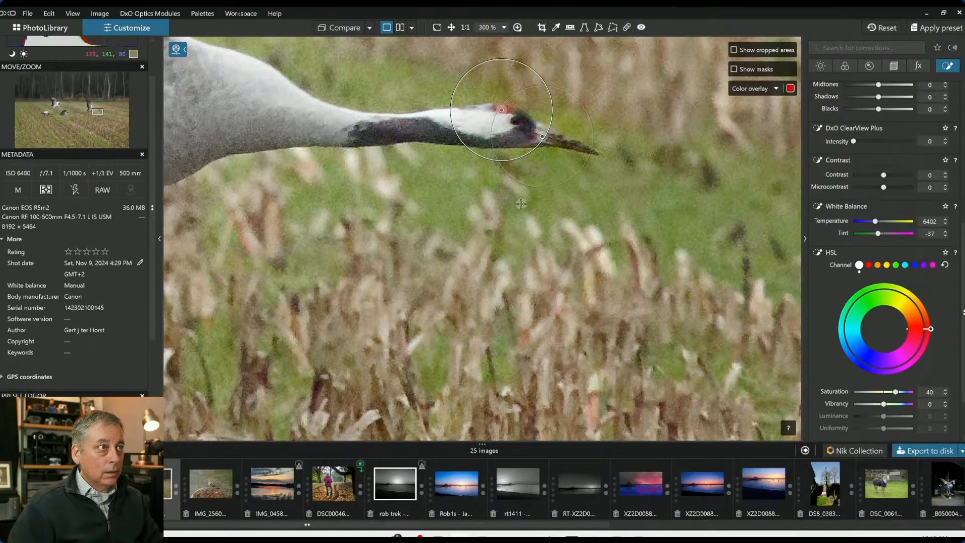
Add points on the left walking crane's head and beak to the same group
scroll(521, 201, "down", 10)
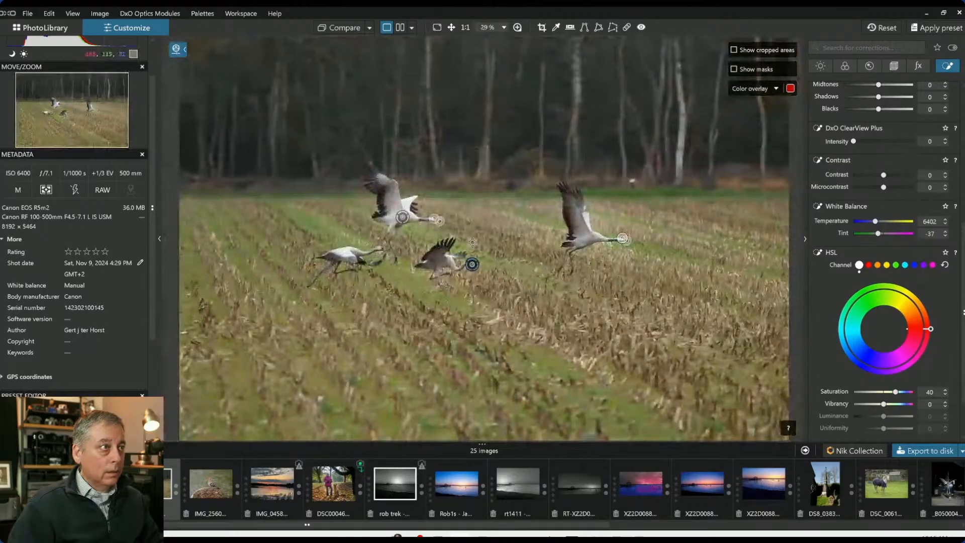
scroll(481, 236, "up", 6)
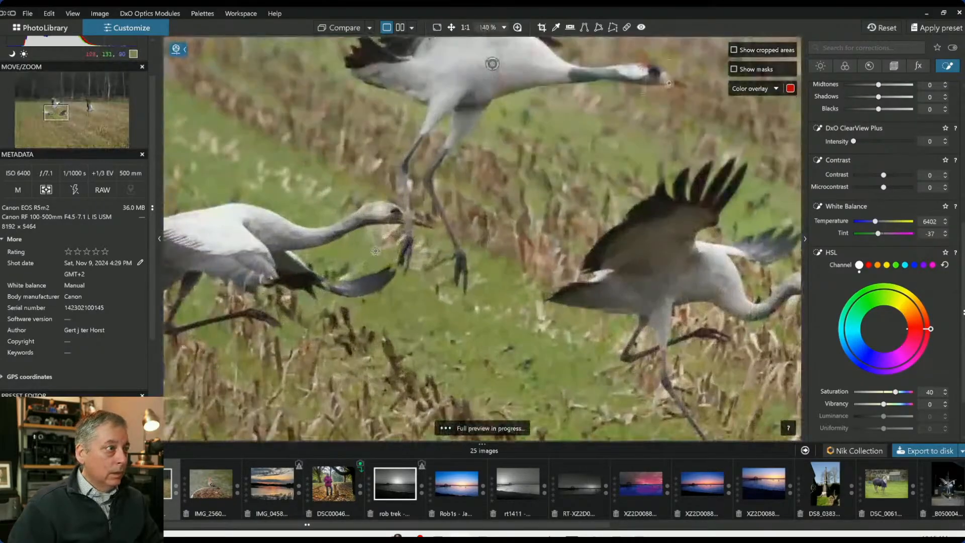
scroll(375, 250, "up", 2)
left_click(417, 205)
left_click(432, 210)
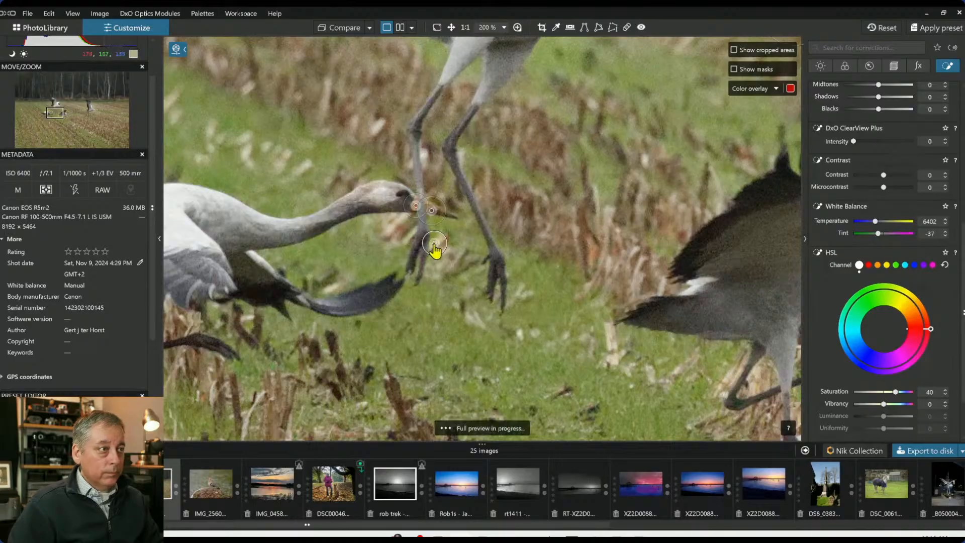
Add a beak point beside the front crane's head point and reposition it
left_click(68, 113)
left_click(69, 117)
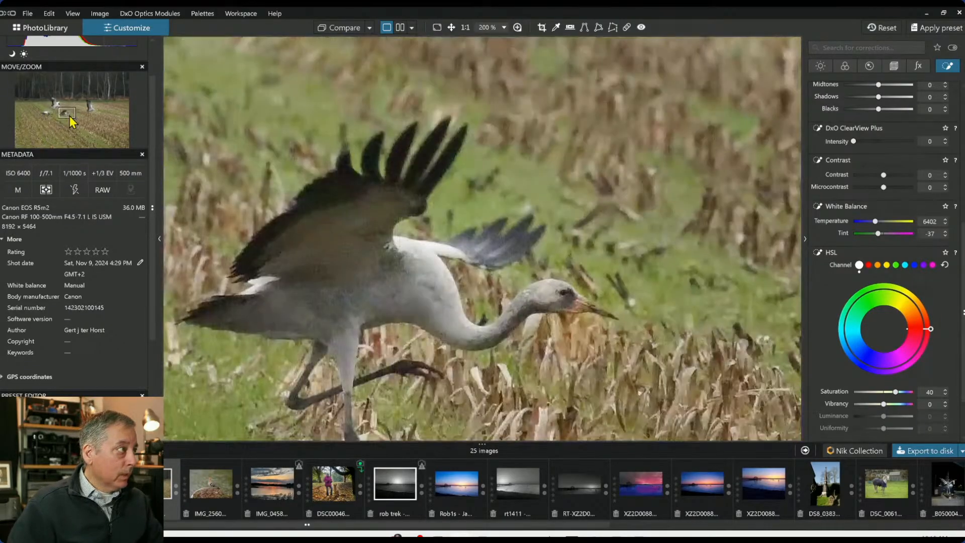
left_click(70, 119)
left_click(505, 231)
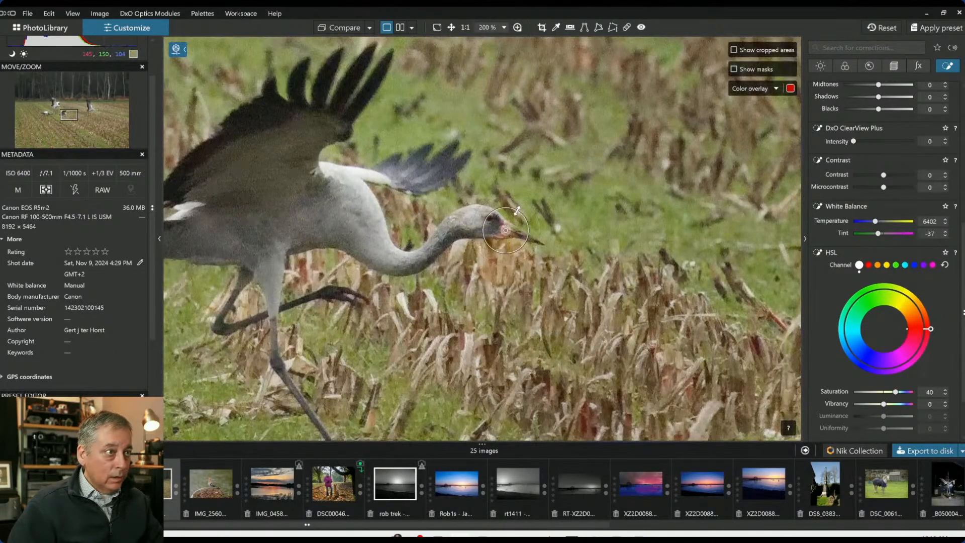
left_click(525, 238)
left_click_drag(531, 225, 528, 231)
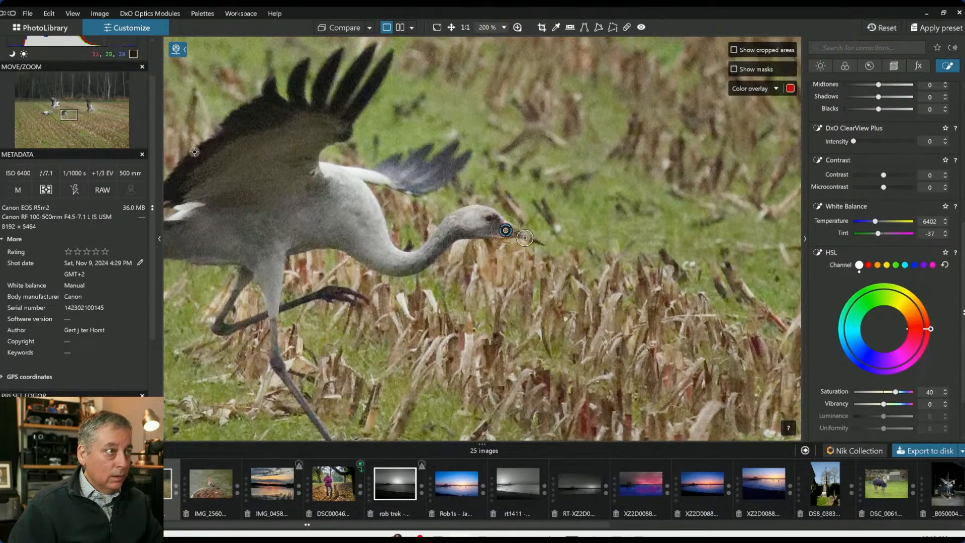
Place and resize the head and beak points on the right flying crane
left_click(99, 112)
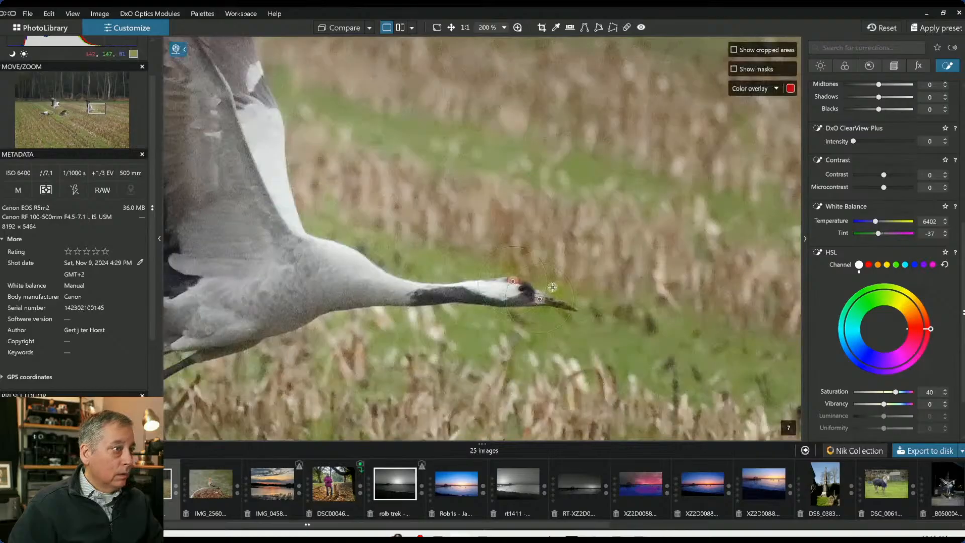
left_click_drag(524, 249, 550, 299)
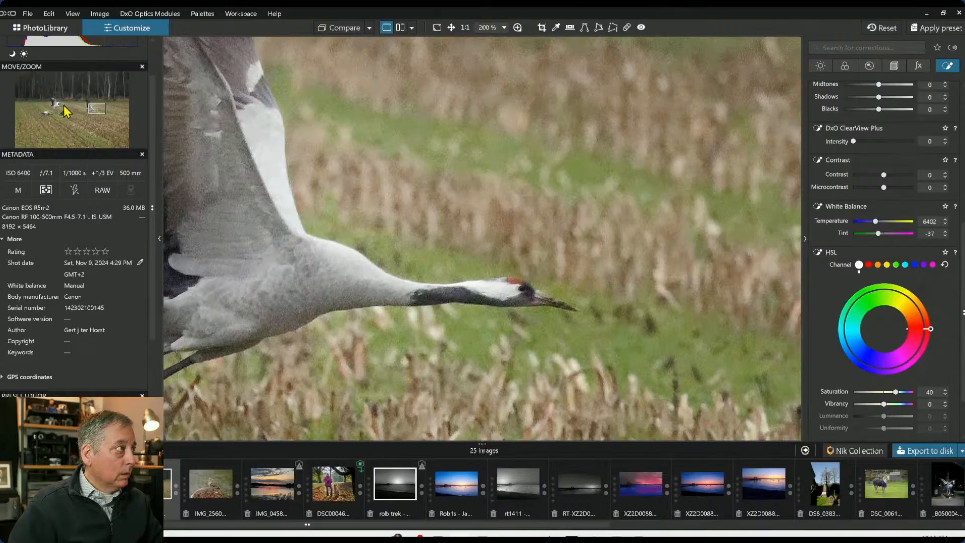
left_click(63, 107)
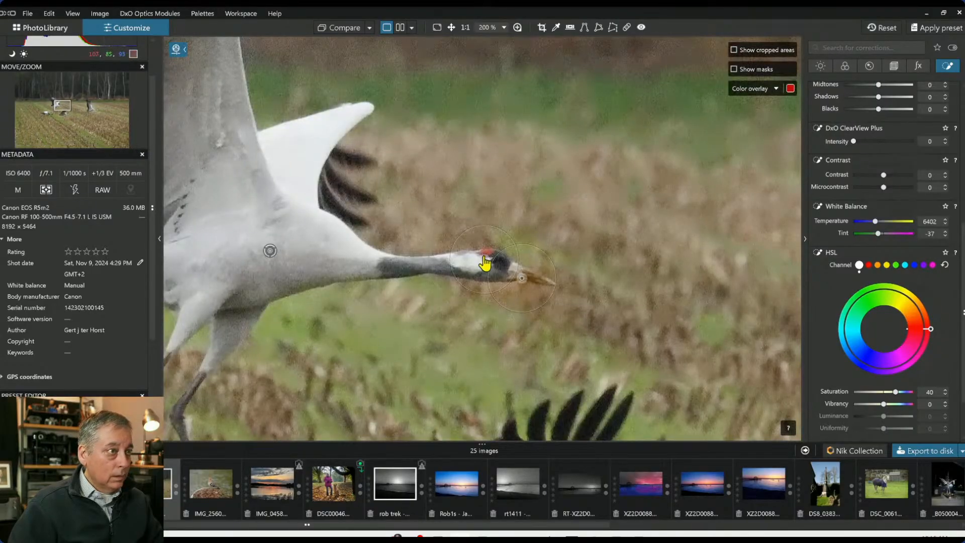
left_click_drag(485, 259, 488, 253)
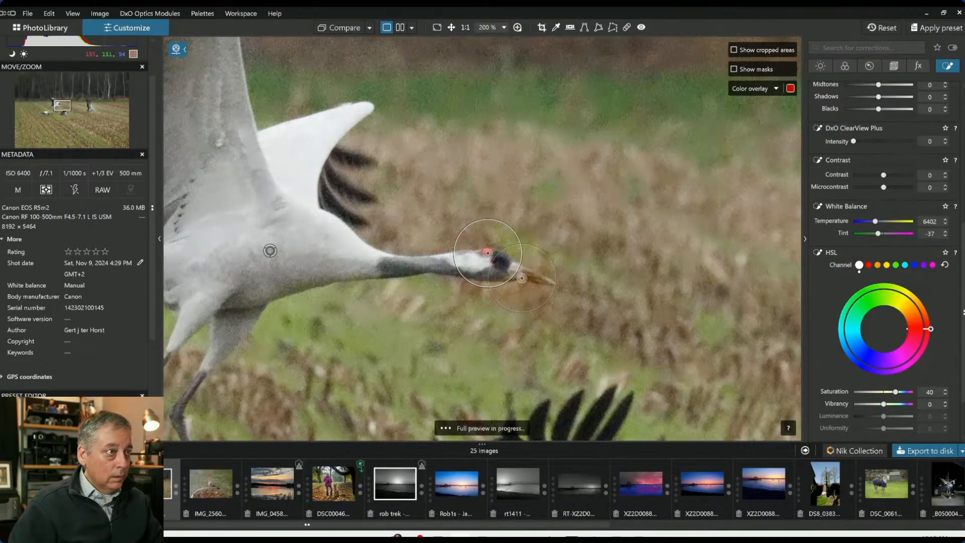
left_click_drag(486, 220, 486, 240)
left_click(521, 276)
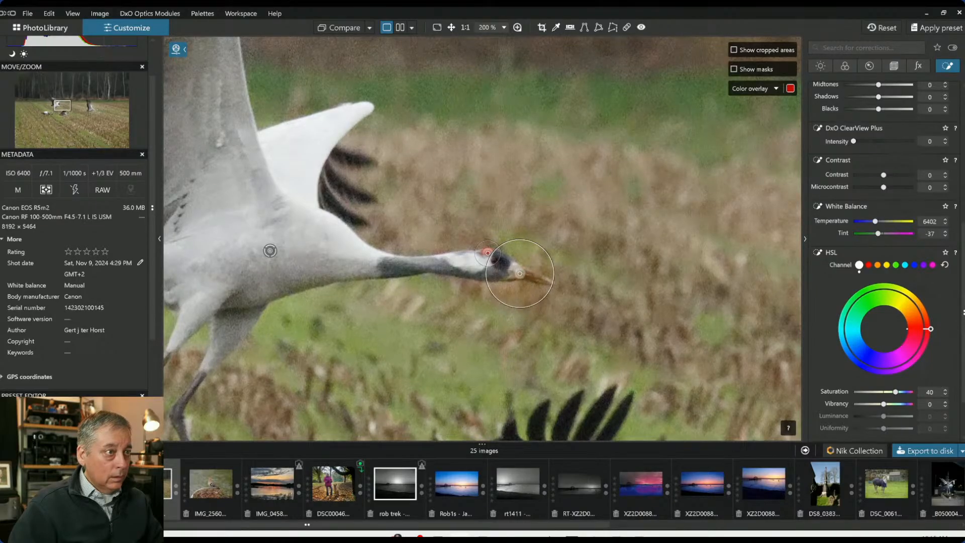
left_click_drag(519, 241, 519, 257)
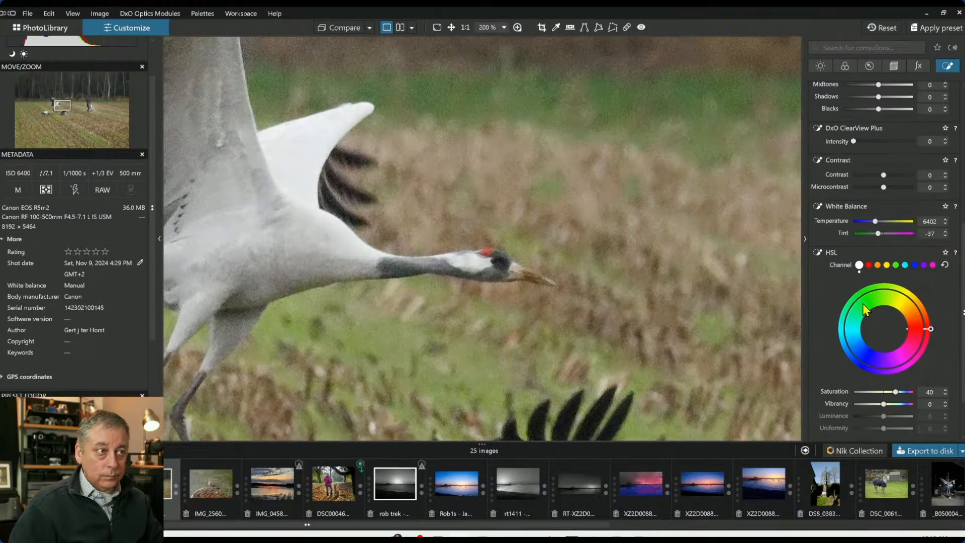
Set the head group's HSL saturation to 42 and vibrancy to 26
scroll(861, 302, "down", 2)
left_click_drag(884, 341, 906, 330)
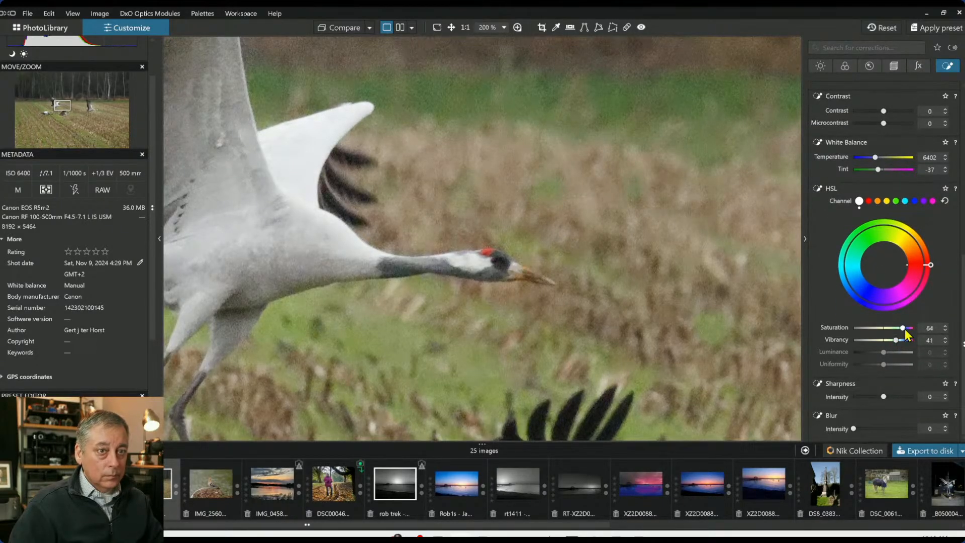
scroll(719, 298, "down", 5)
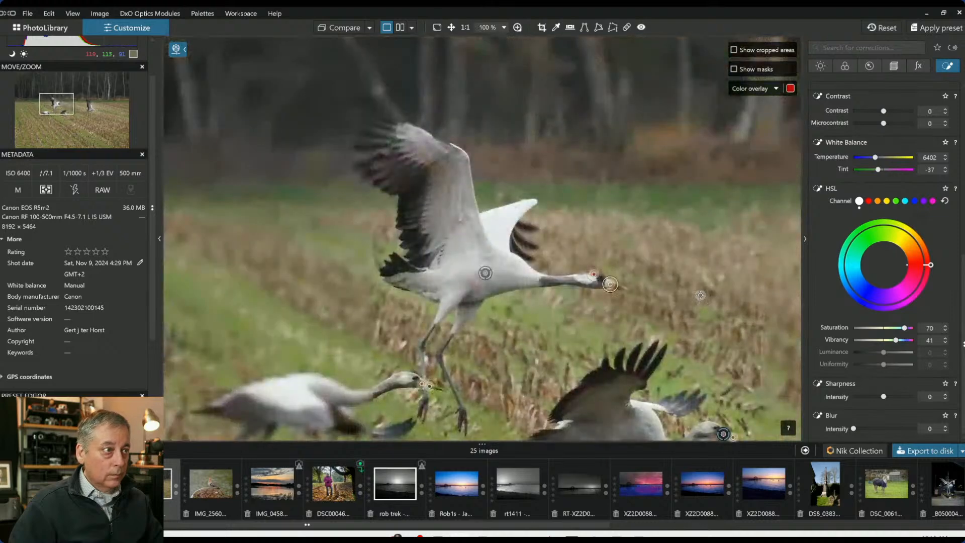
scroll(718, 299, "down", 2)
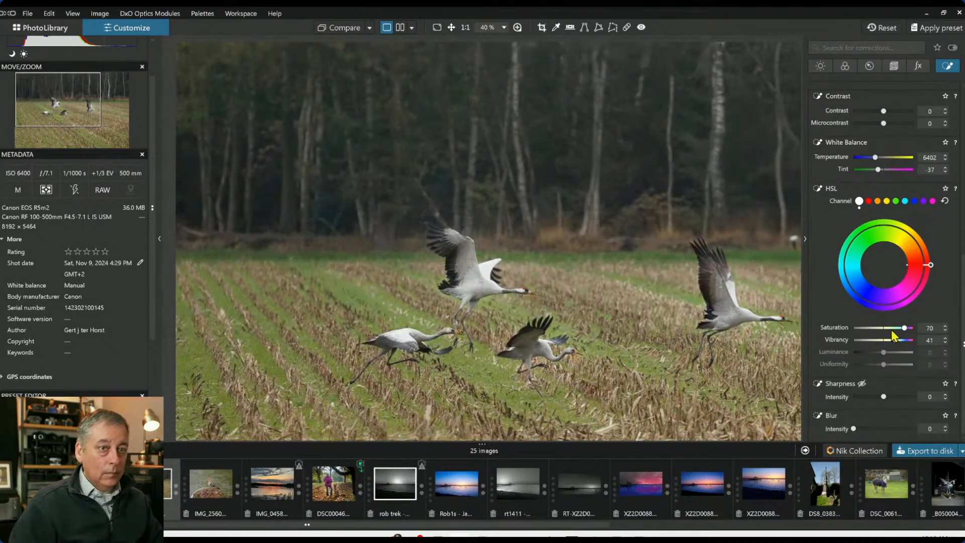
left_click_drag(904, 330, 892, 339)
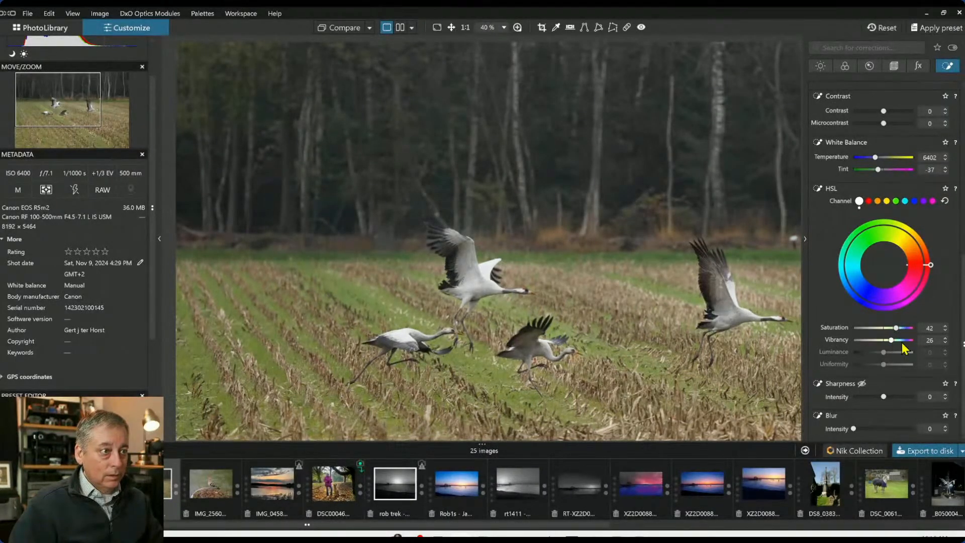
Reposition the head and beak points on the front crane at high zoom
scroll(564, 347, "up", 8)
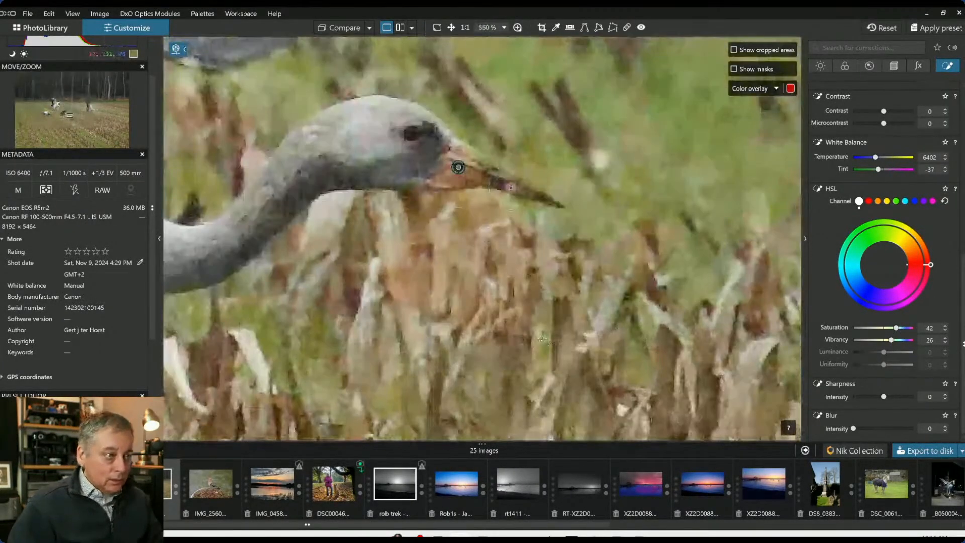
left_click_drag(474, 205, 454, 174)
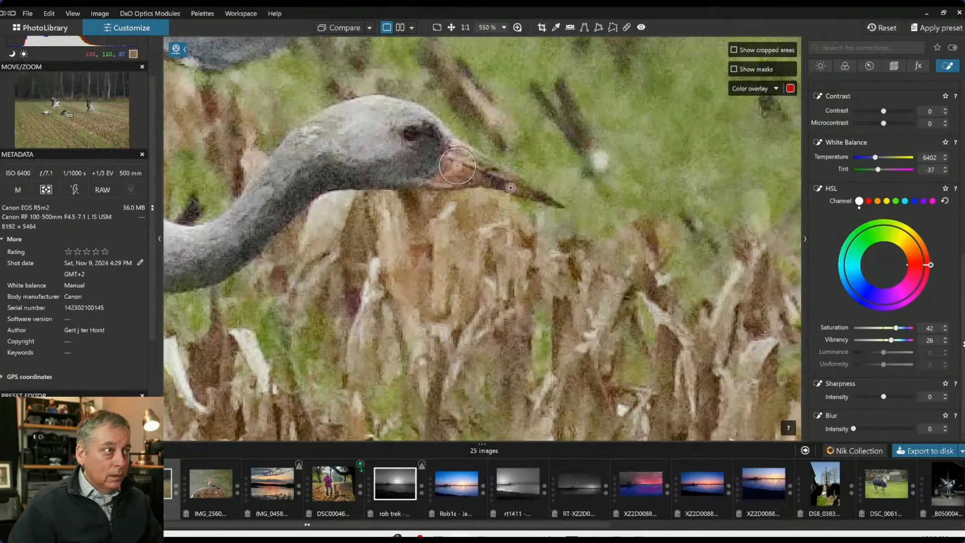
left_click_drag(511, 187, 505, 180)
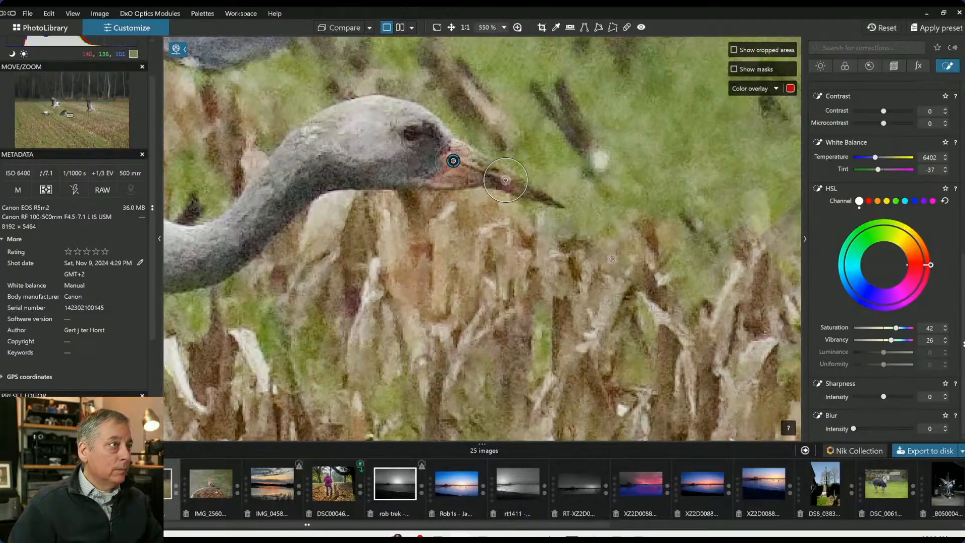
Add a control point on the front crane's eye area and set Shadows to 34 and ClearView Plus intensity to 75
scroll(860, 206, "up", 8)
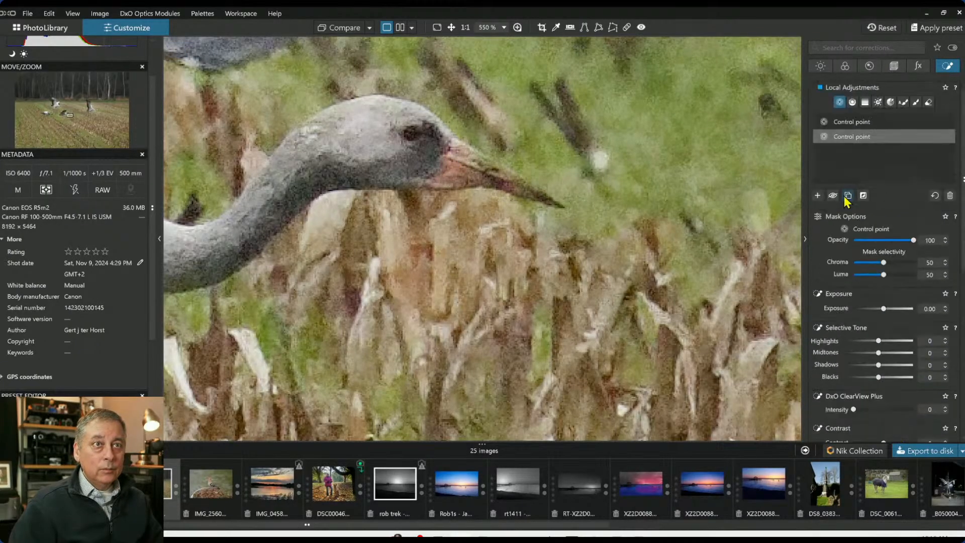
left_click(817, 196)
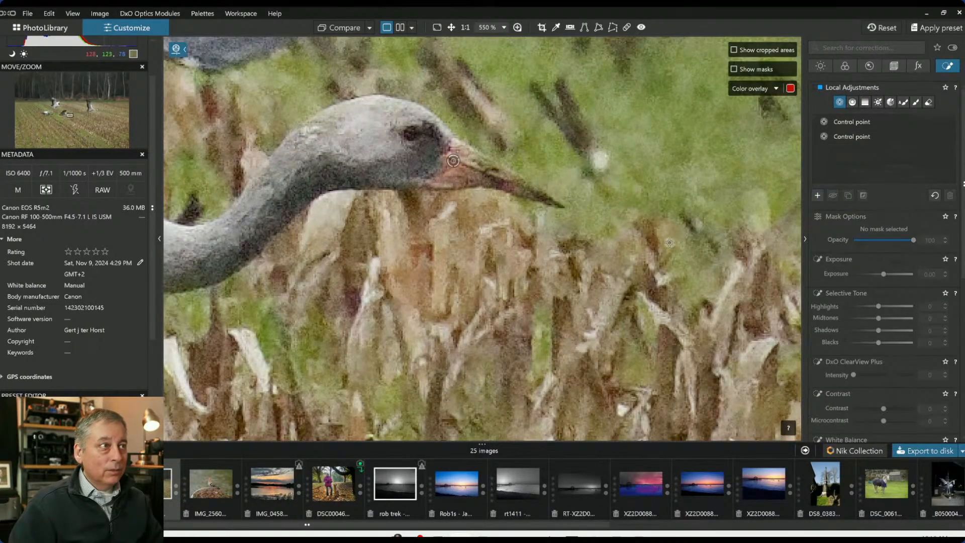
left_click(410, 135)
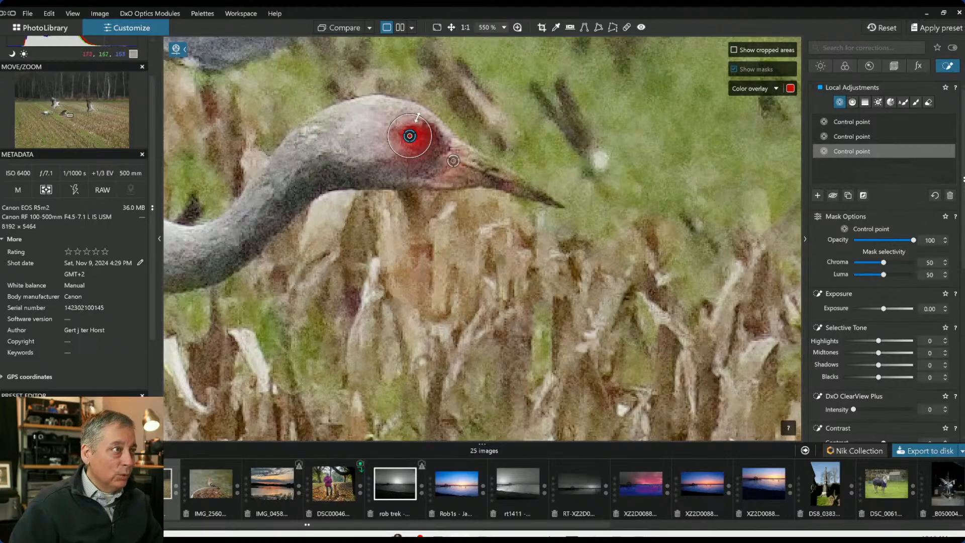
left_click_drag(879, 365, 891, 366)
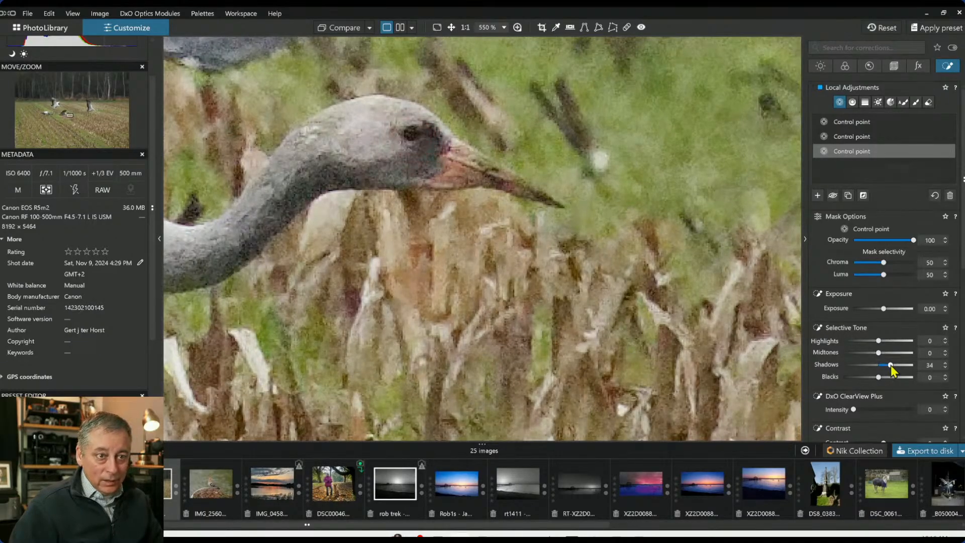
left_click(899, 409)
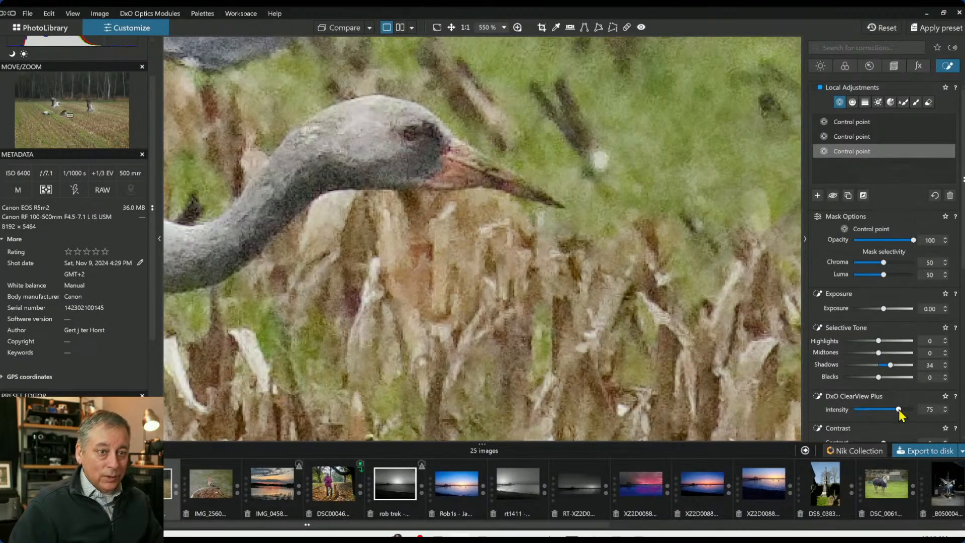
Set the selected eye control point's Highlights to 91 and Shadows to 60
left_click(95, 109)
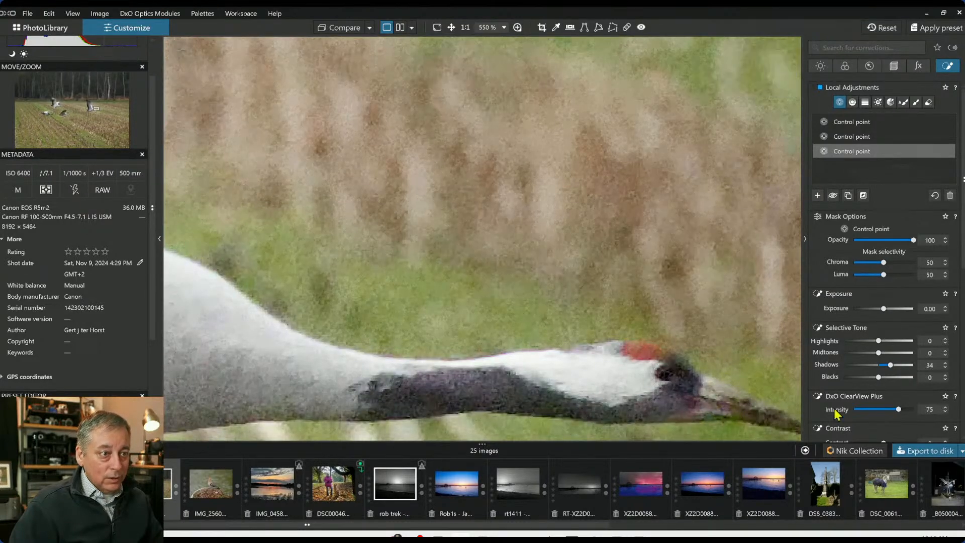
left_click_drag(879, 341, 911, 341)
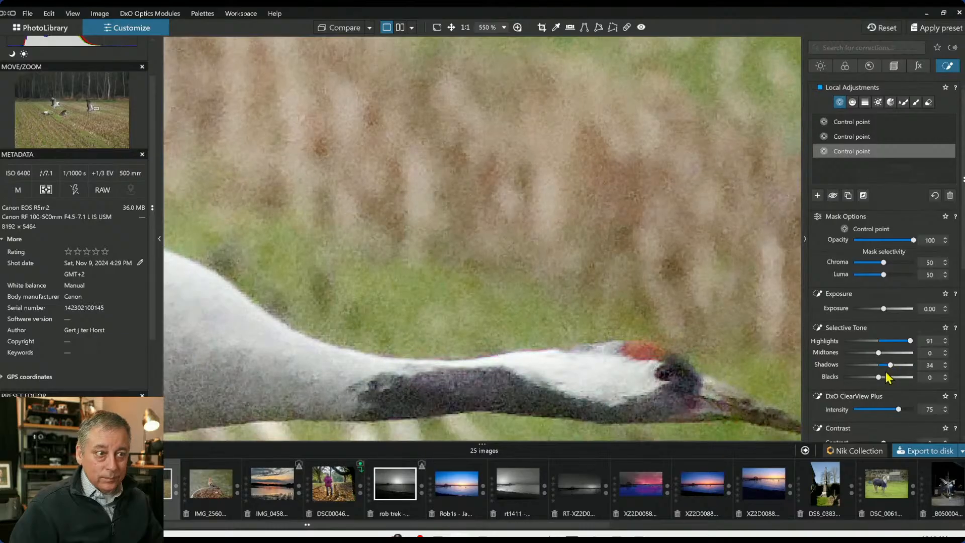
left_click(897, 366)
left_click_drag(898, 365, 900, 365)
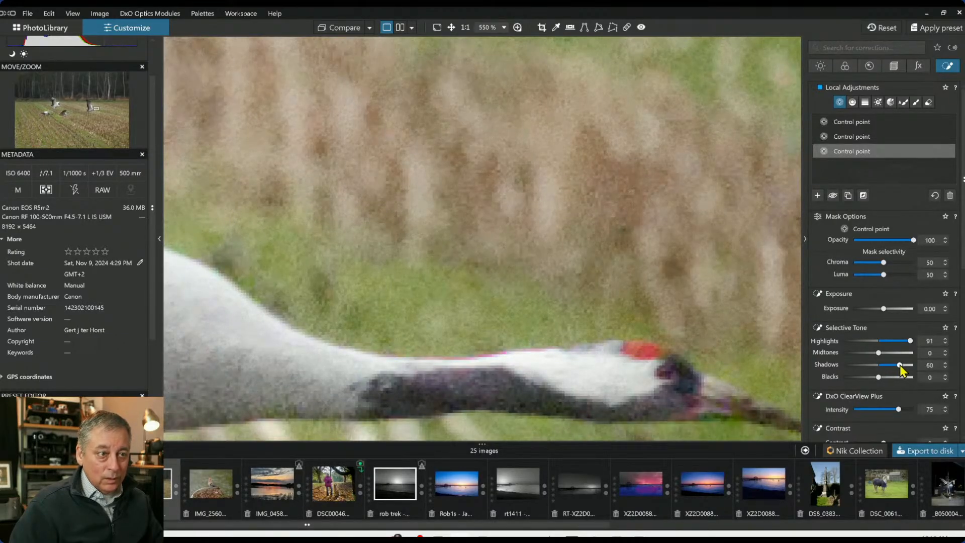
Nudge the eye control point onto the right flying crane's eye
left_click(63, 112)
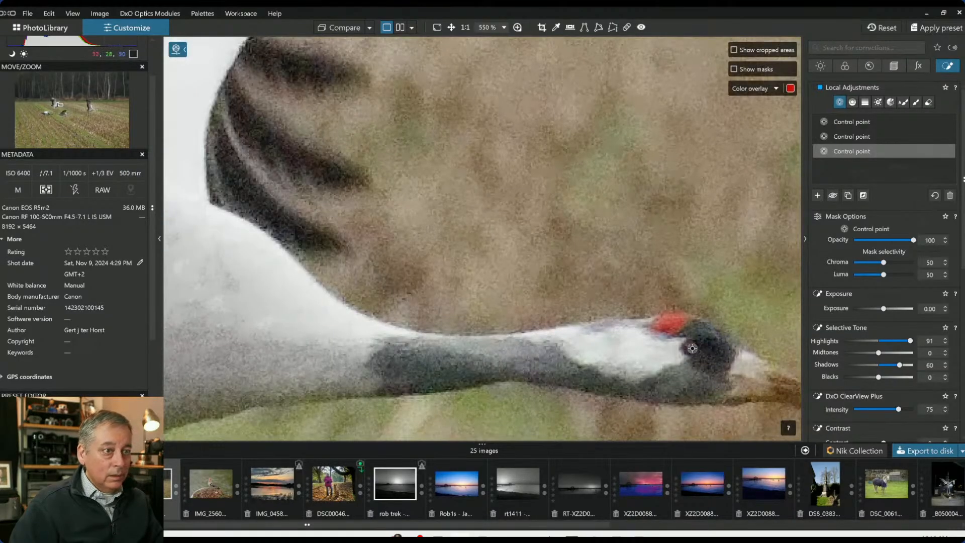
left_click_drag(693, 351, 695, 353)
left_click_drag(693, 350, 689, 348)
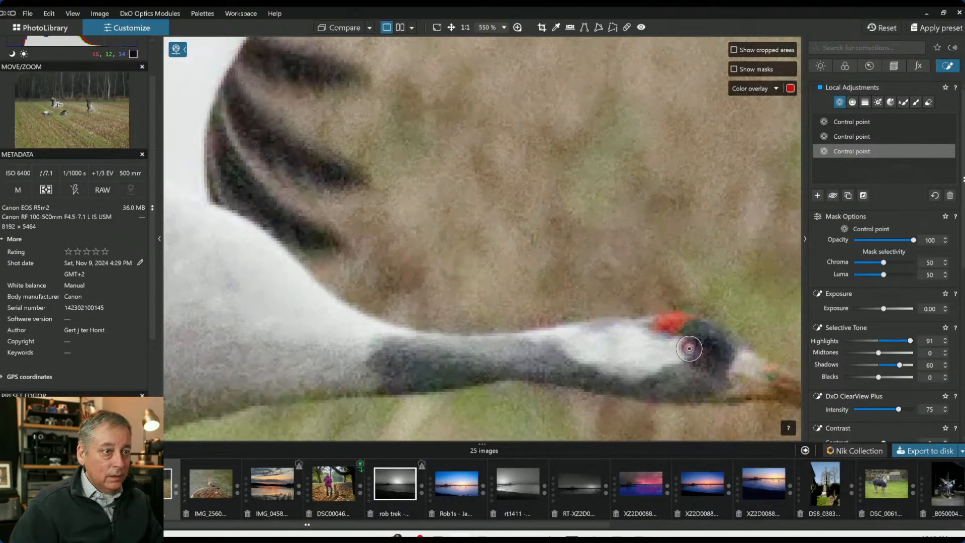
Nudge the control point on the left crane's head slightly lower
left_click(51, 113)
left_click(696, 108)
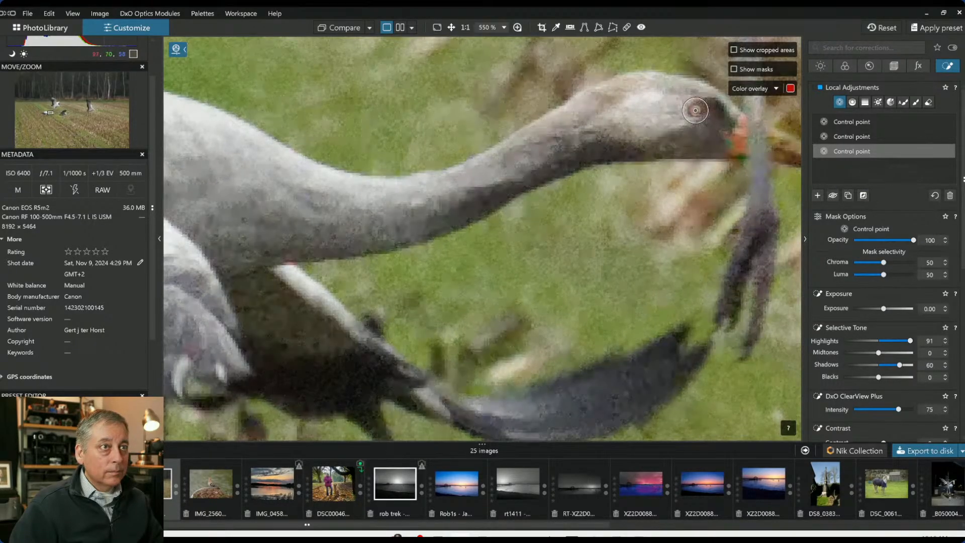
left_click_drag(690, 123, 685, 132)
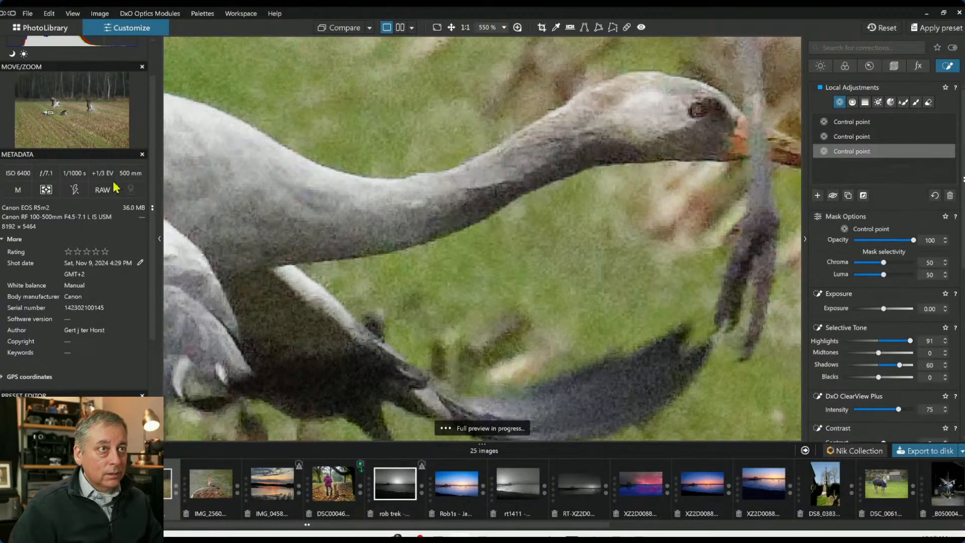
Add a control point on the front crane's eye and set Exposure to 0.49 and Blacks to -62
left_click(73, 120)
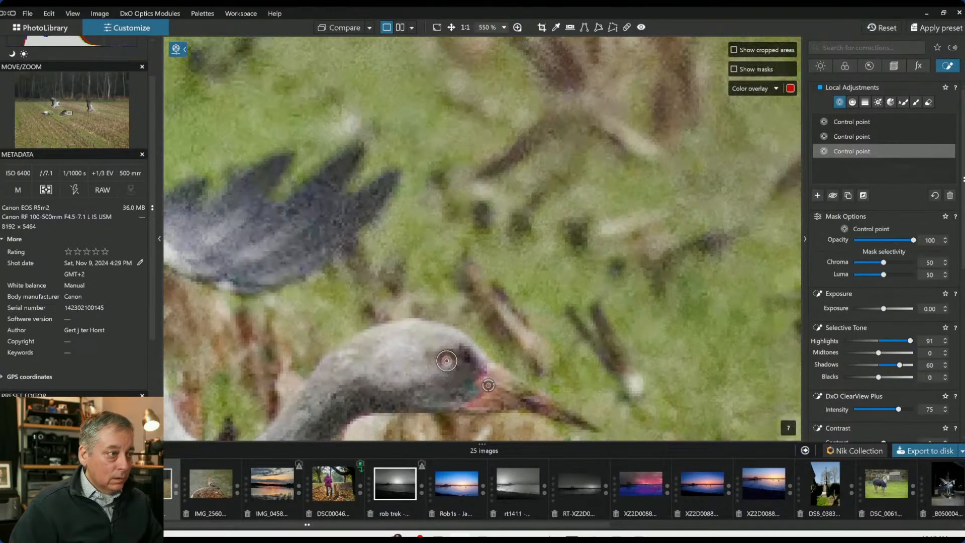
left_click(819, 198)
left_click(445, 376)
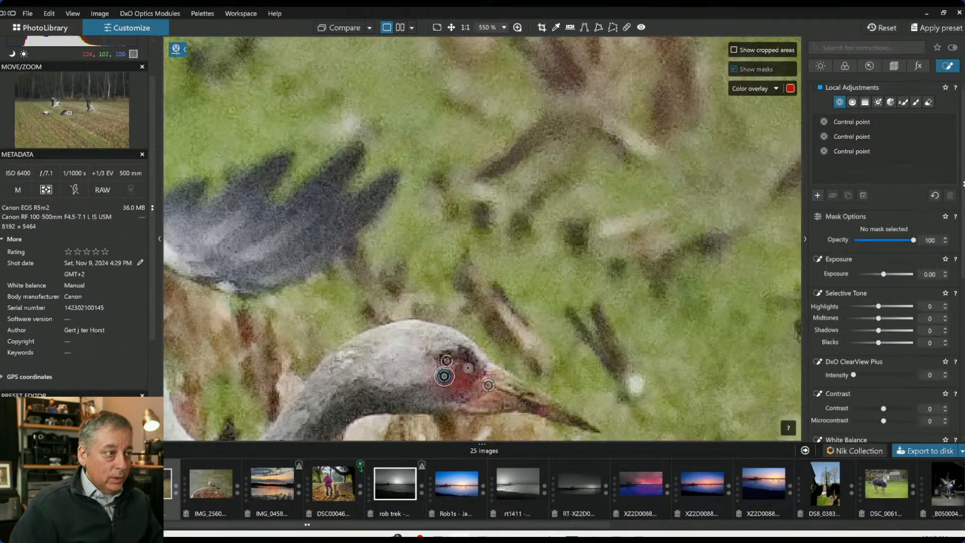
left_click_drag(881, 309, 888, 310)
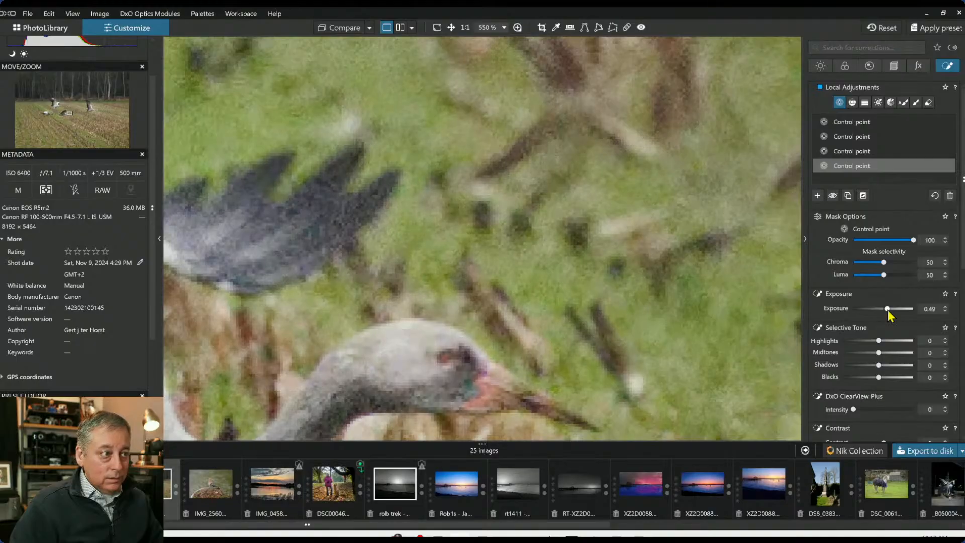
left_click(858, 377)
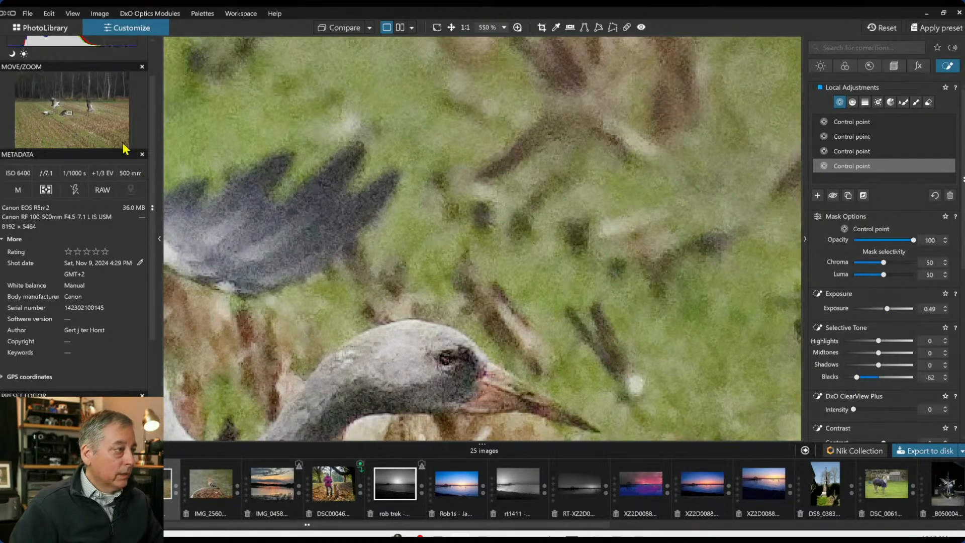
Move the new control point onto the right flying crane's eye
left_click(93, 109)
left_click(98, 110)
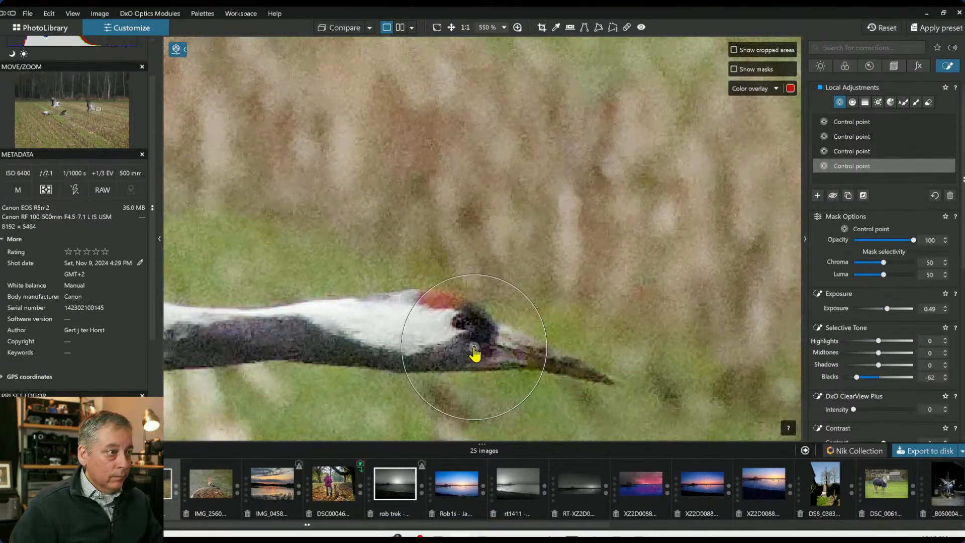
left_click_drag(475, 353, 440, 339)
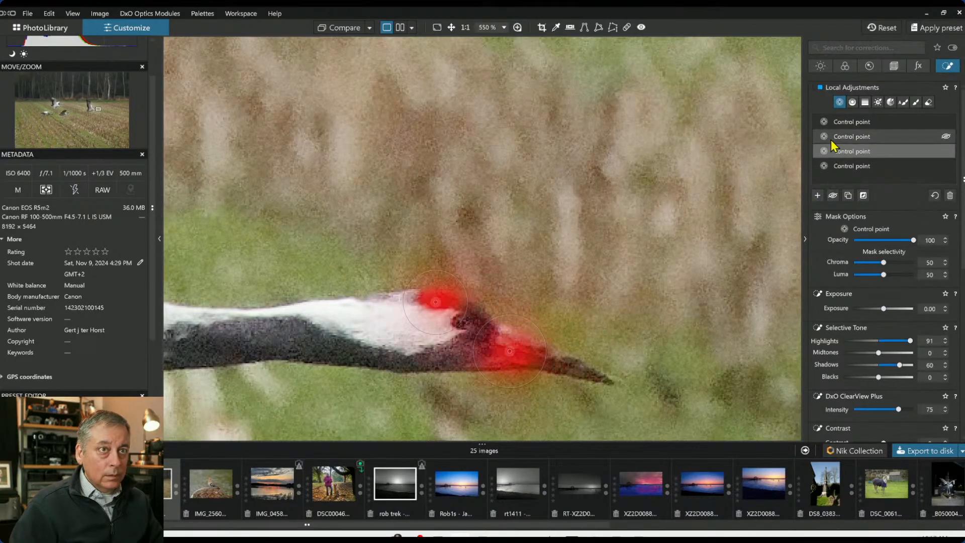
Reposition the second control point slightly upward on the right crane's red crown
left_click(831, 138)
left_click_drag(436, 303, 436, 299)
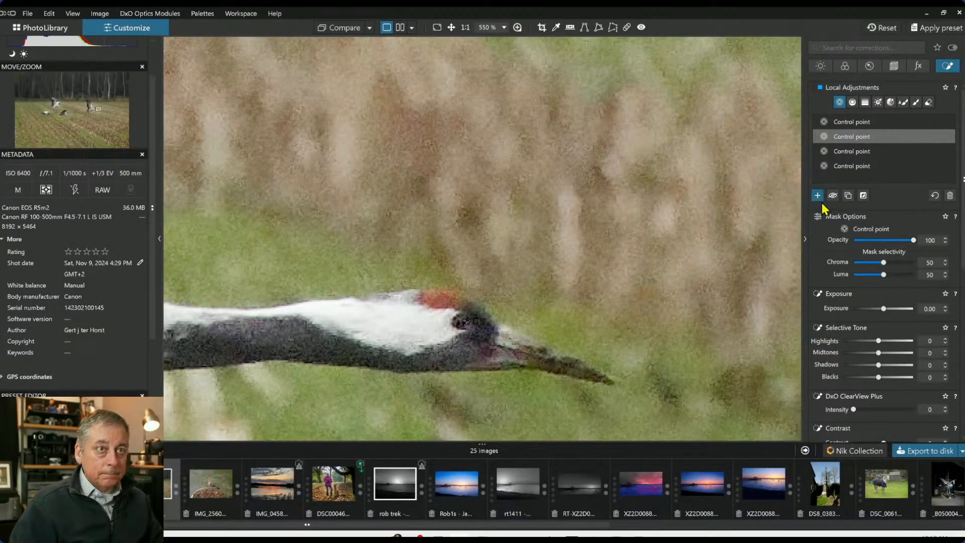
Add a control point on the right crane's red crown and set its HSL saturation to 51
left_click(447, 300)
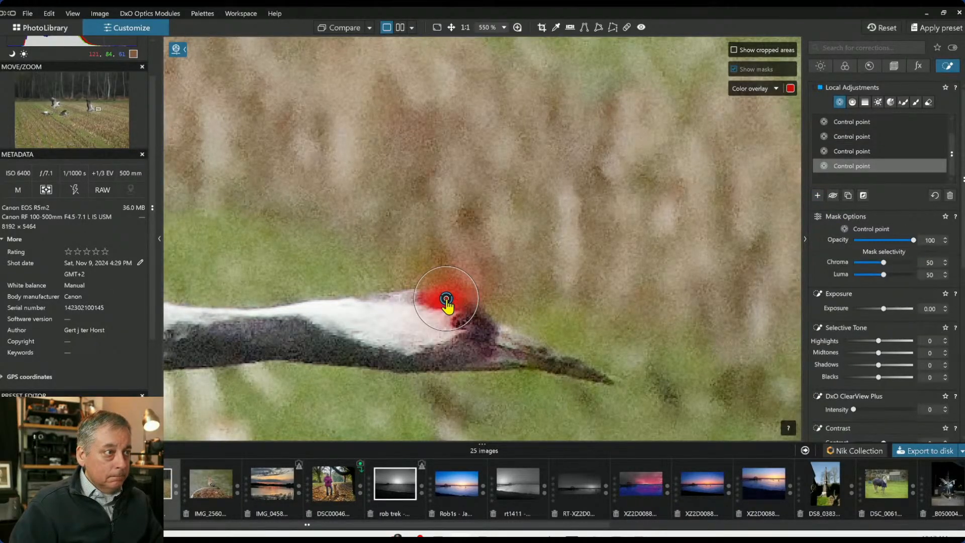
scroll(885, 397, "down", 5)
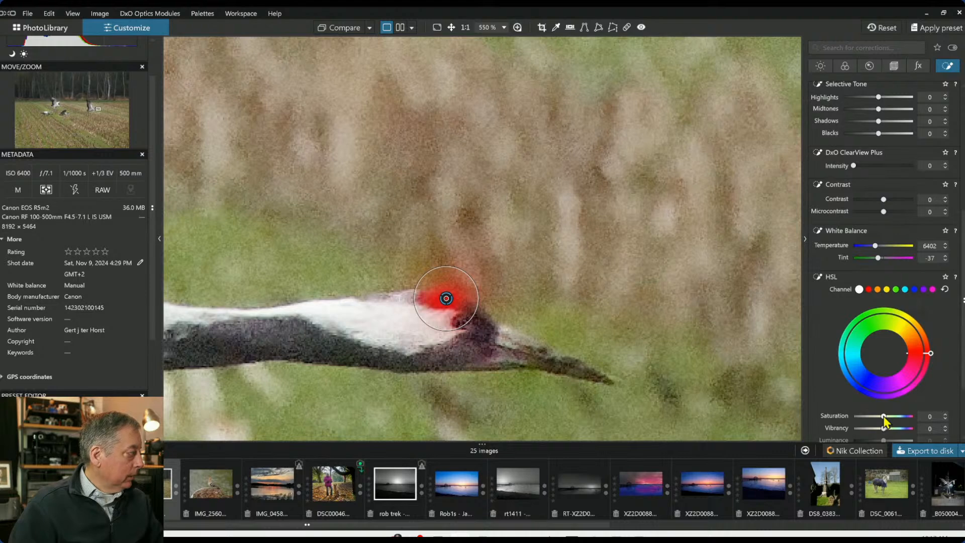
left_click_drag(883, 417, 899, 417)
Crop the photo by raising its bottom edge, to about 5898 × 3934 px
scroll(662, 346, "down", 10)
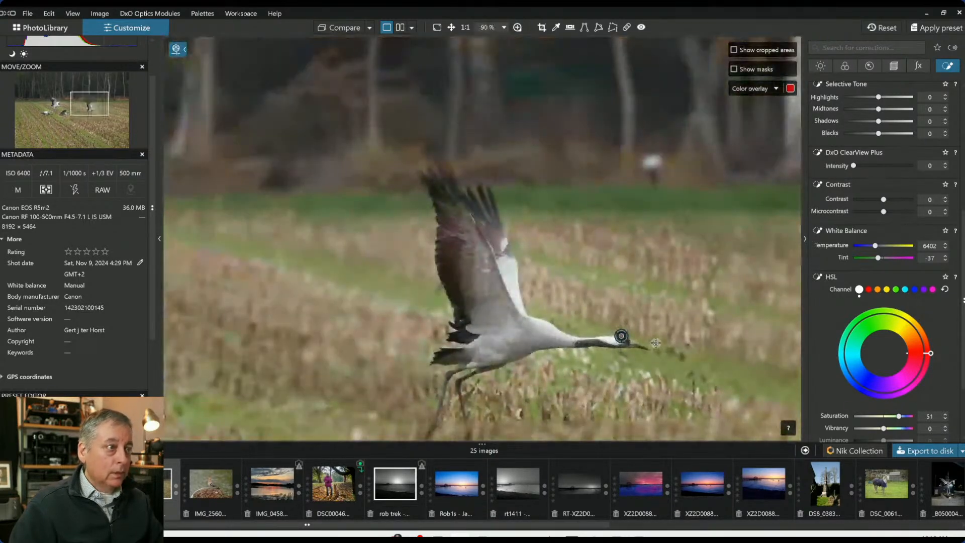
scroll(656, 343, "down", 3)
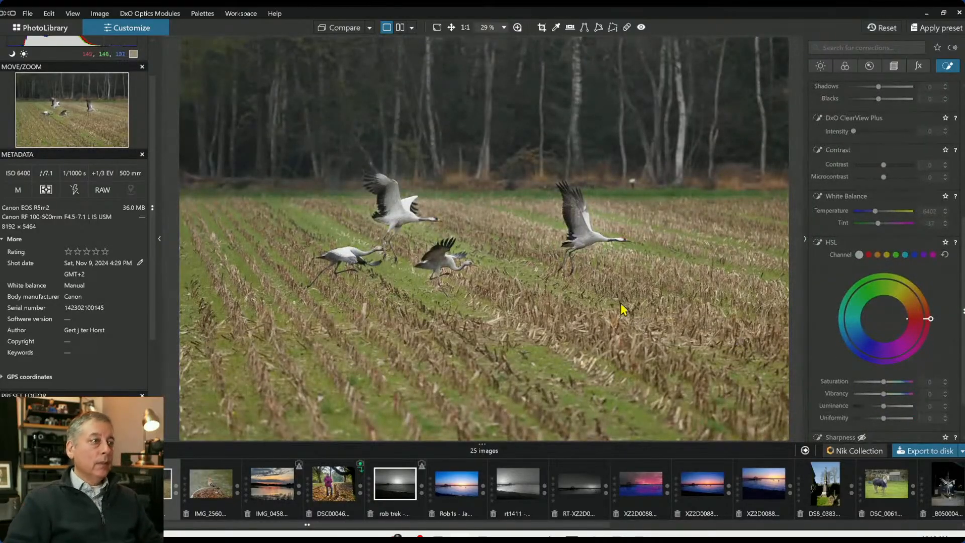
scroll(596, 249, "up", 2)
scroll(596, 249, "down", 3)
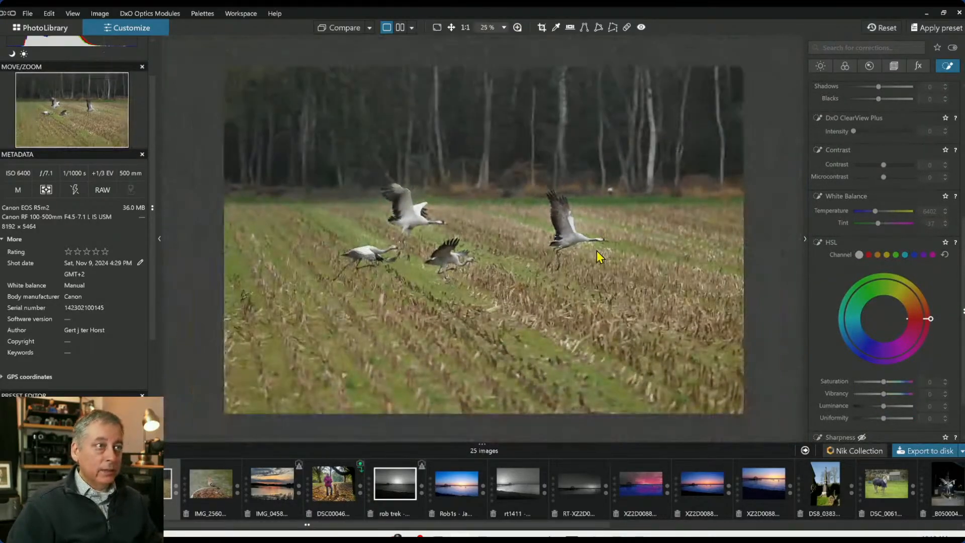
left_click(895, 67)
left_click(855, 175)
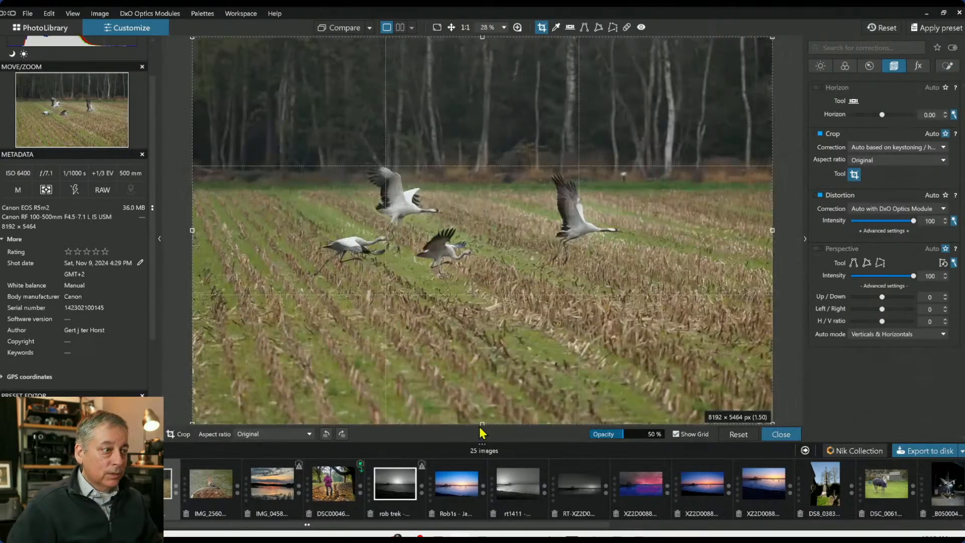
left_click_drag(482, 425, 495, 334)
key("Return")
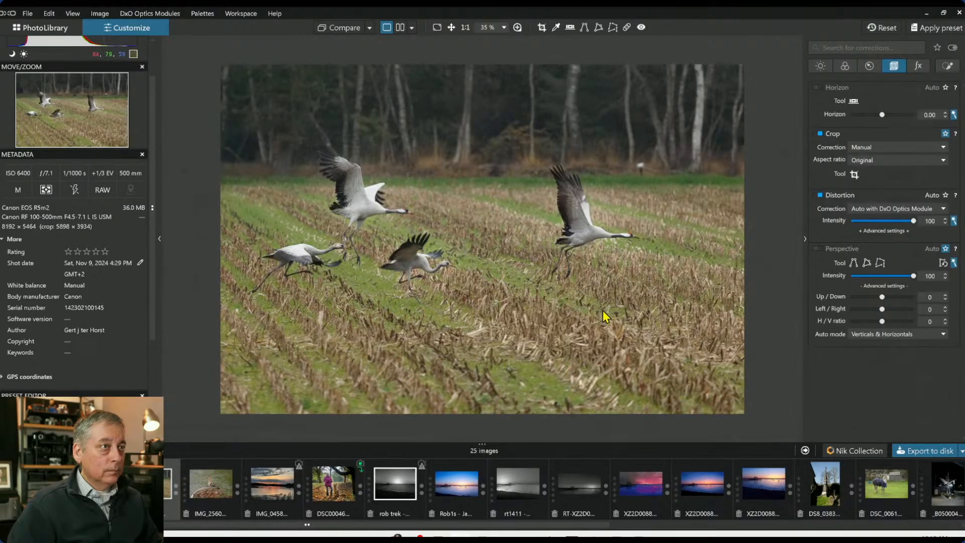
Add a control line across the background treeline, adjust its gradient and set Blacks to -54
left_click(943, 67)
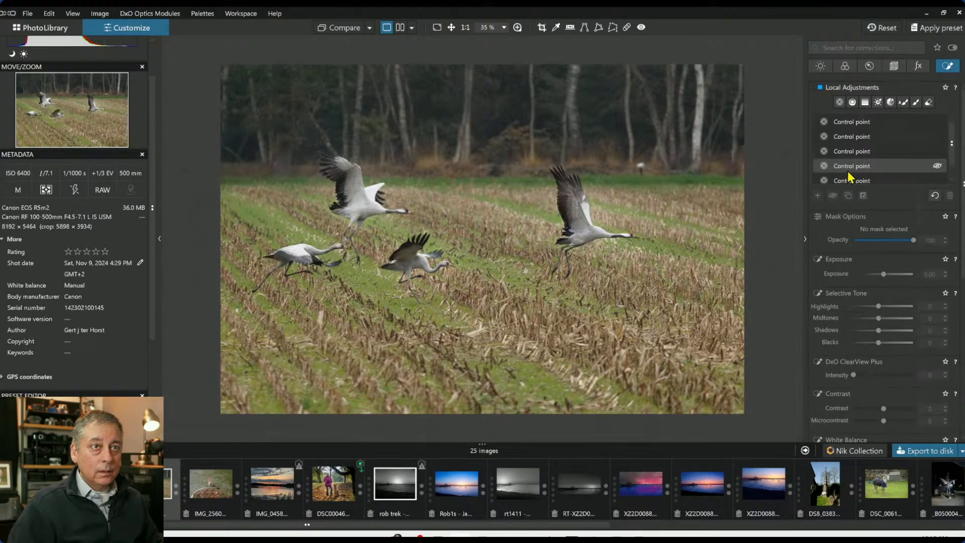
left_click(853, 102)
left_click_drag(488, 132, 491, 186)
key("m")
left_click_drag(879, 377, 859, 377)
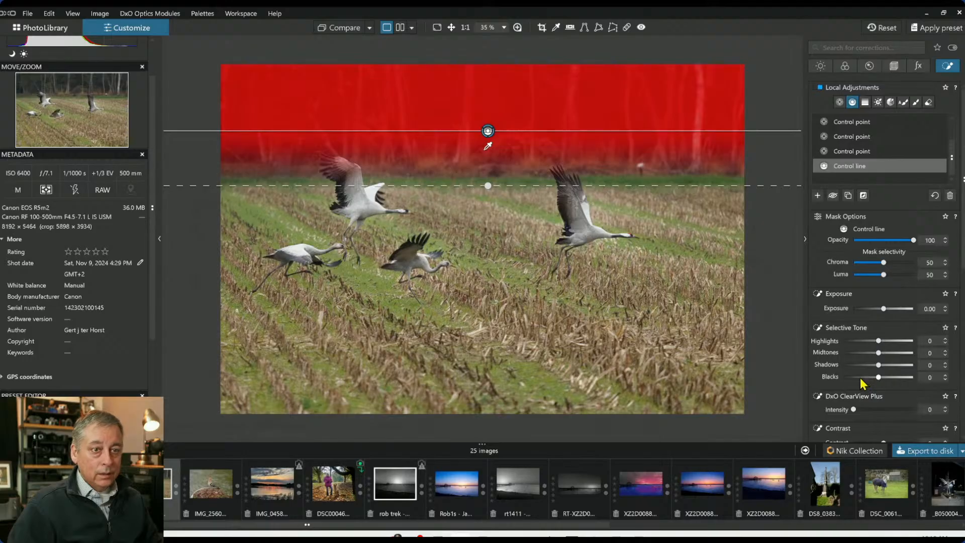
key("m")
left_click_drag(489, 148, 491, 123)
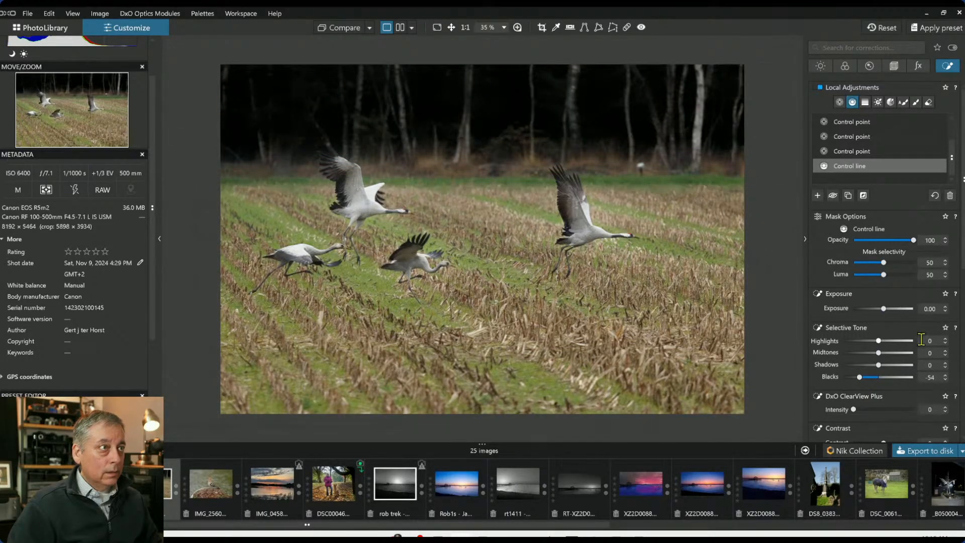
Set the control line's Blacks to -44, Highlights to 75 and Shadows to 10
left_click_drag(864, 378, 873, 410)
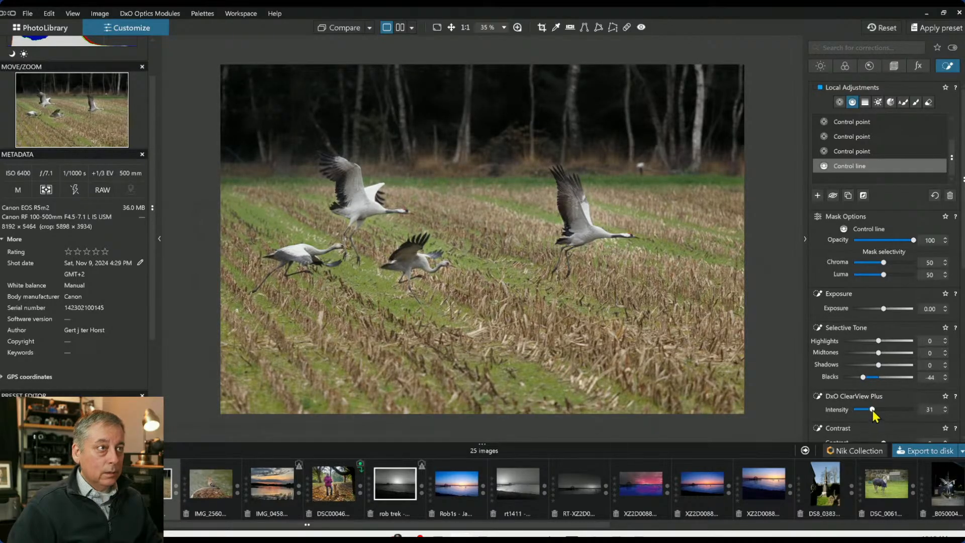
double_click(871, 410)
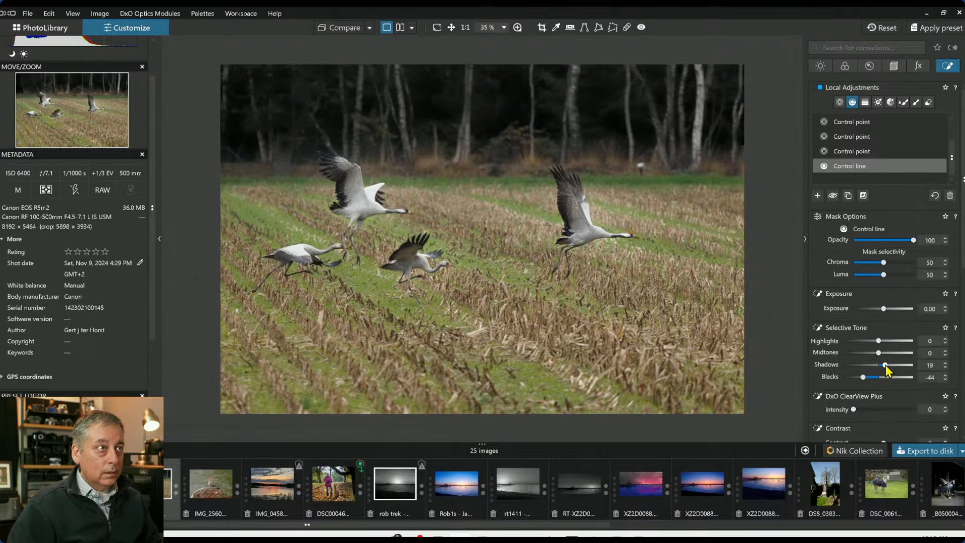
left_click_drag(878, 340, 905, 342)
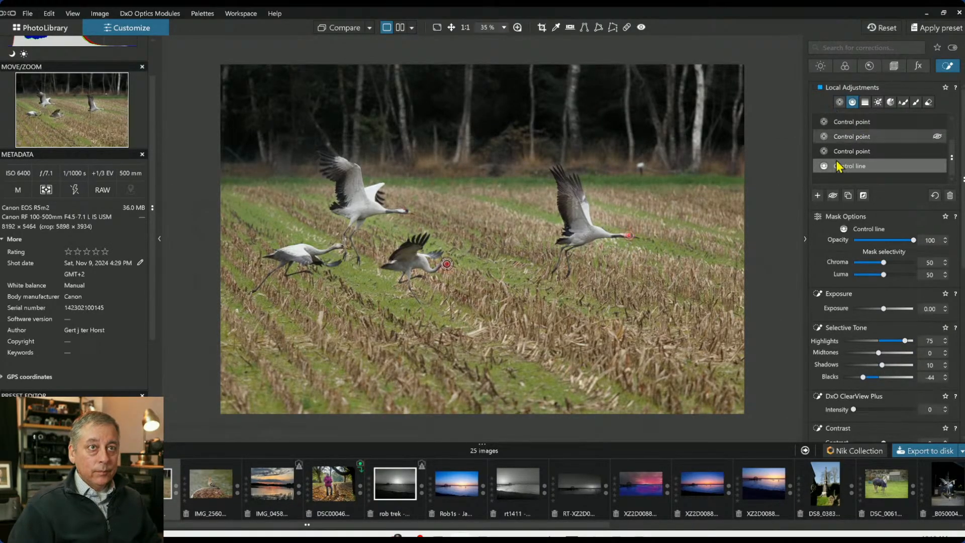
Sample the orange field colour in global HSL and set its saturation to 28 and luminance to -21
left_click(817, 196)
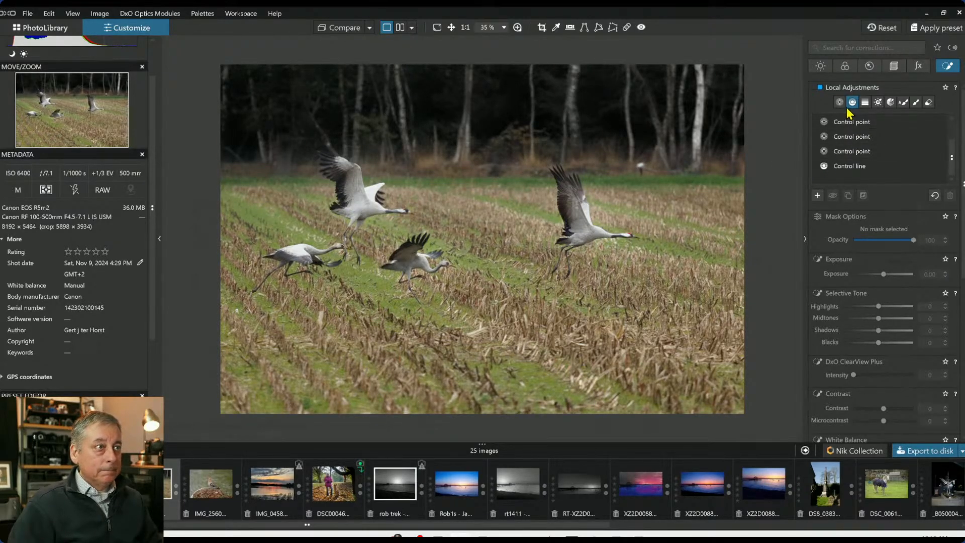
left_click(844, 67)
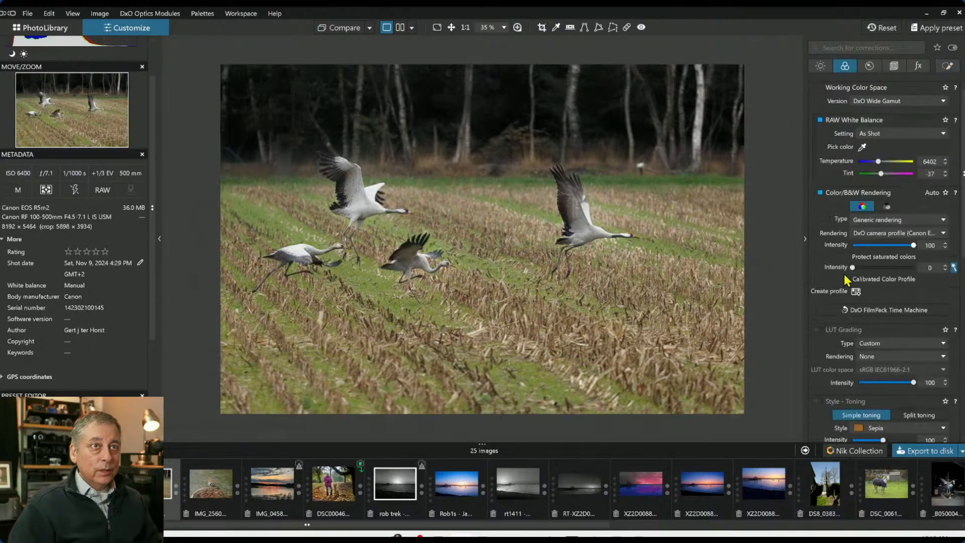
scroll(846, 313, "down", 4)
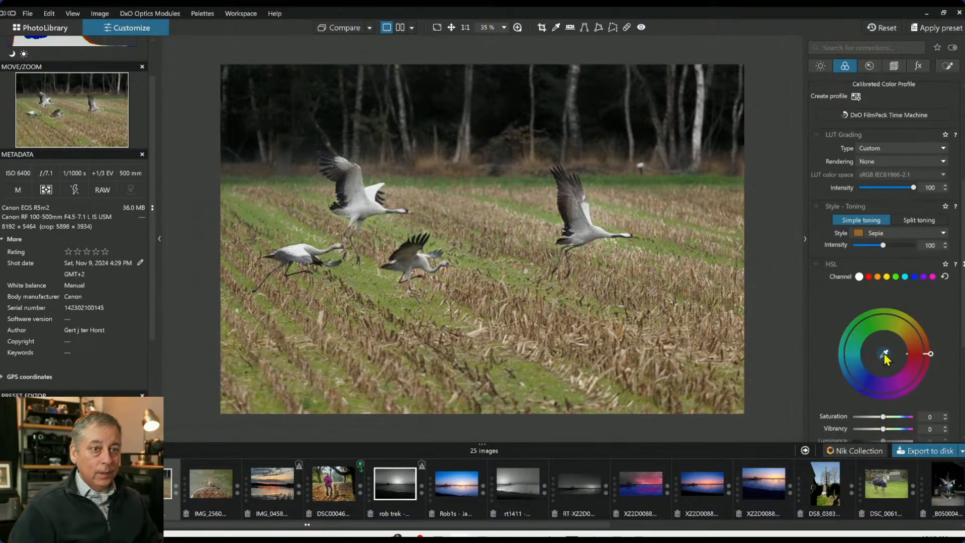
left_click(886, 355)
left_click(561, 174)
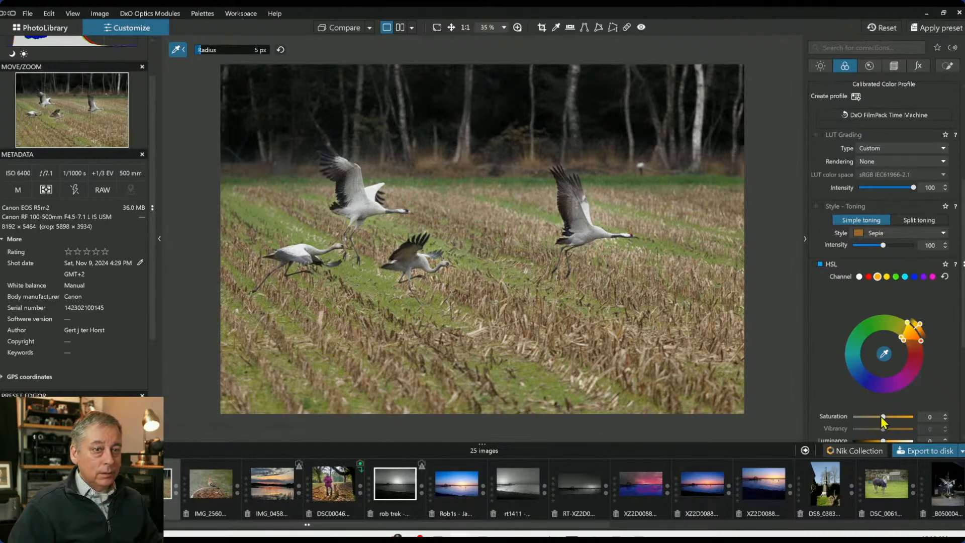
left_click_drag(898, 418, 893, 418)
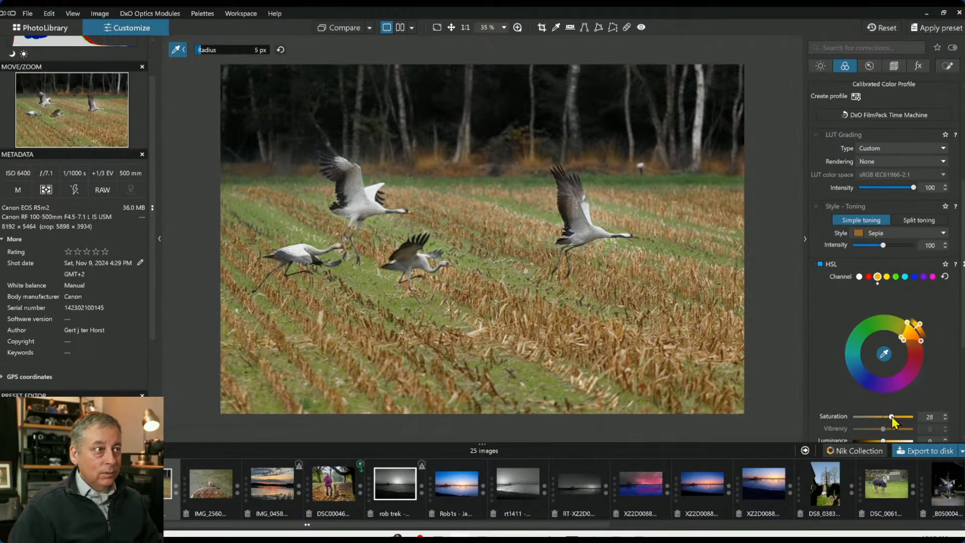
scroll(832, 390, "down", 2)
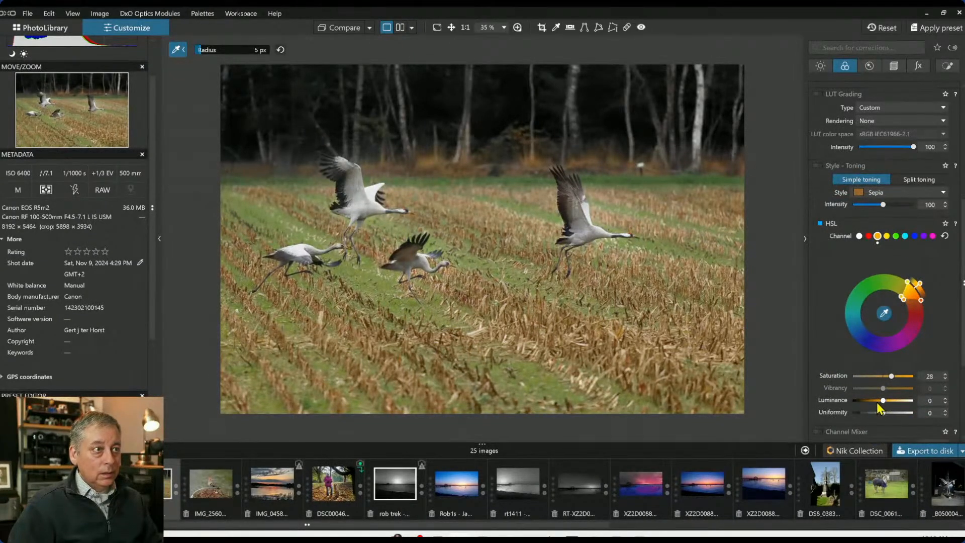
mouse_move(884, 401)
left_mouse_down()
mouse_move(869, 401)
mouse_move(877, 401)
left_mouse_up()
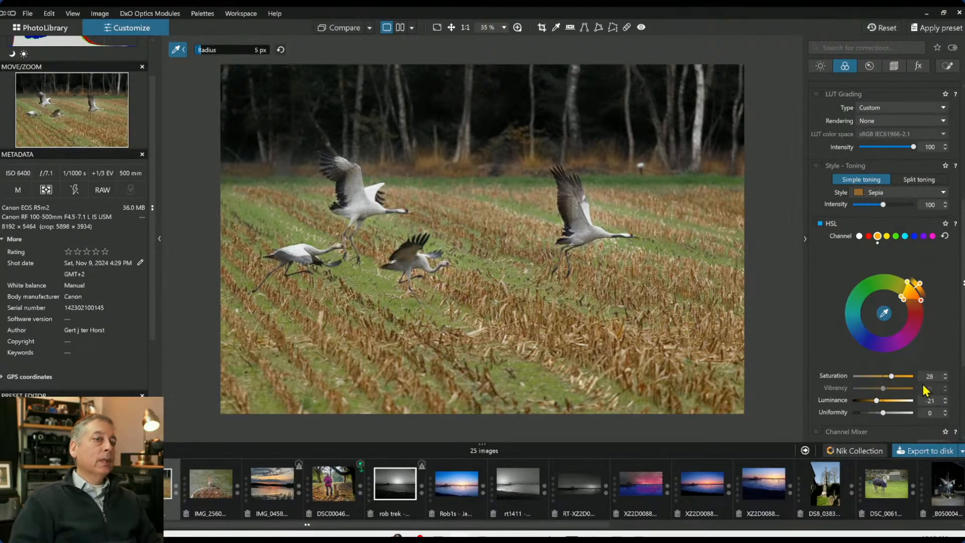
Sample the field's yellow-green colour in global HSL, narrow its hue range, and set saturation to 10 and luminance to -20
left_click(532, 366)
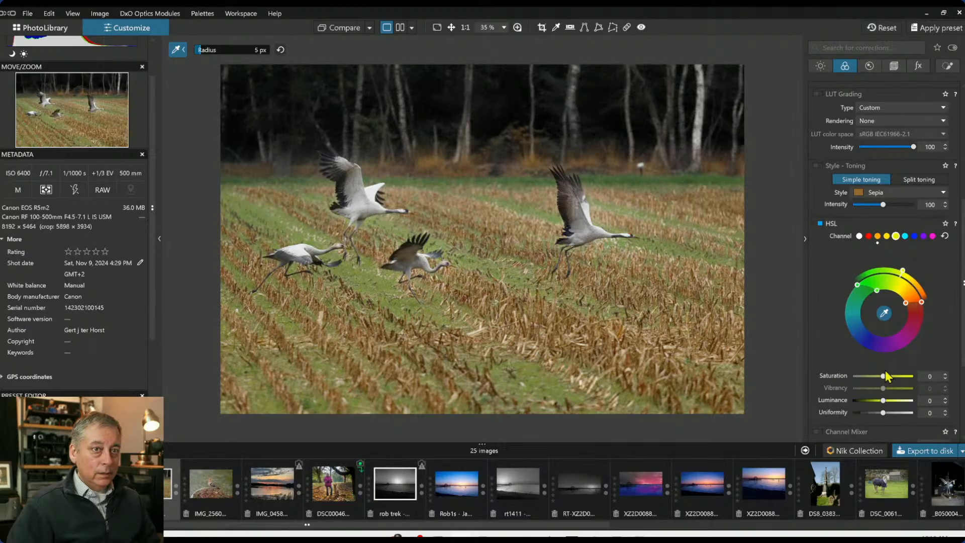
left_click_drag(905, 307, 902, 298)
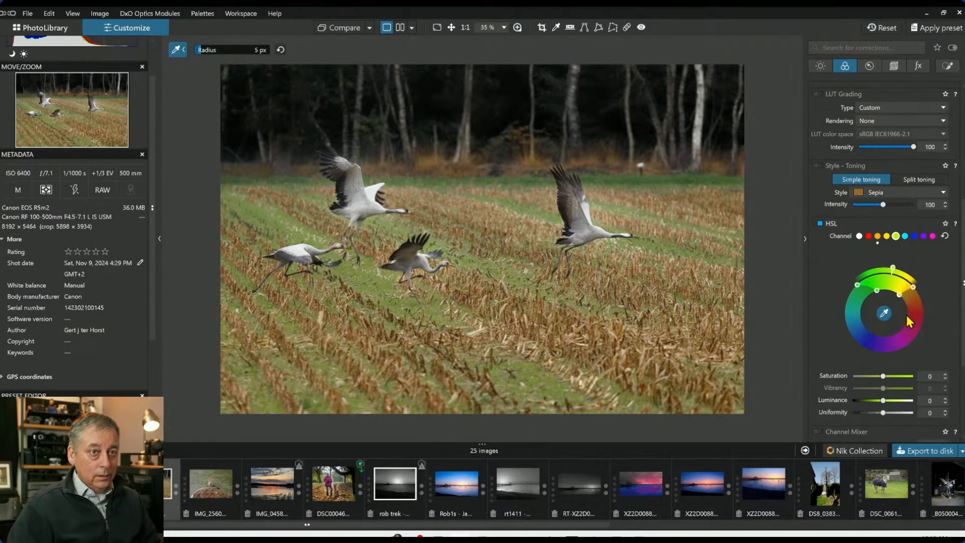
left_click_drag(896, 378, 873, 402)
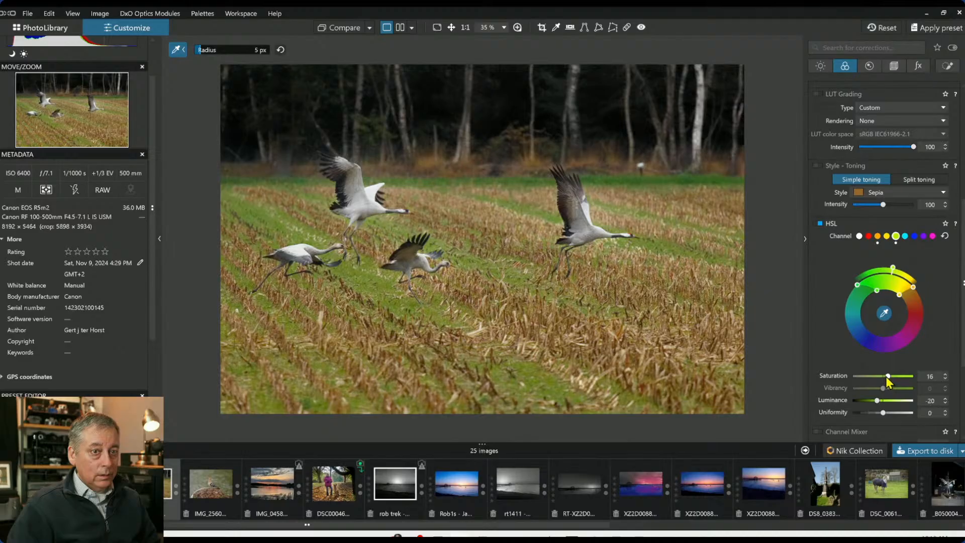
mouse_move(885, 382)
left_mouse_down()
mouse_move(856, 384)
mouse_move(882, 384)
left_mouse_up()
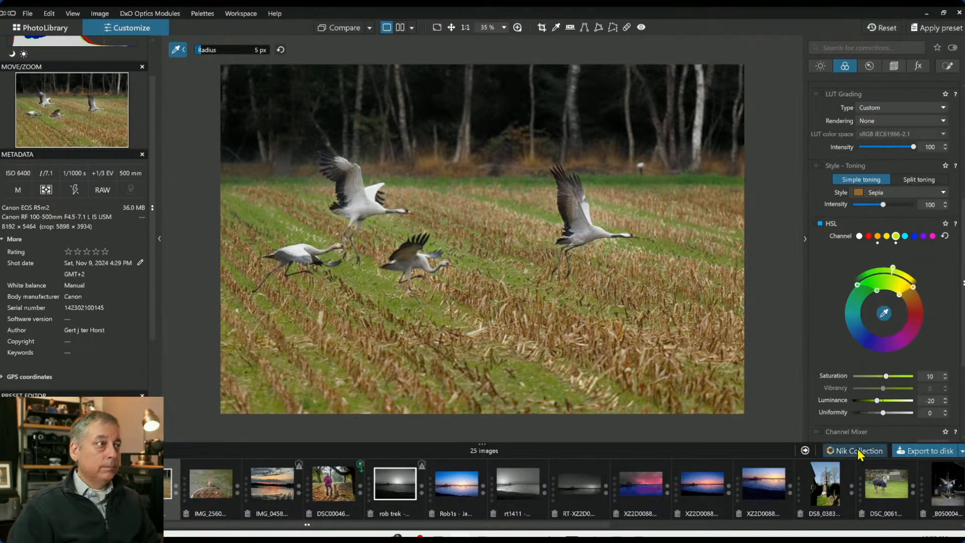
Compare the edited photo with the original
left_click(351, 31)
left_click(351, 31)
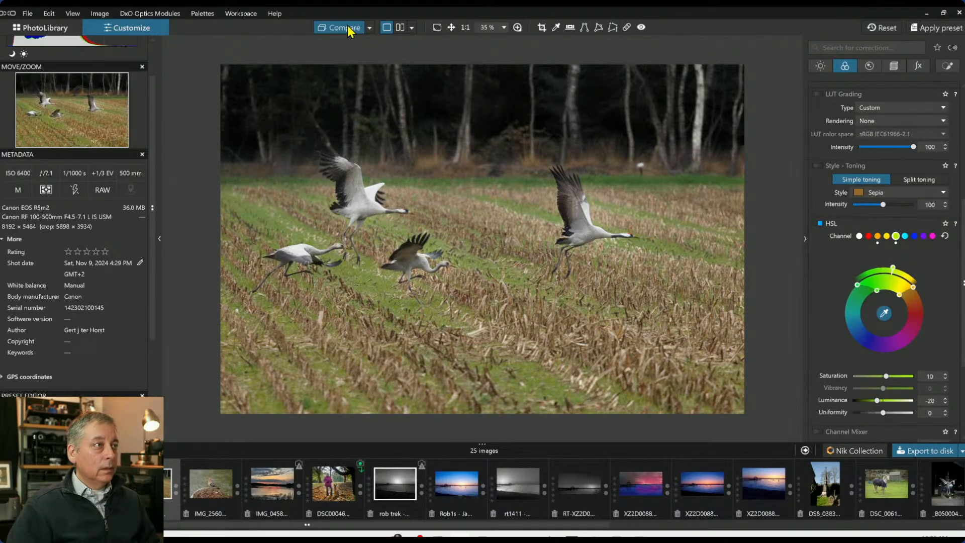
left_click(351, 31)
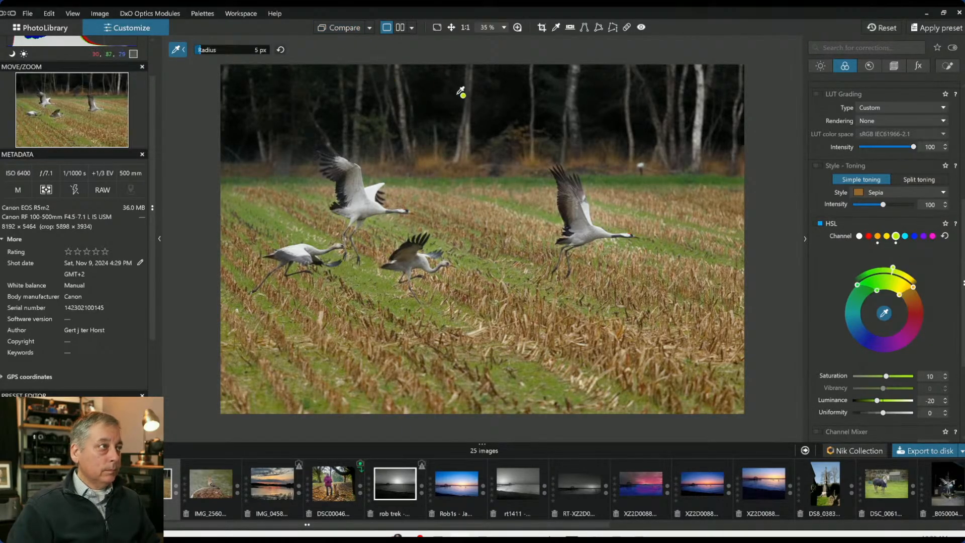
Tighten the crop around the cranes to about 5815 × 3879 px
left_click(894, 66)
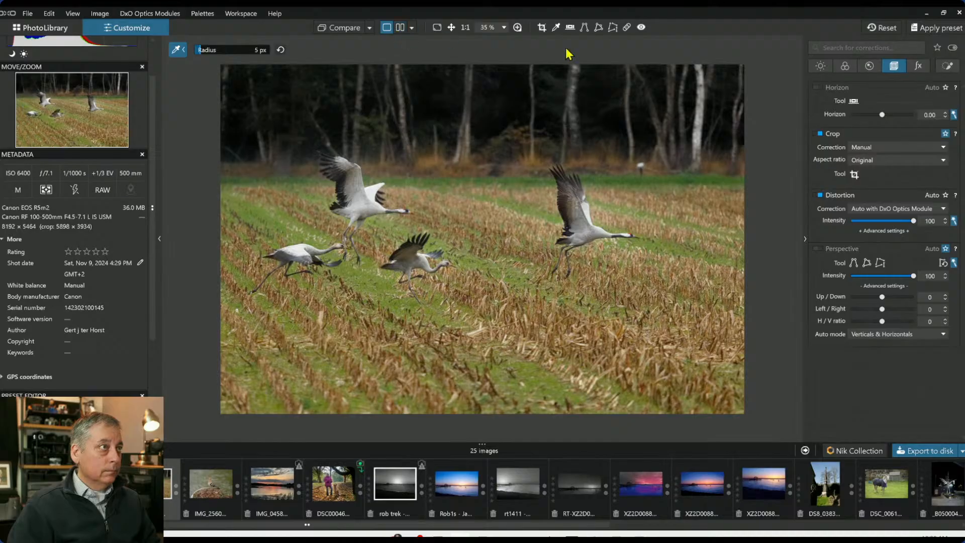
left_click(542, 27)
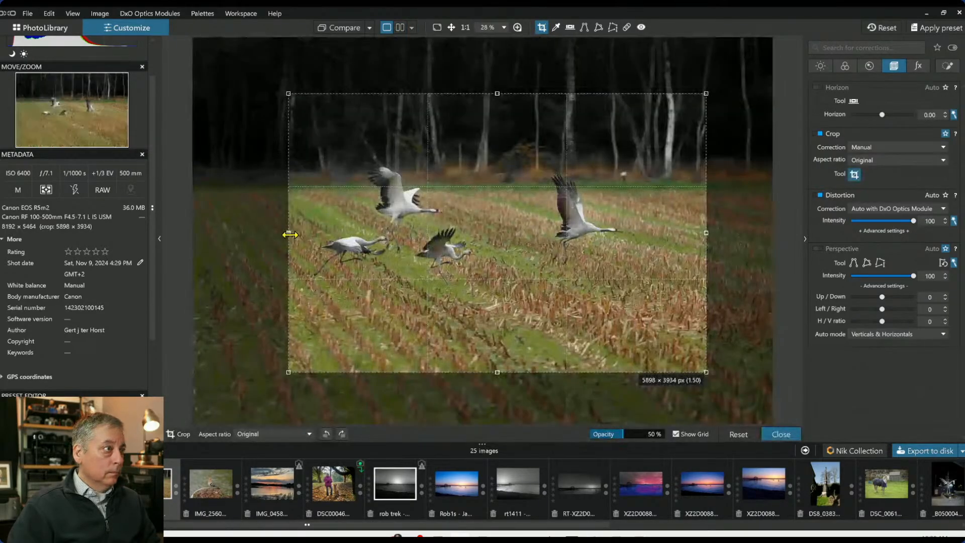
left_click_drag(289, 232, 294, 234)
left_click_drag(681, 301, 688, 262)
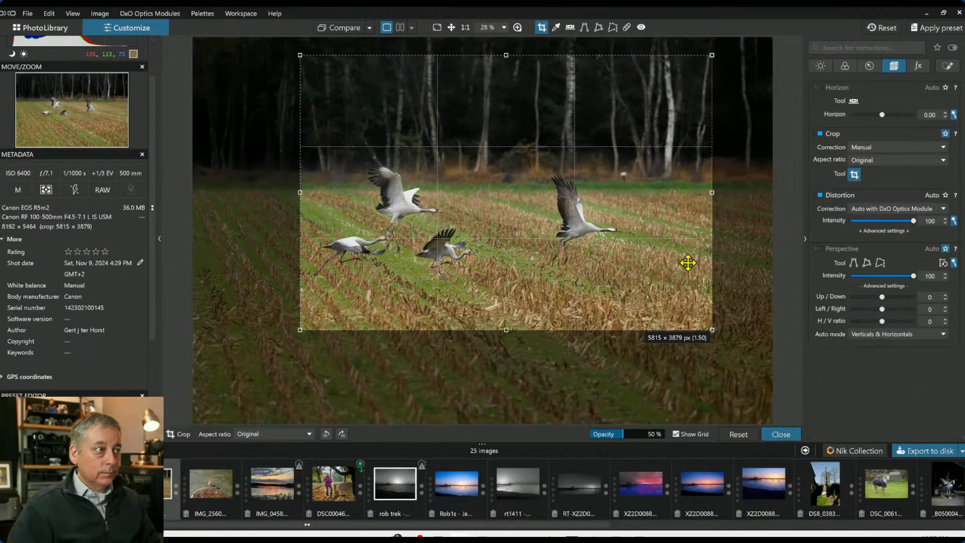
key("Return")
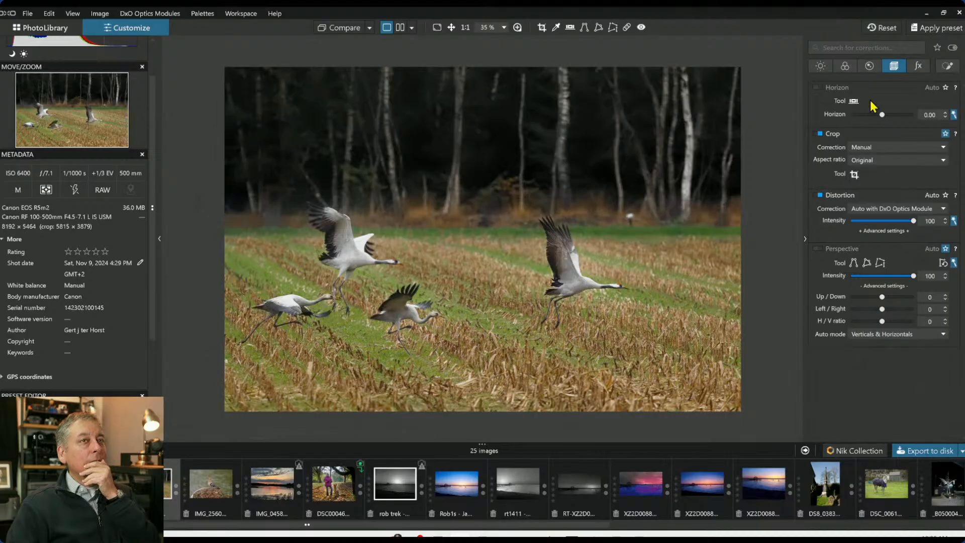
Select the control point on the left flying crane, raise its Exposure, then reset it
left_click(950, 67)
scroll(840, 249, "up", 1)
scroll(854, 259, "up", 5)
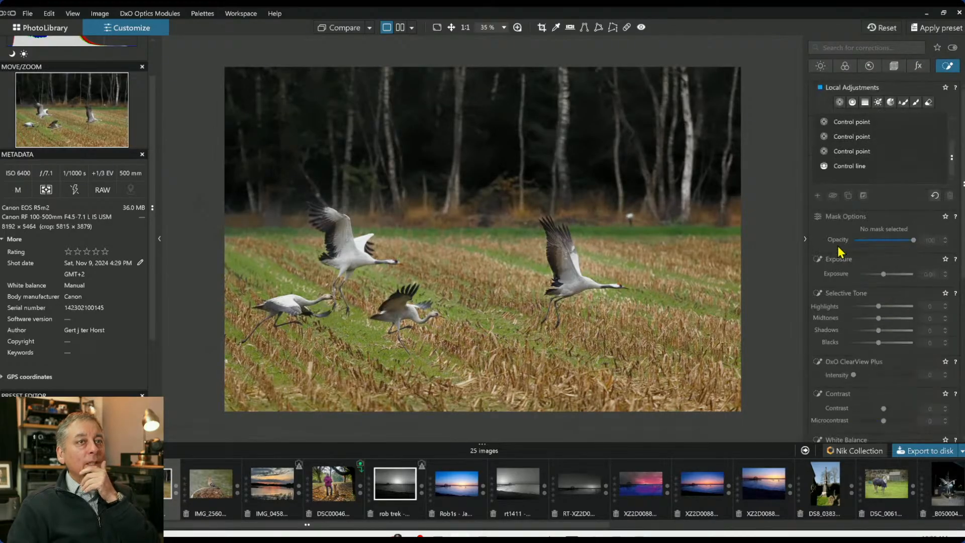
left_click(852, 122)
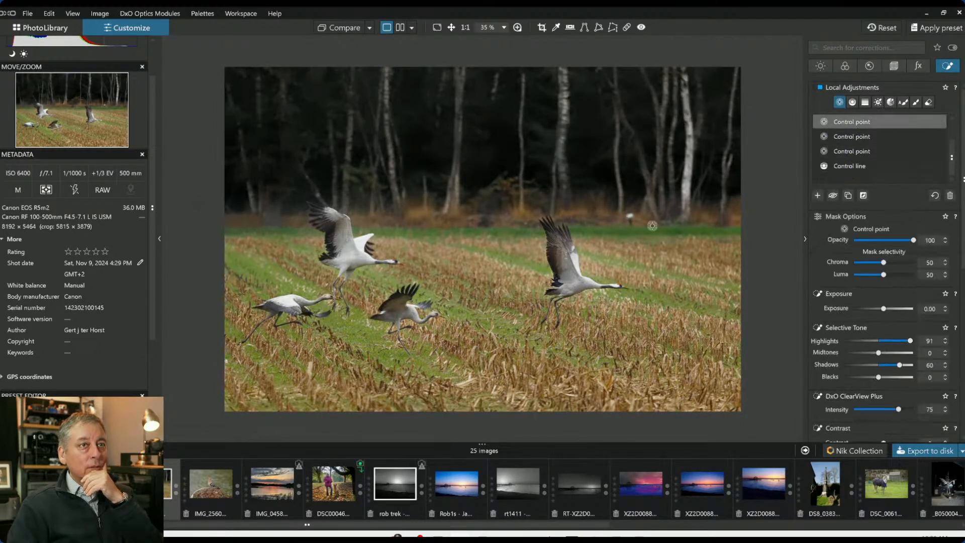
left_click(354, 259)
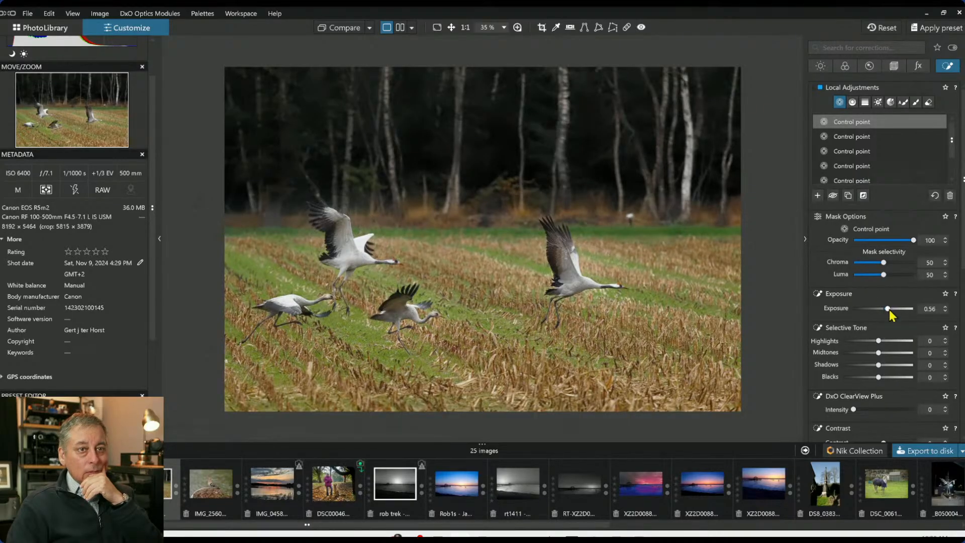
left_click_drag(889, 310, 891, 309)
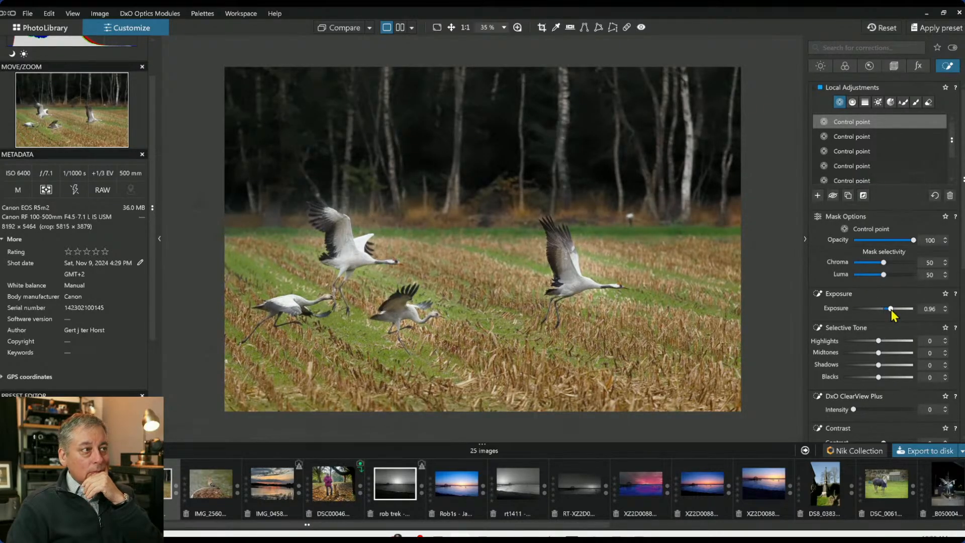
double_click(891, 309)
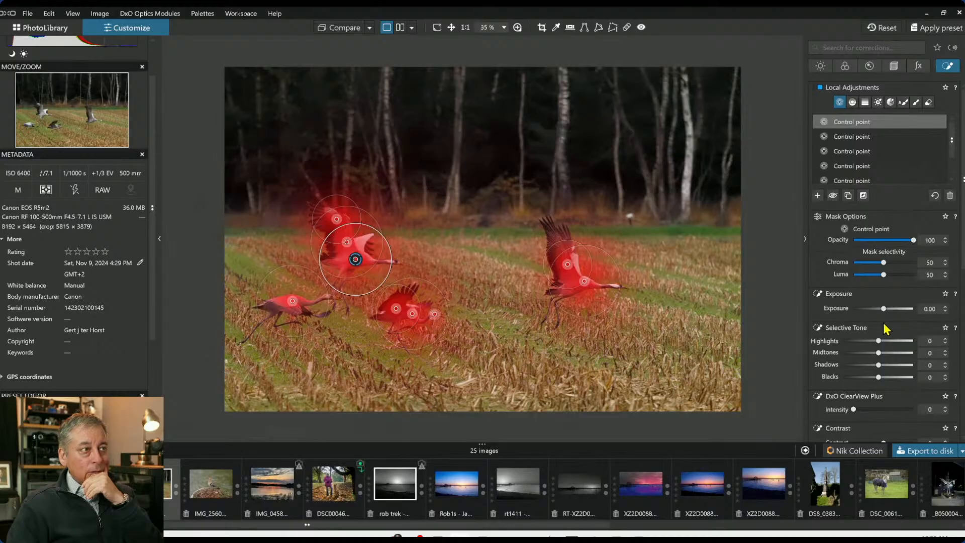
Set the crane control point's Highlights to 25, Midtones to 15 and Shadows to 21
left_click(897, 342)
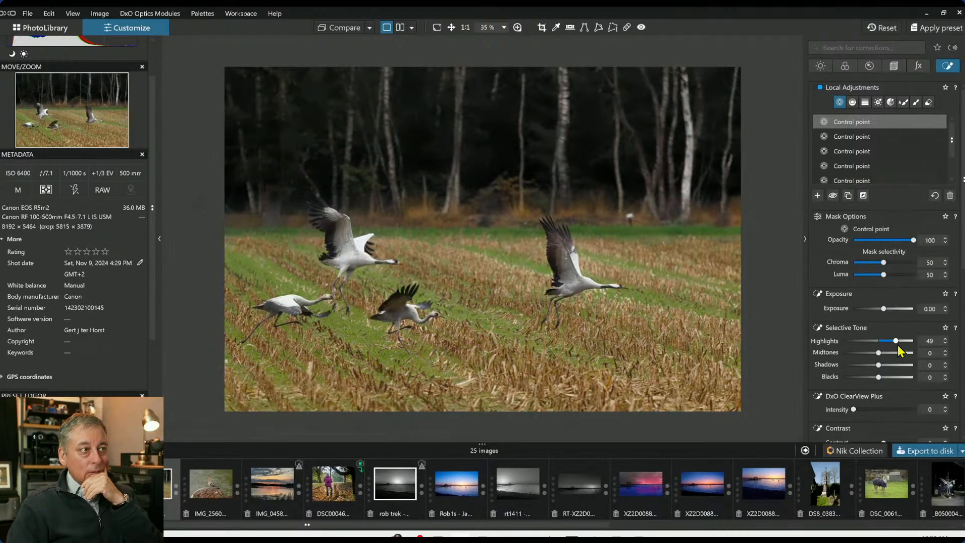
left_click_drag(880, 353, 888, 340)
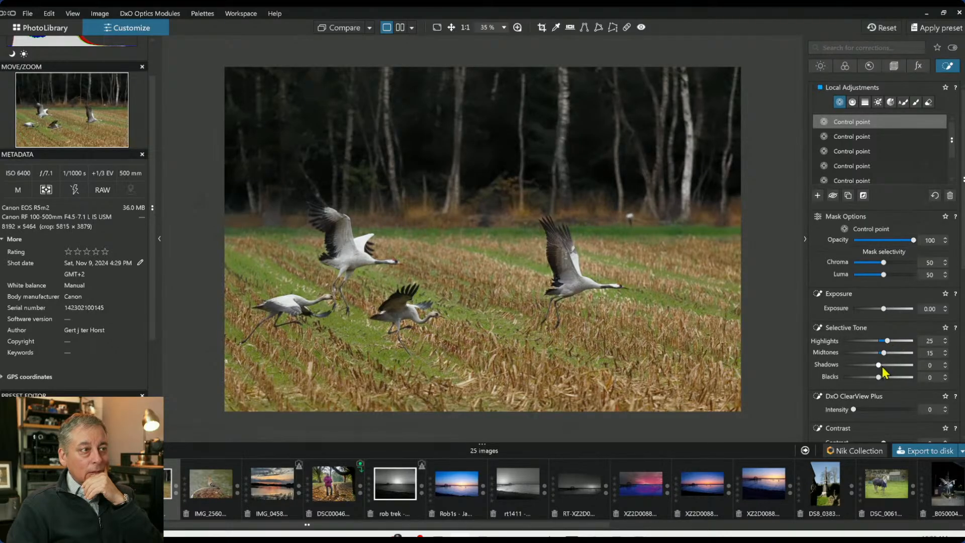
left_click_drag(882, 370, 888, 370)
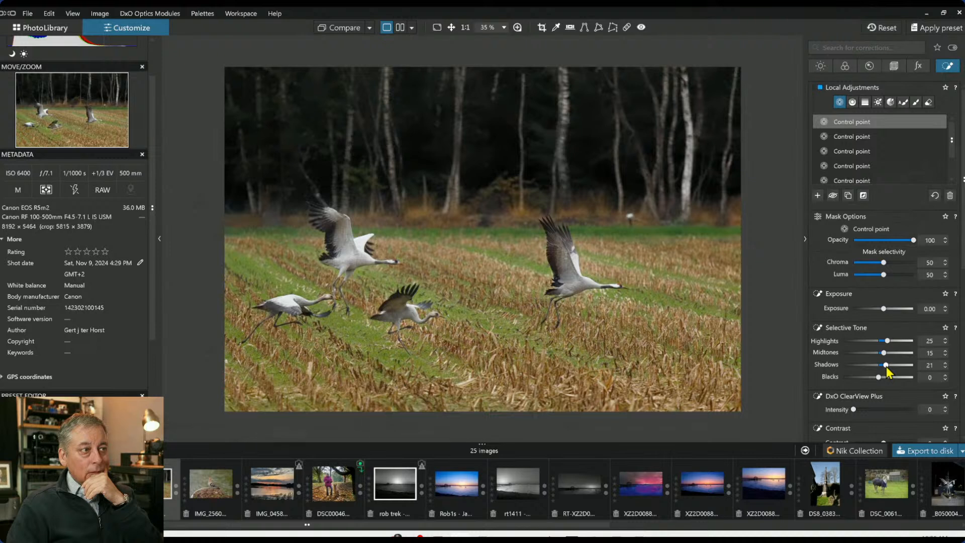
Warm the crane control point's white balance temperature to 7468
scroll(860, 347, "down", 1)
scroll(860, 347, "down", 2)
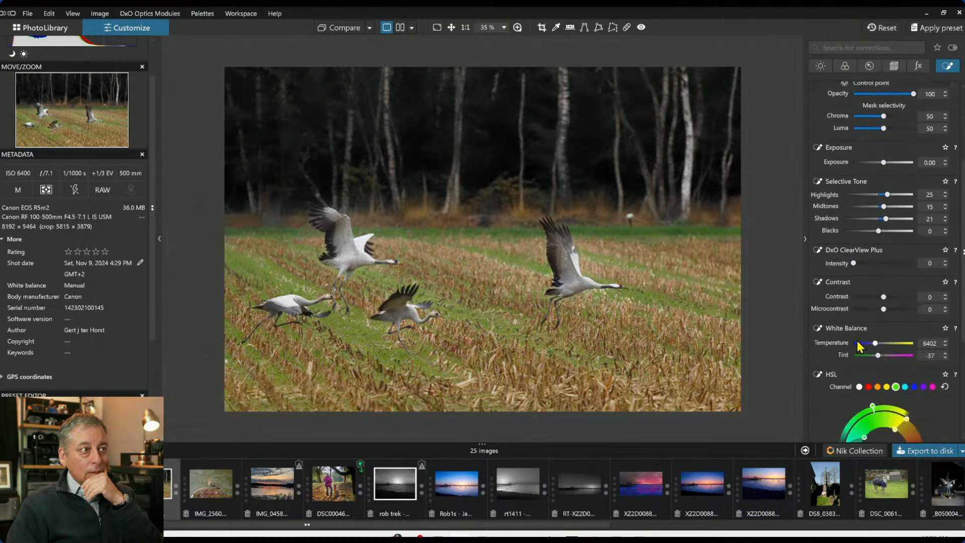
left_click_drag(875, 347, 879, 343)
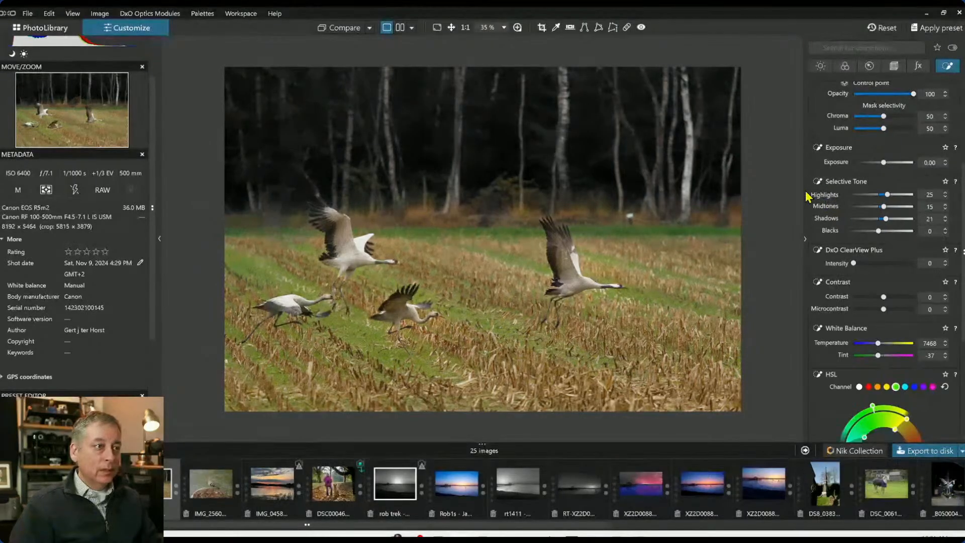
Add a vertical control line gradient from the photo's left edge toward the centre
scroll(905, 157, "up", 3)
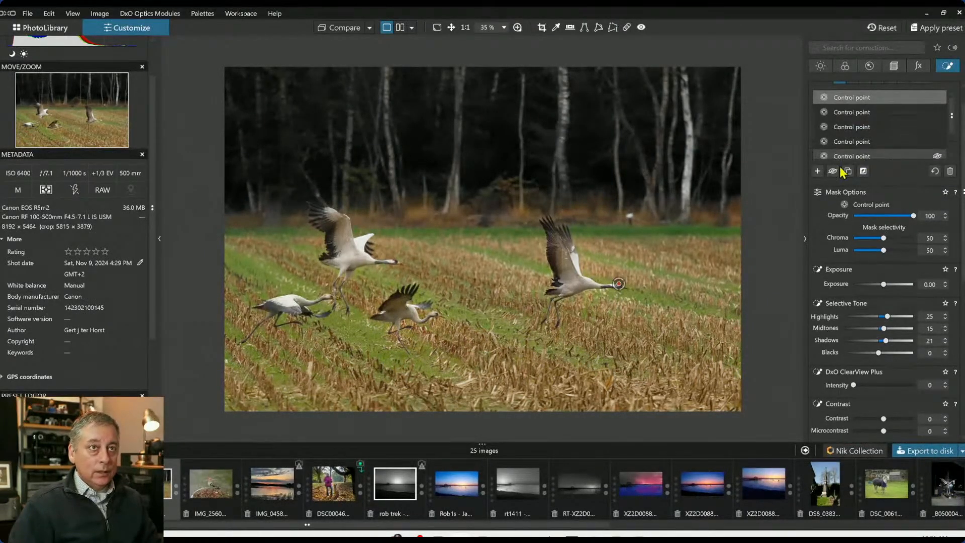
left_click(818, 171)
scroll(832, 208, "up", 1)
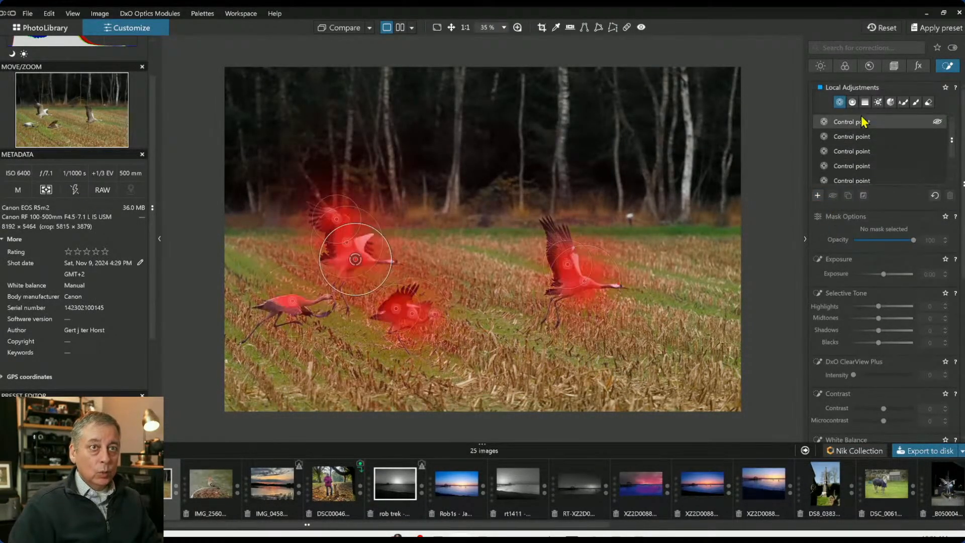
left_click(854, 104)
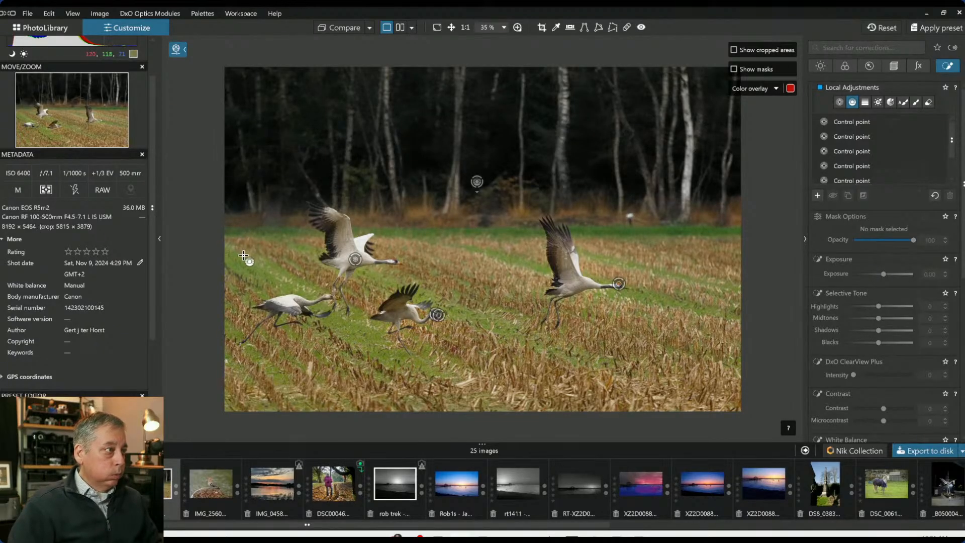
left_click_drag(243, 257, 525, 264)
mouse_move(256, 261)
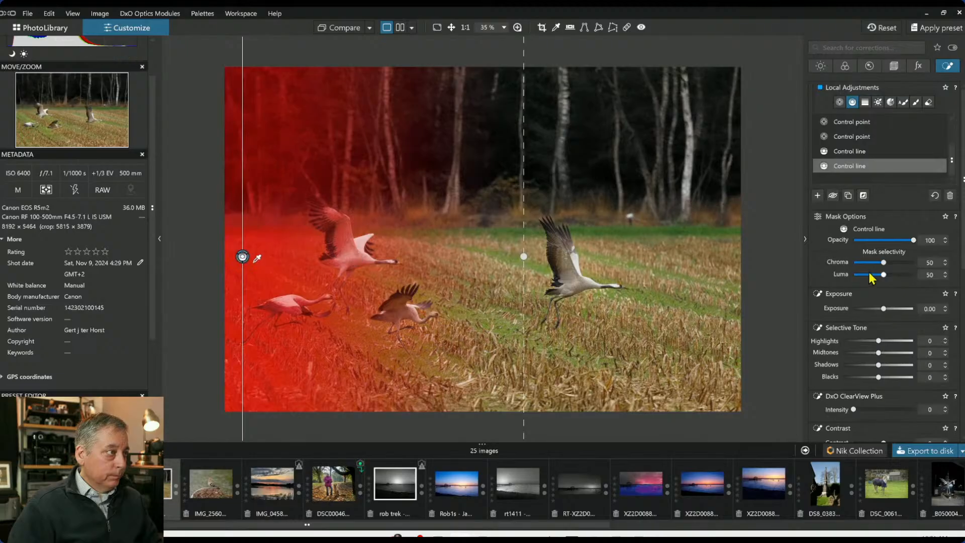
Set the left control line's Chroma selectivity to 64 and its Exposure to -0.83
left_click_drag(884, 265, 893, 266)
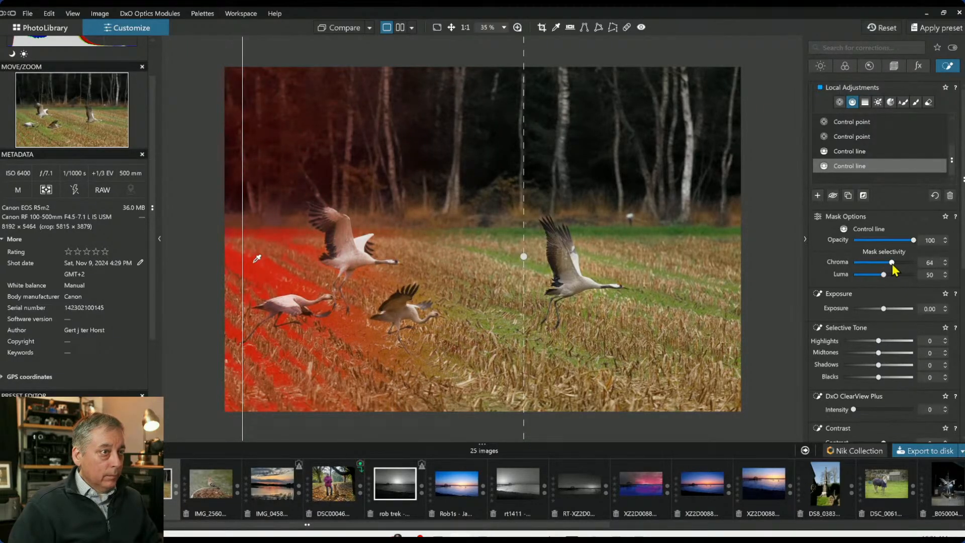
left_click_drag(884, 309, 879, 309)
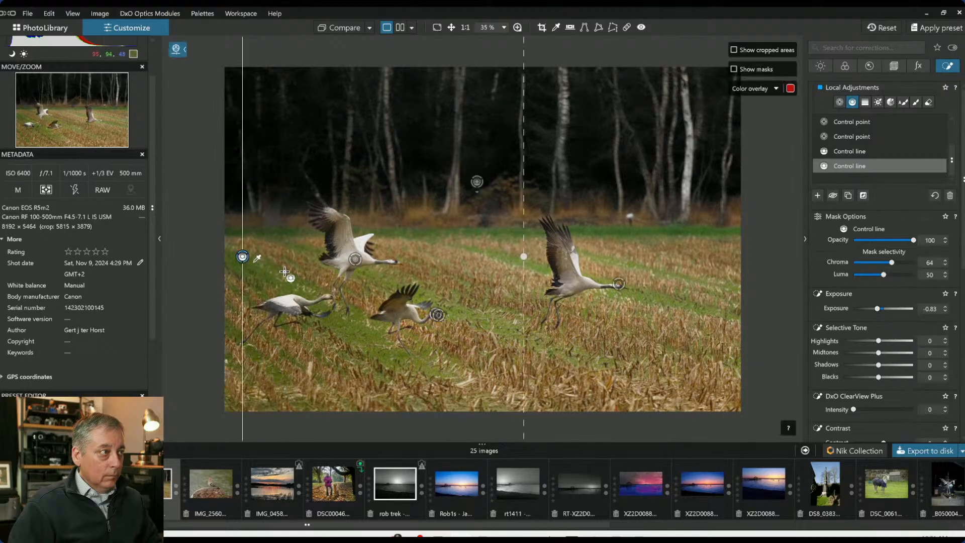
Reposition the left control line's gradient so it fades out near the right-hand crane
left_click_drag(253, 246, 523, 256)
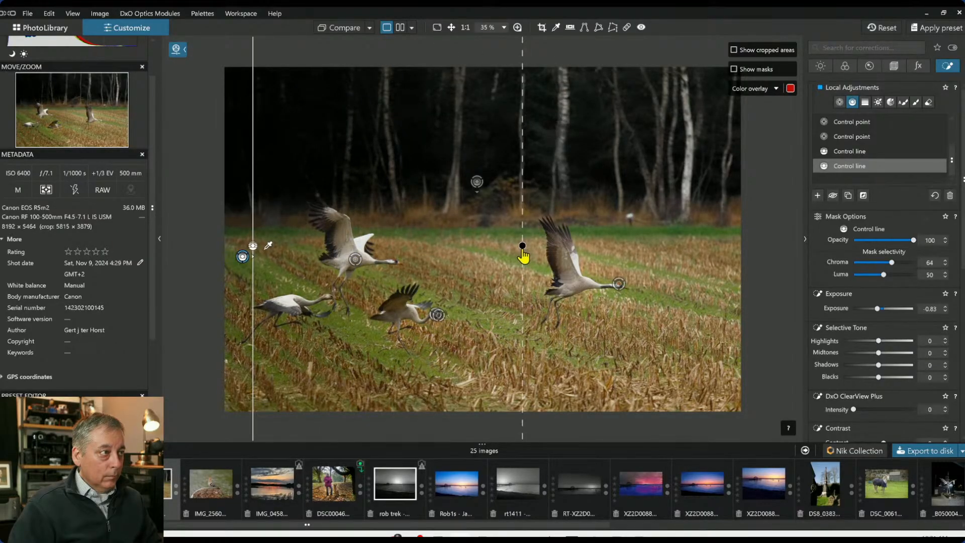
left_click_drag(523, 256, 331, 256)
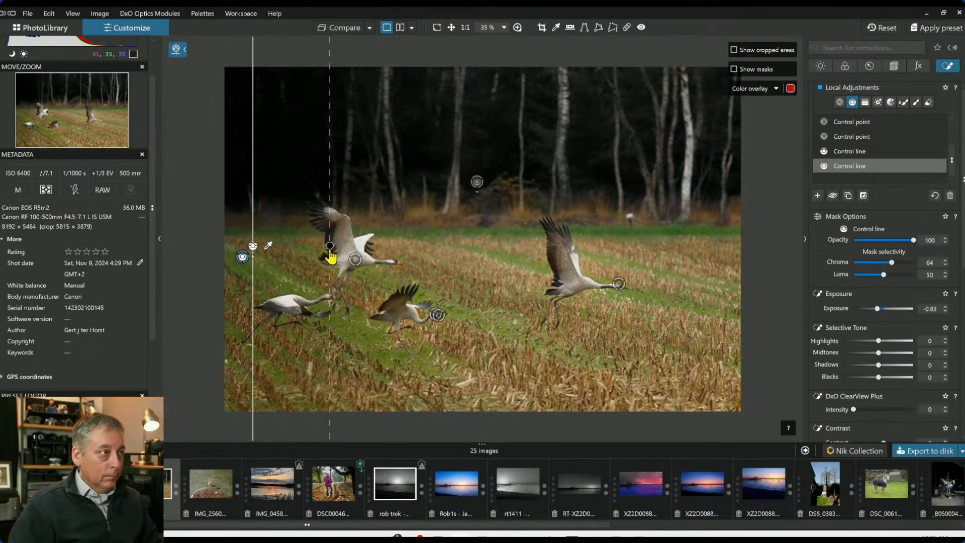
key("Escape")
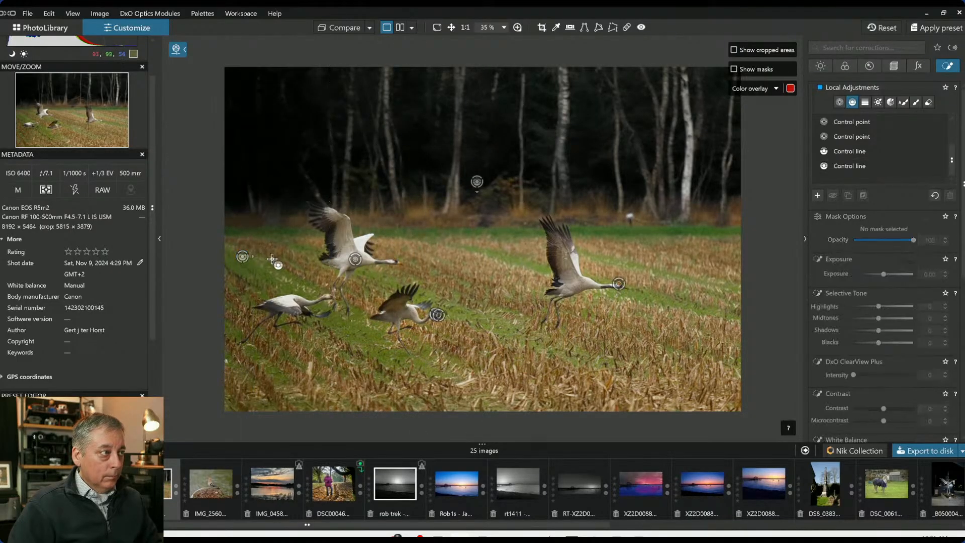
left_click(241, 257)
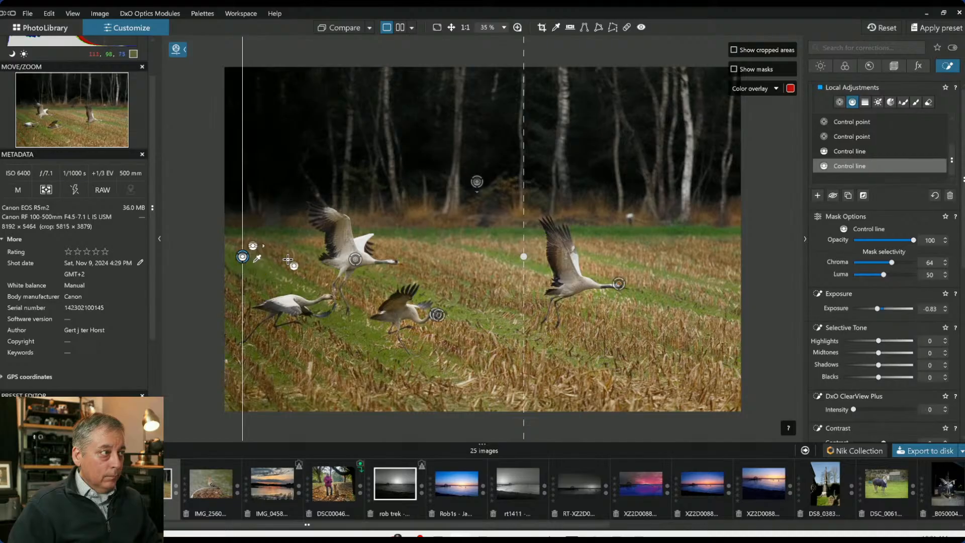
left_click_drag(524, 257, 658, 258)
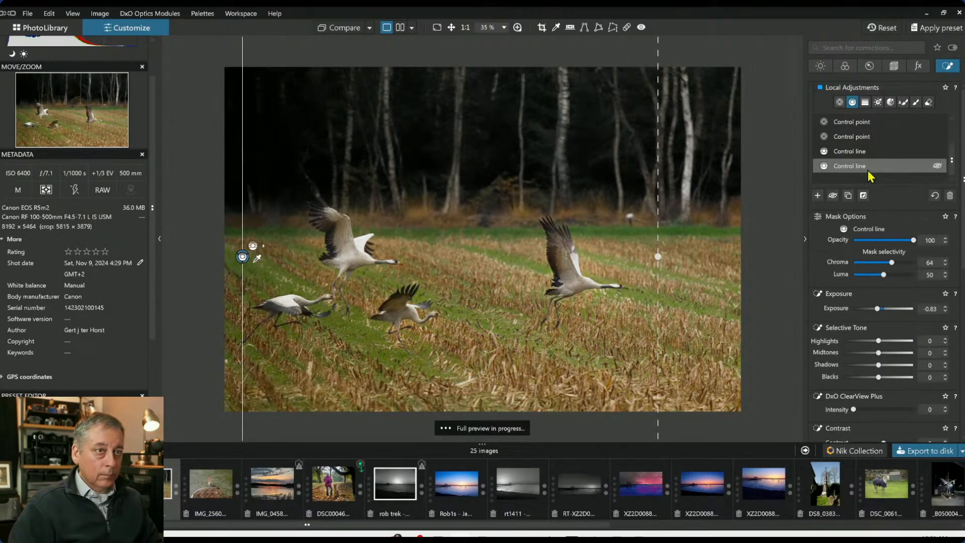
left_click(817, 196)
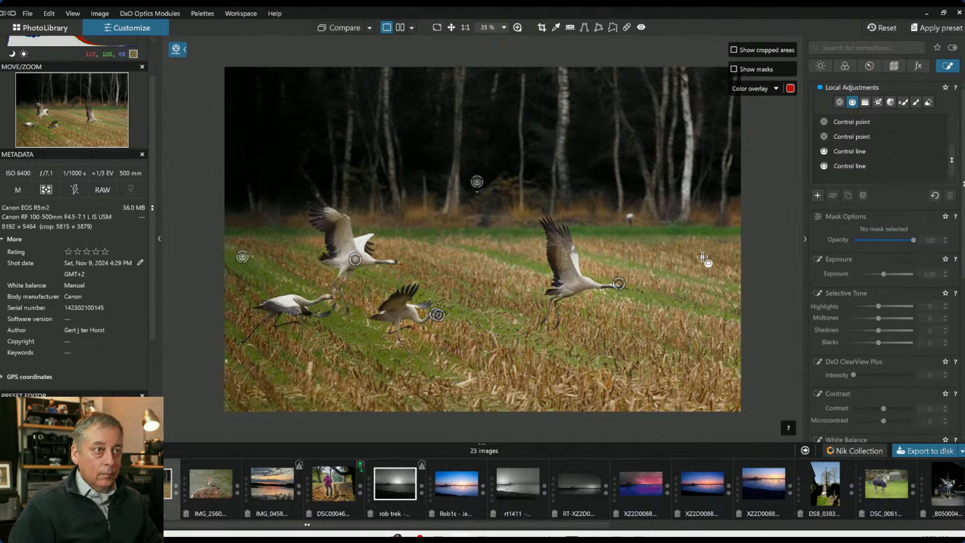
Add a control line from the right edge toward the centre and set its Exposure to 0.32
left_click_drag(716, 231, 481, 231)
key("m")
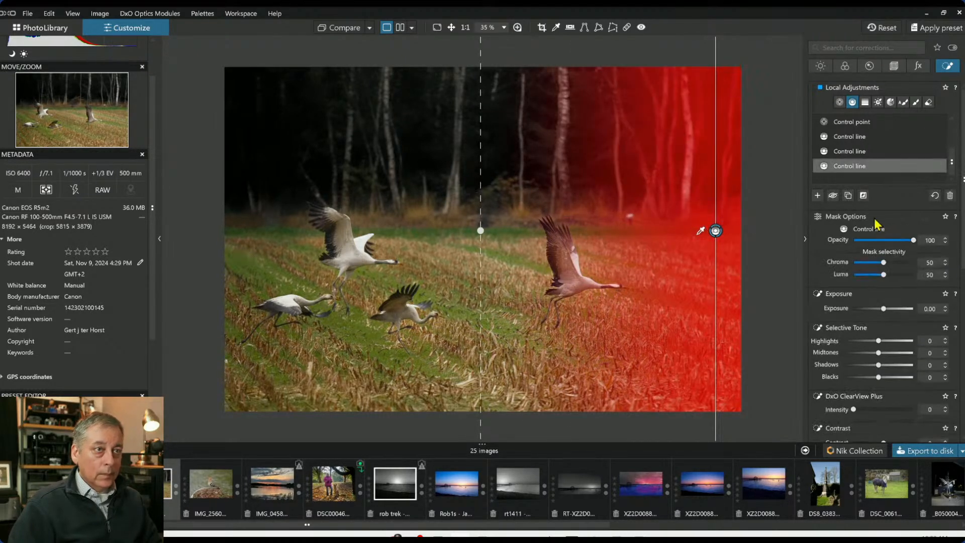
key("m")
left_click_drag(884, 309, 887, 309)
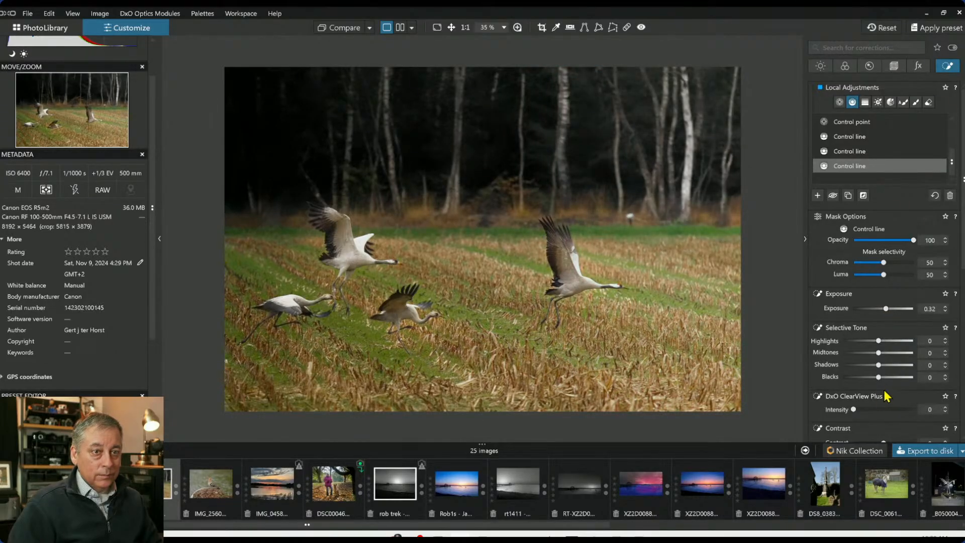
scroll(885, 379, "down", 5)
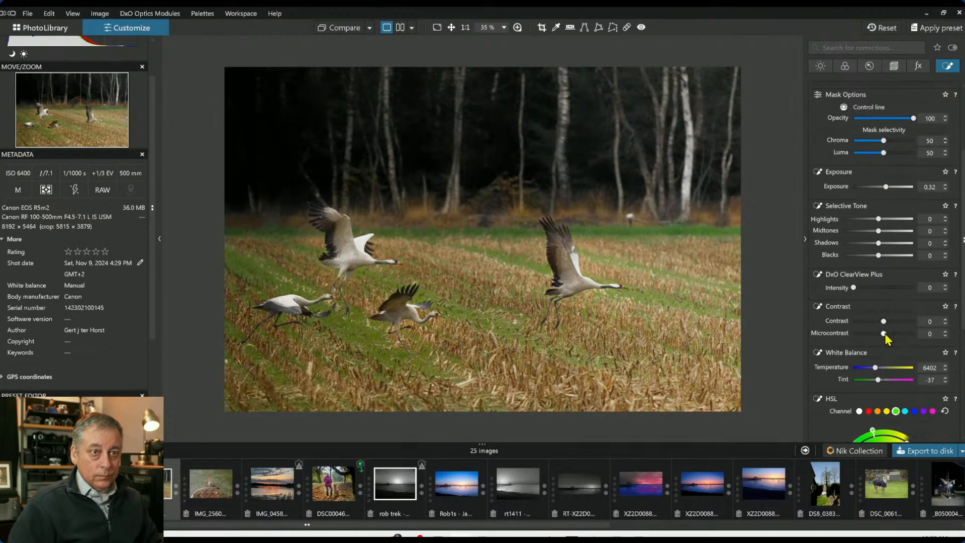
Warm the right control line's white balance Temperature to 7367 and raise its Highlights to 35
scroll(886, 333, "down", 8)
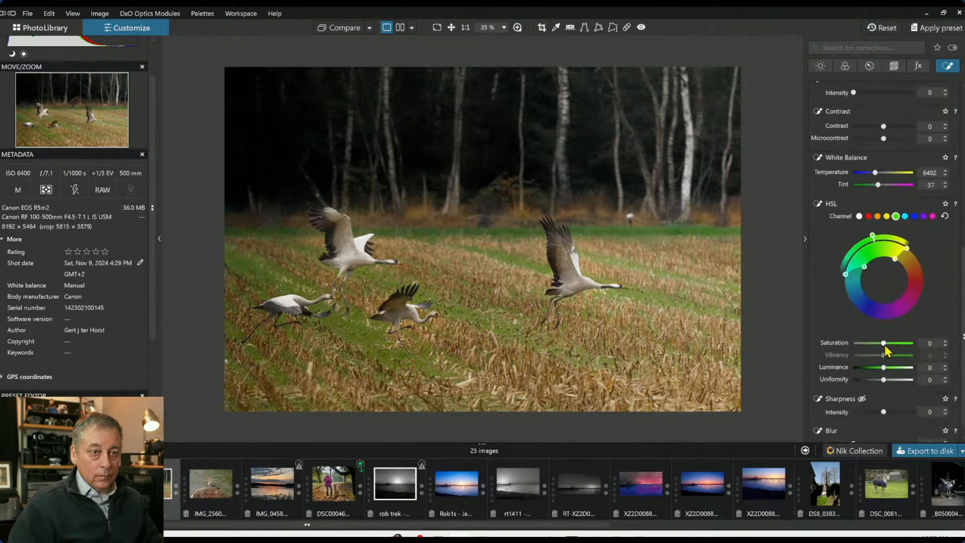
left_click_drag(876, 174, 878, 173)
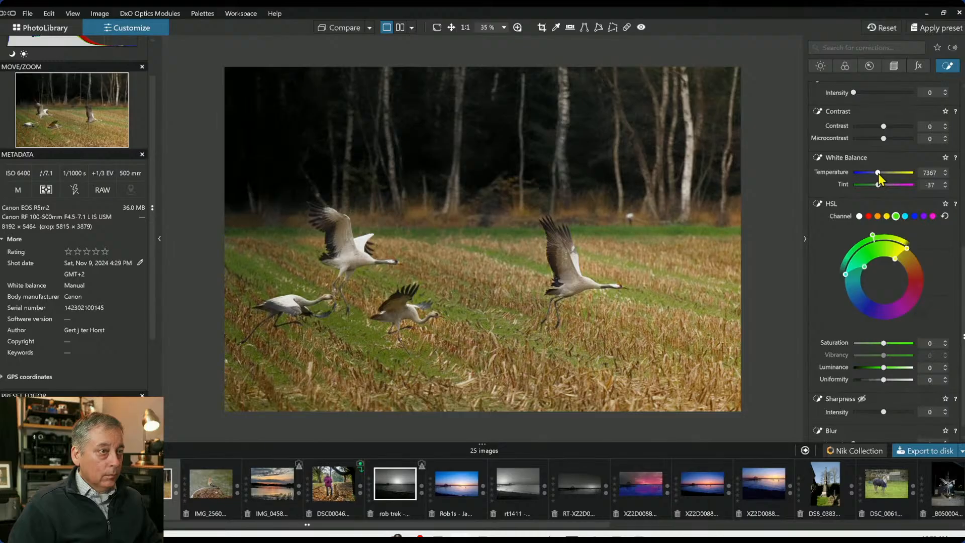
scroll(894, 149, "up", 2)
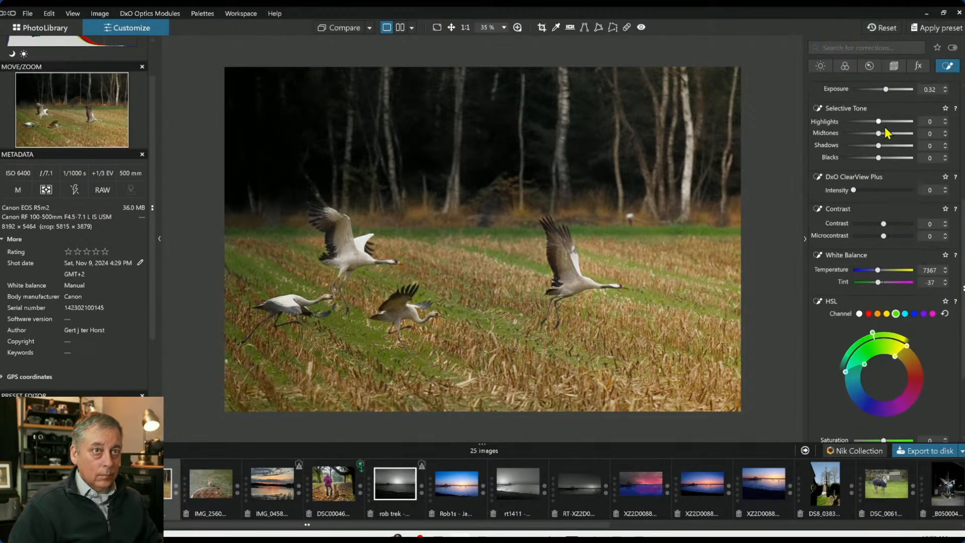
left_click_drag(882, 124, 891, 125)
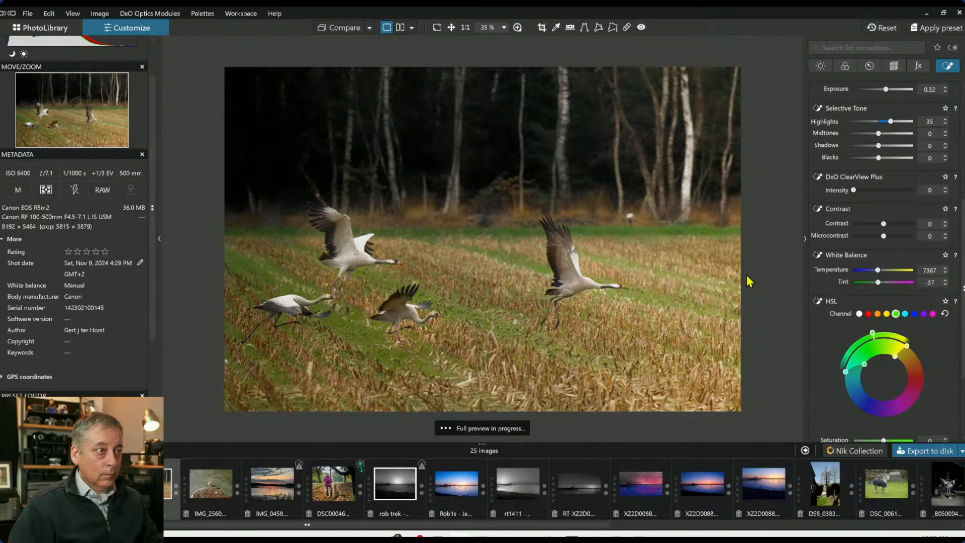
Select the control point on the upper-left flying crane, reset its Highlights to 0 and set Midtones to 24
scroll(836, 198, "up", 5)
left_click(850, 122)
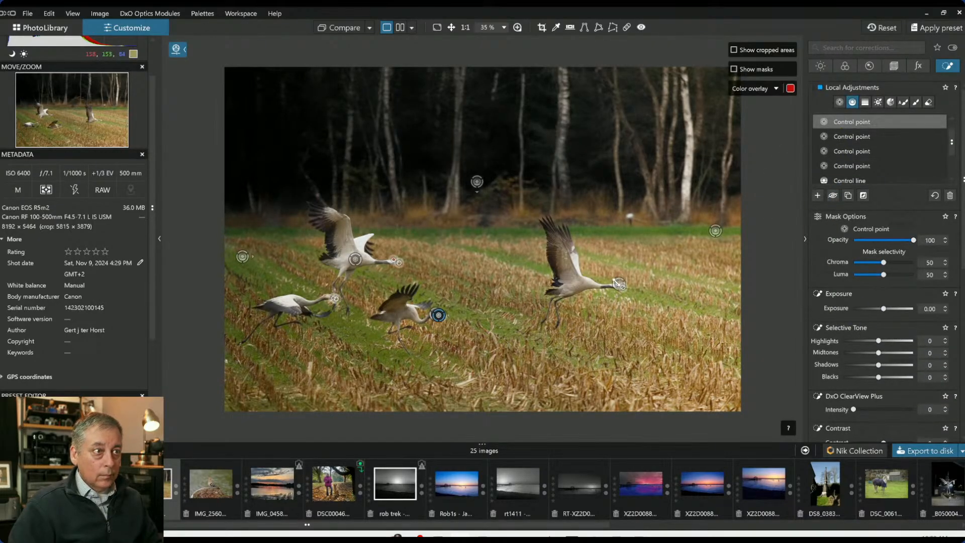
left_click(351, 266)
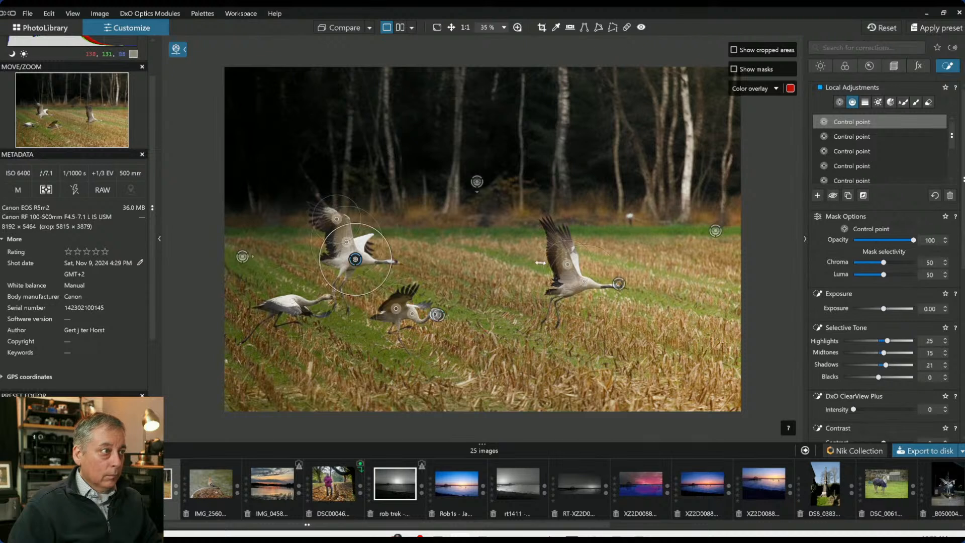
double_click(887, 341)
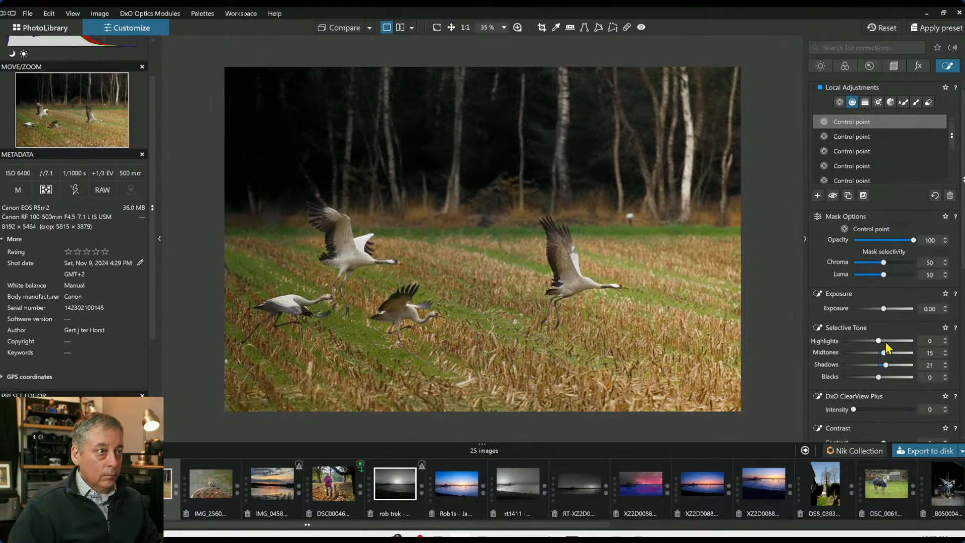
left_click_drag(883, 355, 888, 355)
Set the left control line's Exposure to -0.49
scroll(876, 165, "down", 5)
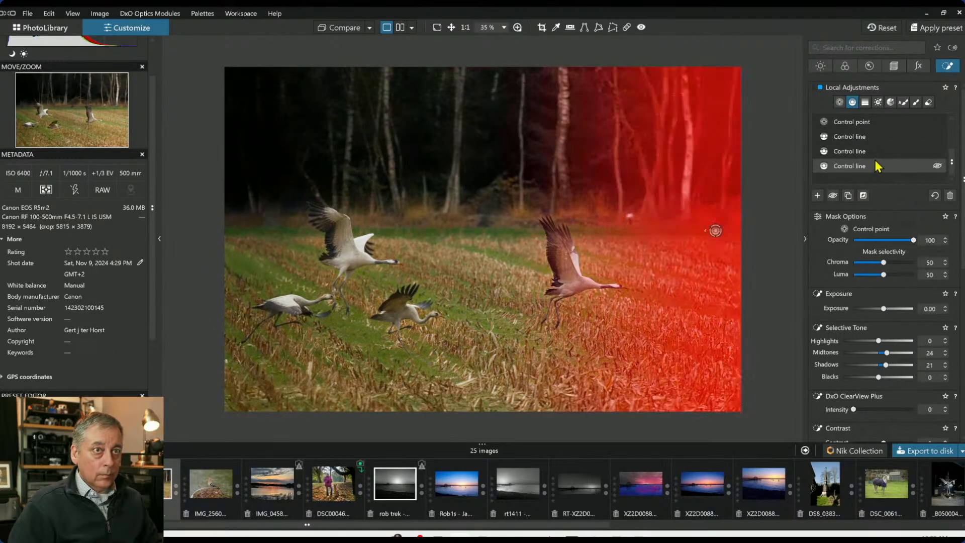
left_click(864, 152)
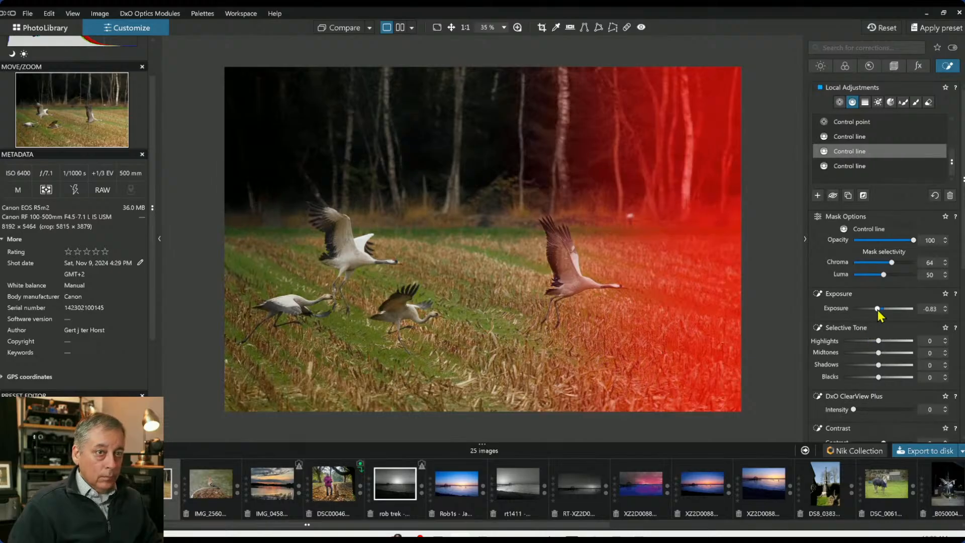
left_click_drag(881, 309, 882, 309)
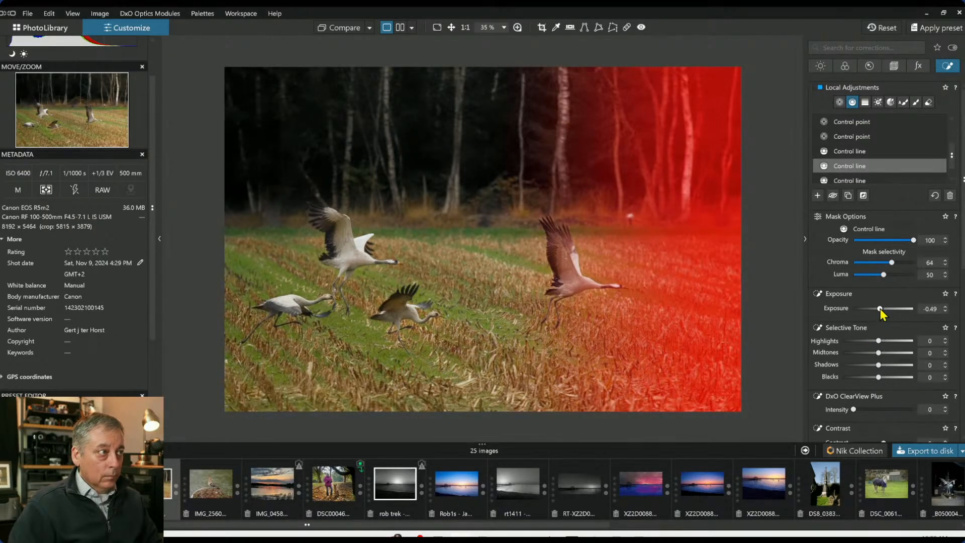
left_click(775, 243)
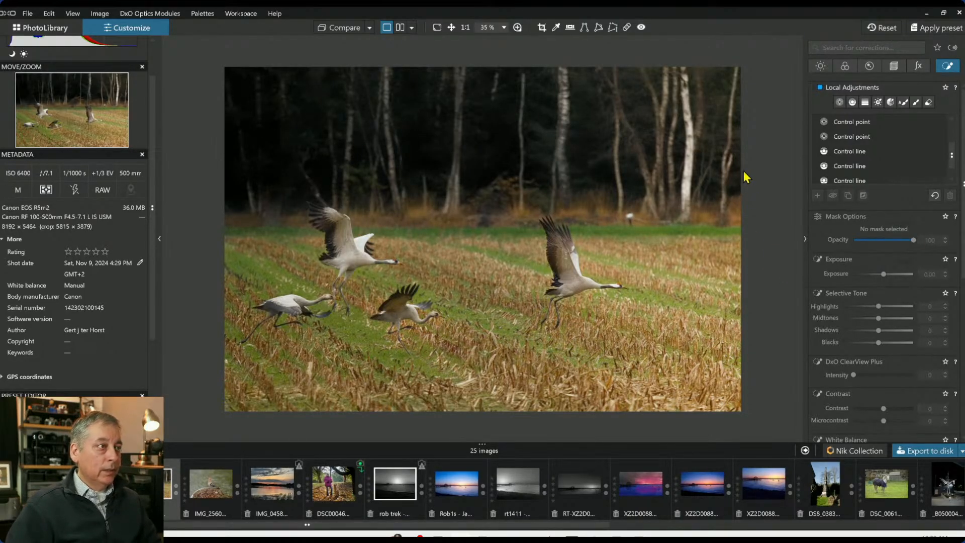
Add a control point on the lower middle crane's body and enlarge its radius to cover the bird
left_click(840, 102)
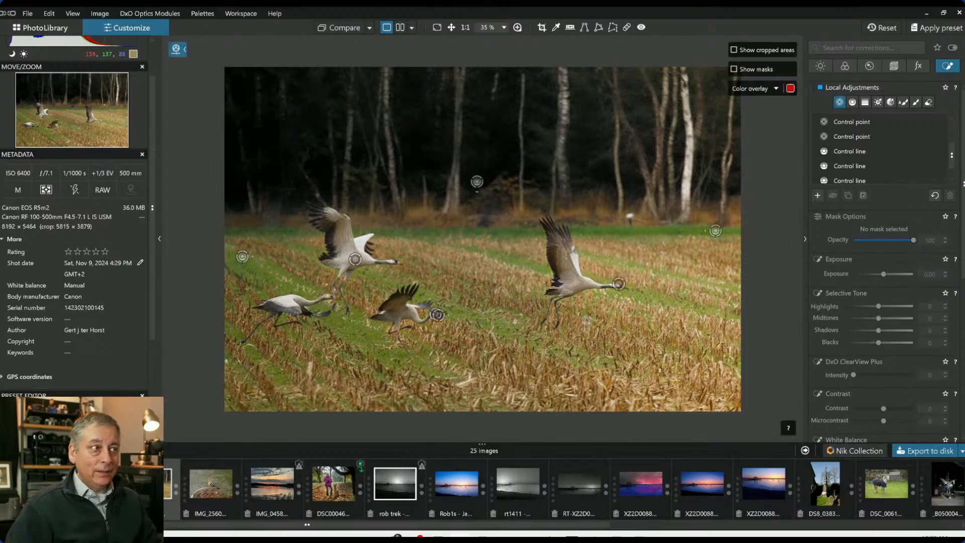
left_click(407, 313)
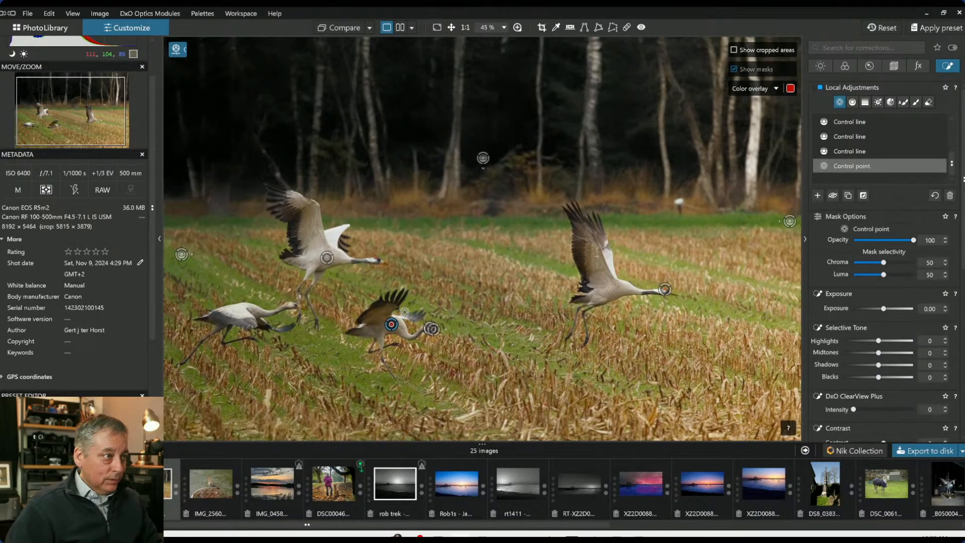
scroll(404, 313, "up", 3)
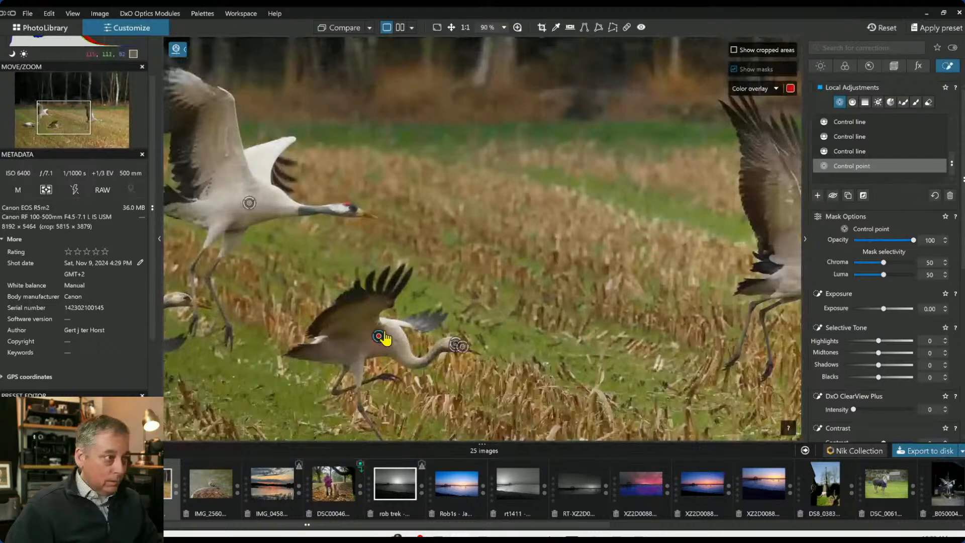
scroll(385, 340, "up", 3)
left_click_drag(399, 325, 446, 294)
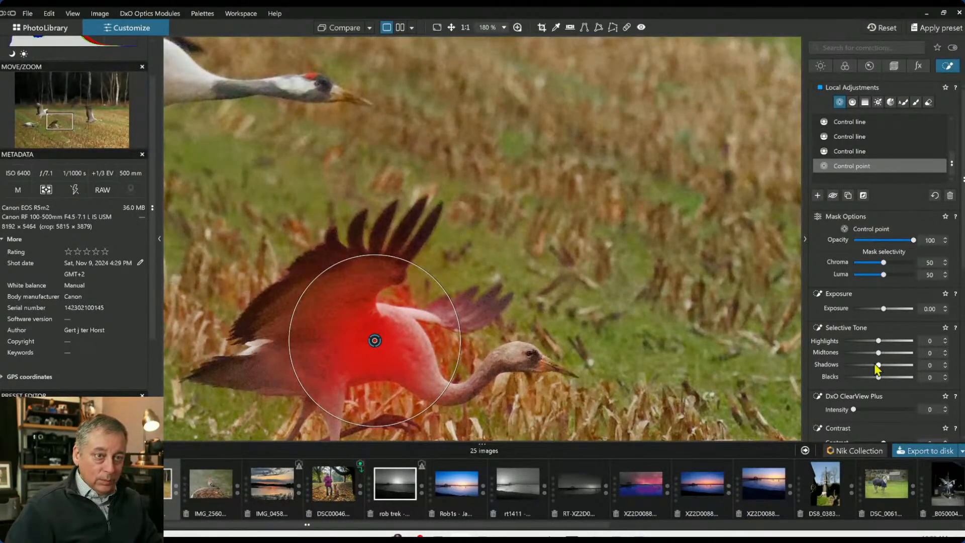
Set the middle crane control point's Highlights to 52, Shadows to 30 and Exposure to 0.22
left_click_drag(879, 366, 898, 341)
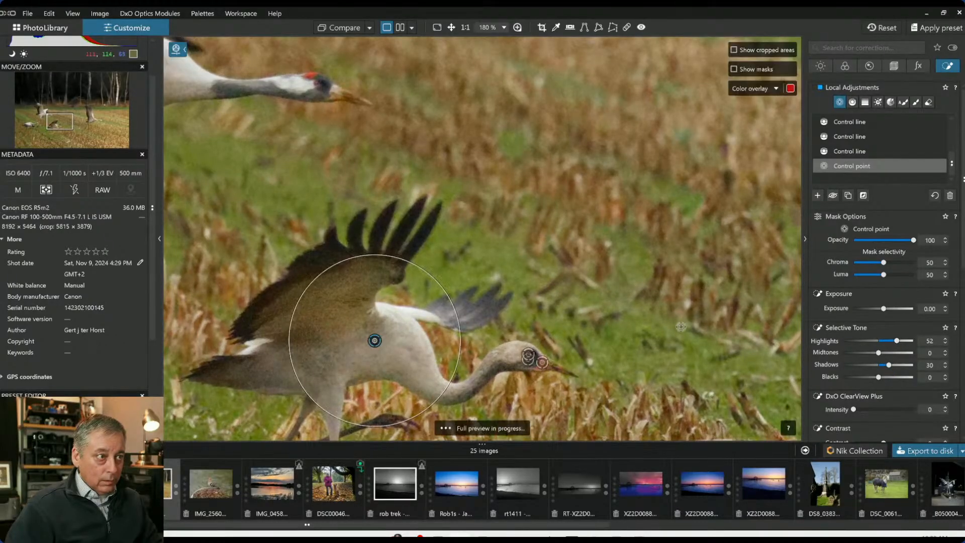
scroll(393, 323, "down", 5)
scroll(672, 292, "down", 1)
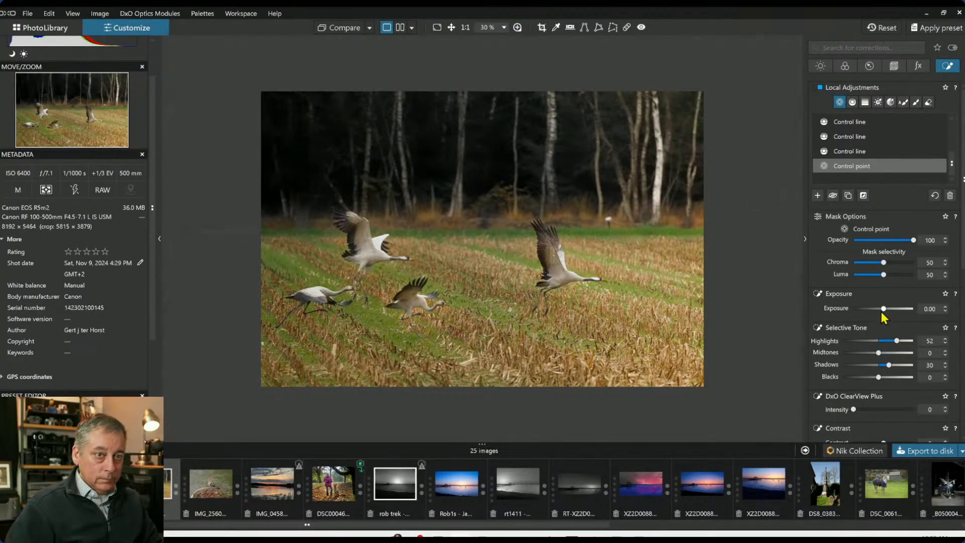
left_click_drag(883, 309, 886, 309)
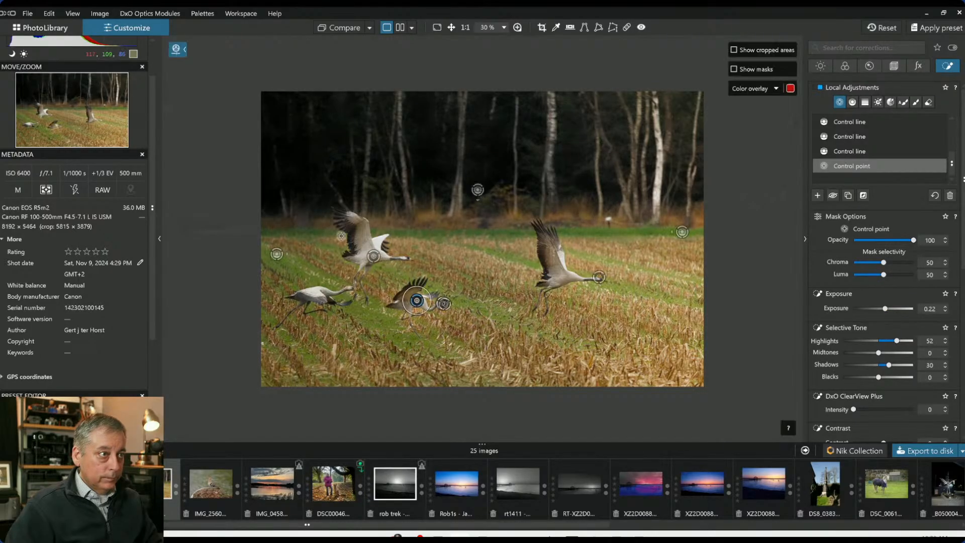
Select the left control line and reduce its Sharpness to -70 with Blur at 0
left_click(277, 259)
scroll(952, 274, "down", 6)
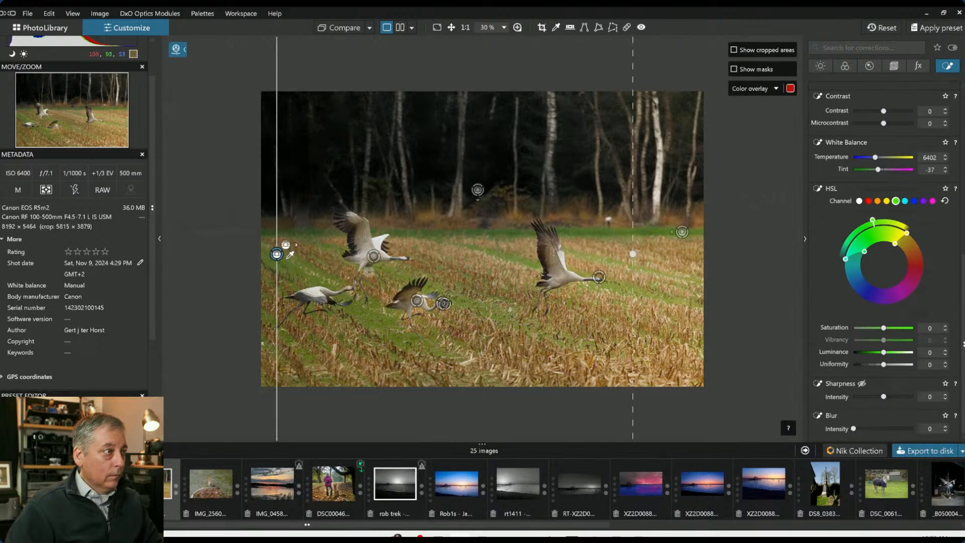
left_click_drag(883, 397, 851, 398)
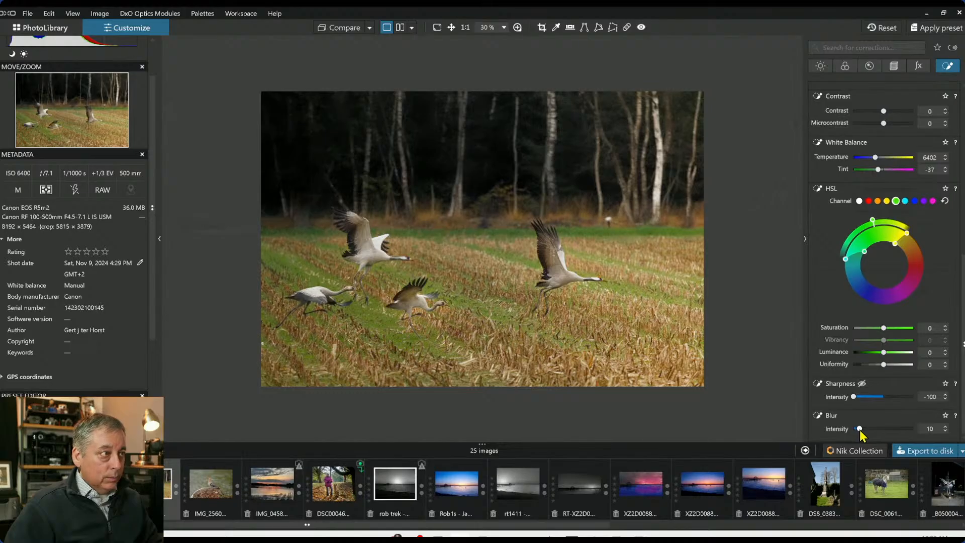
left_click_drag(860, 430, 854, 430)
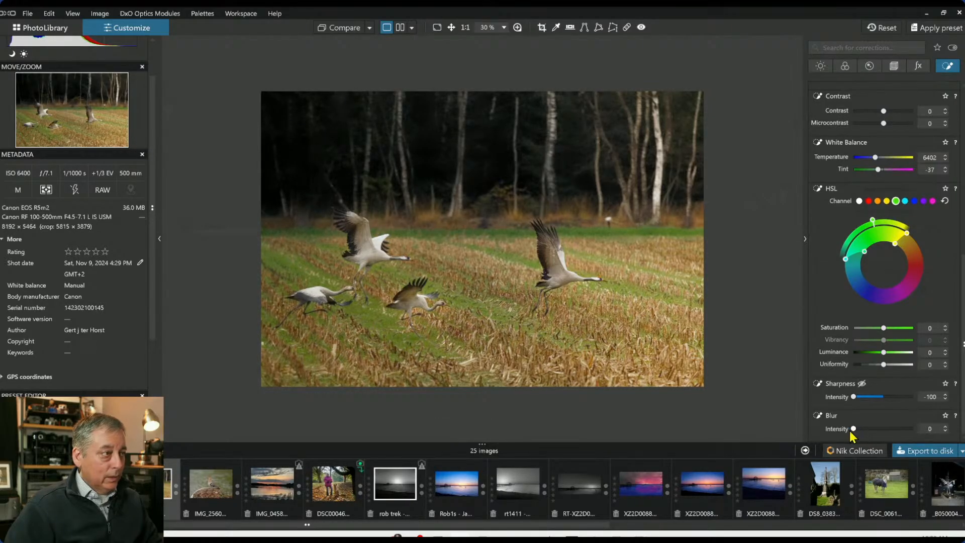
double_click(854, 396)
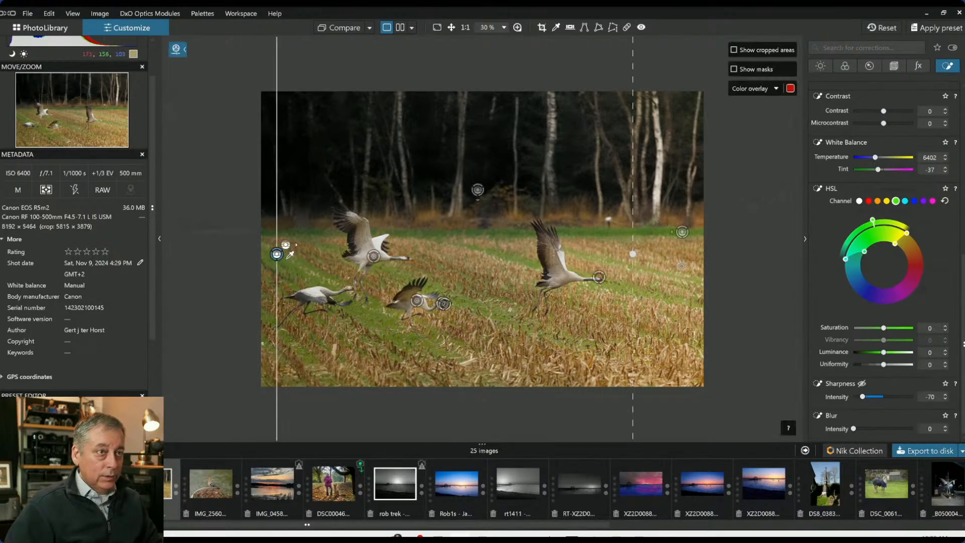
Select the horizontal control line over the treeline and set its Blur to 5 and Sharpness to -29
left_click(478, 190)
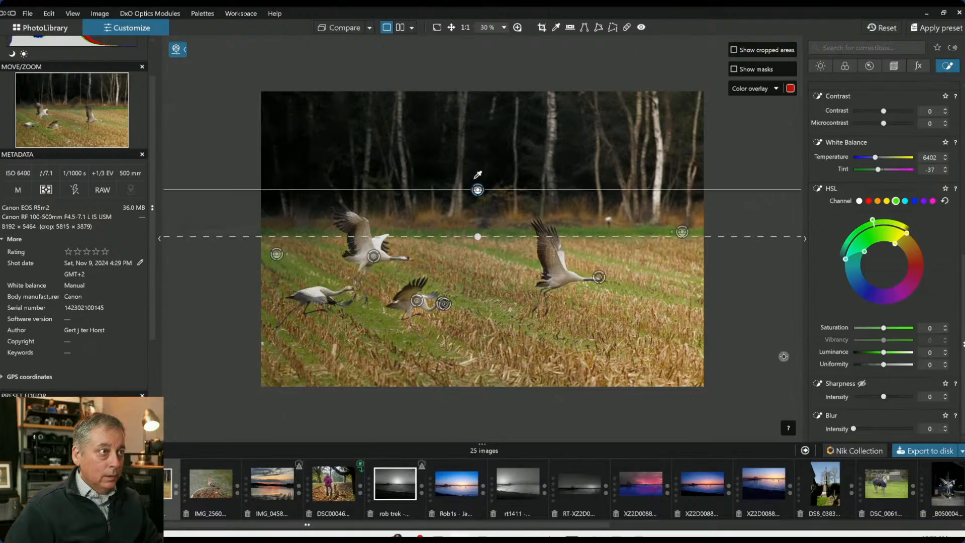
left_click_drag(854, 429, 860, 430)
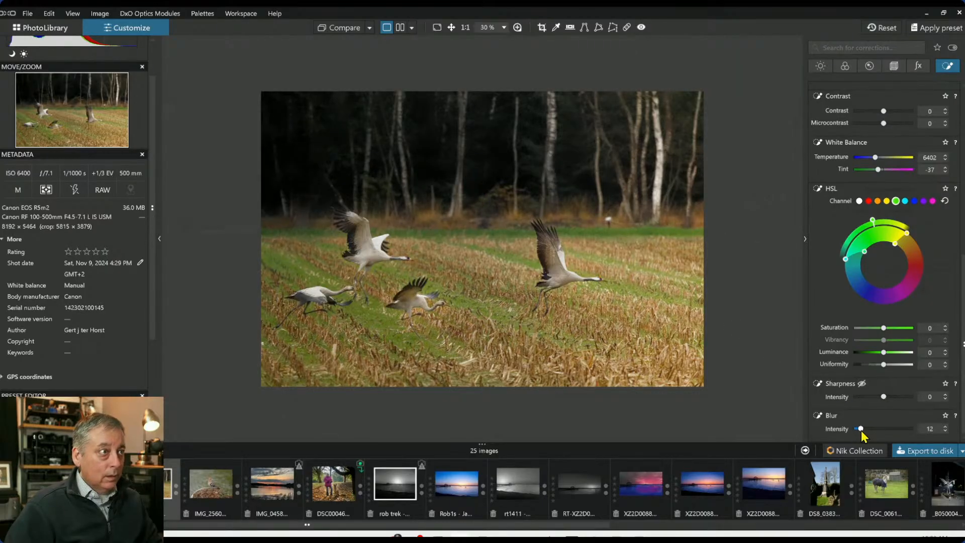
left_click_drag(859, 434, 859, 433)
left_click_drag(884, 400, 876, 399)
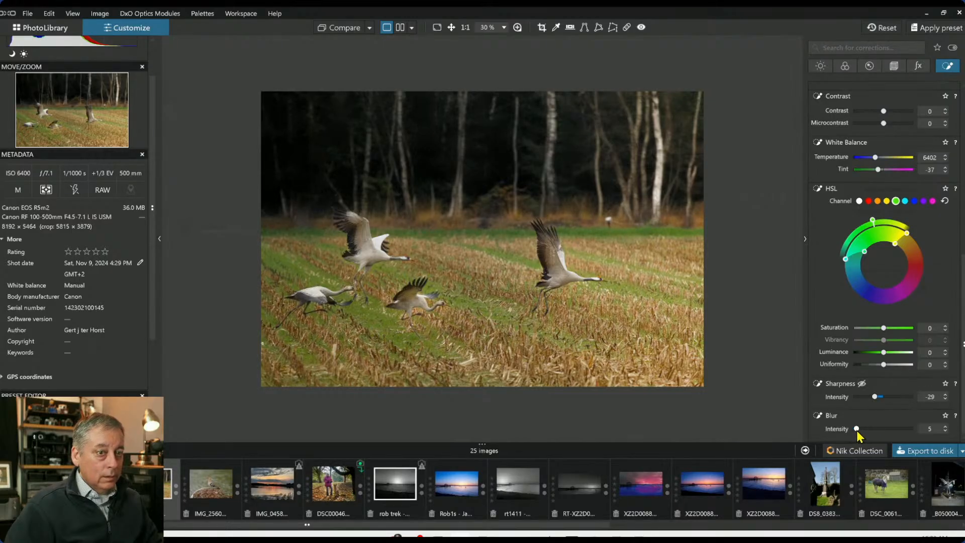
Enable the global Contrast and DxO Smart Lighting corrections, setting Smart Lighting intensity to 12
left_click(829, 63)
scroll(886, 235, "up", 5)
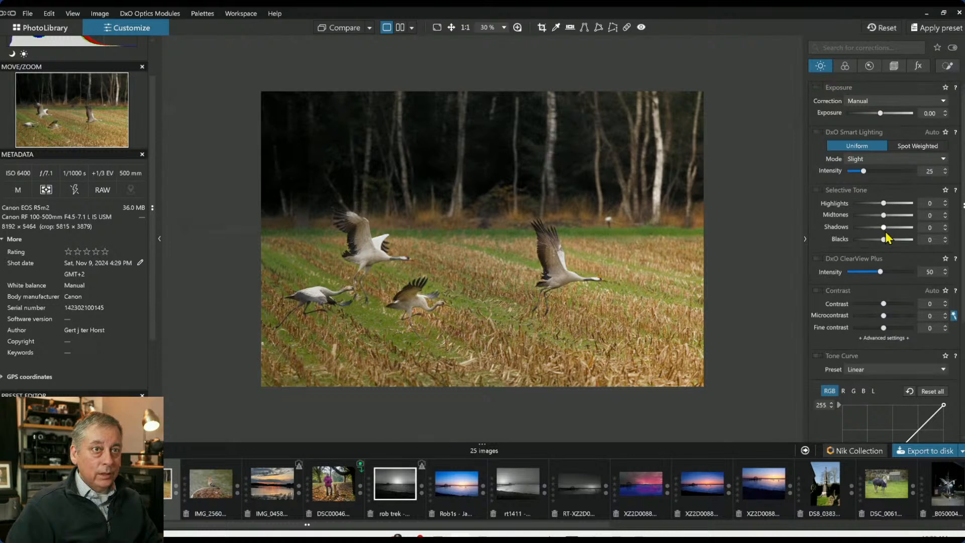
left_click(818, 291)
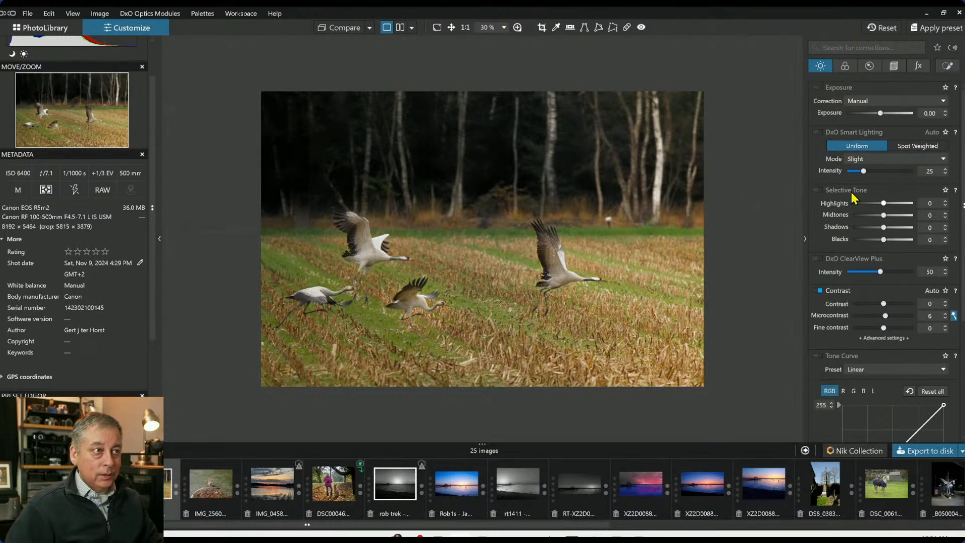
left_click(818, 132)
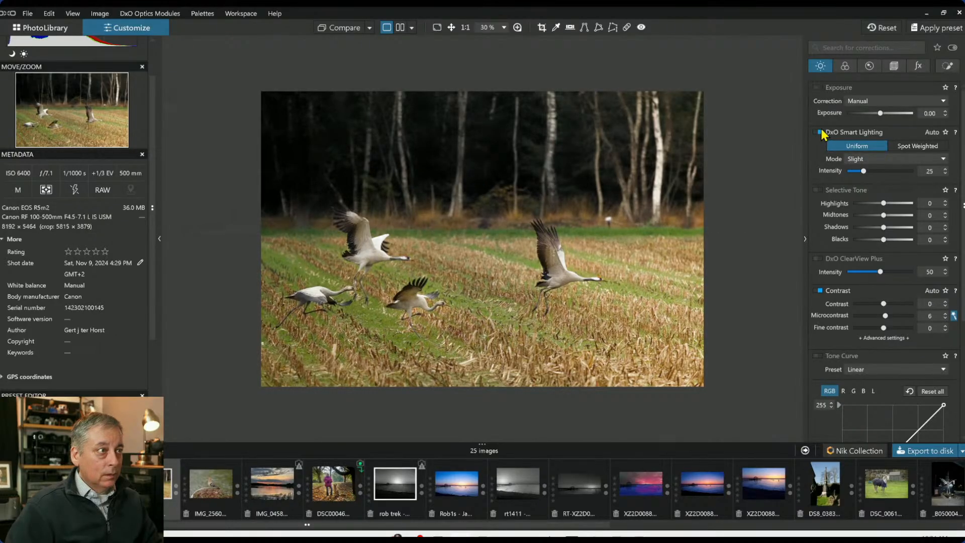
left_click_drag(864, 171, 855, 171)
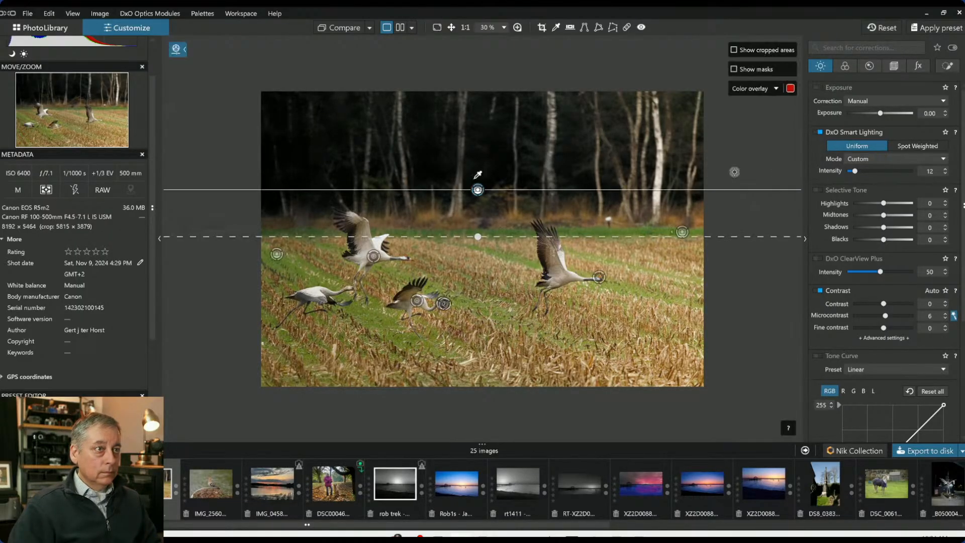
Select the right control line and tilt its gradient to a diagonal angle
left_click(946, 69)
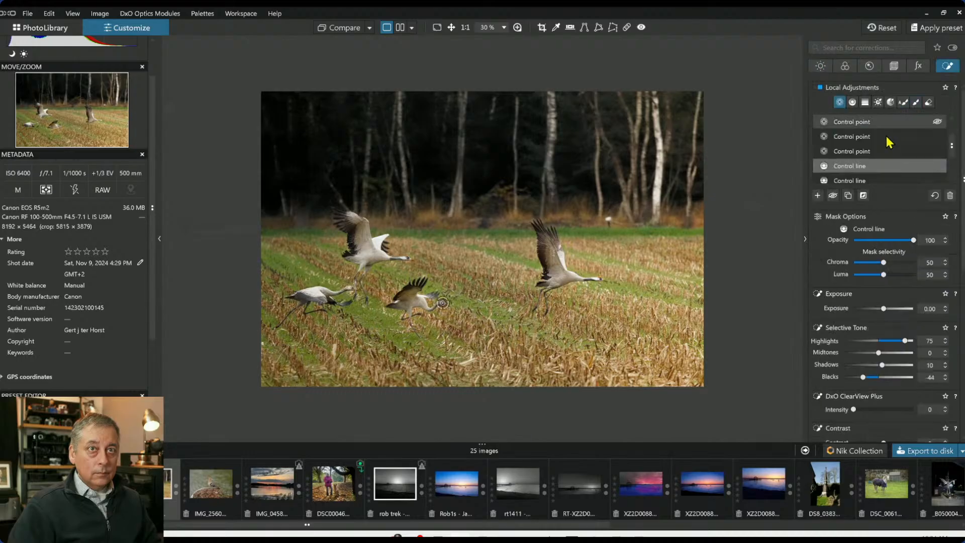
left_click(860, 151)
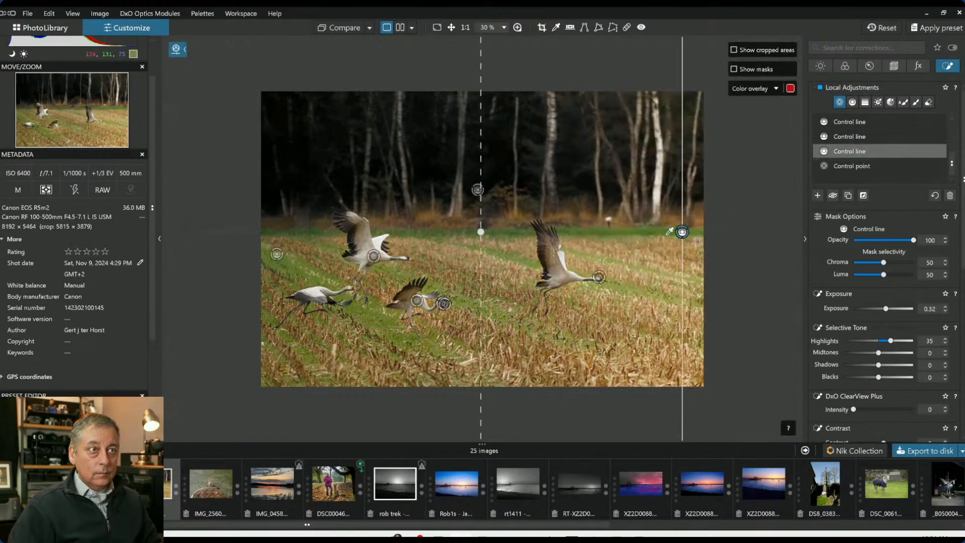
left_click_drag(483, 226, 537, 179)
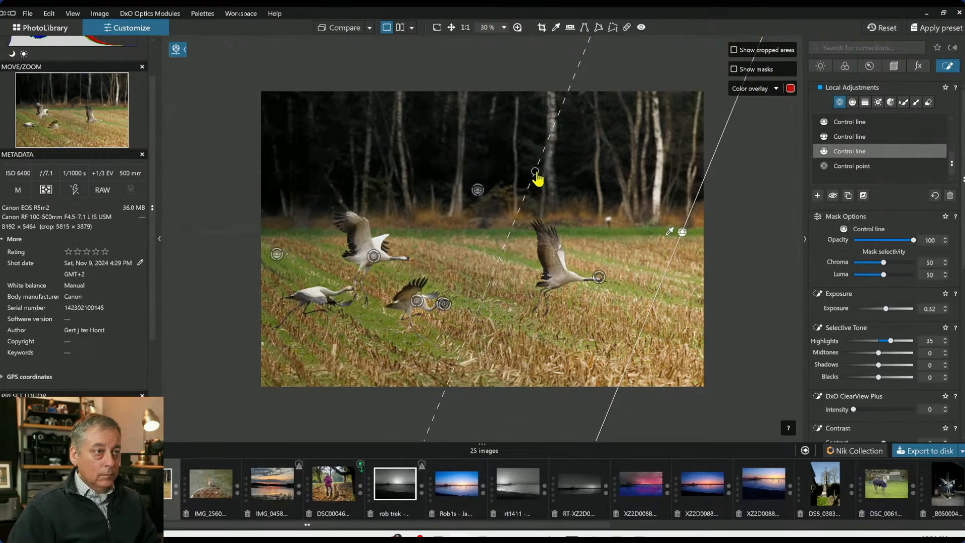
left_click_drag(536, 176, 540, 326)
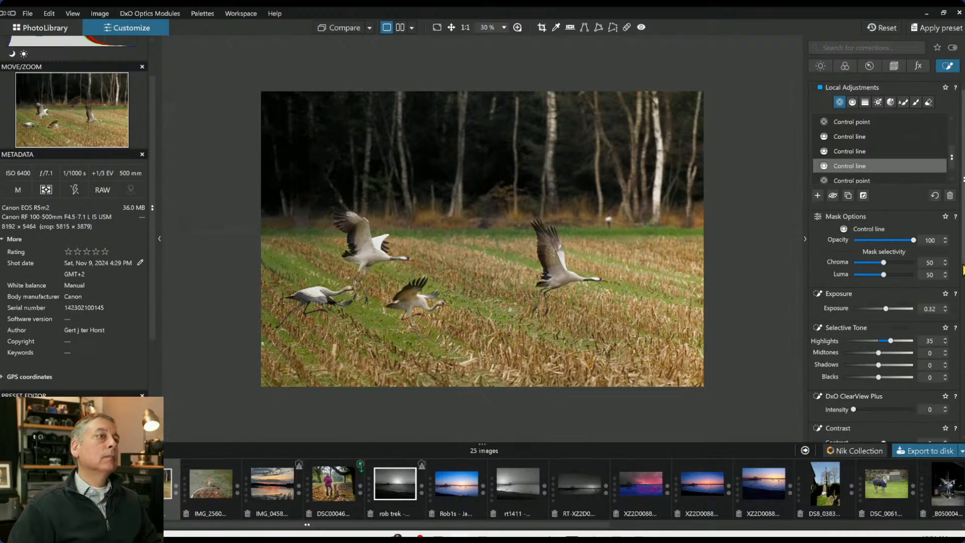
left_click(848, 224)
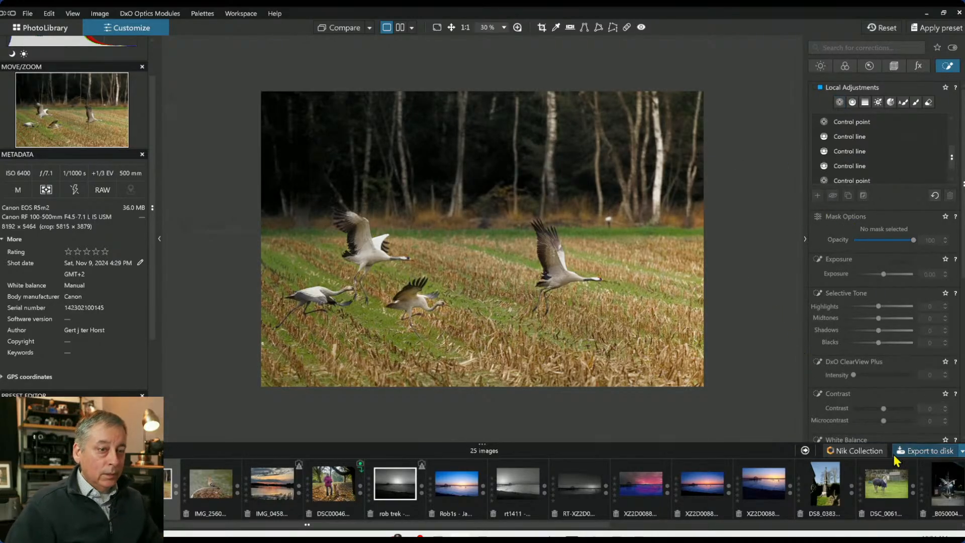
left_click(898, 461)
left_click(607, 428)
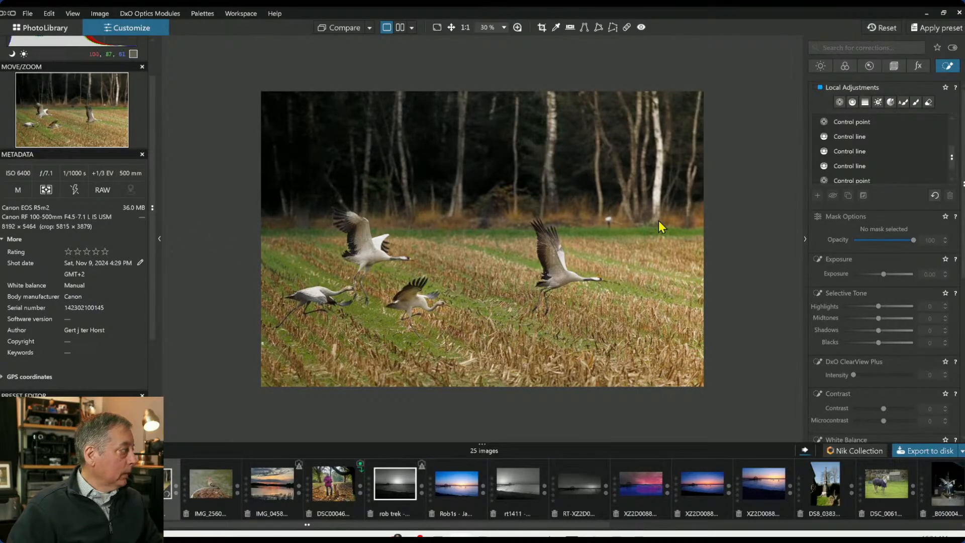
Reset all corrections on the crane photo and switch to the side-by-side view
scroll(631, 210, "up", 1)
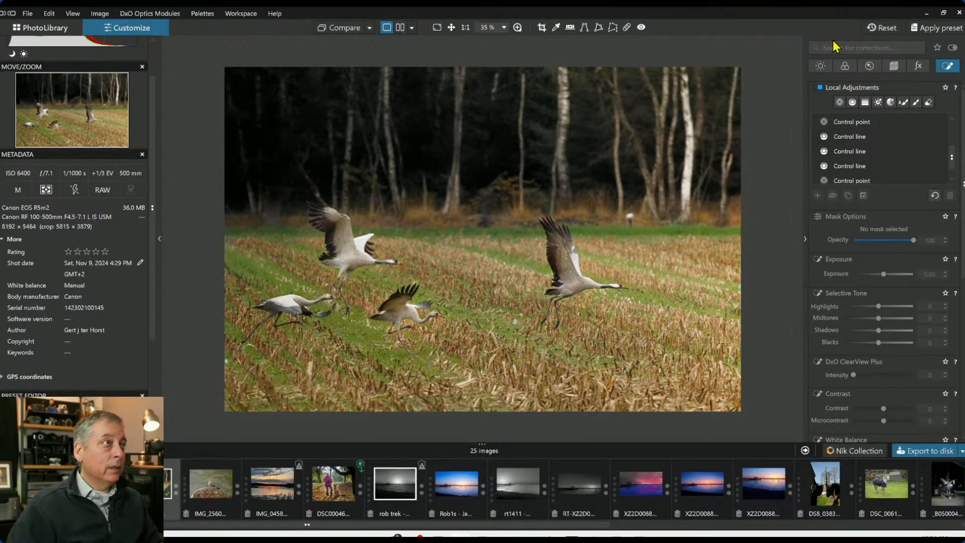
left_click(884, 28)
left_click(400, 27)
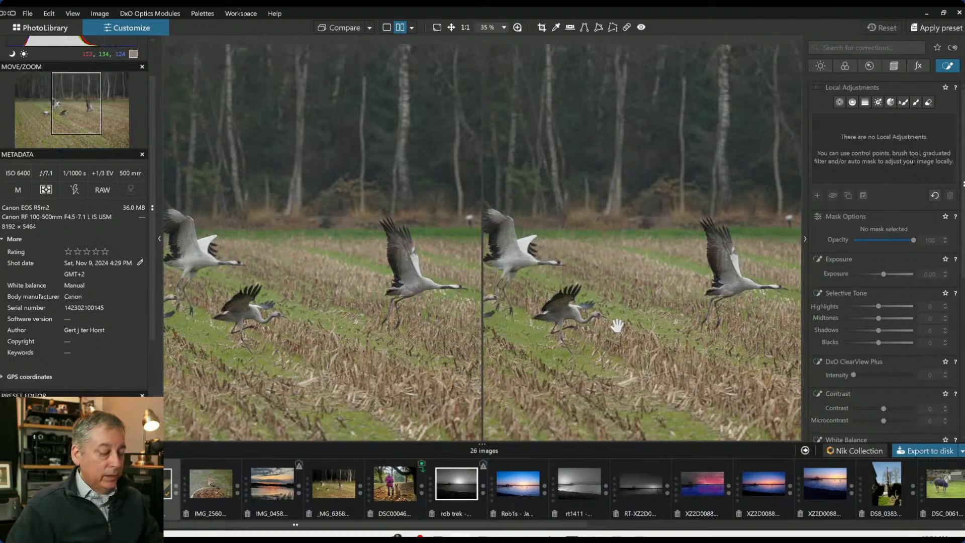
Hide the side panels and set the exported _MG_6368 standard output JPEG as the comparison reference
key("Tab")
left_click(369, 29)
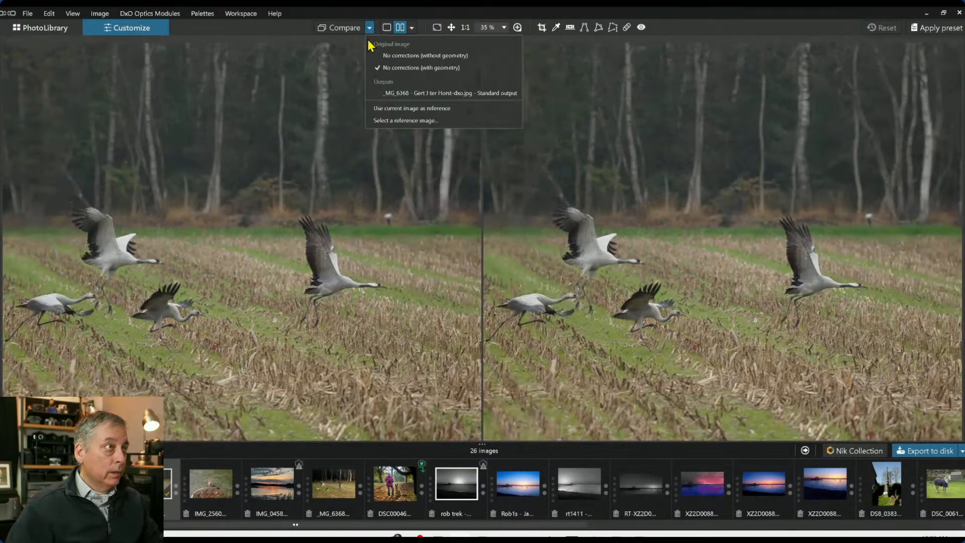
left_click(386, 93)
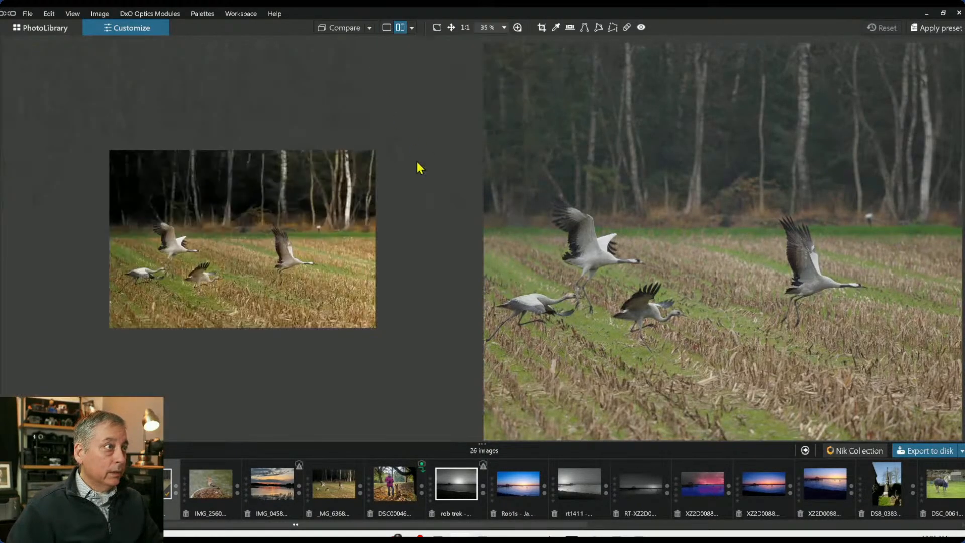
Zoom the side-by-side view to compare the exported output with the uncorrected image
scroll(272, 264, "up", 3)
scroll(693, 248, "down", 2)
scroll(694, 248, "down", 2)
scroll(690, 260, "up", 1)
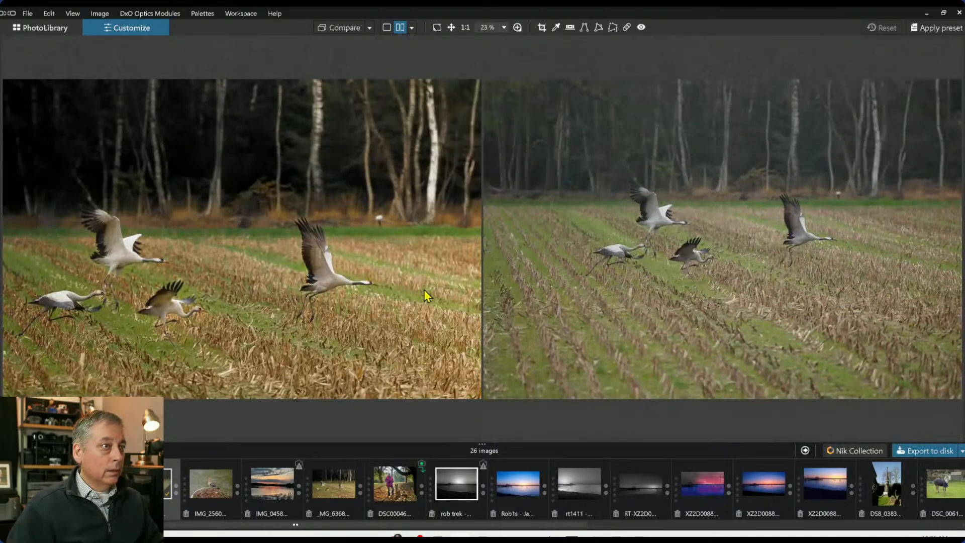
scroll(425, 290, "down", 1)
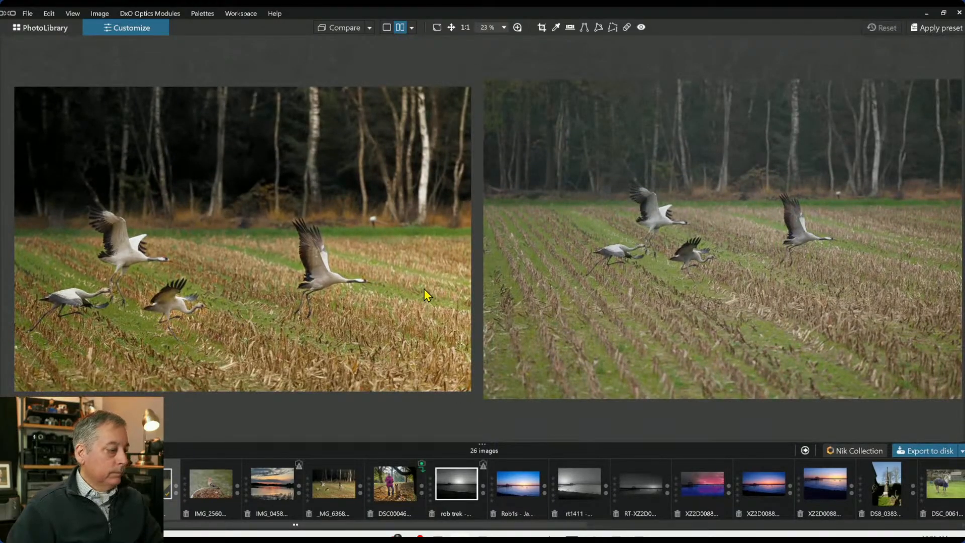
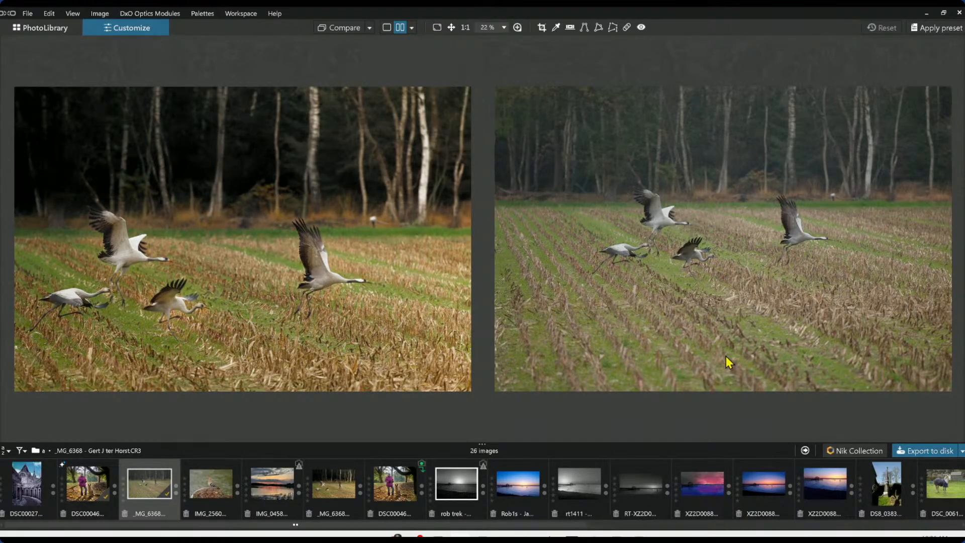
Switch the comparison to a left/right split view and move the split line to compare the two versions
left_click(387, 28)
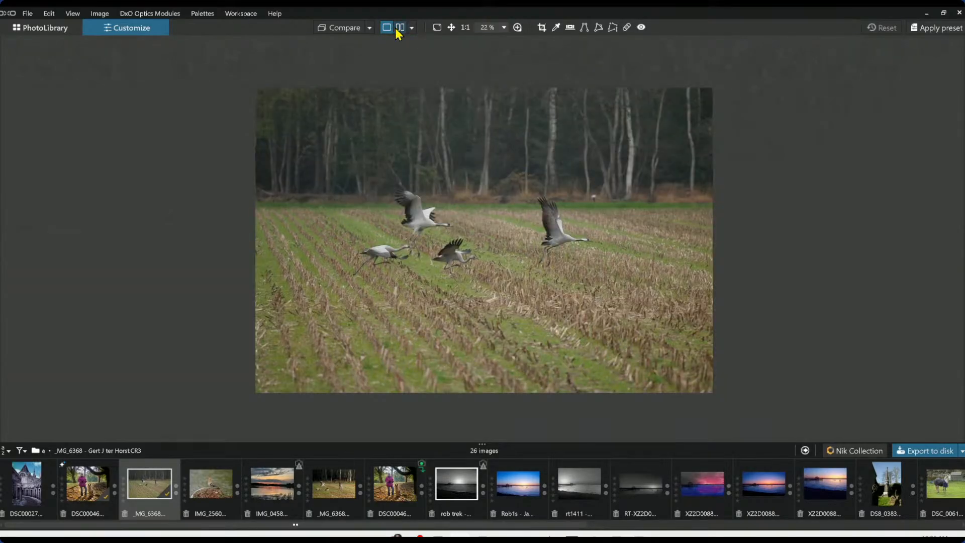
left_click(400, 29)
left_click(413, 29)
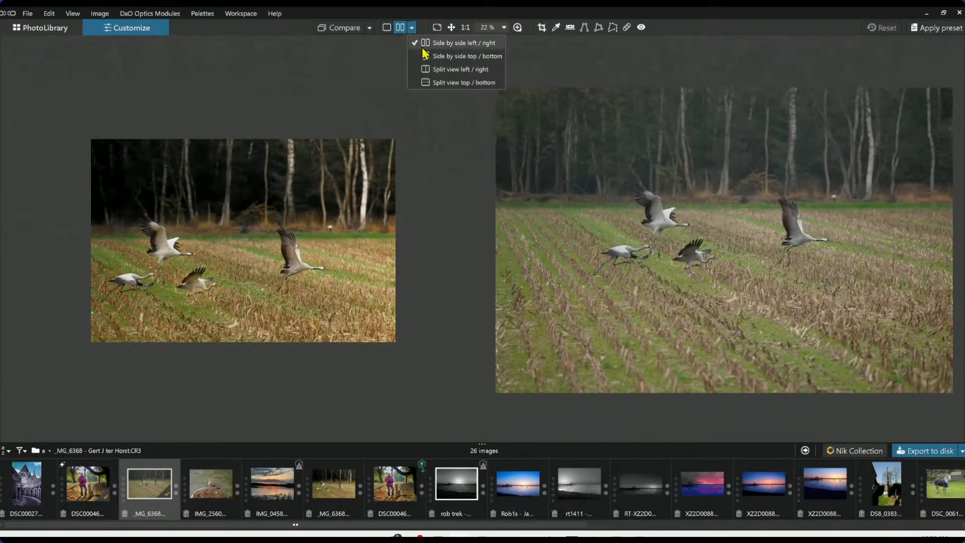
left_click(436, 68)
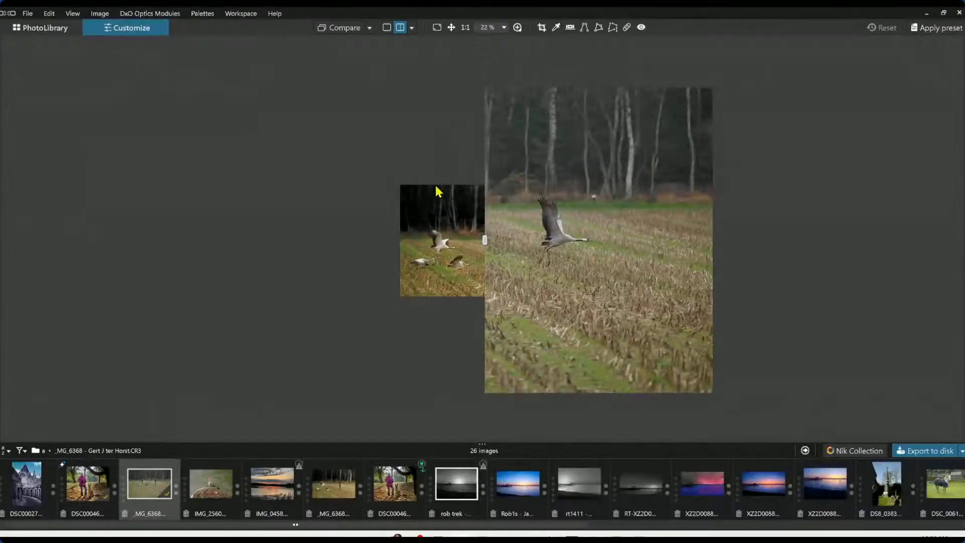
scroll(436, 187, "up", 3)
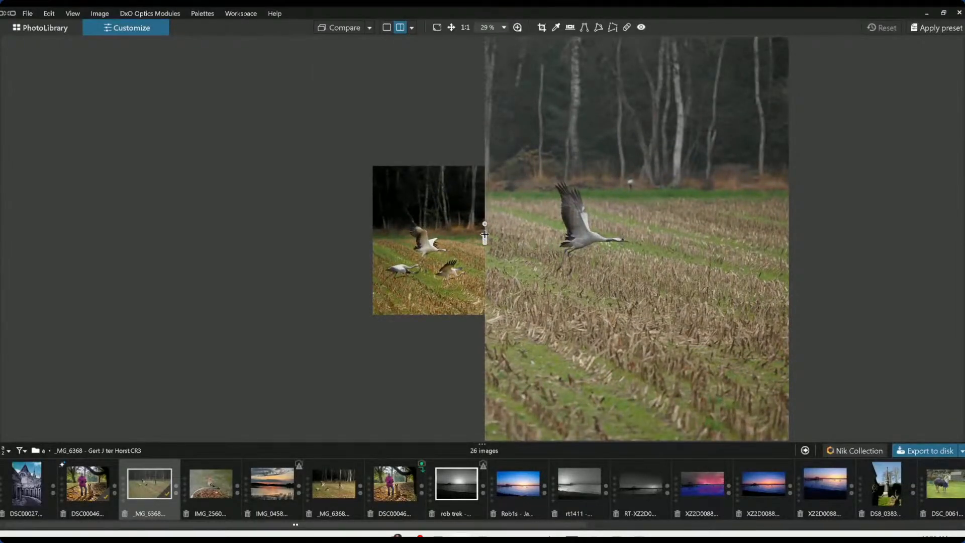
left_click_drag(487, 238, 724, 247)
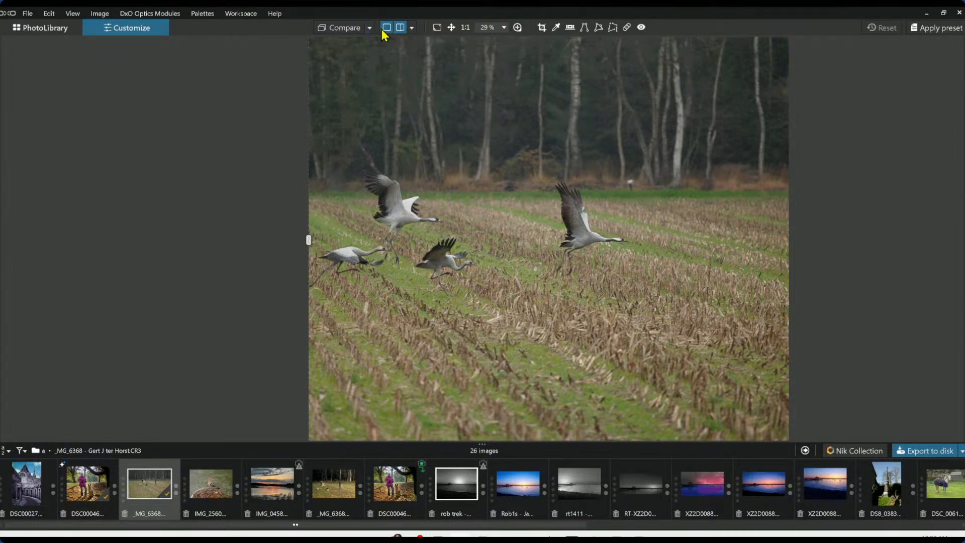
Return to single view and export the crane photo as a full-size JPEG with resizing disabled
left_click(385, 30)
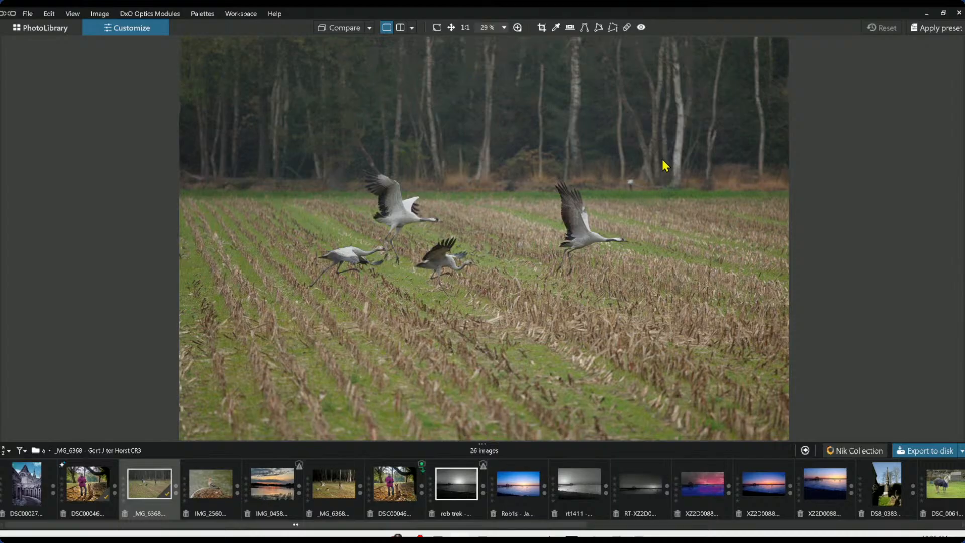
scroll(663, 161, "up", 2)
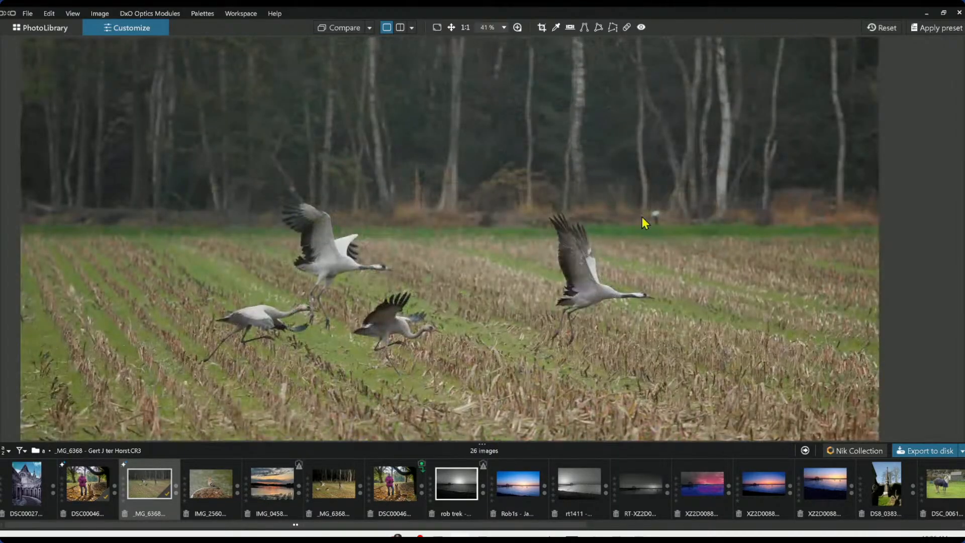
scroll(642, 216, "down", 2)
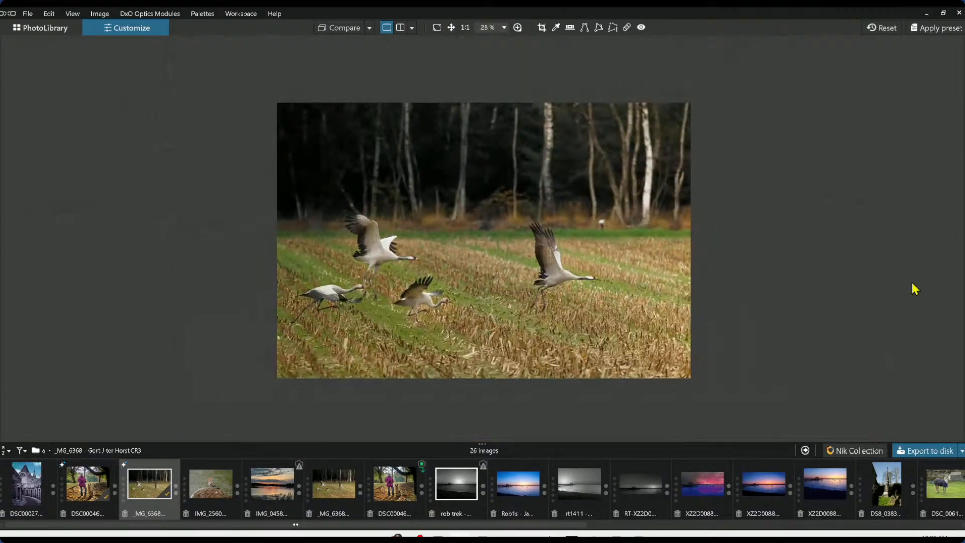
left_click(924, 450)
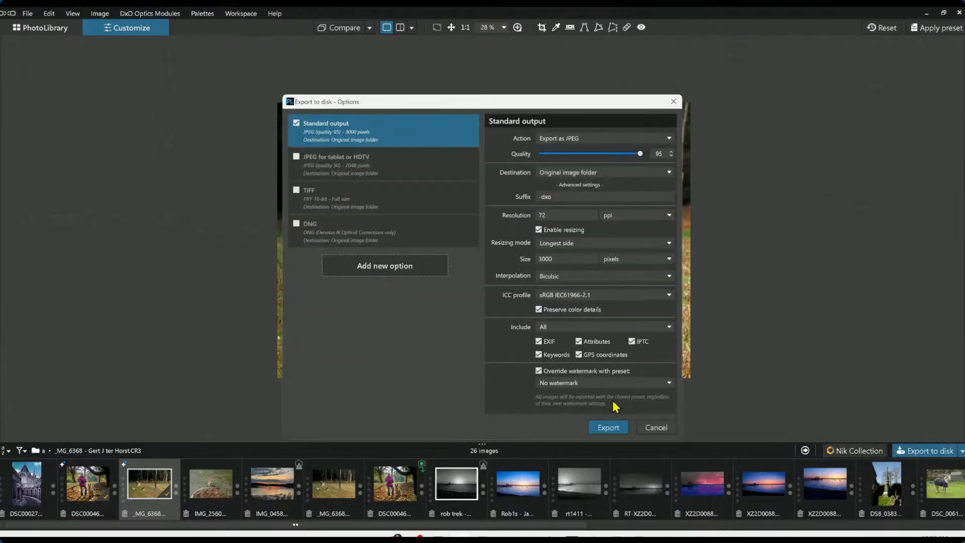
left_click(565, 230)
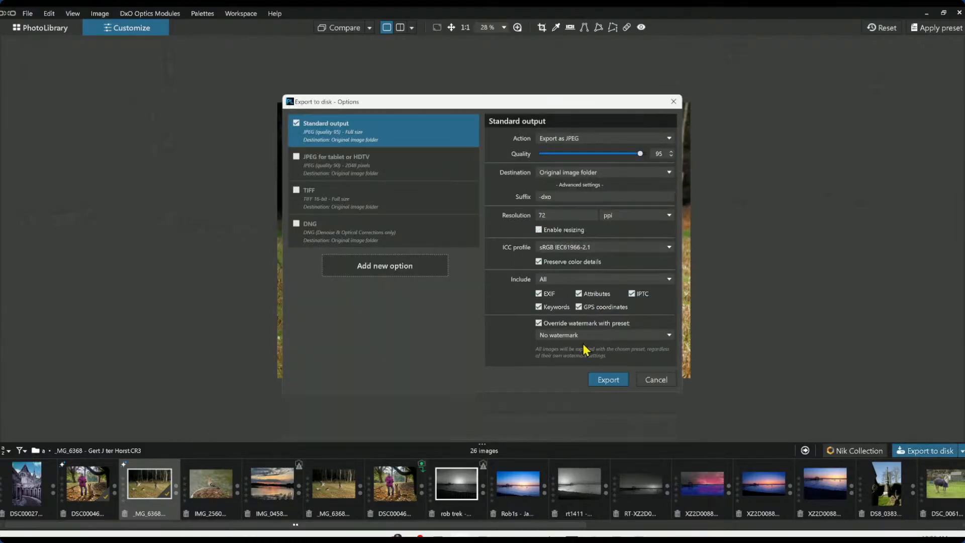
left_click(605, 381)
left_click(445, 294)
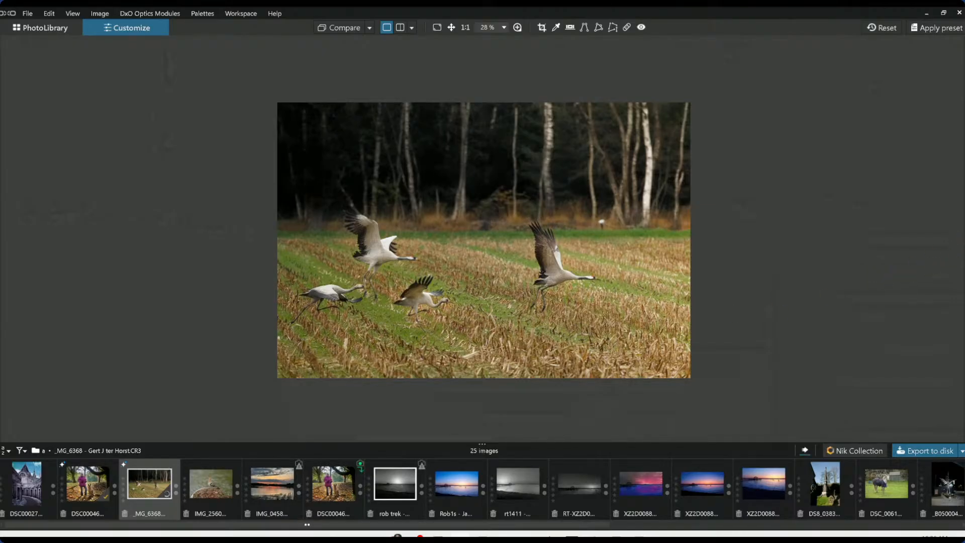
Reopen the side panel and reset all corrections on the crane photo
left_click(963, 238)
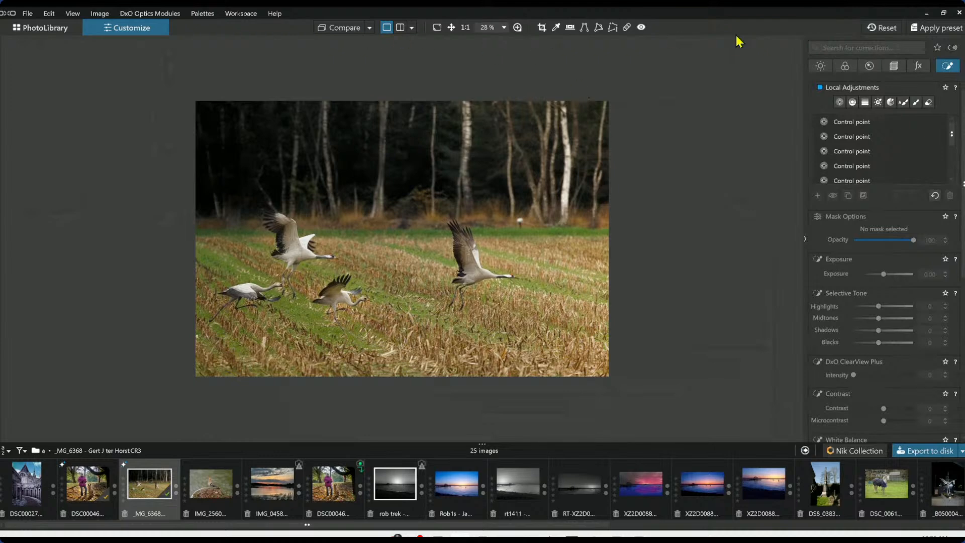
left_click(882, 28)
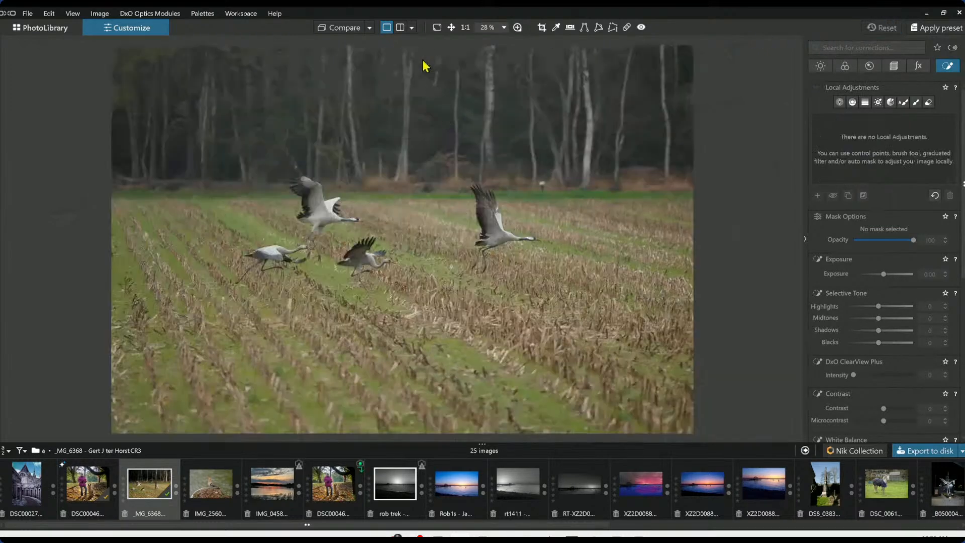
Set the newly exported JPEG as the comparison reference and switch to split view
left_click(369, 28)
left_click(385, 96)
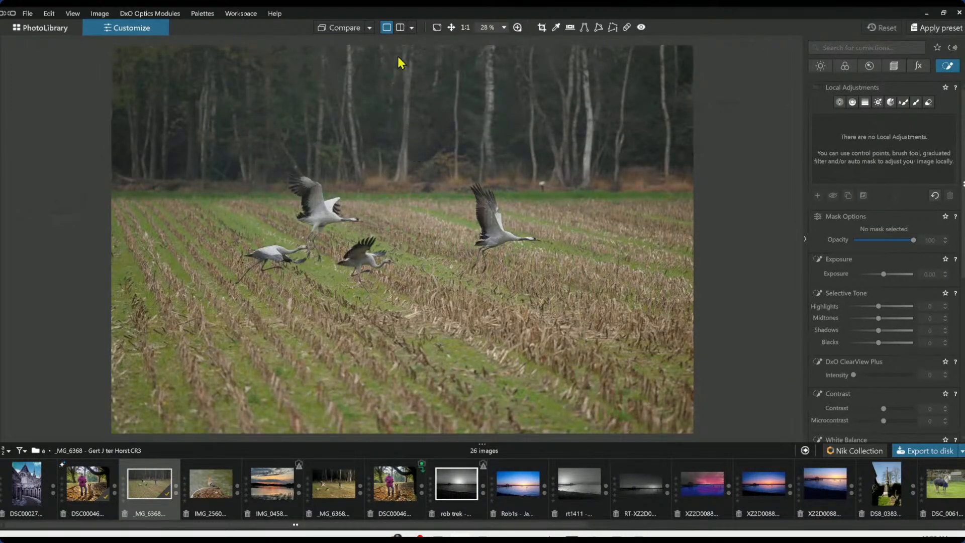
left_click(400, 28)
Zoom and pan the split view to compare the exported JPEG with the uncorrected original
scroll(345, 249, "up", 5)
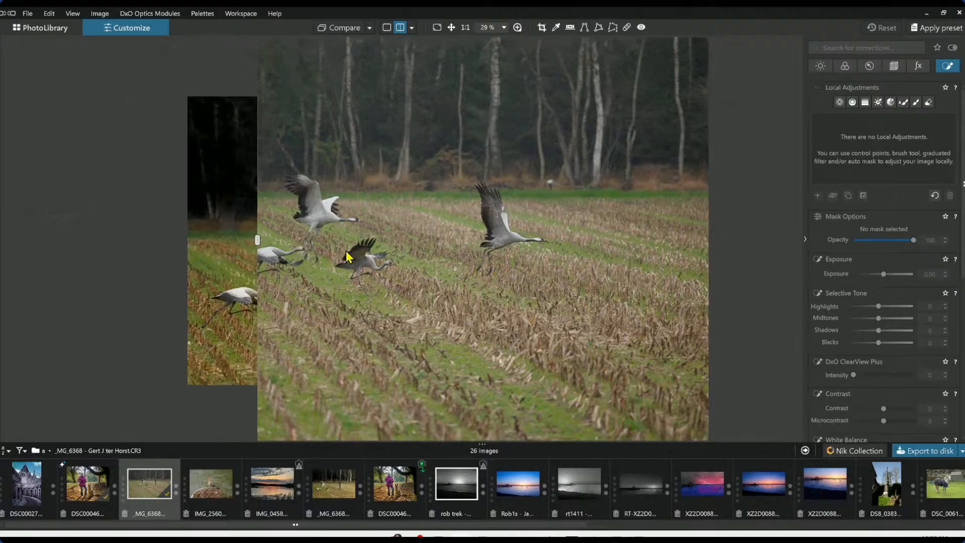
scroll(345, 248, "up", 1)
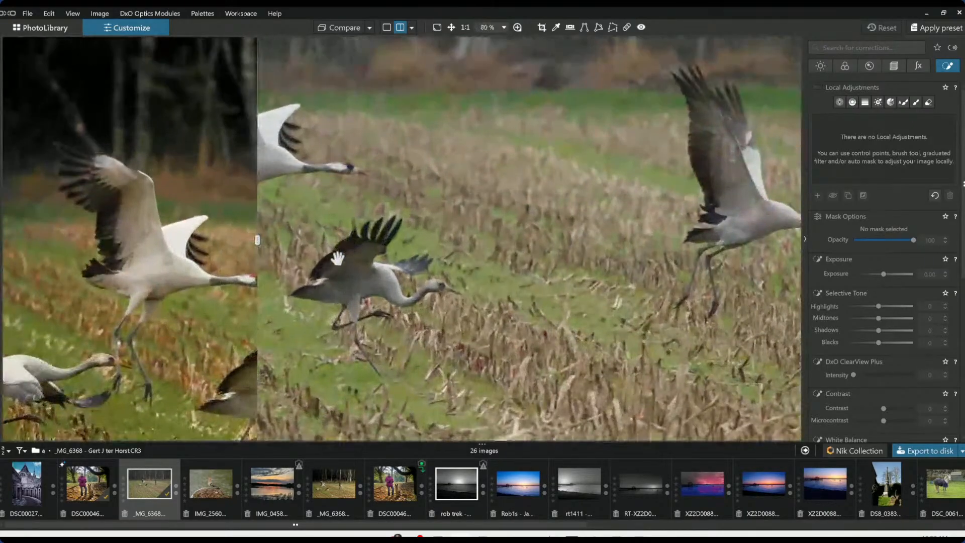
left_click_drag(259, 241, 526, 273)
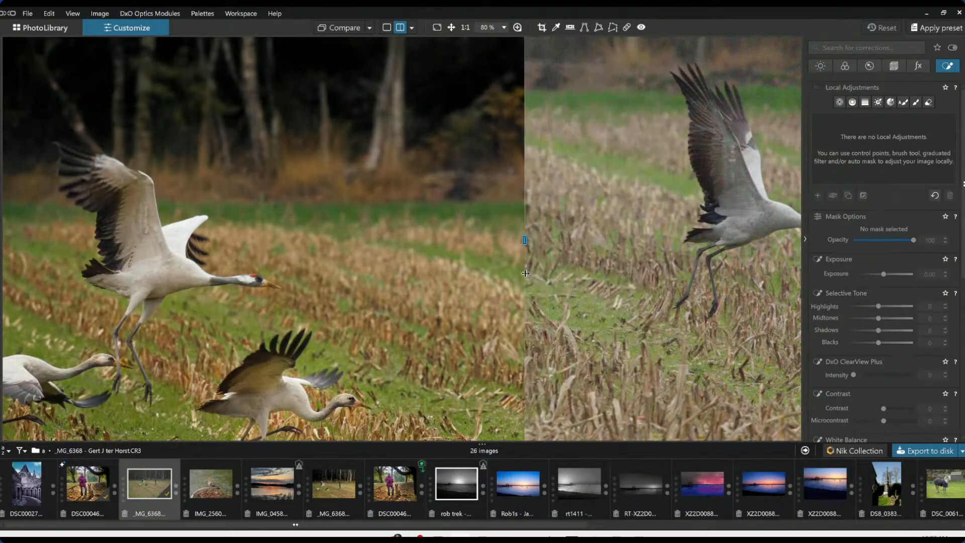
scroll(612, 280, "down", 3)
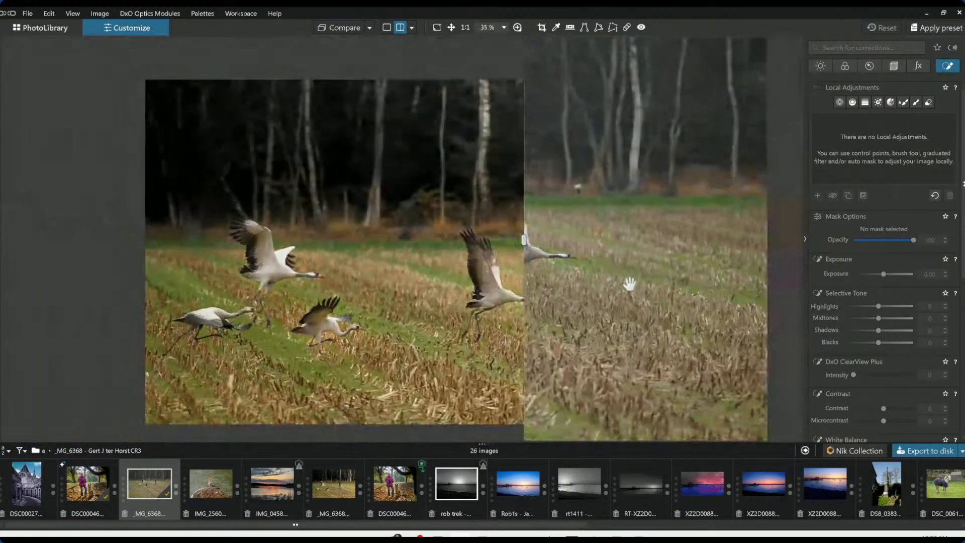
left_click_drag(523, 244, 650, 264)
scroll(480, 334, "up", 5)
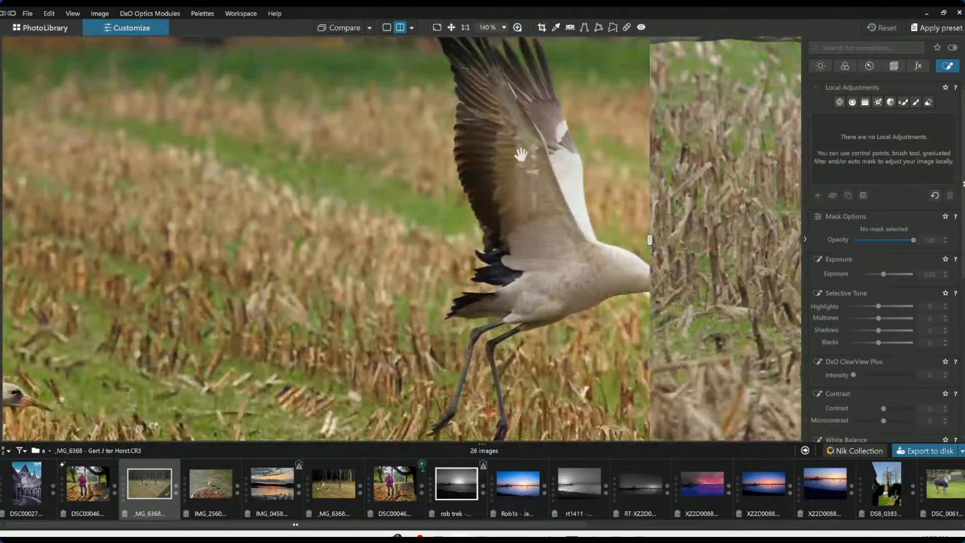
left_click_drag(562, 246, 160, 255)
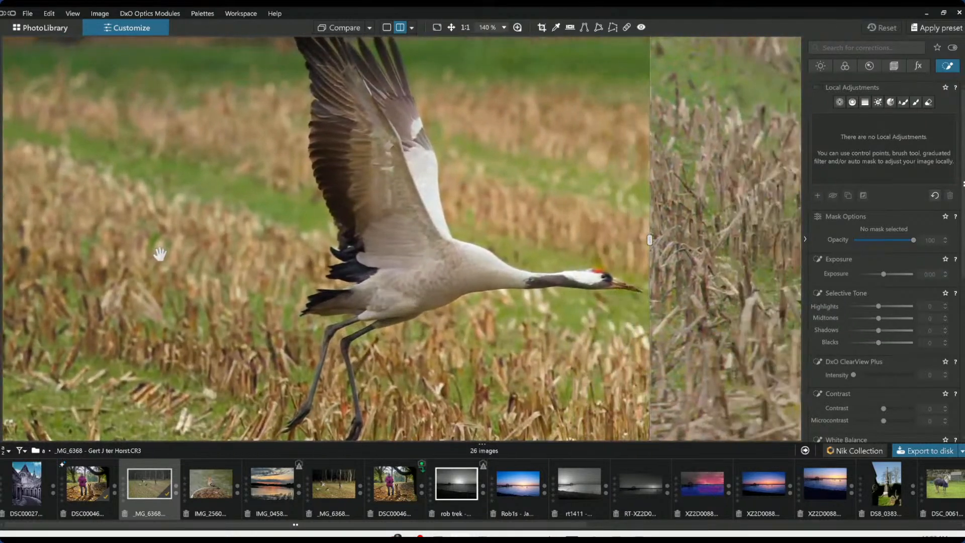
scroll(177, 288, "down", 1)
left_click_drag(360, 266, 534, 210)
left_click_drag(437, 305, 549, 255)
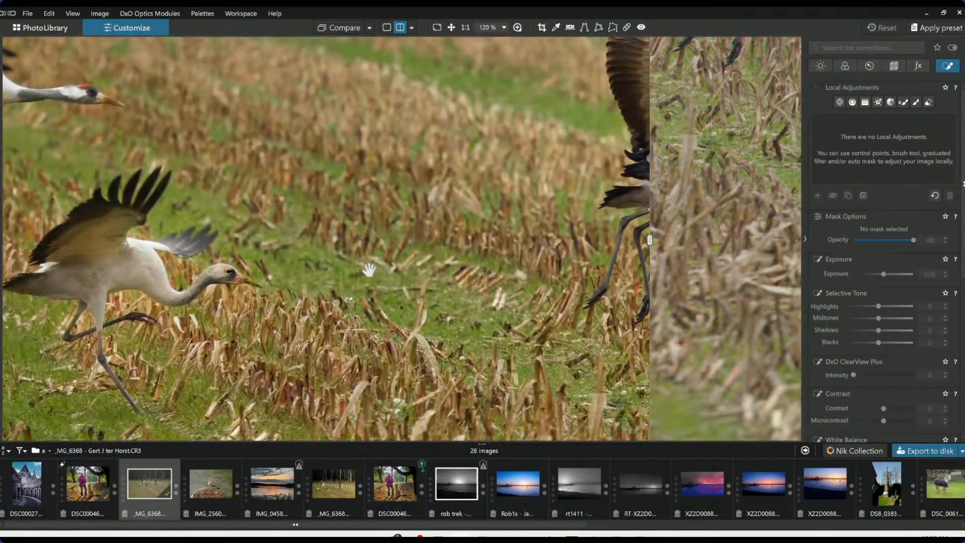
scroll(367, 270, "down", 2)
scroll(367, 270, "down", 2)
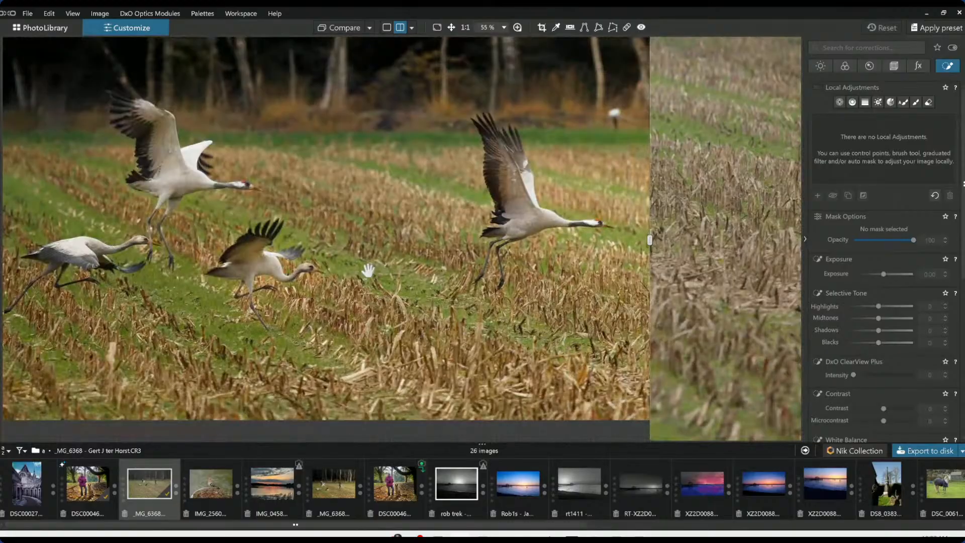
Undo the reset to restore the crane photo's corrections and return to single-image view
left_click(846, 67)
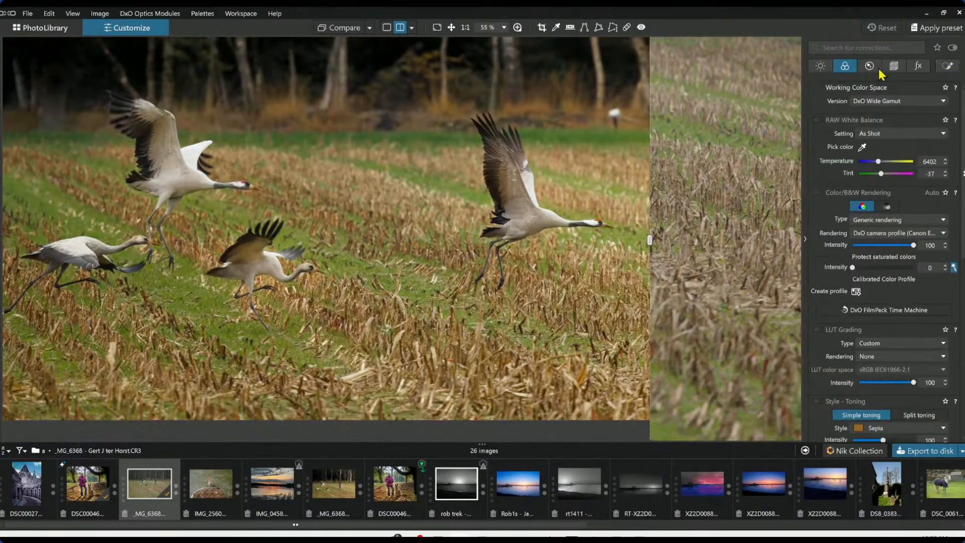
left_click(871, 67)
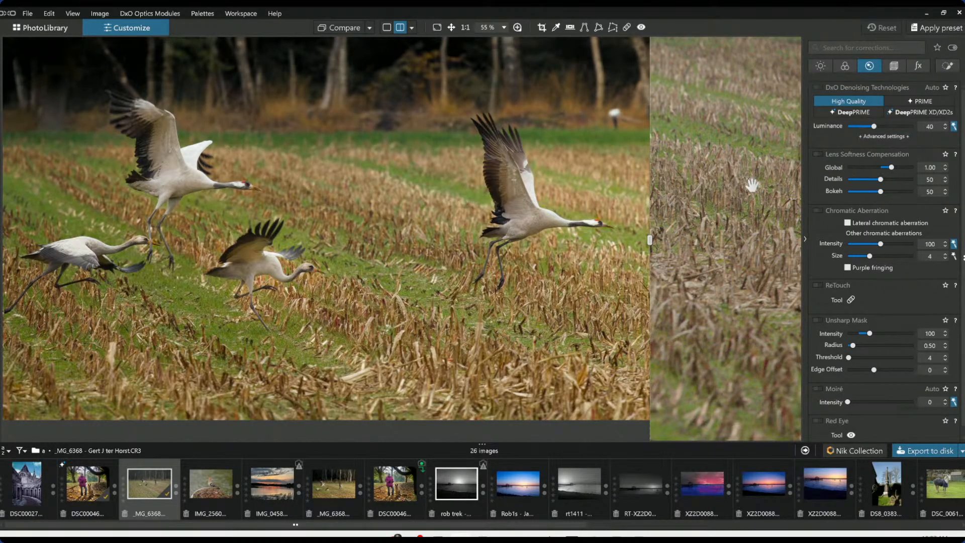
key("ctrl+z")
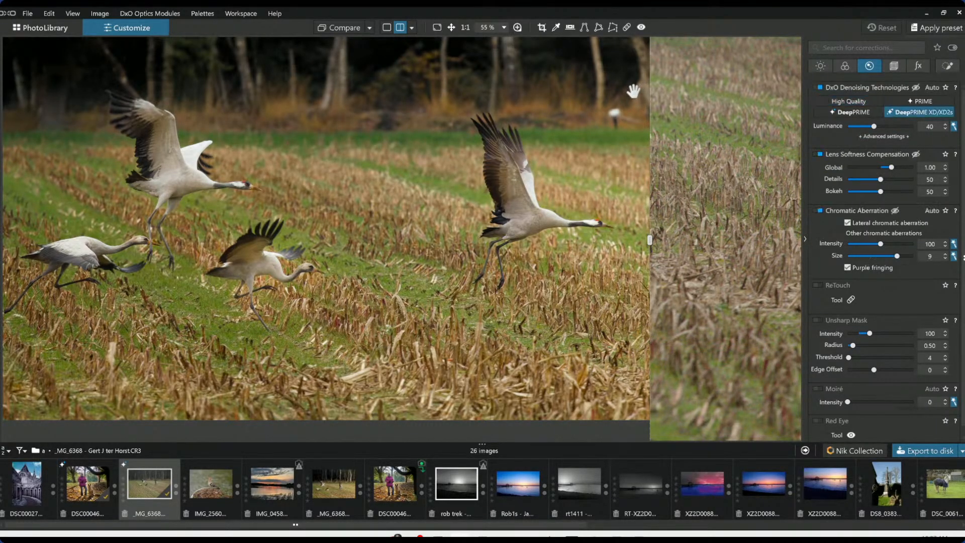
scroll(633, 91, "up", 3)
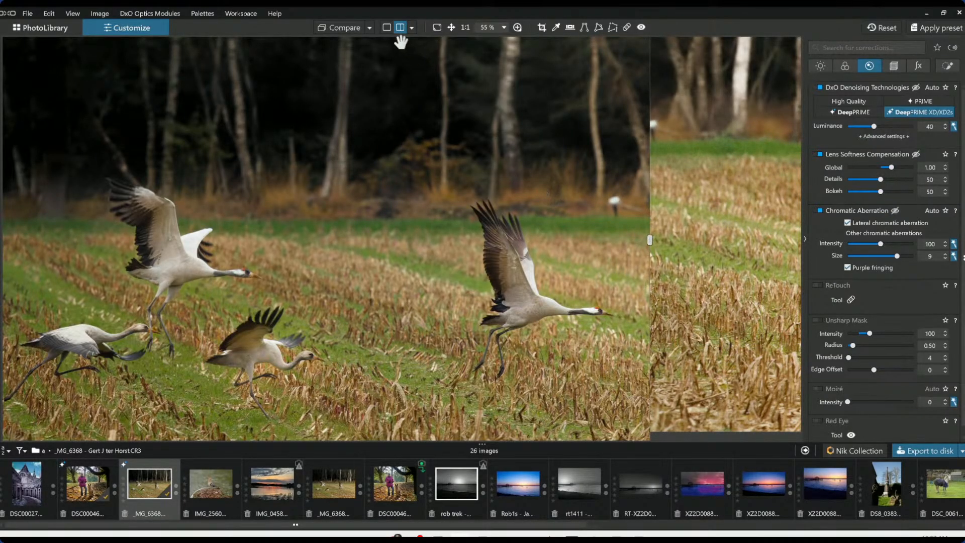
left_click(387, 30)
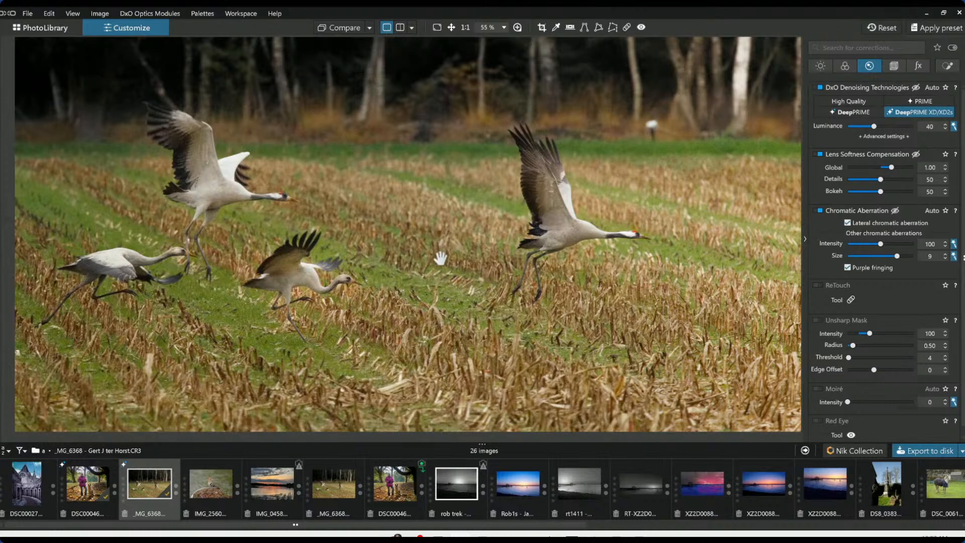
scroll(440, 261, "down", 3)
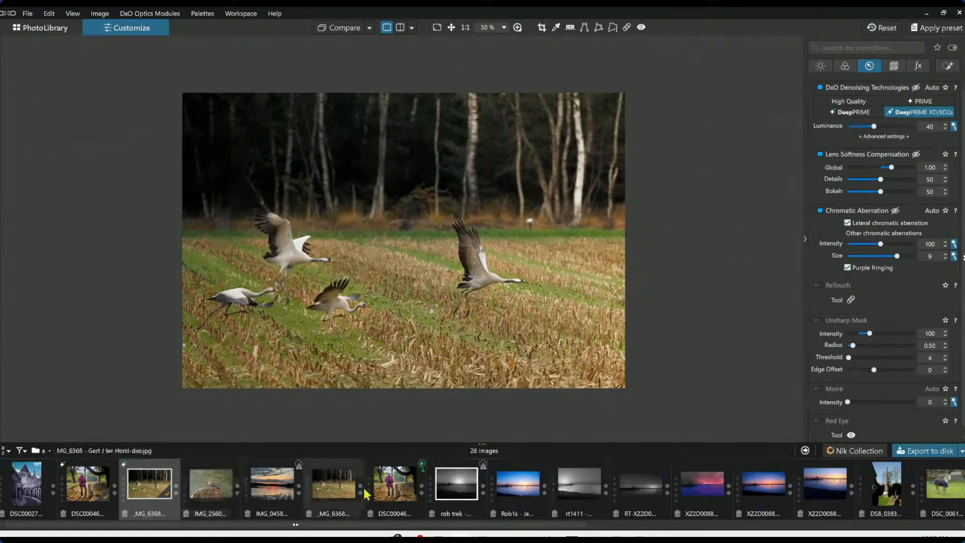
Open the exported _MG_6368 JPEG and view it full screen
scroll(696, 490, "down", 5)
scroll(695, 493, "up", 5)
left_click(327, 493)
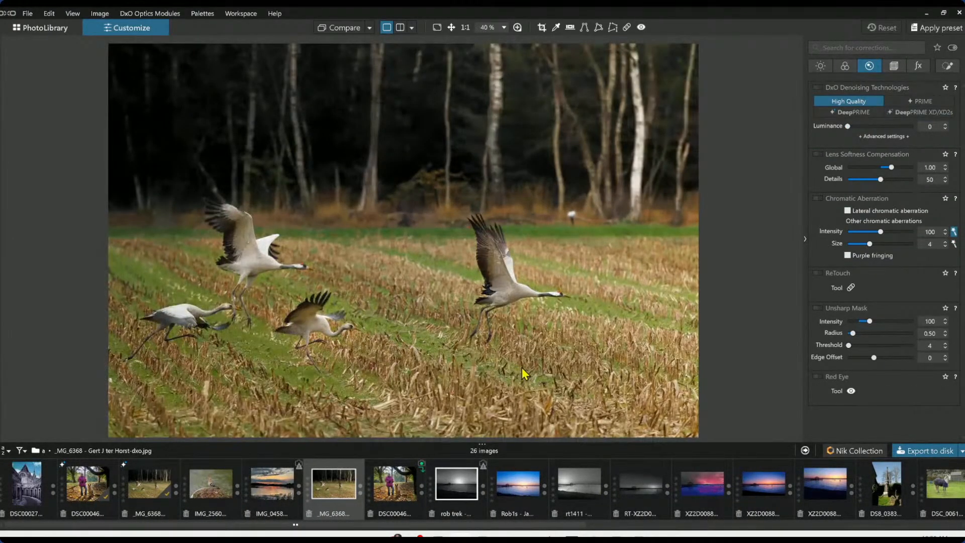
left_click(437, 28)
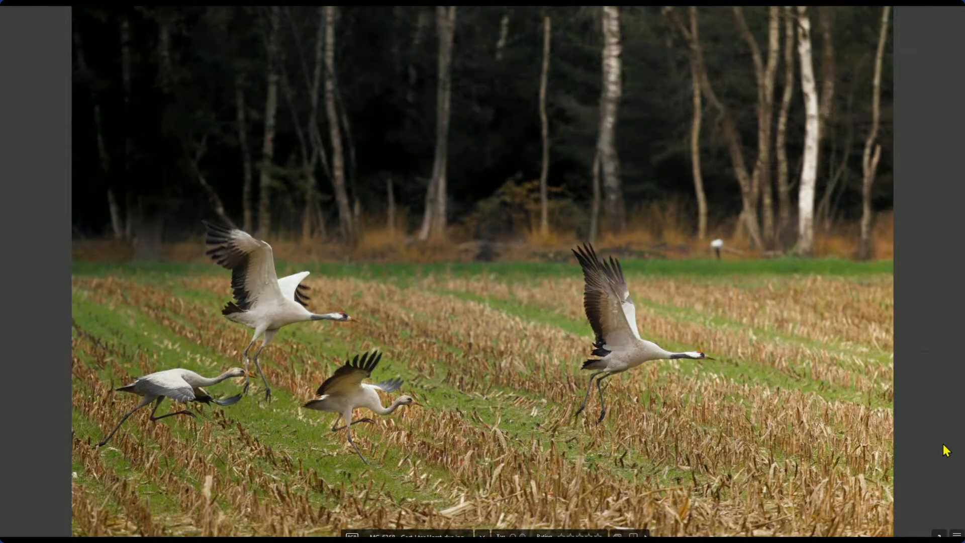
key("Escape")
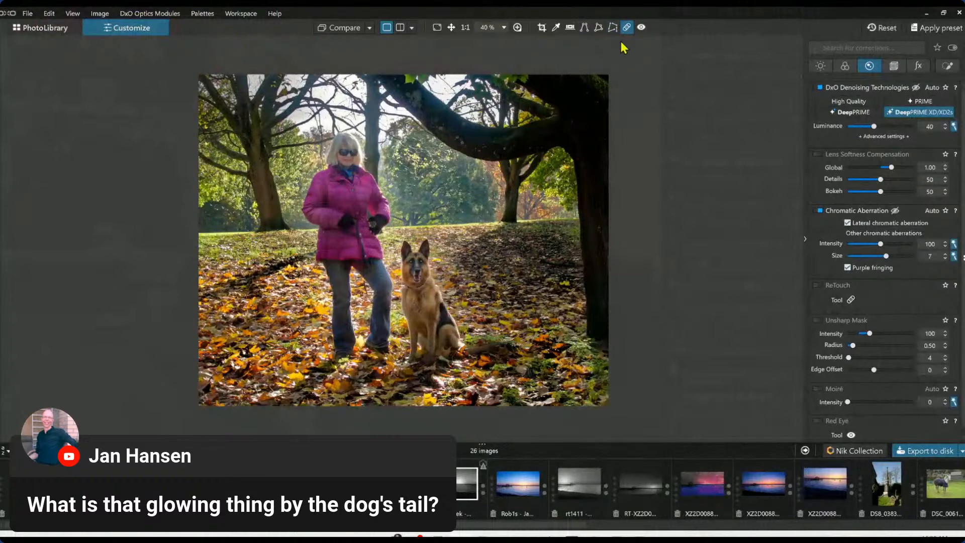
Use the Repair tool to remove the glowing spot beside the dog's tail
left_click(627, 28)
scroll(466, 351, "down", 2)
scroll(465, 355, "up", 6)
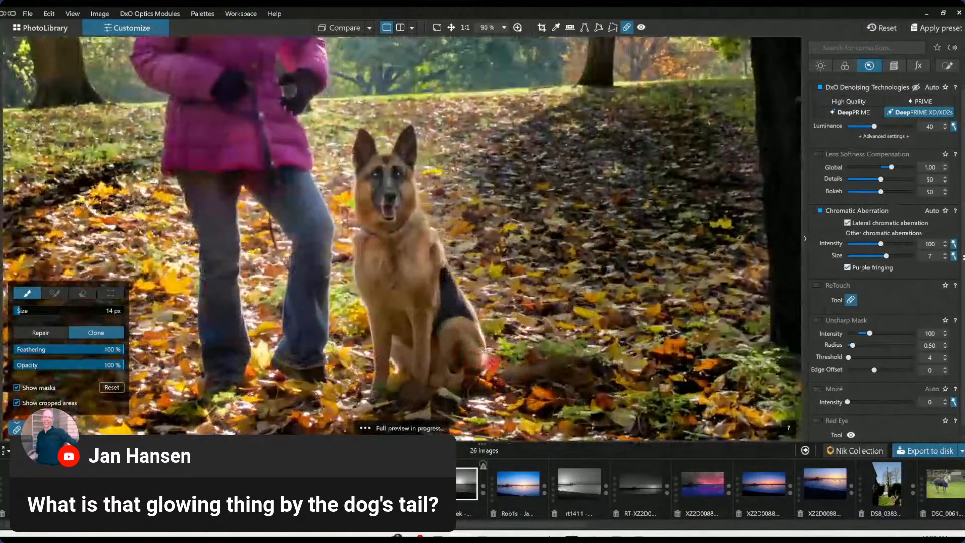
left_click(490, 359)
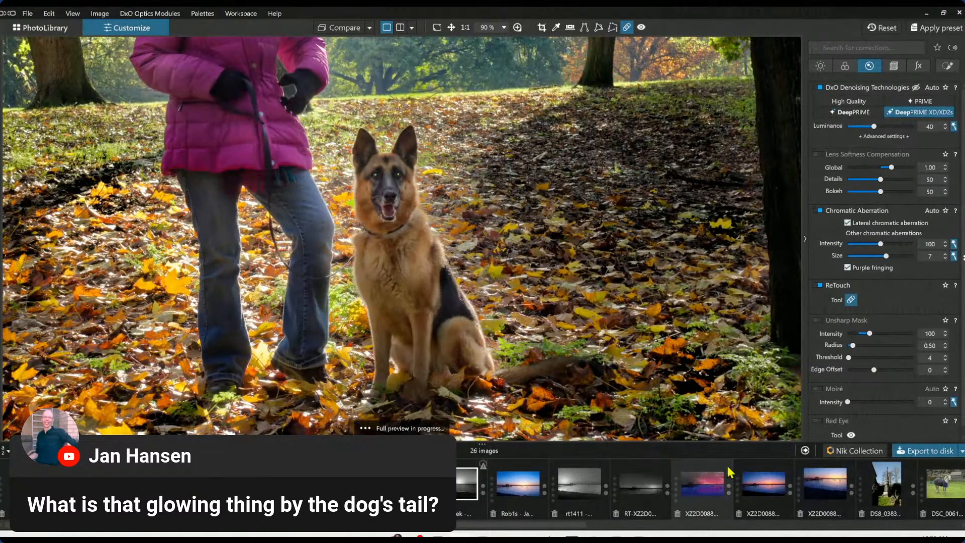
key("Escape")
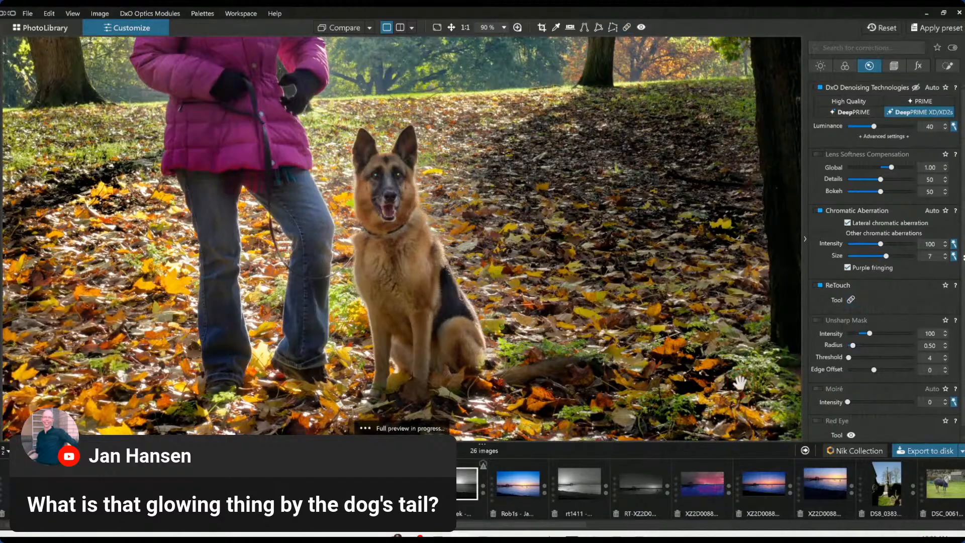
scroll(669, 375, "down", 1)
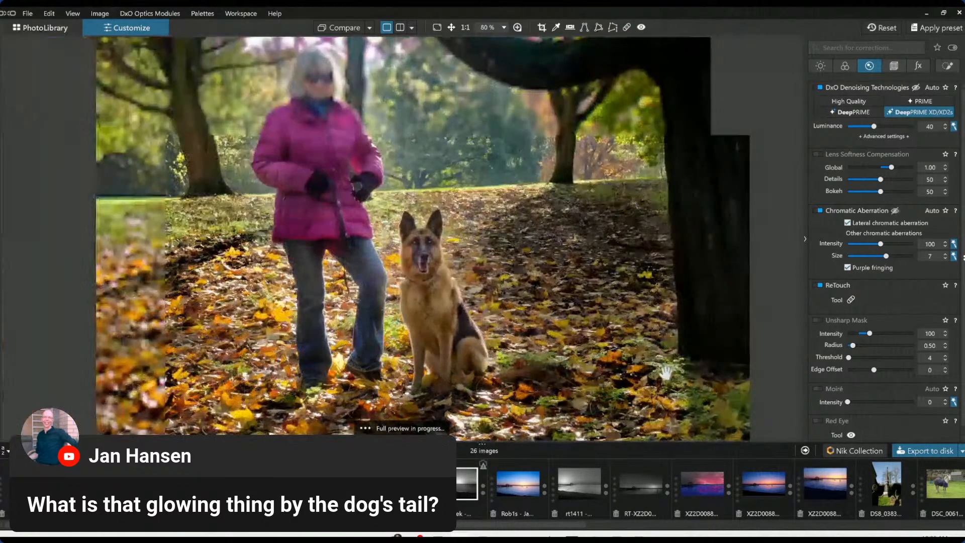
Show the local adjustment masks and place a control point on the overhanging tree branch, sizing its radius
scroll(667, 374, "down", 2)
scroll(661, 410, "down", 1)
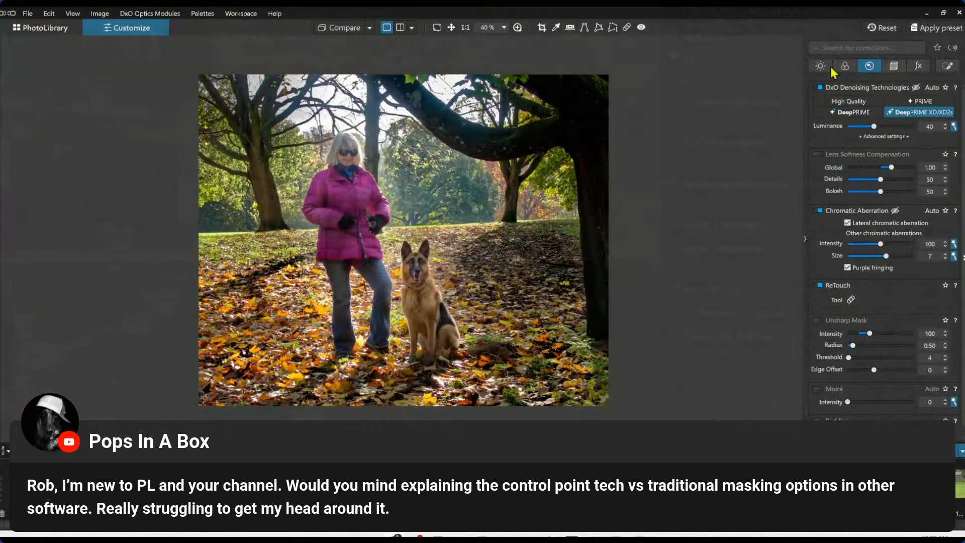
left_click(954, 70)
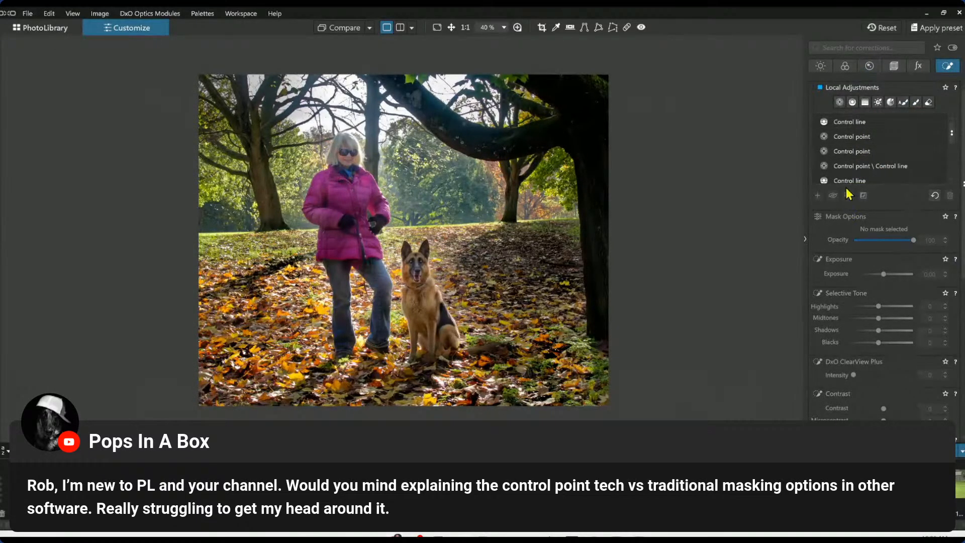
left_click(840, 102)
left_click(833, 195)
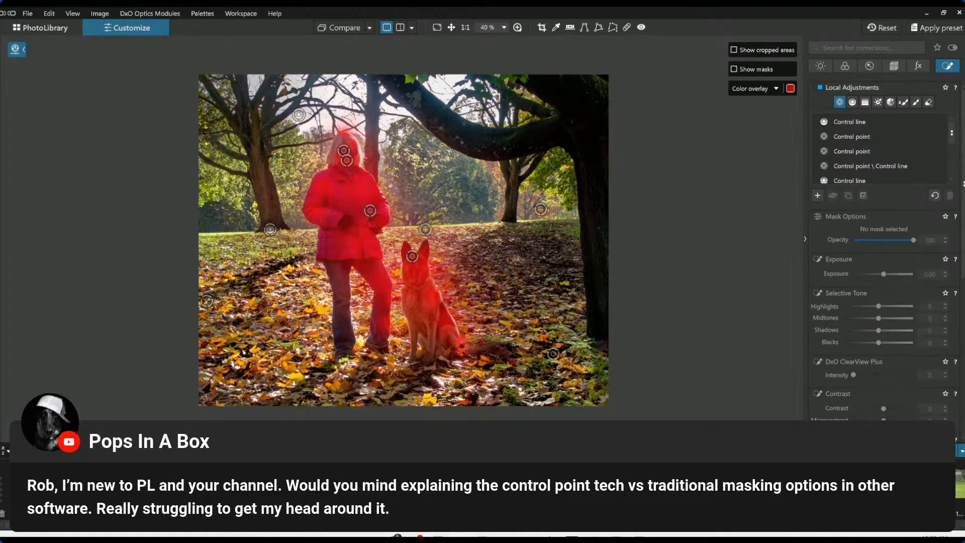
left_click(464, 142)
left_click_drag(467, 161, 480, 215)
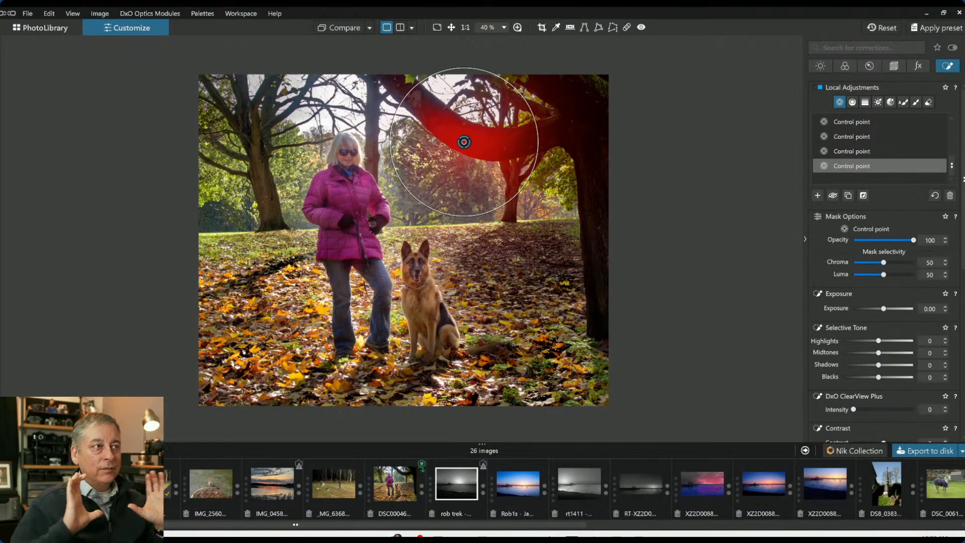
Vary the control point's Chroma and Luma selectivity between 0 and 100, then reset both to 50
mouse_move(304, 154)
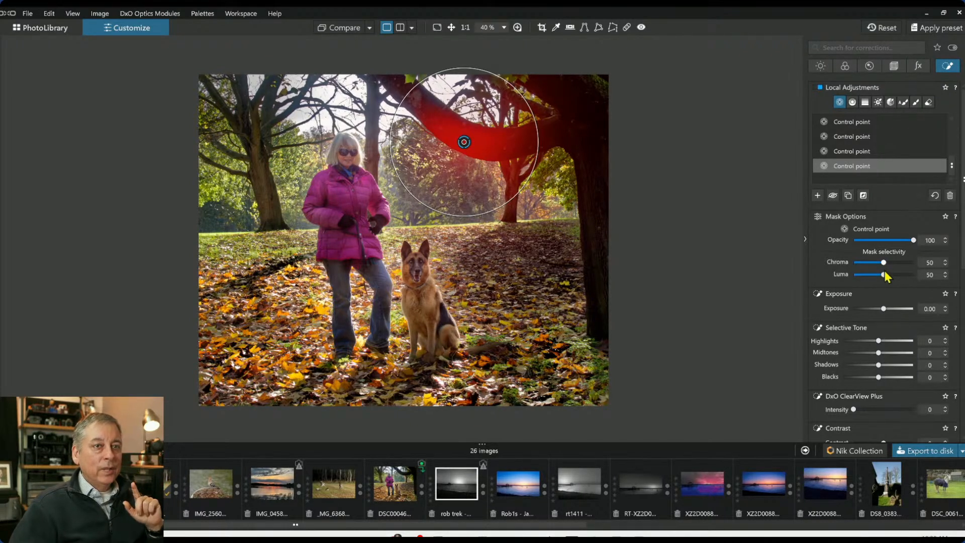
left_click_drag(882, 263, 848, 278)
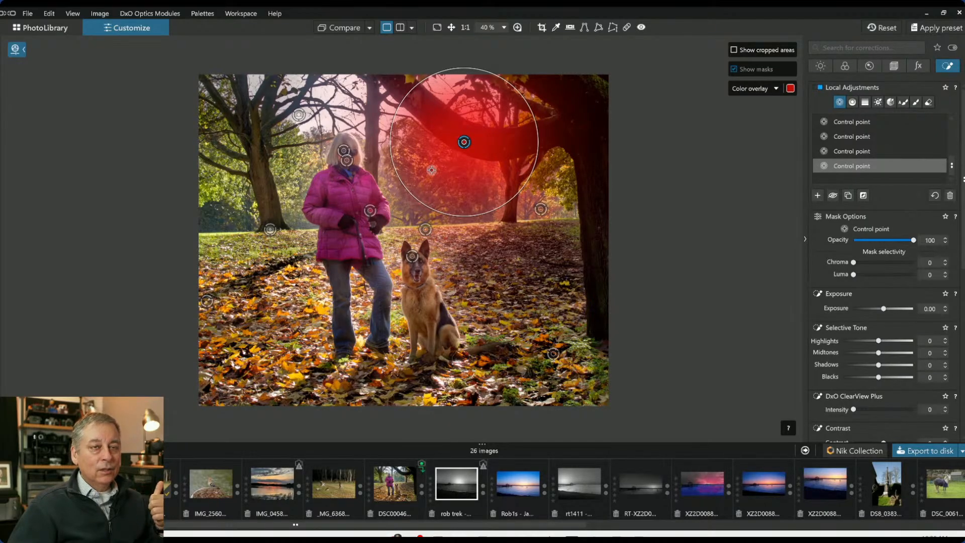
double_click(854, 262)
double_click(854, 274)
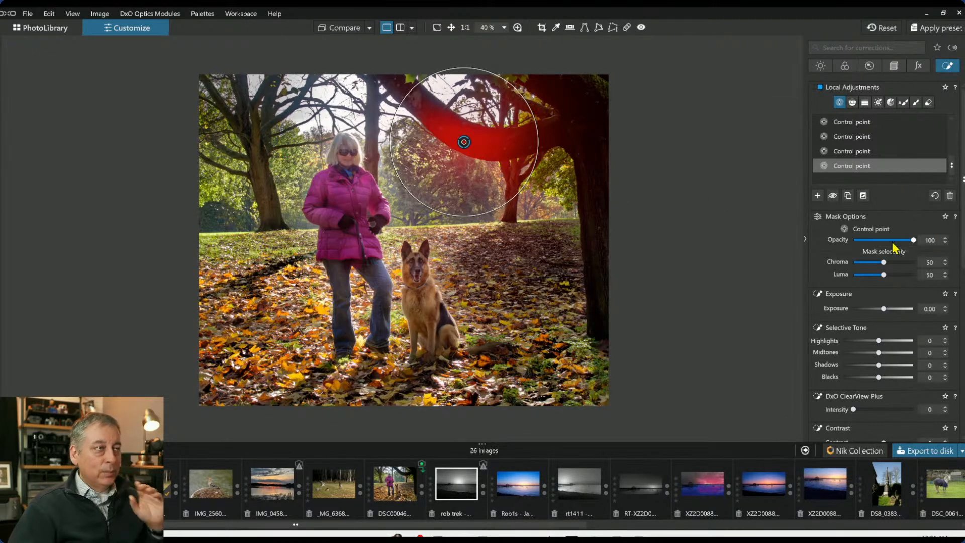
left_click_drag(881, 264, 858, 263)
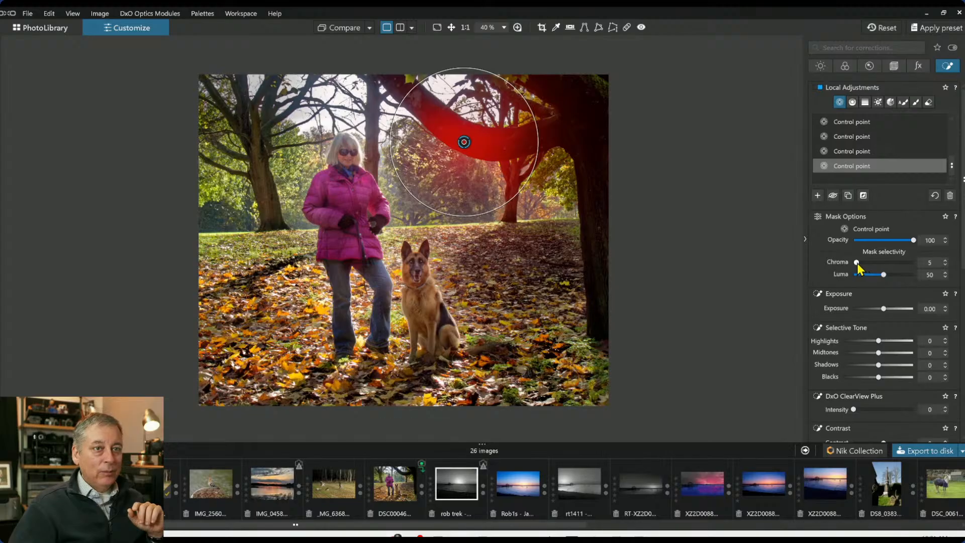
left_click_drag(854, 262, 917, 275)
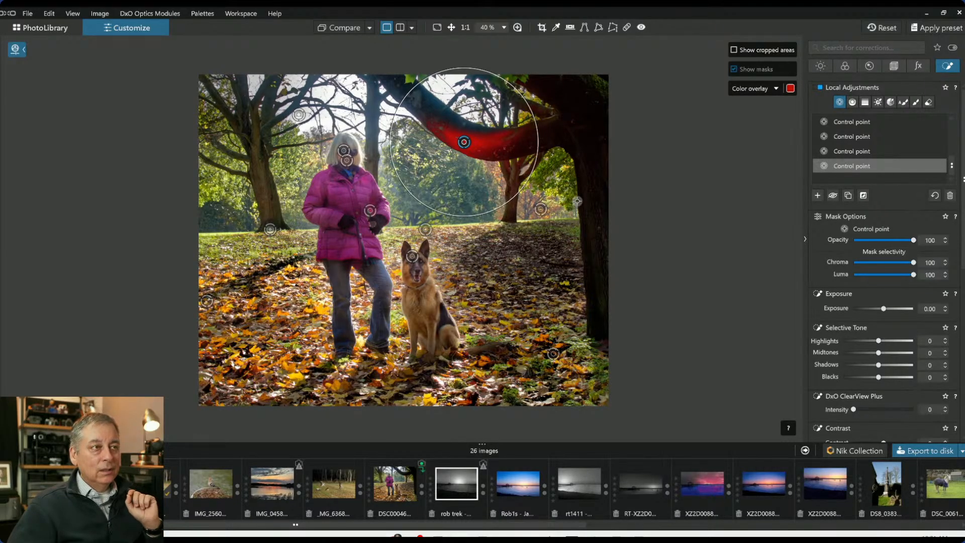
double_click(914, 276)
double_click(914, 263)
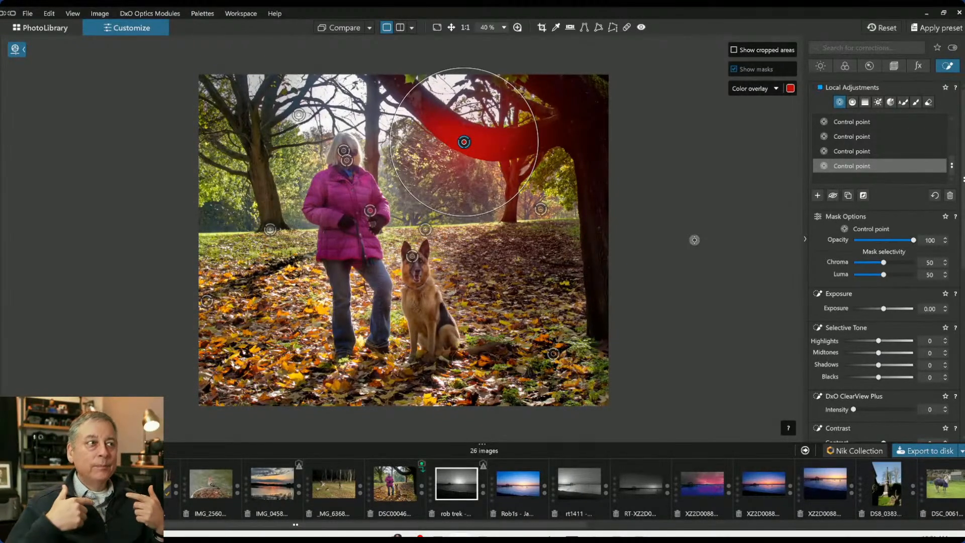
Add two more control points on the tree trunk and undo them
left_click(580, 131)
left_click(597, 242)
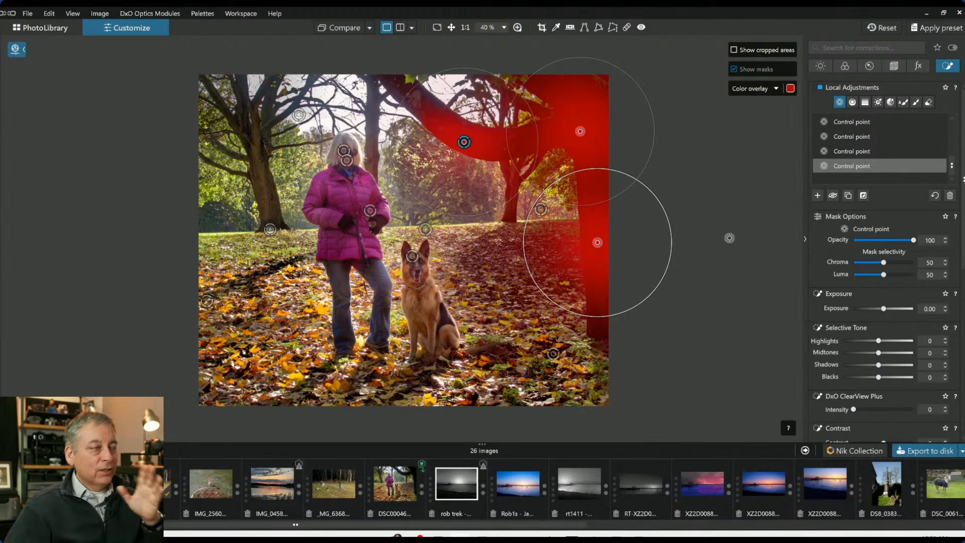
key("ctrl+z")
key("ctrl+z")
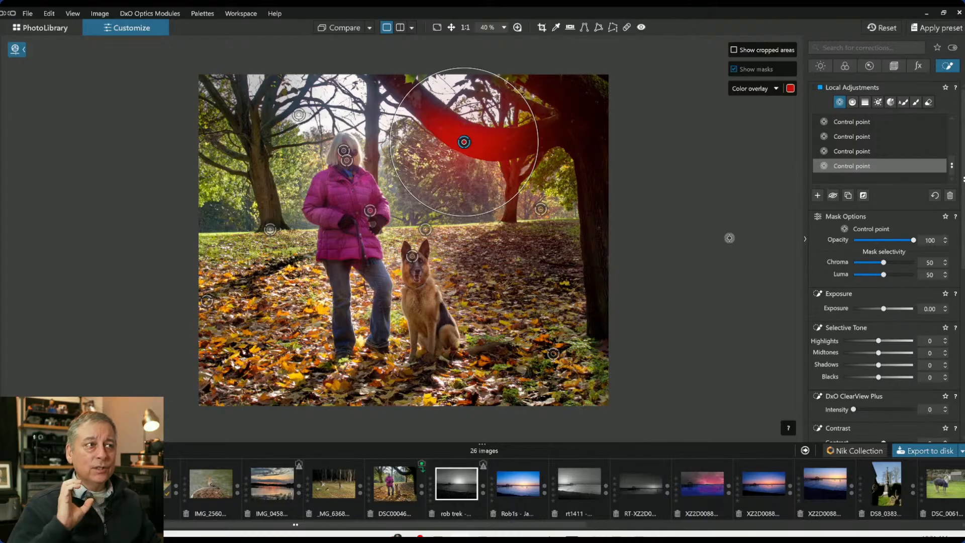
Set the point's Chroma and Luma to 0, then delete the branch control points
left_click_drag(883, 262, 849, 276)
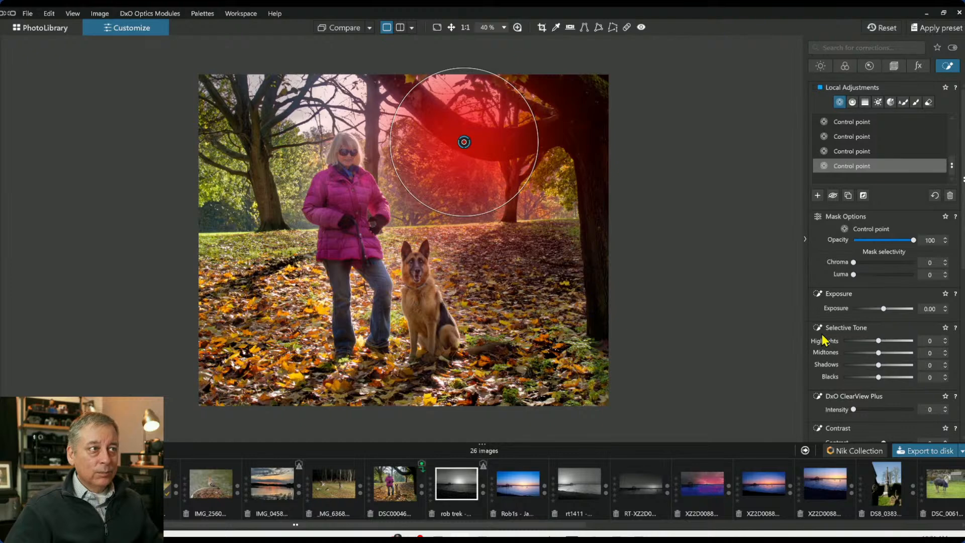
left_click_drag(503, 208, 478, 165)
left_click(567, 131)
left_click(600, 174)
key("Delete")
key("Delete")
key("Delete")
key("Delete")
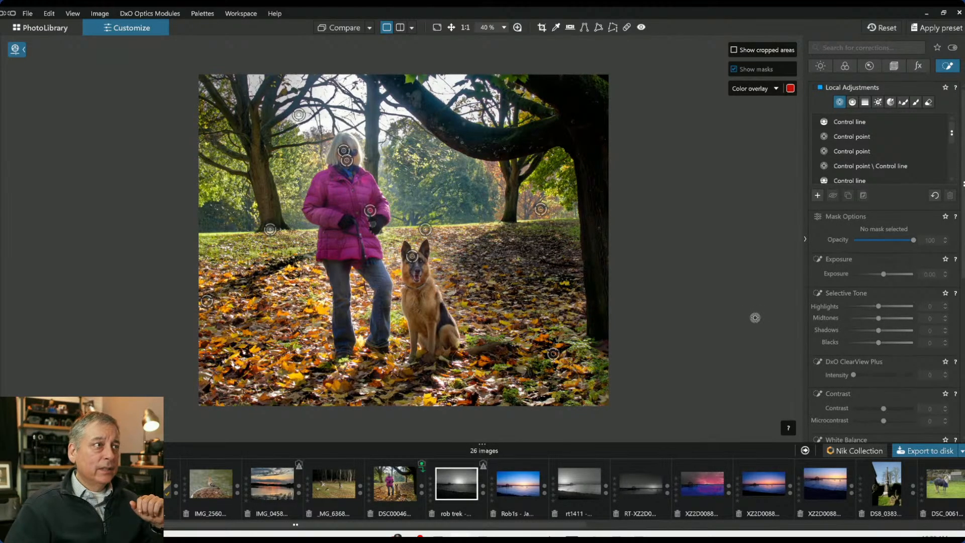
Place a new control point on the overhanging branch and size its radius
left_click(416, 100)
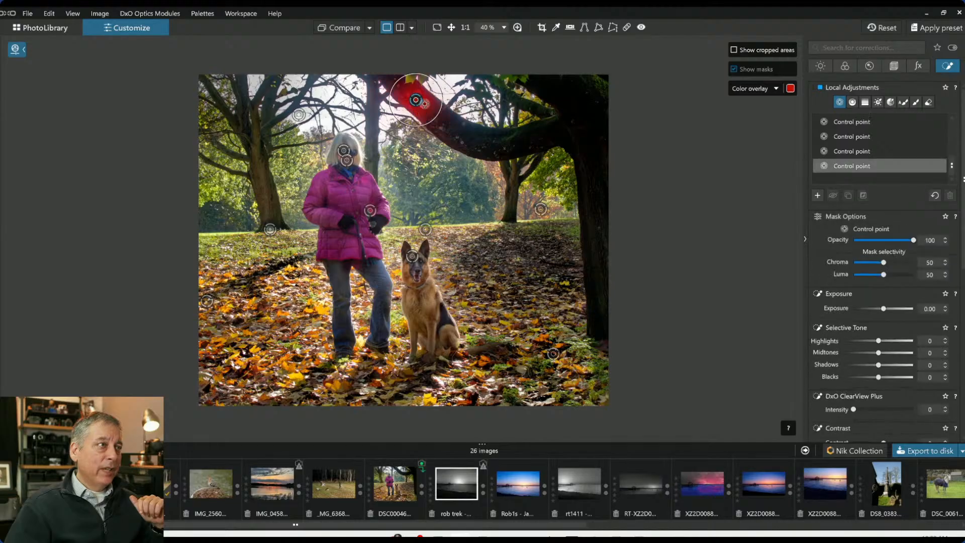
left_click_drag(435, 118, 459, 143)
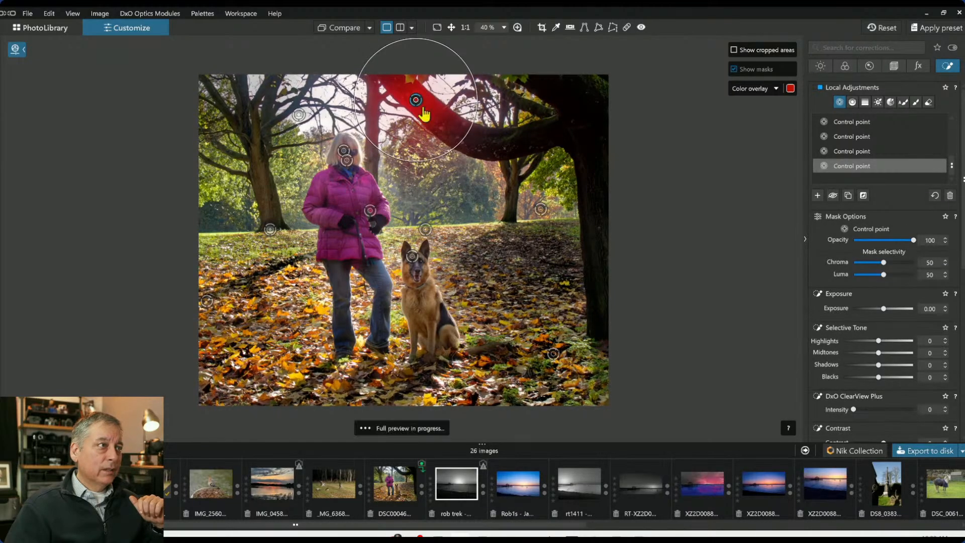
scroll(417, 101, "up", 4)
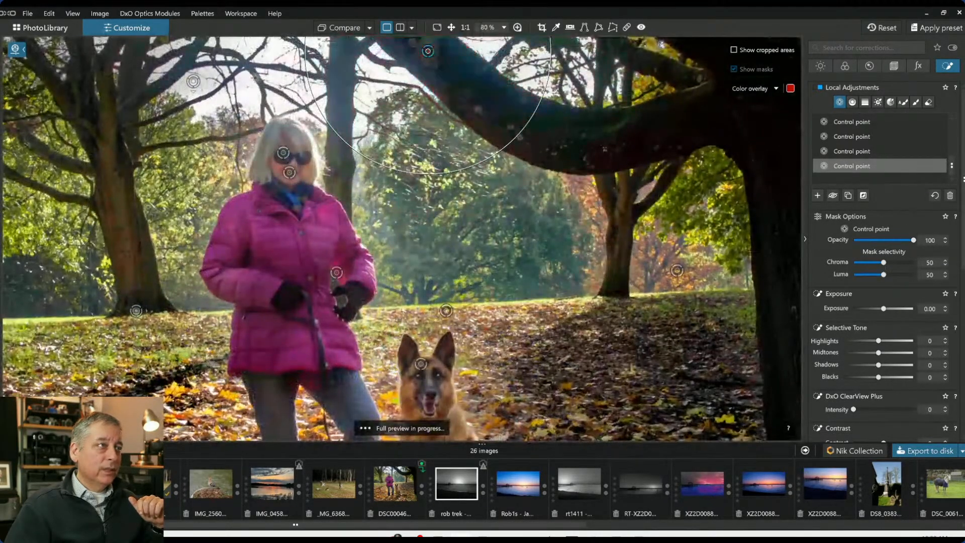
scroll(587, 171, "down", 2)
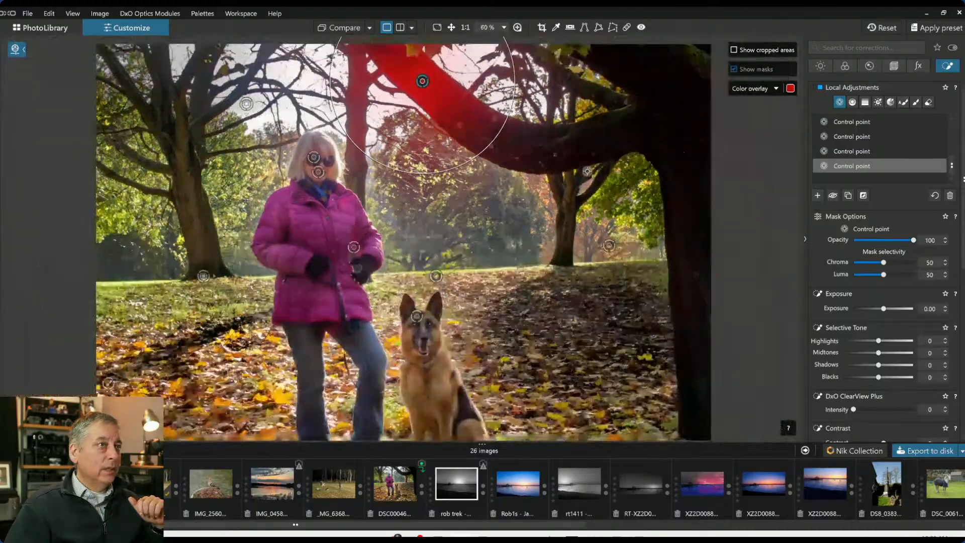
scroll(586, 171, "up", 2)
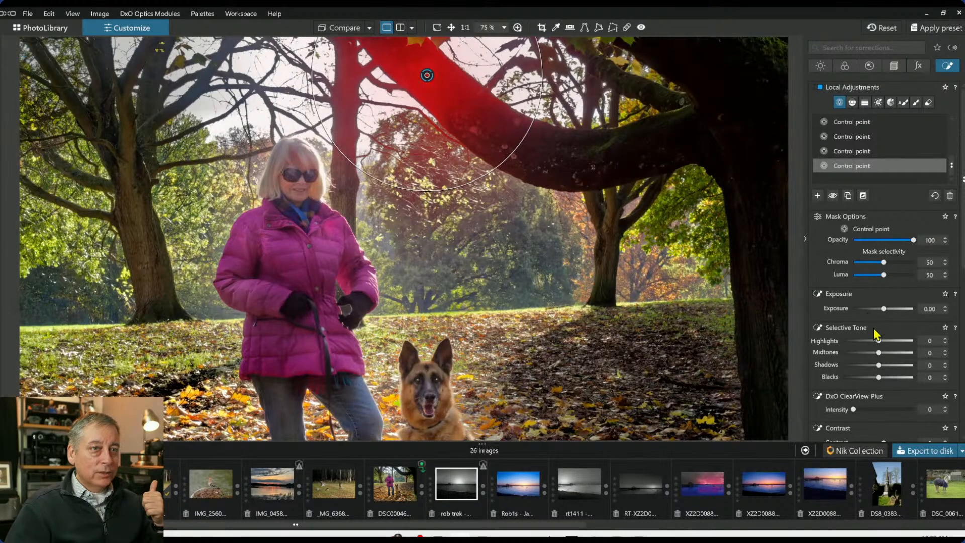
Set the point's Luma to 86 and Chroma to 100, and raise Highlights to 79, Midtones and Shadows to 75
left_click_drag(885, 277, 906, 275)
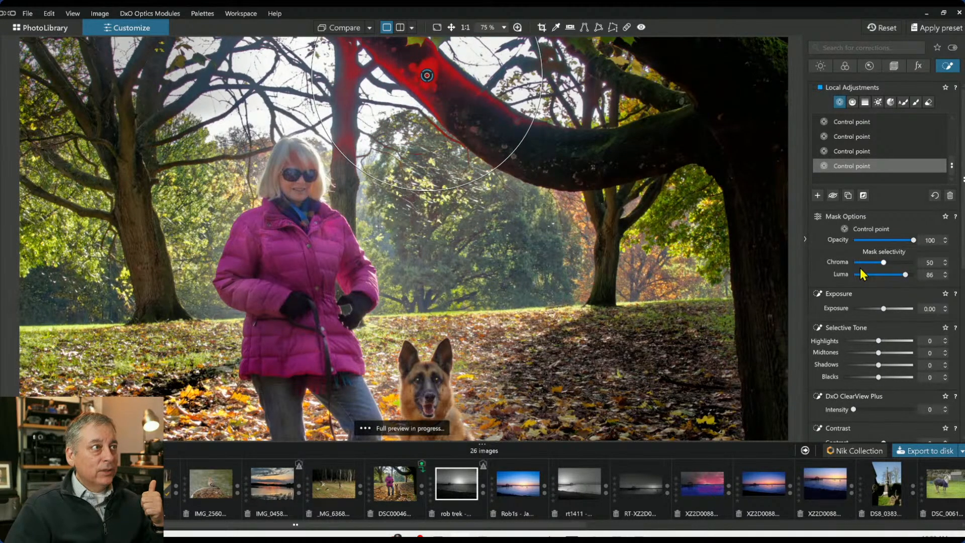
left_click_drag(884, 263, 910, 273)
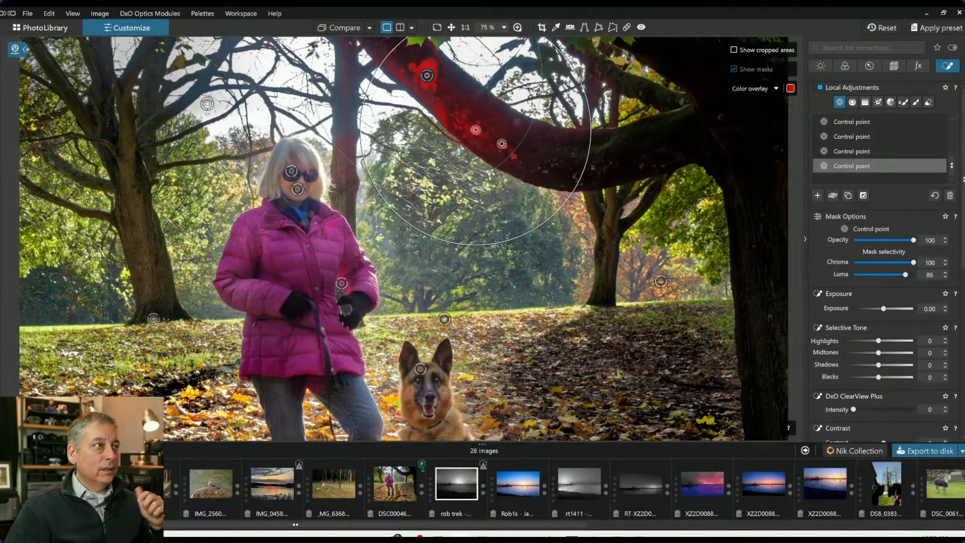
left_click_drag(555, 42, 541, 56)
left_click_drag(879, 341, 905, 366)
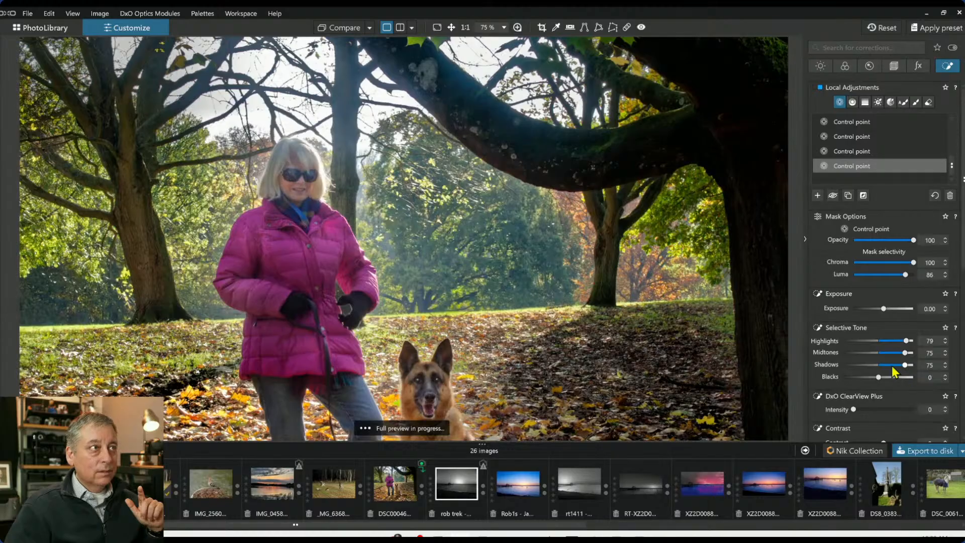
Add two more control points on the tree trunk and canopy near the photo's upper right corner
scroll(699, 285, "down", 1)
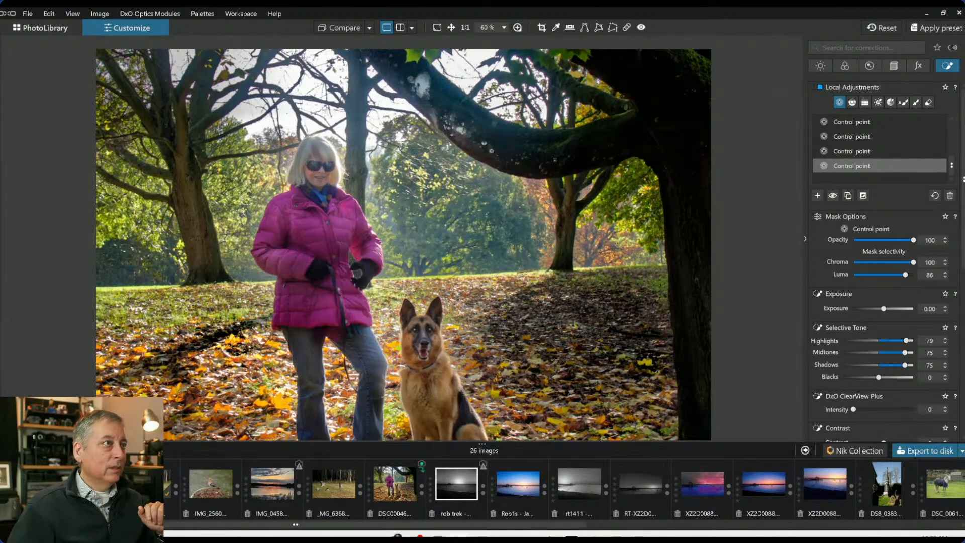
scroll(662, 281, "down", 2)
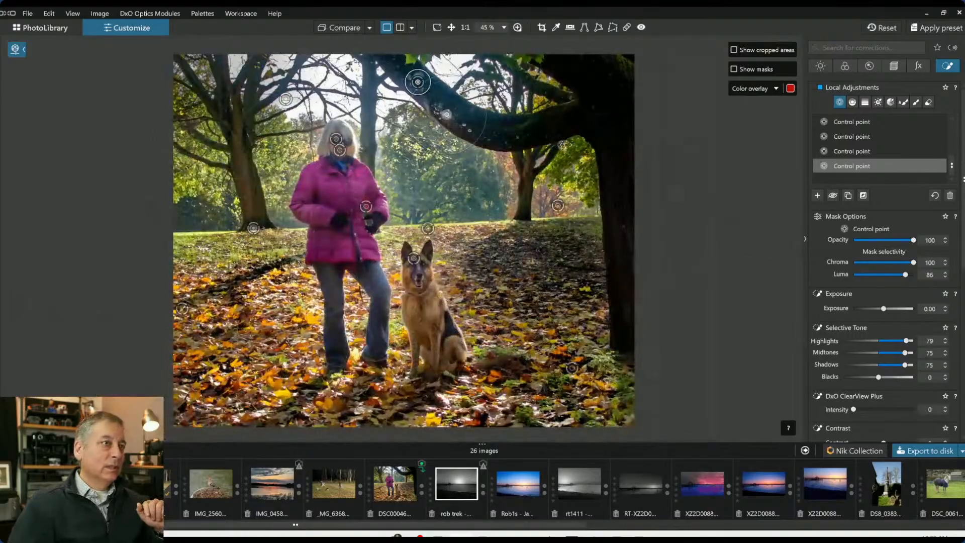
left_click(629, 63)
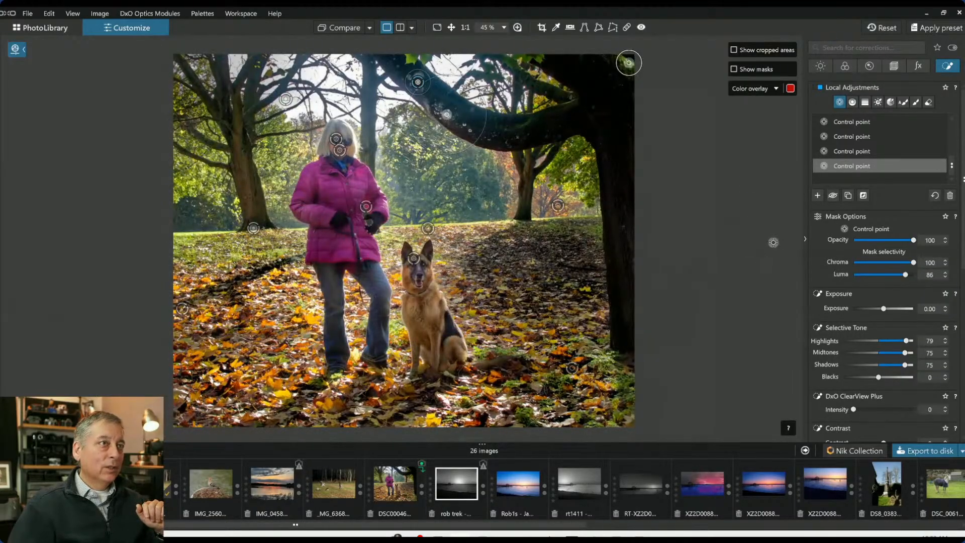
left_click_drag(630, 75, 629, 110)
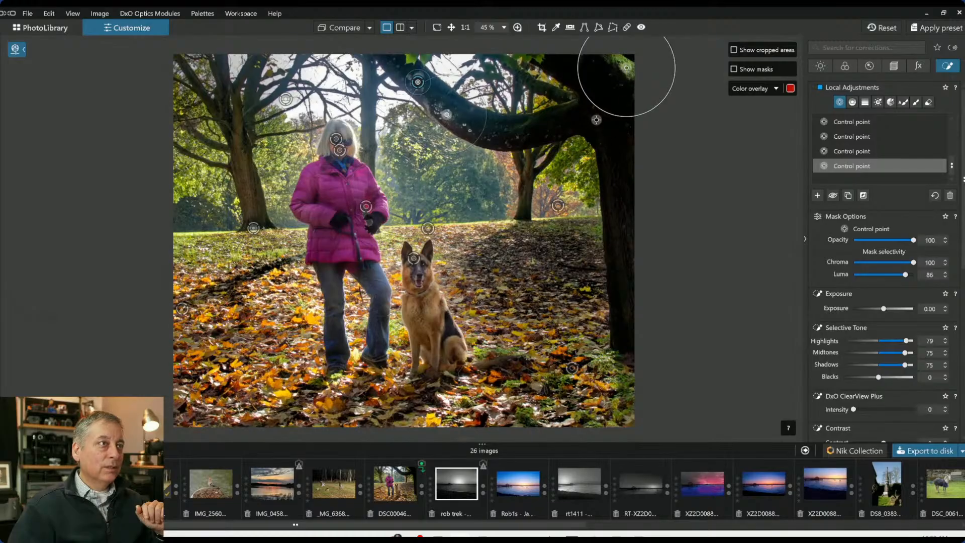
left_click(574, 102)
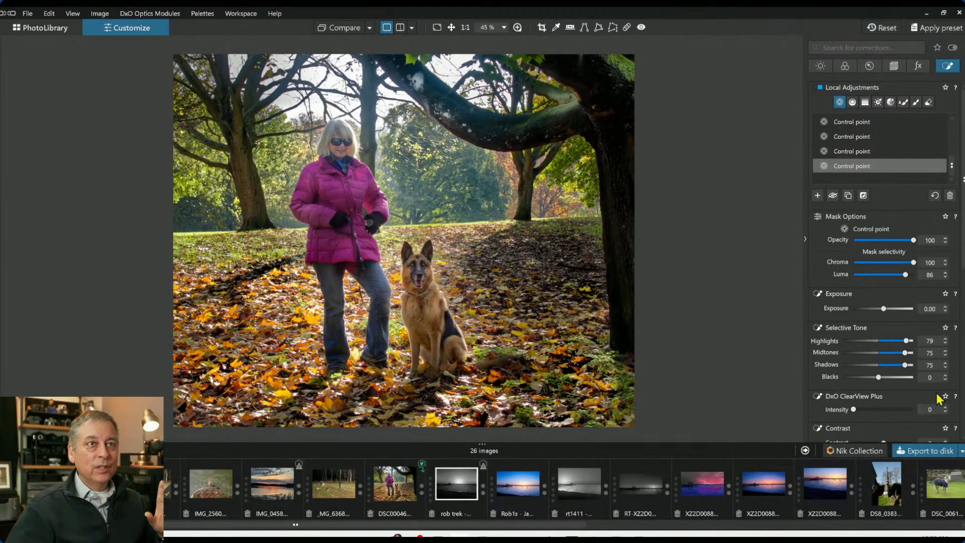
left_click(820, 66)
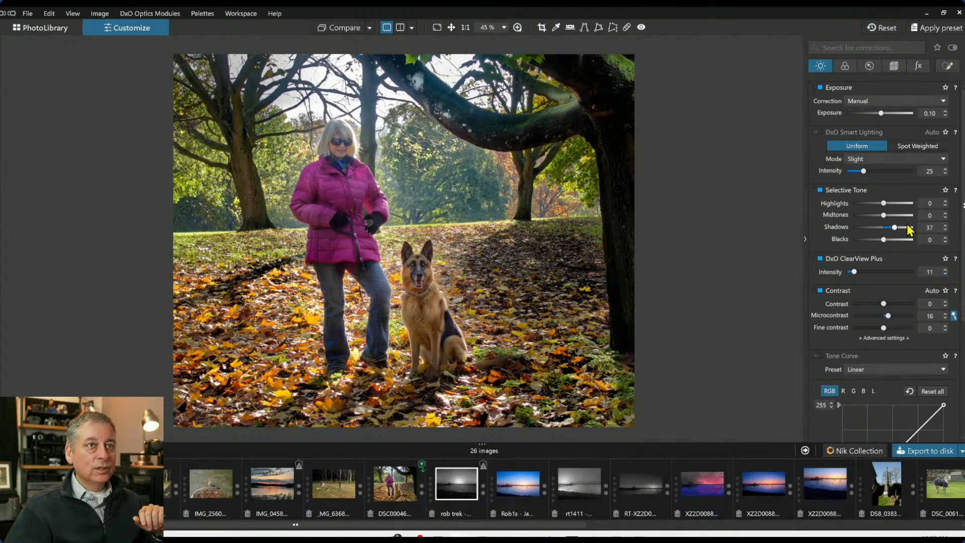
left_click(947, 69)
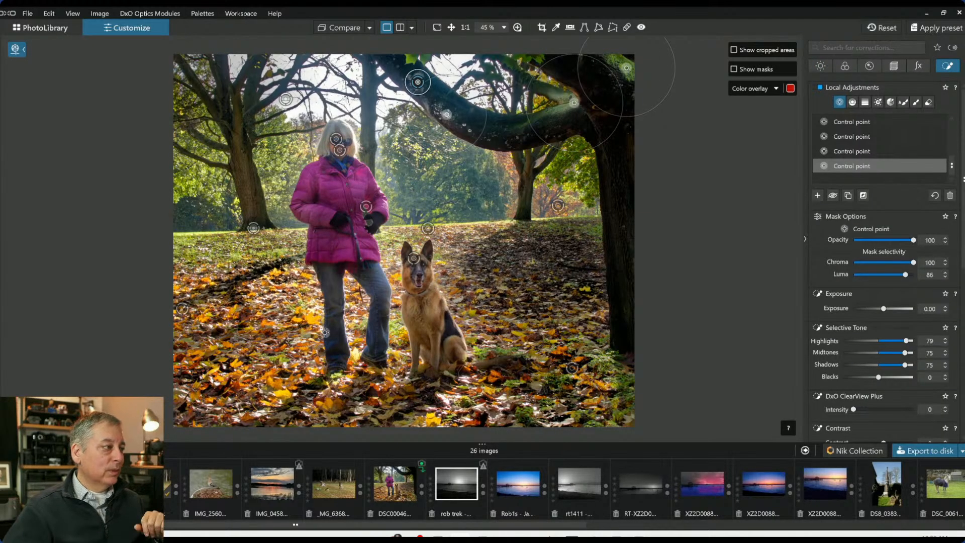
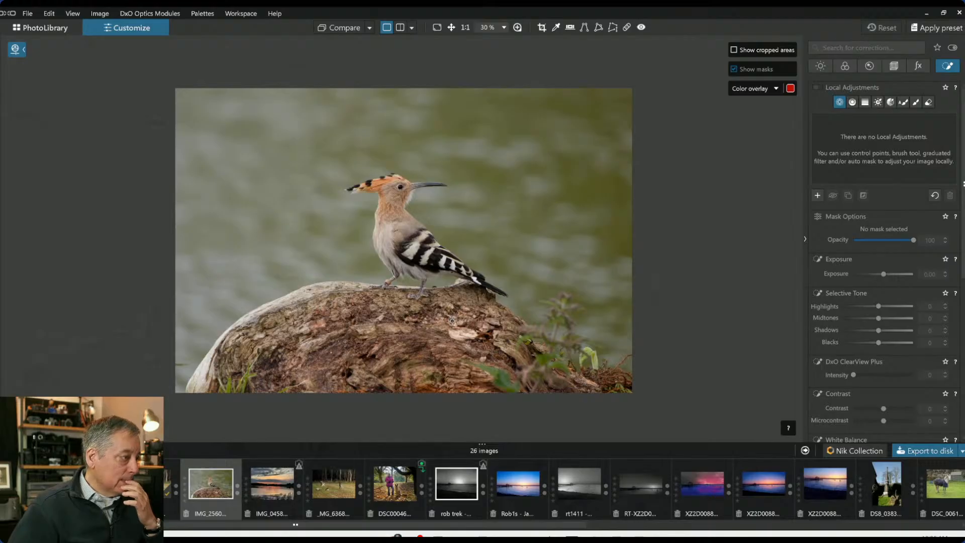
Apply the "000 Rob 4x3 Default" preset to the hoopoe photo
scroll(483, 299, "up", 1)
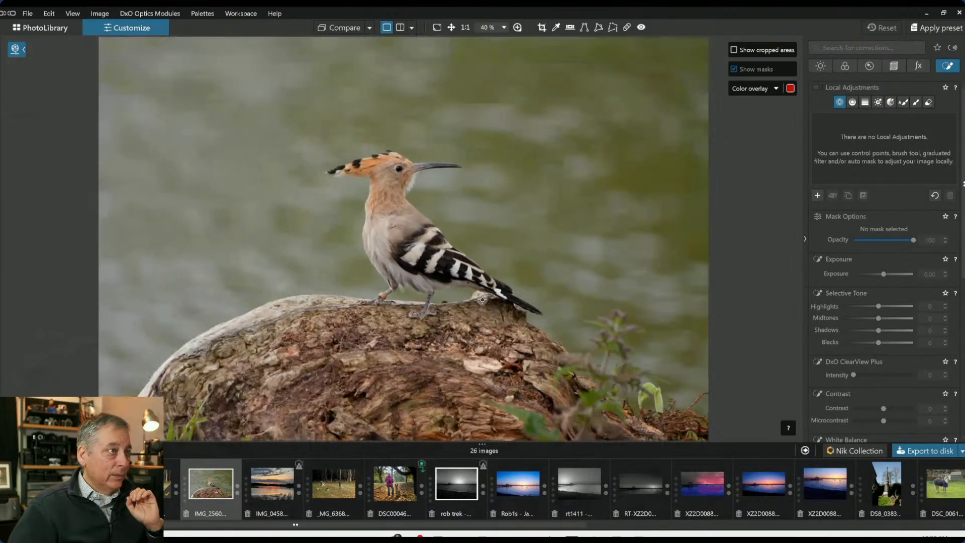
scroll(483, 299, "down", 1)
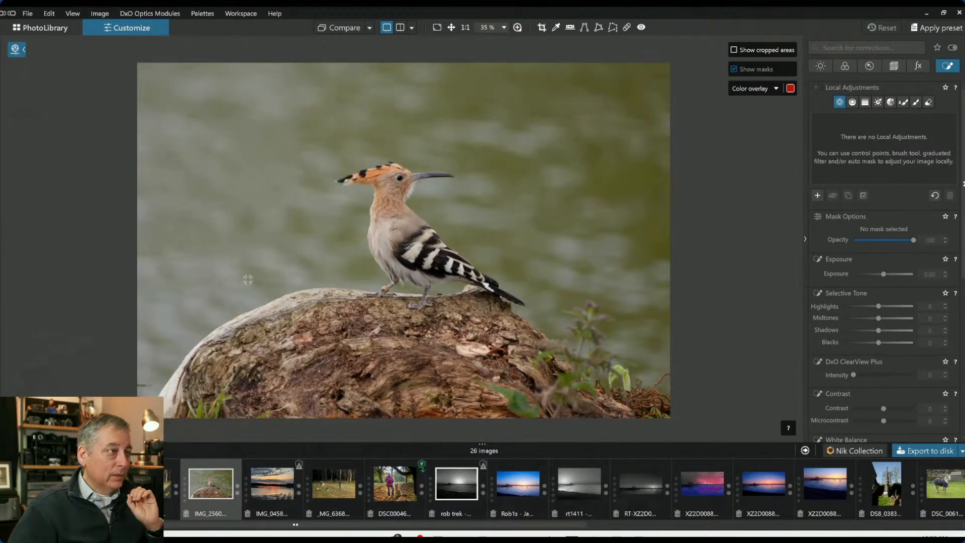
left_click(2, 241)
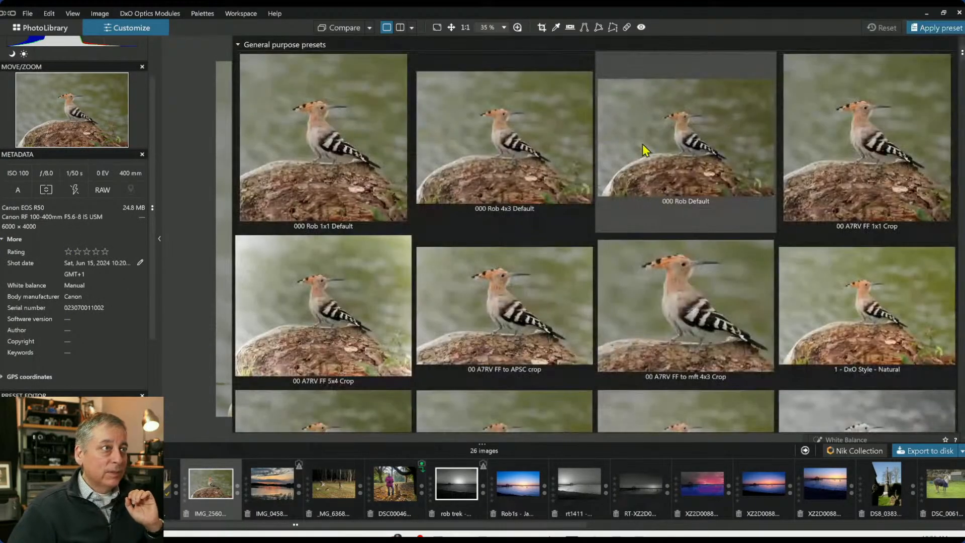
left_click(537, 151)
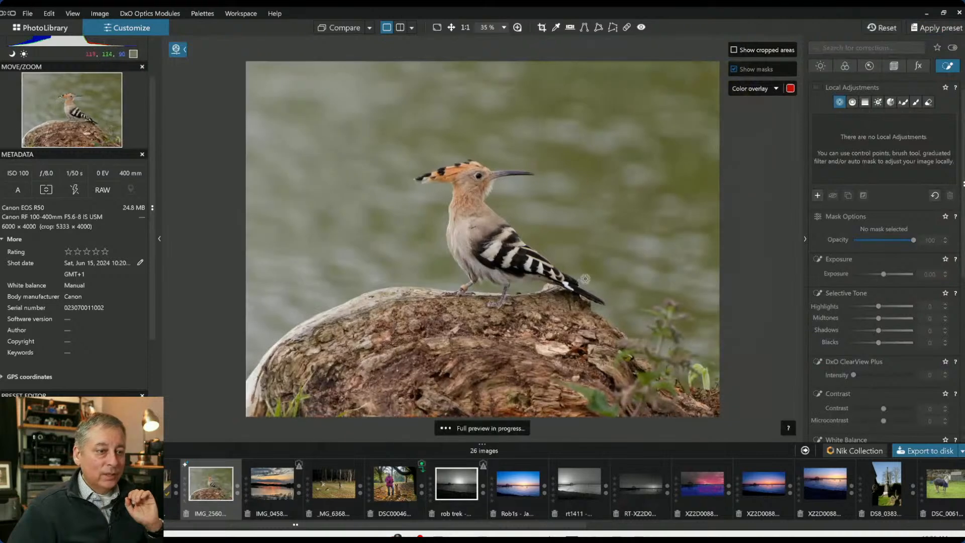
Open the Crop tool and set its aspect ratio to 1 × 1
left_click(541, 27)
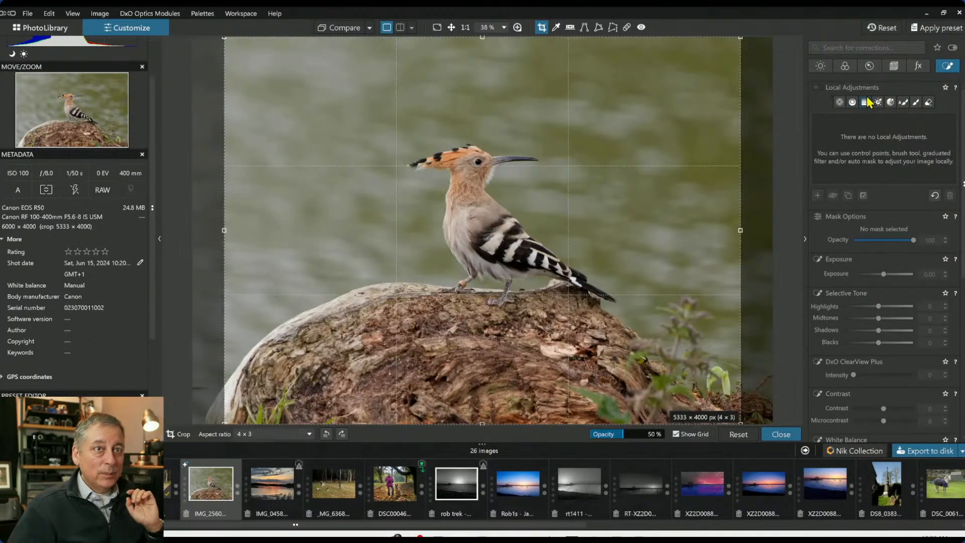
left_click(894, 66)
left_click(884, 161)
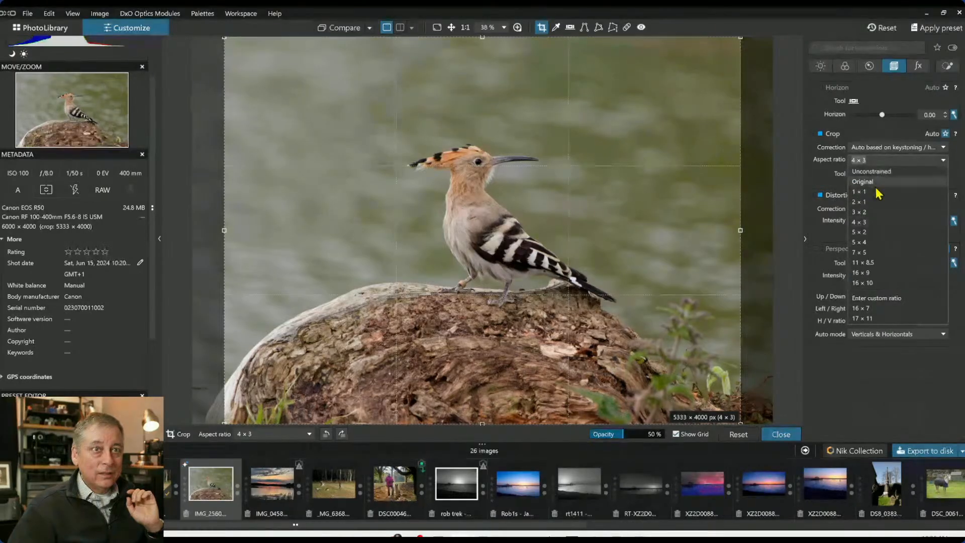
left_click(877, 190)
Resize and reposition the square crop around the hoopoe and apply it
left_click_drag(486, 40, 485, 108)
left_click_drag(510, 266, 512, 237)
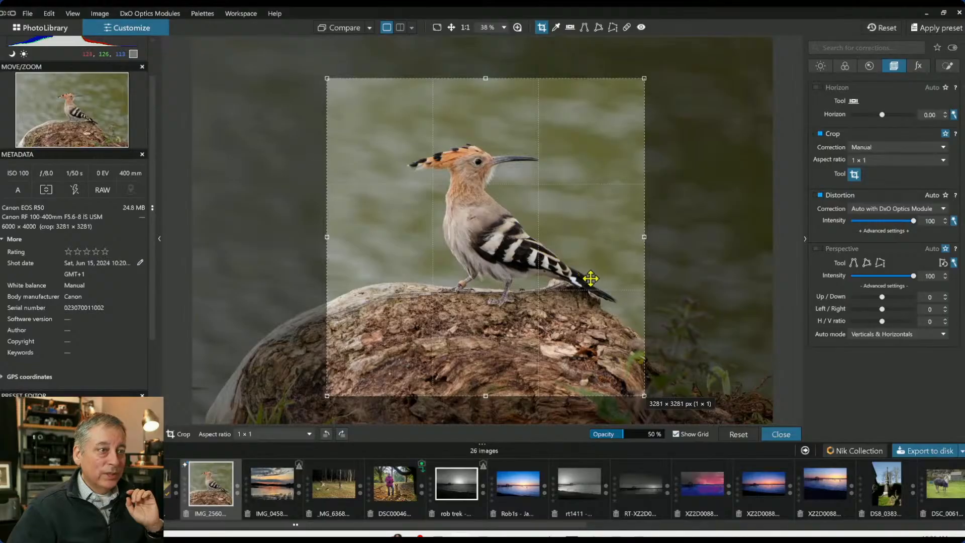
left_click_drag(331, 239, 400, 235)
key("Return")
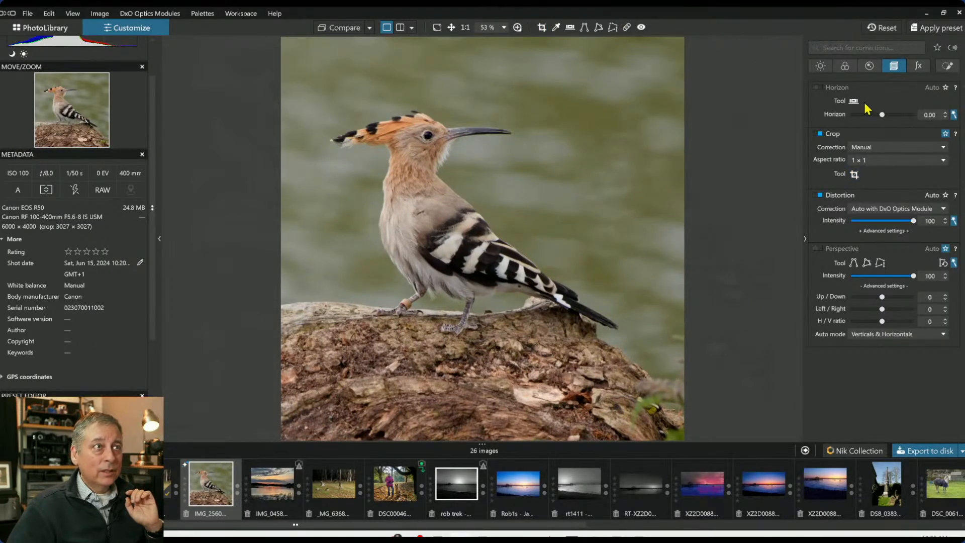
Draw a vertical control line from the background above the bird down to the rock and set its Chroma to 83
left_click(949, 67)
left_click(853, 103)
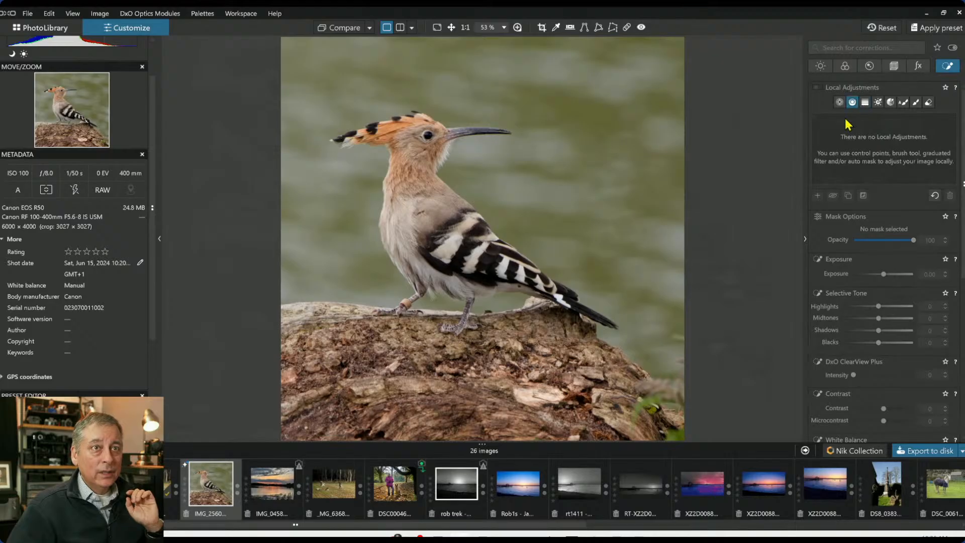
left_click_drag(602, 213, 609, 385)
left_click_drag(603, 229, 622, 247)
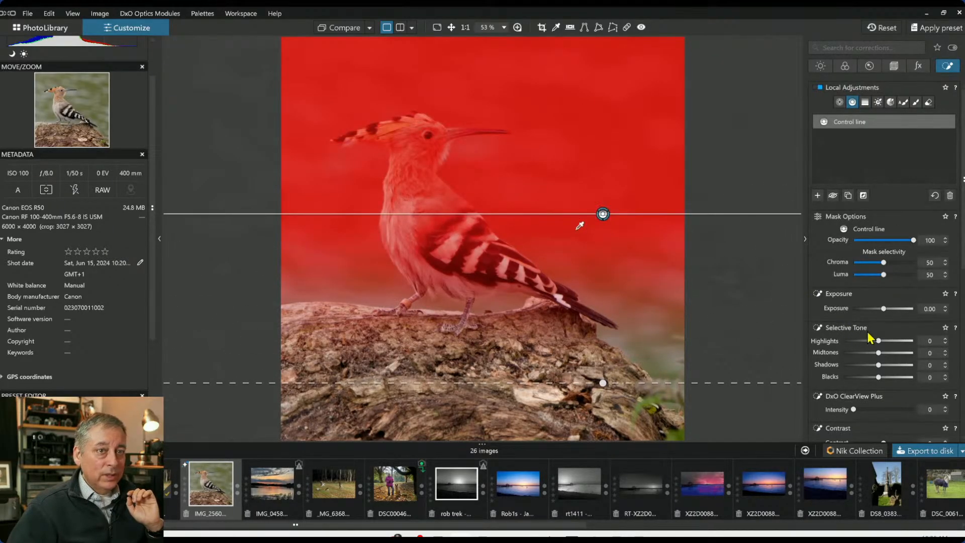
left_click_drag(885, 264, 902, 266)
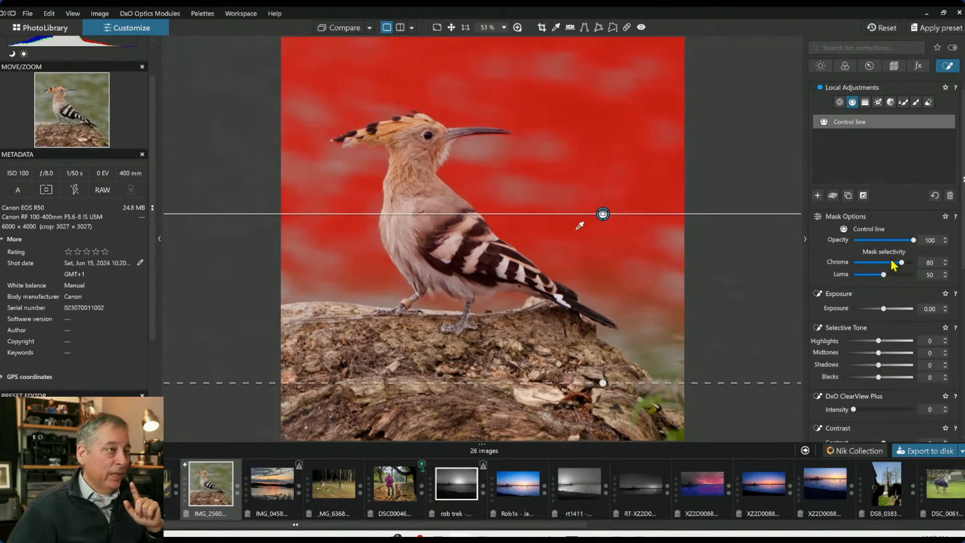
left_click_drag(903, 266, 905, 266)
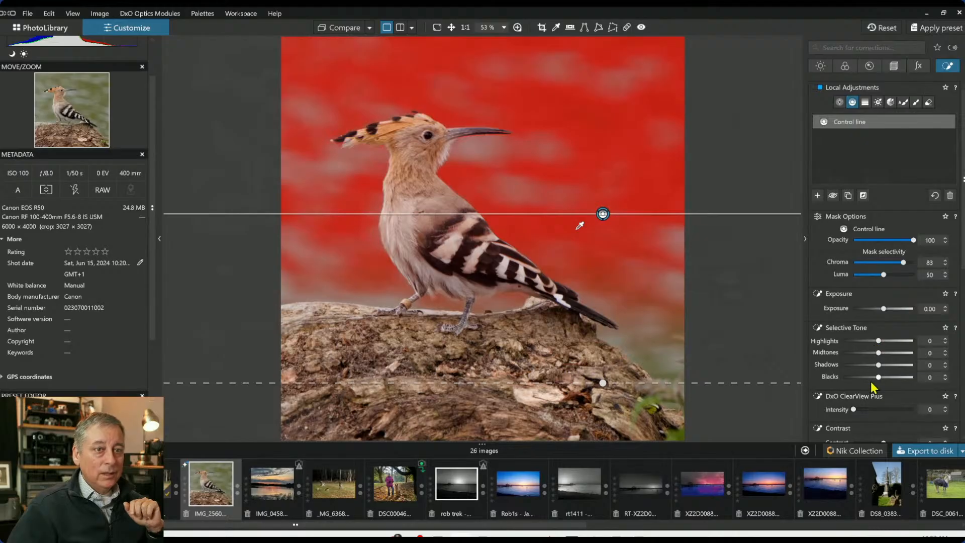
Set the control line's ClearView Plus intensity to 64, Blacks to -43 and Exposure to -0.86
left_click_drag(885, 411, 902, 411)
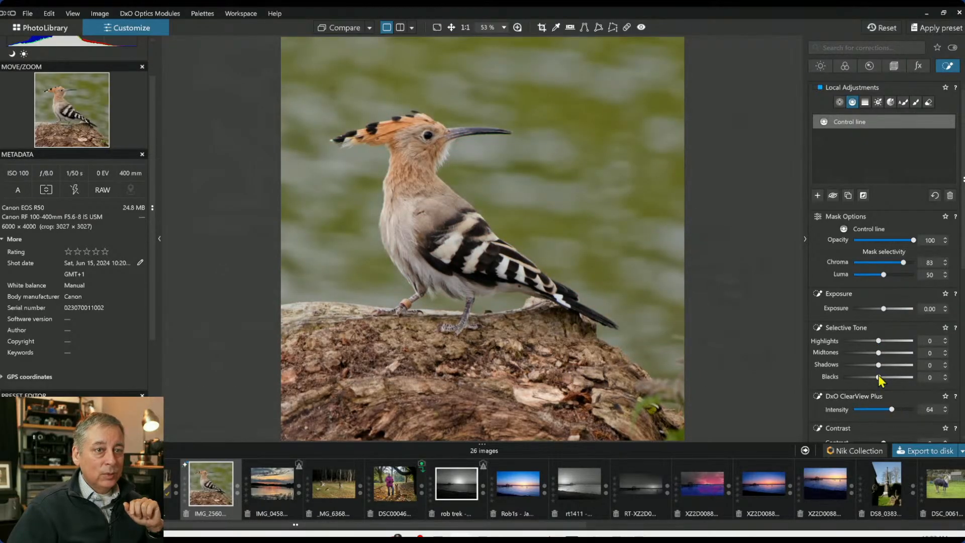
left_click_drag(878, 377, 865, 376)
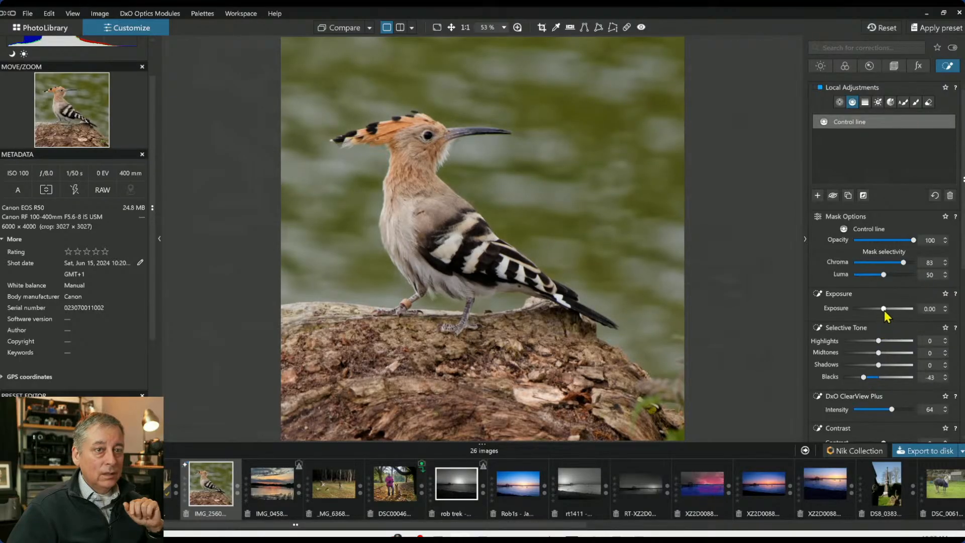
left_click_drag(885, 310, 878, 310)
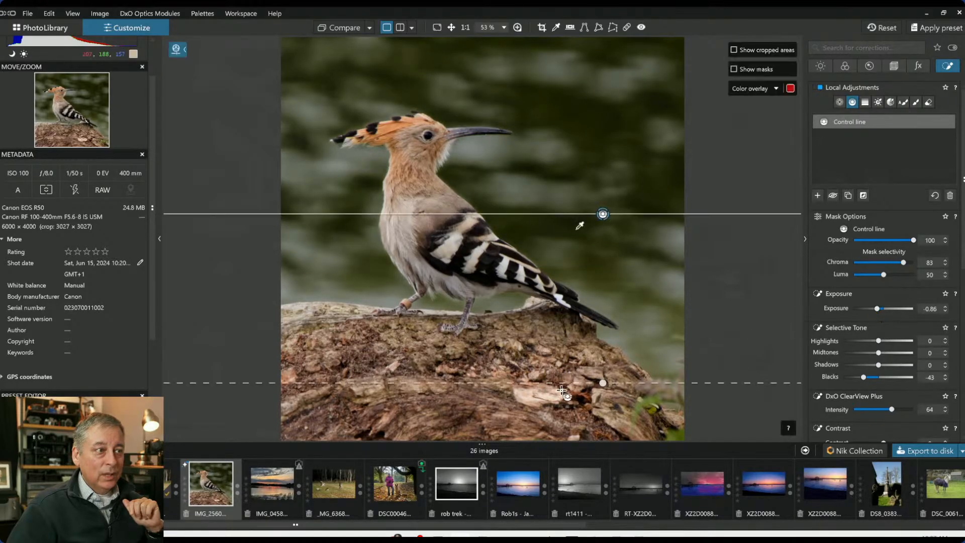
Move and tilt the control line along the rock's top edge, and set its Highlights to -28
left_click_drag(535, 362, 533, 319)
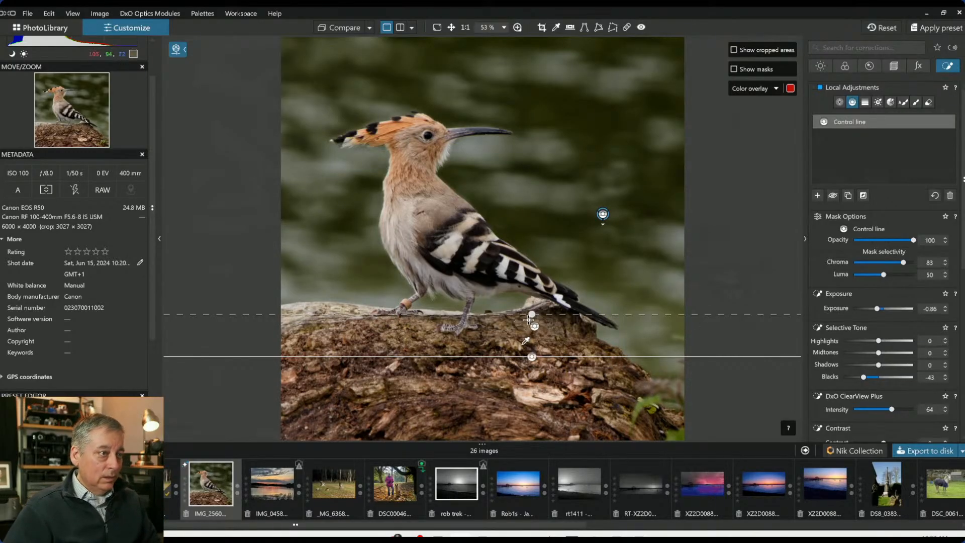
left_click_drag(531, 321, 539, 324)
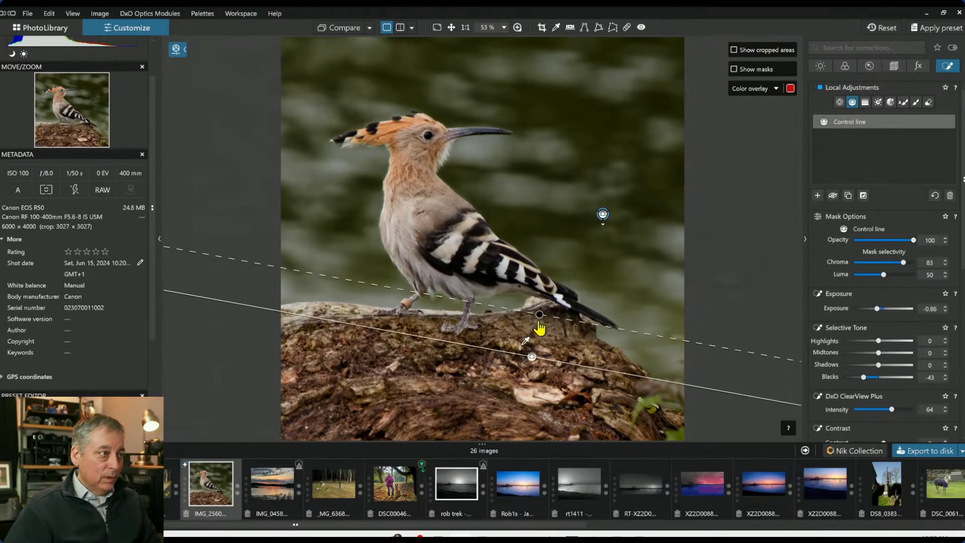
mouse_move(879, 341)
left_mouse_down()
mouse_move(853, 341)
mouse_move(867, 341)
left_mouse_up()
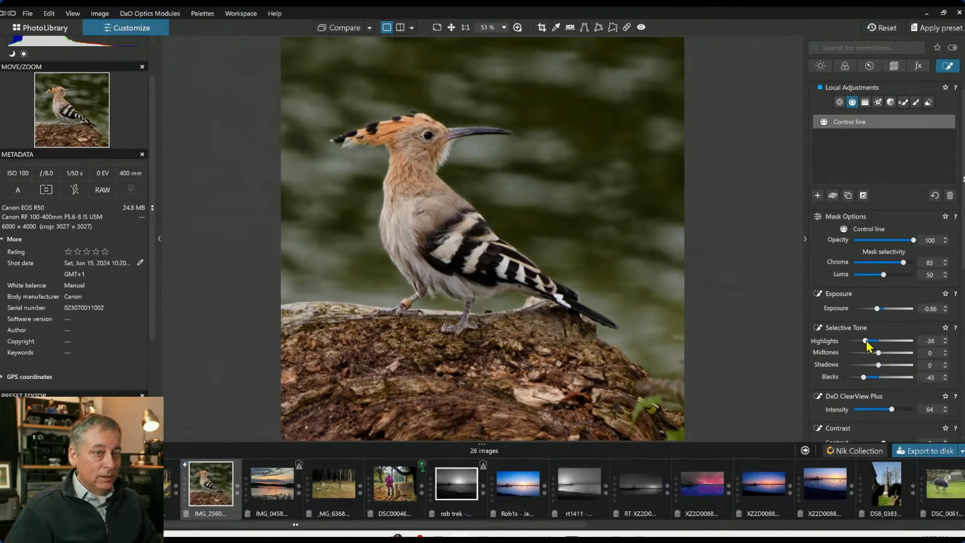
Raise the global Exposure to 0.70
left_click(821, 67)
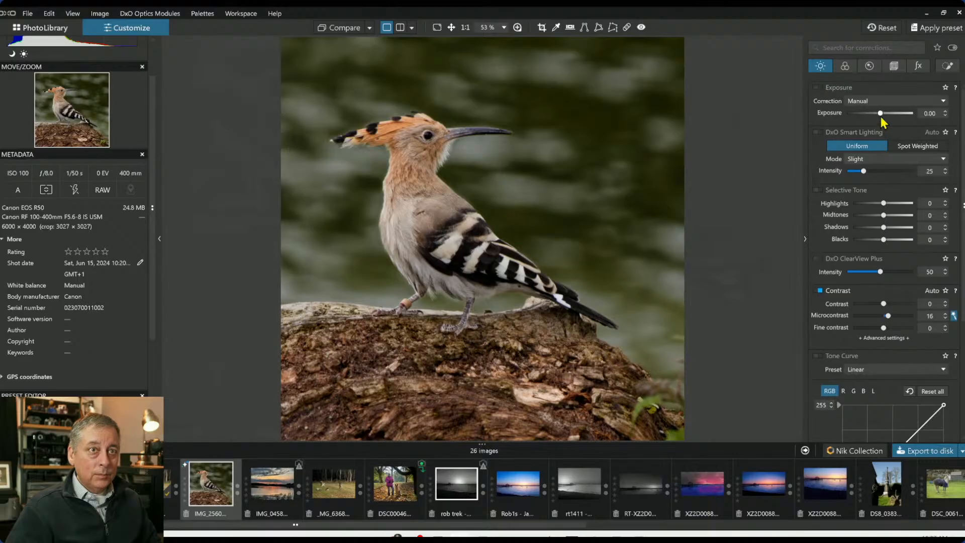
scroll(883, 117, "up", 3)
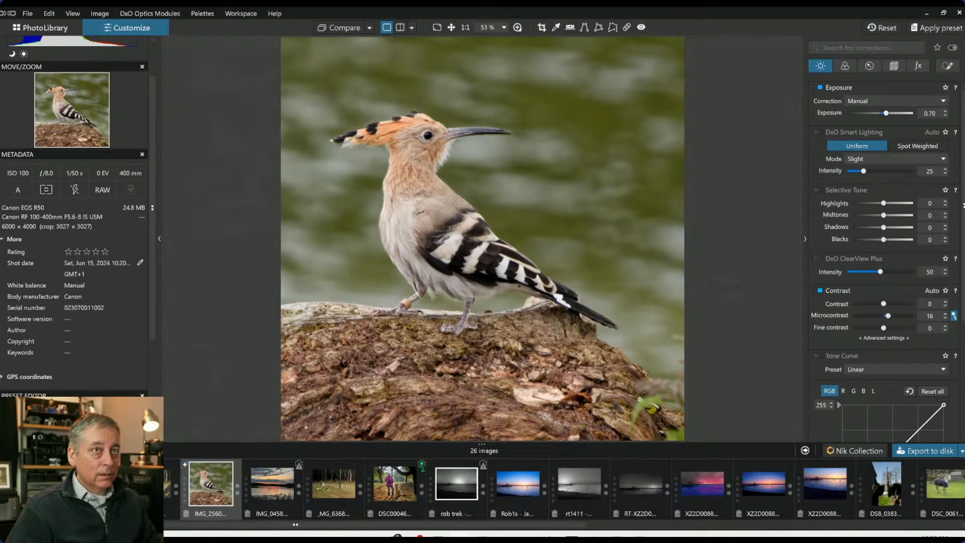
Set the control line's Exposure to -1.20 and compare the photo before and after
left_click(948, 66)
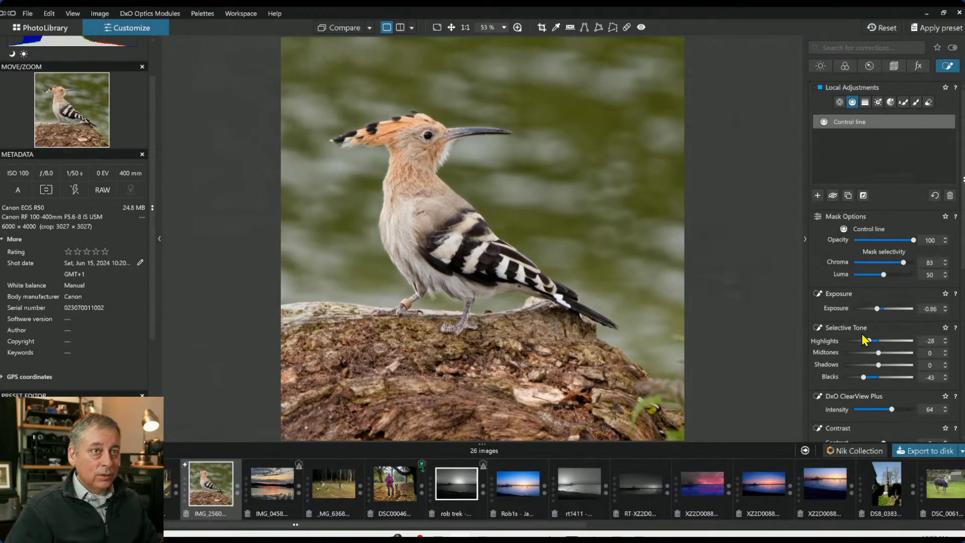
left_click_drag(877, 312, 875, 313)
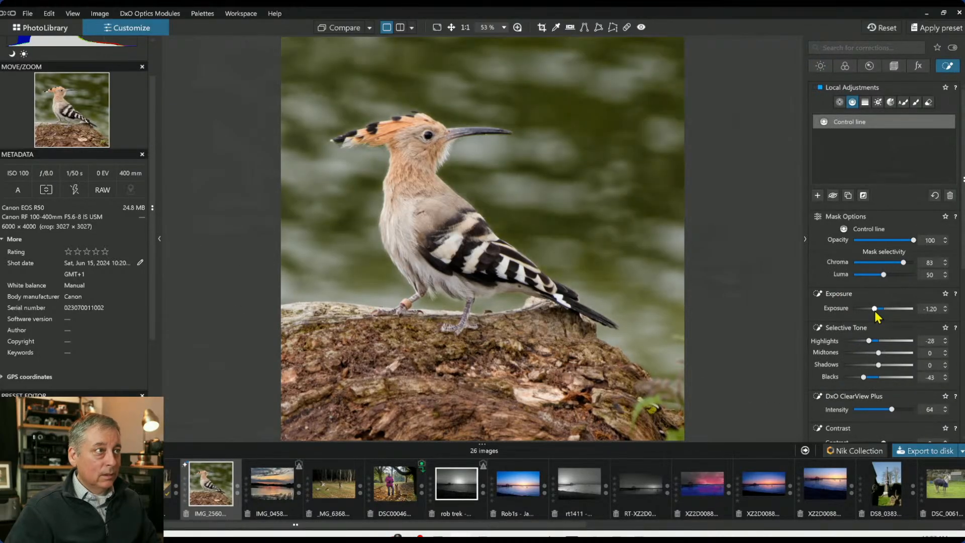
left_click(343, 29)
left_click(343, 29)
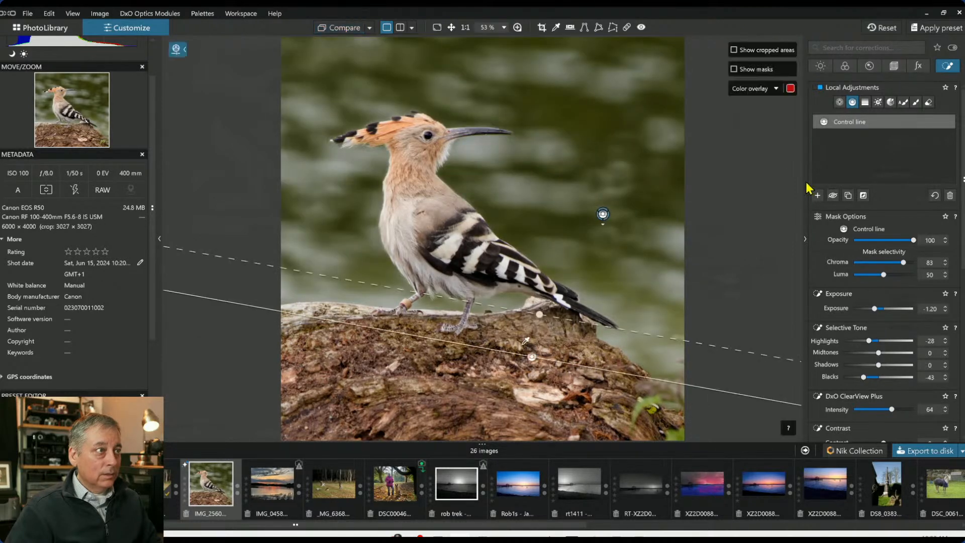
left_click(767, 237)
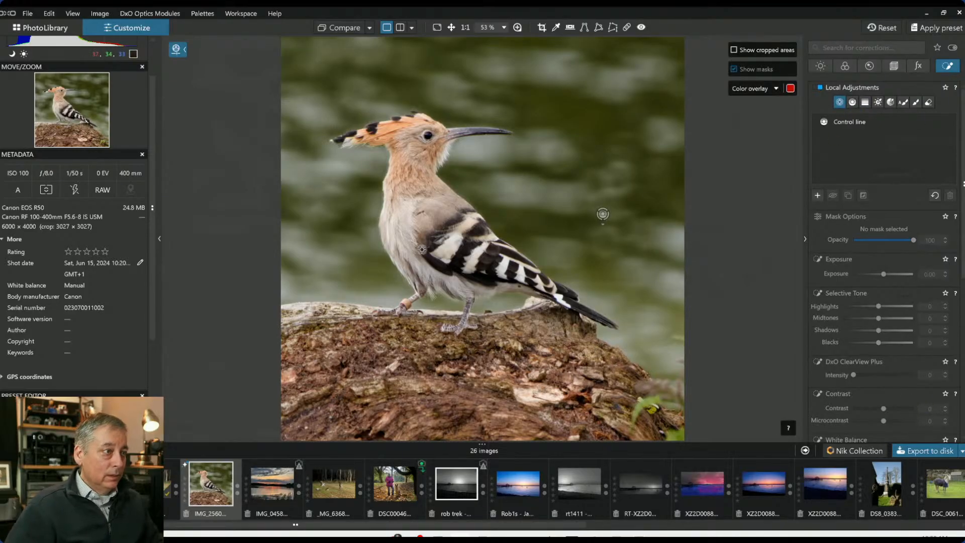
Place a control point on the bird's breast and shrink its radius
left_click(400, 214)
left_click(402, 151)
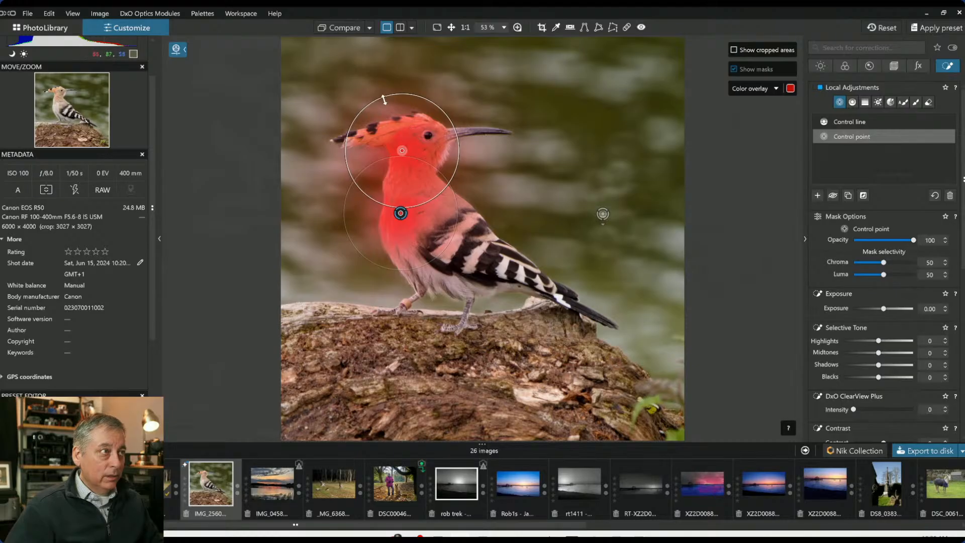
left_click_drag(384, 98, 397, 113)
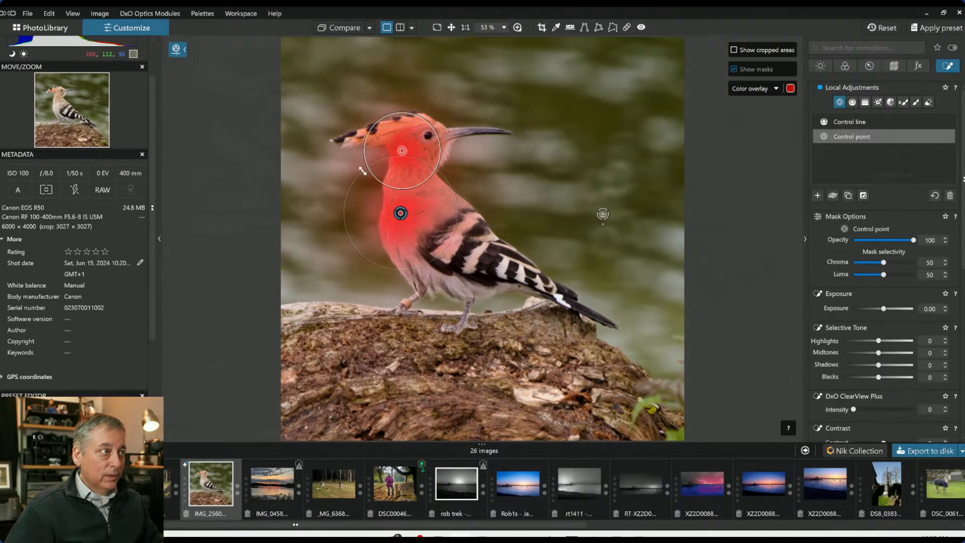
left_click_drag(362, 171, 385, 195)
left_click(408, 252)
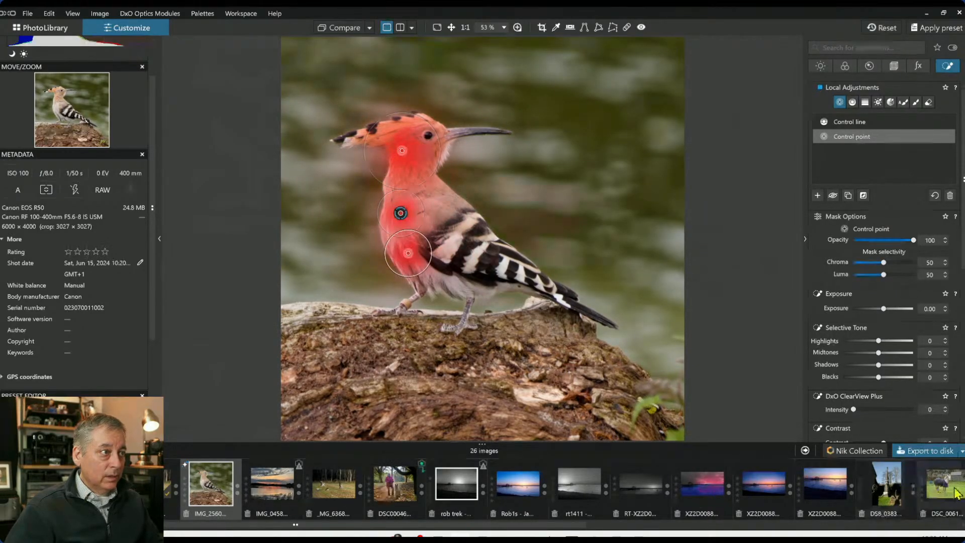
Set the breast point's Midtones to 36, ClearView Plus intensity to 24 and Microcontrast to 53
left_click_drag(883, 354, 892, 355)
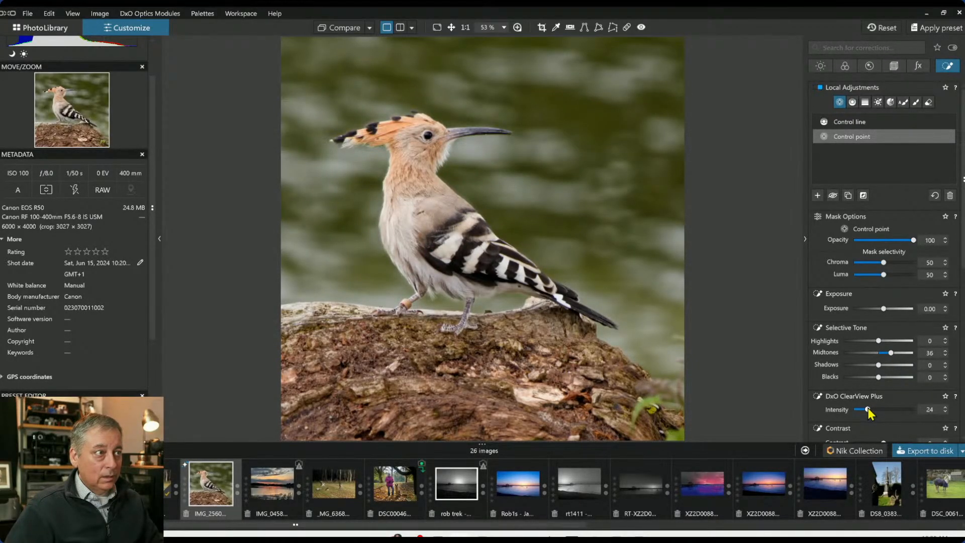
scroll(884, 426, "down", 1)
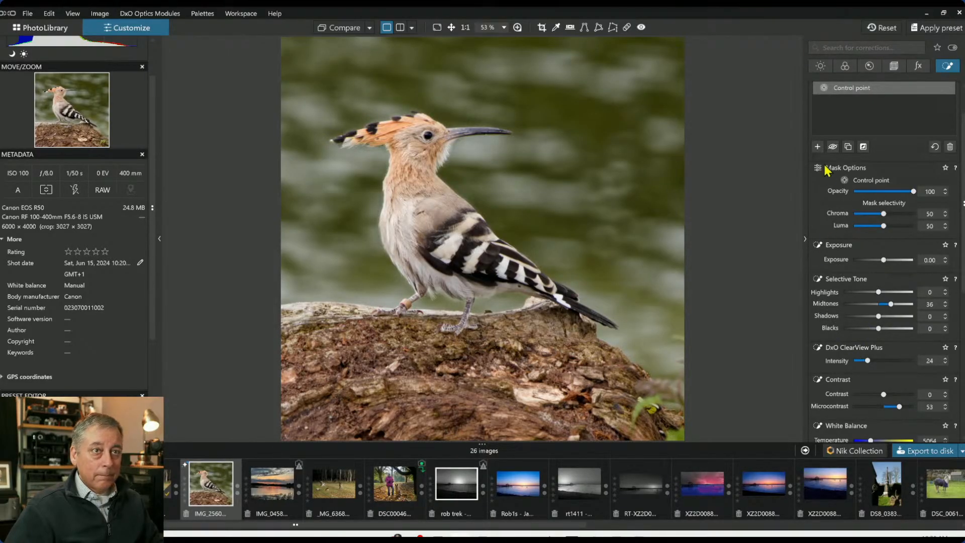
Add a control point on the bird's head and set its Shadows to 62 and ClearView Plus intensity to 41
left_click(818, 147)
left_click(426, 136)
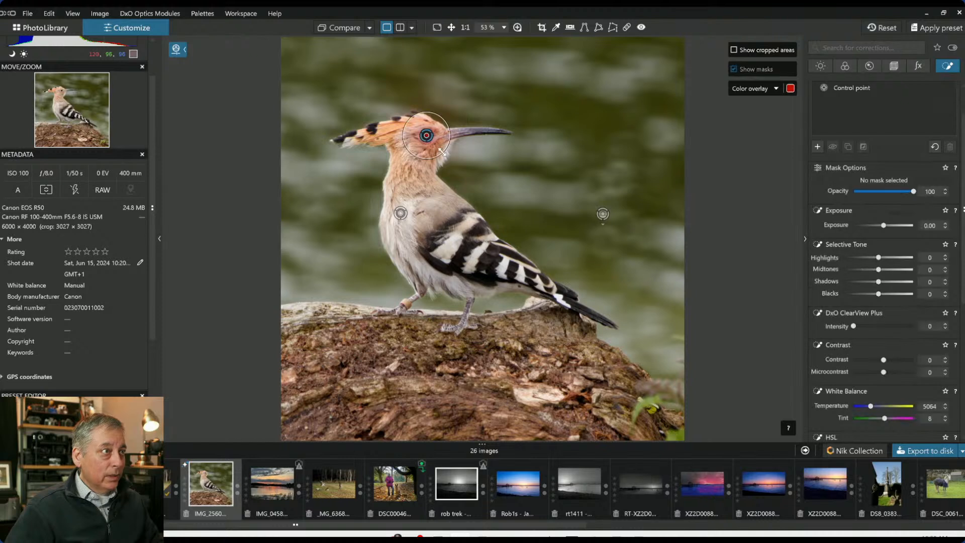
left_click_drag(881, 317, 900, 329)
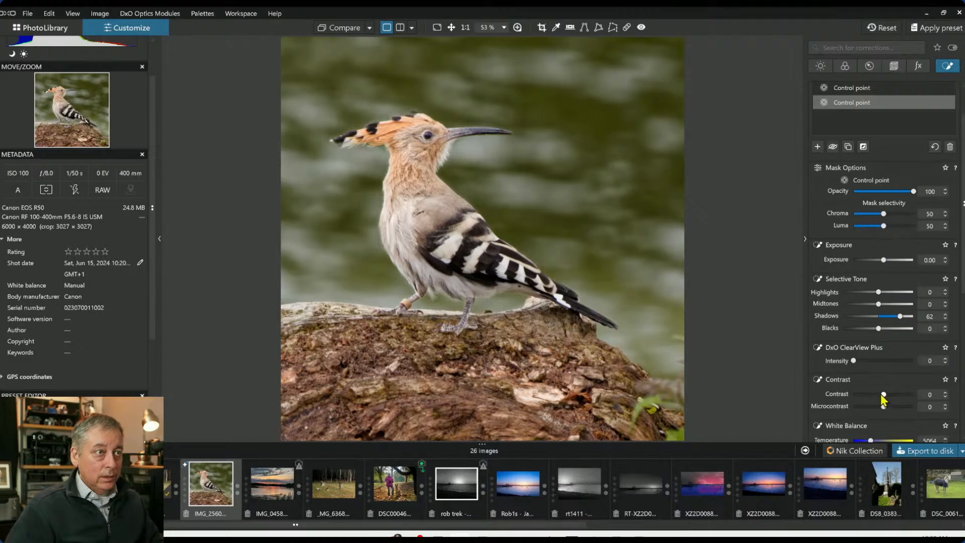
left_click_drag(857, 361, 878, 366)
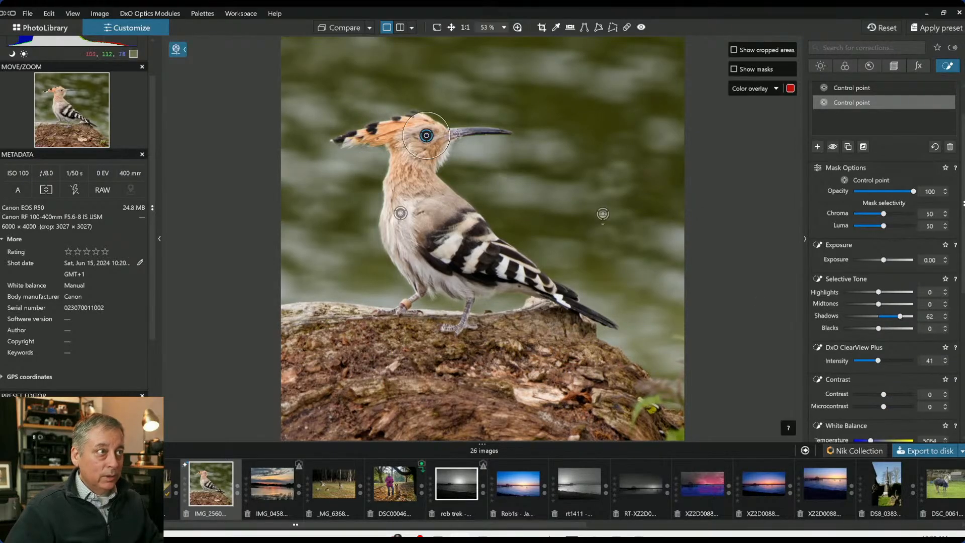
Shrink the head control point's radius and deselect it
left_click_drag(478, 123, 465, 130)
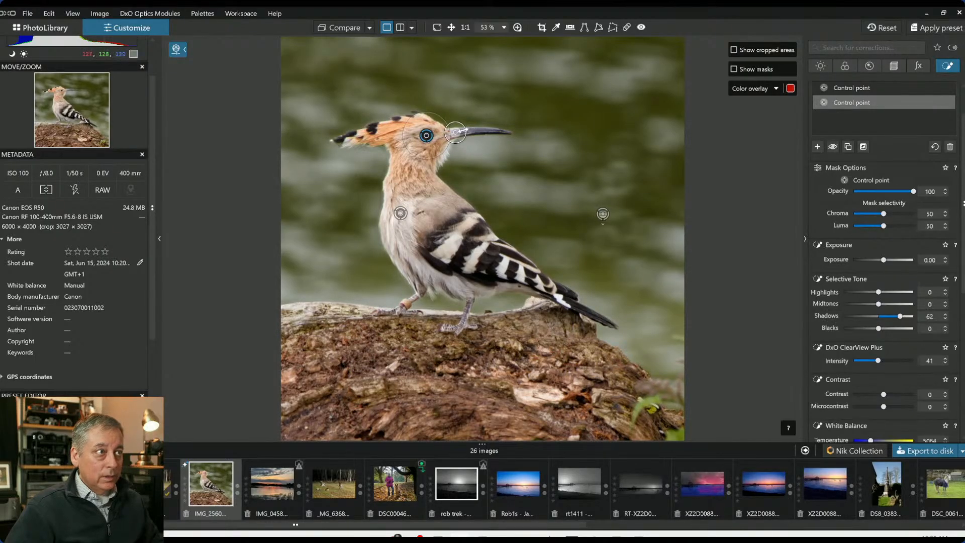
left_click_drag(460, 130, 472, 131)
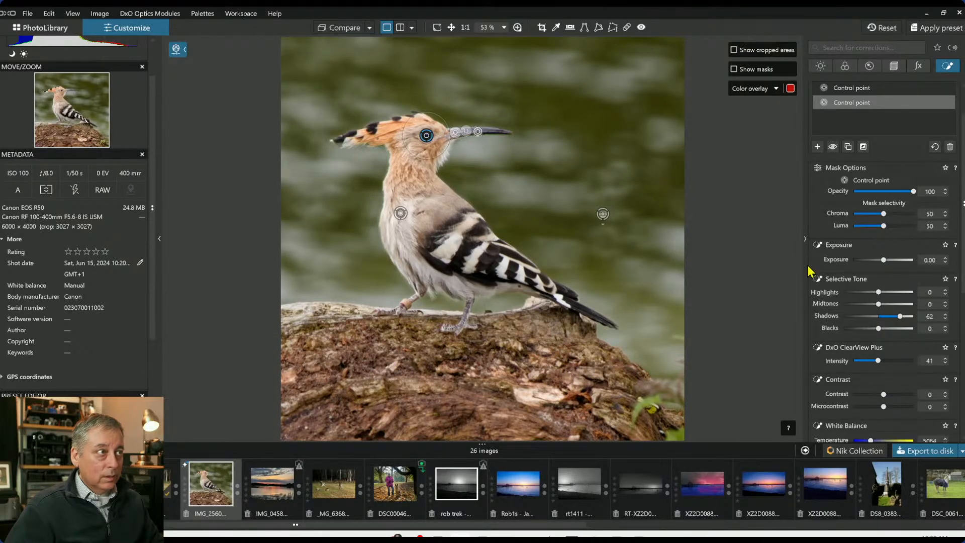
left_click(818, 147)
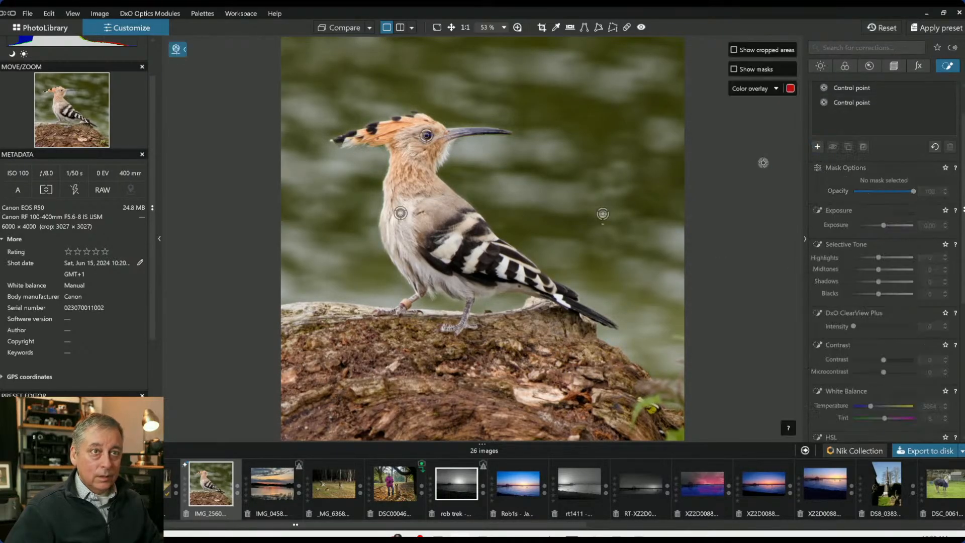
Place a control point on the bird's crest at 100% zoom and add two more linked points along the crest
left_click(388, 131)
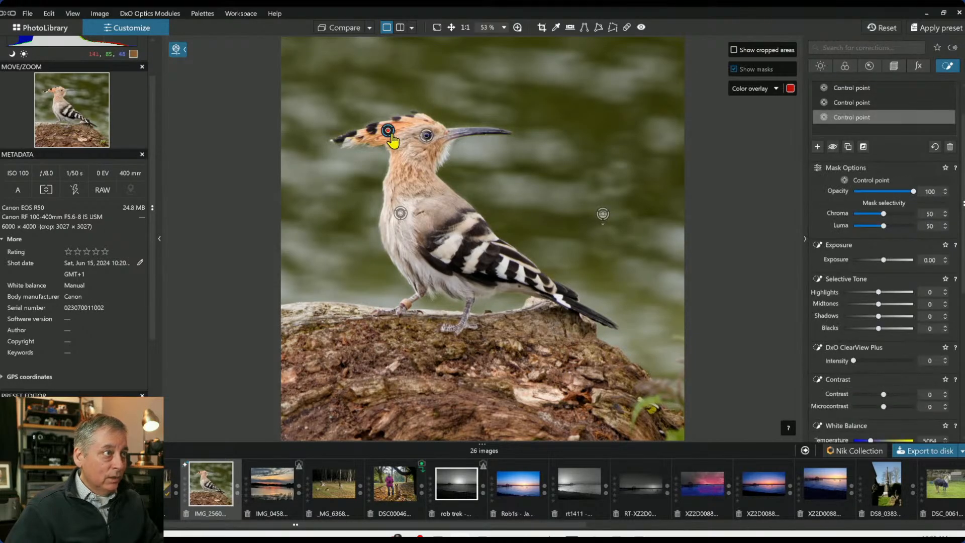
key("ctrl+alt+0")
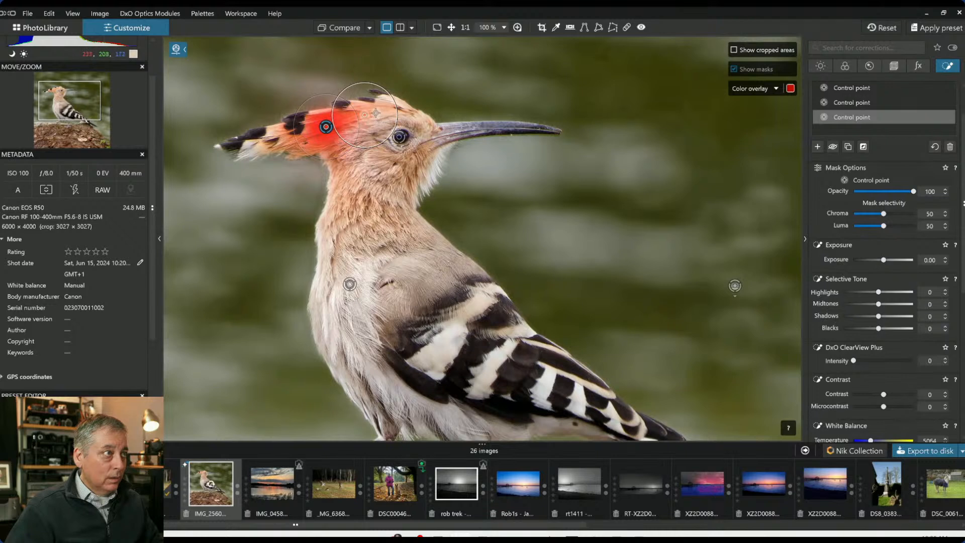
left_click(365, 114)
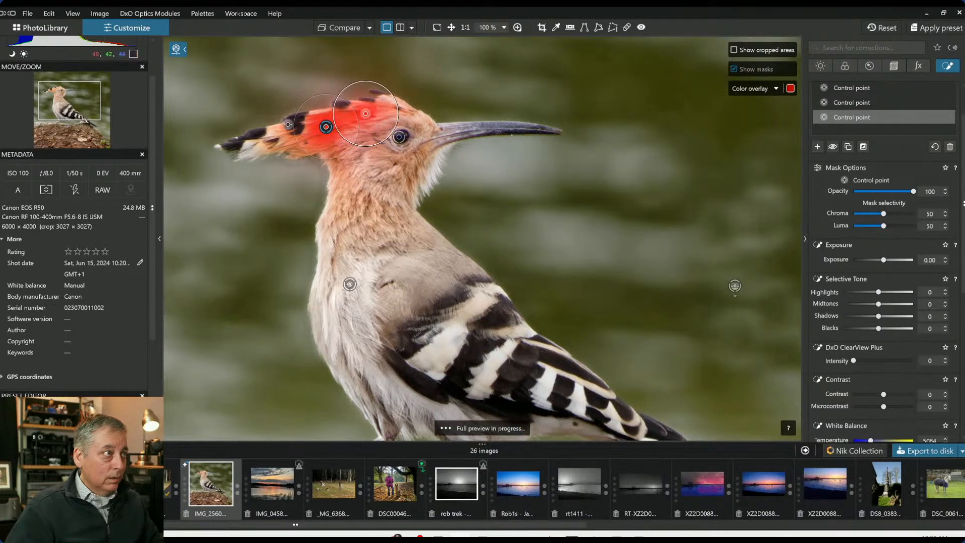
left_click(284, 140)
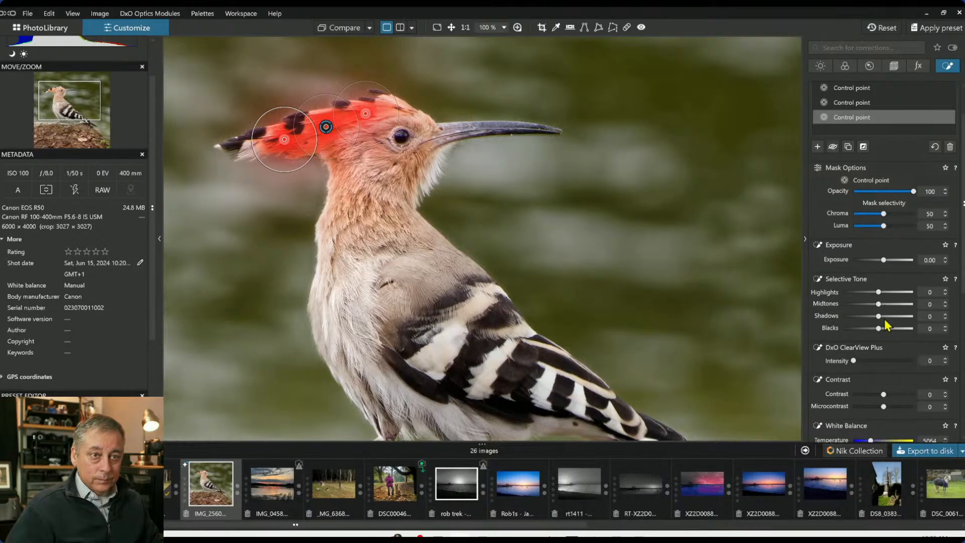
Set the crest control points' HSL Vibrancy to 83 for all channels
scroll(888, 326, "down", 4)
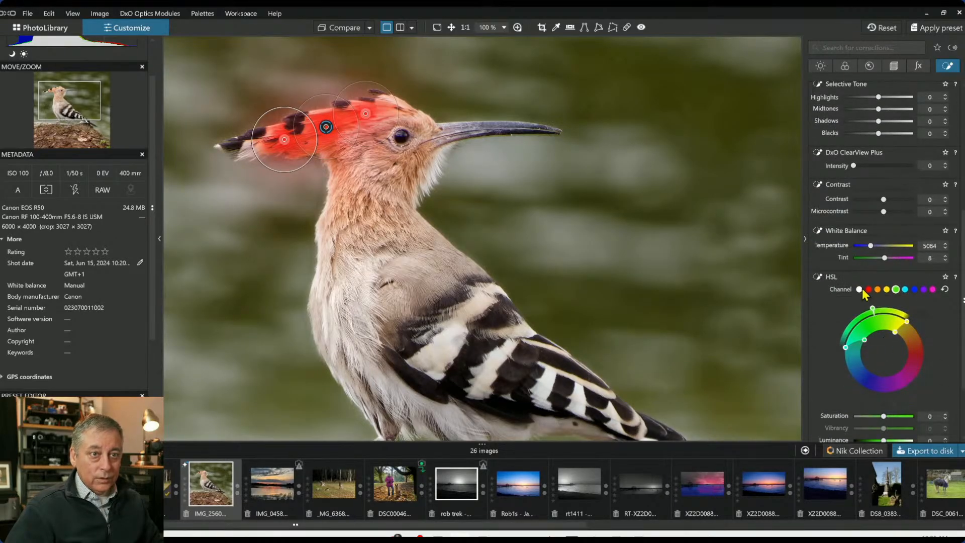
left_click(860, 290)
scroll(905, 372, "down", 2)
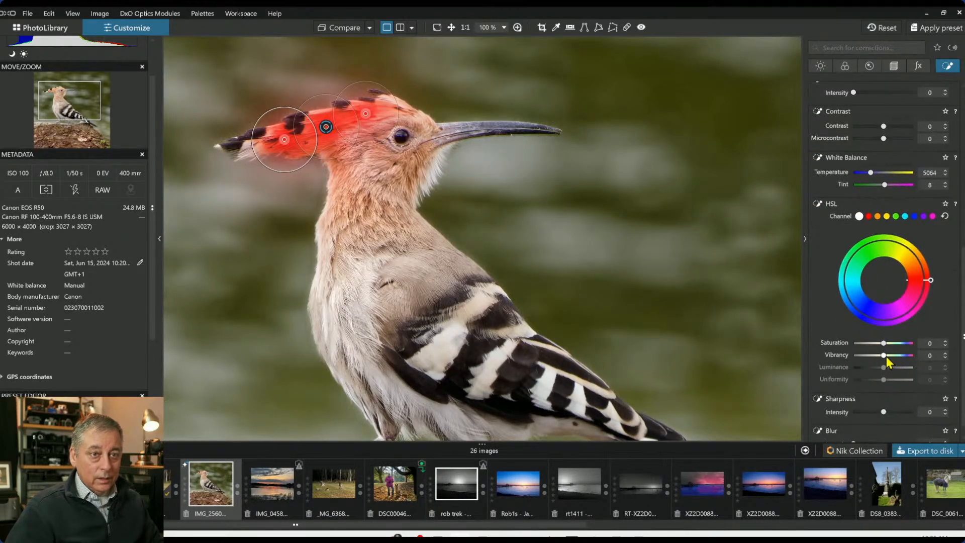
left_click_drag(886, 357, 910, 366)
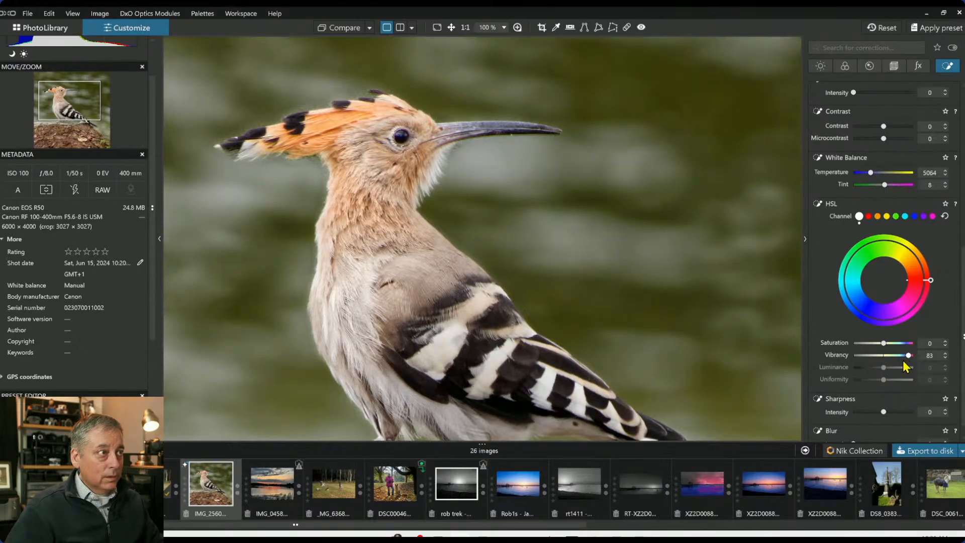
Apply Creative Vignetting to the image with intensity -14 and midpoint 15
scroll(669, 334, "down", 3)
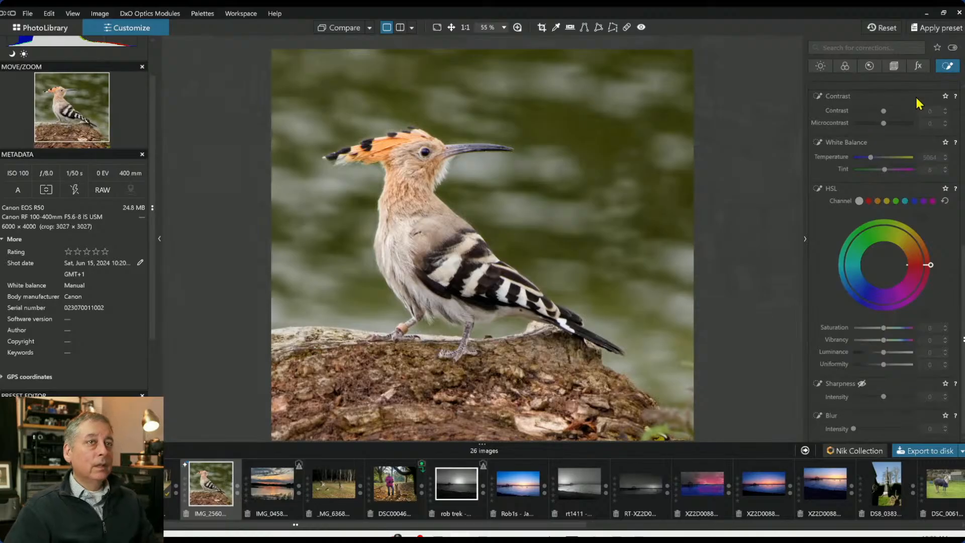
left_click(903, 71)
left_click(918, 67)
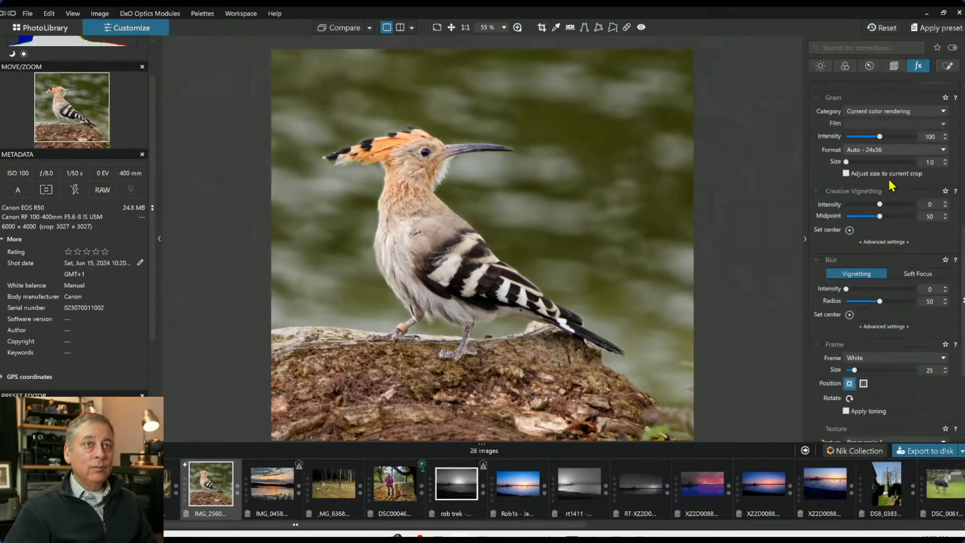
scroll(880, 352, "down", 5)
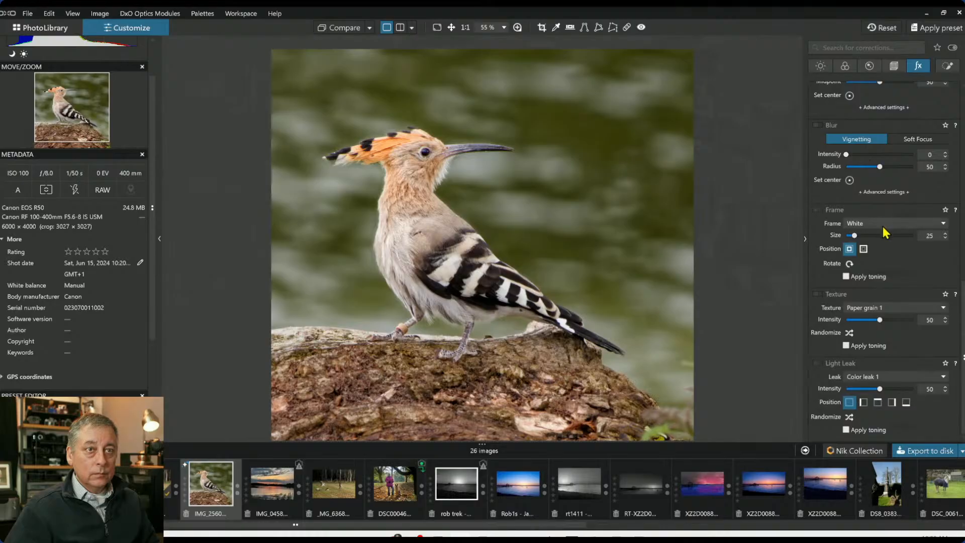
scroll(905, 199, "up", 2)
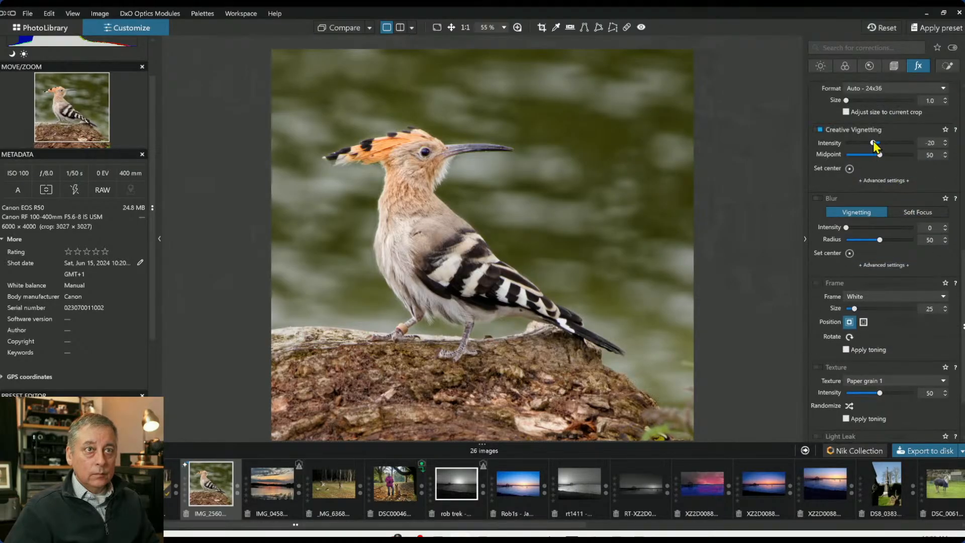
left_click_drag(875, 144, 856, 156)
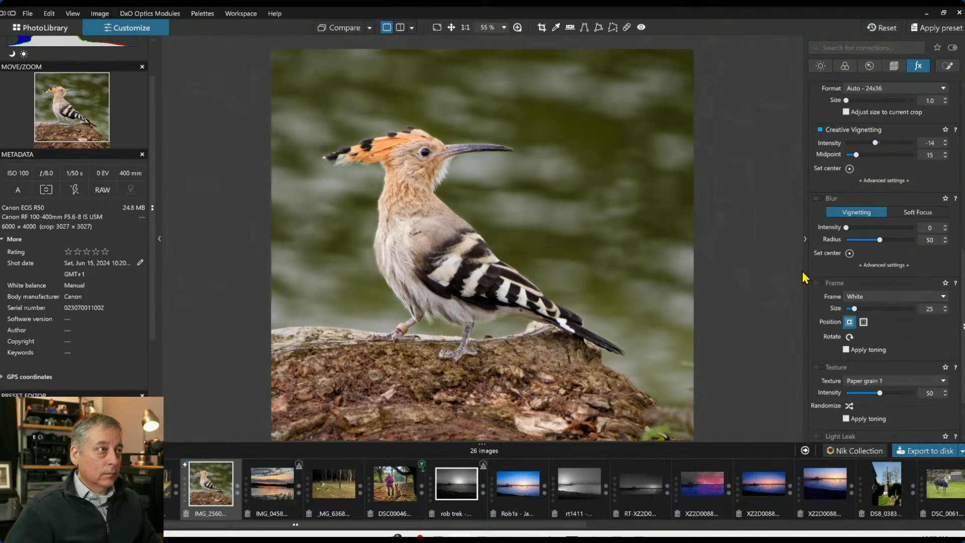
Export the edited image to disk using the standard JPEG output
left_click(921, 451)
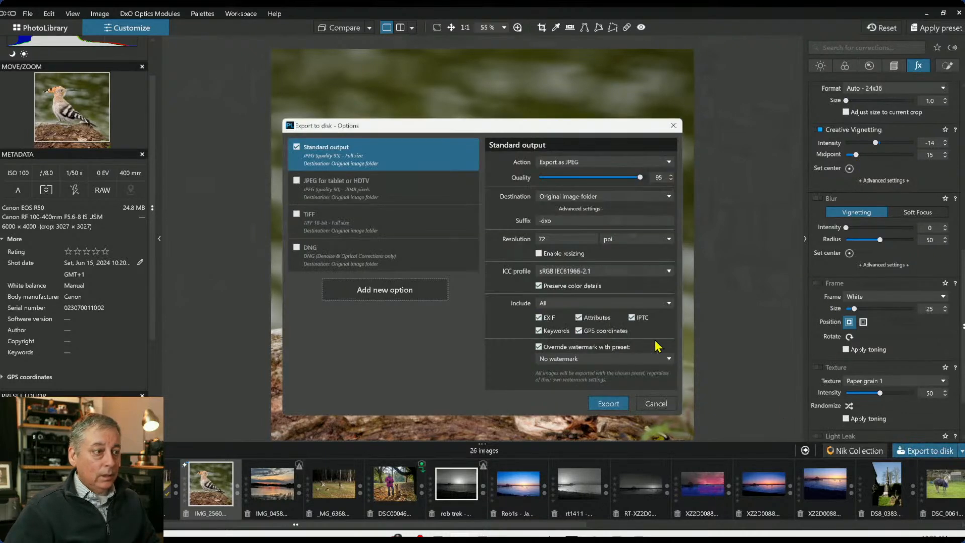
left_click(608, 402)
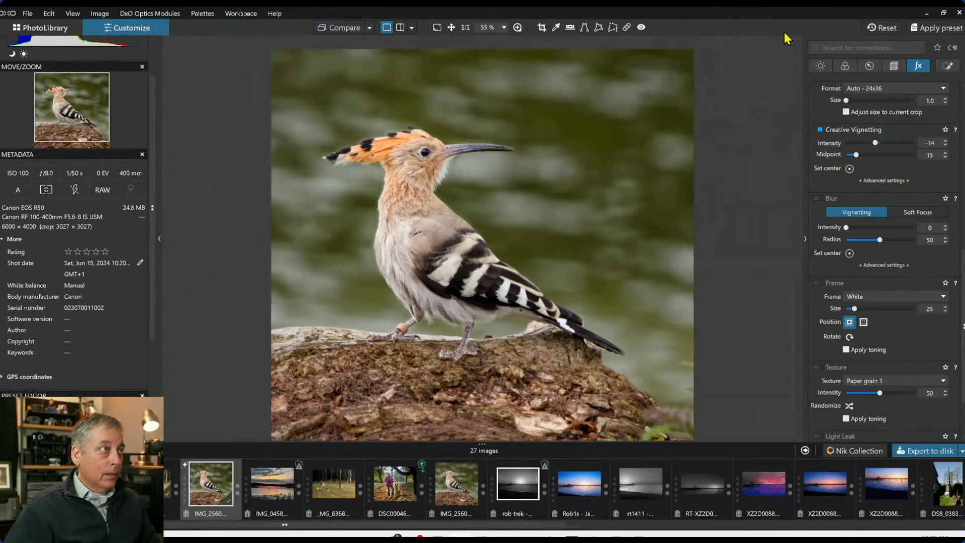
Reset the image's corrections and hide the side palettes
left_click(881, 28)
key("F9")
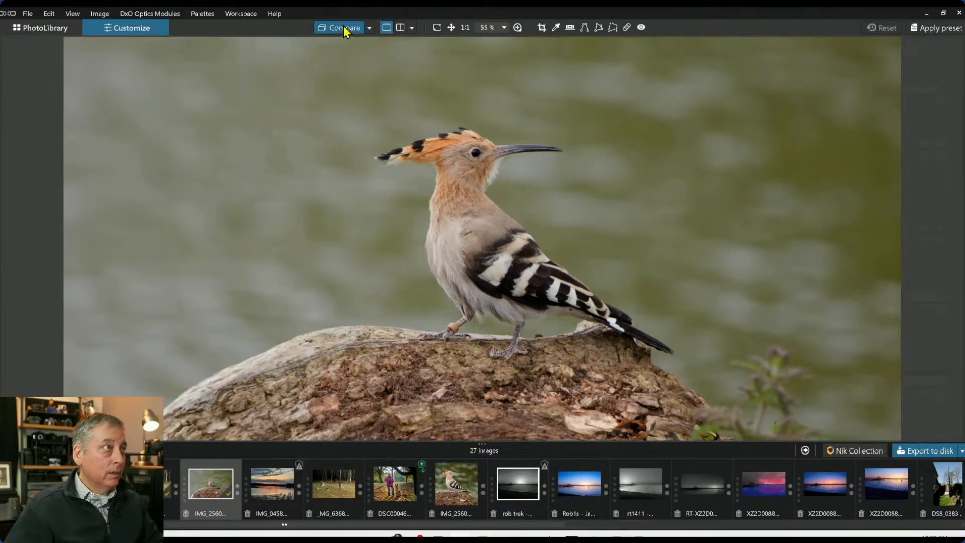
Compare the current image against the exported JPEG output in a side-by-side left/right view
left_click(400, 28)
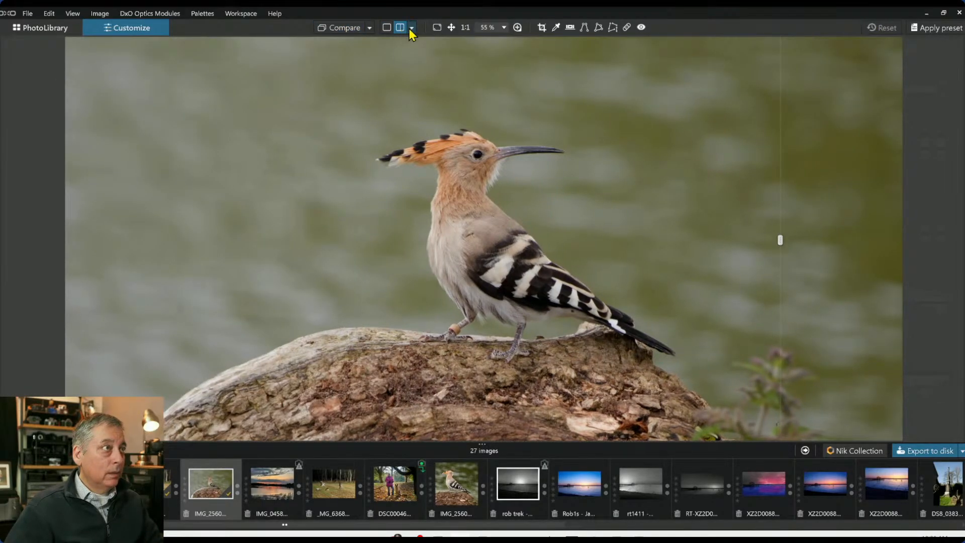
left_click_drag(780, 240, 368, 211)
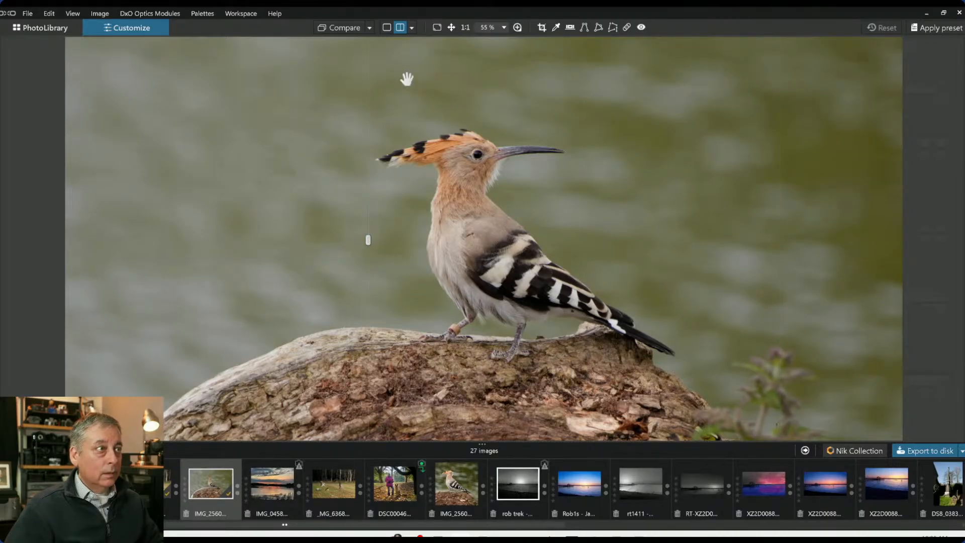
left_click(370, 29)
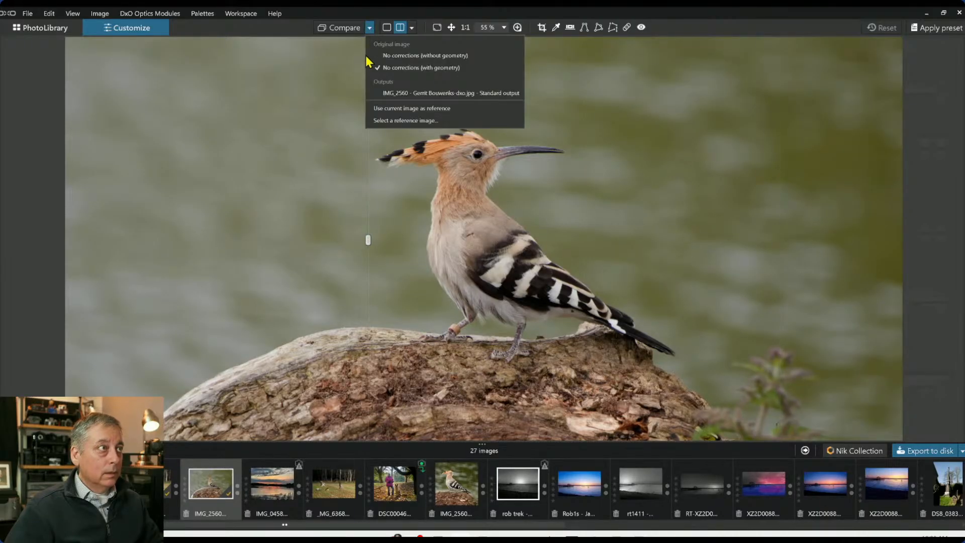
left_click(387, 93)
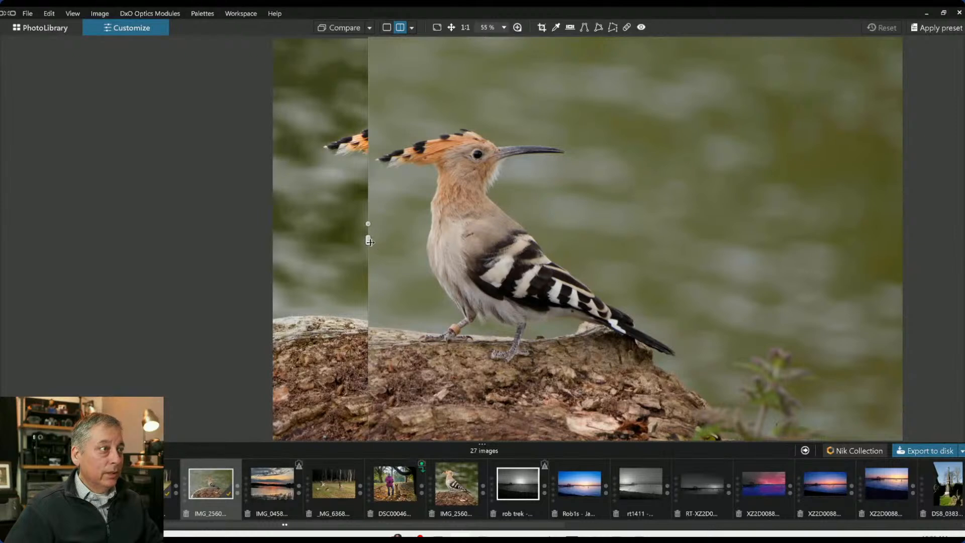
left_click(412, 28)
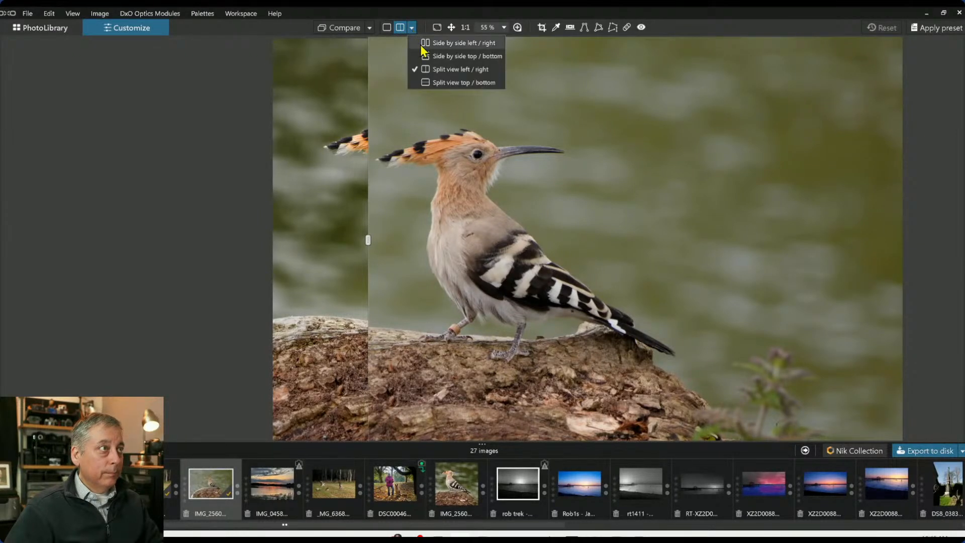
left_click(422, 44)
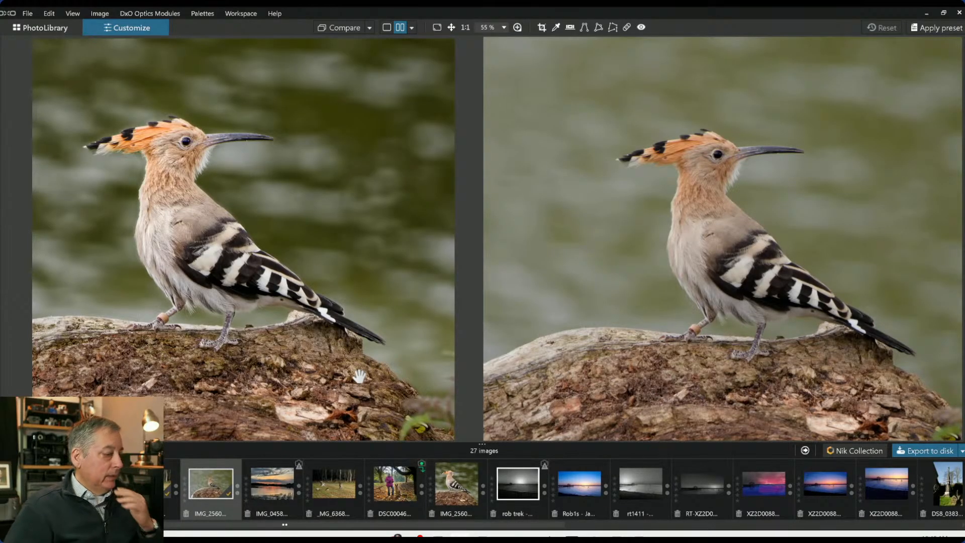
Zoom and pan both compared views to examine the head and feather detail of the two versions
scroll(383, 265, "down", 3)
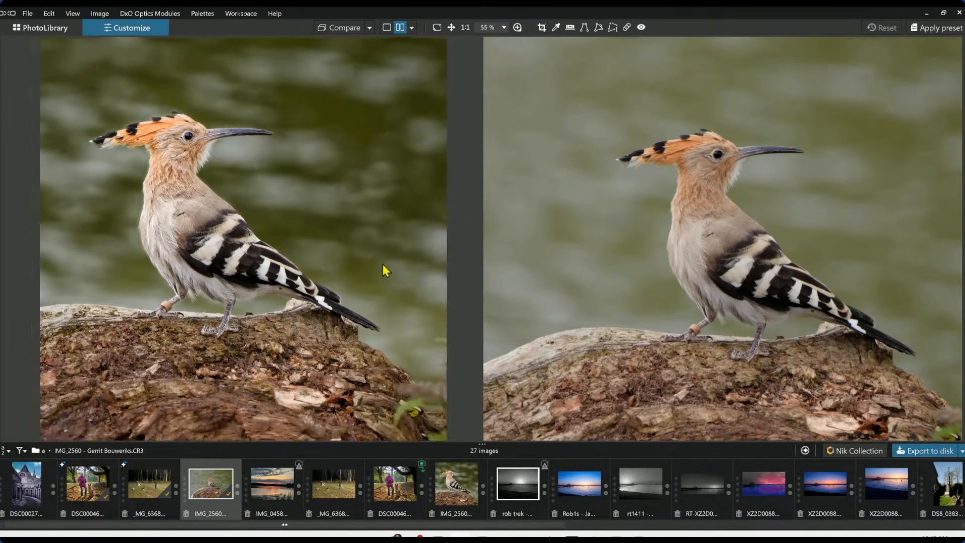
scroll(642, 245, "down", 1)
scroll(528, 248, "down", 1)
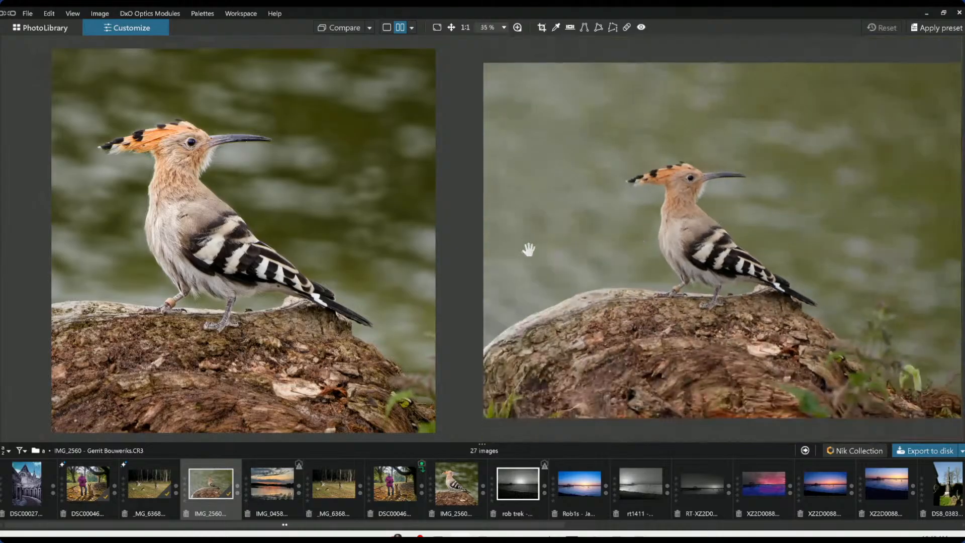
scroll(411, 254, "down", 1)
scroll(584, 247, "down", 1)
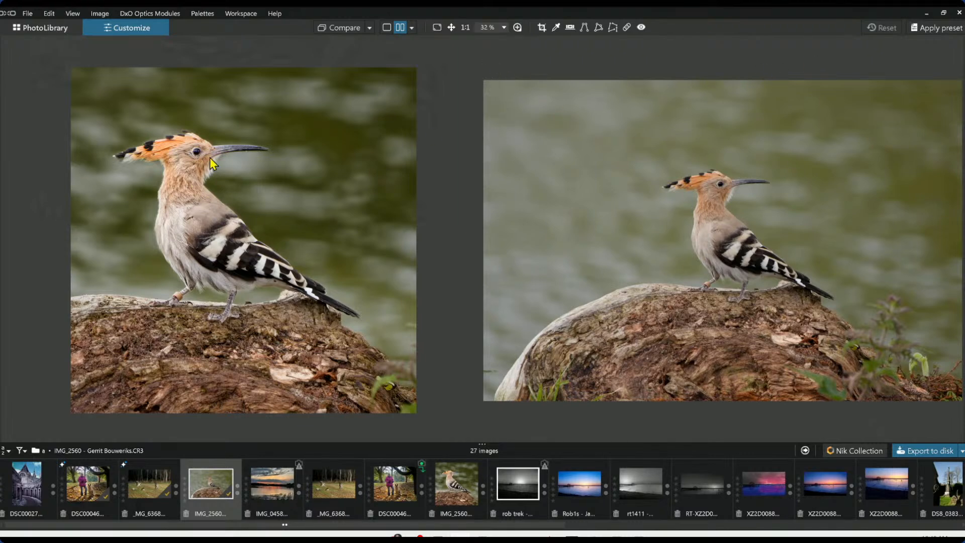
scroll(210, 149, "up", 5)
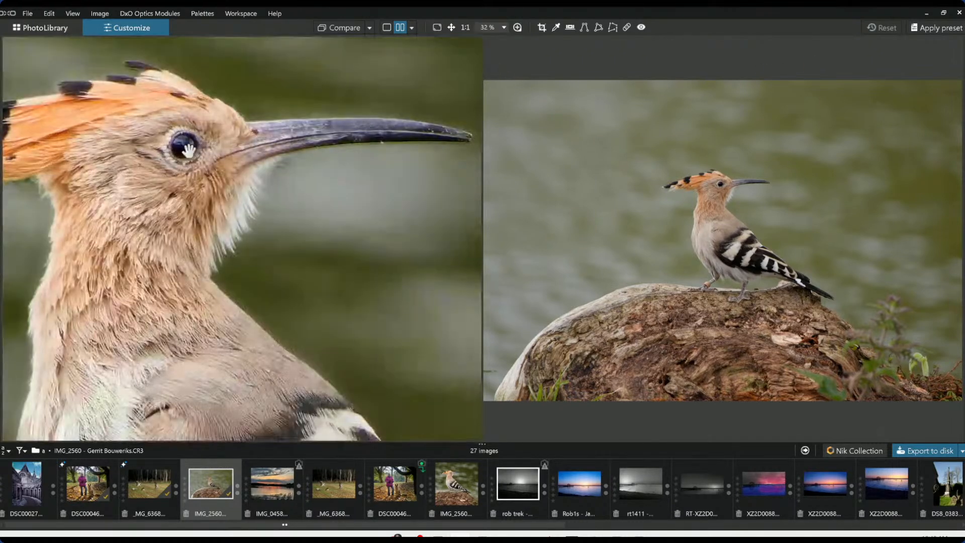
left_click_drag(188, 150, 269, 171)
scroll(706, 215, "up", 4)
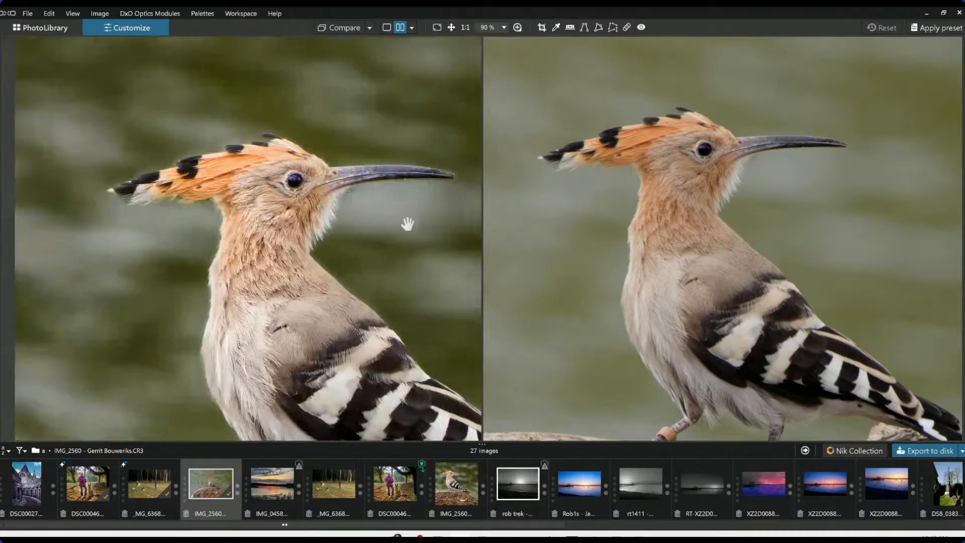
scroll(653, 228, "up", 3)
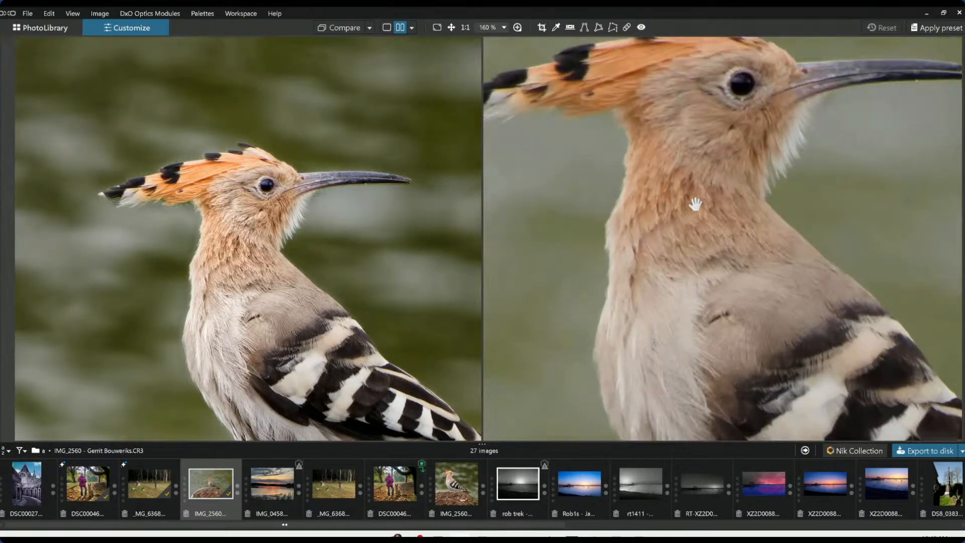
left_click_drag(693, 203, 697, 323)
scroll(741, 317, "down", 2)
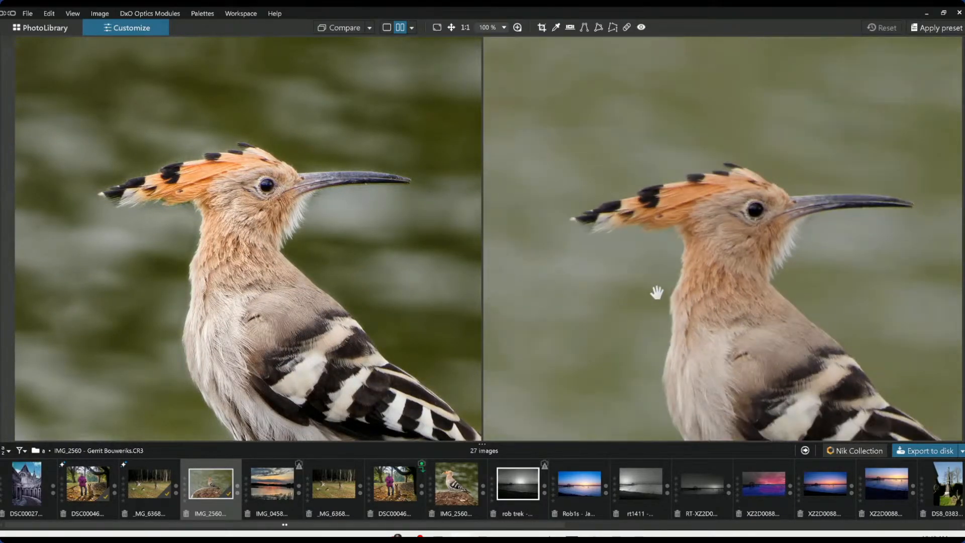
left_click_drag(723, 273, 711, 261)
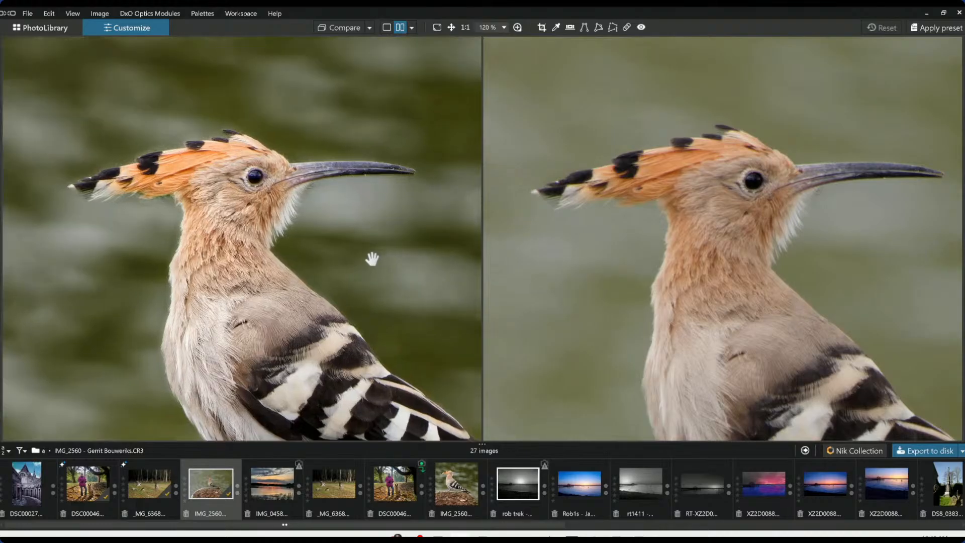
scroll(291, 191, "up", 3)
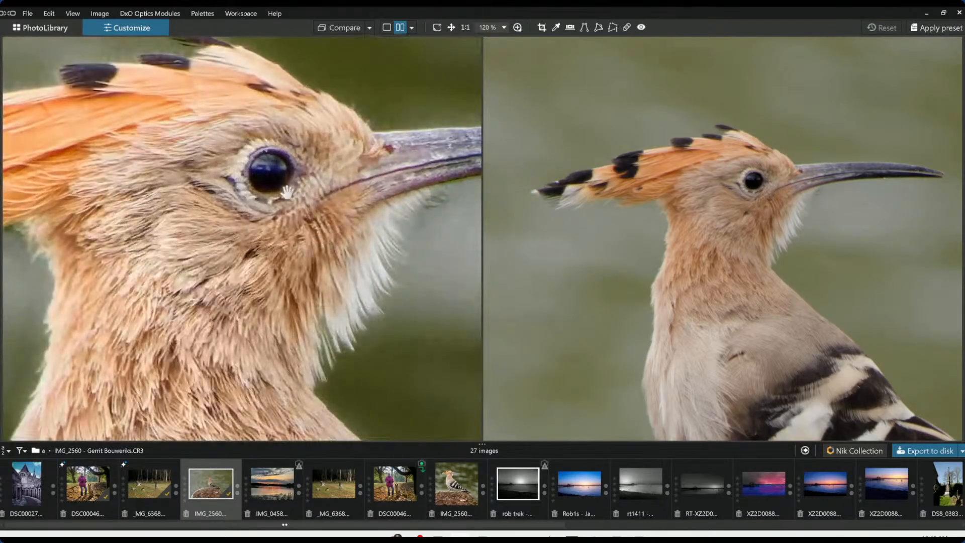
scroll(686, 217, "up", 2)
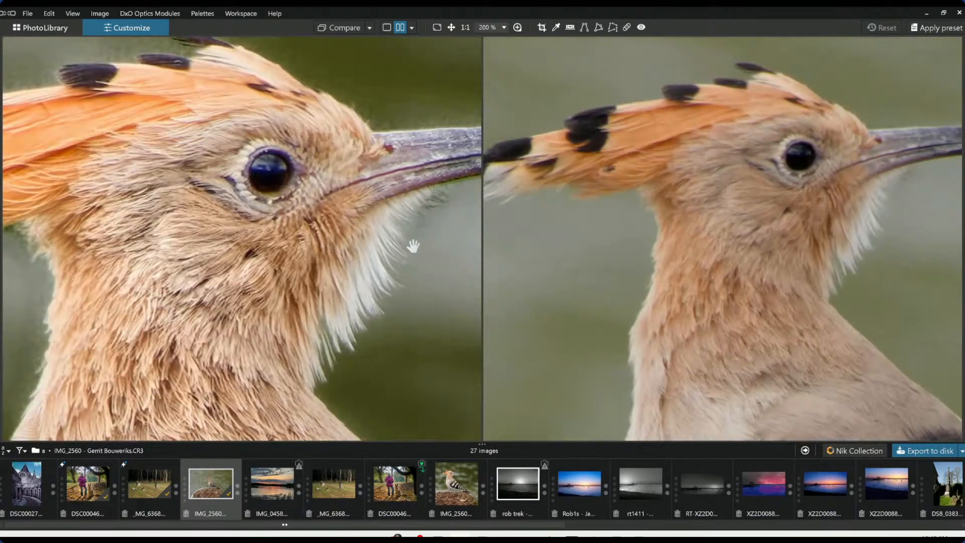
scroll(694, 244, "up", 1)
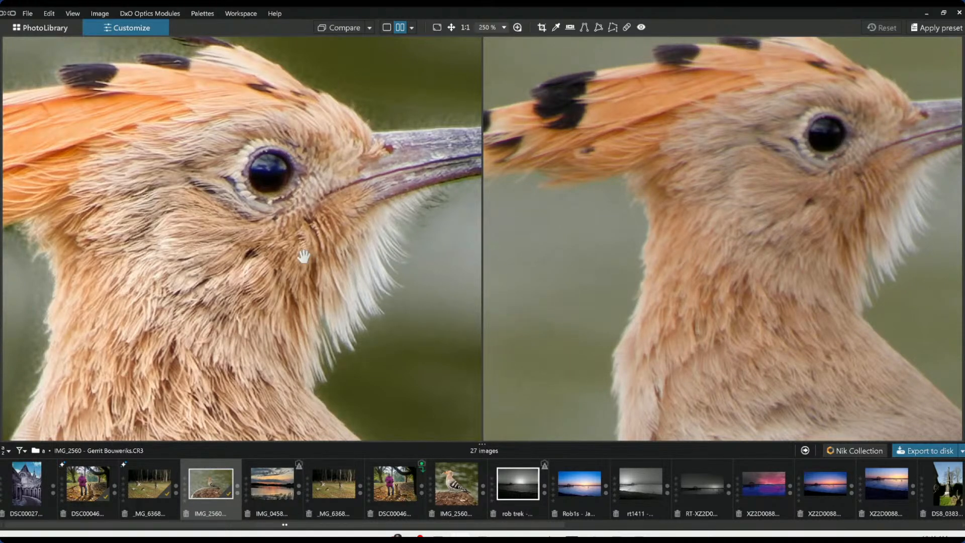
scroll(275, 256, "down", 3)
scroll(649, 255, "down", 4)
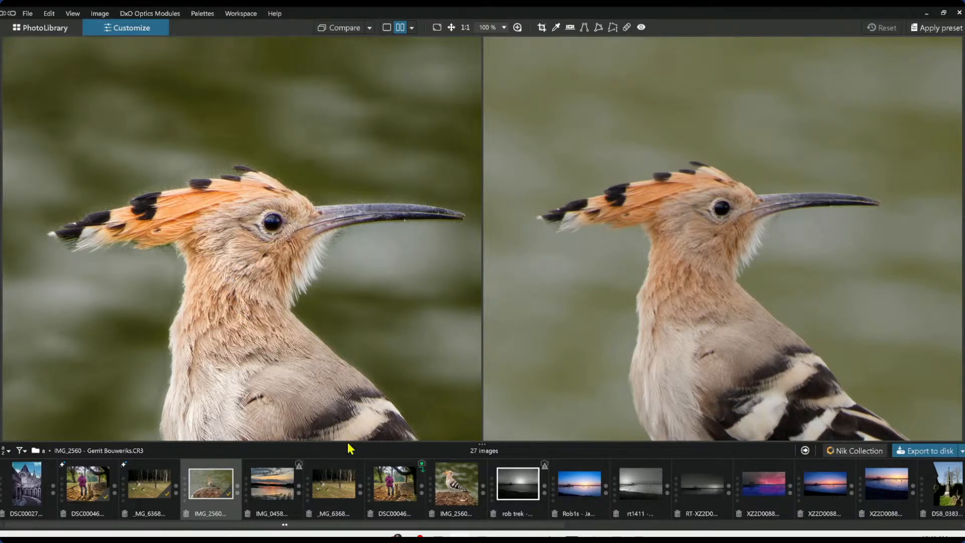
left_click_drag(348, 425, 344, 407)
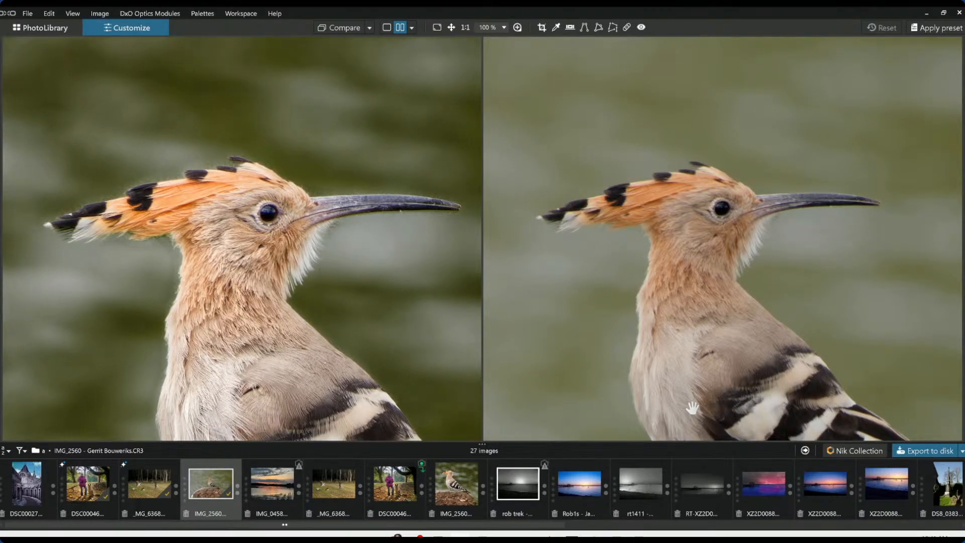
left_click_drag(691, 408, 687, 388)
left_click_drag(363, 410, 293, 253)
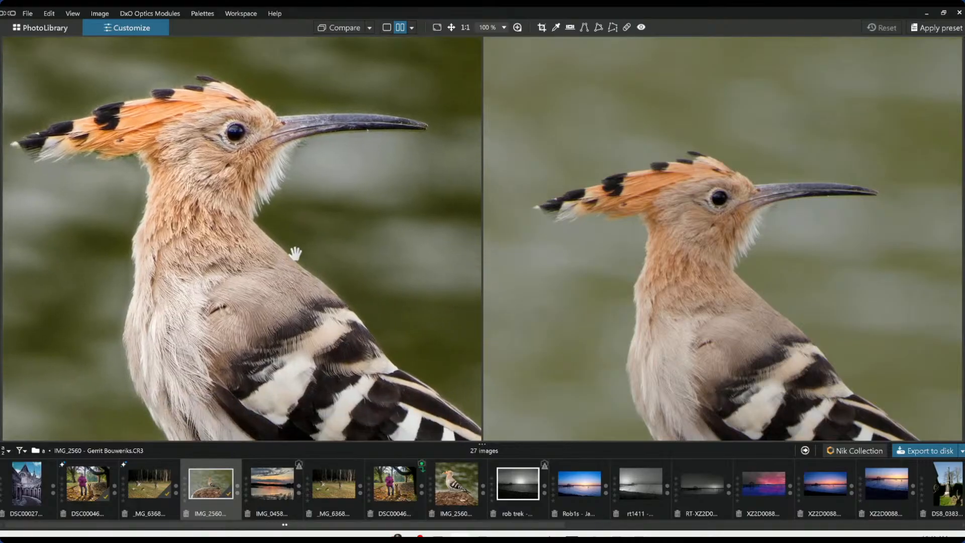
Restore the side palettes and zoom out to compare the whole hoopoe in both versions
left_click_drag(676, 402, 664, 372)
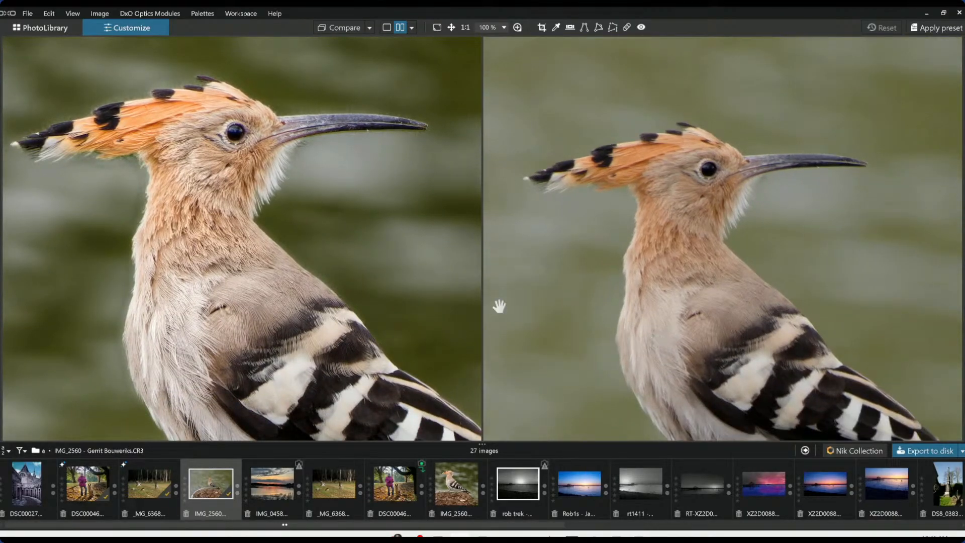
left_click(4, 242)
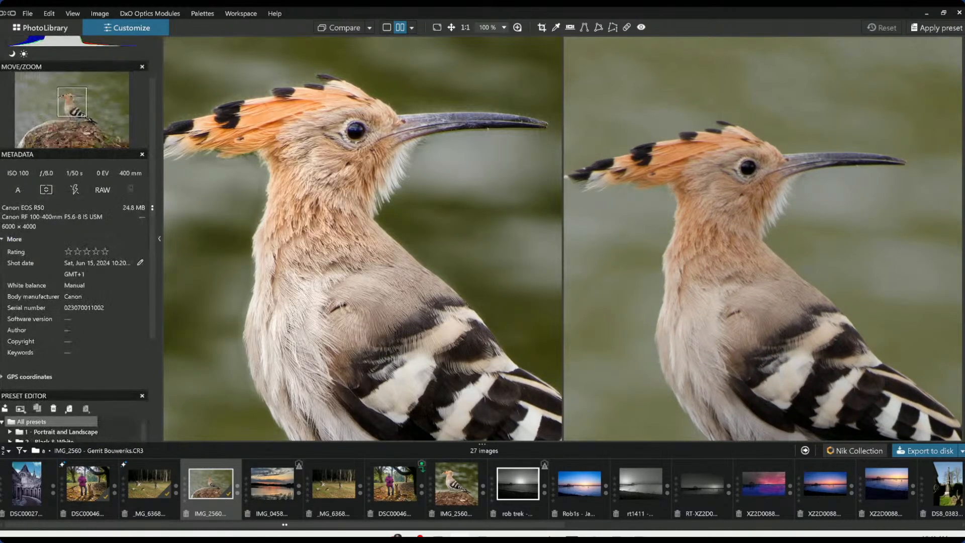
left_click(963, 243)
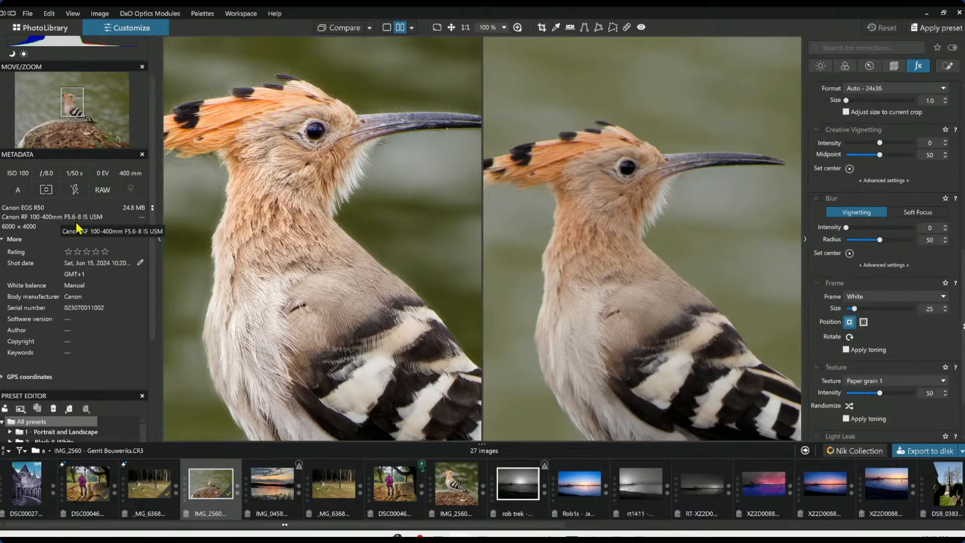
scroll(435, 322, "down", 2)
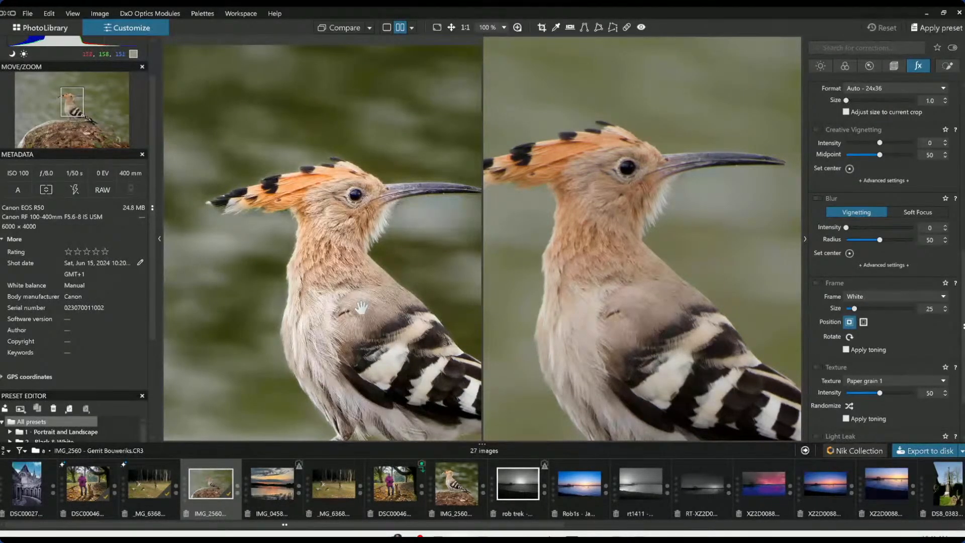
scroll(361, 307, "down", 1)
scroll(618, 307, "down", 2)
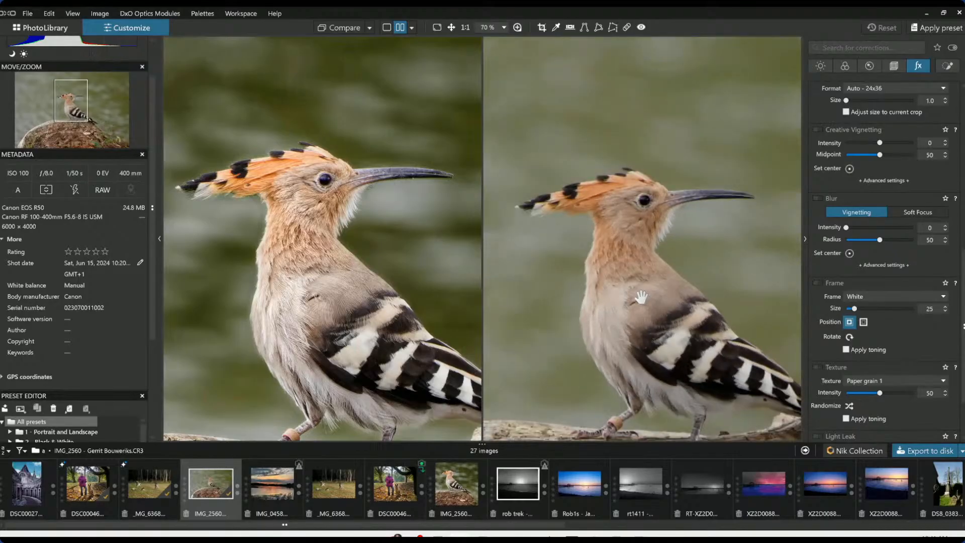
left_click_drag(641, 297, 669, 249)
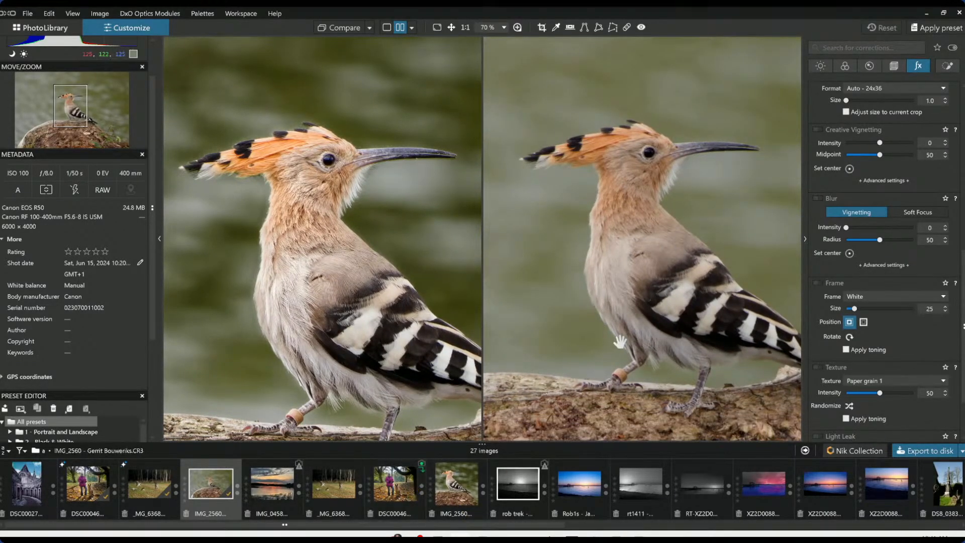
scroll(566, 329, "up", 1)
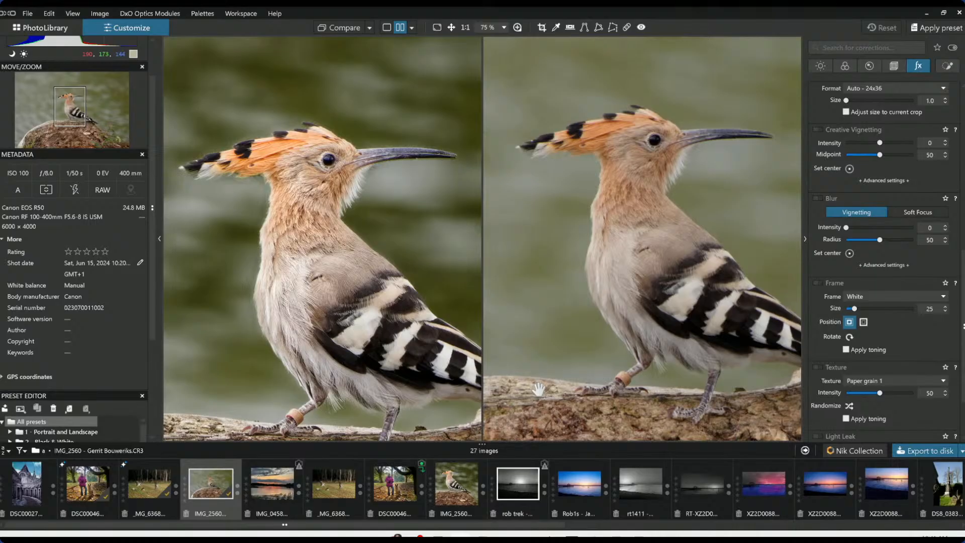
Open the sunset image IMG_0458 in single view and zoom out to see the whole frame
left_click(285, 486)
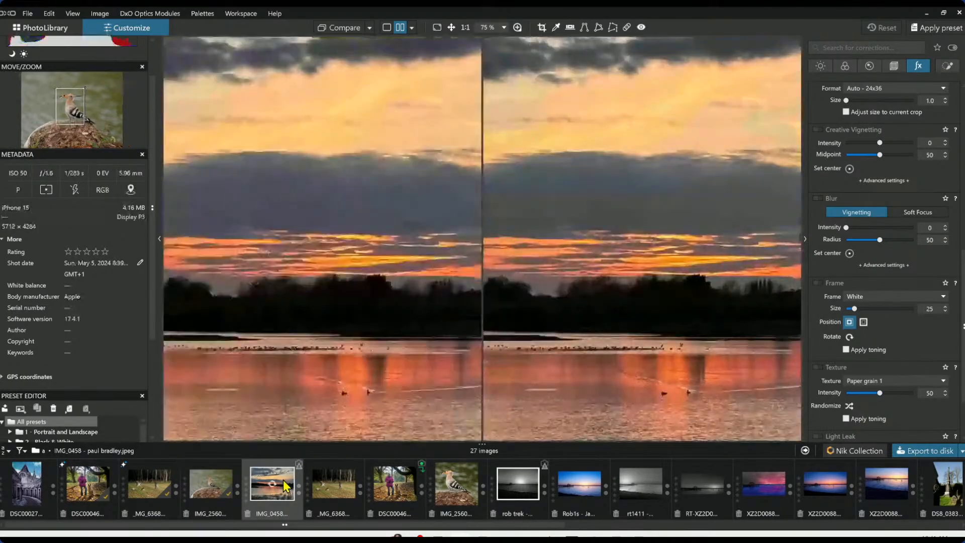
left_click(387, 27)
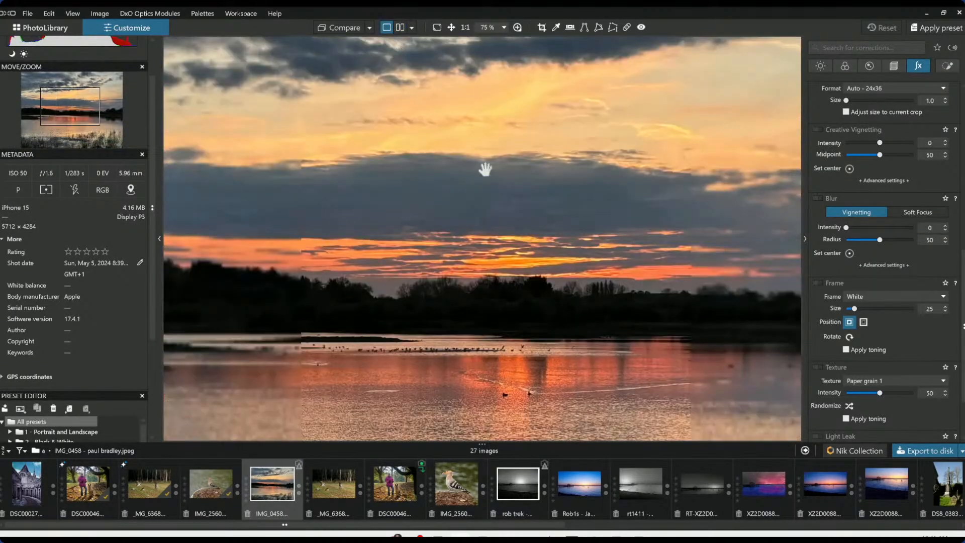
scroll(552, 339, "down", 3)
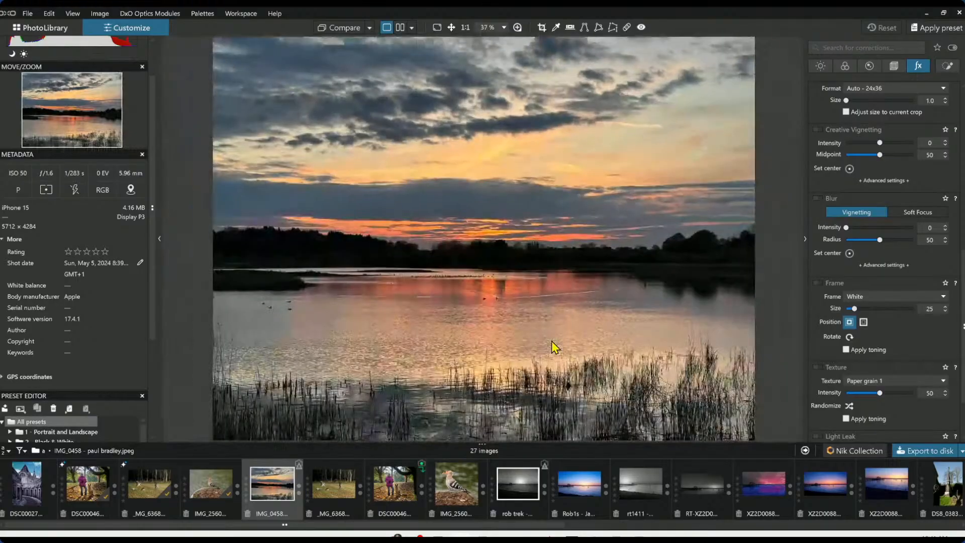
scroll(552, 341, "down", 1)
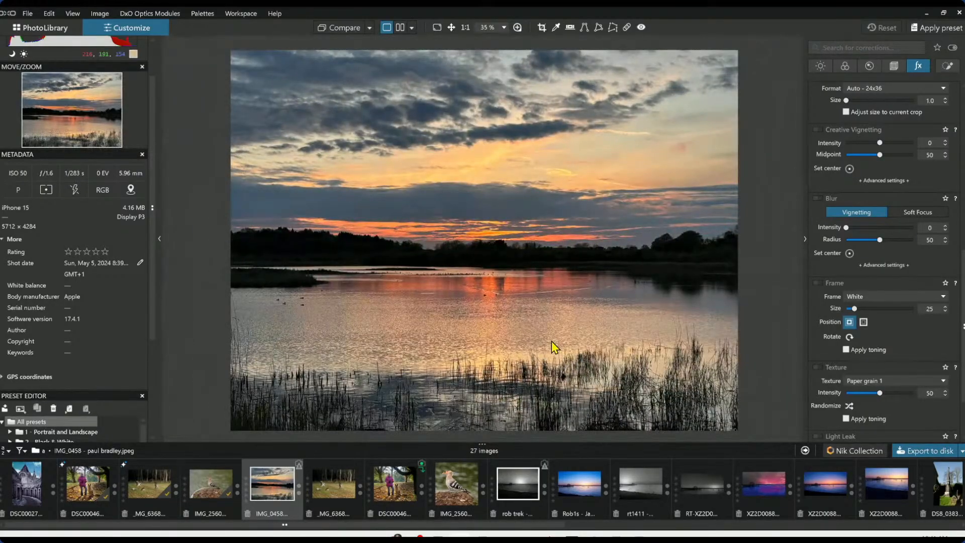
scroll(552, 342, "down", 1)
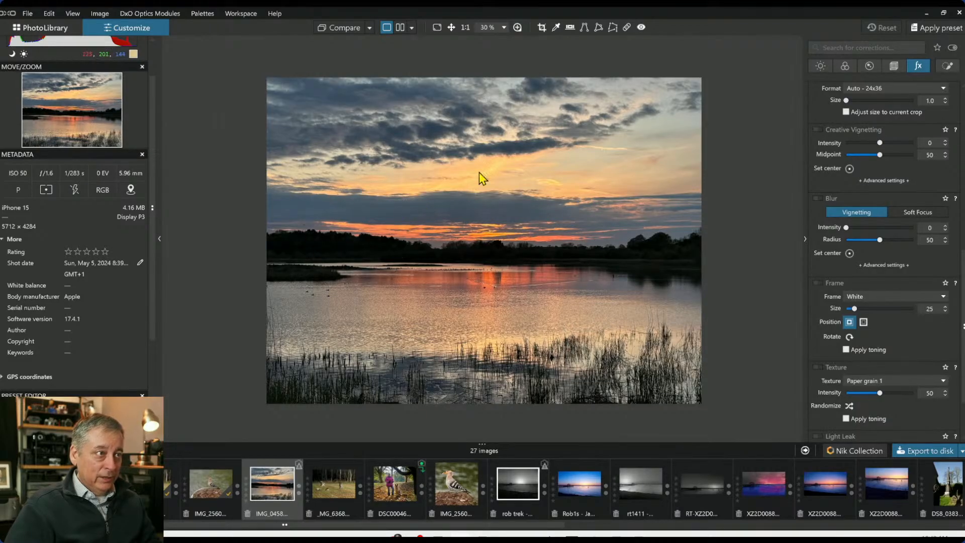
Apply the 000 Rob Default preset to the sunset image
left_click(889, 69)
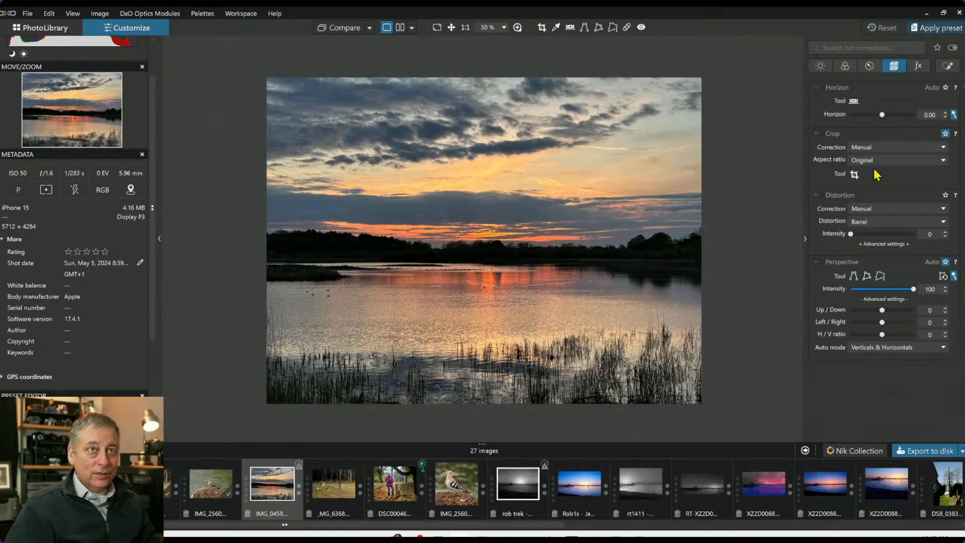
key("ctrl+shift+p")
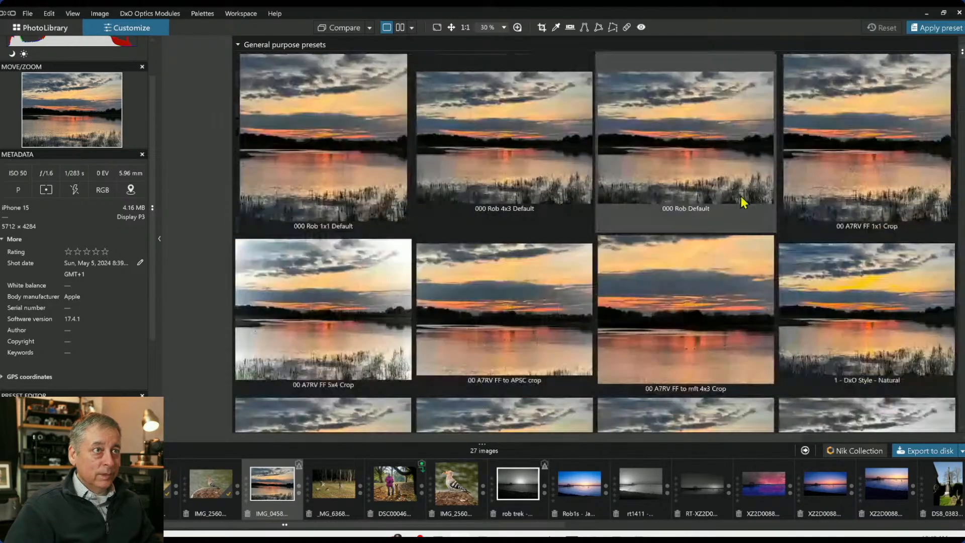
double_click(744, 200)
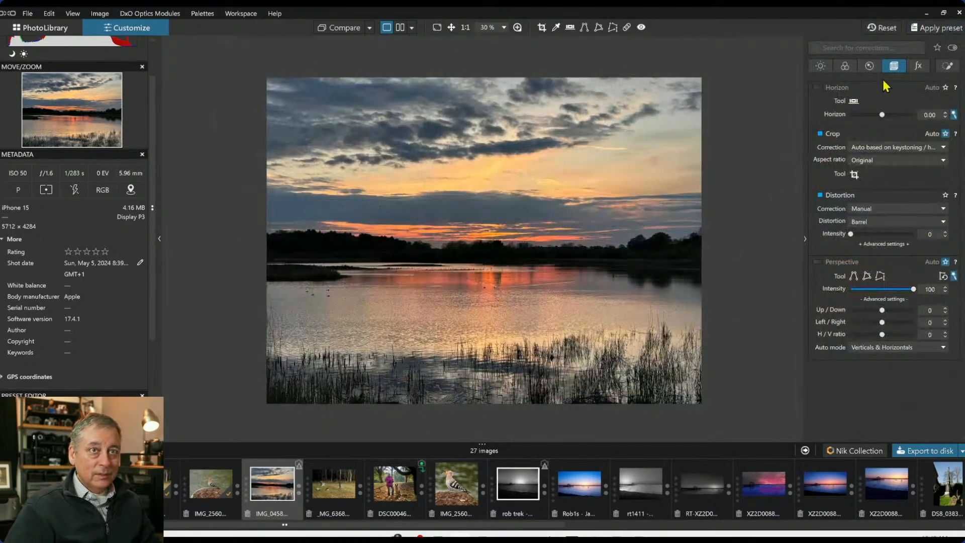
Set the crop aspect ratio to 16 × 7 and position the crop frame lower on the image
left_click(877, 161)
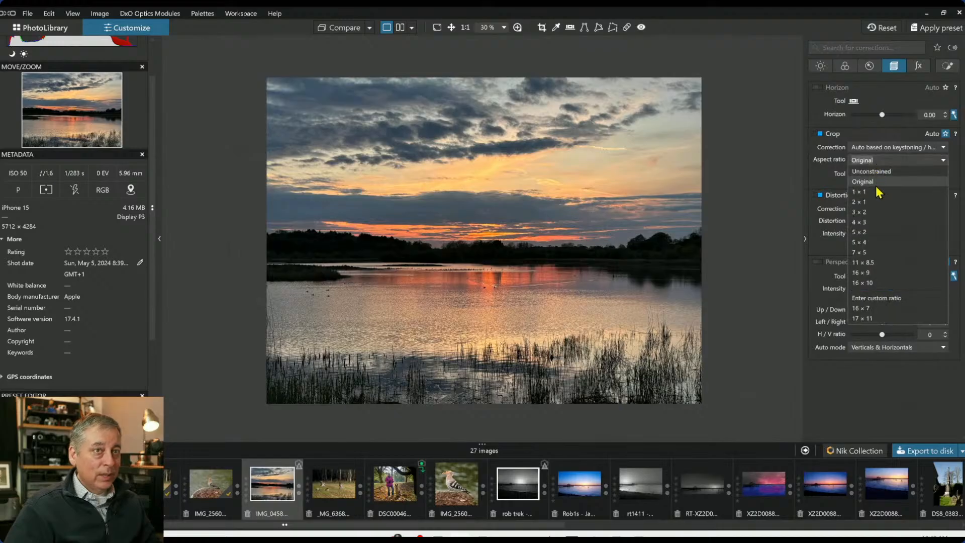
left_click(884, 308)
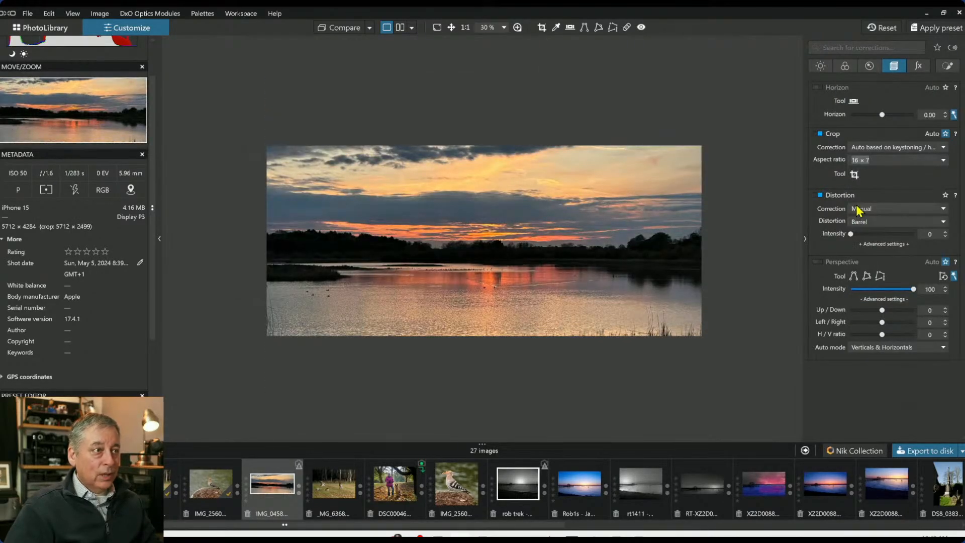
left_click(854, 175)
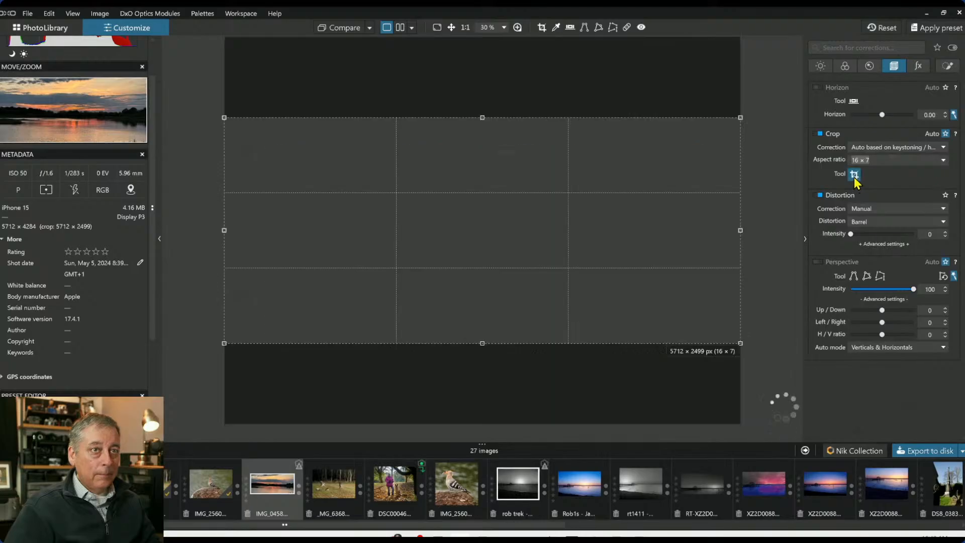
left_click_drag(615, 213, 619, 253)
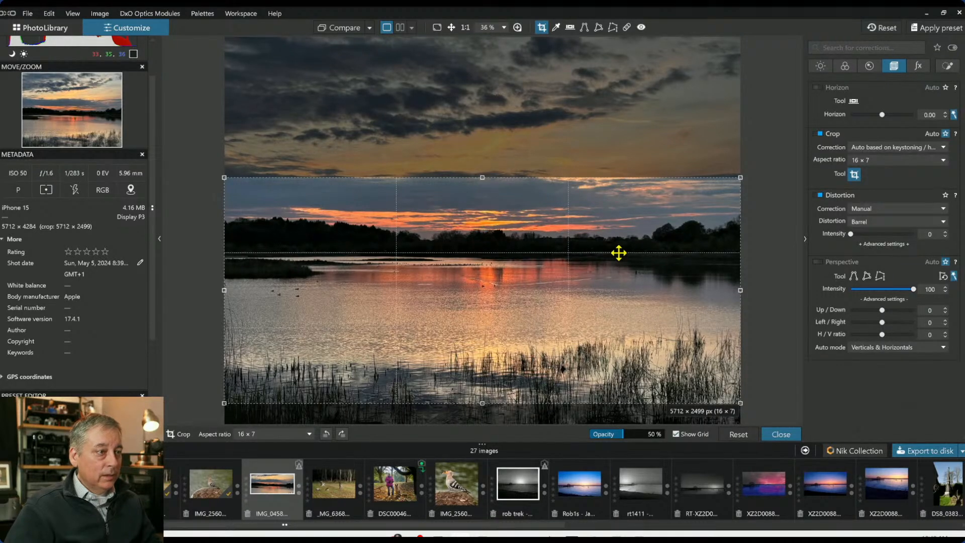
key("Return")
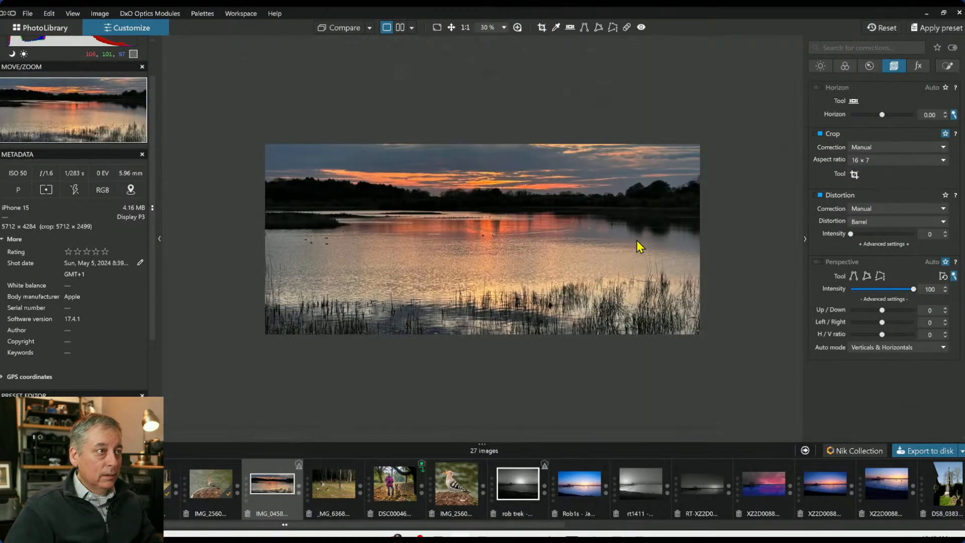
Move the crop frame up and shrink it to about 4800 × 2100 px around the sunset
left_click(855, 174)
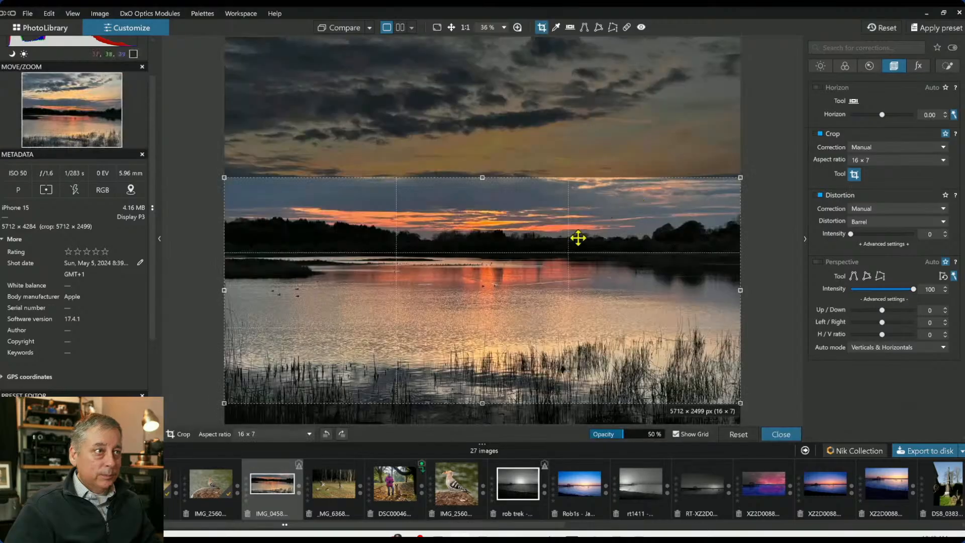
left_click_drag(578, 237, 580, 188)
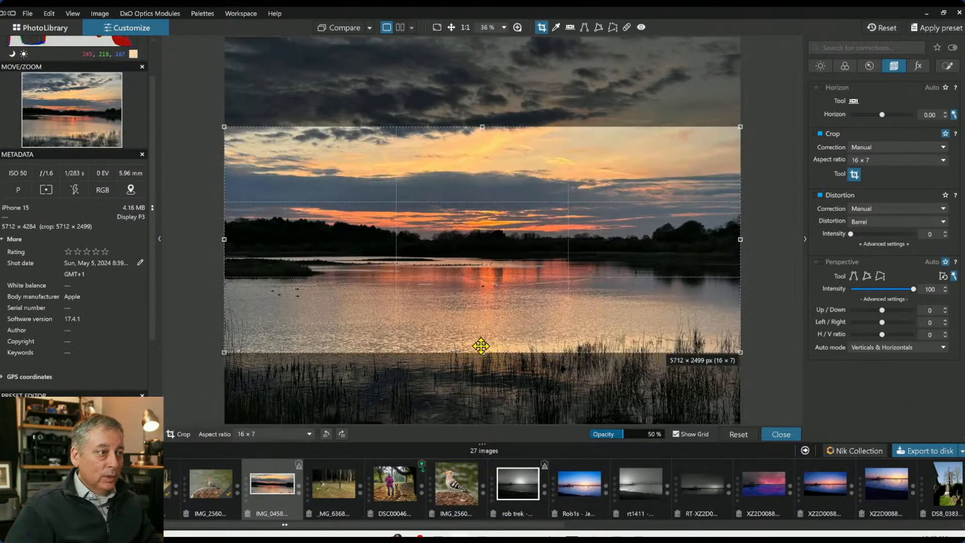
left_click_drag(481, 352, 479, 313)
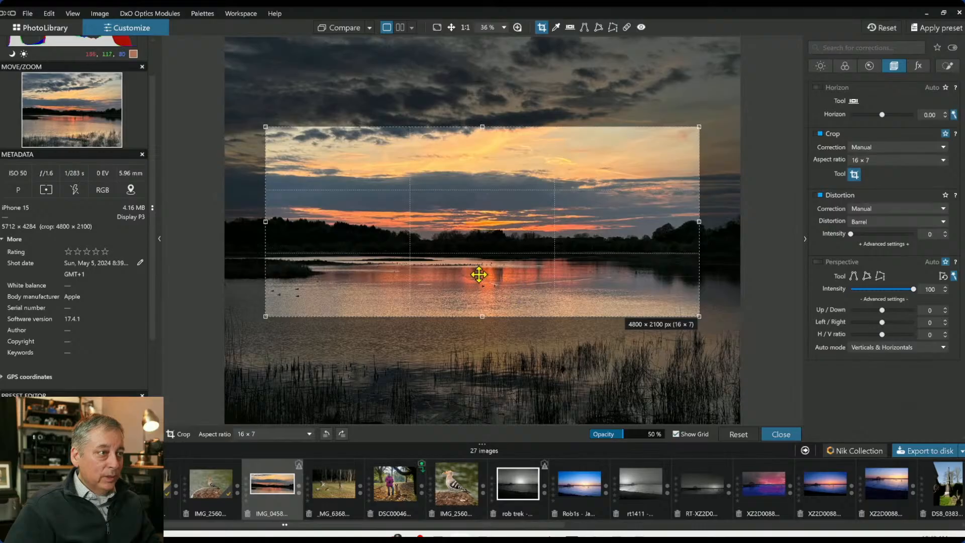
double_click(574, 274)
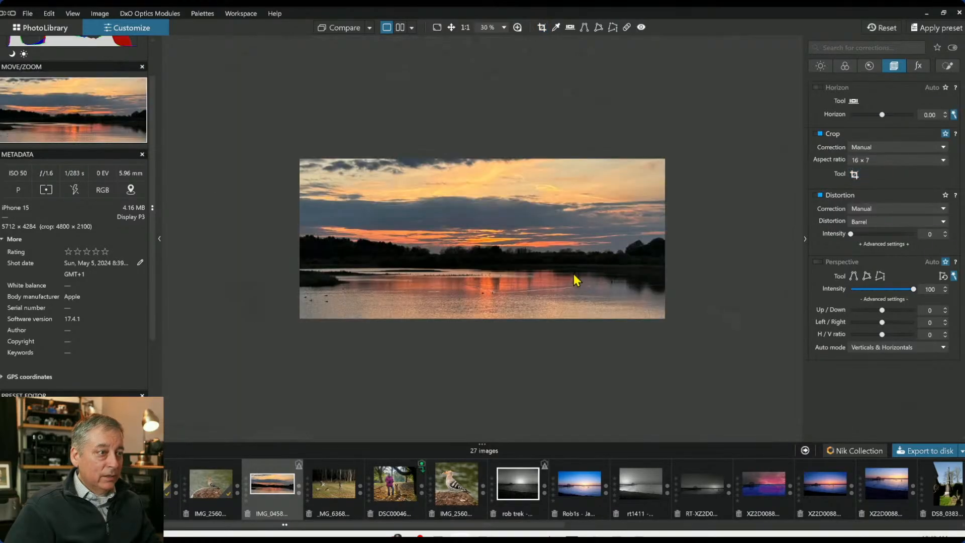
Add a control line running from the upper sky down to the water
scroll(566, 282, "up", 1)
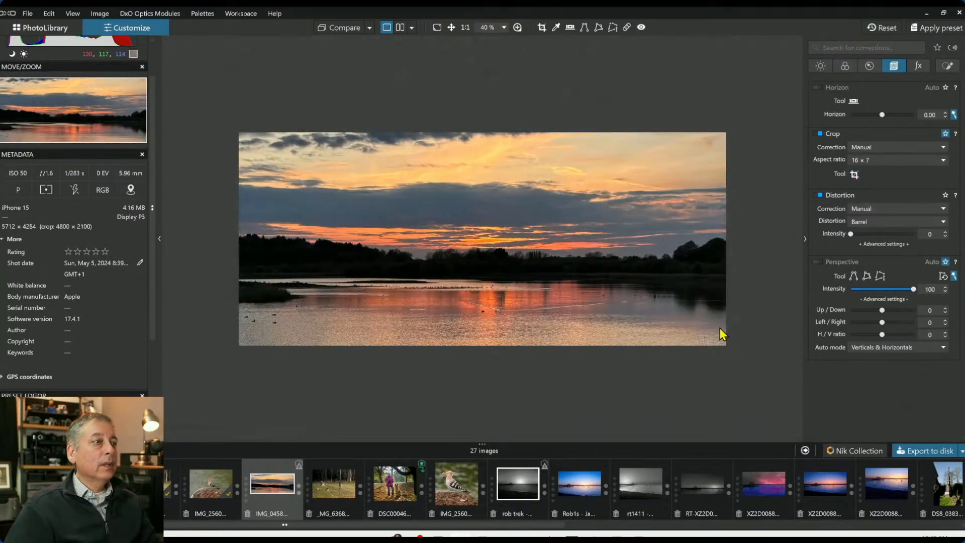
left_click(946, 66)
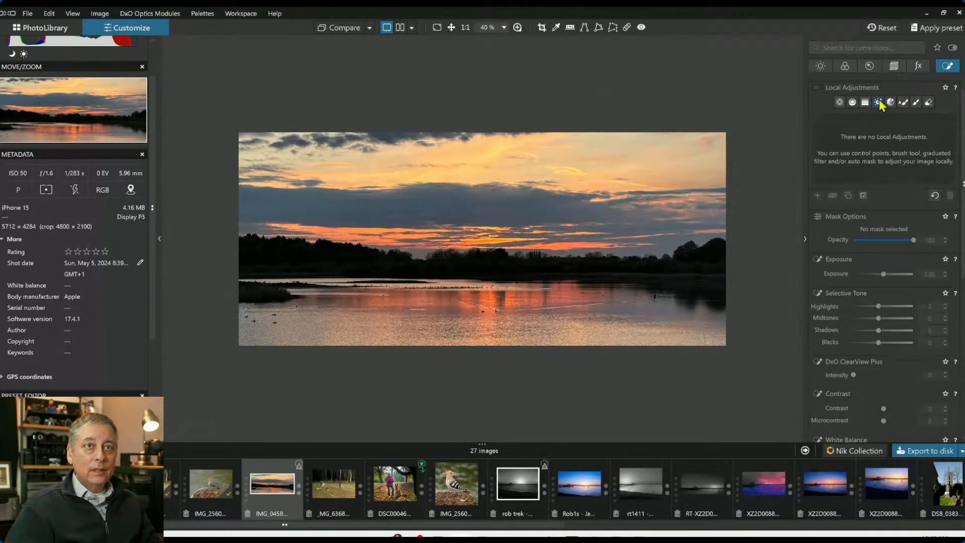
left_click(852, 103)
left_click_drag(530, 171, 530, 292)
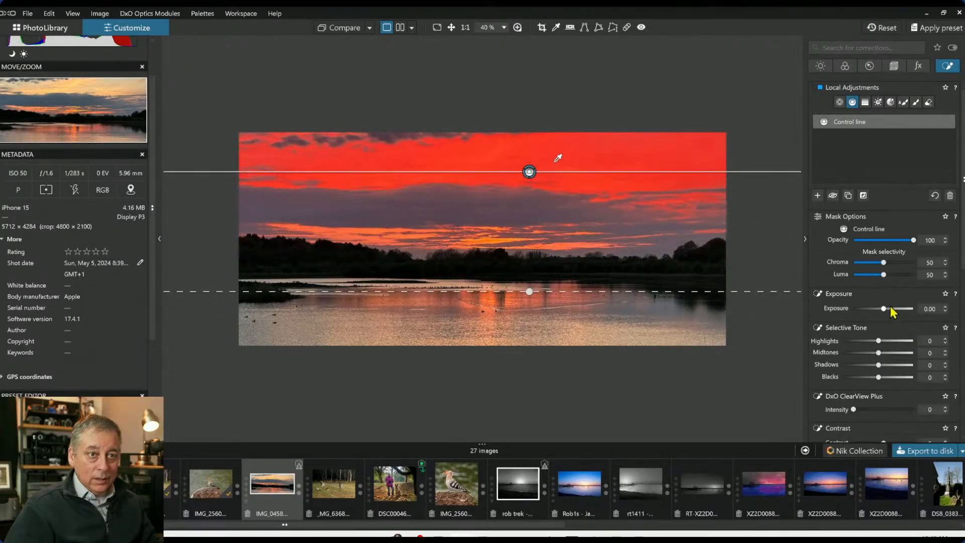
Set the control line's ClearView Plus intensity to 33, highlights to -15 and microcontrast to 34
left_click(874, 409)
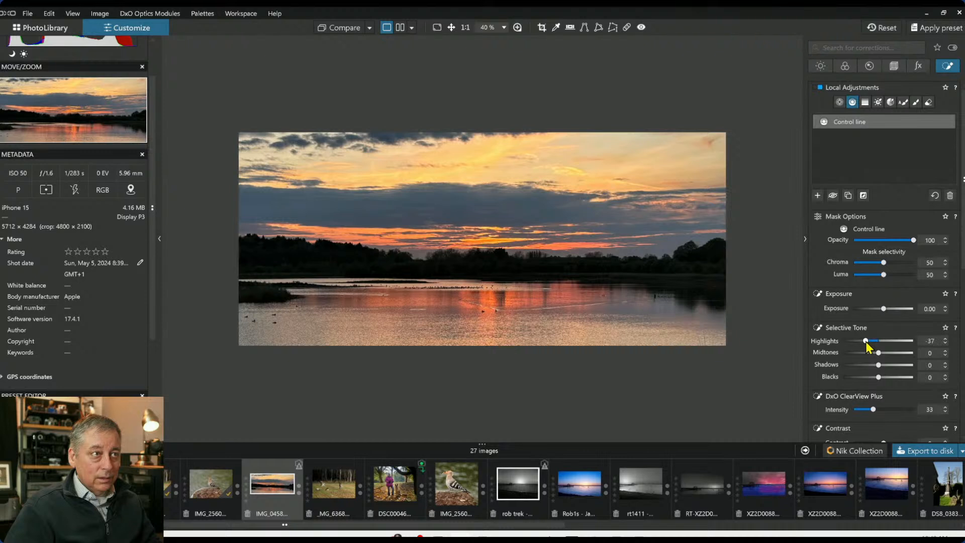
left_click_drag(866, 342, 873, 342)
scroll(897, 385, "down", 2)
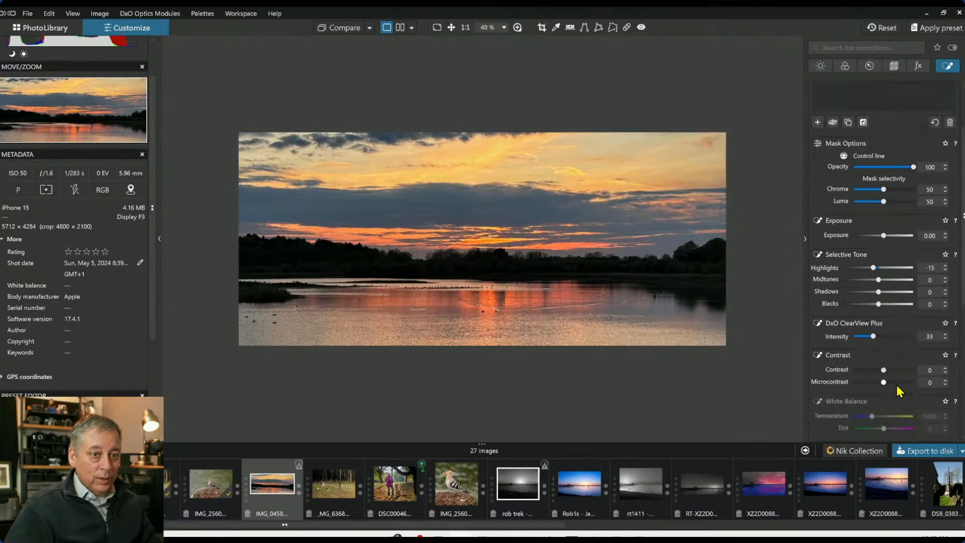
left_click(898, 383)
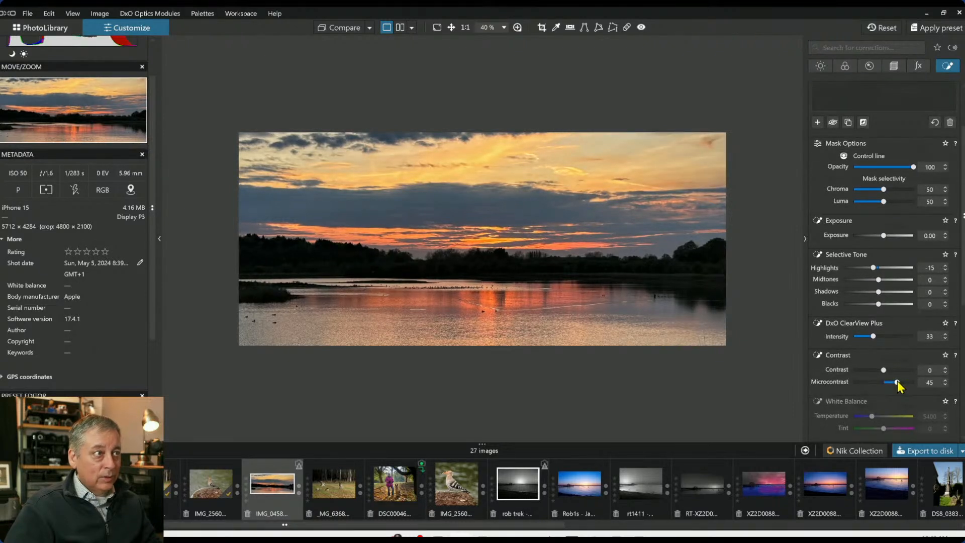
left_click_drag(897, 382, 891, 385)
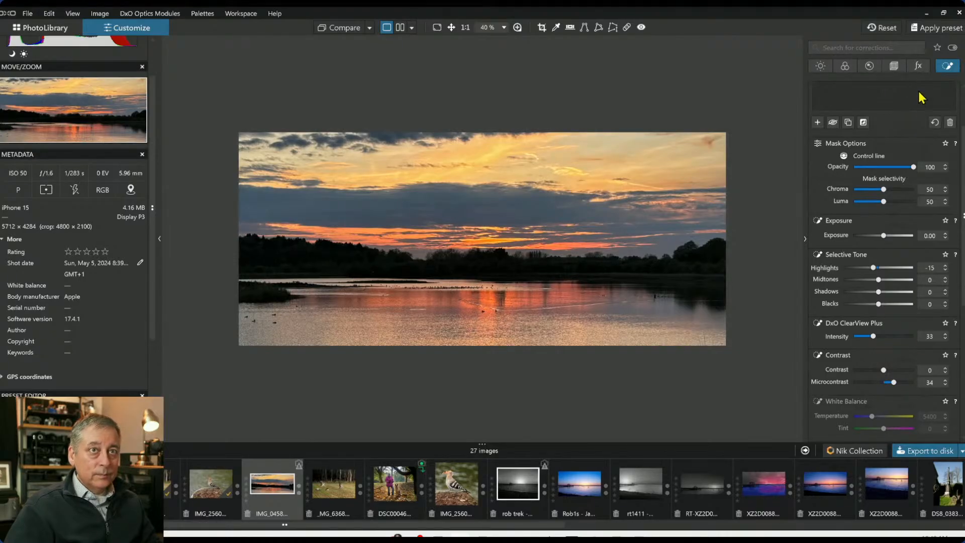
Paint an auto mask along the horizon and treeline band, extending it over the lower-left shore
scroll(886, 193, "up", 2)
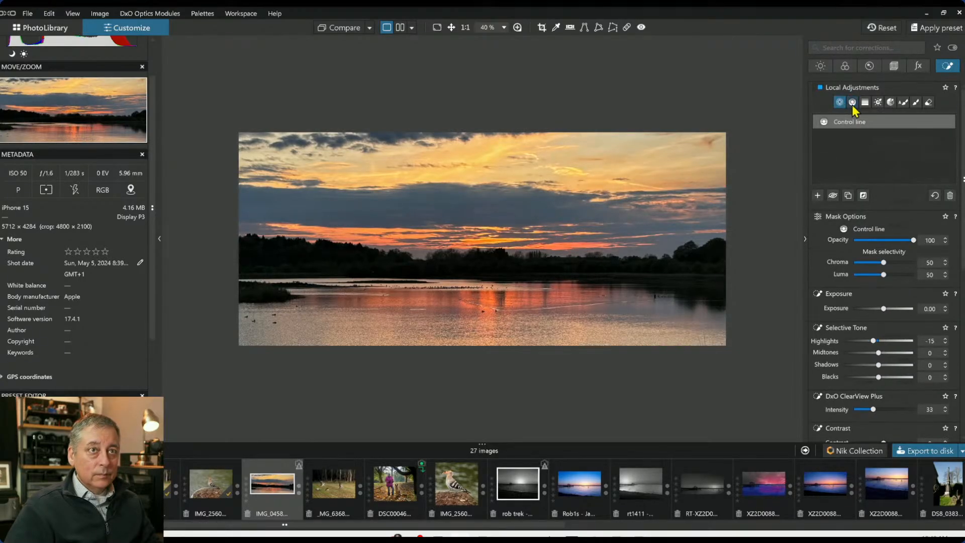
left_click(904, 102)
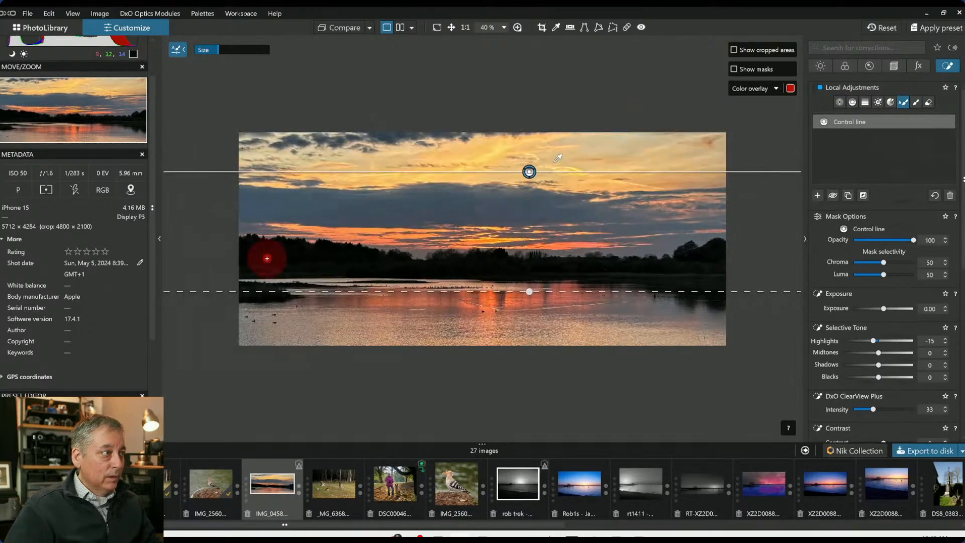
mouse_move(248, 252)
left_mouse_down()
mouse_move(586, 270)
mouse_move(738, 256)
mouse_move(700, 255)
left_mouse_up()
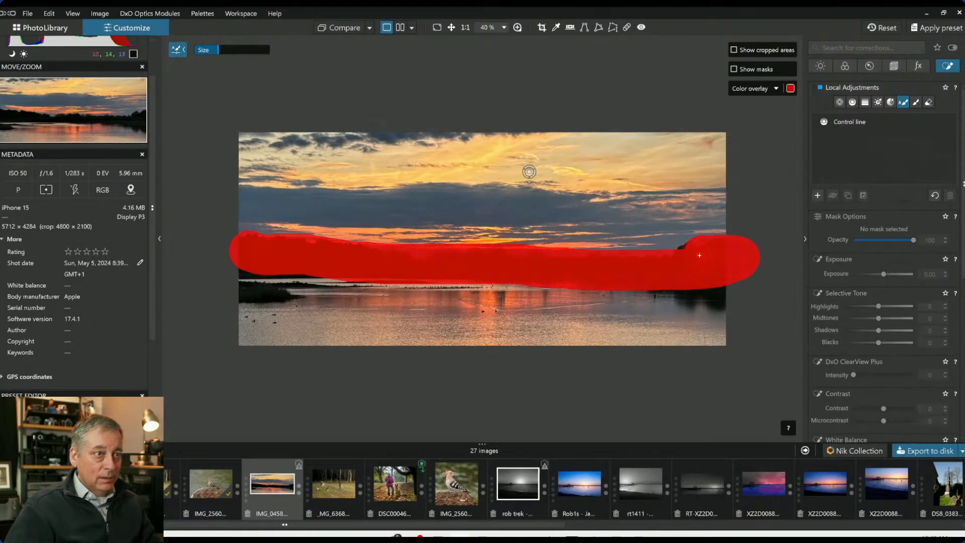
left_click_drag(238, 285, 286, 293)
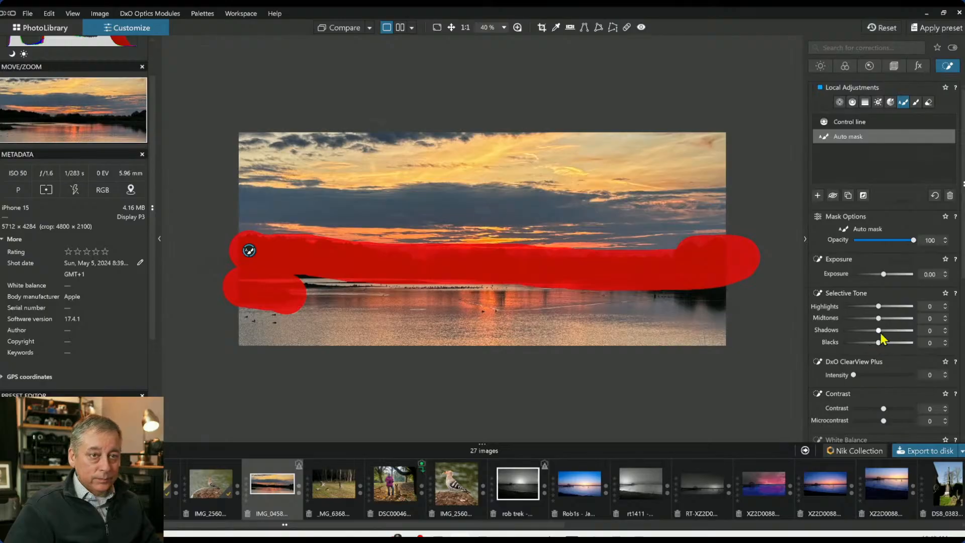
Set the auto mask's shadows to 49 and midtones to 48, resetting highlights to 0
left_click_drag(879, 330, 898, 335)
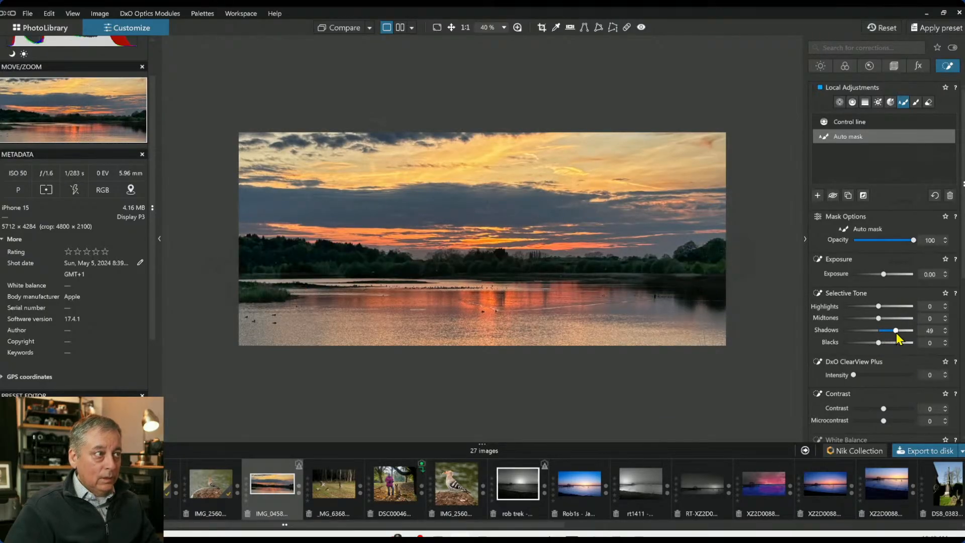
left_click_drag(878, 318, 930, 313)
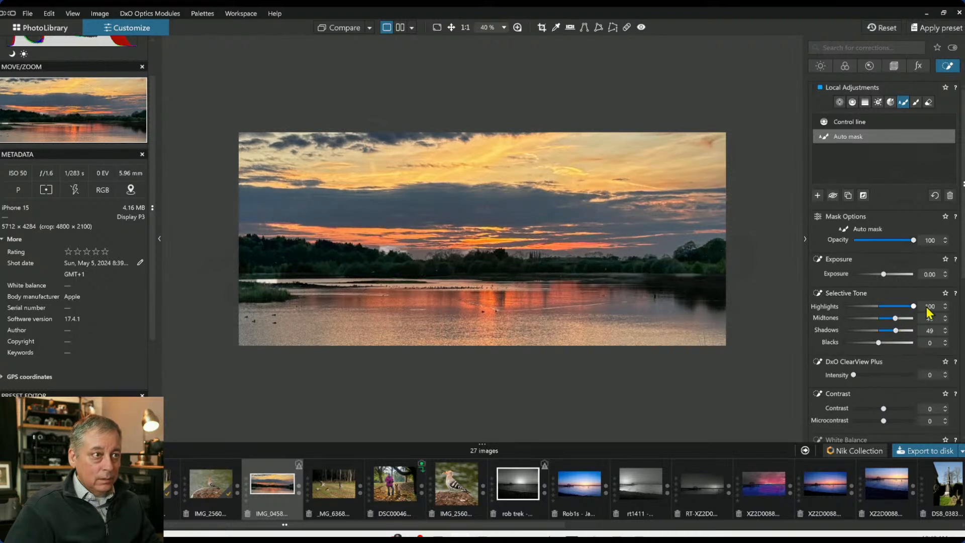
double_click(904, 306)
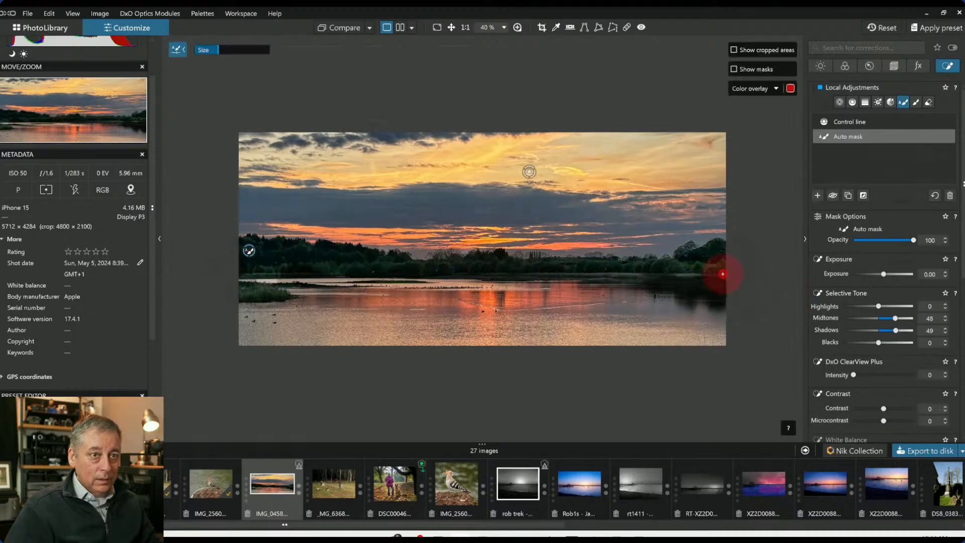
Extend the auto mask by painting more along the treeline and the water's edge
key("ctrl+plus")
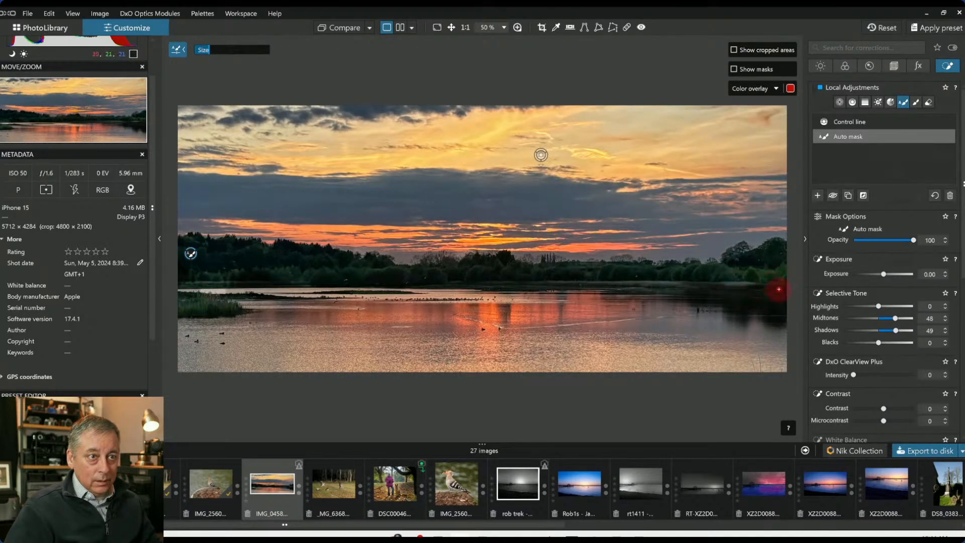
left_click_drag(779, 289, 724, 285)
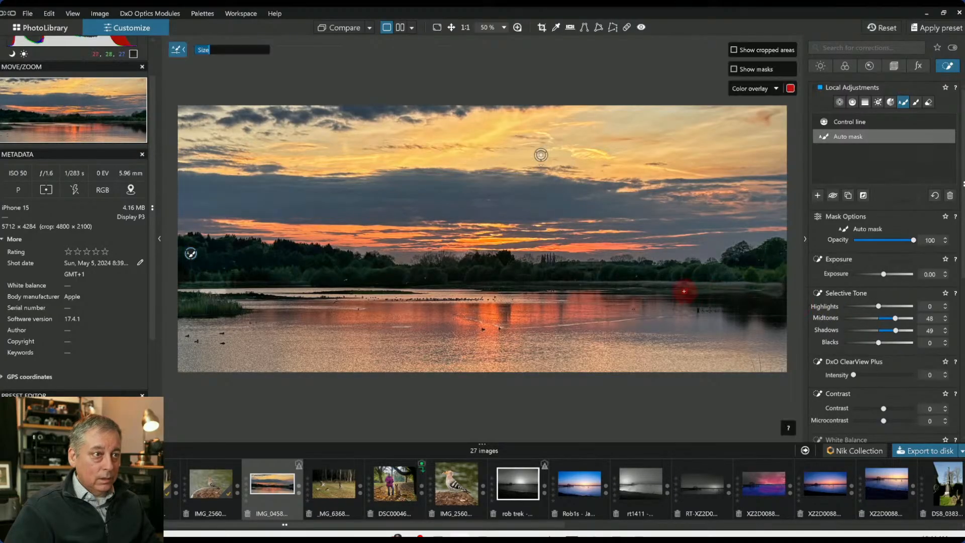
left_click_drag(536, 281, 420, 280)
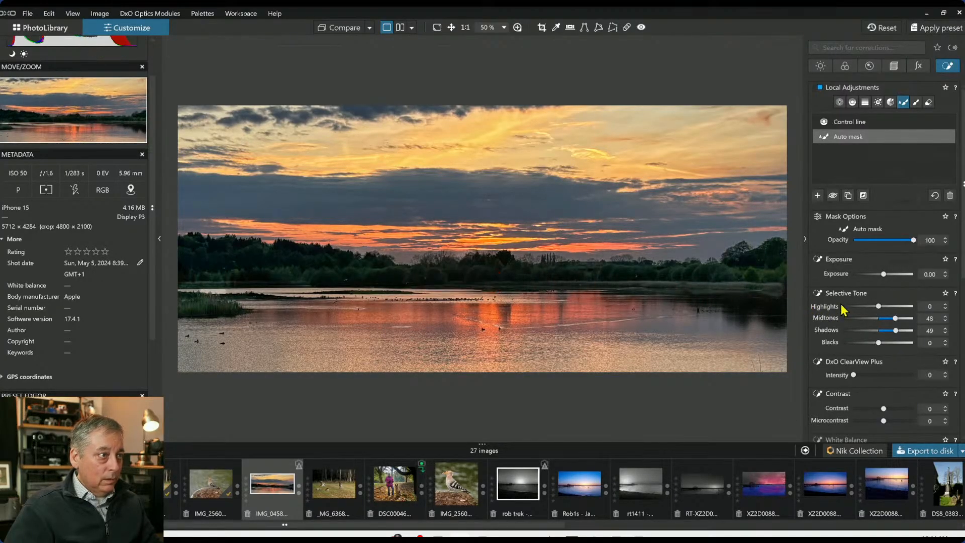
left_click_drag(507, 271, 462, 267)
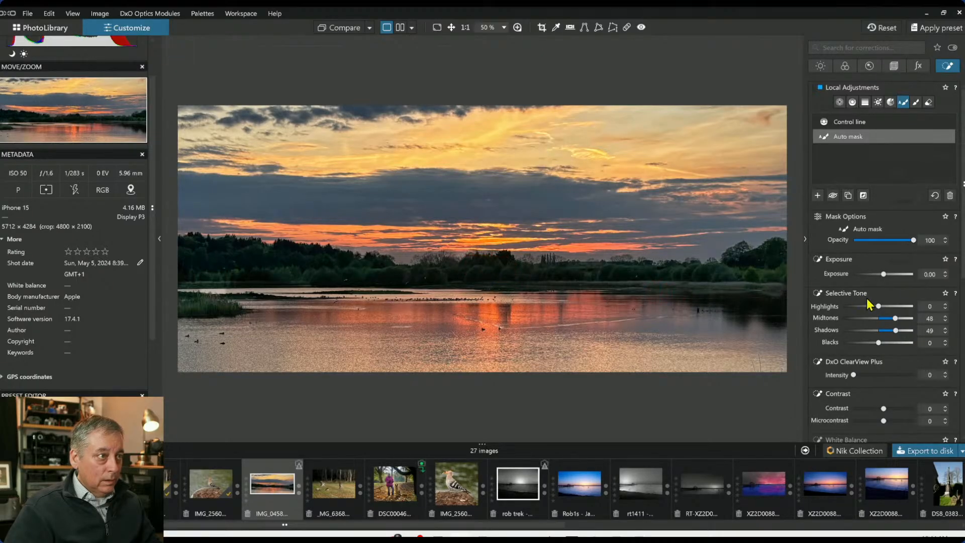
Raise the auto mask's exposure to 2.24
left_click_drag(885, 278, 897, 277)
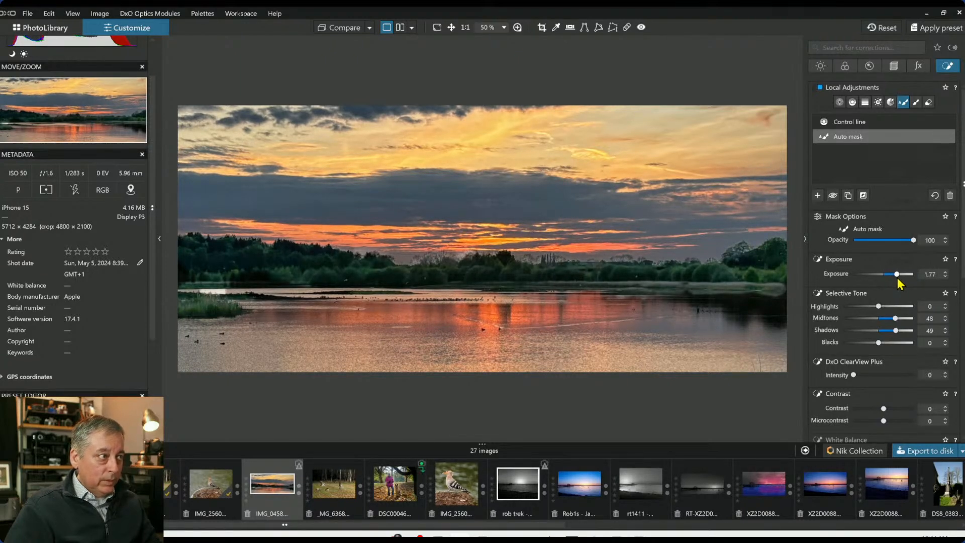
scroll(528, 166, "down", 1)
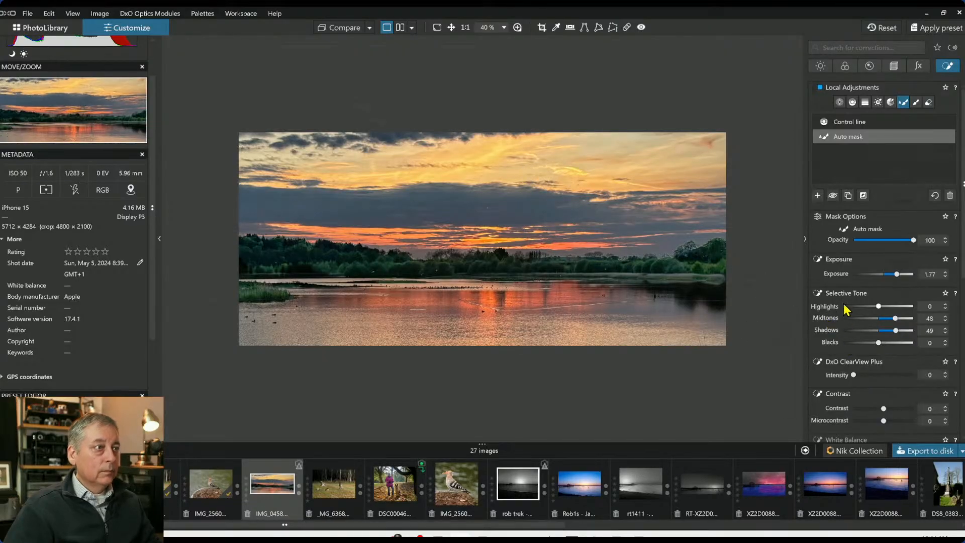
left_click_drag(893, 277, 900, 276)
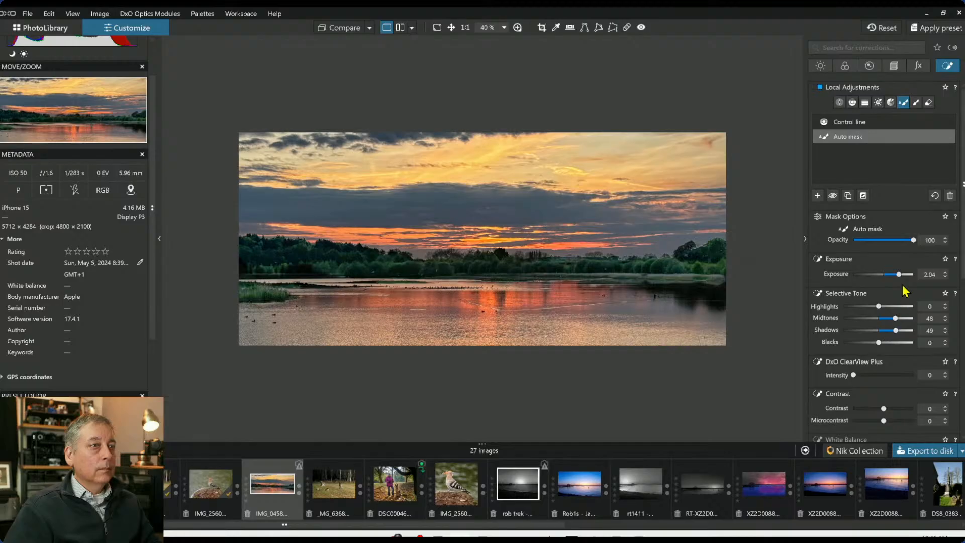
left_click_drag(900, 273, 904, 275)
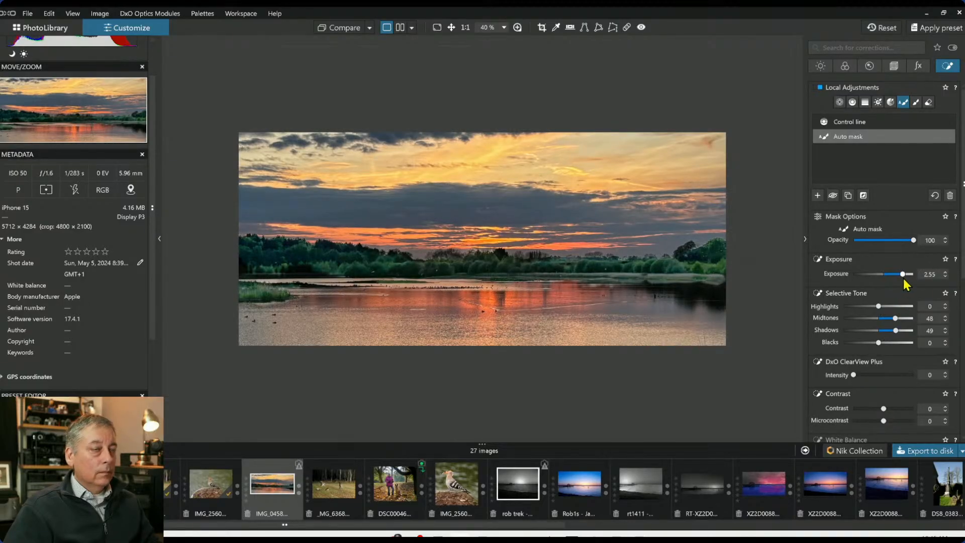
left_click_drag(904, 275, 900, 274)
Nudge the auto mask's HSL hue handle slightly on the colour wheel
scroll(857, 370, "down", 5)
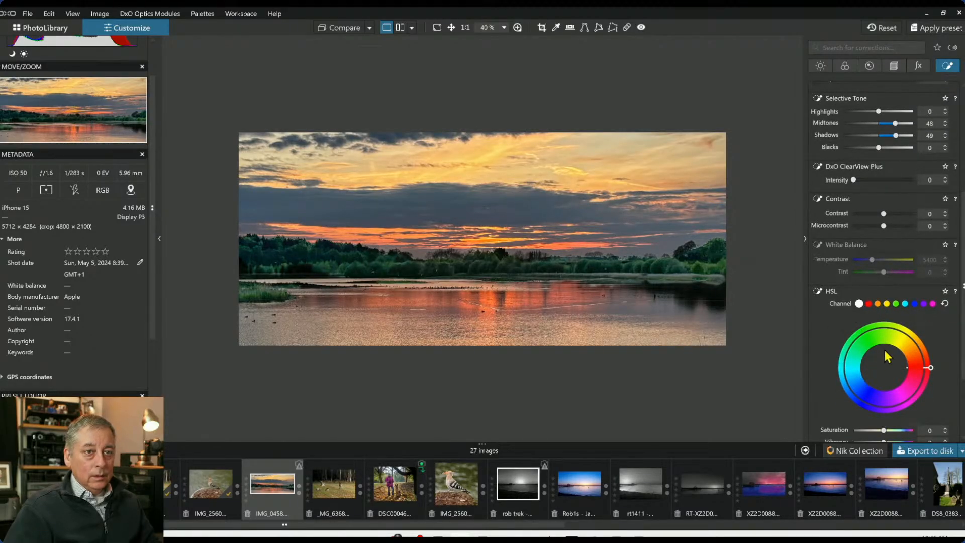
mouse_move(930, 368)
left_mouse_down()
mouse_move(928, 382)
mouse_move(913, 348)
mouse_move(923, 355)
mouse_move(900, 340)
mouse_move(860, 346)
mouse_move(834, 382)
mouse_move(855, 399)
mouse_move(894, 403)
mouse_move(925, 372)
mouse_move(919, 352)
mouse_move(927, 360)
left_mouse_up()
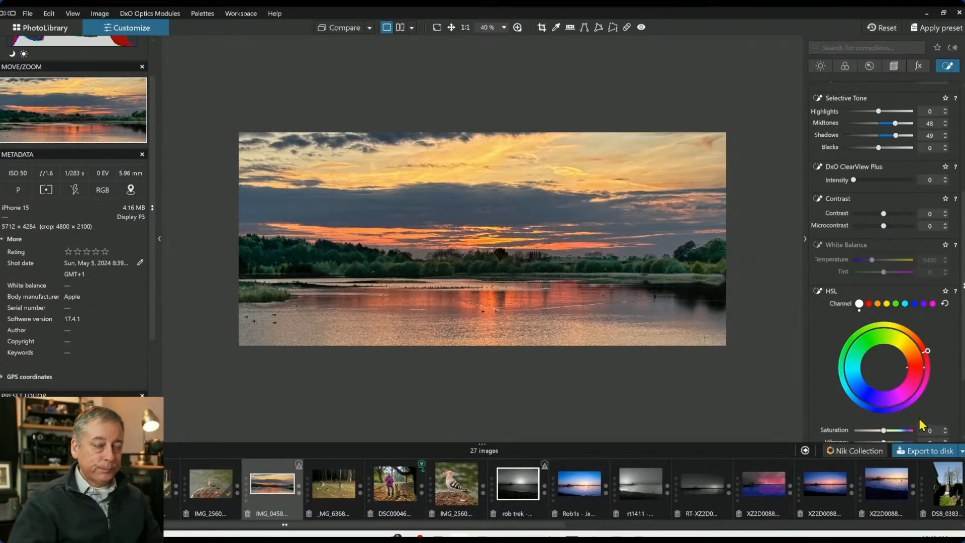
Switch to the brush with 36% opacity and dab the dark shoreline at the right of the image
key("l")
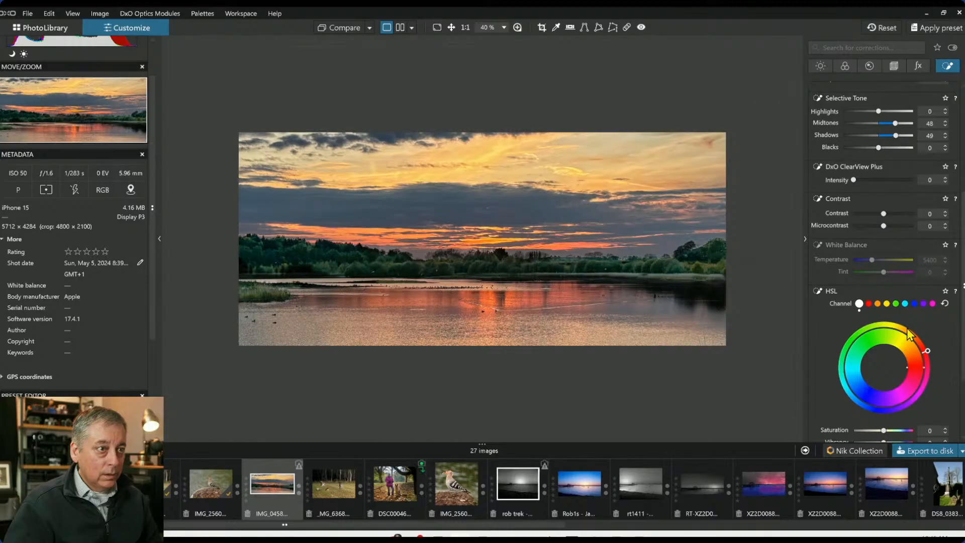
key("c")
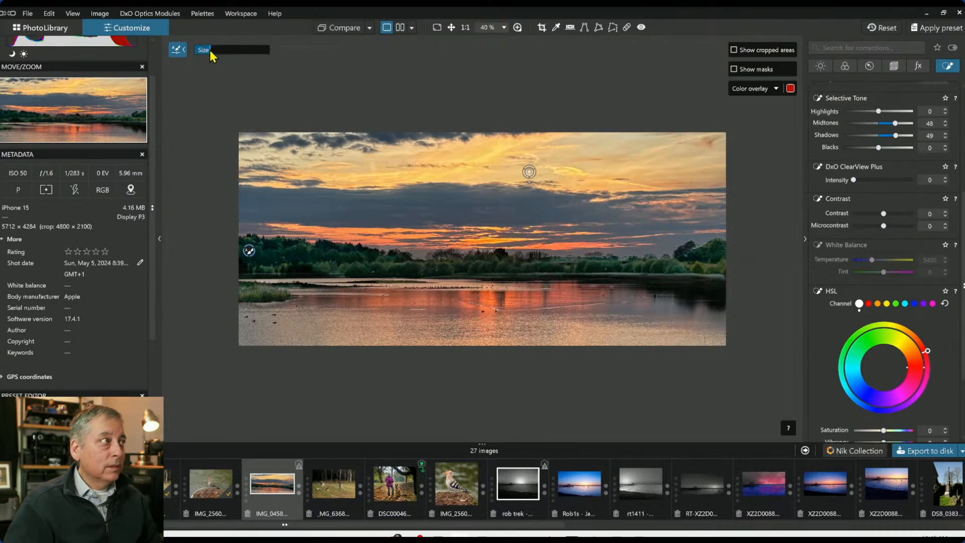
key("b")
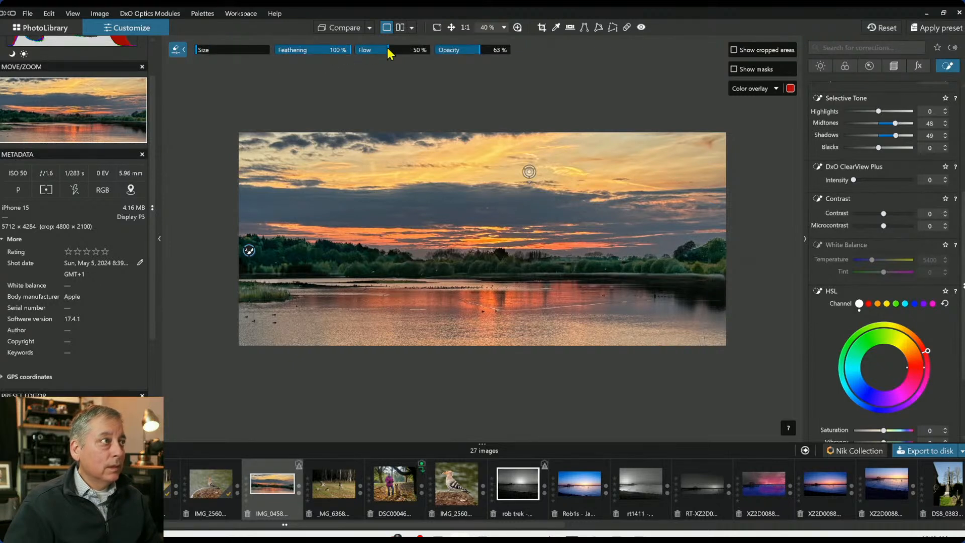
left_click(457, 52)
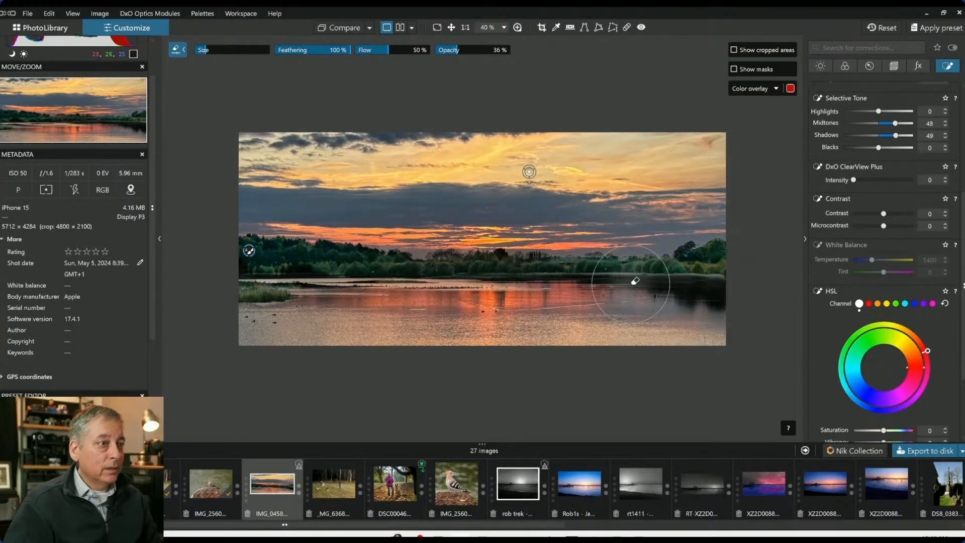
left_click(705, 285)
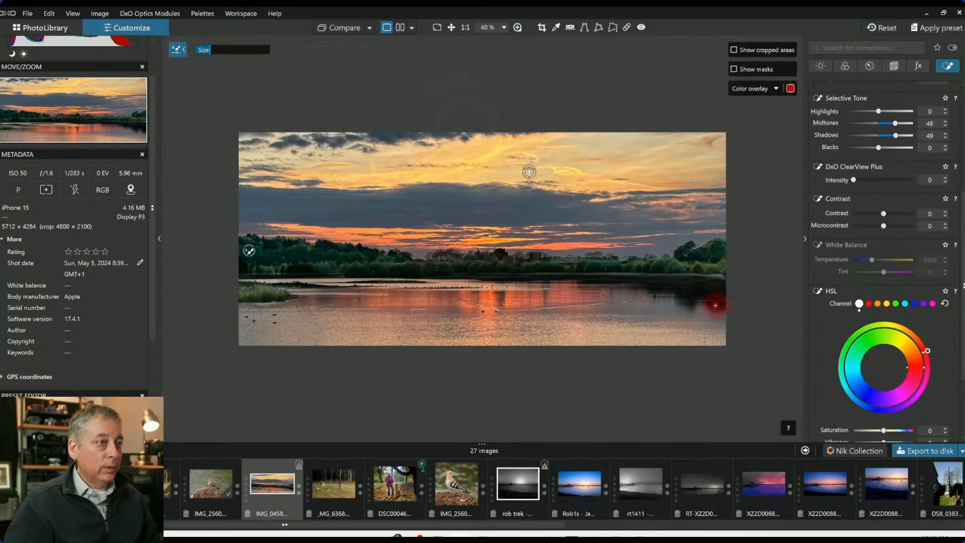
scroll(723, 280, "down", 2)
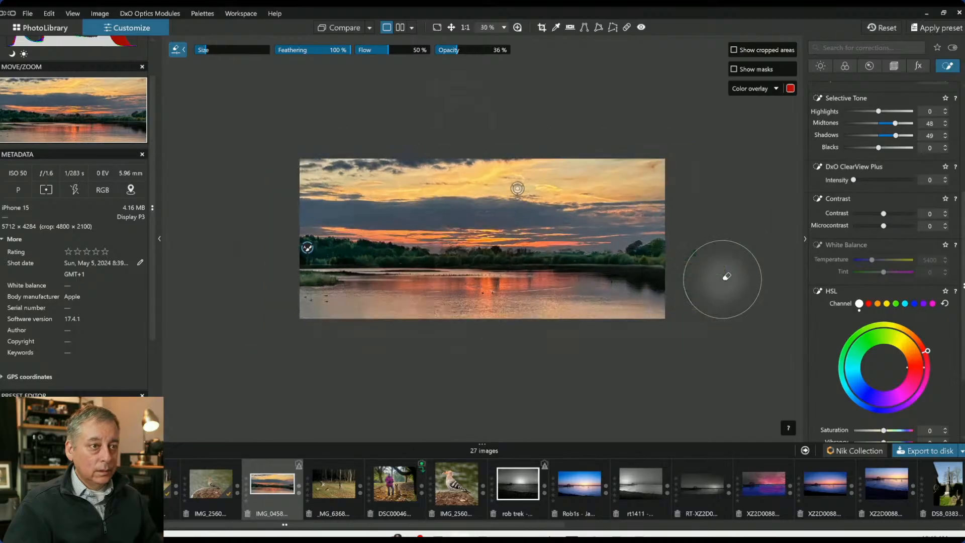
scroll(722, 279, "up", 3)
scroll(742, 280, "down", 3)
scroll(746, 277, "down", 2)
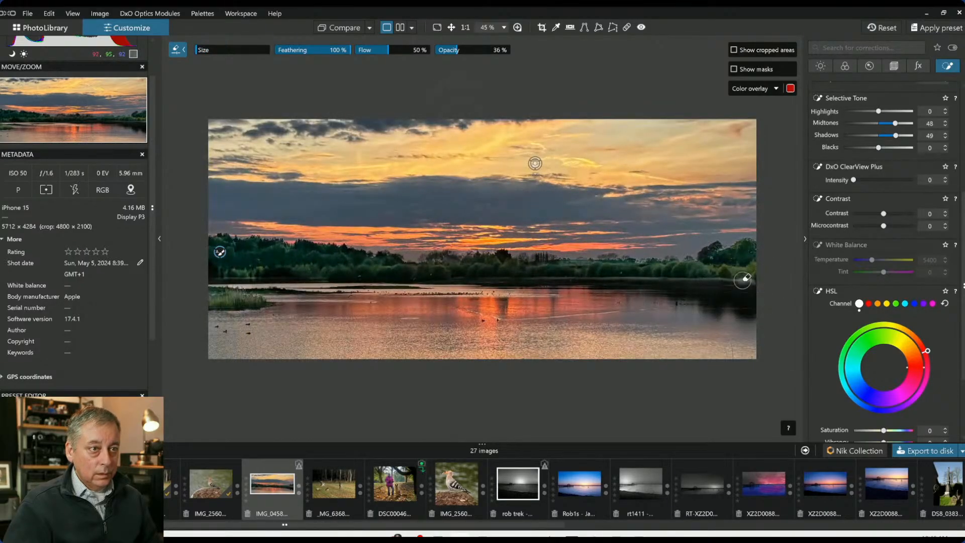
scroll(746, 277, "up", 2)
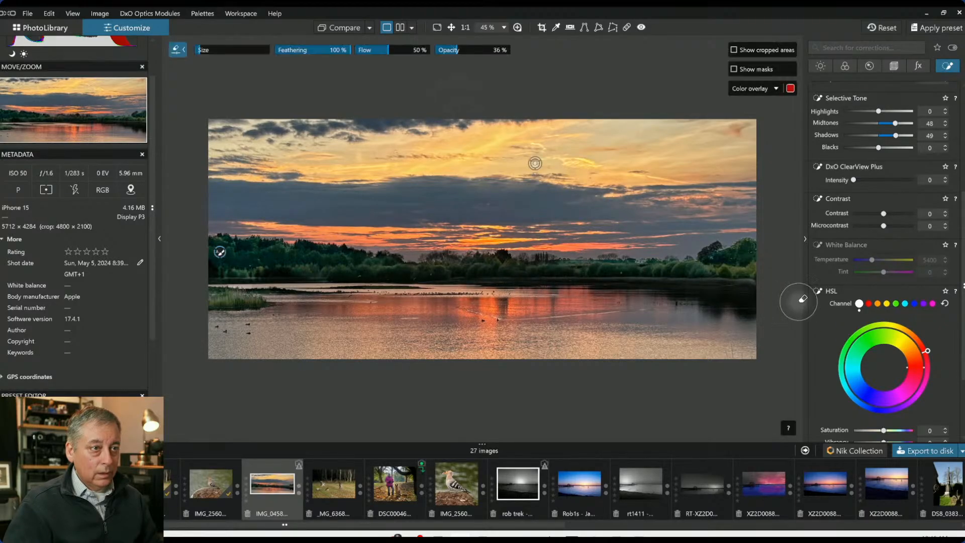
scroll(535, 162, "down", 1)
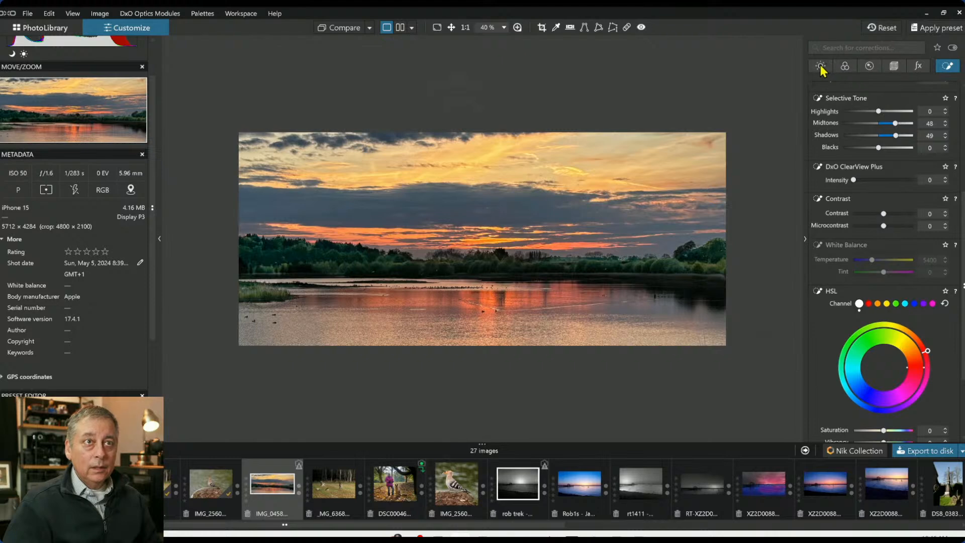
Place a control point on the water reflection, adjust its radius, and add two more points left and right
scroll(866, 201, "up", 4)
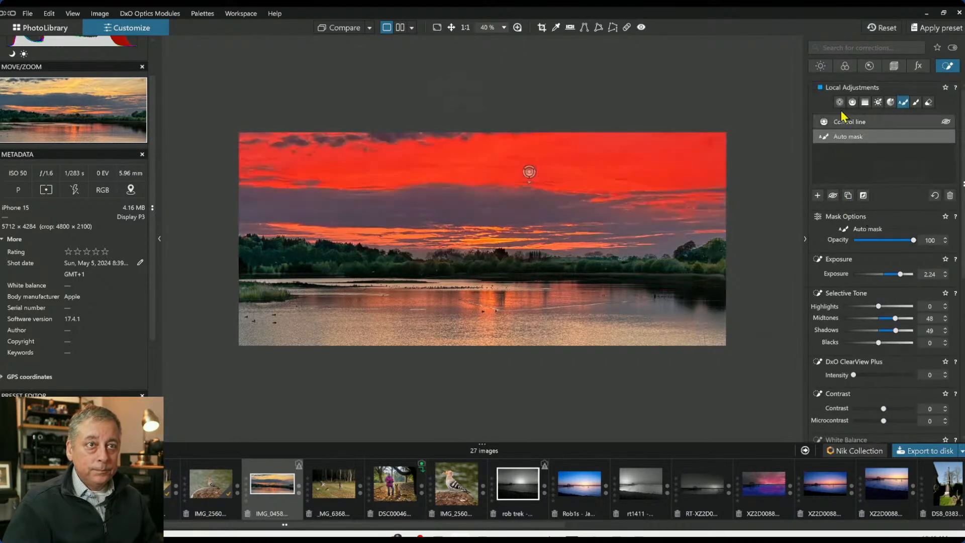
left_click(839, 102)
left_click(507, 296)
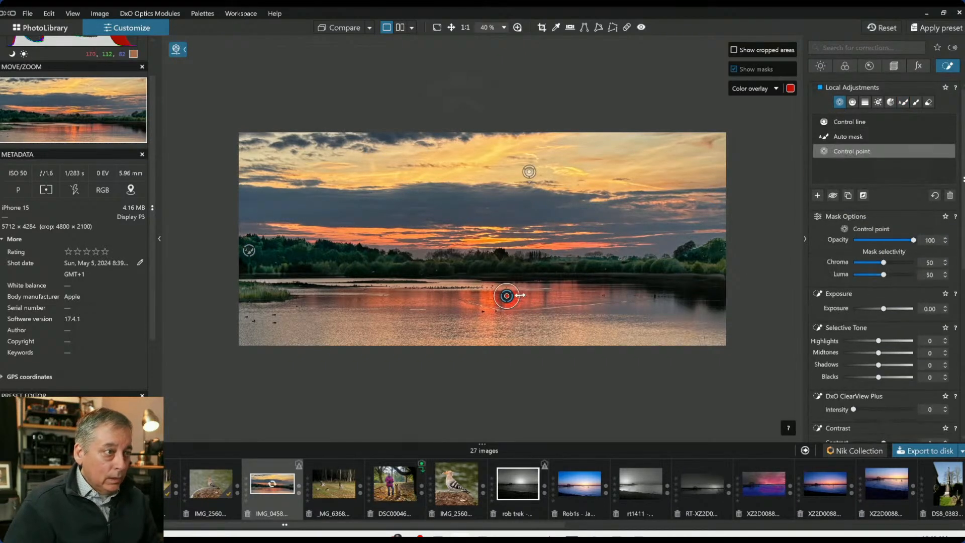
left_click_drag(554, 295, 557, 296)
left_click(565, 296)
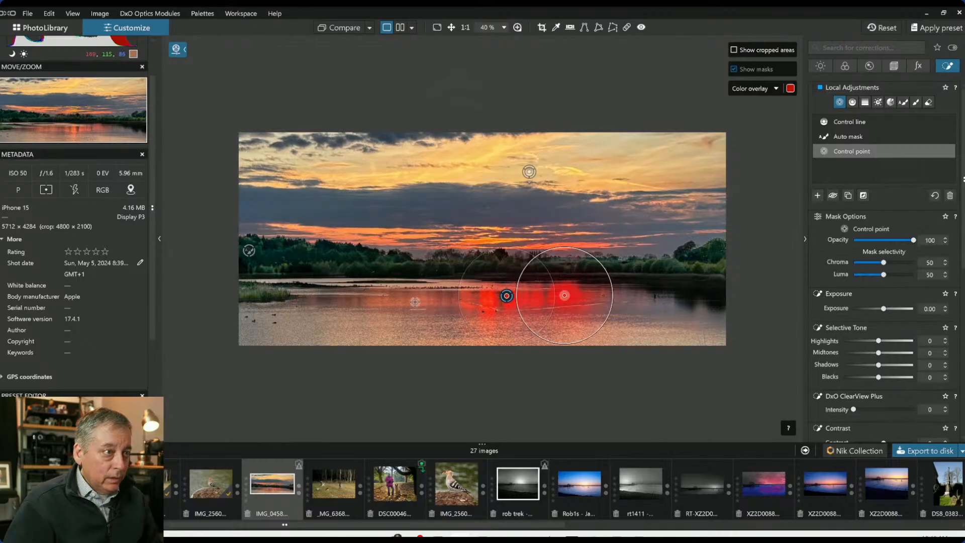
left_click(409, 299)
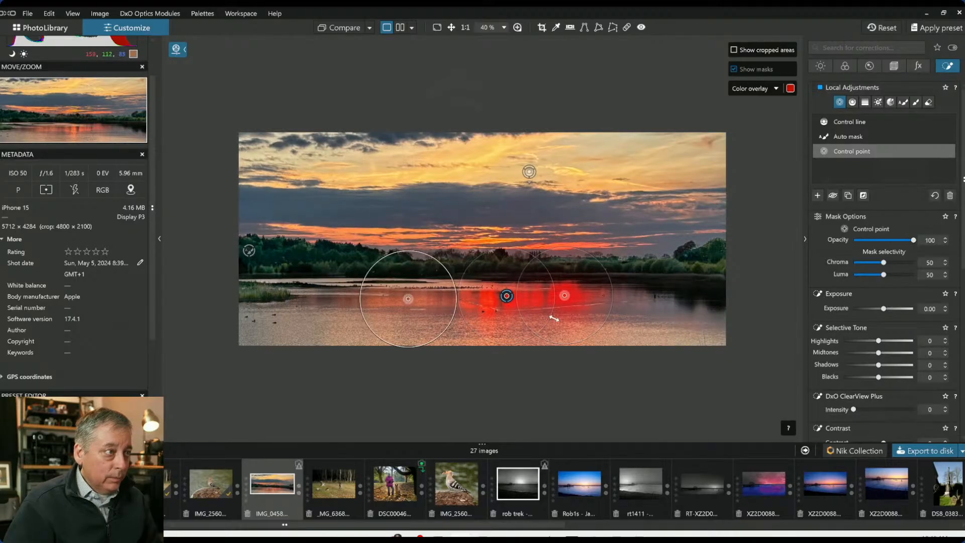
Set the control point's ClearView Plus intensity to 45, contrast to 65 and microcontrast to -93
left_click(881, 409)
scroll(851, 387, "down", 1)
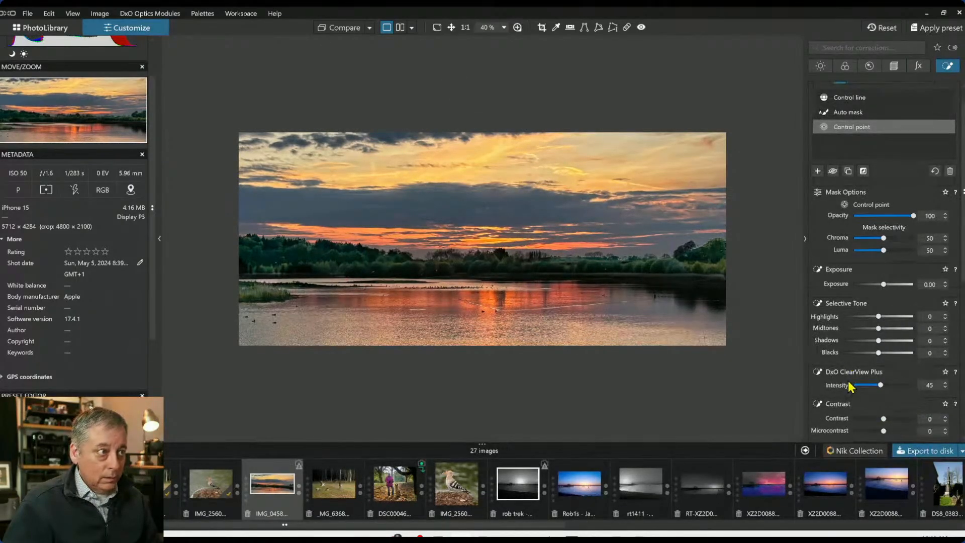
left_click_drag(883, 431, 904, 425)
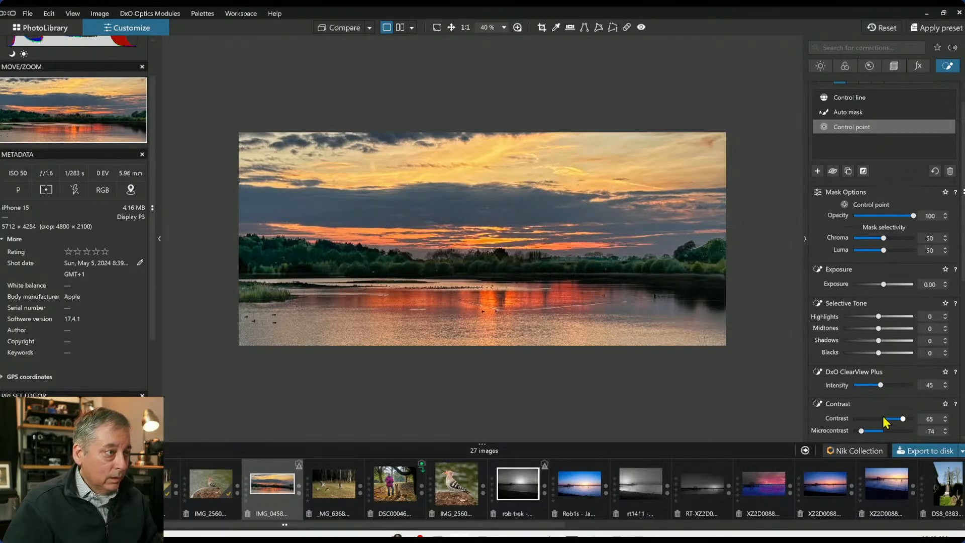
left_click_drag(862, 431, 855, 432)
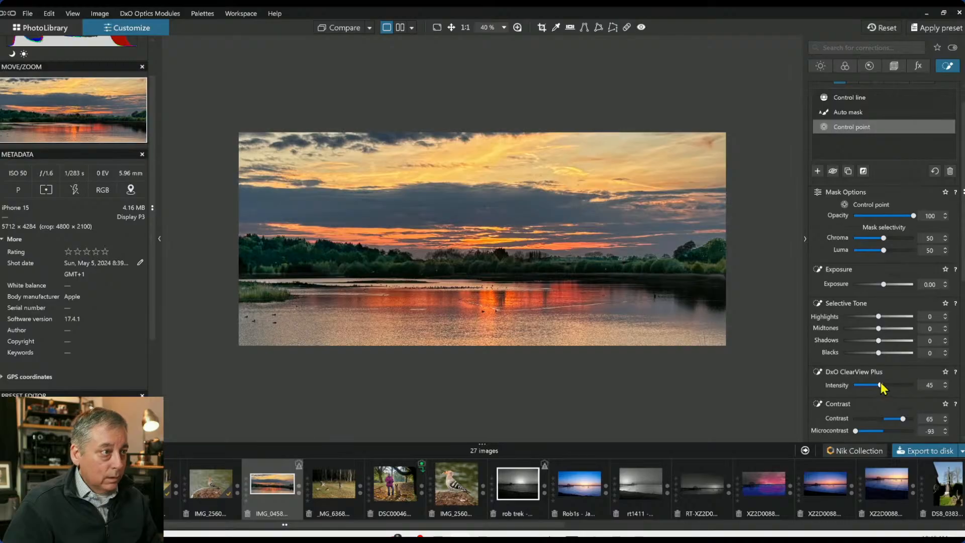
Lower the control point's HSL saturation to -23
scroll(853, 385, "down", 5)
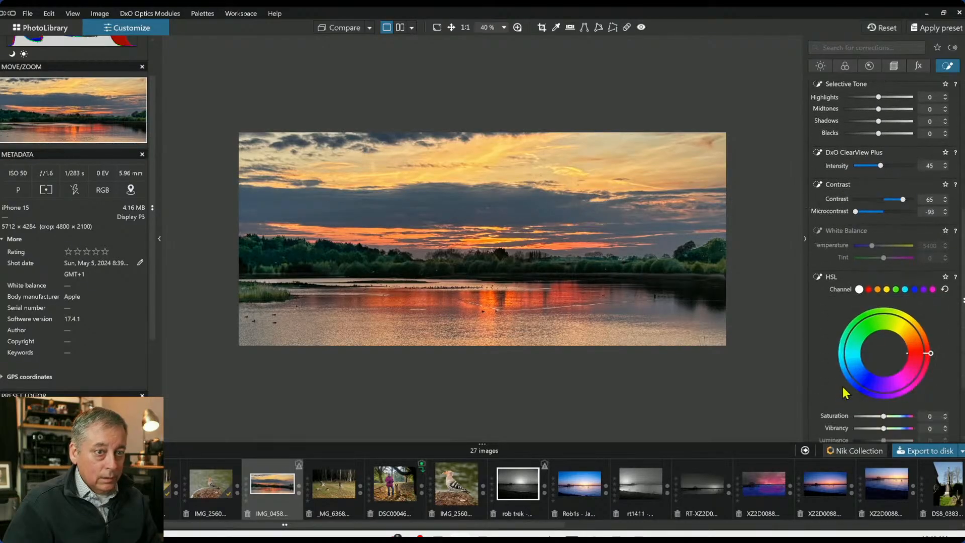
scroll(845, 392, "down", 1)
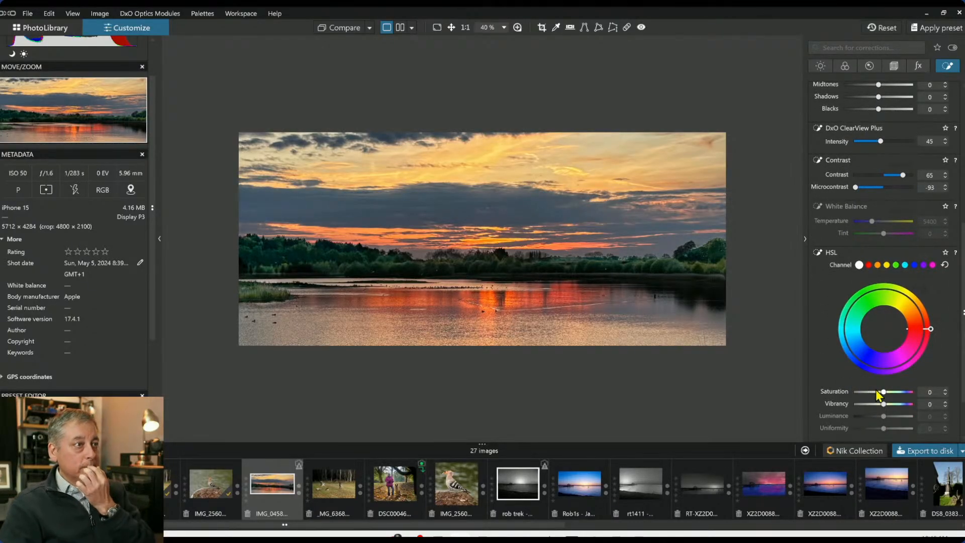
left_click_drag(877, 392, 878, 397)
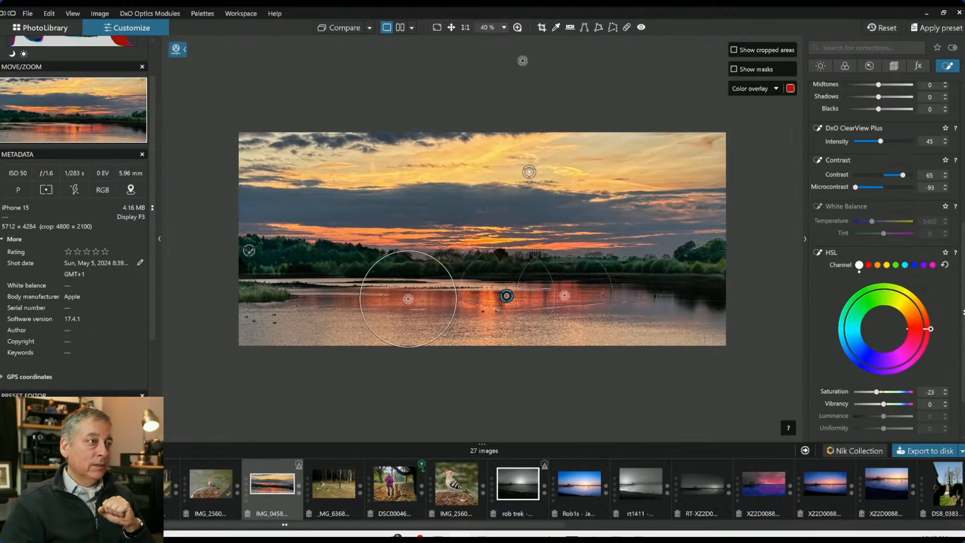
Compare the original and edited photo in a stacked before/after split view
left_click(401, 28)
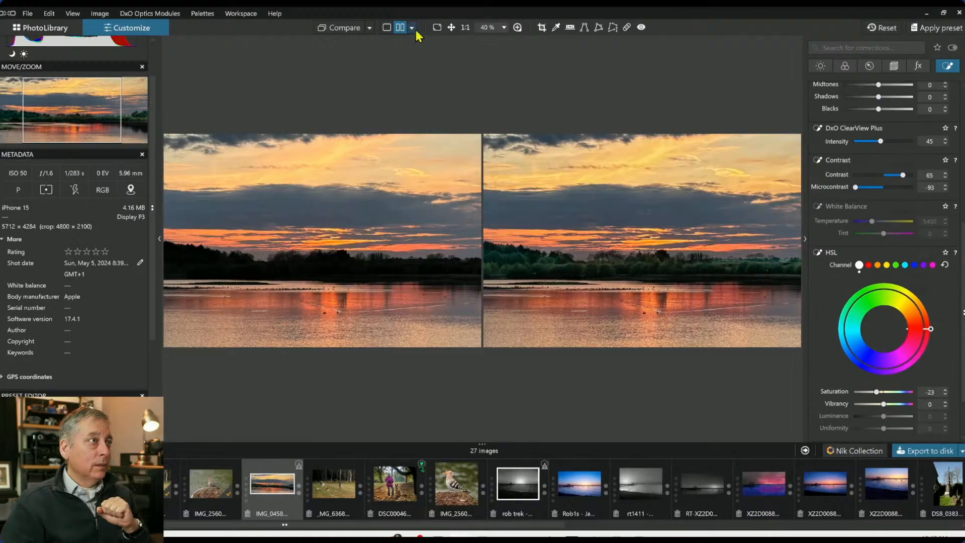
left_click(412, 27)
left_click(424, 51)
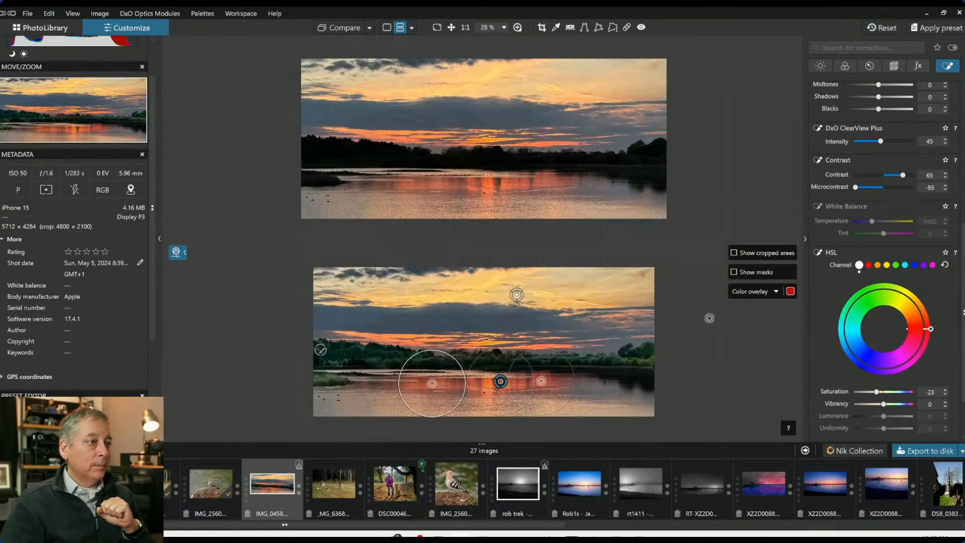
key("Escape")
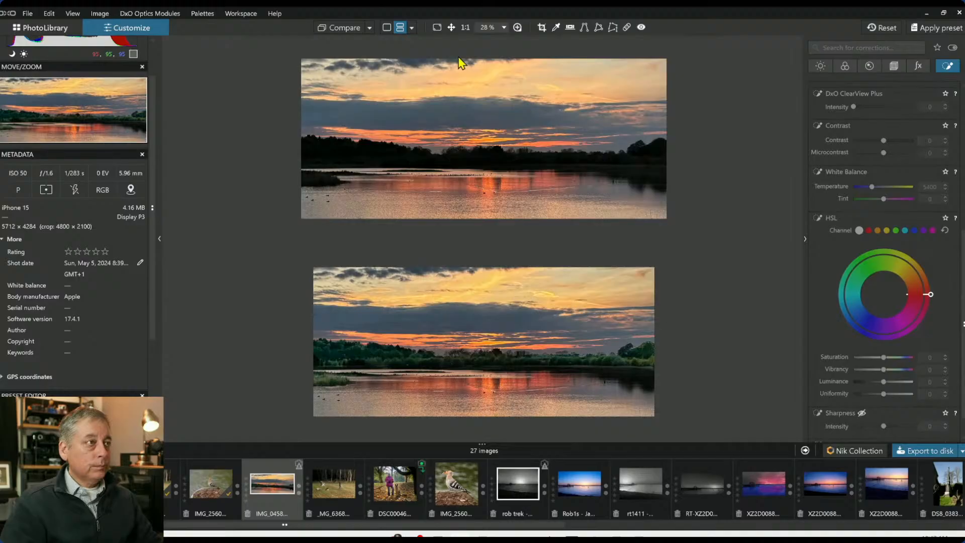
Compare the original and edited sunset stacked, with the side panels and filmstrip hidden
left_click(369, 27)
left_click(395, 55)
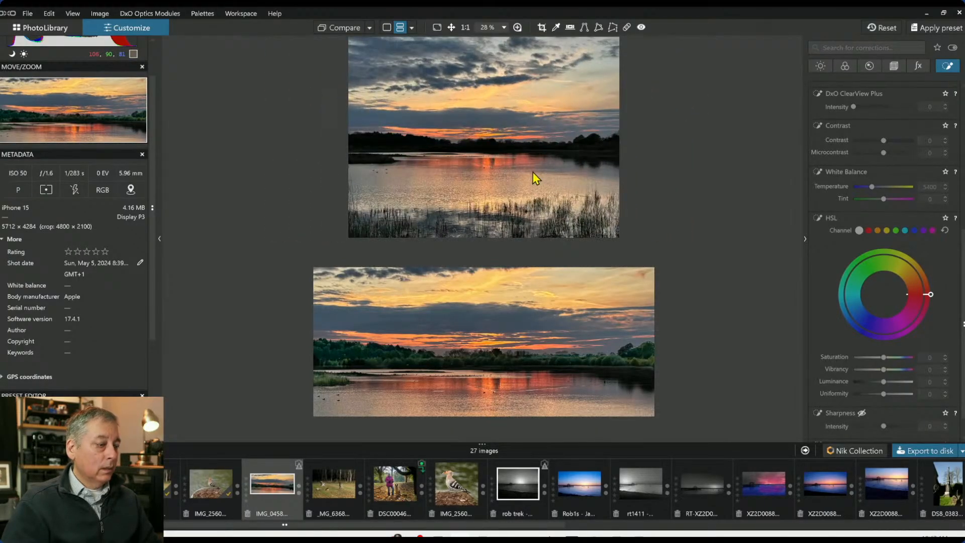
key("Tab")
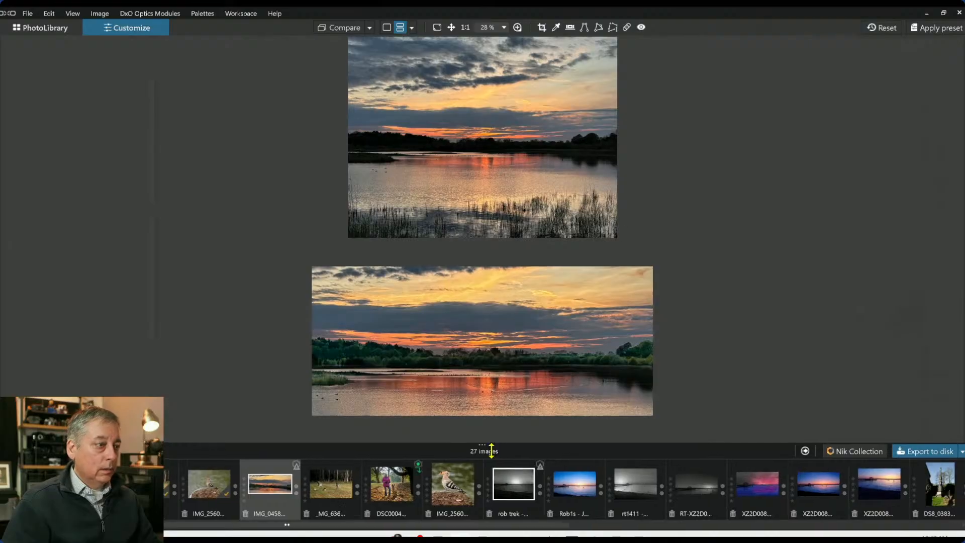
left_click_drag(491, 451, 489, 528)
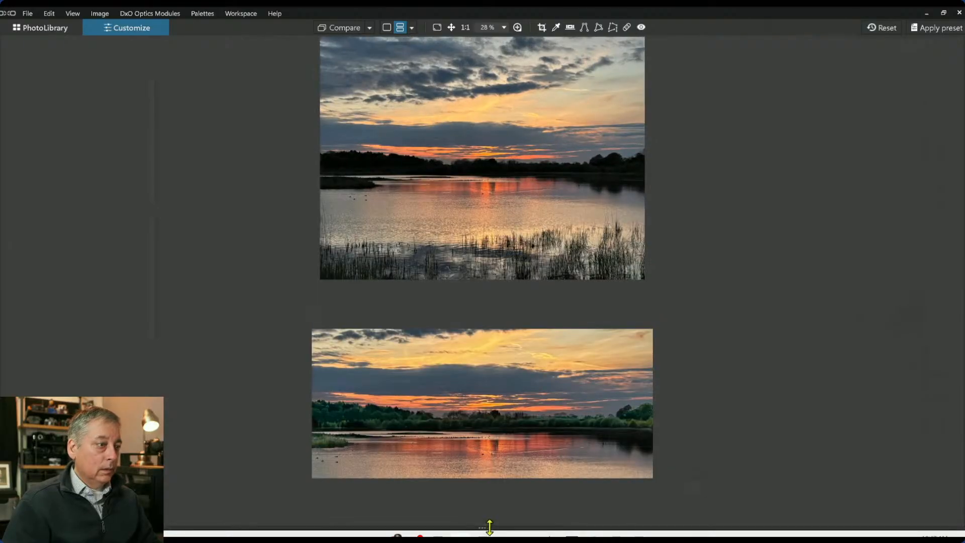
Compare the two sunset versions side by side, then return to the single-image view
left_click(412, 29)
left_click(420, 40)
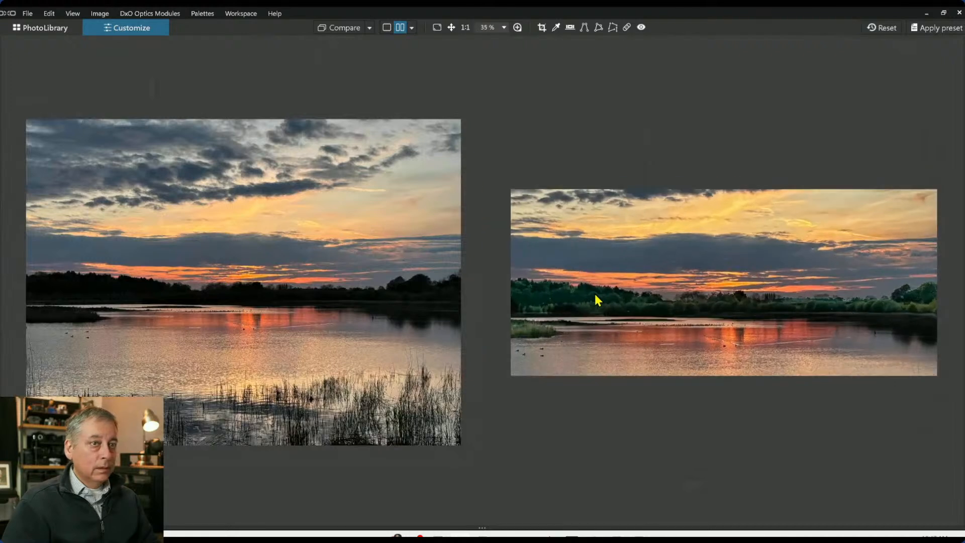
scroll(595, 295, "up", 1)
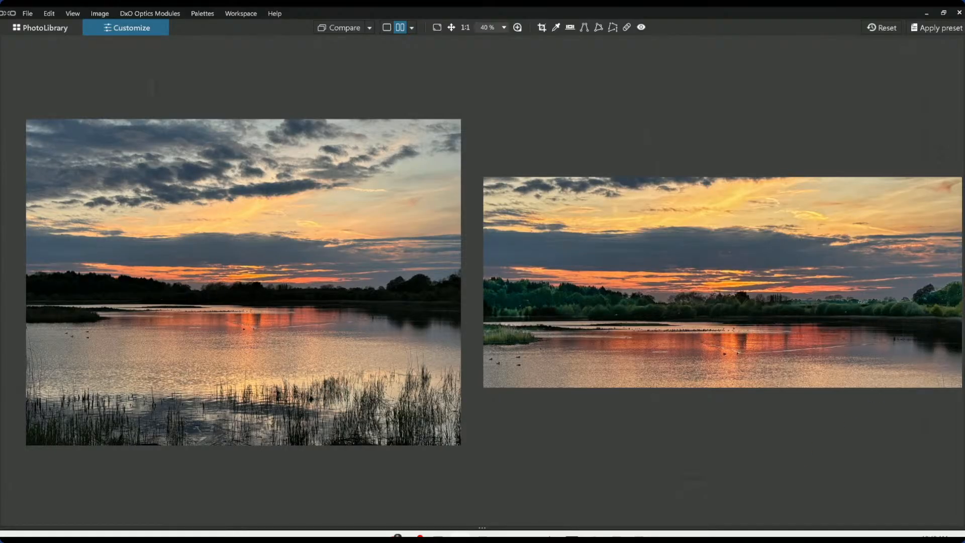
left_click(963, 281)
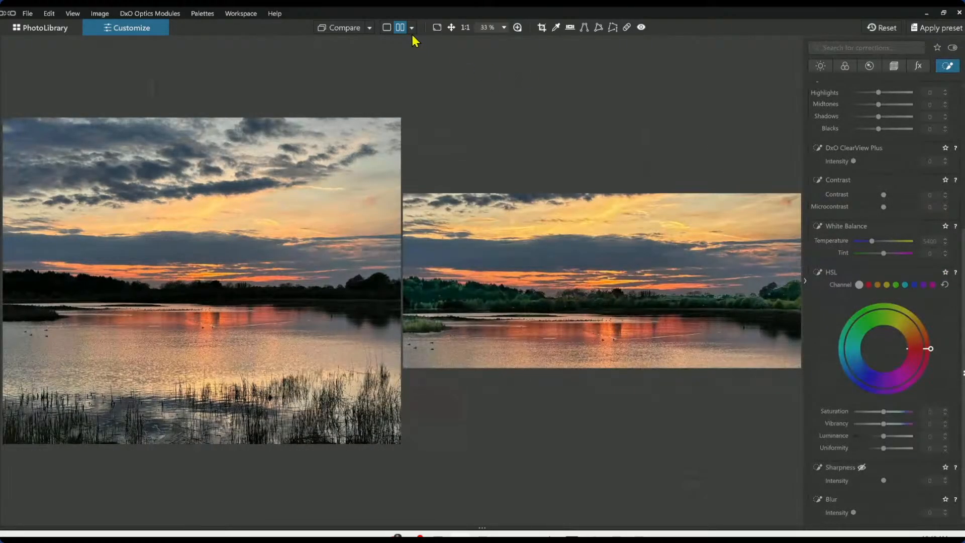
left_click(387, 28)
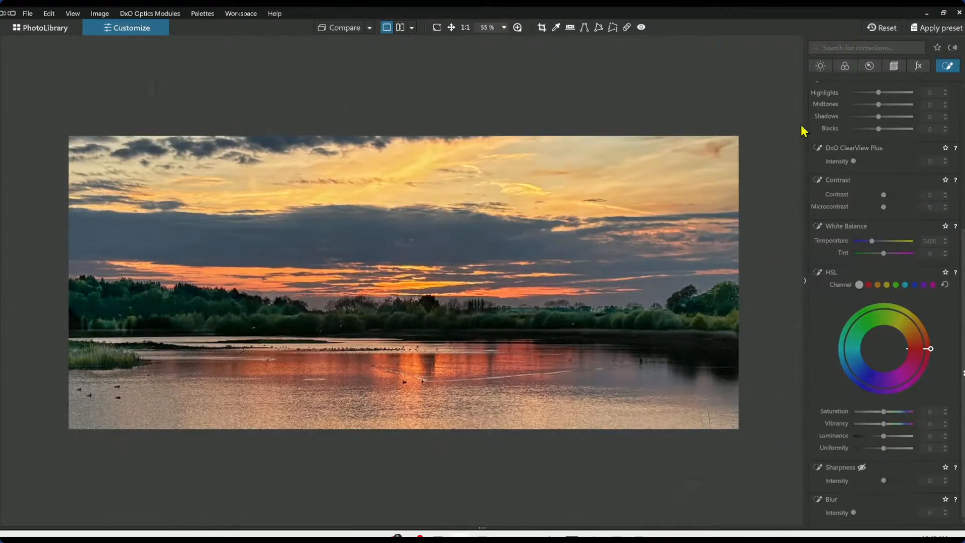
Crop the sunset photo with the 16 × 9 aspect ratio into a vertical portrait frame
left_click(893, 68)
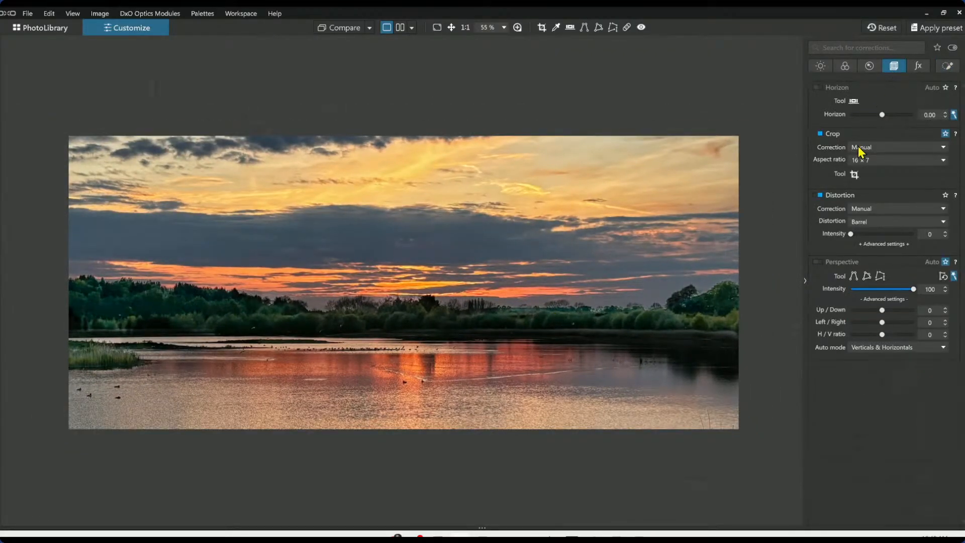
left_click(863, 161)
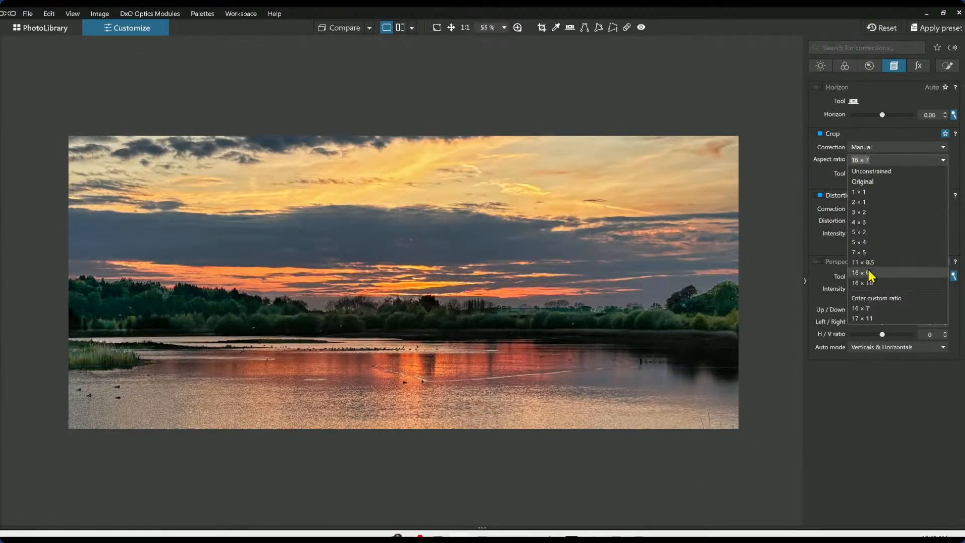
left_click(861, 273)
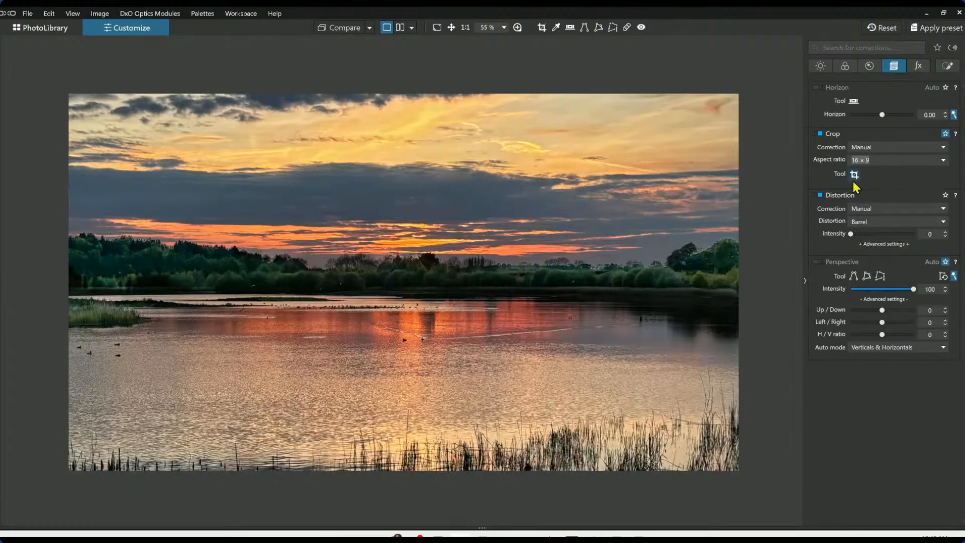
left_click(855, 174)
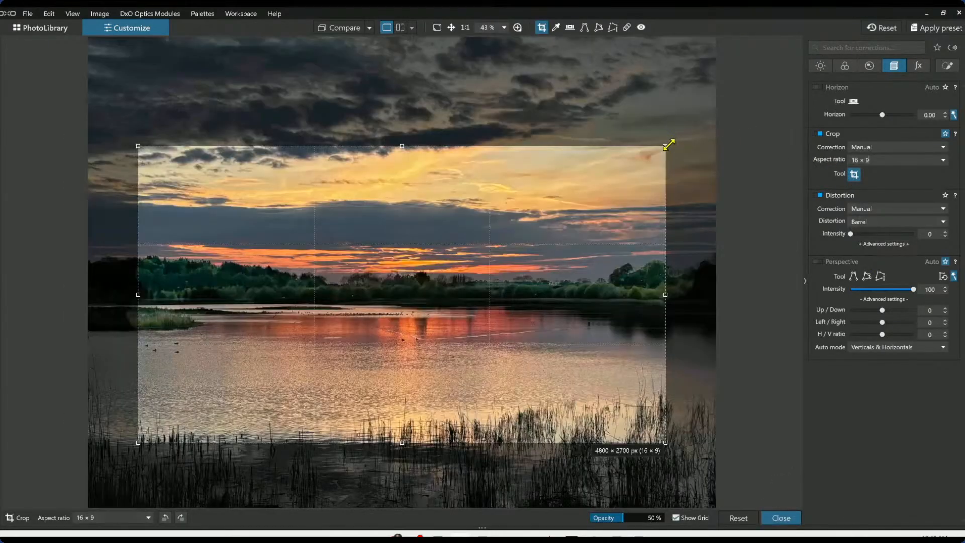
left_click_drag(670, 143, 353, 99)
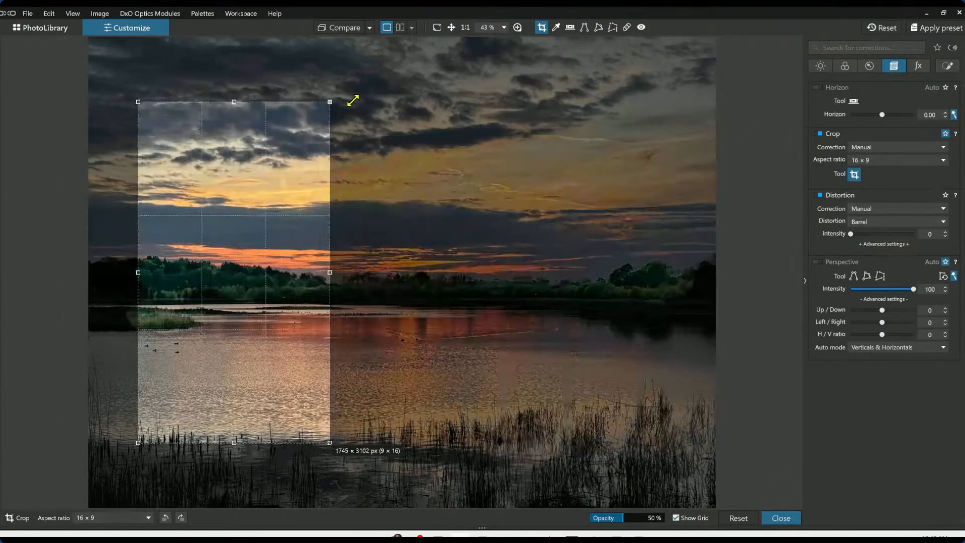
left_click_drag(297, 186, 475, 258)
key("Return")
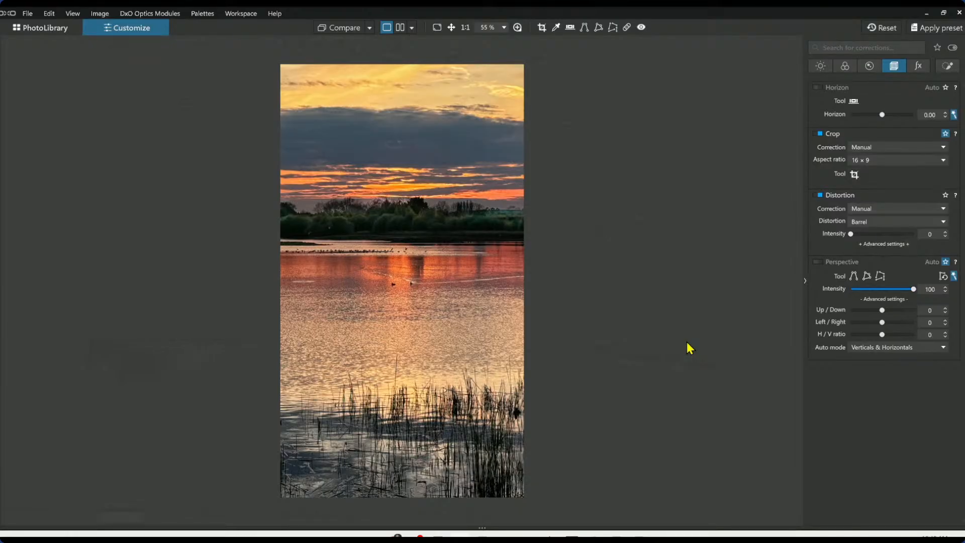
Recrop the sunset photo as a vertical 16 × 9 frame positioned over the sun's reflection
left_click(864, 162)
left_click(864, 171)
left_click(864, 161)
left_click(863, 182)
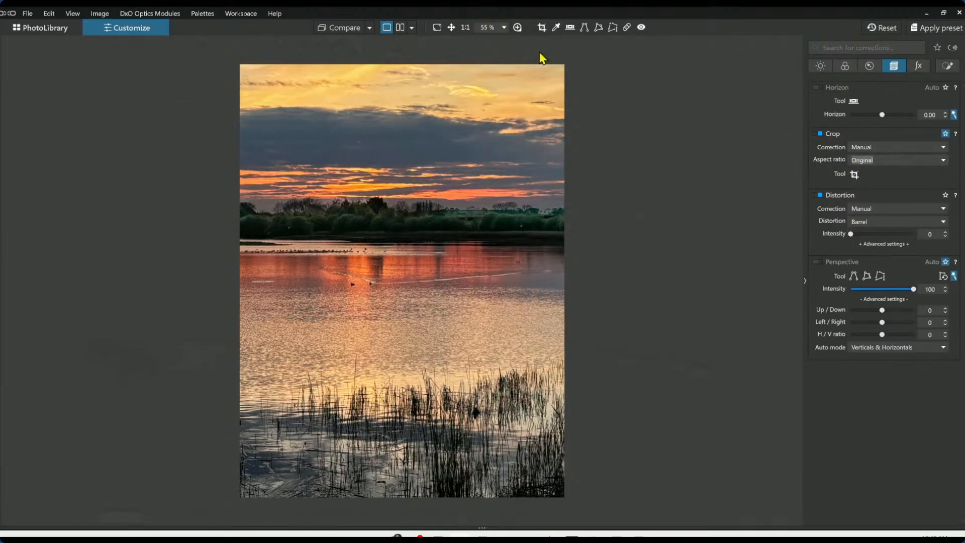
left_click(541, 27)
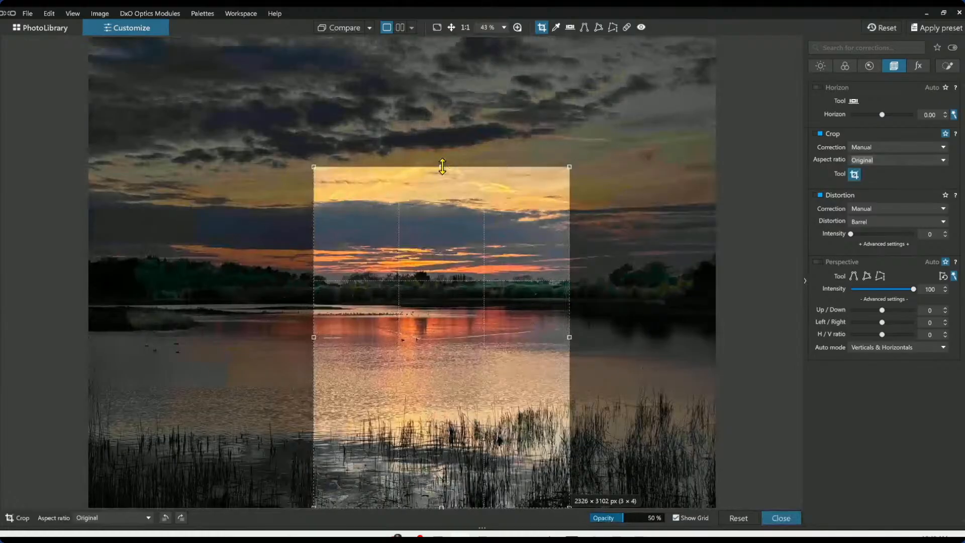
left_click_drag(451, 274, 444, 297)
left_click(898, 159)
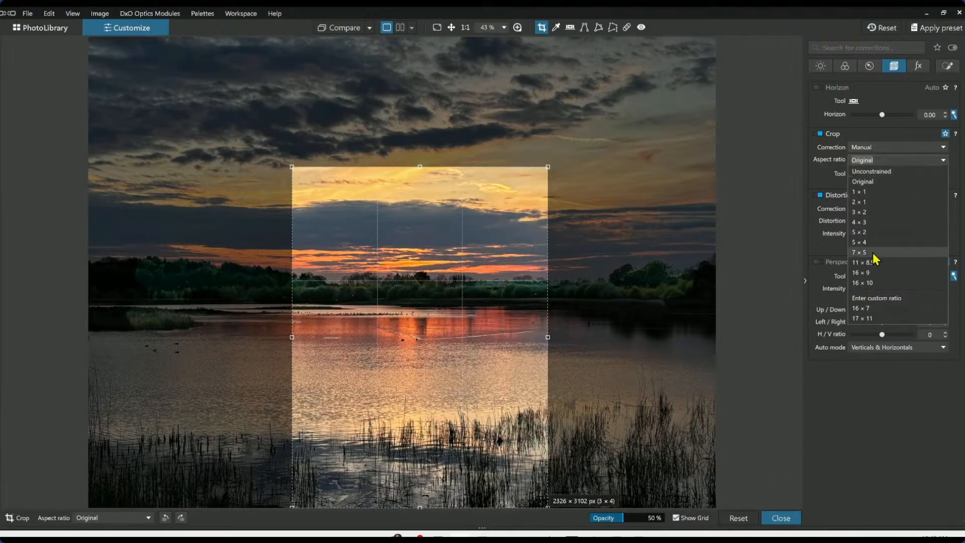
left_click(877, 282)
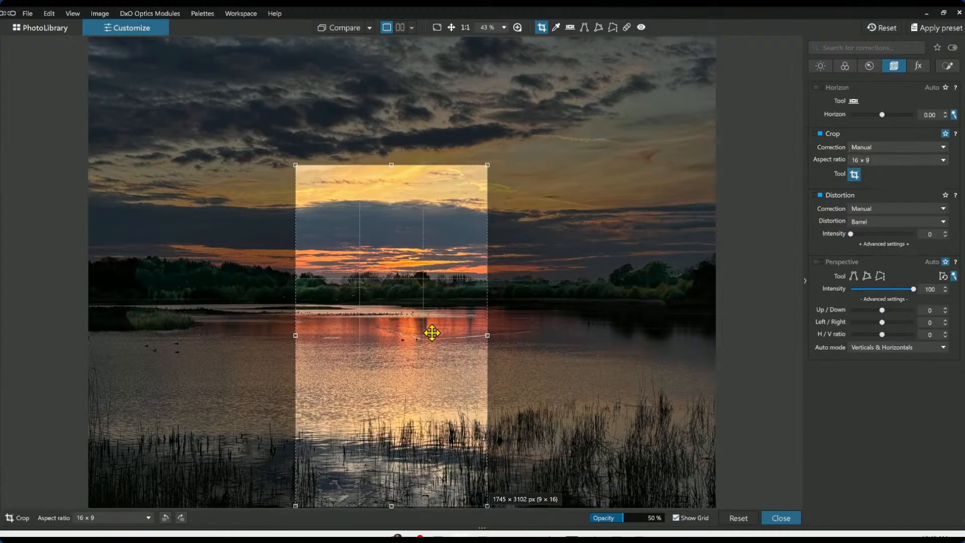
left_click_drag(431, 330, 453, 340)
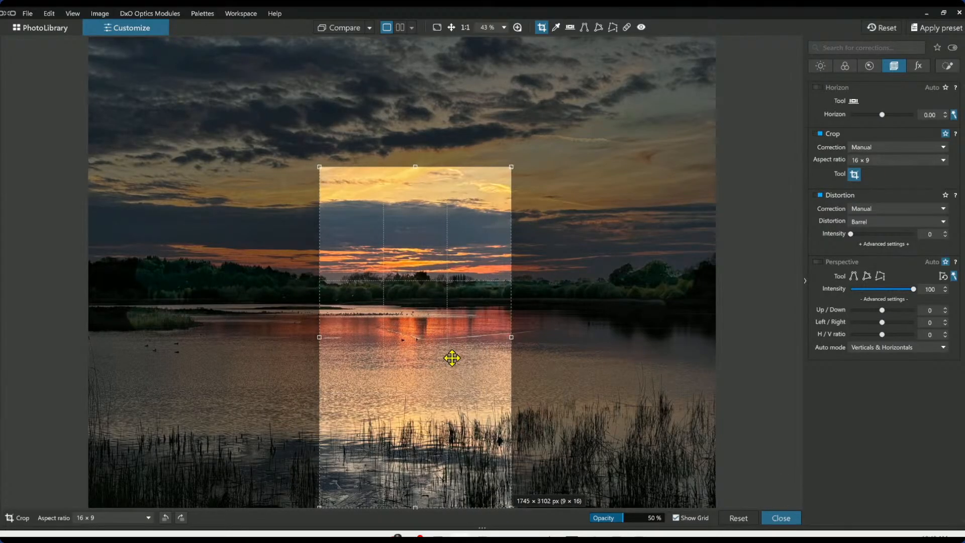
mouse_move(452, 358)
left_mouse_down()
mouse_move(217, 355)
mouse_move(672, 377)
mouse_move(403, 371)
mouse_move(437, 367)
left_mouse_up()
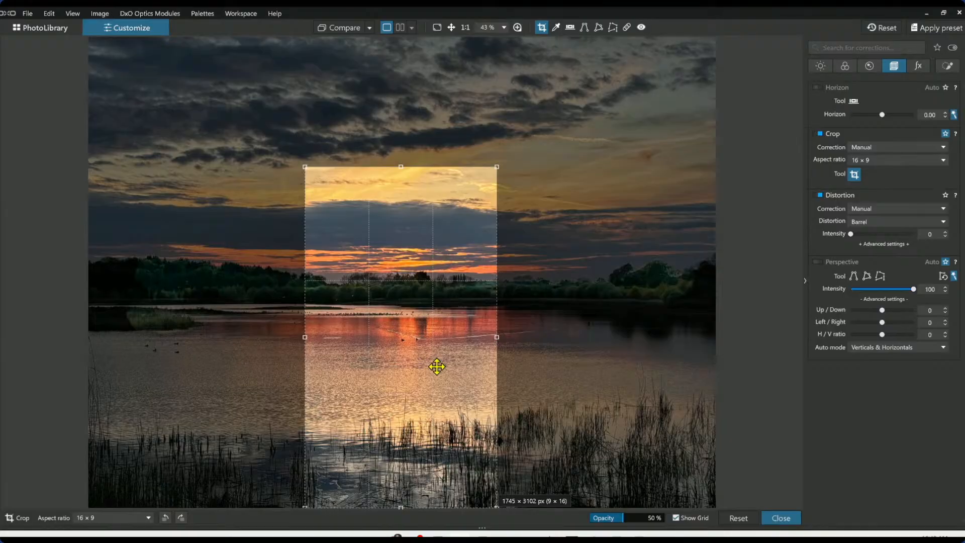
key("Return")
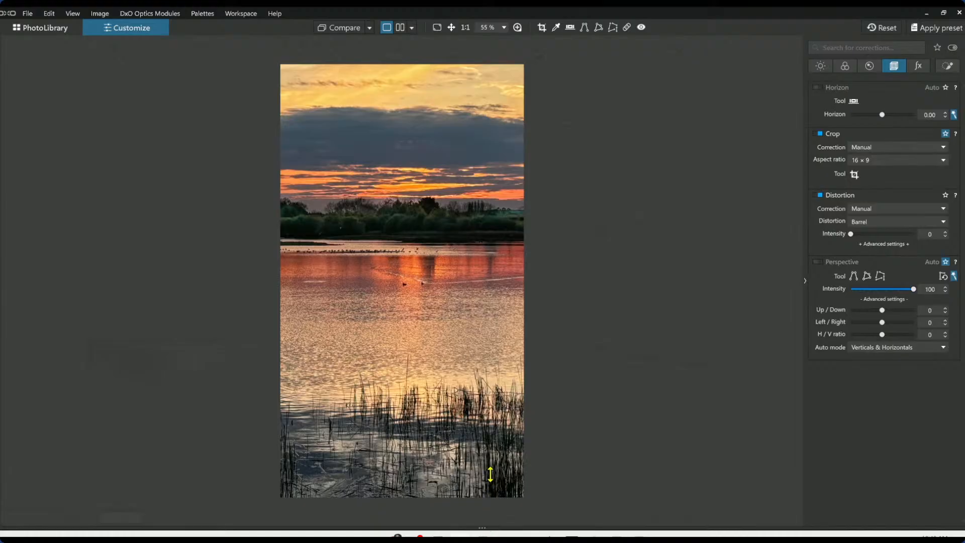
Open the churchyard photo DS8_0383 from the filmstrip and fit it in the view
mouse_move(490, 450)
left_mouse_down()
mouse_move(491, 434)
mouse_move(489, 444)
left_mouse_up()
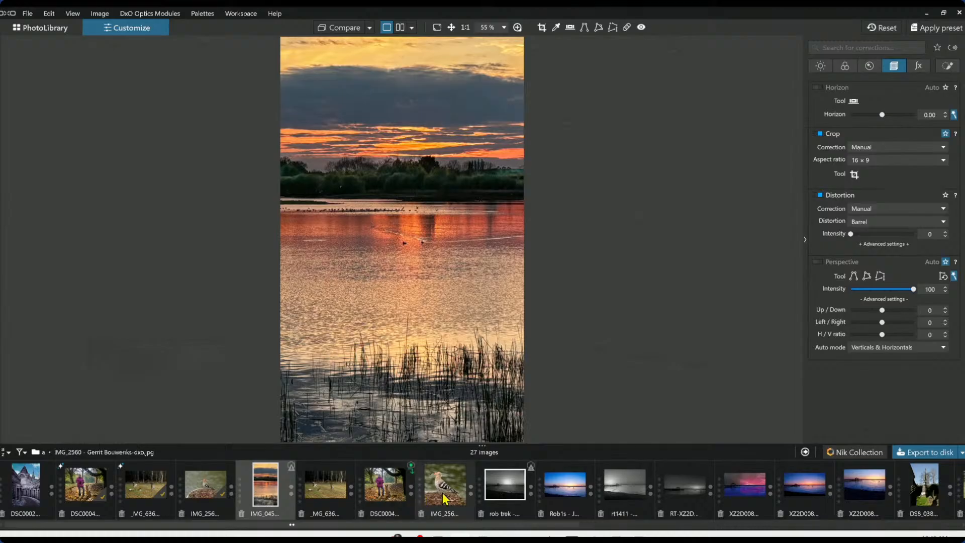
left_click(513, 490)
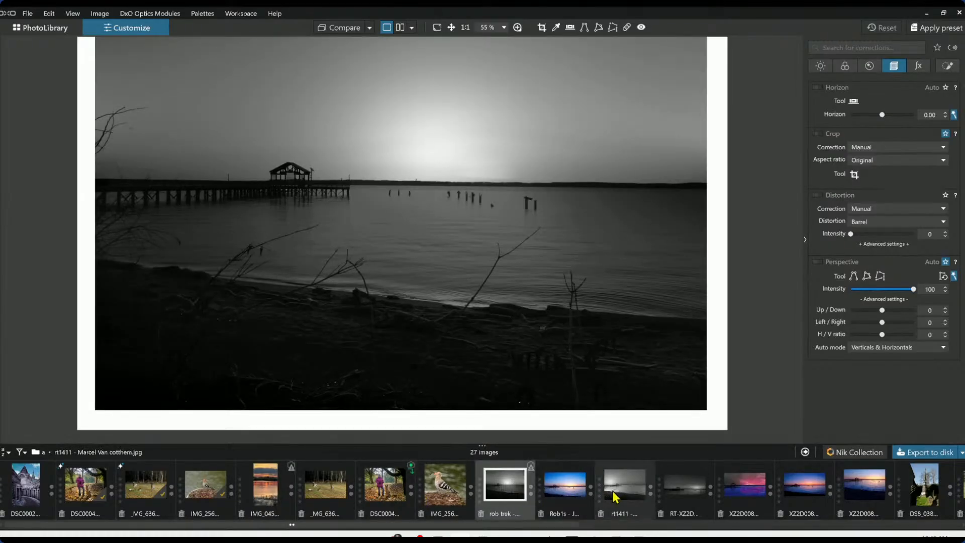
scroll(619, 496, "down", 6)
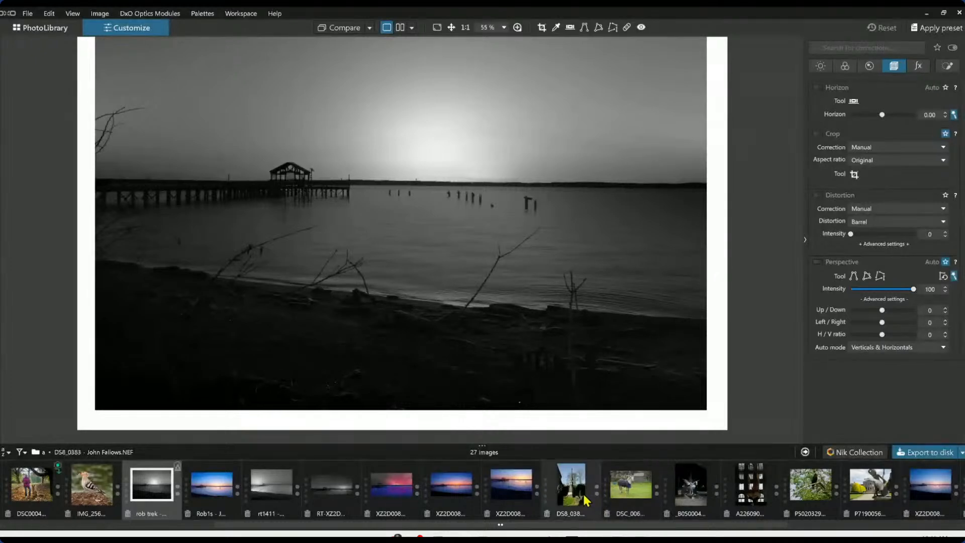
left_click(572, 485)
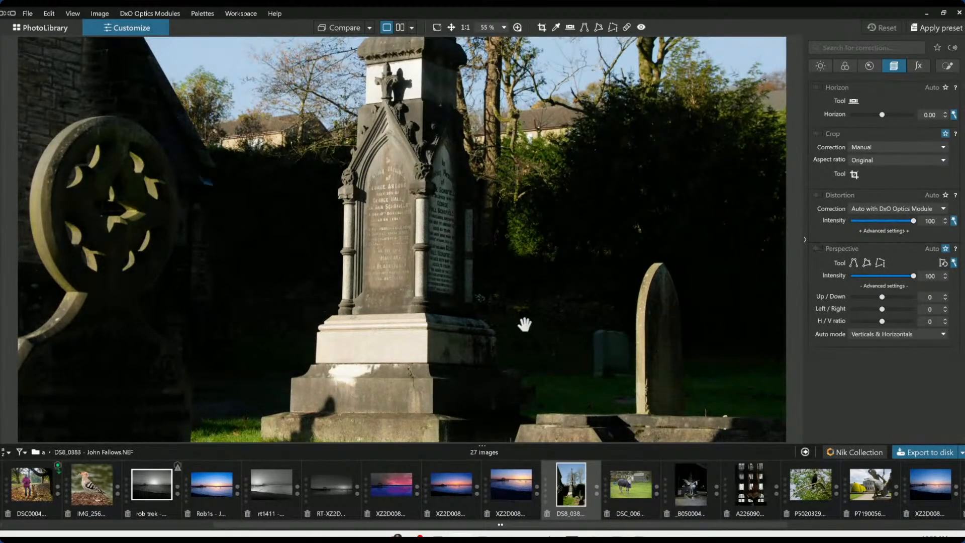
scroll(524, 324, "down", 3)
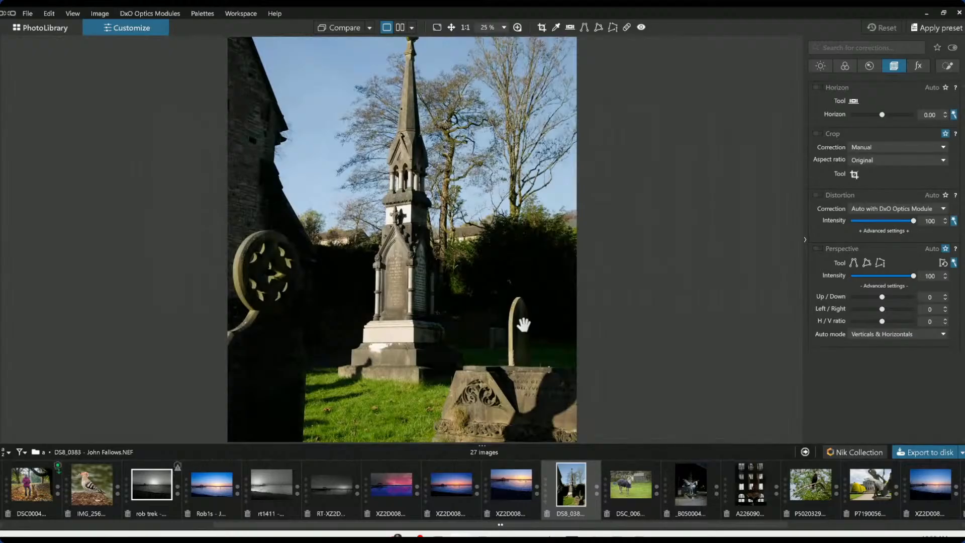
scroll(524, 324, "down", 2)
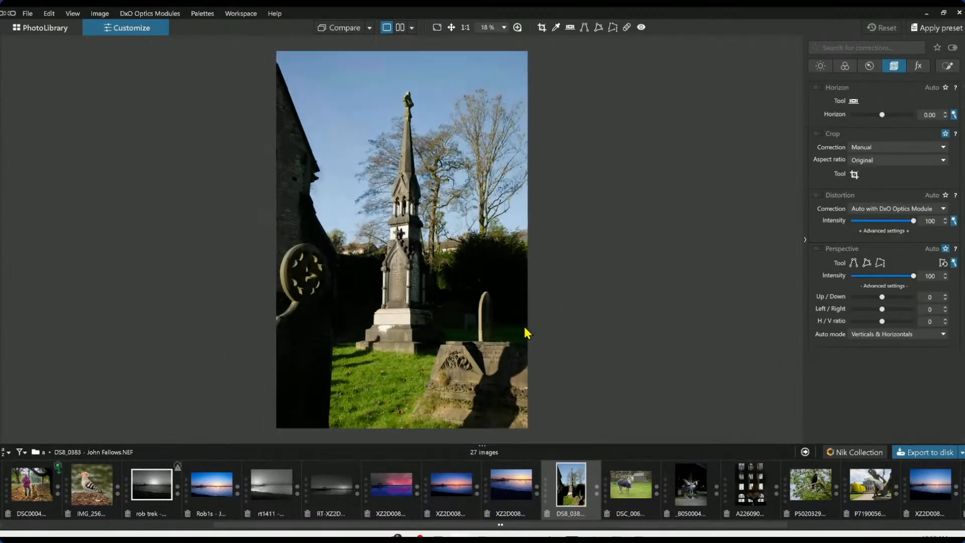
Apply the 000 Rob Default preset and enable Perspective correction on the churchyard photo
left_click(4, 239)
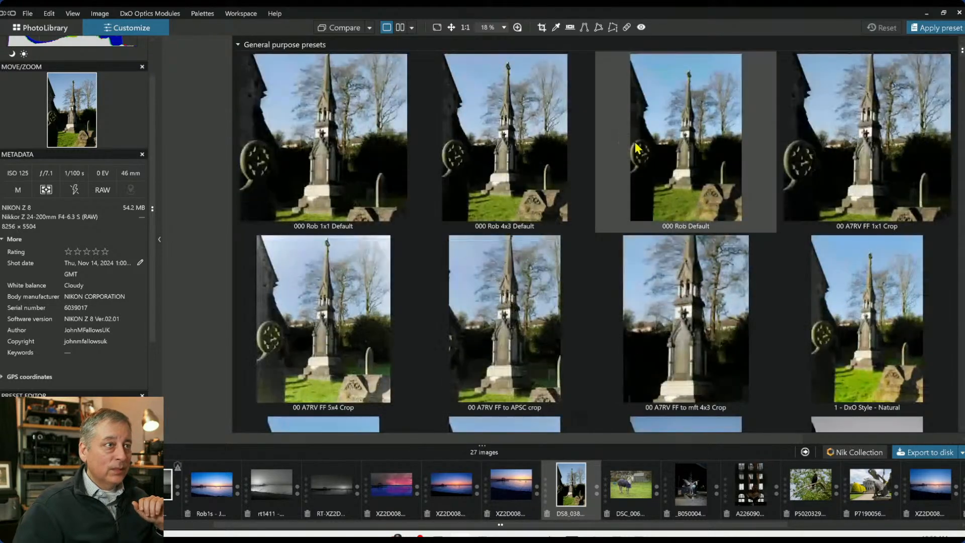
double_click(634, 143)
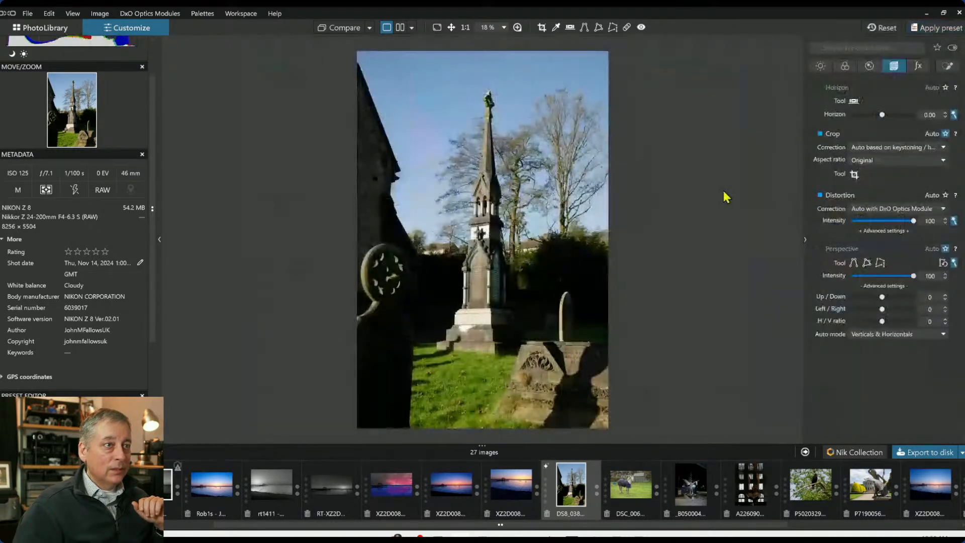
left_click(817, 249)
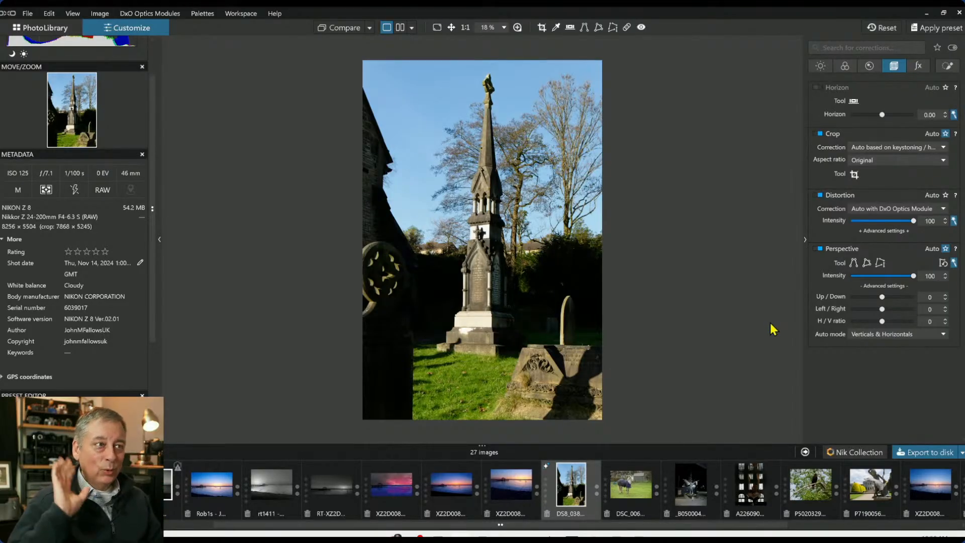
Raise the shadows to 40 and set ClearView Plus intensity to 19
left_click(870, 67)
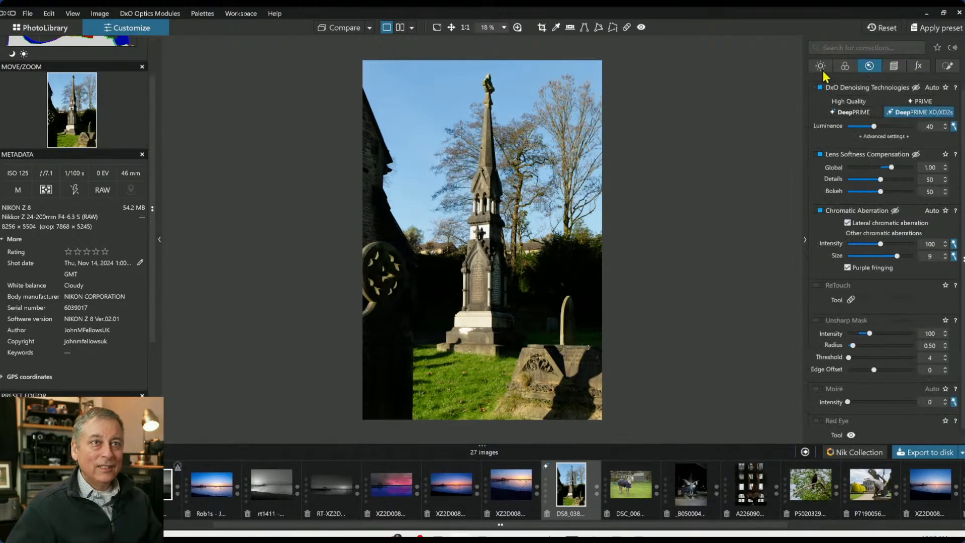
left_click(821, 66)
left_click_drag(888, 233, 896, 230)
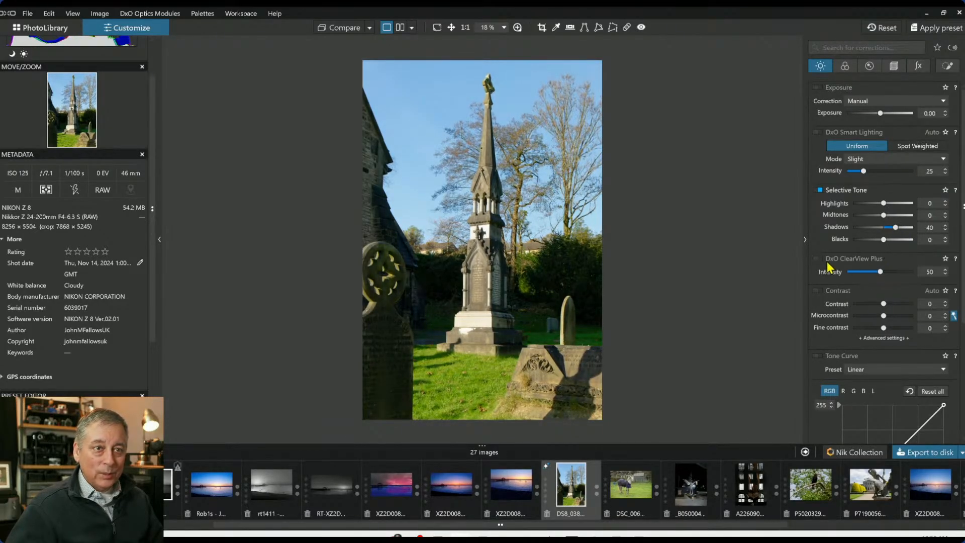
left_click(859, 272)
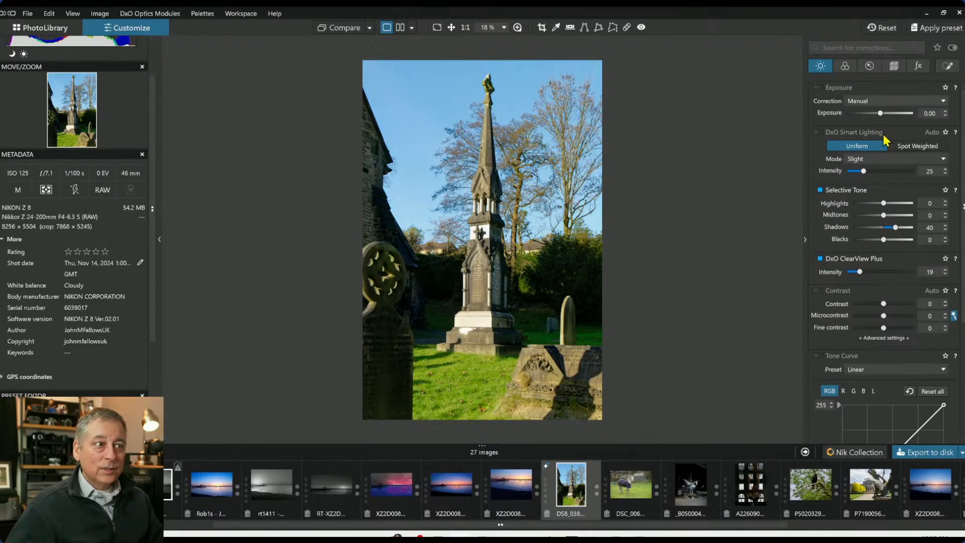
Lower the HSL vibrancy of the churchyard photo to -34
left_click(845, 67)
scroll(866, 299, "down", 10)
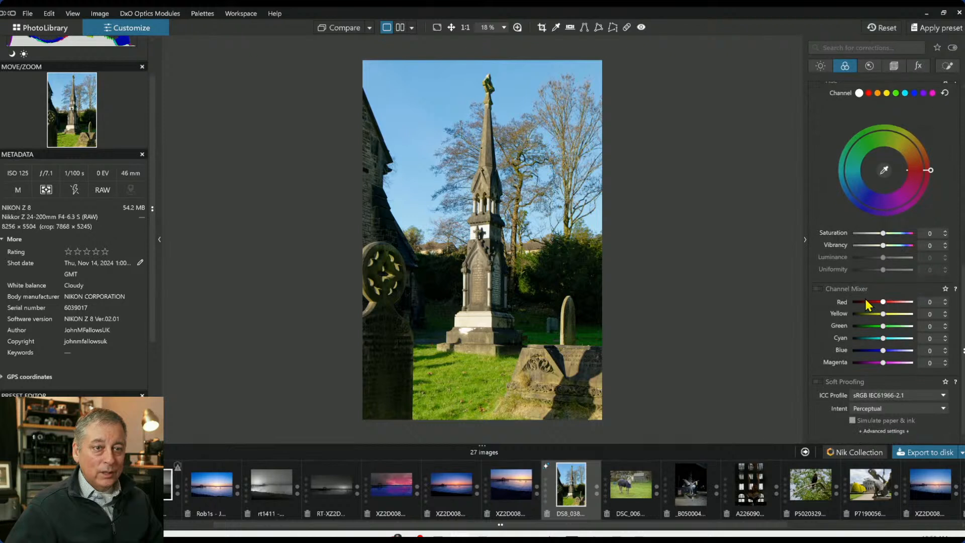
scroll(865, 297, "up", 3)
left_click(874, 319)
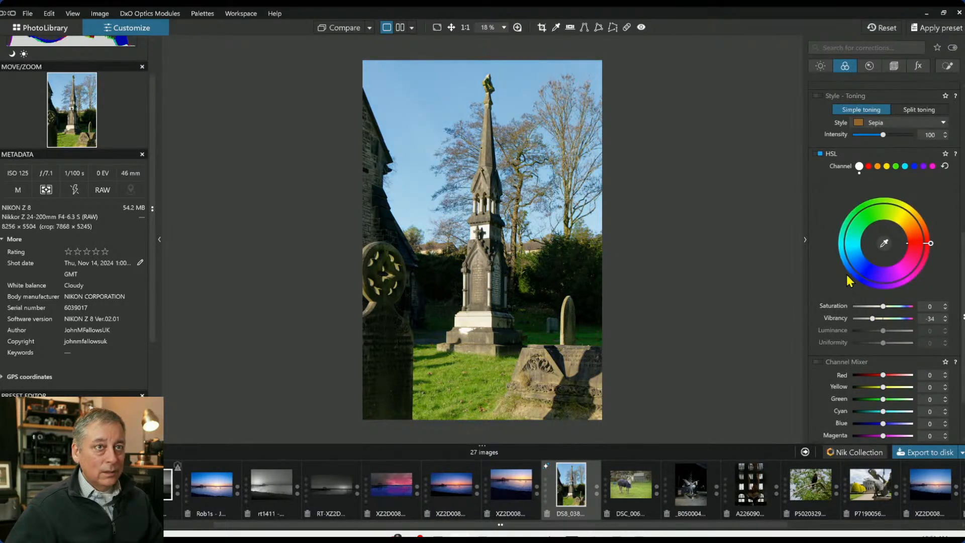
scroll(850, 281, "up", 2)
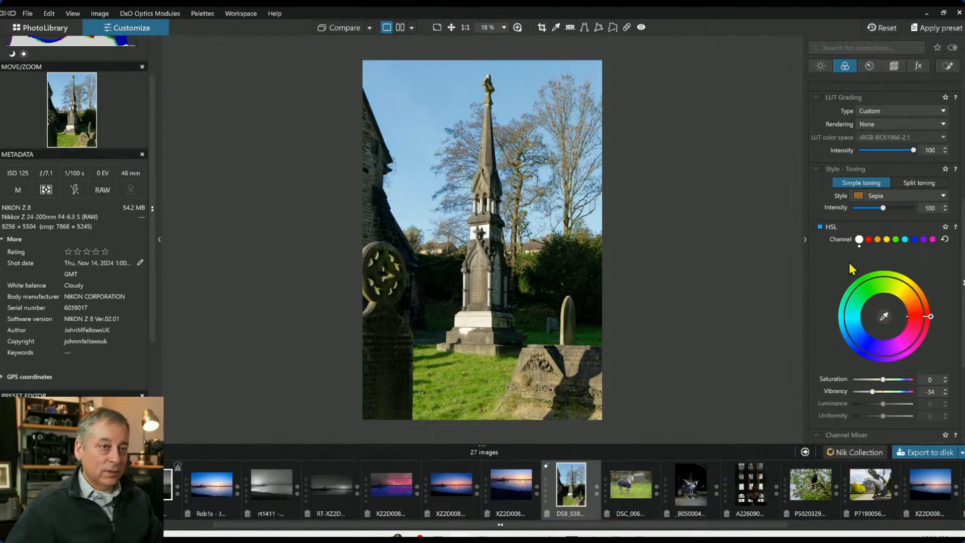
Try black-and-white rendering, then restore colour rendering with the DxO camera profile (NIKON Z 8)
scroll(854, 260, "up", 6)
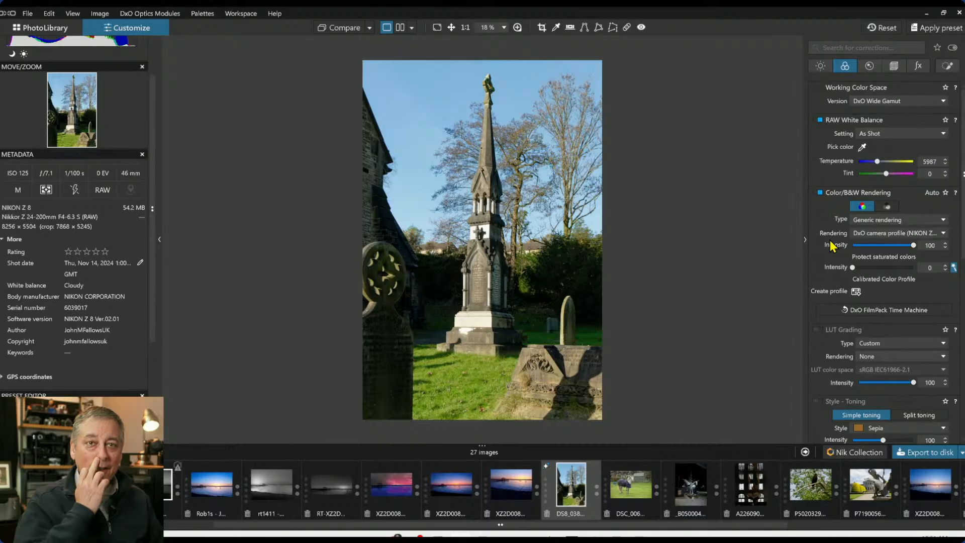
left_click(885, 207)
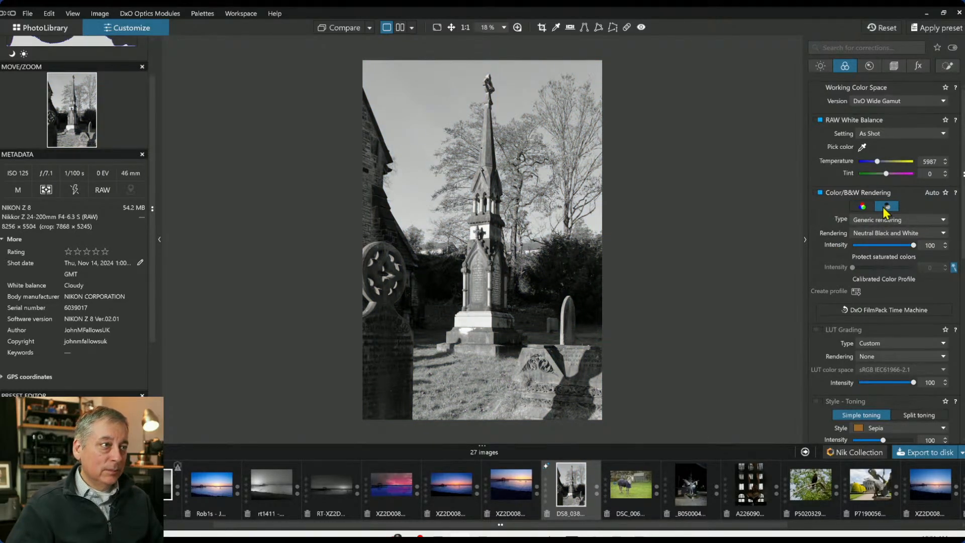
left_click(863, 207)
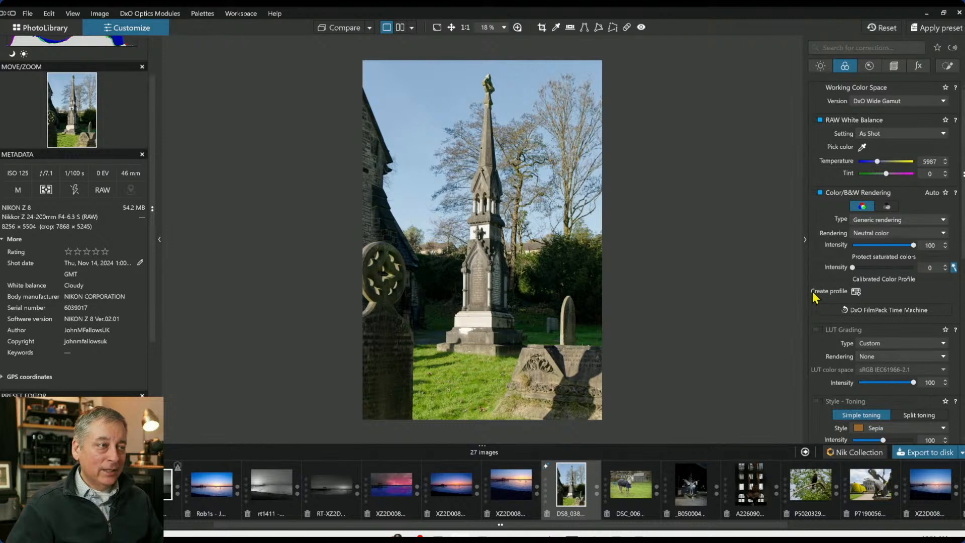
left_click(862, 233)
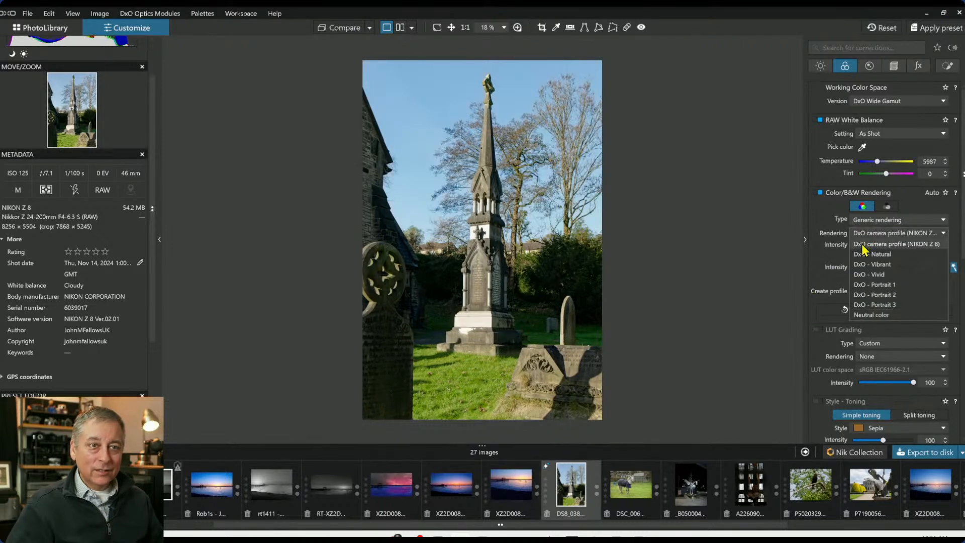
left_click(863, 244)
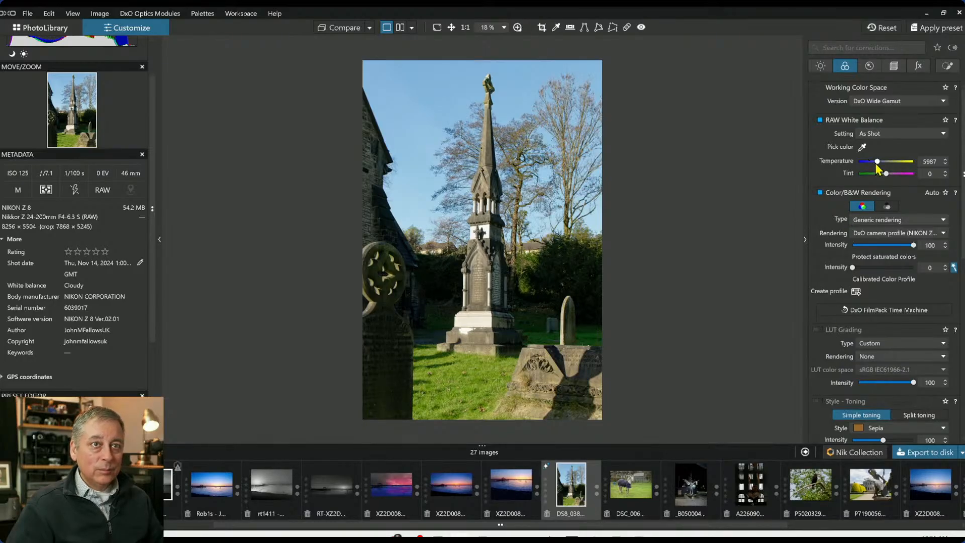
Warm the RAW white balance to a temperature of 8686 with a tint of 34
left_click_drag(876, 162, 891, 176)
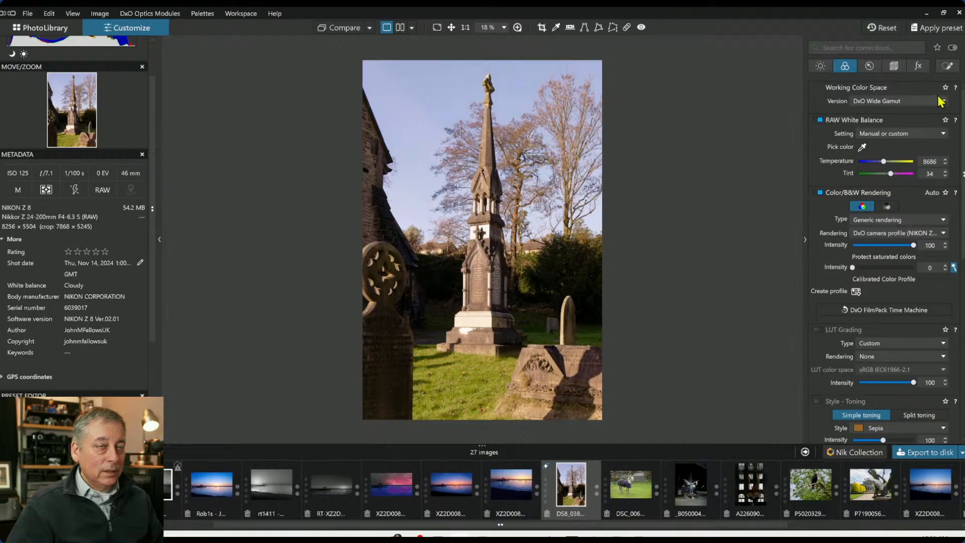
Crop the churchyard photo to a tighter 2:3 portrait frame of about 4342 × 6514 px around the monument
left_click(894, 66)
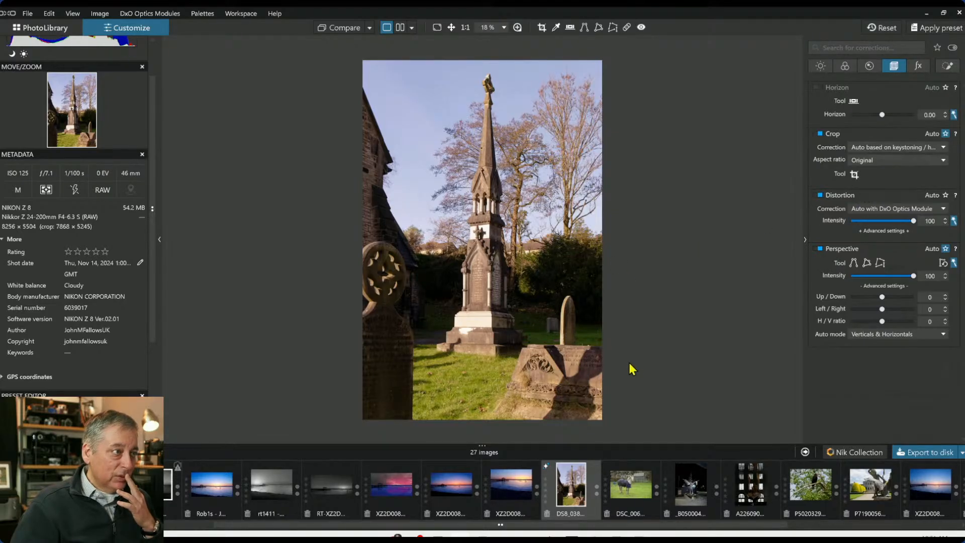
left_click(854, 174)
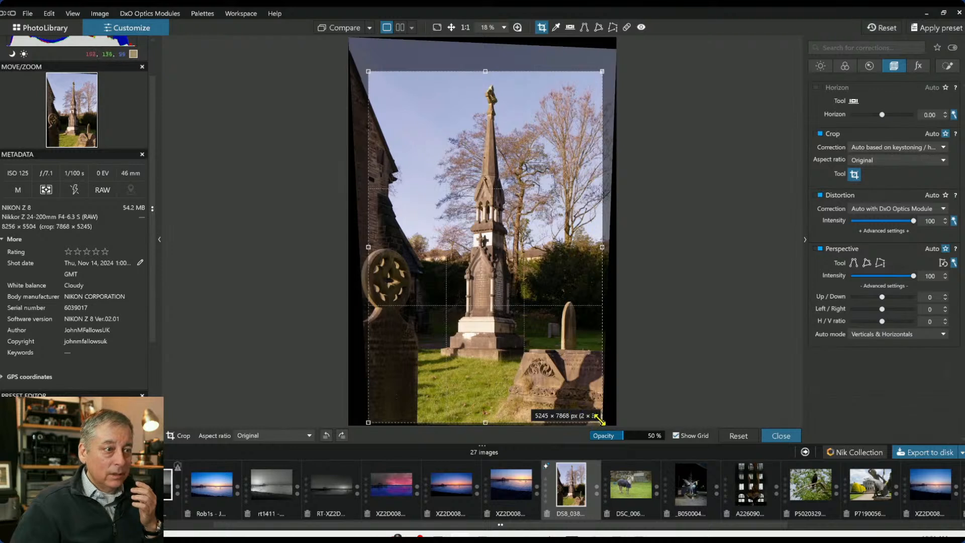
left_click_drag(595, 415, 523, 357)
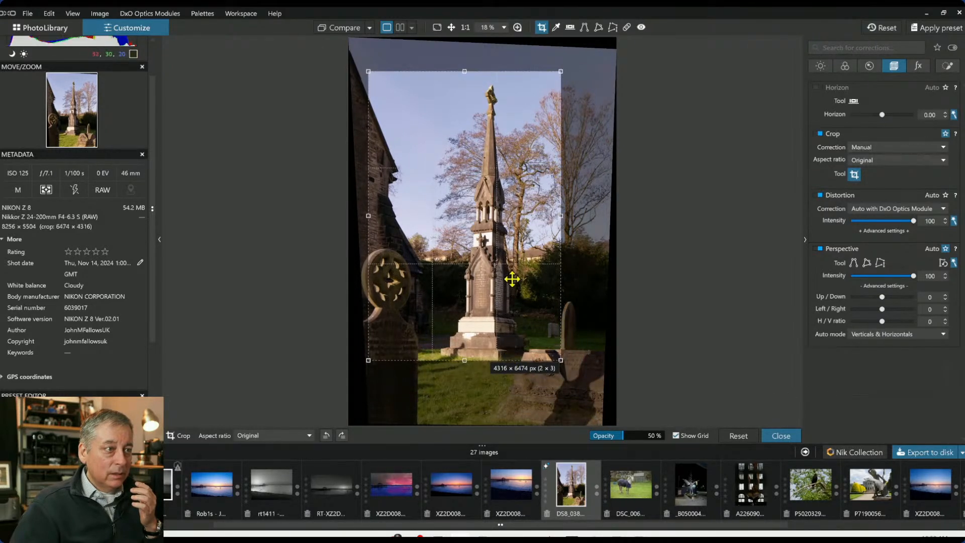
left_click_drag(512, 279, 503, 294)
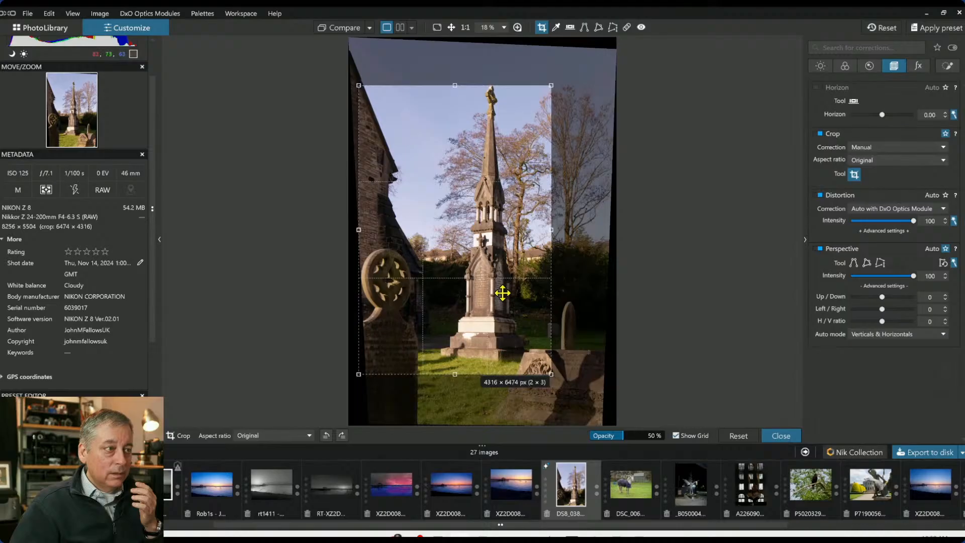
mouse_move(358, 231)
left_mouse_down()
mouse_move(403, 236)
mouse_move(358, 236)
left_mouse_up()
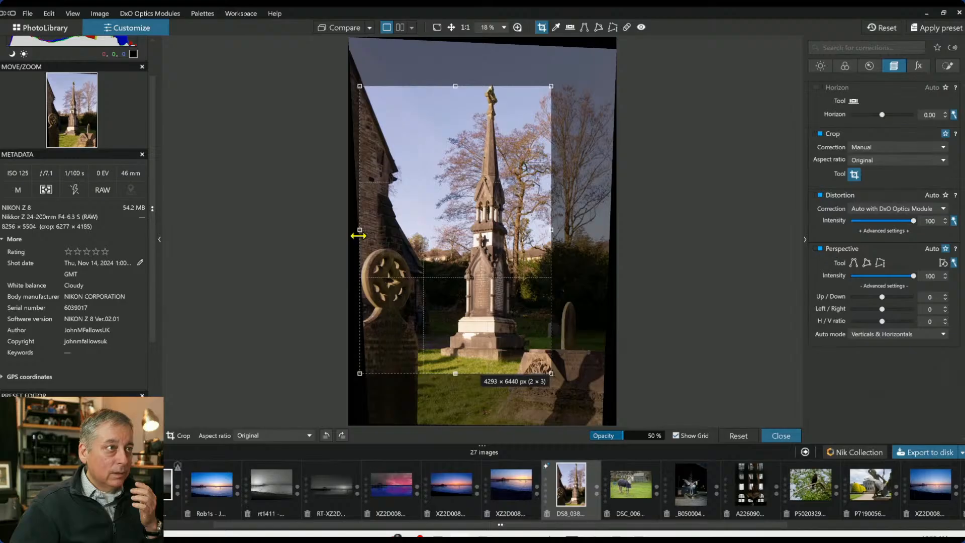
mouse_move(494, 134)
left_mouse_down()
mouse_move(492, 102)
mouse_move(494, 128)
left_mouse_up()
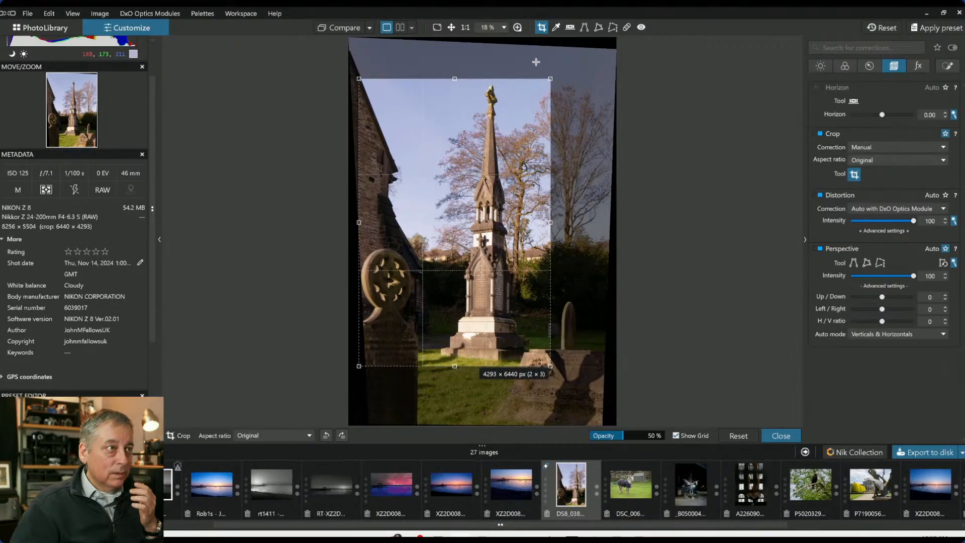
left_click_drag(553, 77, 561, 68)
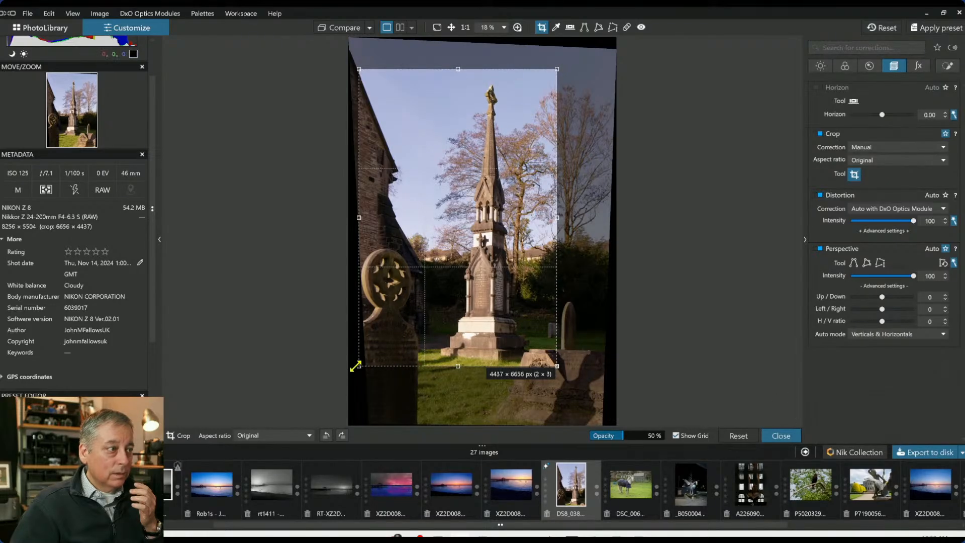
left_click_drag(359, 366, 366, 360)
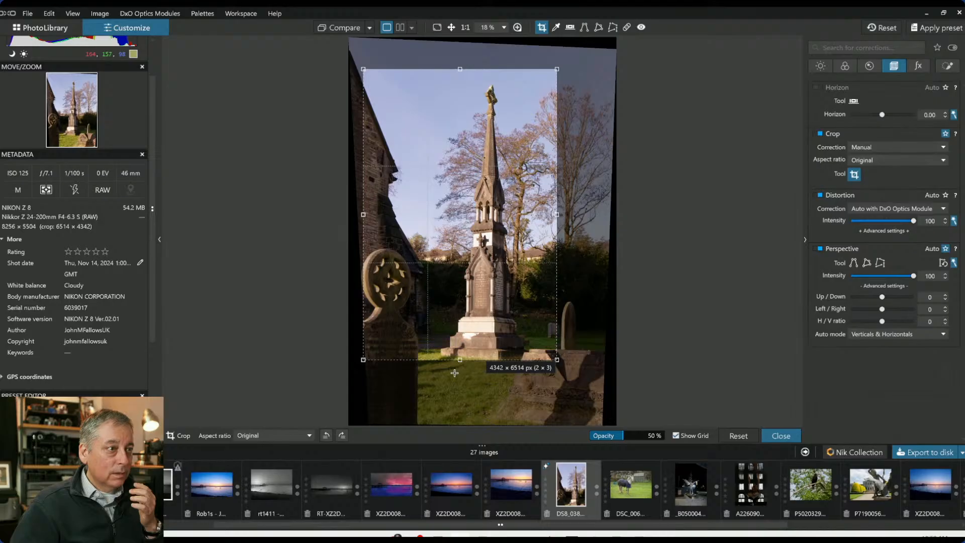
key("Return")
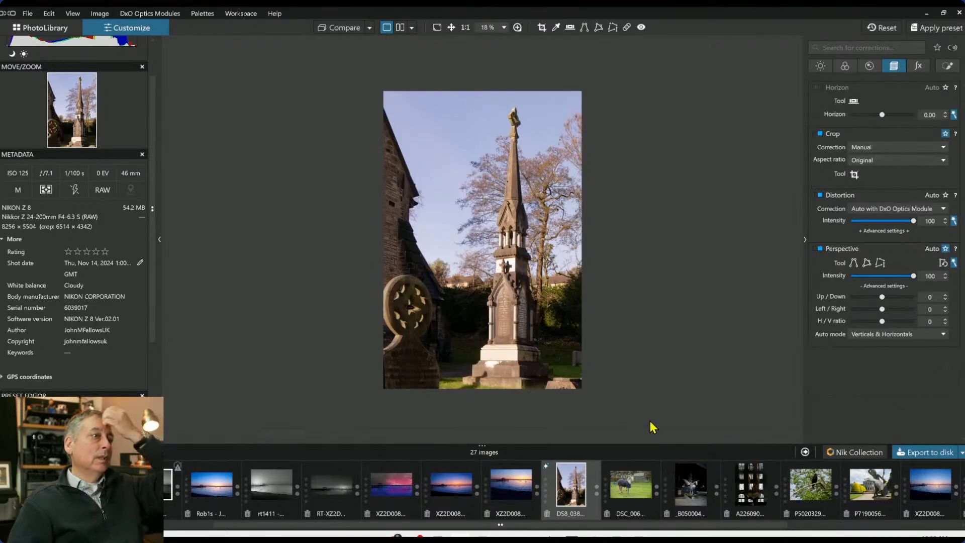
Reopen the crop and enlarge the frame upward and to the right to about 4471 × 6707 px
left_click(855, 175)
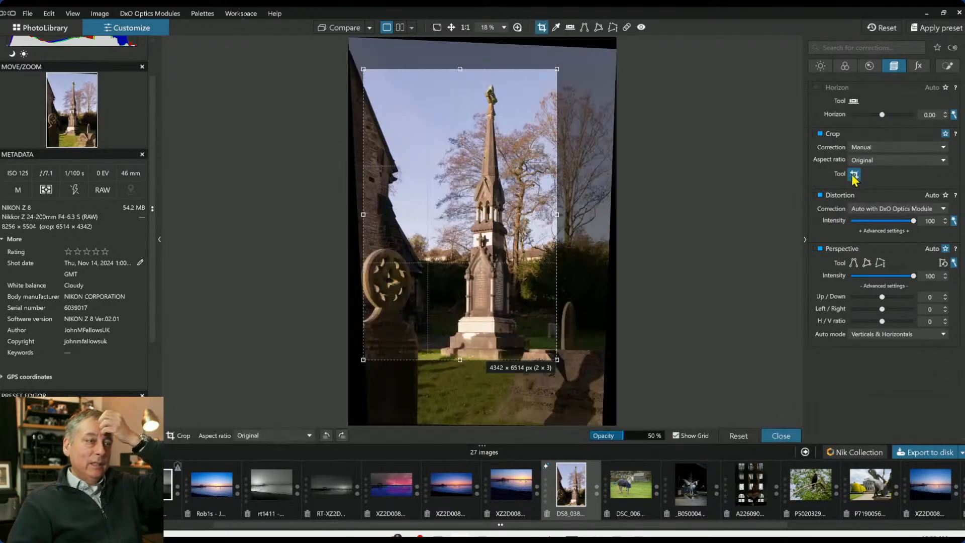
left_click_drag(511, 319, 509, 327)
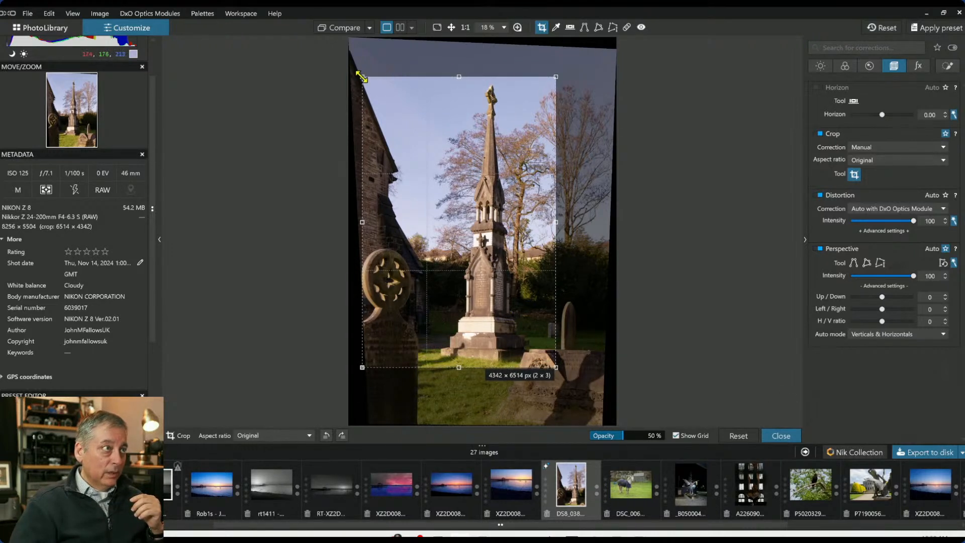
left_click_drag(361, 76, 363, 79)
left_click_drag(470, 319, 532, 161)
left_click_drag(559, 79, 560, 70)
left_click_drag(524, 131, 529, 132)
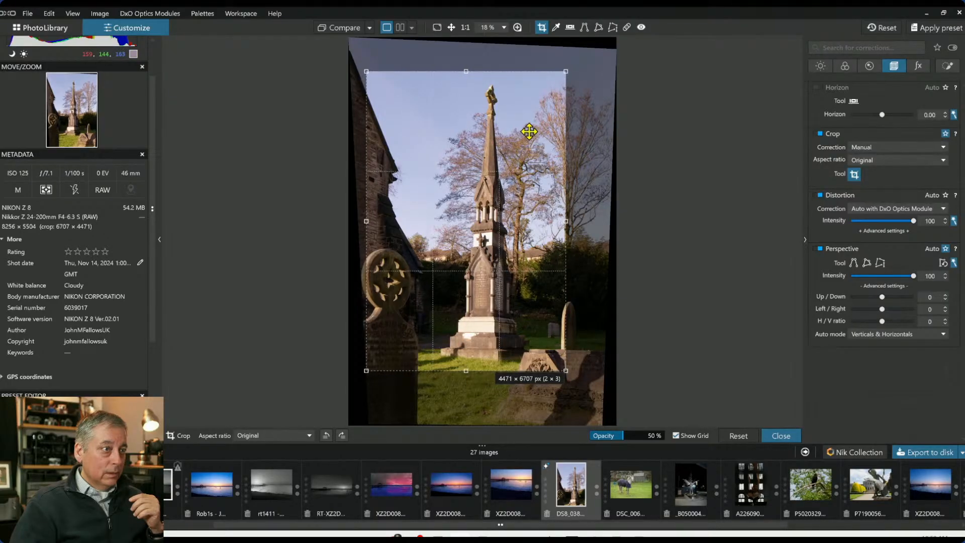
key("Return")
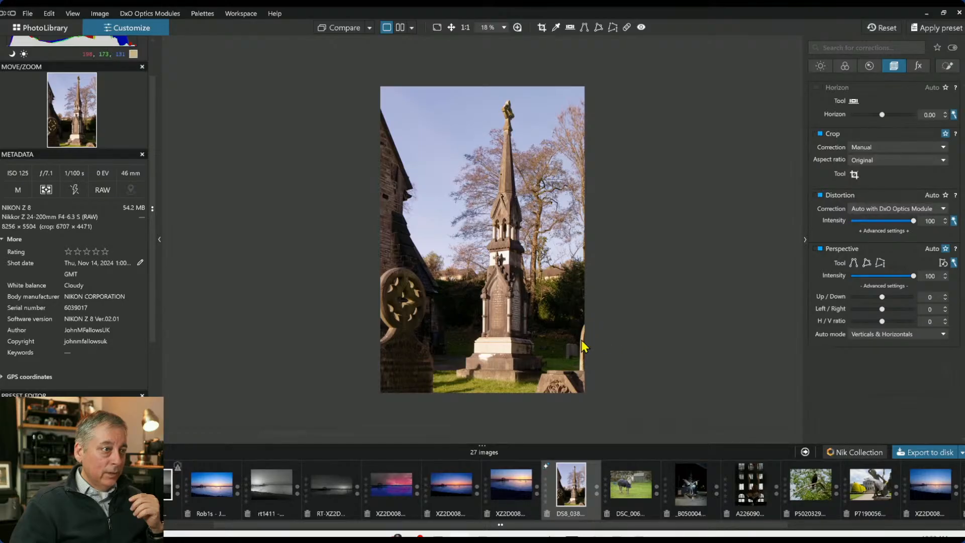
Extend the crop frame's lower-right corner slightly to about 4691 × 7037 px
left_click(854, 174)
mouse_move(566, 371)
left_mouse_down()
mouse_move(557, 361)
mouse_move(576, 386)
left_mouse_up()
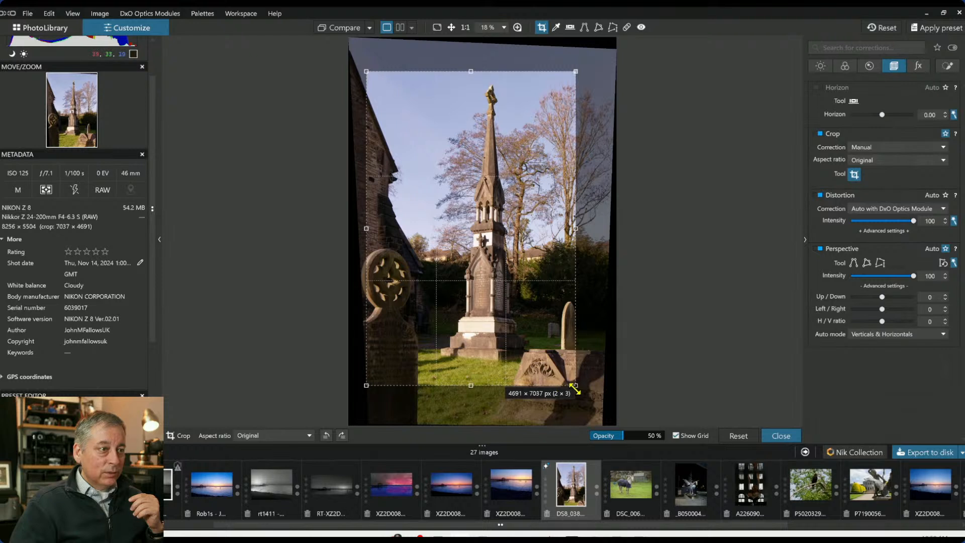
left_click_drag(576, 385, 572, 382)
key("Return")
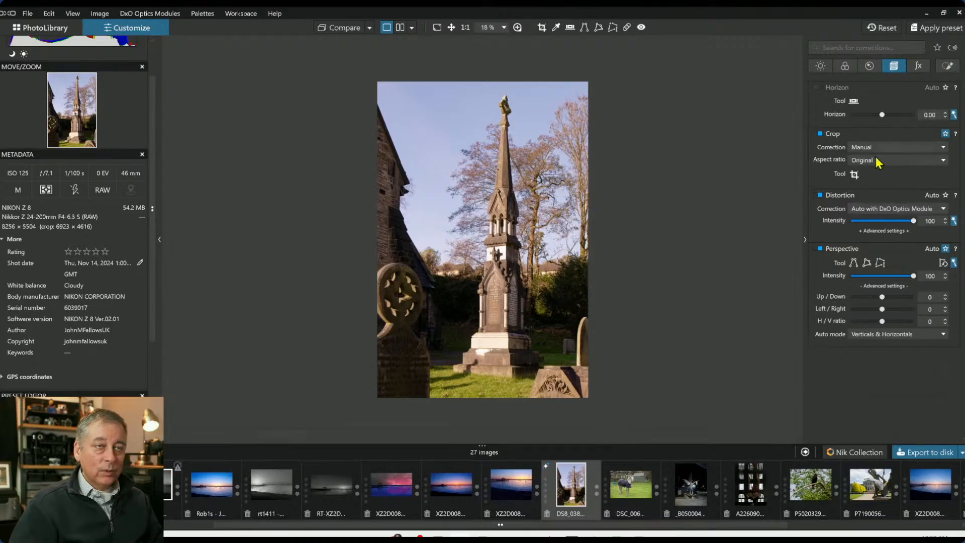
Add a control point on the dark trees right of the monument and raise its shadows to 47
left_click(947, 66)
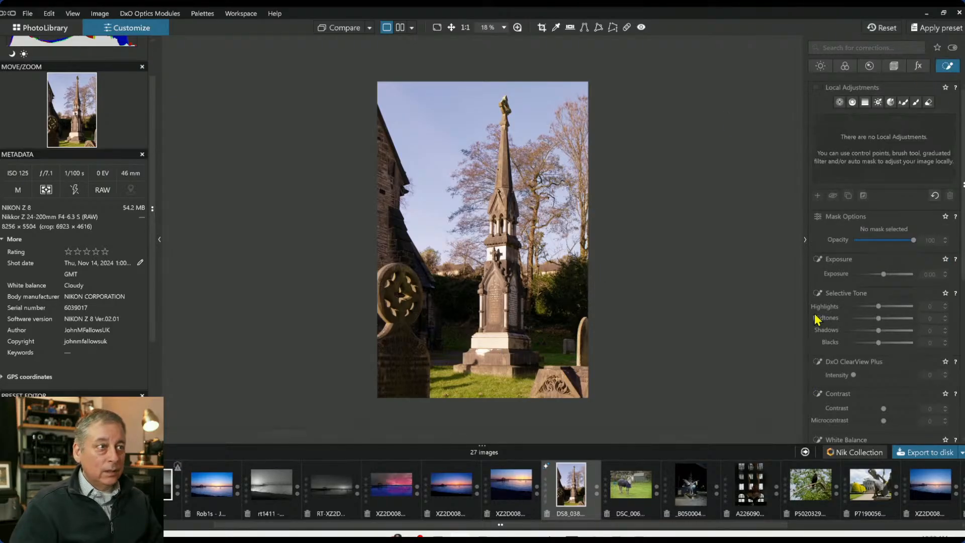
left_click(839, 102)
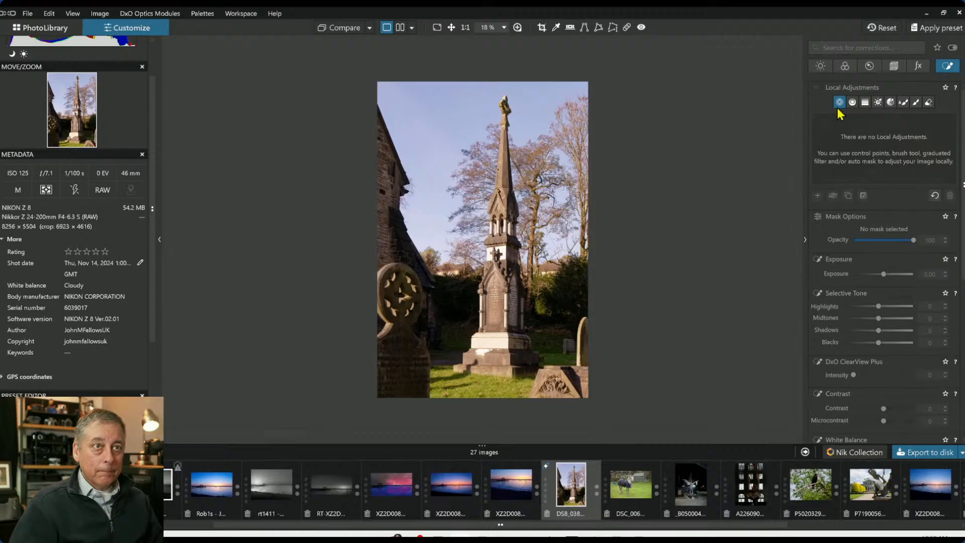
left_click(817, 195)
left_click(570, 297)
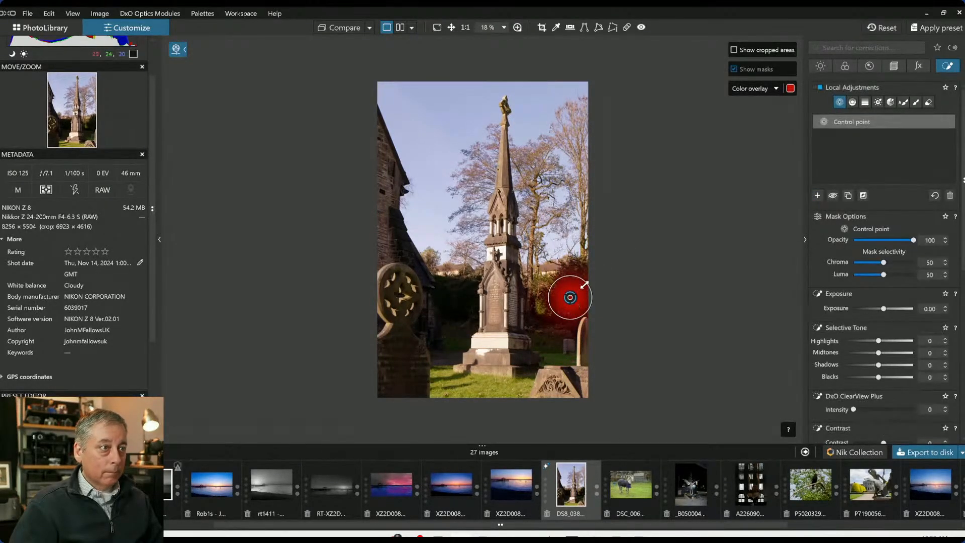
left_click(904, 366)
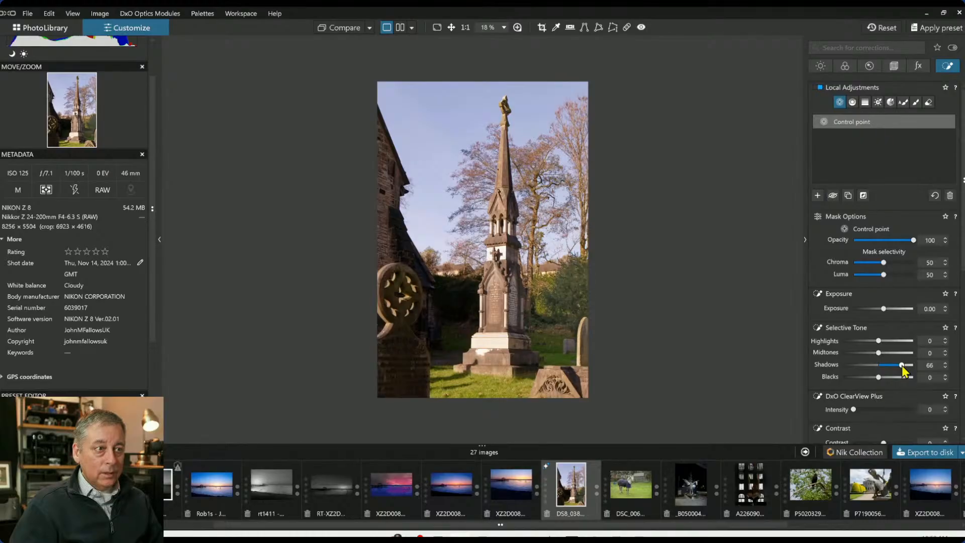
left_click_drag(902, 366, 895, 367)
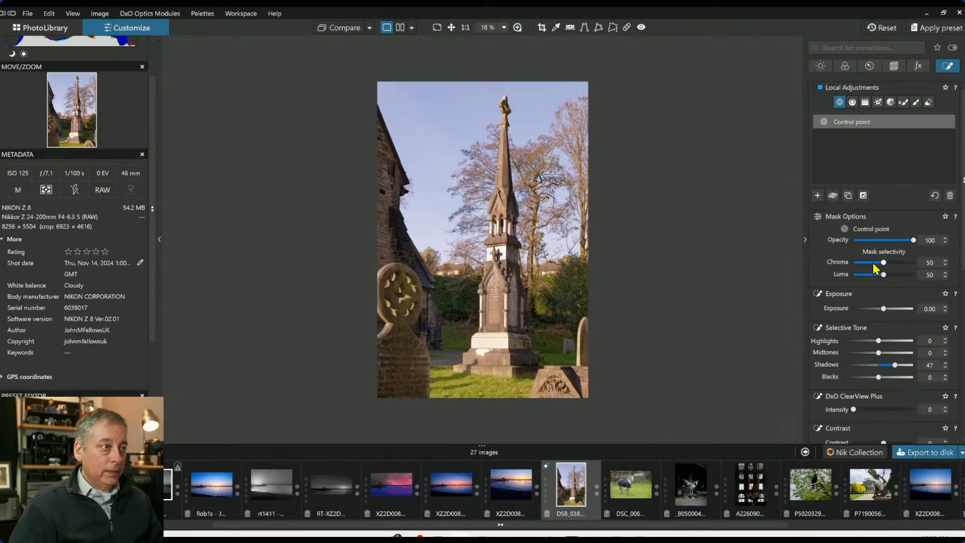
Add a control point on the lower-right gravestone with highlights -55, ClearView Plus intensity 28 and microcontrast 70
left_click(818, 195)
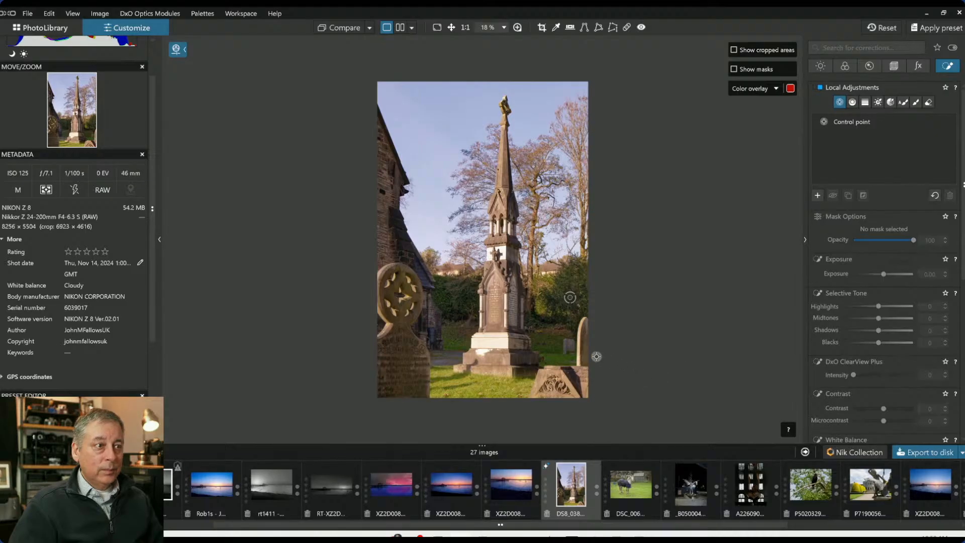
left_click(578, 356)
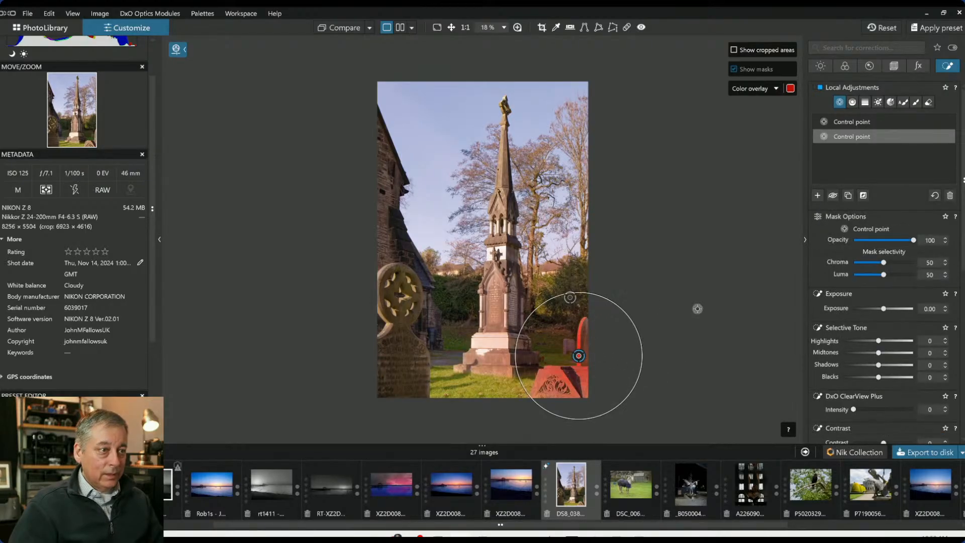
left_click(860, 341)
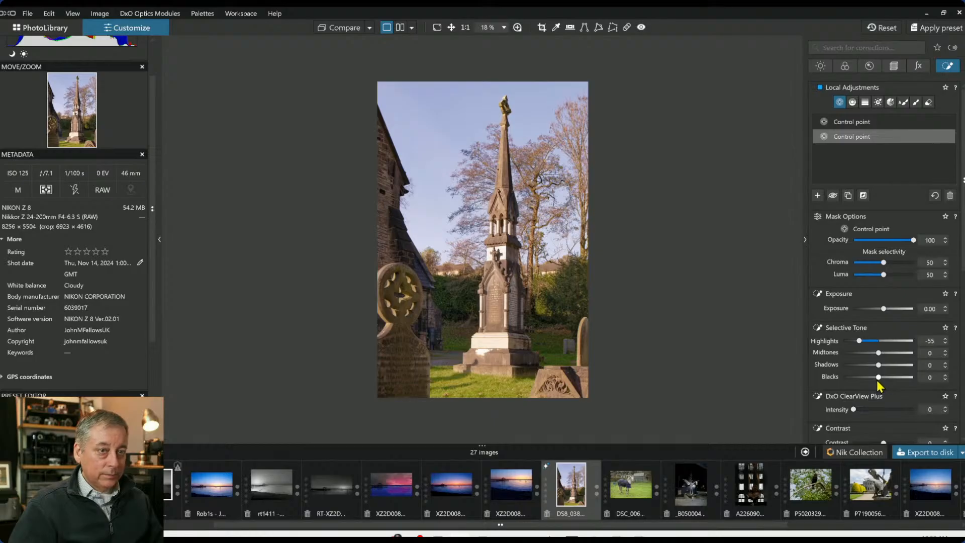
left_click_drag(854, 409, 871, 410)
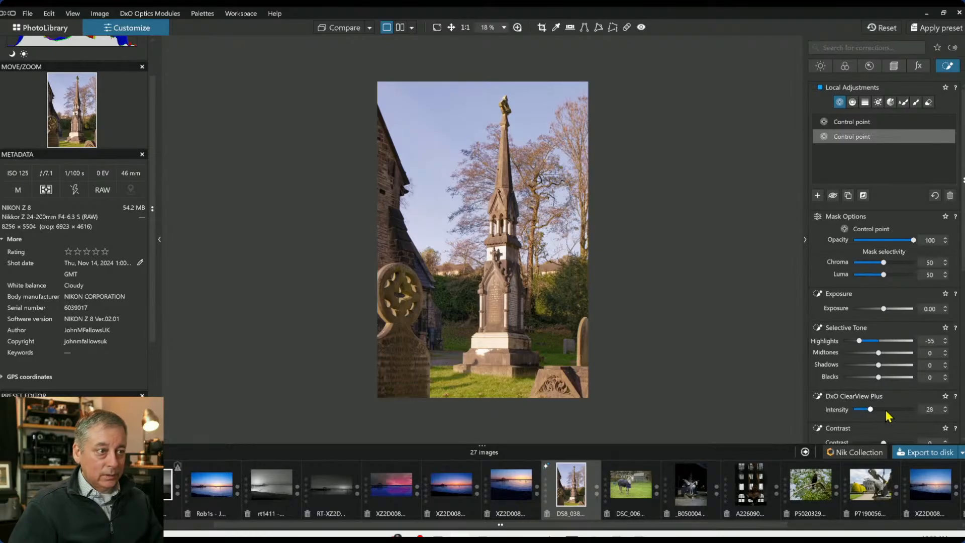
scroll(901, 425, "down", 1)
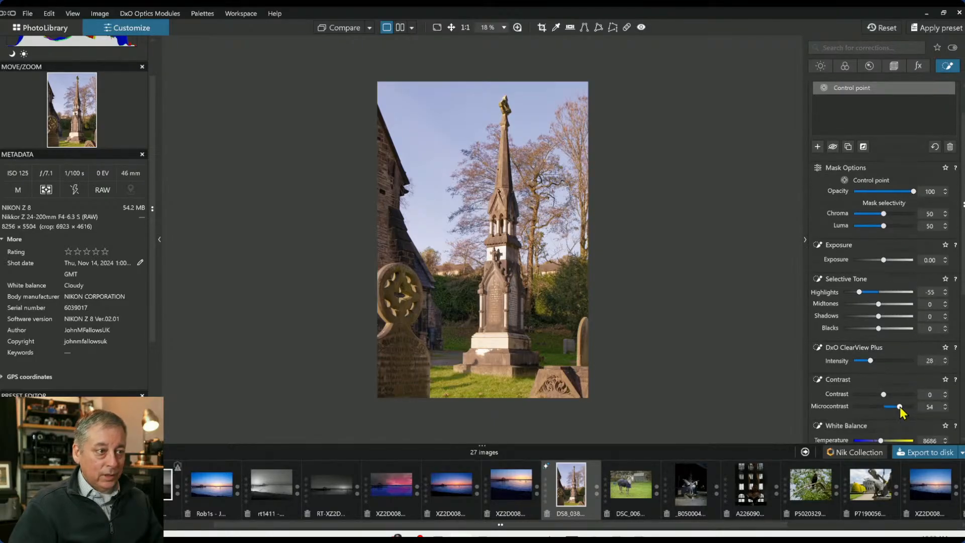
left_click_drag(904, 406, 907, 407)
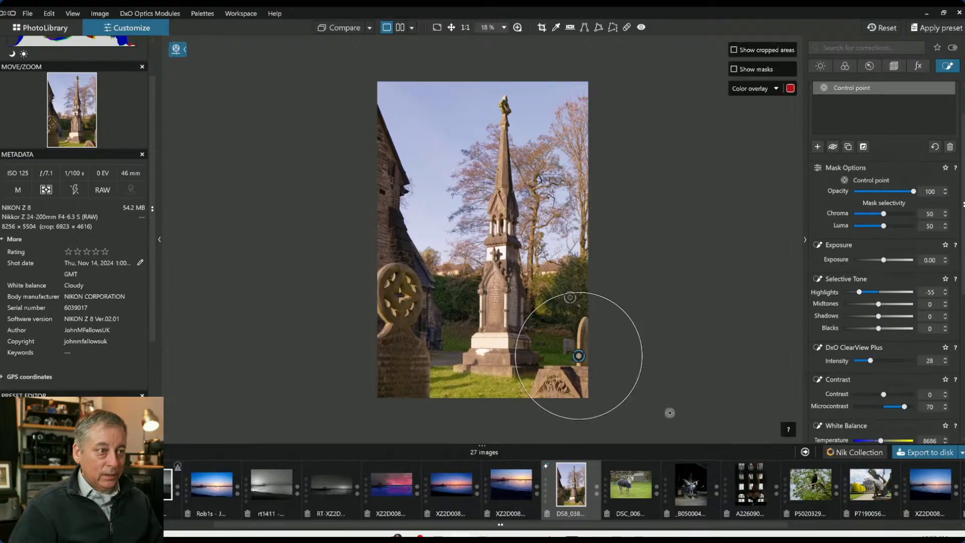
Place a control point on the wheel-headed gravestone at left, nudge it right and shrink its radius
left_click(395, 297)
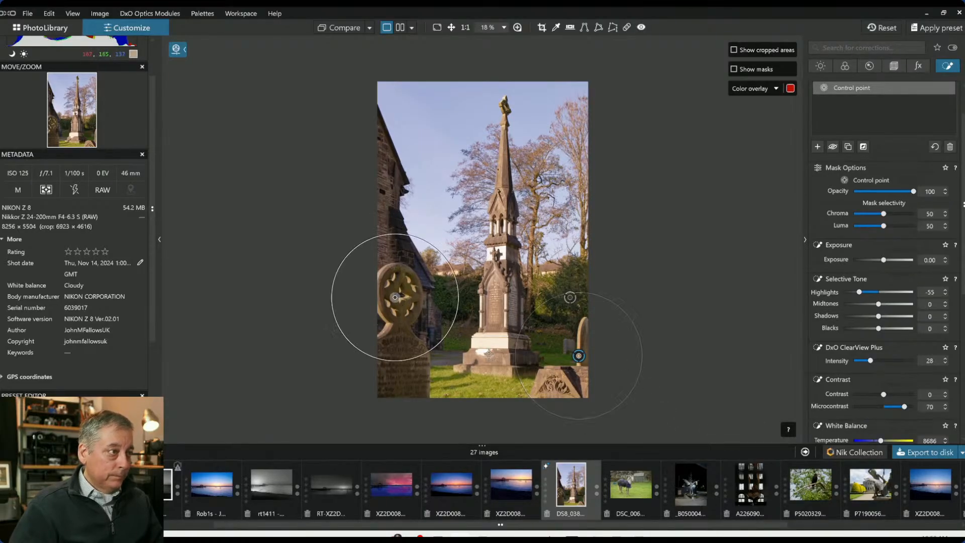
mouse_move(395, 297)
left_mouse_down()
mouse_move(379, 308)
mouse_move(406, 296)
left_mouse_up()
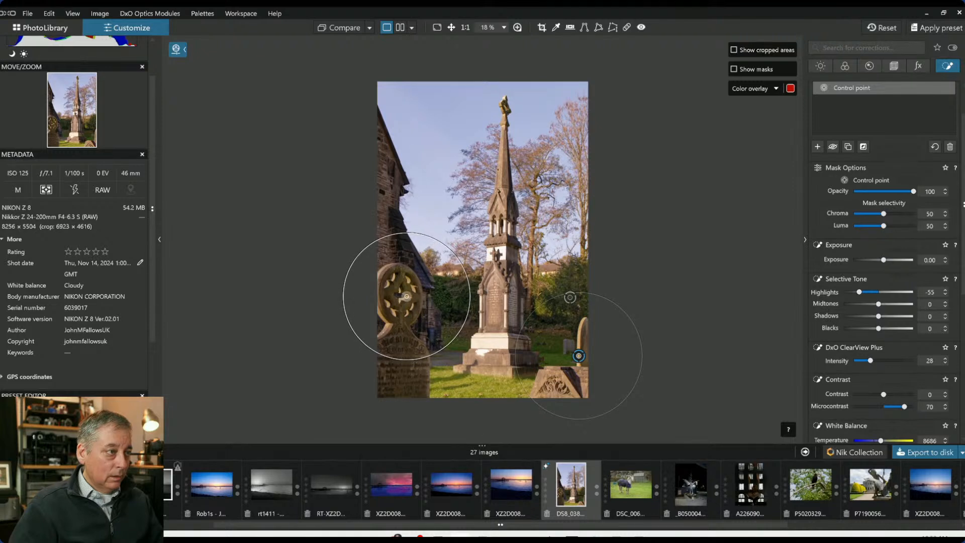
left_click_drag(453, 259, 436, 270)
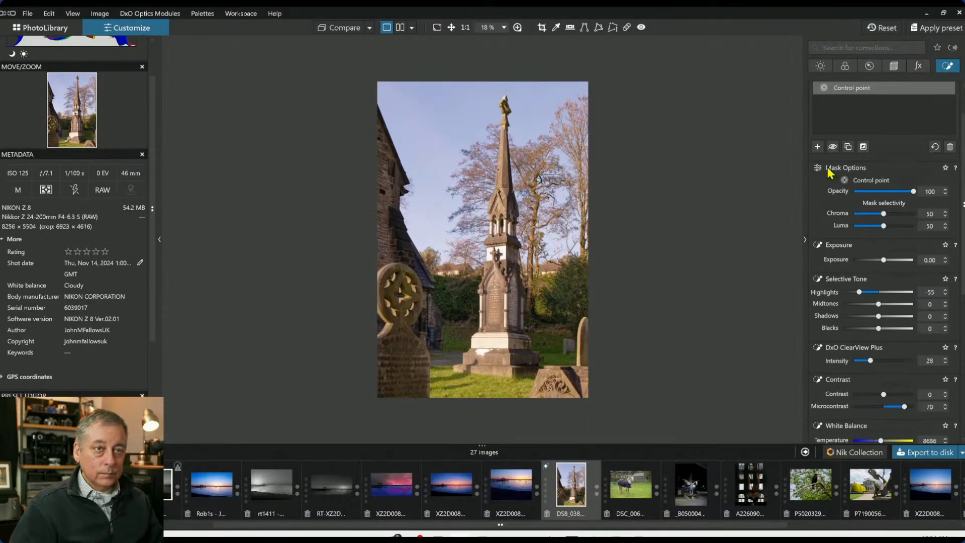
Add a control point on the monument's base and set ClearView Plus intensity to 44 and microcontrast to 100
left_click(818, 146)
scroll(506, 260, "up", 1)
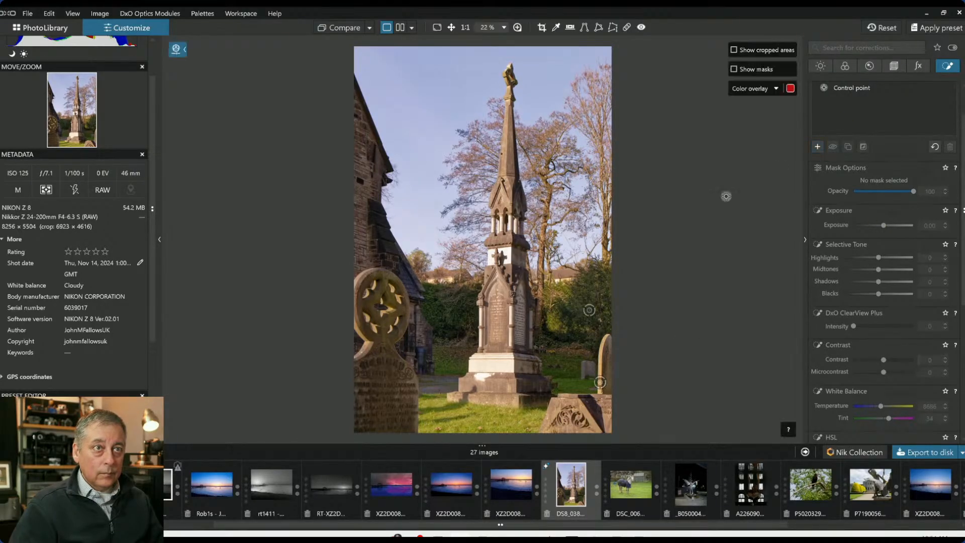
left_click(497, 305)
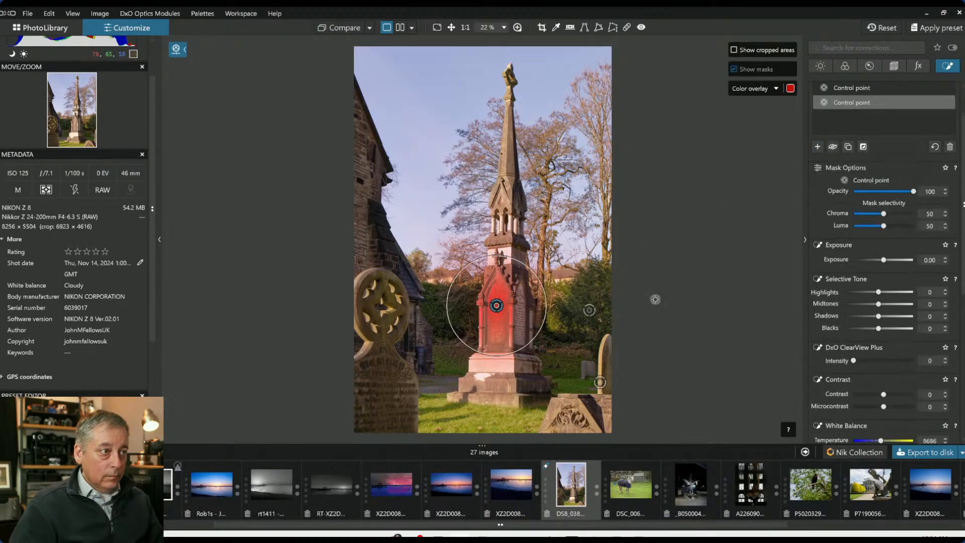
left_click(880, 361)
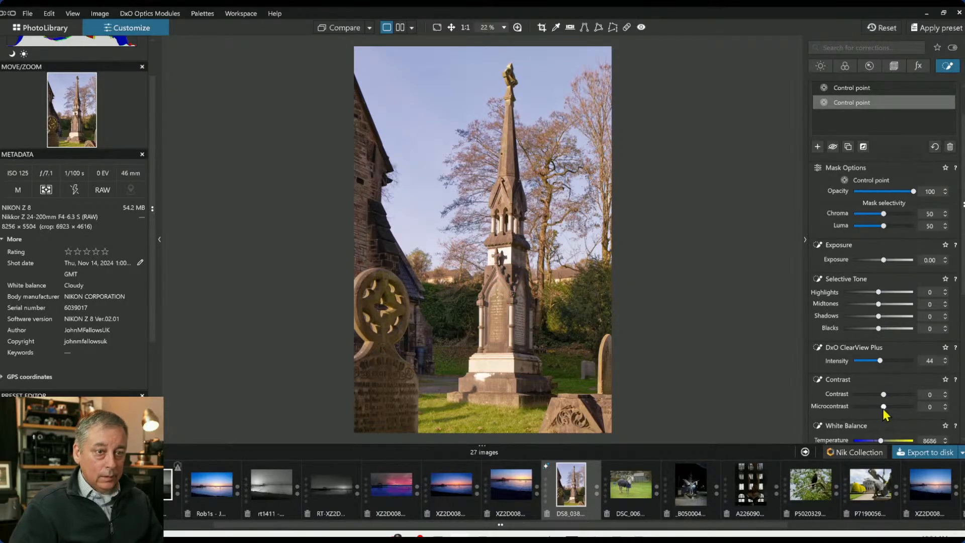
left_click_drag(884, 408, 916, 407)
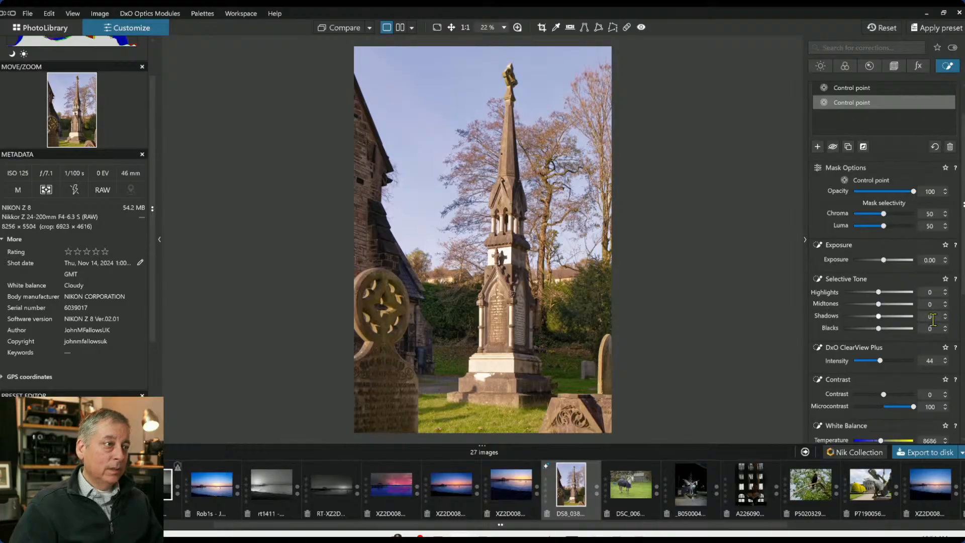
Resize the monument control point and raise its ClearView Plus intensity to 64 and contrast to 19
mouse_move(785, 312)
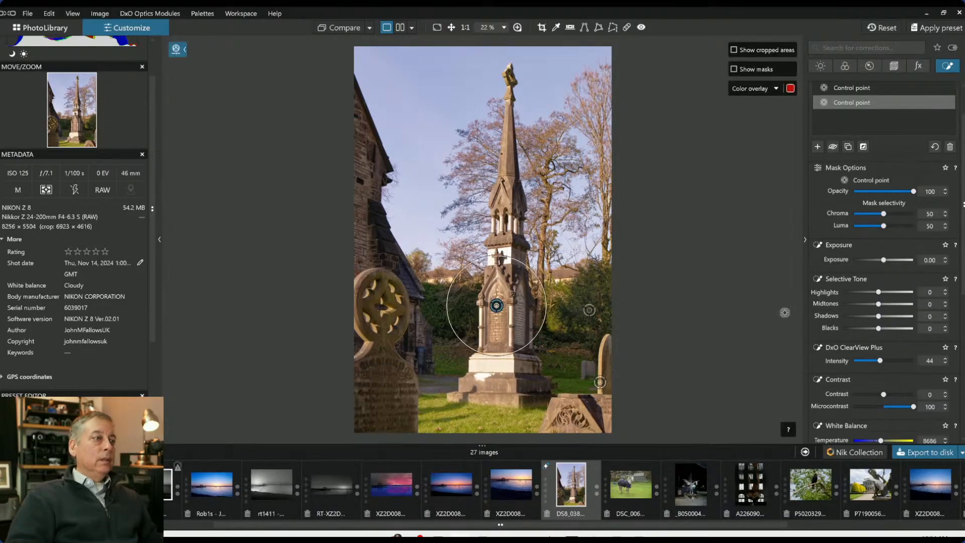
mouse_move(549, 178)
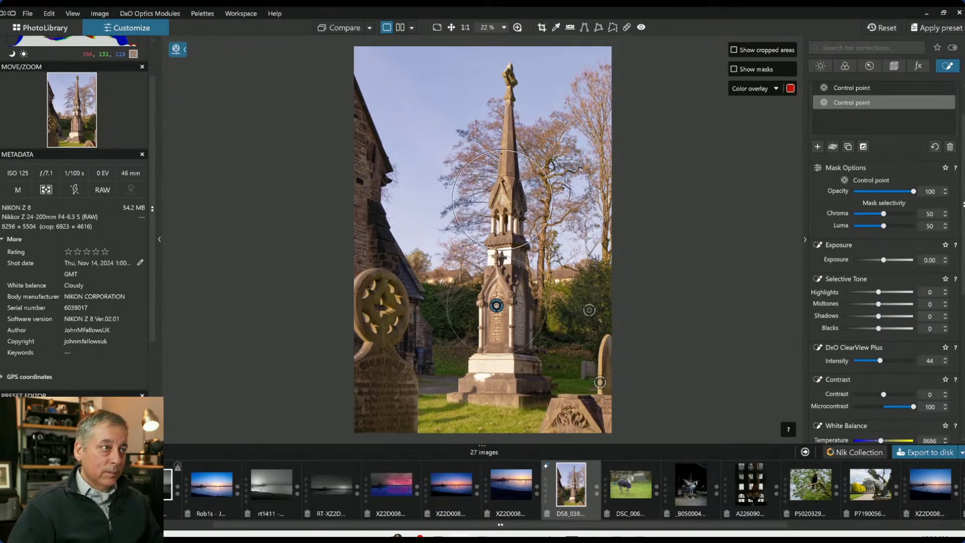
left_click_drag(545, 182, 522, 191)
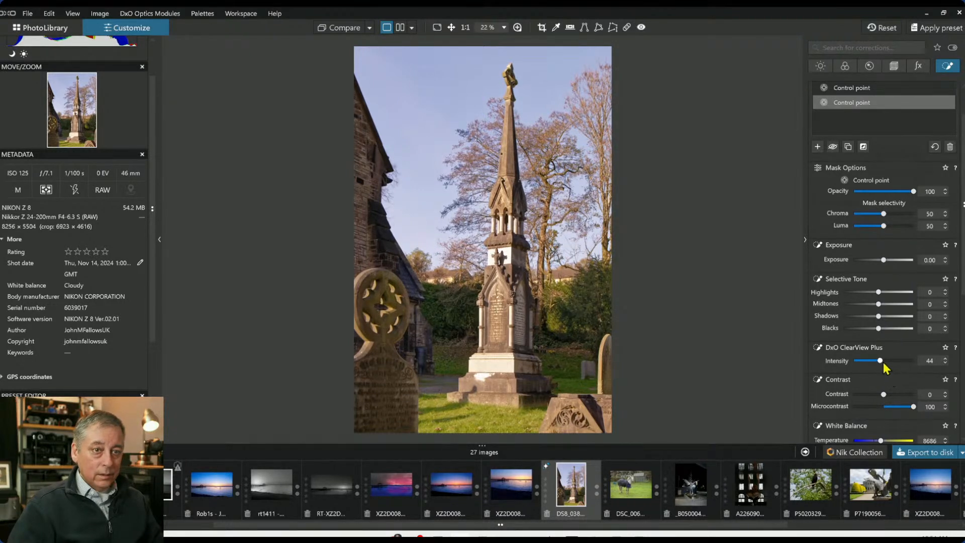
left_click_drag(883, 362, 895, 396)
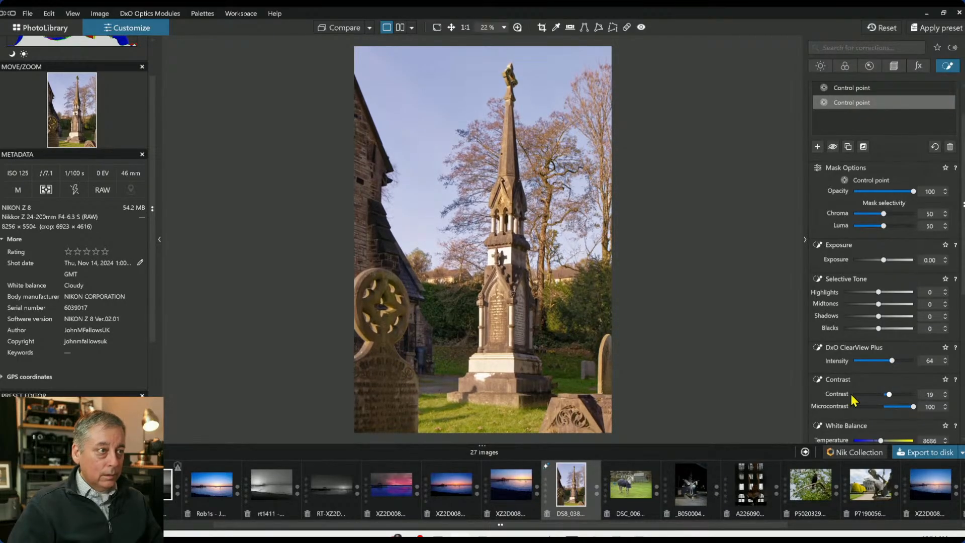
Paint an Auto Mask along the upper spire of the monument
mouse_move(789, 370)
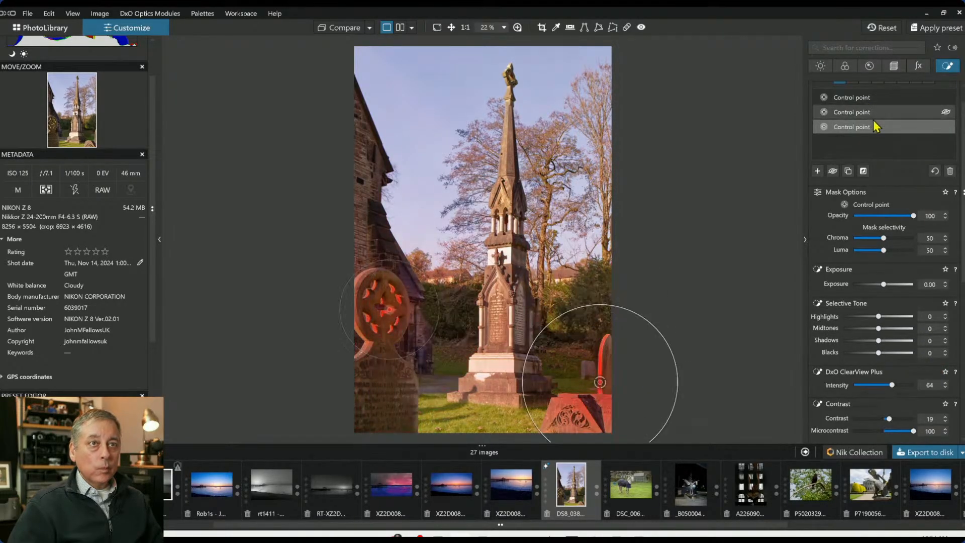
scroll(888, 126, "up", 1)
left_click(903, 103)
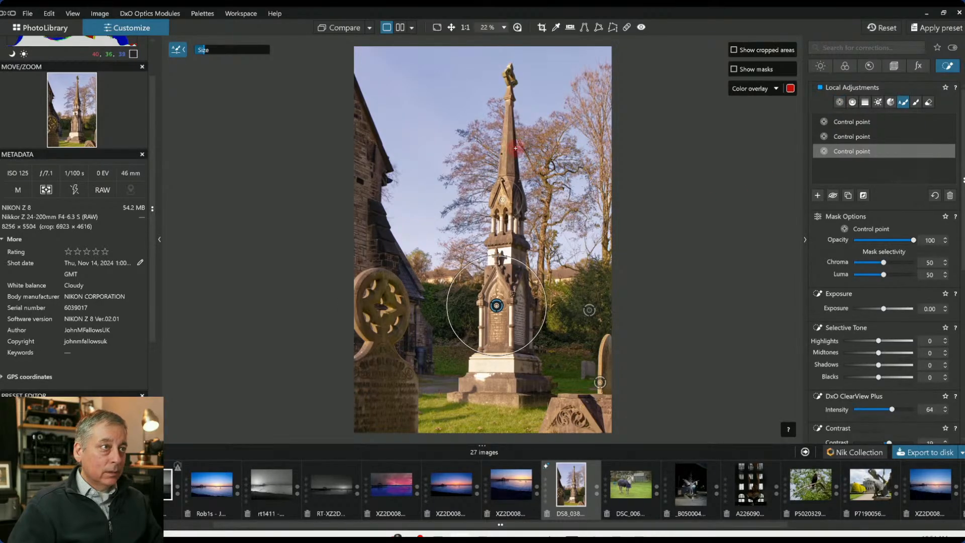
left_click(503, 173)
left_click_drag(506, 157, 510, 86)
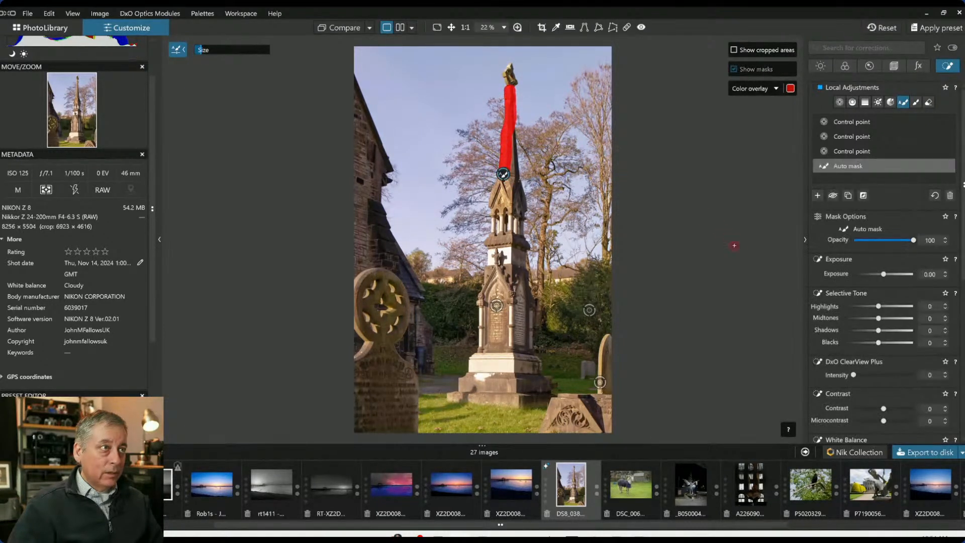
Set the spire mask's highlights to 22, microcontrast 48, ClearView Plus intensity 27 and temperature 11533
left_click_drag(882, 305, 886, 307)
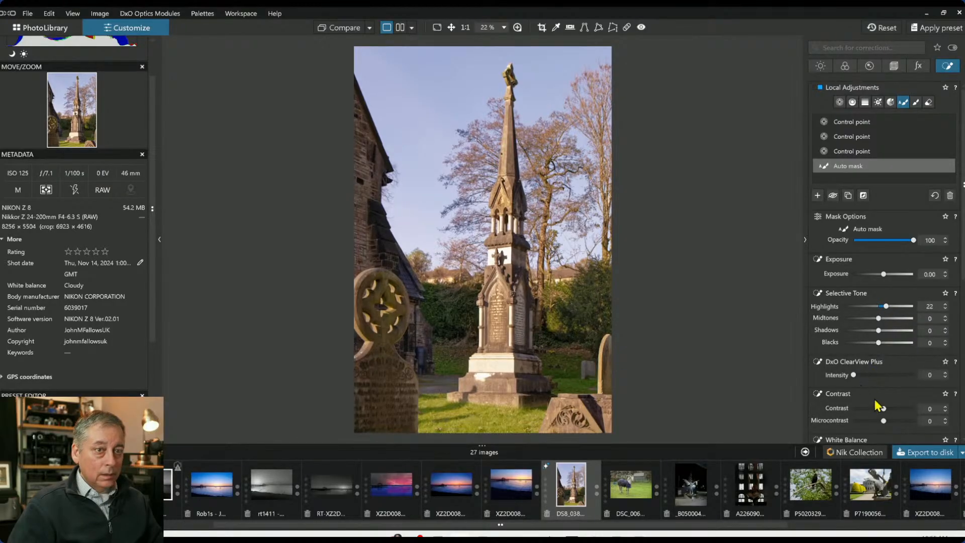
left_click_drag(884, 420, 899, 421)
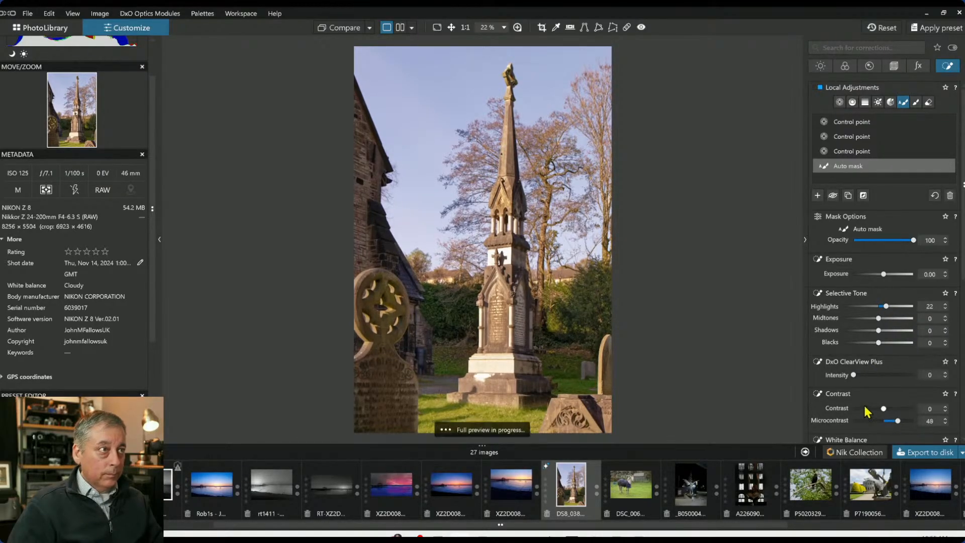
left_click_drag(855, 375, 870, 375)
scroll(865, 368, "down", 4)
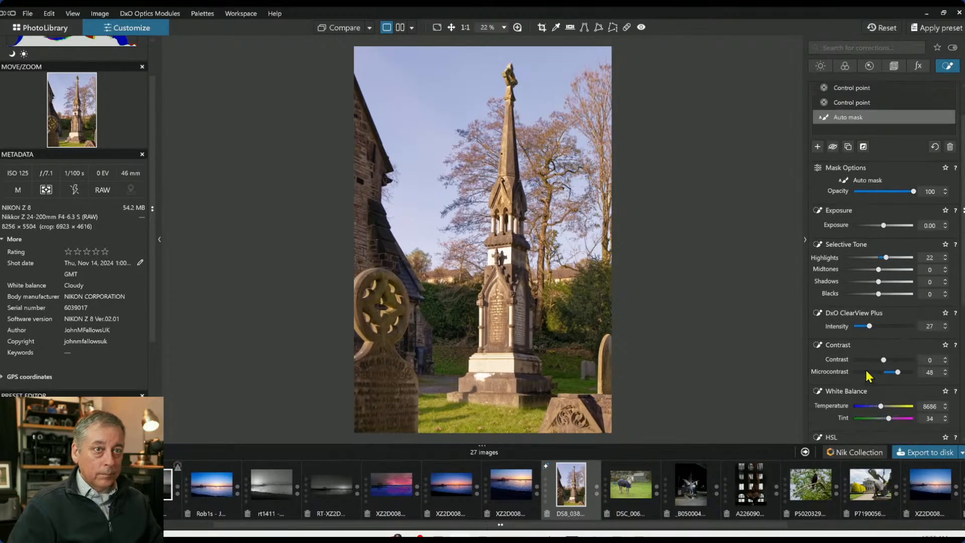
left_click_drag(881, 358, 886, 358)
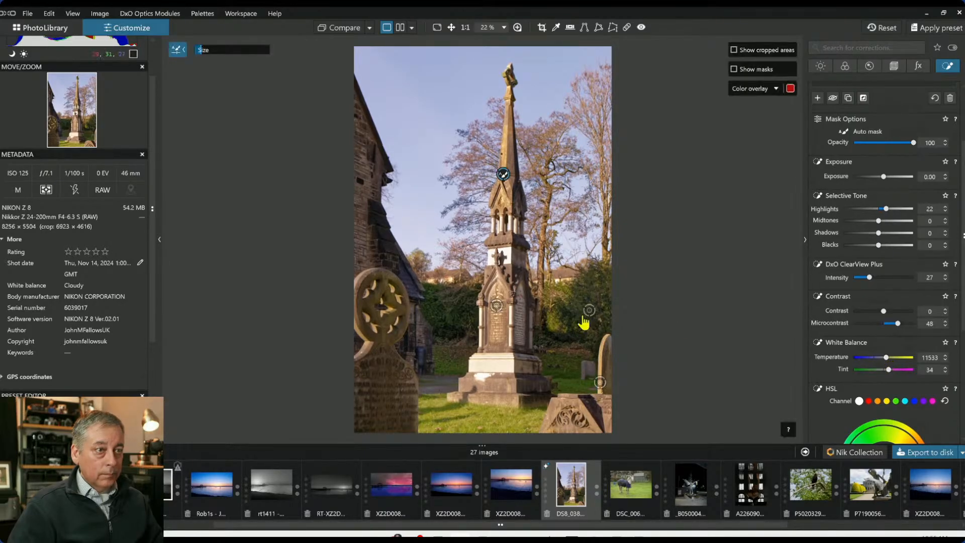
Select the monument control point and lower its temperature to 9536
left_click(498, 307)
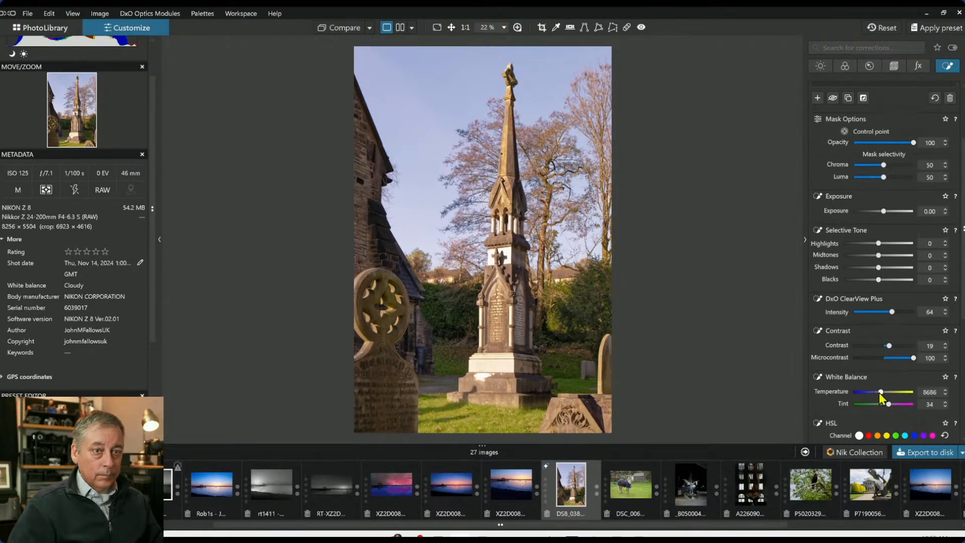
left_click_drag(885, 392, 885, 398)
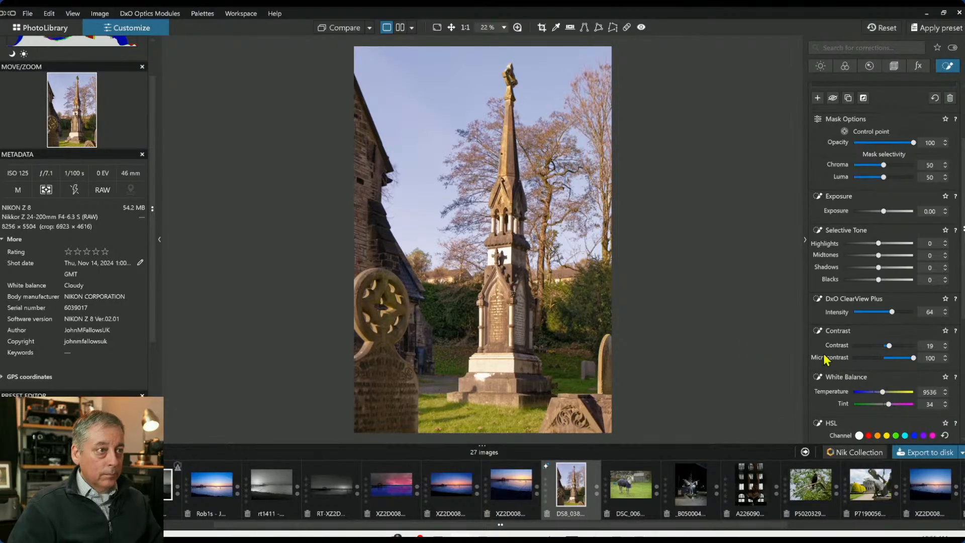
Select the dark trees control point and lower its temperature to 6790
left_click(589, 312)
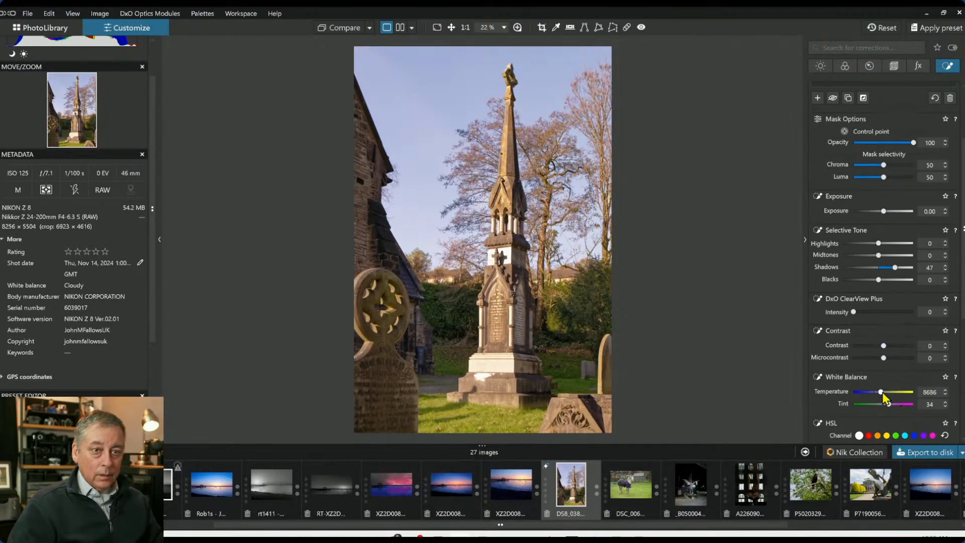
mouse_move(883, 392)
left_mouse_down()
mouse_move(868, 397)
mouse_move(877, 393)
left_mouse_up()
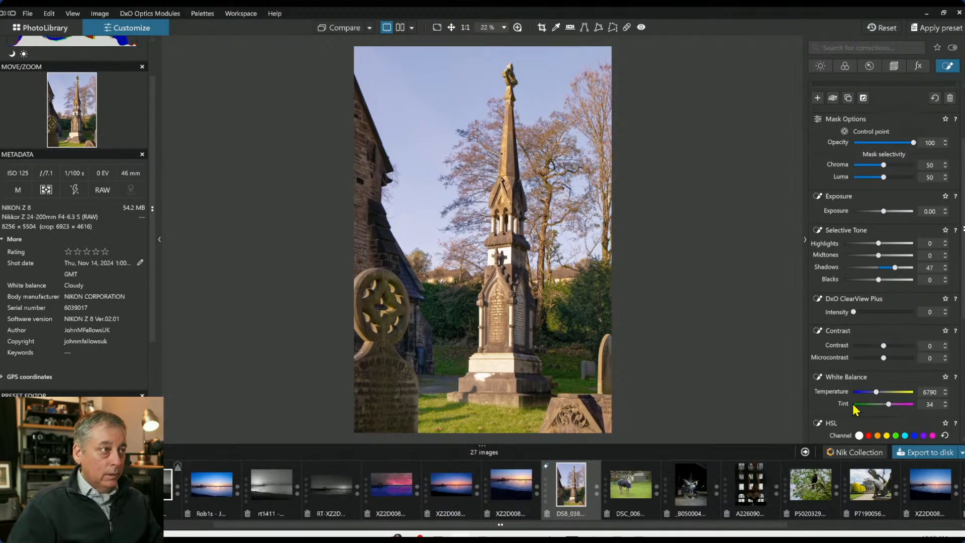
left_click(377, 414)
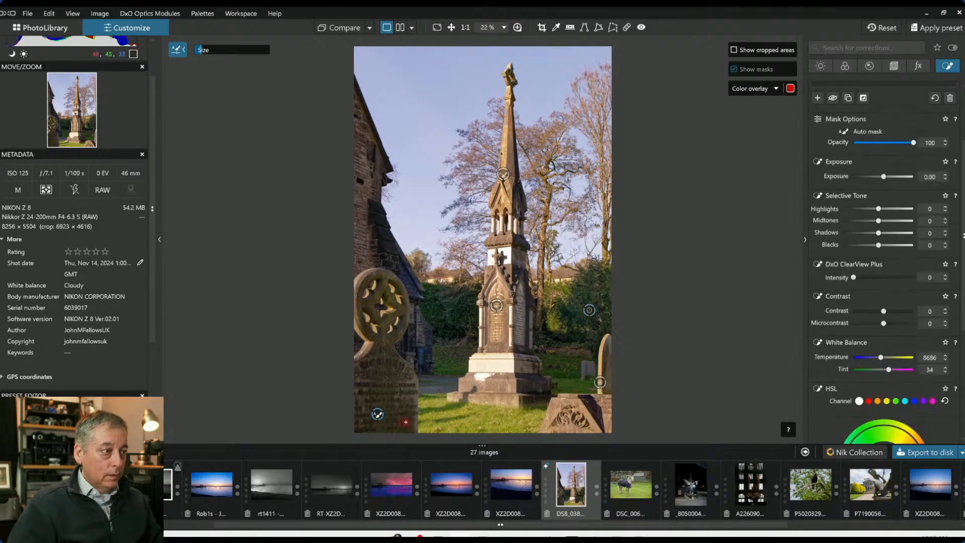
left_click(767, 188)
left_click(591, 311)
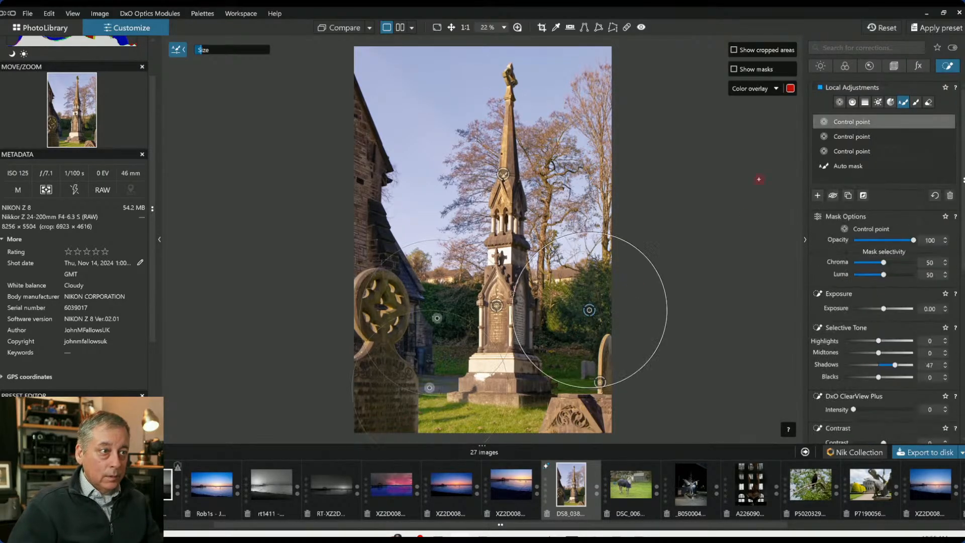
Add control points on the church wall at left and on the lower-left gravestone
left_click(840, 102)
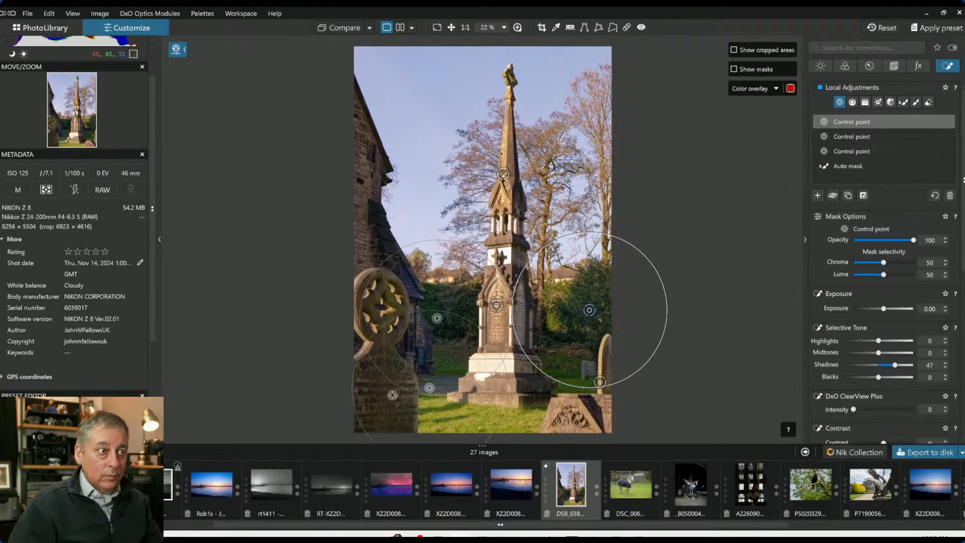
left_click(391, 400)
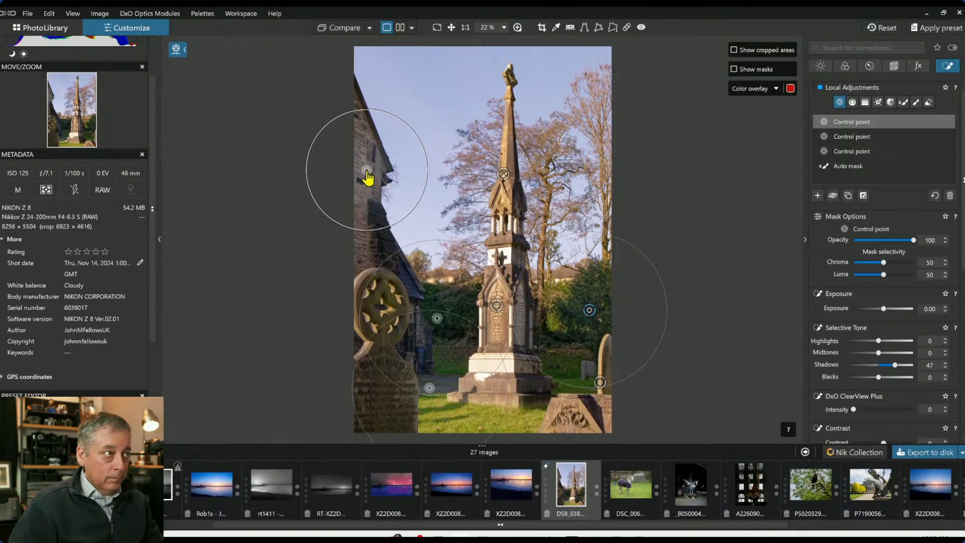
left_click(370, 200)
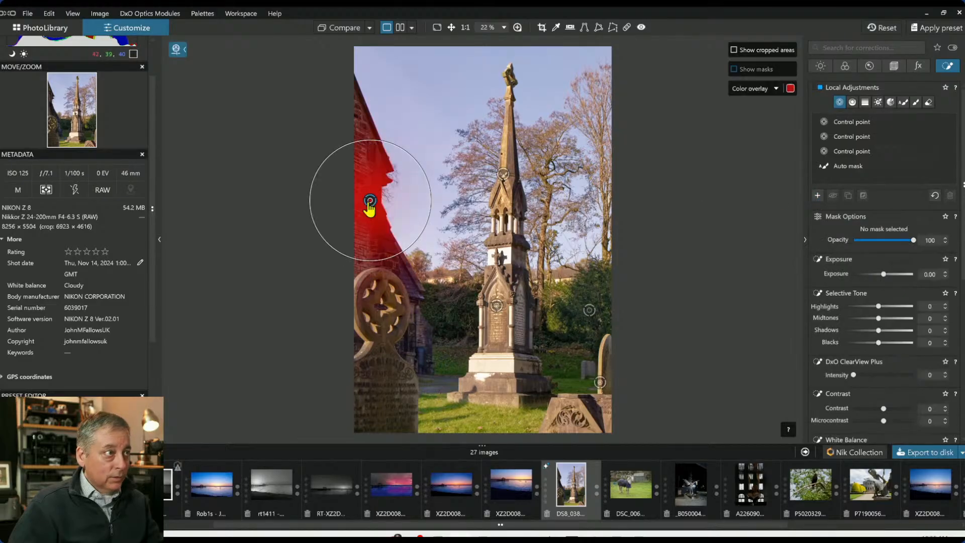
left_click(380, 397)
Set the gravestone control point's temperature to 7169 and exposure to -0.42, keeping its blacks at 0
left_click_drag(878, 378, 873, 376)
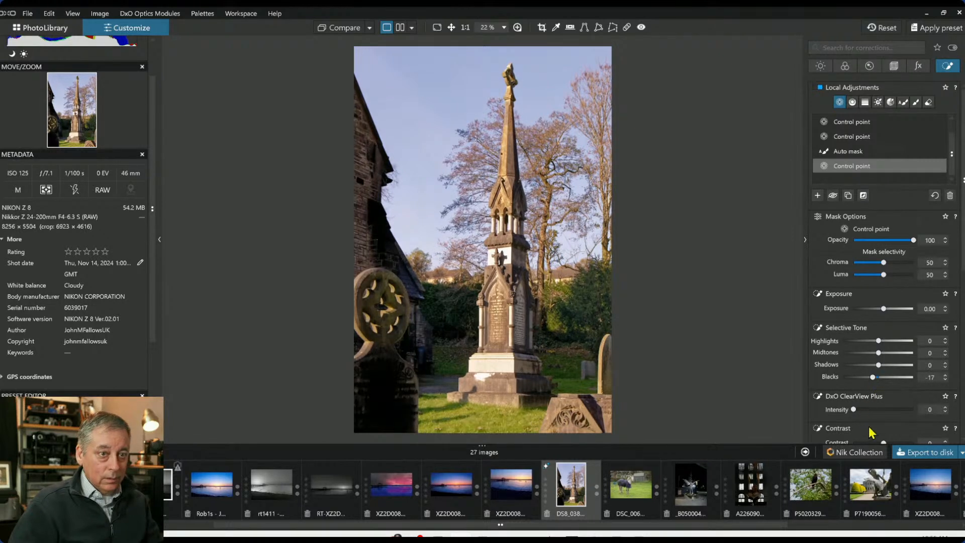
scroll(876, 428, "down", 3)
left_click_drag(881, 394, 879, 396)
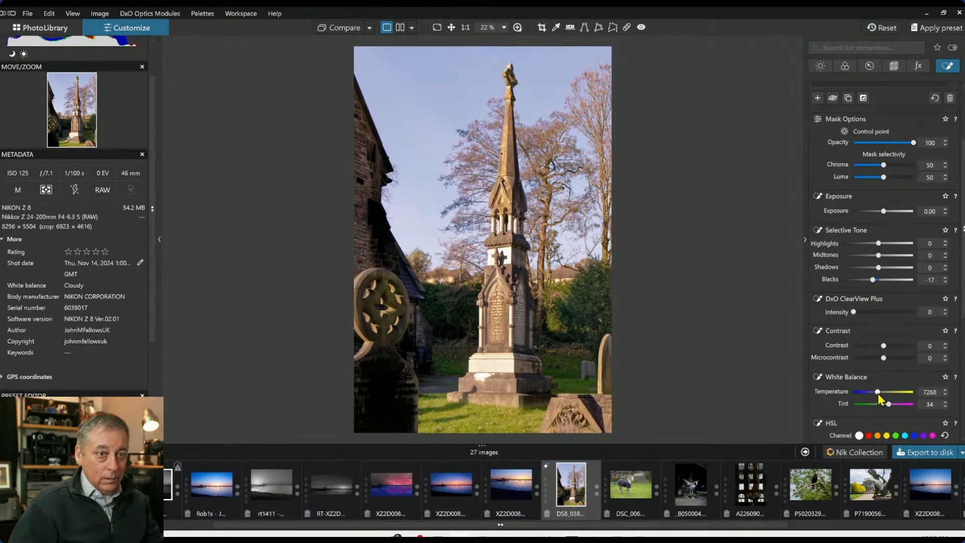
double_click(873, 280)
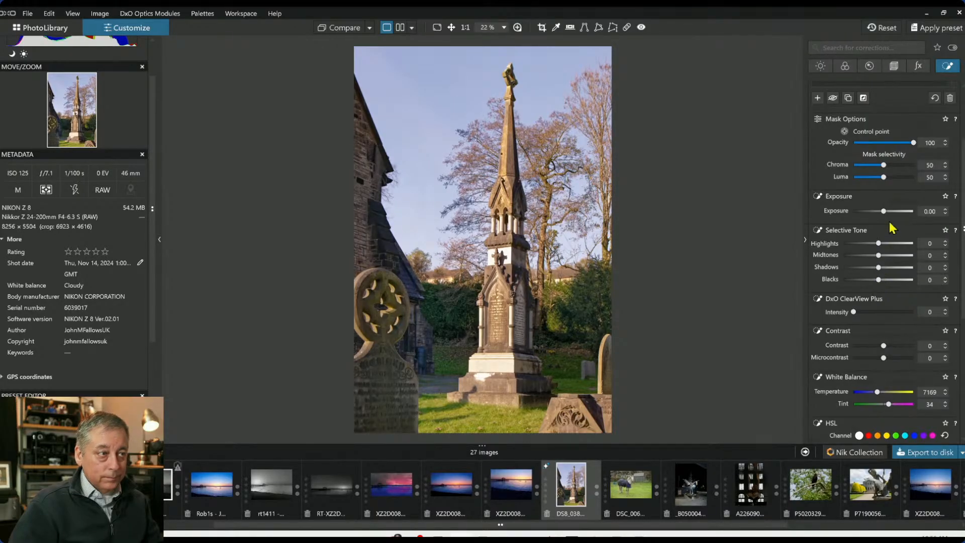
left_click_drag(884, 212, 880, 213)
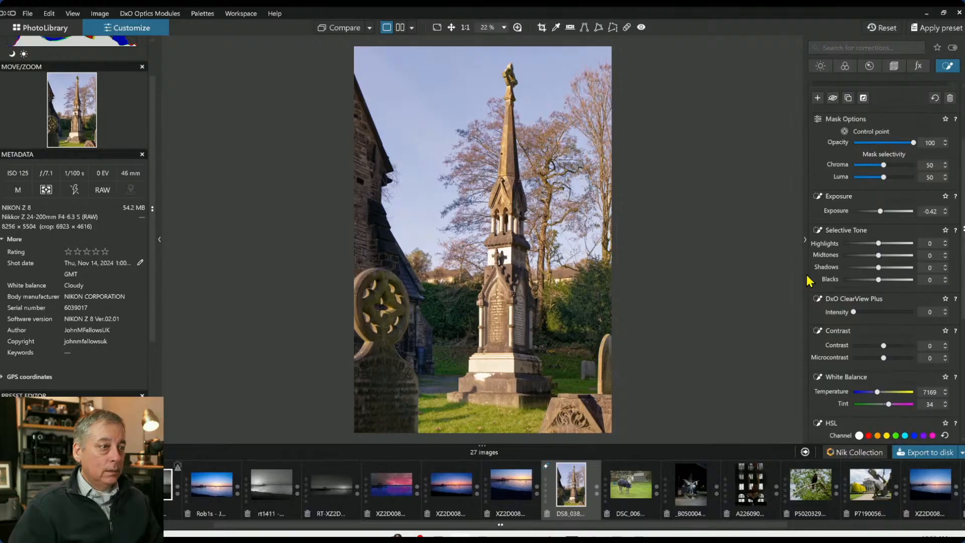
Toggle the before/after comparison to review the edited photo against the original
left_click(344, 29)
left_click(345, 29)
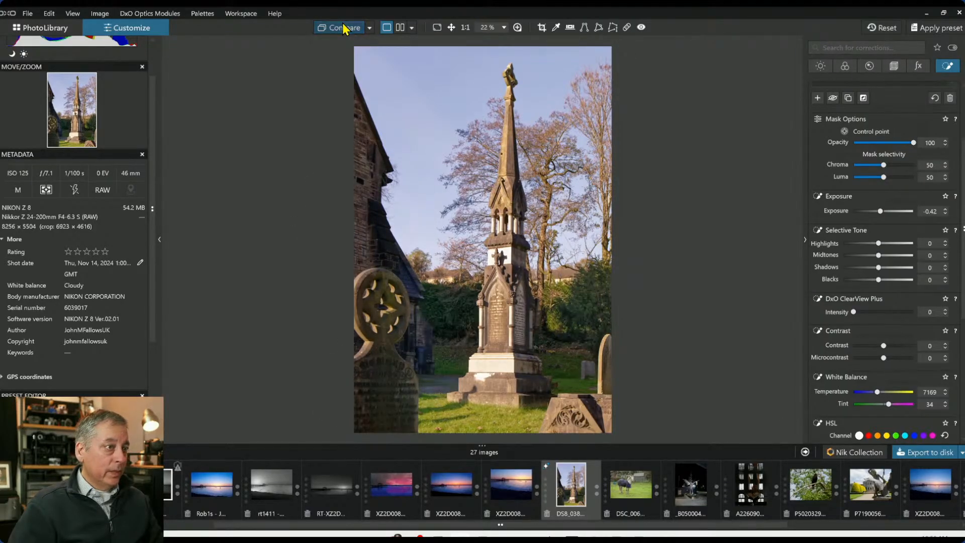
left_click(345, 29)
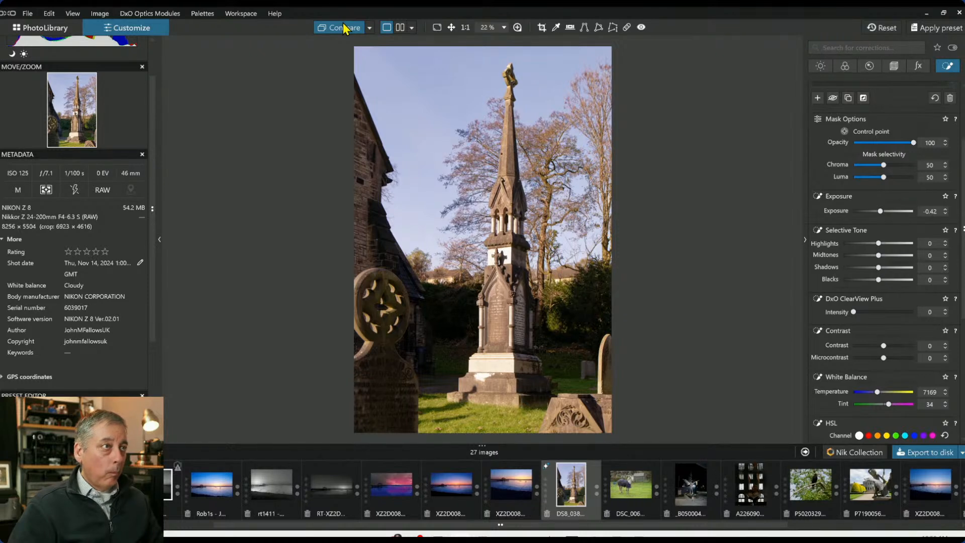
left_click(345, 29)
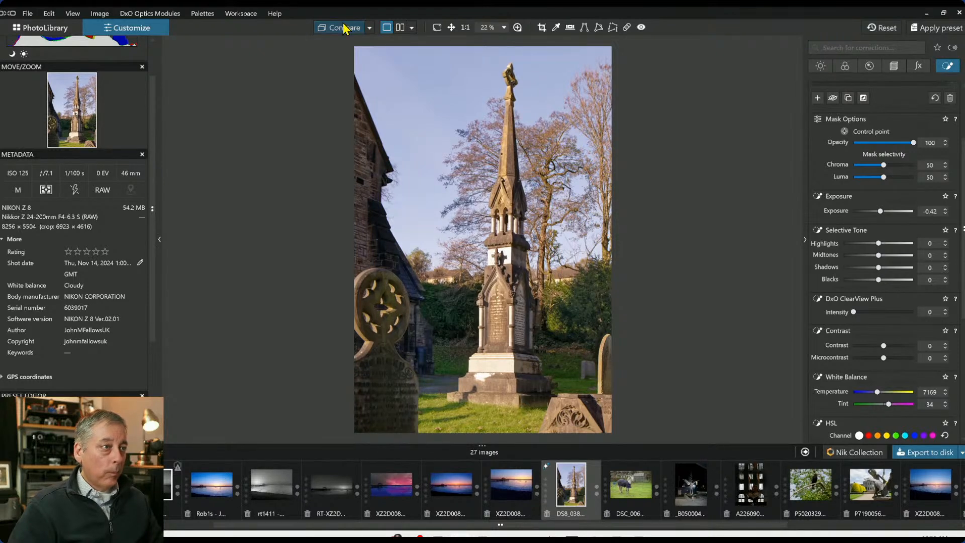
Add a control line across the upper middle of the image to the selected gravestone control point's mask
scroll(914, 136, "up", 4)
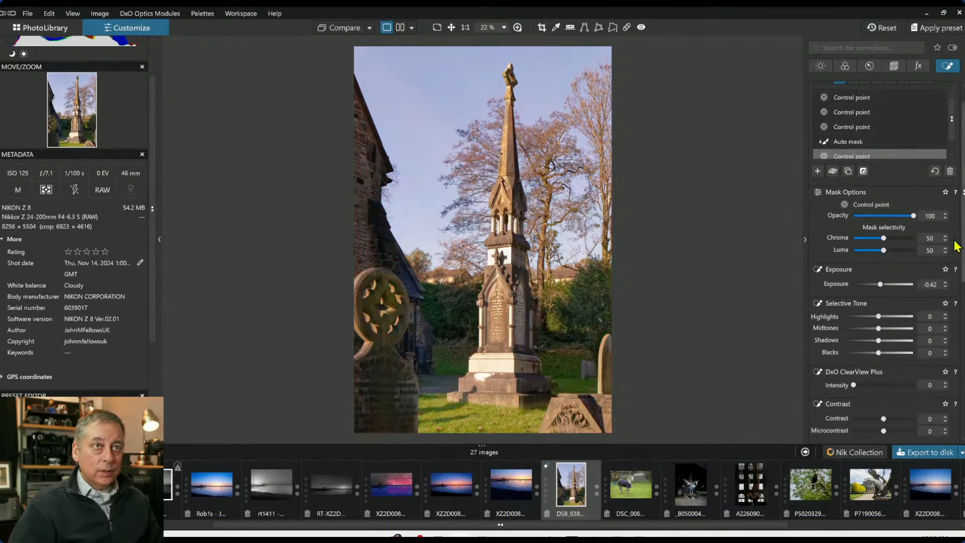
scroll(905, 126, "up", 1)
left_click(852, 102)
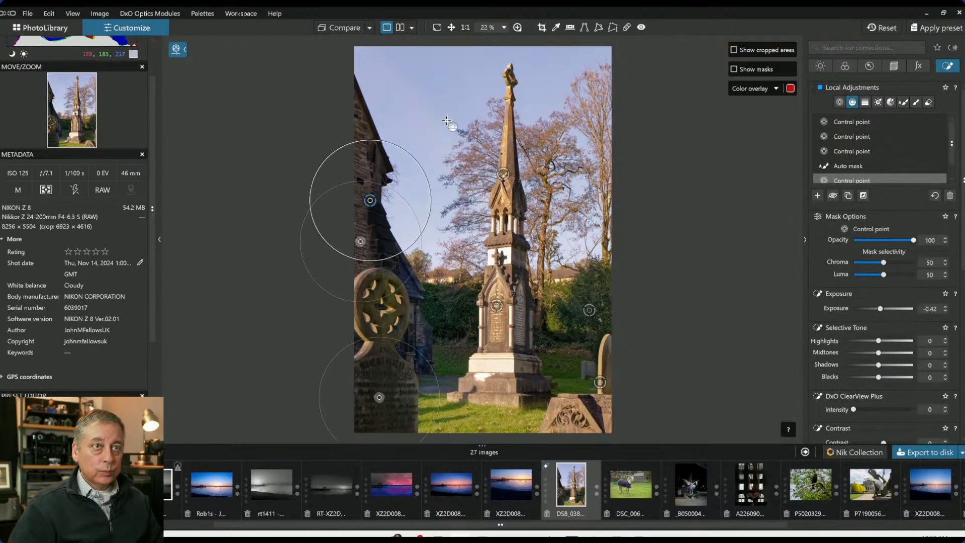
left_click_drag(438, 222, 438, 326)
left_click_drag(438, 238, 438, 142)
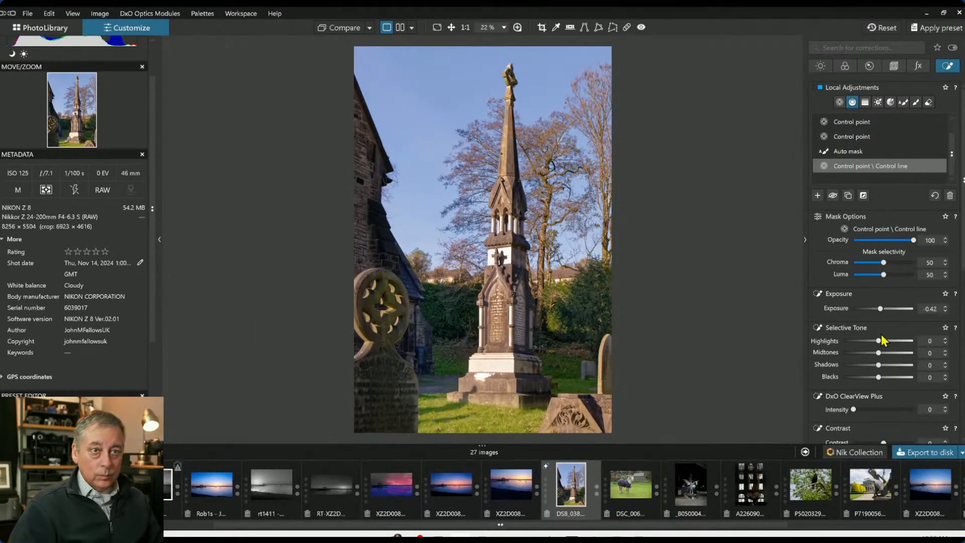
Set this local adjustment's chroma selectivity to 54, exposure to -1.16 and HSL saturation to -30
left_click_drag(883, 262, 886, 262)
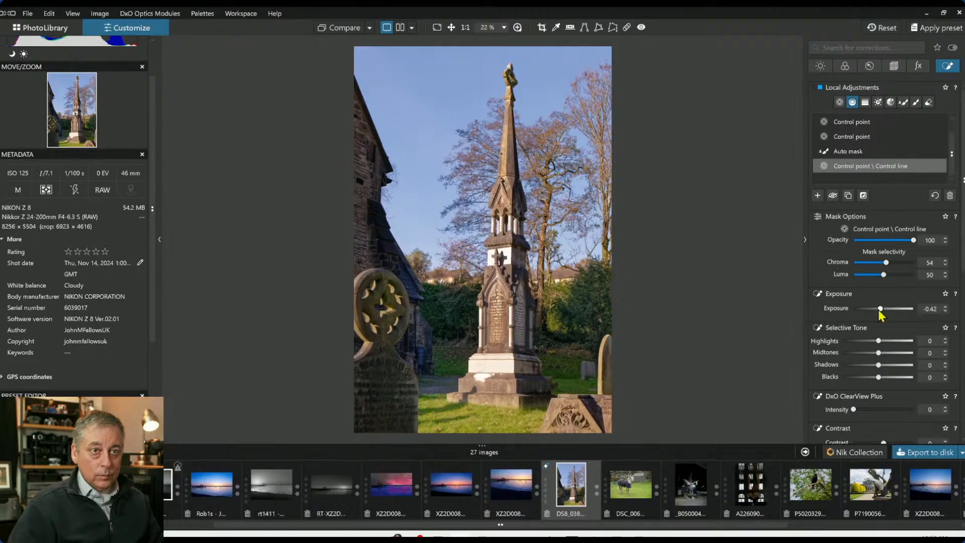
left_click_drag(881, 309, 875, 309)
scroll(858, 365, "down", 4)
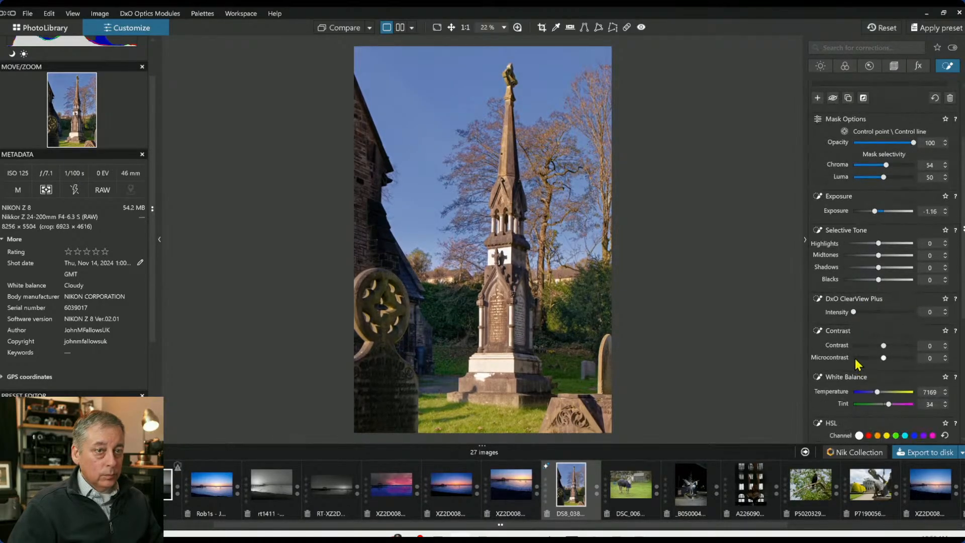
scroll(860, 377, "down", 4)
scroll(874, 402, "down", 3)
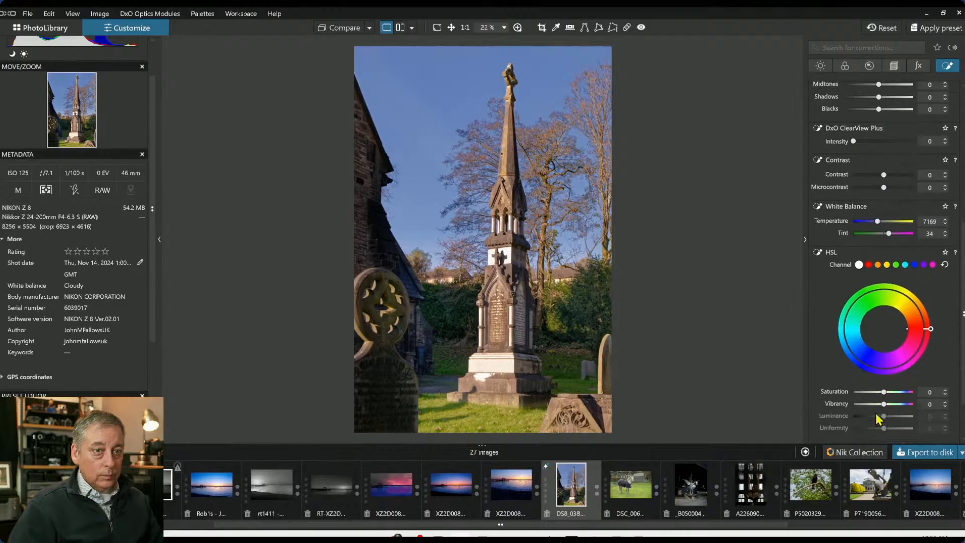
left_click_drag(883, 392, 876, 393)
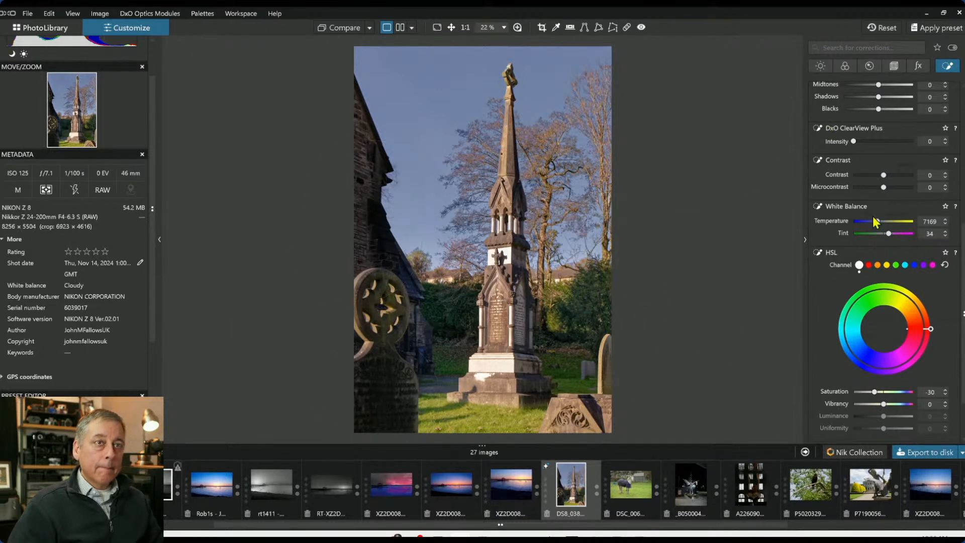
Switch to the control point tool and place a control point on the monument's base
scroll(871, 214, "up", 5)
left_click(840, 102)
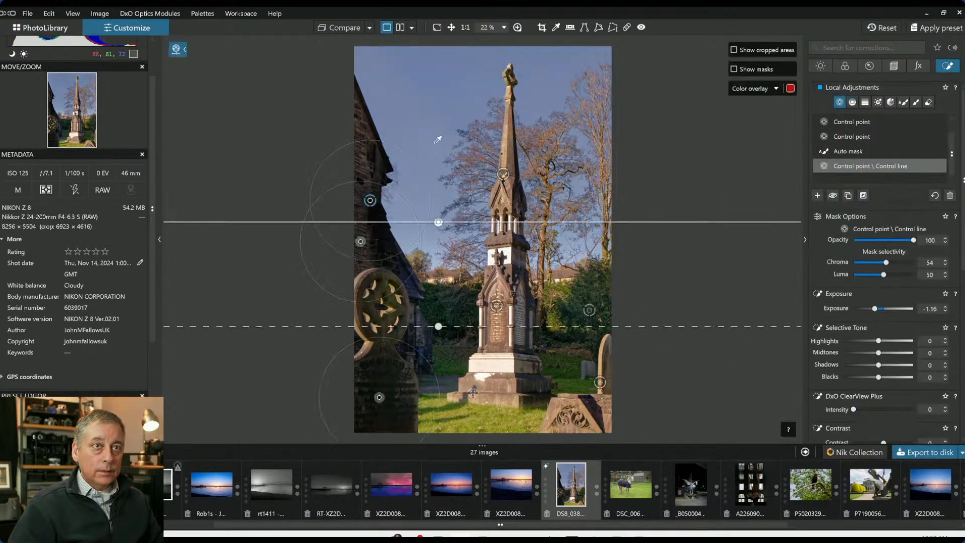
mouse_move(488, 362)
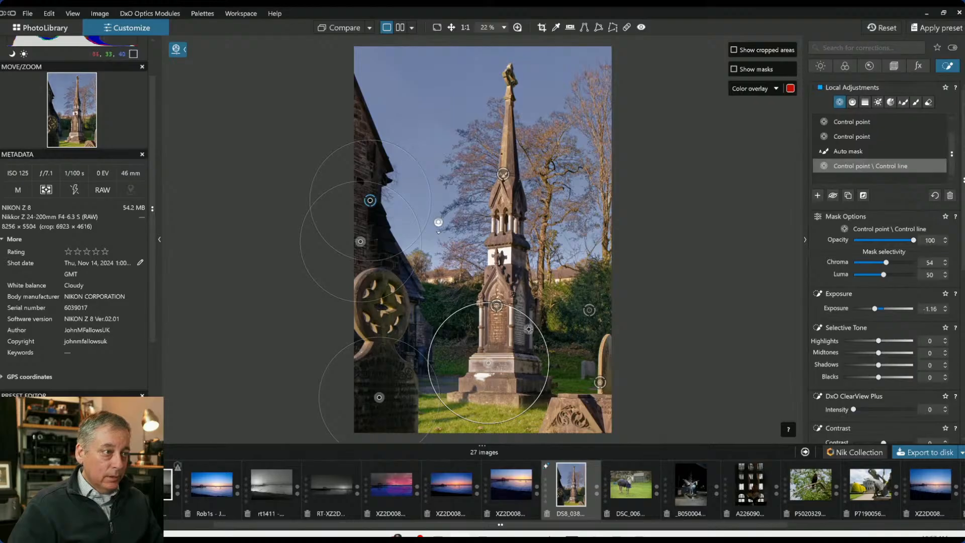
left_click_drag(530, 329, 518, 345)
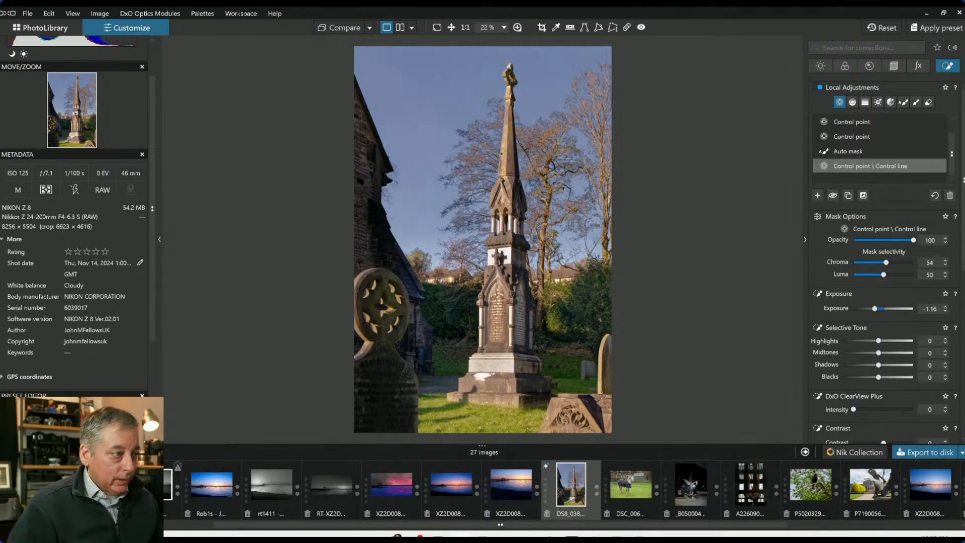
Hide the palettes and show a side-by-side before/after comparison of the photo
key("F9")
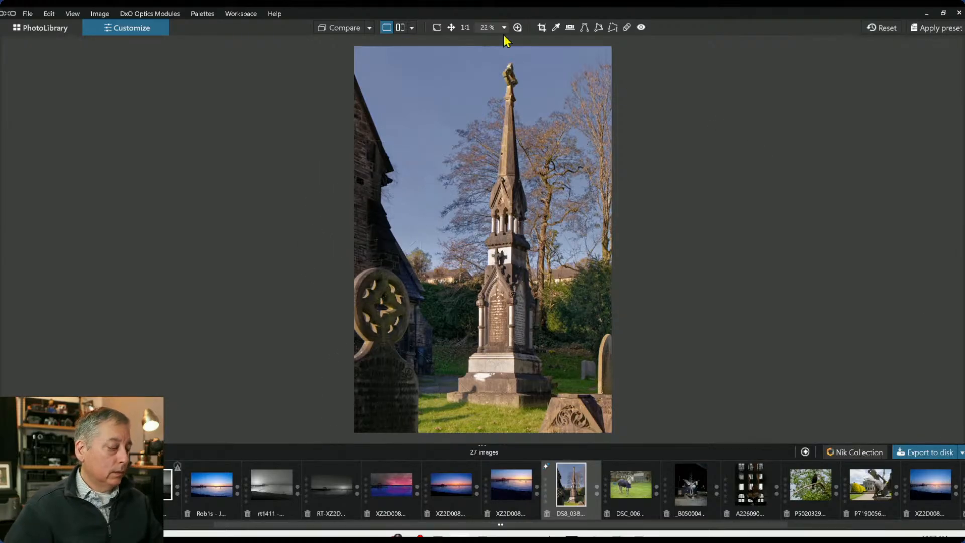
left_click(401, 27)
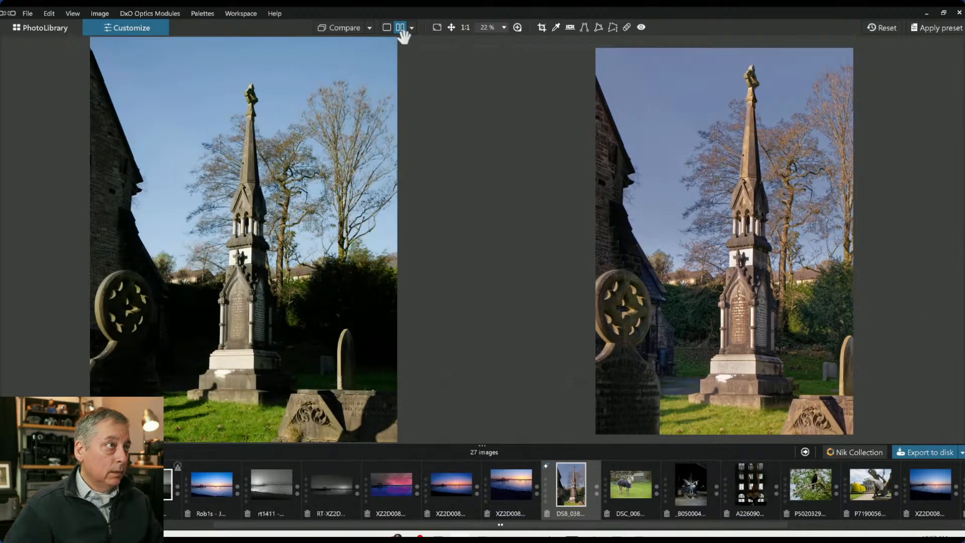
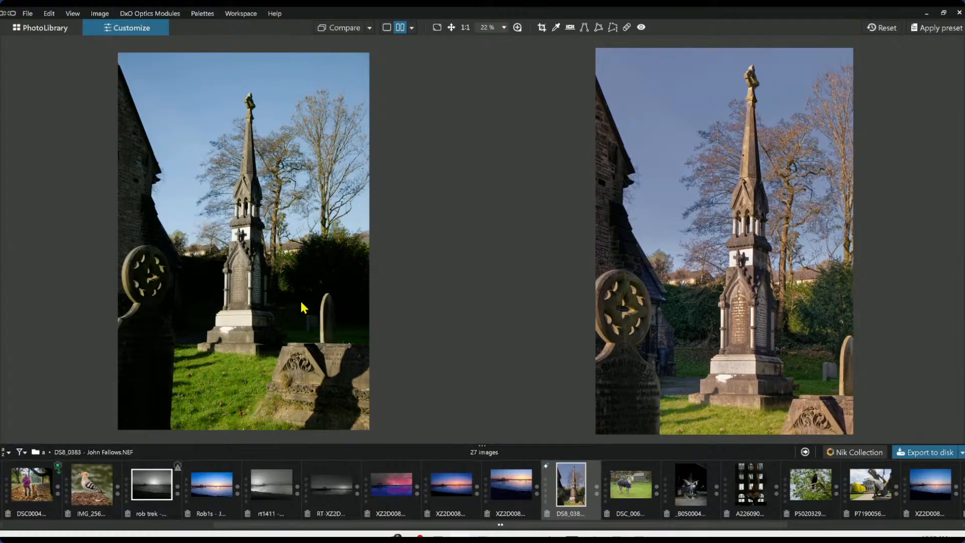
left_click(370, 28)
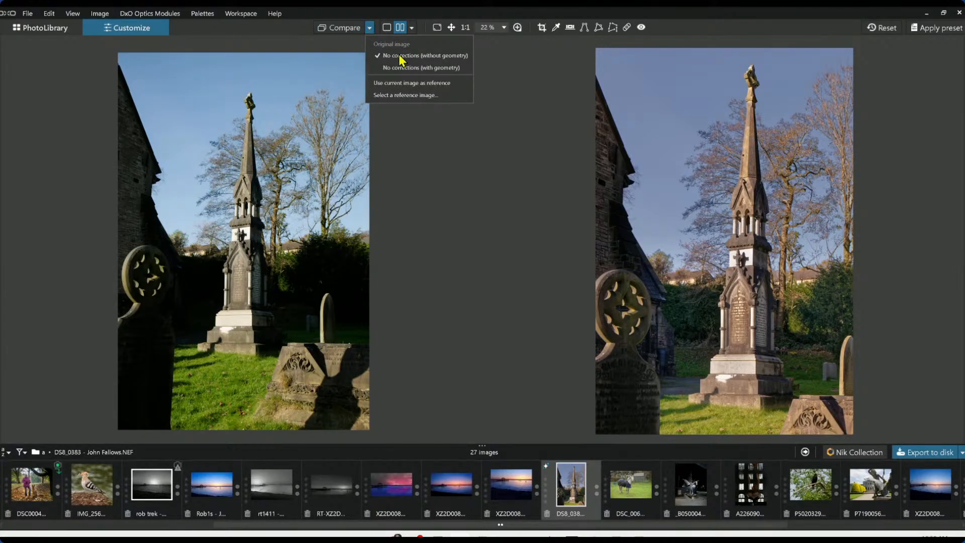
left_click(371, 29)
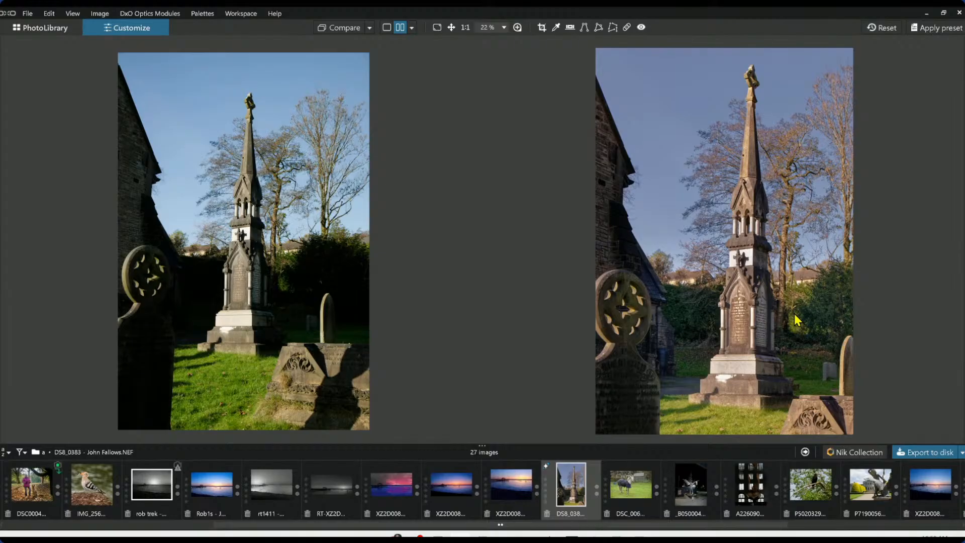
Show the side panels and select the horse photo in the filmstrip
key("Tab")
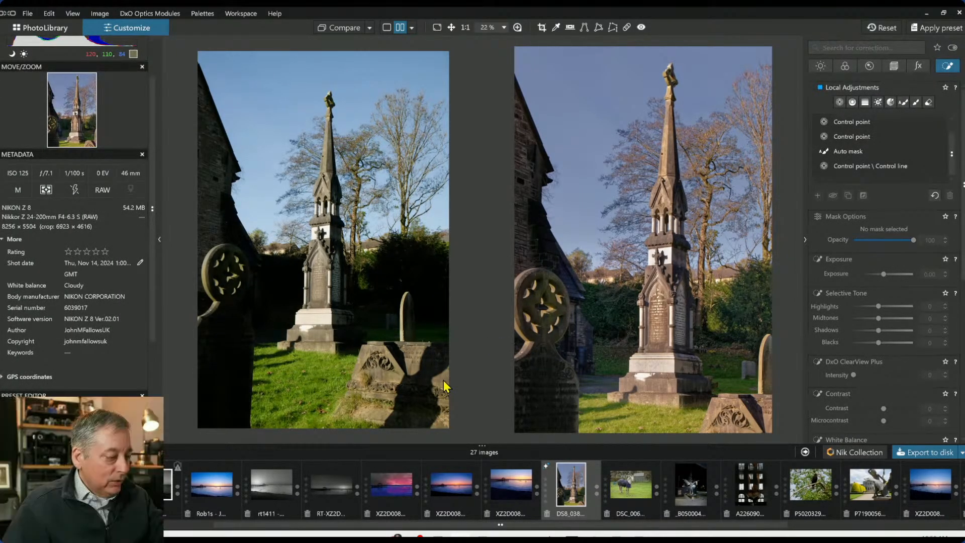
left_click(631, 490)
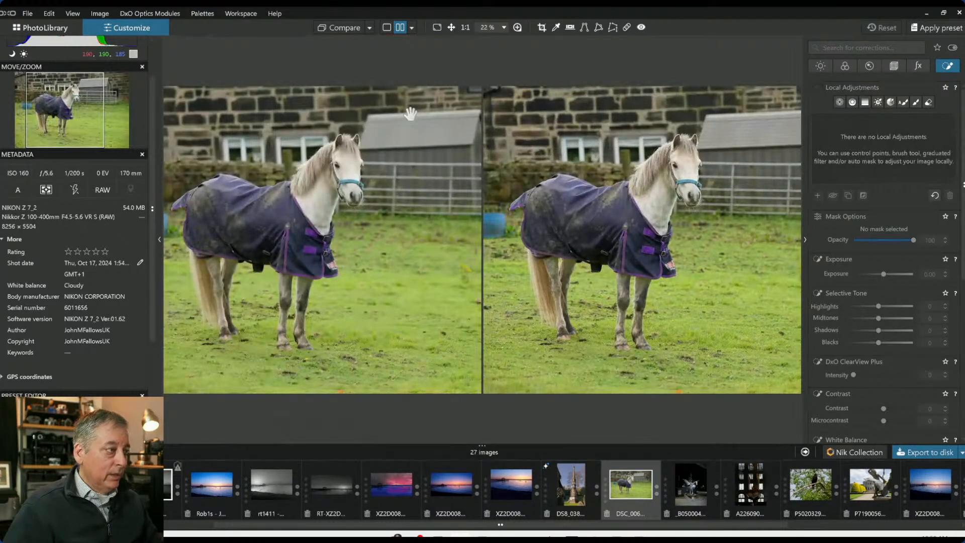
Switch the viewer to single-image view of the horse photo
left_click(387, 28)
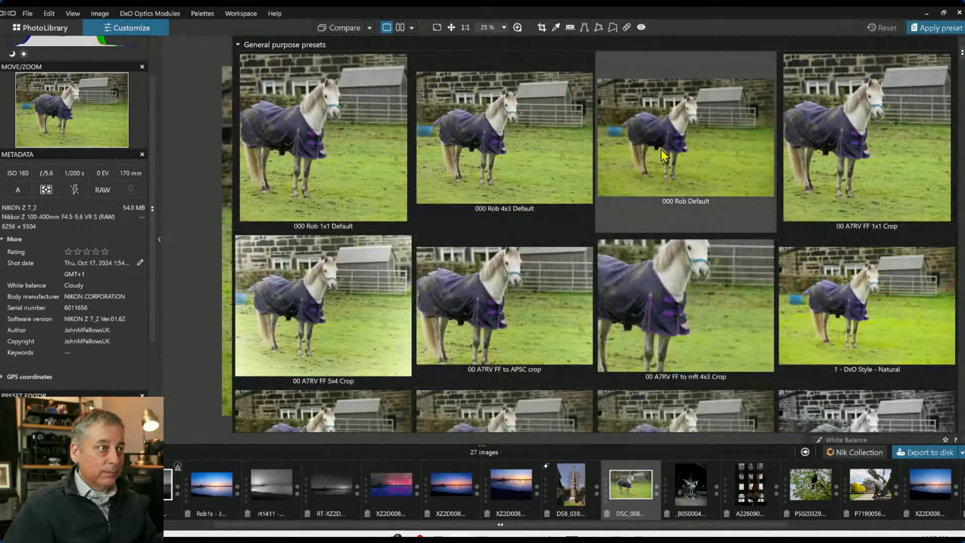
double_click(545, 264)
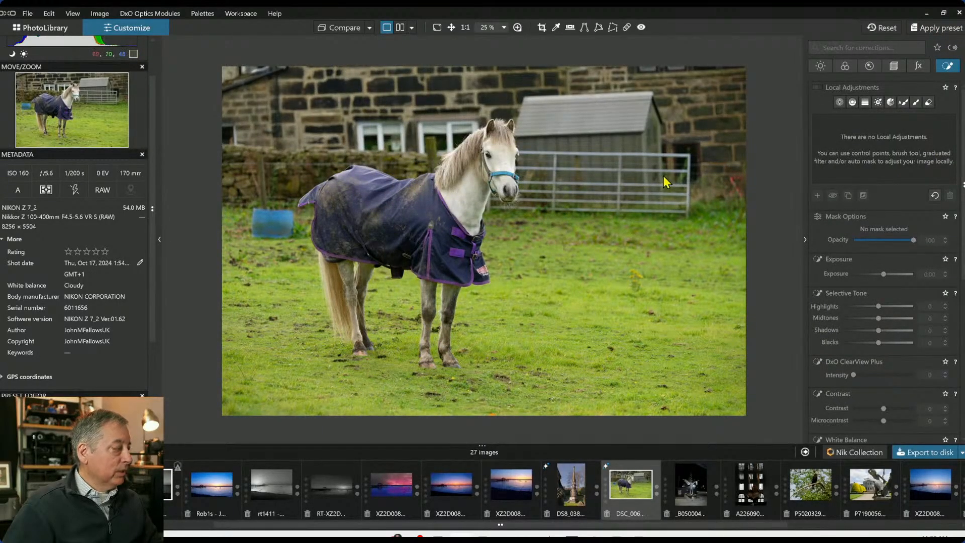
With the Control point tool, place linked control points on the horse's head, neck, blanket and legs, enlarging the head point
left_click(840, 102)
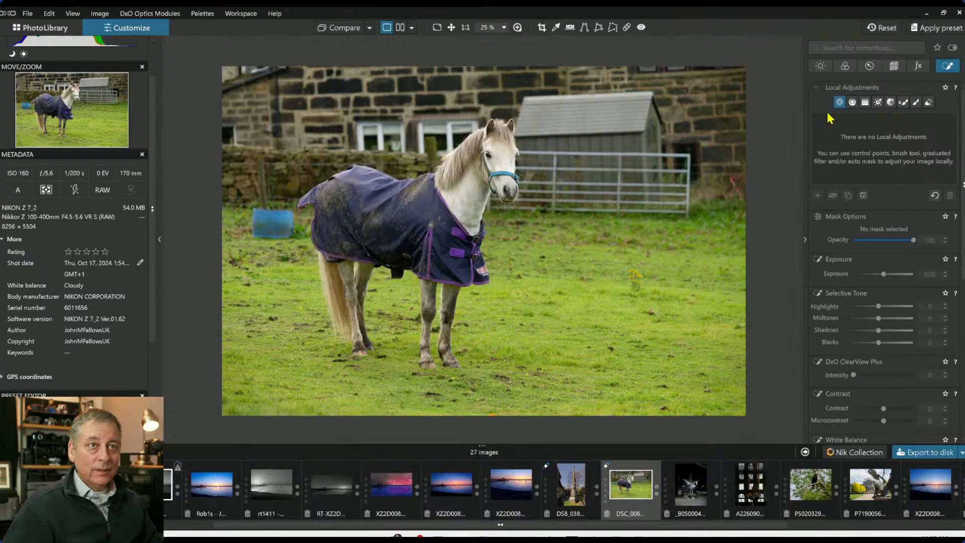
left_click(501, 164)
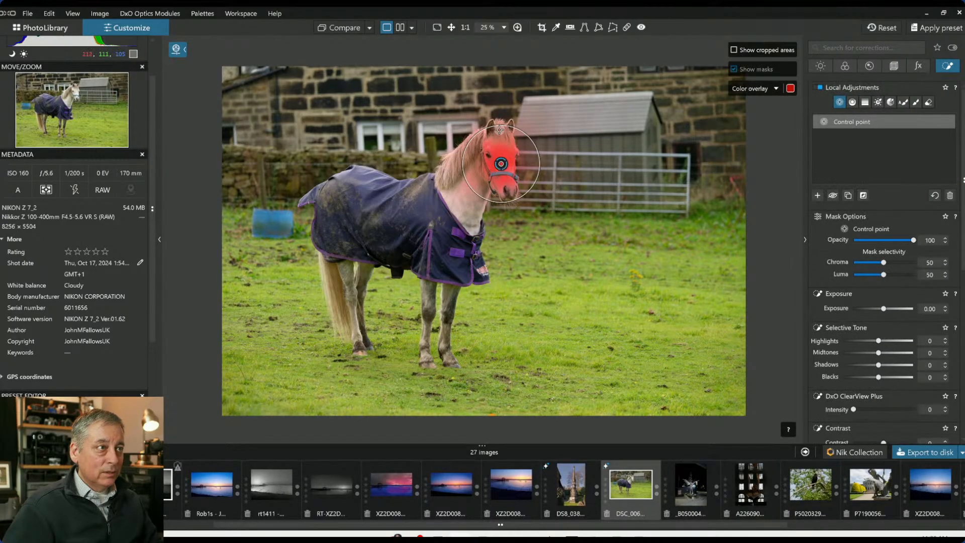
left_click_drag(500, 125, 495, 112)
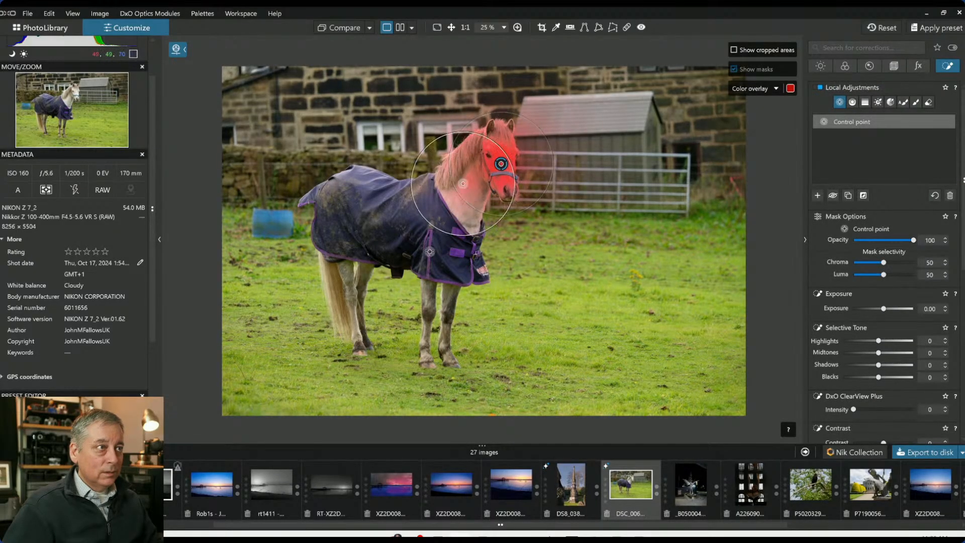
left_click(463, 184)
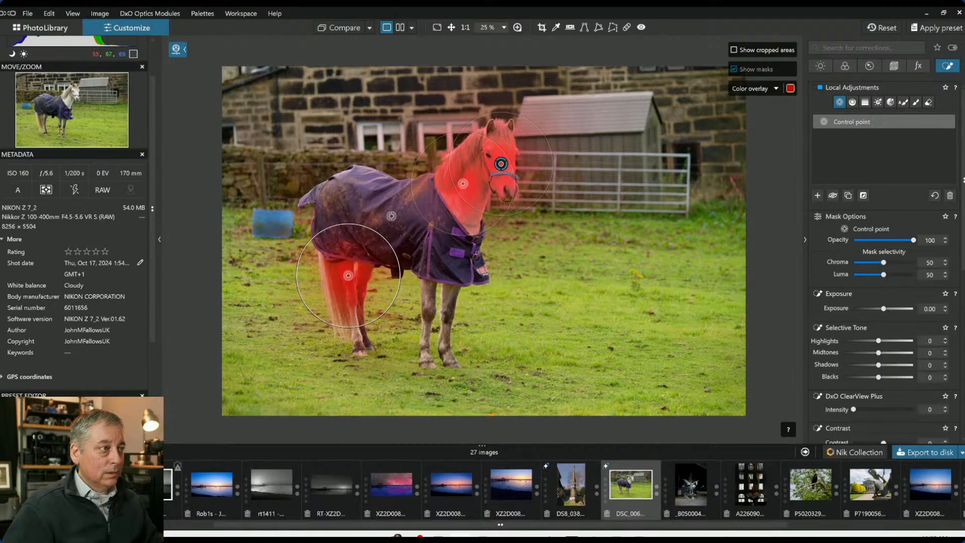
left_click(392, 216)
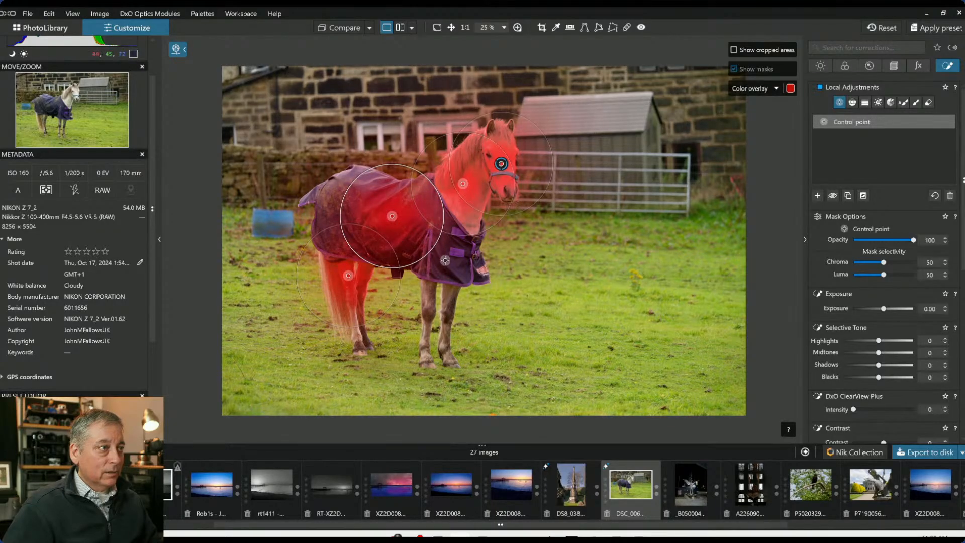
left_click(446, 262)
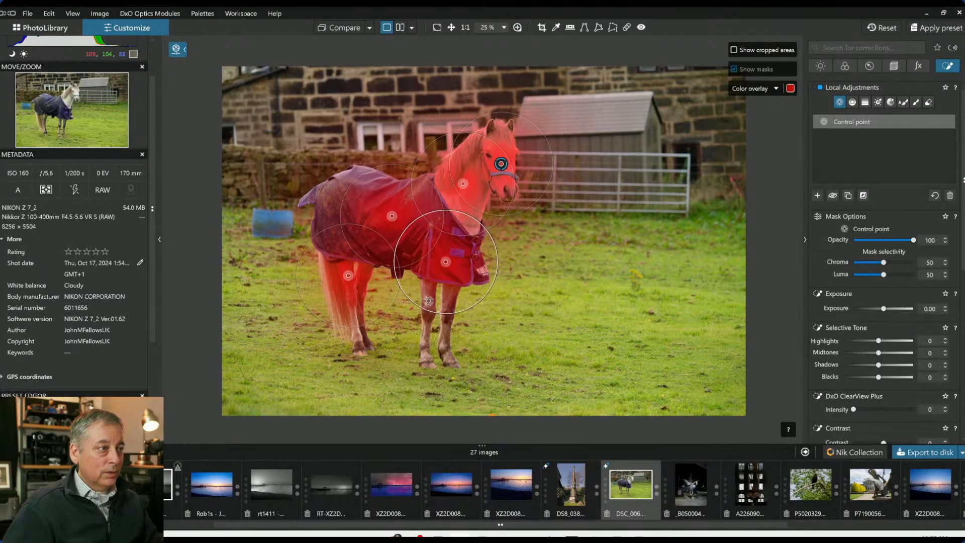
left_click(428, 301)
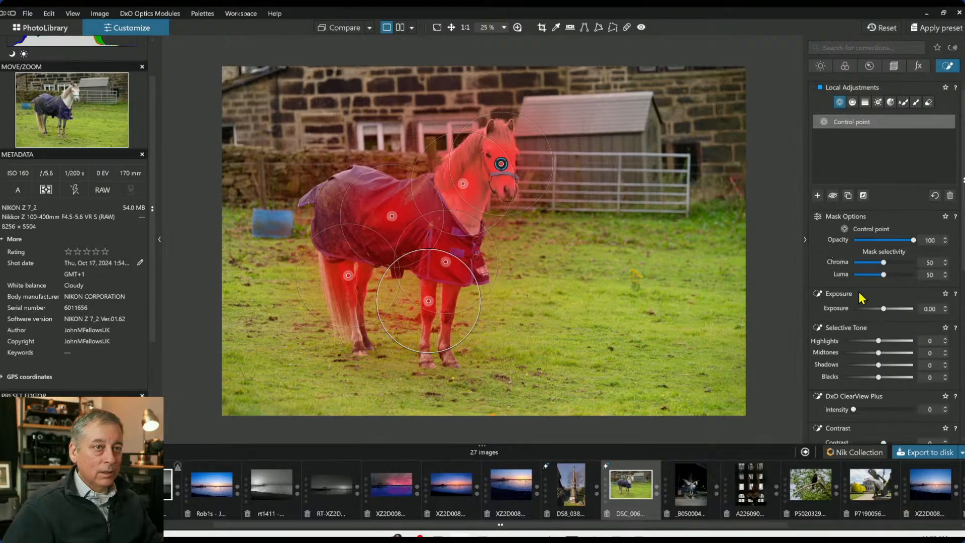
Set the horse points' white balance to temperature 6639 and tint 2, then compare with the original
scroll(862, 298, "down", 5)
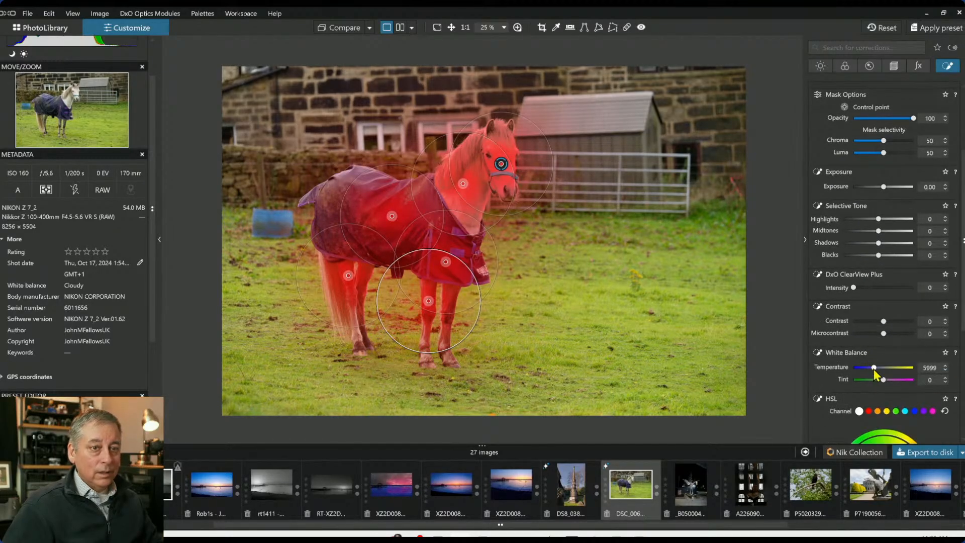
left_click_drag(875, 370, 882, 369)
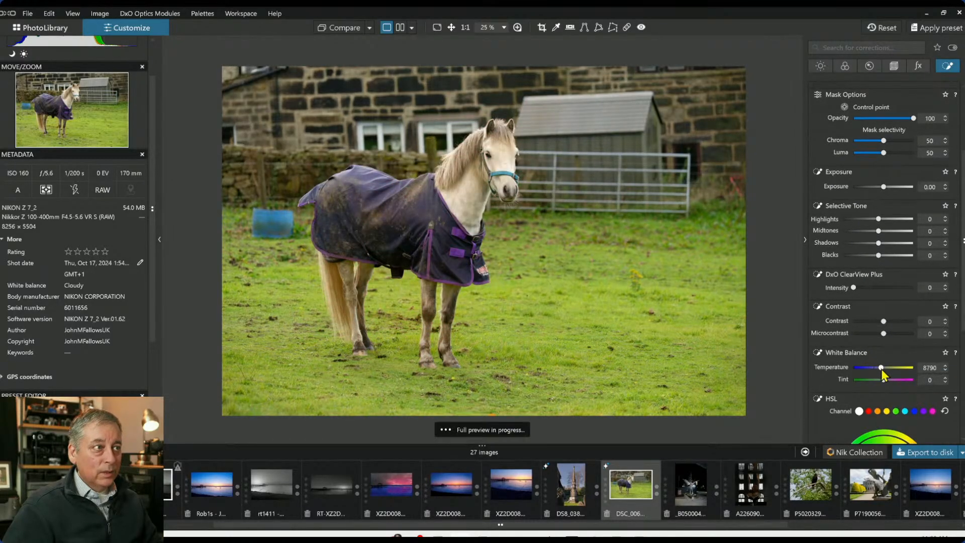
double_click(882, 369)
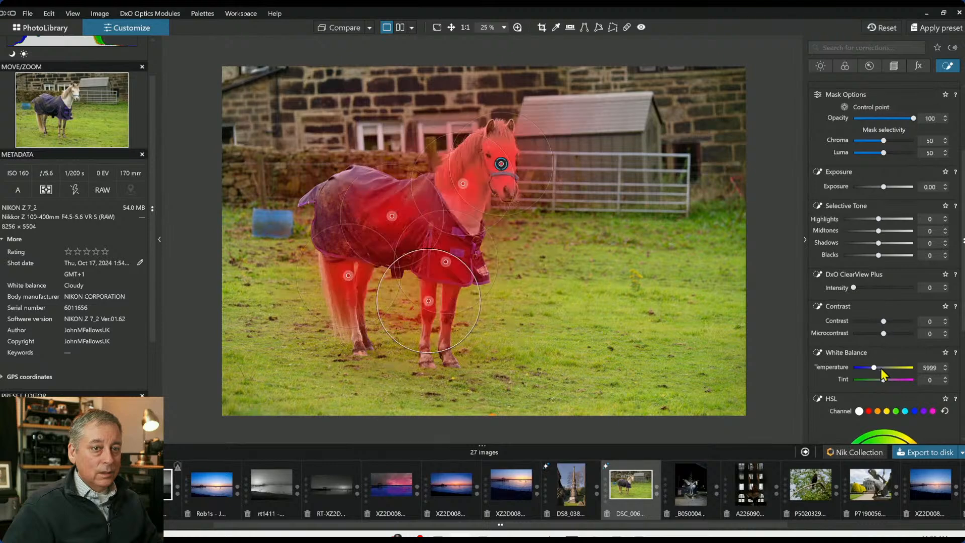
left_click(946, 369)
left_click(947, 369)
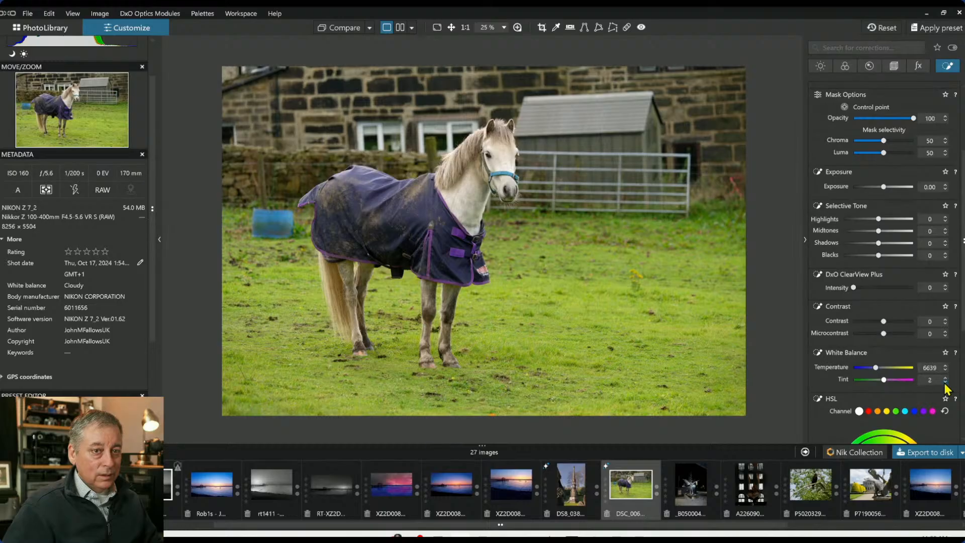
left_click(339, 32)
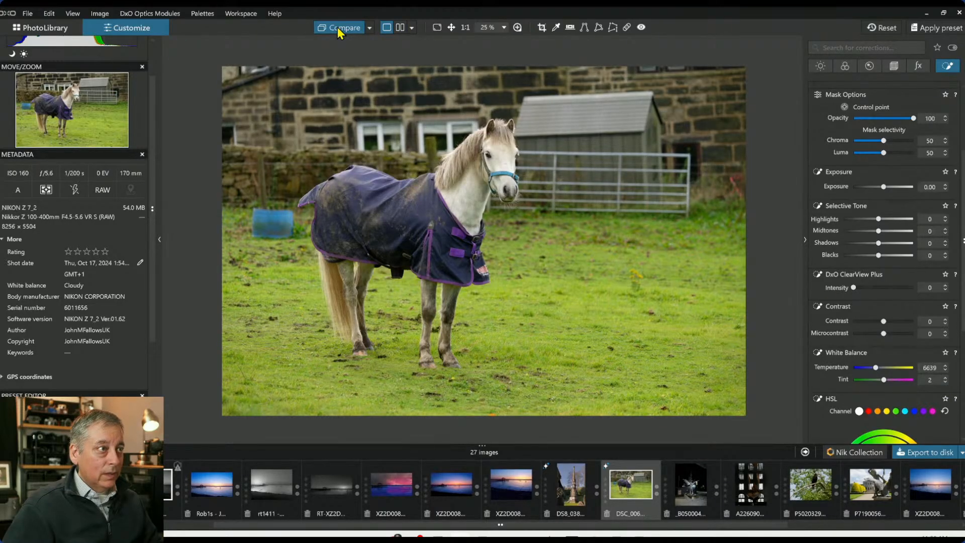
left_click(339, 32)
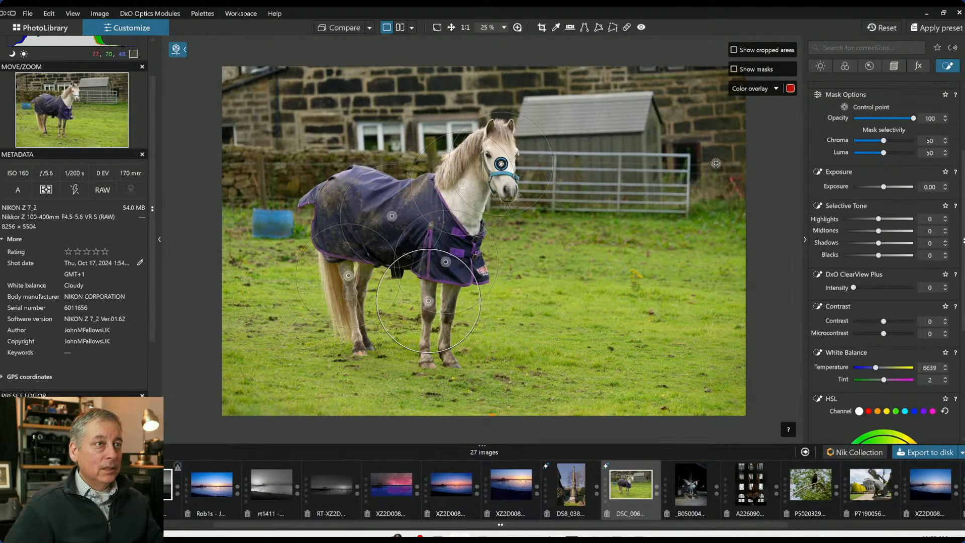
Add control points on the background wall, shed, fence and grass around the horse, resizing them
left_click(709, 129)
left_click_drag(673, 98, 611, 63)
left_click(572, 111)
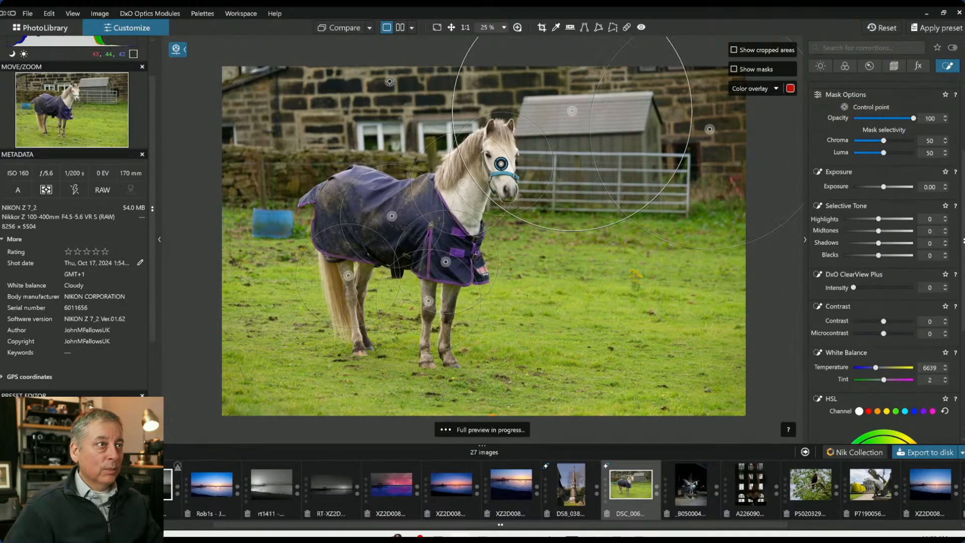
left_click(379, 84)
left_click(224, 102)
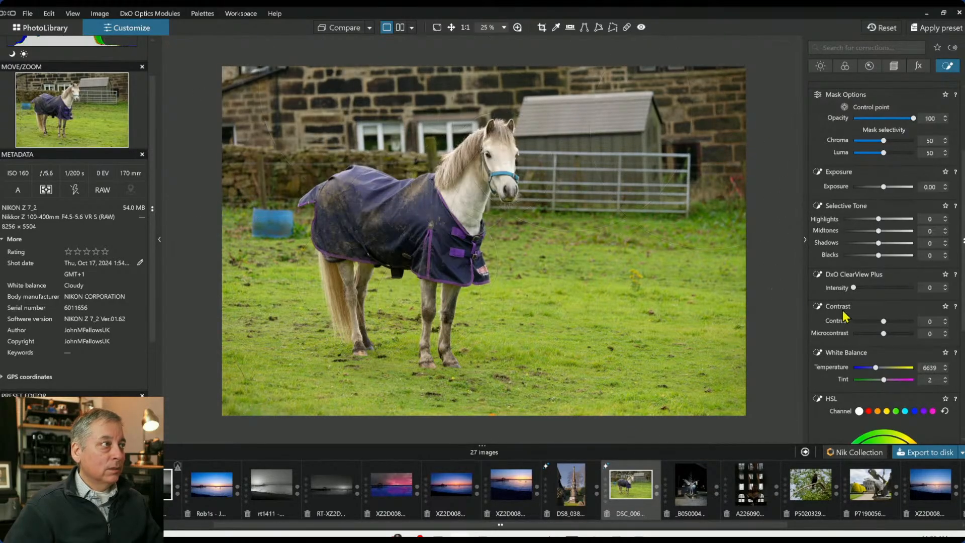
left_click_drag(279, 216, 263, 195)
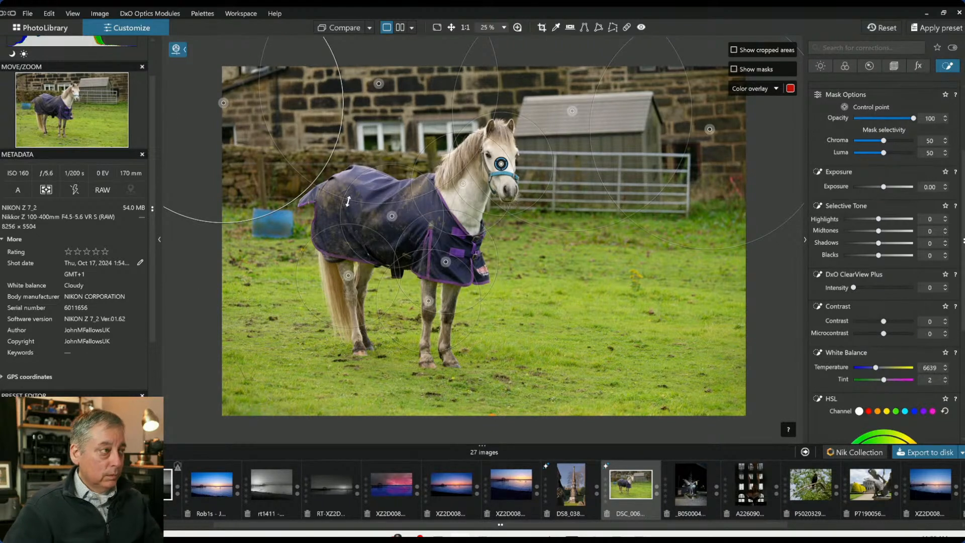
left_click_drag(302, 191, 291, 178)
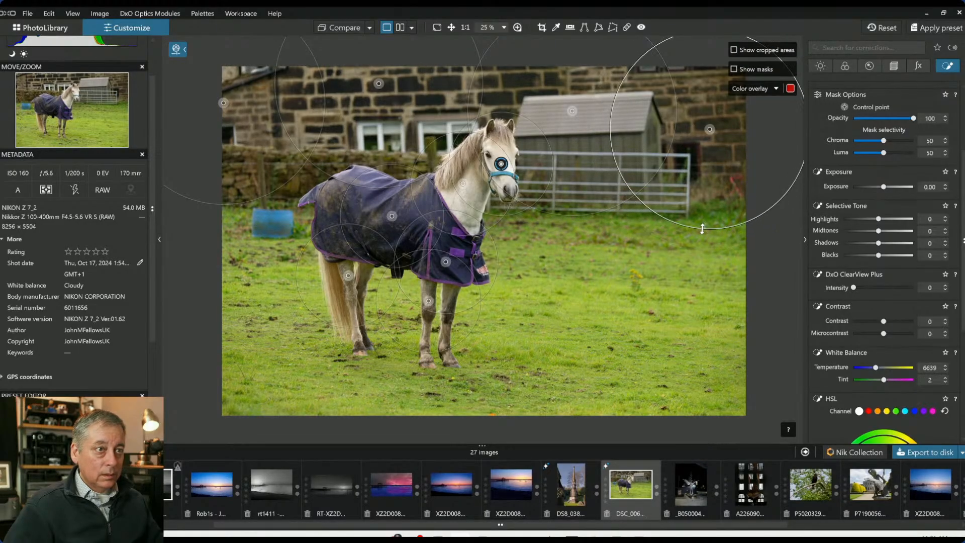
left_click(585, 80)
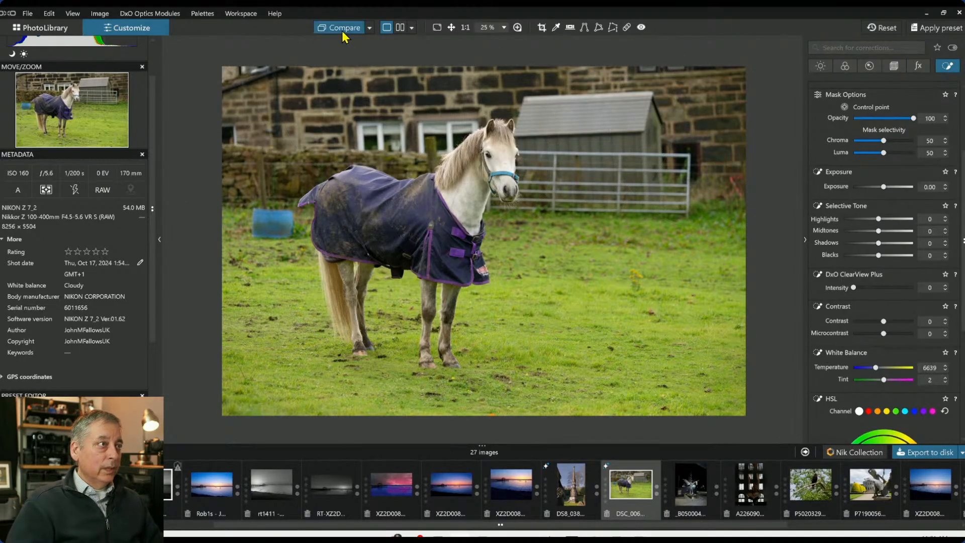
Start a new control point on the grass below the horse and set exposure to -0.39 and blacks to -39
left_click(655, 112)
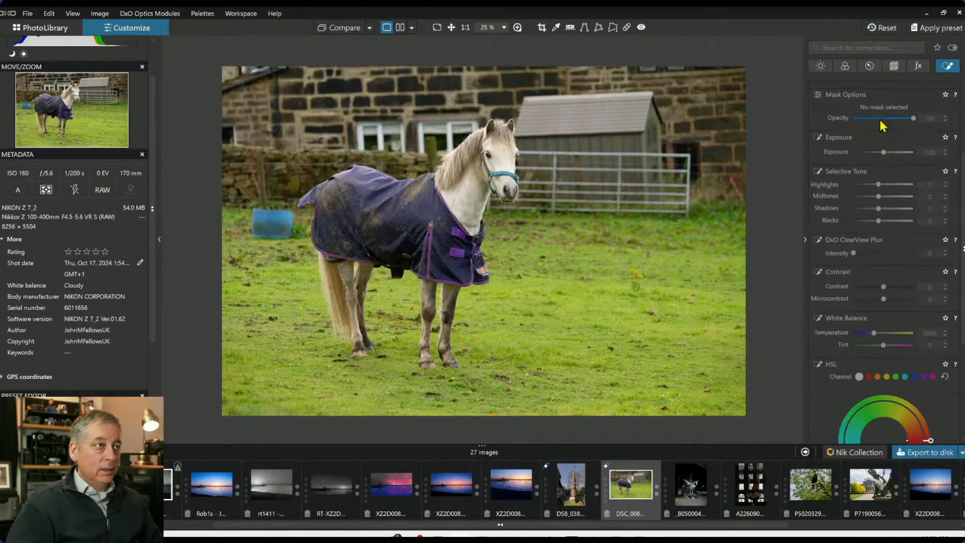
scroll(879, 150, "up", 3)
left_click(853, 102)
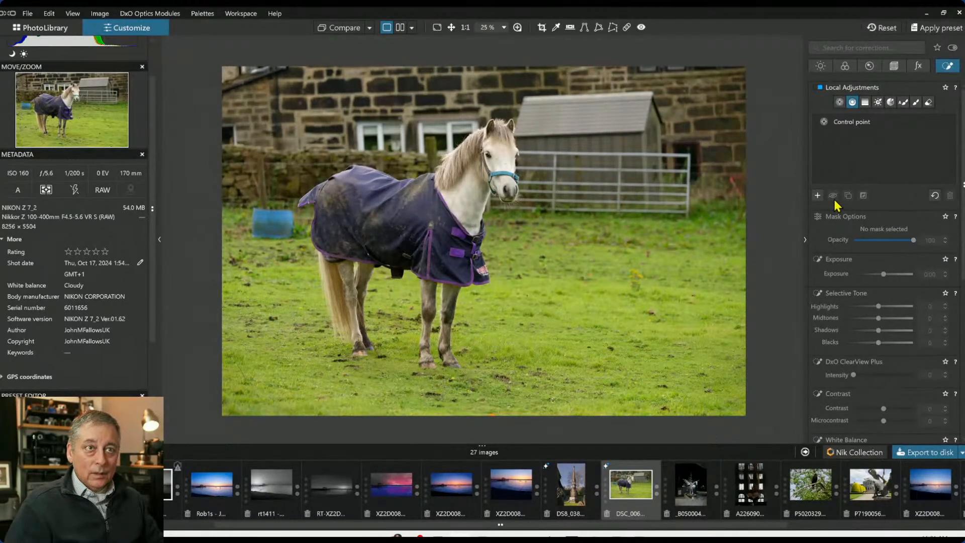
left_click(841, 102)
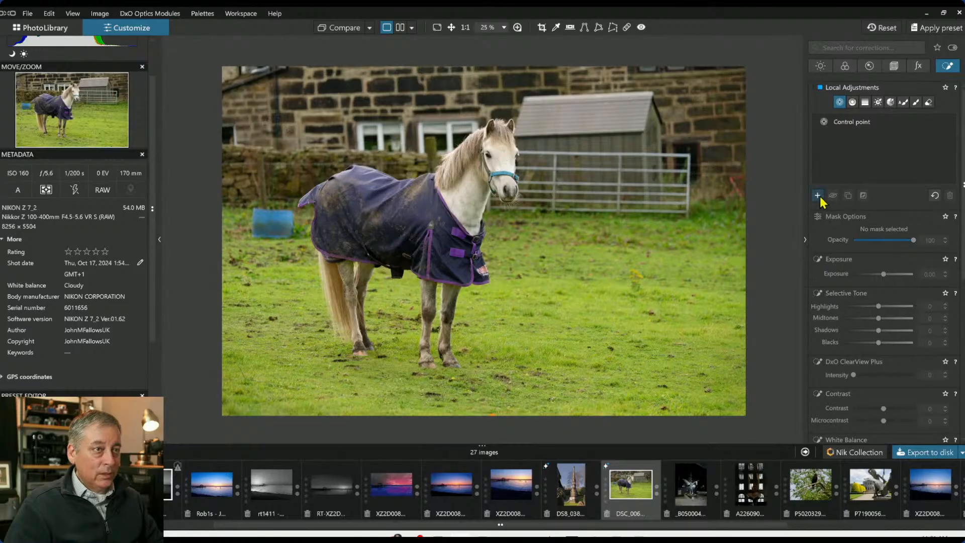
left_click(406, 371)
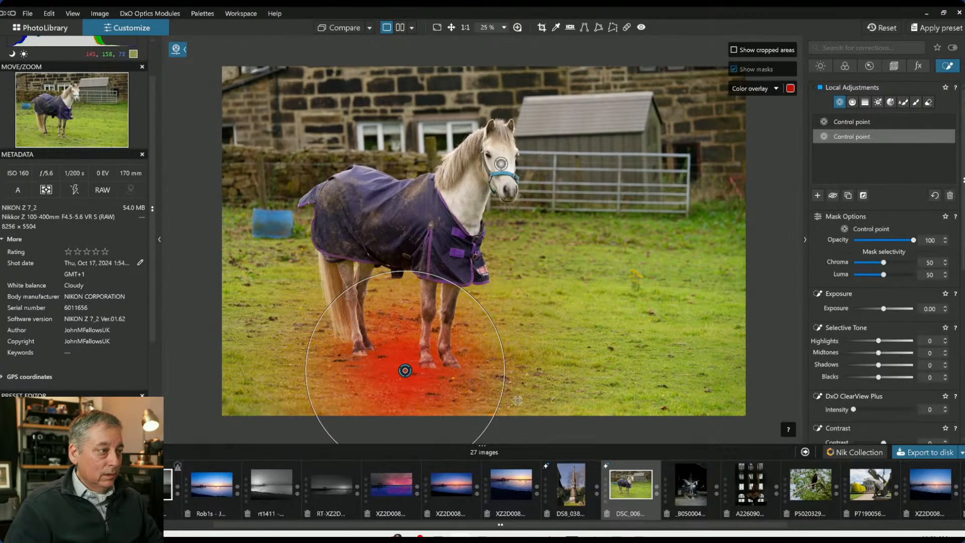
left_click_drag(878, 377, 866, 378)
left_click_drag(882, 311, 881, 310)
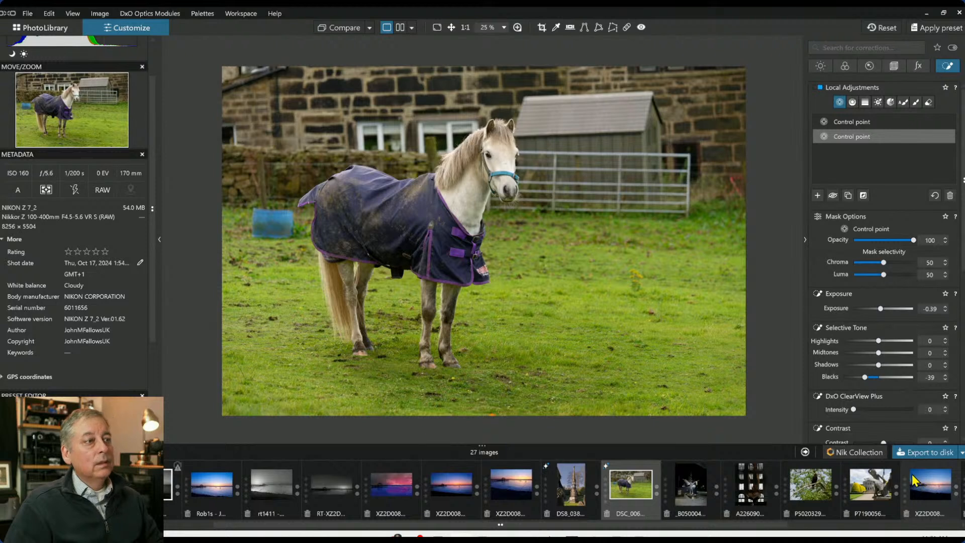
Add more control points across the foreground grass to the right and resize them
left_click_drag(539, 306, 565, 375)
left_click(575, 315)
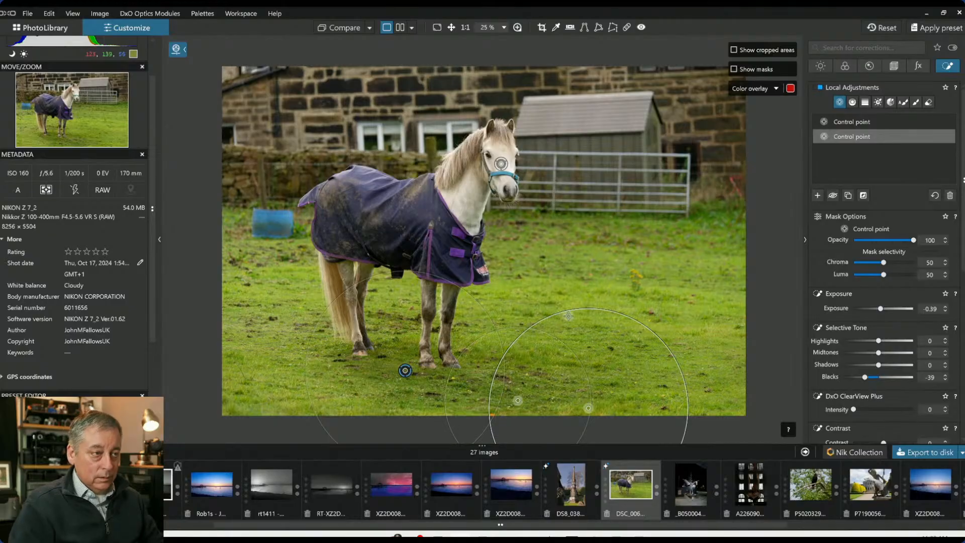
left_click_drag(575, 308, 568, 354)
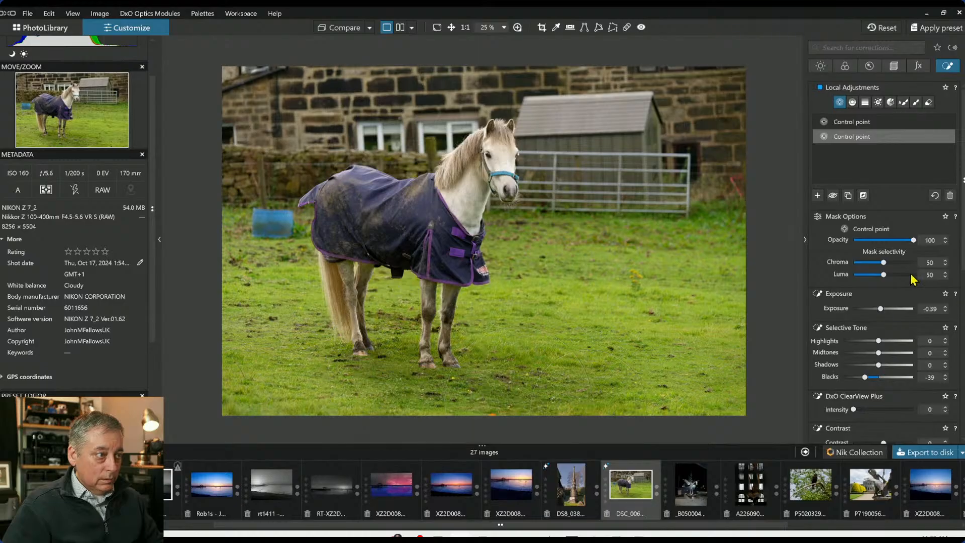
Set the grass points' chroma selectivity to 55, exposure to -0.62 and blacks to -62
left_click_drag(884, 262, 887, 265)
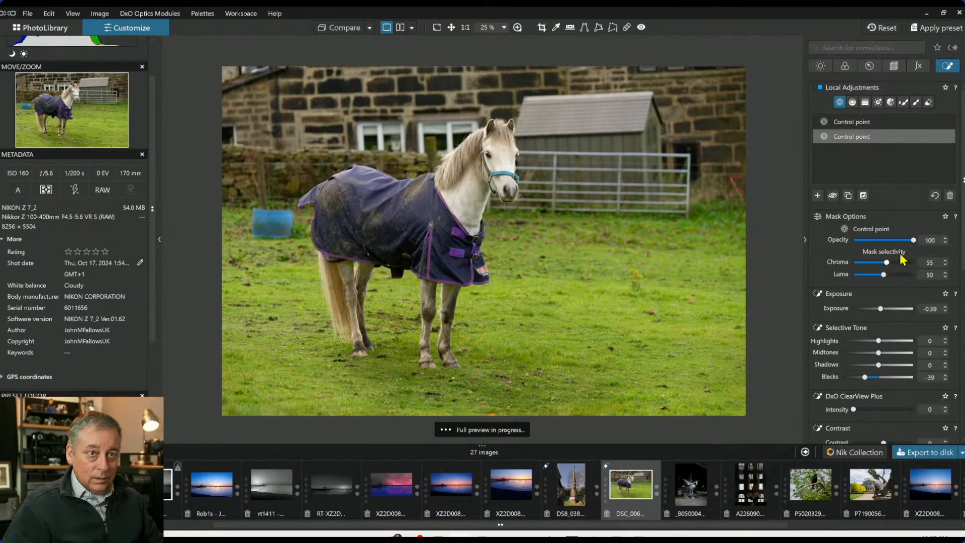
left_click_drag(881, 309, 879, 311)
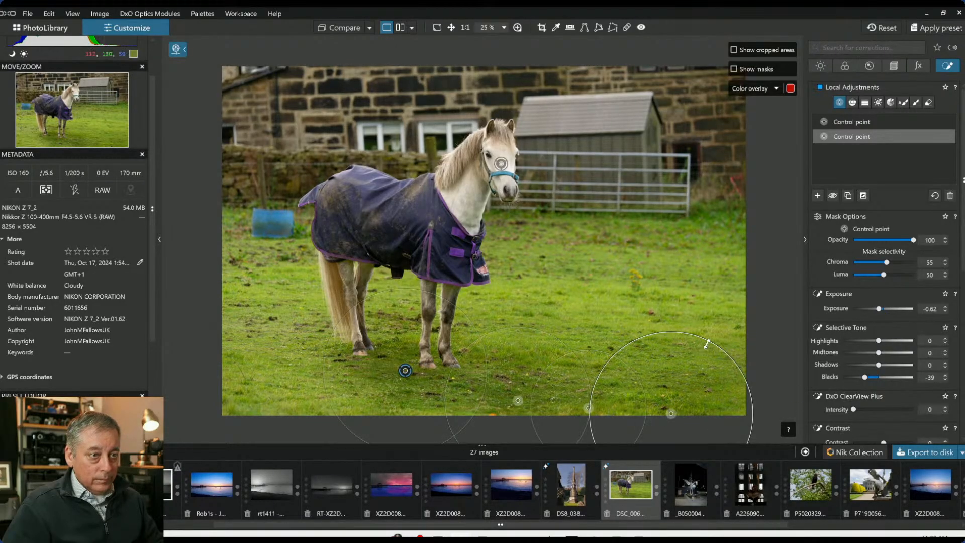
left_click_drag(707, 343, 701, 361)
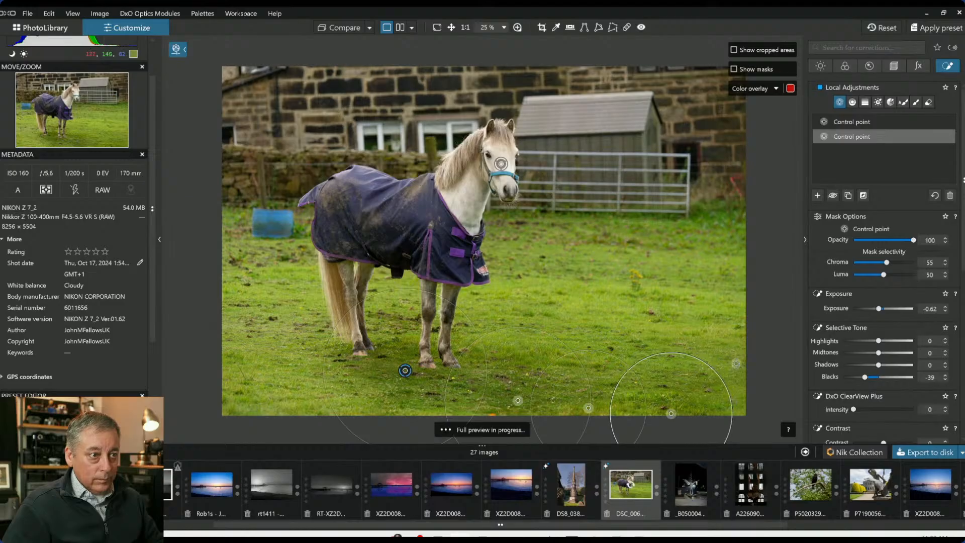
left_click_drag(865, 376, 858, 378)
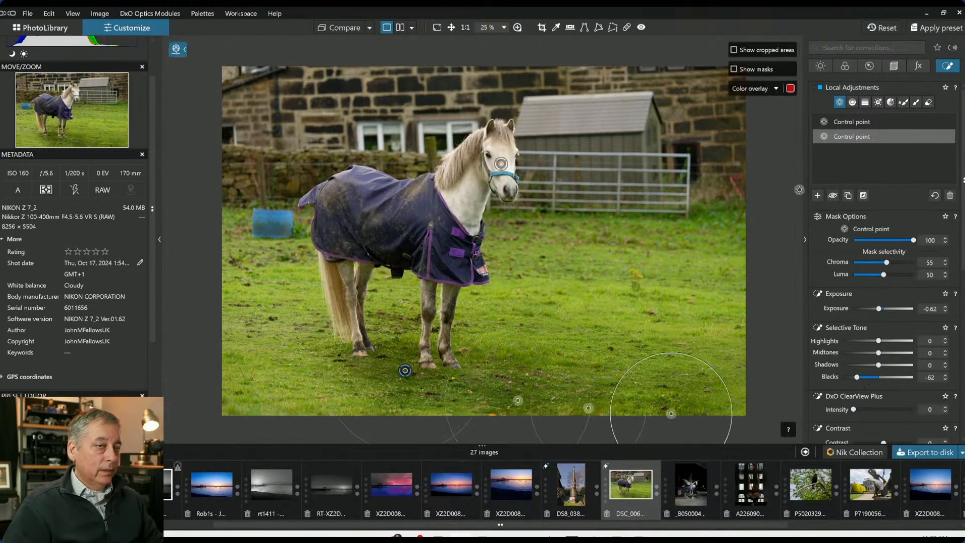
Add a control point on the horse's rug and set ClearView Plus intensity 38, blacks -13, highlights 59 and midtones 27
left_click(818, 196)
left_click(453, 271)
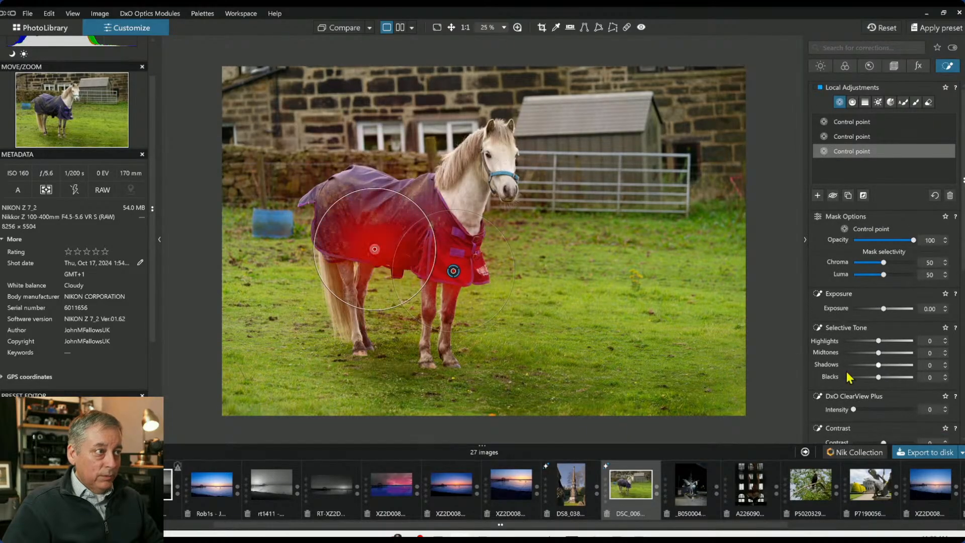
left_click_drag(854, 409, 878, 411)
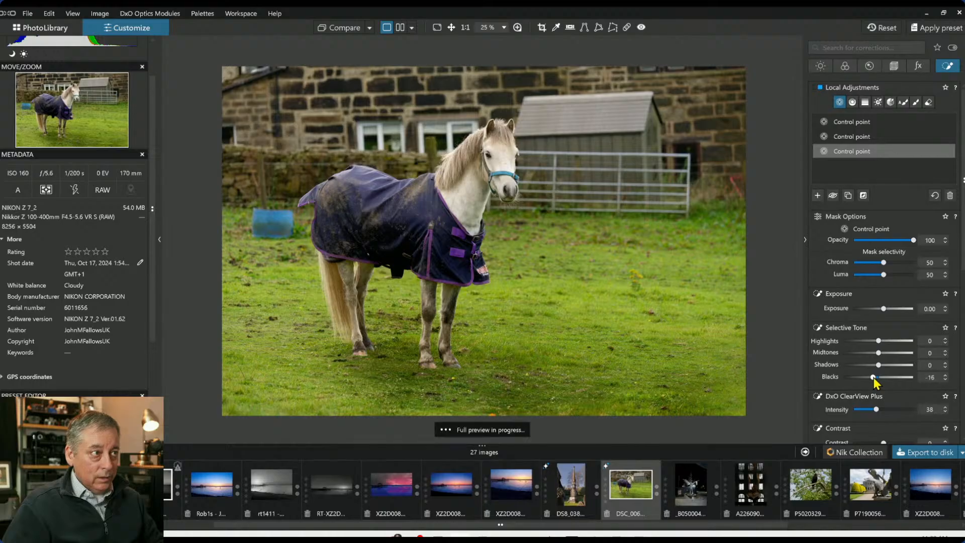
left_click_drag(874, 378, 874, 378)
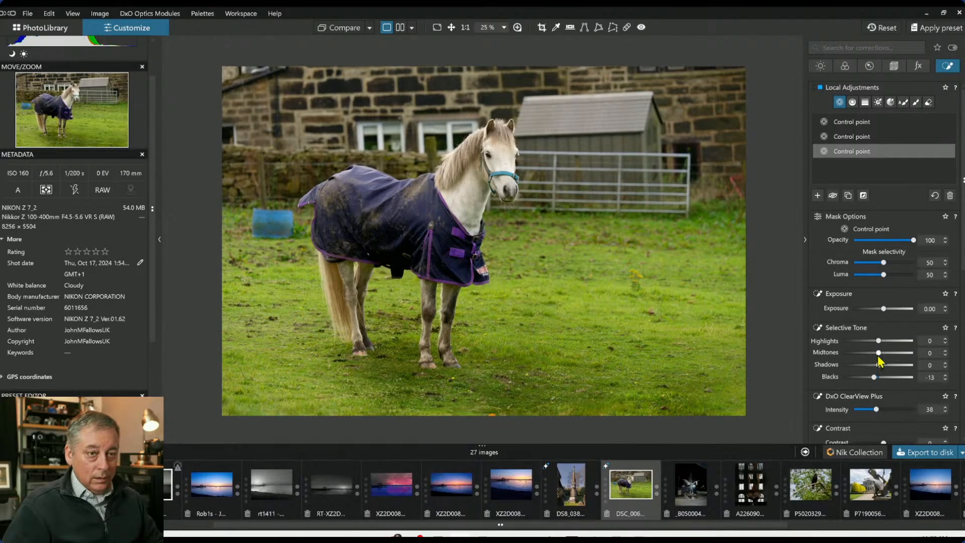
left_click_drag(888, 342, 890, 341)
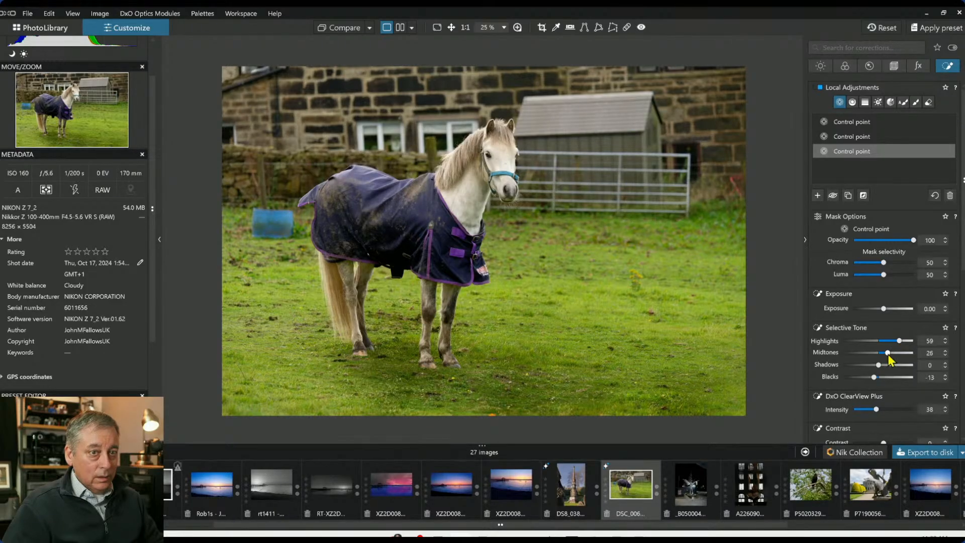
left_click(889, 354)
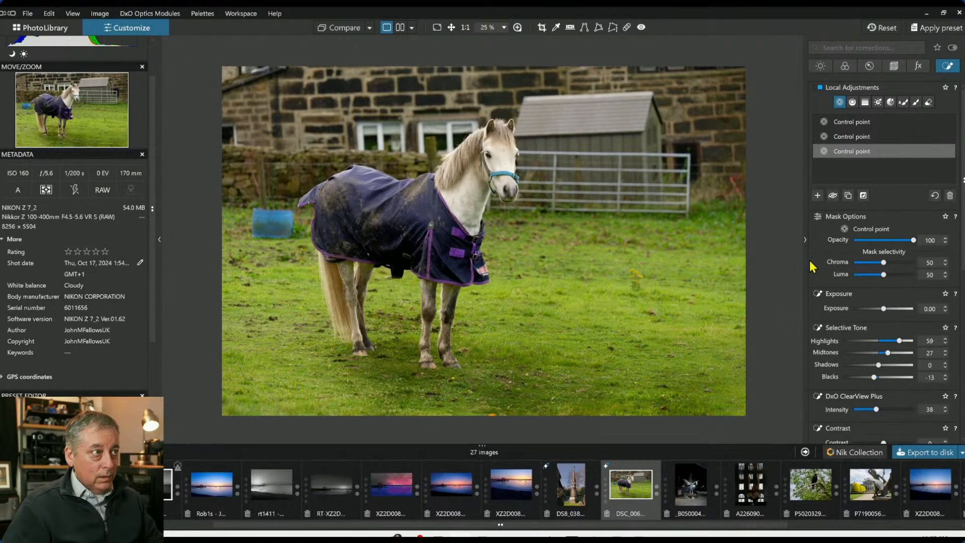
Add a small control point on the horse's eye, shrinking its radius
scroll(507, 144, "up", 1)
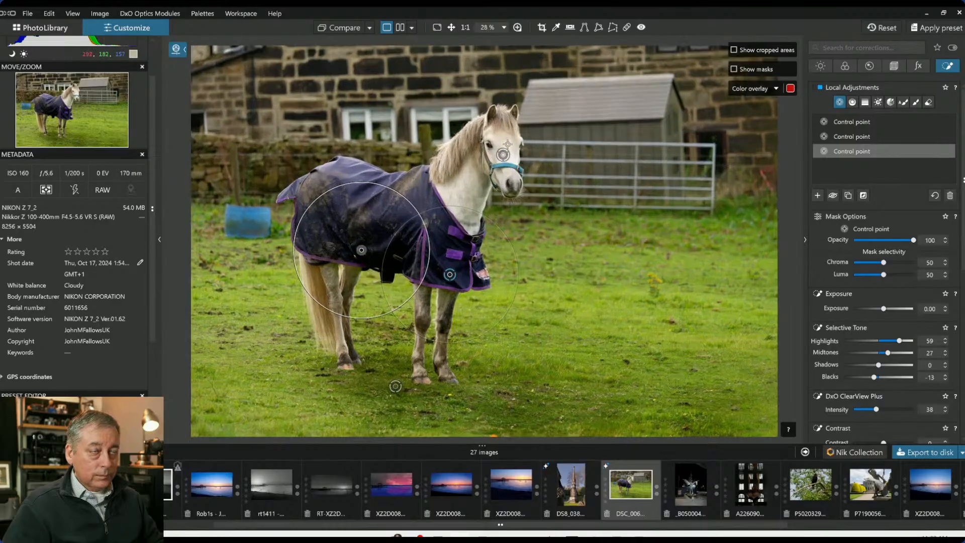
scroll(508, 144, "up", 5)
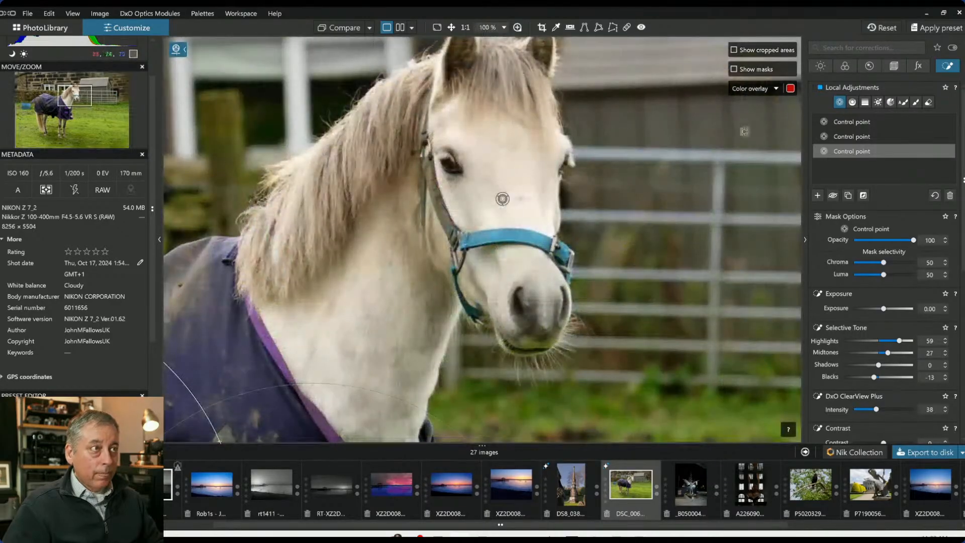
left_click(840, 103)
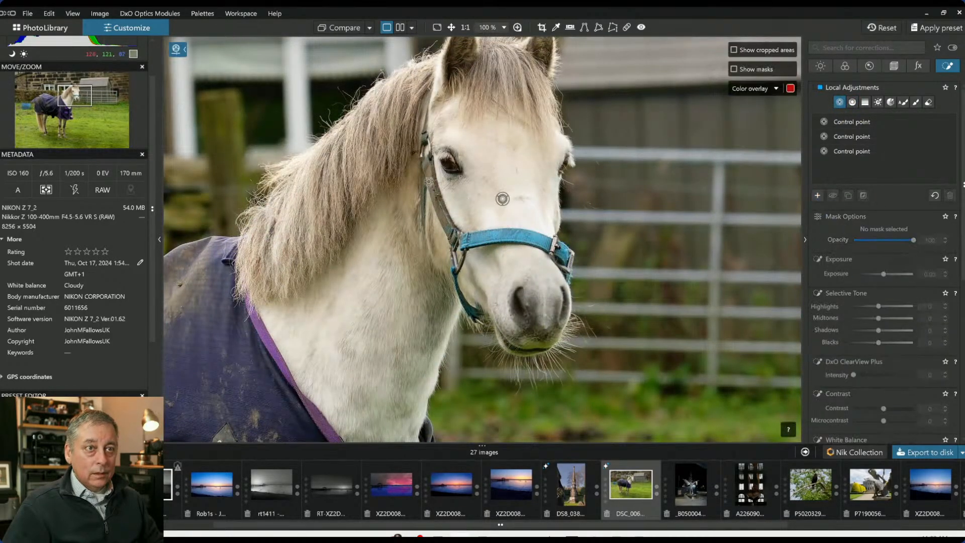
left_click(449, 162)
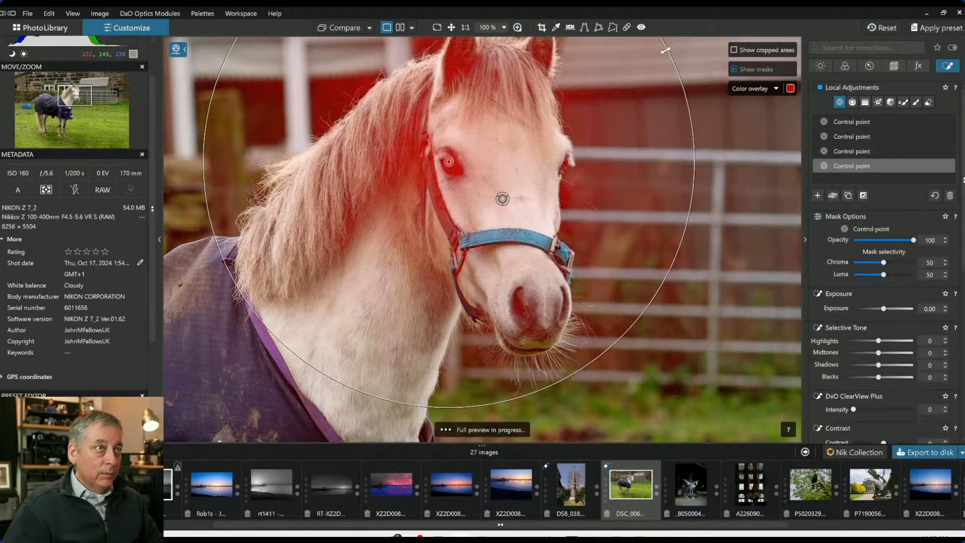
left_click_drag(491, 150, 465, 162)
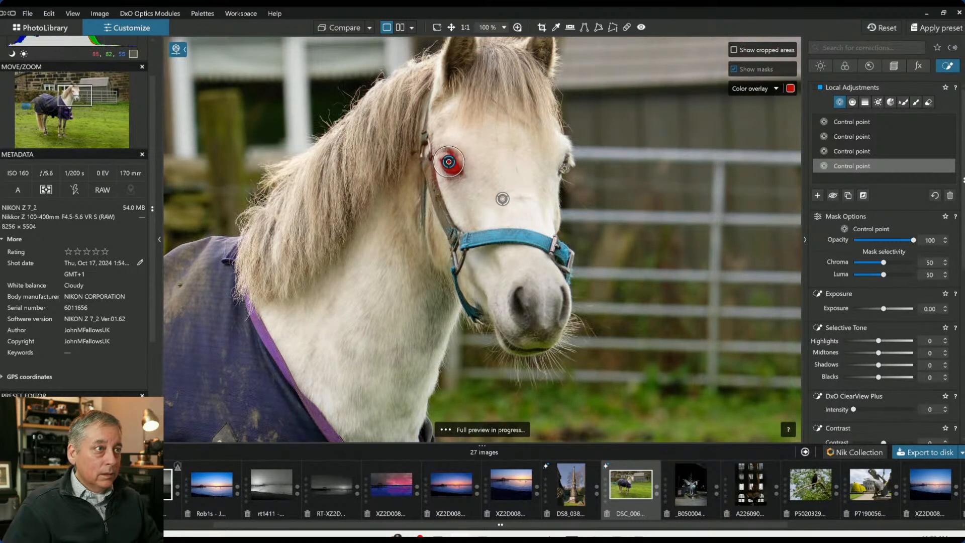
Set the eye point's shadows to 47, ClearView Plus intensity to 53 and highlights to 36
left_click_drag(879, 366, 899, 366)
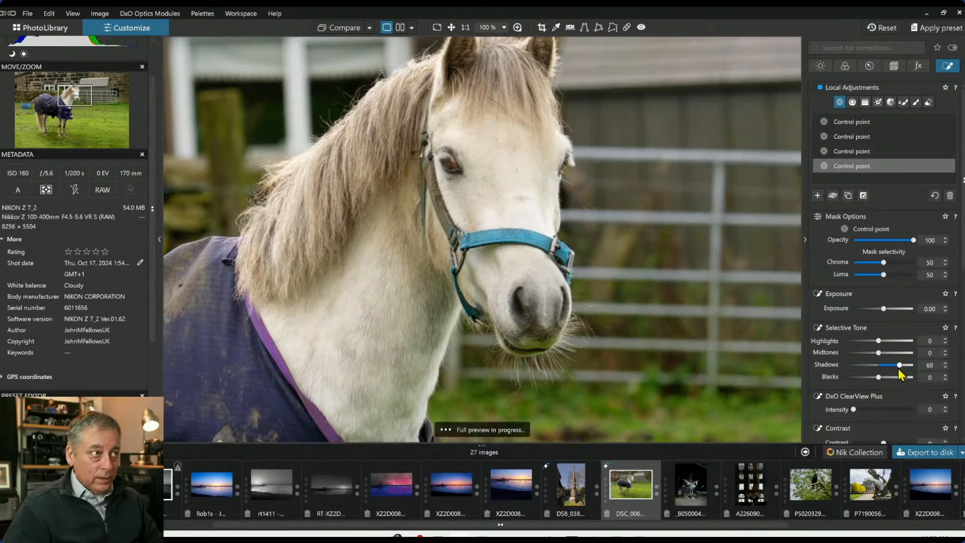
left_click_drag(853, 409, 876, 409)
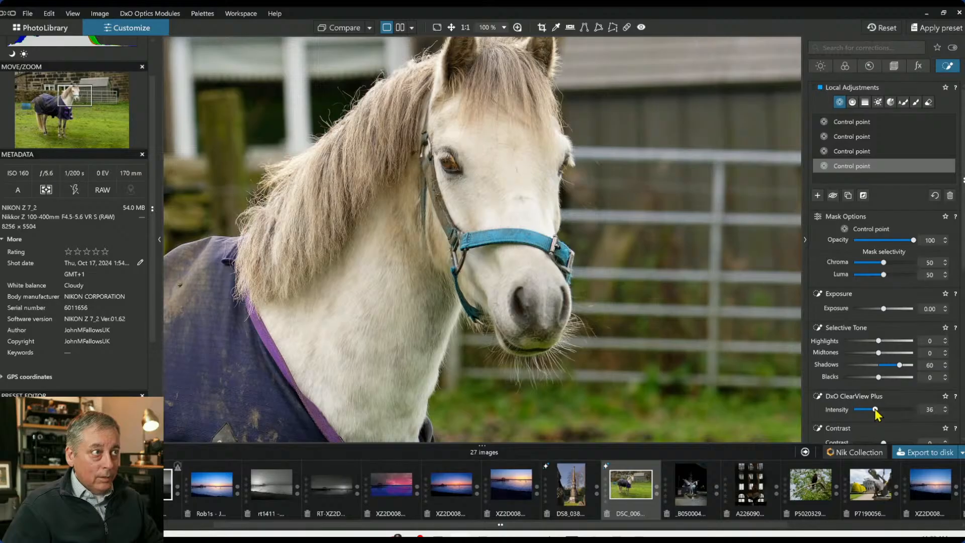
left_click_drag(898, 368, 902, 368)
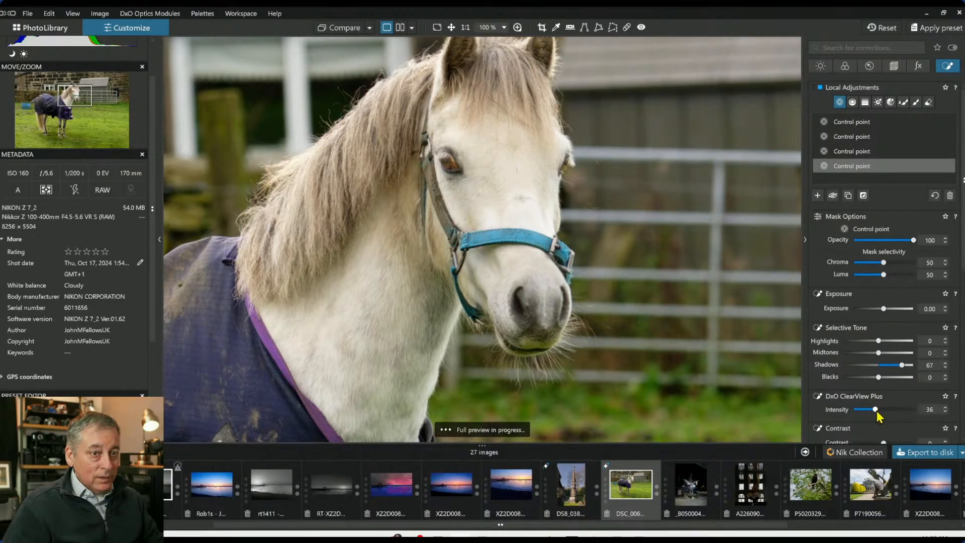
left_click_drag(876, 410, 883, 410)
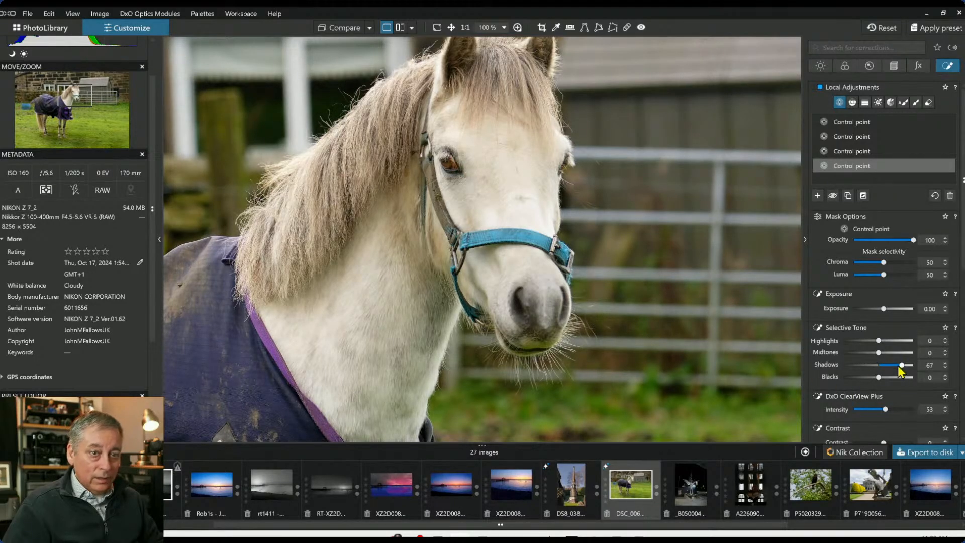
left_click_drag(899, 366, 895, 367)
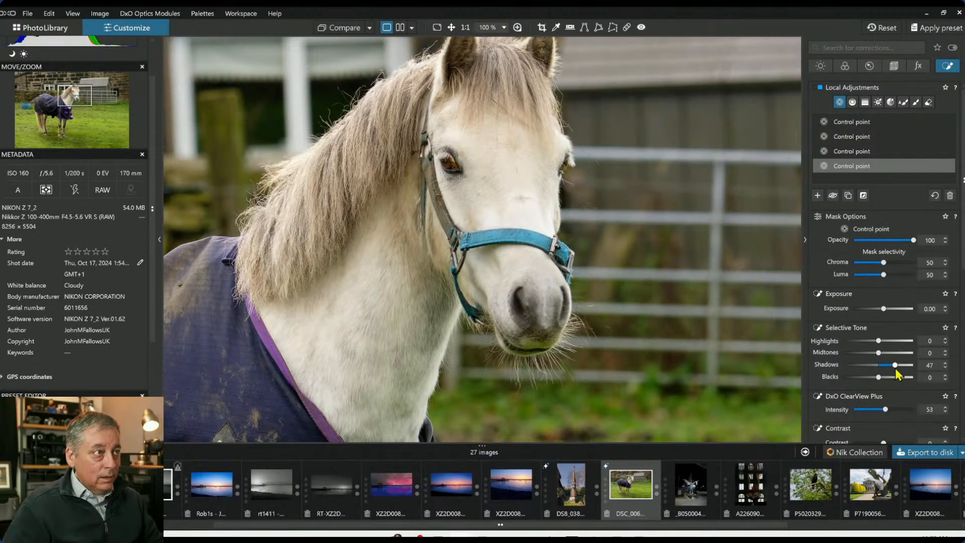
scroll(537, 133, "down", 3)
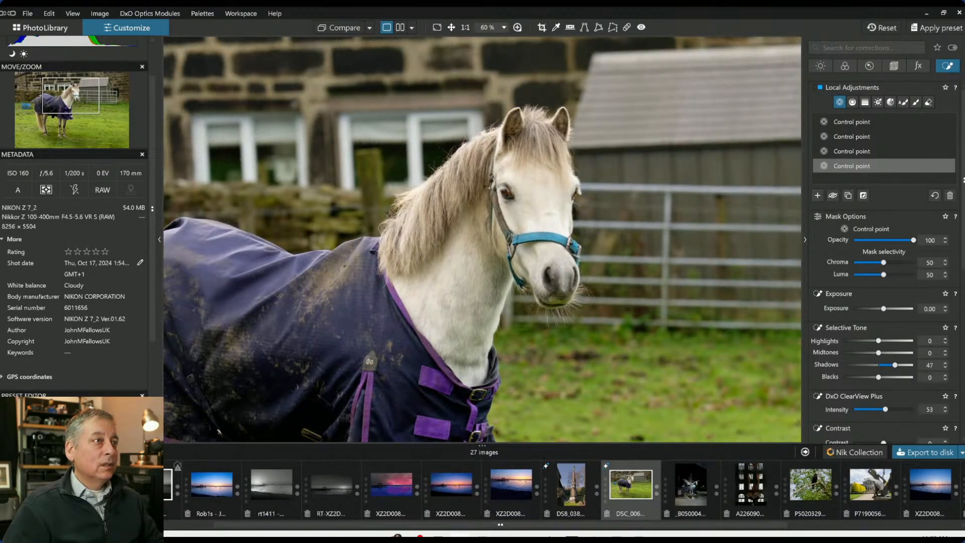
left_click_drag(880, 341, 891, 343)
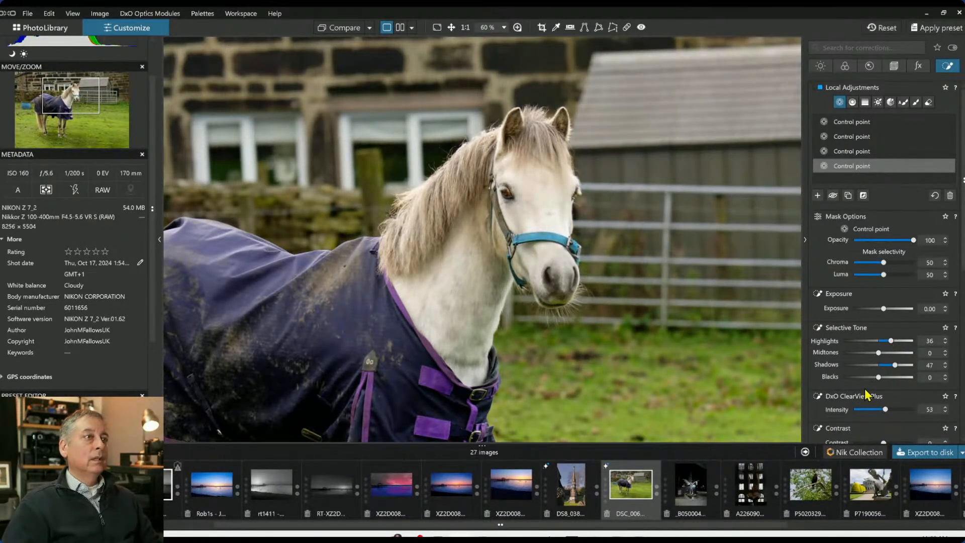
Add control points on the horse's ears and set exposure to 0.42, highlights to 35 and ClearView Plus intensity to 25
left_click(818, 196)
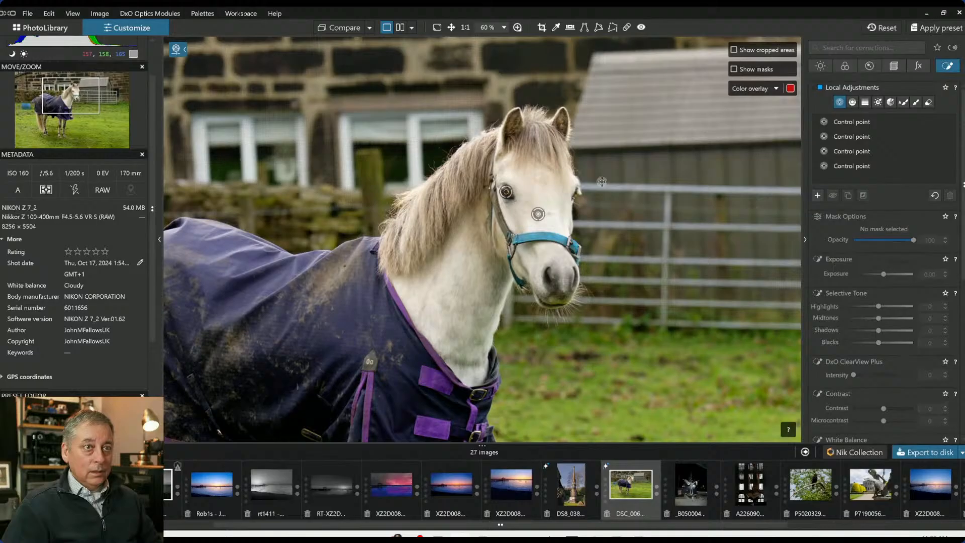
left_click(513, 128)
left_click(558, 126)
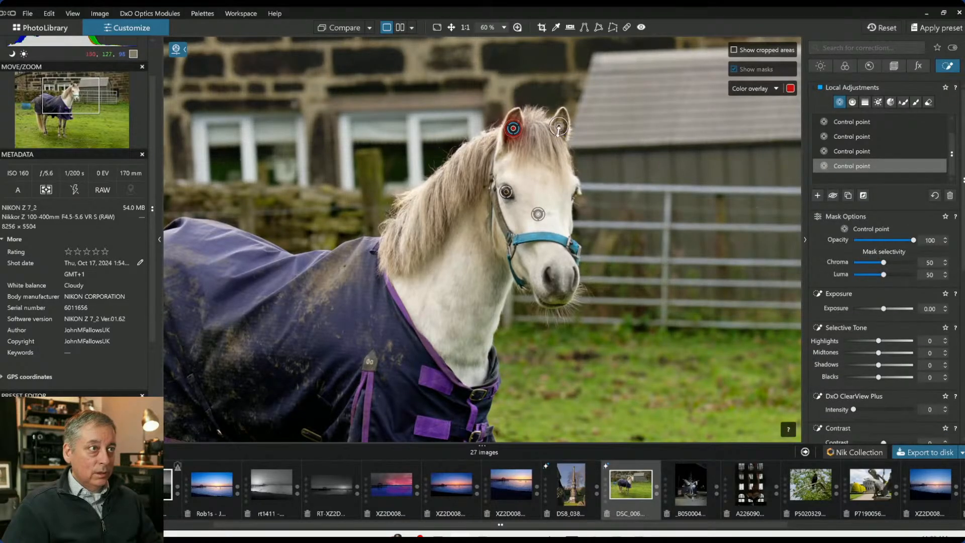
left_click(513, 128)
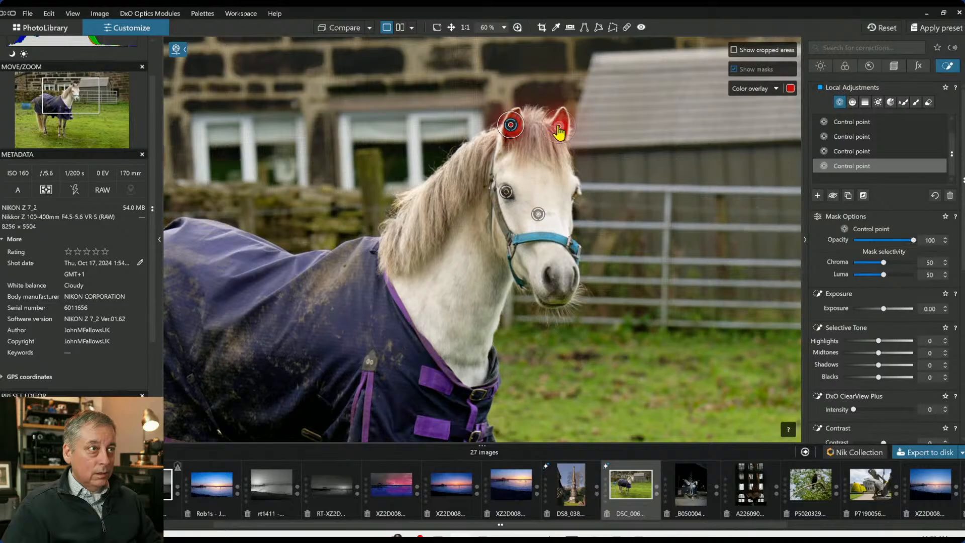
left_click_drag(884, 308, 887, 310)
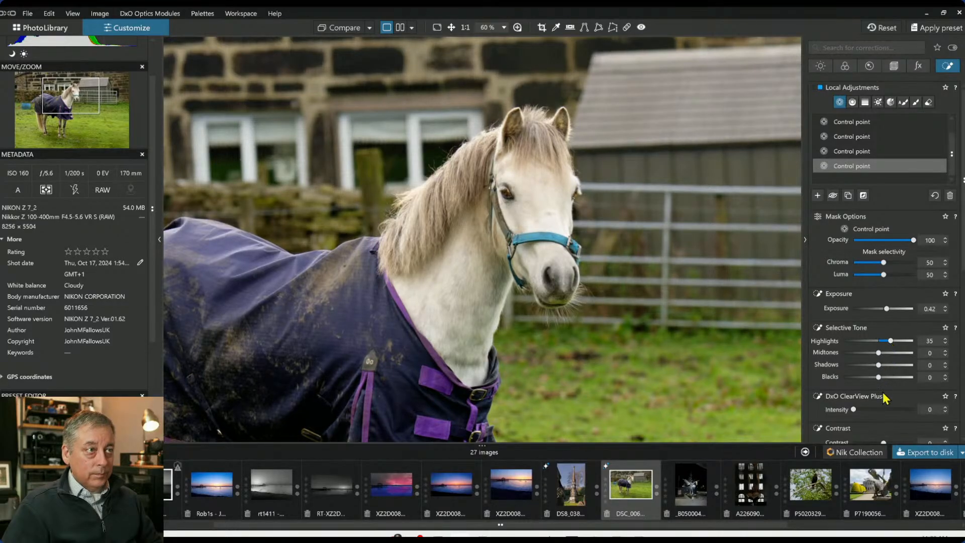
left_click(876, 410)
left_click_drag(876, 409, 869, 408)
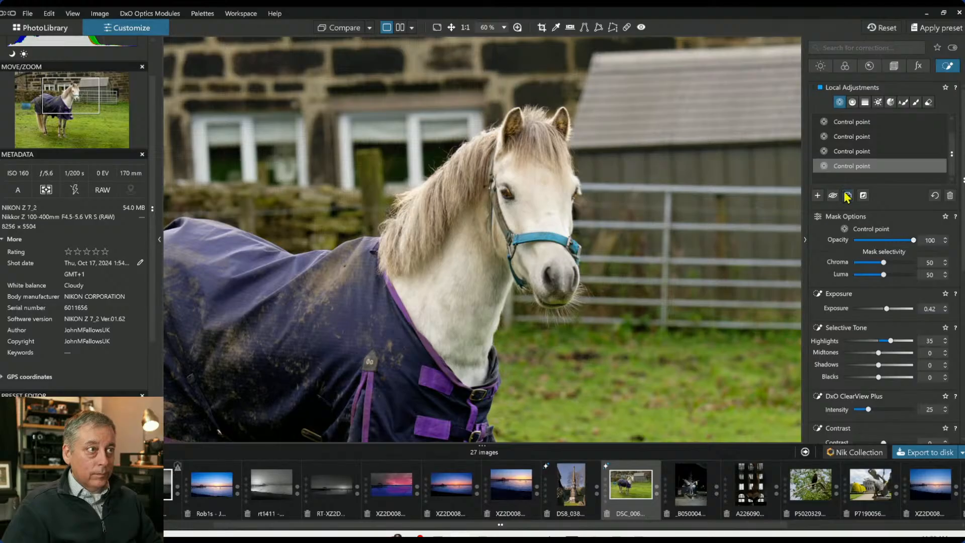
Add a control point on the horse's forelock and set its white balance temperature to 7885
left_click(817, 195)
left_click(536, 132)
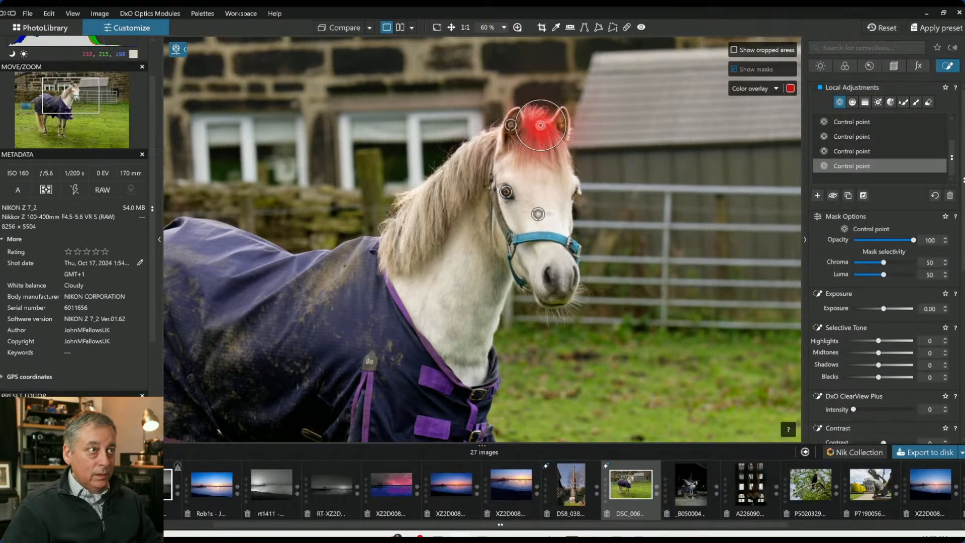
scroll(898, 373, "down", 3)
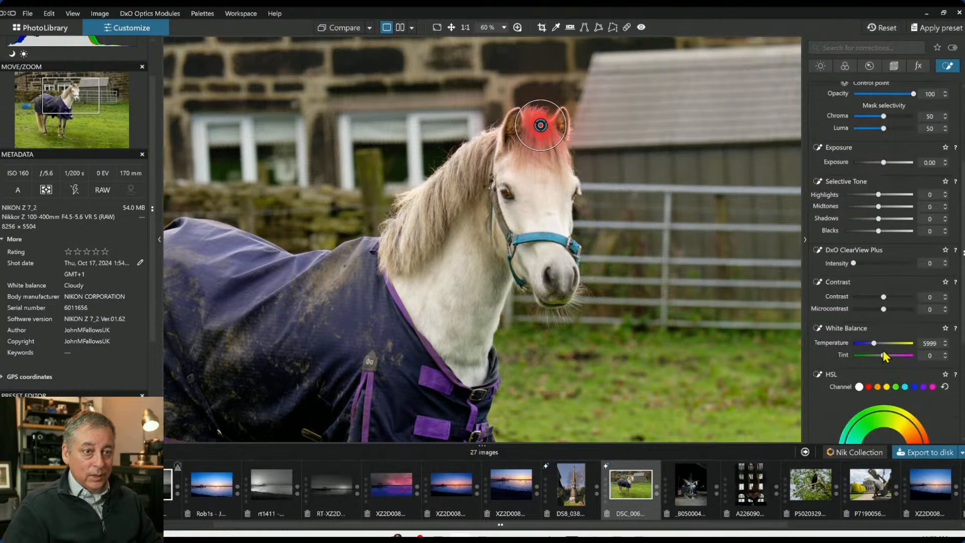
left_click_drag(875, 343, 880, 343)
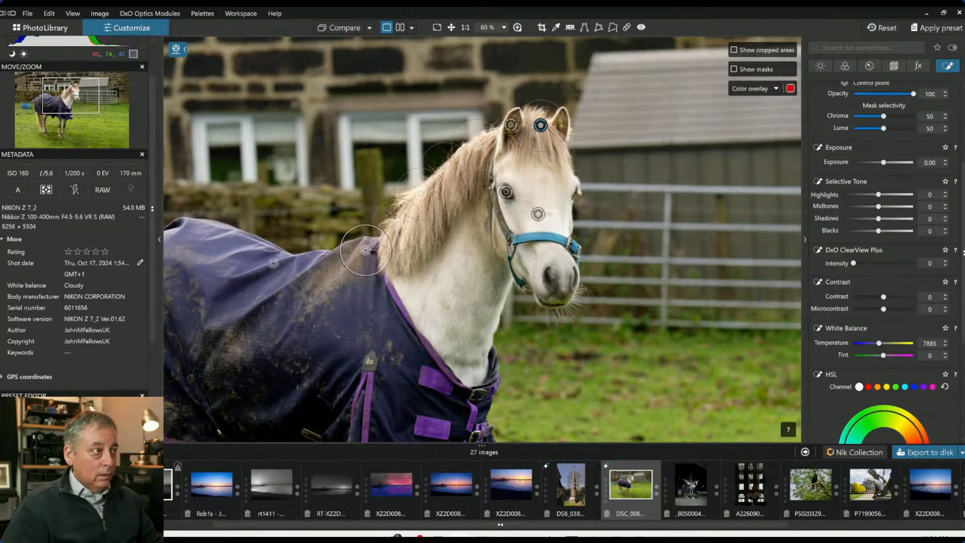
Add more control points along the rug's back, the horse's neck and tail, resizing them
left_click(207, 231)
left_click(239, 243)
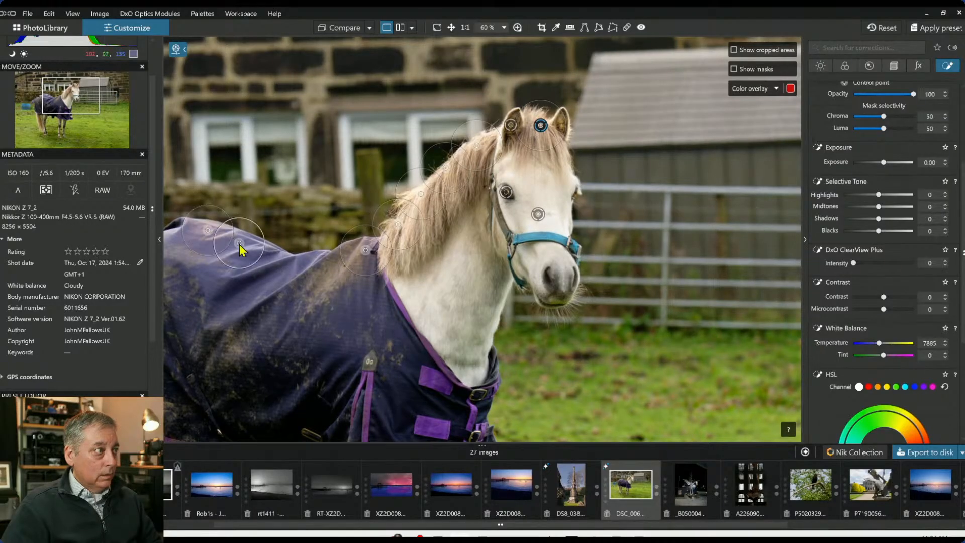
left_click_drag(263, 253, 299, 269)
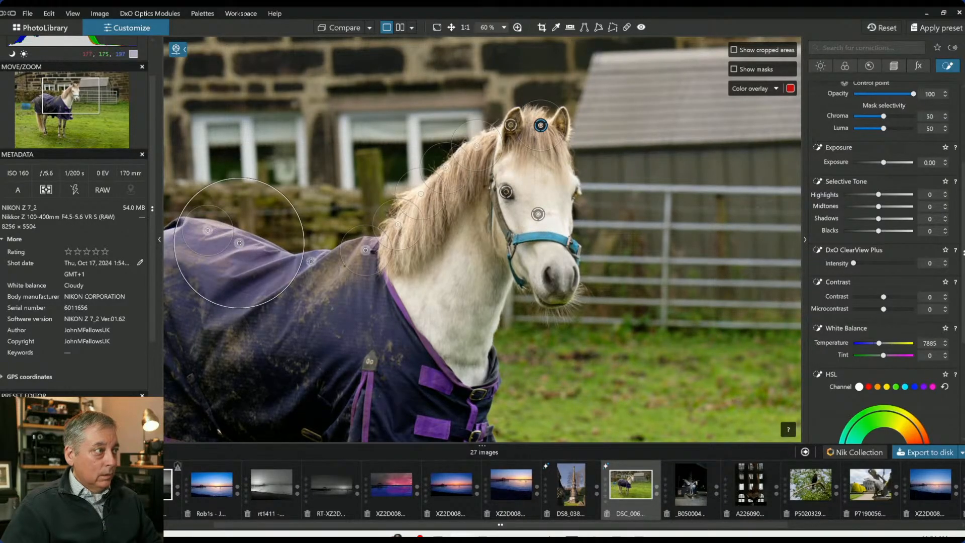
scroll(396, 330, "down", 2)
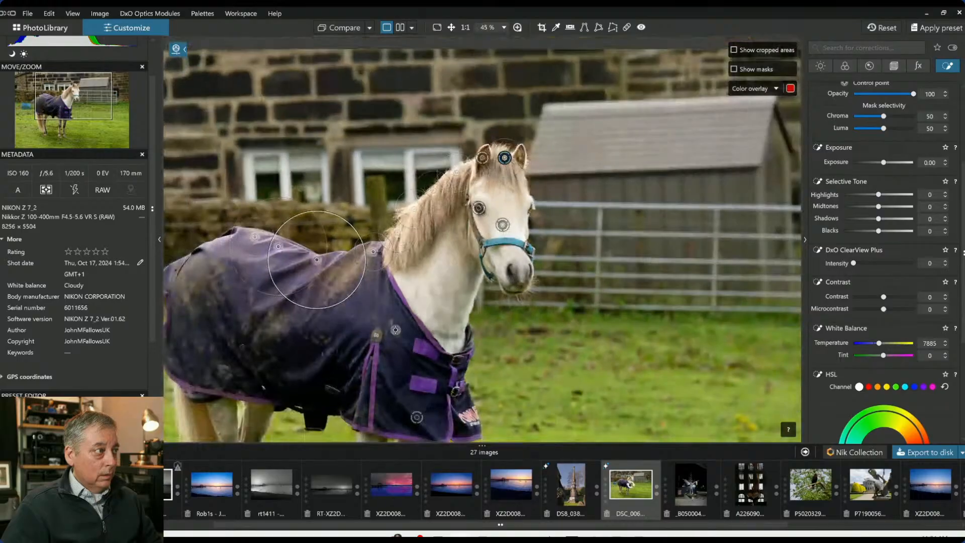
scroll(396, 330, "down", 2)
left_click(226, 321)
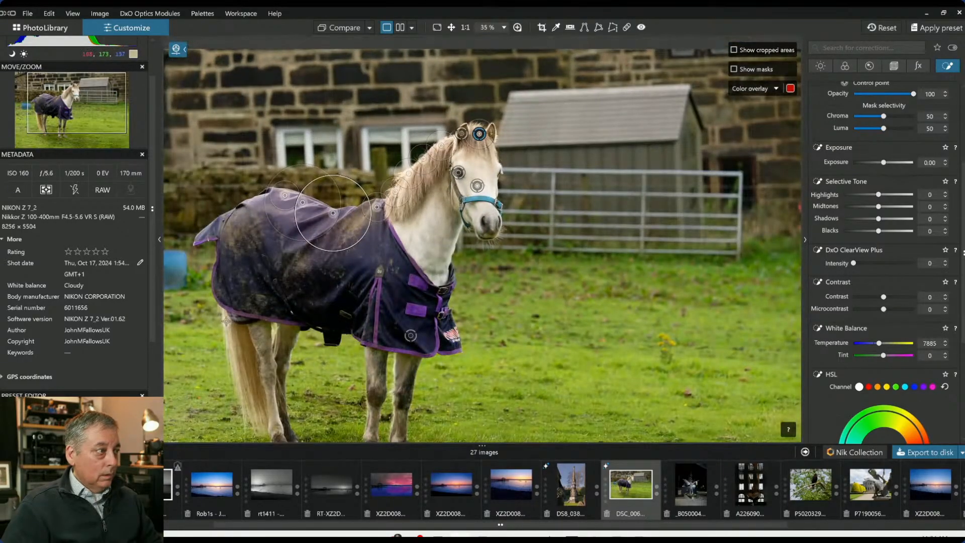
left_click_drag(214, 294, 220, 302)
left_click(234, 357)
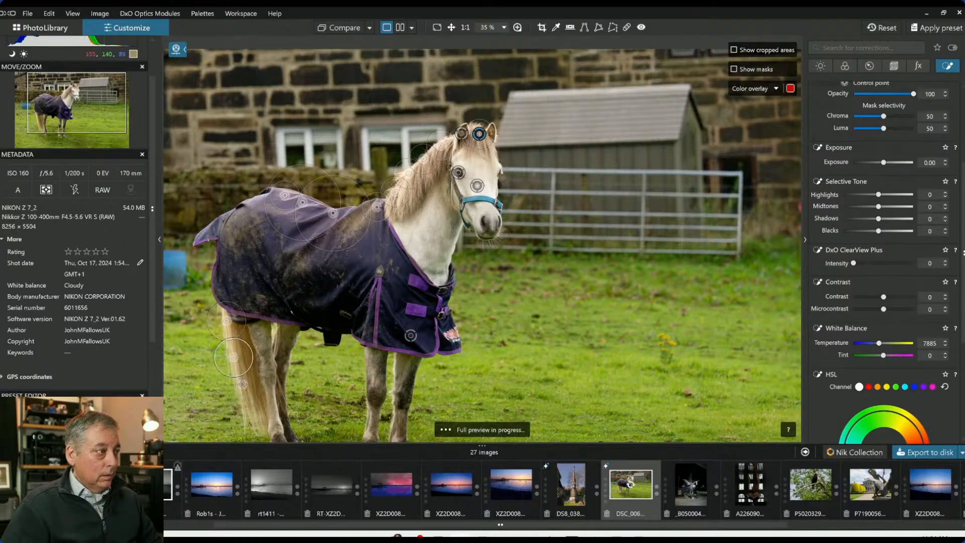
left_click(243, 385)
scroll(492, 359, "down", 1)
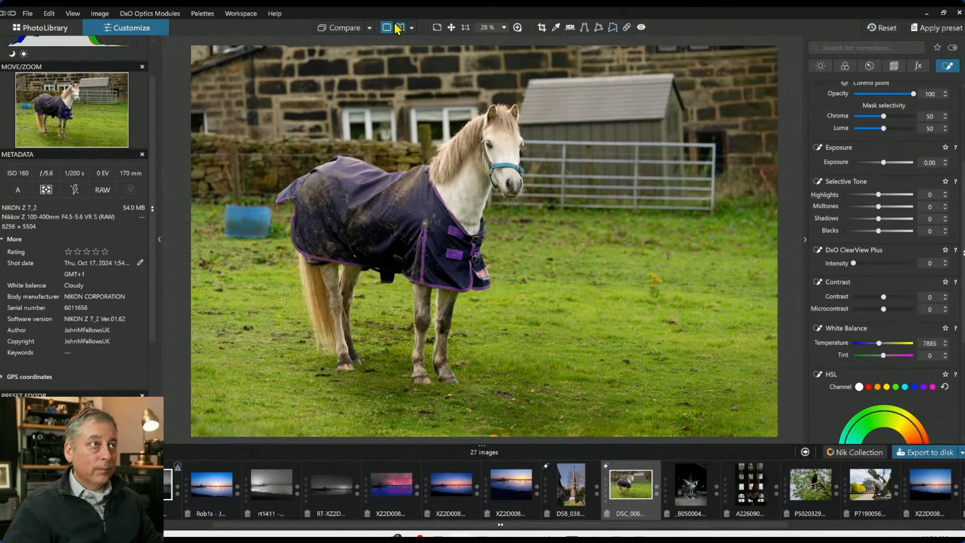
Compare the edited photo with the original, then show the control points and select the foreground grass point
left_click(355, 29)
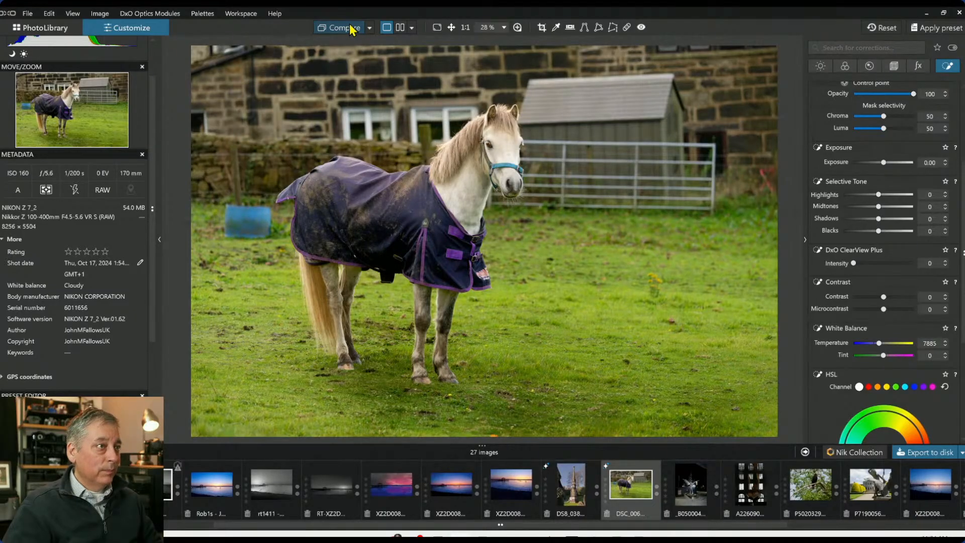
left_click(352, 29)
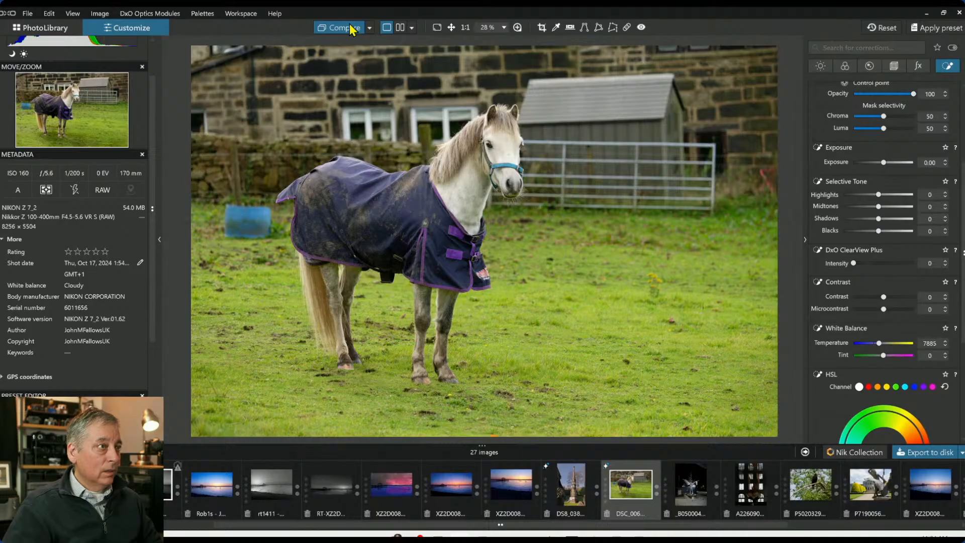
key("l")
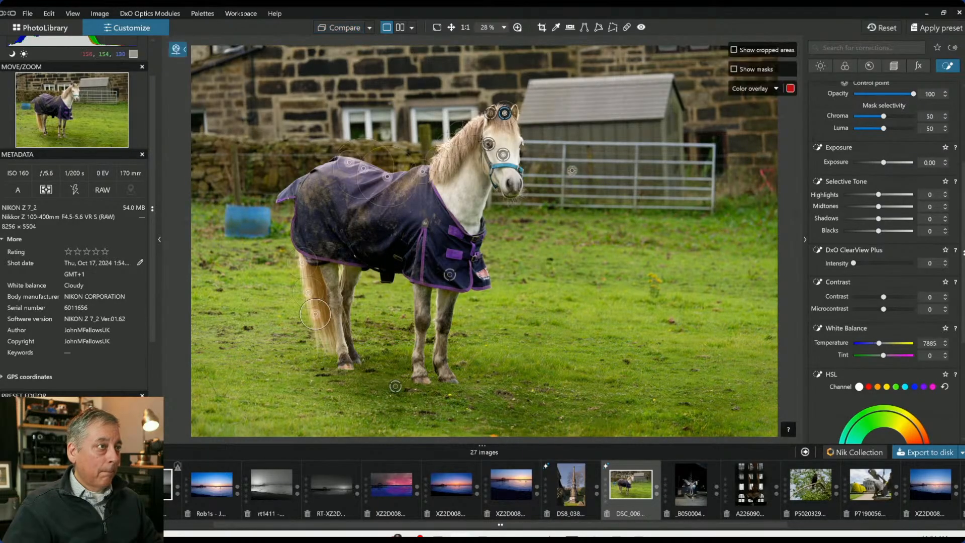
left_click(415, 356)
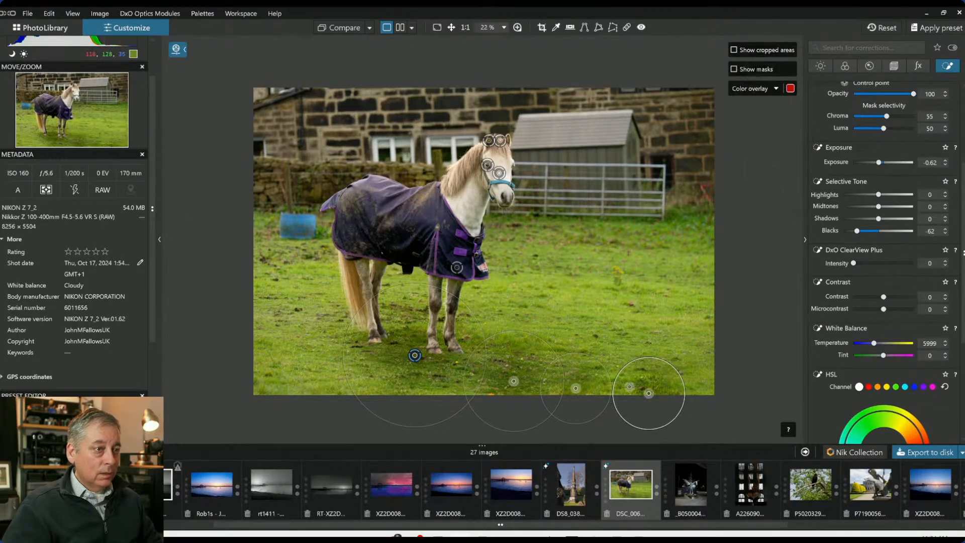
Add a control point on the foreground grass, then one on the horse's legs with shadows set to 35
left_click(624, 392)
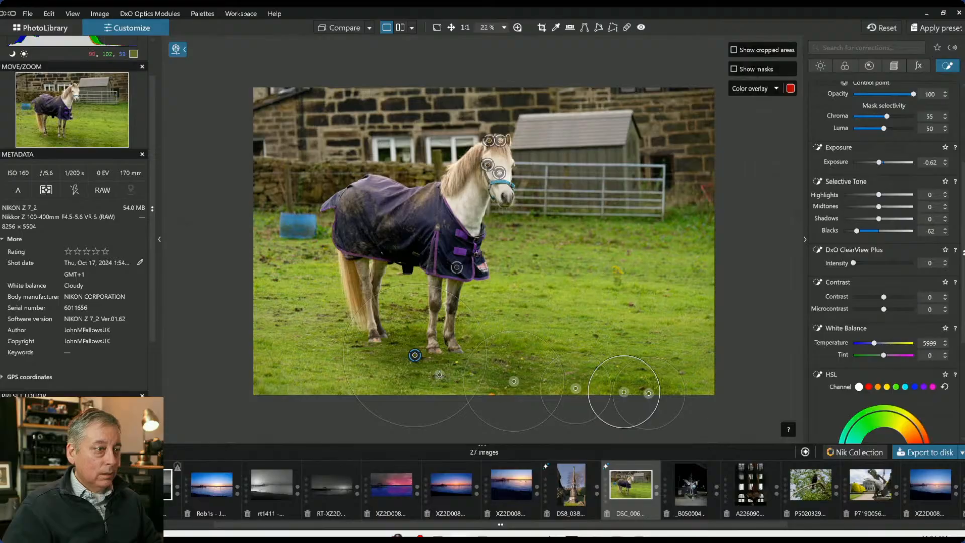
left_click_drag(366, 401, 372, 401)
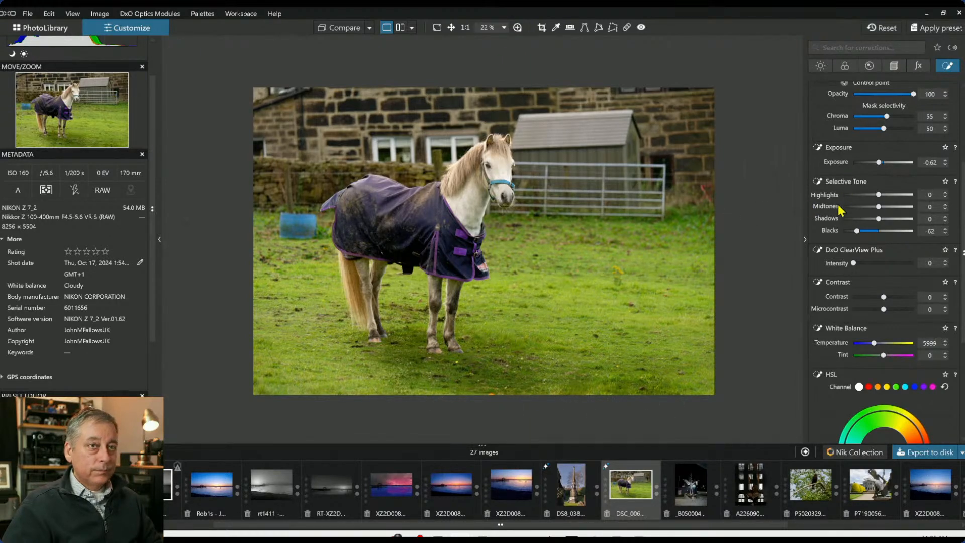
scroll(839, 208, "up", 3)
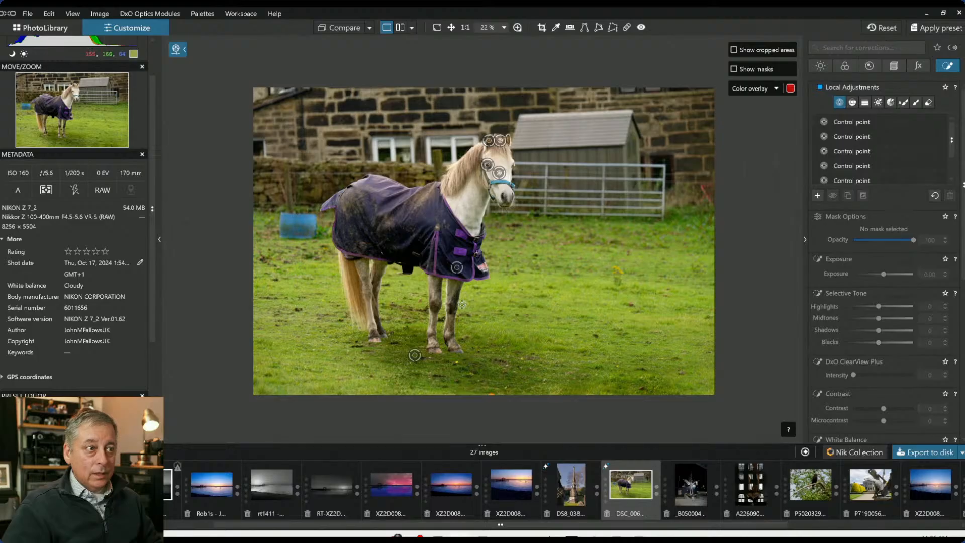
left_click(452, 303)
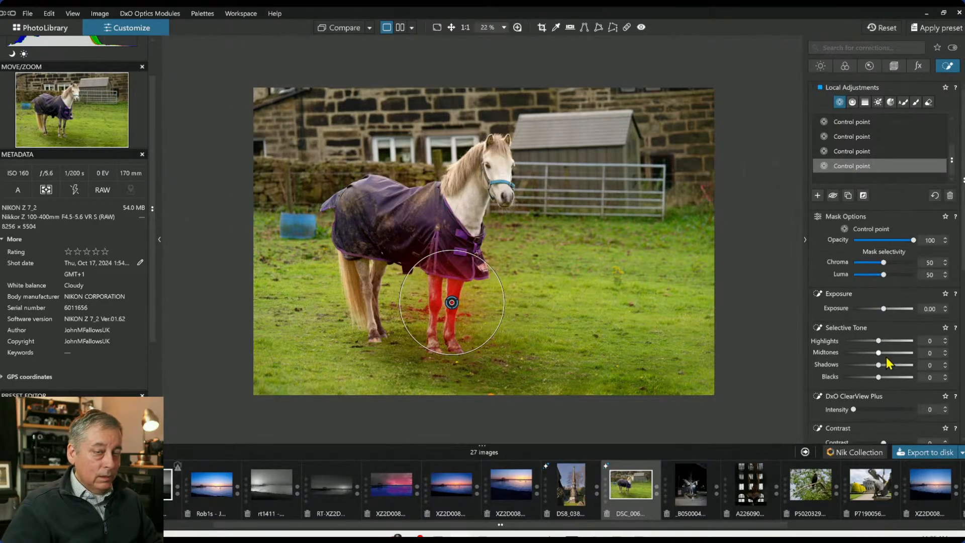
left_click_drag(880, 366, 889, 366)
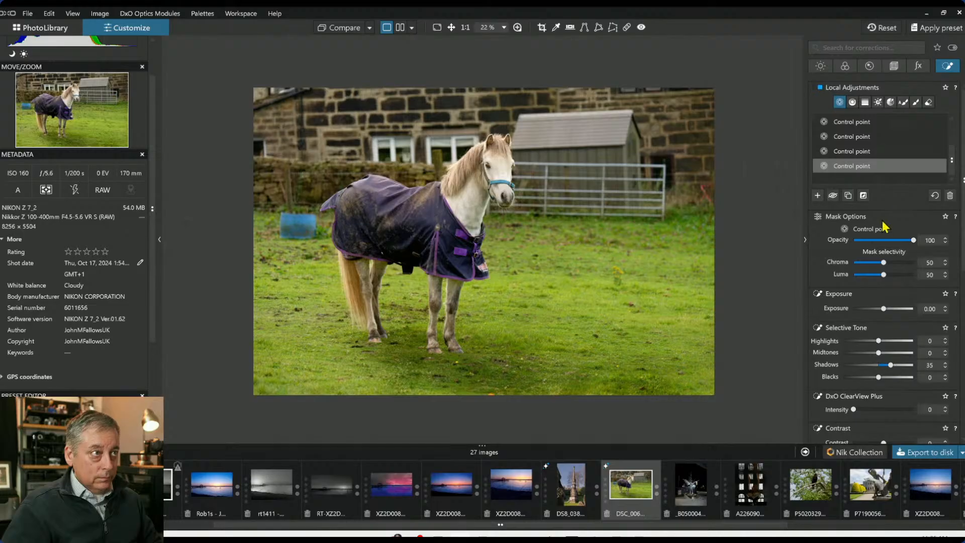
Crop the photo tighter around the horse to about 7266 × 4844 px, keeping the original aspect ratio
left_click(896, 69)
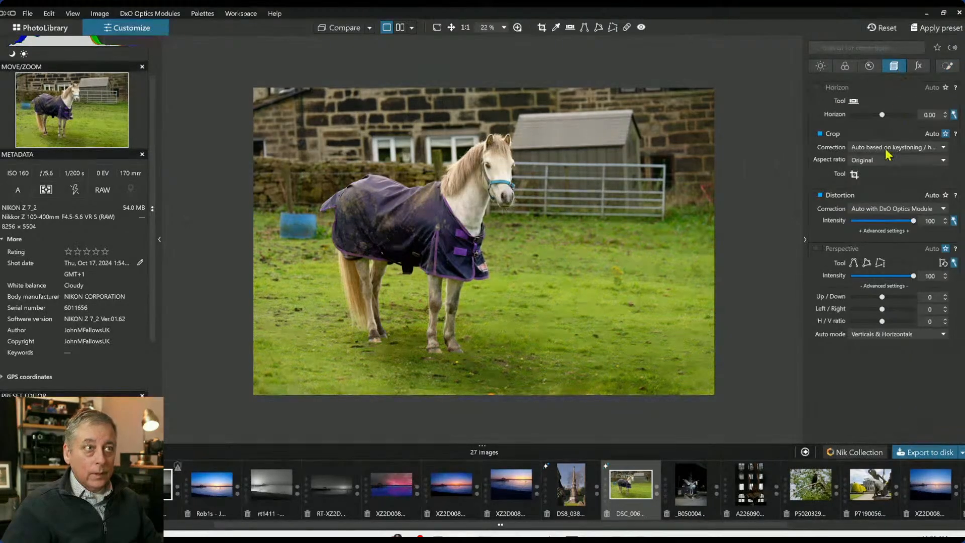
left_click(855, 175)
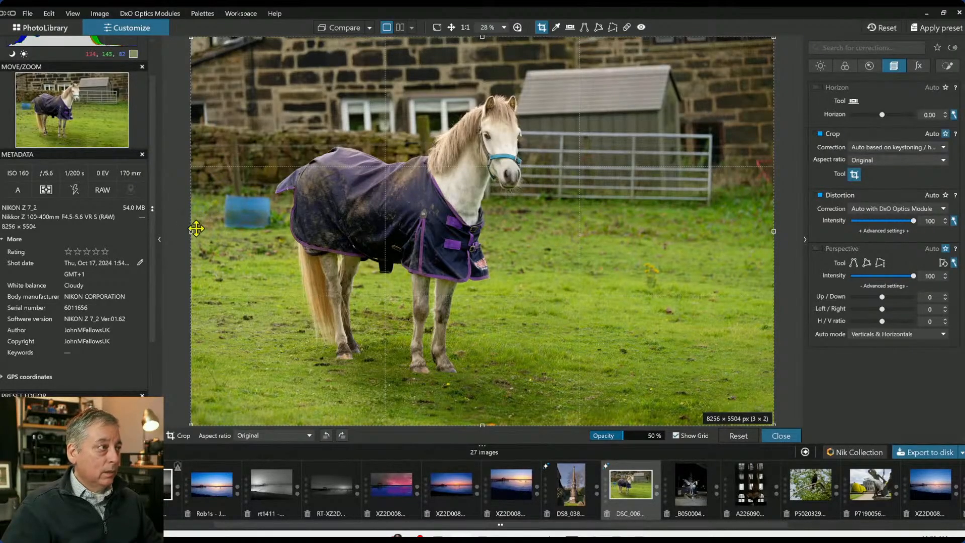
left_click_drag(196, 228, 208, 234)
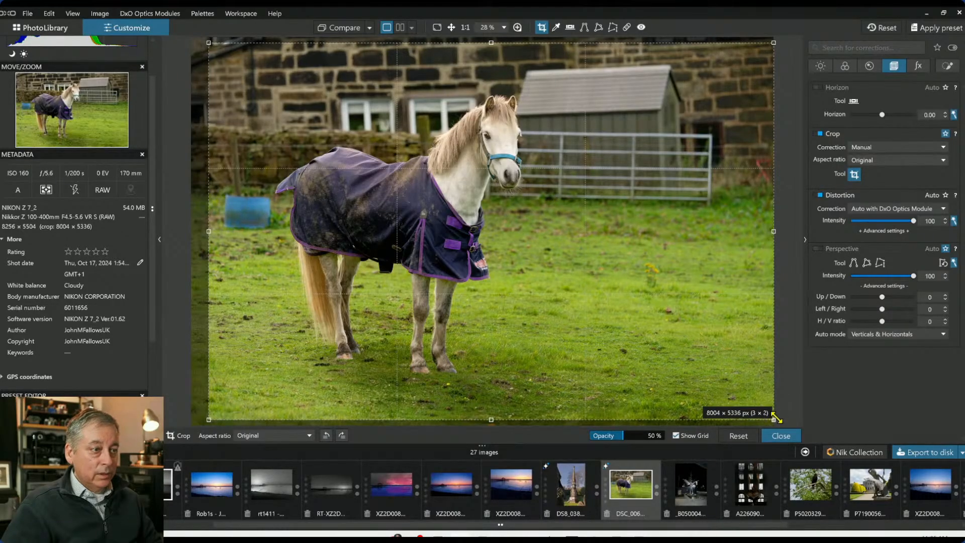
left_click_drag(774, 419, 754, 407)
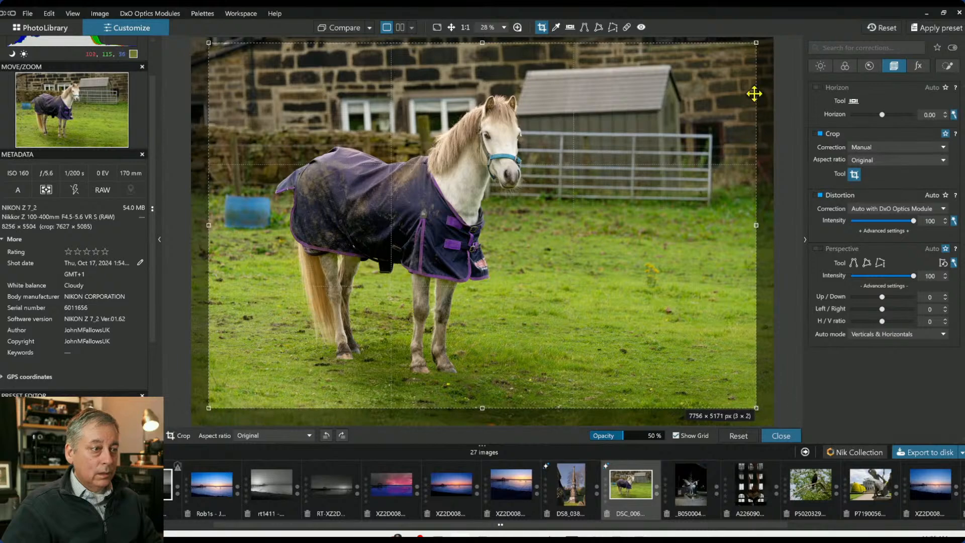
left_click_drag(754, 44, 720, 72)
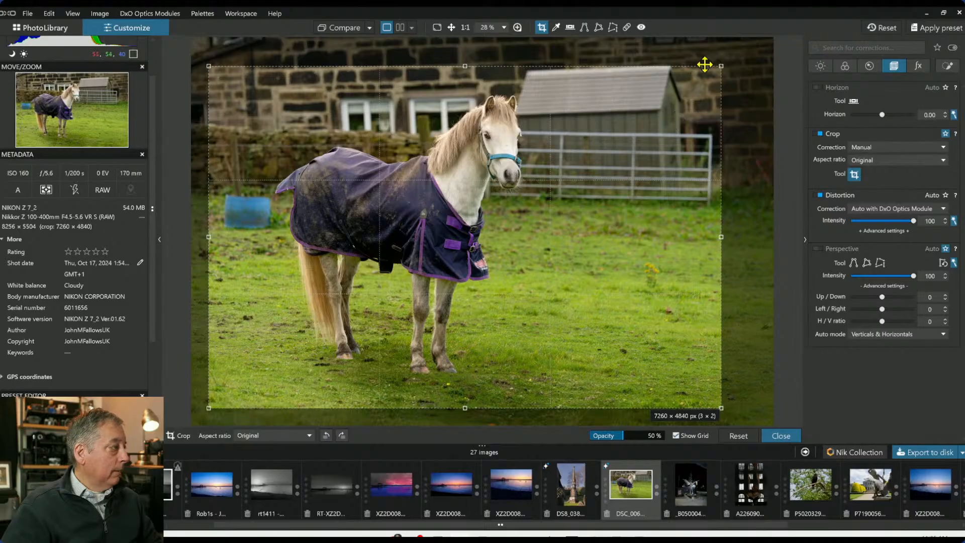
left_click_drag(722, 66, 715, 73)
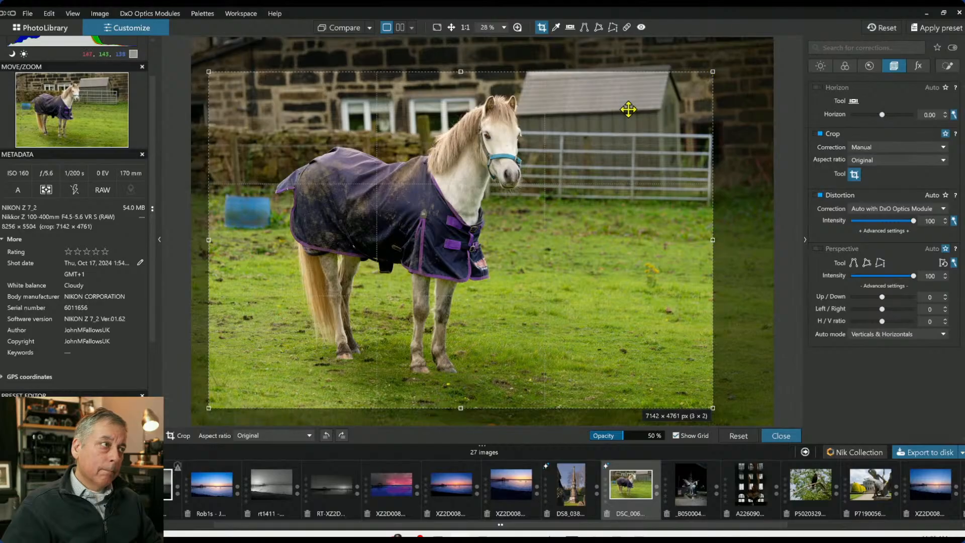
left_click_drag(627, 107, 654, 107)
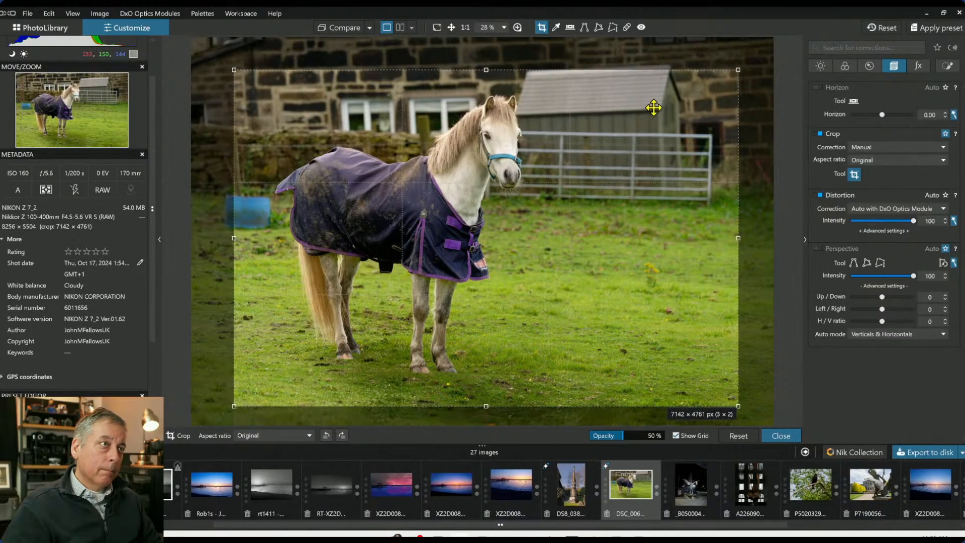
key("Return")
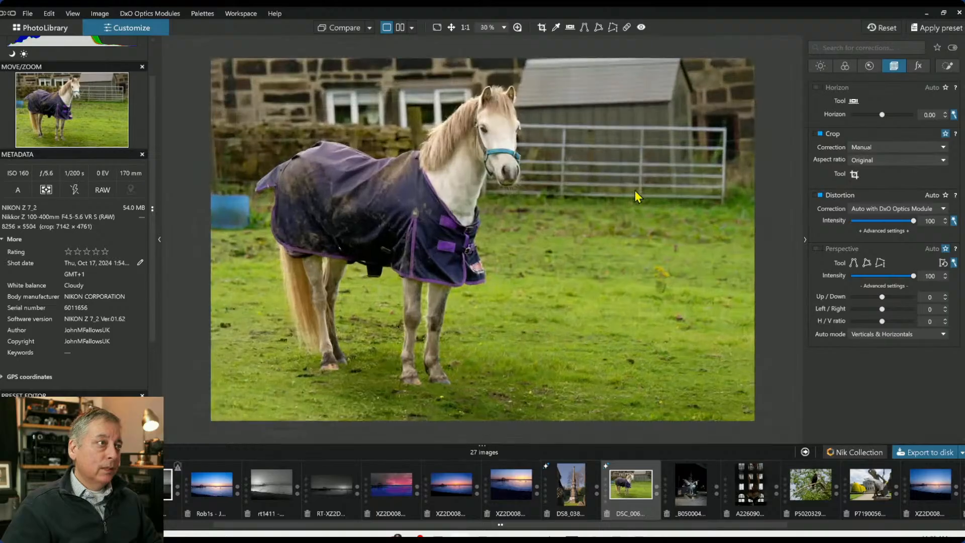
left_click(855, 175)
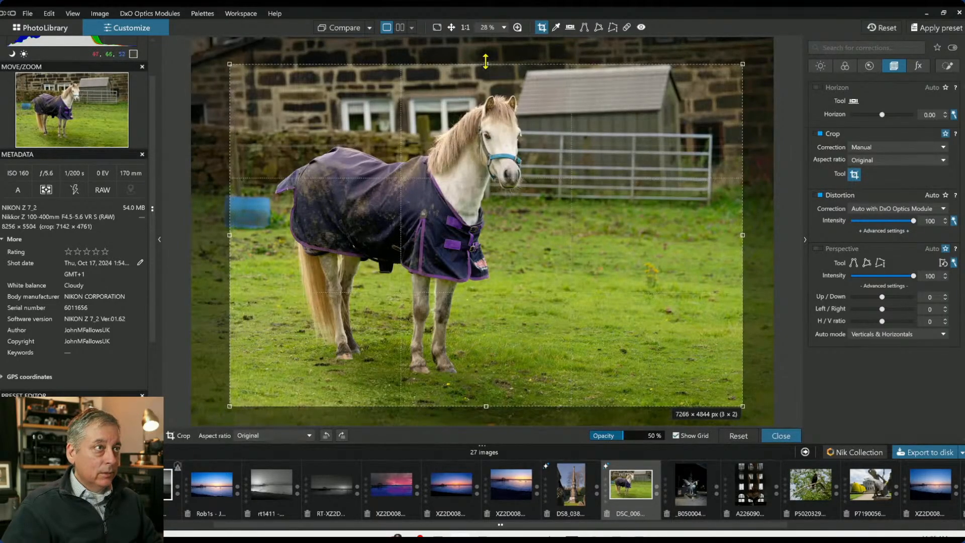
key("Return")
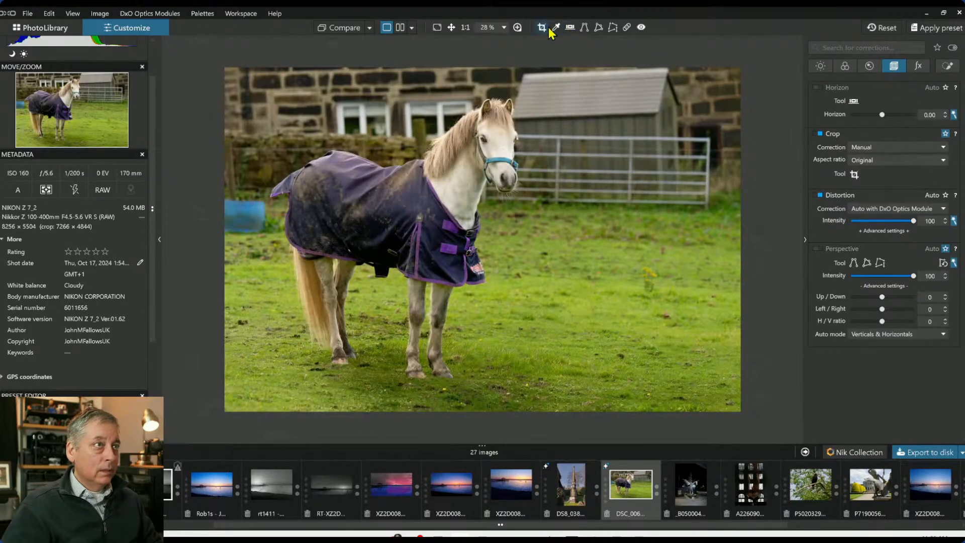
Remove the blue tub from the grass with the Repair tool in Clone mode, moving the source onto clean grass
left_click(627, 27)
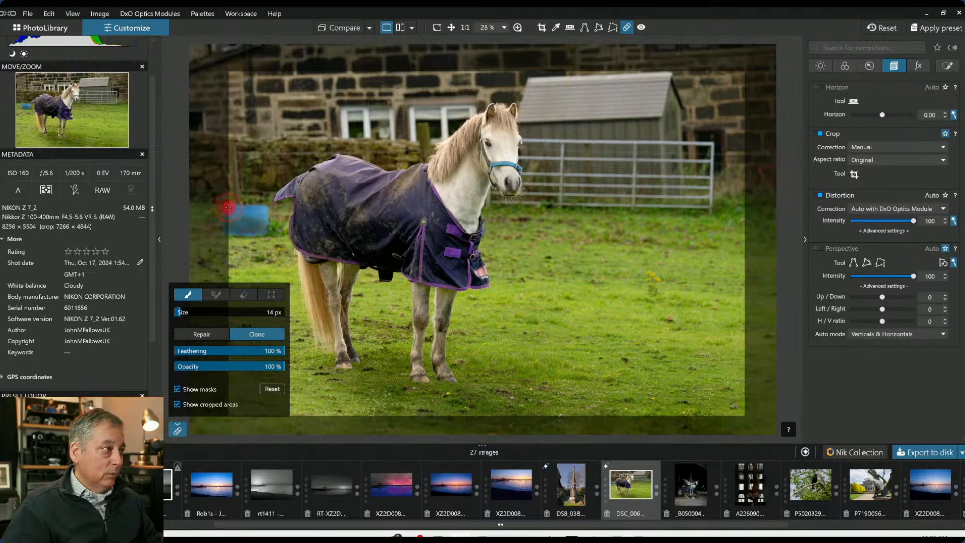
mouse_move(228, 209)
left_mouse_down()
mouse_move(263, 210)
mouse_move(262, 237)
mouse_move(234, 236)
mouse_move(233, 214)
left_mouse_up()
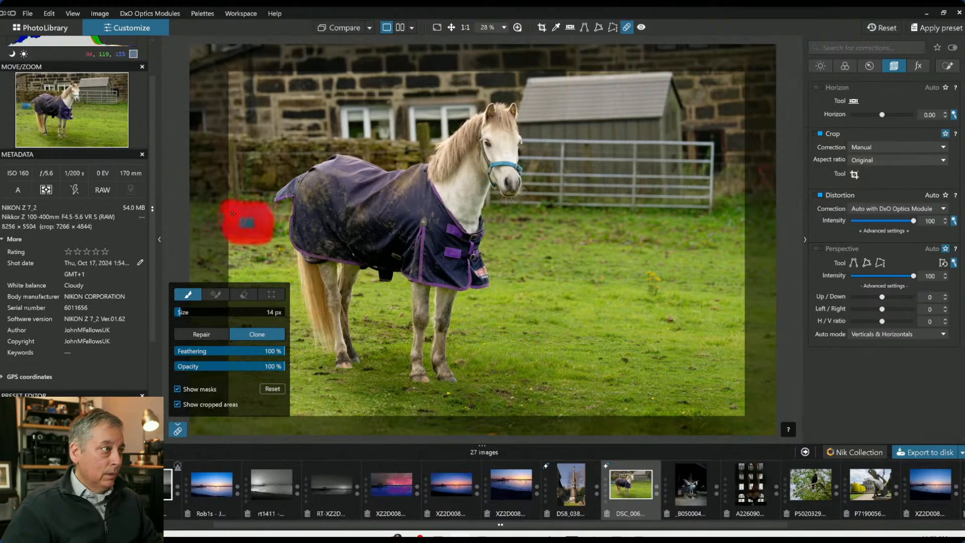
left_click_drag(236, 228, 237, 228)
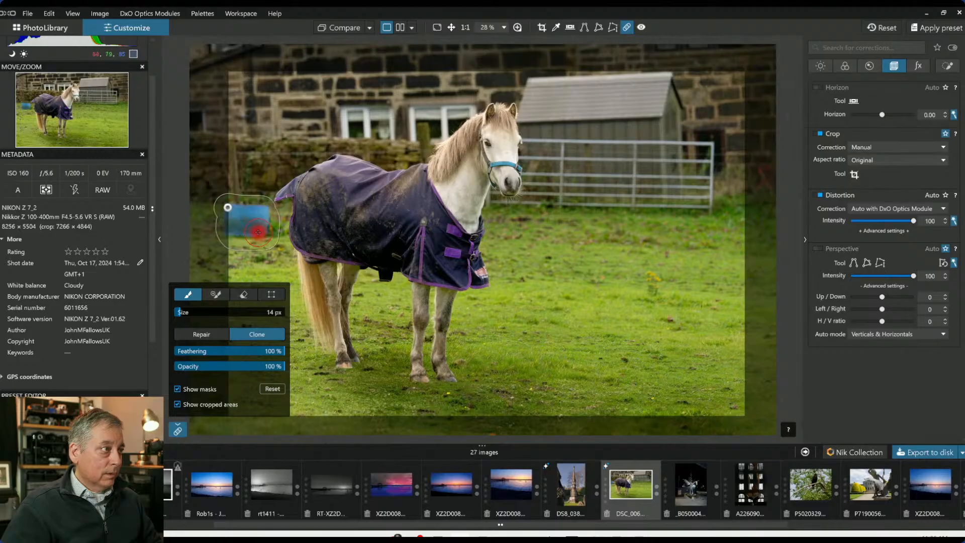
left_click(175, 430)
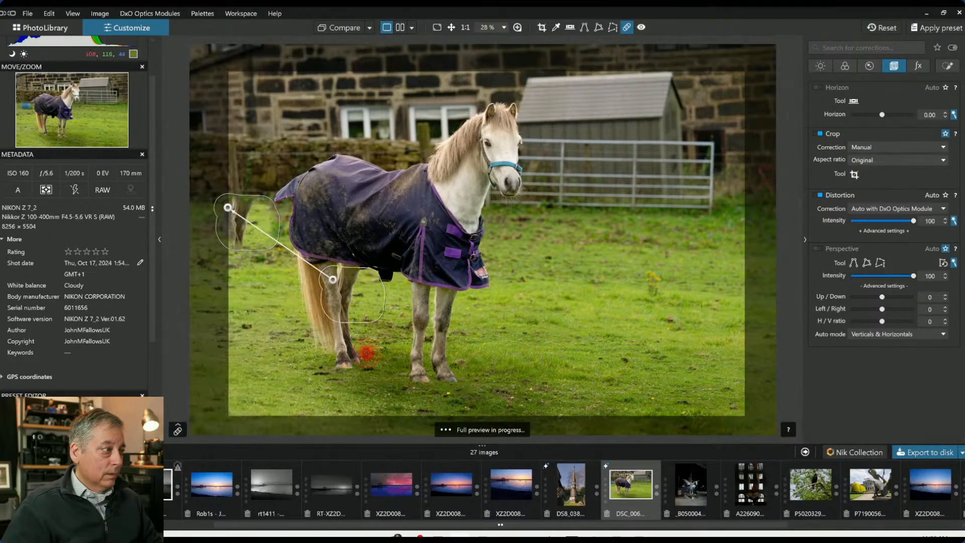
mouse_move(332, 279)
left_mouse_down()
mouse_move(258, 283)
mouse_move(226, 304)
left_mouse_up()
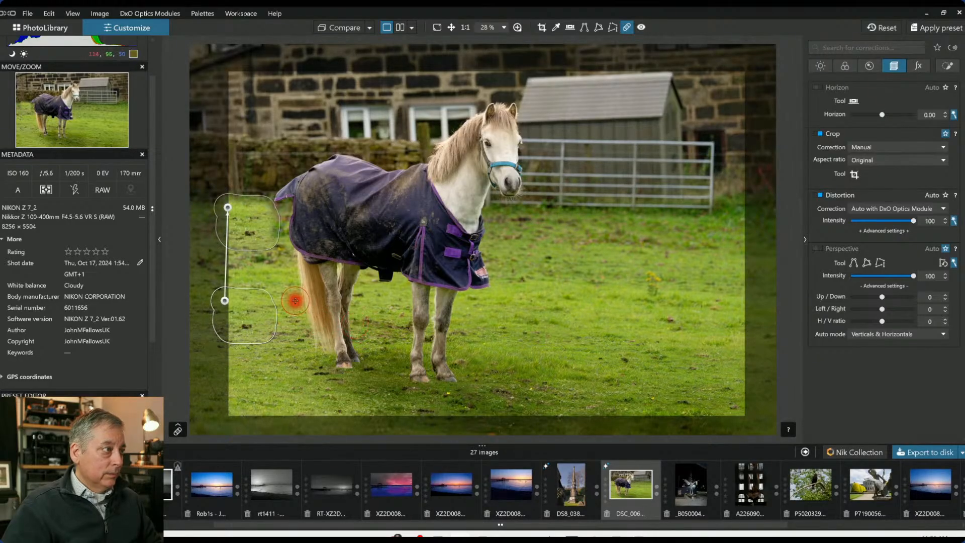
mouse_move(226, 302)
left_mouse_down()
mouse_move(533, 267)
mouse_move(565, 257)
mouse_move(556, 229)
left_mouse_up()
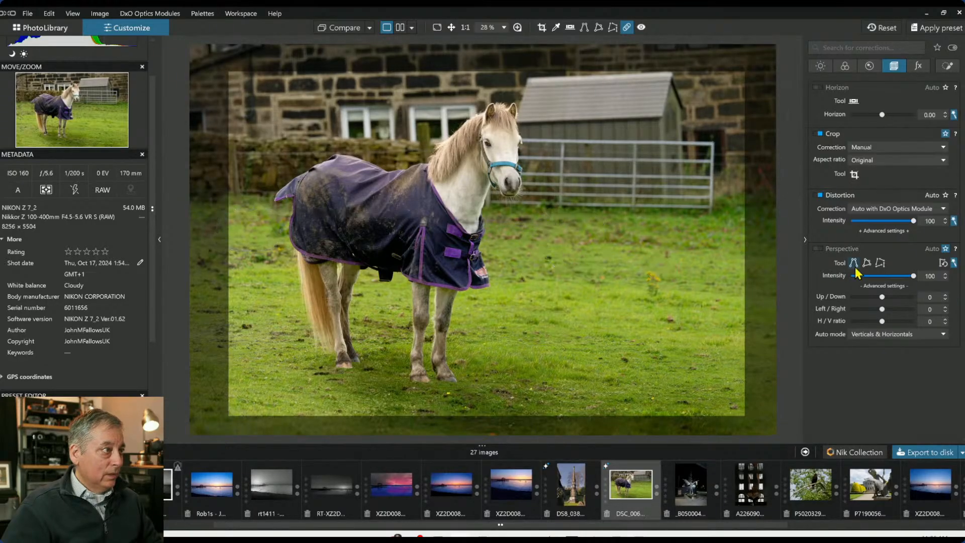
left_click(628, 30)
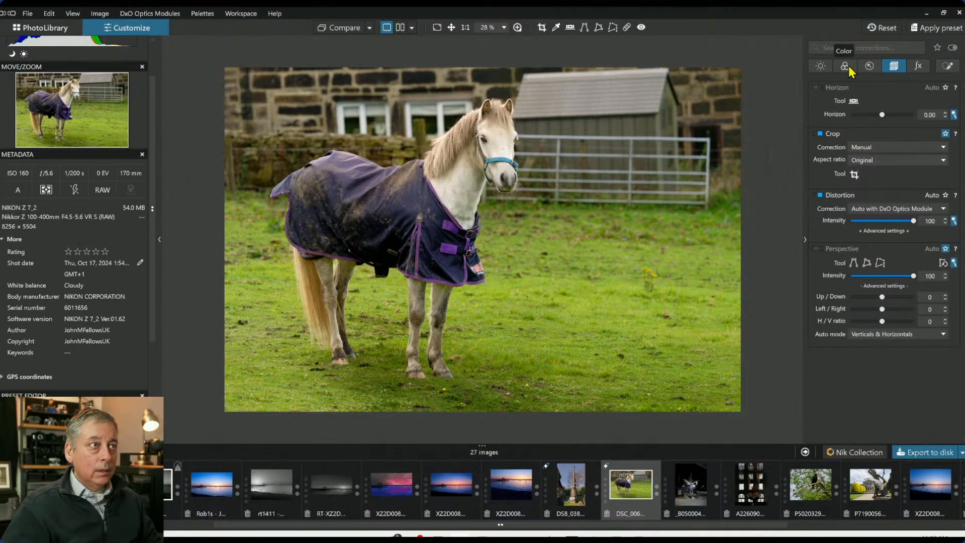
Add grouped control points on the shed roof and along the stone wall, setting their exposure to -1.06
left_click(945, 67)
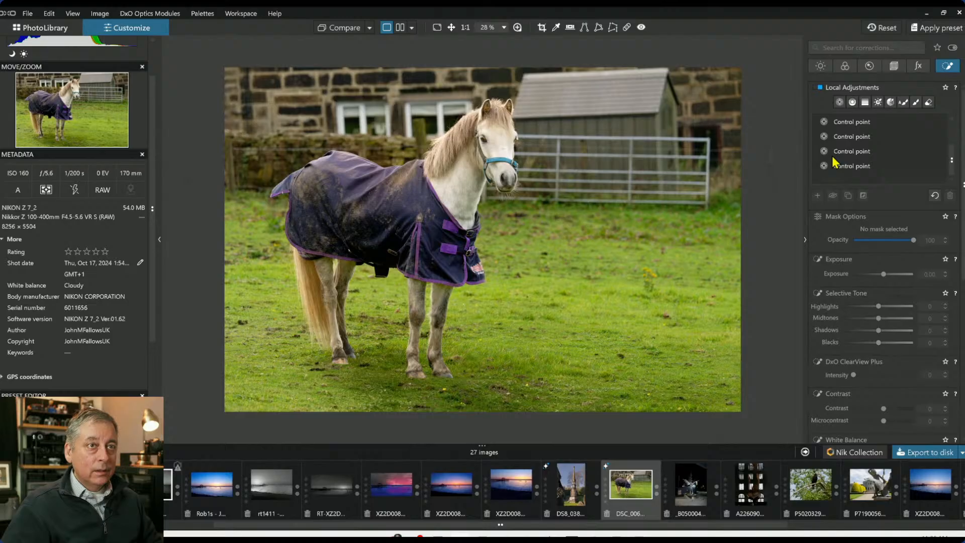
left_click(840, 102)
left_click(638, 104)
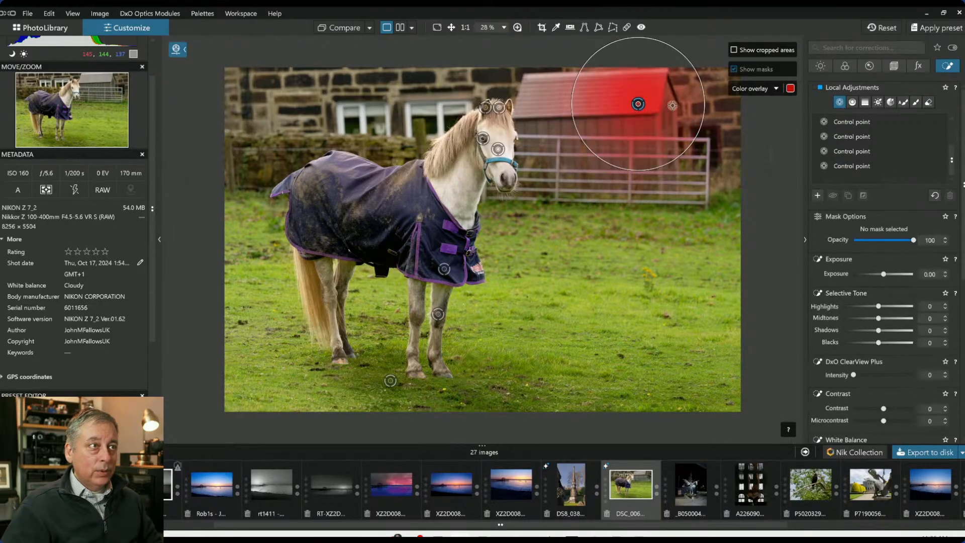
left_click(251, 82)
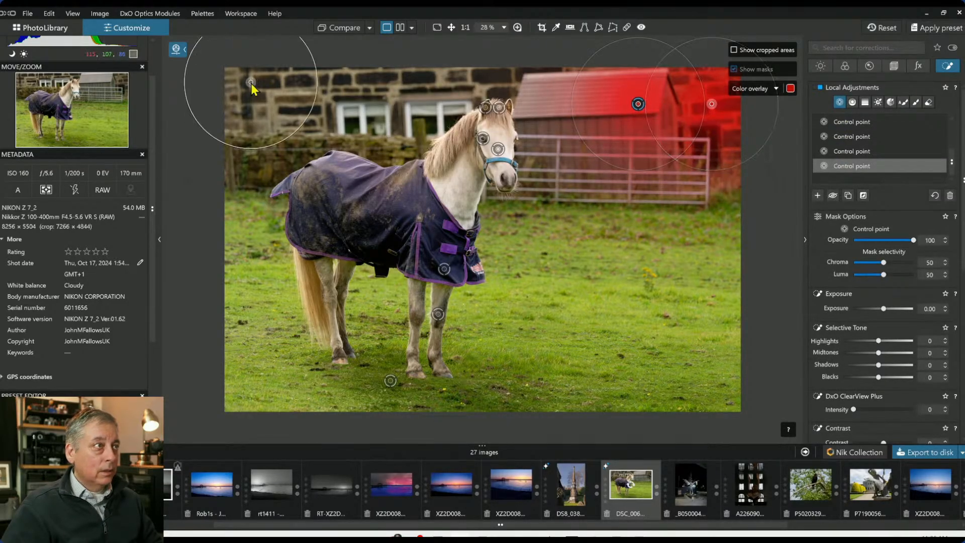
left_click(343, 77)
left_click(430, 74)
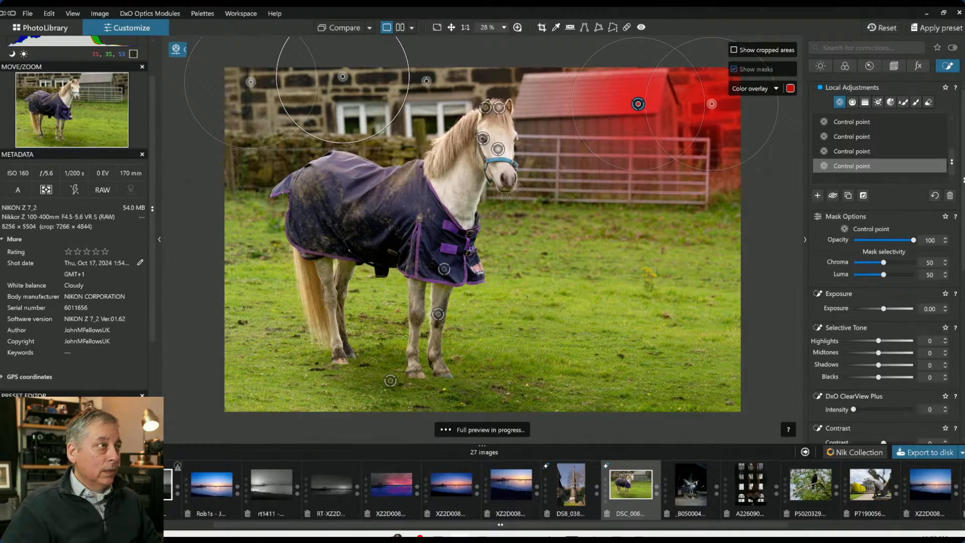
left_click_drag(449, 139, 441, 112)
left_click(502, 73)
left_click_drag(522, 96, 467, 69)
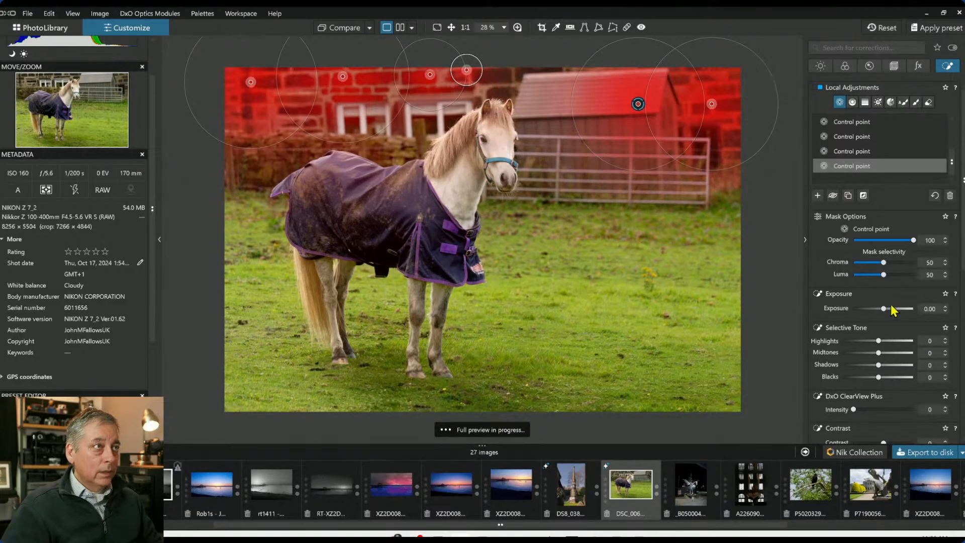
left_click_drag(884, 308, 877, 310)
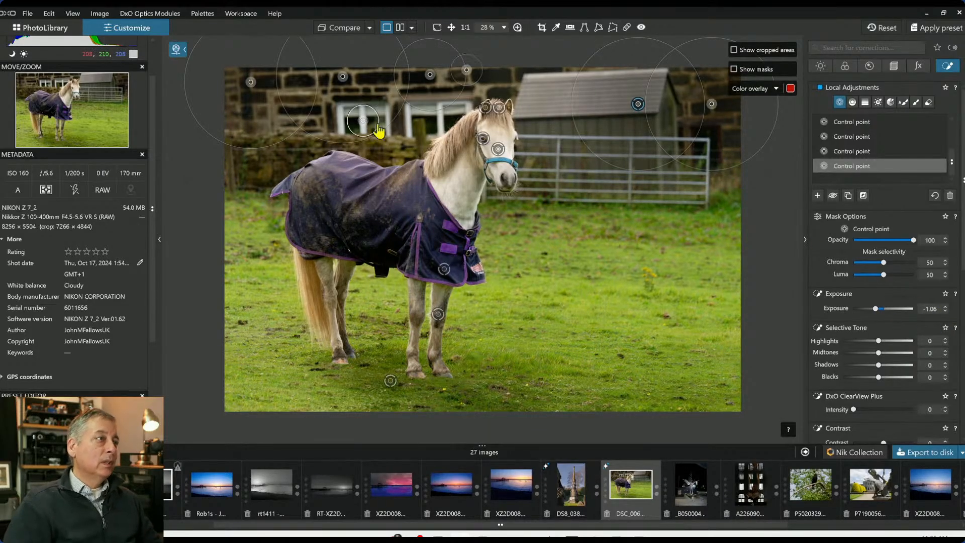
Add further control points to the same group around the building's windows
left_click(341, 117)
left_click(406, 111)
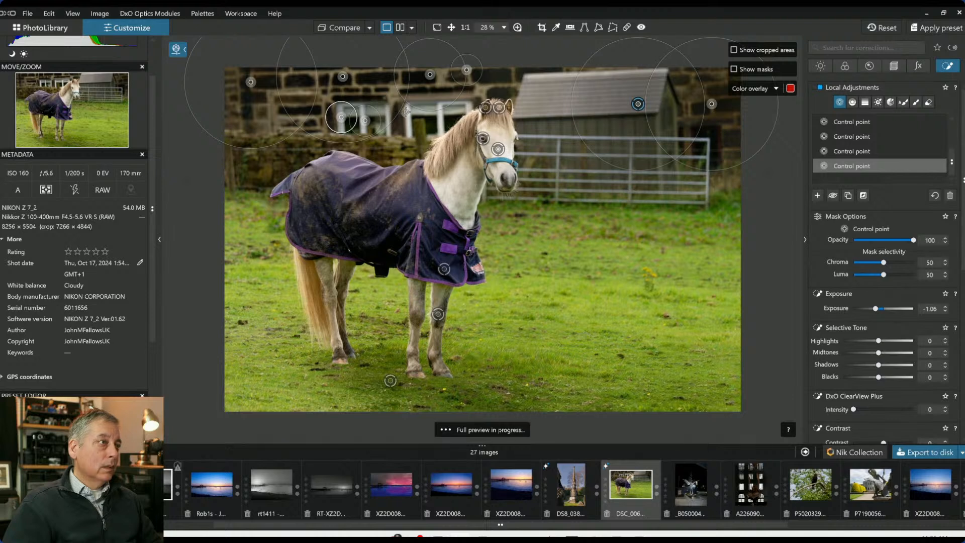
left_click(408, 121)
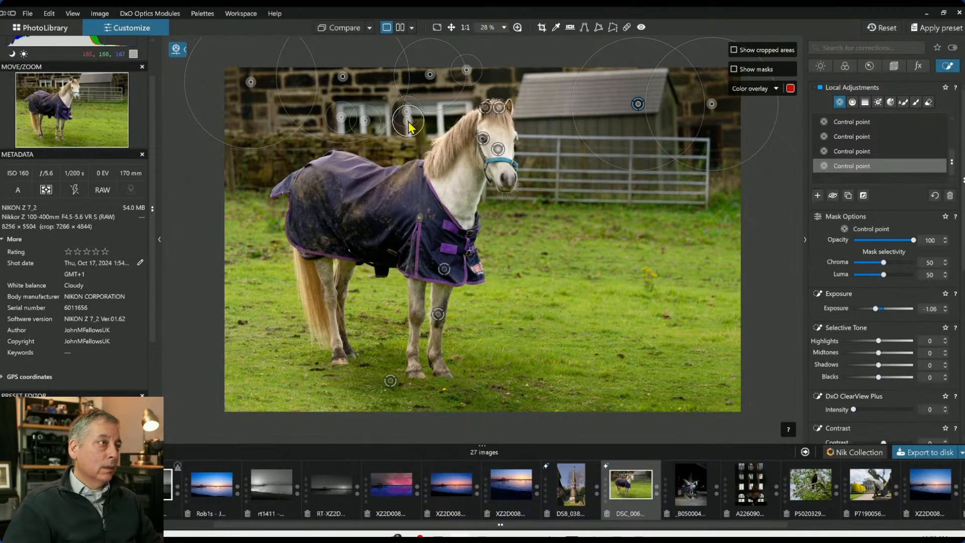
left_click(441, 114)
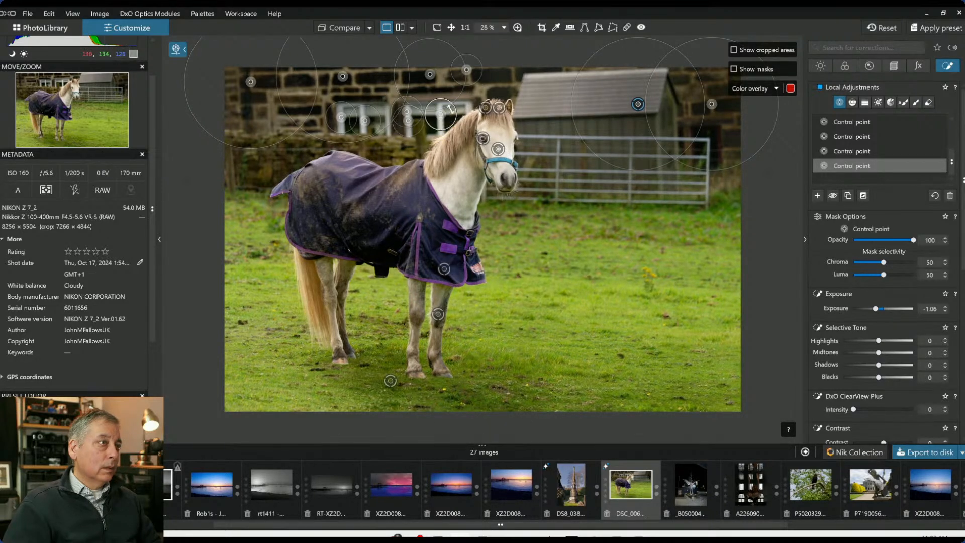
left_click(459, 105)
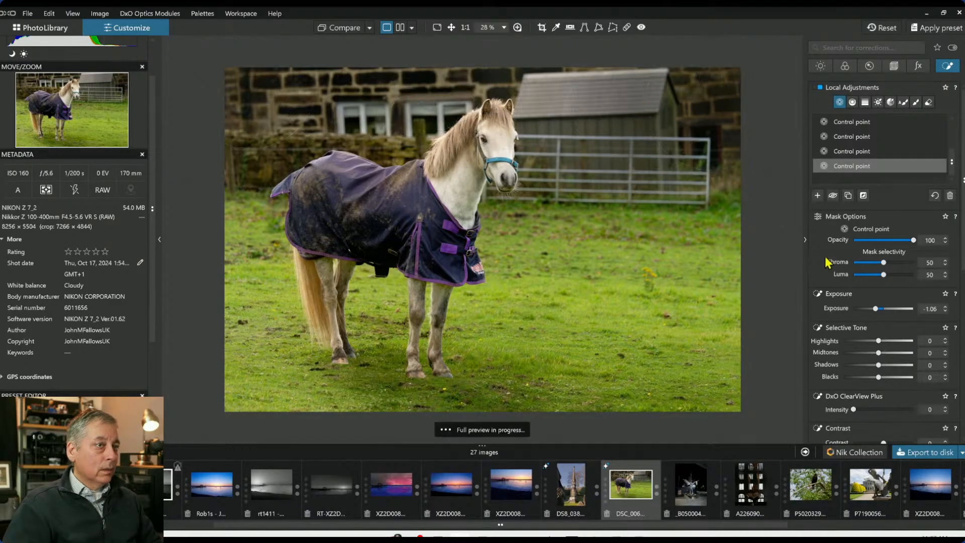
Show the control points and select the control point on the horse's ears
left_click(627, 140)
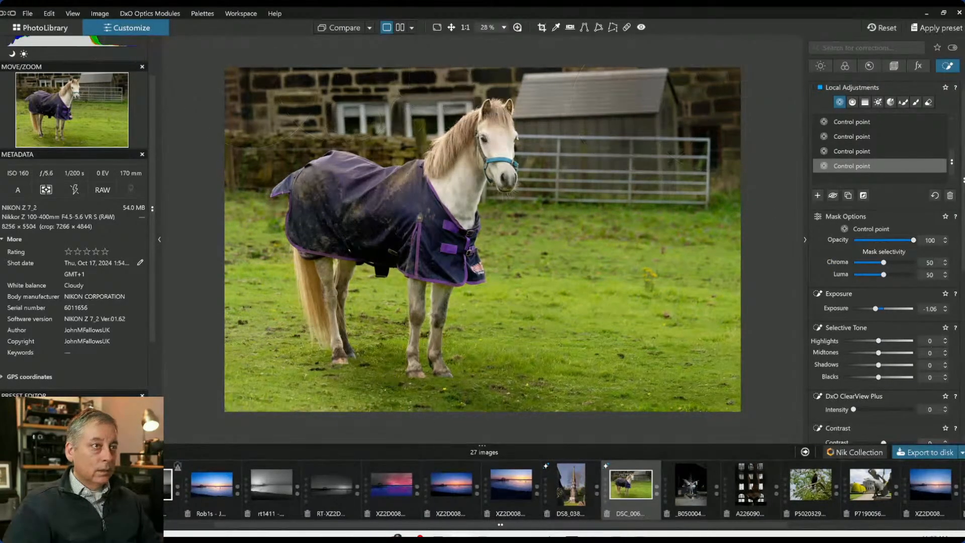
left_click_drag(636, 149, 691, 199)
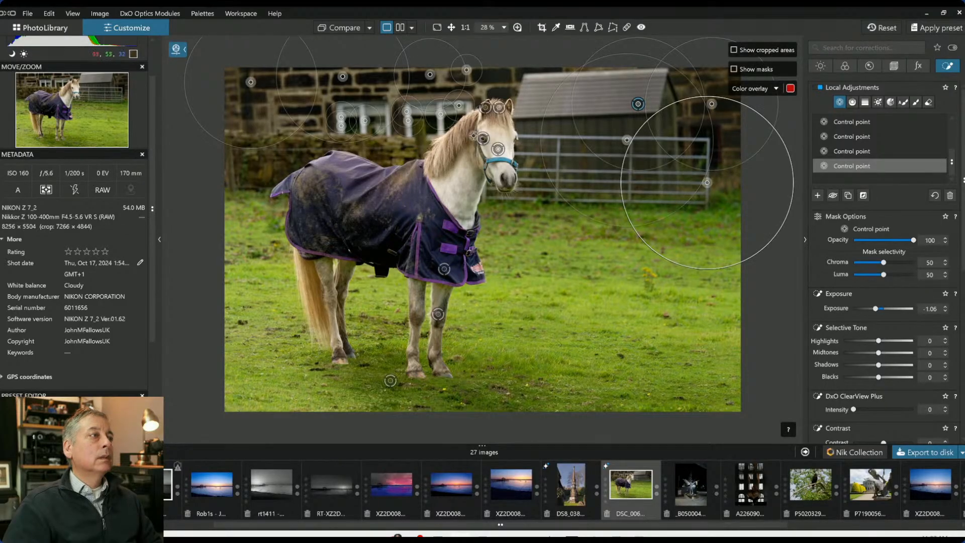
left_click(484, 109)
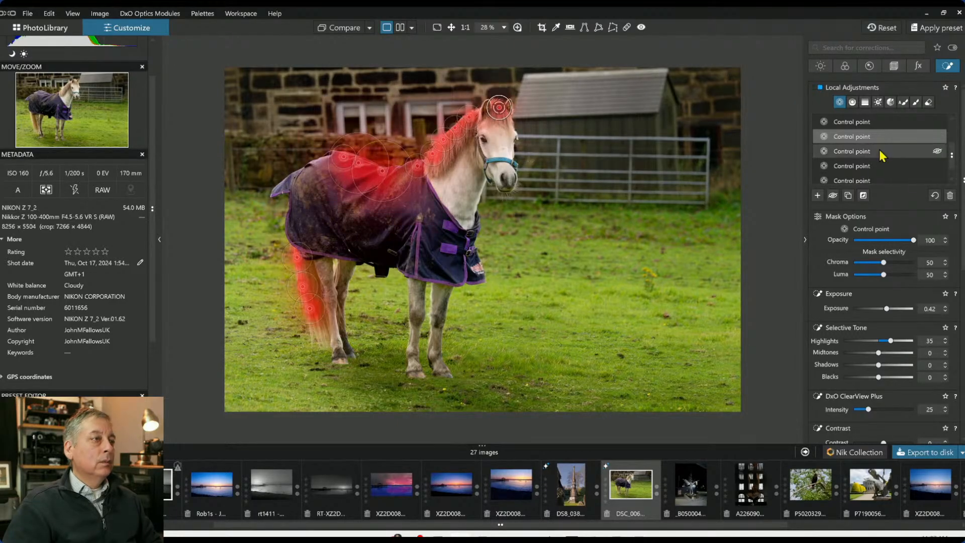
Select the control point on the rug's rear, shrink its radius, and set its exposure to 0.66 and highlights to -13
left_click(863, 152)
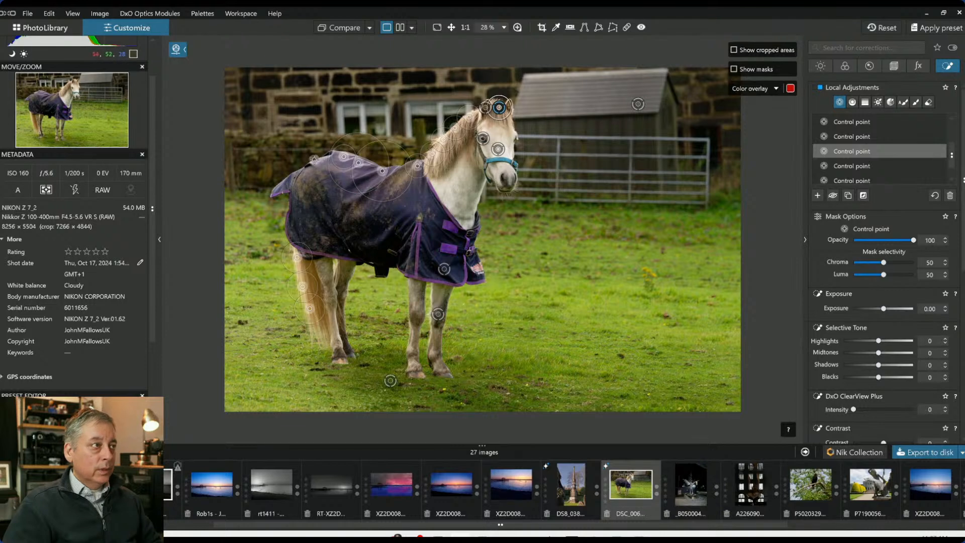
left_click(318, 171)
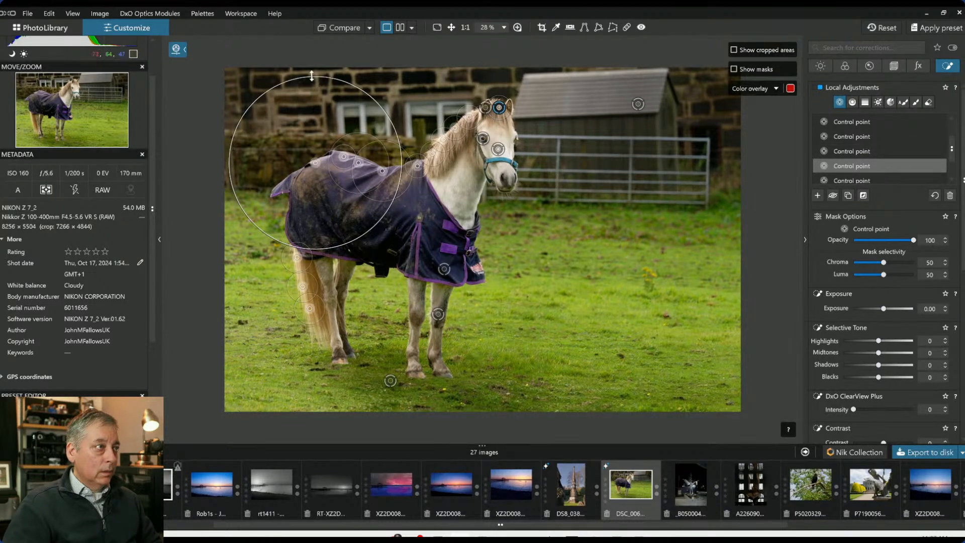
left_click_drag(314, 77, 318, 166)
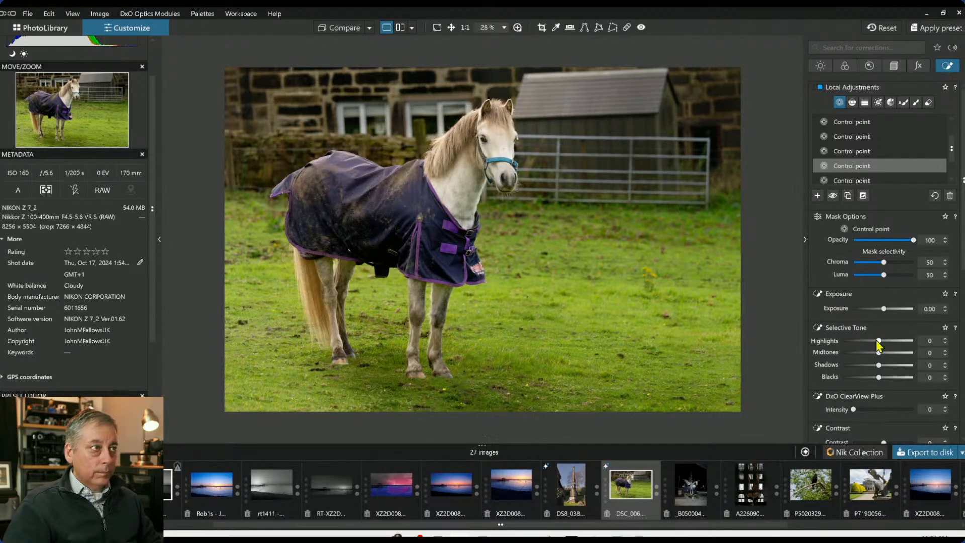
left_click_drag(886, 309, 875, 342)
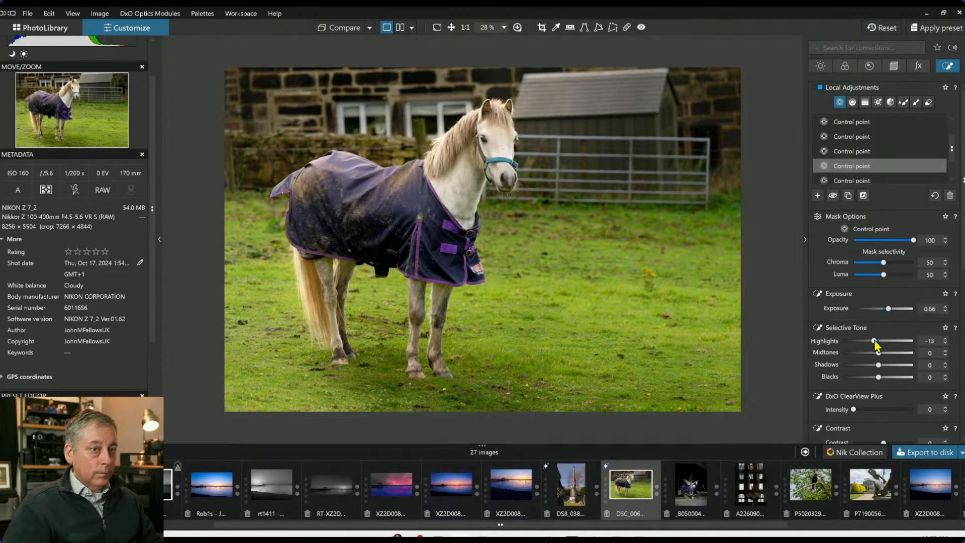
Compare the edited horse photo with the original in the side-by-side view
mouse_move(600, 235)
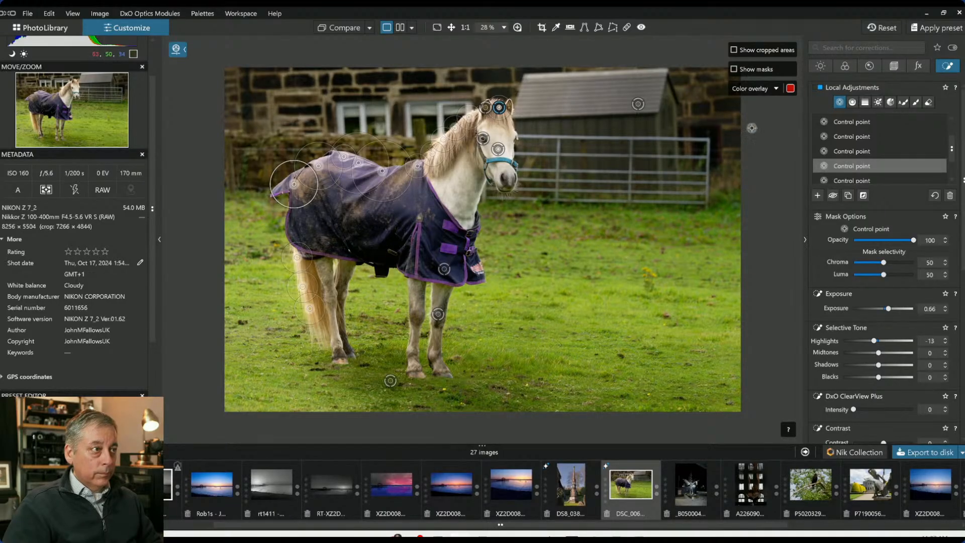
key("Escape")
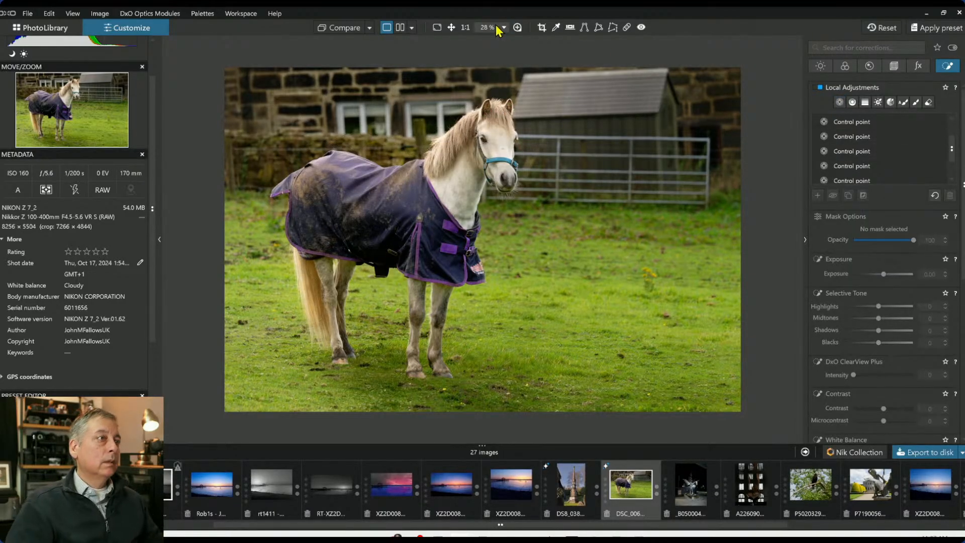
left_click(400, 27)
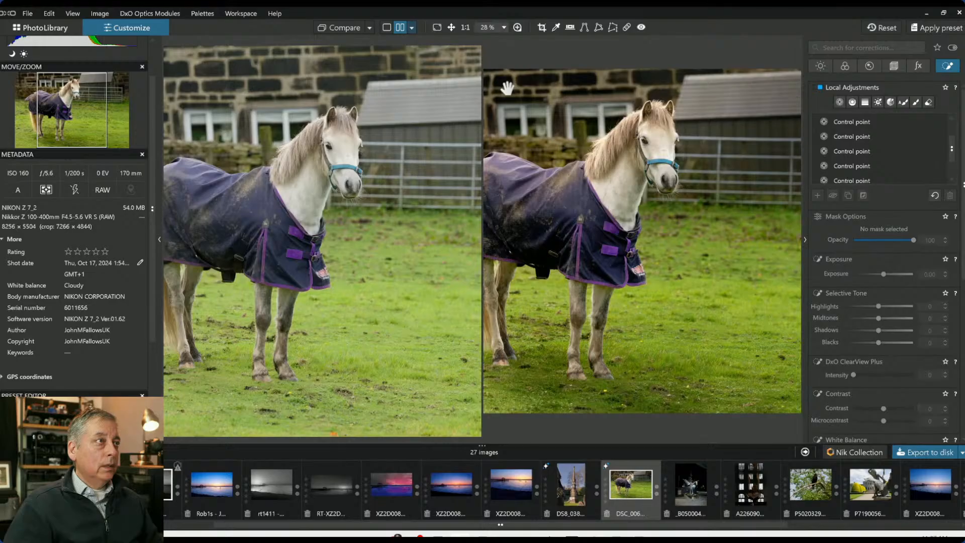
key("Tab")
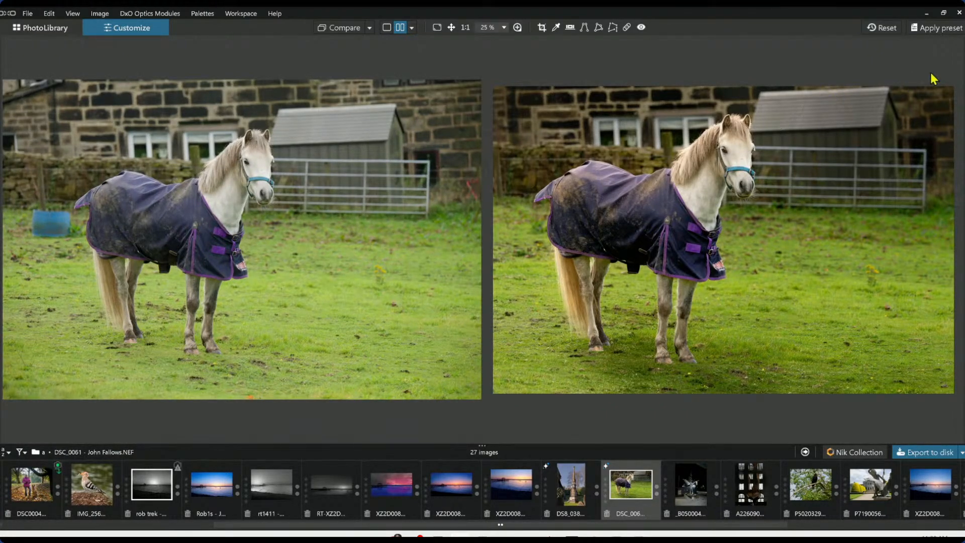
left_click(963, 240)
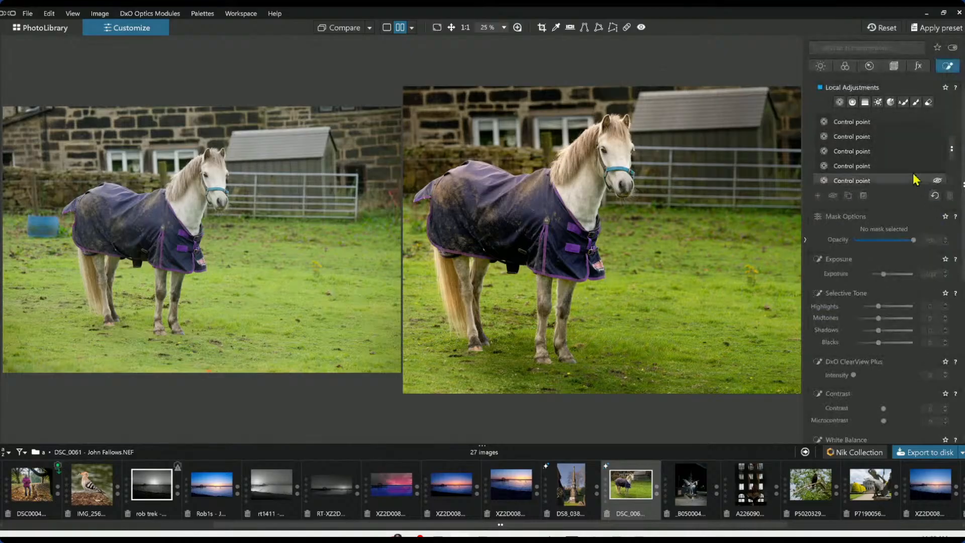
Crop the horse photo with the Crop tool using a 5 × 4 aspect ratio
left_click(894, 66)
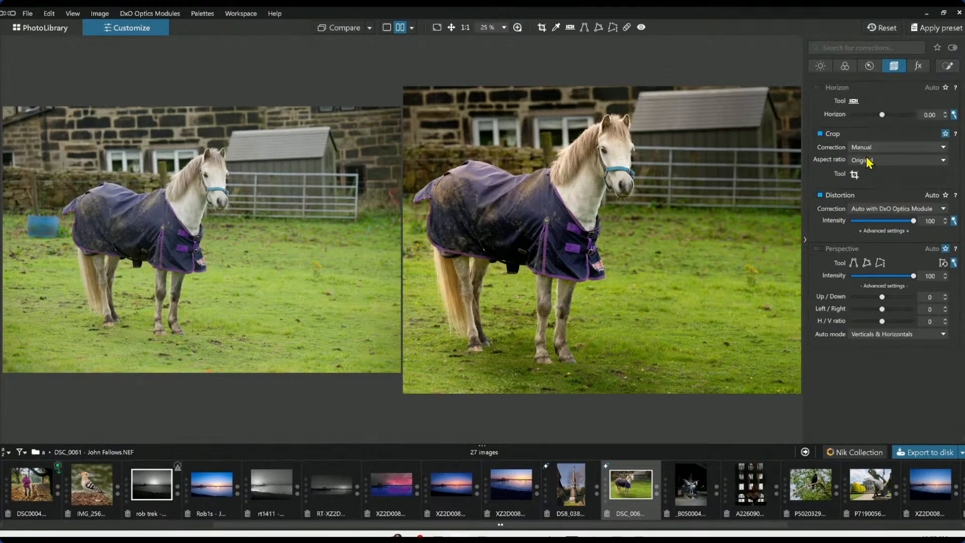
left_click(867, 161)
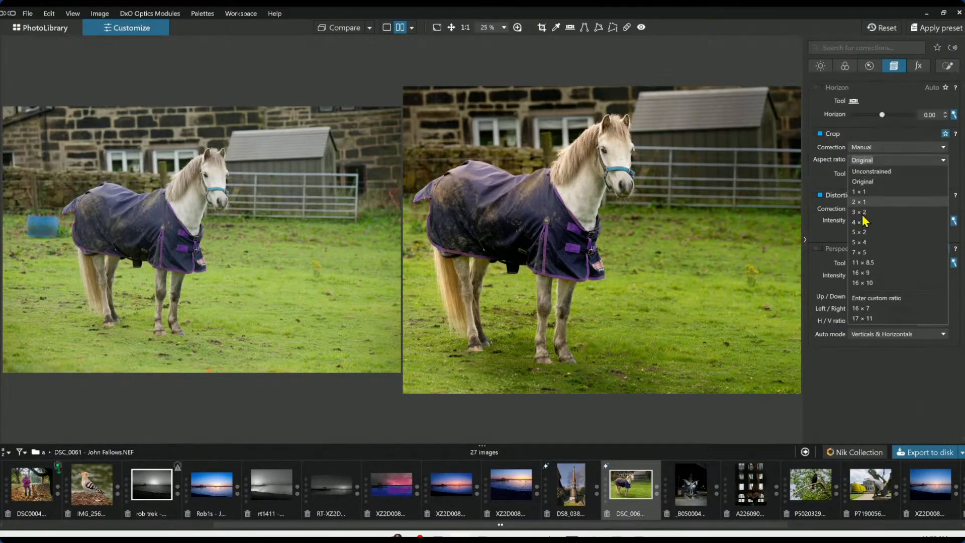
left_click(866, 243)
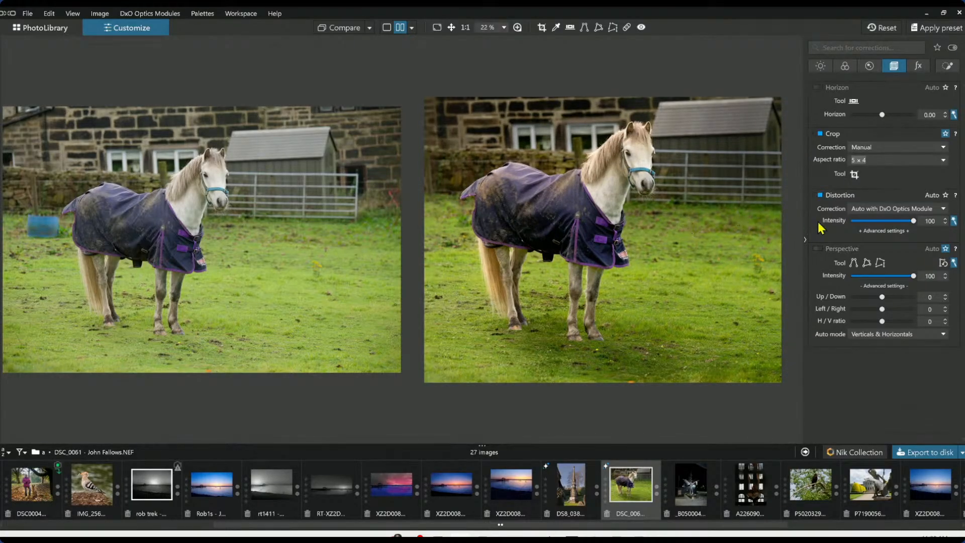
left_click(855, 175)
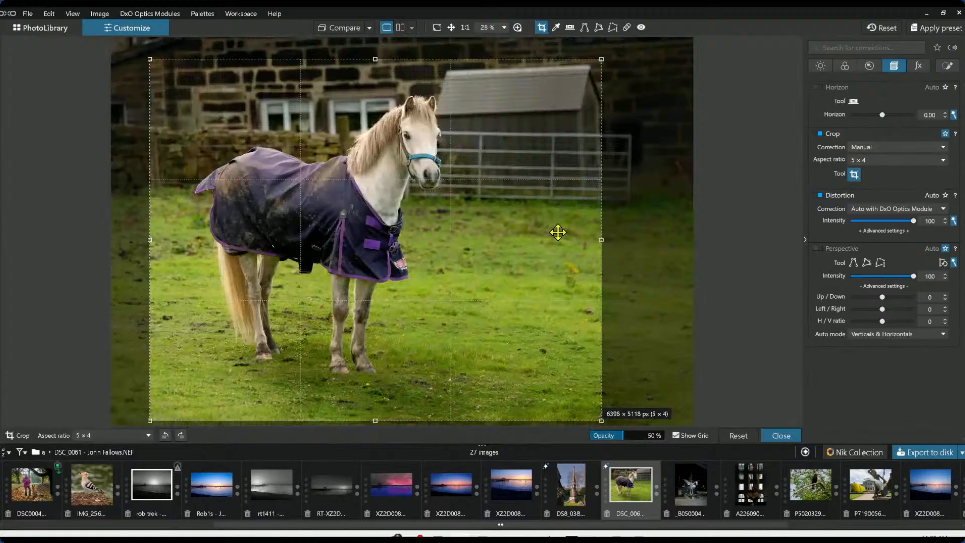
left_click_drag(559, 233, 559, 230)
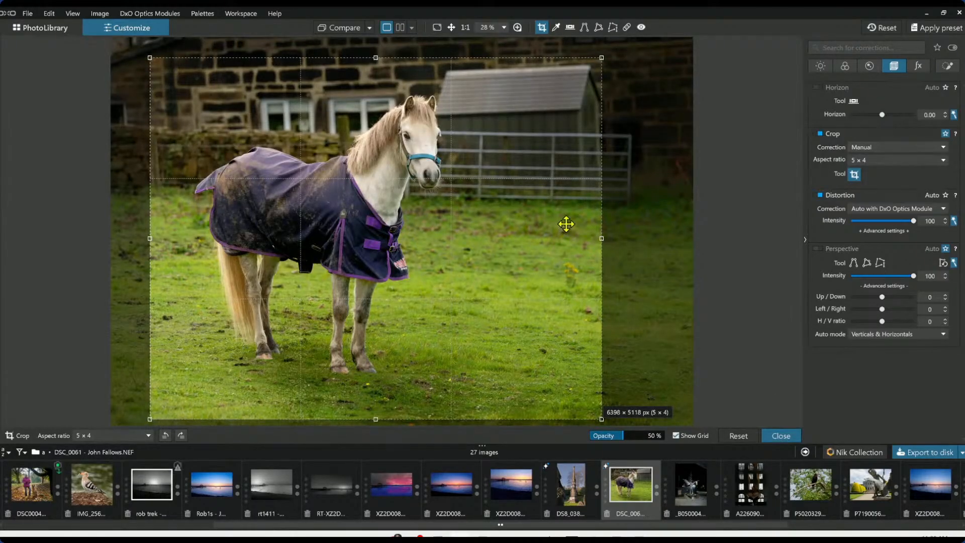
key("Return")
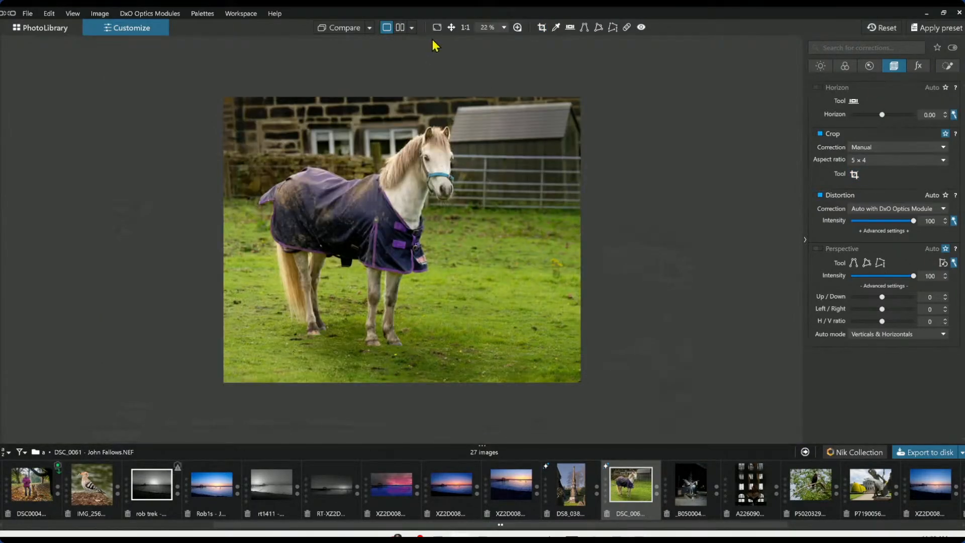
Compare the cropped result against the original image
left_click(400, 27)
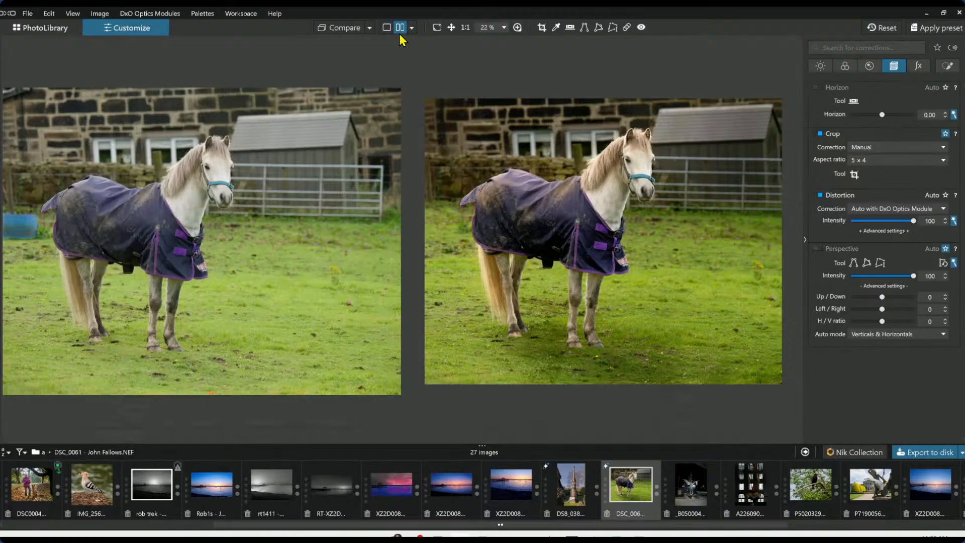
left_click(806, 237)
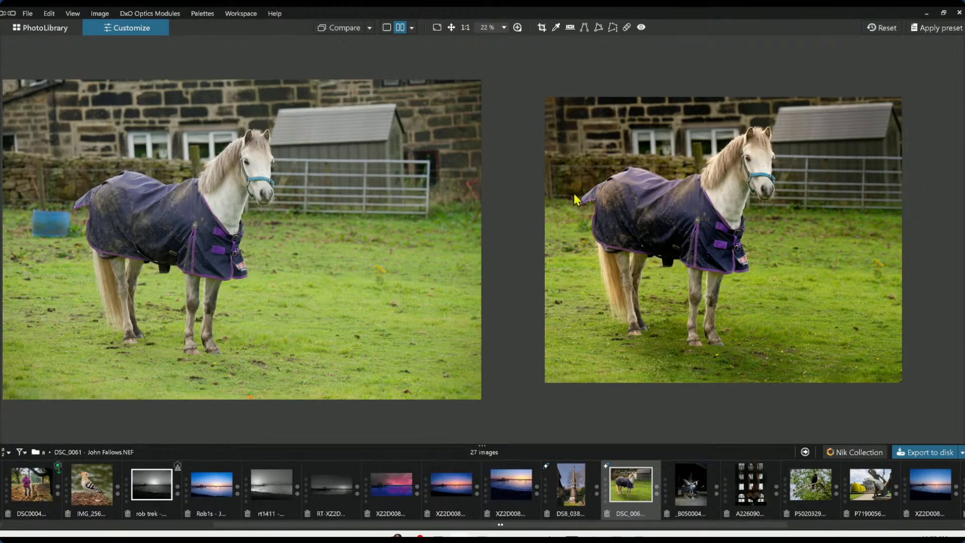
left_click(390, 27)
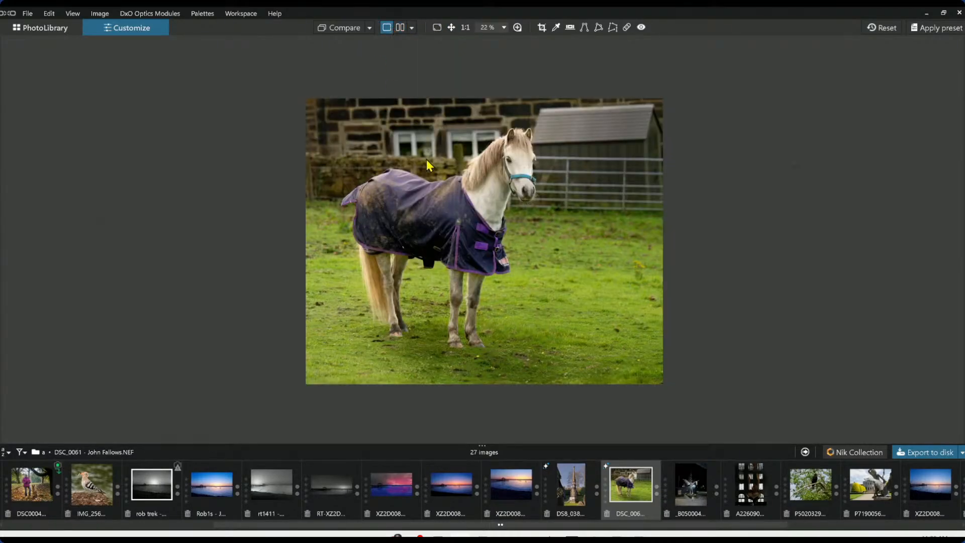
left_click(346, 28)
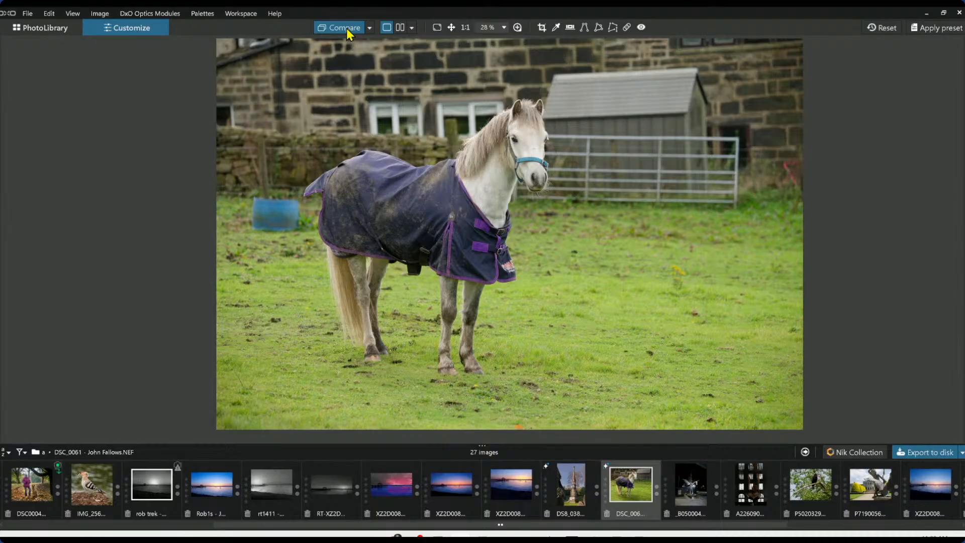
left_click(346, 29)
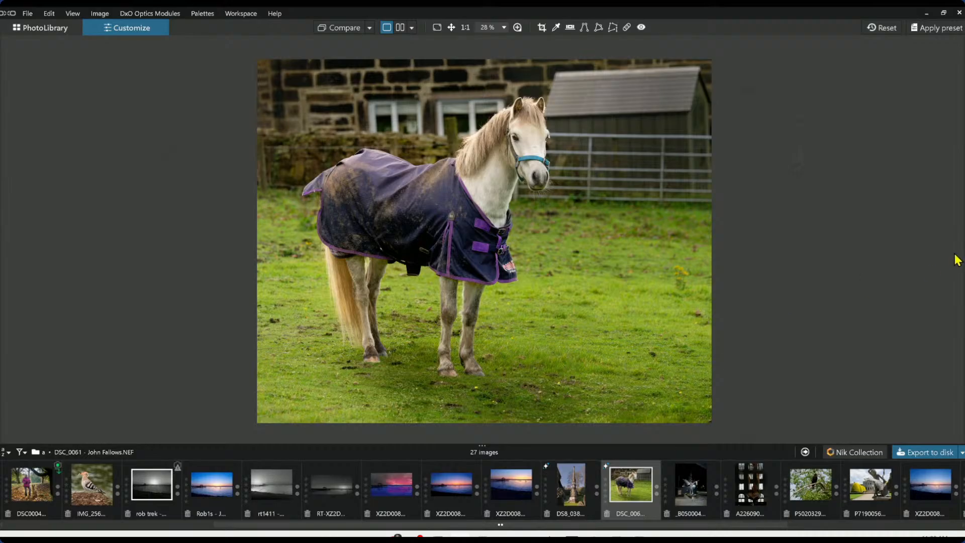
Select the grass control point and set its blacks to about -18
key("F7")
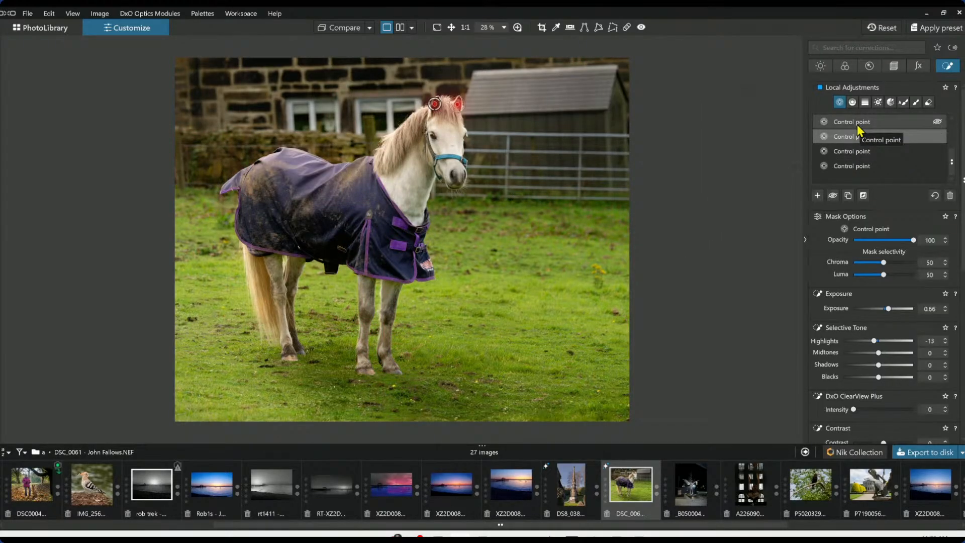
scroll(858, 130, "up", 1)
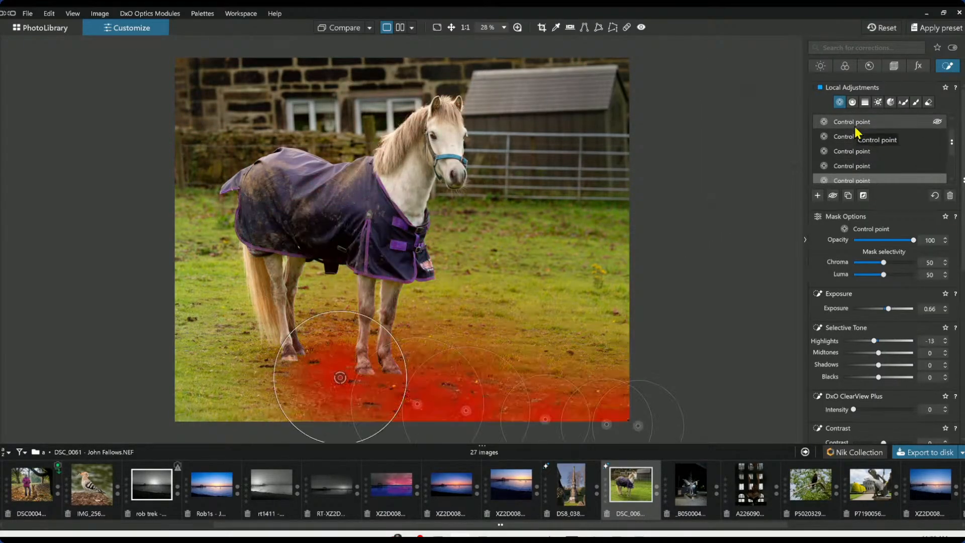
left_click(856, 126)
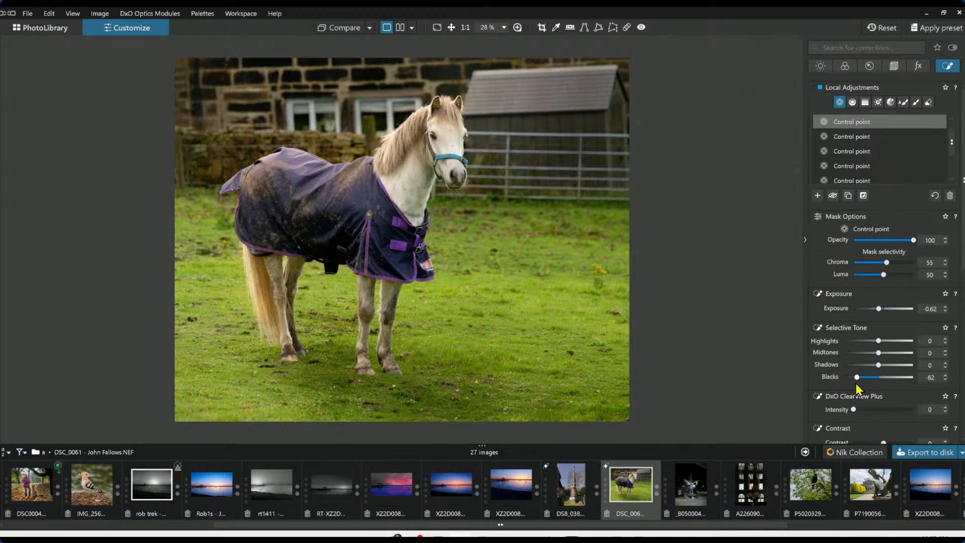
left_click_drag(861, 378, 876, 378)
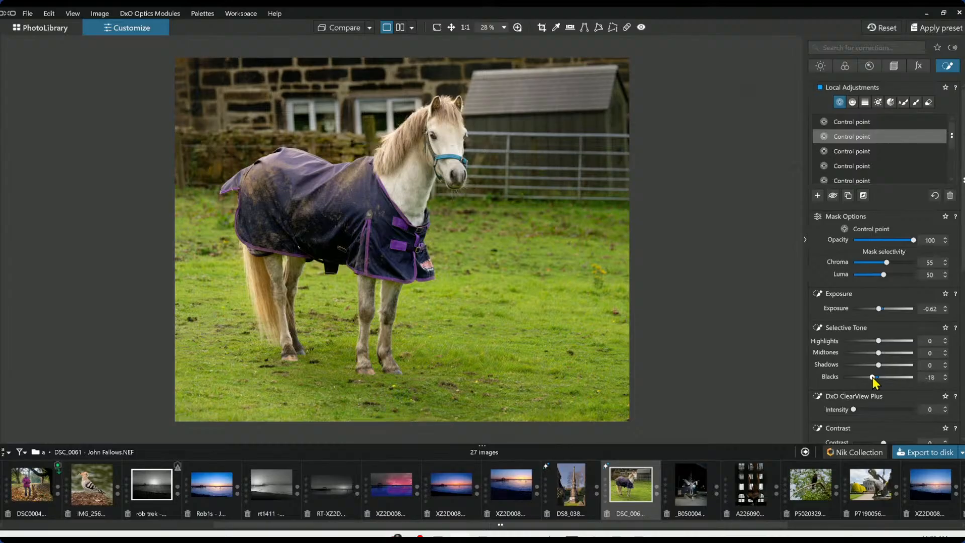
left_click_drag(873, 377, 871, 377)
mouse_move(630, 180)
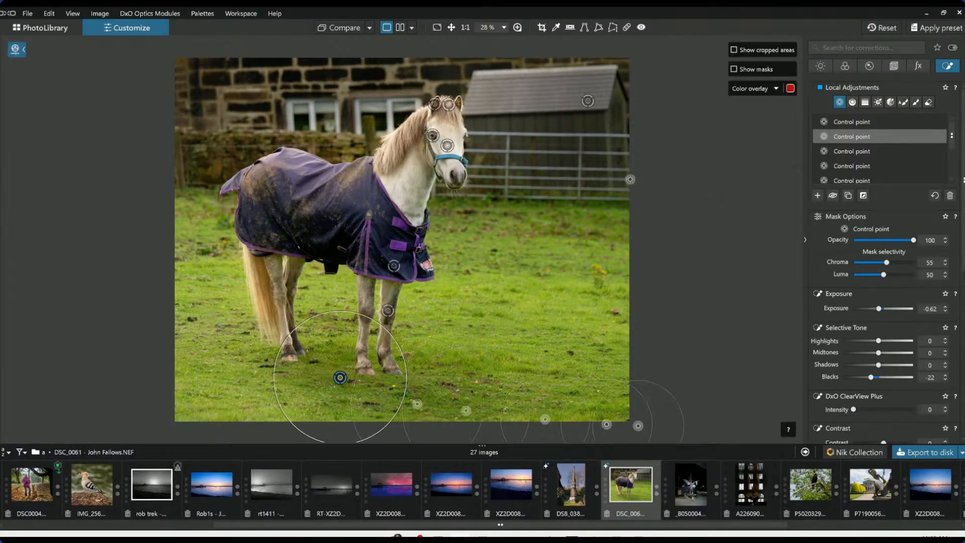
left_click(916, 99)
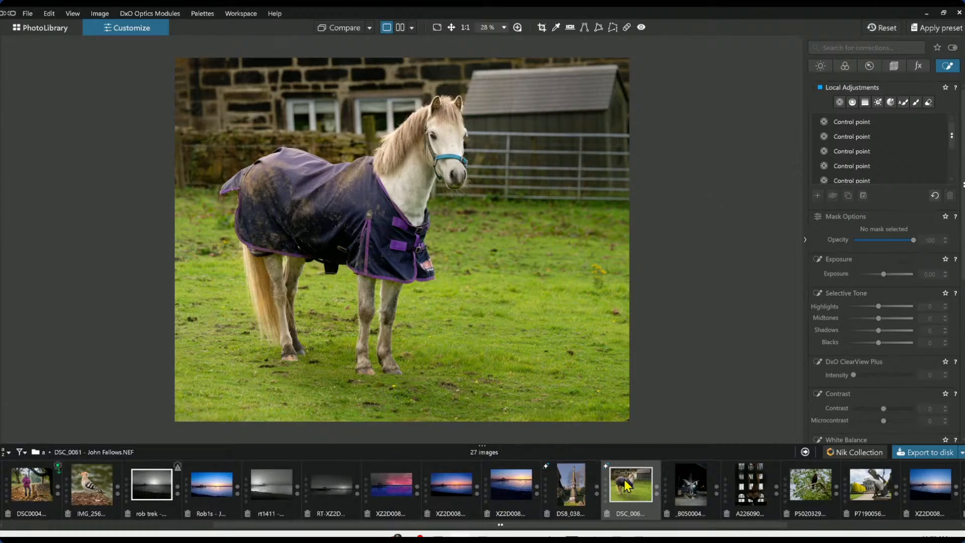
Open the night photo of the tree sculpture
left_click(665, 501)
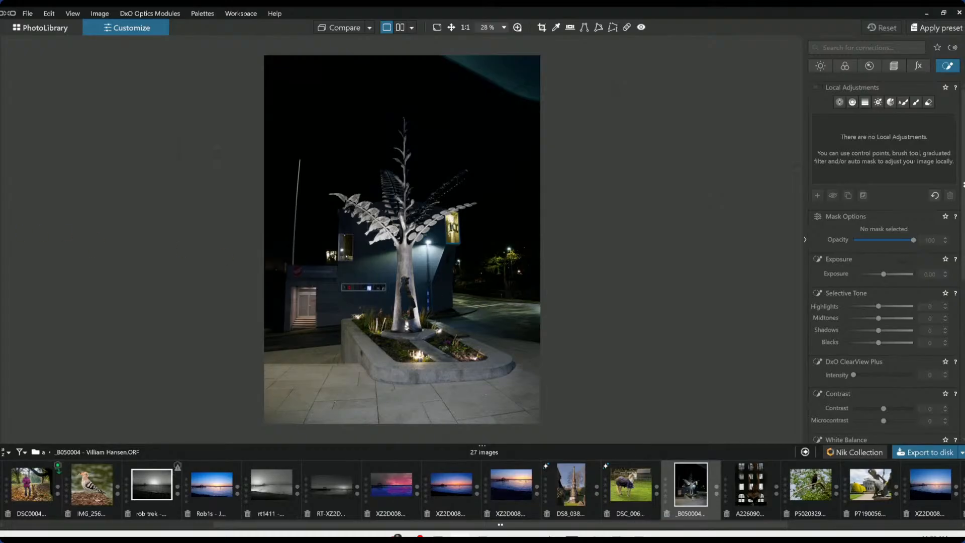
left_click(2, 240)
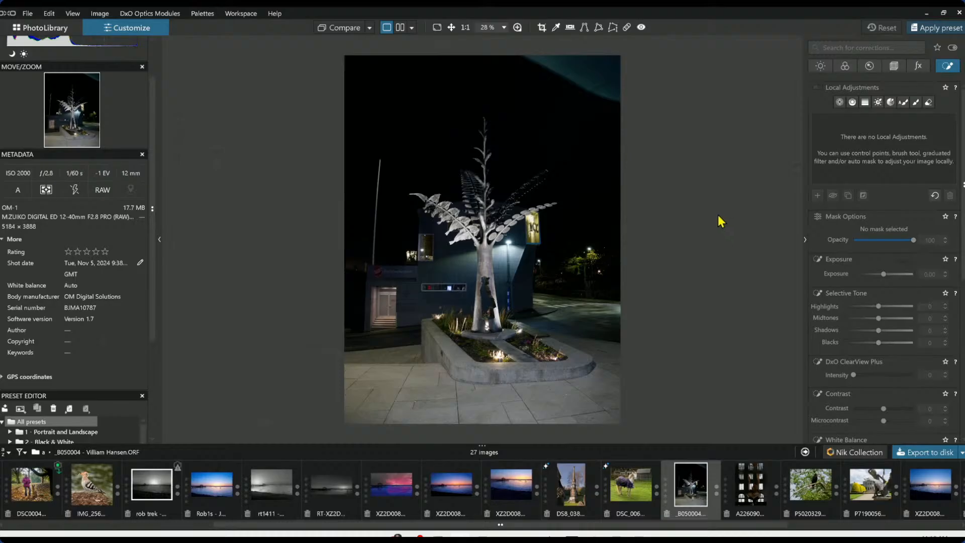
key("F11")
Enable Perspective correction on the sculpture photo
double_click(674, 209)
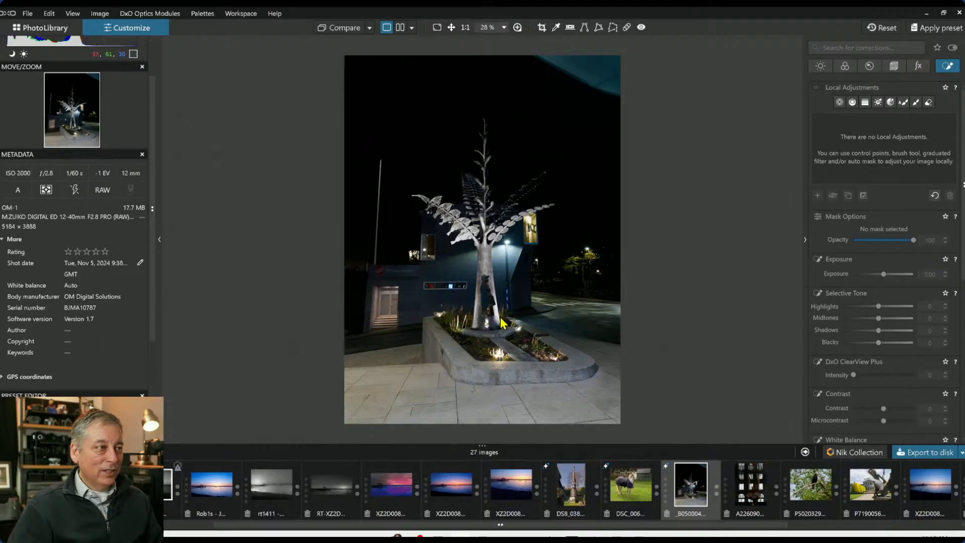
scroll(482, 259, "up", 5)
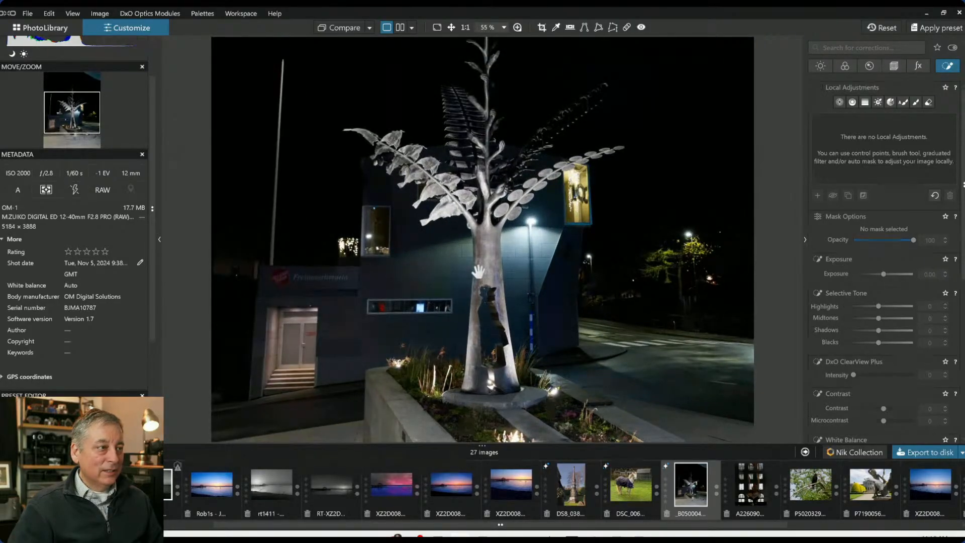
scroll(478, 272, "down", 1)
scroll(503, 300, "down", 1)
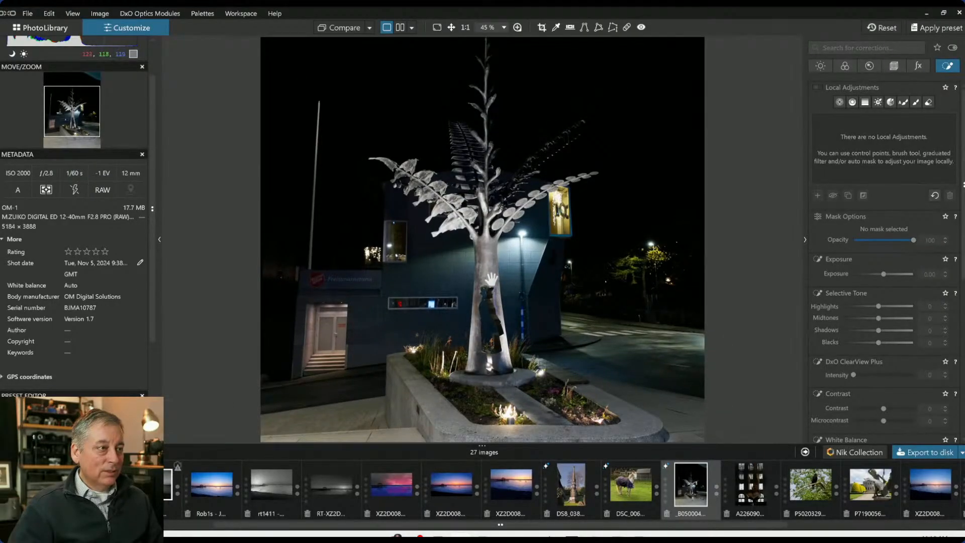
scroll(493, 283, "down", 1)
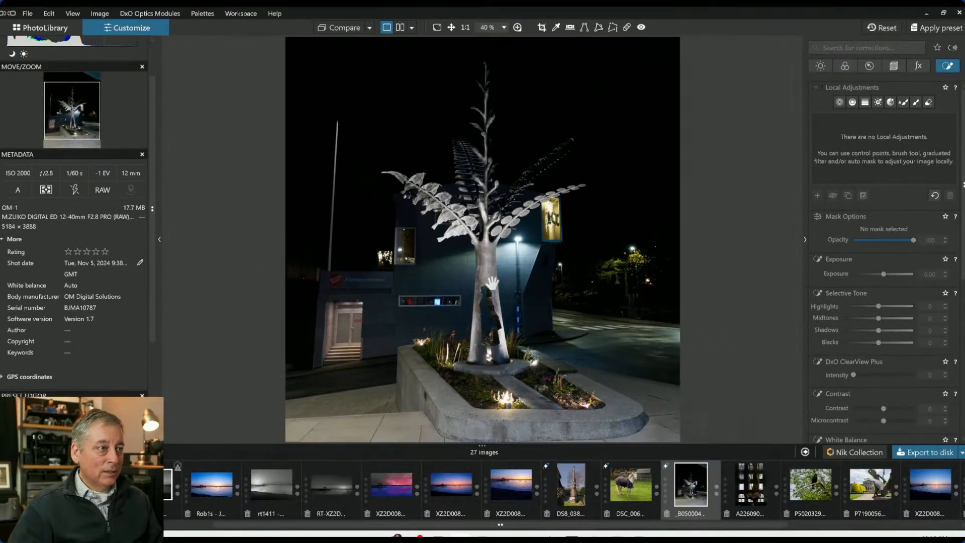
scroll(492, 283, "up", 1)
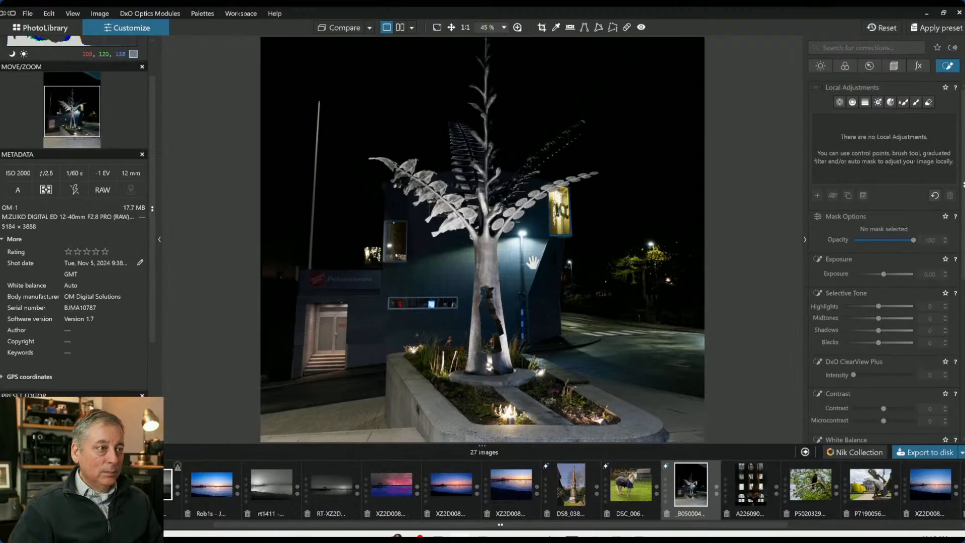
scroll(533, 261, "down", 4)
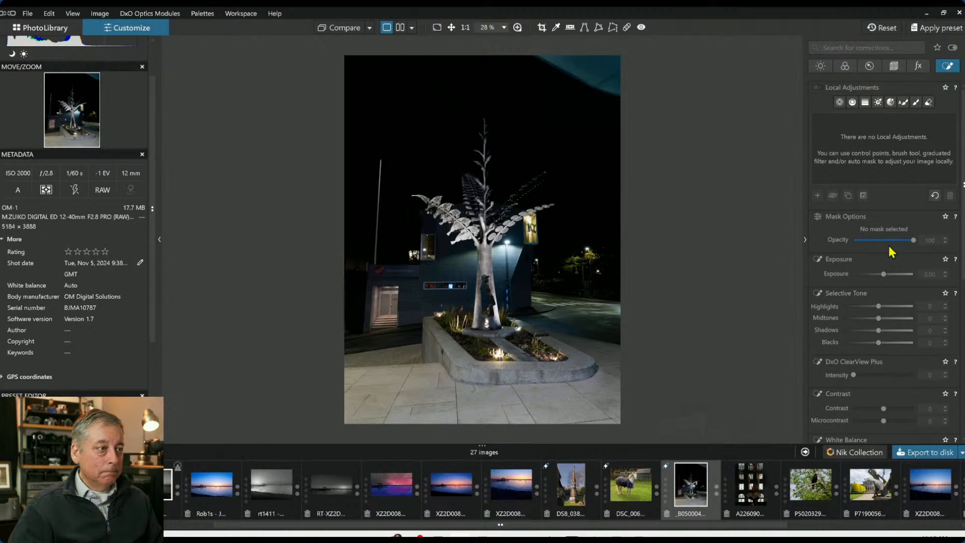
left_click(894, 67)
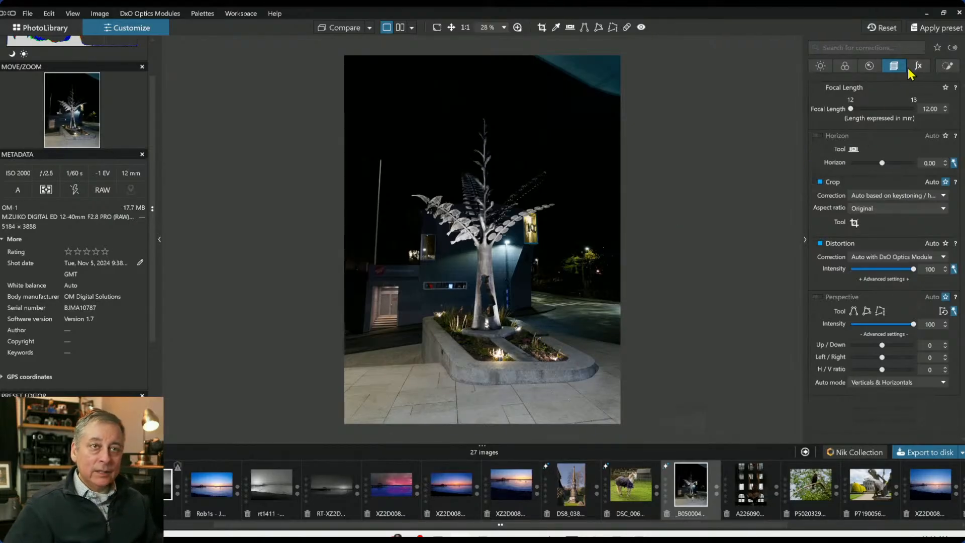
left_click(820, 297)
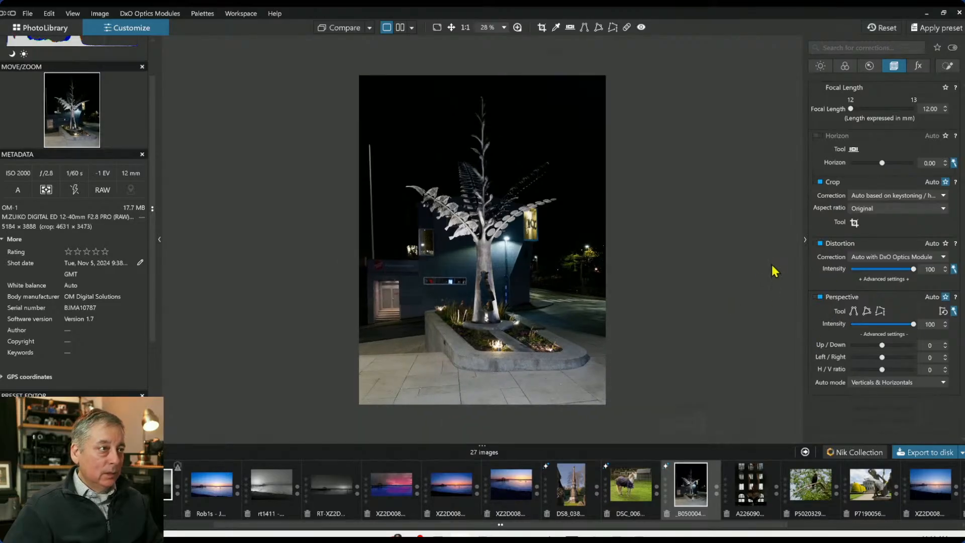
left_click(821, 66)
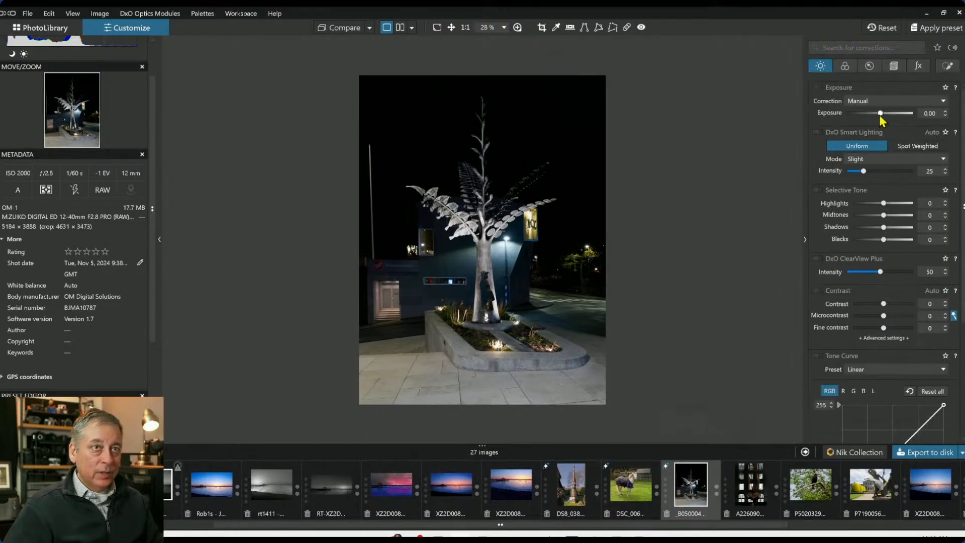
left_click_drag(879, 113, 904, 113)
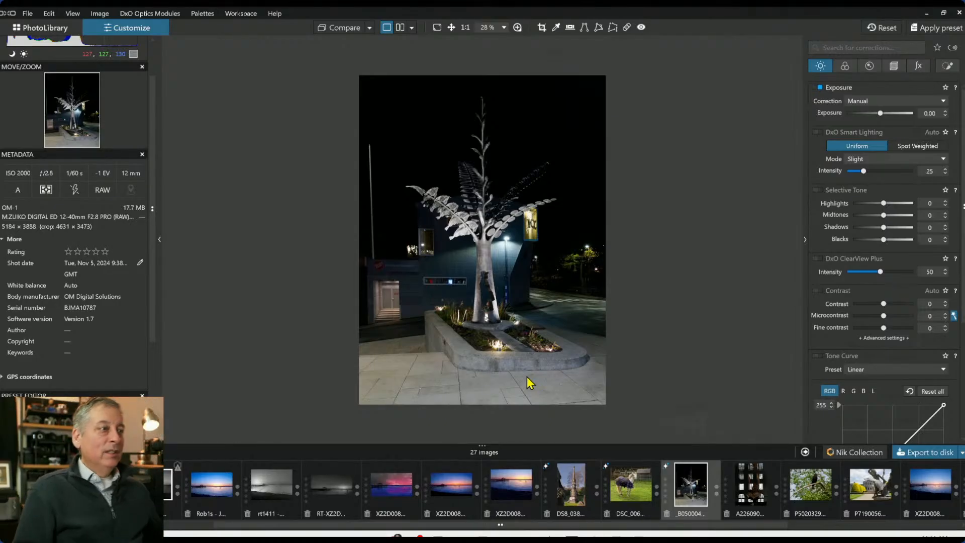
scroll(492, 275, "up", 1)
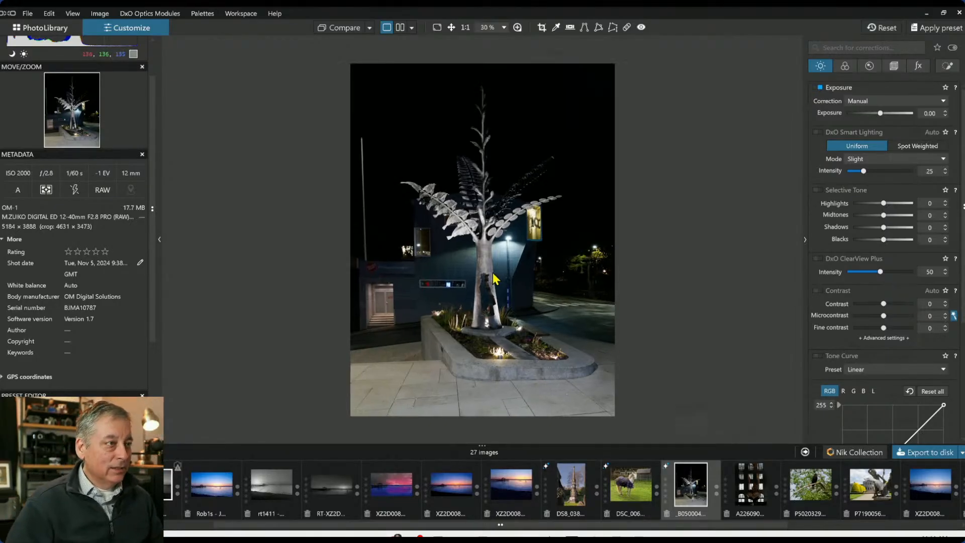
scroll(492, 275, "up", 1)
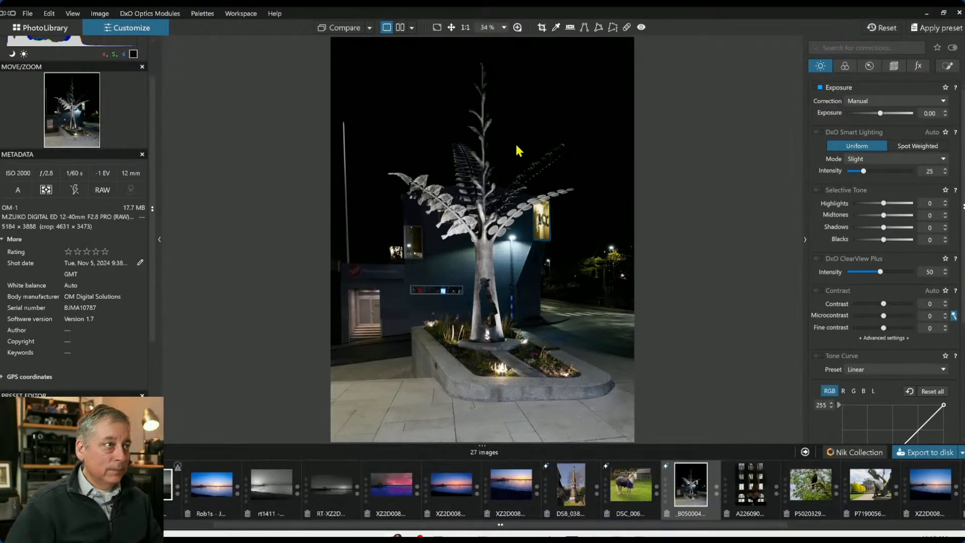
Place a control point on the sculpture trunk with linked points up the stem, setting luma to 63 and exposure to 2.08
left_click(948, 66)
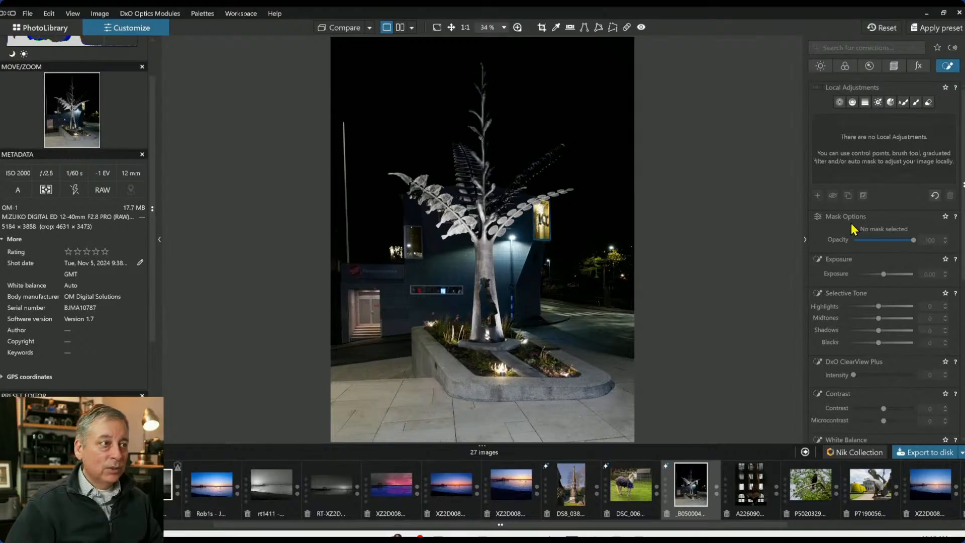
left_click(839, 102)
left_click(485, 243)
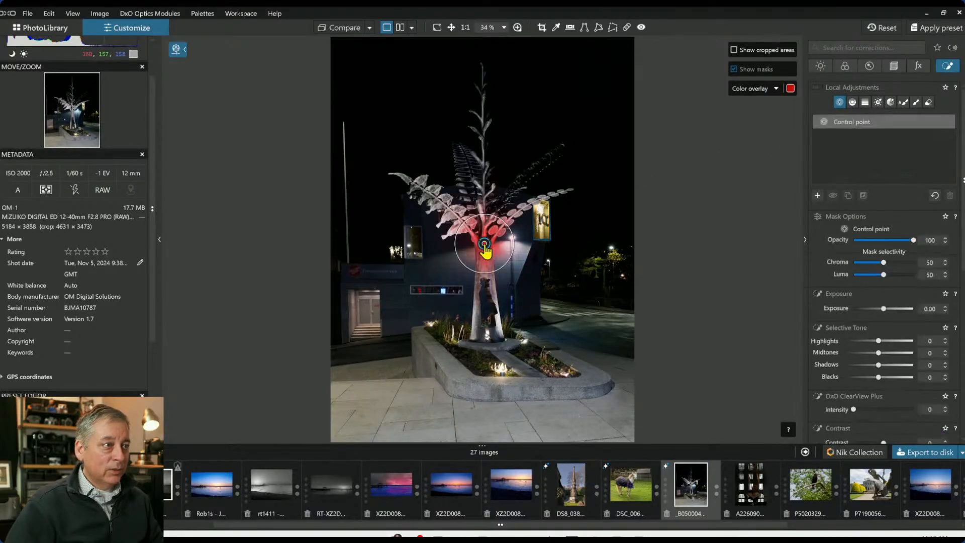
left_click(483, 161)
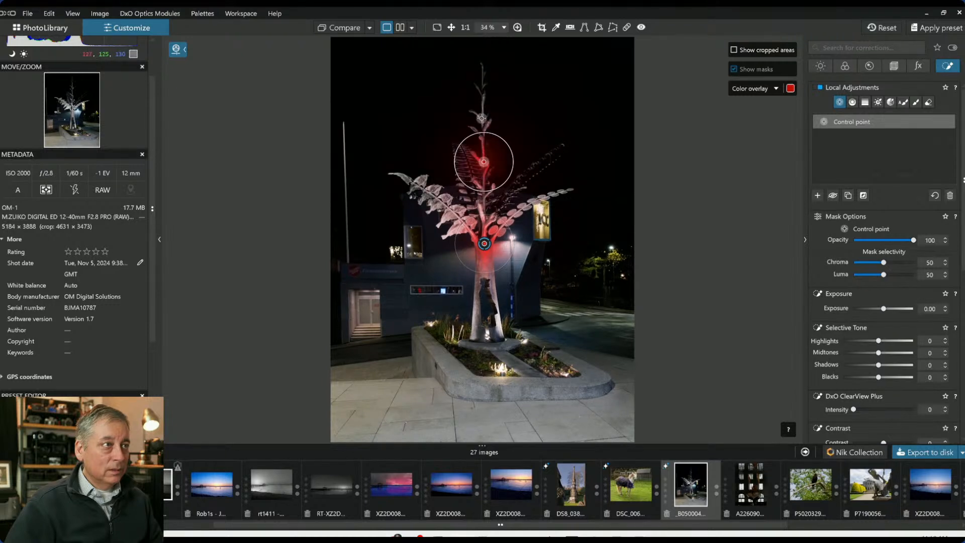
left_click(482, 118)
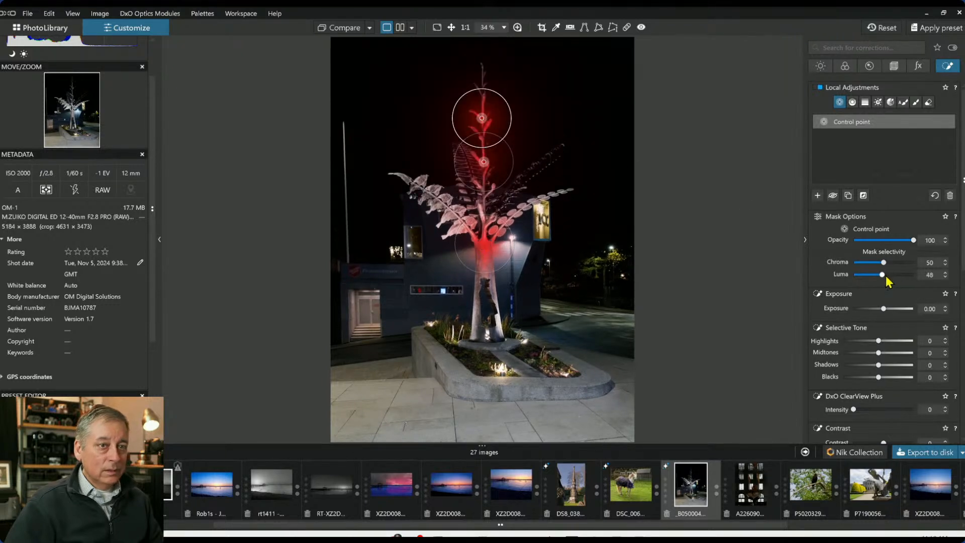
left_click_drag(884, 275, 891, 274)
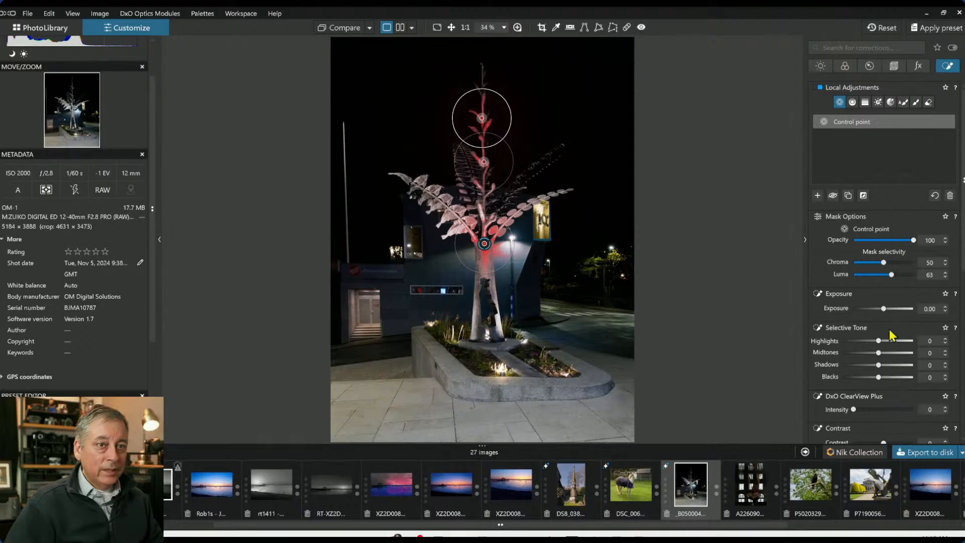
left_click_drag(885, 309, 900, 309)
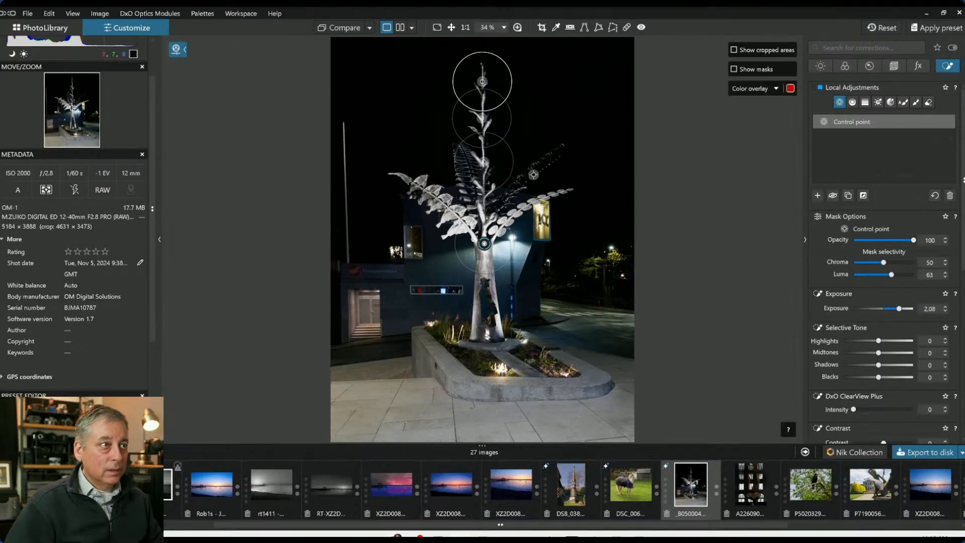
Add a linked point on the right-hand leaves to the same control point, then deselect it
left_click(534, 168)
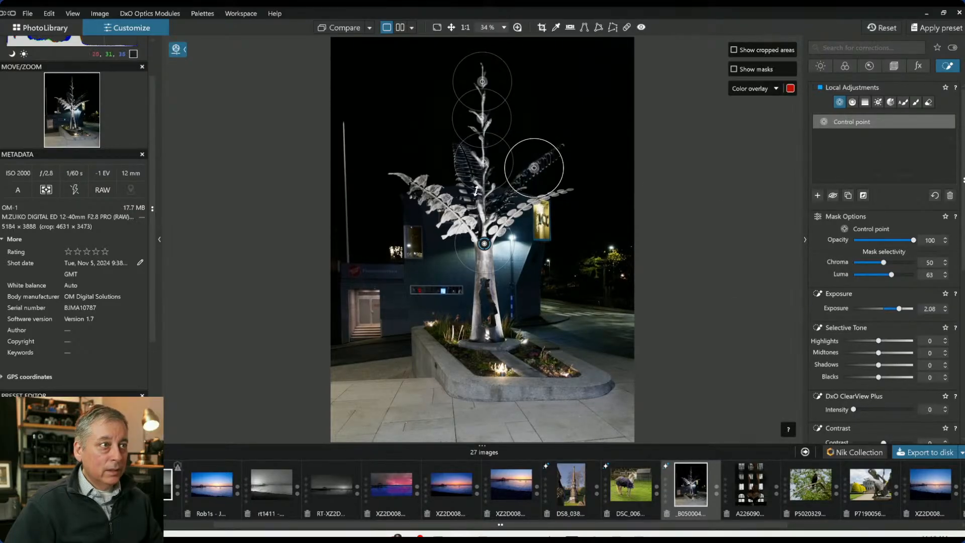
left_click(468, 171)
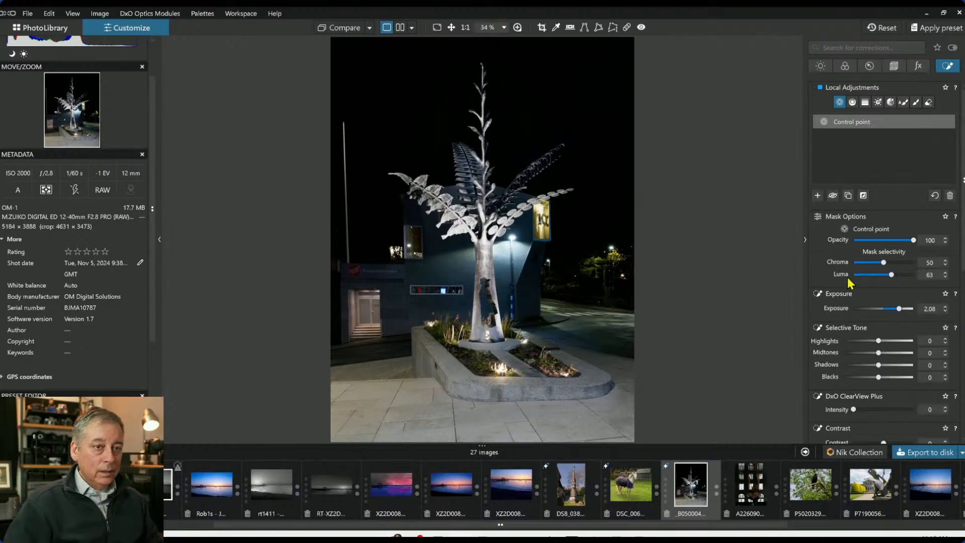
left_click(817, 195)
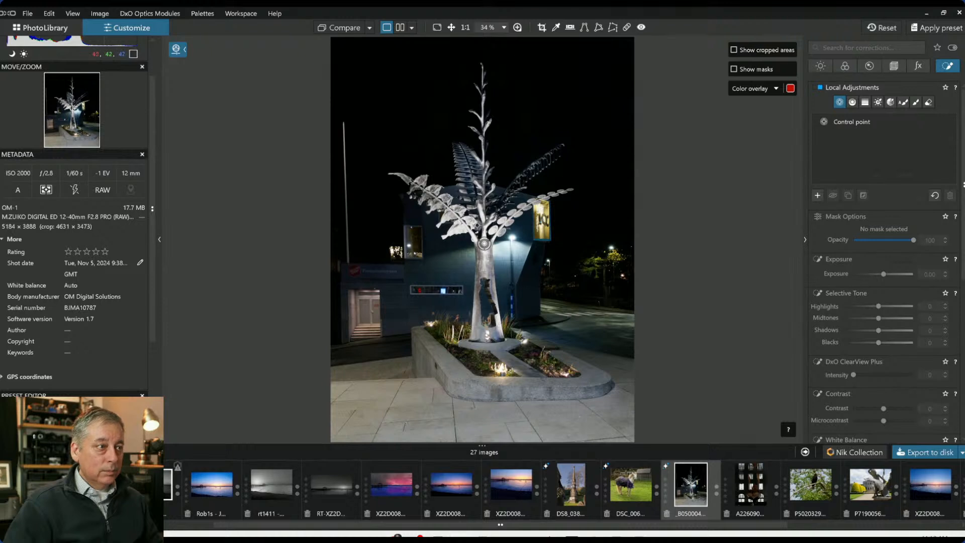
Add a second control point on the left leaves and set its highlights to -22
left_click(465, 225)
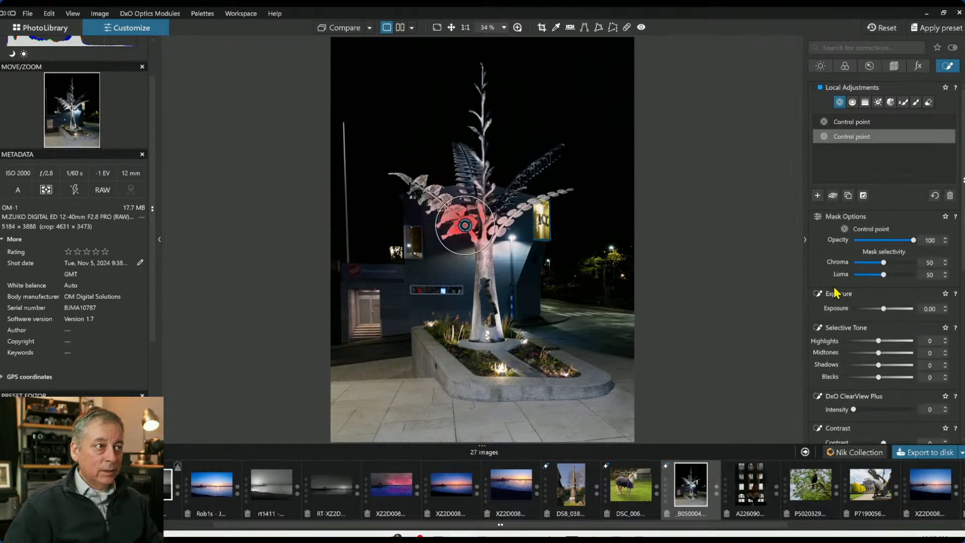
left_click(863, 341)
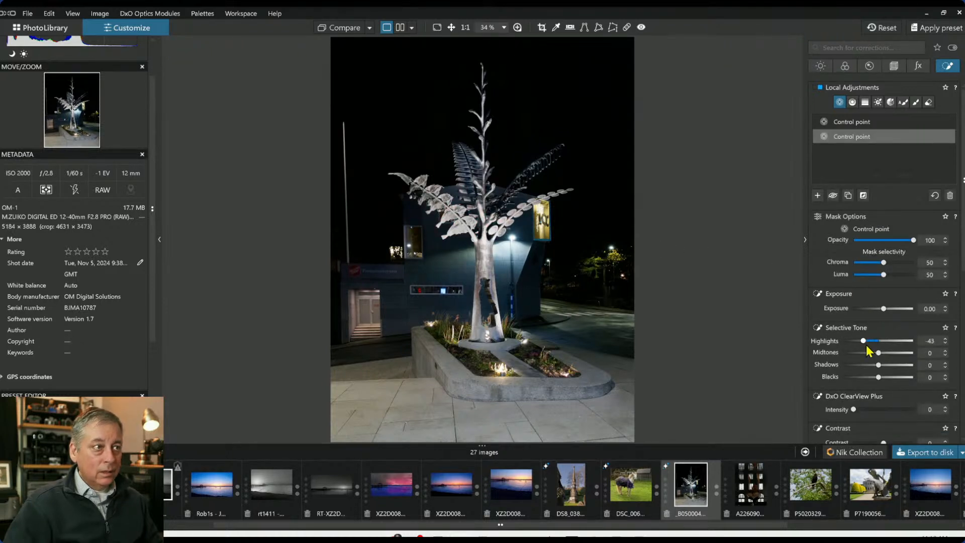
left_click(871, 341)
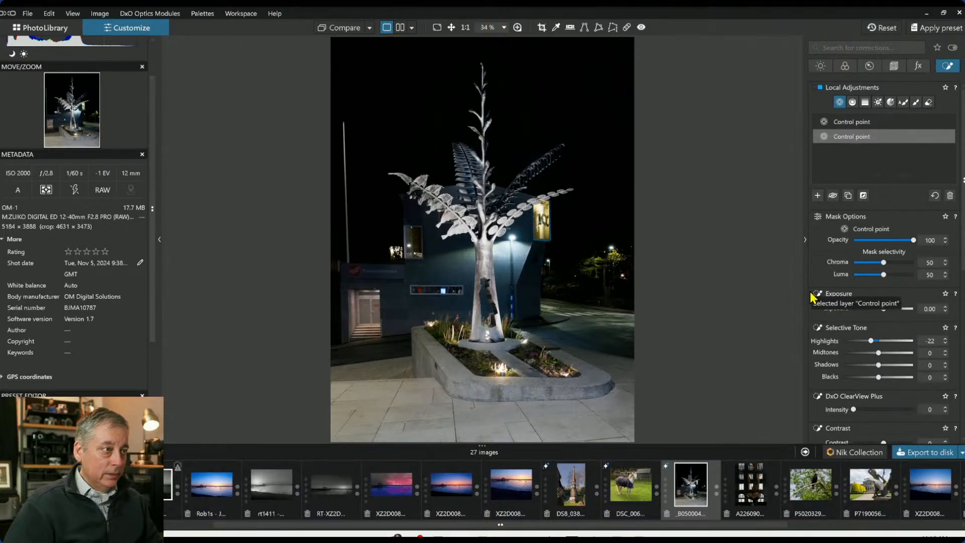
Zoom in to examine the planter and the base of the sculpture
scroll(488, 382, "up", 4)
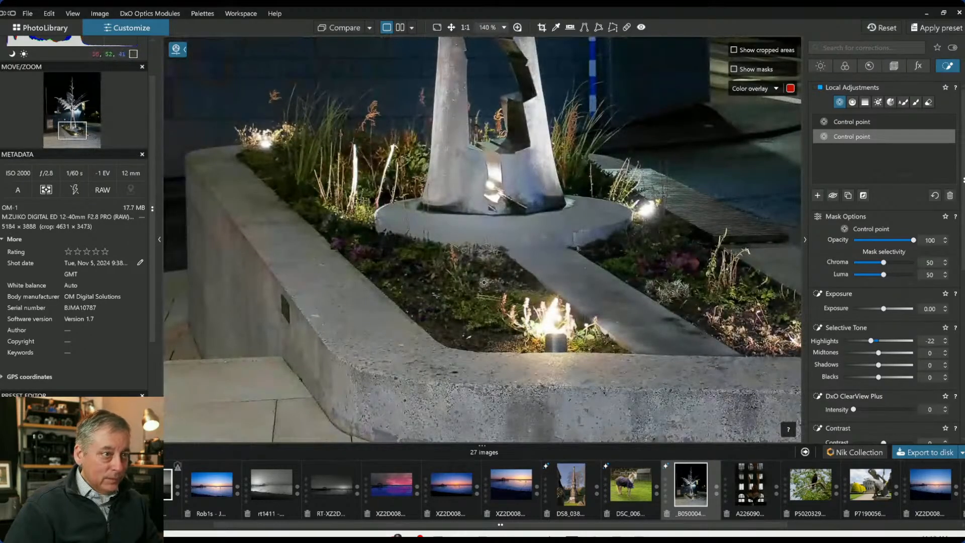
scroll(488, 284, "up", 1)
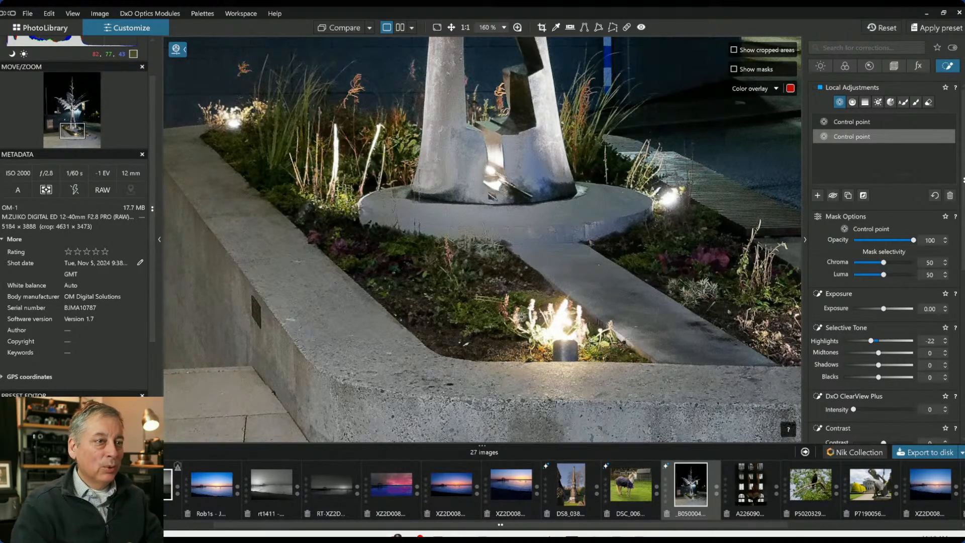
scroll(554, 293, "down", 4)
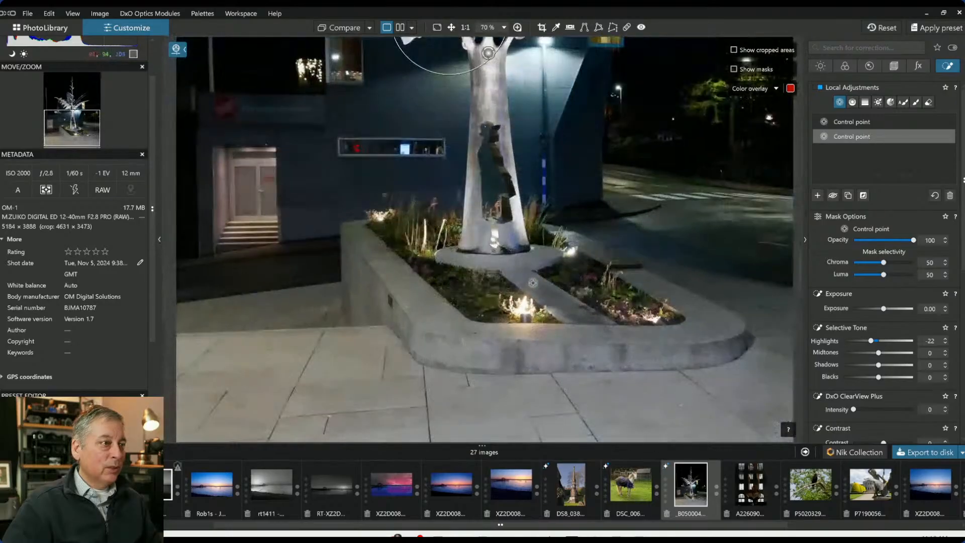
scroll(506, 189, "down", 2)
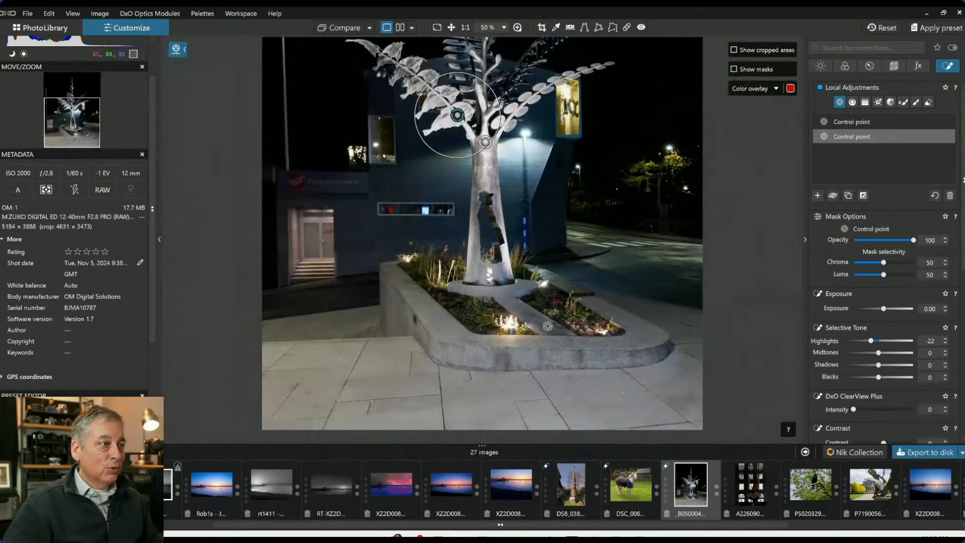
scroll(513, 322, "up", 2)
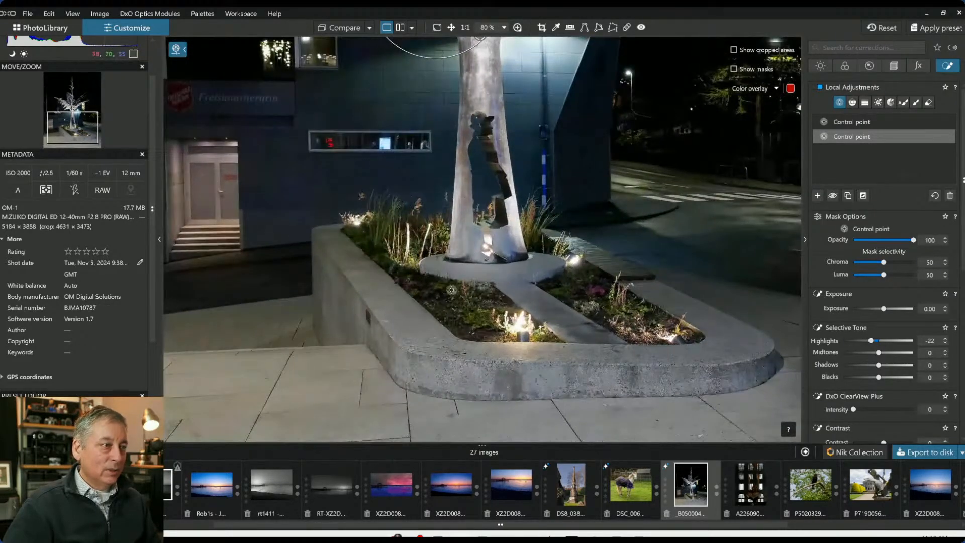
scroll(482, 305, "up", 2)
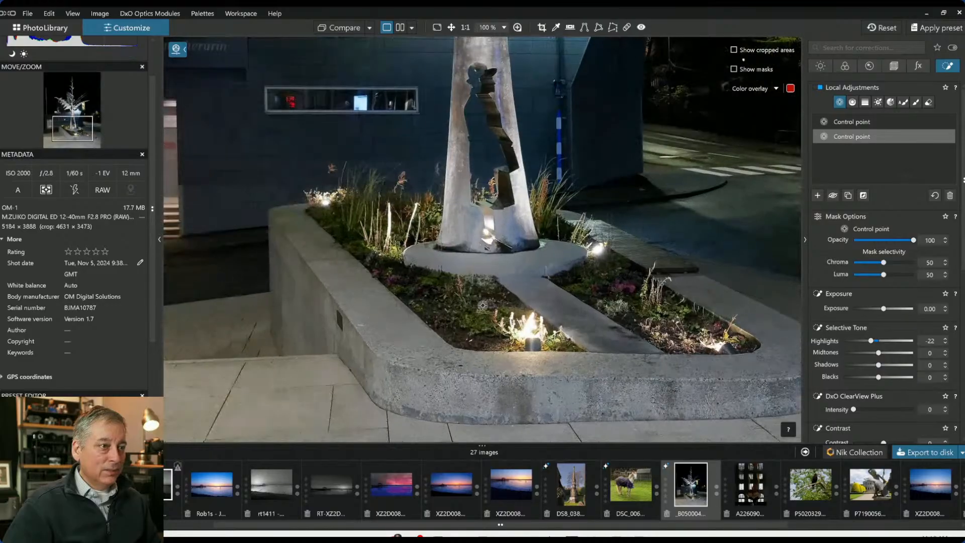
scroll(483, 305, "down", 3)
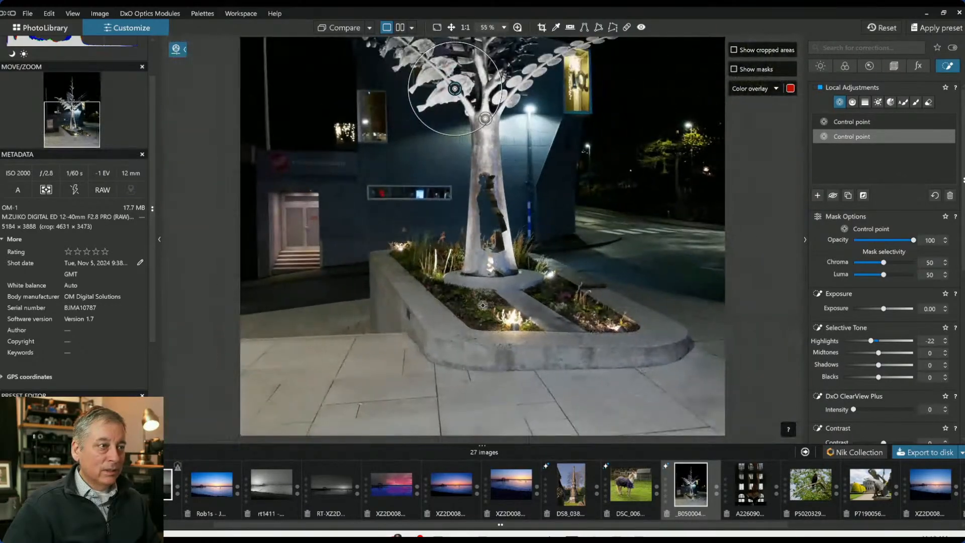
scroll(483, 305, "down", 1)
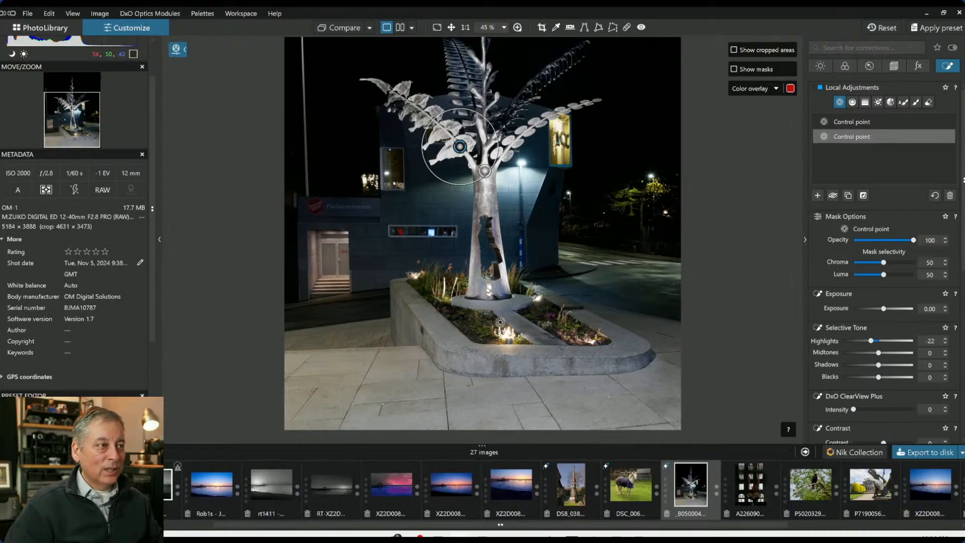
Add a third control point on the upper trunk, setting ClearView Plus intensity to 58 and highlights to -26
left_click(818, 196)
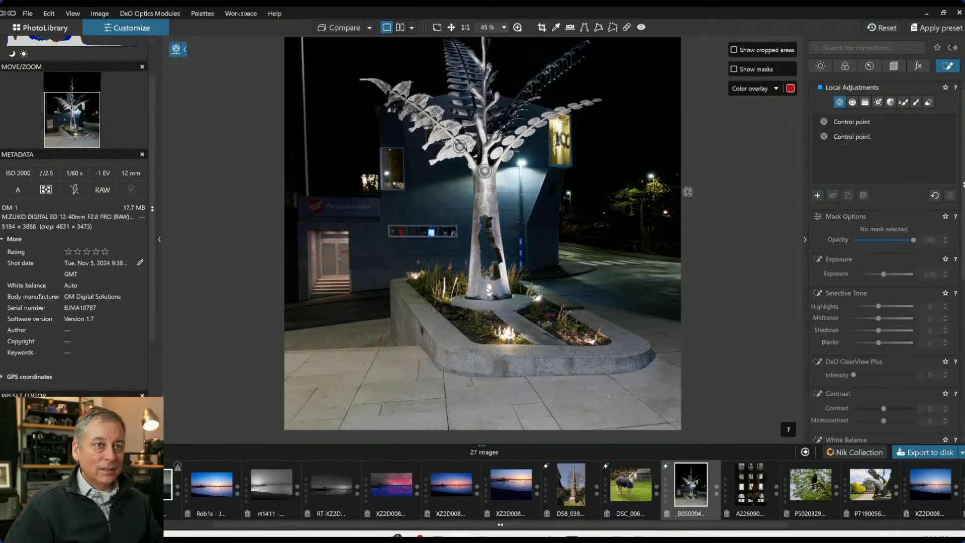
left_click(485, 206)
left_click_drag(529, 225, 501, 198)
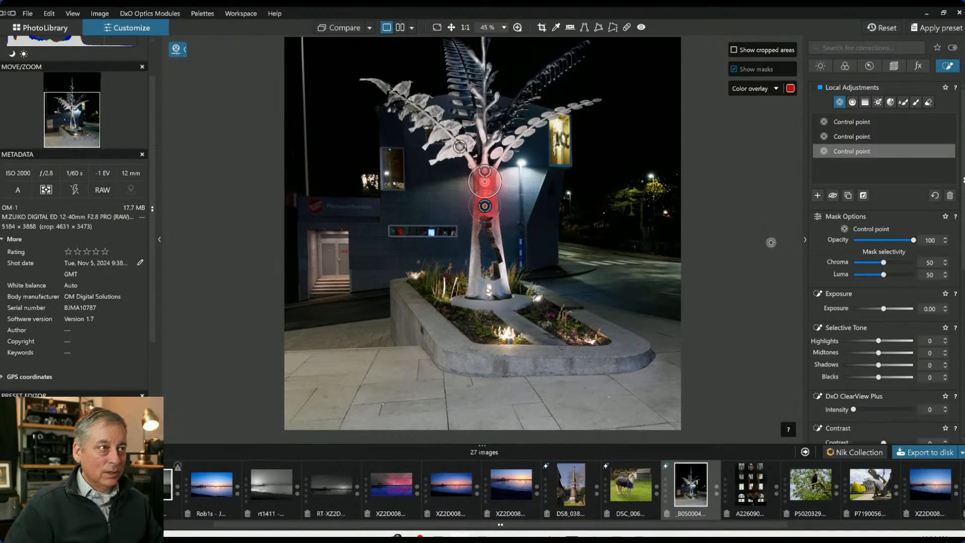
scroll(903, 395, "down", 1)
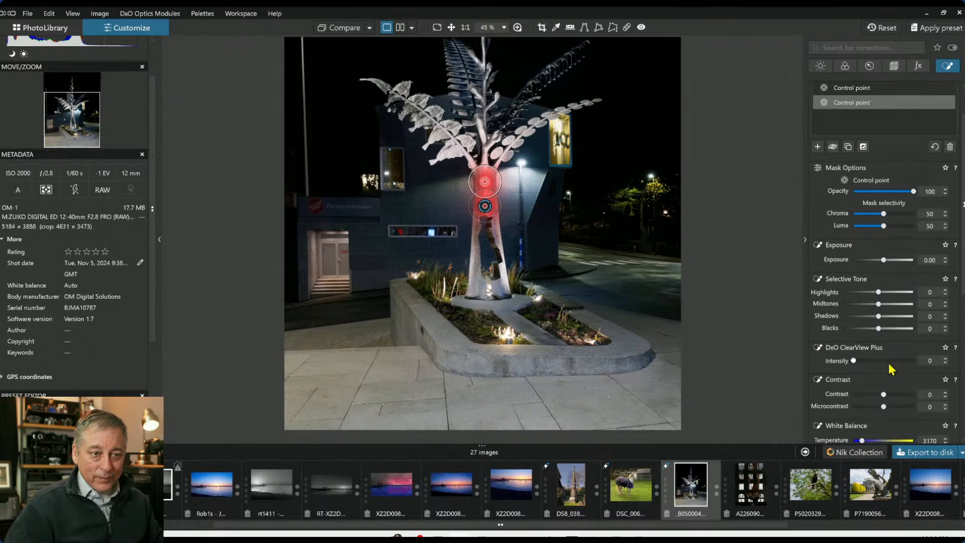
left_click(888, 361)
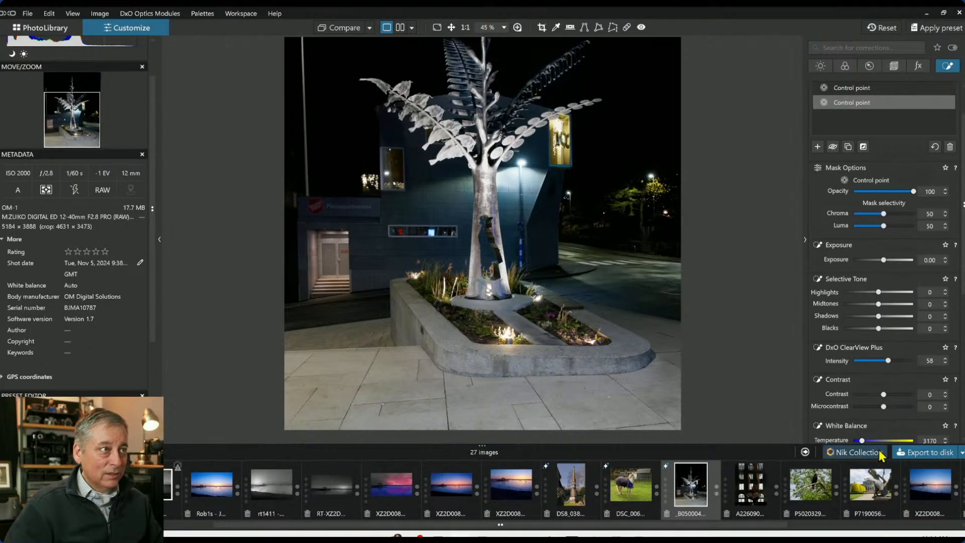
left_click(862, 292)
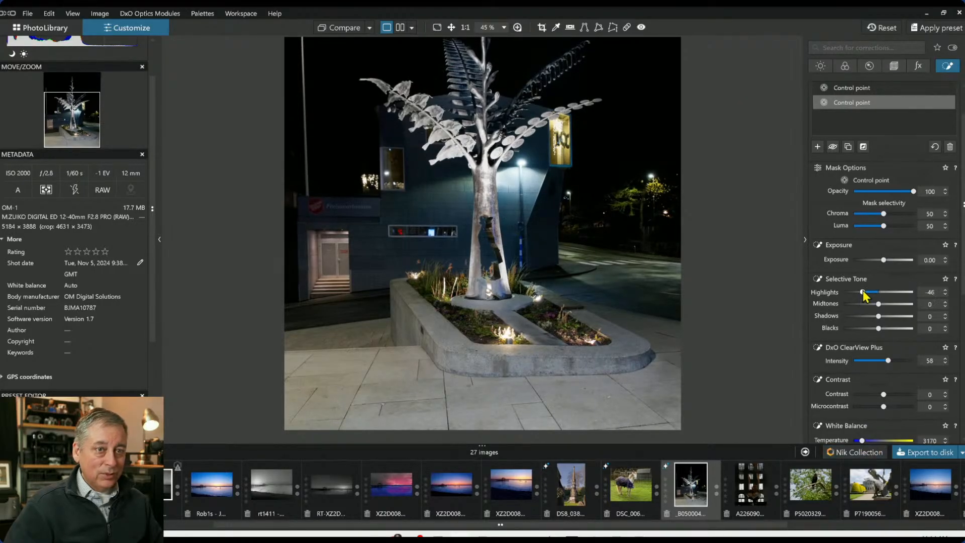
left_click_drag(863, 292, 869, 295)
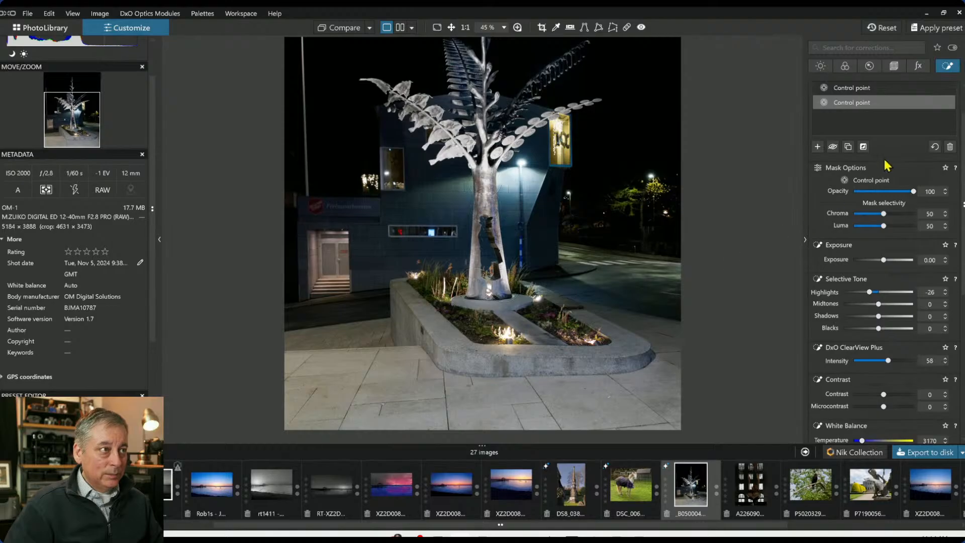
Paint an Auto mask over the planter and surrounding pavement, setting its ClearView Plus intensity to 34
scroll(900, 83, "up", 1)
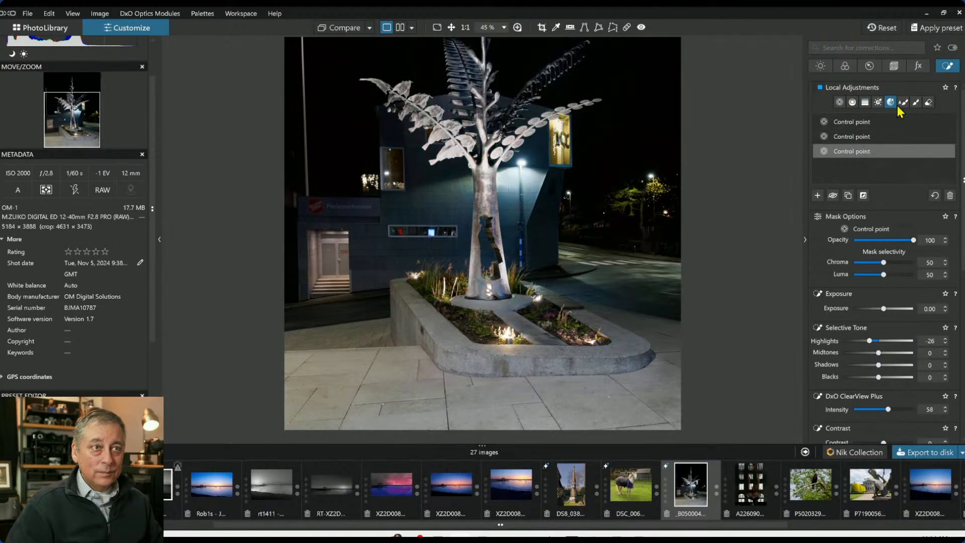
left_click(904, 103)
scroll(417, 306, "up", 3)
scroll(417, 311, "down", 3)
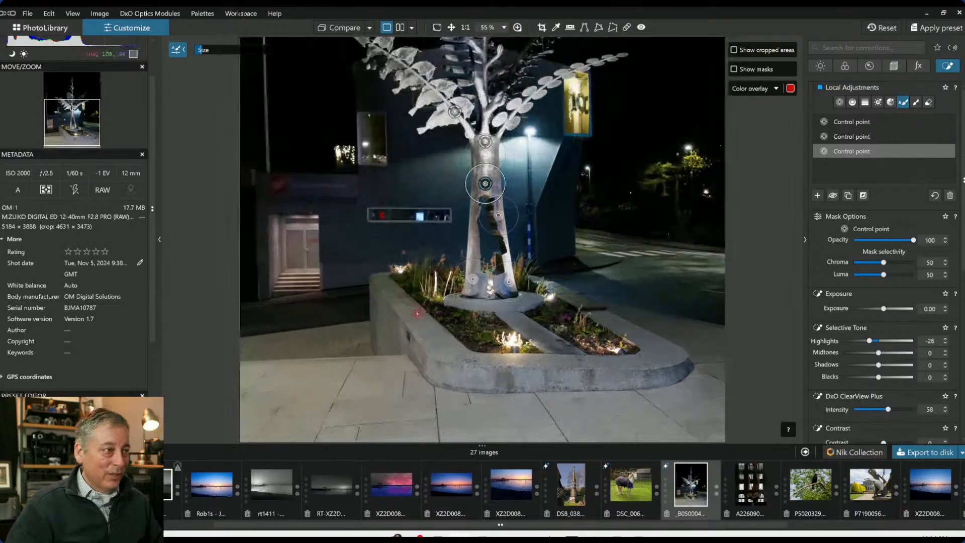
scroll(417, 313, "up", 2)
scroll(413, 309, "up", 2)
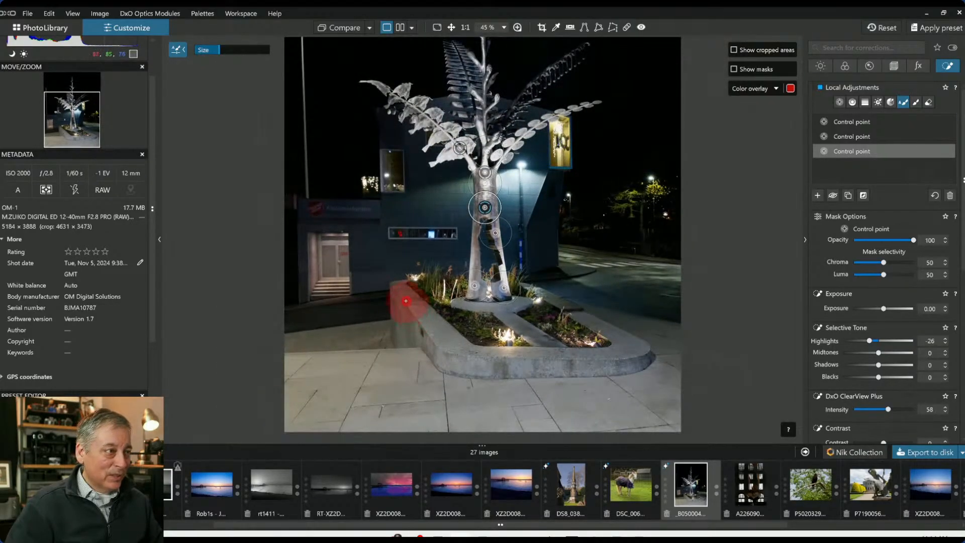
mouse_move(405, 301)
left_mouse_down()
mouse_move(449, 356)
mouse_move(633, 355)
mouse_move(572, 321)
mouse_move(519, 326)
mouse_move(441, 302)
left_mouse_up()
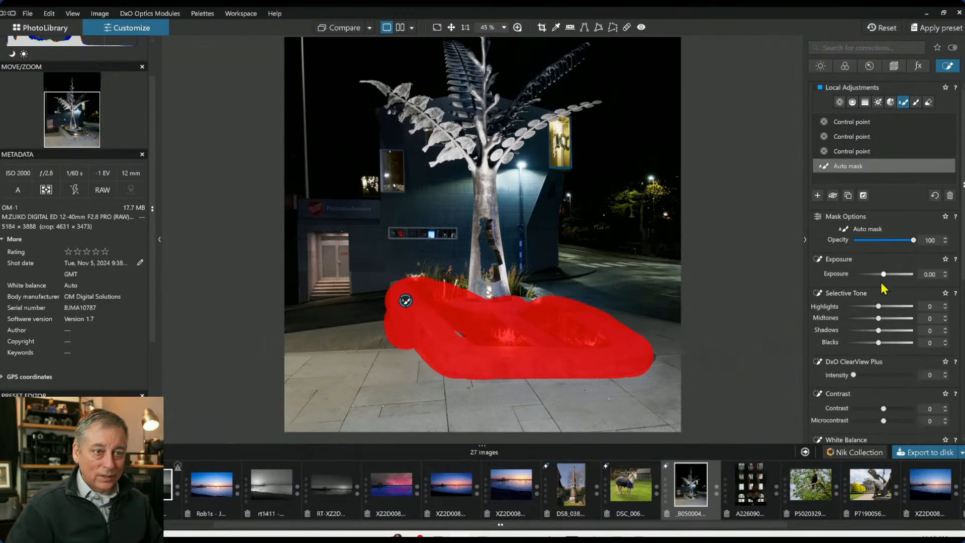
left_click_drag(854, 375, 874, 374)
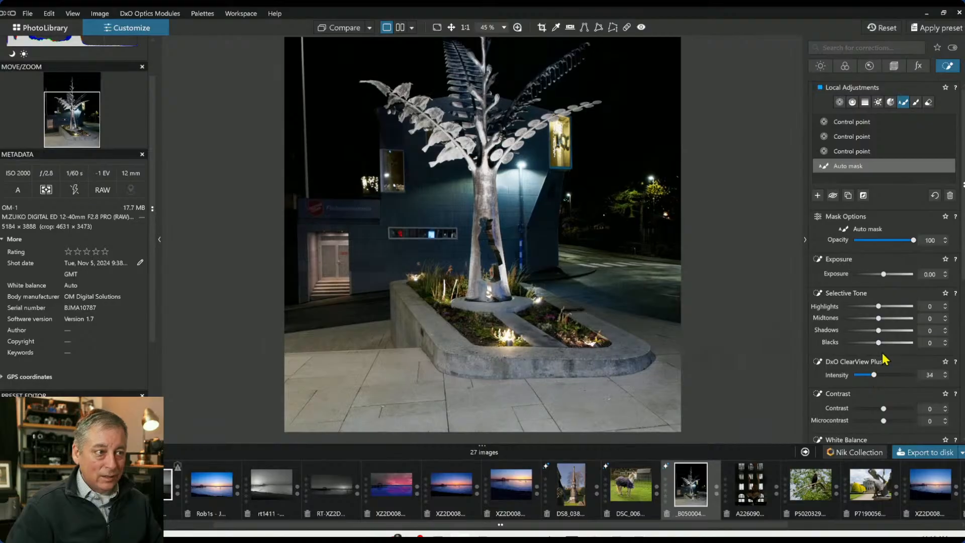
Set the planter Auto mask's highlights to 48 and shadows to 22
left_click_drag(879, 308, 901, 308)
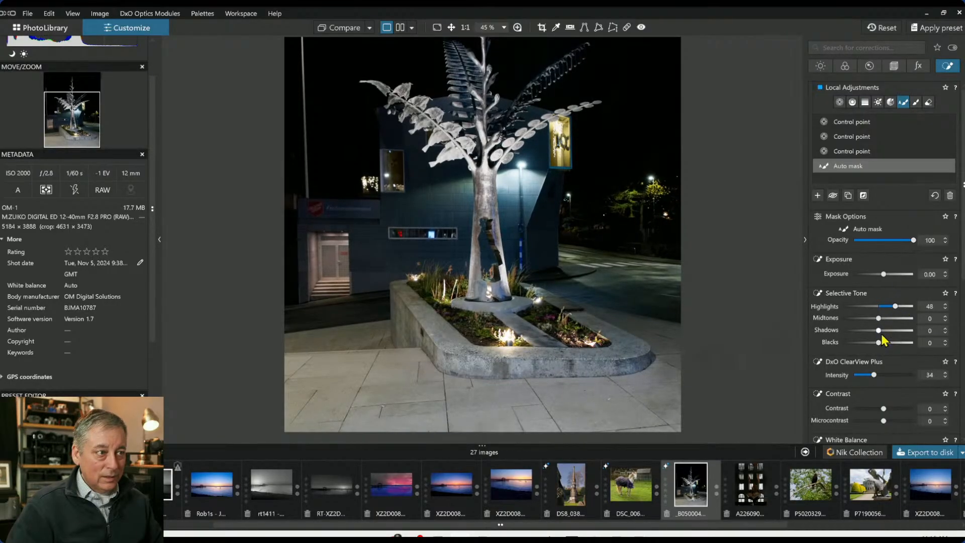
left_click_drag(879, 331, 886, 331)
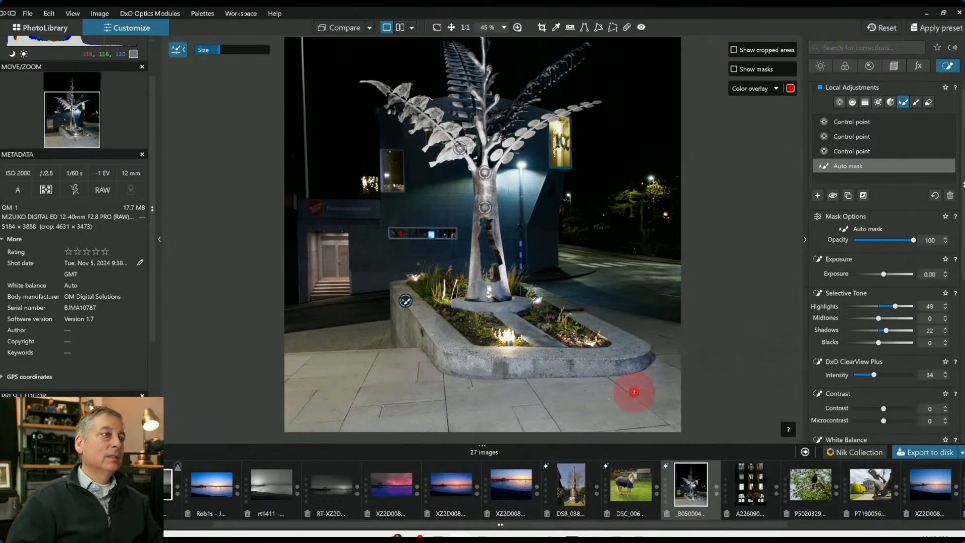
Paint a new Auto mask across the foreground pavement and around the planter, setting its blacks to -100
scroll(660, 387, "down", 1)
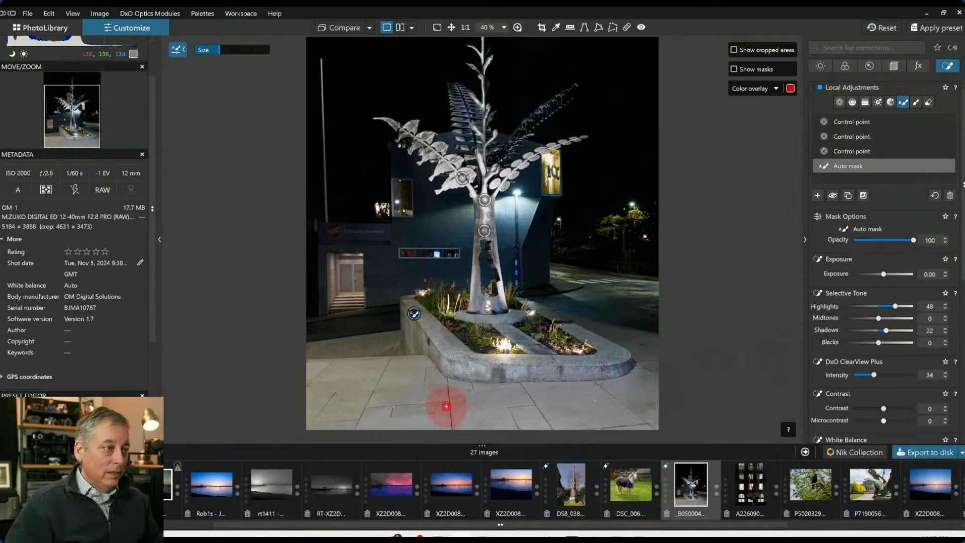
left_click(817, 195)
mouse_move(308, 356)
left_mouse_down()
mouse_move(411, 365)
mouse_move(437, 385)
mouse_move(500, 397)
mouse_move(626, 396)
mouse_move(650, 381)
mouse_move(648, 417)
mouse_move(318, 410)
left_mouse_up()
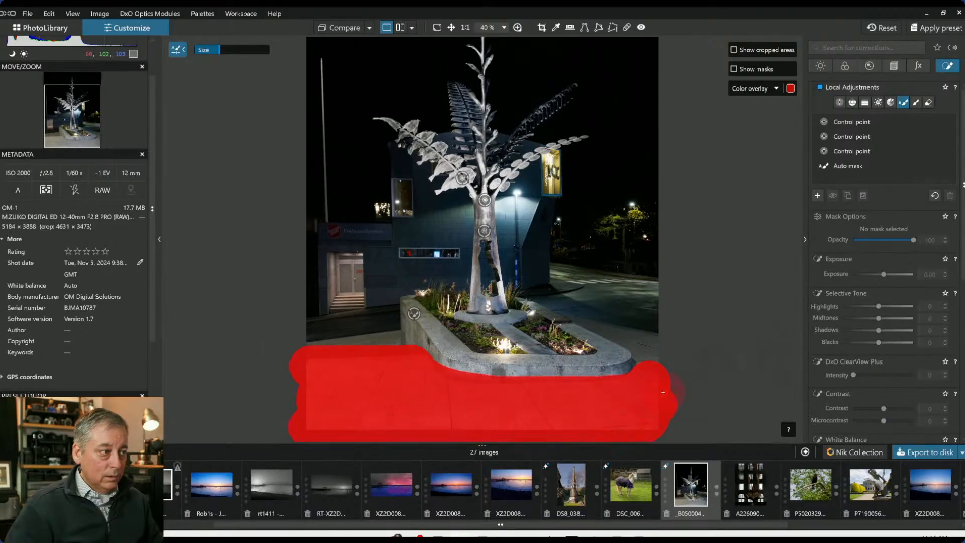
mouse_move(667, 354)
left_mouse_down()
mouse_move(638, 324)
mouse_move(586, 306)
left_mouse_up()
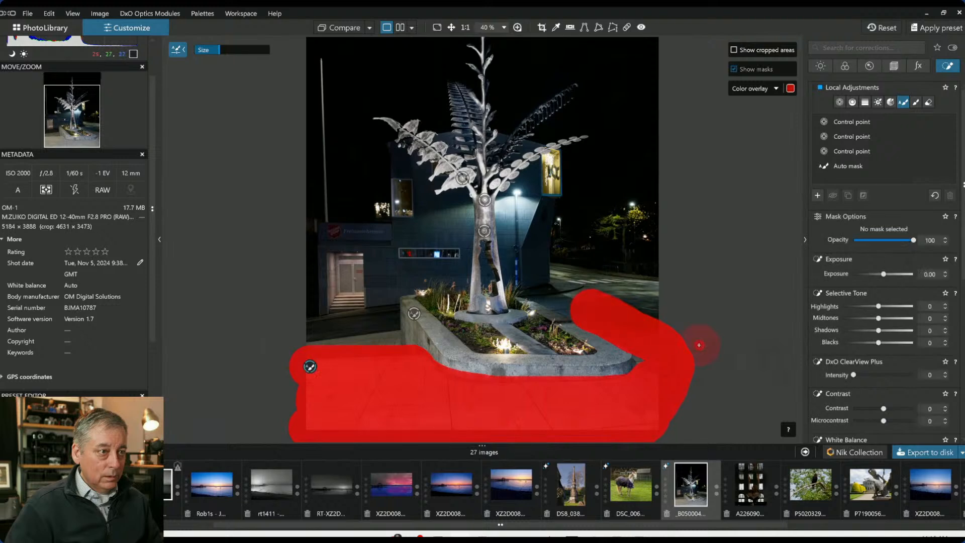
left_click(863, 343)
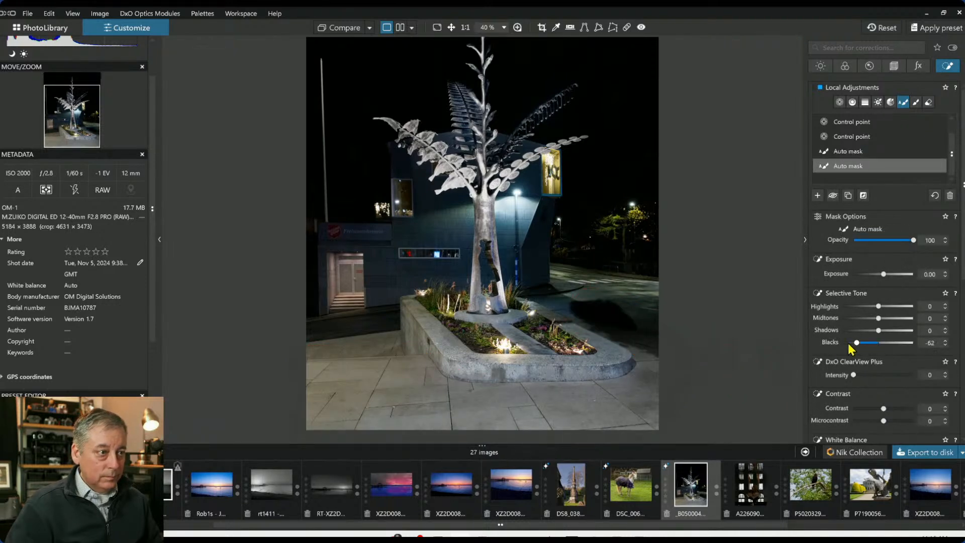
left_click_drag(849, 345, 826, 345)
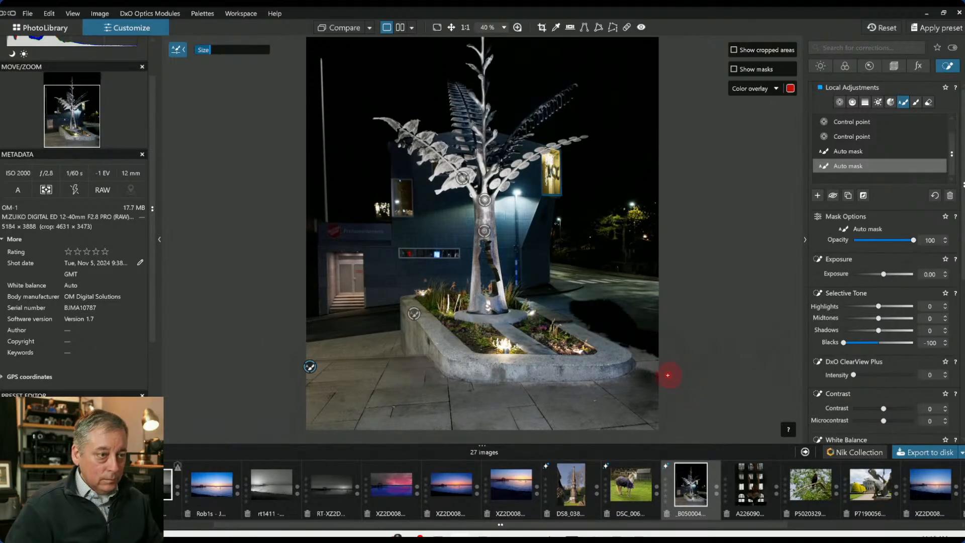
mouse_move(668, 375)
left_mouse_down()
mouse_move(643, 346)
mouse_move(540, 292)
left_mouse_up()
mouse_move(520, 388)
left_mouse_down()
mouse_move(623, 385)
mouse_move(649, 355)
left_mouse_up()
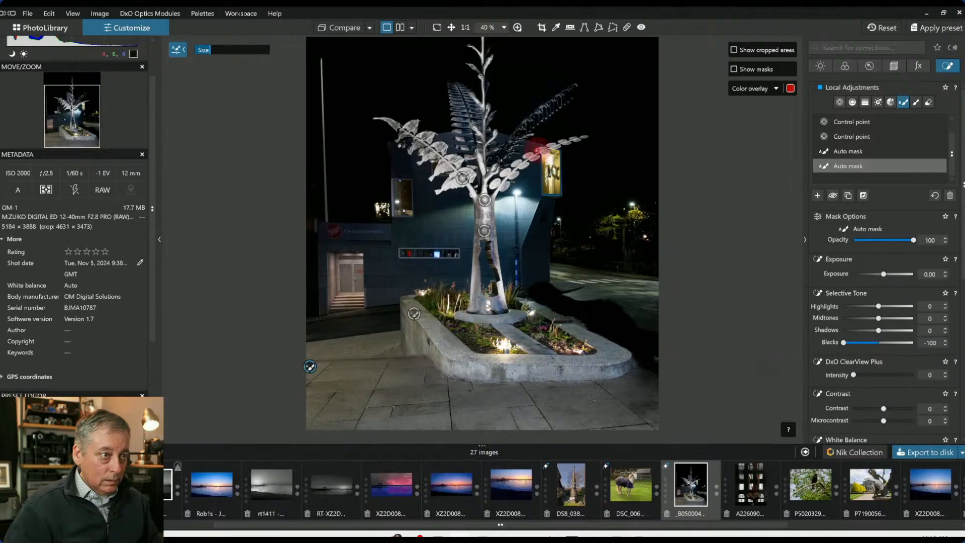
Set the mask brush flow to 78% and opacity to 28%, then leave the brush
mouse_move(399, 56)
left_mouse_down()
mouse_move(435, 59)
mouse_move(414, 56)
left_mouse_up()
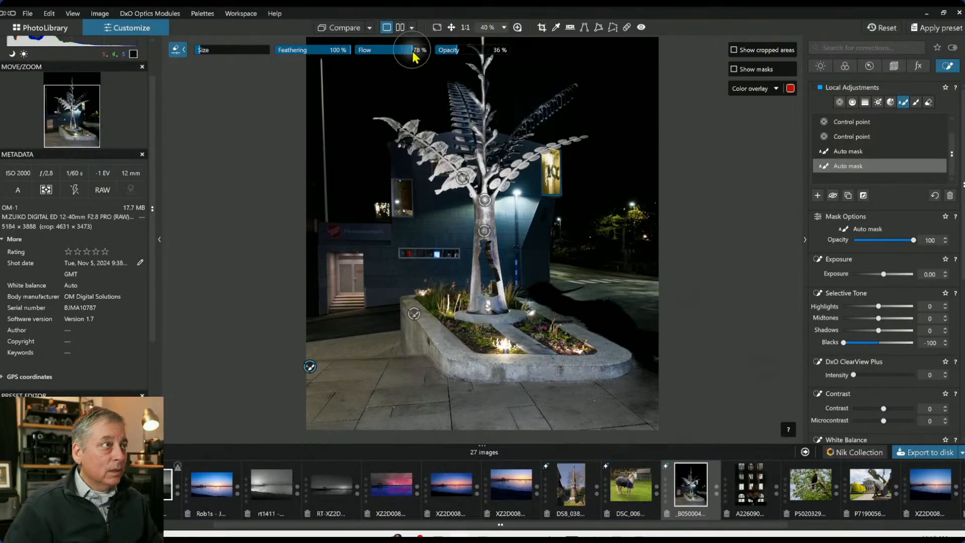
left_click(463, 56)
left_click_drag(490, 56, 505, 50)
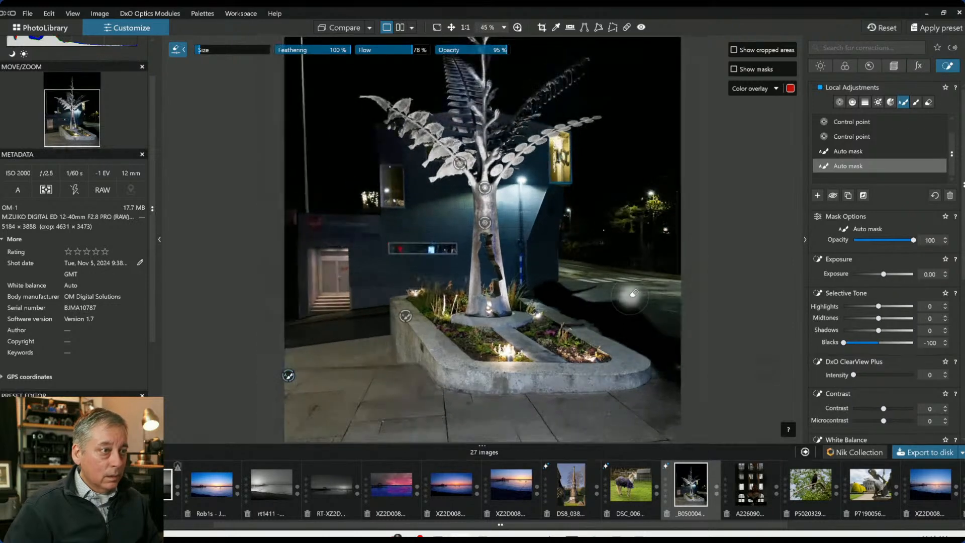
scroll(634, 292, "up", 3)
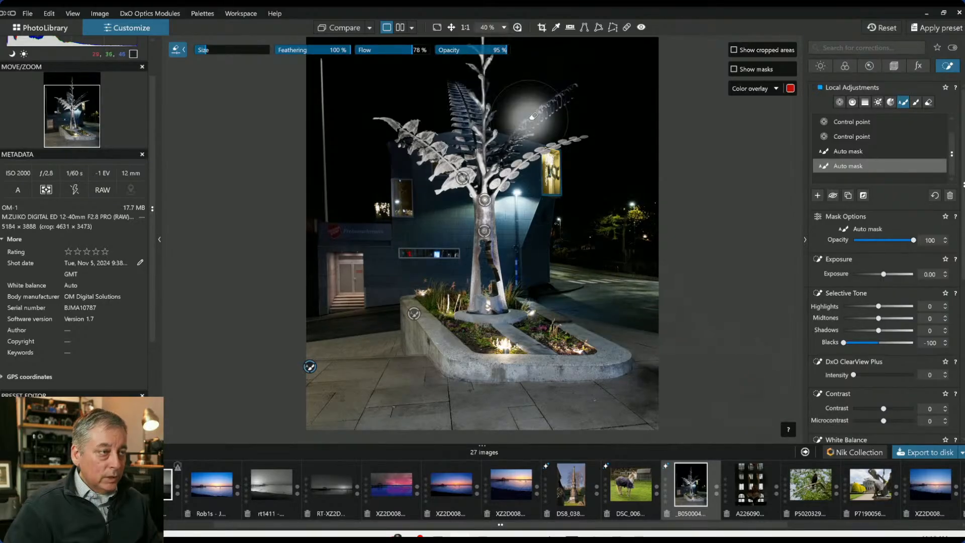
left_click(465, 50)
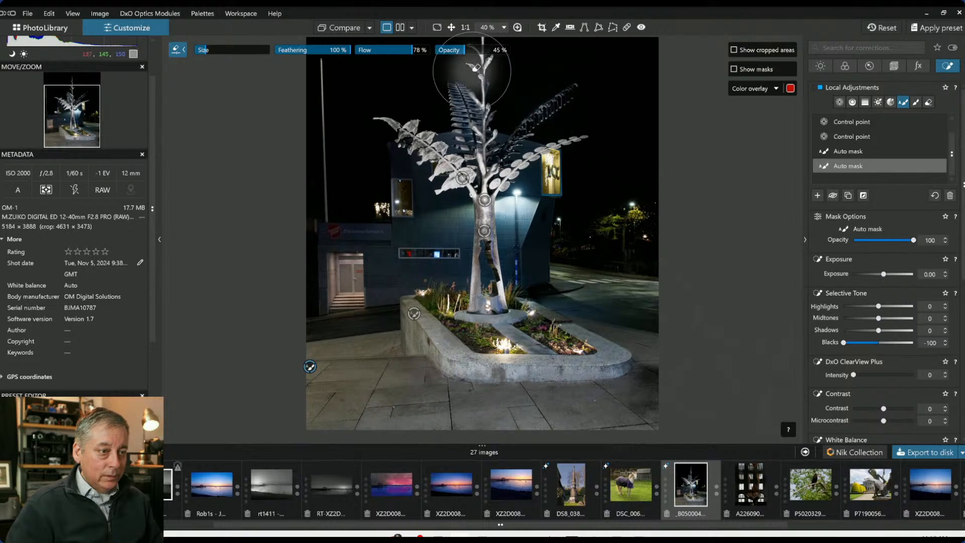
left_click(451, 51)
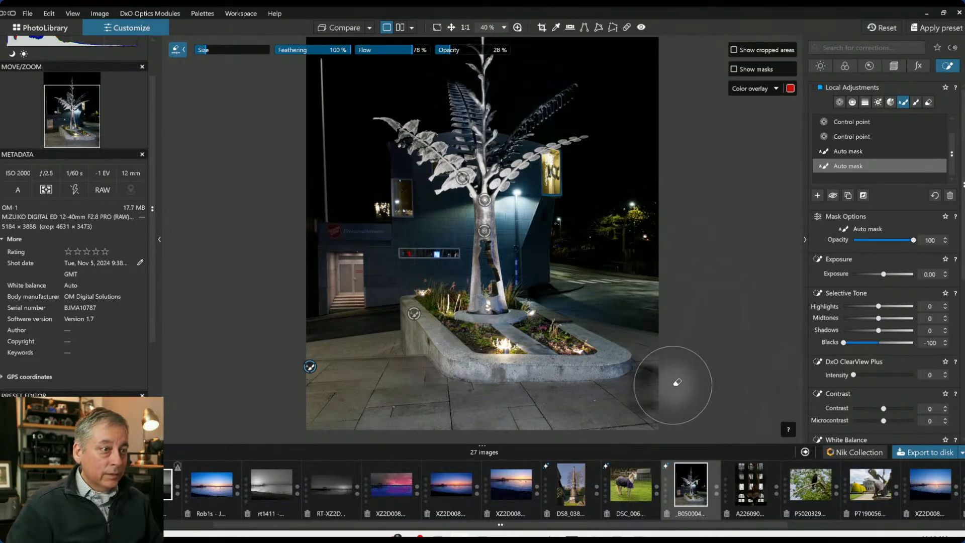
left_click(730, 409)
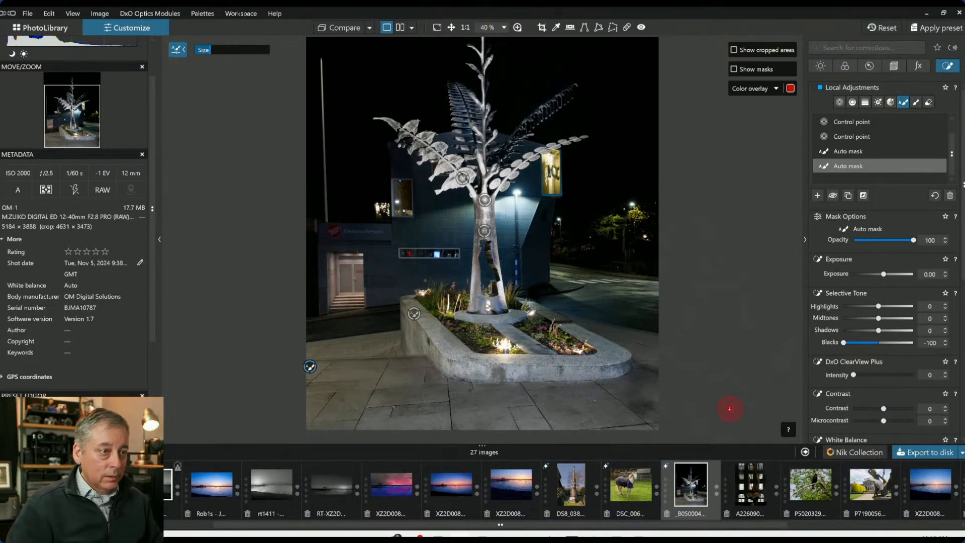
key("Escape")
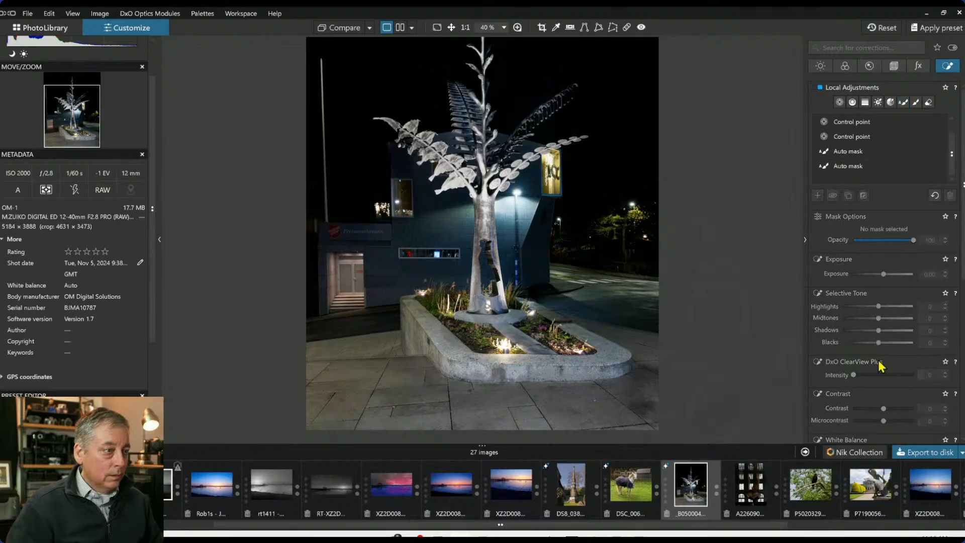
Set the pavement Auto mask's exposure to -0.09
left_click(849, 166)
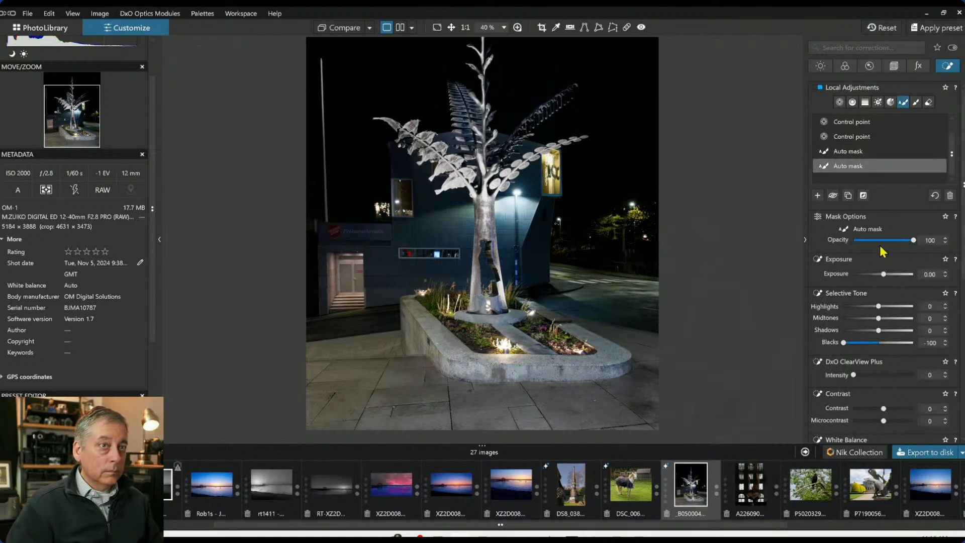
left_click_drag(880, 276, 880, 276)
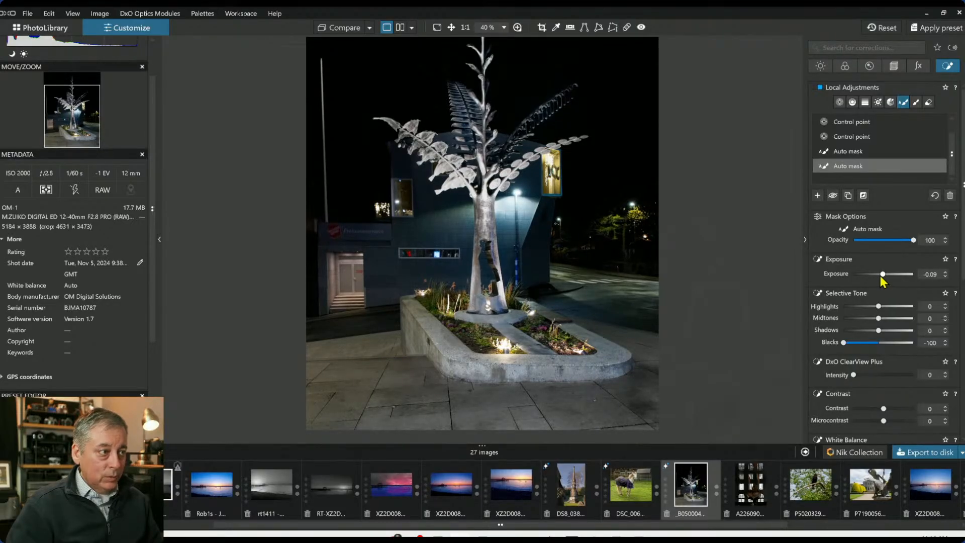
Add a control point on the doorway at left, enlarge its radius, and set ClearView Plus 67, blacks -28, highlights 51
left_click(818, 196)
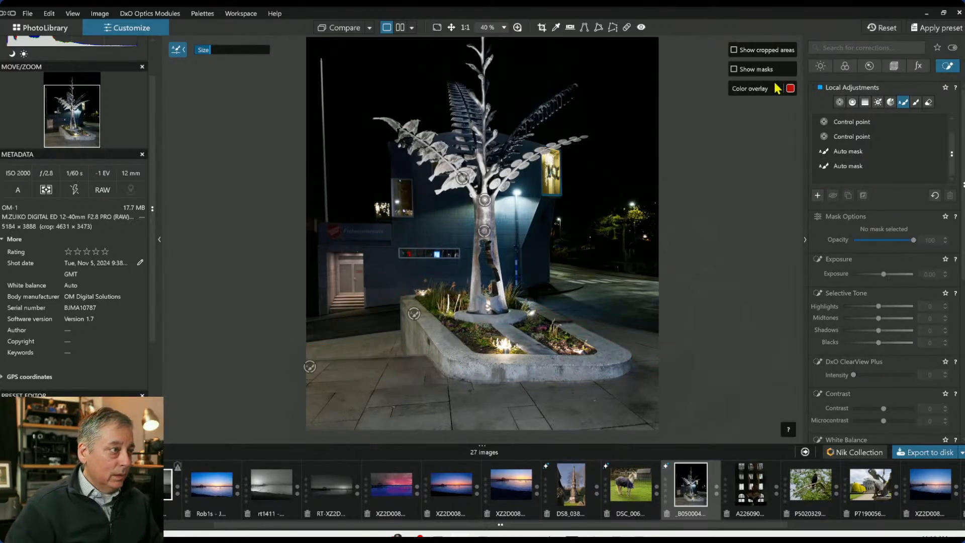
left_click(840, 103)
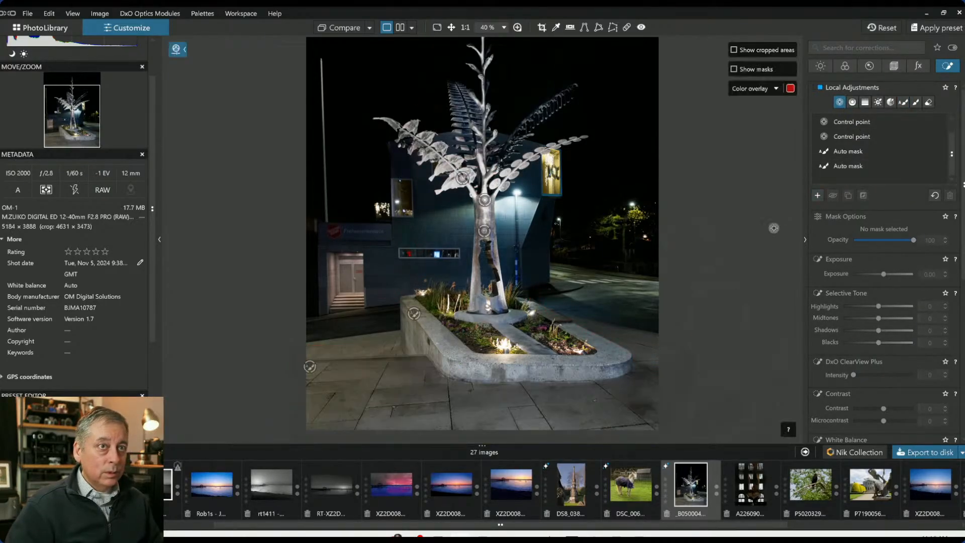
left_click(383, 277)
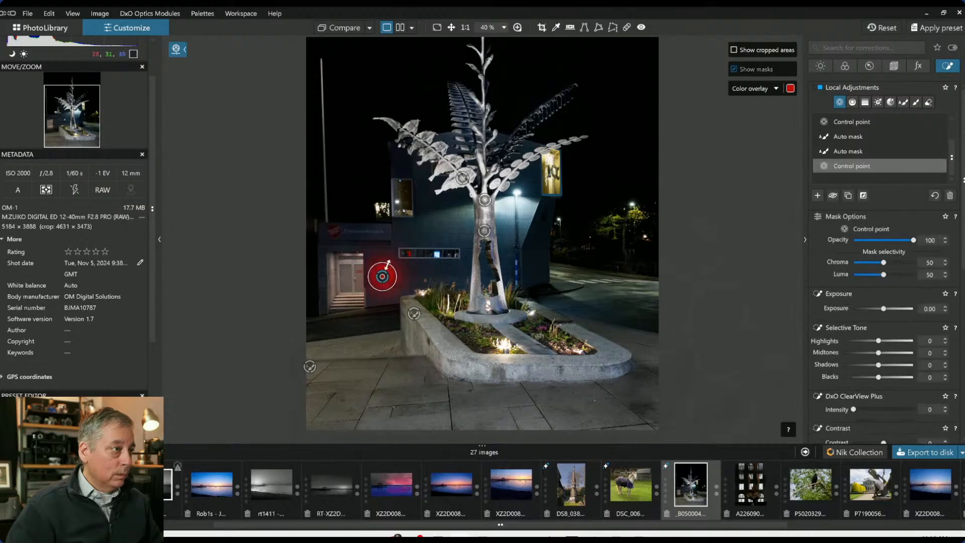
left_click_drag(388, 263, 349, 276)
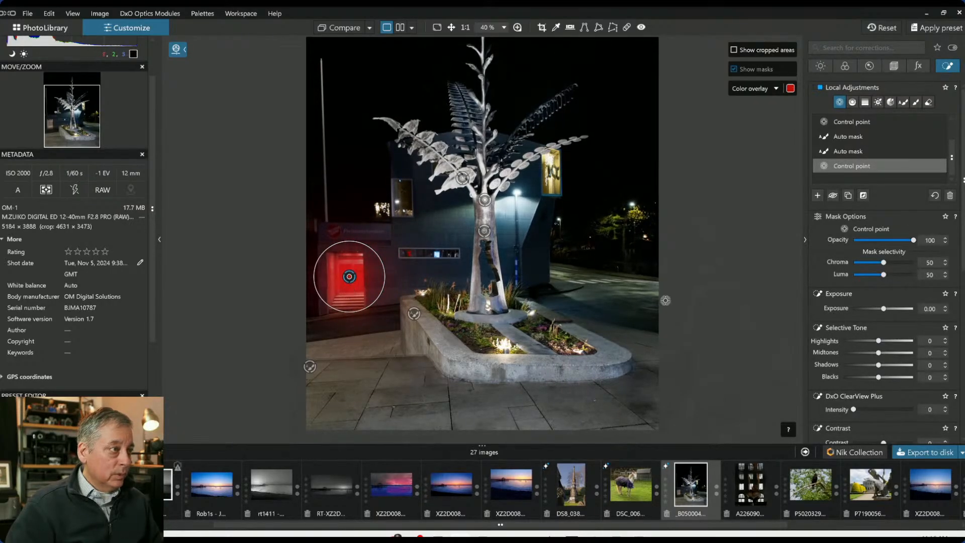
left_click(895, 410)
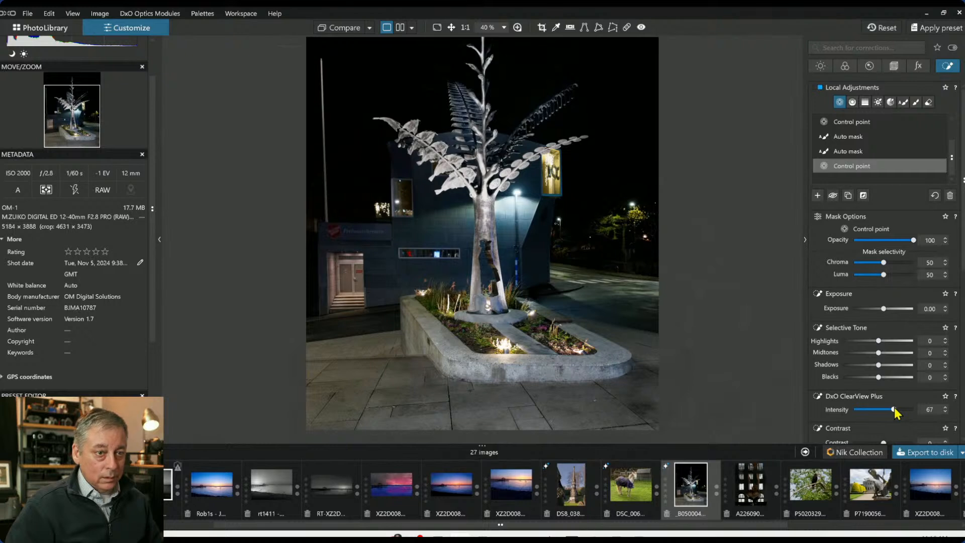
left_click_drag(878, 377, 868, 377)
left_click_drag(881, 342, 897, 343)
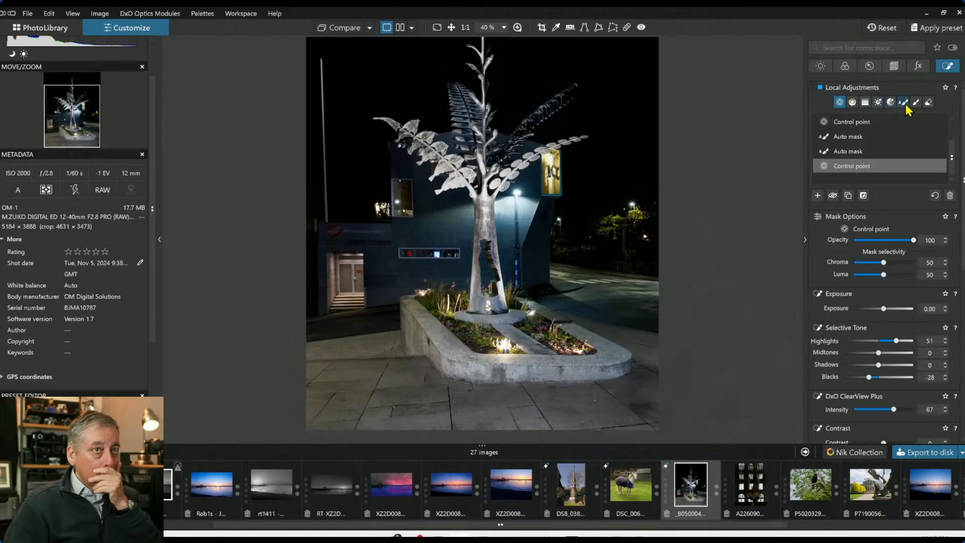
Add a control point on the road at right, setting highlights 46, midtones 50, shadows 44, ClearView Plus 23, exposure 0.66
left_click(818, 196)
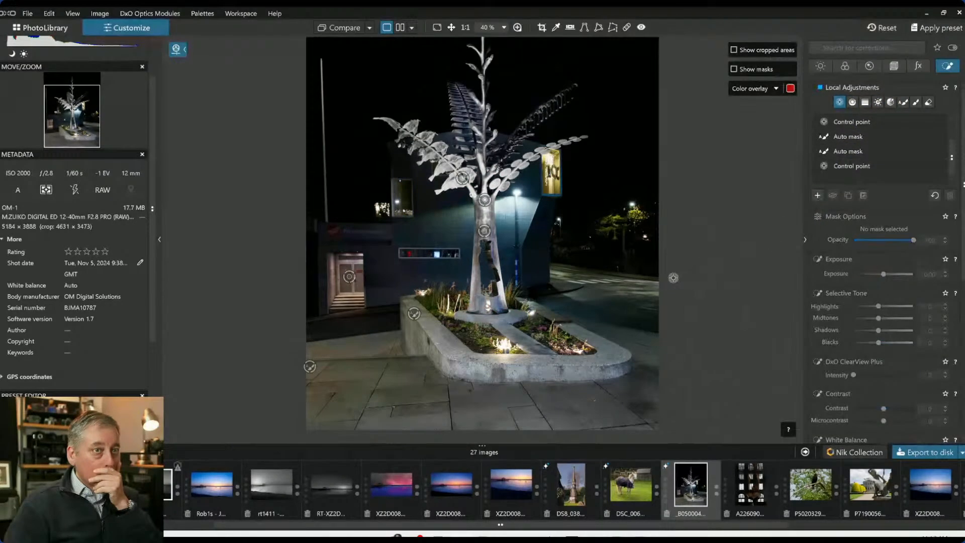
left_click(618, 276)
left_click_drag(878, 341, 894, 367)
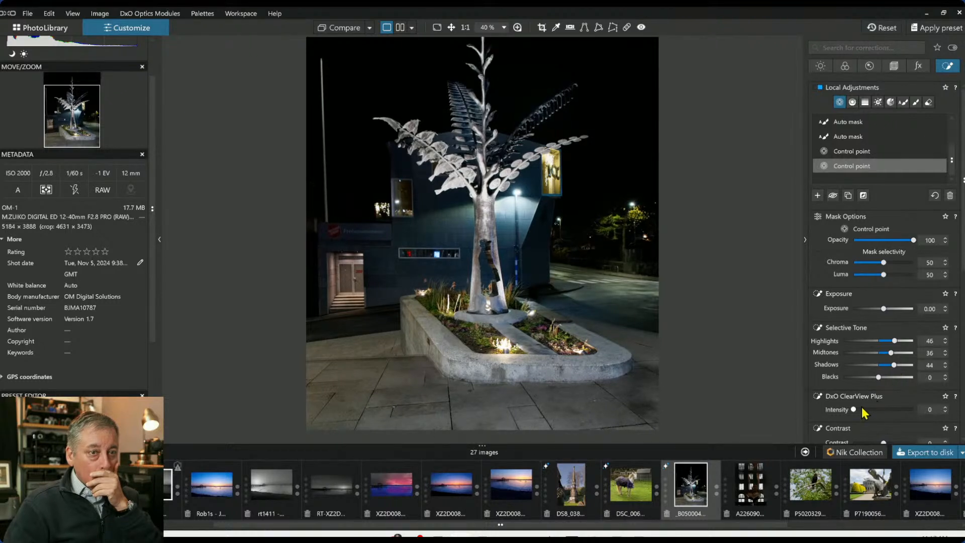
left_click_drag(862, 409, 867, 409)
scroll(826, 385, "down", 1)
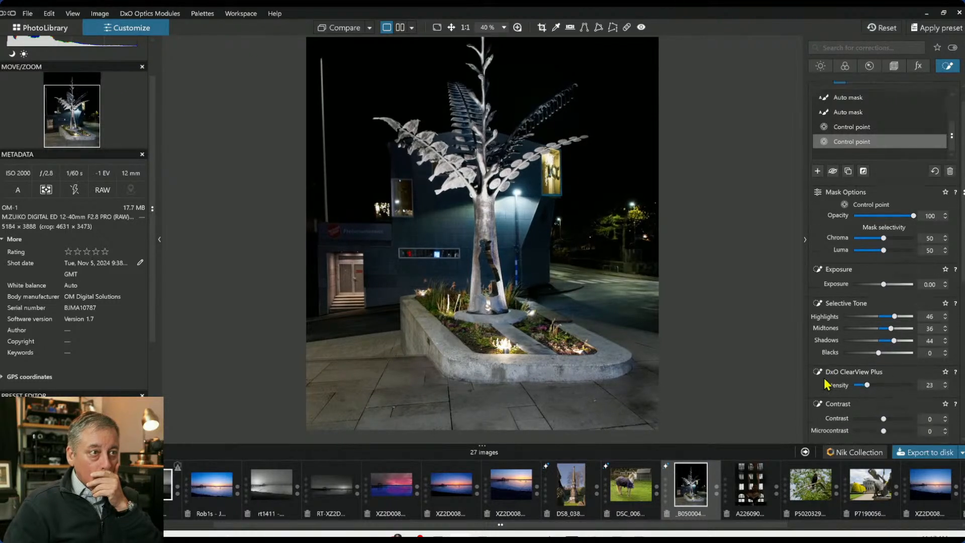
scroll(825, 379, "down", 2)
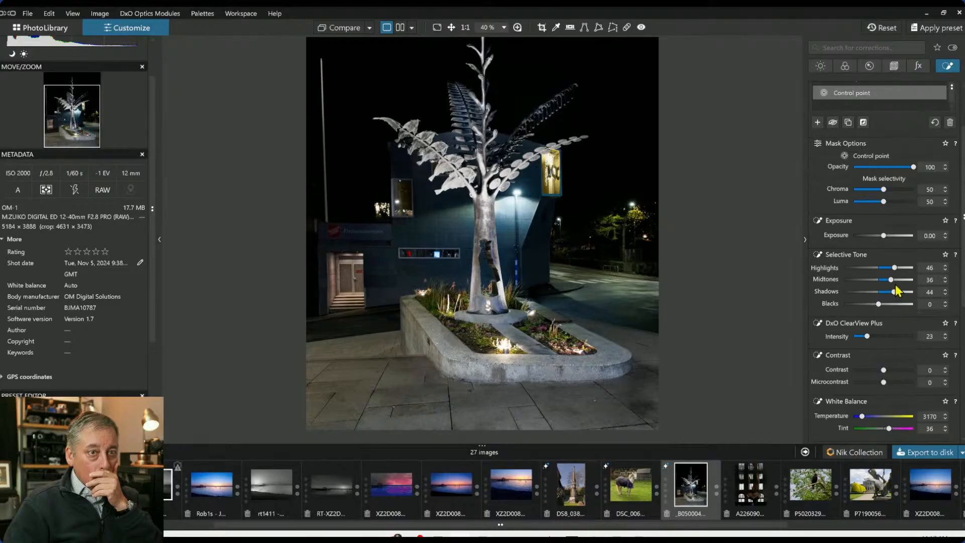
left_click_drag(891, 279, 897, 280)
mouse_move(619, 279)
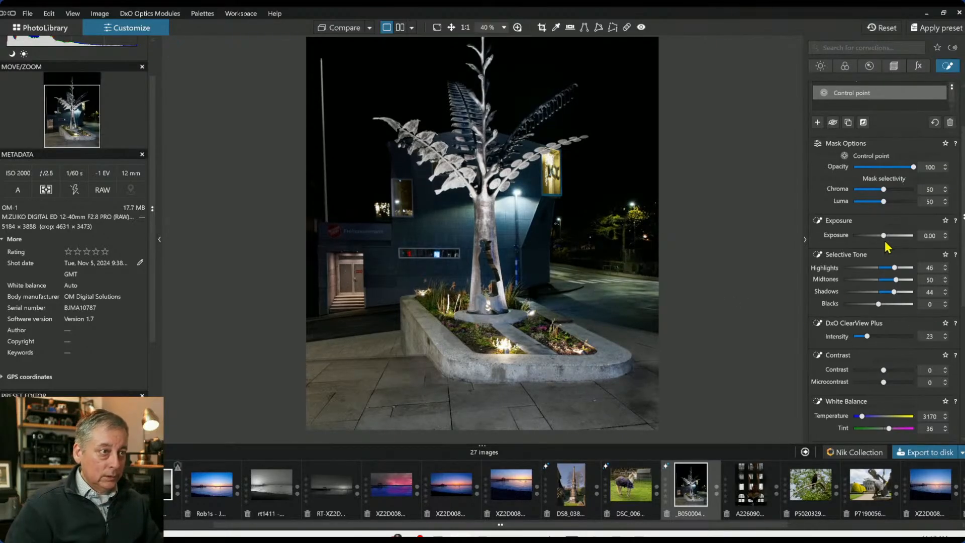
left_click_drag(883, 235, 887, 235)
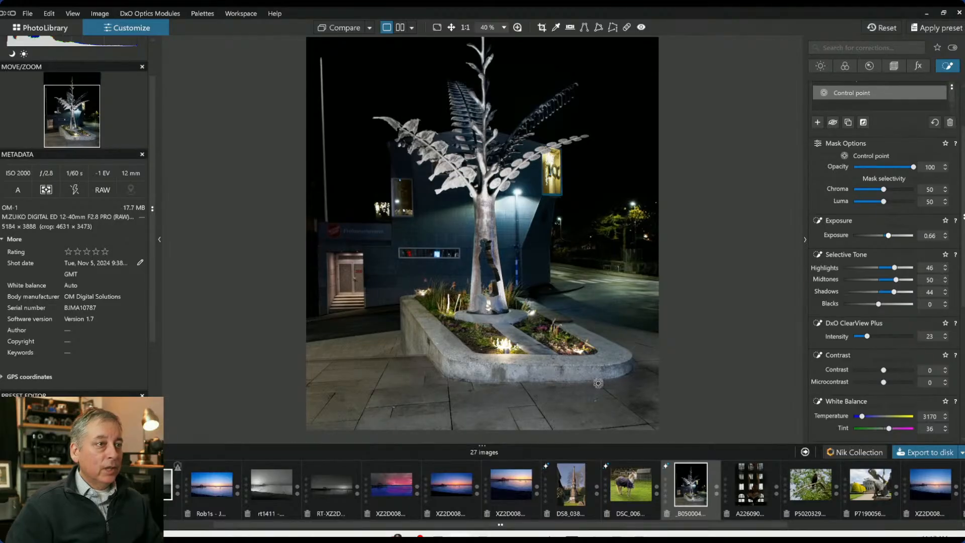
Set the doorway control point's exposure to 0.15
left_click(349, 277)
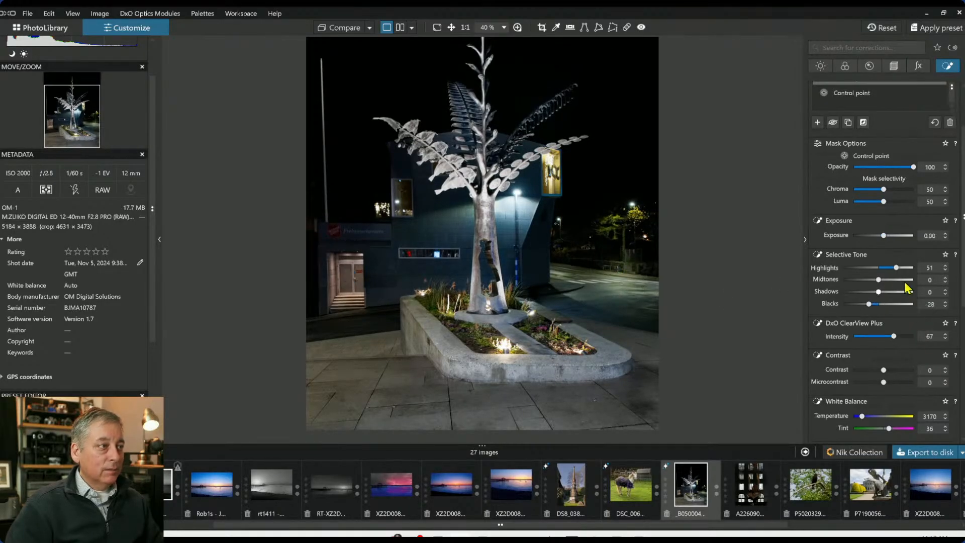
left_click_drag(887, 236, 883, 238)
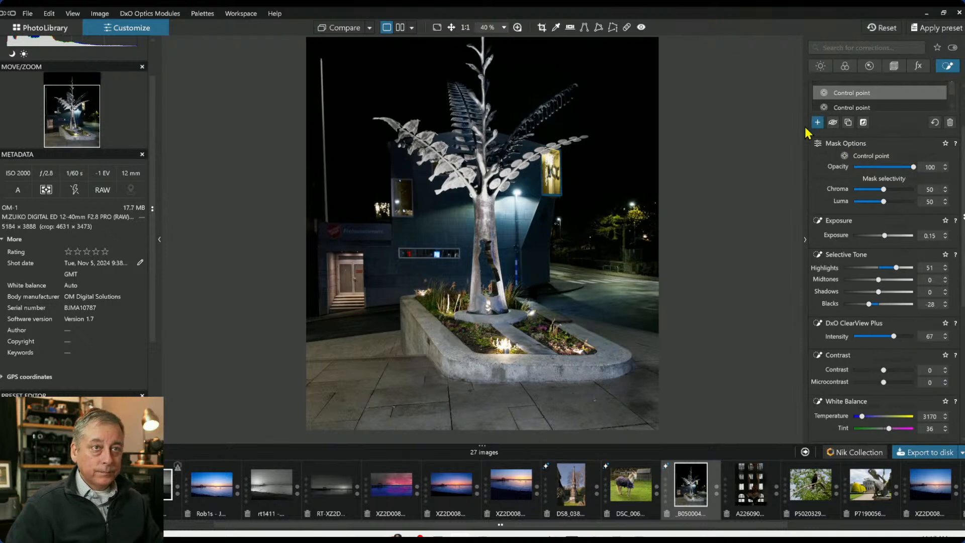
Add a control point on the planter lights, setting highlights to -85 and temperature to 4108
left_click(817, 123)
left_click(506, 341)
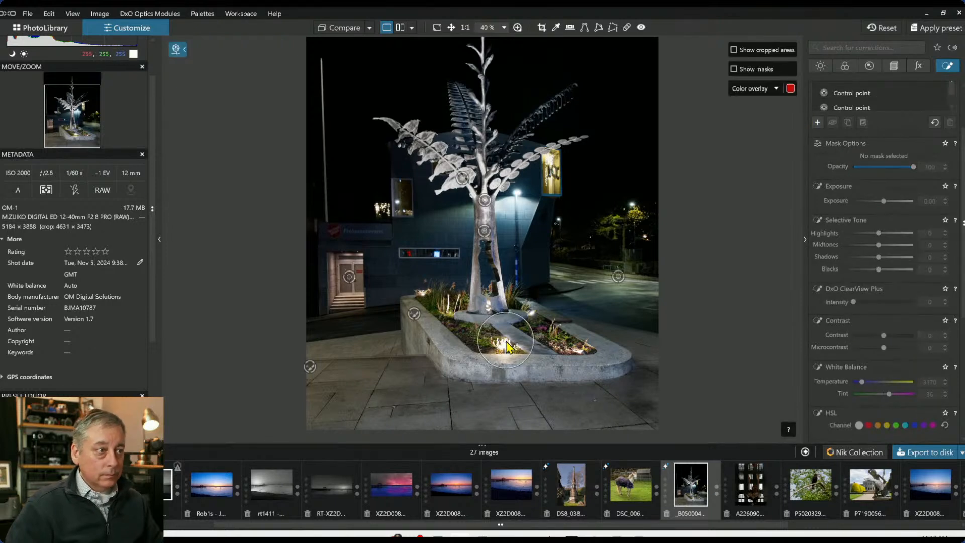
left_click(561, 339)
left_click_drag(879, 267, 862, 269)
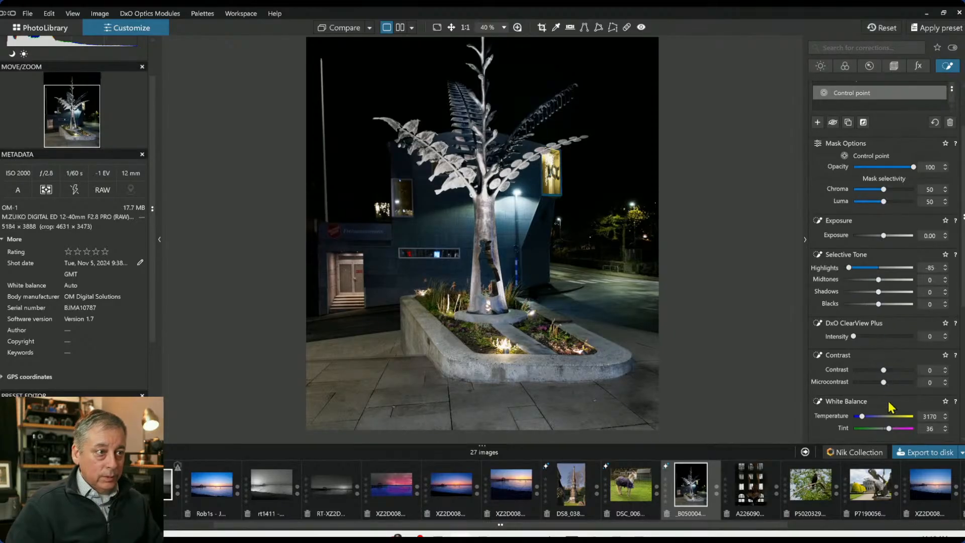
left_click_drag(866, 417, 868, 417)
Adjust the position and radius of the control points on the planter lights
left_click(447, 313)
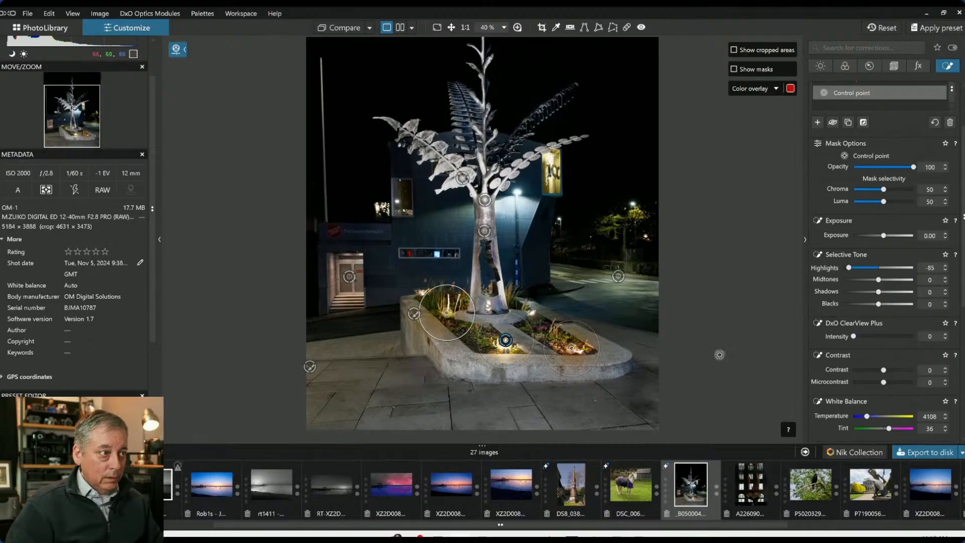
left_click_drag(460, 340, 455, 328)
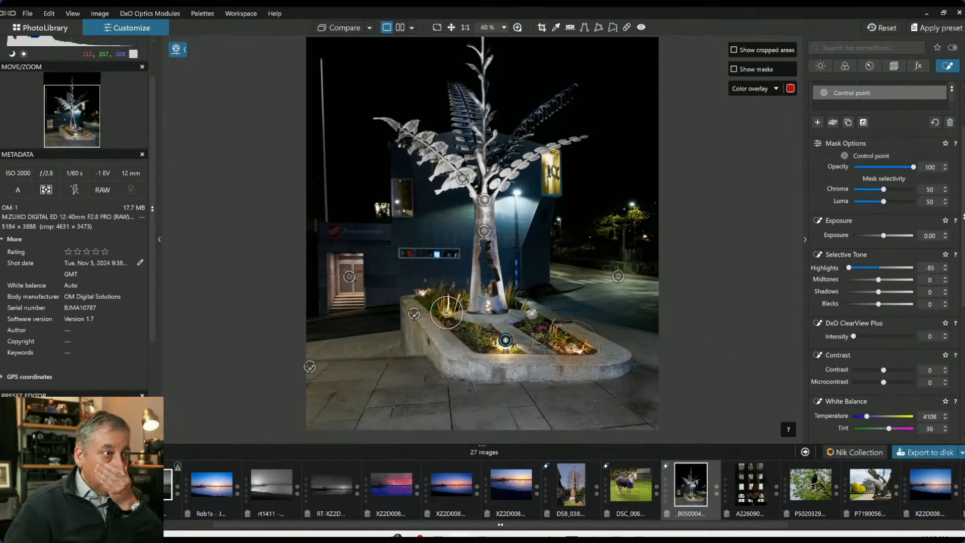
left_click(532, 313)
left_click_drag(548, 302, 545, 305)
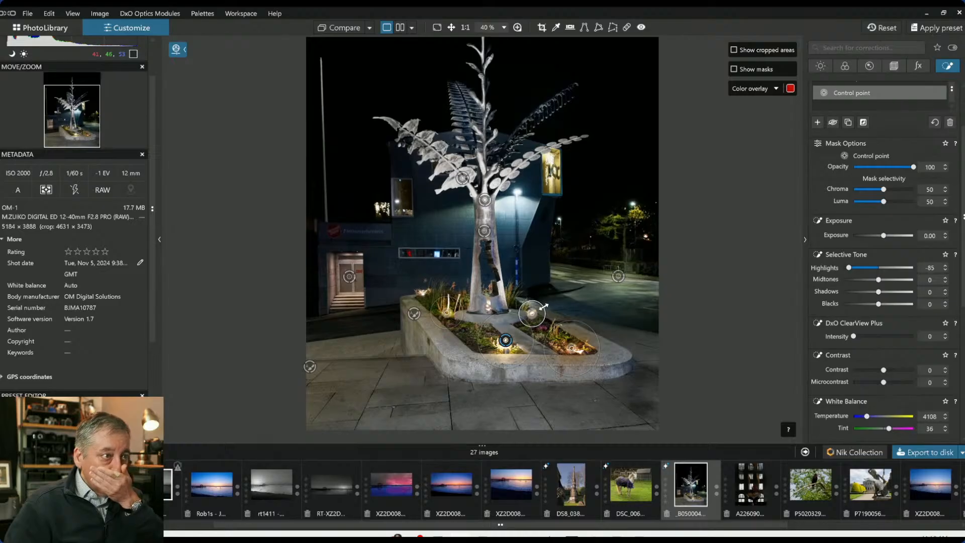
left_click(553, 161)
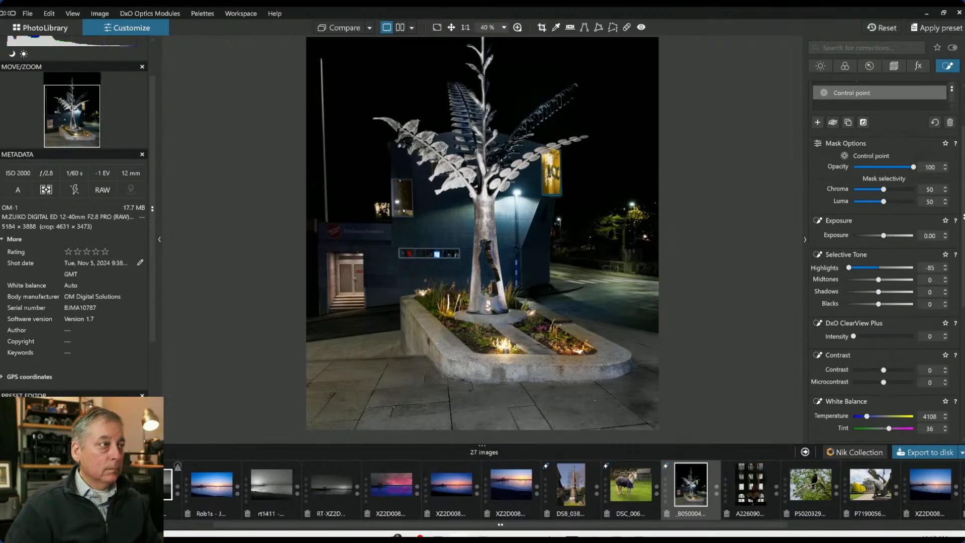
Crop the photo from the bottom edge and top-right corner to about 3236 × 4314 px
scroll(711, 286, "down", 2)
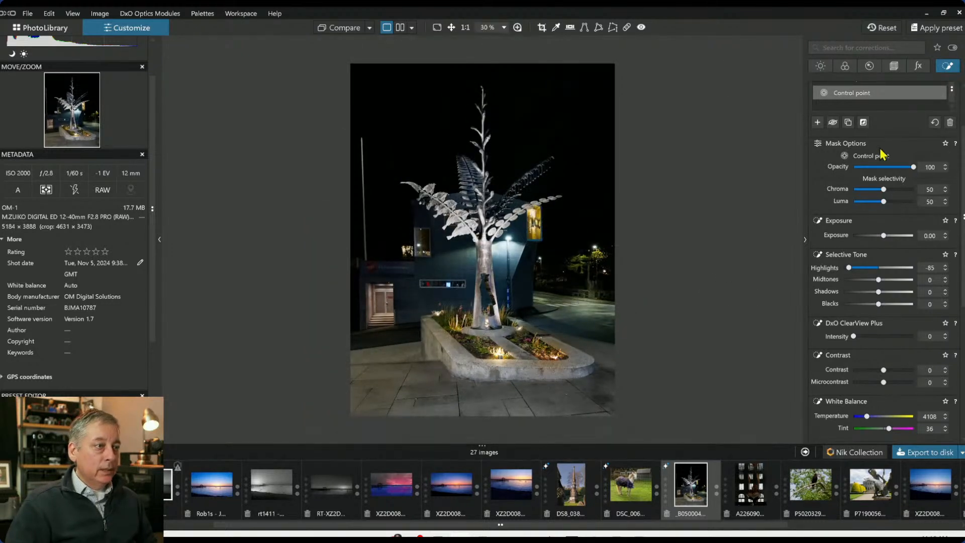
scroll(887, 215, "up", 2)
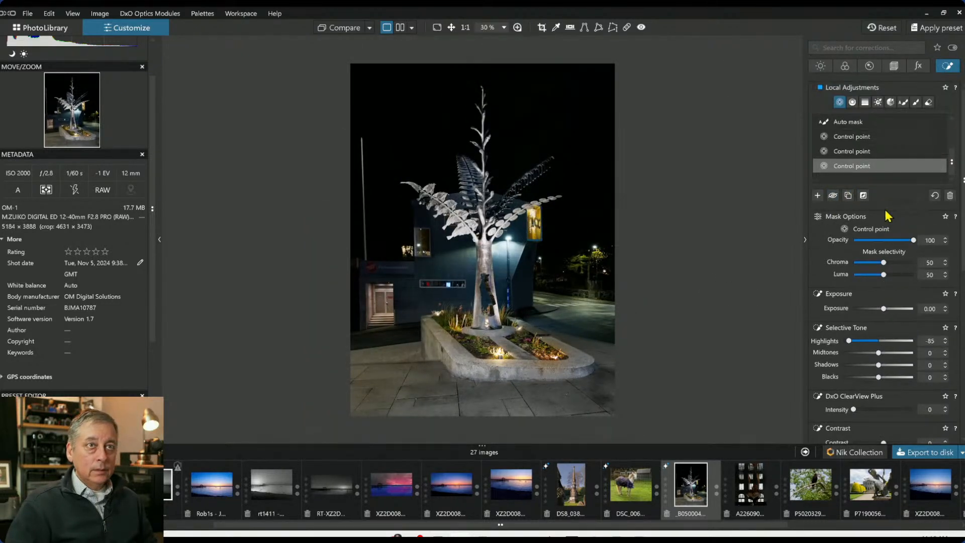
left_click(894, 67)
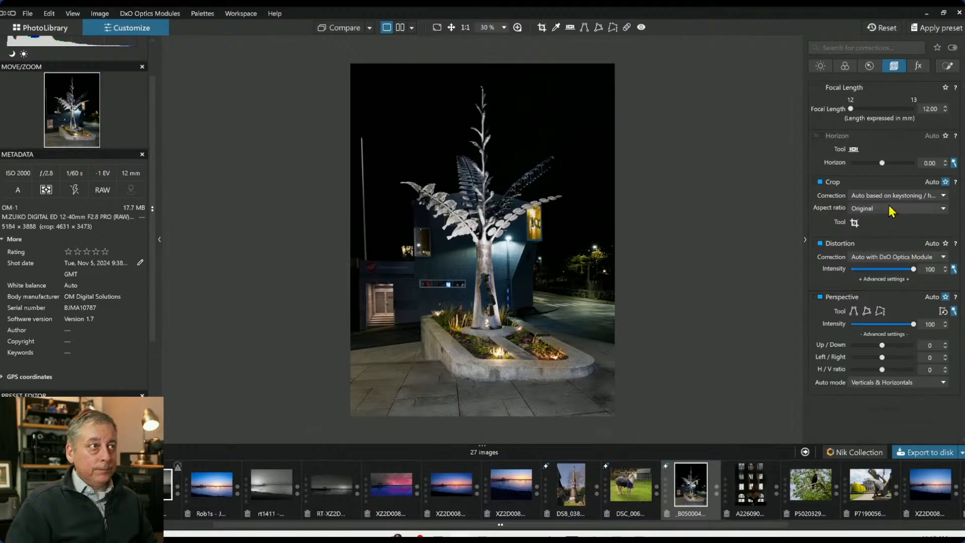
left_click(854, 222)
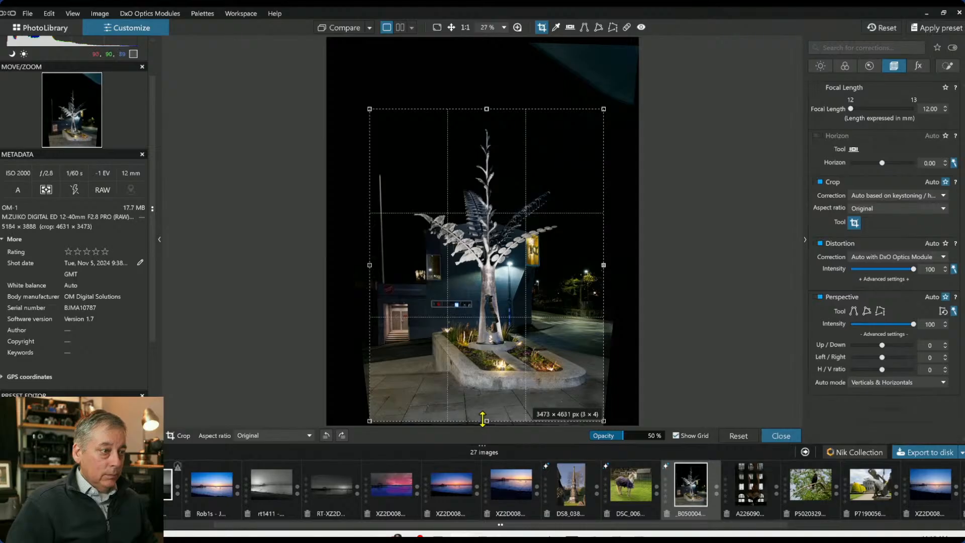
left_click_drag(482, 419, 486, 410)
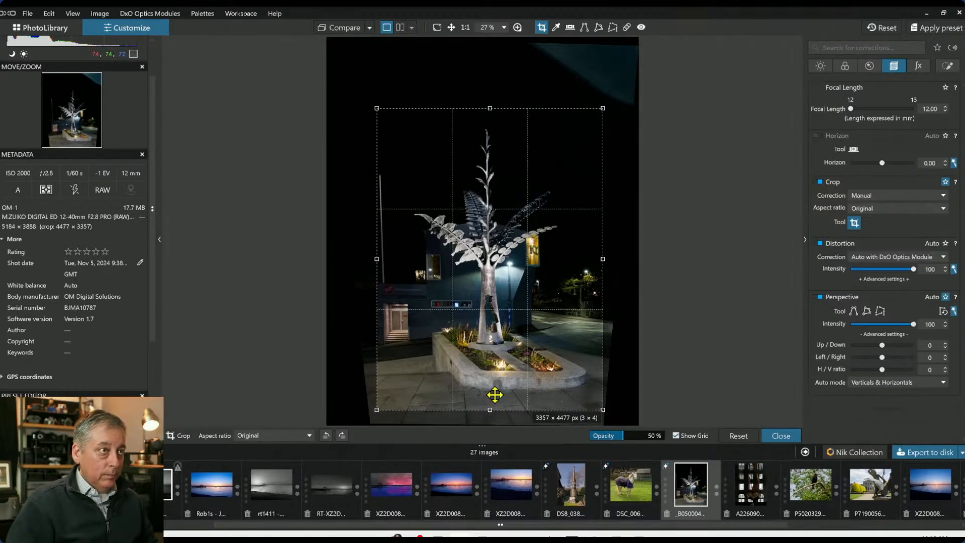
mouse_move(495, 395)
left_mouse_down()
mouse_move(498, 374)
mouse_move(497, 389)
left_mouse_up()
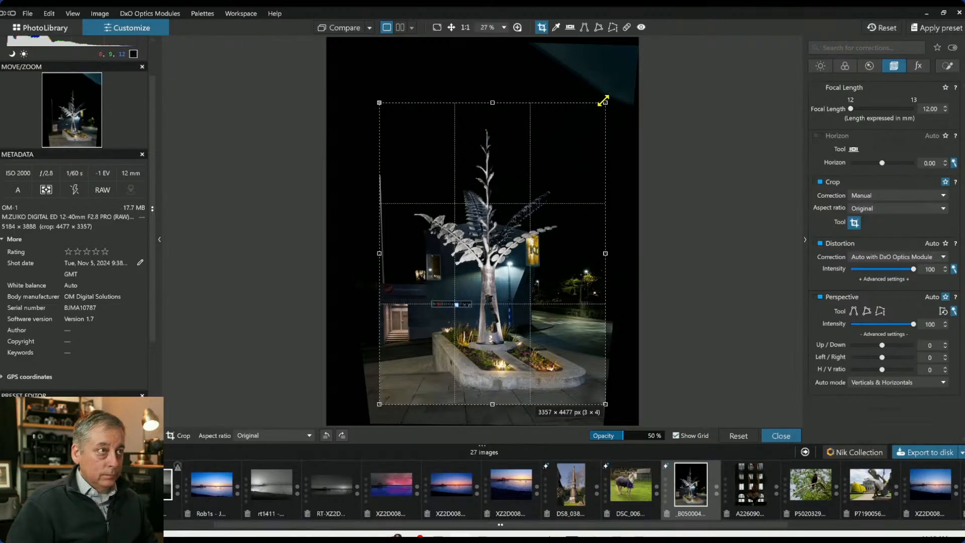
left_click_drag(605, 102, 586, 110)
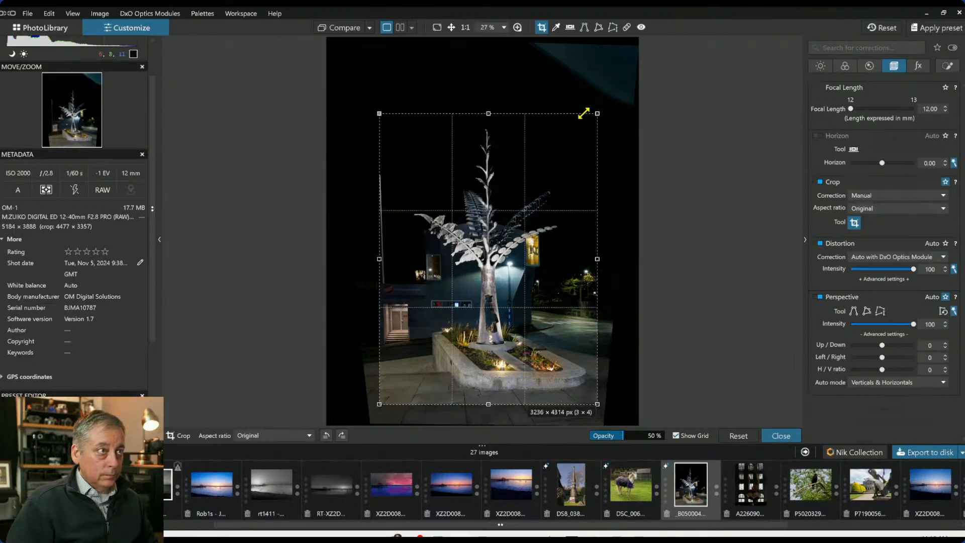
key("Return")
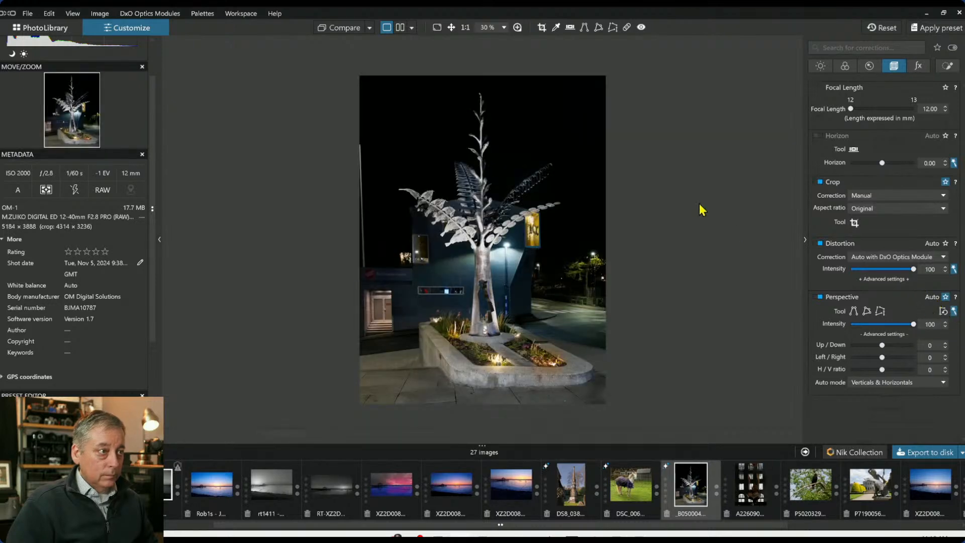
Tighten the crop from the top-left corner
left_click(854, 222)
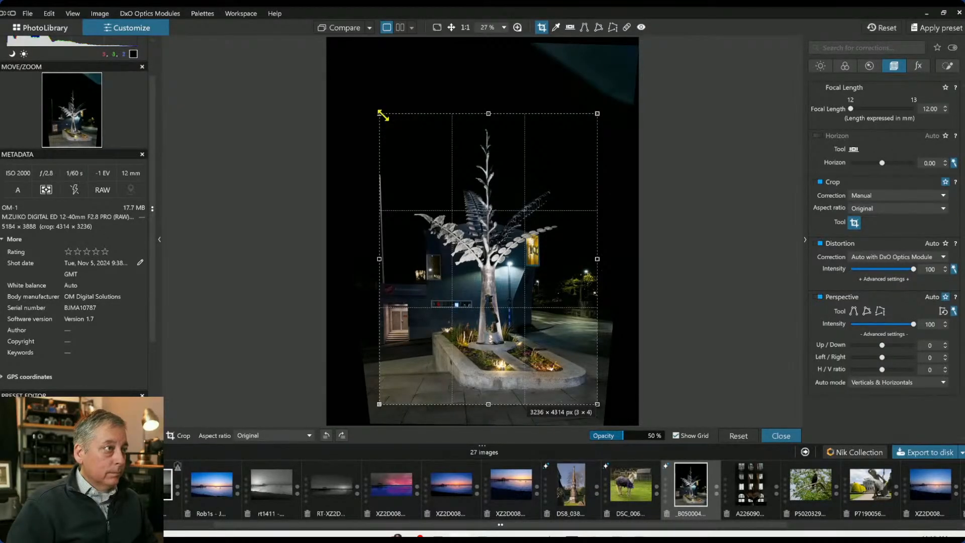
left_click_drag(383, 115, 389, 123)
key("Return")
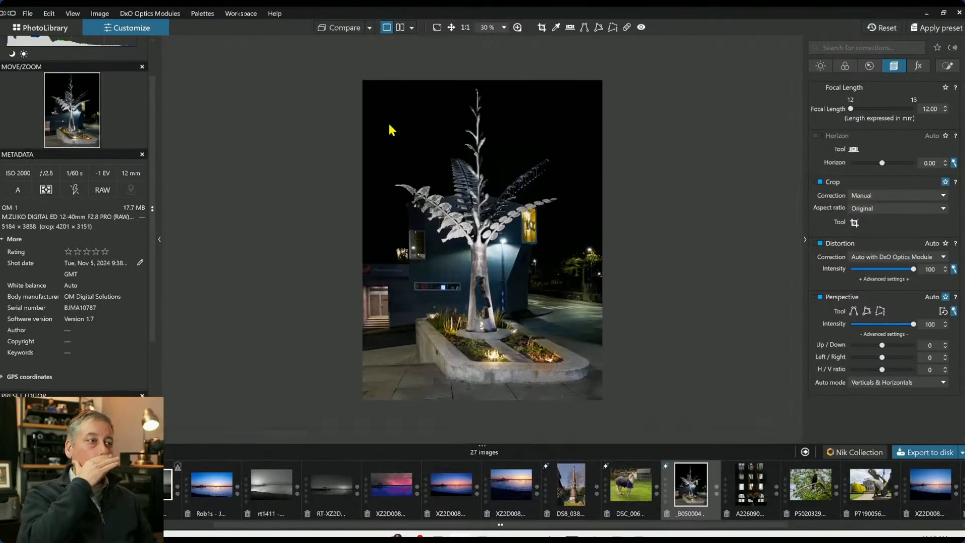
Enlarge the crop from the top-left corner to about 3284 × 4379 px
left_click(855, 223)
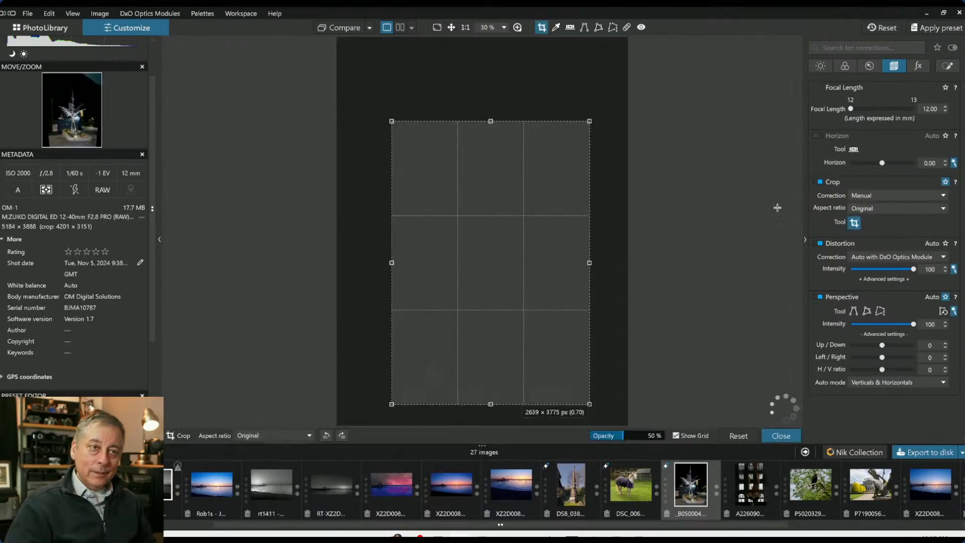
left_click_drag(383, 125, 370, 112)
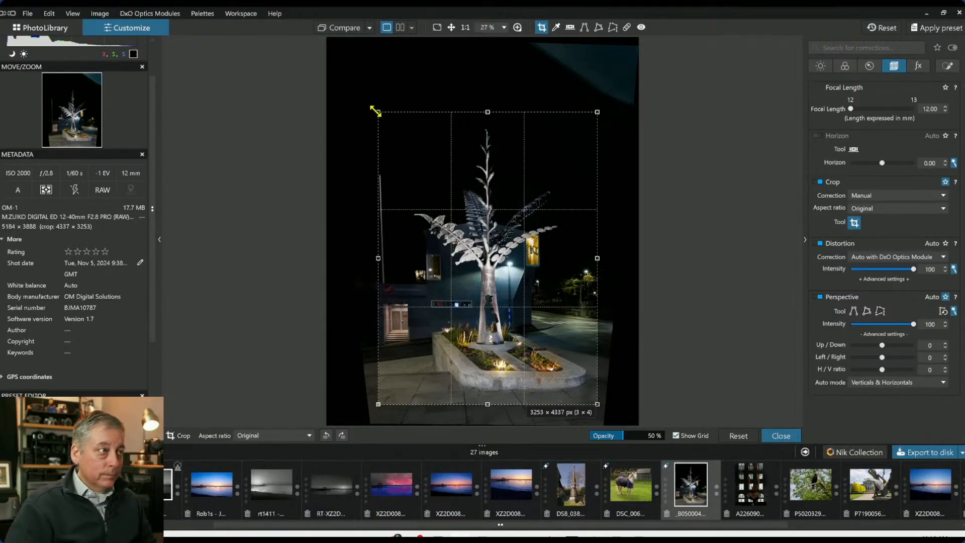
left_click_drag(377, 111, 374, 108)
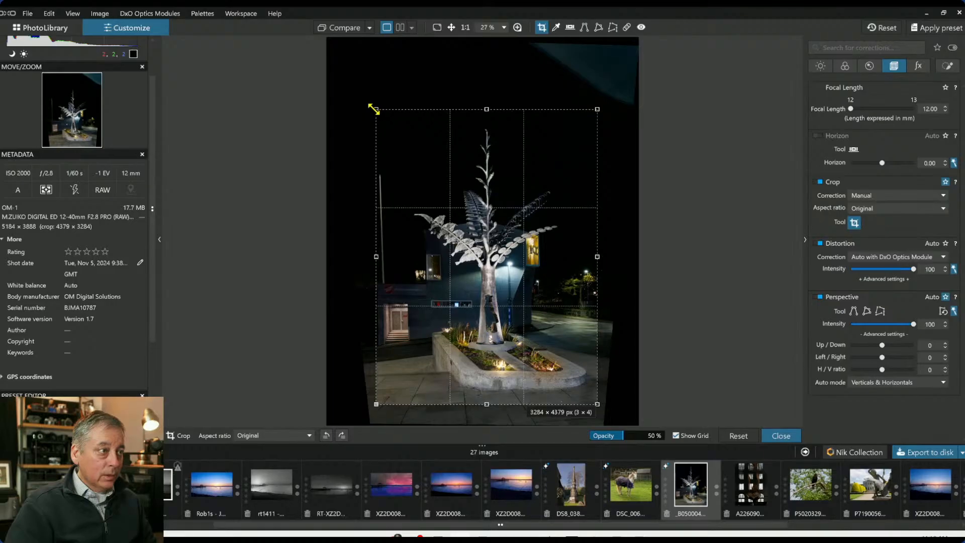
key("Return")
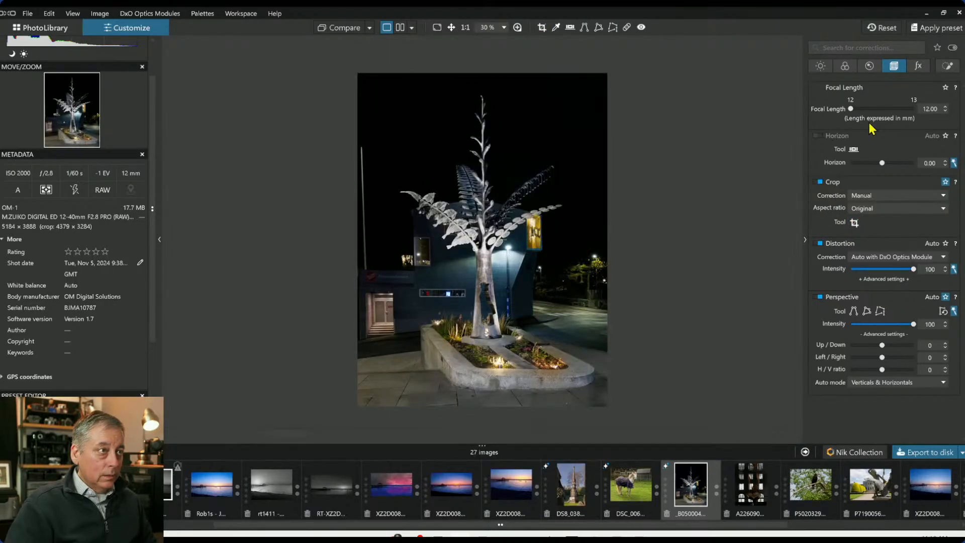
Reset the global exposure to 0.00
left_click(821, 66)
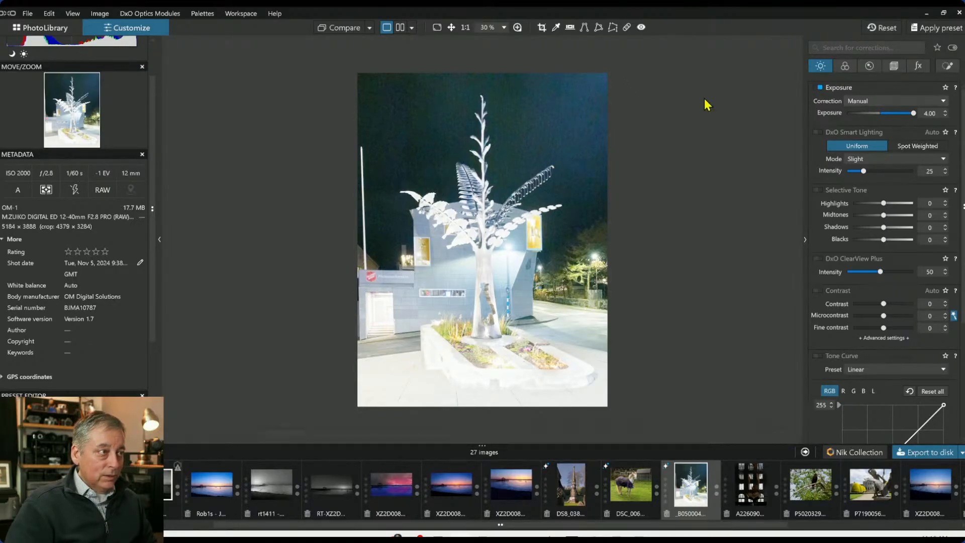
double_click(914, 113)
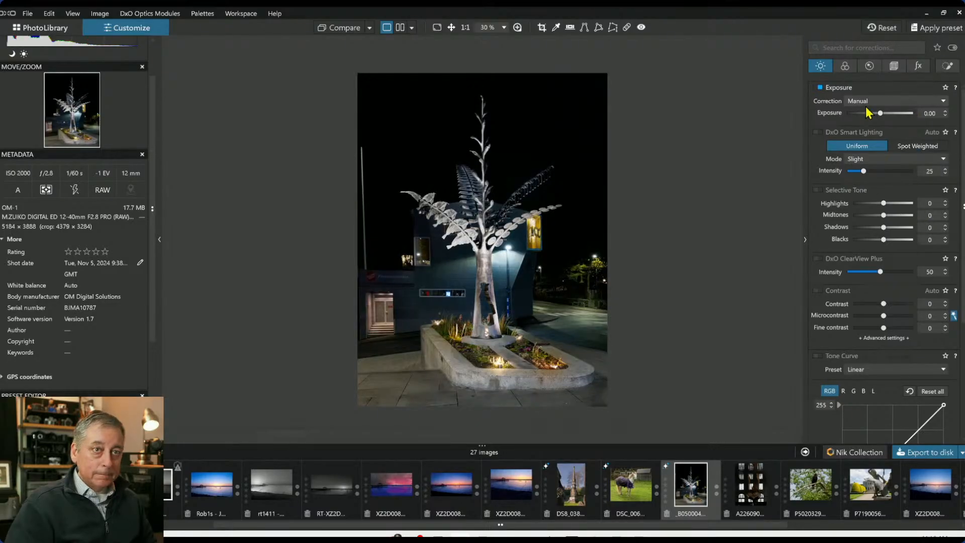
Add a control point on the building wall beside the doorway and set its exposure to 1.10
left_click(948, 66)
left_click(840, 102)
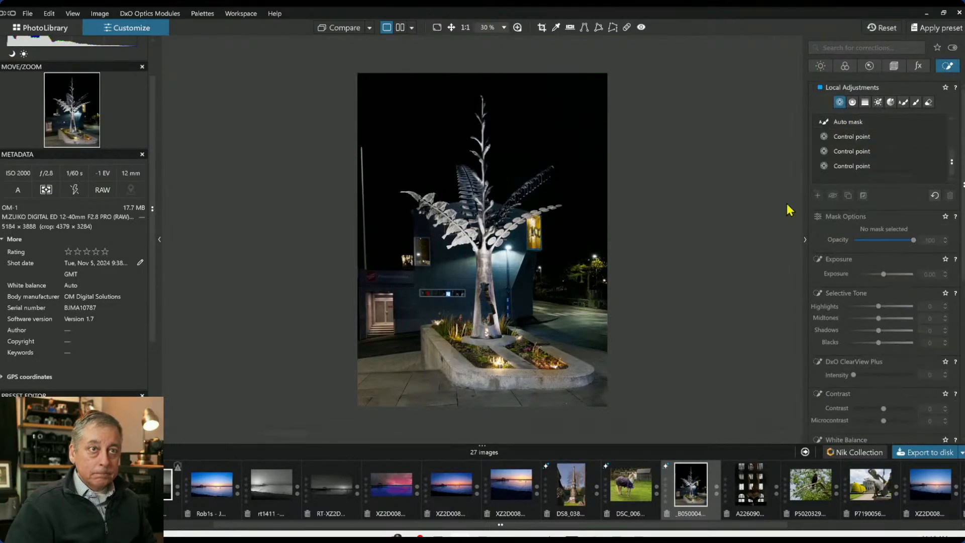
left_click(372, 279)
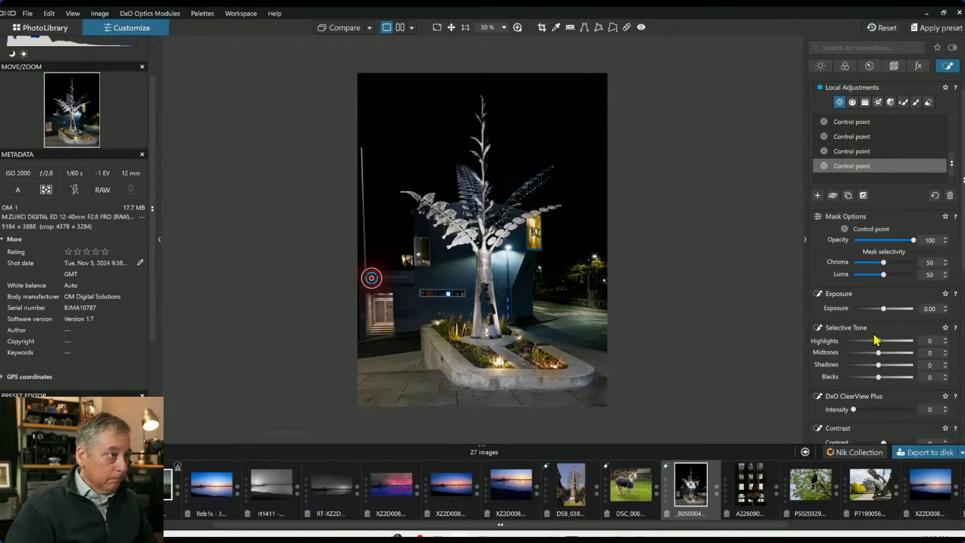
left_click_drag(883, 308, 892, 311)
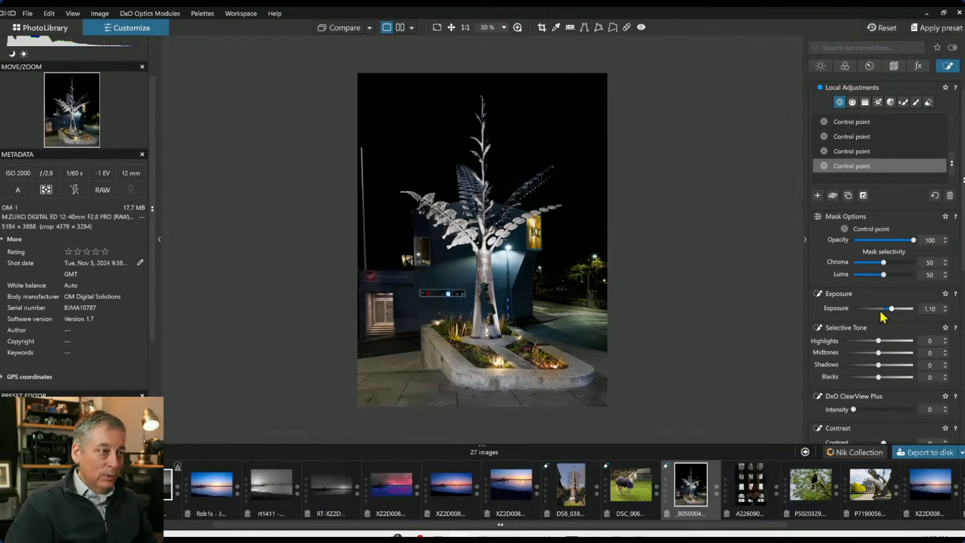
Set the road control point's exposure to 2.24
left_click(584, 313)
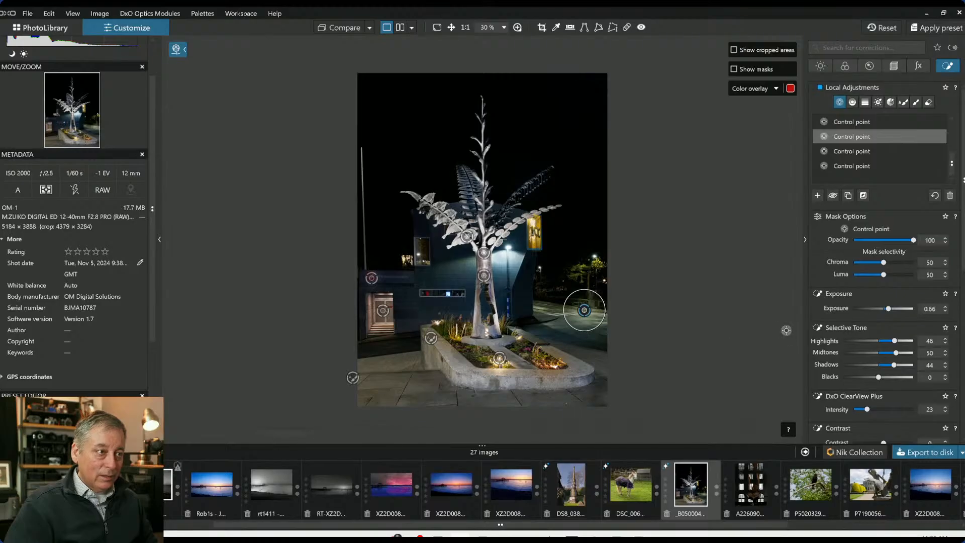
left_click_drag(889, 310, 901, 310)
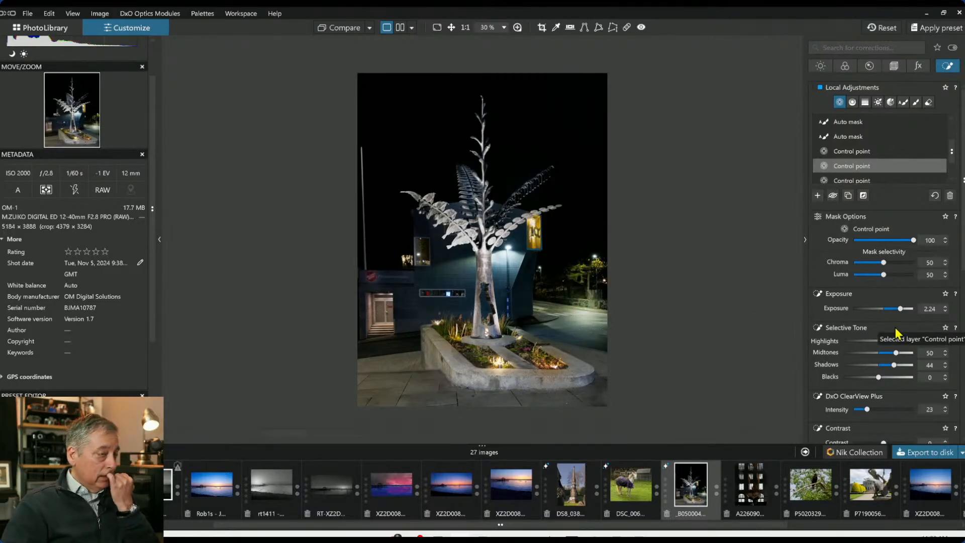
key("Escape")
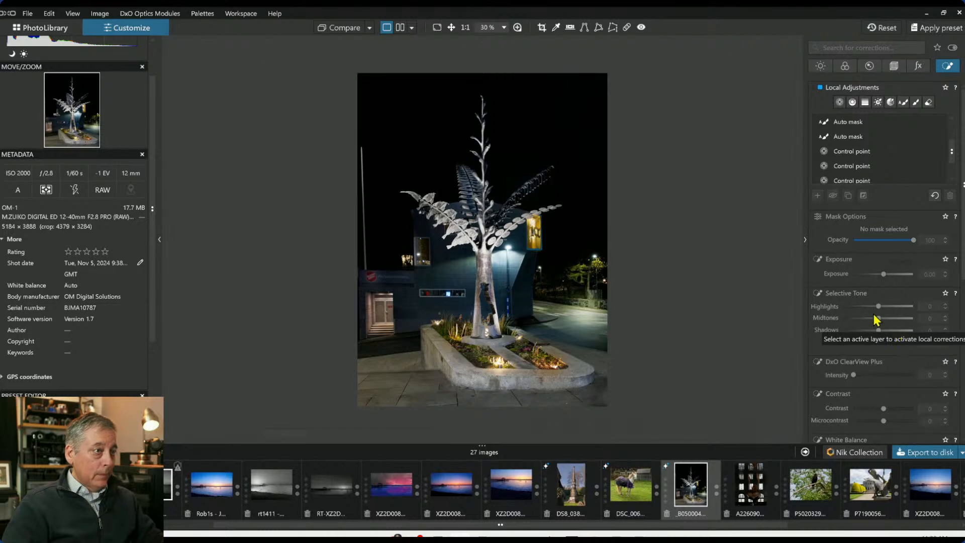
Compare the edited photo side by side with the original without geometry corrections
left_click(344, 29)
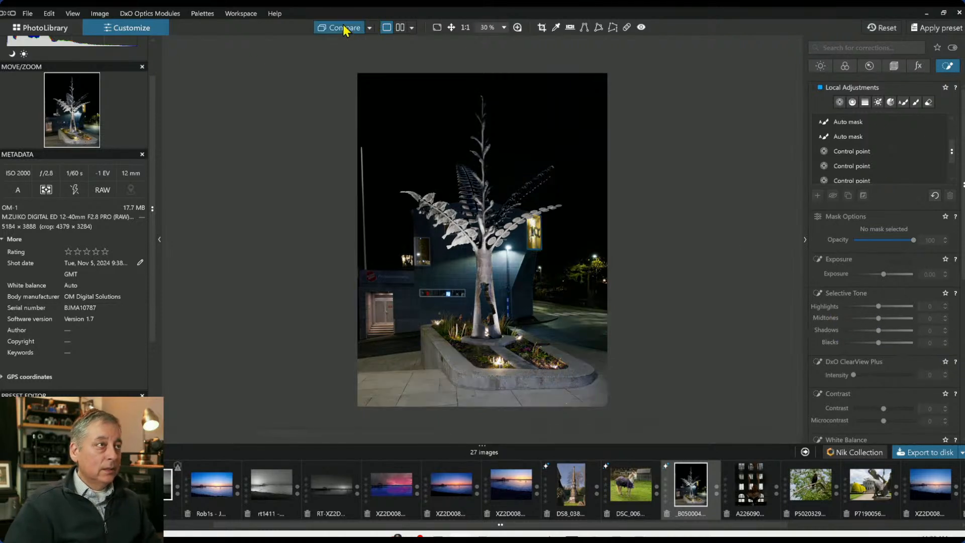
left_click(344, 28)
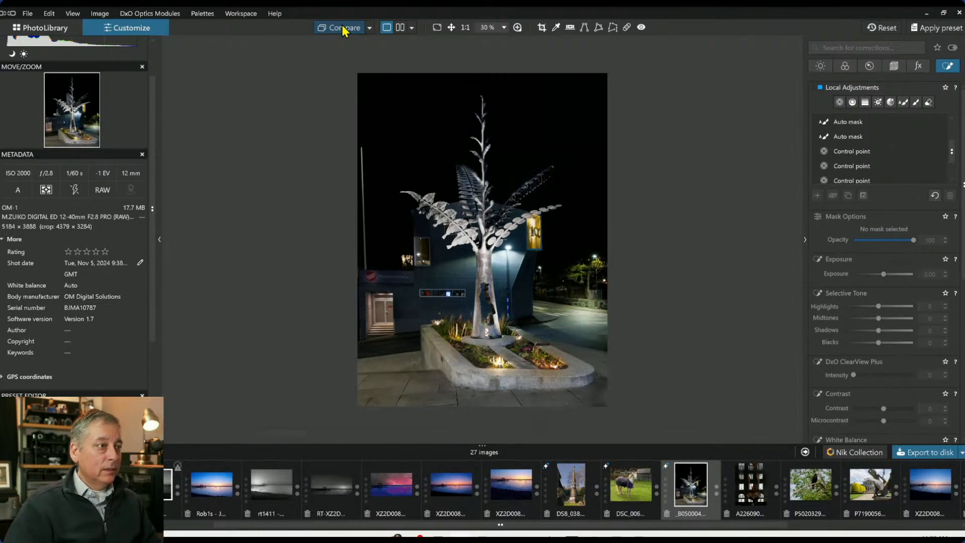
left_click(343, 28)
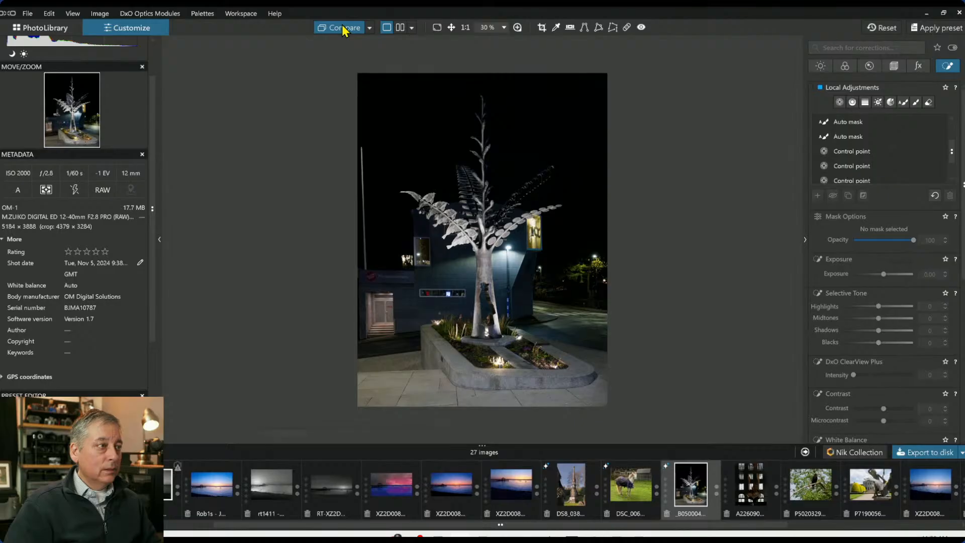
left_click(343, 29)
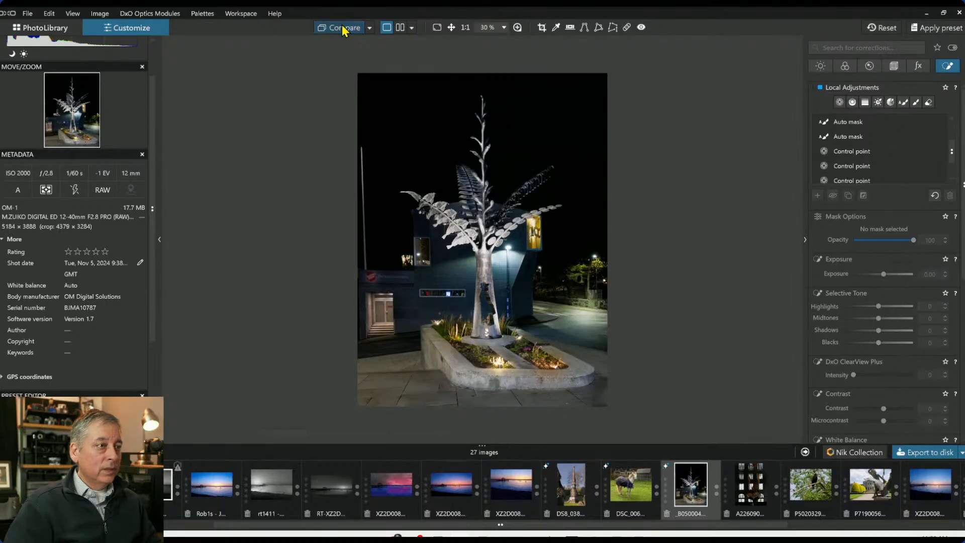
left_click(400, 28)
key("Tab")
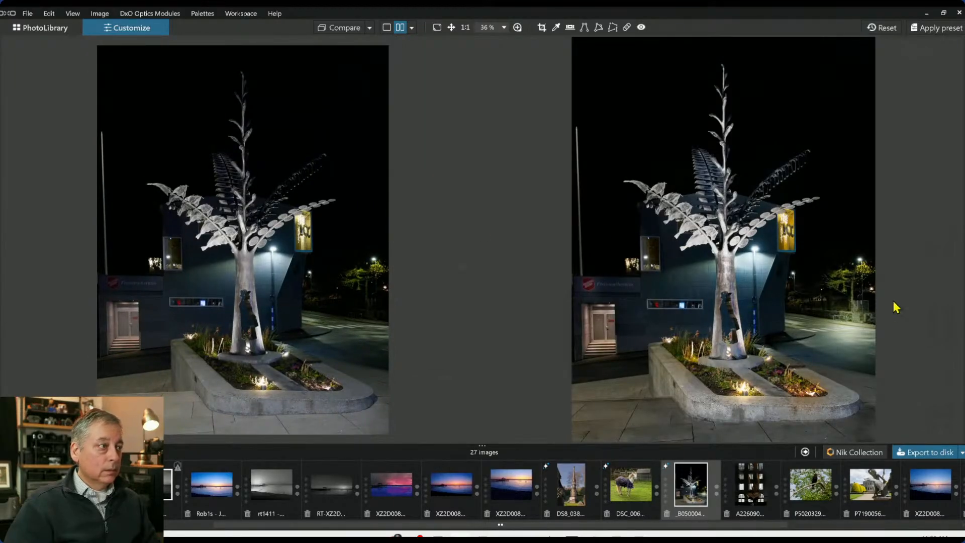
left_click(370, 28)
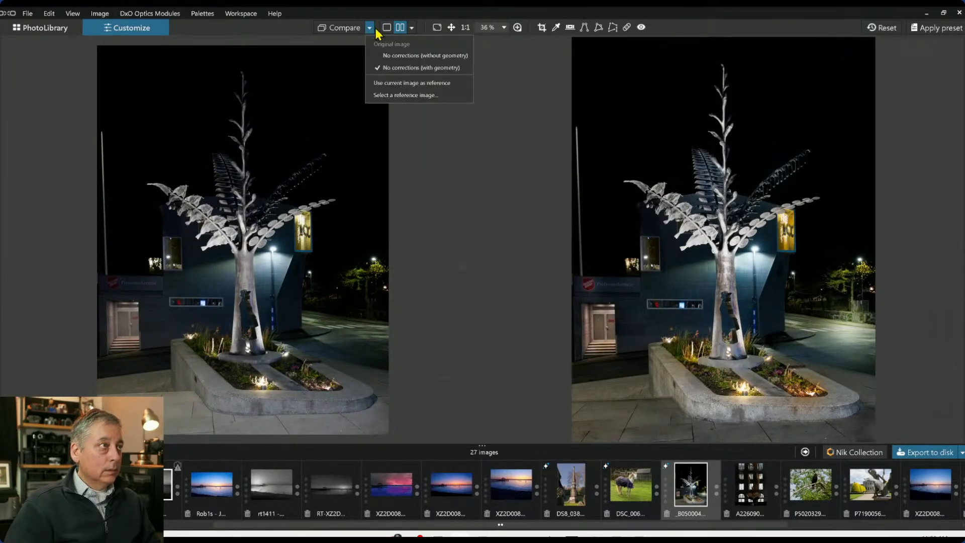
left_click(404, 52)
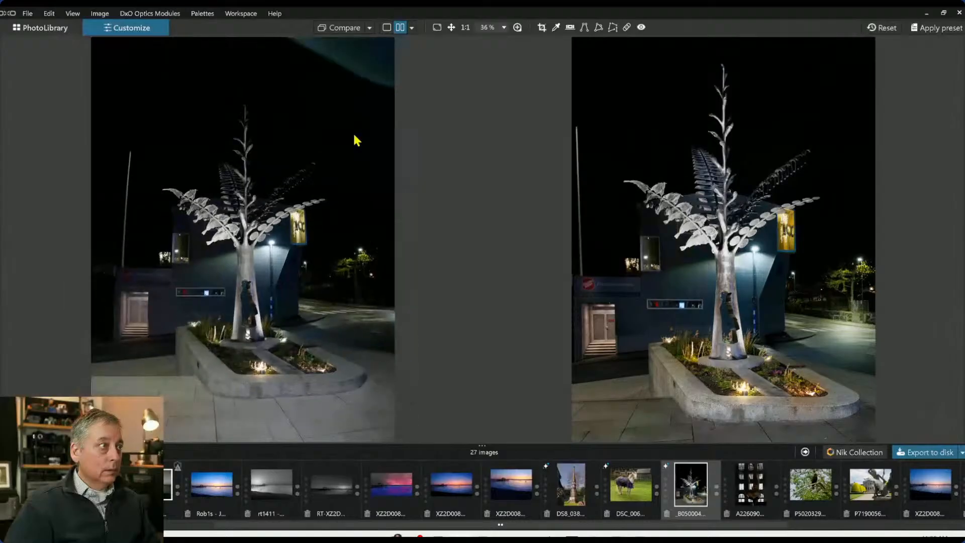
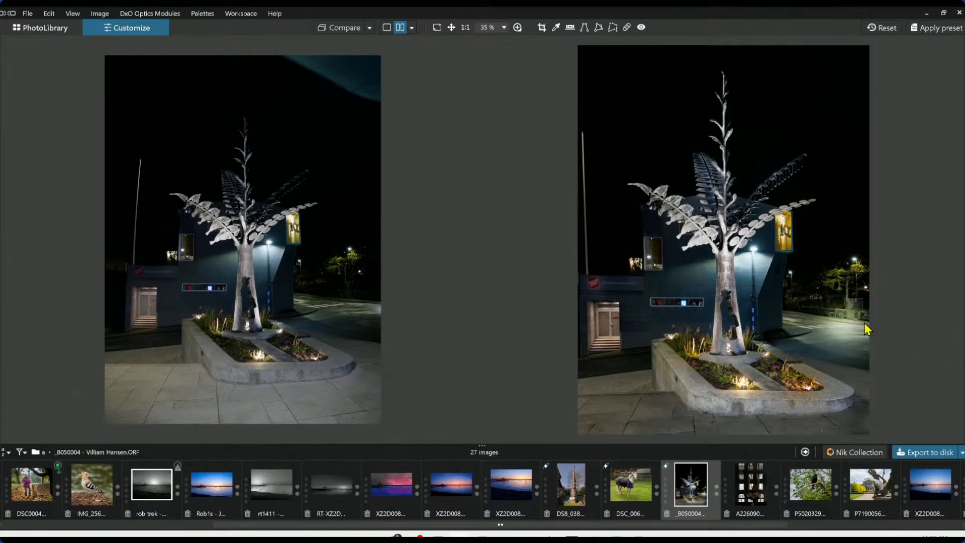
Paint out the thin light pole on the left of the sculpture photo with the Repair tool
left_click(627, 27)
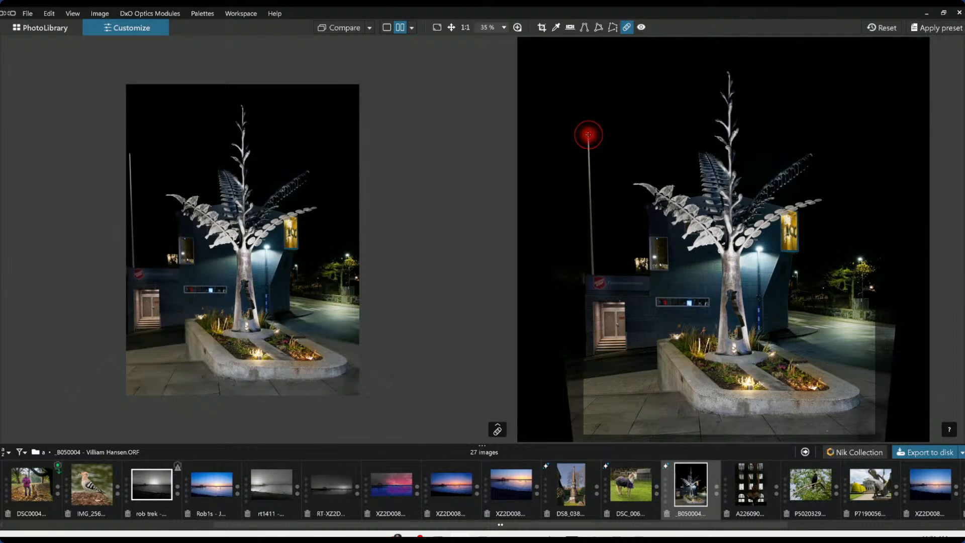
left_click(587, 134)
left_click_drag(588, 135, 593, 266)
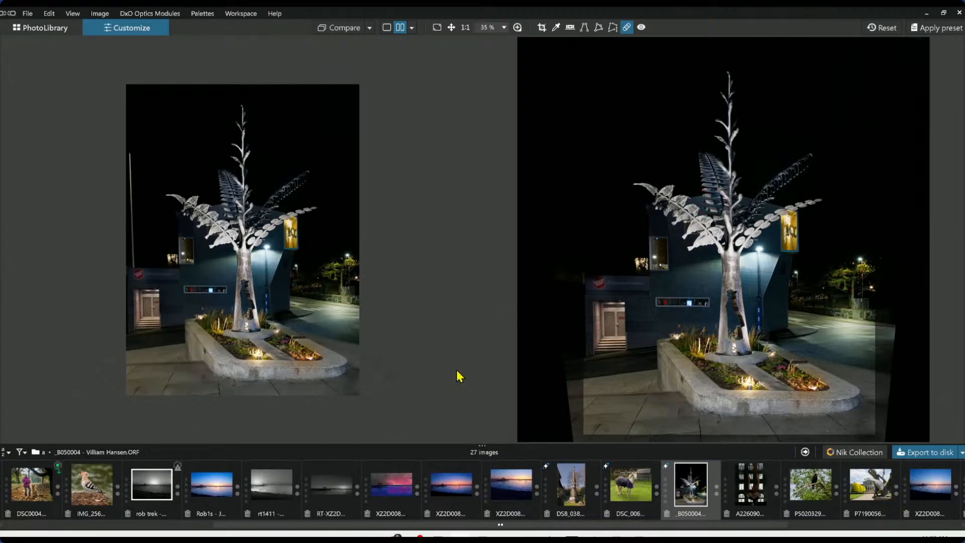
left_click(627, 28)
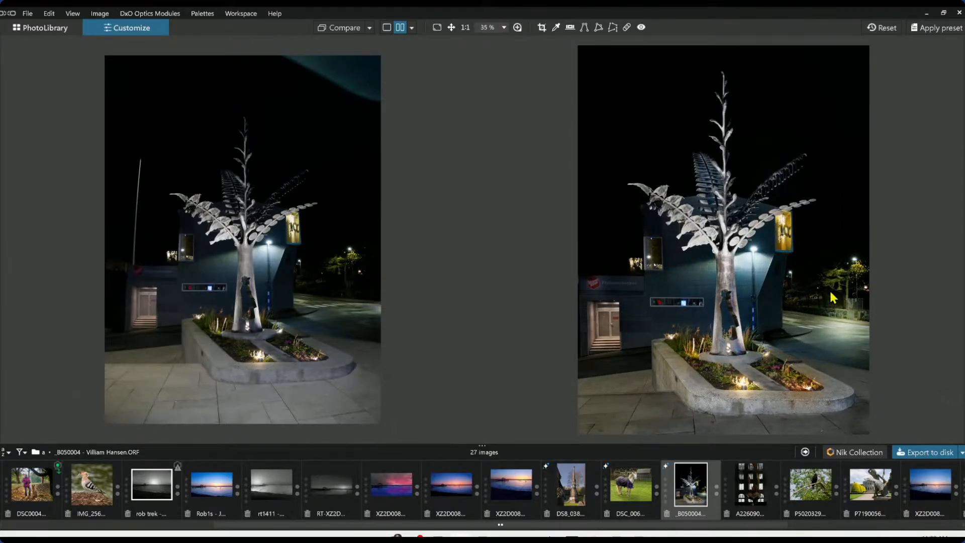
Sample the blue of the building wall with the HSL colour picker
scroll(786, 298, "down", 1)
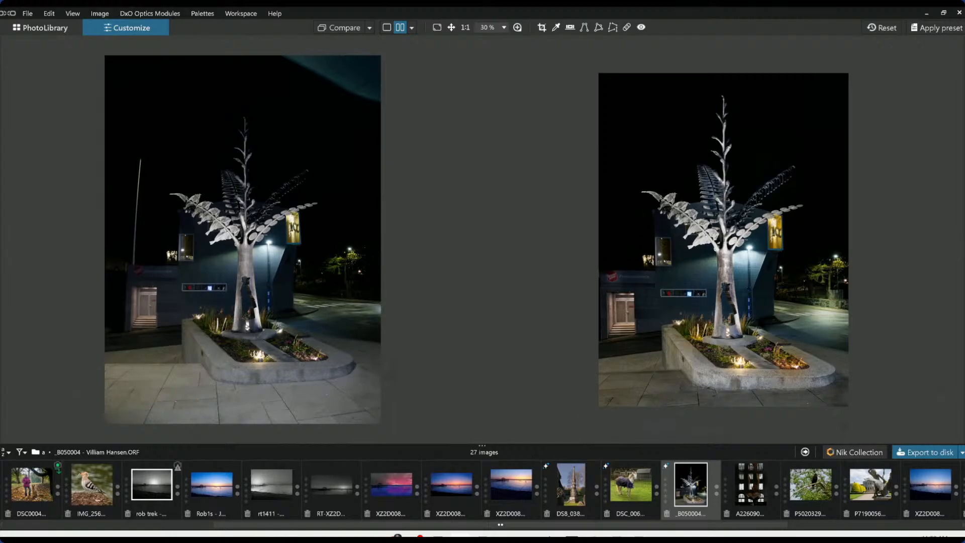
mouse_move(930, 271)
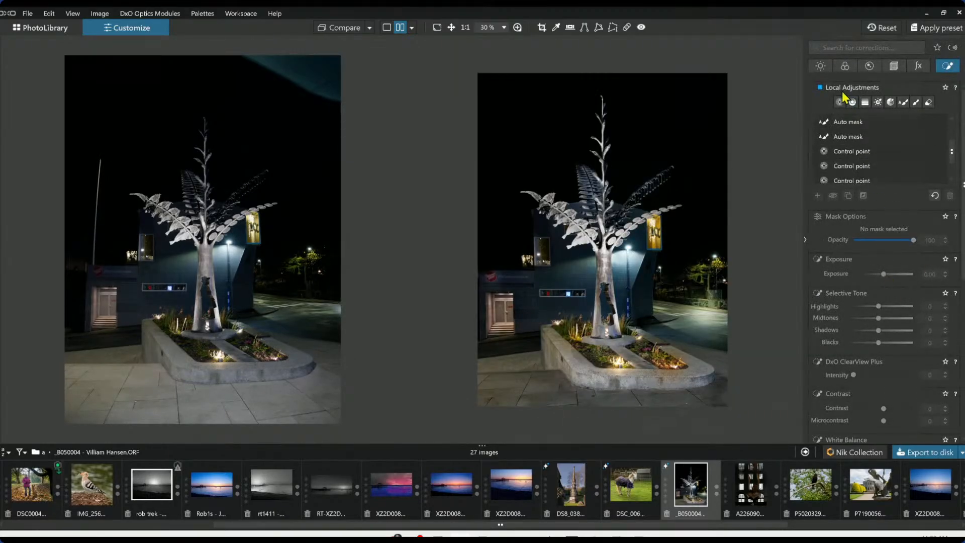
left_click(821, 67)
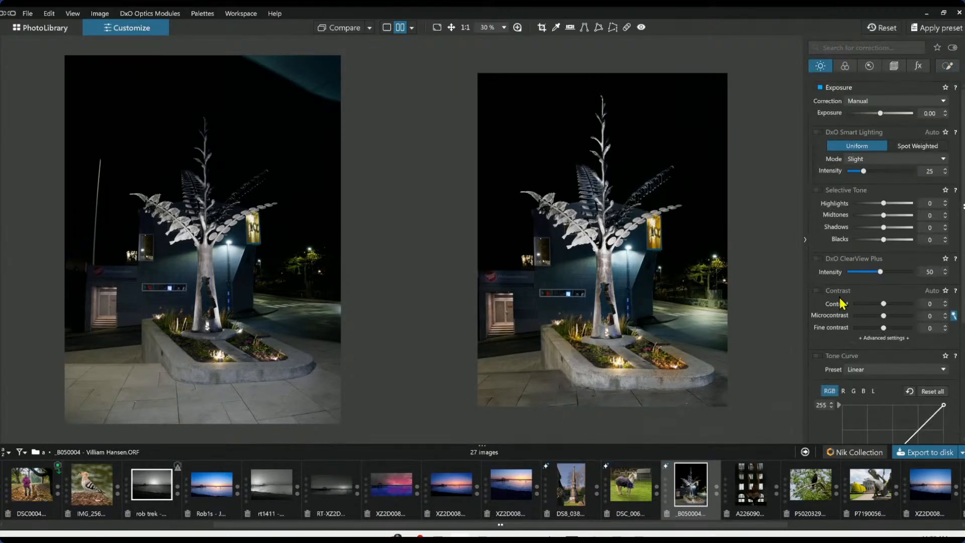
scroll(842, 305, "down", 5)
scroll(843, 305, "up", 3)
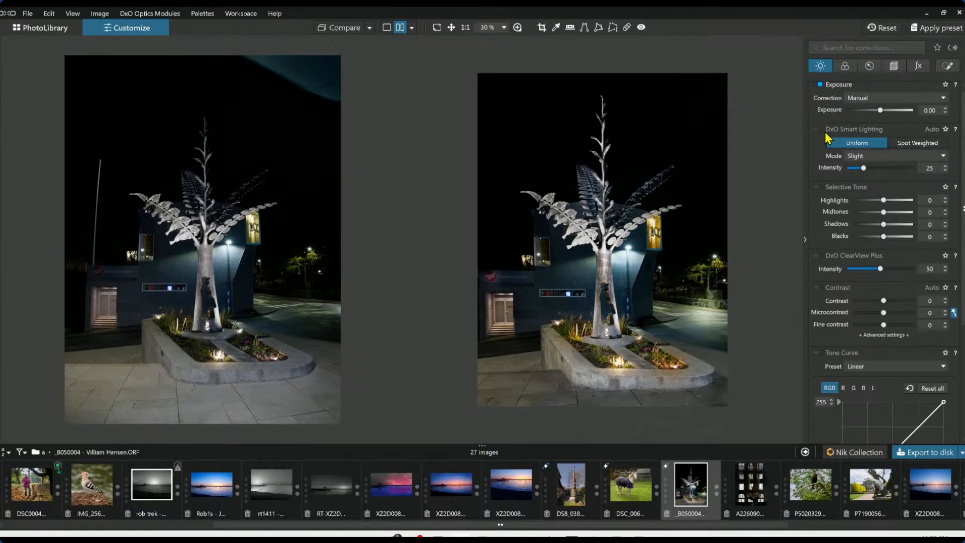
left_click(845, 66)
scroll(881, 353, "down", 2)
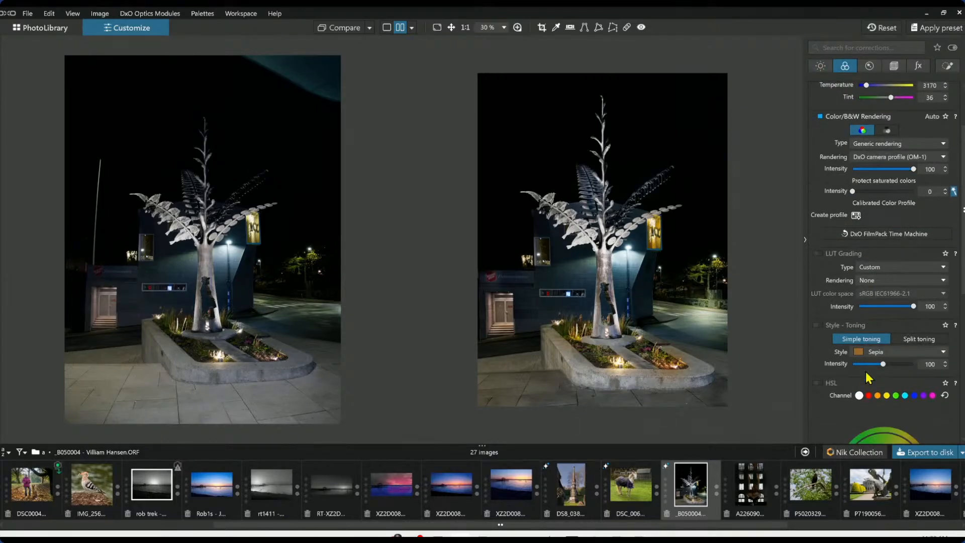
scroll(869, 377, "down", 3)
left_click(885, 350)
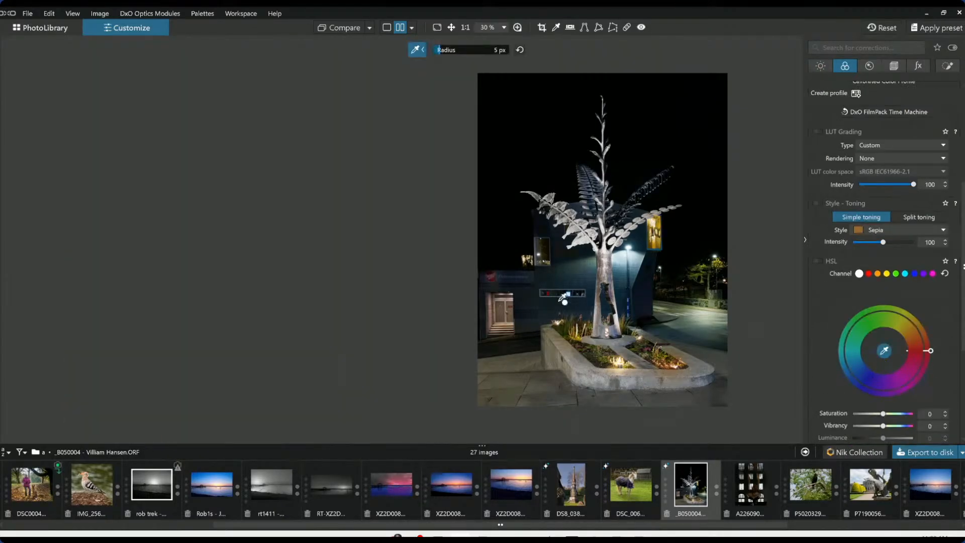
left_click(590, 271)
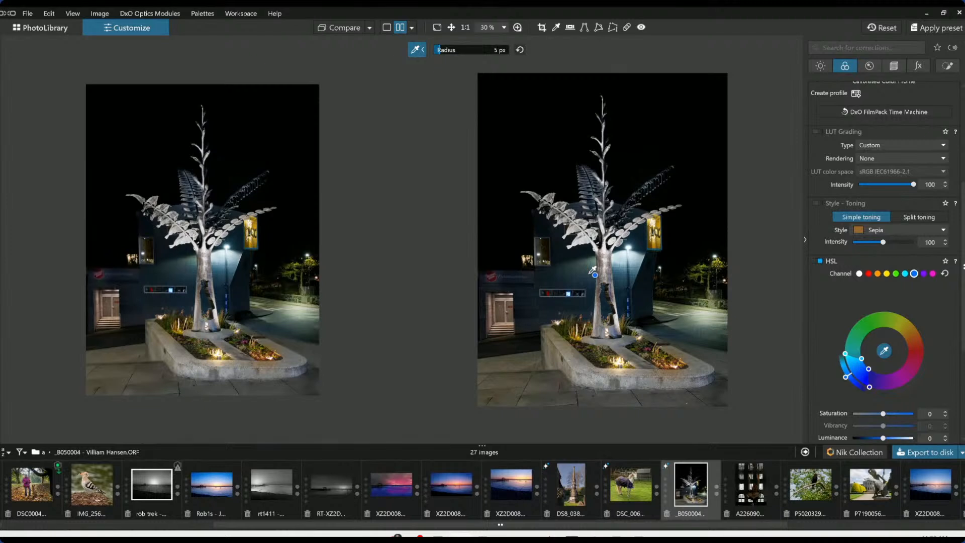
Raise the sampled blue's saturation to 23 and luminance to 13
left_click_drag(885, 414, 903, 415)
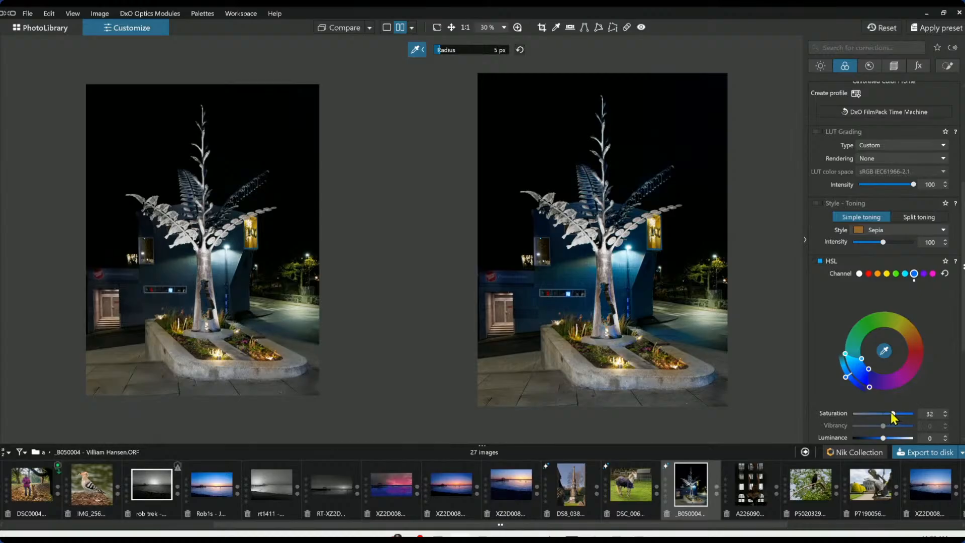
left_click_drag(897, 414, 887, 429)
scroll(887, 427, "down", 1)
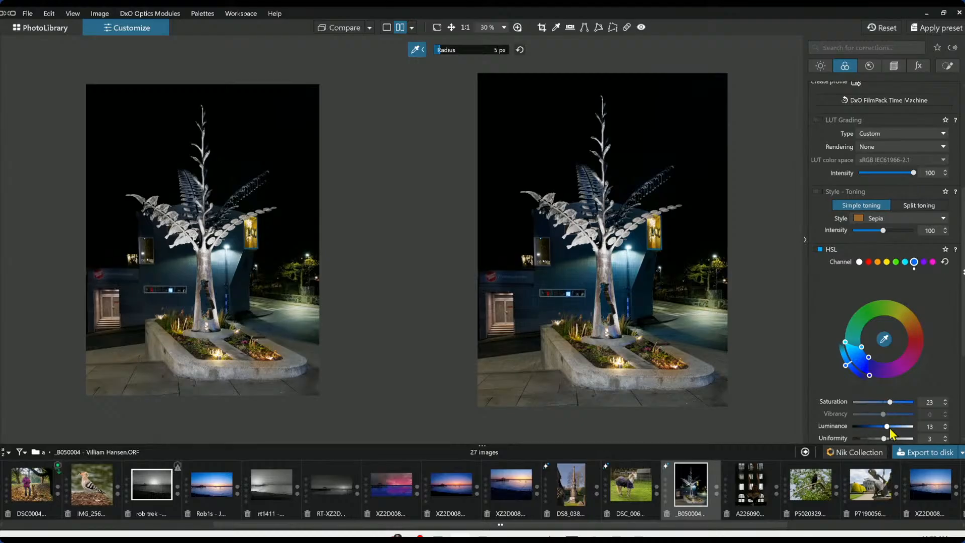
Show the photo in split-screen comparison and move the divider toward the left edge
left_click(805, 240)
left_click(388, 28)
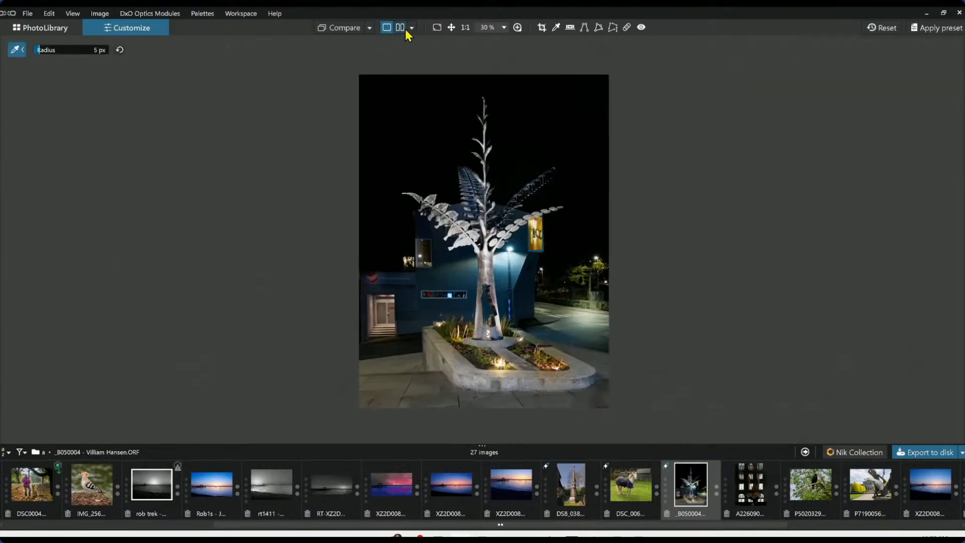
left_click(400, 28)
left_click(412, 28)
left_click(432, 70)
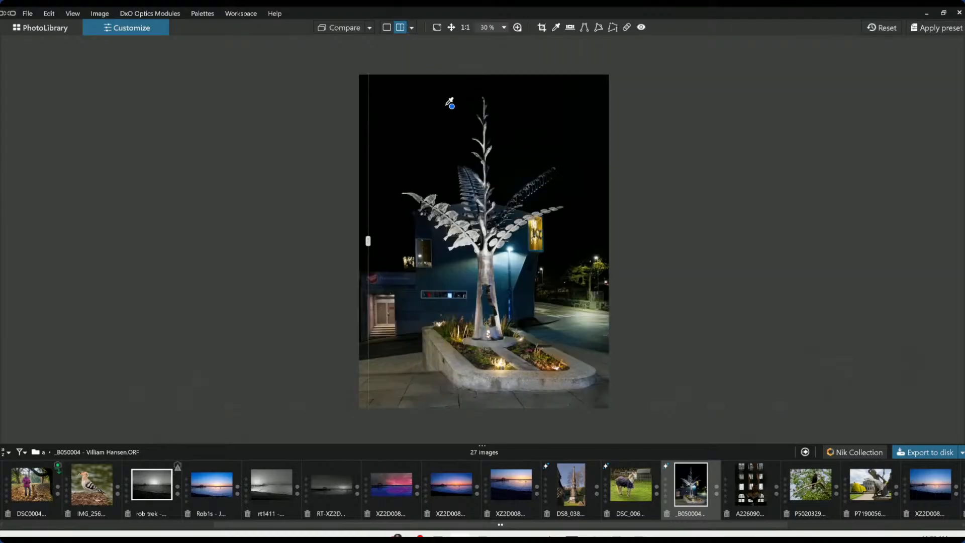
left_click_drag(370, 239, 295, 241)
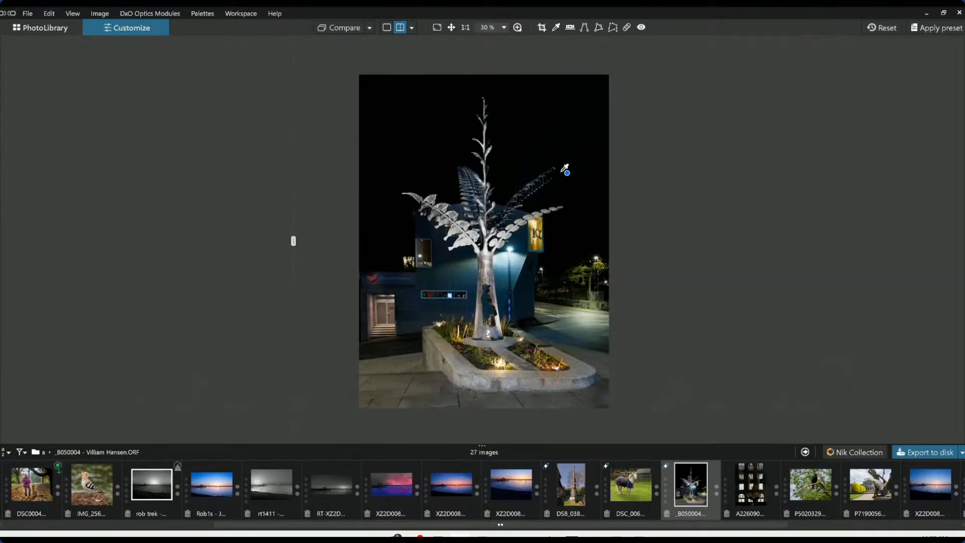
Set the comparison reference to the uncorrected original, nudge the divider, and return to single view
left_click(369, 28)
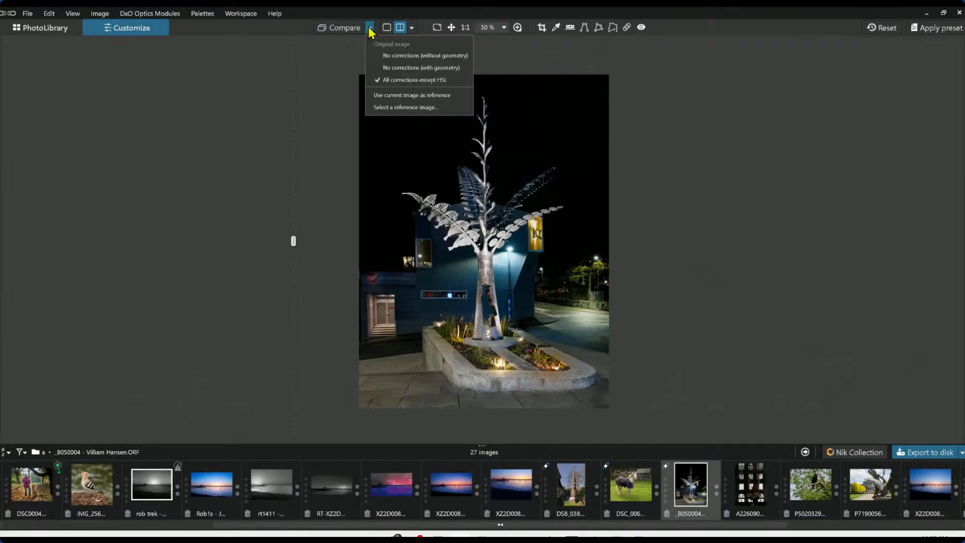
left_click(395, 60)
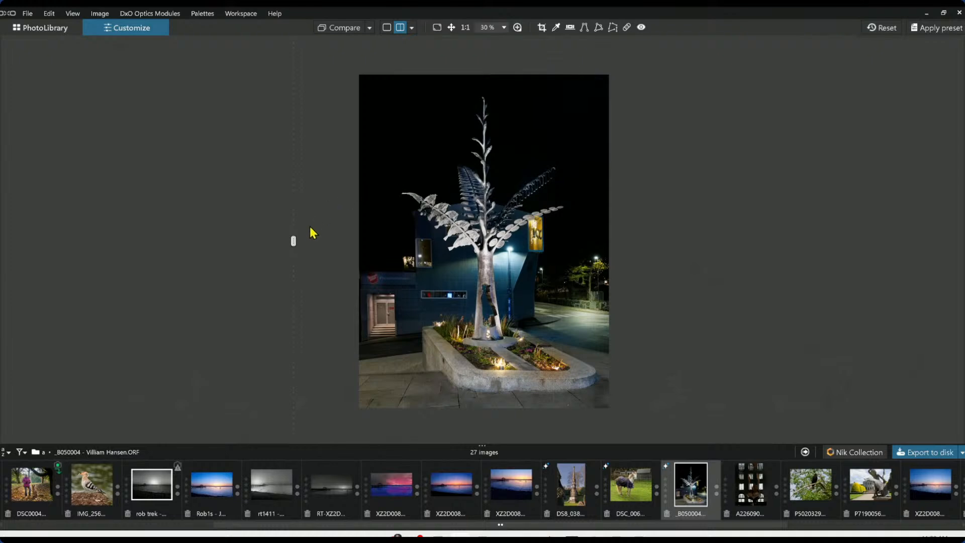
mouse_move(293, 239)
left_mouse_down()
mouse_move(674, 250)
mouse_move(309, 241)
left_mouse_up()
left_click(391, 30)
Open the ship sculpture photo from the filmstrip and show the side panels
scroll(672, 503, "down", 2)
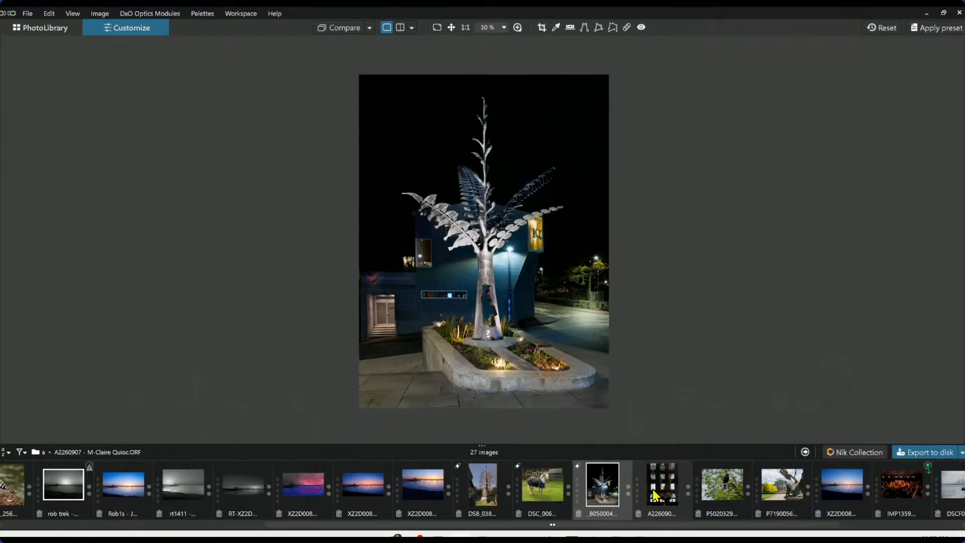
left_click(655, 496)
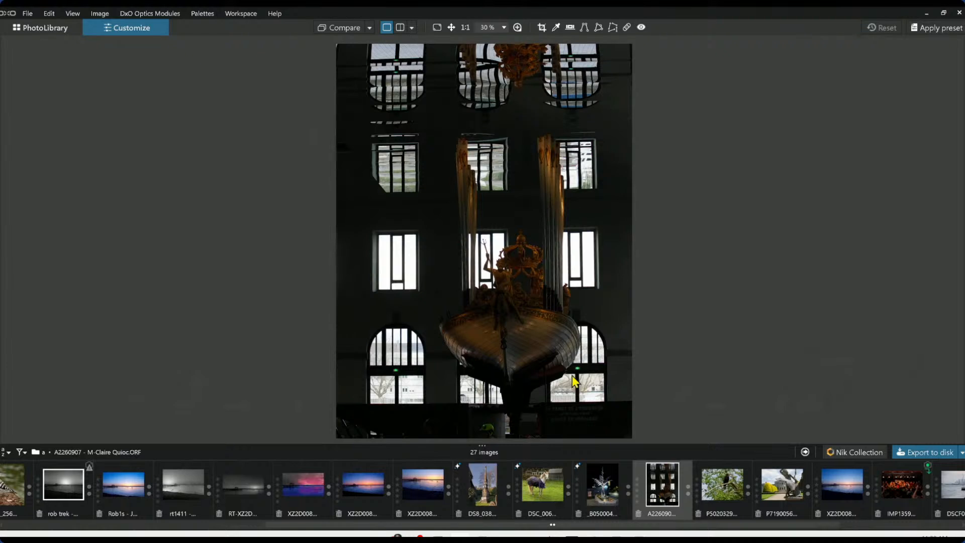
scroll(536, 318, "down", 1)
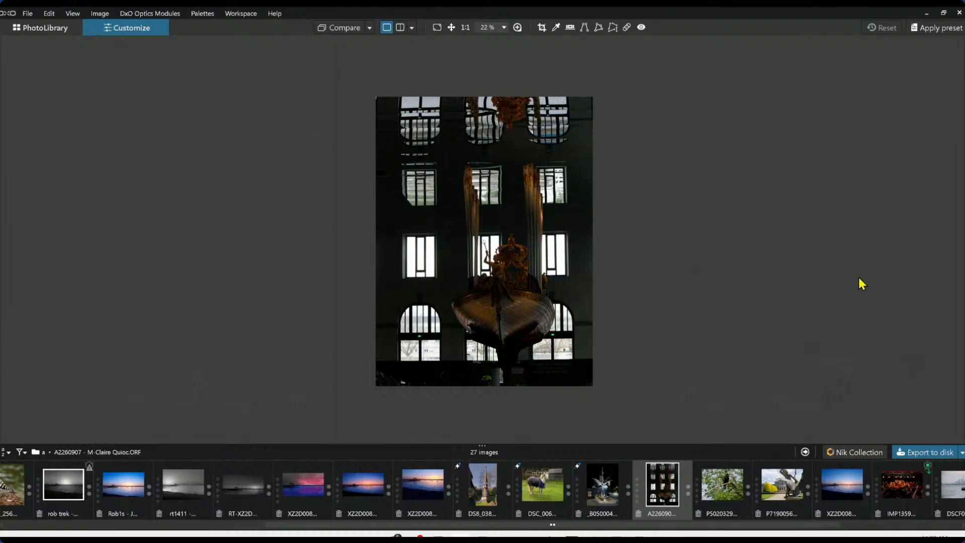
key("F9")
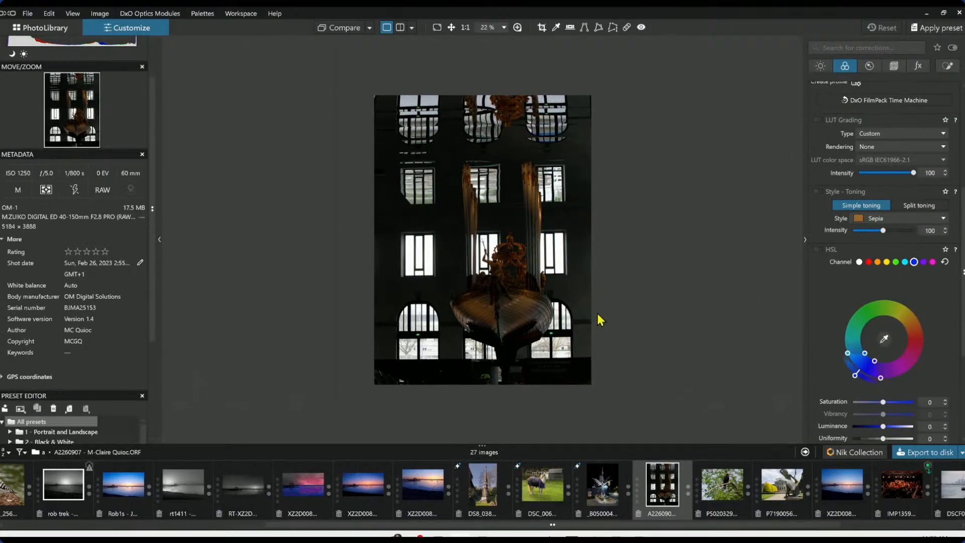
Raise the ship photo's exposure to 1.87
scroll(535, 301, "up", 2)
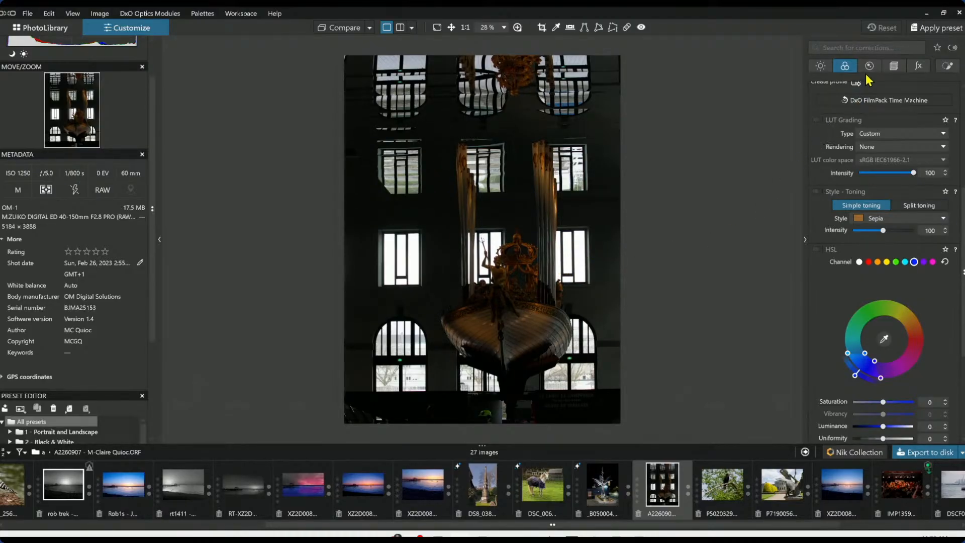
left_click(821, 67)
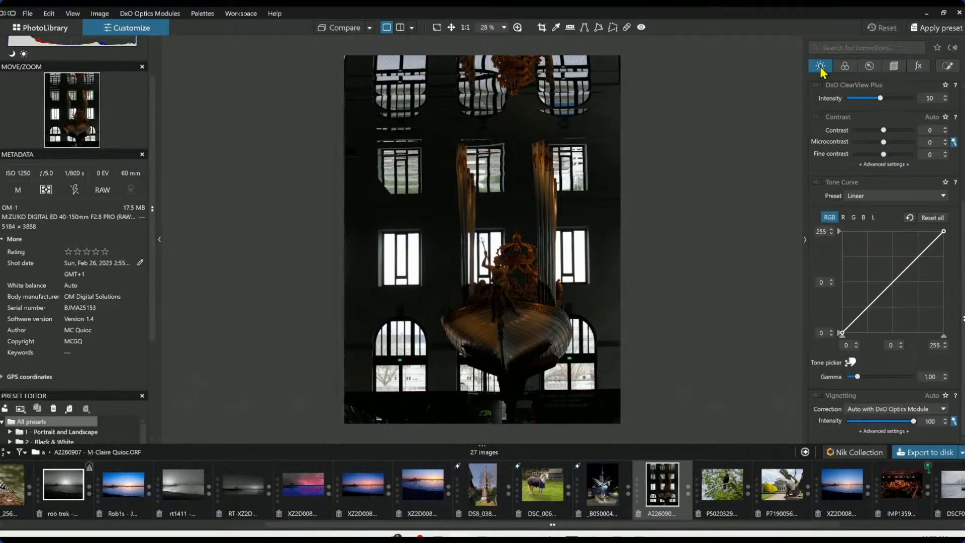
scroll(878, 206, "up", 3)
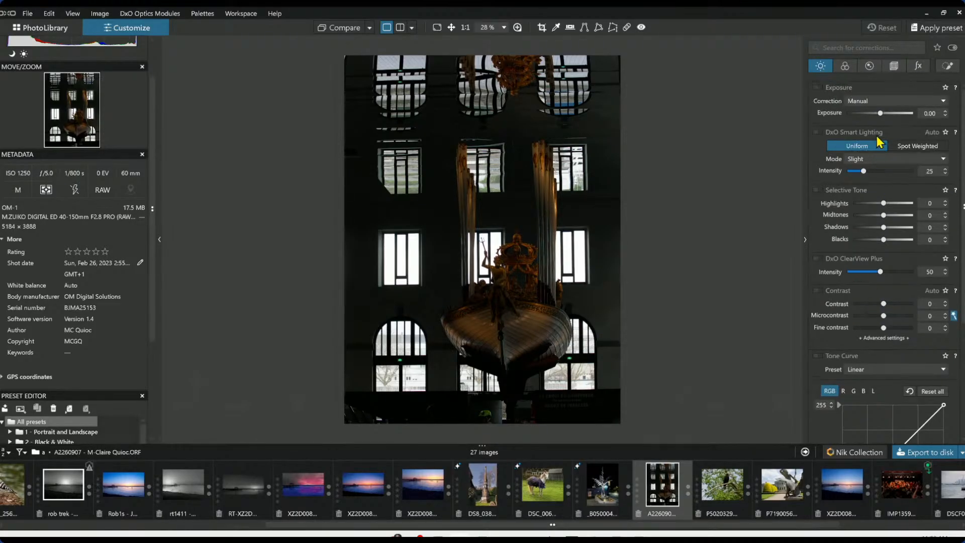
left_click_drag(880, 113, 897, 116)
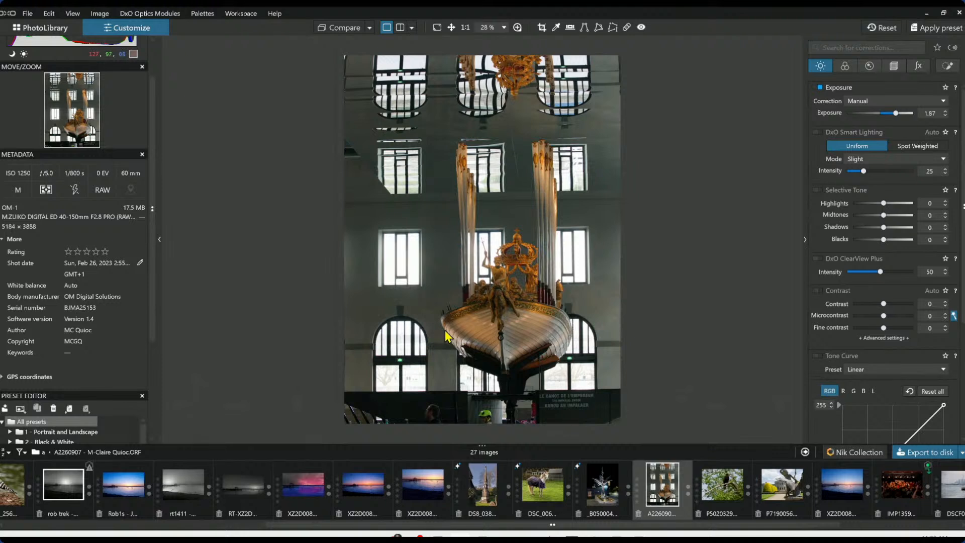
Enable the Distortion and Perspective corrections
left_click(897, 67)
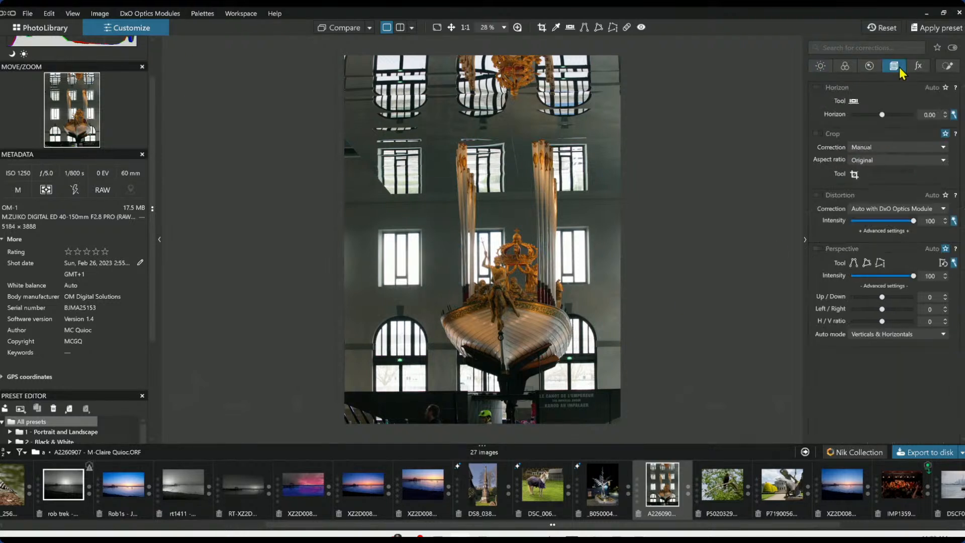
left_click(817, 195)
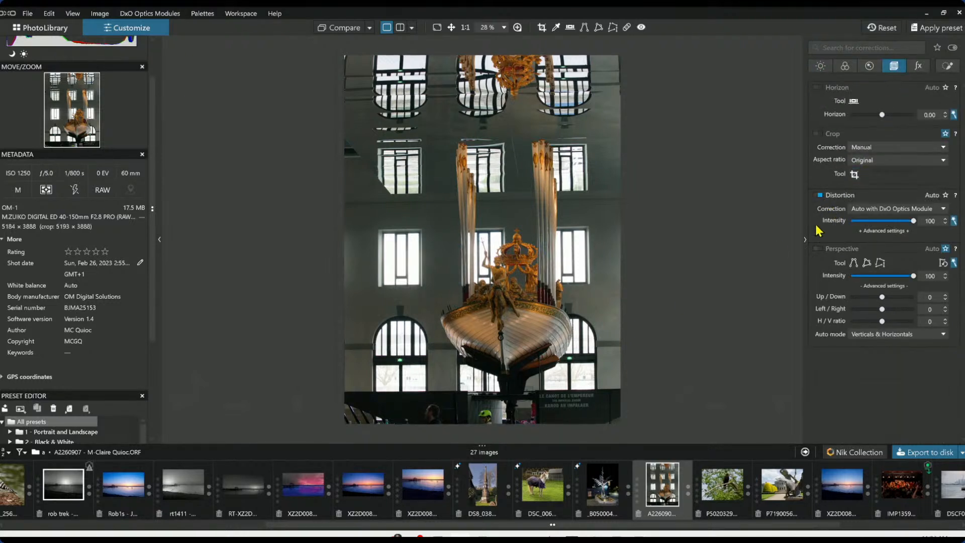
left_click(819, 248)
Apply the 000 Rob Default preset and enable Perspective correction
left_click(930, 29)
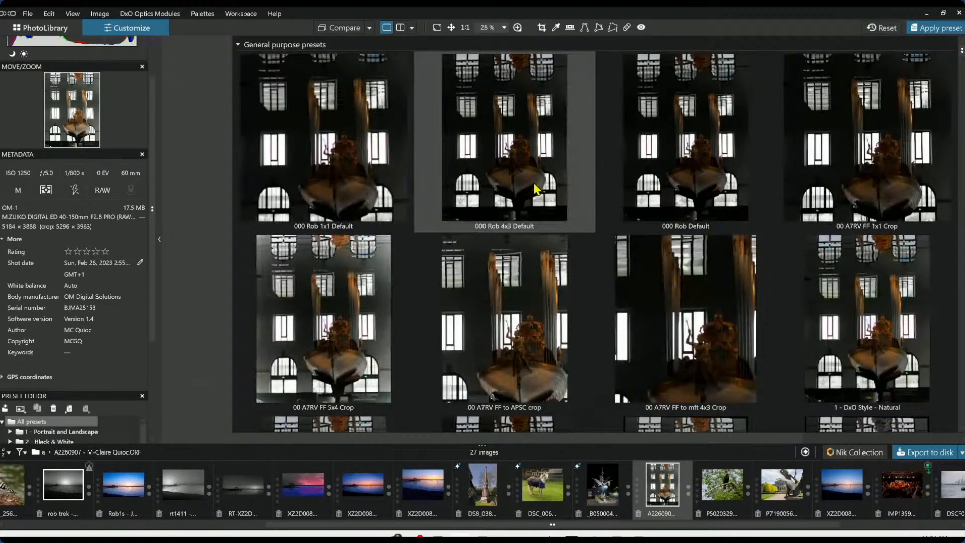
left_click(671, 158)
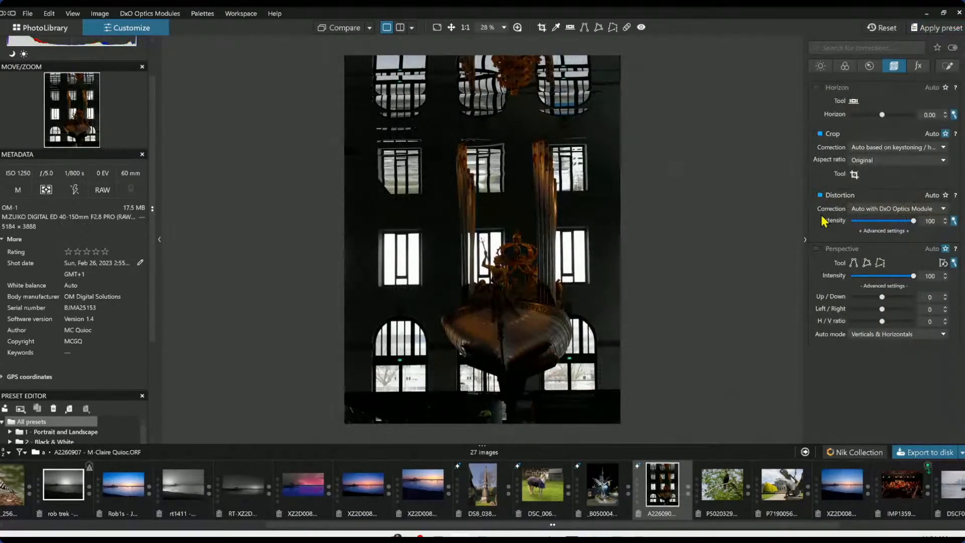
left_click(818, 249)
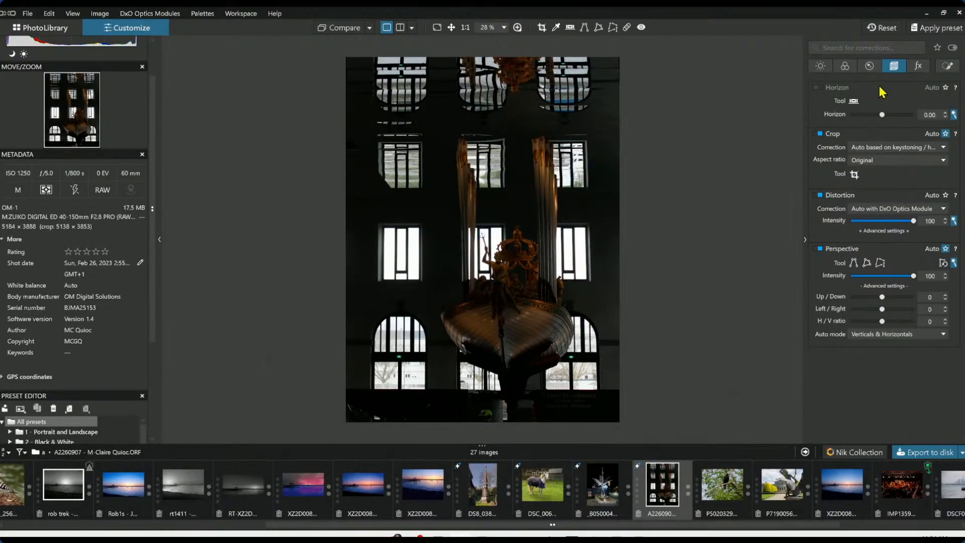
Raise the exposure to 3.42
left_click(820, 66)
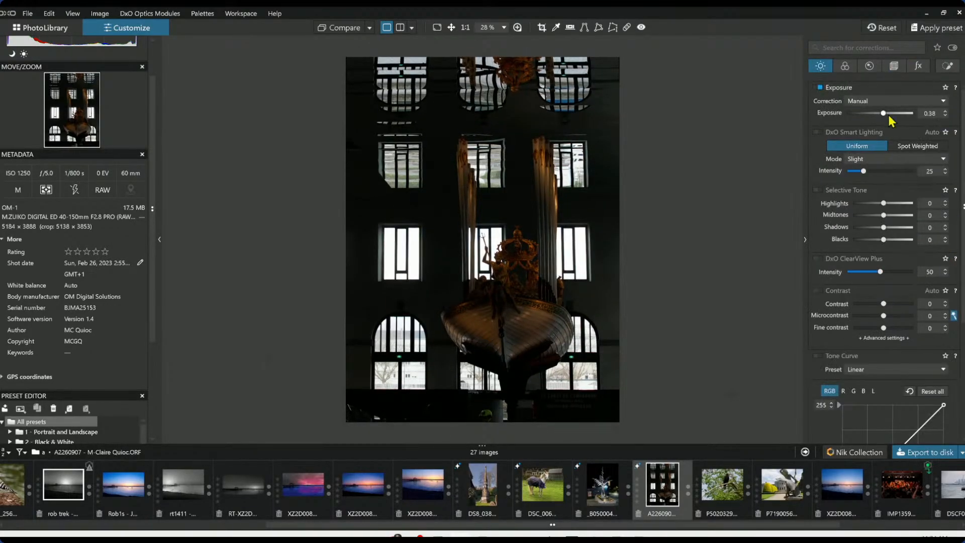
left_click_drag(889, 117, 911, 117)
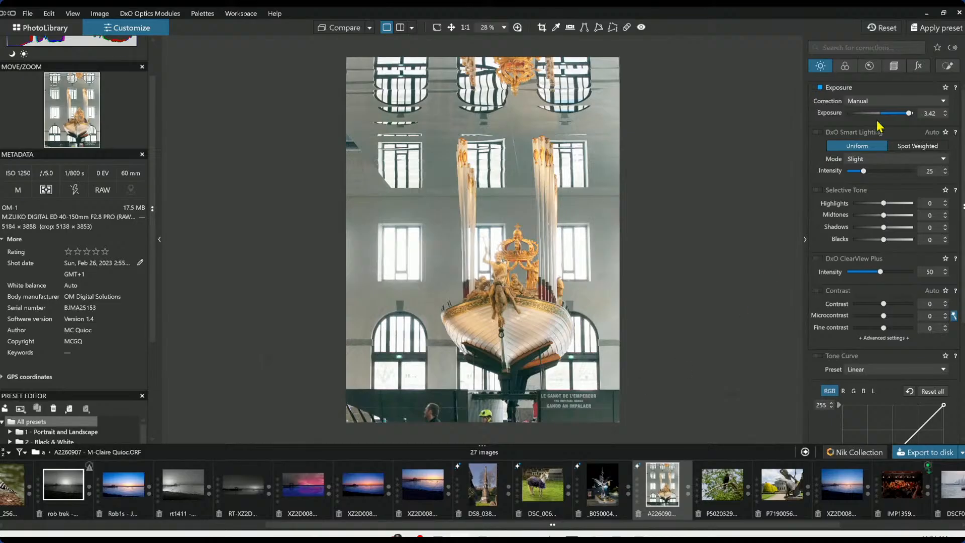
Crop the photo down from the top and reposition it, keeping 3:4 proportions at about 2969 × 3958 px
left_click(898, 71)
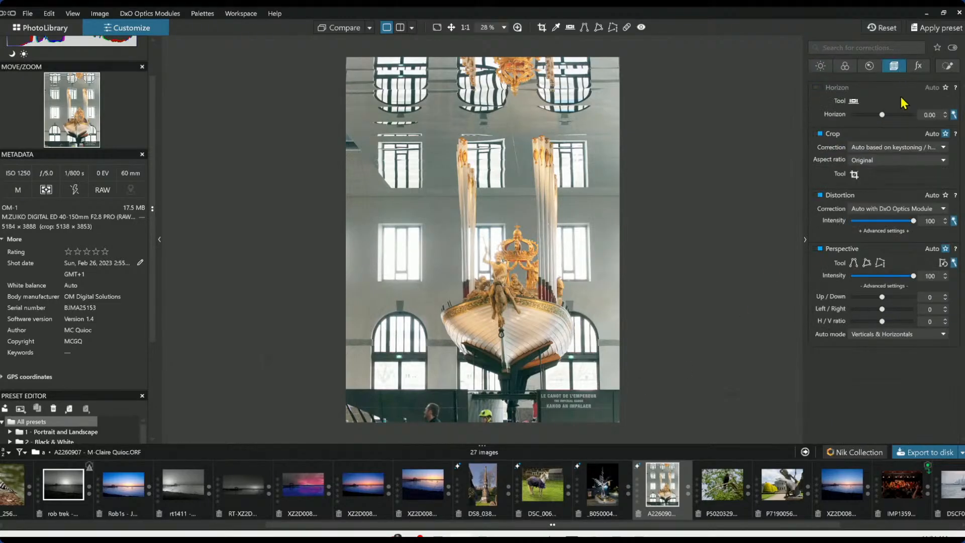
left_click(855, 174)
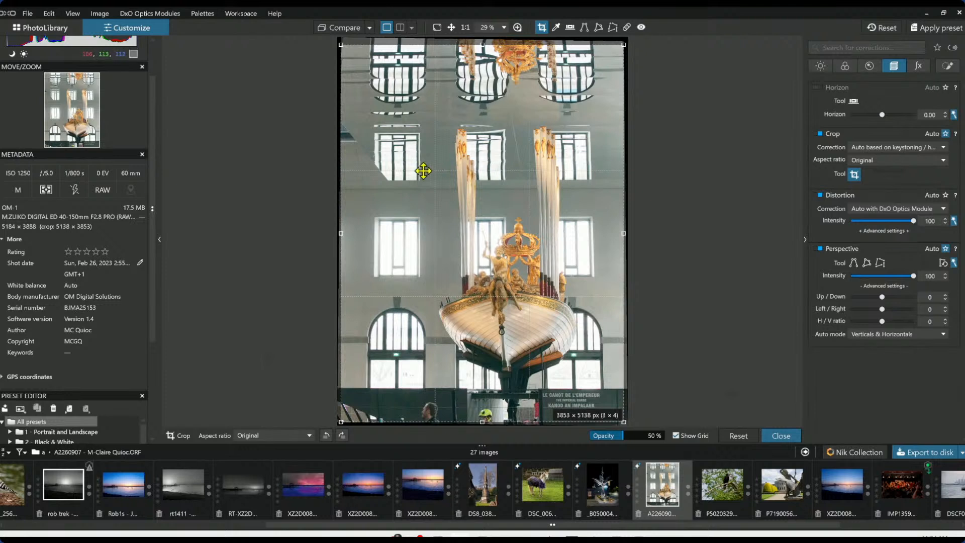
left_click_drag(480, 48, 488, 112)
left_click_drag(514, 169, 526, 156)
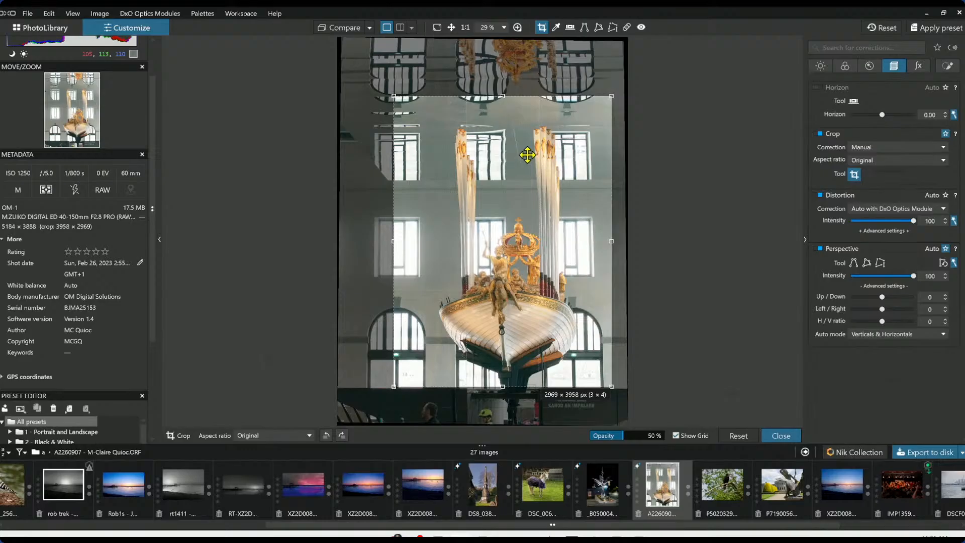
key("Return")
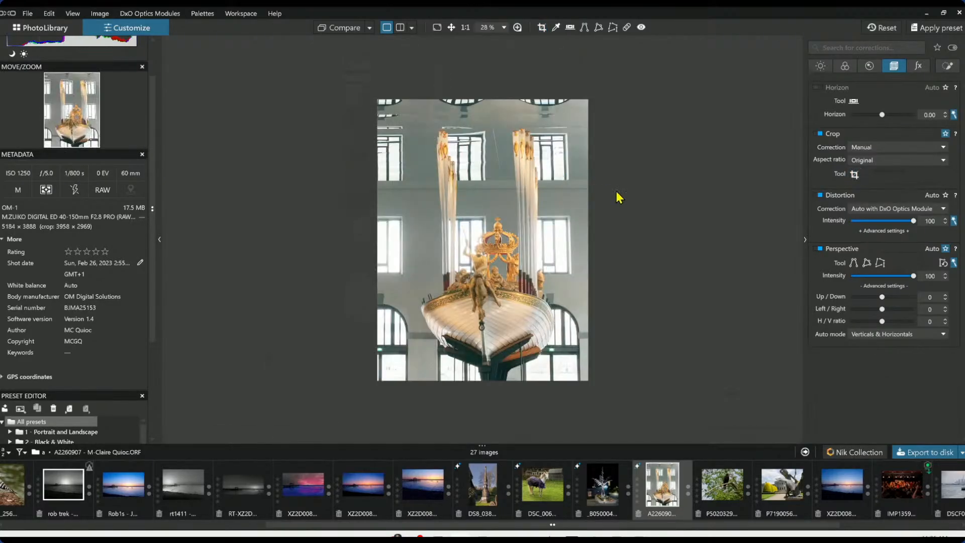
Trim the crop slightly from the top, to about 2878 × 3837 px
key("c")
left_click_drag(504, 95, 503, 107)
key("Return")
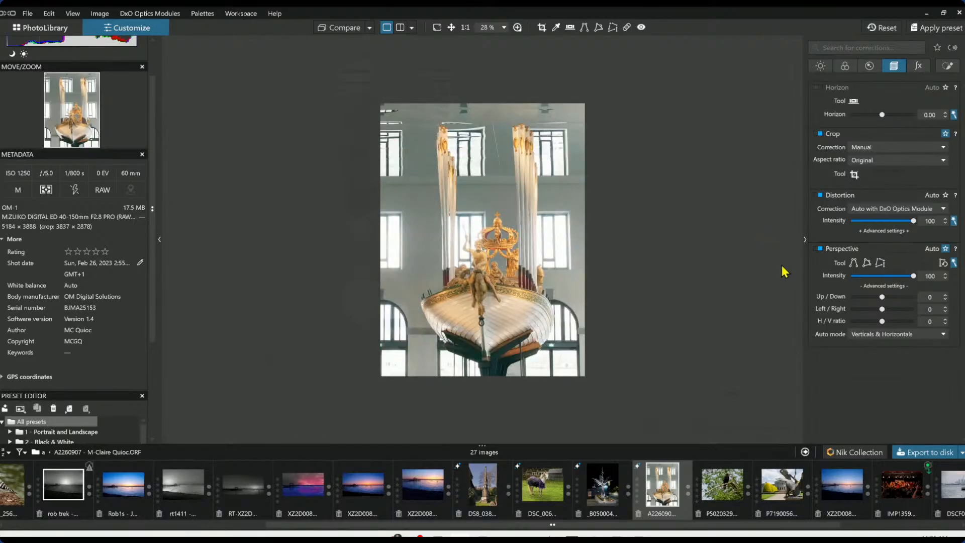
Reset the exposure and set it to 2.84
left_click(821, 67)
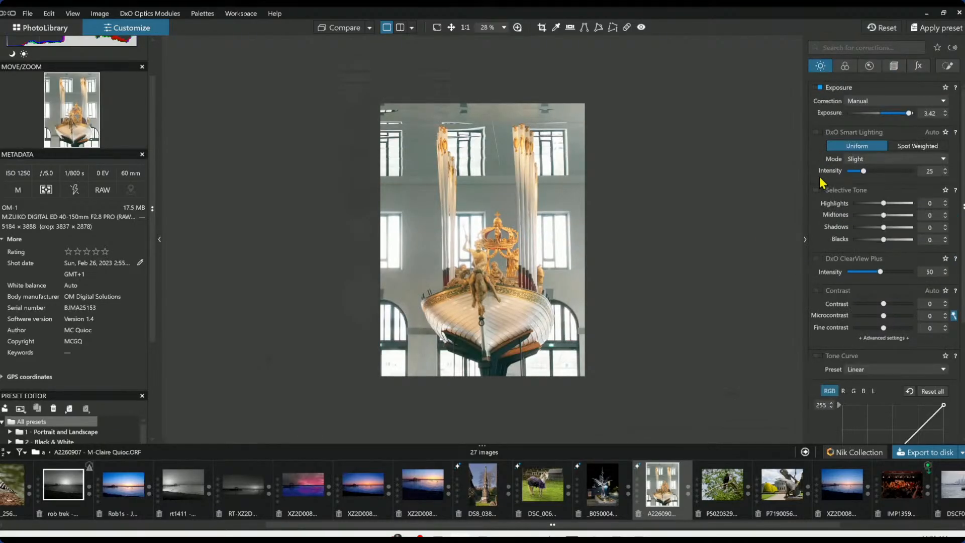
double_click(910, 114)
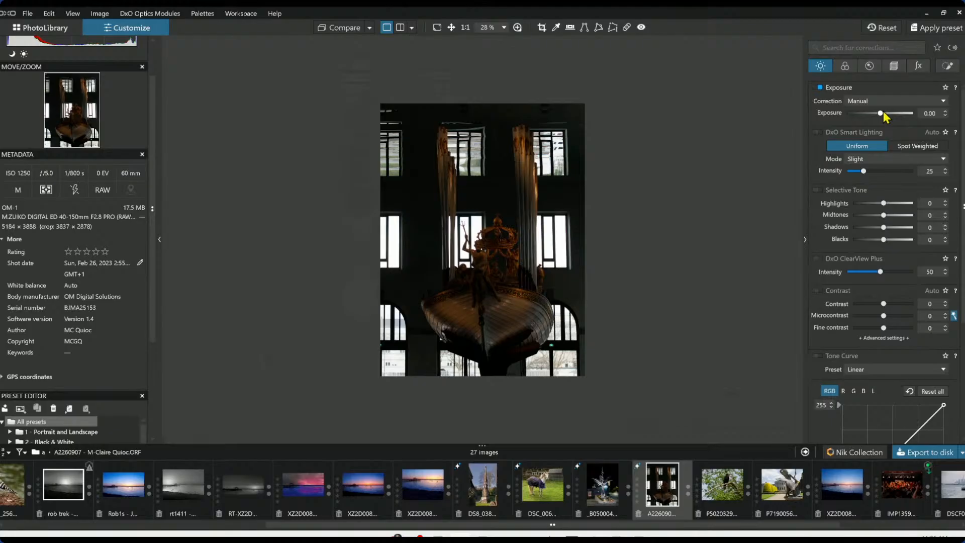
mouse_move(882, 113)
left_mouse_down()
mouse_move(904, 116)
mouse_move(865, 116)
mouse_move(900, 119)
left_mouse_up()
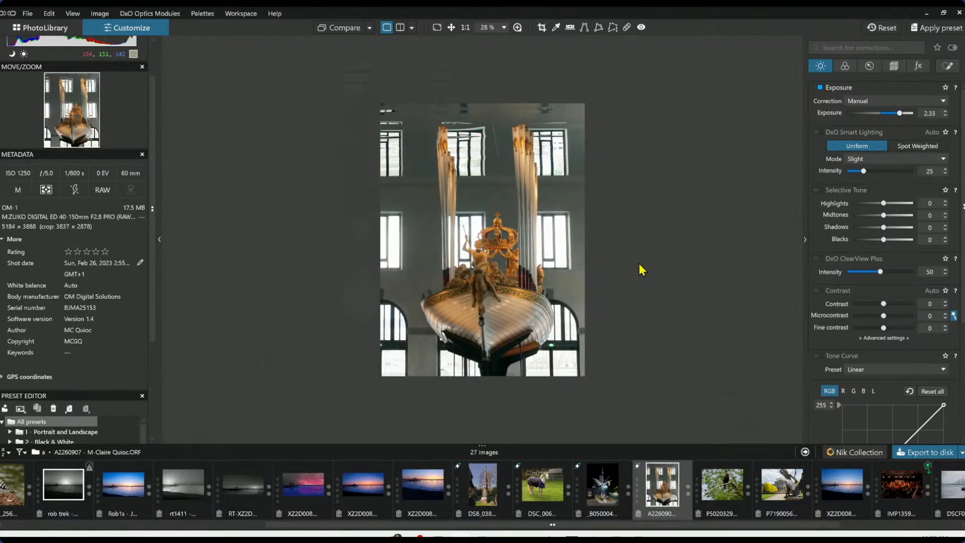
left_click_drag(901, 116, 905, 116)
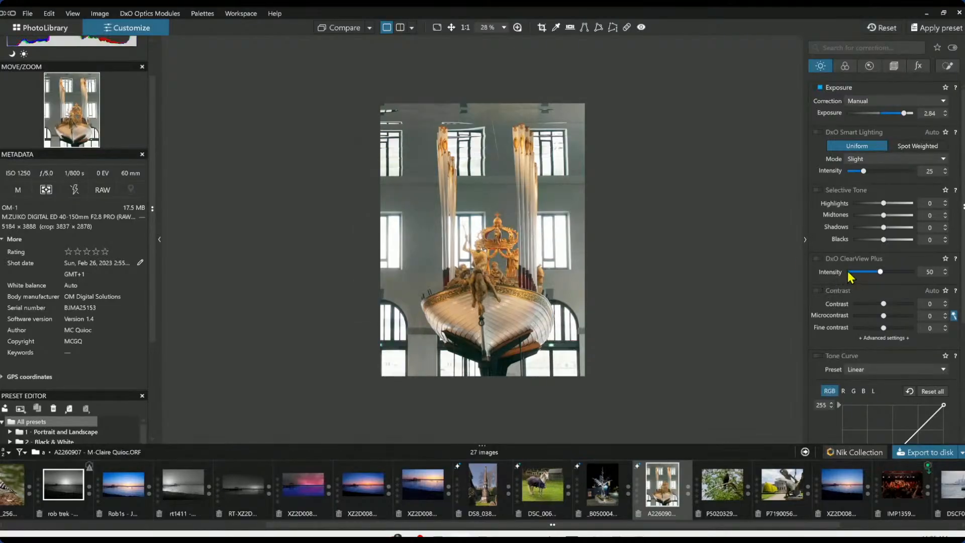
Enable DxO ClearView Plus and set its intensity to 27
left_click(817, 259)
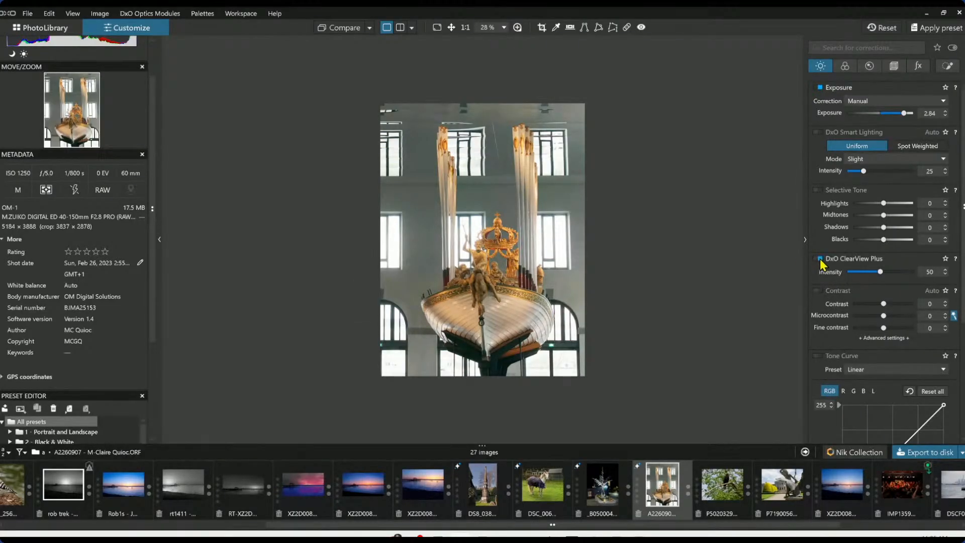
left_click(865, 273)
Place a control point on the lower right window and link additional points on the other lower windows
scroll(535, 272, "up", 3)
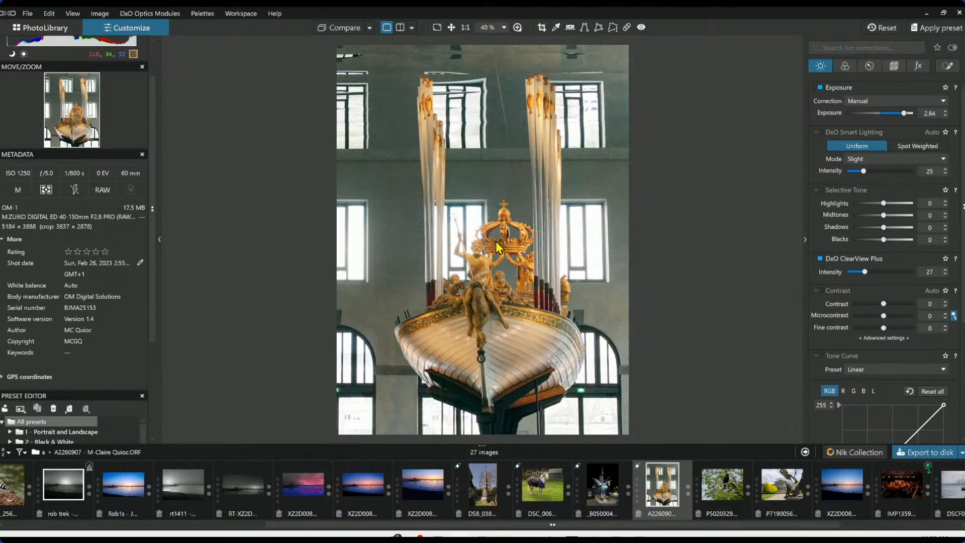
left_click(955, 69)
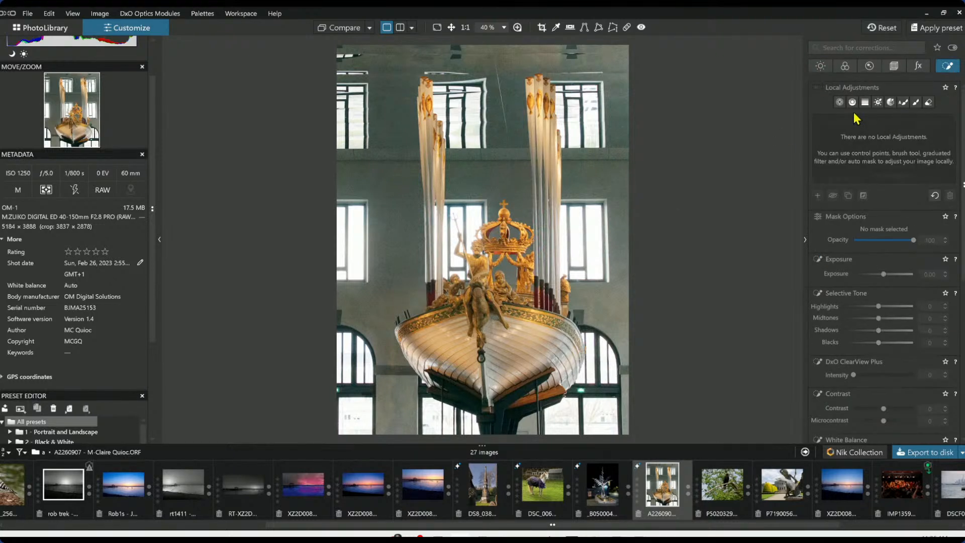
key("Escape")
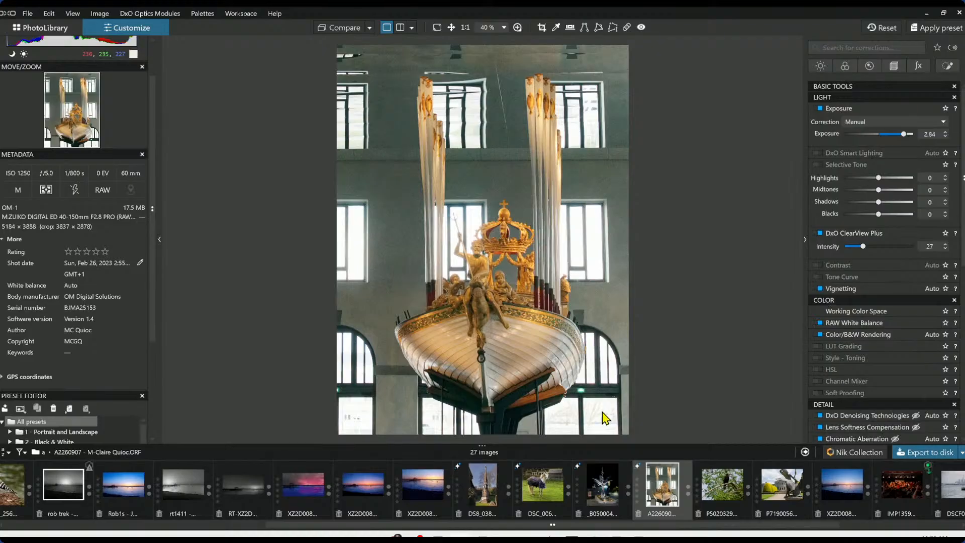
left_click(948, 67)
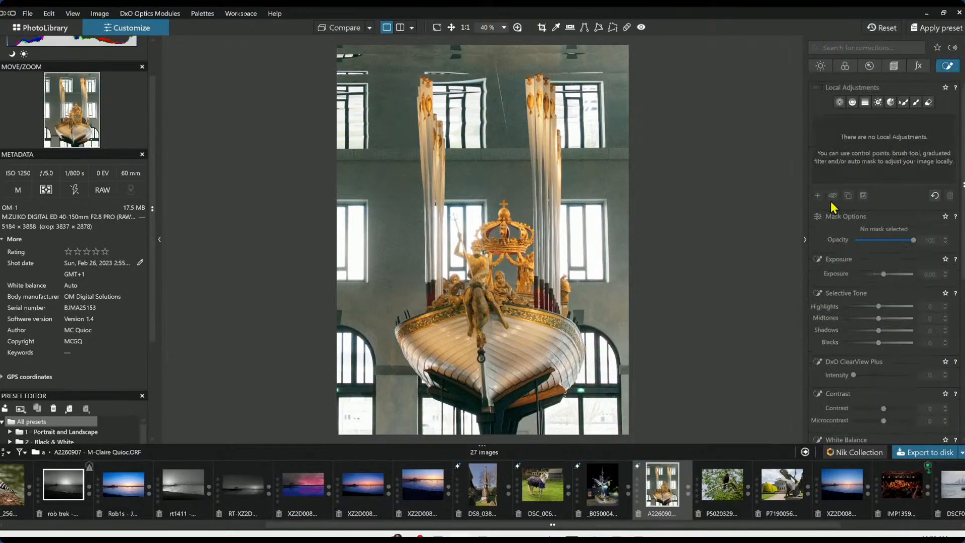
left_click(840, 102)
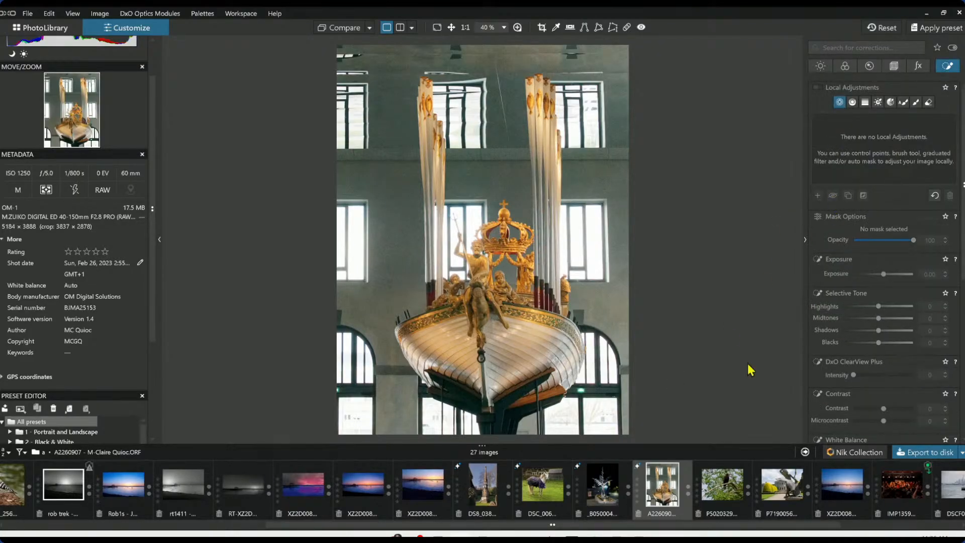
left_click(601, 416)
left_click(560, 419)
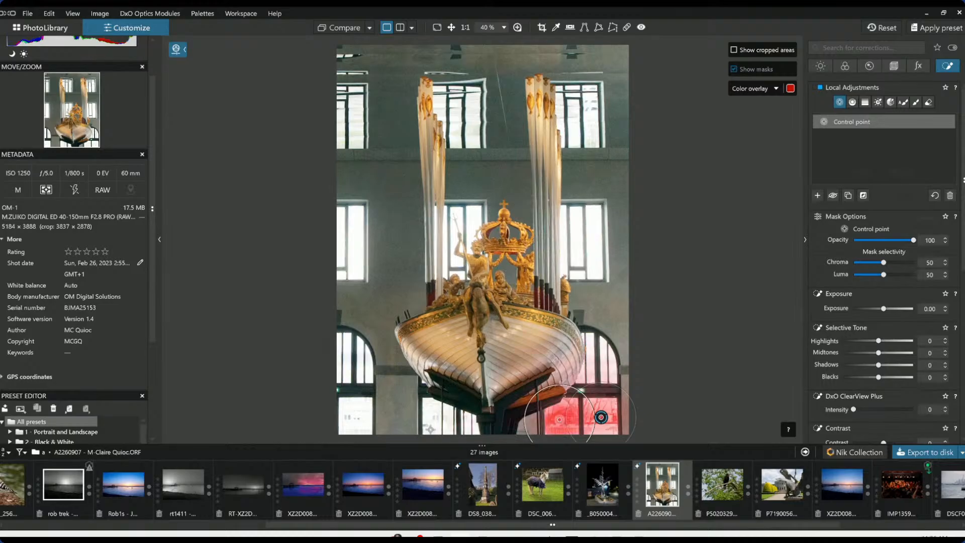
left_click(357, 421)
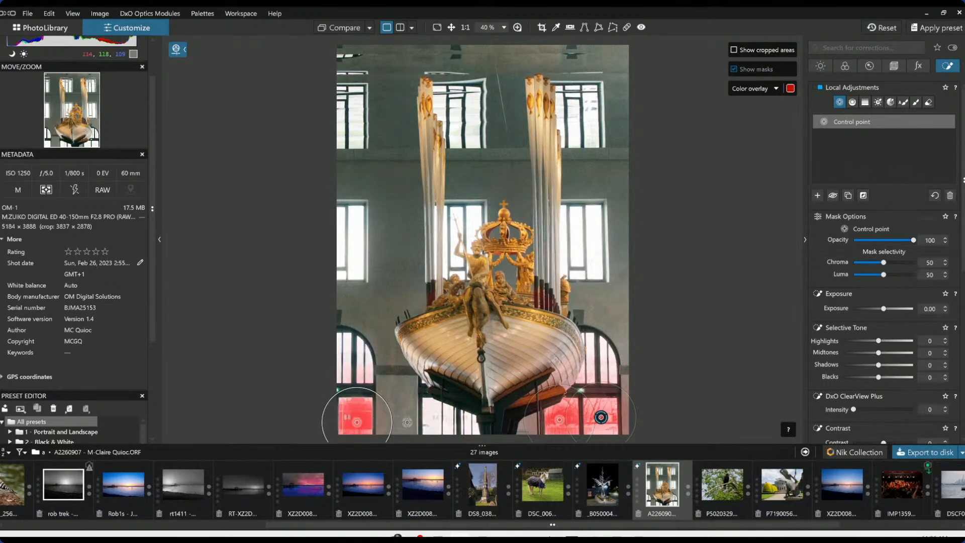
left_click(431, 422)
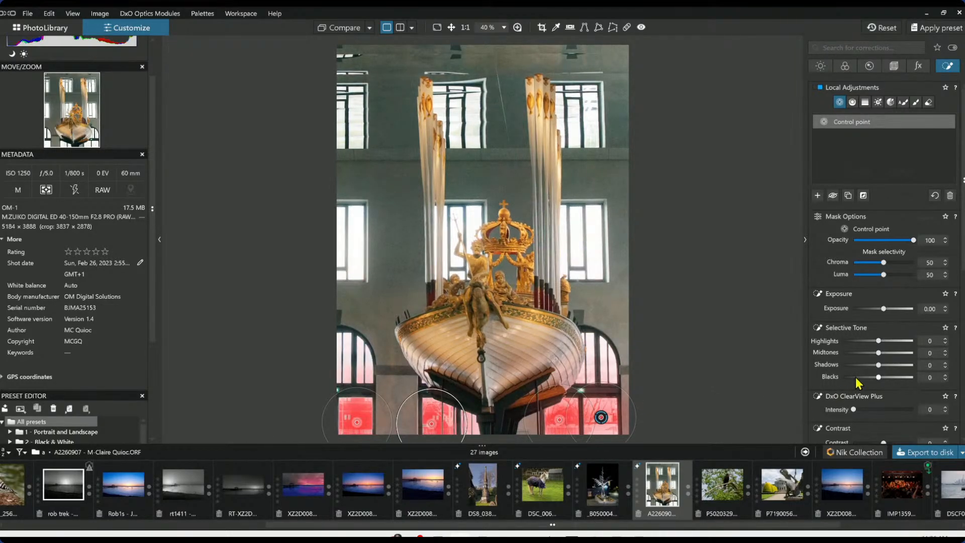
Set the control point's highlights to 100, midtones to 77, exposure to 2.62 and luma to 56
left_click_drag(879, 342, 920, 340)
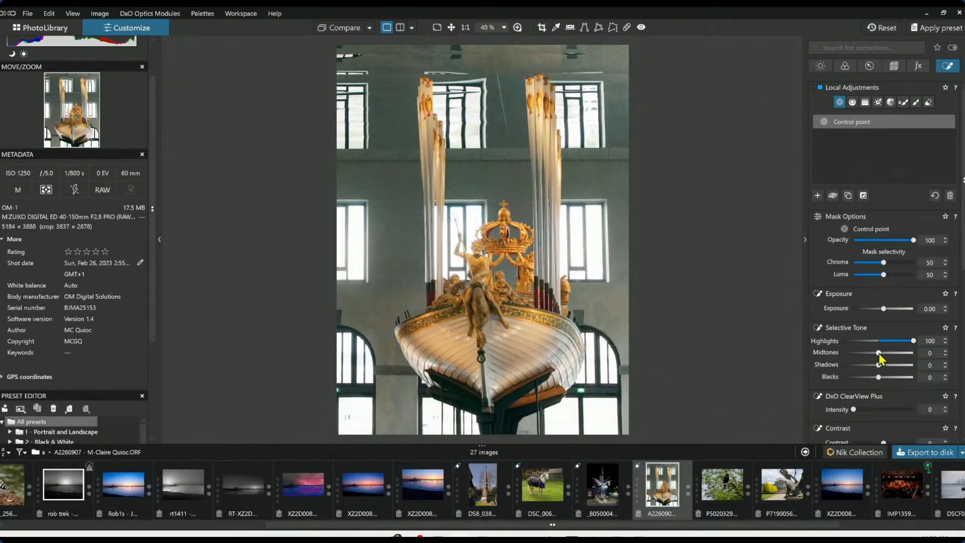
left_click_drag(879, 353, 906, 355)
left_click_drag(884, 309, 903, 310)
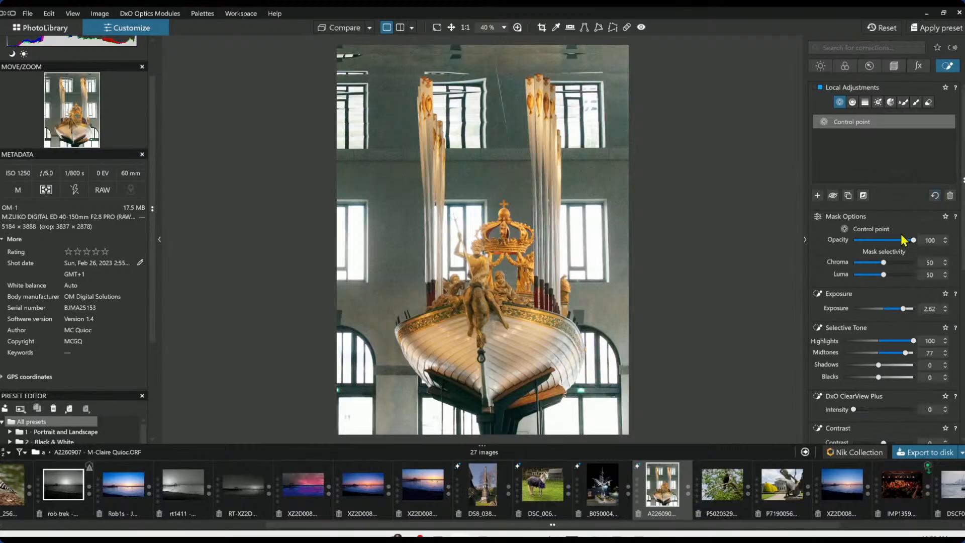
left_click_drag(885, 275, 889, 276)
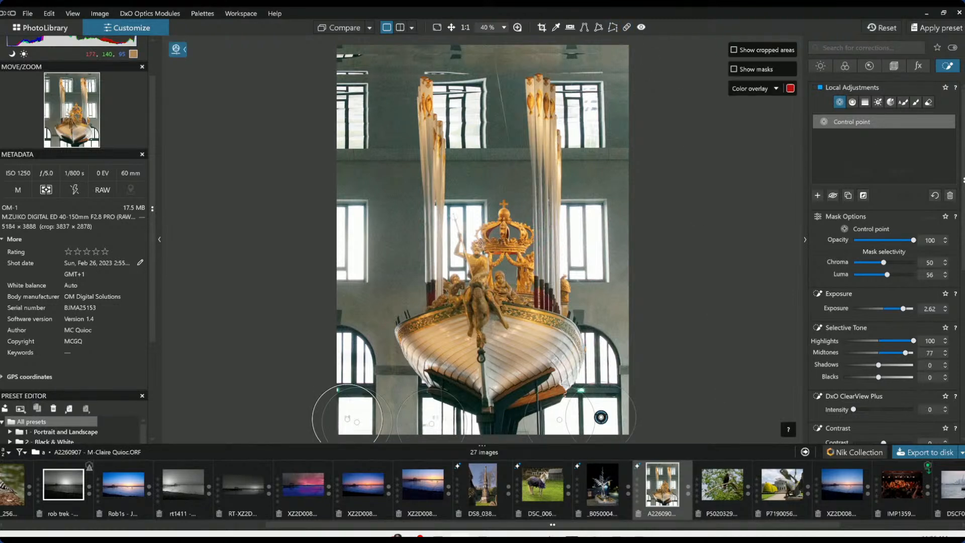
left_click(818, 195)
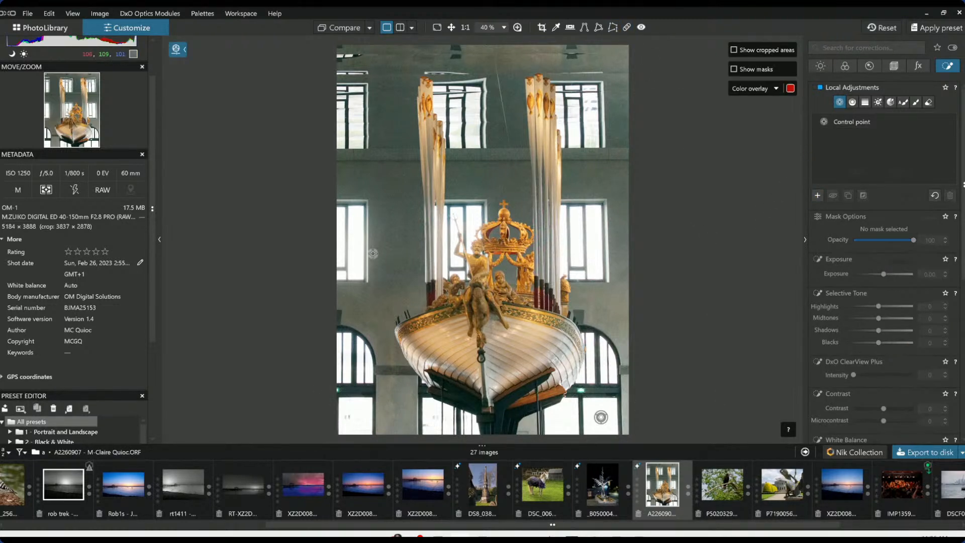
Add a second control point on the left middle window, linking points on the right window and upper columns
left_click(356, 253)
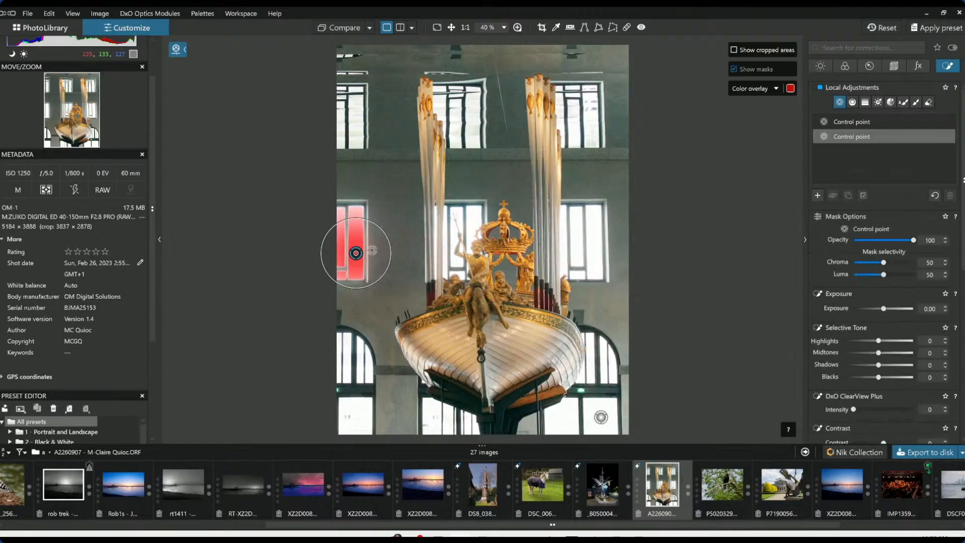
left_click_drag(425, 219, 426, 218)
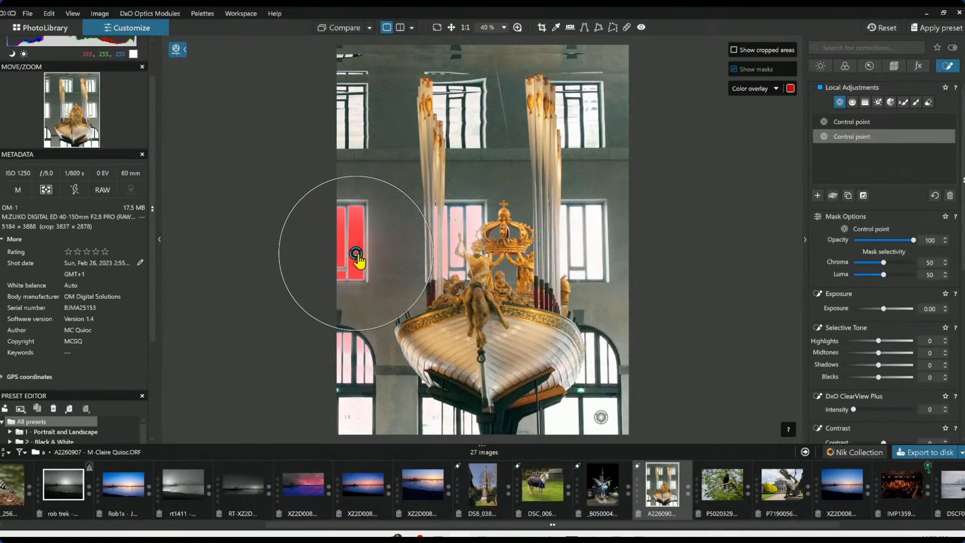
left_click_drag(356, 254, 367, 246)
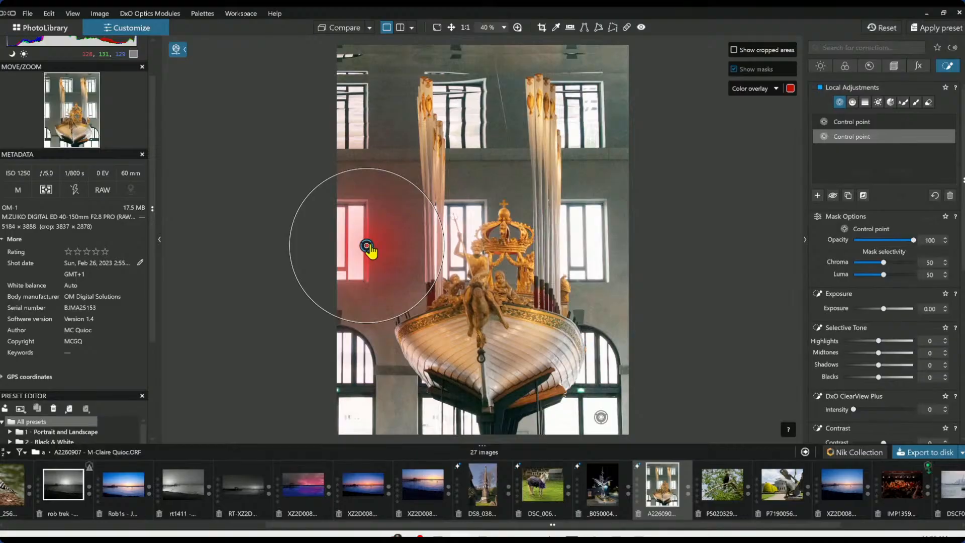
left_click(619, 253)
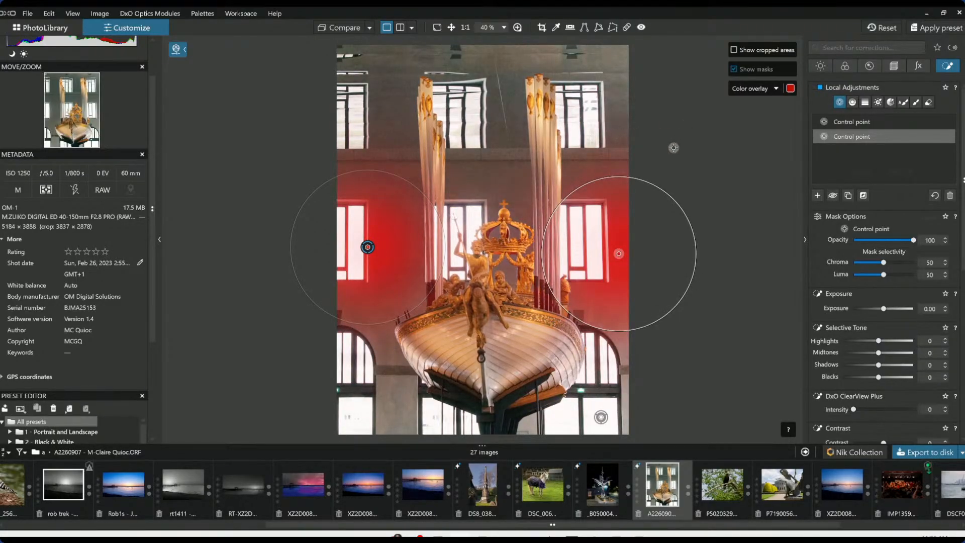
left_click(473, 181)
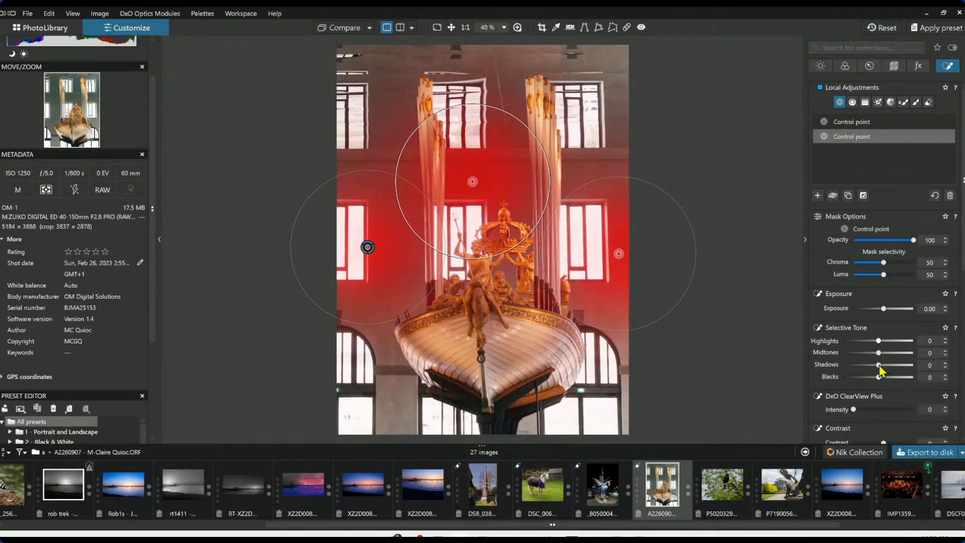
Set the second control point's ClearView Plus intensity to 33 and add linked points near the lower corners
left_click_drag(854, 410, 874, 413)
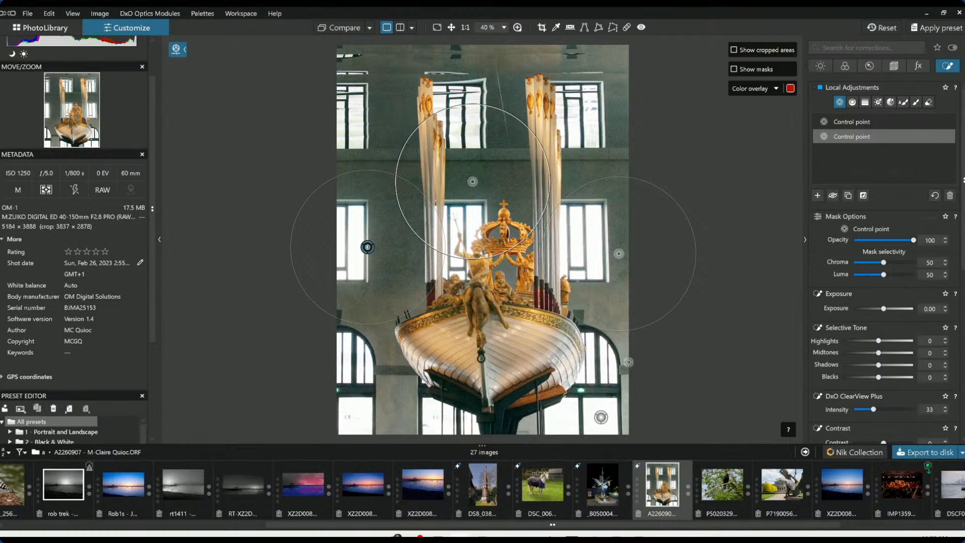
left_click(629, 357)
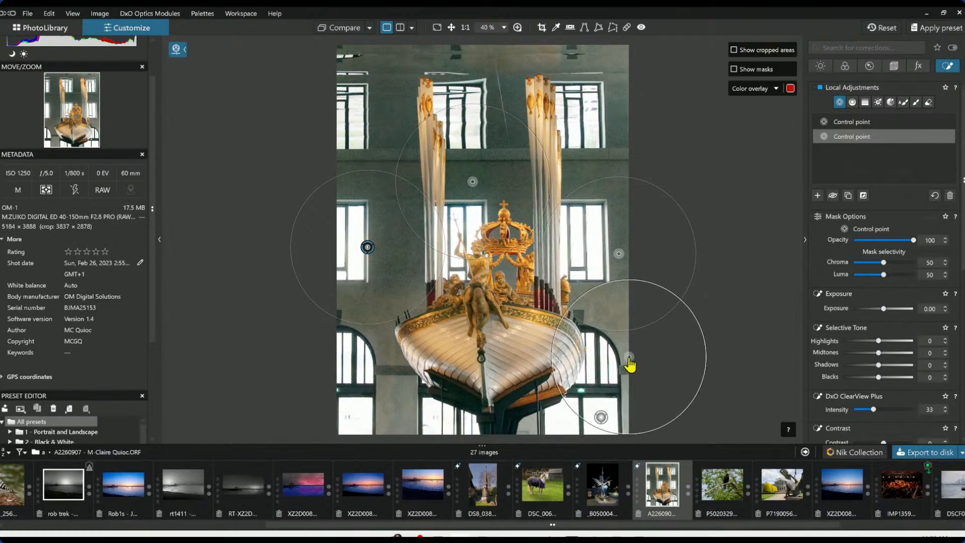
left_click(390, 424)
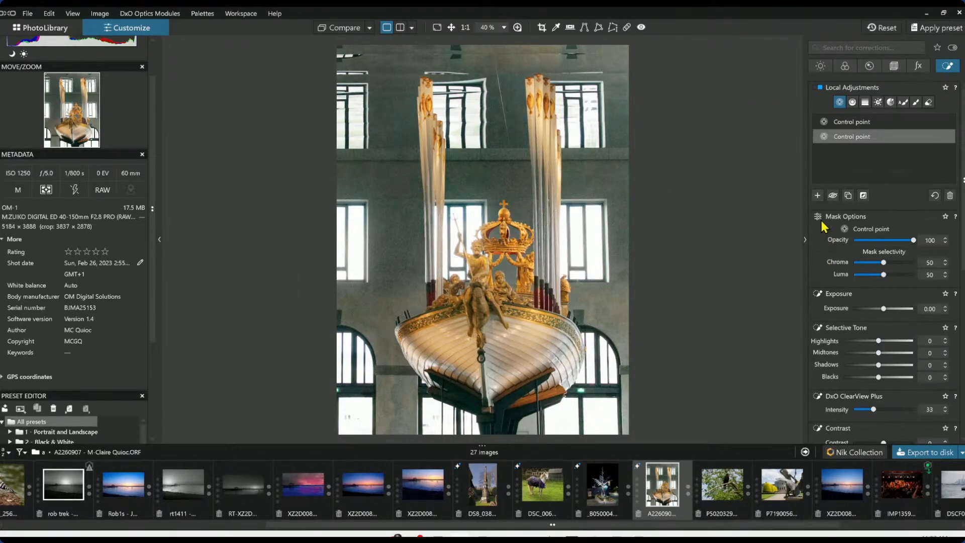
left_click(818, 195)
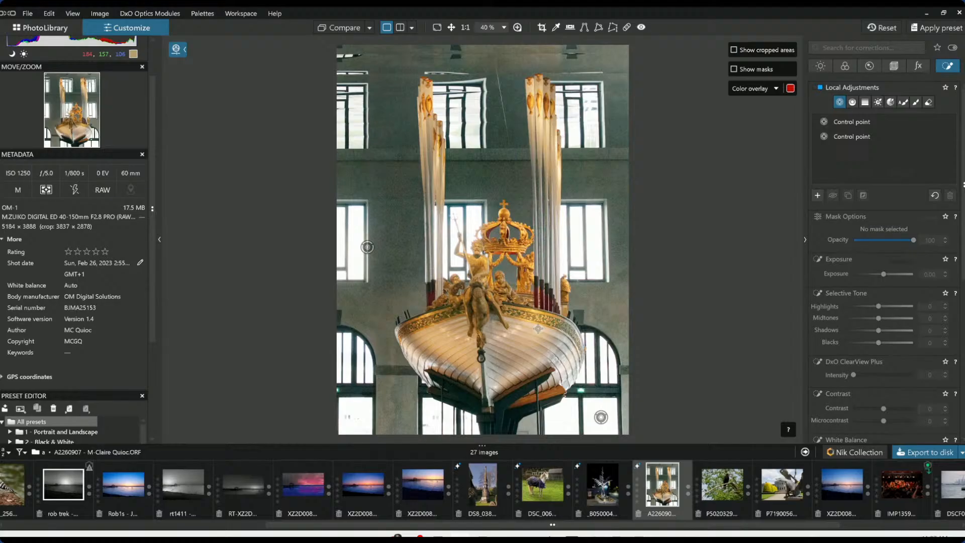
Place a control point on the sculpture's figures with exposure 0.83, highlights 15, blacks -16 and ClearView intensity 48
left_click(481, 301)
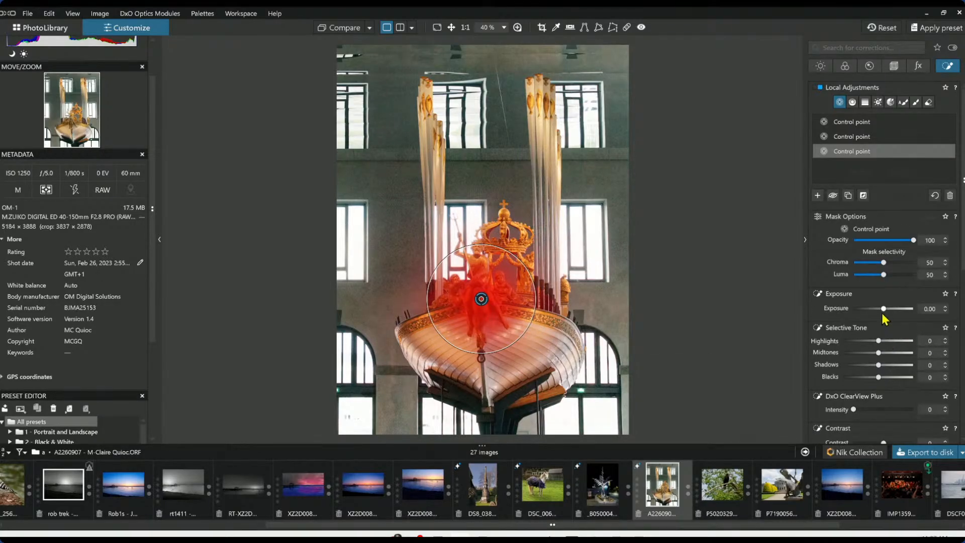
left_click_drag(884, 308, 889, 309)
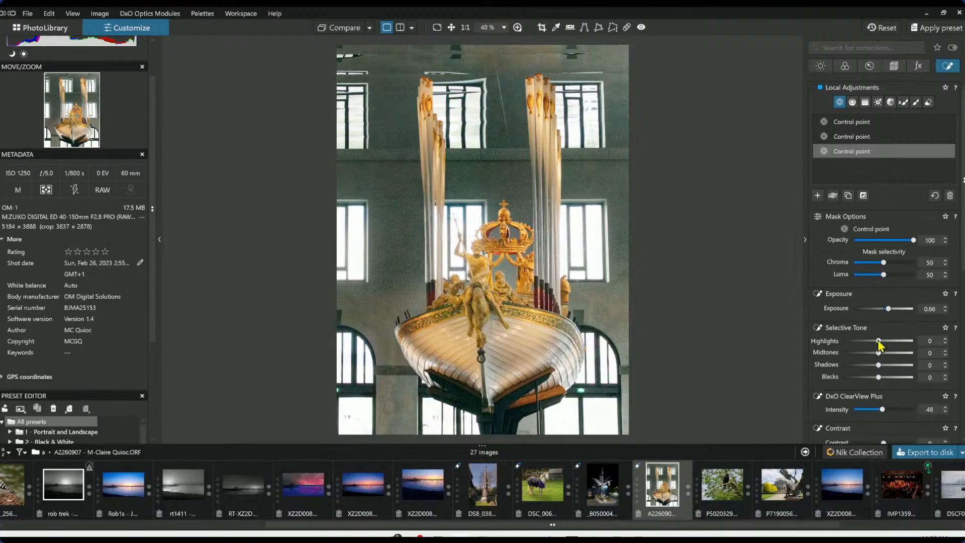
left_click_drag(879, 341, 885, 342)
left_click_drag(879, 377, 871, 378)
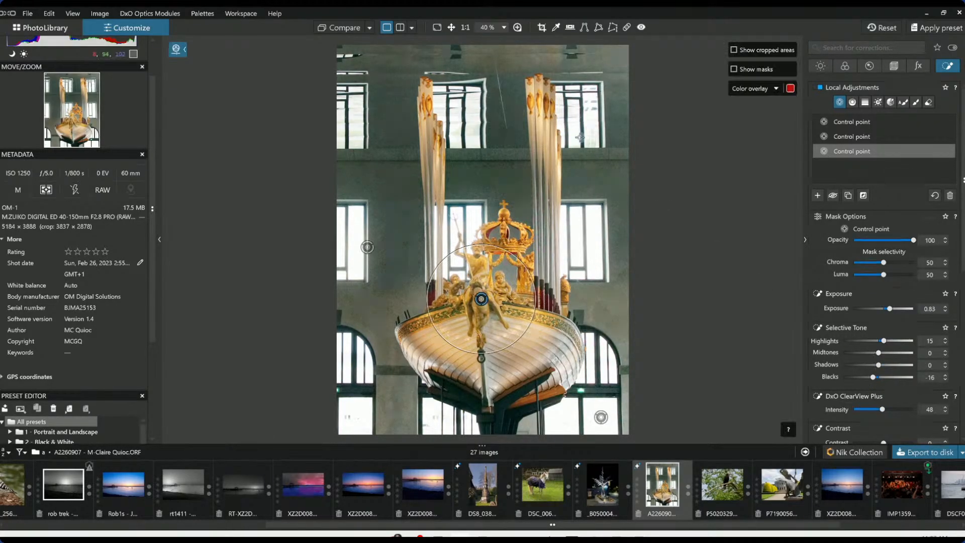
Extend the sculpture control point with linked points on both column tops and beside the crown
left_click(539, 101)
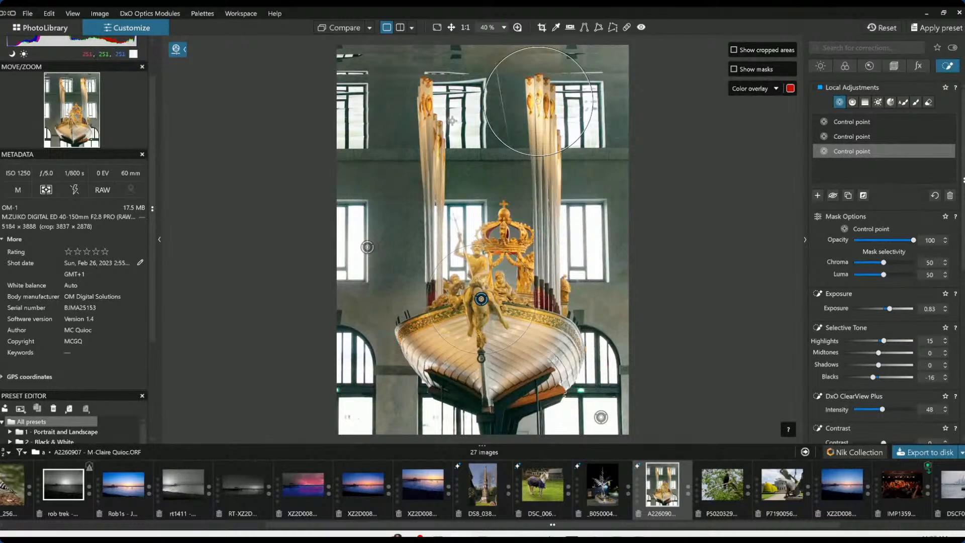
left_click(427, 110)
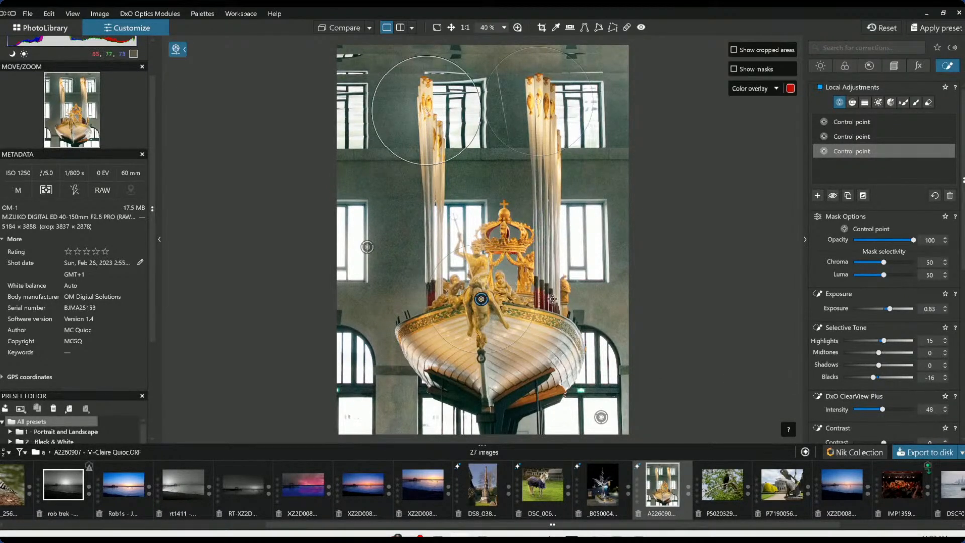
left_click_drag(553, 299, 550, 287)
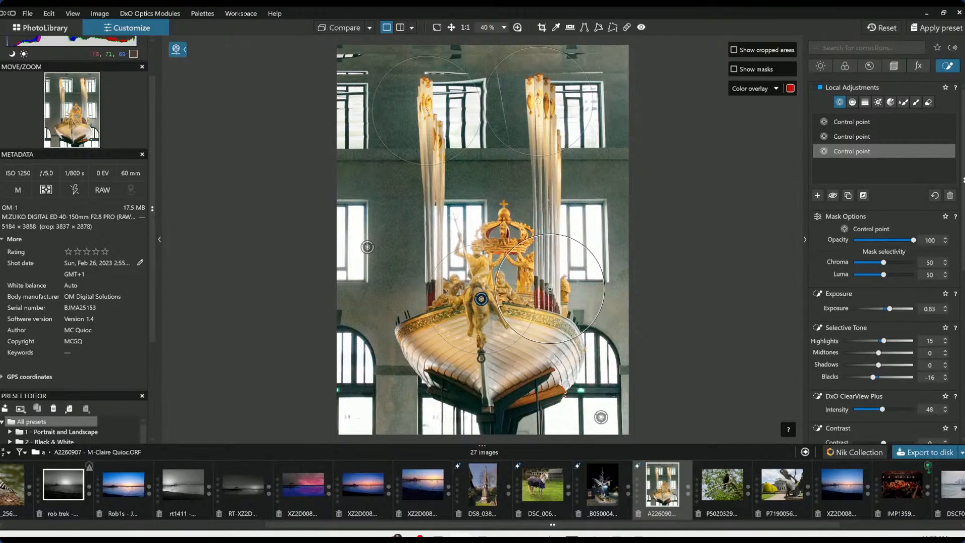
left_click_drag(589, 249, 576, 257)
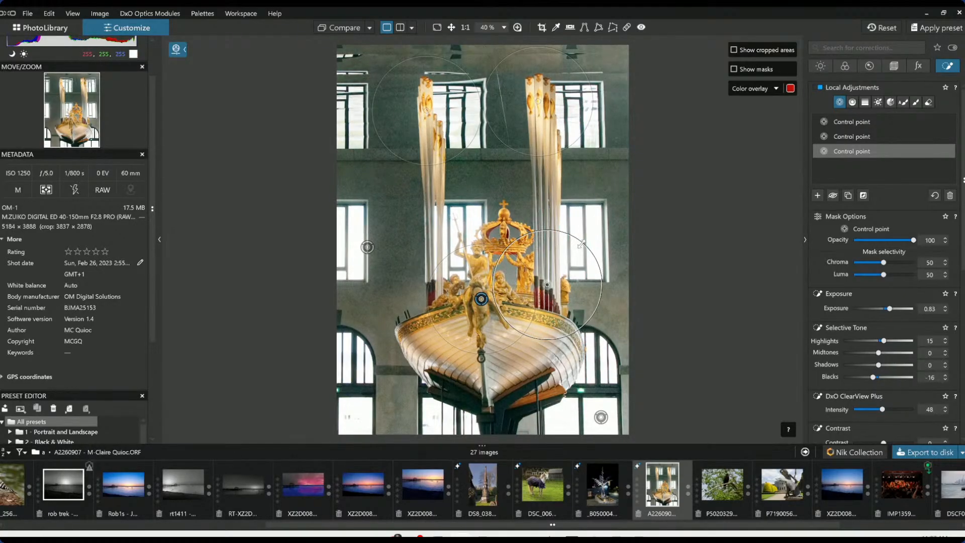
left_click(554, 240)
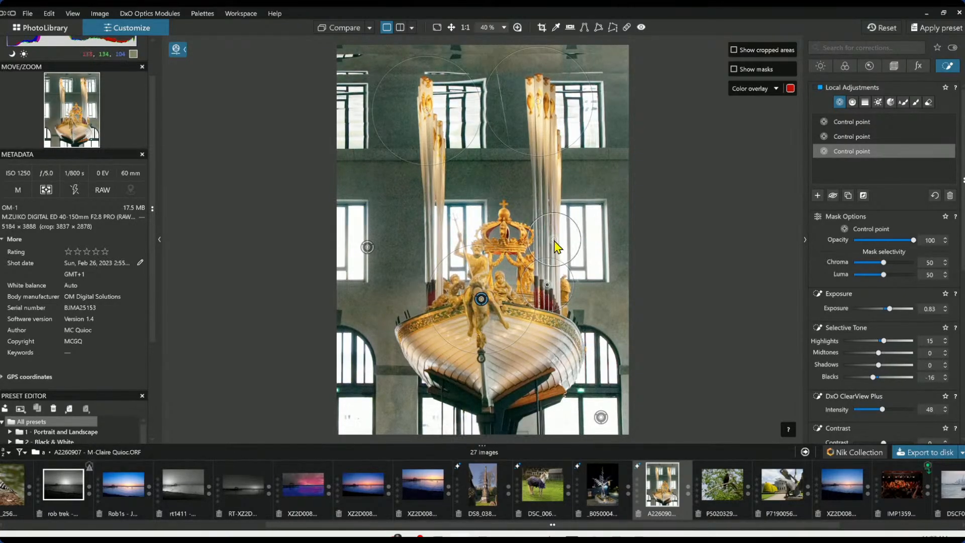
Add a control point on the left red column with chroma selectivity 74, linking points on the right red columns
left_click(437, 287)
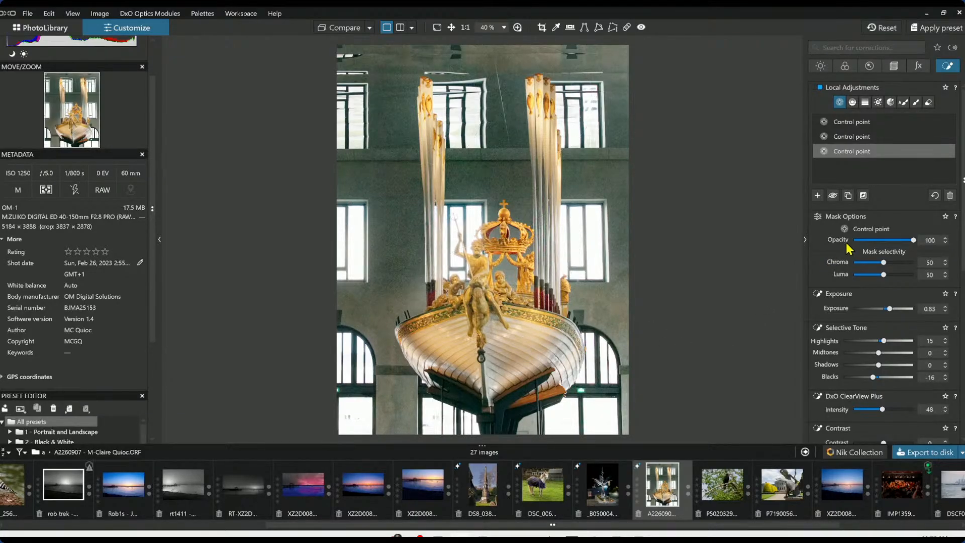
left_click(863, 174)
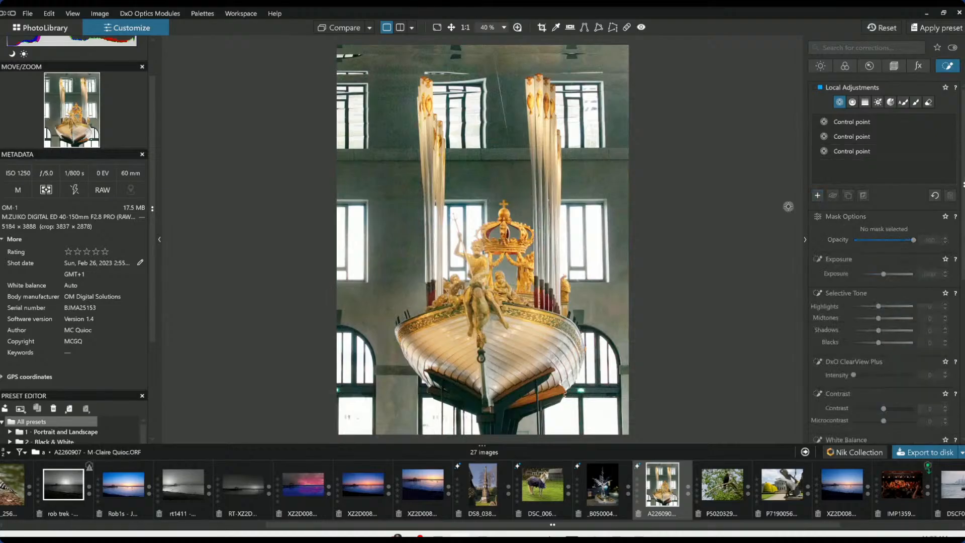
scroll(481, 305, "up", 3)
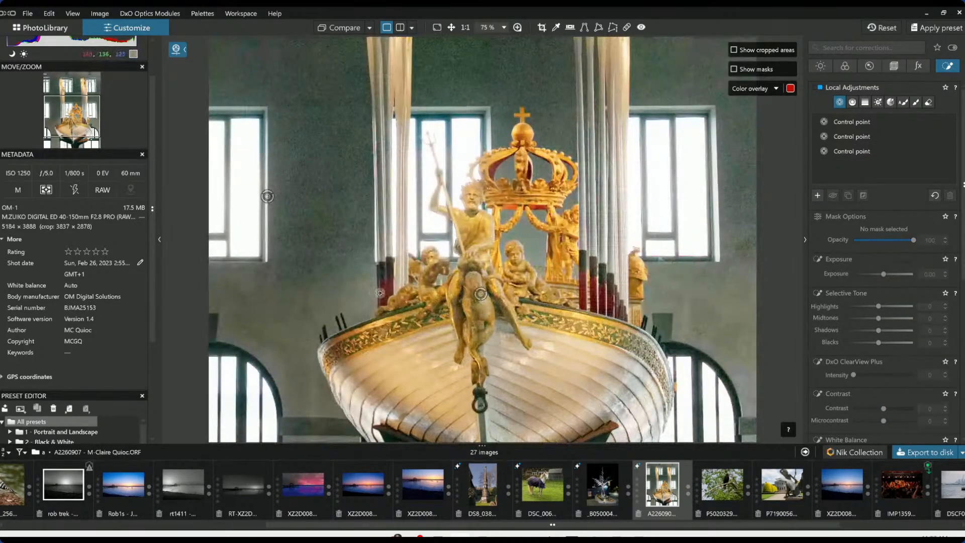
left_click(387, 295)
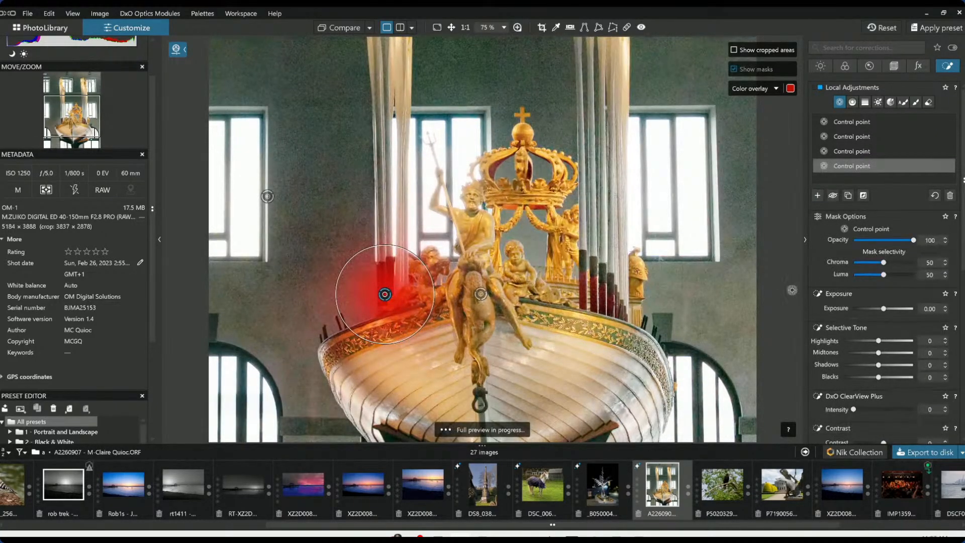
left_click_drag(885, 266, 897, 264)
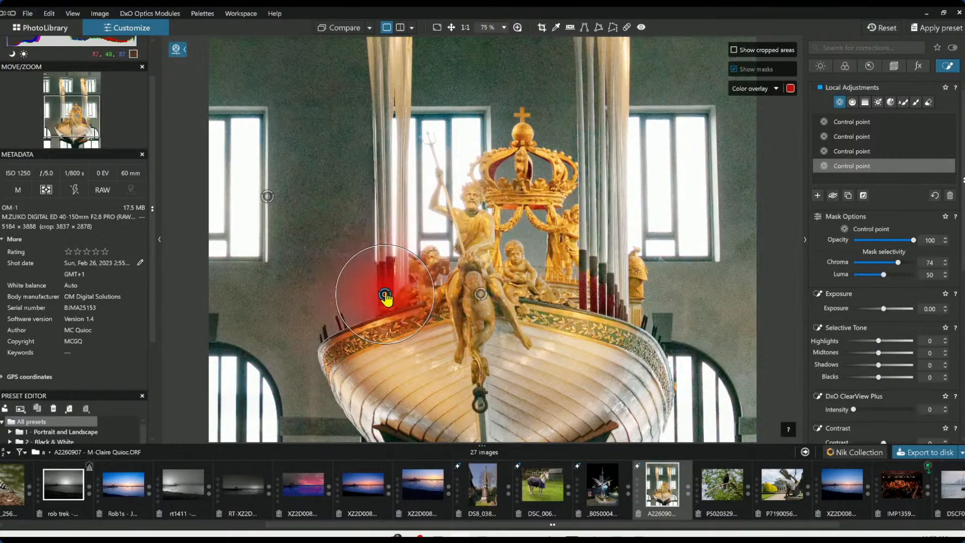
left_click_drag(385, 294, 365, 279)
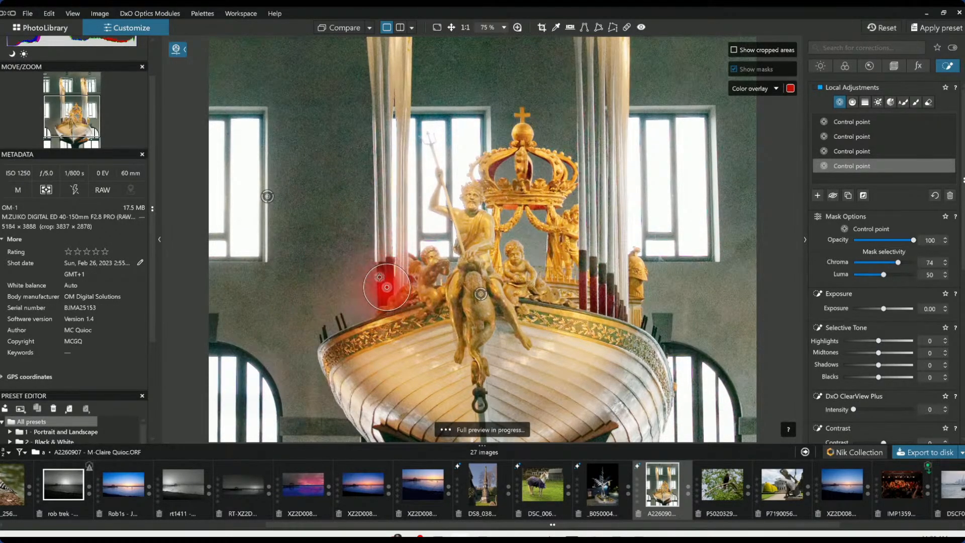
left_click(582, 300)
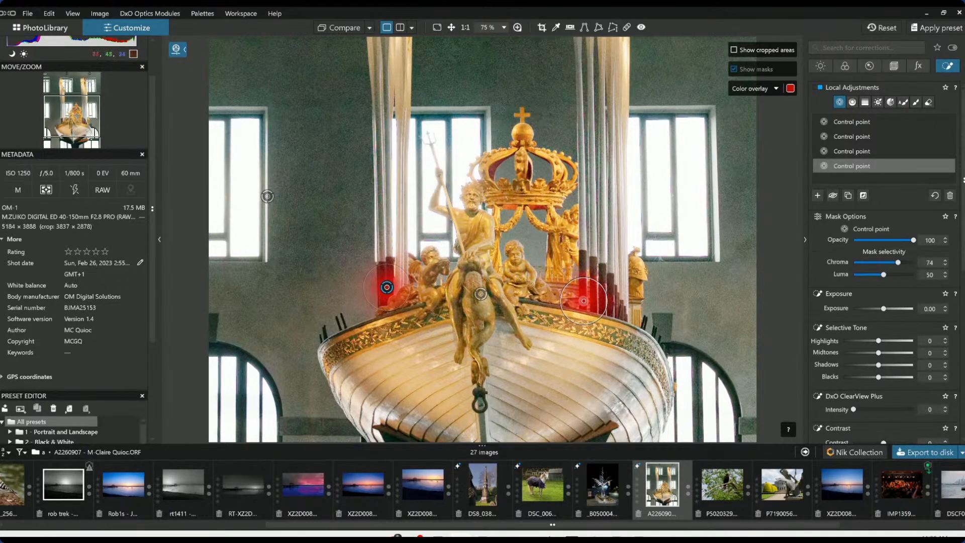
left_click(593, 296)
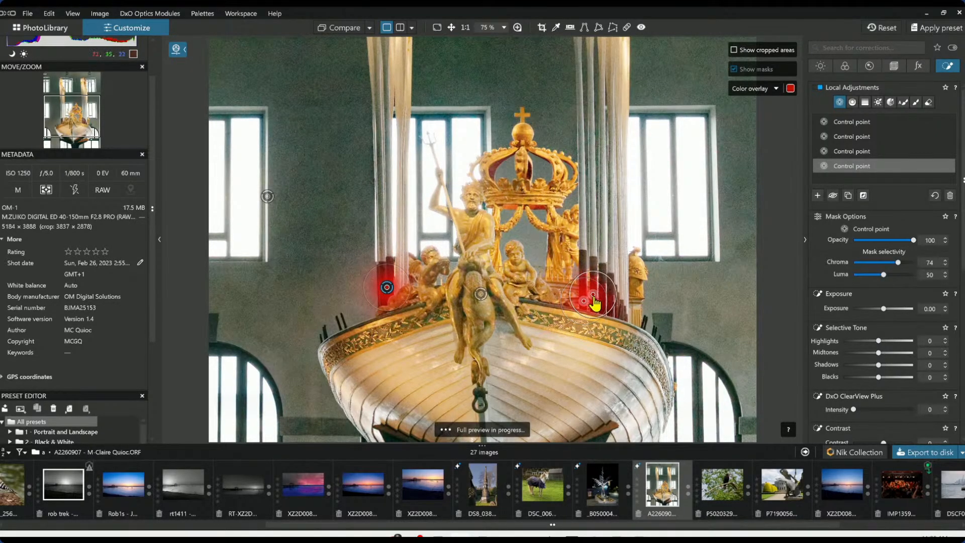
Set the red HSL channel of the red-column control point to saturation 52 and luminance 37
scroll(884, 254, "down", 3)
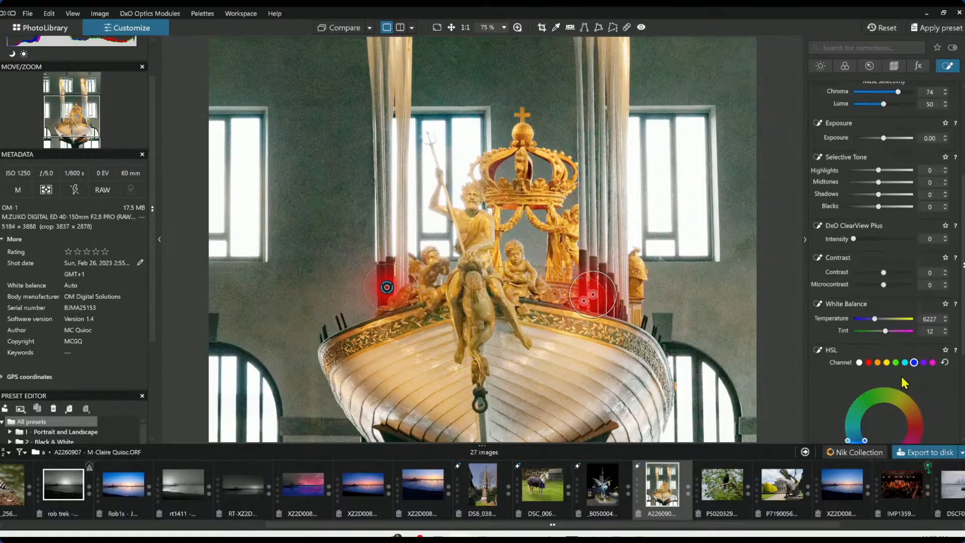
scroll(903, 379, "down", 3)
left_click(868, 216)
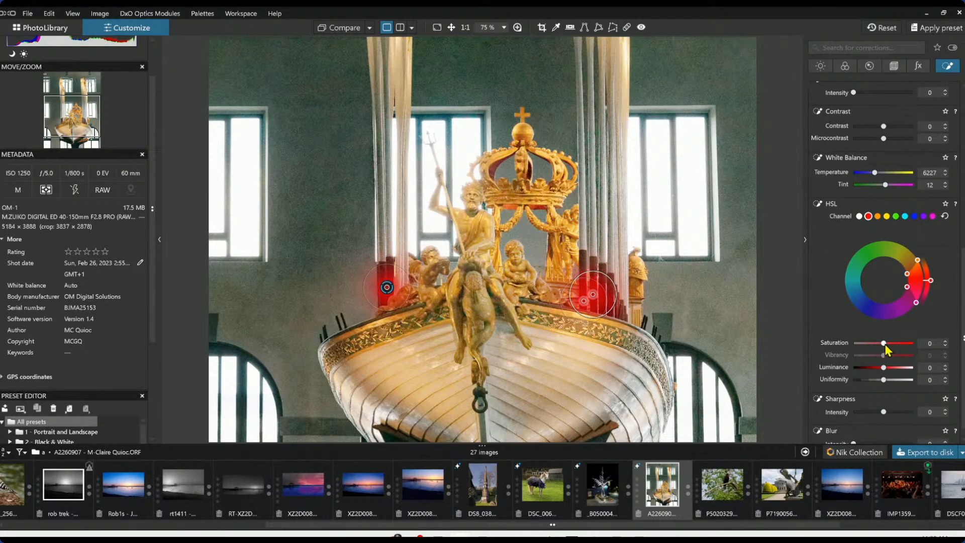
left_click_drag(885, 345, 895, 371)
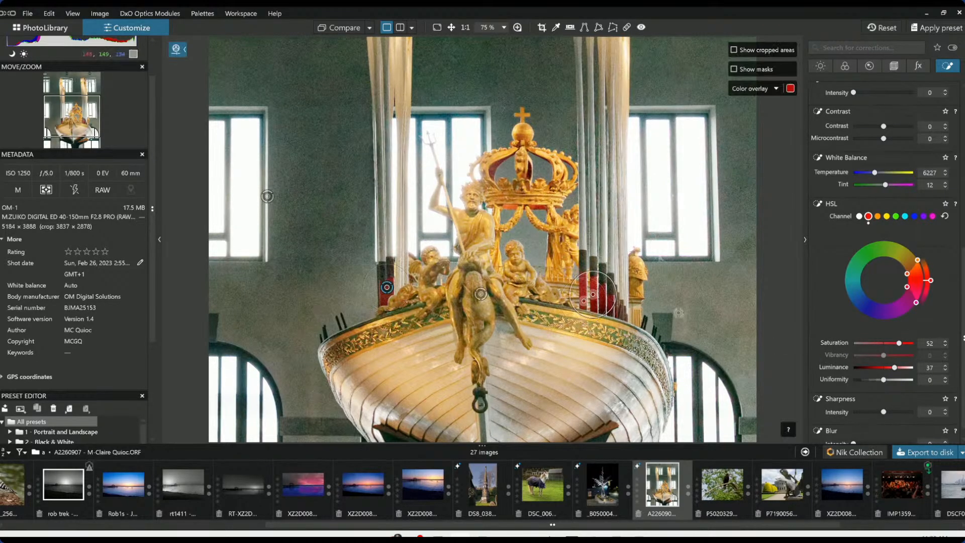
Reduce the Creative Vignetting intensity to -13
scroll(675, 311, "down", 5)
scroll(676, 312, "down", 2)
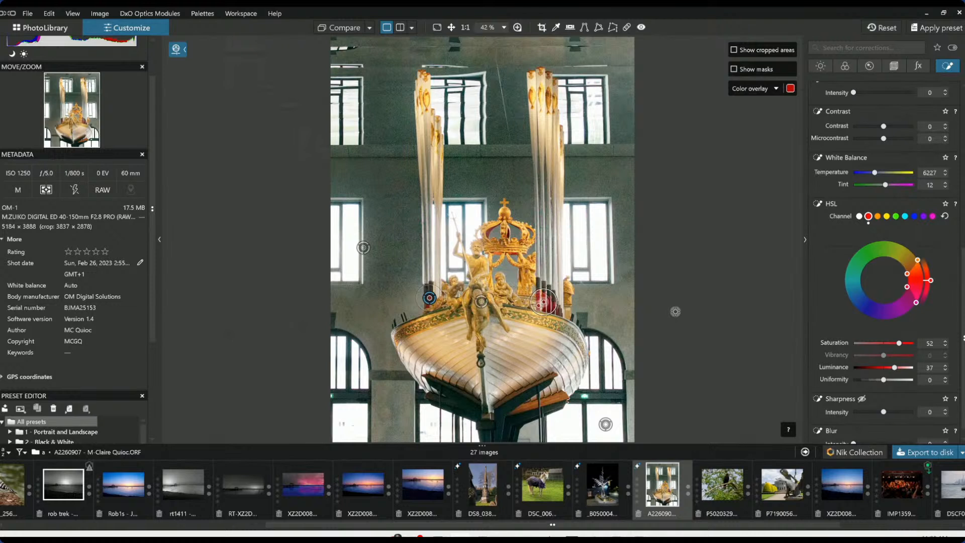
scroll(676, 312, "down", 2)
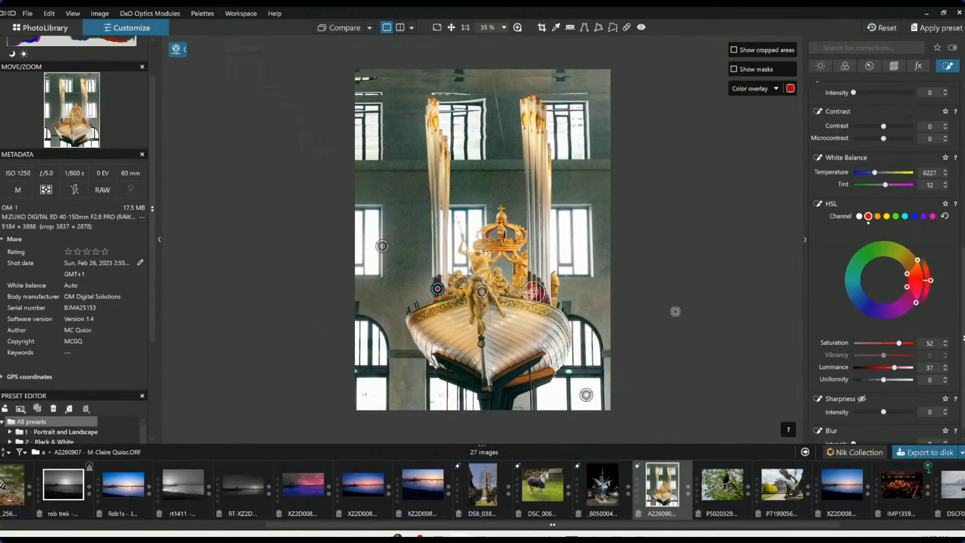
left_click(909, 71)
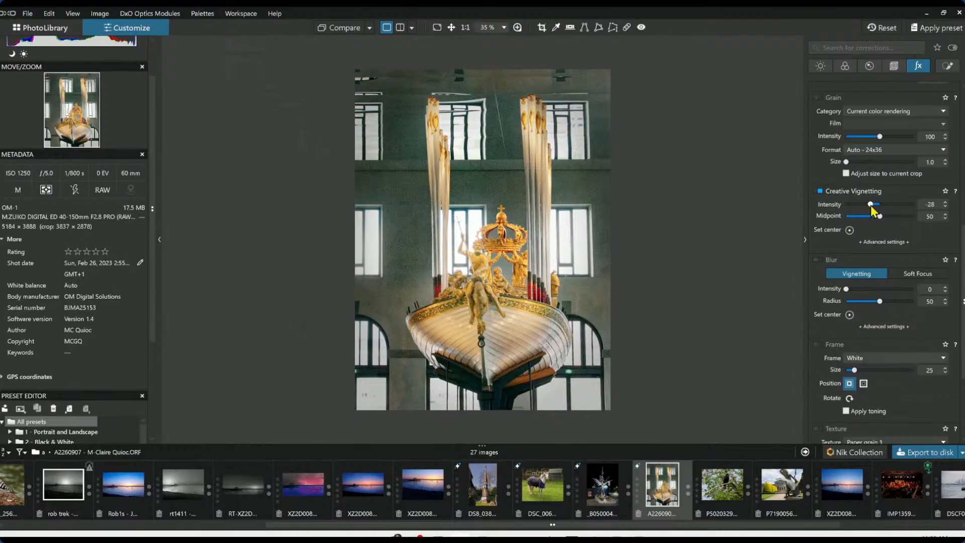
left_click_drag(871, 205, 876, 205)
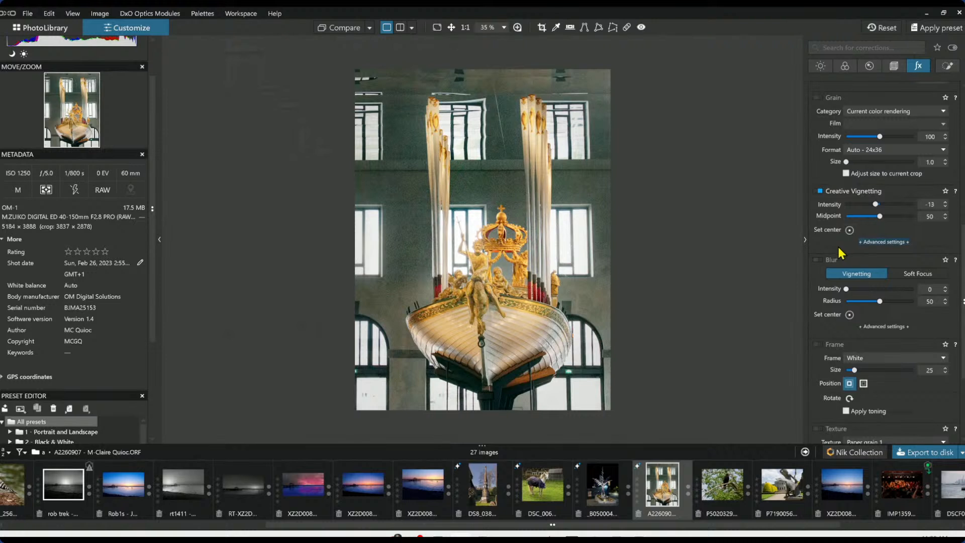
Set the global exposure correction to 2.87
left_click(850, 314)
left_click(821, 67)
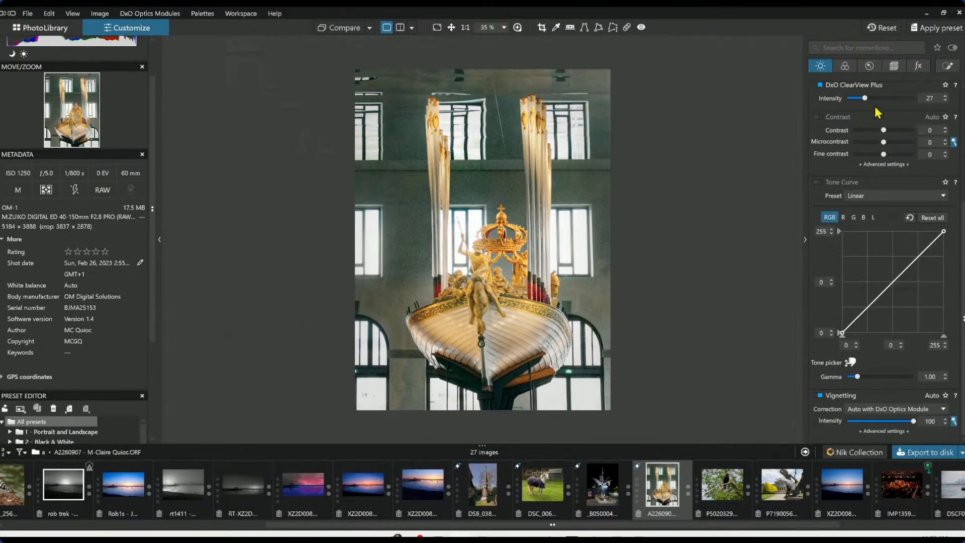
scroll(874, 227, "up", 4)
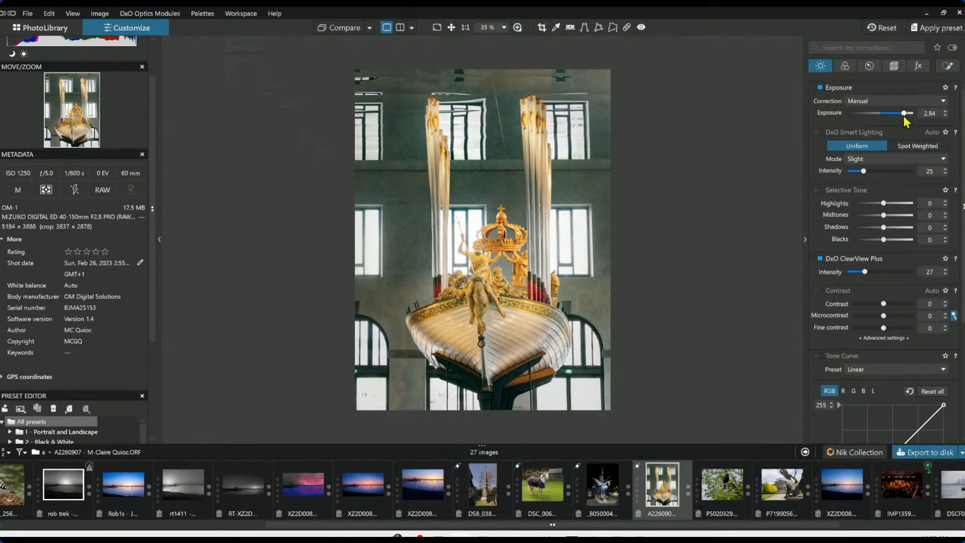
left_click_drag(905, 113, 903, 113)
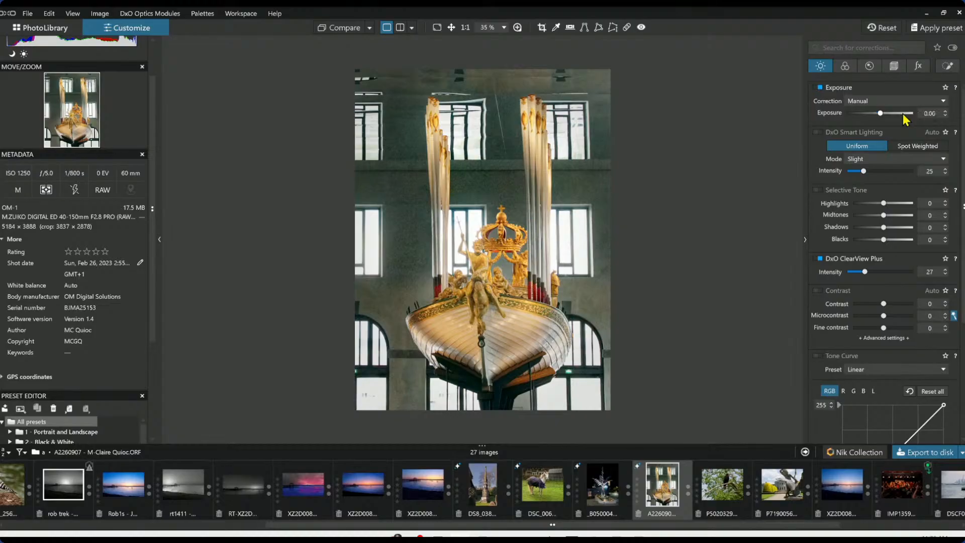
double_click(904, 116)
left_click_drag(904, 115, 906, 115)
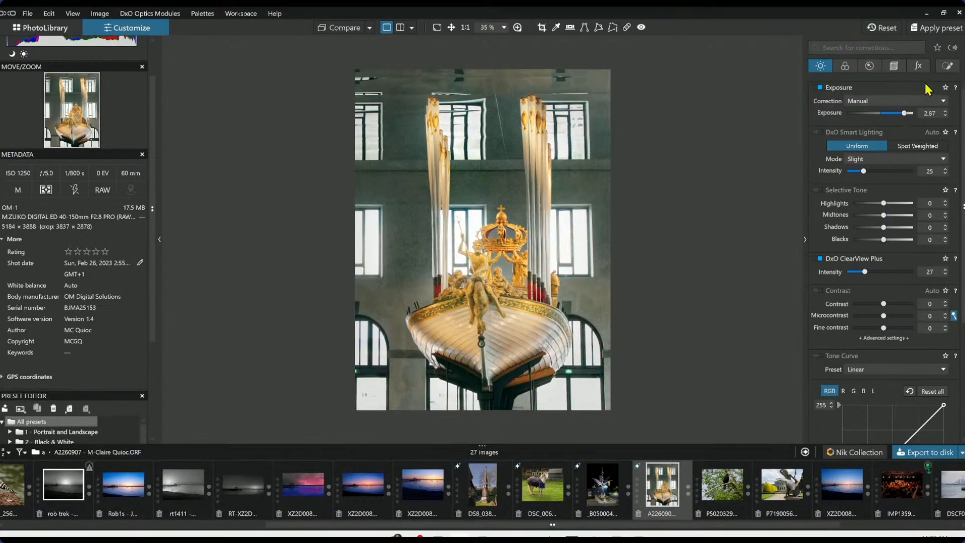
Add a control line to the red-column control point across the upper image and set its exposure to -0.79
left_click(946, 67)
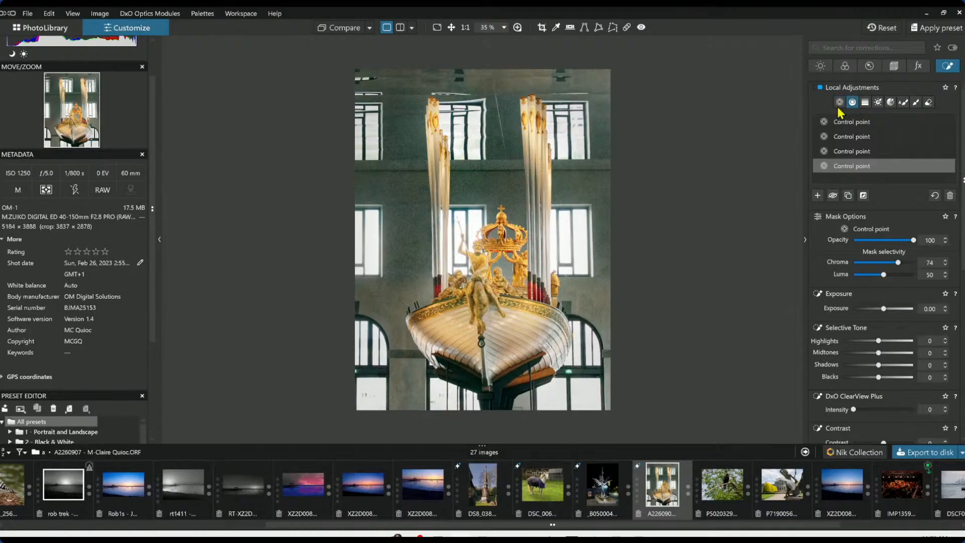
left_click_drag(601, 130, 601, 212)
left_click_drag(883, 309, 877, 309)
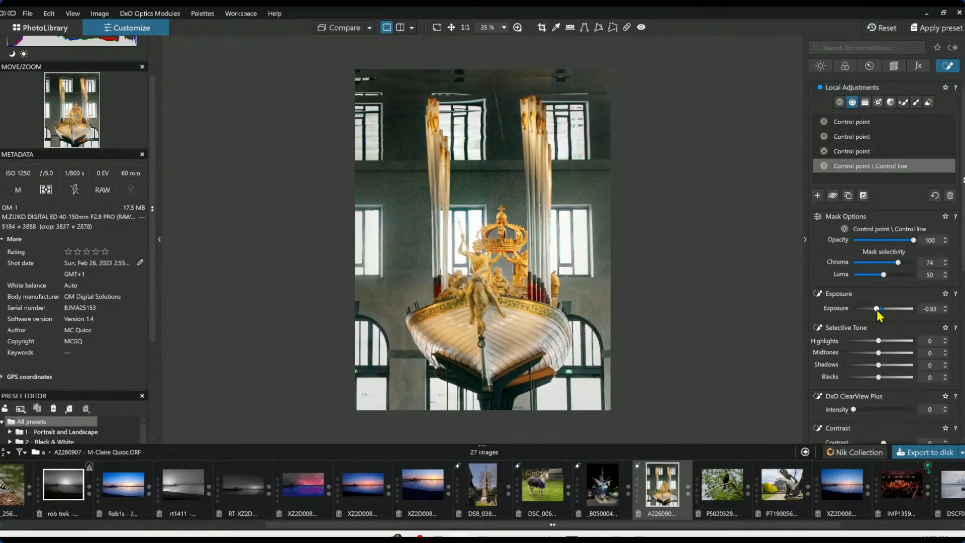
left_click_drag(877, 310, 879, 309)
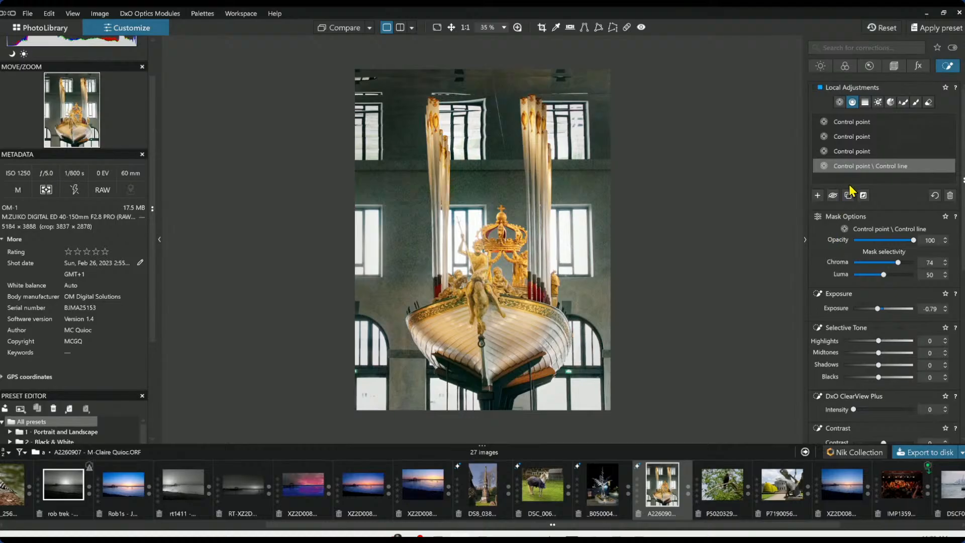
Delete the control line from the red-column control point
left_click(818, 197)
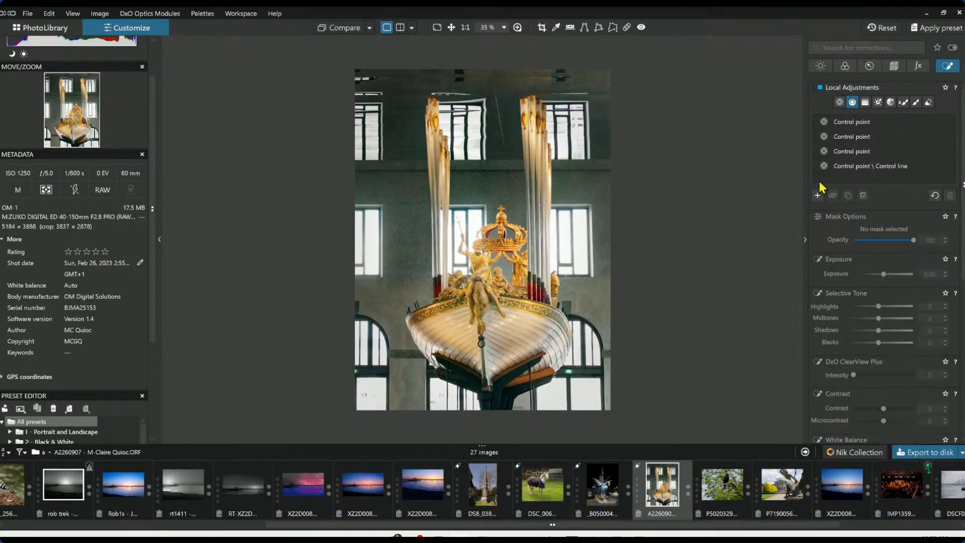
left_click(837, 171)
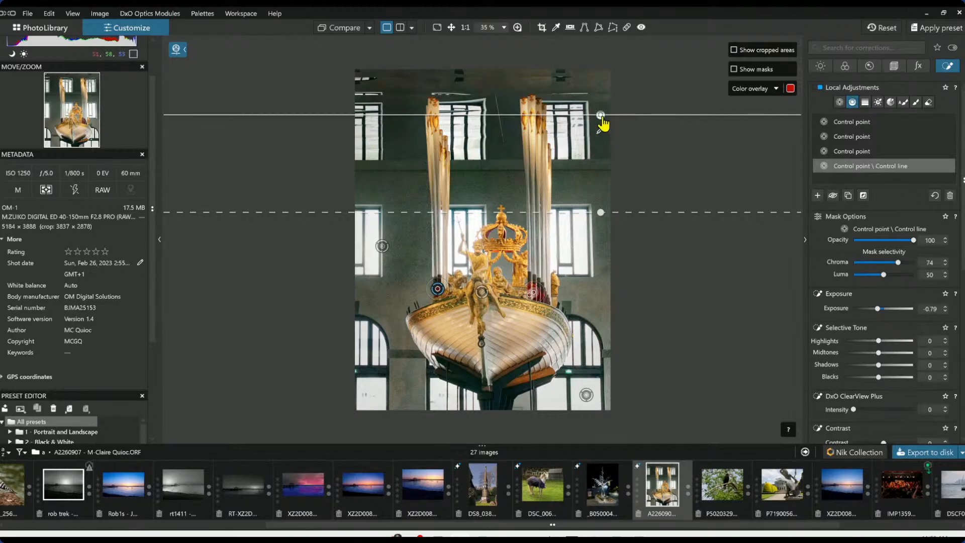
key("Delete")
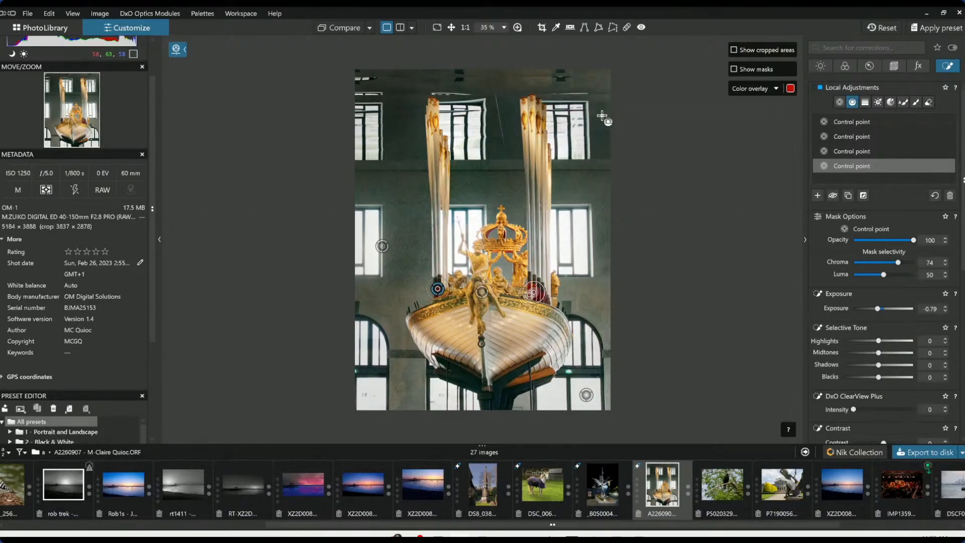
Draw a new control line gradient over the upper building with exposure -0.56, chroma 56, luma 61 and ClearView Plus 17
left_click(818, 196)
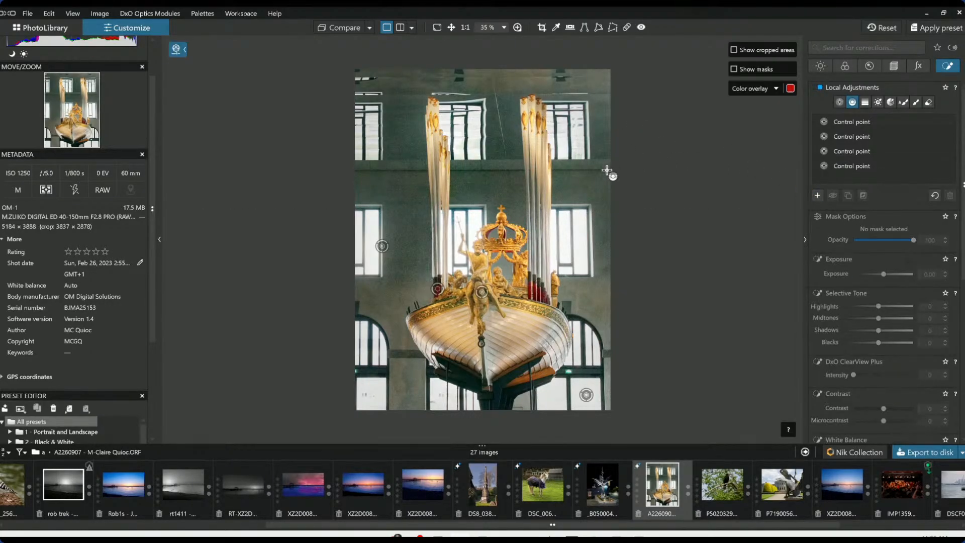
left_click_drag(598, 181, 601, 263)
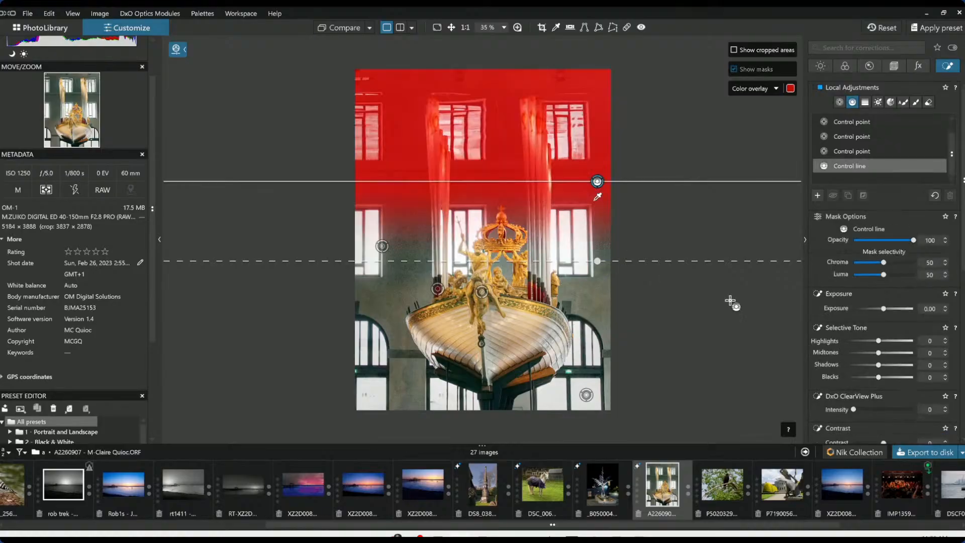
left_click_drag(884, 308, 904, 309)
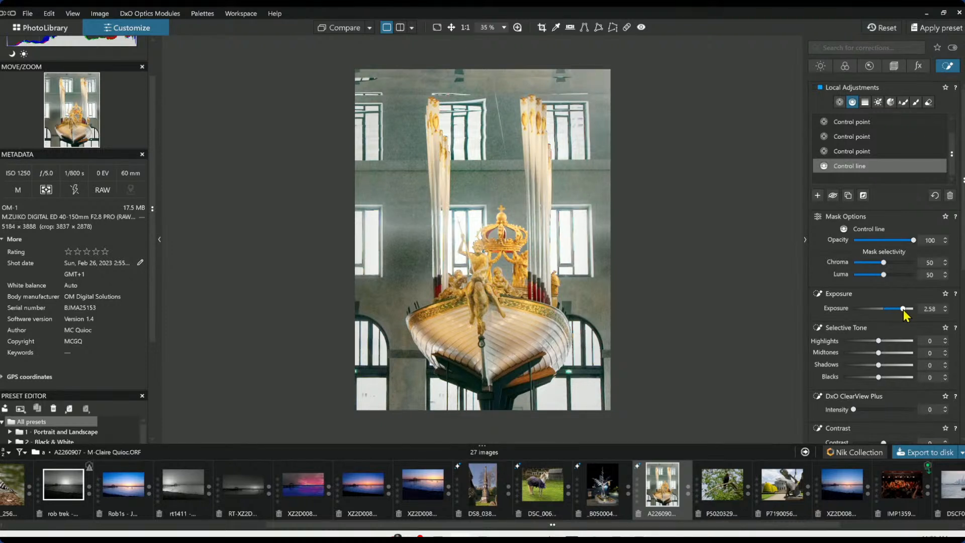
left_click_drag(904, 310, 883, 310)
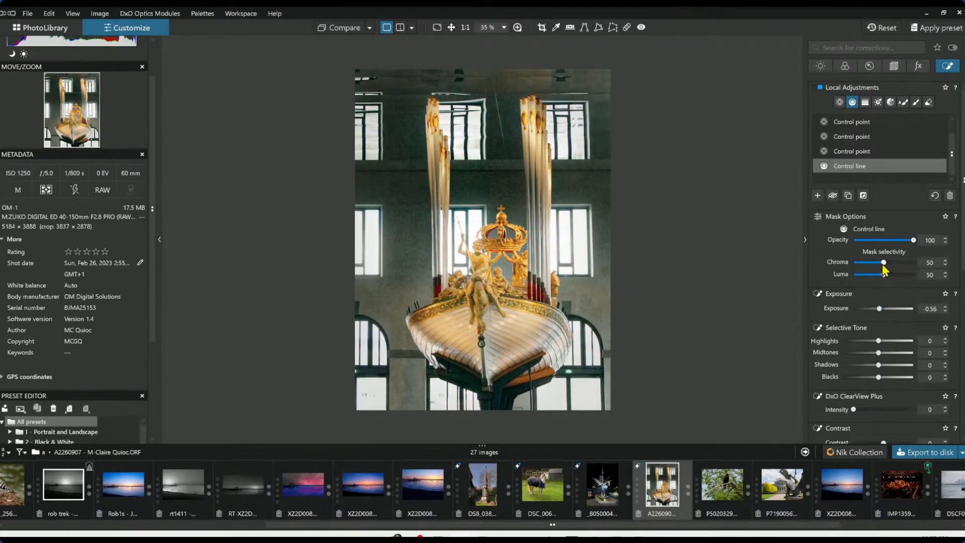
left_click_drag(879, 275, 891, 276)
left_click_drag(883, 263, 887, 262)
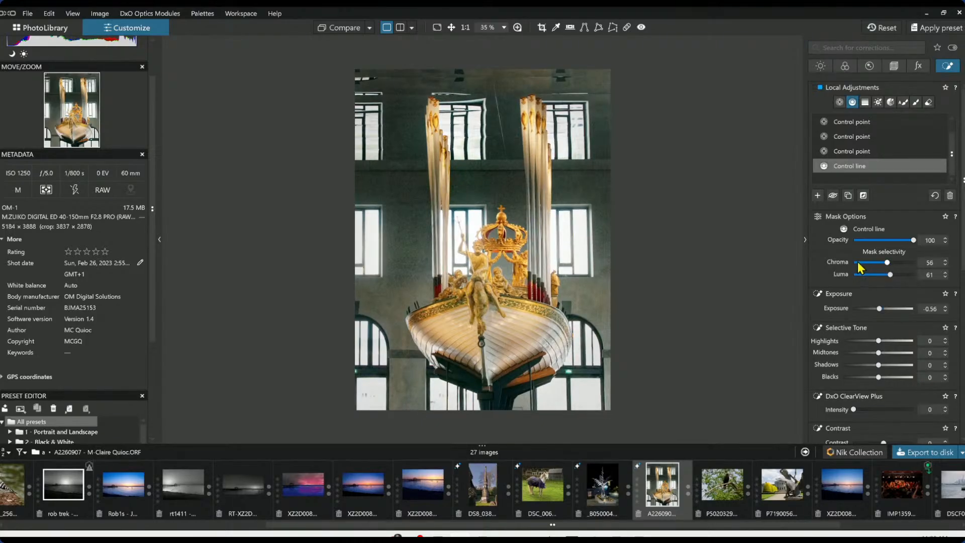
mouse_move(508, 238)
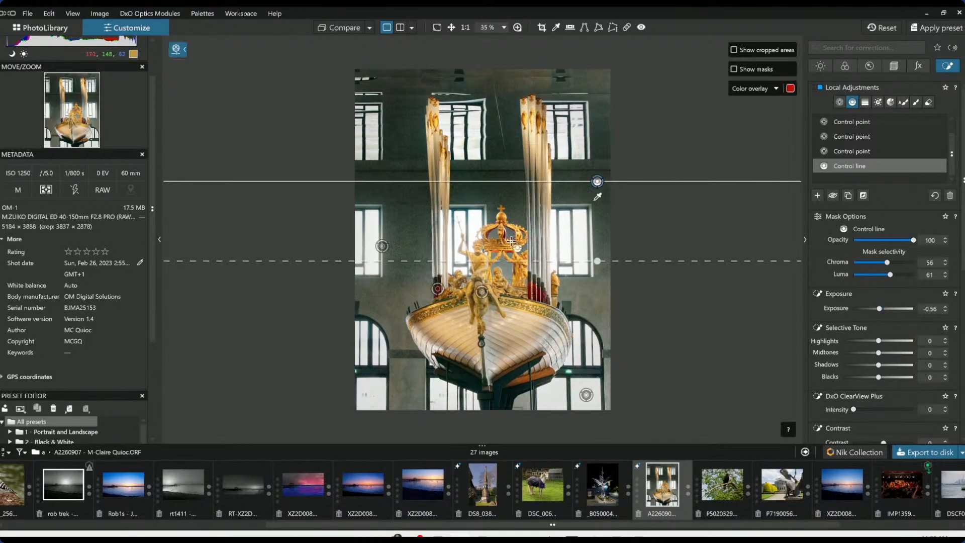
left_click_drag(597, 261, 598, 330)
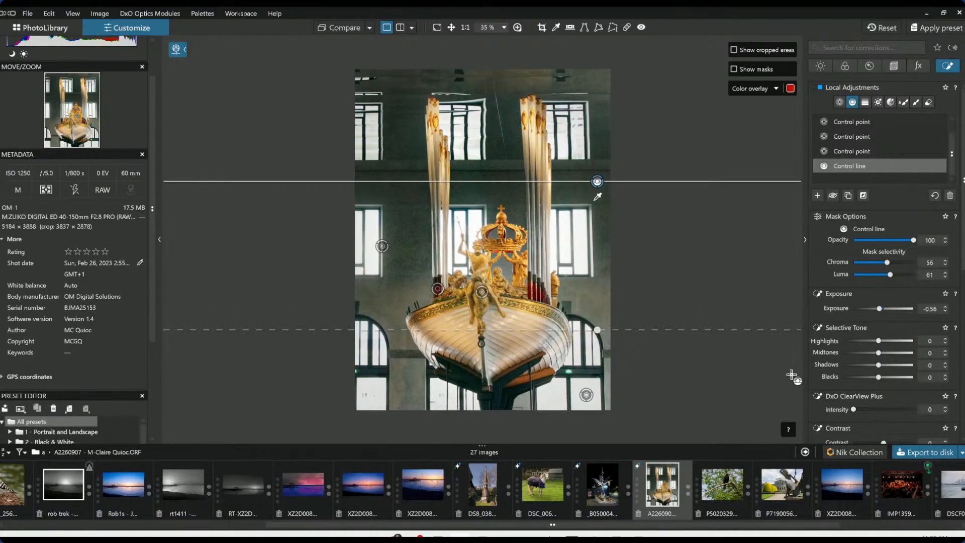
left_click_drag(853, 410, 873, 409)
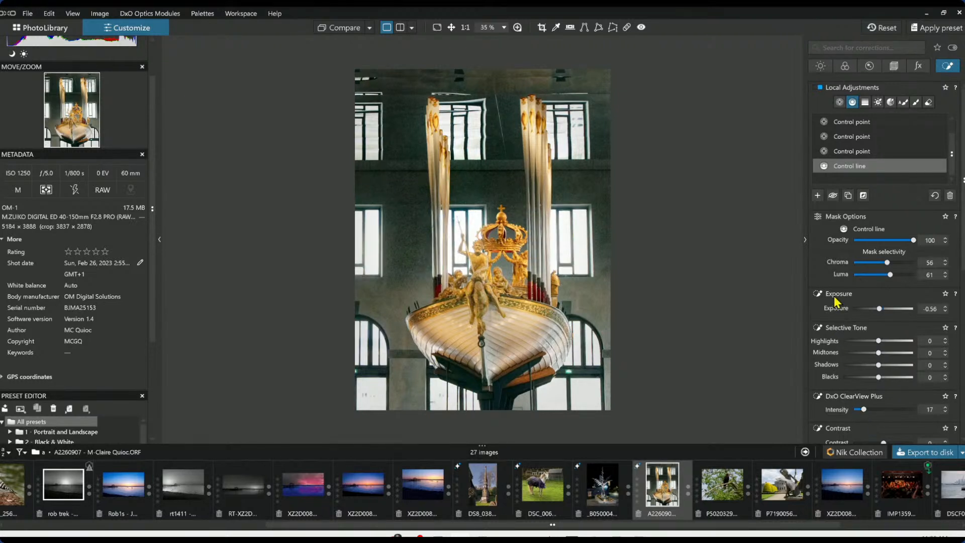
Draw a new control line gradient over the lower boat and set its mask chroma to 70 and luma to 69
left_click(818, 196)
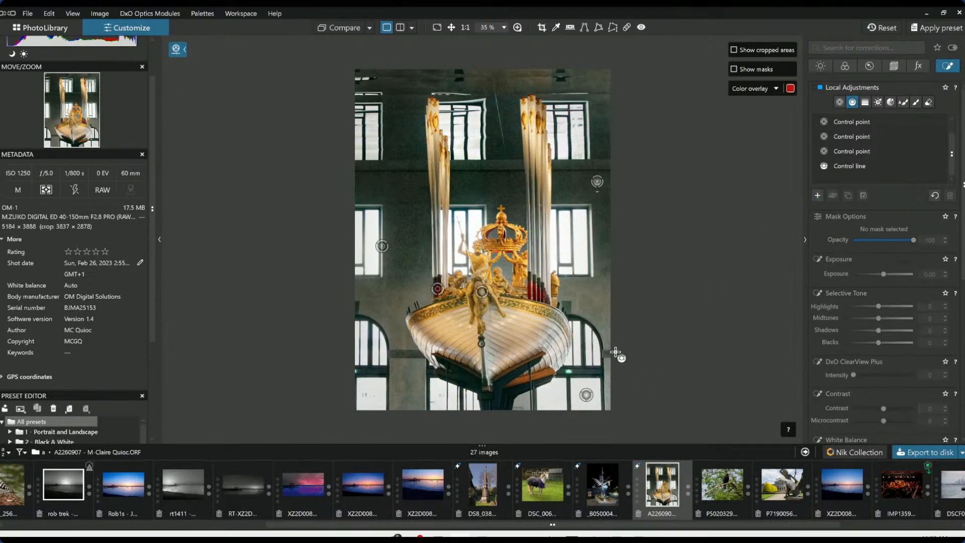
left_click_drag(608, 326, 608, 258)
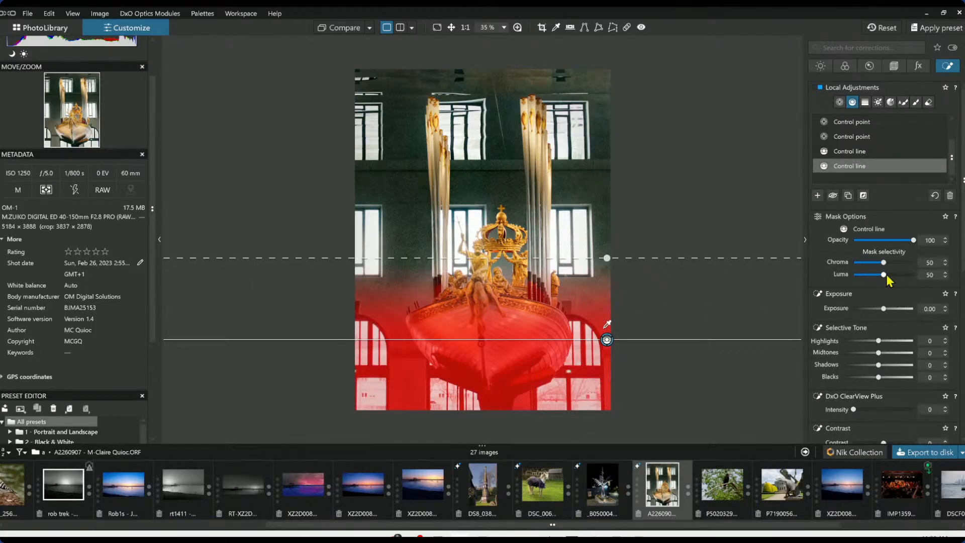
left_click_drag(884, 263, 895, 278)
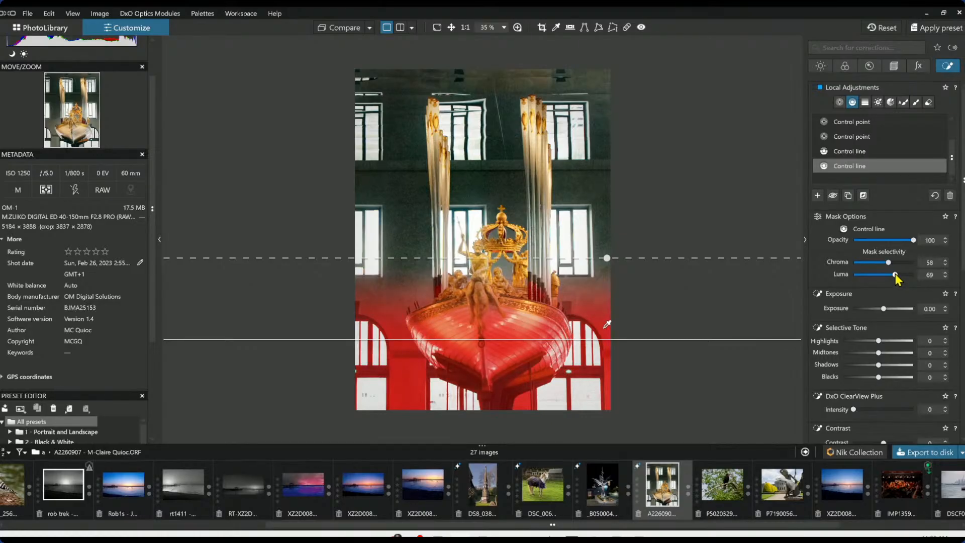
left_click_drag(890, 264, 896, 265)
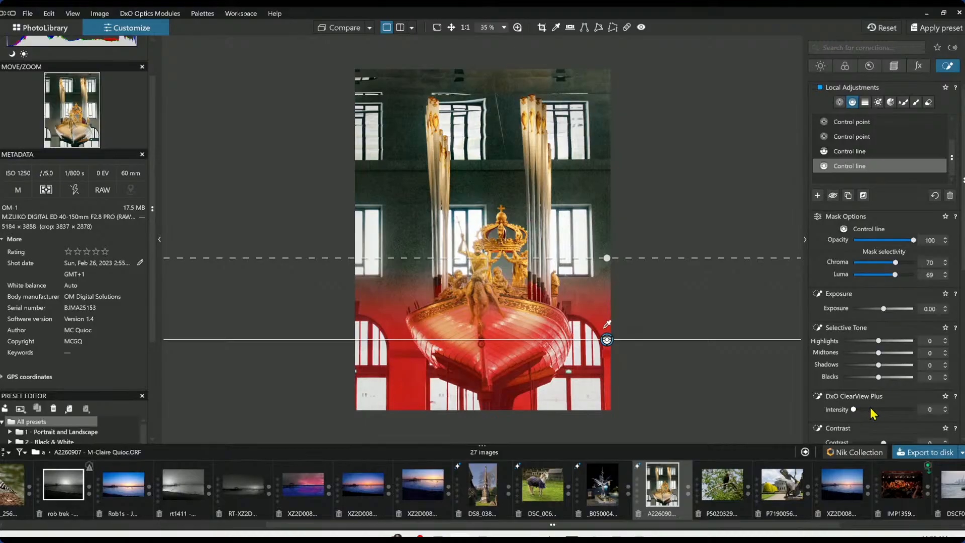
Set the control line's ClearView Plus intensity to 38 and highlights to 51
left_click_drag(854, 409, 875, 411)
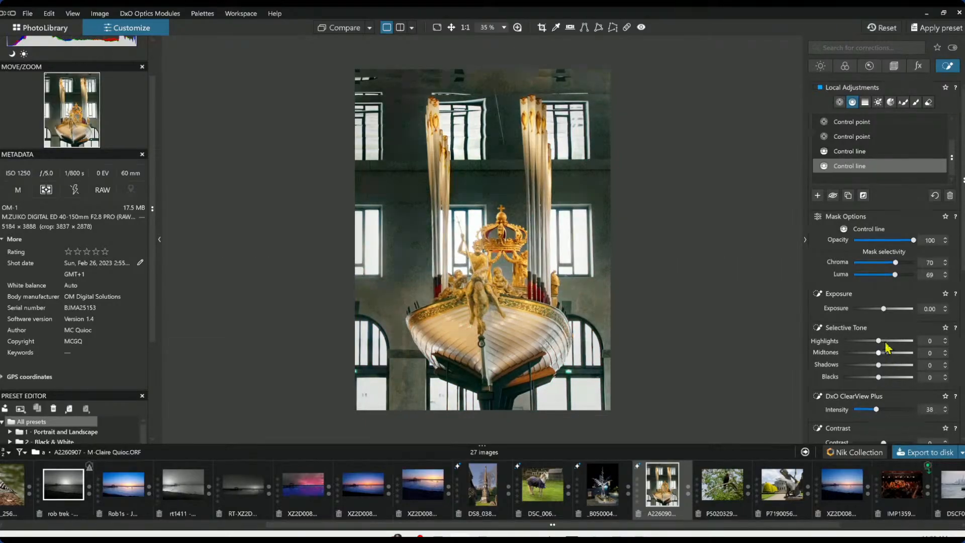
left_click_drag(879, 341, 898, 341)
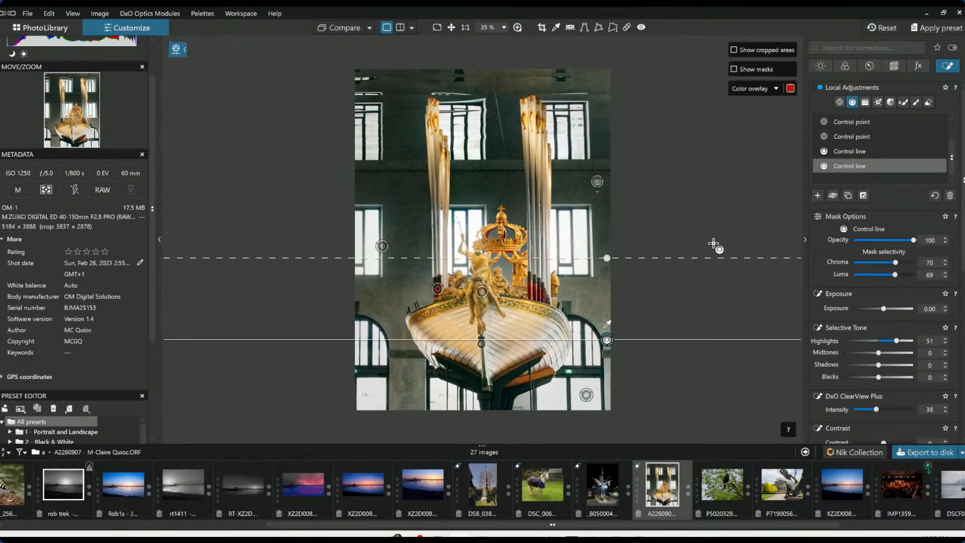
left_click(725, 257)
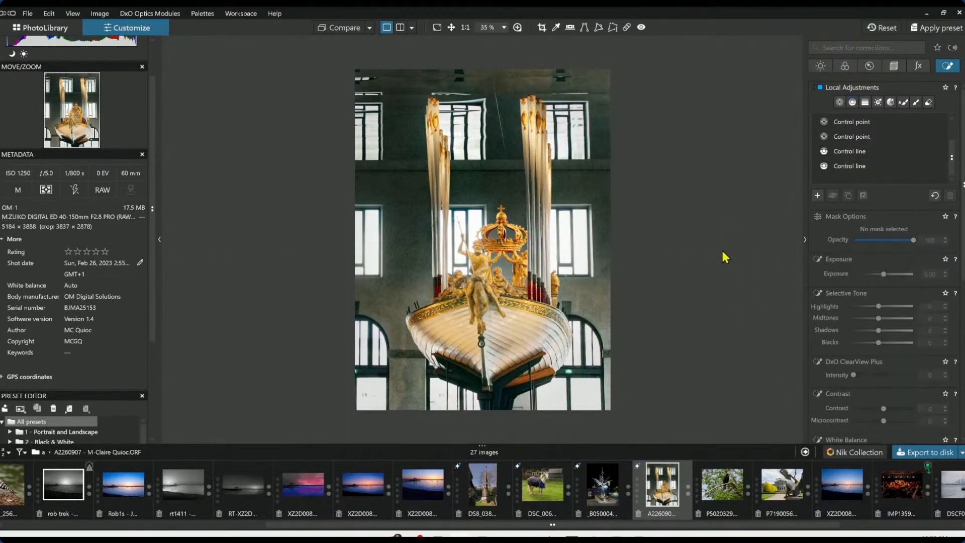
Switch the viewer to side-by-side left/right before-and-after comparison
left_click(412, 30)
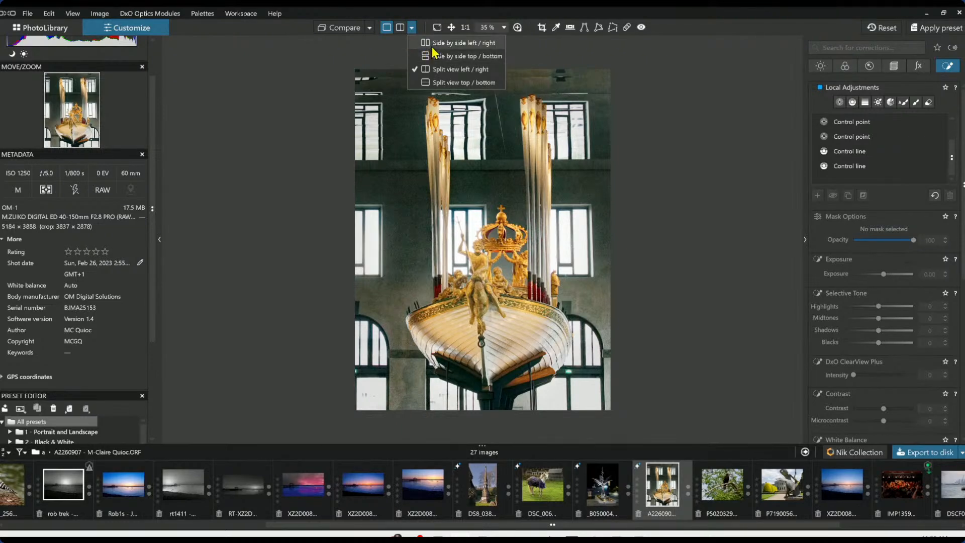
left_click(432, 44)
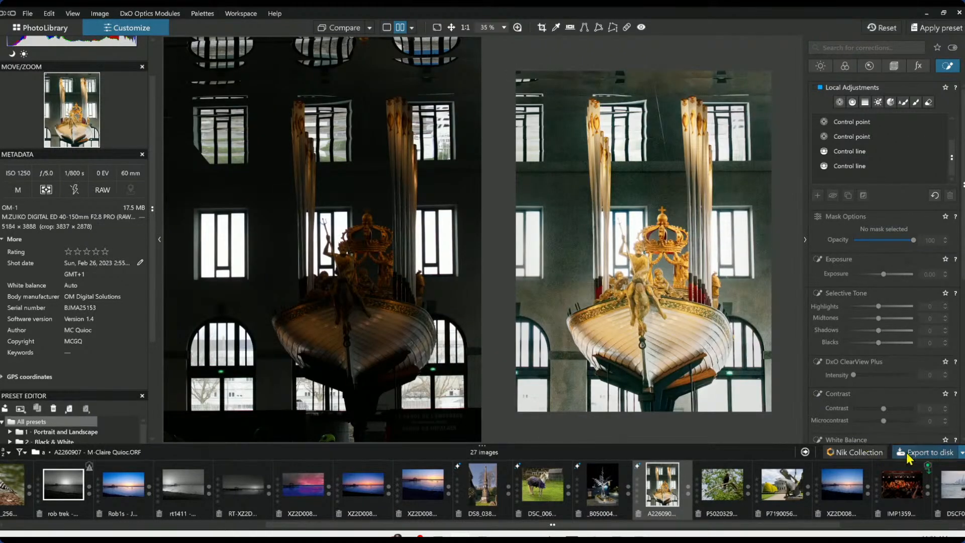
left_click(927, 452)
left_click(600, 405)
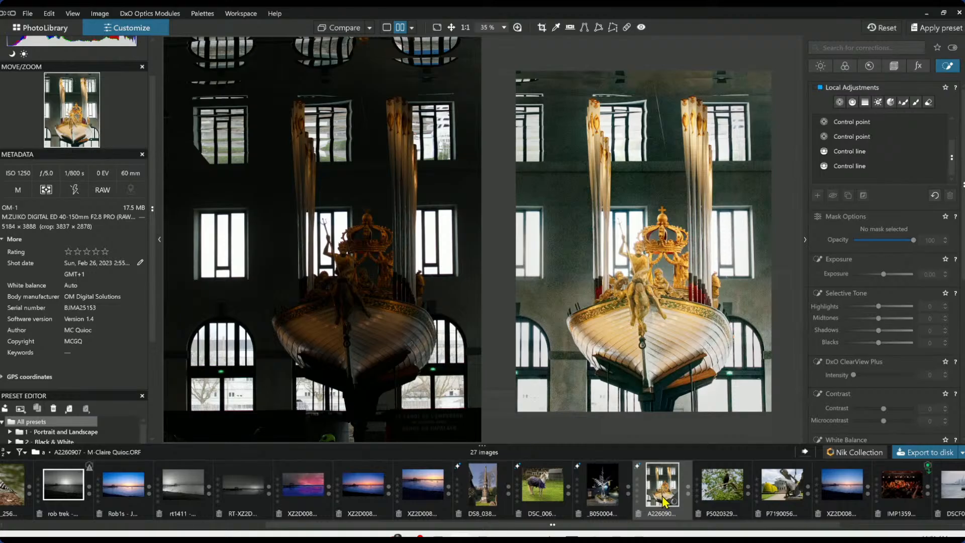
Reset the photo's corrections and undo the reset
left_click(887, 29)
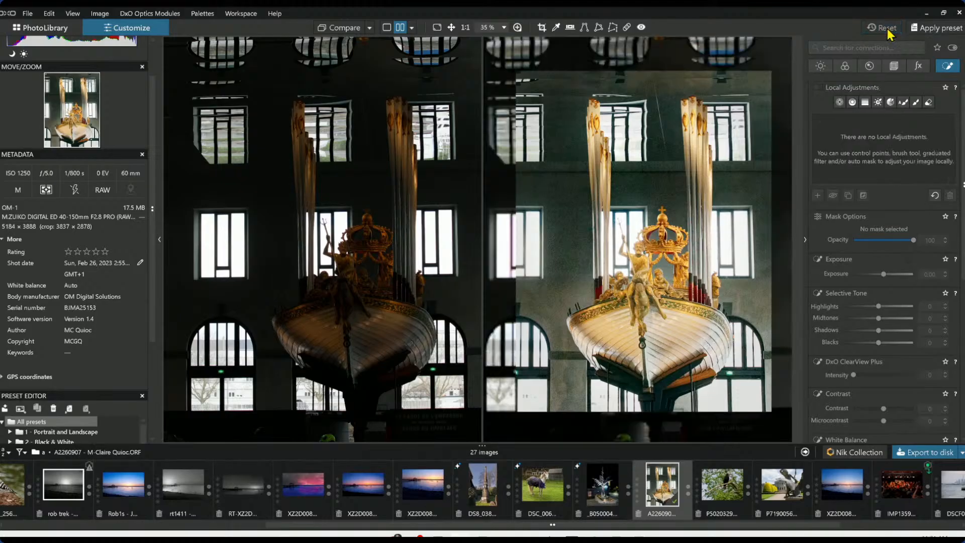
left_click(387, 28)
left_click(398, 98)
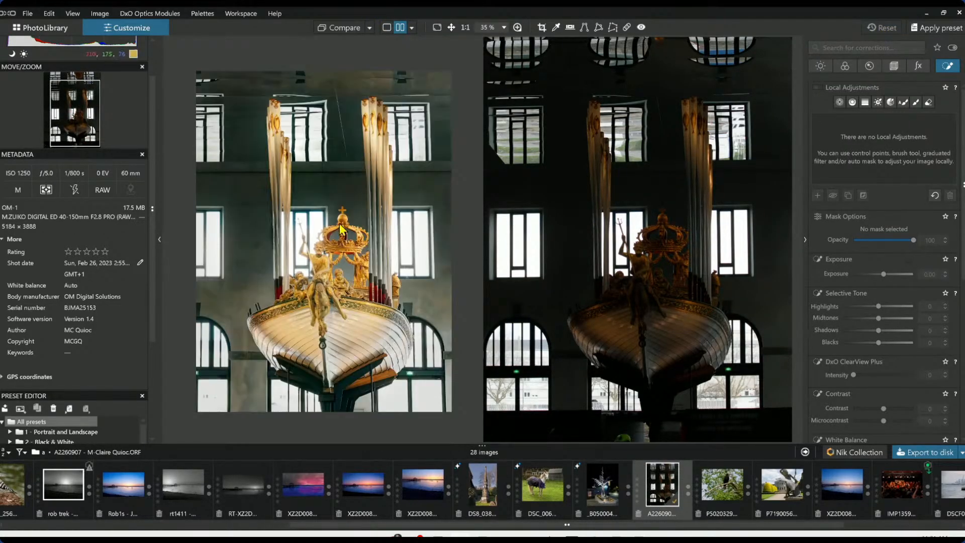
key("Tab")
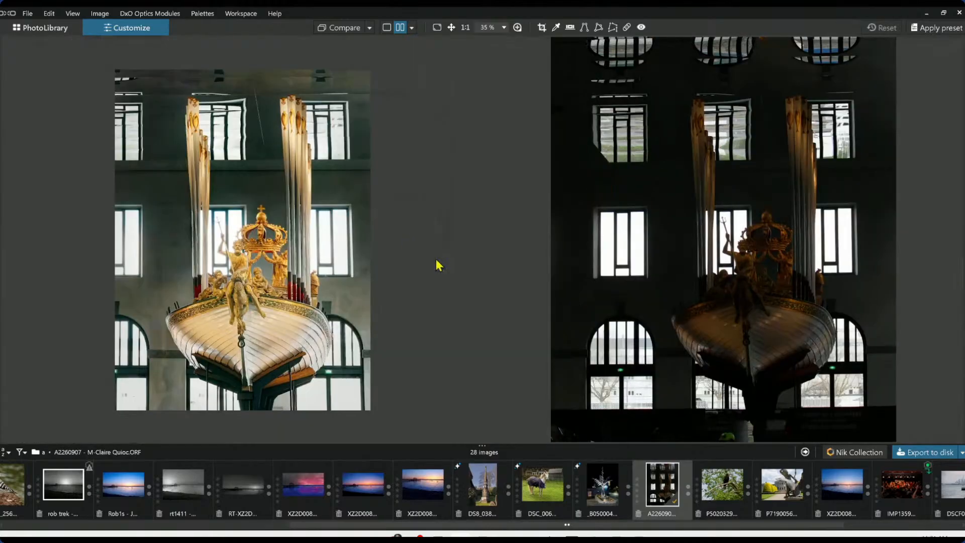
scroll(588, 260, "down", 1)
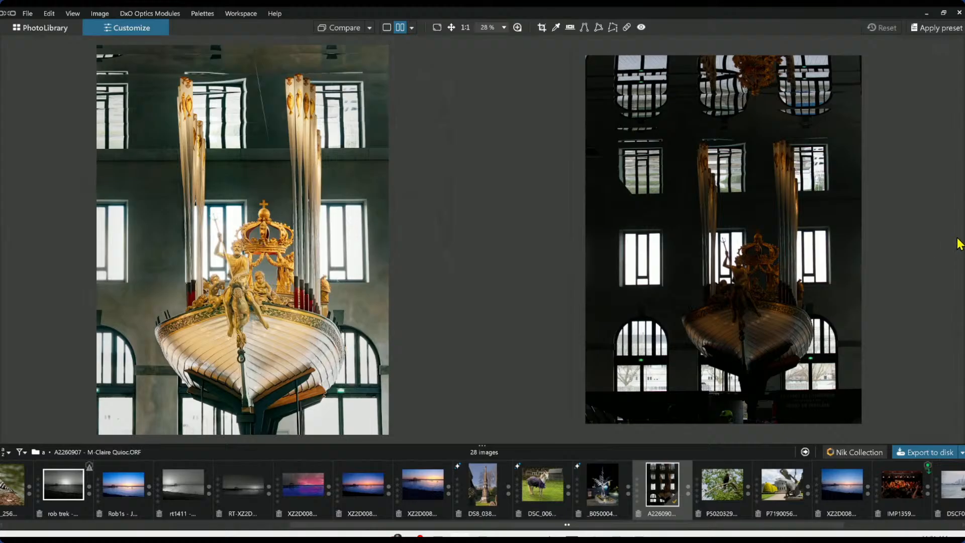
key("ctrl+z")
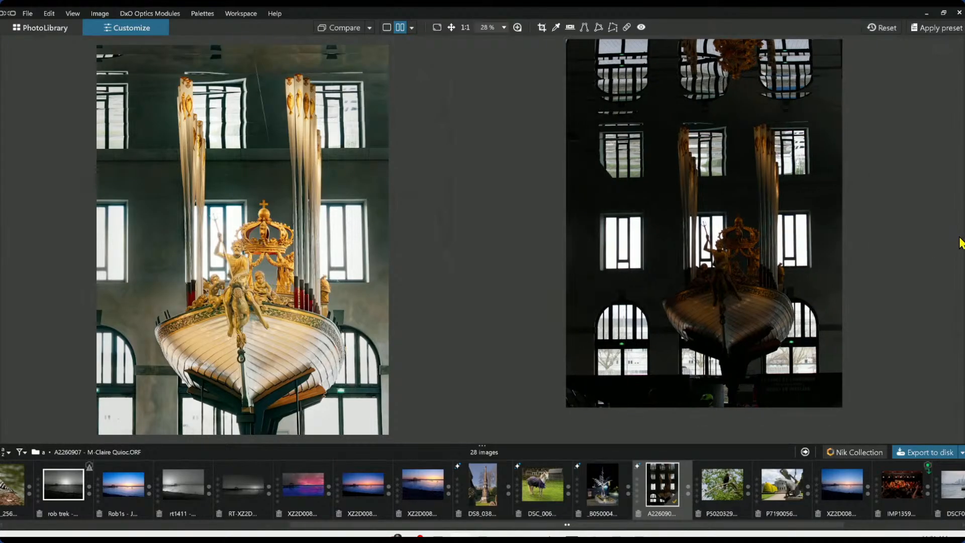
left_click(964, 242)
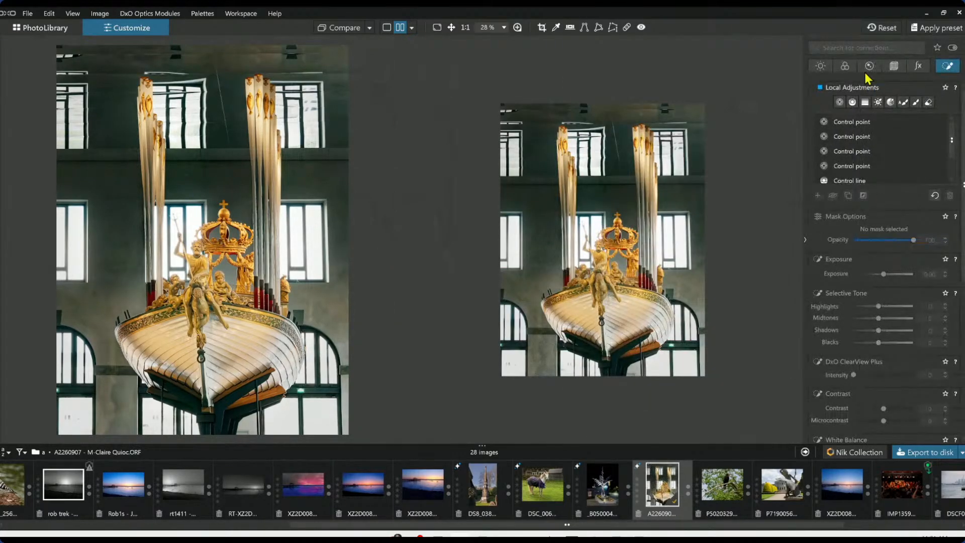
Add a control point on the red ornamental band of the boat's rim with chroma 78 and luma 74
left_click(846, 67)
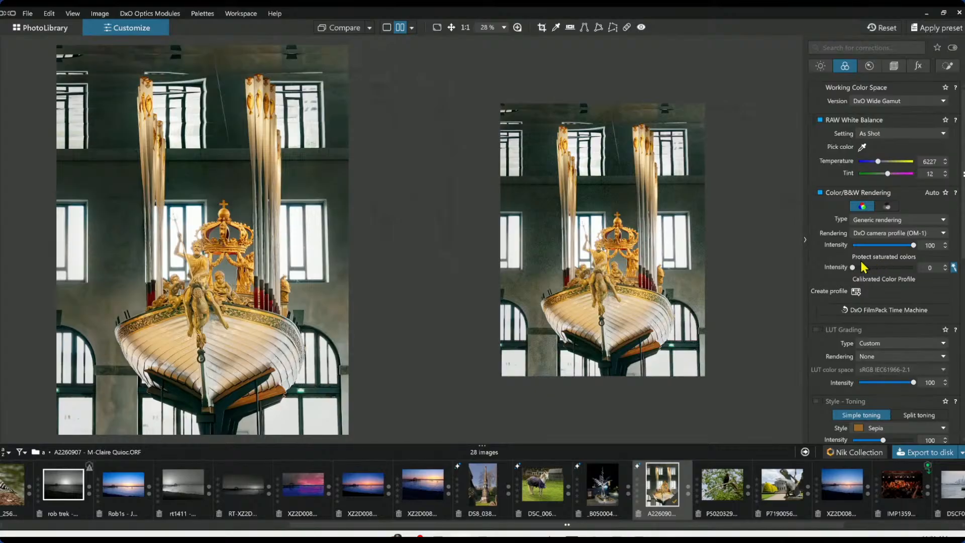
left_click(948, 67)
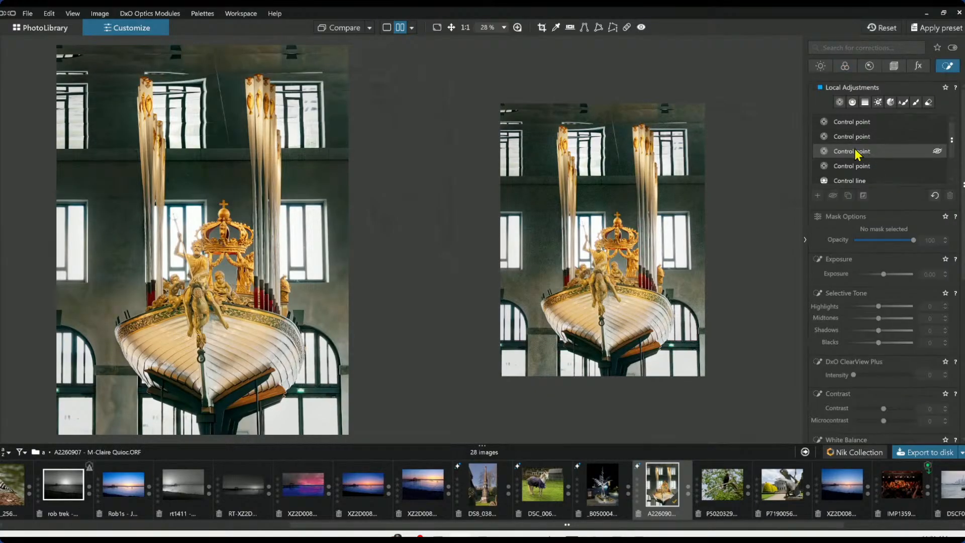
left_click(840, 102)
scroll(627, 301, "up", 10)
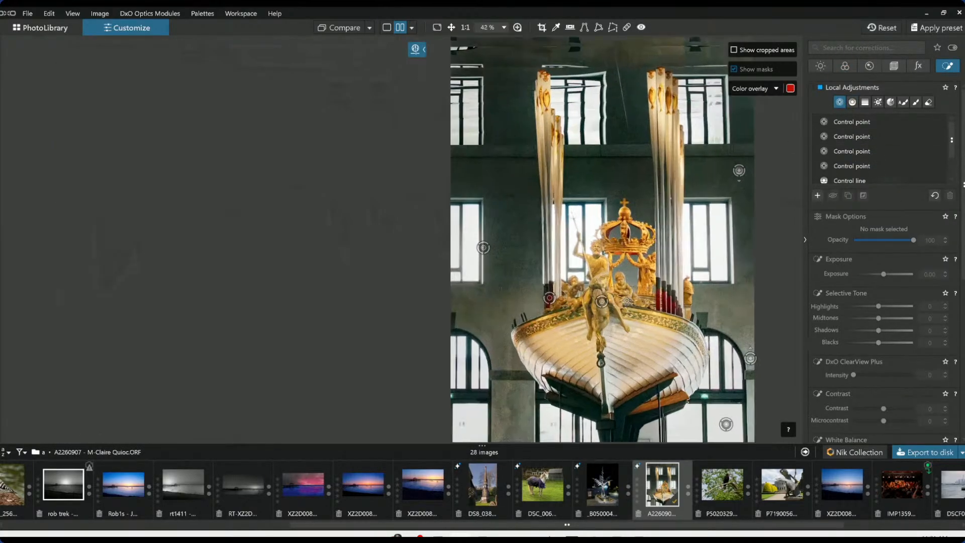
scroll(656, 360, "down", 2)
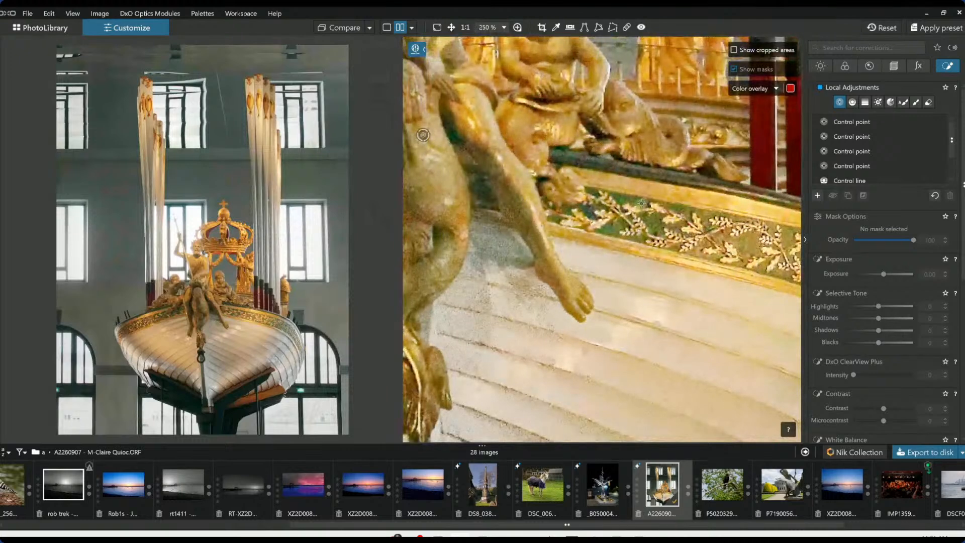
left_click(653, 224)
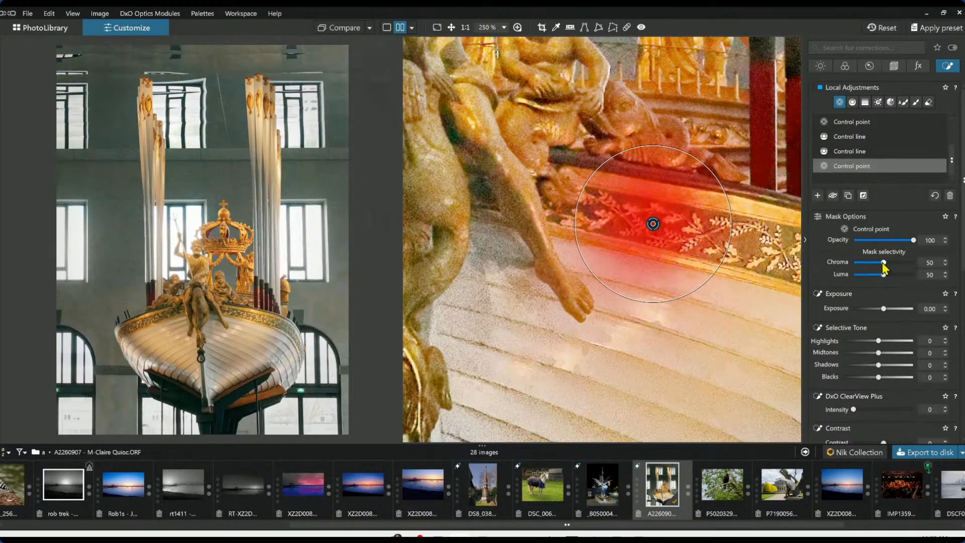
left_click_drag(883, 262, 900, 276)
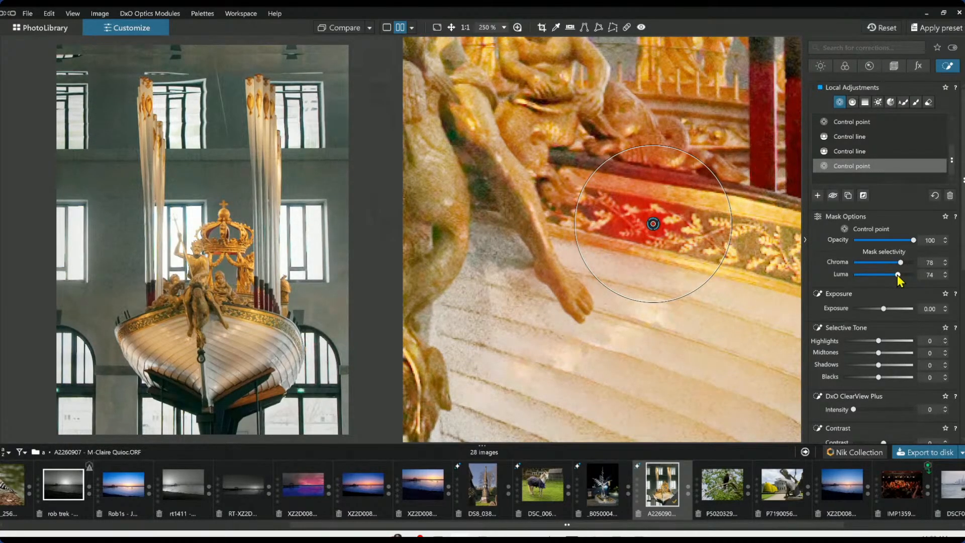
Add a control point on the band's left part and shift it to the green HSL channel, saturation 99, luminance 22
scroll(759, 284, "down", 4)
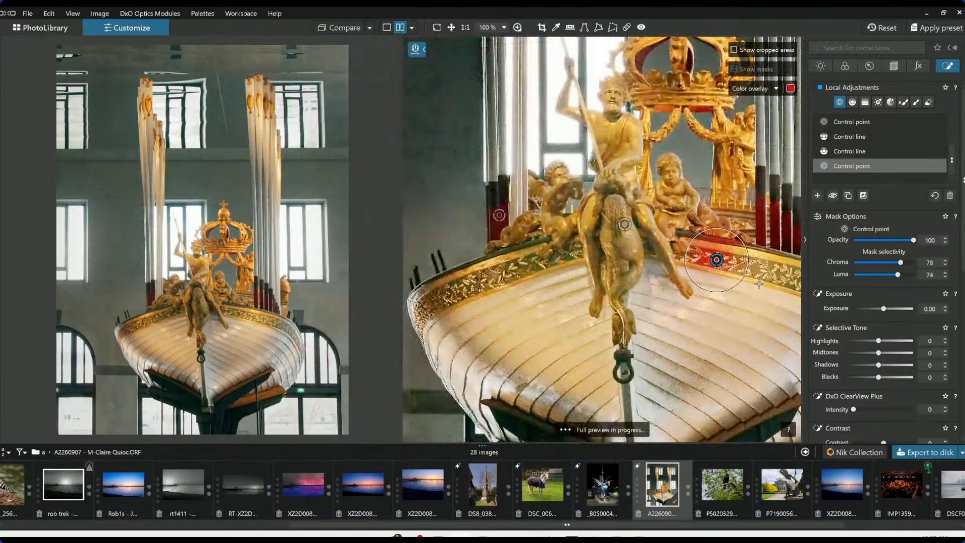
left_click(536, 243)
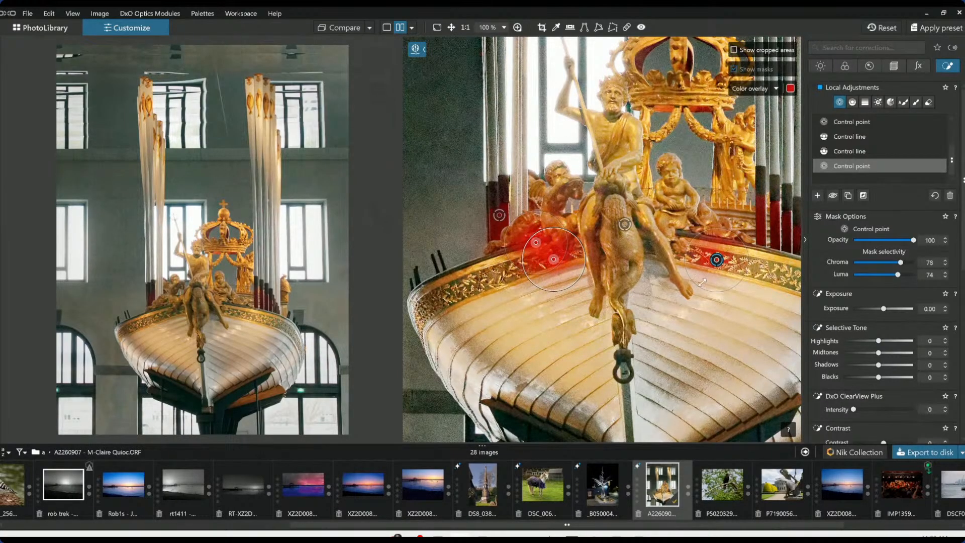
scroll(871, 381, "down", 5)
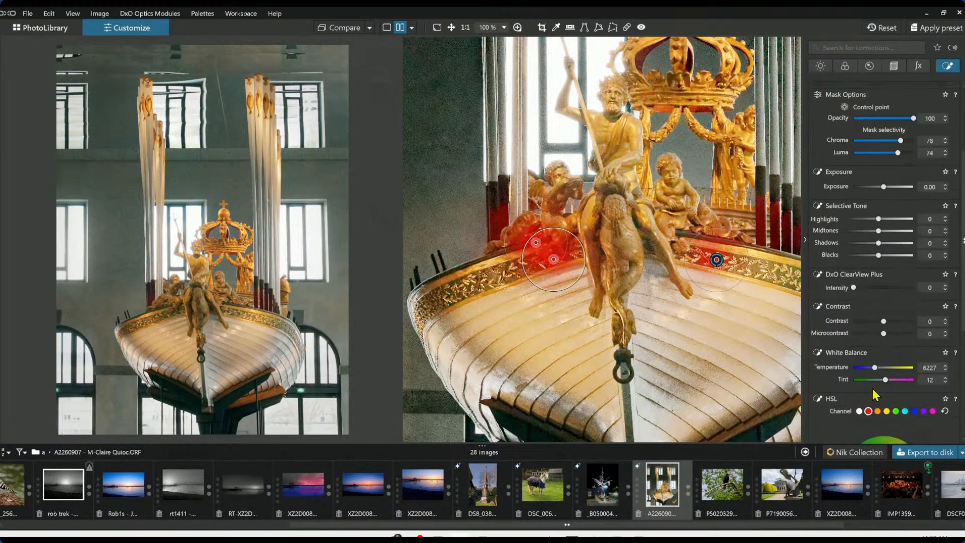
scroll(872, 387, "down", 7)
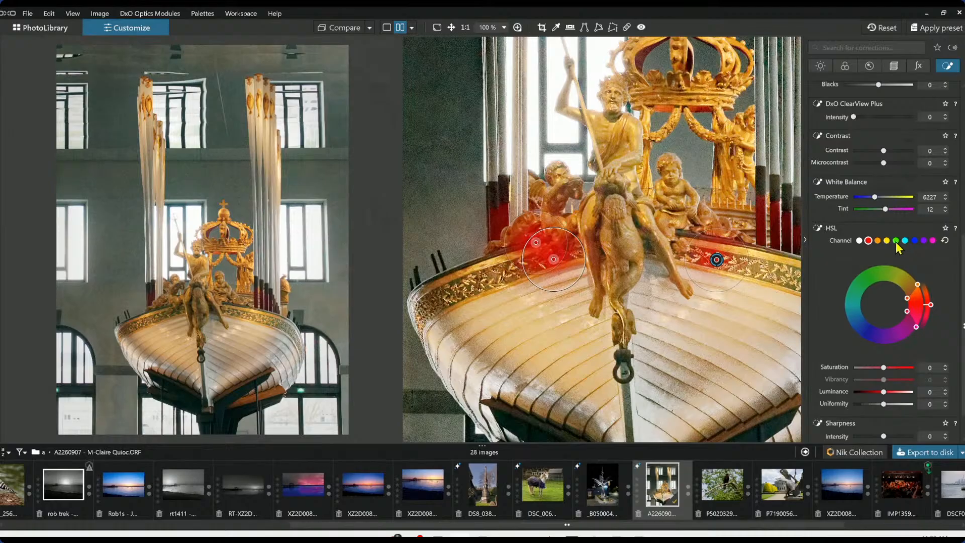
left_click(896, 240)
left_click_drag(884, 367, 891, 393)
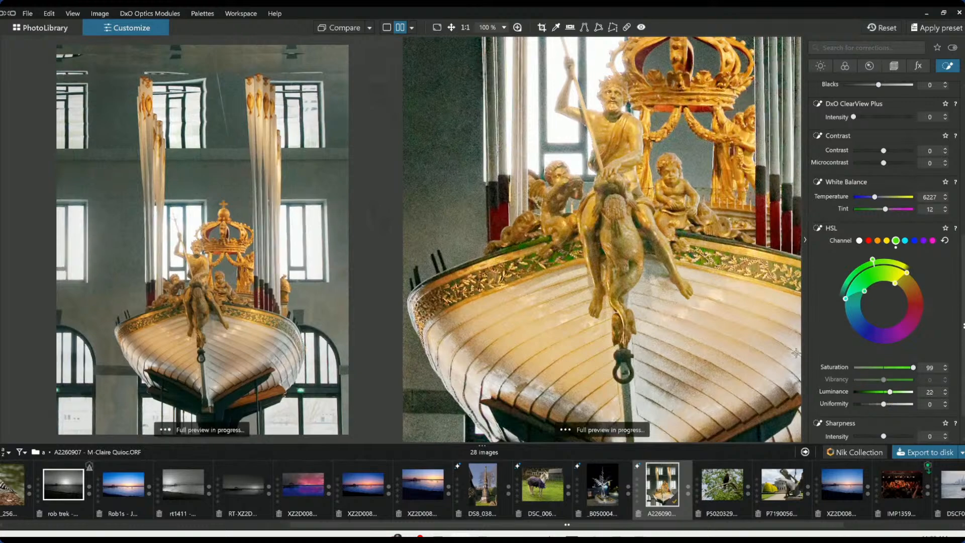
Add another control point on the right section of the boat's ornamental rim
scroll(736, 300, "down", 1)
scroll(736, 301, "down", 1)
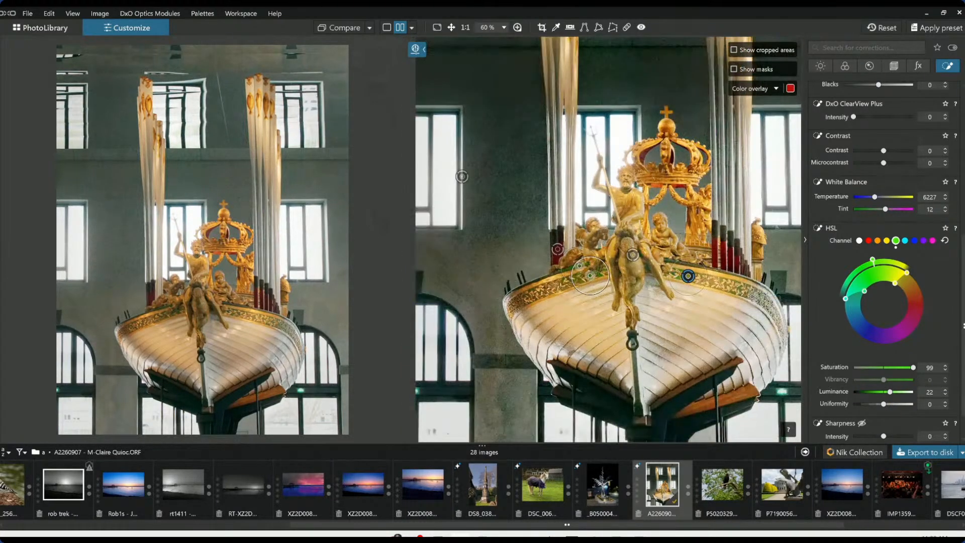
scroll(752, 297, "up", 4)
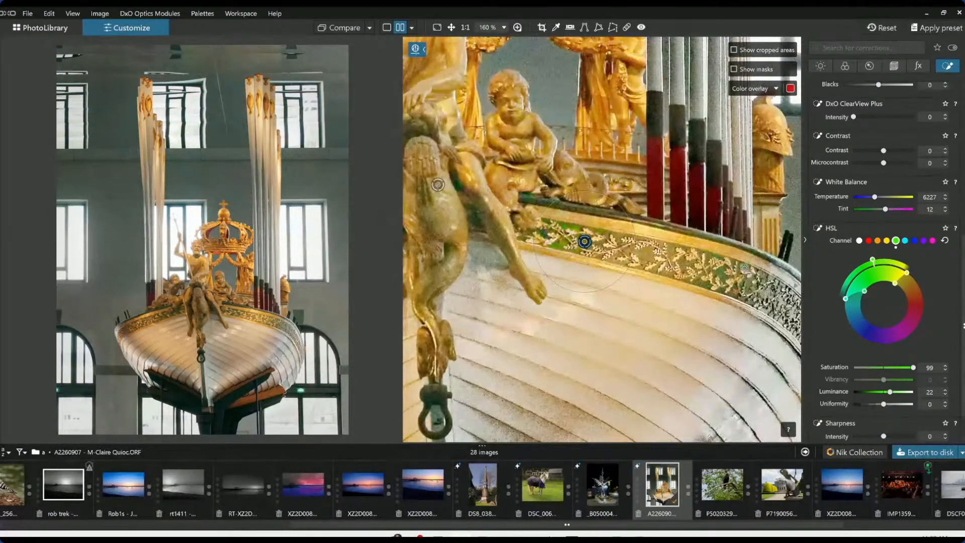
left_click(747, 268)
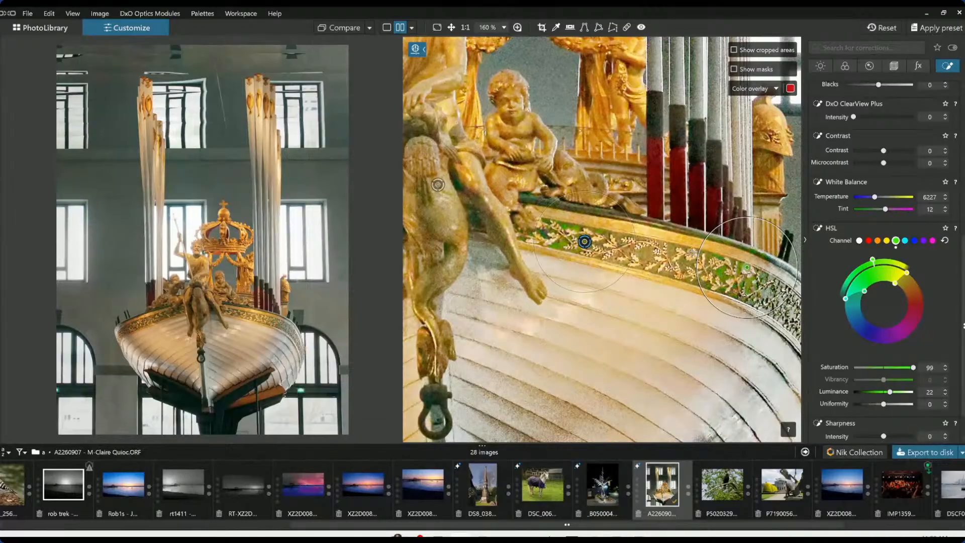
left_click(689, 263)
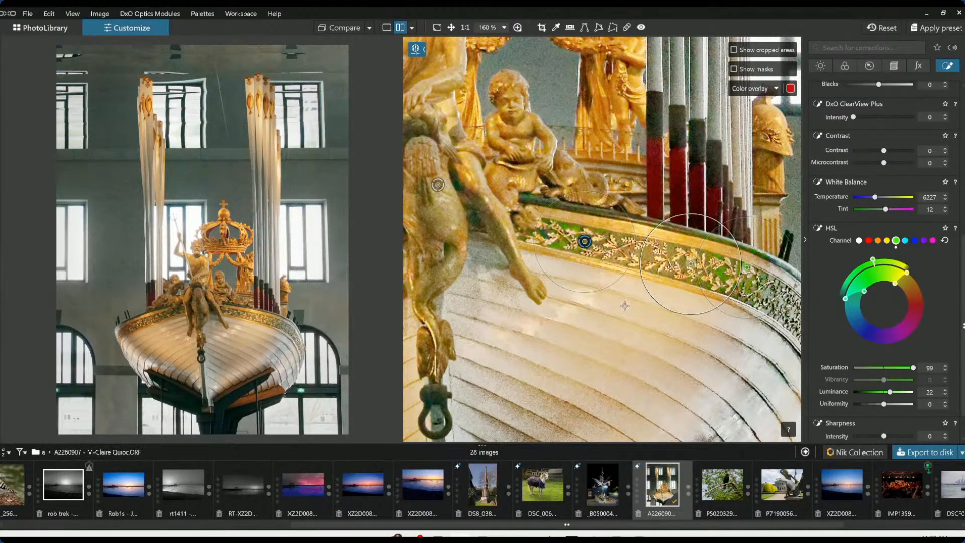
Set the selected control point's ClearView Plus intensity to 51 and microcontrast to 27
scroll(625, 306, "down", 3)
scroll(858, 275, "up", 2)
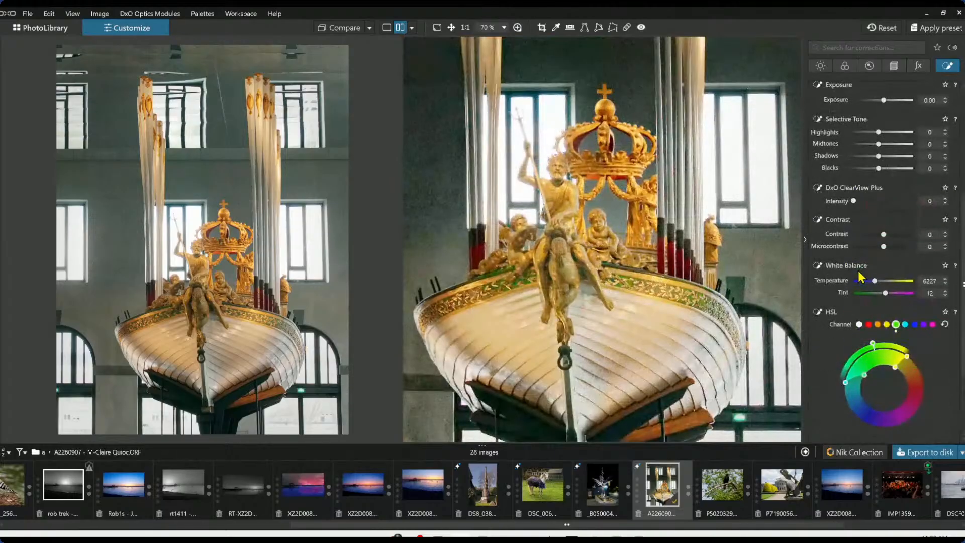
left_click(891, 246)
left_click(884, 200)
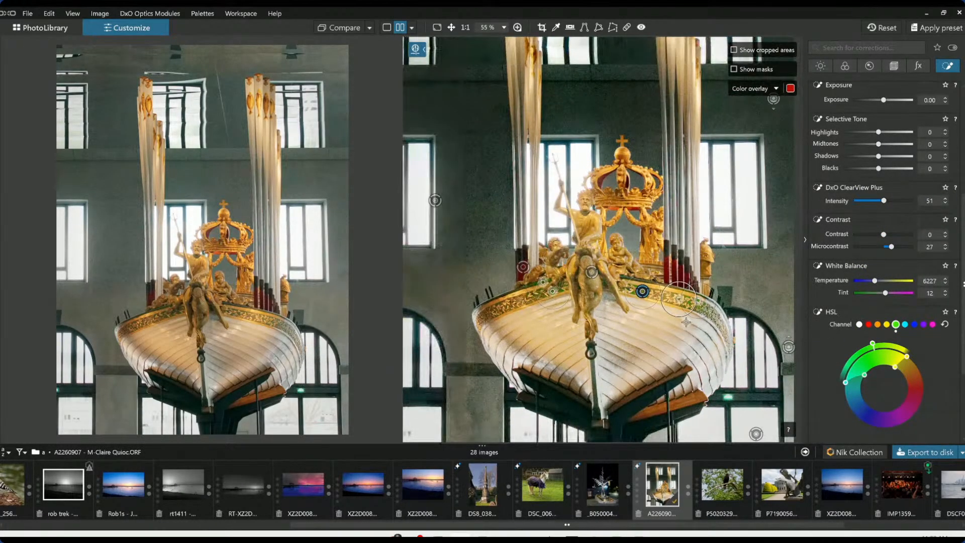
scroll(686, 323, "down", 1)
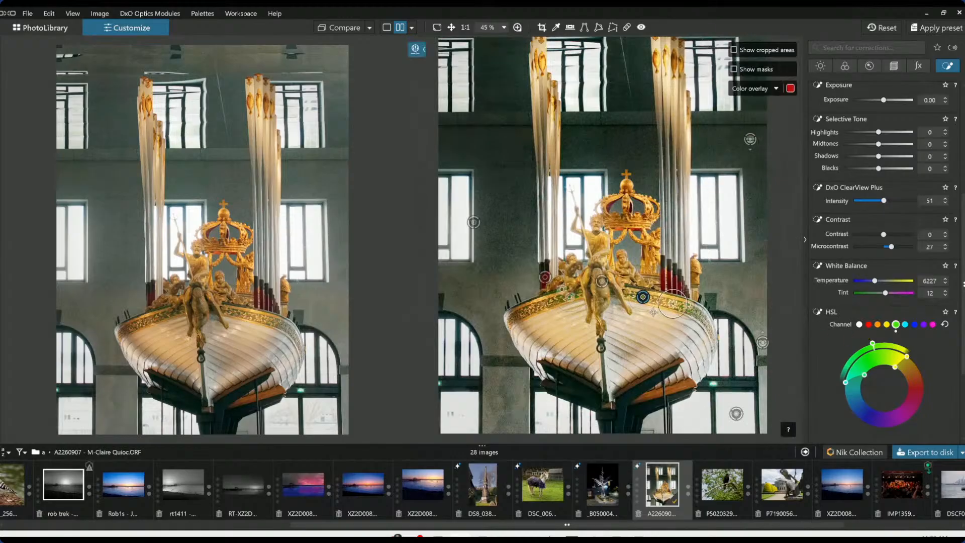
scroll(554, 310, "up", 5)
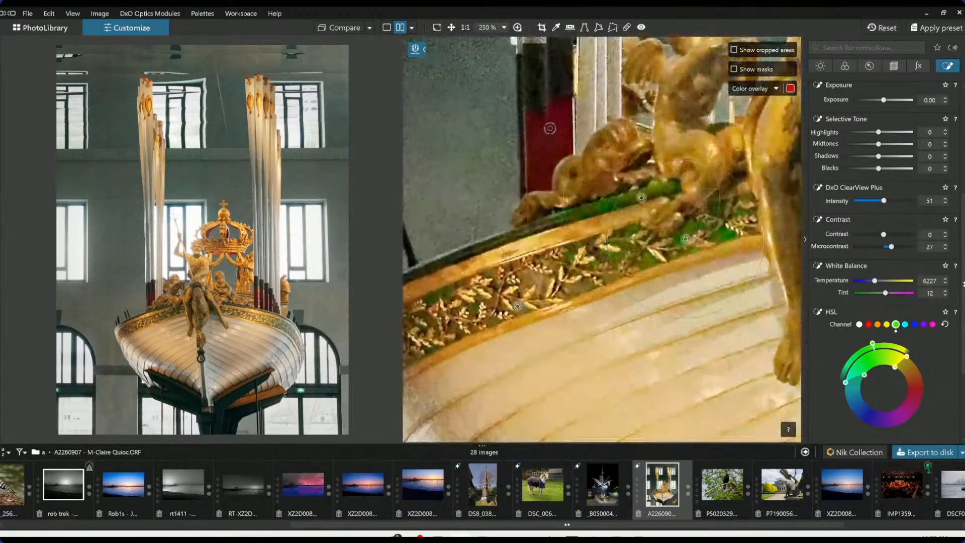
Add a control point on the left end of the boat's ornamental rim
left_click(475, 308)
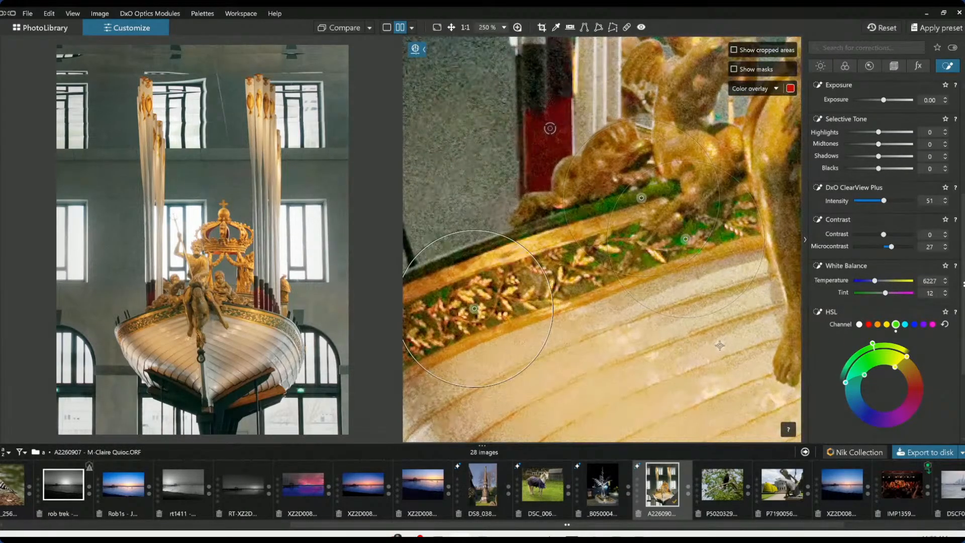
scroll(659, 323, "down", 4)
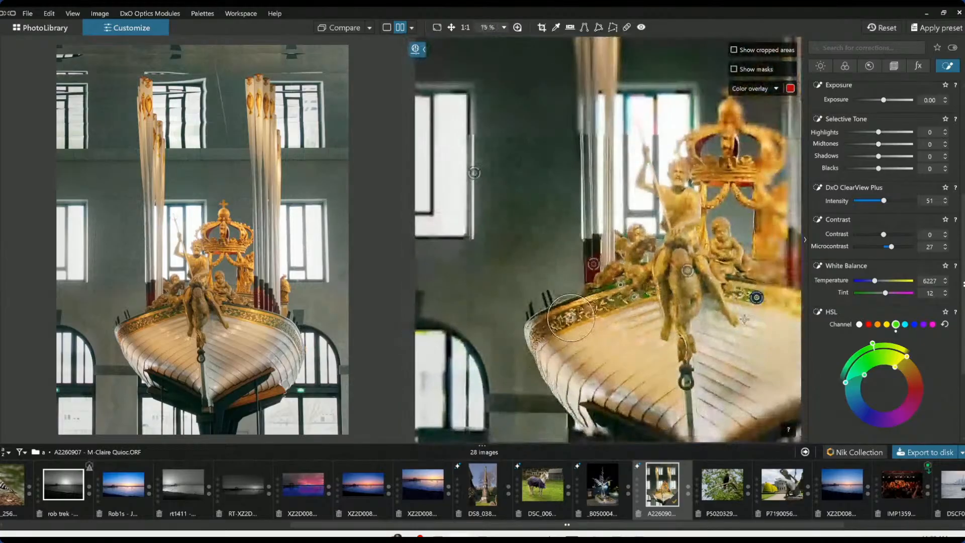
scroll(835, 366, "down", 2)
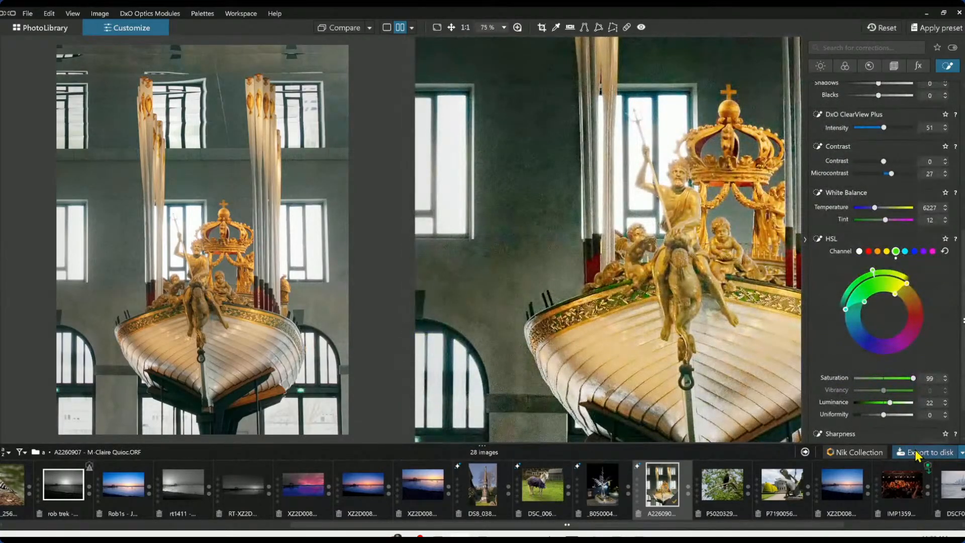
Export the ship image to disk, overwriting the existing JPEG
left_click(920, 453)
left_click(608, 404)
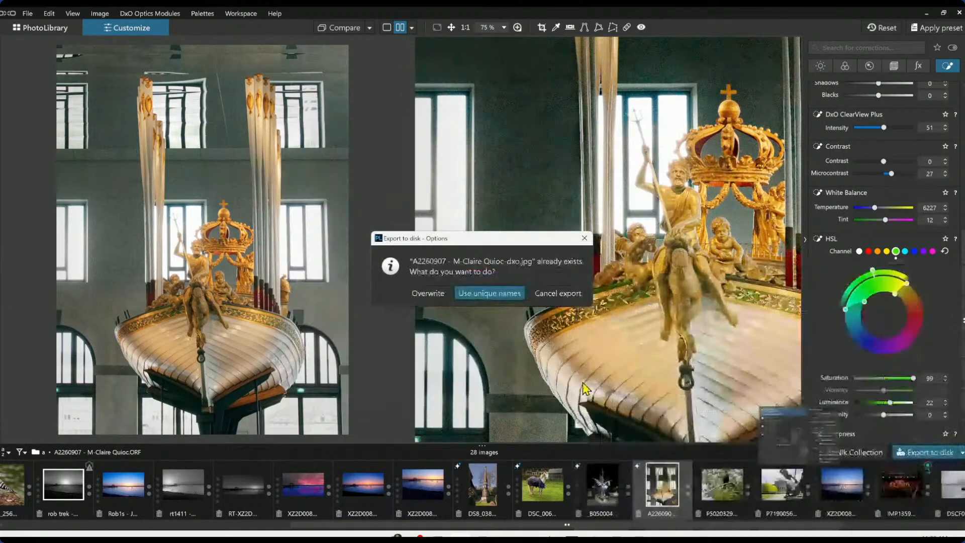
left_click(428, 293)
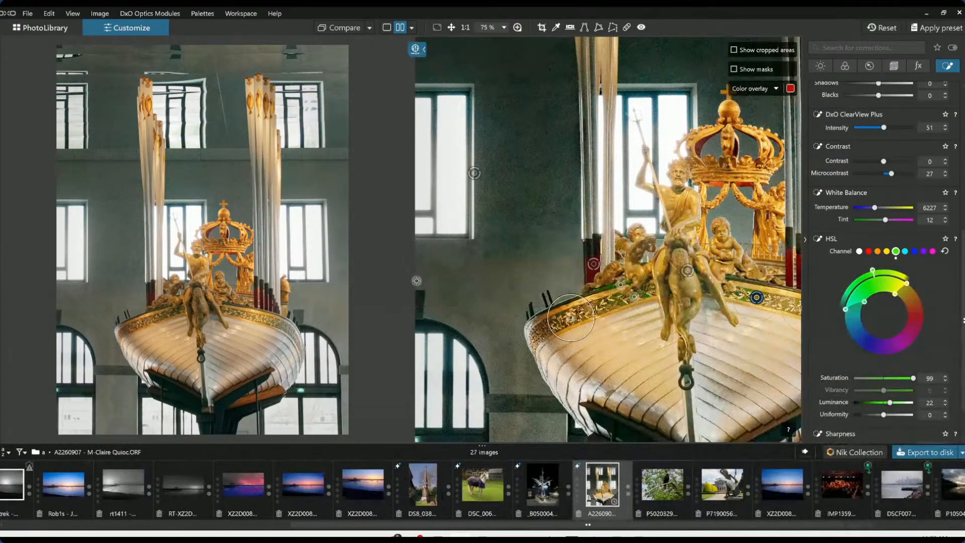
Switch to single-image view and reset all corrections on the ship photo
left_click(387, 27)
scroll(522, 282, "down", 4)
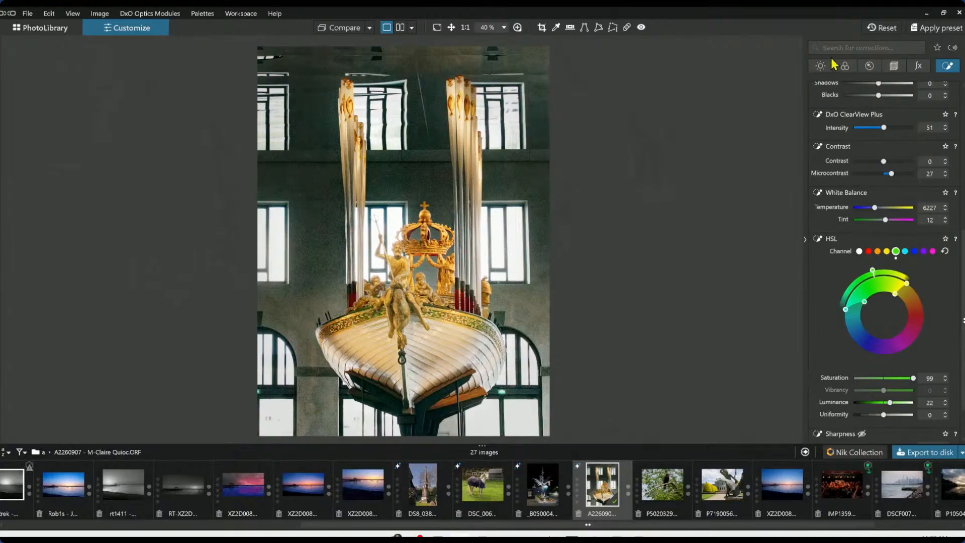
left_click(886, 32)
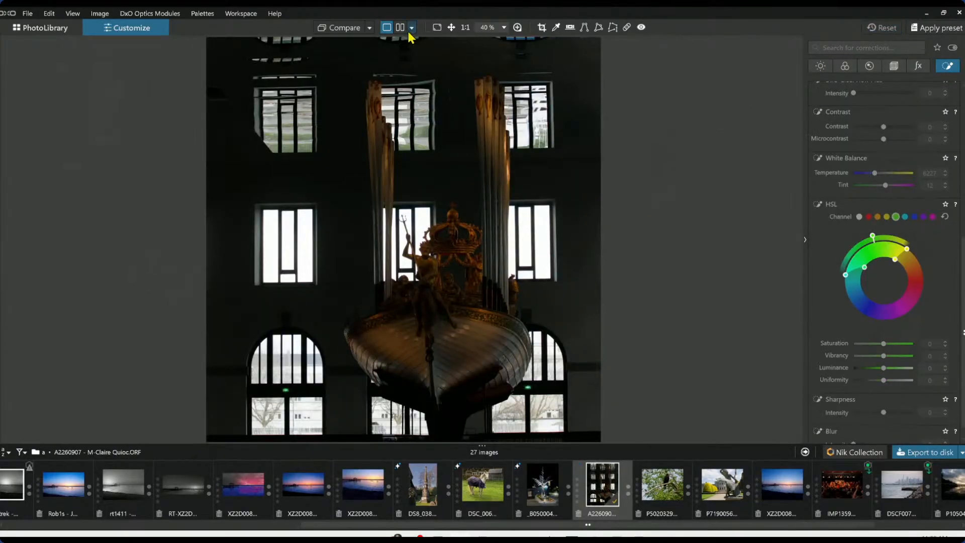
Compare side by side against the exported JPEG standard output as the reference image
left_click(412, 27)
left_click(402, 29)
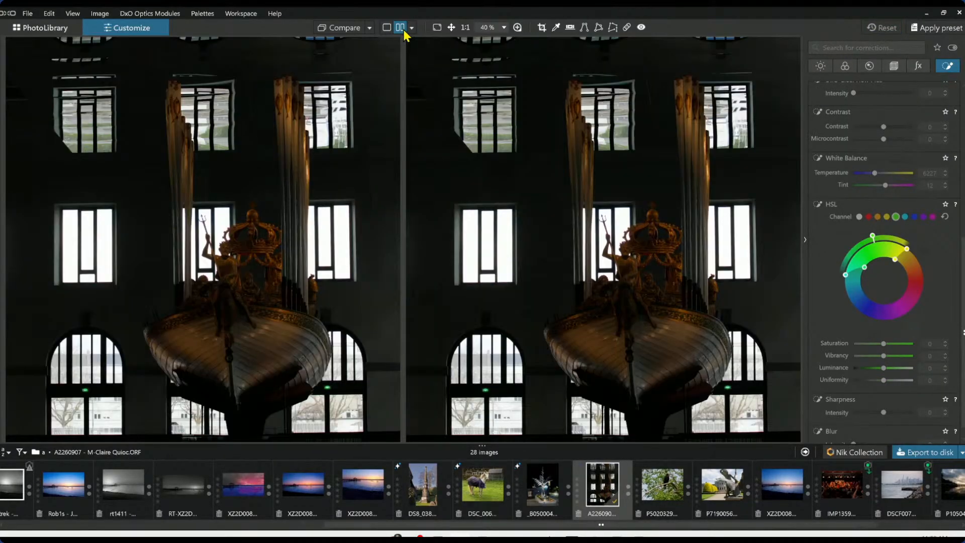
left_click(370, 28)
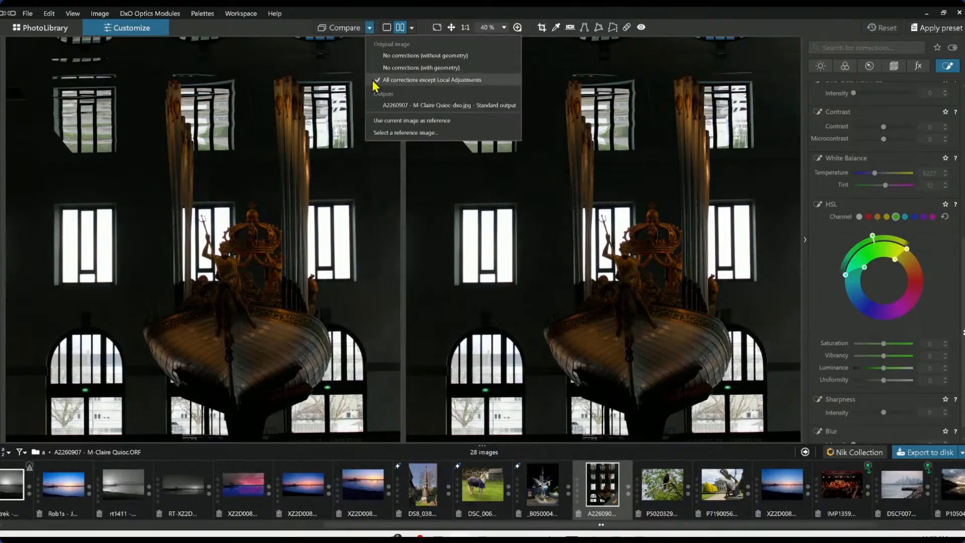
left_click(383, 105)
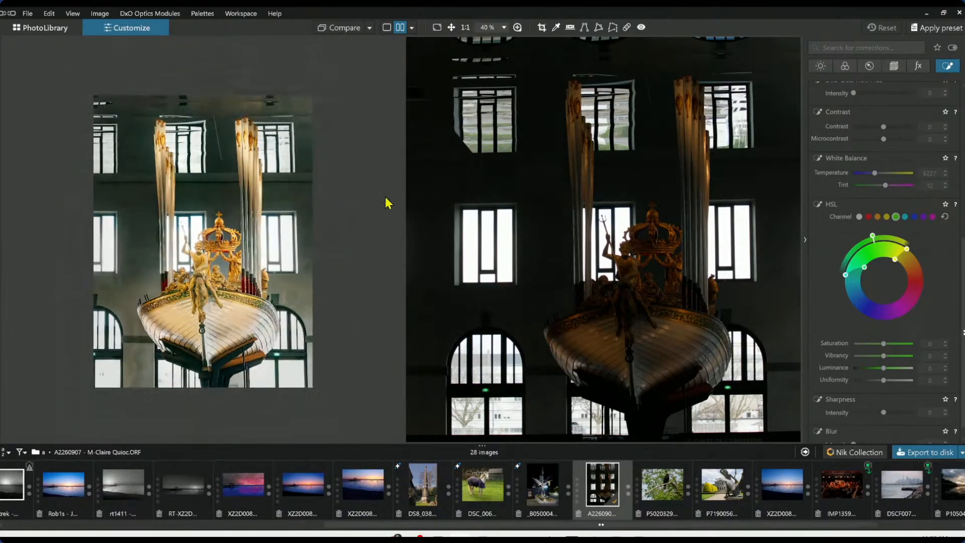
Collapse the correction palettes and filmstrip to enlarge the side-by-side comparison
scroll(540, 198, "down", 2)
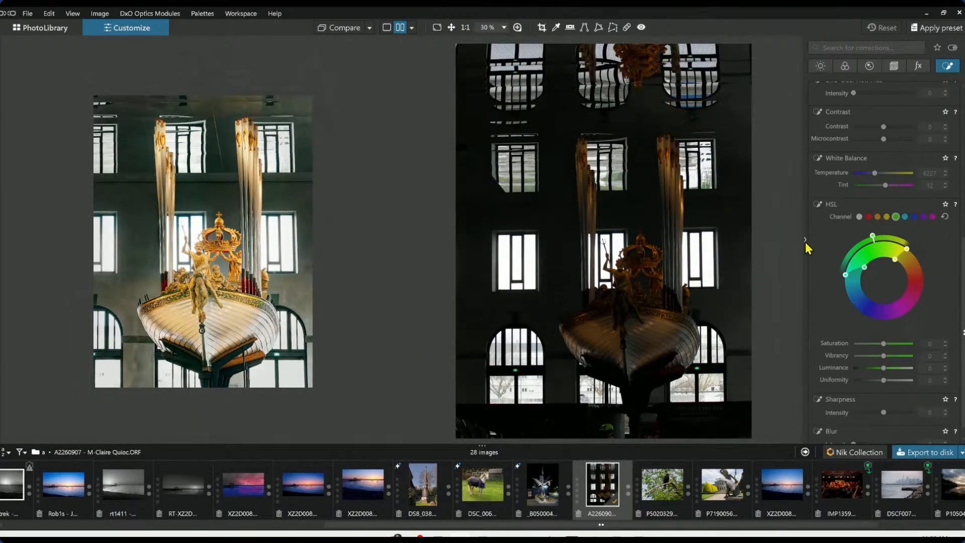
left_click(805, 241)
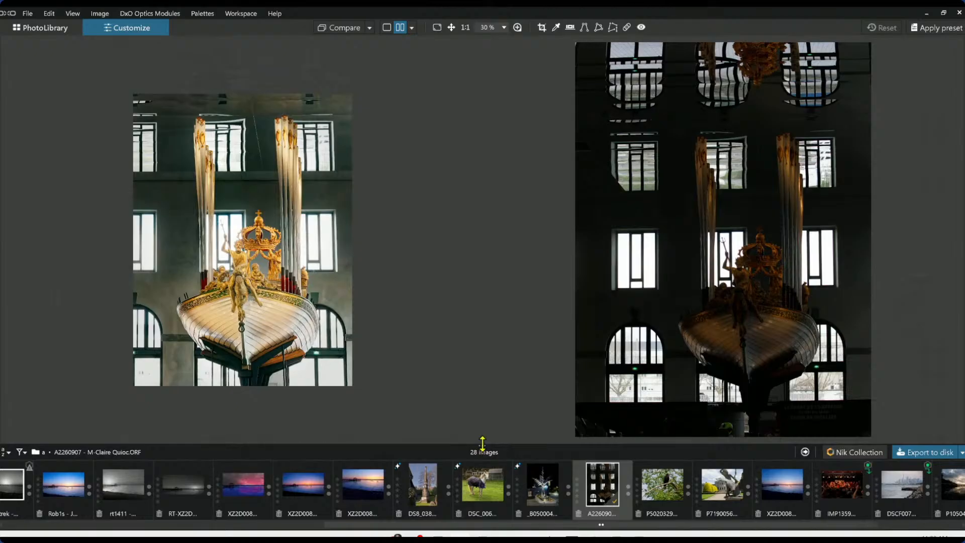
left_click_drag(482, 444, 466, 523)
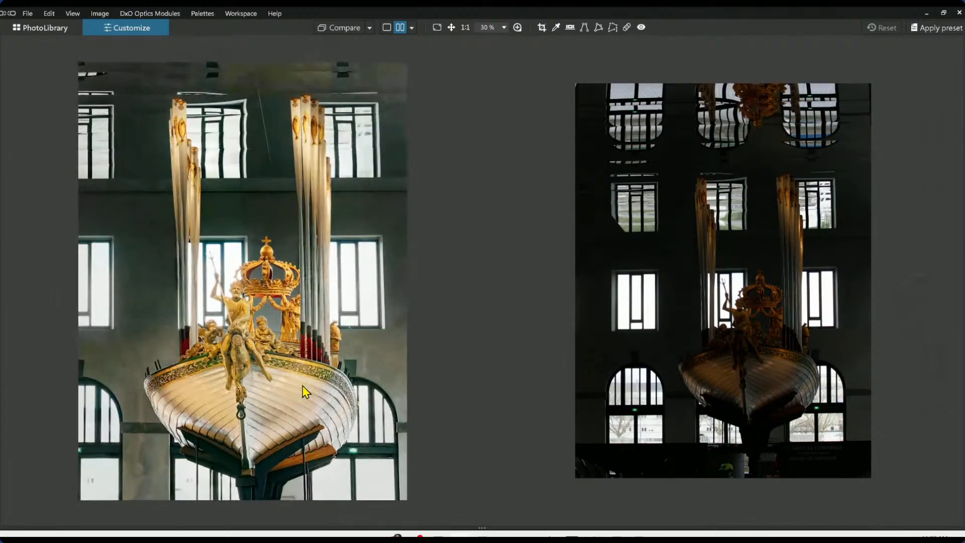
scroll(546, 342, "up", 1)
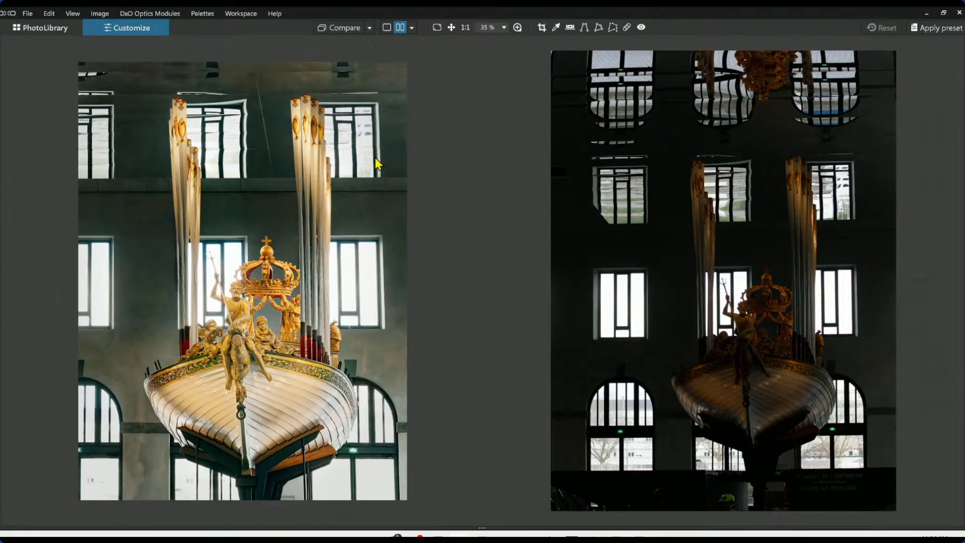
Restore the side palettes and the filmstrip
mouse_move(492, 252)
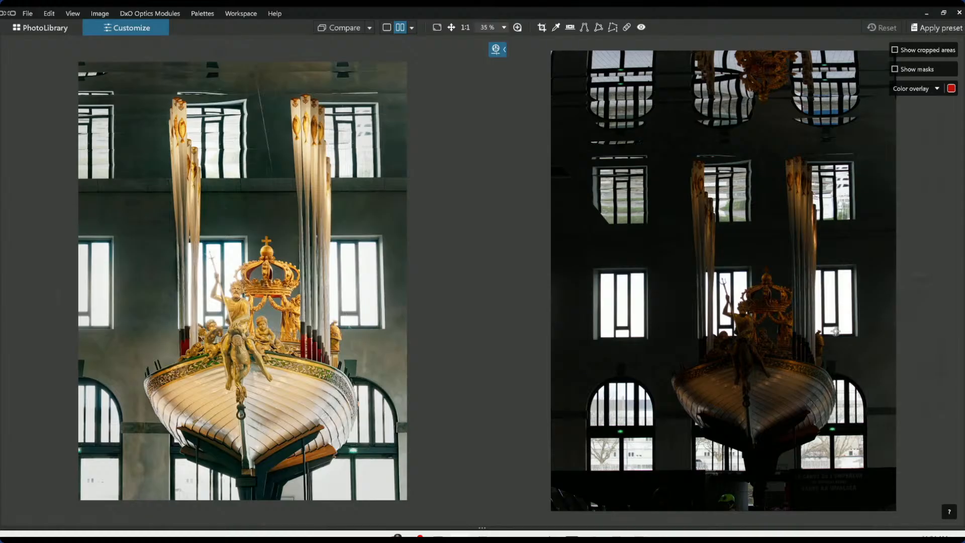
key("F9")
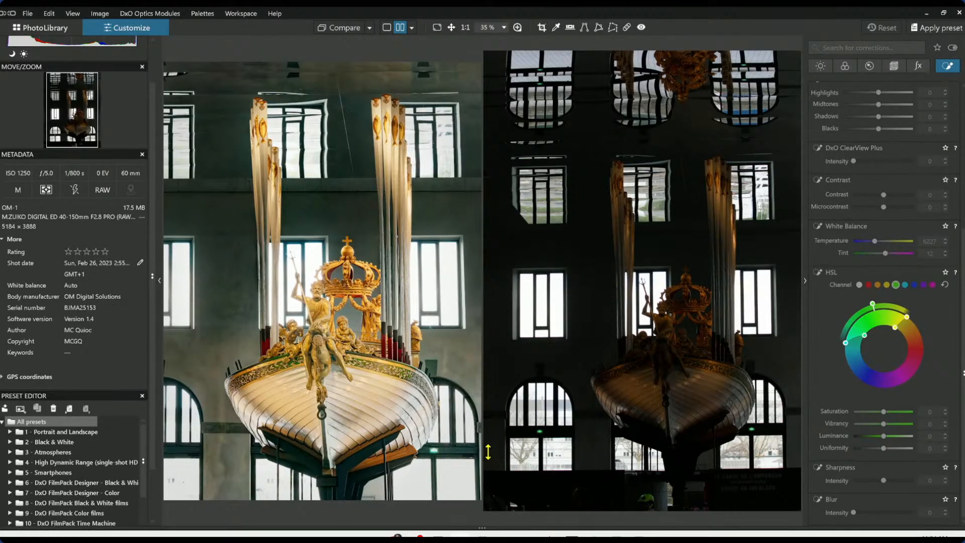
left_click_drag(488, 447, 480, 433)
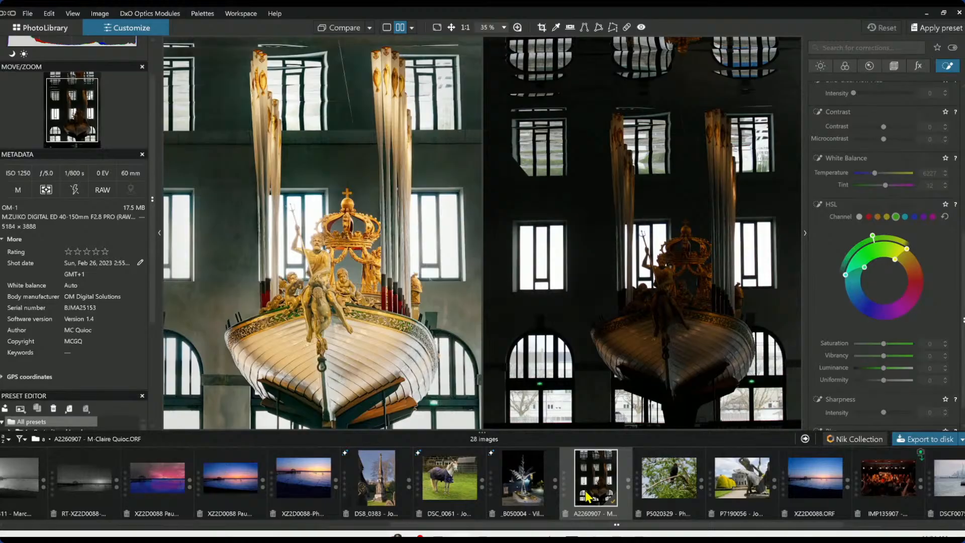
Open the blackbird photo from the filmstrip in single-image view
scroll(594, 504, "down", 3)
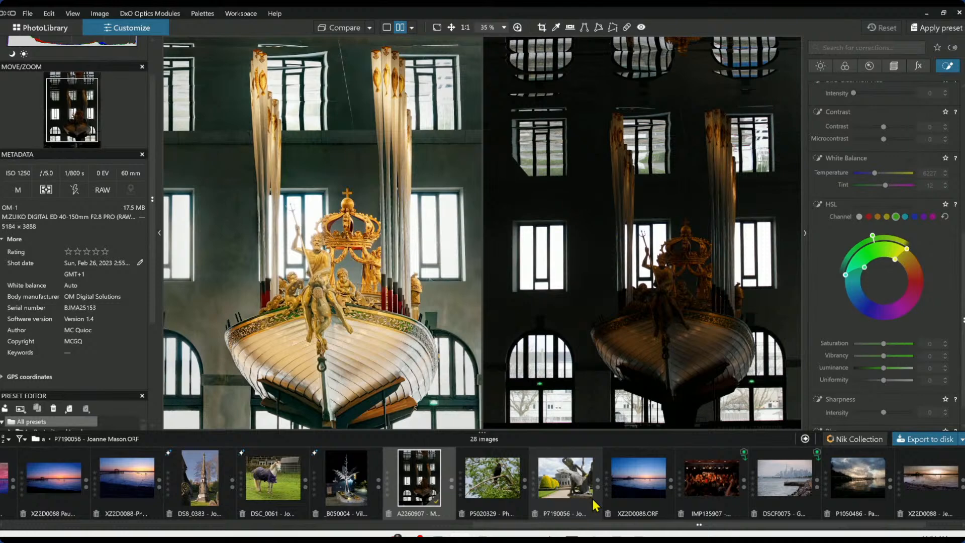
left_click(511, 490)
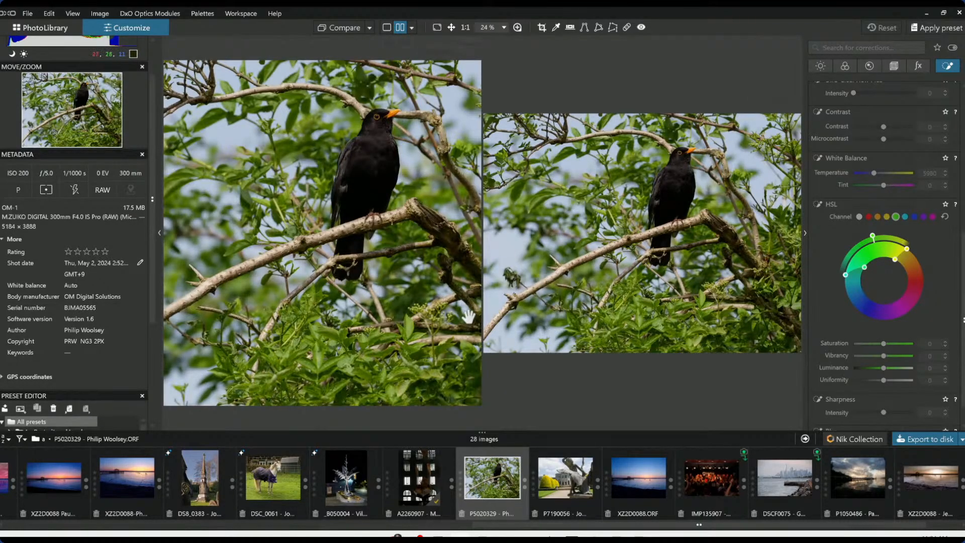
left_click(387, 27)
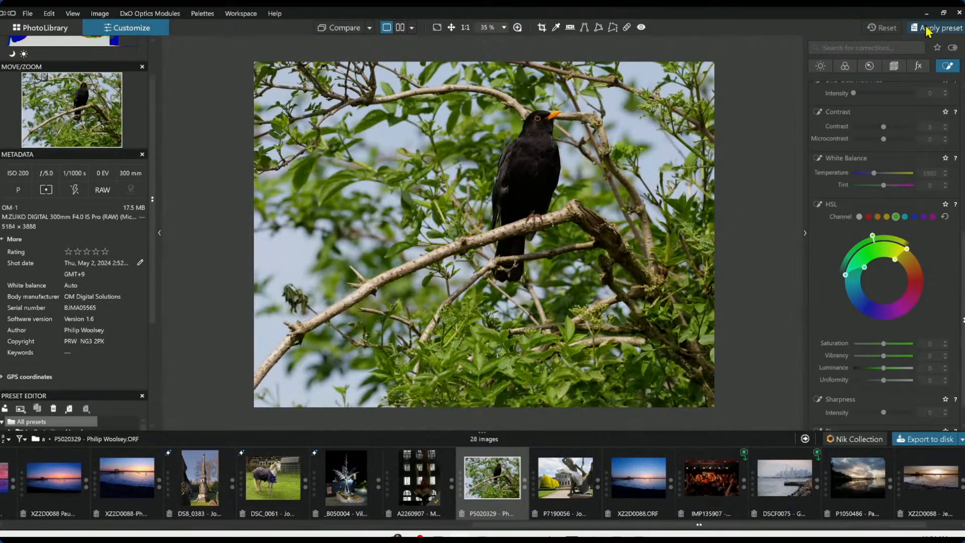
Apply the "000 Rob Default" preset to the blackbird photo
key("F11")
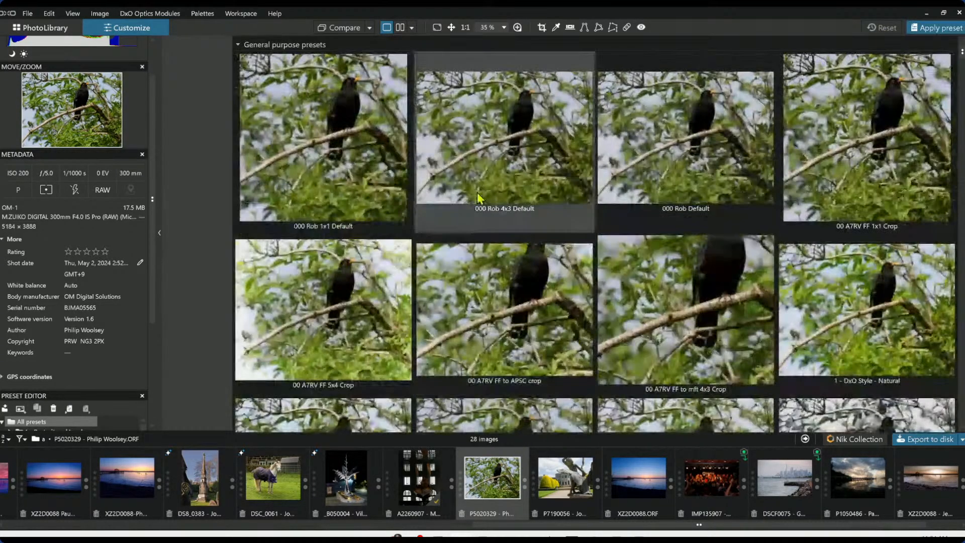
double_click(655, 190)
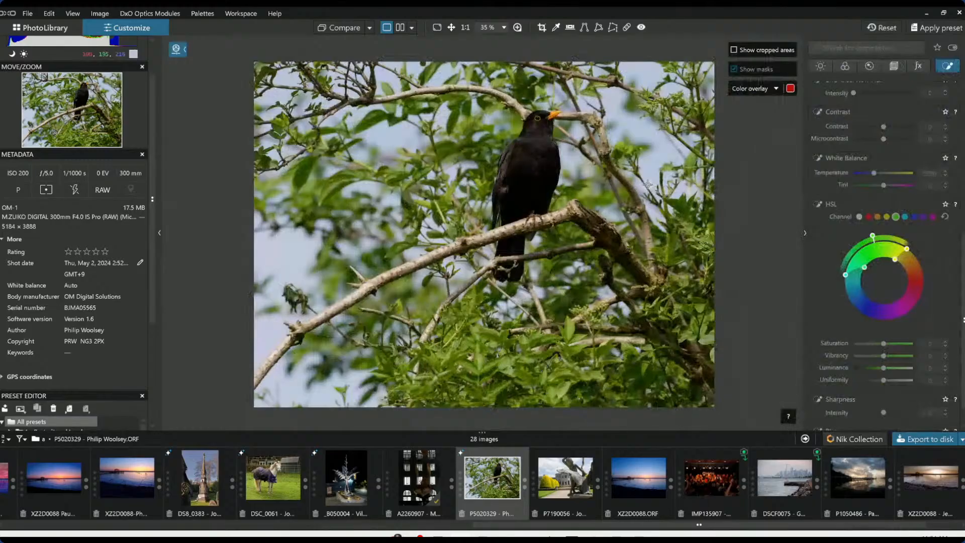
Set the Horizon correction to 9.00 in the geometry settings
left_click(894, 66)
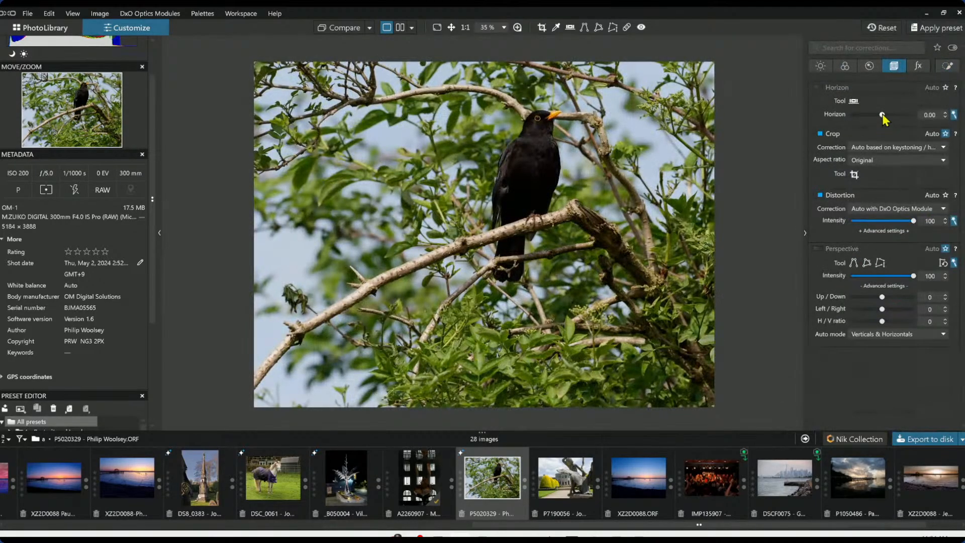
left_click_drag(883, 115, 892, 116)
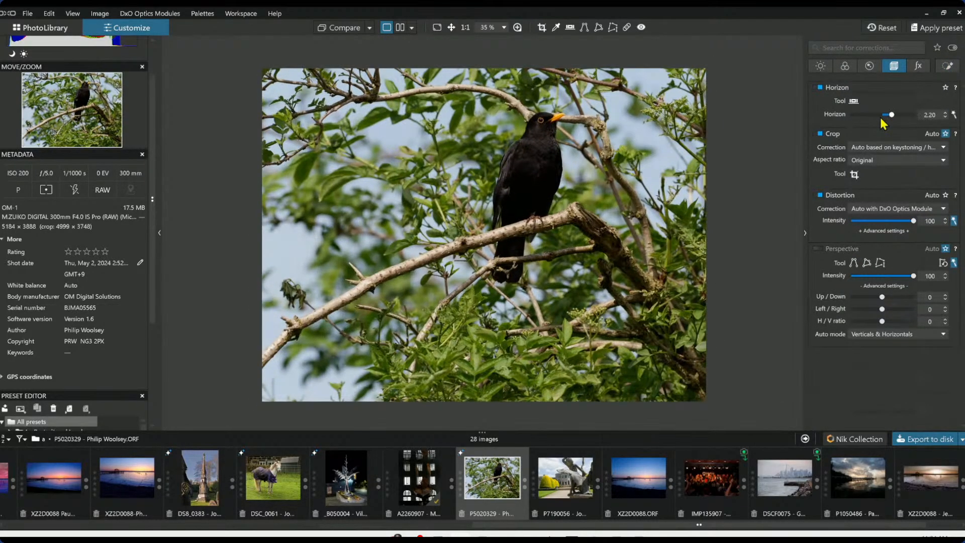
scroll(881, 120, "up", 5)
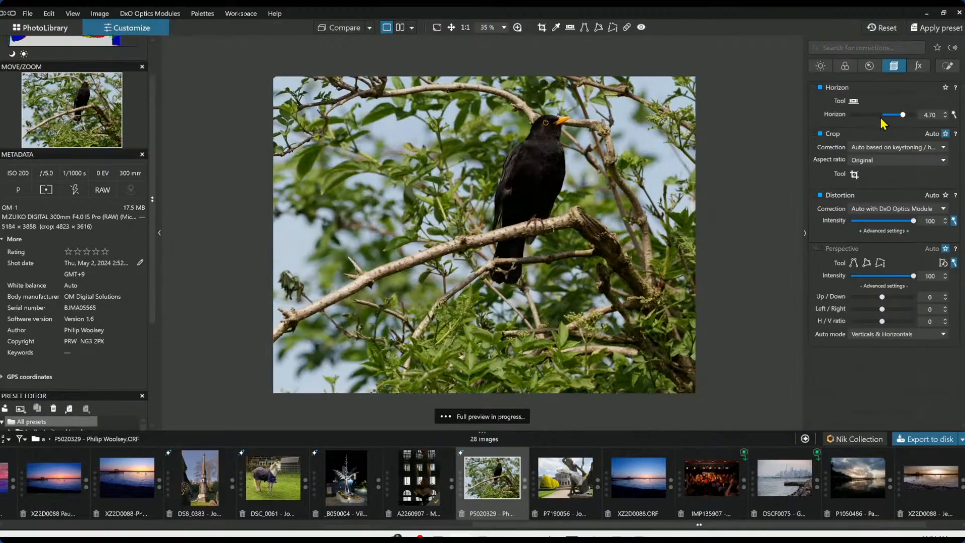
scroll(881, 119, "up", 3)
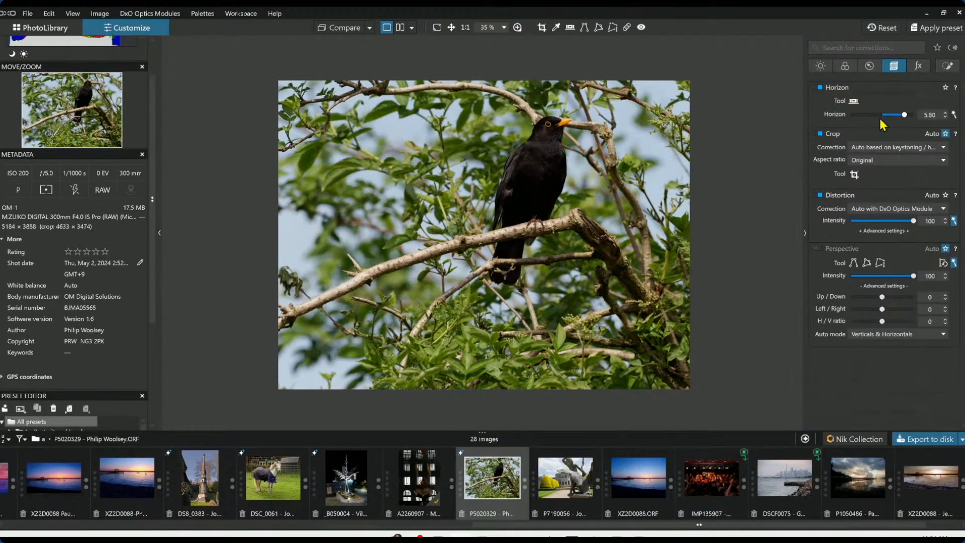
scroll(880, 120, "up", 5)
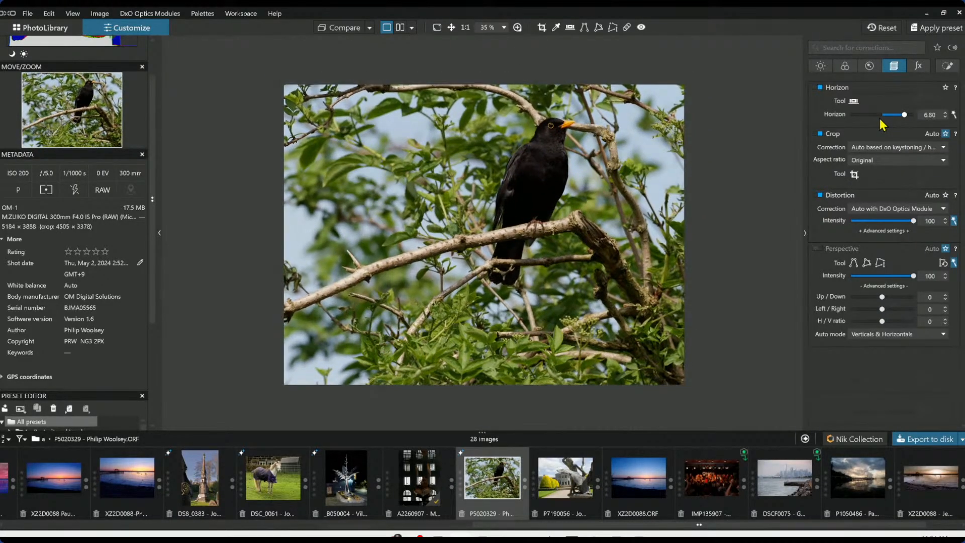
scroll(880, 121, "up", 6)
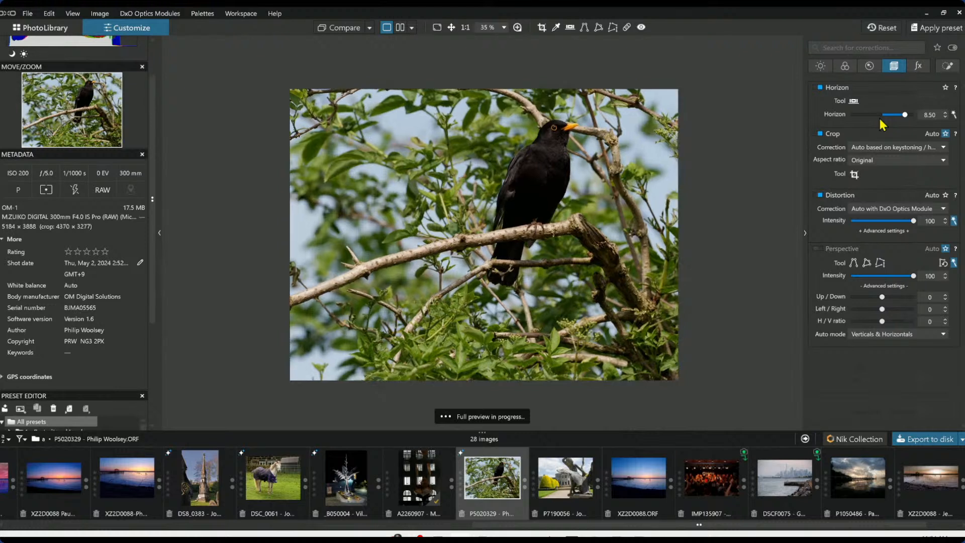
scroll(881, 120, "up", 1)
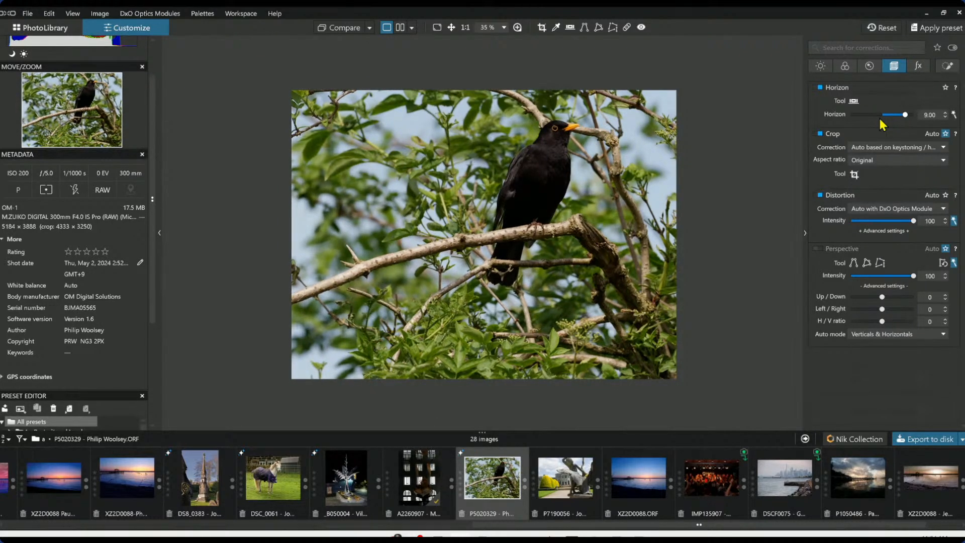
Crop the blackbird photo to a 1 × 1 square around the bird, about 2458 × 2458 px
left_click(875, 160)
left_click(860, 191)
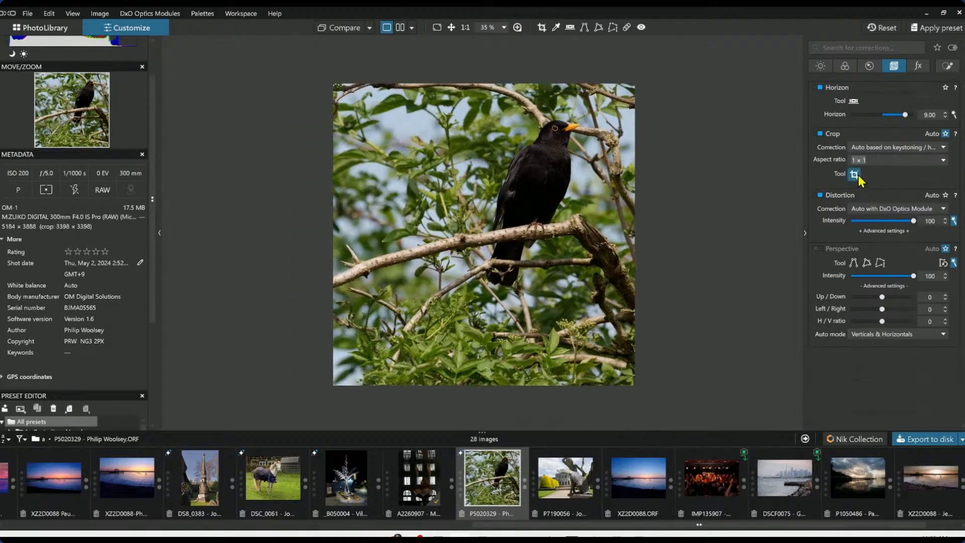
left_click(854, 174)
left_click_drag(346, 361, 400, 307)
left_click_drag(532, 262, 568, 268)
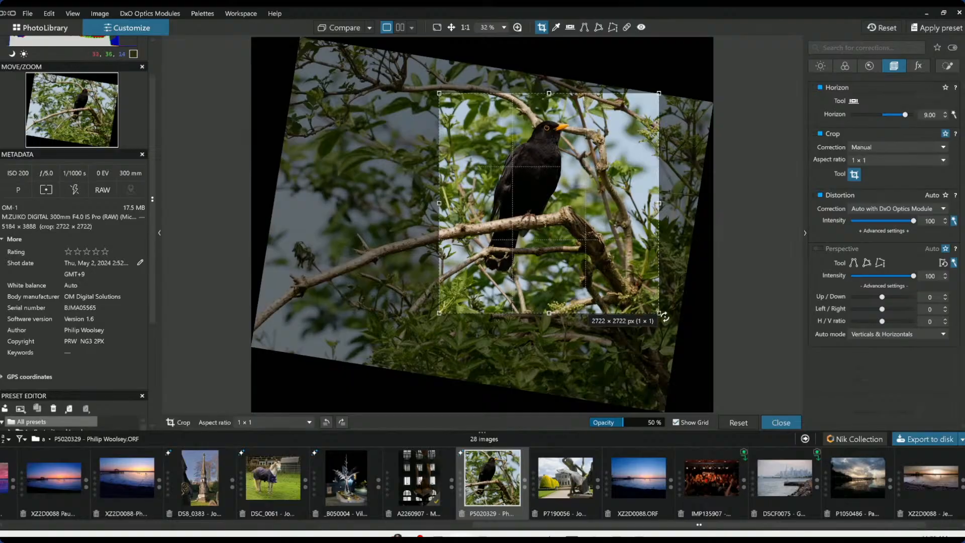
left_click_drag(662, 315, 638, 292)
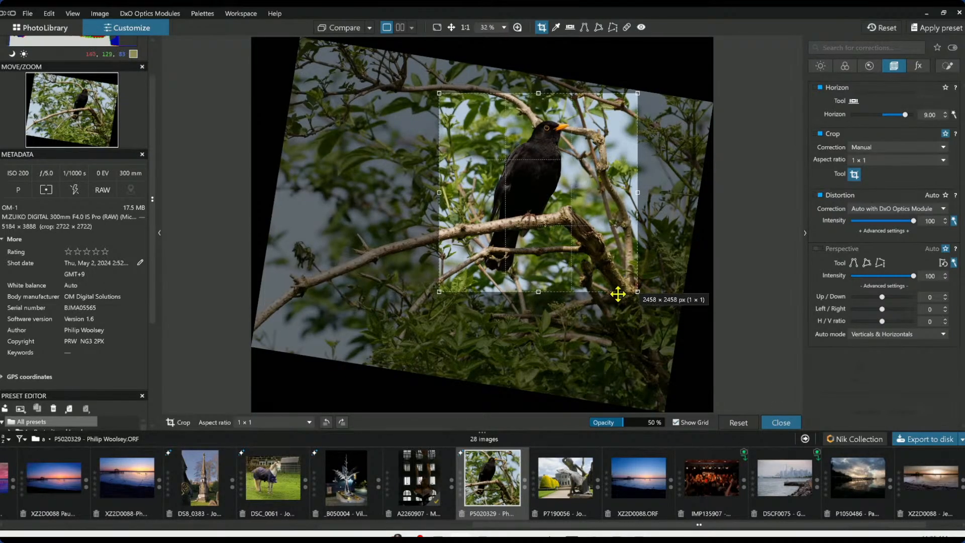
key("Return")
scroll(539, 285, "up", 2)
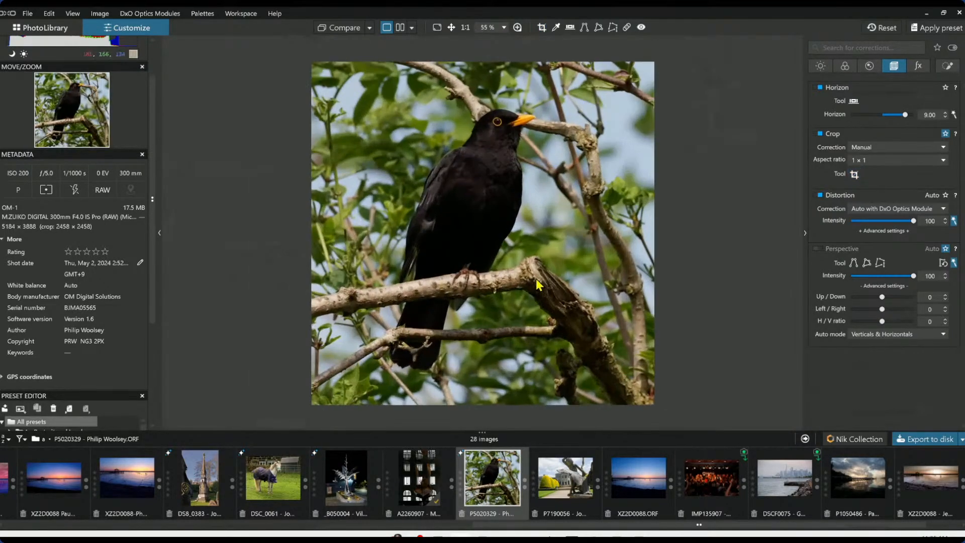
Place a local-adjustment control point on the blackbird's eye and shrink its radius to cover the eye
left_click(948, 66)
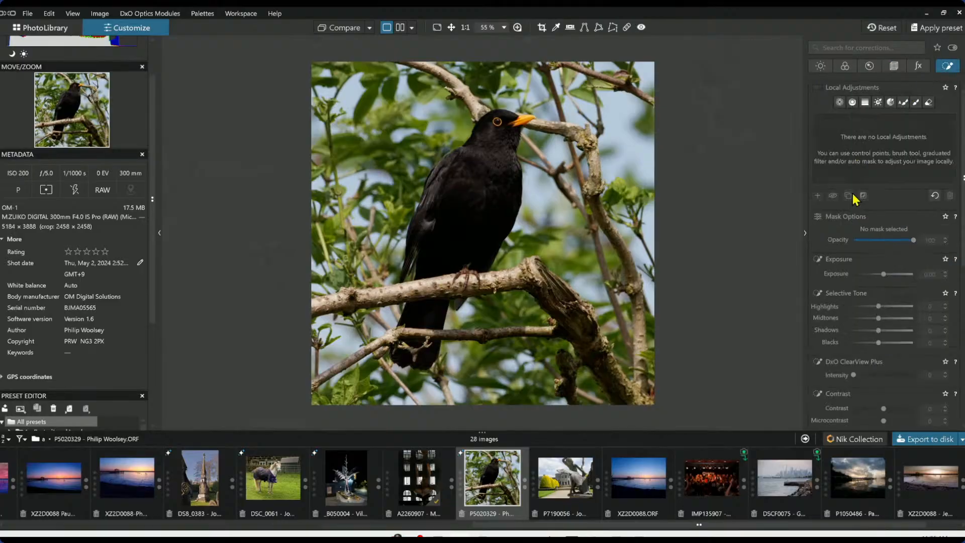
left_click(840, 104)
scroll(493, 129, "up", 2)
scroll(507, 95, "up", 2)
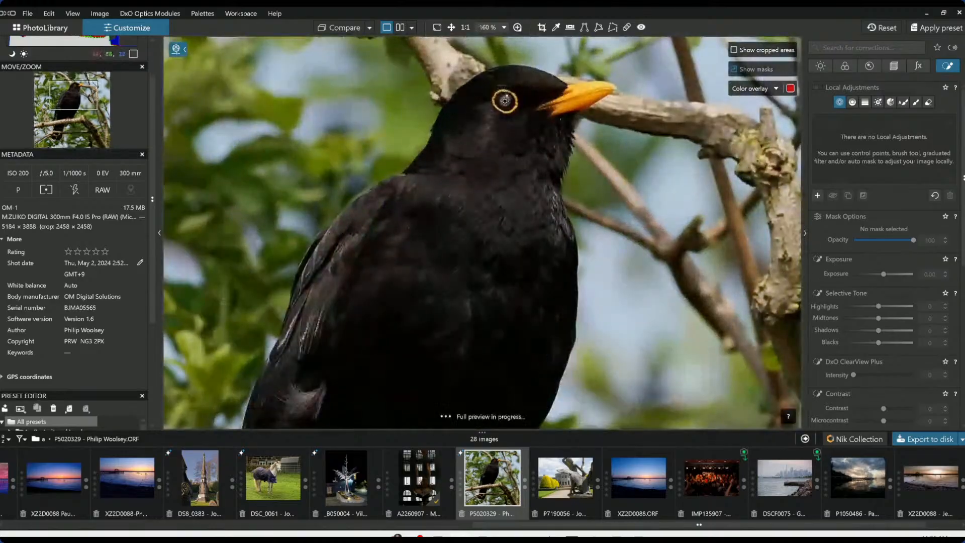
left_click(504, 102)
left_click_drag(542, 67, 518, 90)
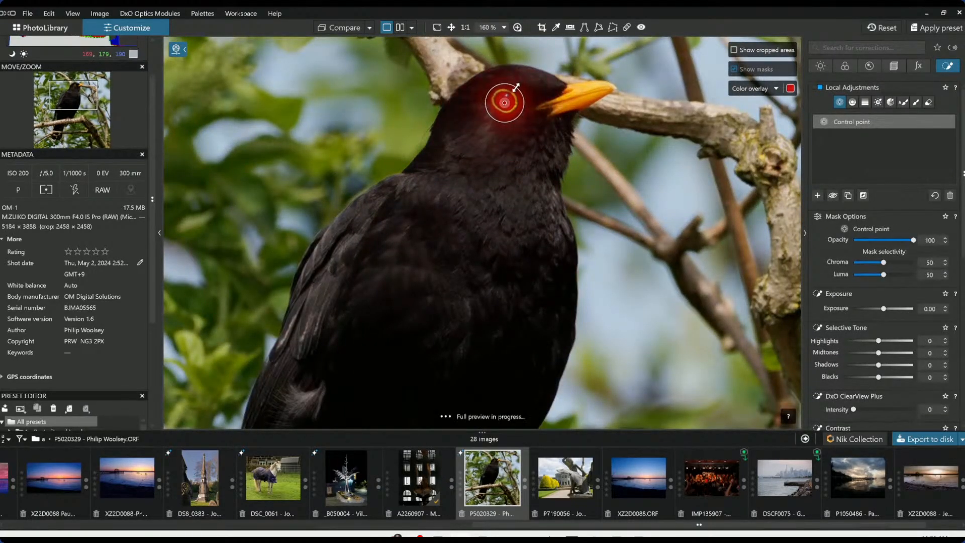
Raise the control point's Shadows to 99 and ClearView Plus intensity to 40, then fit the image to the window
left_click(899, 365)
left_click_drag(899, 365, 912, 368)
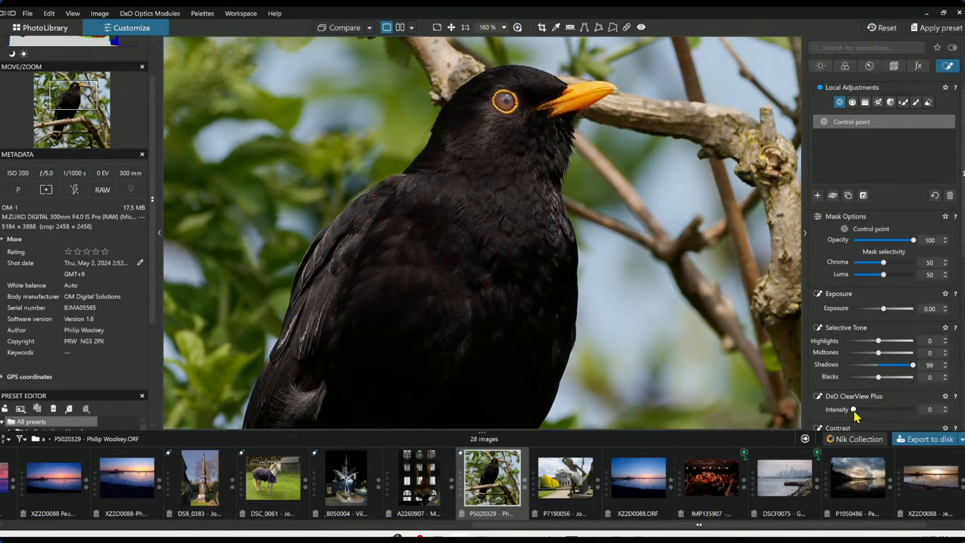
left_click_drag(854, 410, 879, 410)
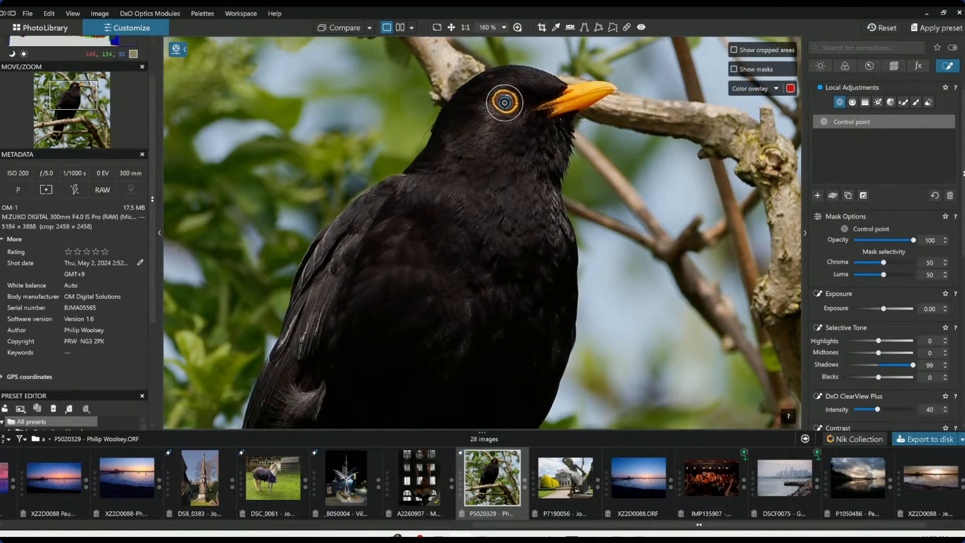
key("Escape")
key("ctrl+0")
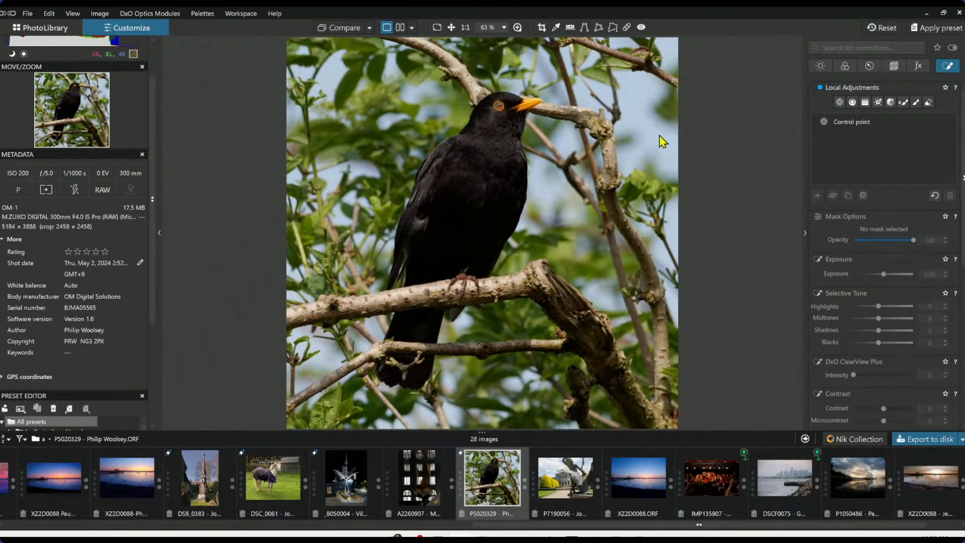
Set the eye control point's ClearView Plus intensity to 75 and Microcontrast to 65
scroll(520, 117, "up", 5)
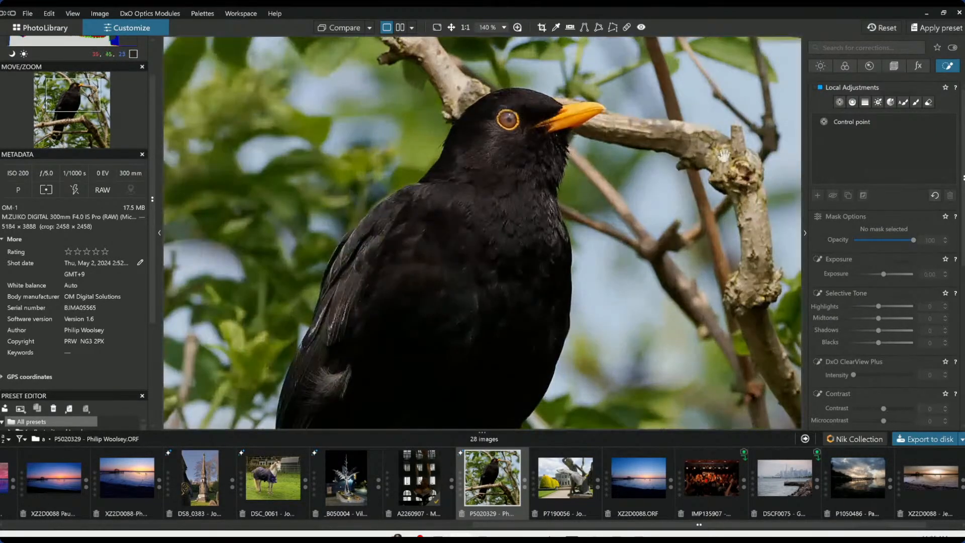
left_click(853, 124)
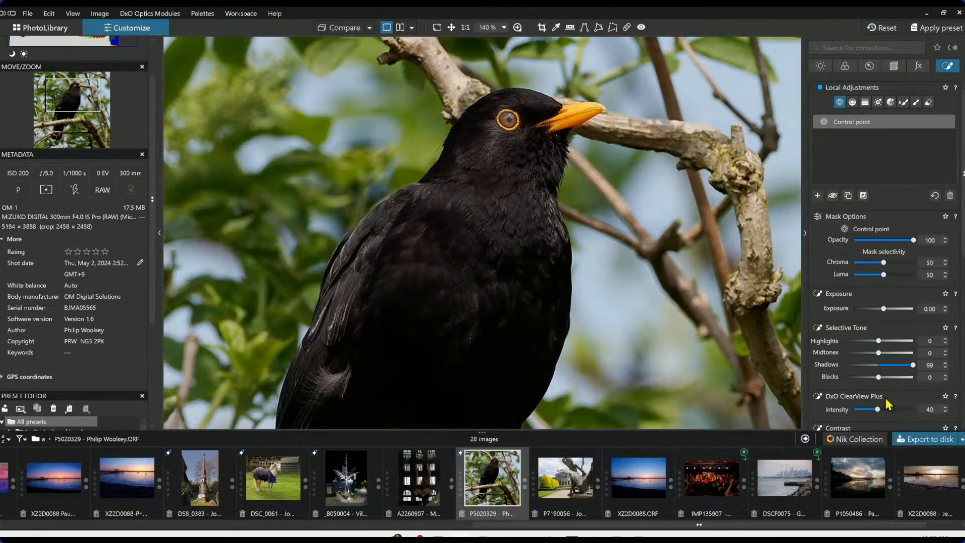
left_click_drag(879, 410, 902, 383)
scroll(877, 397, "down", 1)
scroll(877, 396, "down", 2)
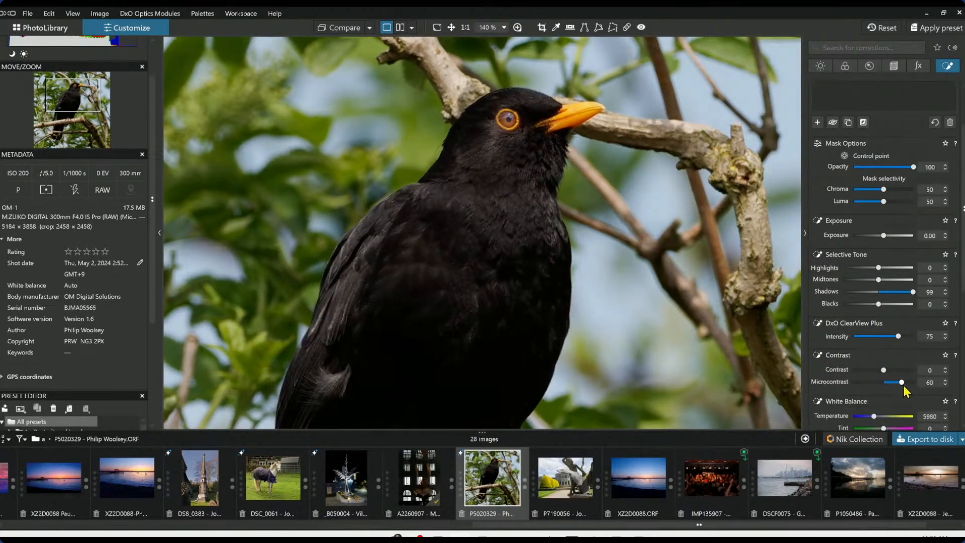
Reduce the eye control point's Shadows to 69
mouse_move(913, 292)
left_mouse_down()
mouse_move(902, 292)
mouse_move(908, 298)
left_mouse_up()
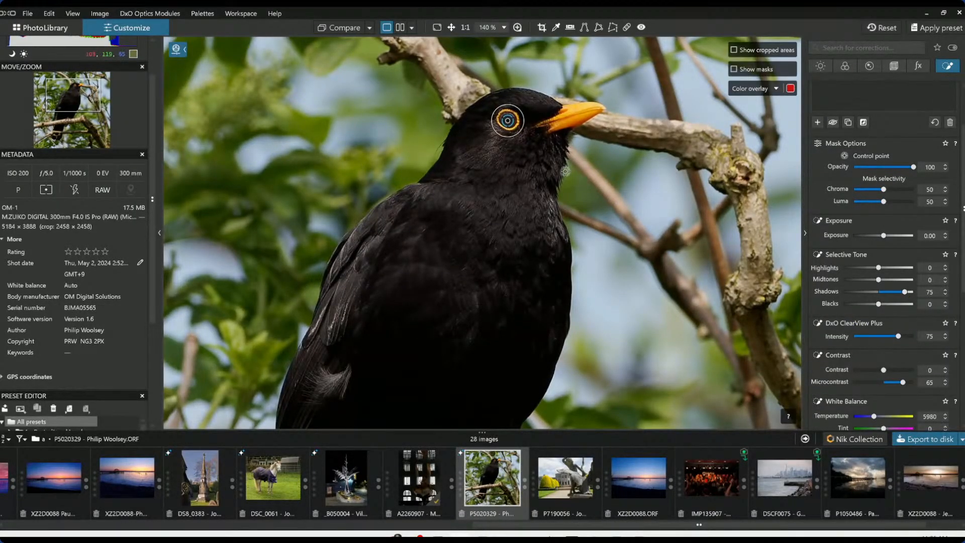
scroll(566, 172, "down", 5)
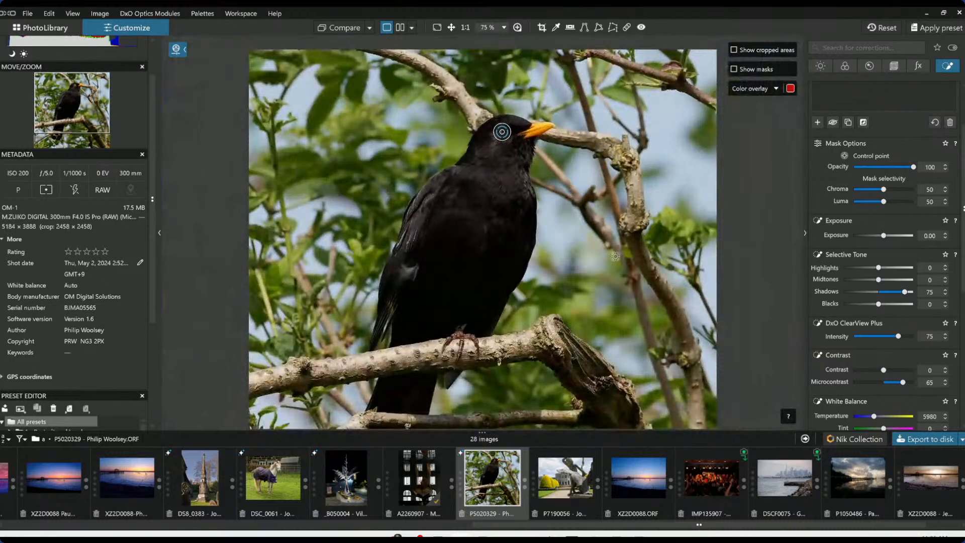
scroll(616, 256, "down", 1)
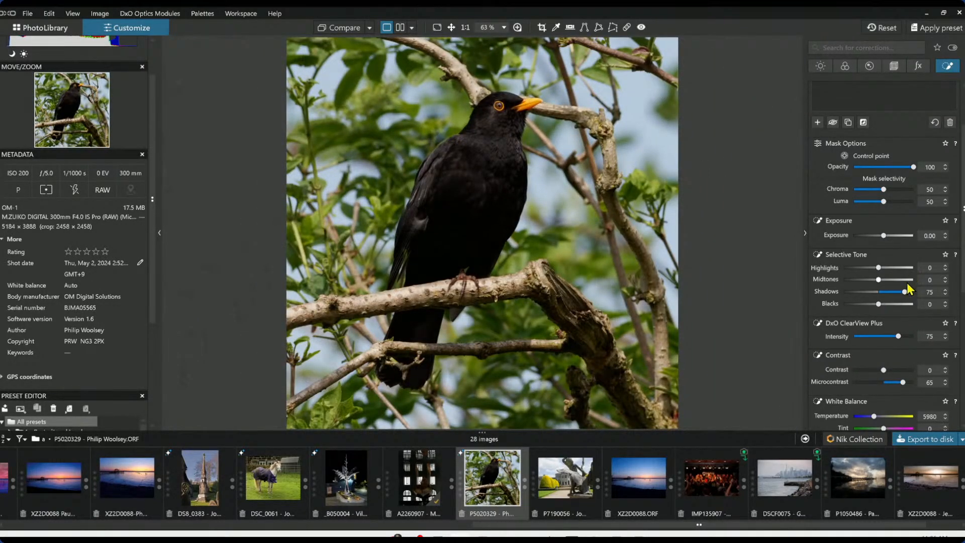
left_click_drag(905, 292, 902, 292)
left_click_drag(903, 294, 904, 294)
left_click(947, 66)
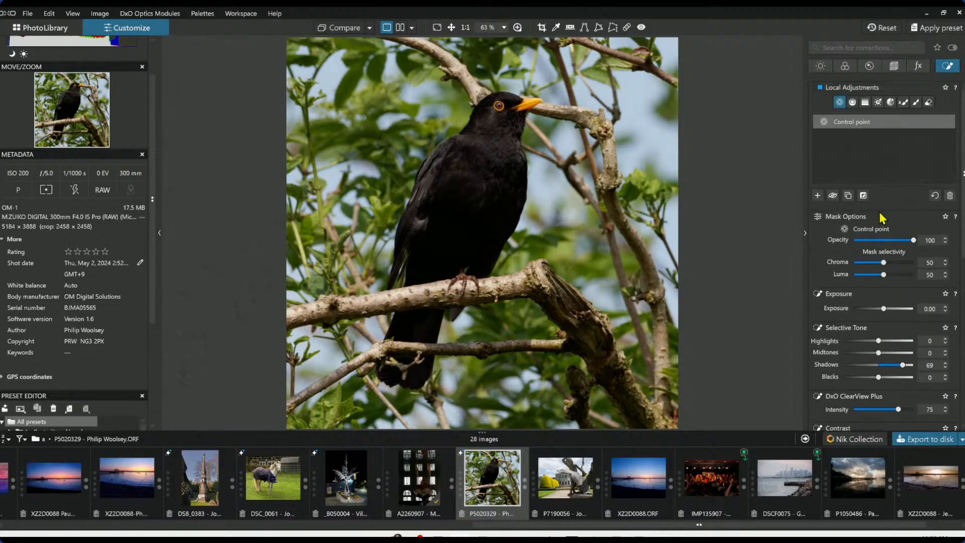
Paint an Auto mask over the blackbird's body and tail, and raise the mask's Exposure to 1.77
left_click(903, 102)
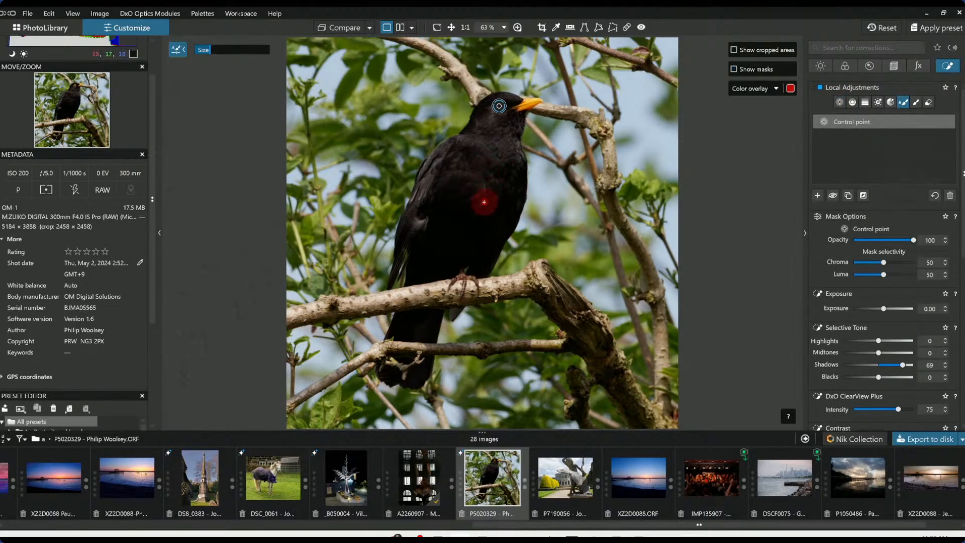
scroll(484, 201, "up", 1)
scroll(484, 202, "up", 1)
scroll(484, 202, "down", 3)
scroll(483, 203, "up", 6)
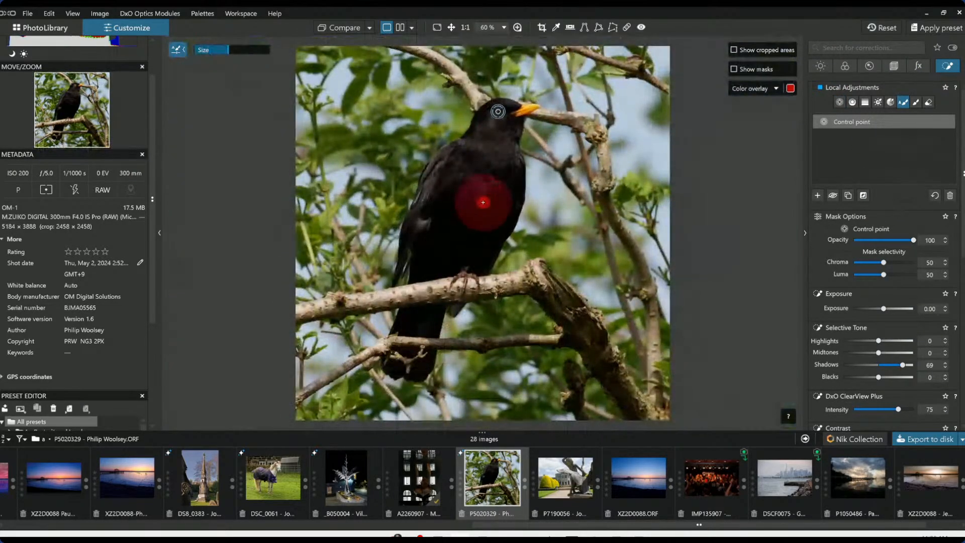
mouse_move(501, 129)
left_mouse_down()
mouse_move(451, 179)
mouse_move(413, 253)
mouse_move(467, 249)
mouse_move(500, 176)
left_mouse_up()
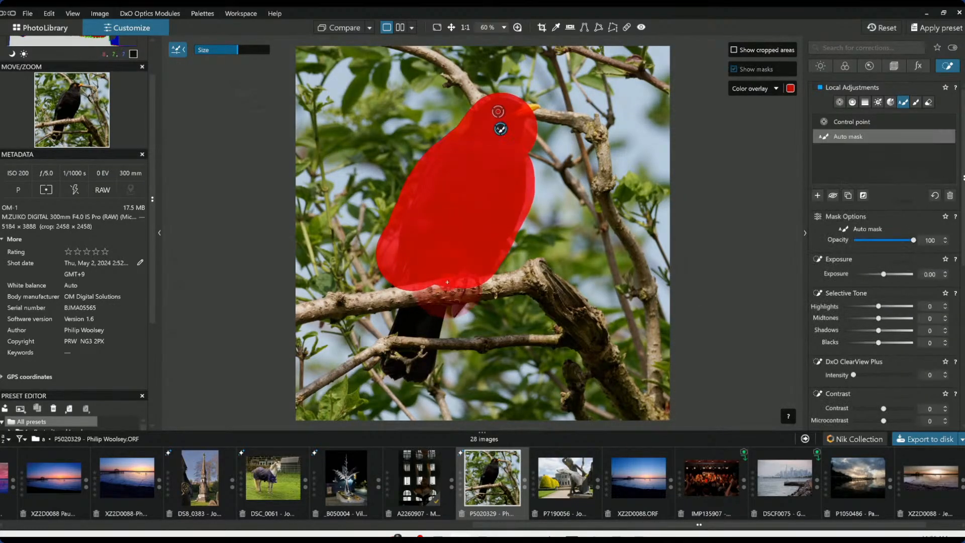
scroll(453, 303, "down", 2)
scroll(454, 302, "down", 3)
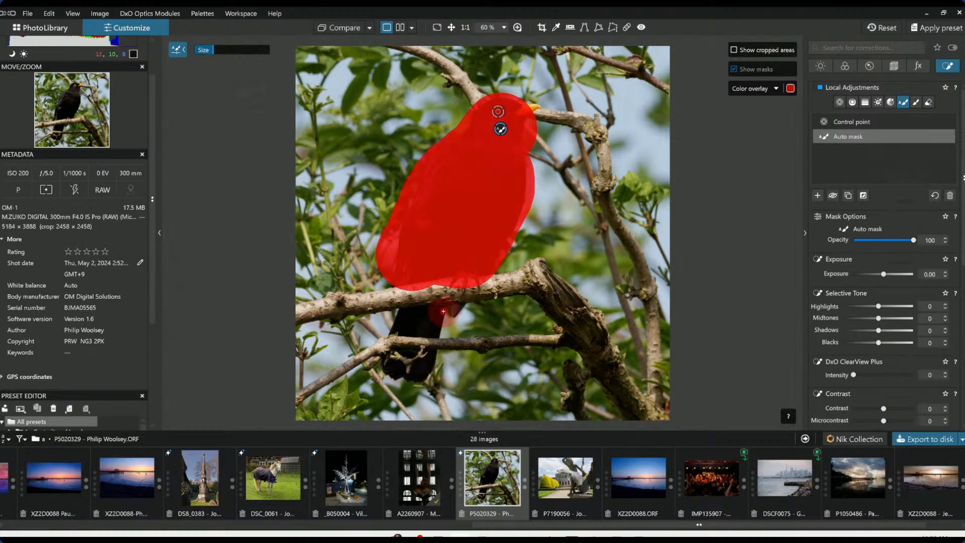
mouse_move(449, 311)
left_mouse_down()
mouse_move(400, 318)
mouse_move(443, 323)
mouse_move(419, 375)
mouse_move(389, 370)
mouse_move(413, 346)
left_mouse_up()
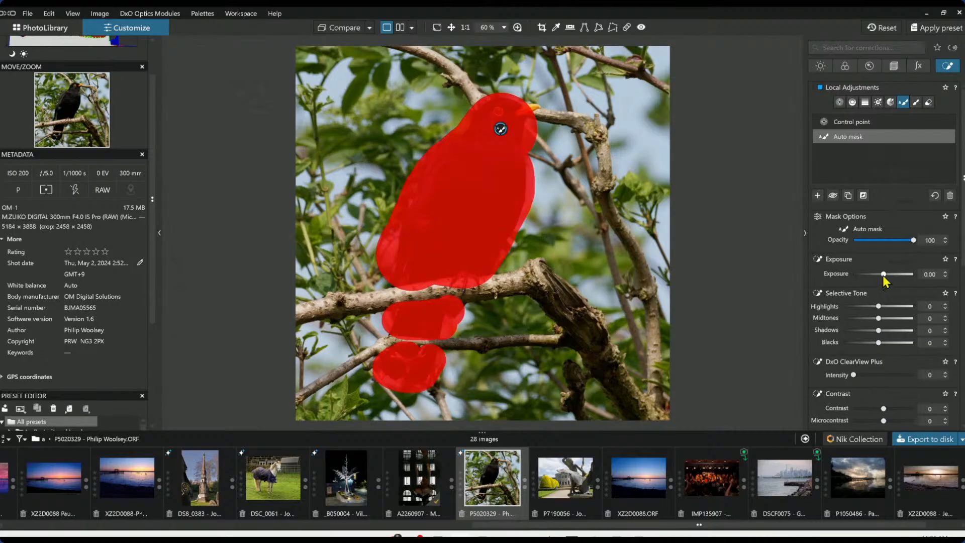
left_click_drag(883, 276, 895, 278)
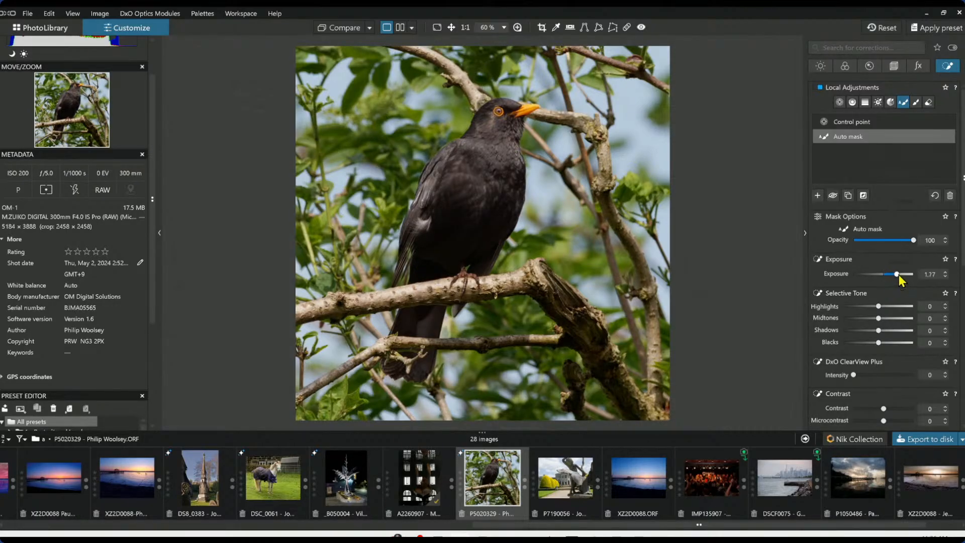
Set the global Exposure correction to -0.25
left_click(821, 66)
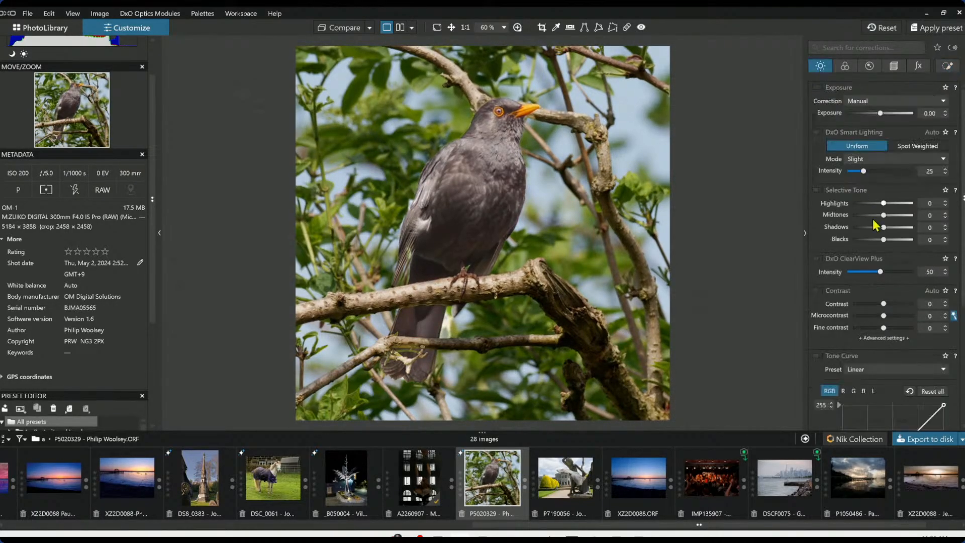
left_click_drag(880, 114, 875, 117)
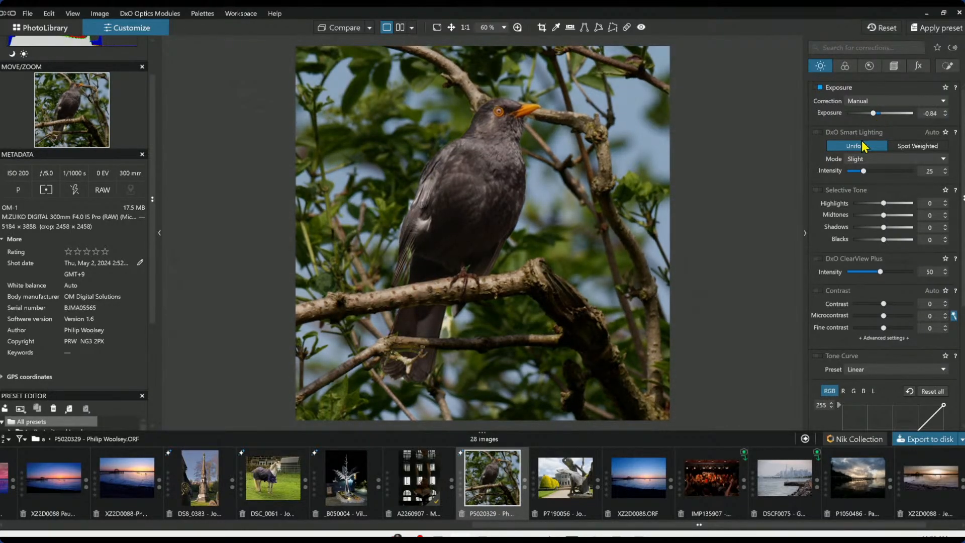
double_click(873, 114)
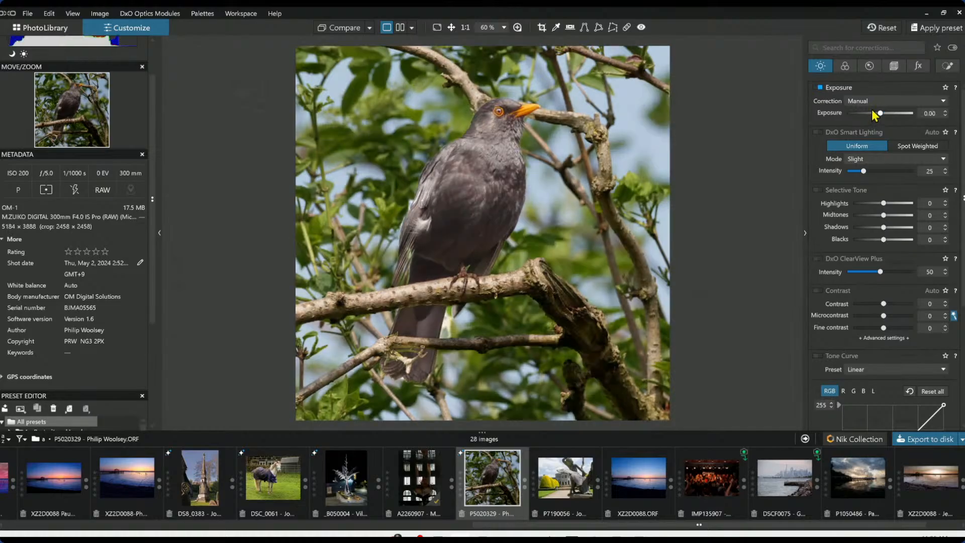
scroll(882, 113, "down", 5)
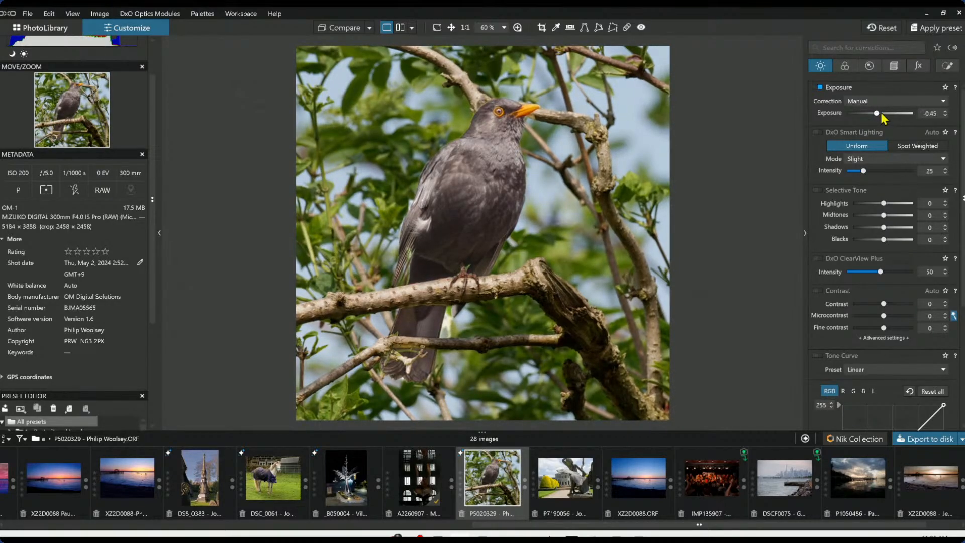
Lower the Auto mask's local Exposure to 1.47
left_click(847, 68)
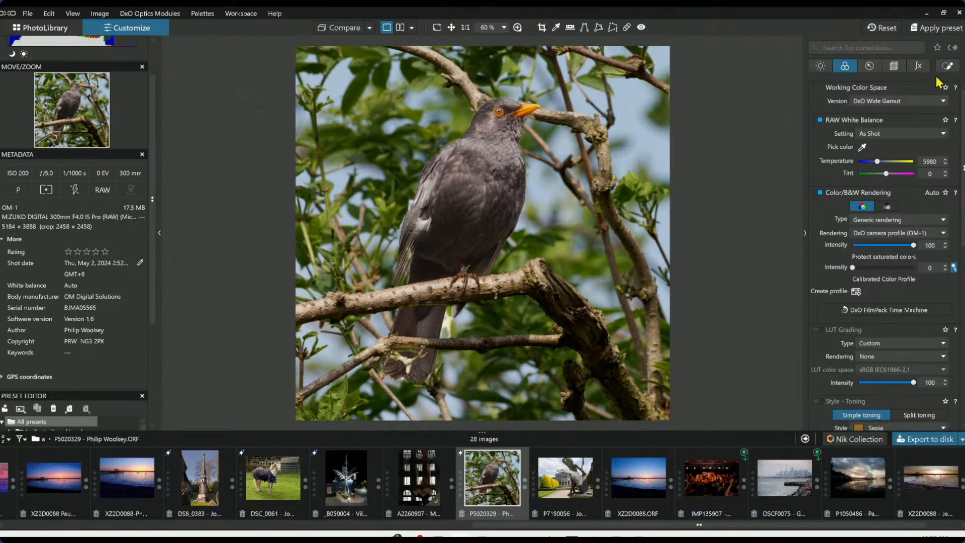
left_click(947, 66)
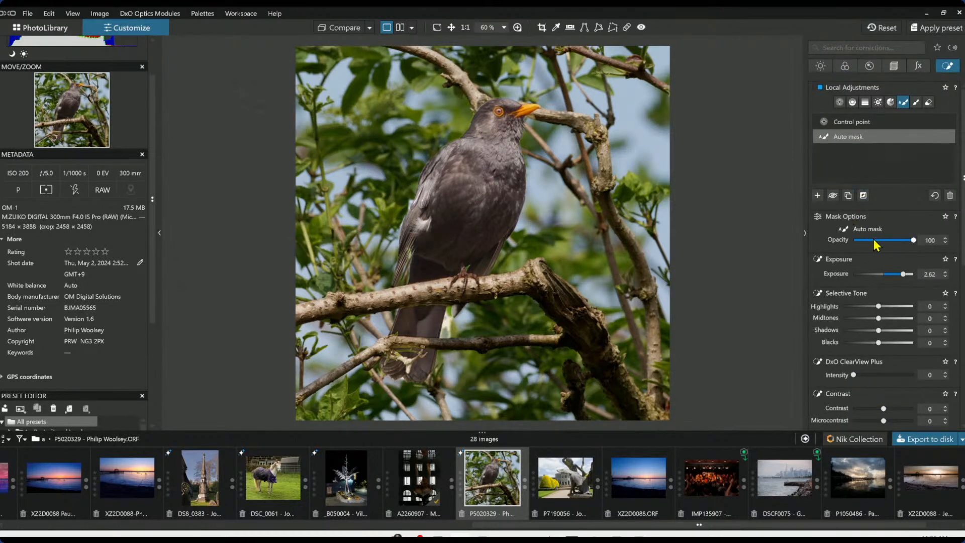
left_click_drag(903, 274, 895, 276)
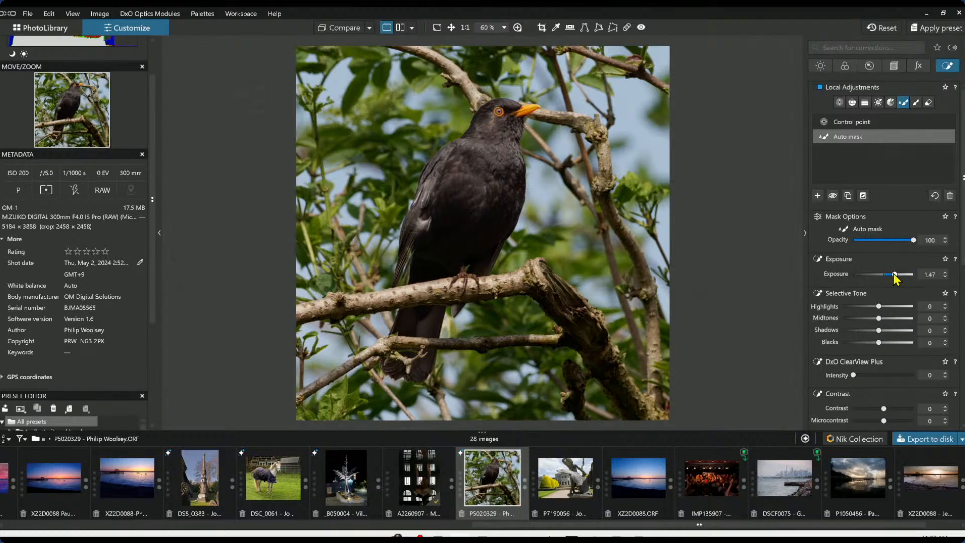
Select the eye control point and reduce its Shadows to 44
left_click(501, 127)
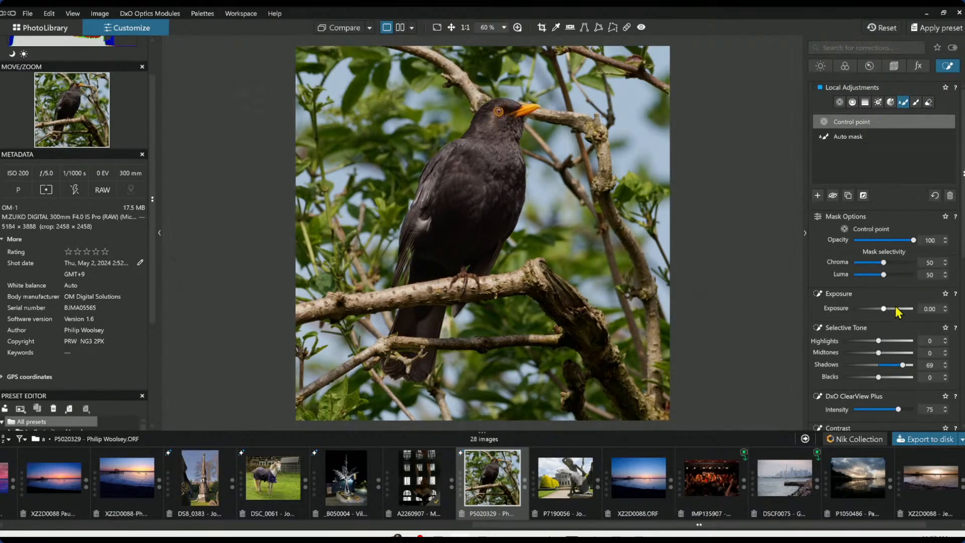
left_click_drag(902, 365, 894, 364)
scroll(867, 384, "down", 1)
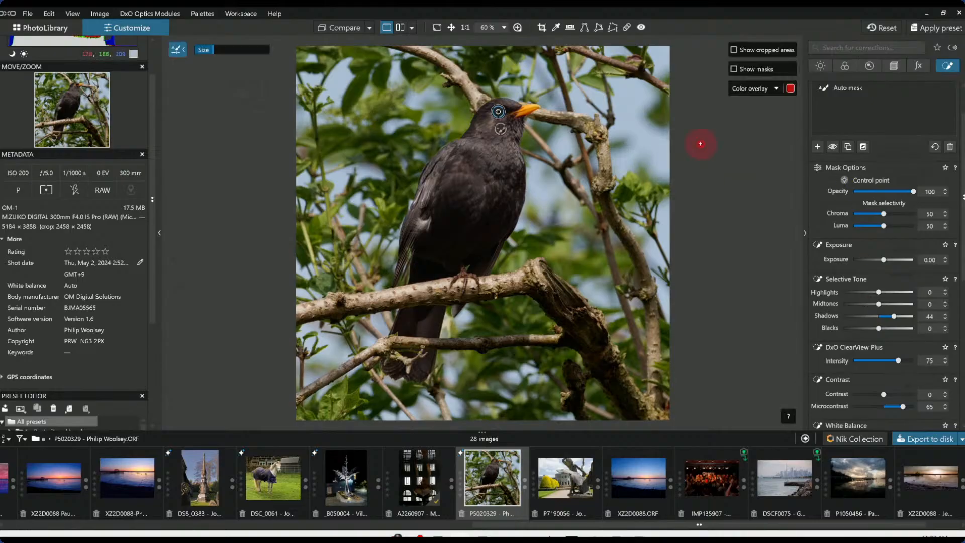
Set the Auto mask's ClearView Plus intensity to 16, Contrast to 14 and Microcontrast to 81
left_click(838, 93)
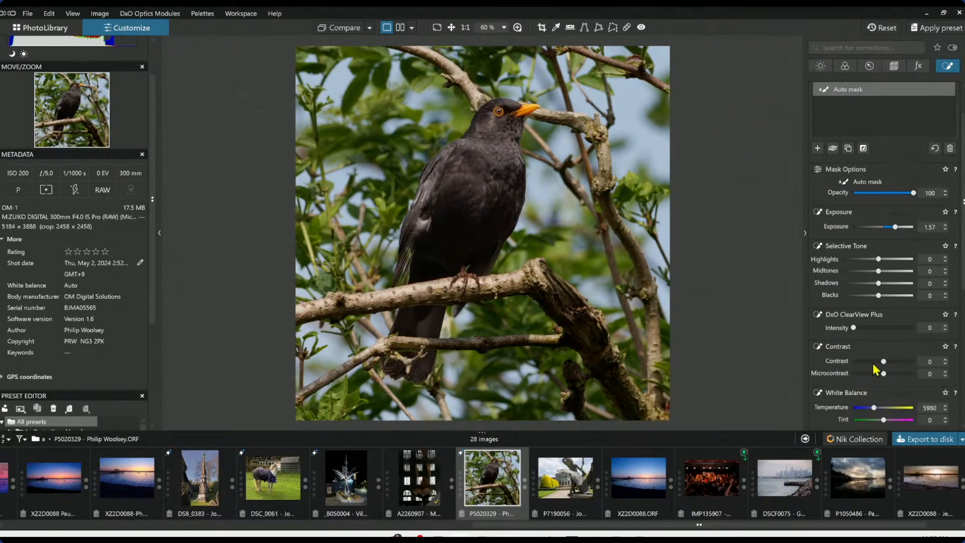
left_click_drag(855, 328, 864, 329)
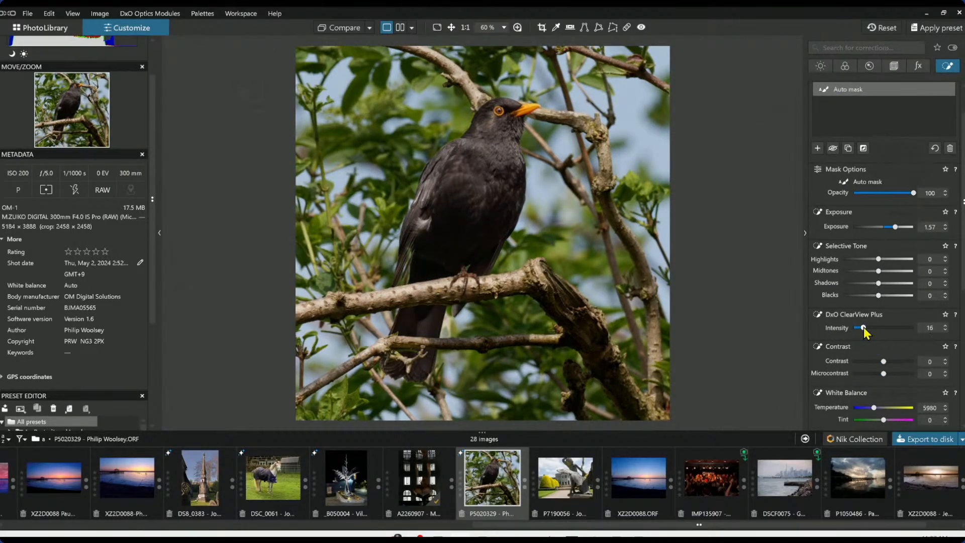
left_click_drag(883, 375, 909, 375)
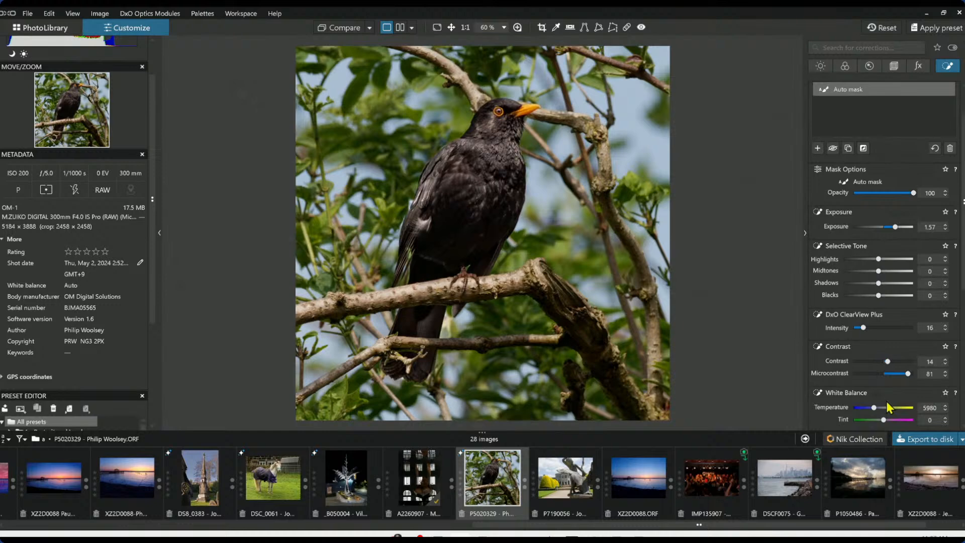
Apply Creative Vignetting with intensity -19 and midpoint 12
left_click(894, 65)
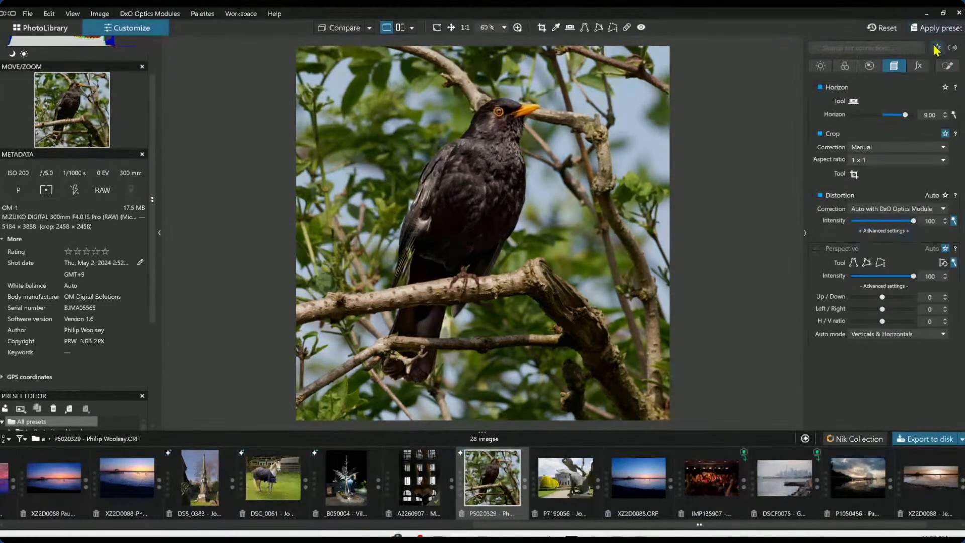
left_click(918, 66)
scroll(887, 319, "down", 1)
scroll(888, 318, "down", 3)
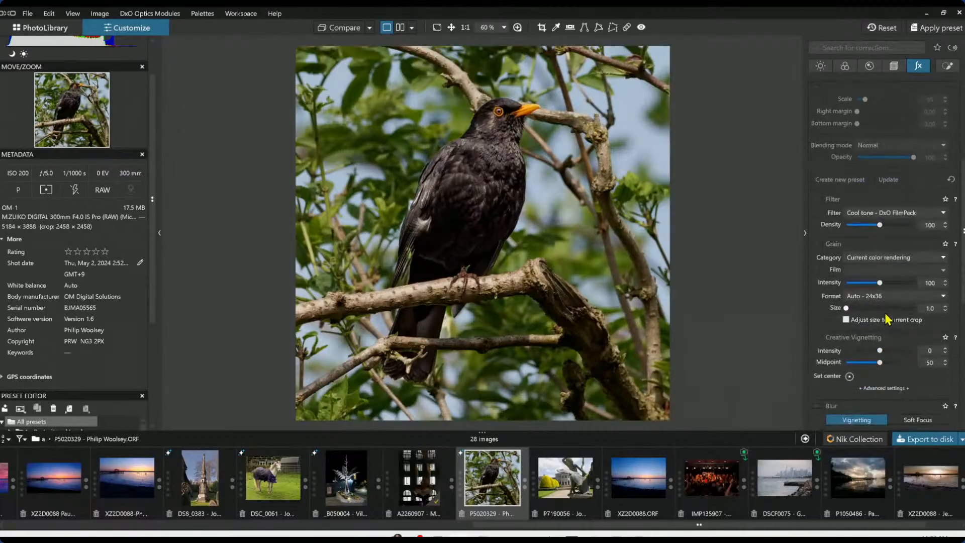
left_click(874, 350)
left_click_drag(879, 363, 854, 362)
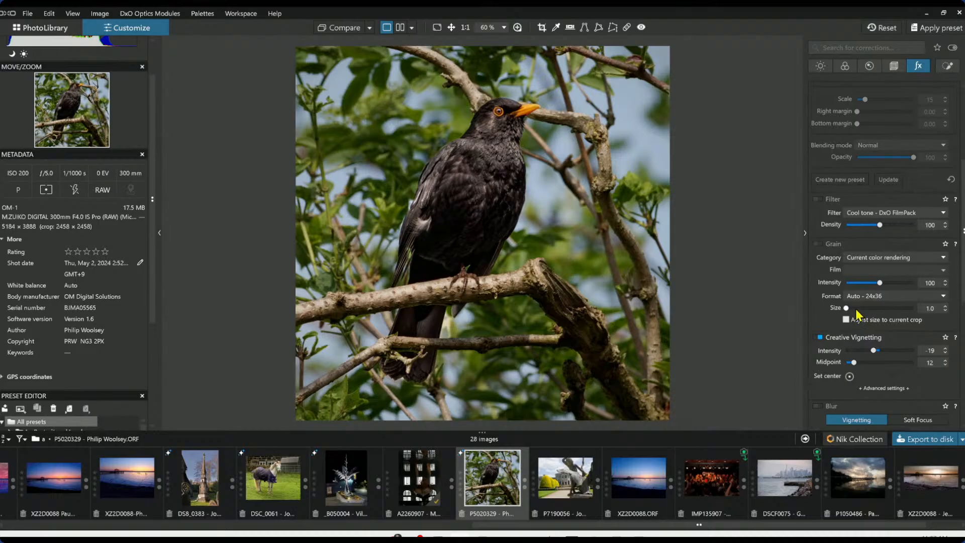
left_click(820, 68)
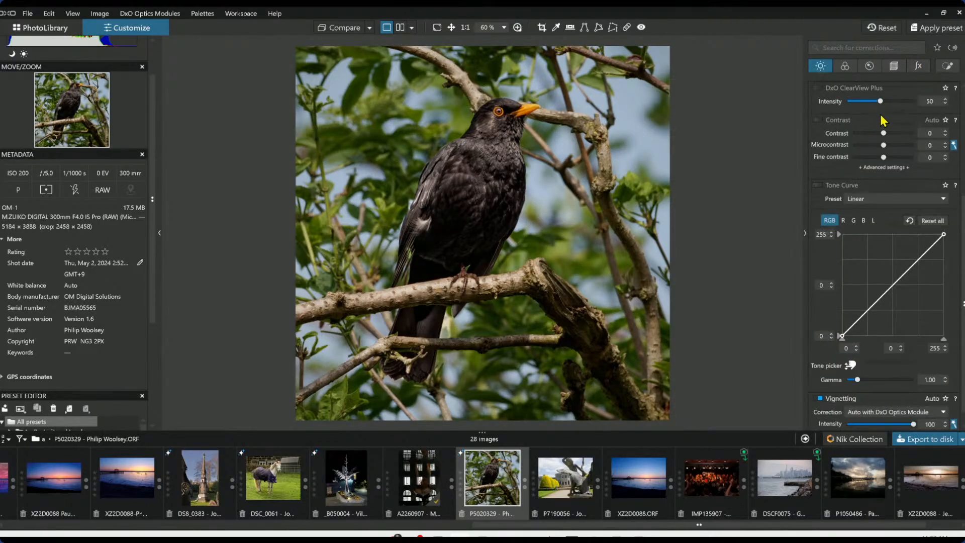
Reset the global Exposure to 0.00
scroll(881, 115, "up", 4)
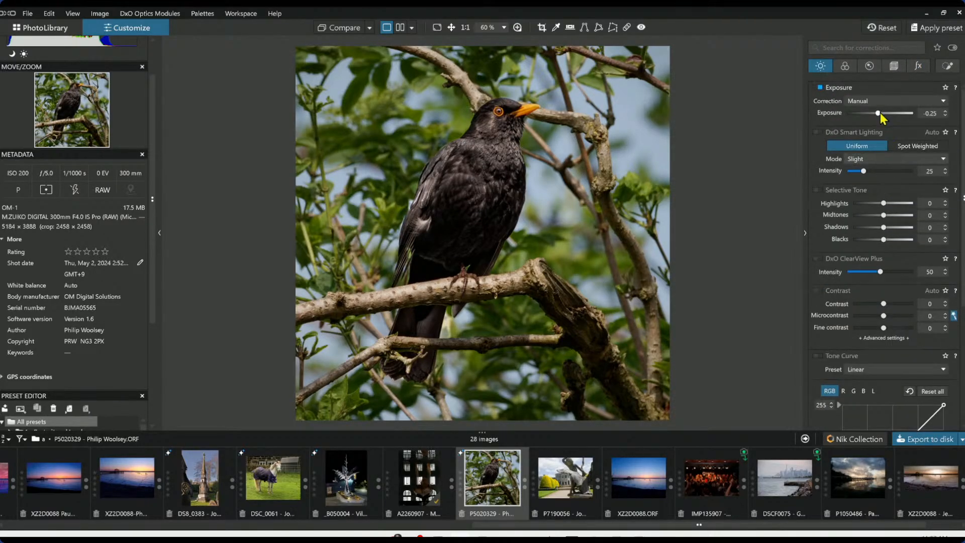
double_click(880, 113)
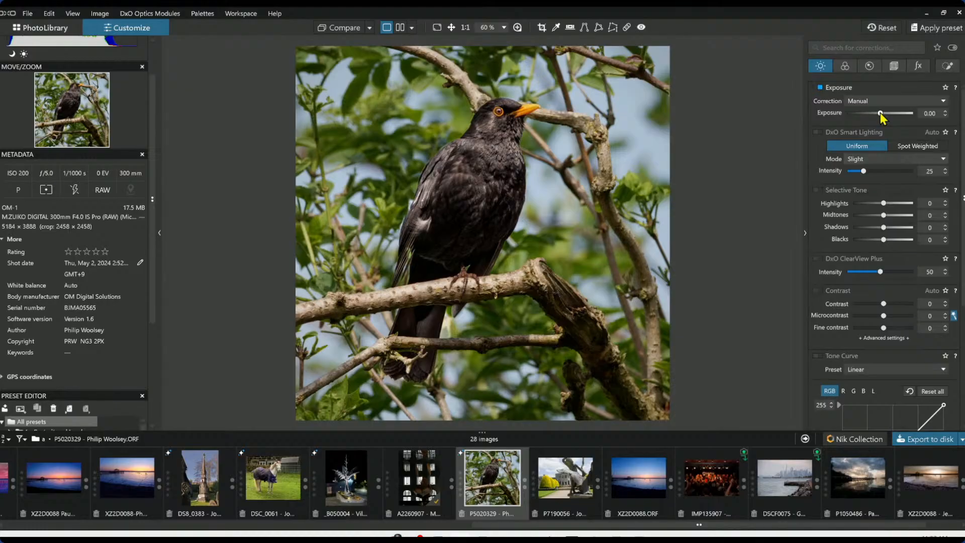
Paint a new Auto mask along the main branch beneath the blackbird
left_click(948, 66)
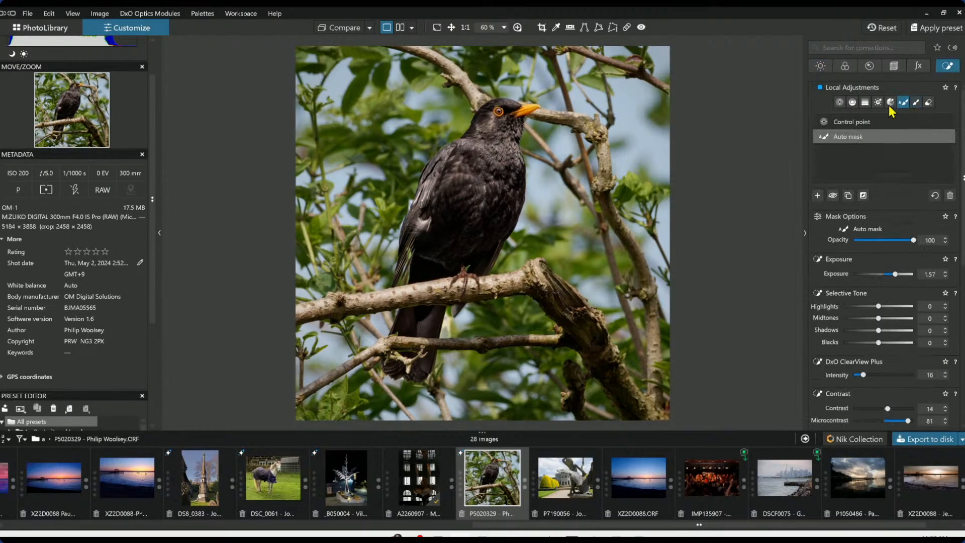
left_click(817, 196)
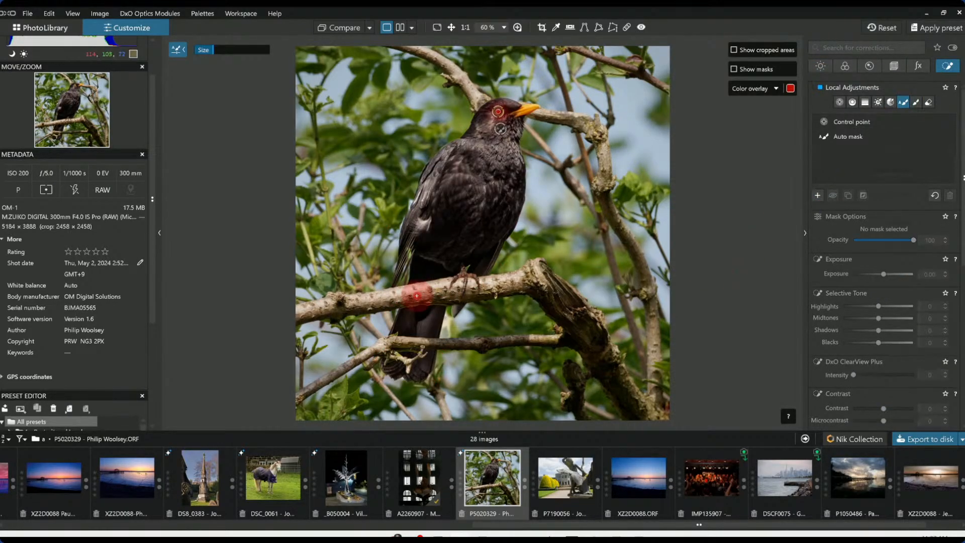
mouse_move(305, 312)
left_mouse_down()
mouse_move(522, 285)
mouse_move(537, 269)
left_mouse_up()
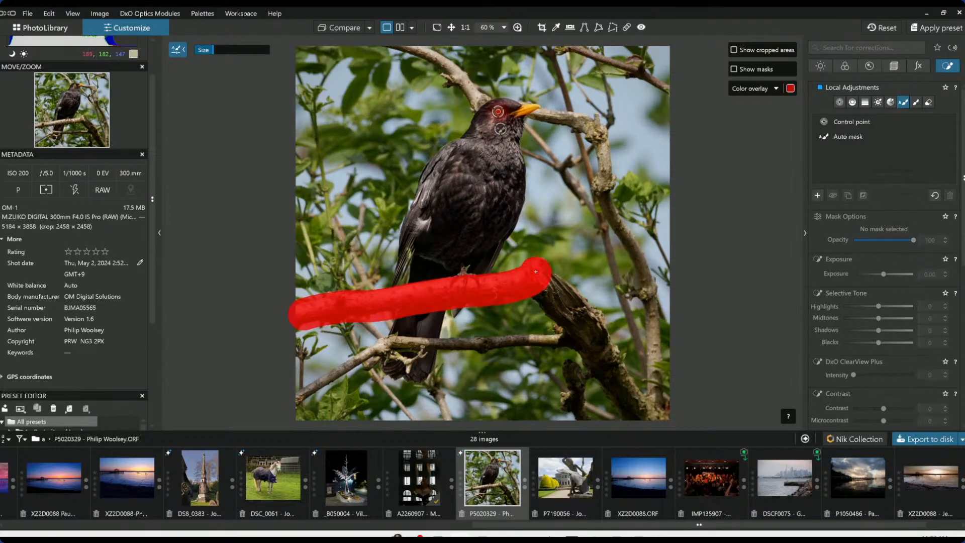
Set the branch mask's Highlights to -33 and its Exposure to -0.25
left_click(861, 306)
left_click_drag(862, 308, 868, 307)
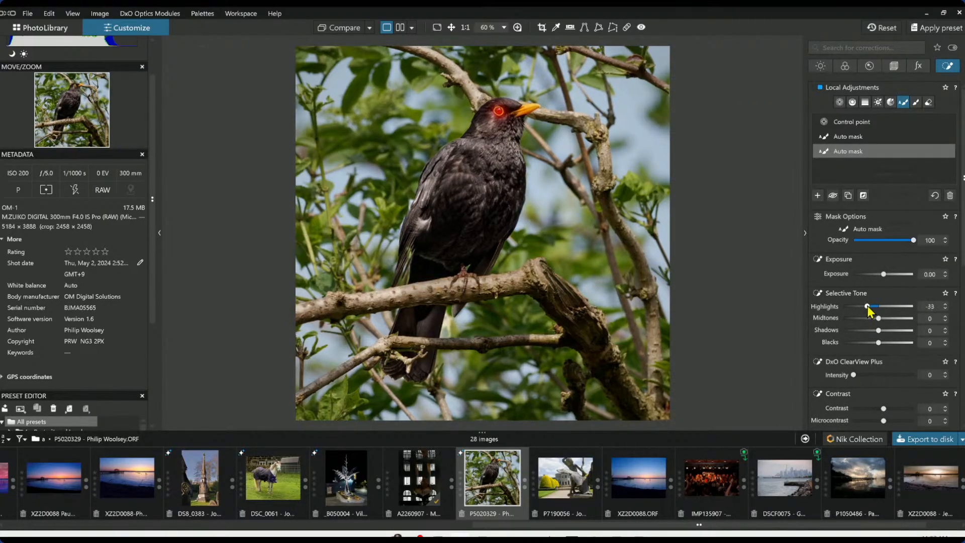
left_click(883, 274)
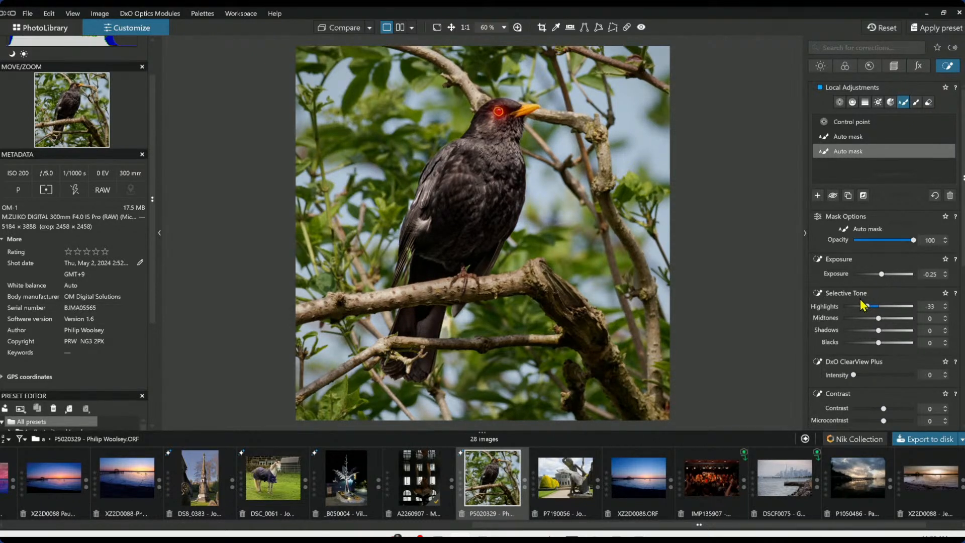
mouse_move(867, 306)
left_mouse_down()
mouse_move(855, 306)
mouse_move(873, 306)
left_mouse_up()
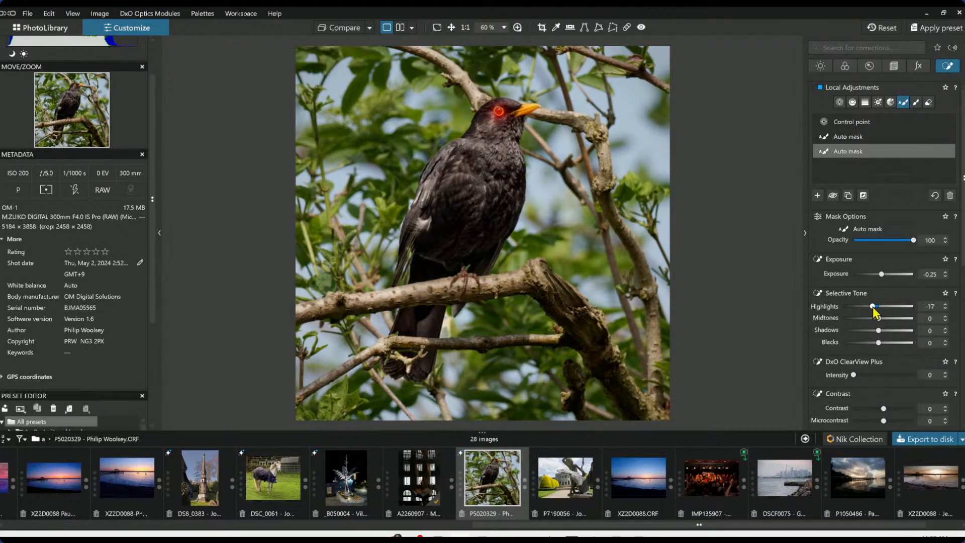
Review the edited photo zoomed in and then side by side with the original, palettes hidden
left_click(852, 122)
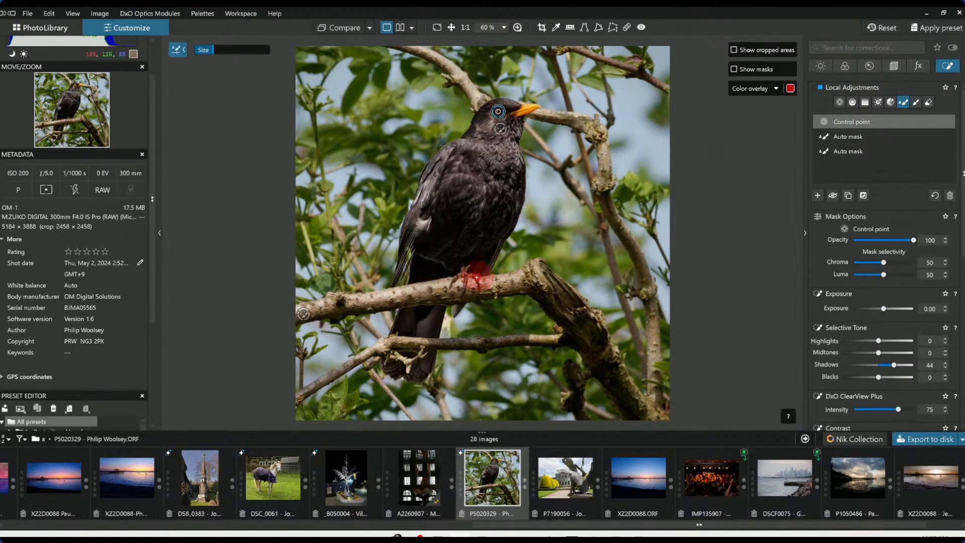
scroll(474, 281, "up", 2)
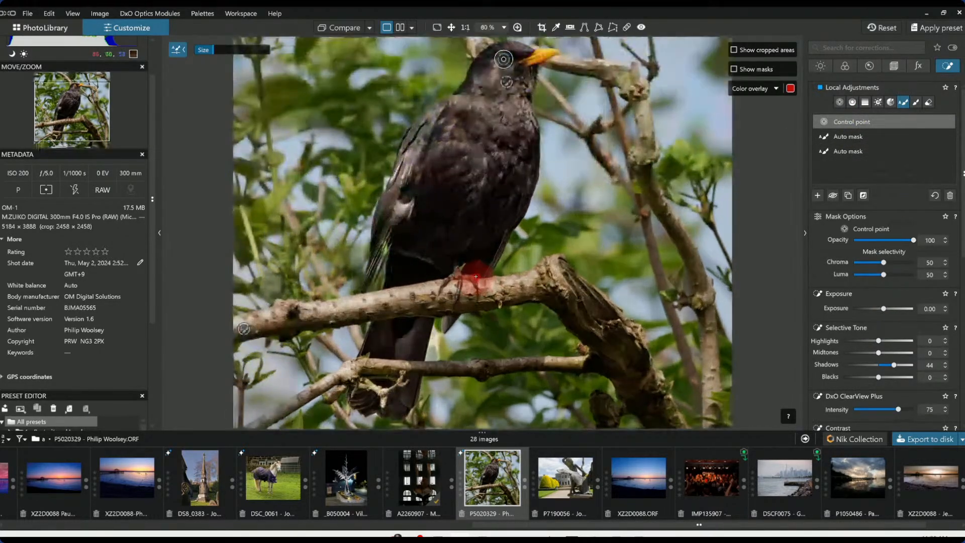
left_click(839, 102)
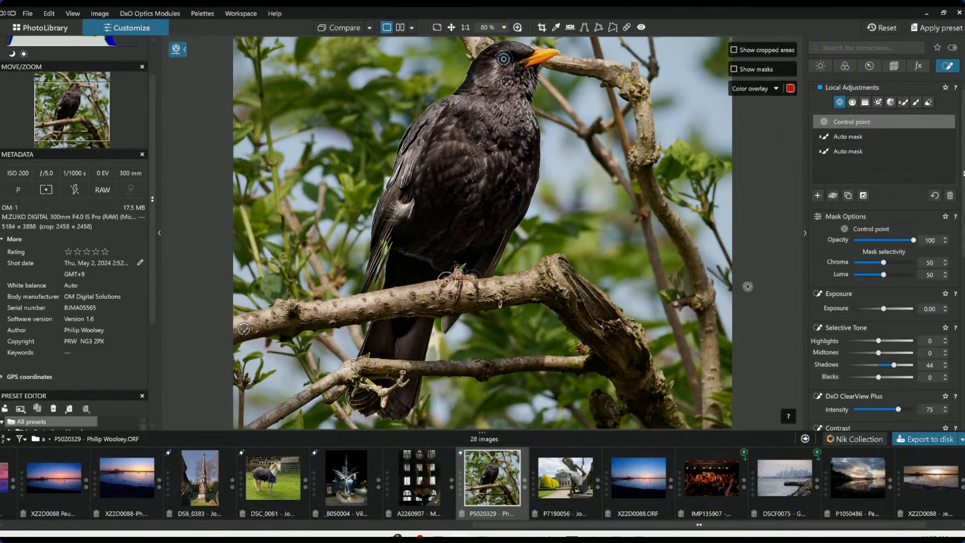
scroll(686, 272, "down", 2)
scroll(686, 273, "up", 1)
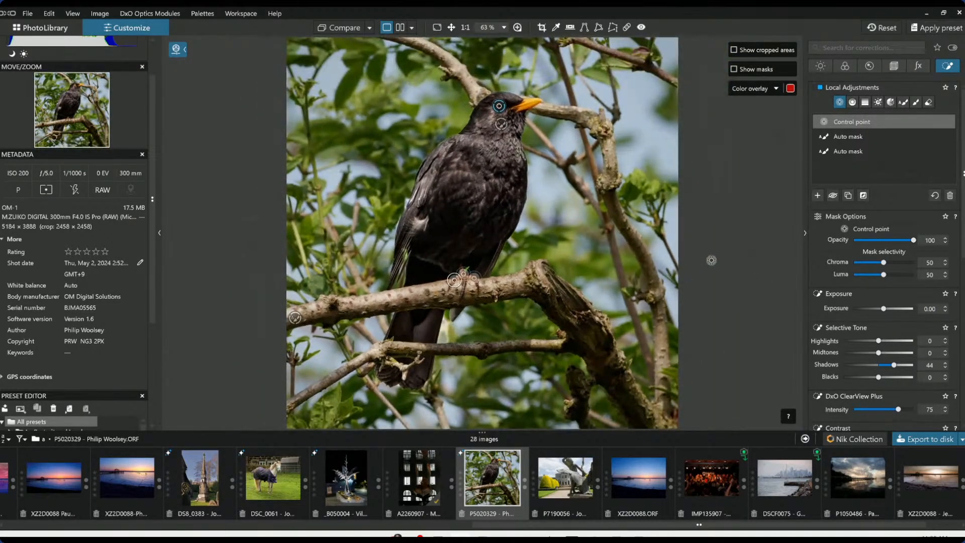
key("Escape")
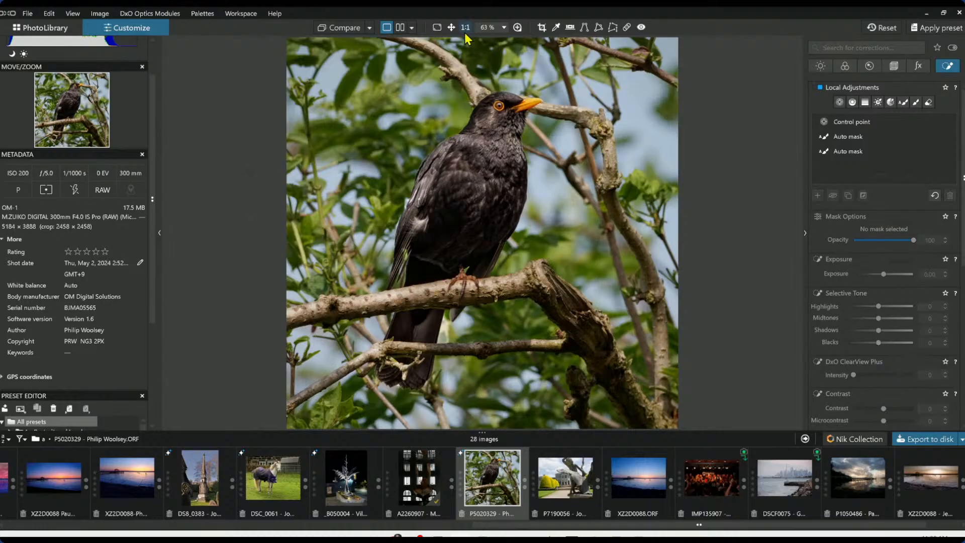
left_click(400, 28)
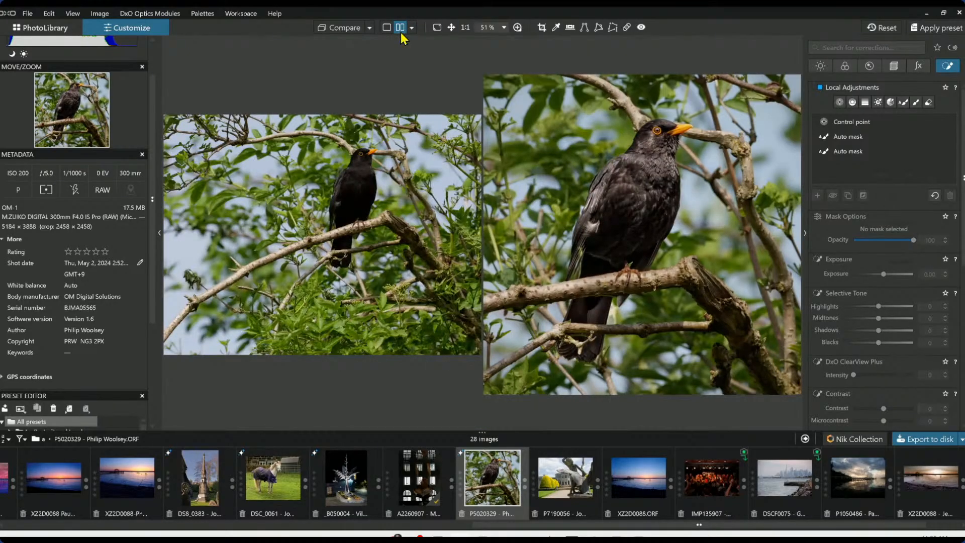
key("F9")
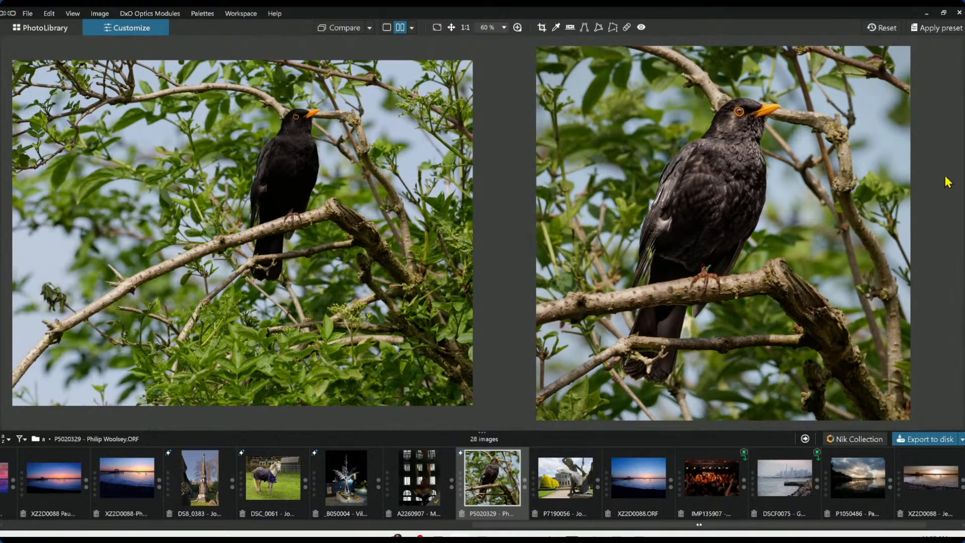
Adjust the first Auto mask to Exposure 1.33, Highlights -14 and Midtones -9
left_click(963, 233)
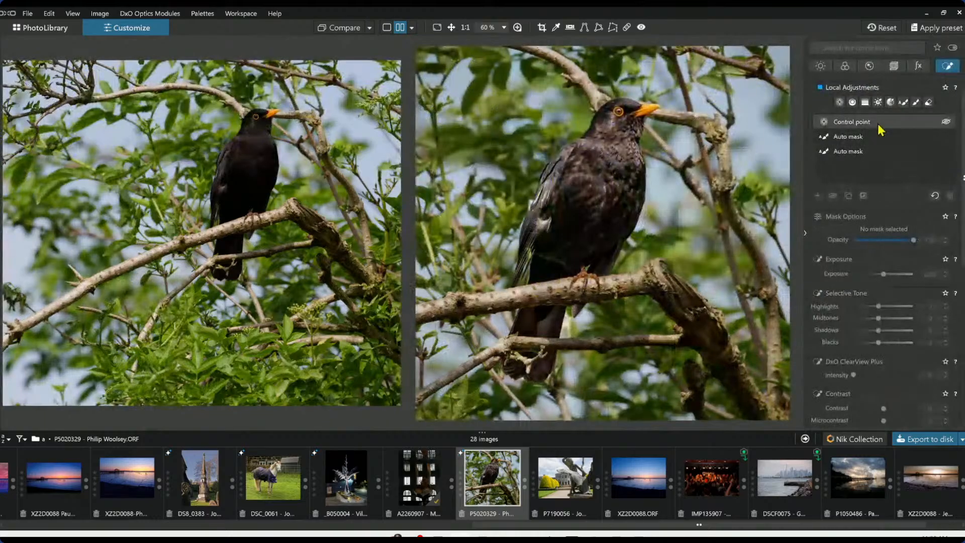
left_click(866, 138)
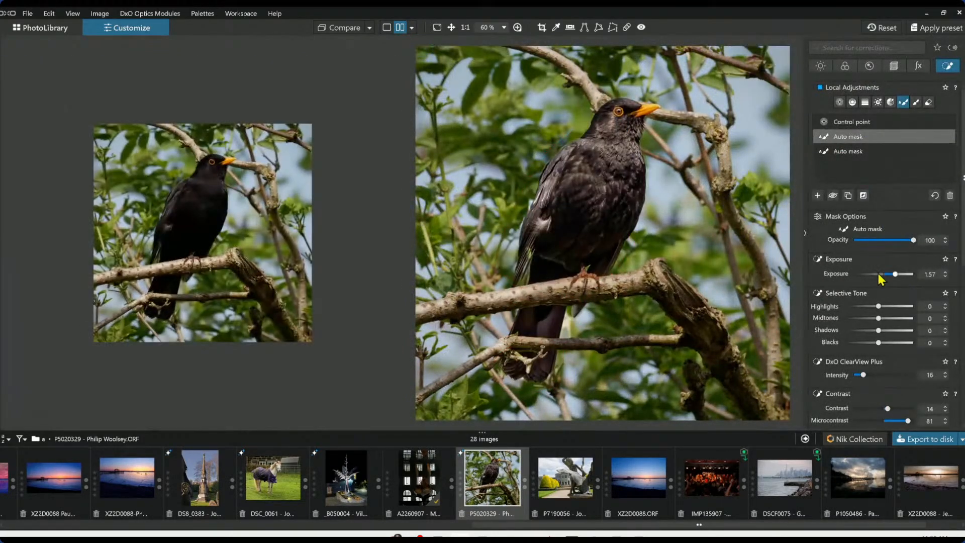
left_click_drag(897, 276, 875, 318)
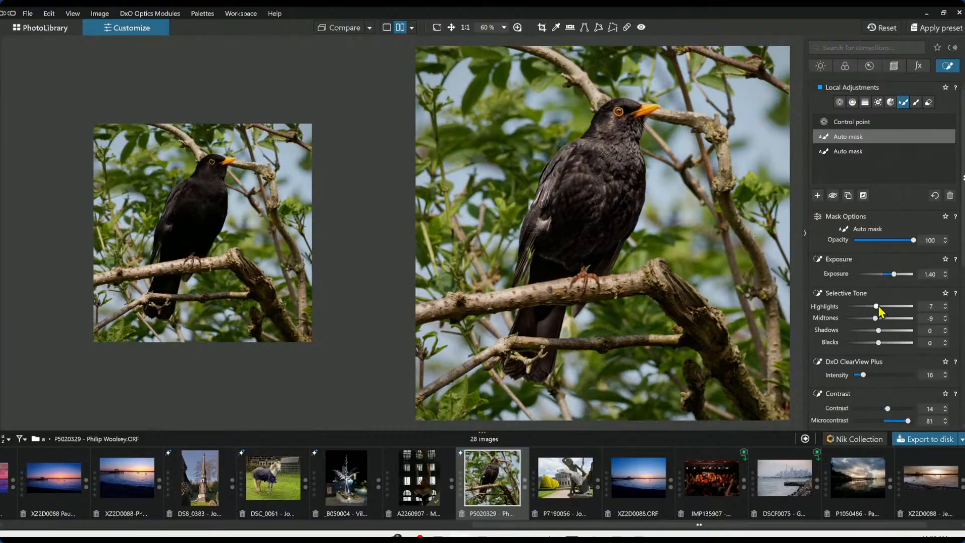
left_click_drag(876, 307, 875, 308)
left_click_drag(896, 275, 894, 275)
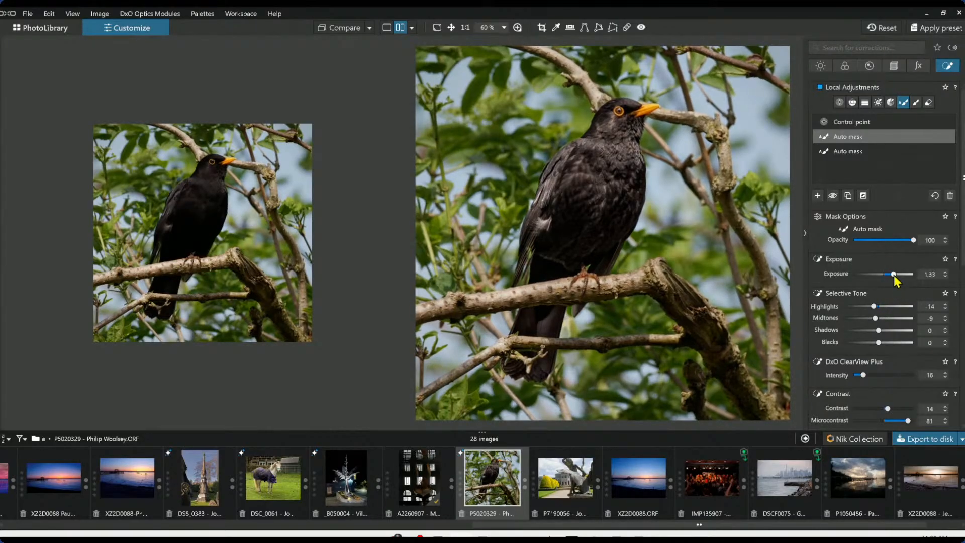
Set the comparison reference image to No corrections (without geometry)
left_click(806, 234)
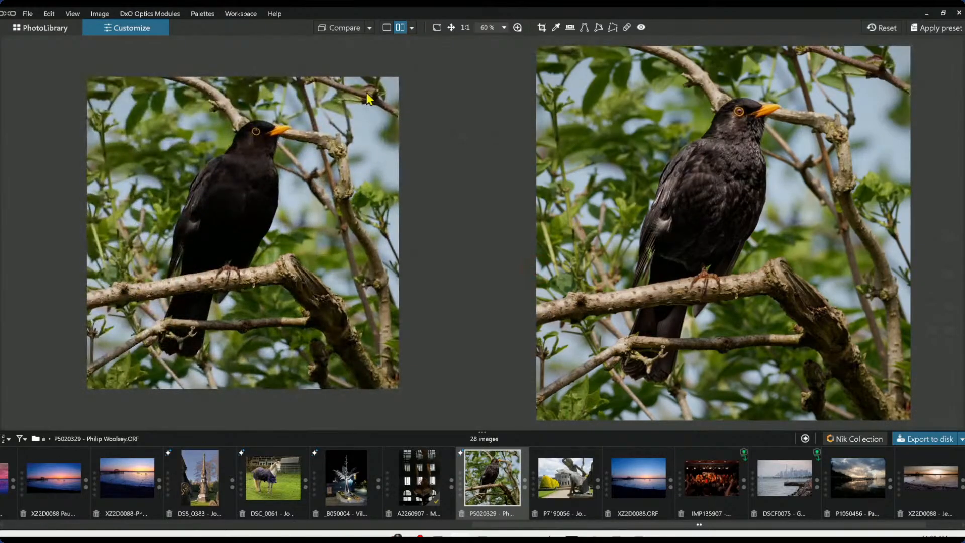
left_click(370, 28)
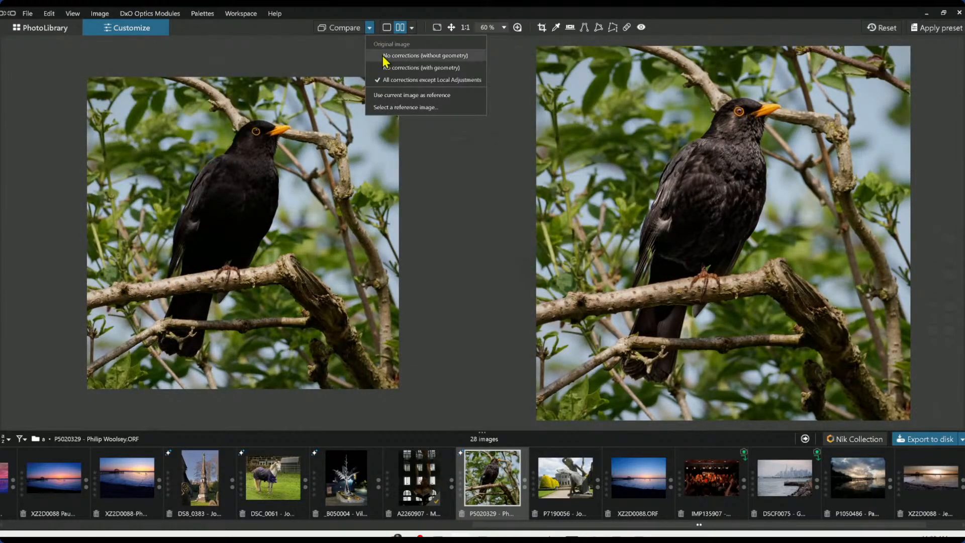
left_click(382, 56)
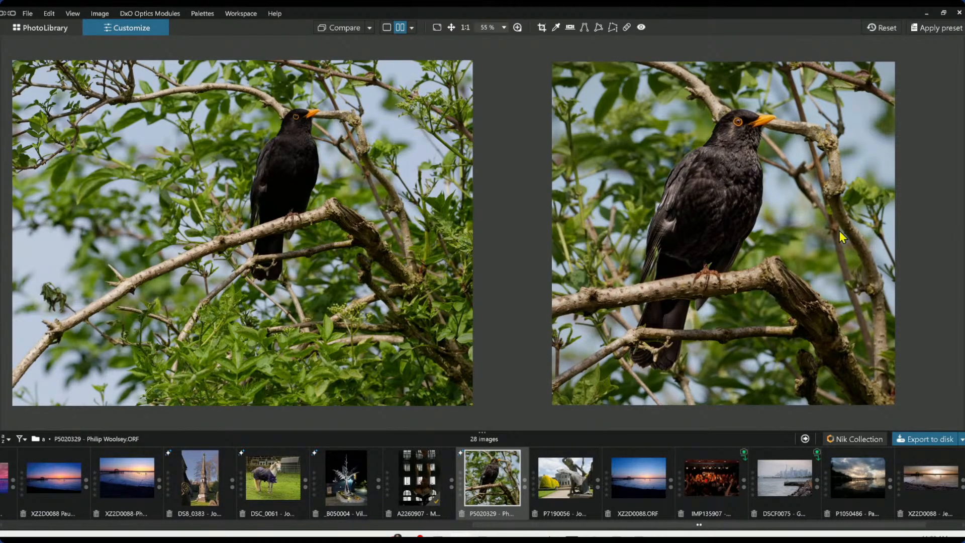
Lower the first Auto mask's Exposure to 1.06
left_click(961, 233)
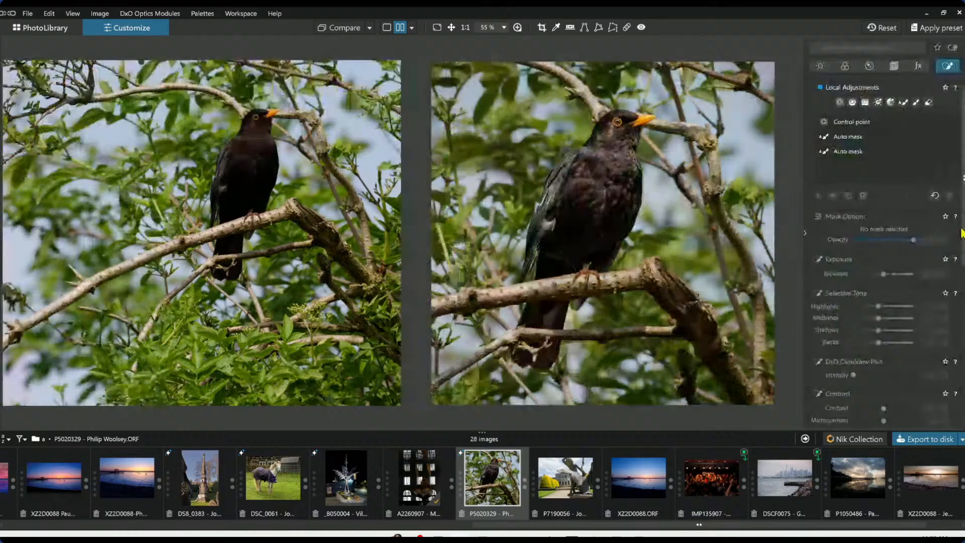
left_click(890, 144)
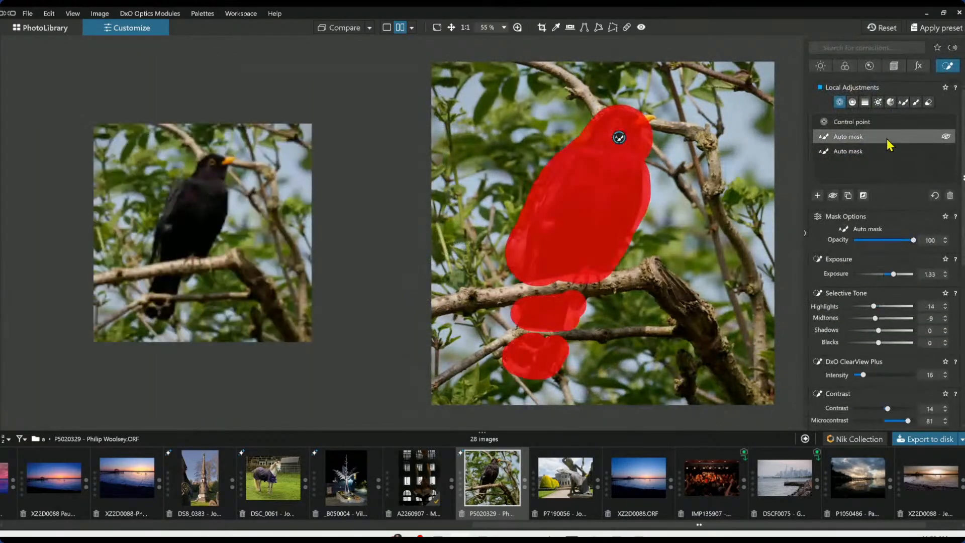
left_click(892, 274)
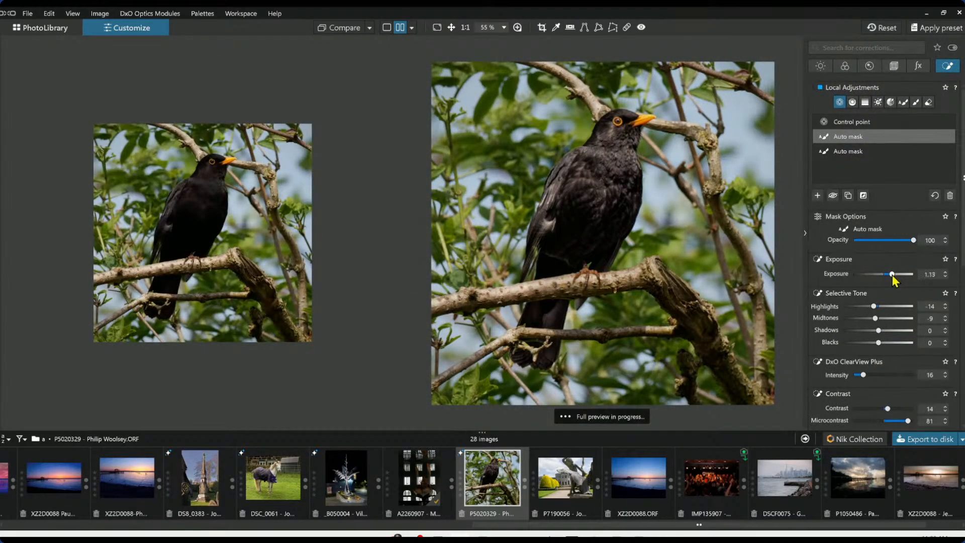
left_click_drag(892, 275, 891, 275)
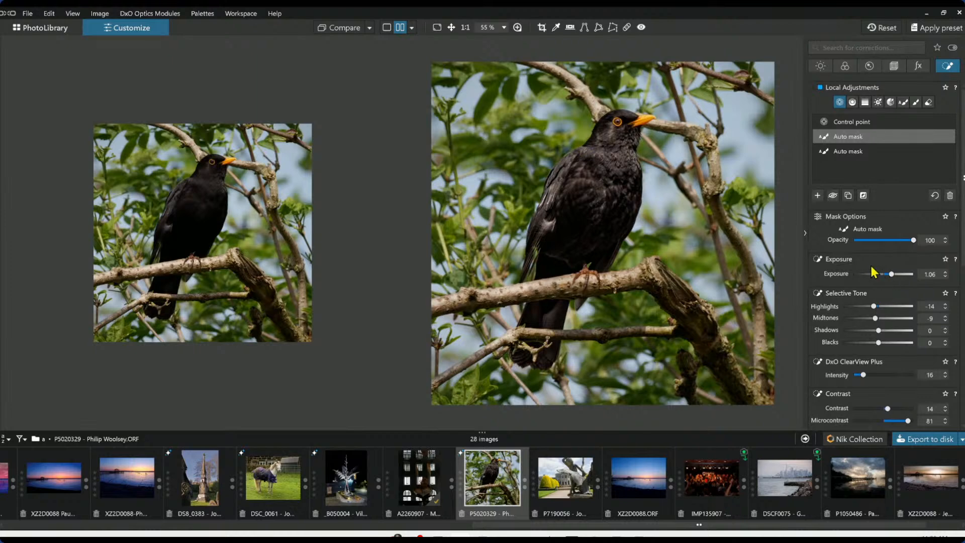
left_click(806, 234)
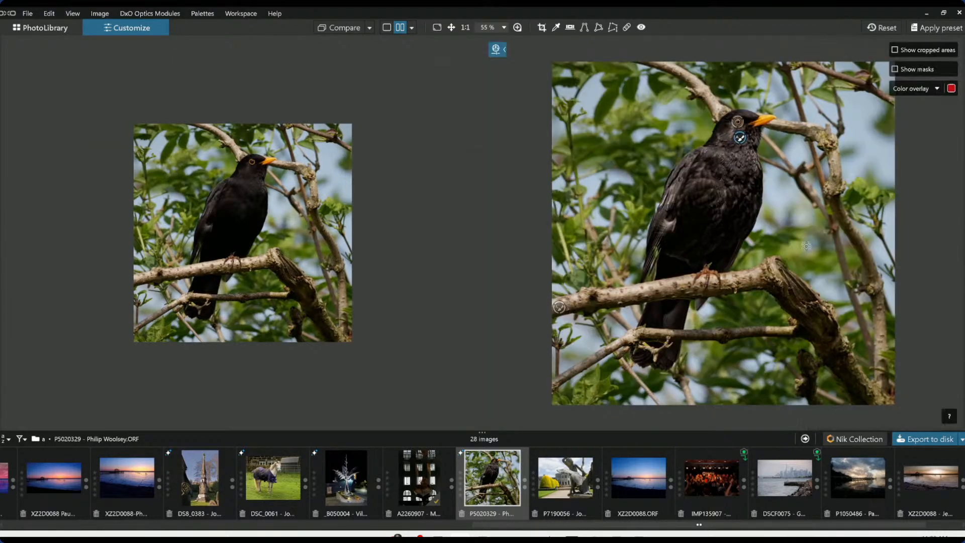
Set the comparison reference image to No corrections (with geometry)
left_click(369, 28)
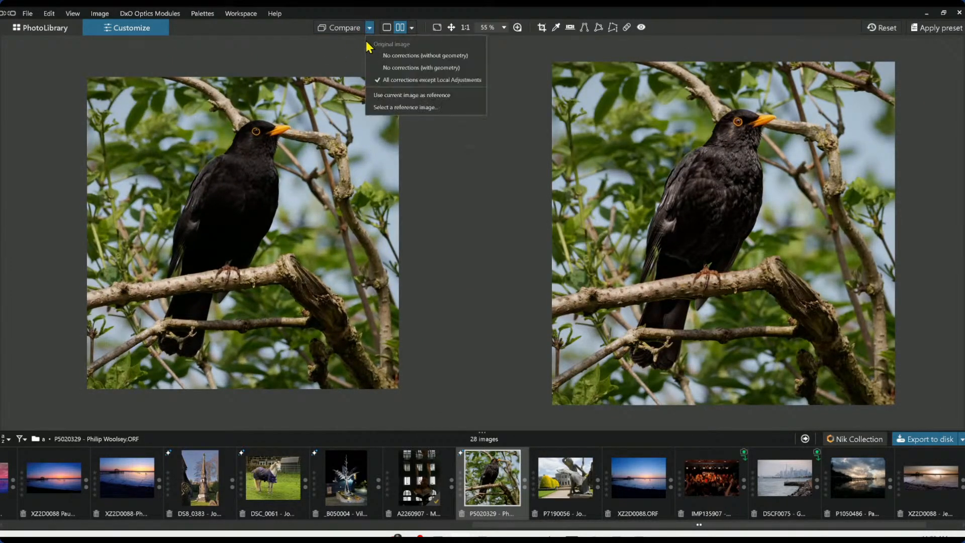
left_click(390, 67)
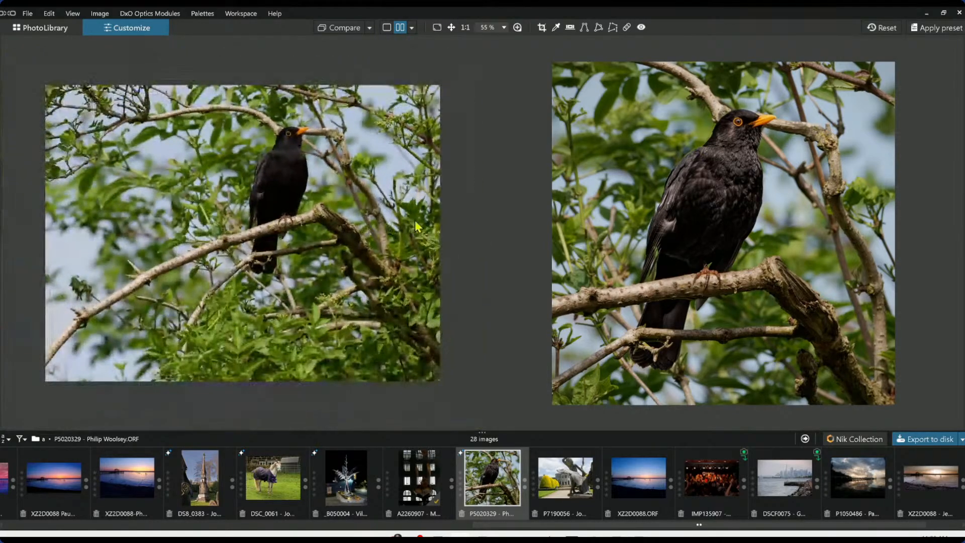
key("l")
key("l")
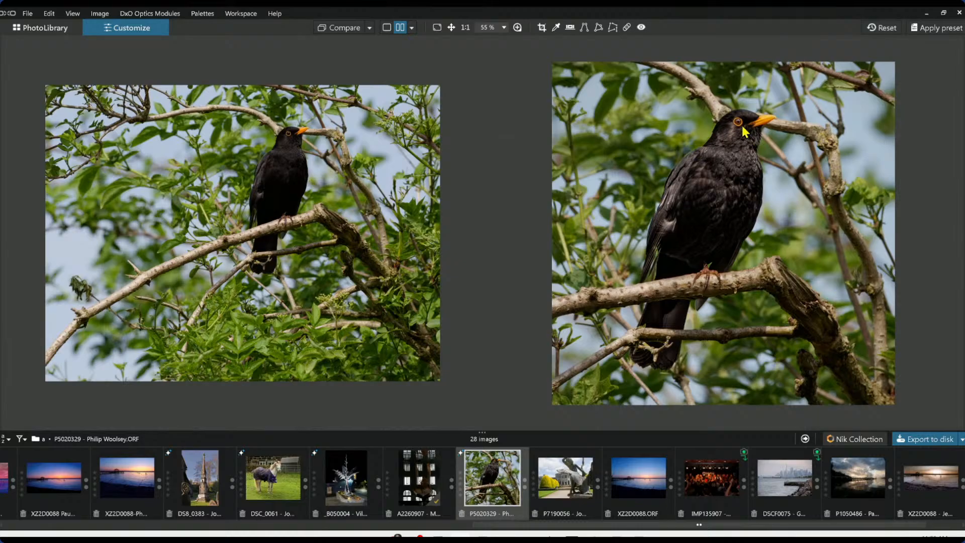
Open the next photo, the statue image P7190056, from the filmstrip
left_click(584, 497)
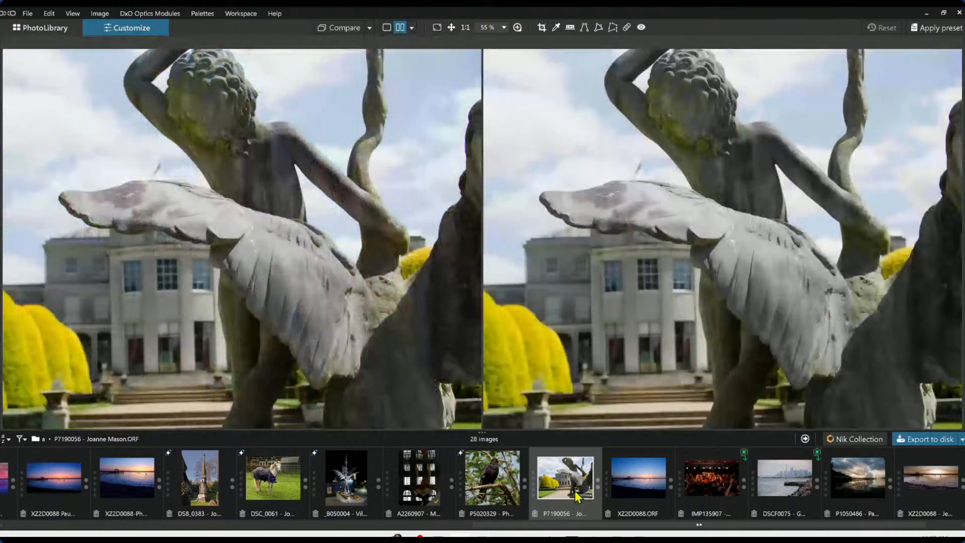
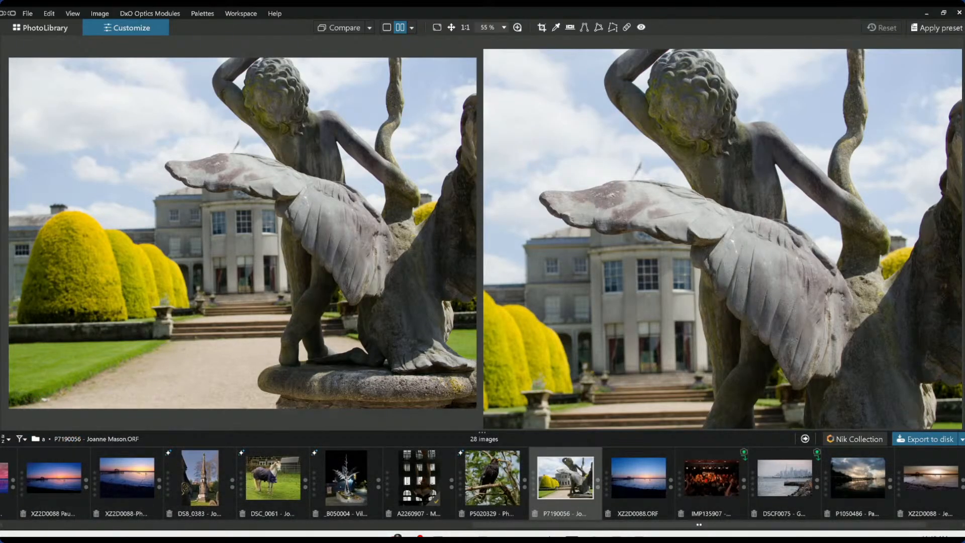
Switch to single-image view and show the side palettes for the statue photo
scroll(377, 235, "down", 3)
scroll(592, 231, "down", 2)
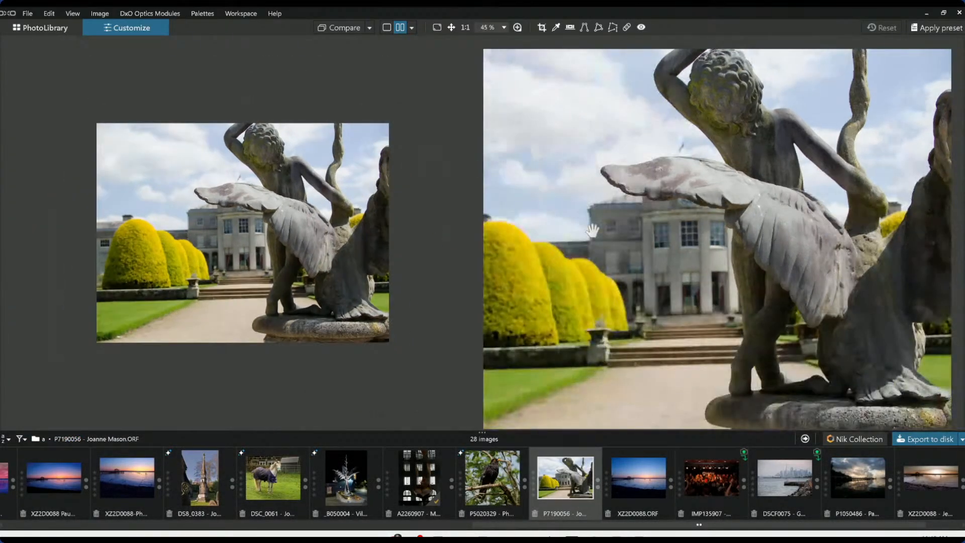
left_click(386, 27)
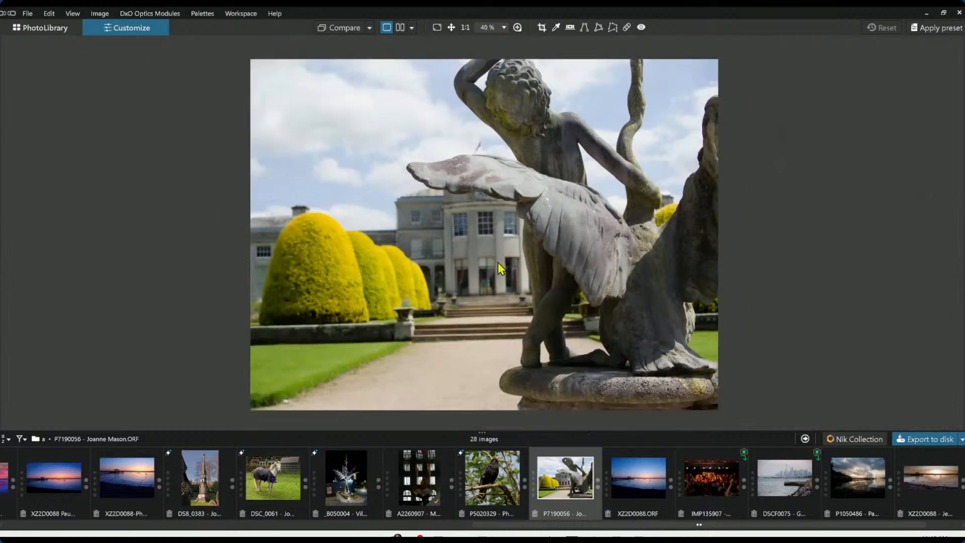
scroll(498, 262, "down", 1)
key("F9")
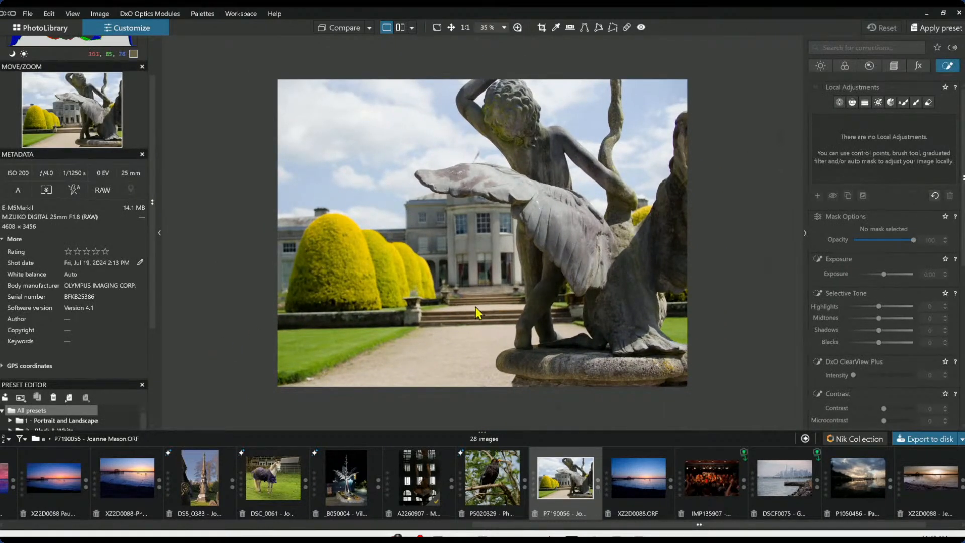
Apply the 000 Rob Default preset to the statue photo
scroll(520, 323, "up", 1)
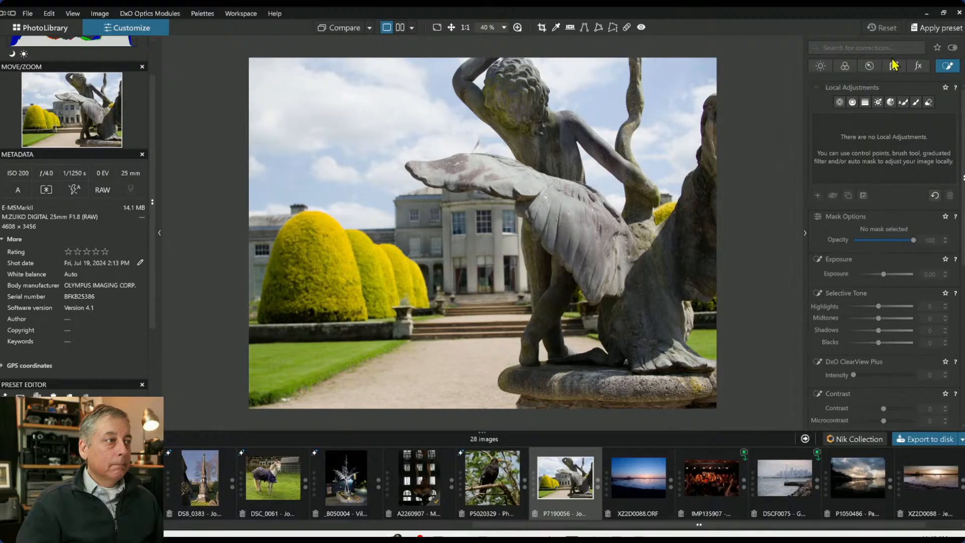
left_click(936, 28)
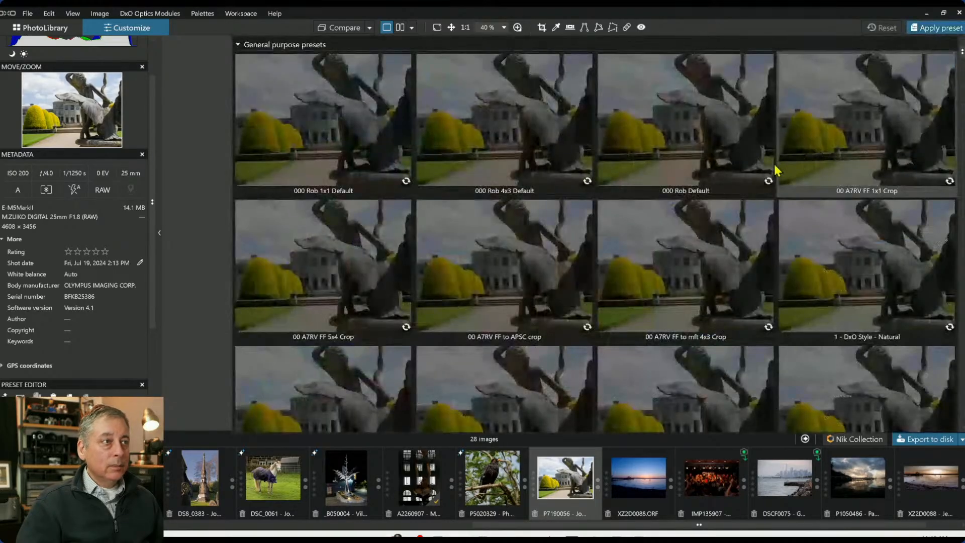
left_click(734, 179)
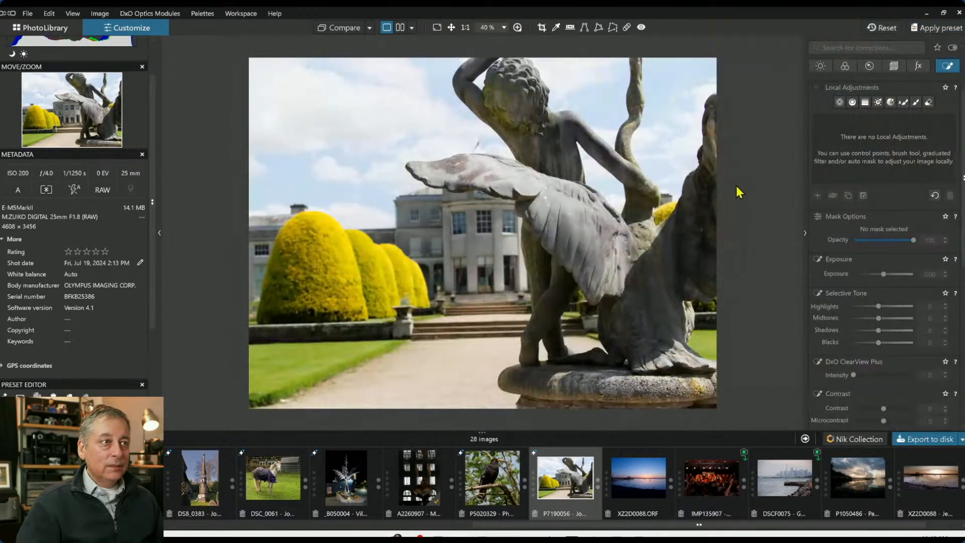
Enable automatic Perspective correction in the geometry settings
left_click(895, 64)
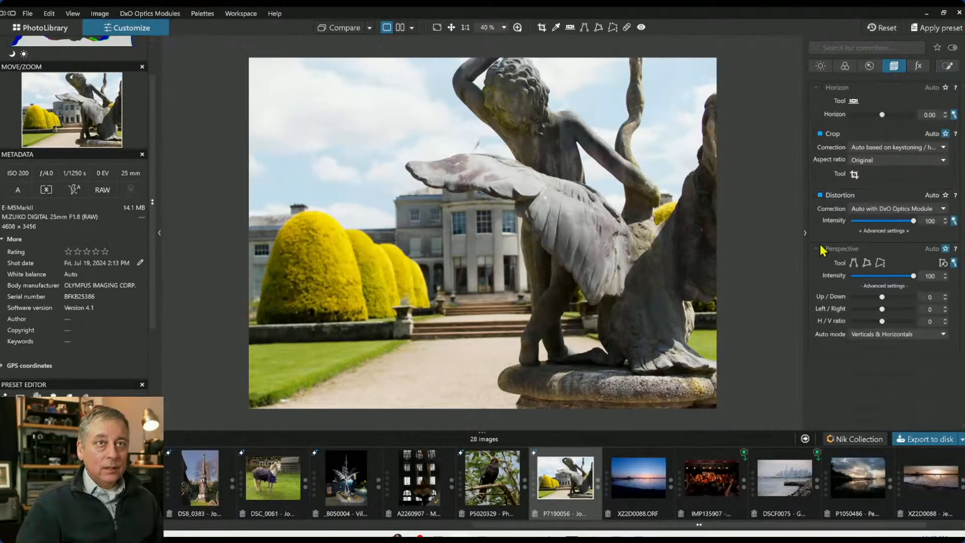
left_click(818, 249)
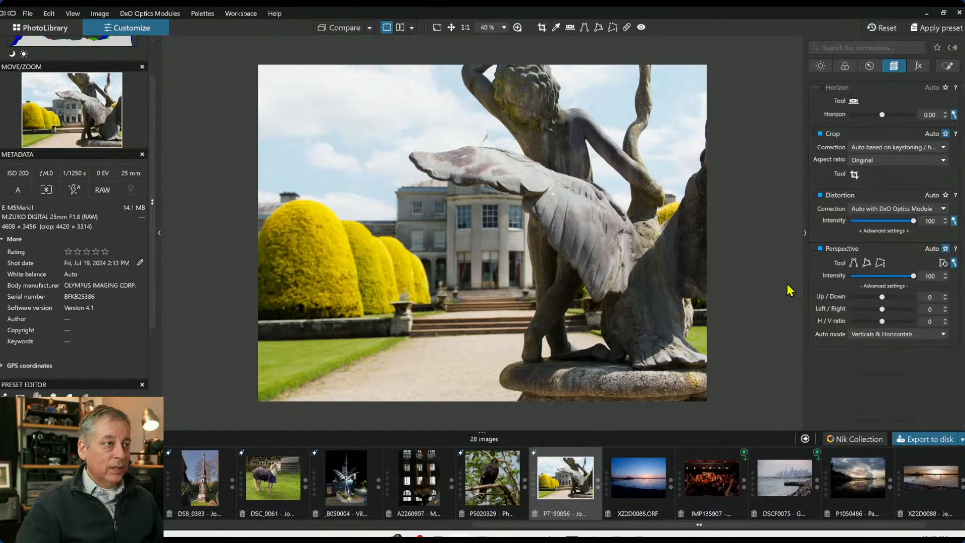
Lower the global Exposure to -1.84
left_click(821, 66)
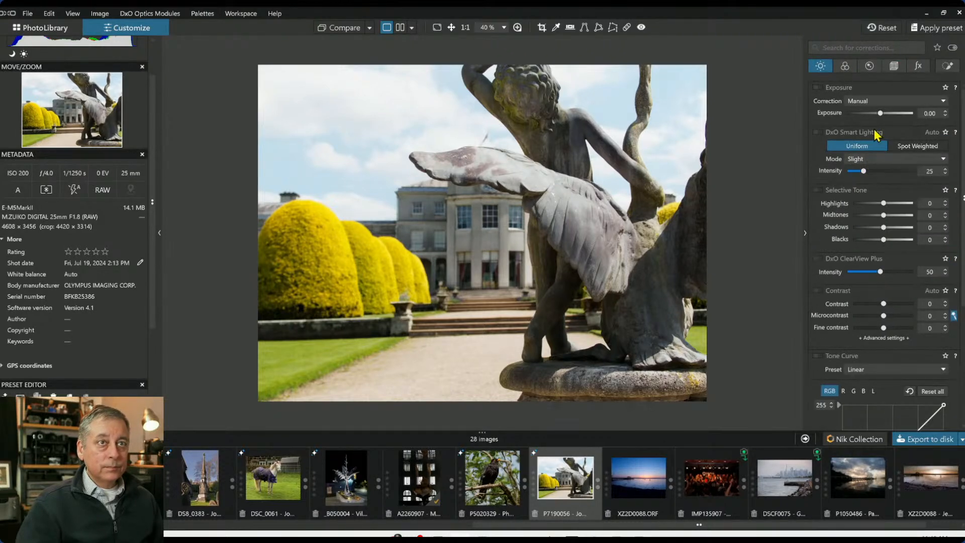
left_click_drag(881, 113, 865, 113)
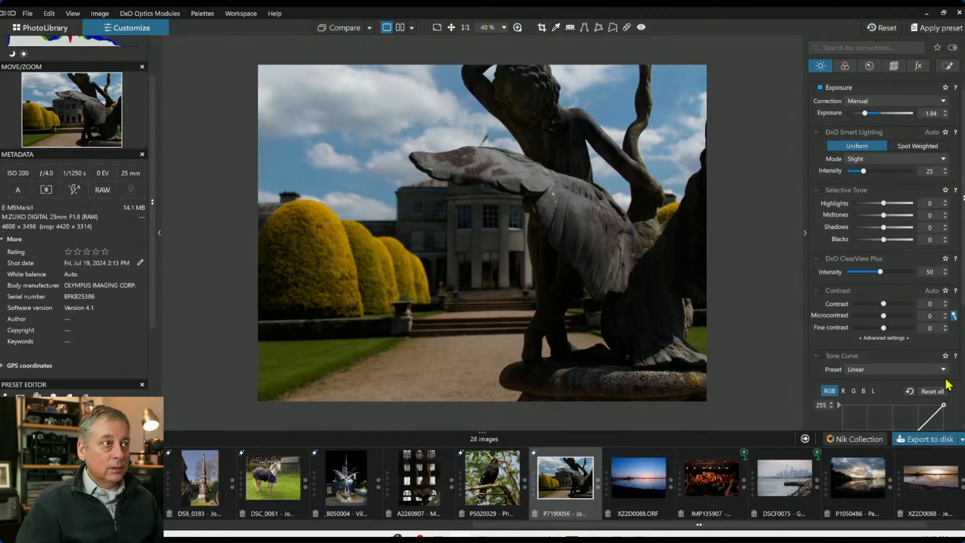
scroll(889, 322, "down", 5)
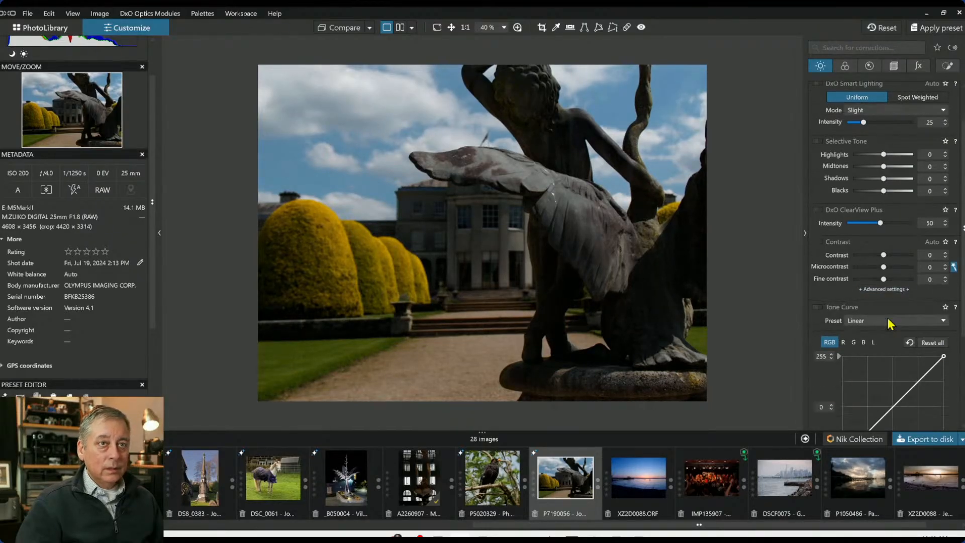
scroll(888, 319, "up", 3)
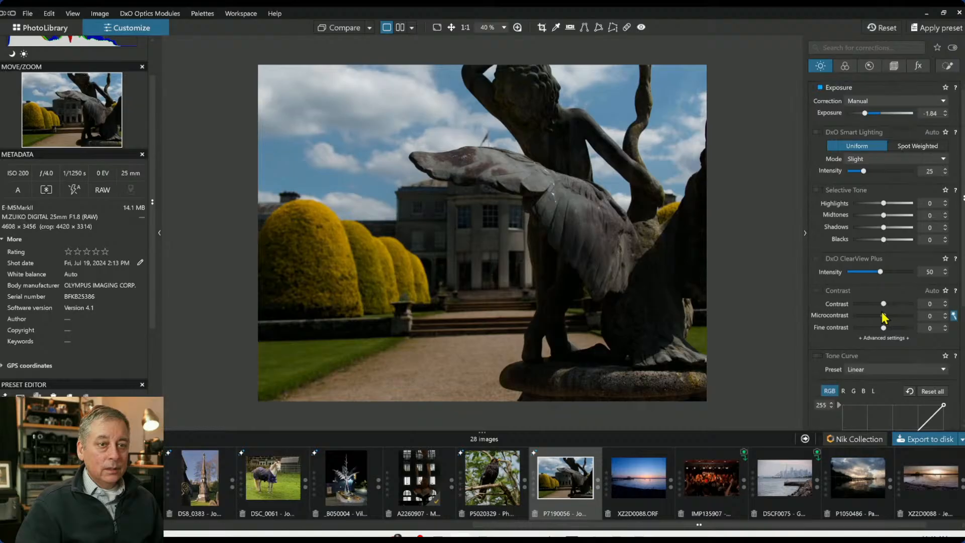
Warm the RAW White Balance temperature to 7162
left_click(854, 65)
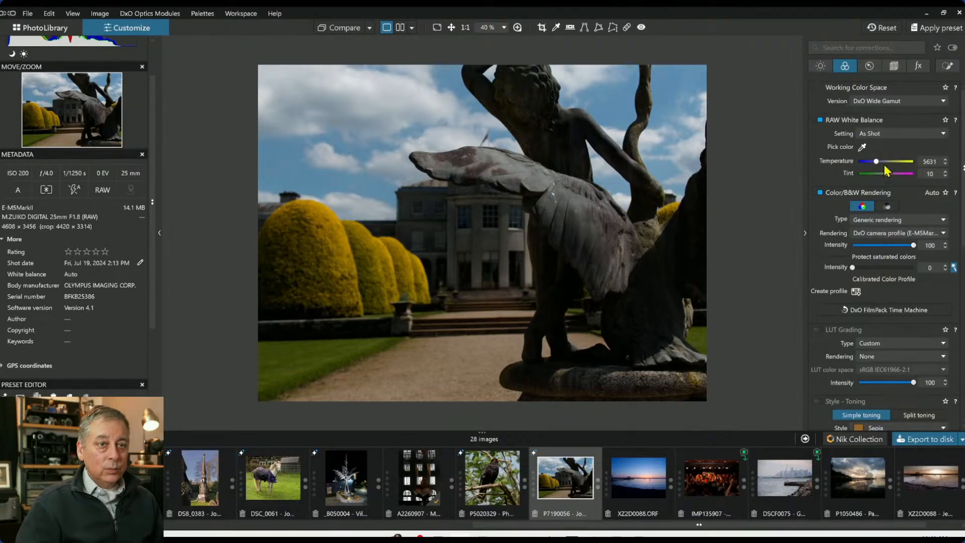
left_click_drag(876, 161, 880, 163)
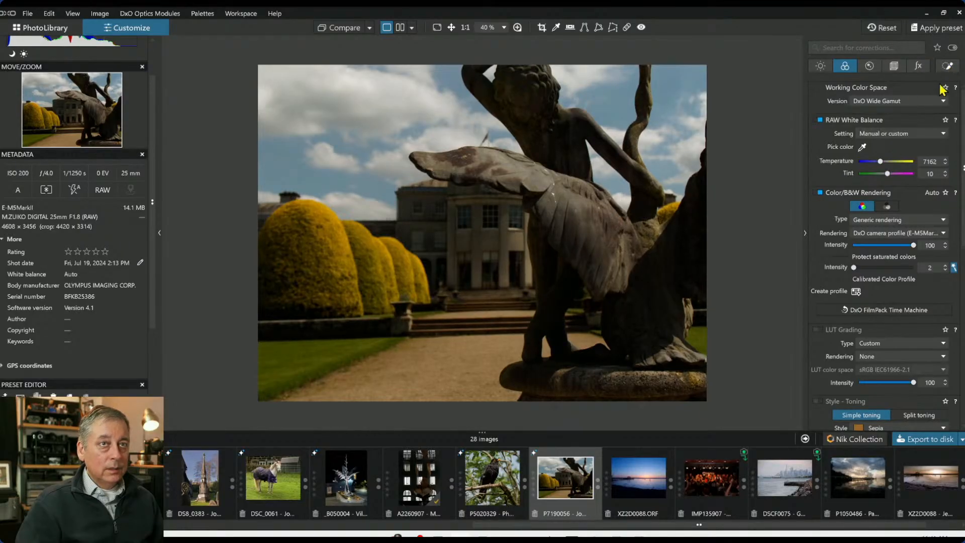
Add a control point on the statue's wing and enlarge its radius
left_click(948, 66)
left_click(840, 102)
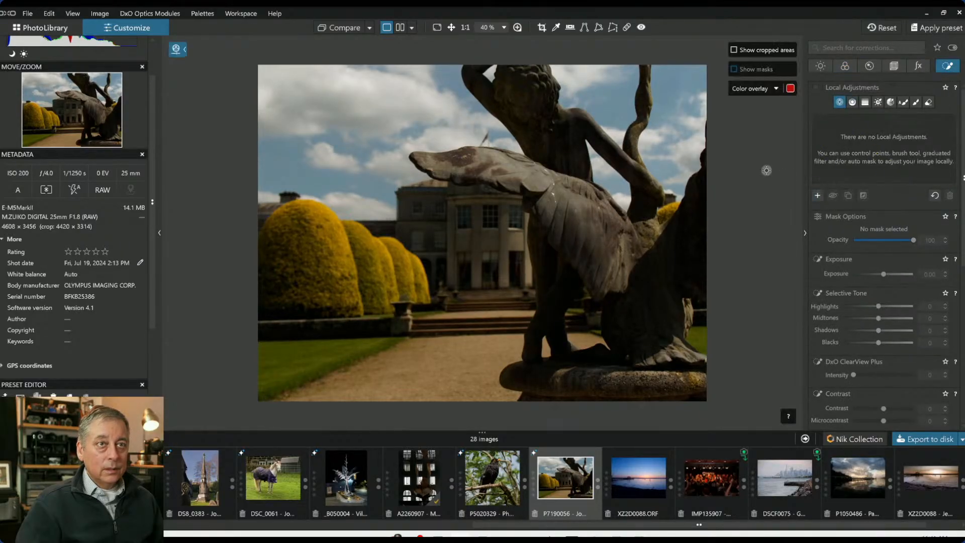
left_click(593, 209)
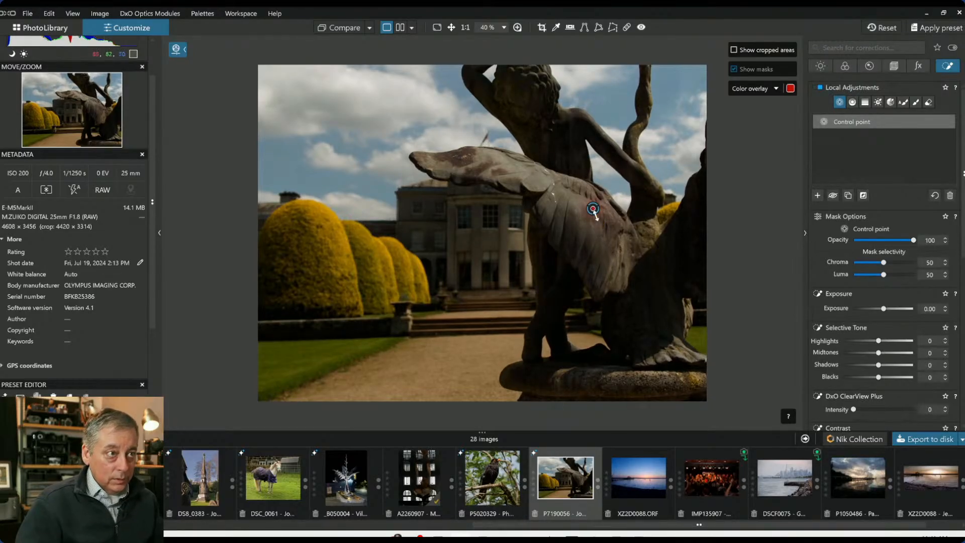
mouse_move(594, 209)
left_click_drag(603, 260, 604, 266)
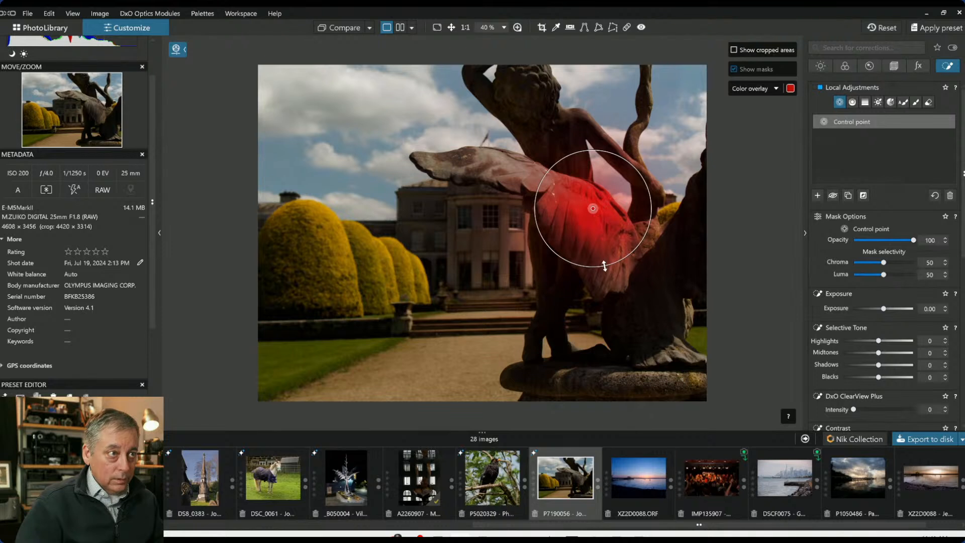
Add more control points along the wing tip, the figure's arms and the statue's base
left_click(522, 169)
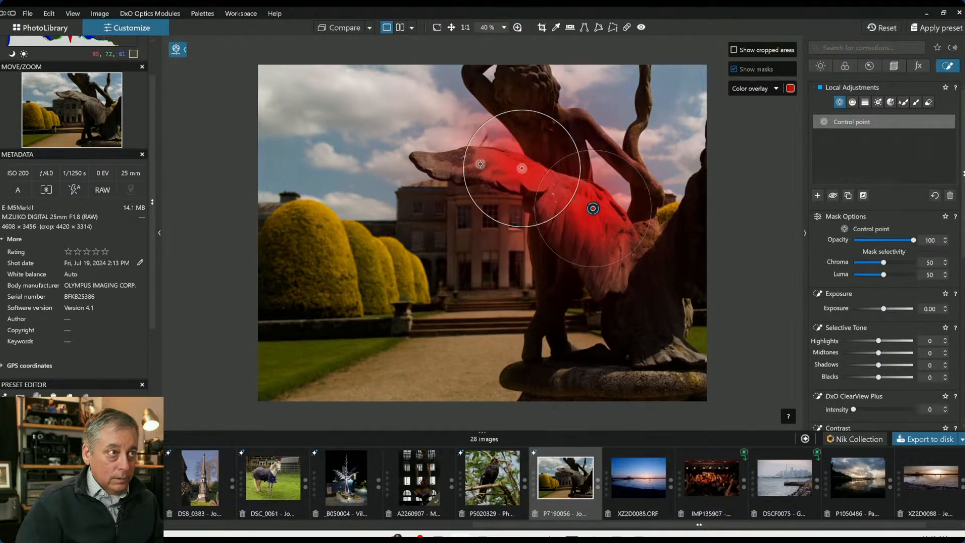
left_click_drag(518, 110, 495, 149)
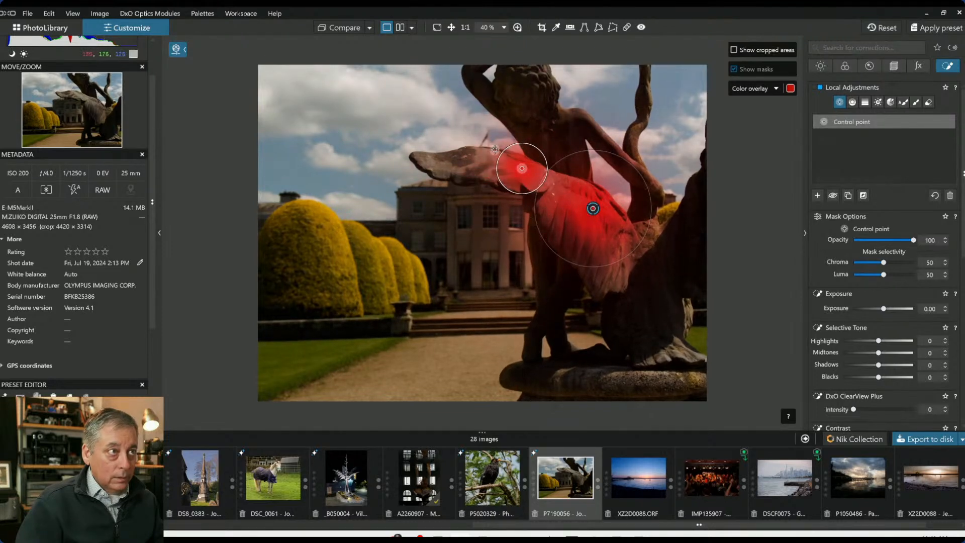
left_click(473, 158)
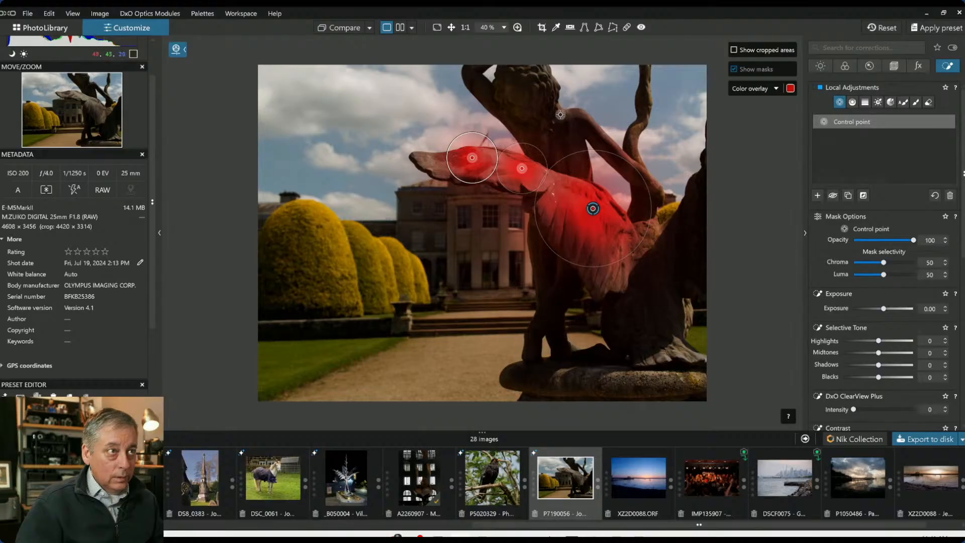
left_click(560, 114)
left_click(599, 135)
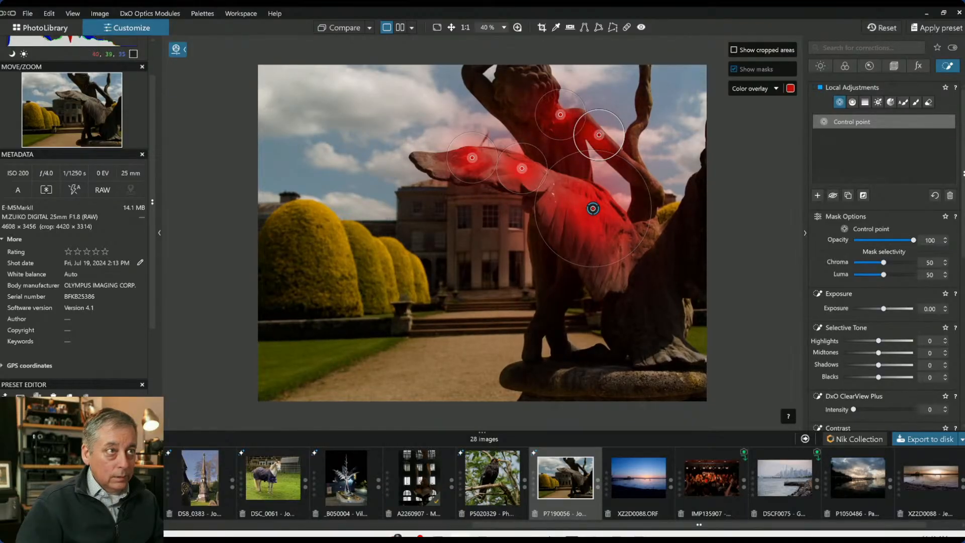
left_click_drag(599, 135, 599, 133)
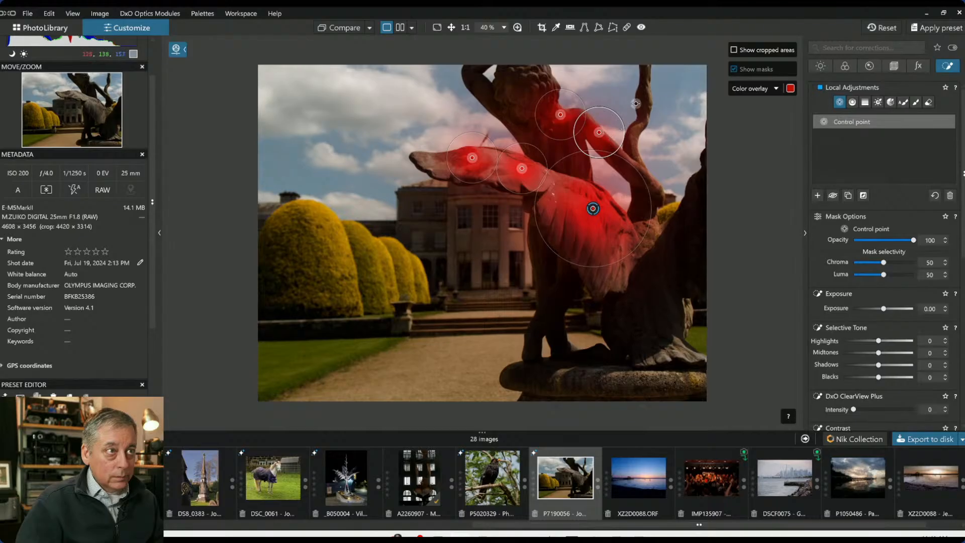
left_click(645, 90)
left_click(675, 347)
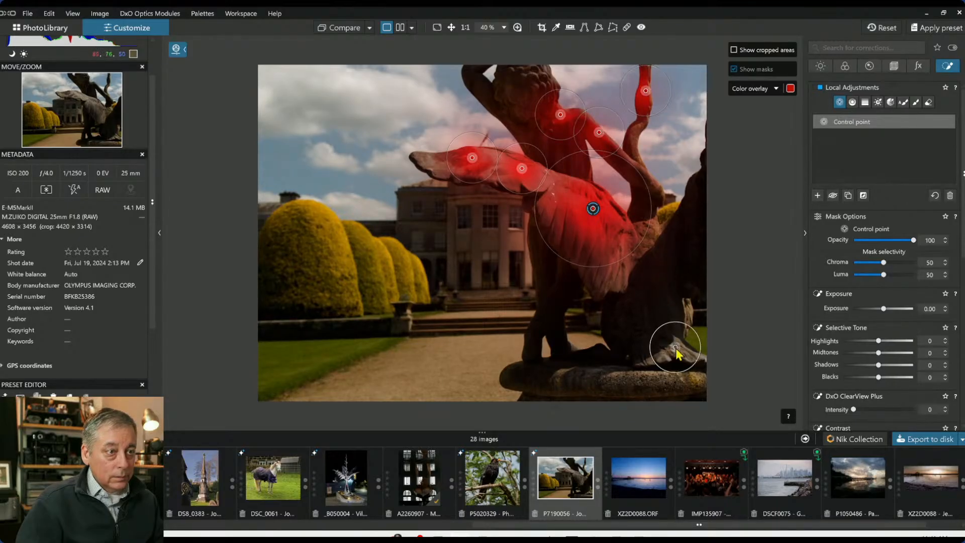
left_click(686, 309)
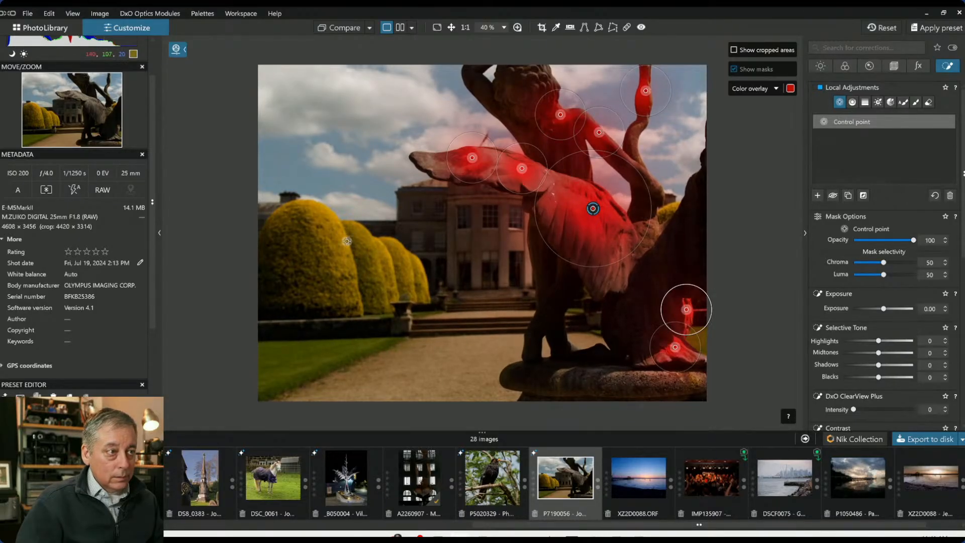
Add control points across the row of yellow hedges, resizing their radii
scroll(346, 240, "up", 2)
left_click(297, 223)
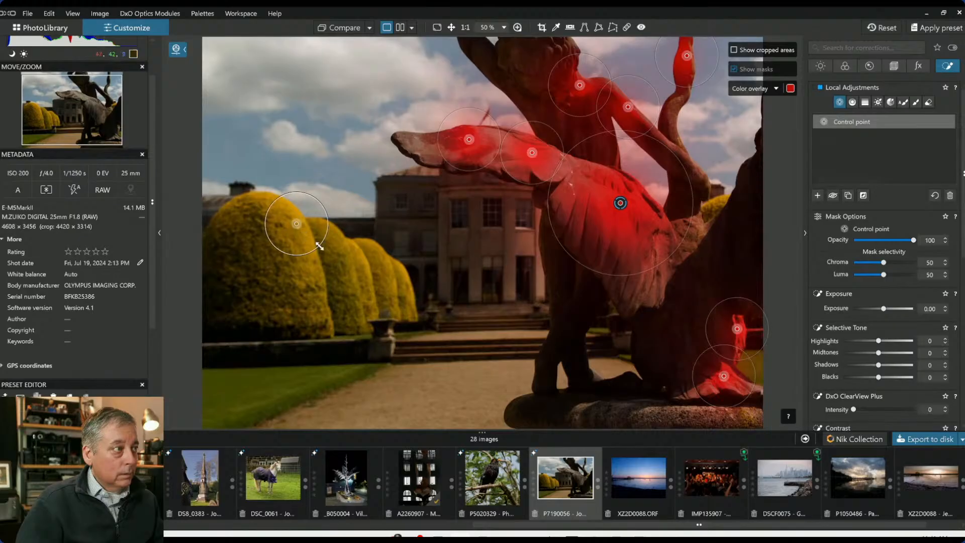
left_click_drag(324, 257, 333, 267)
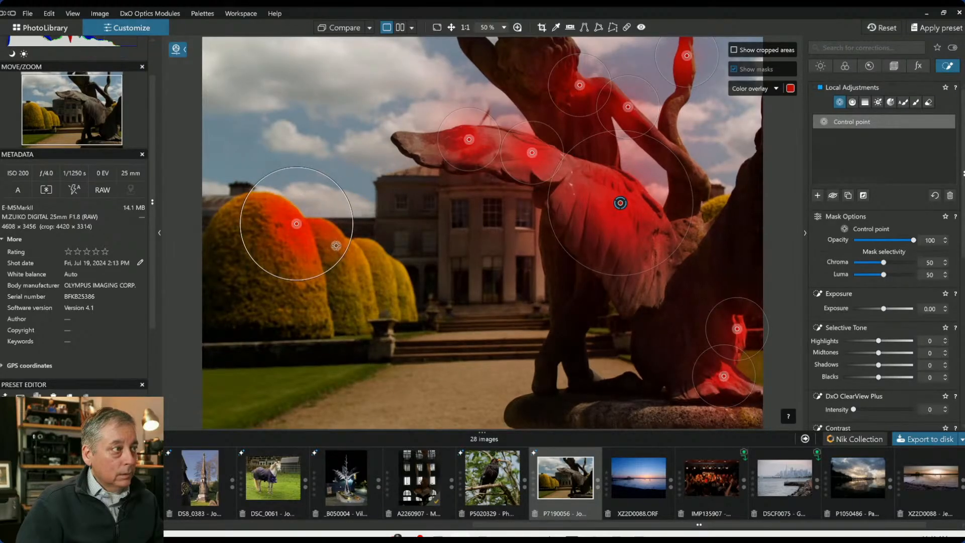
left_click(338, 246)
left_click(365, 267)
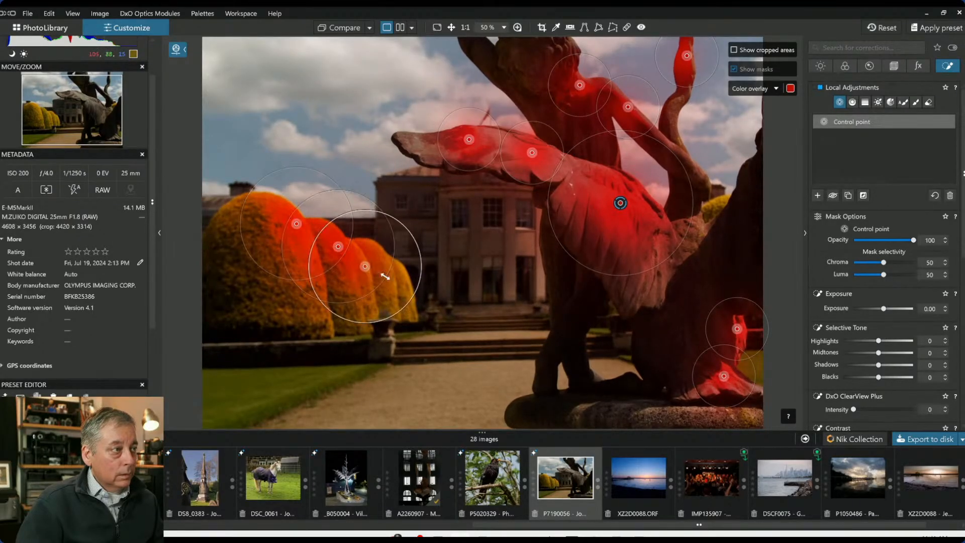
left_click_drag(403, 307, 392, 293)
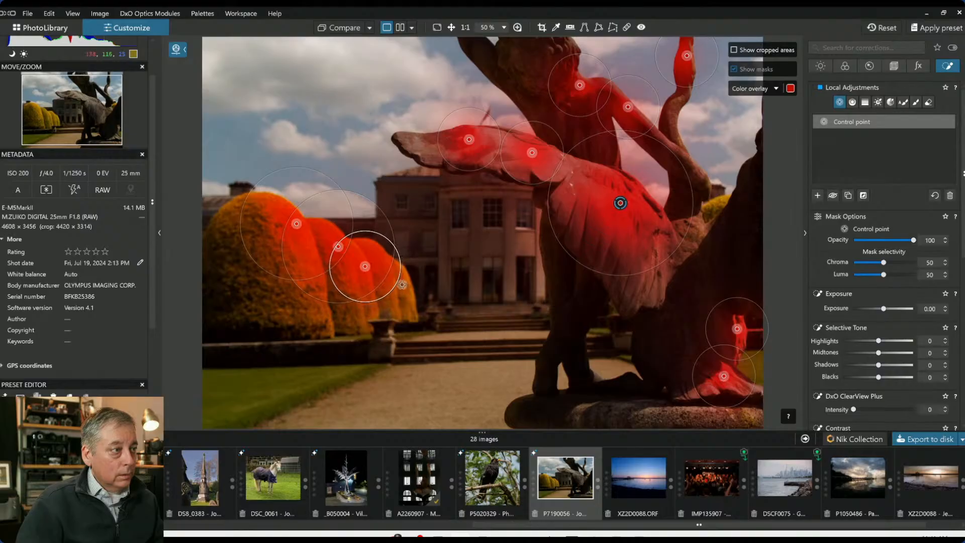
left_click(405, 282)
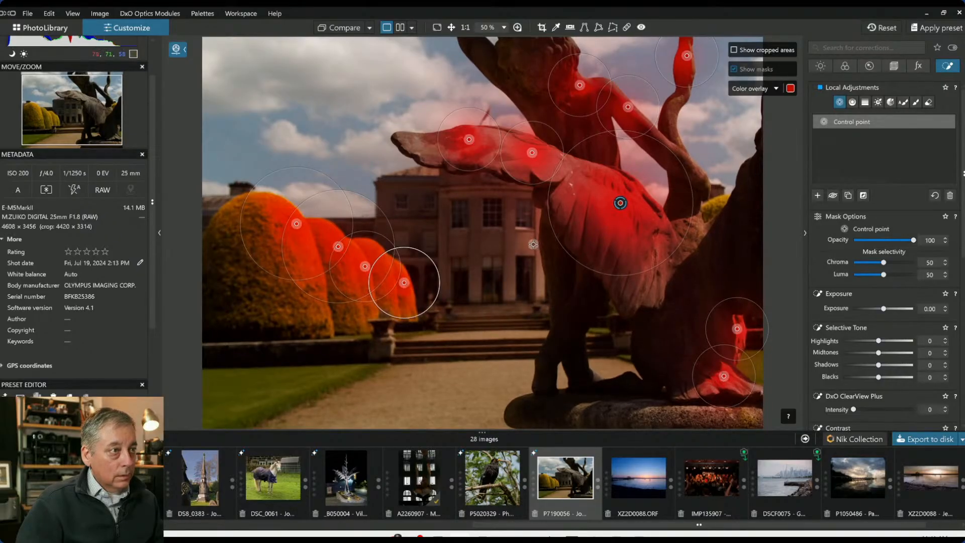
Add two control points on the house front and steps behind the statue
left_click(532, 245)
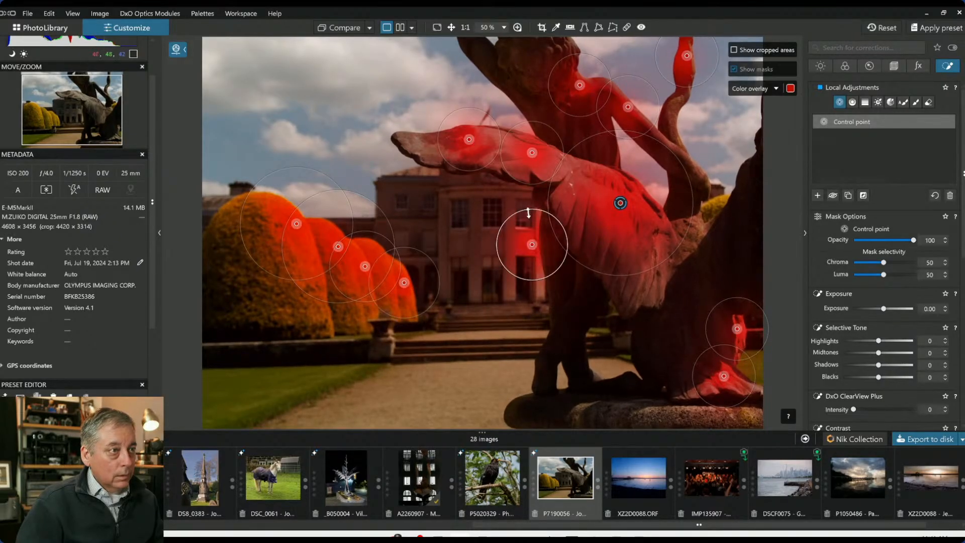
left_click_drag(532, 210, 532, 192)
left_click(538, 304)
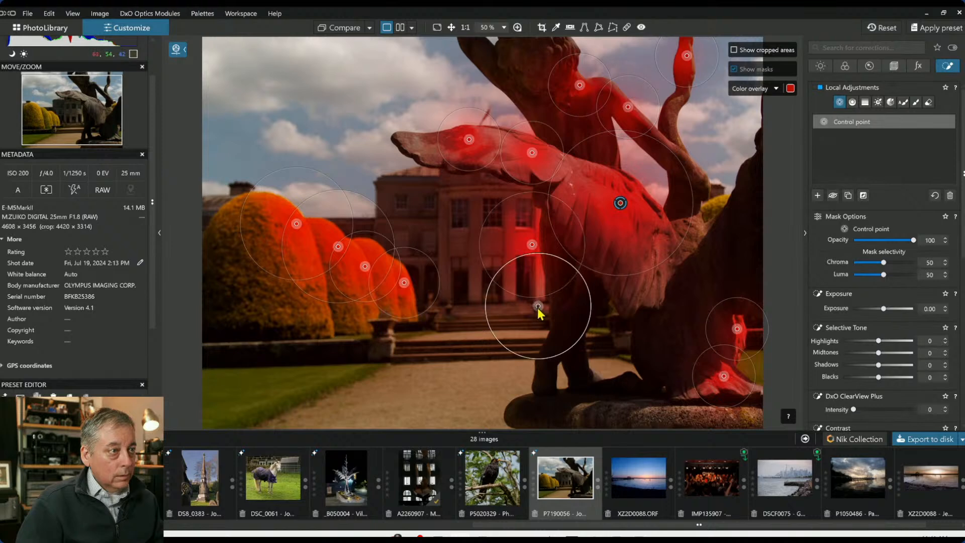
Raise the control points' Exposure to 1.37
scroll(481, 334, "down", 4)
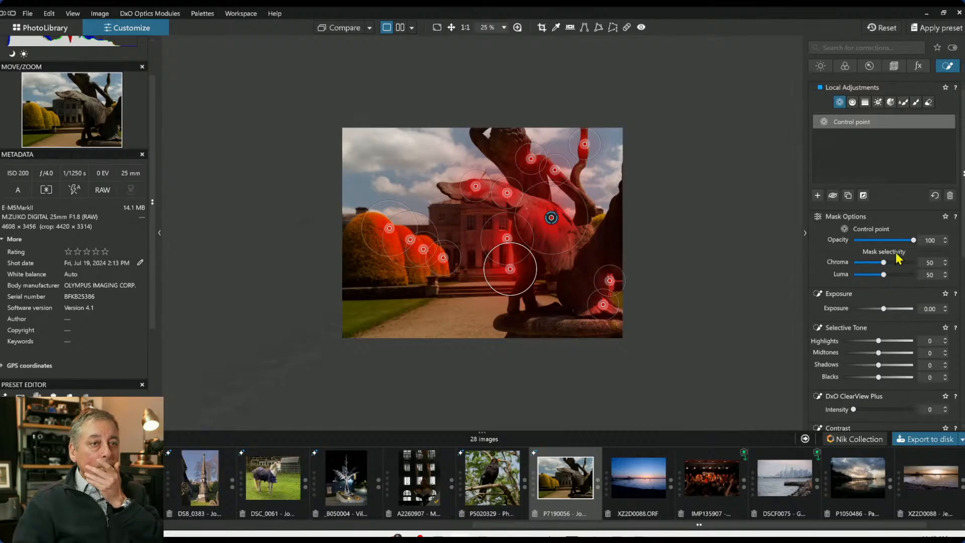
left_click_drag(883, 308, 891, 311)
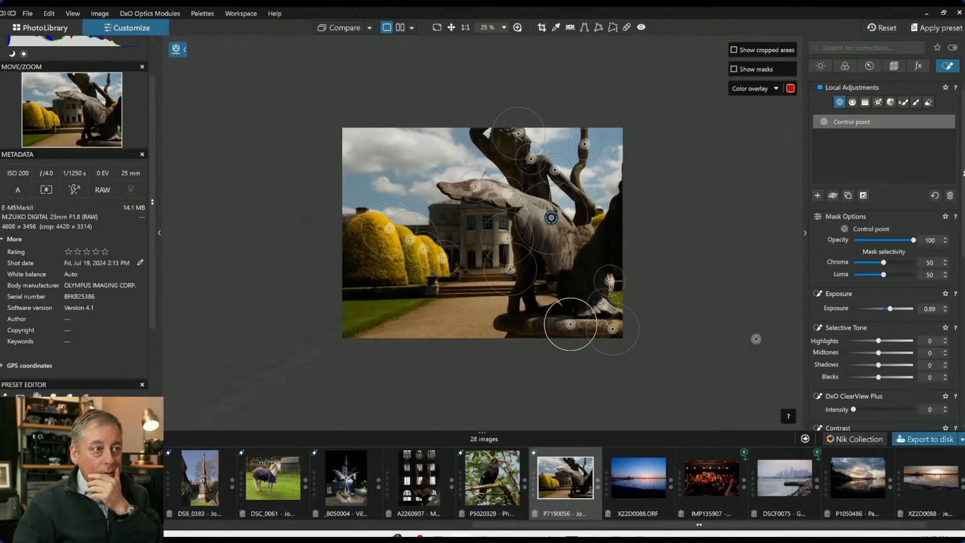
left_click_drag(891, 311, 894, 310)
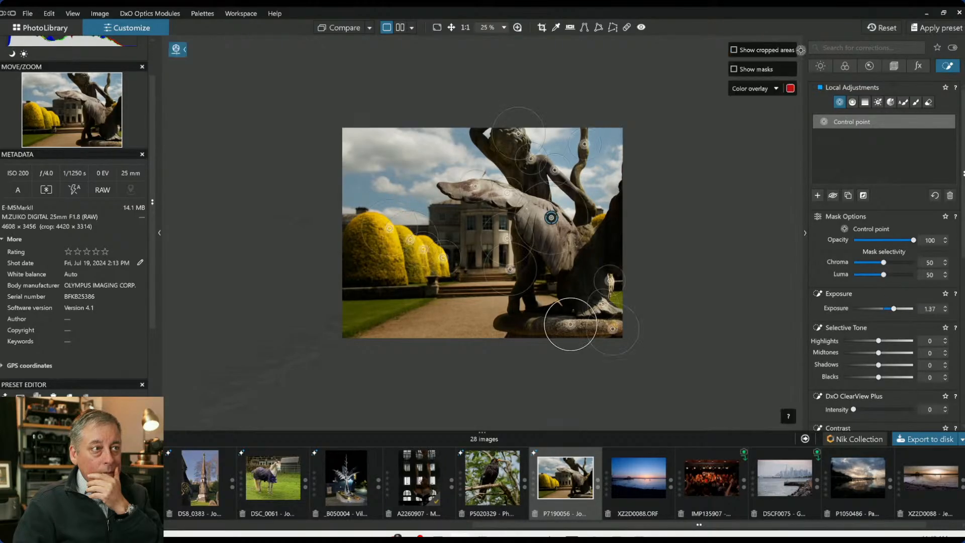
Set the global Shadows to 8
left_click(821, 66)
left_click_drag(884, 228, 879, 229)
scroll(592, 257, "up", 2)
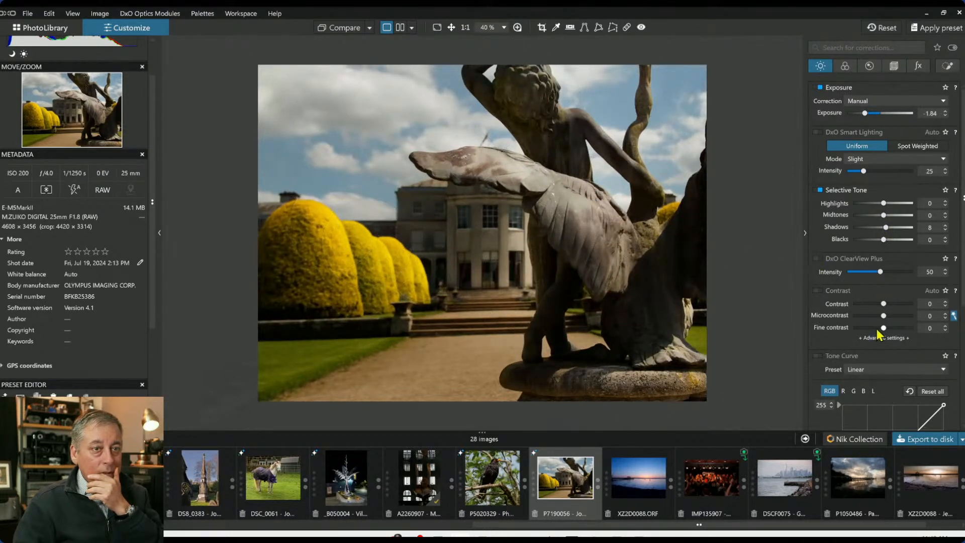
Set the global Microcontrast to 51 and Fine contrast to 5
left_click_drag(884, 315, 894, 315)
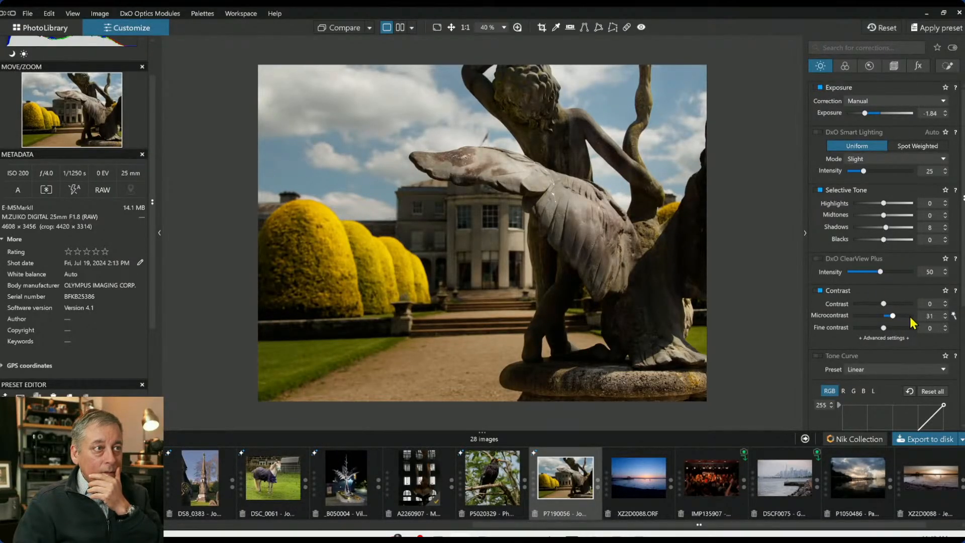
scroll(911, 319, "up", 3)
left_click(889, 328)
left_click(884, 327)
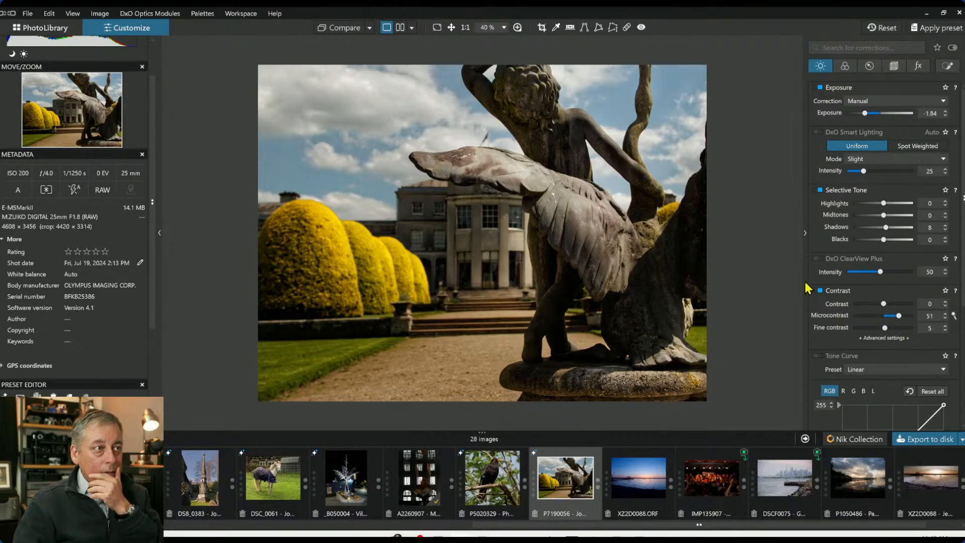
Switch the Color/B&W rendering to black and white and back to colour to compare
left_click(845, 67)
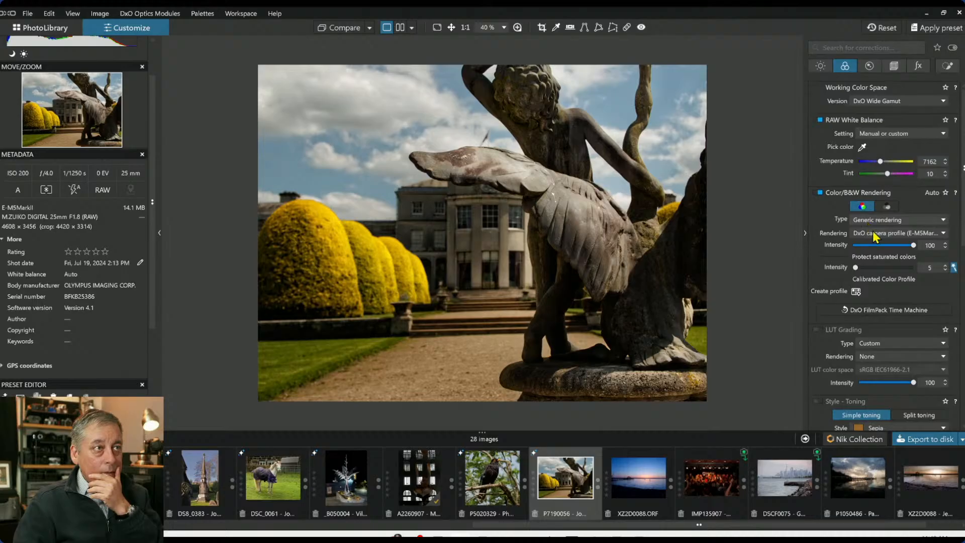
left_click(880, 207)
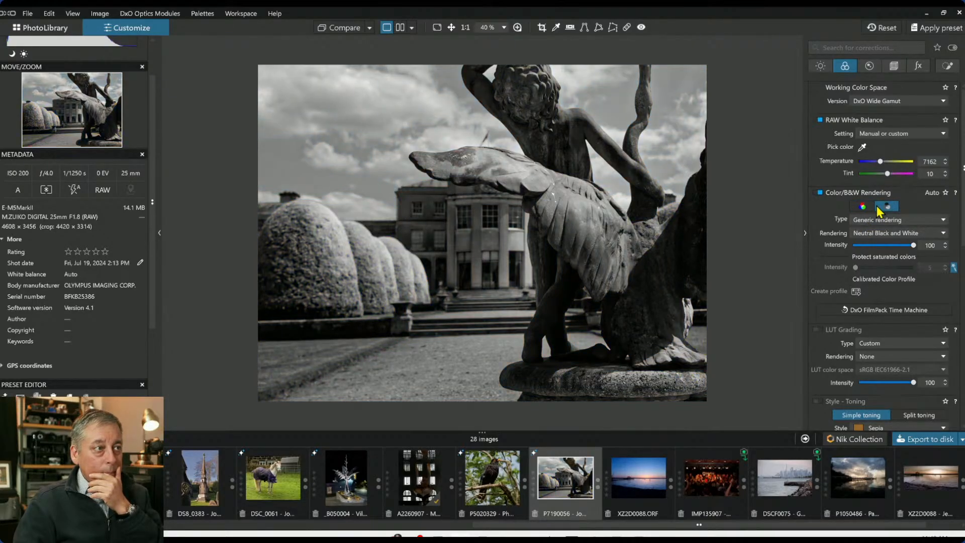
left_click(859, 208)
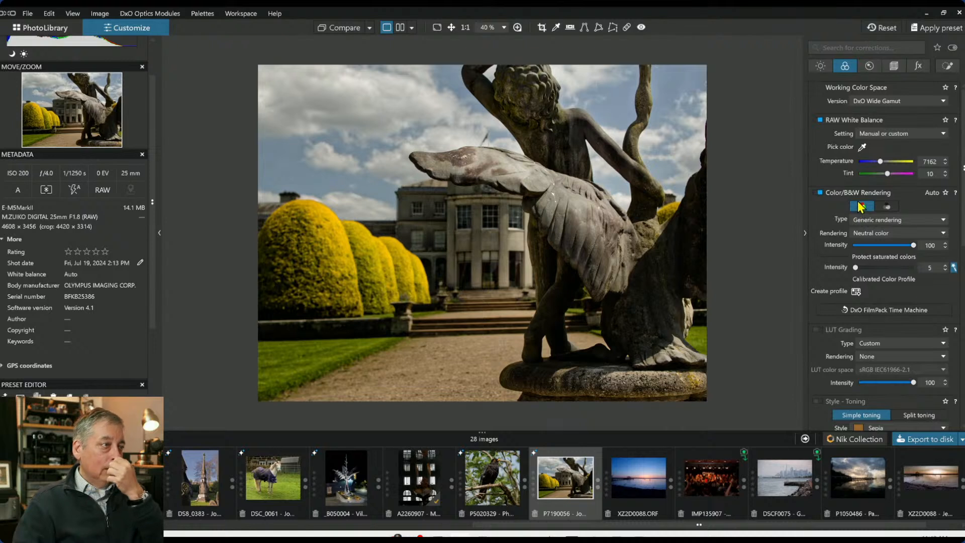
left_click(887, 207)
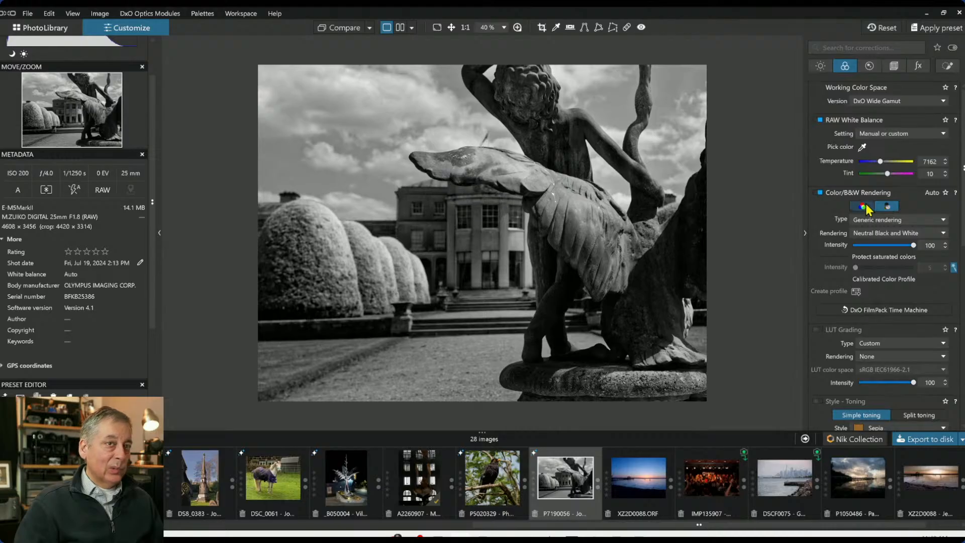
left_click(868, 207)
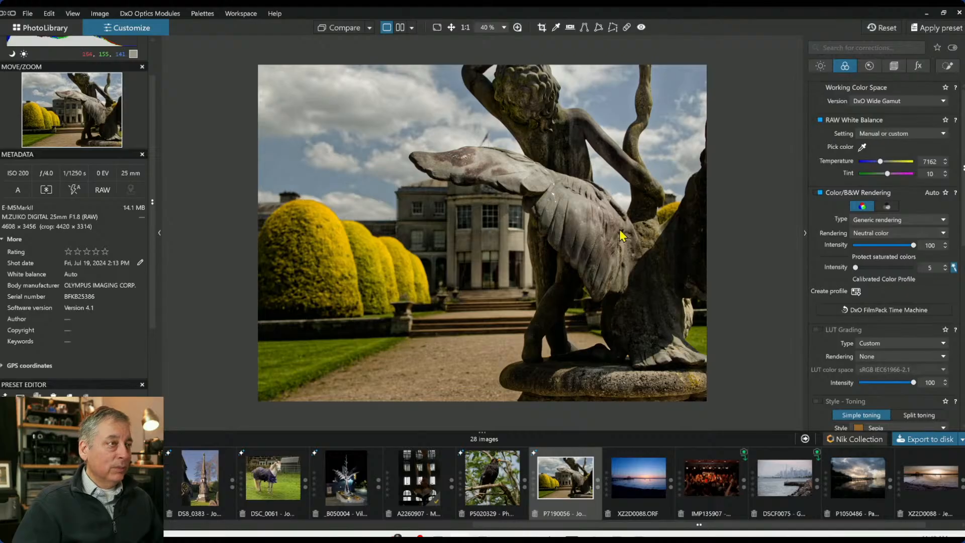
Set the global Exposure to -1.34
scroll(624, 253, "down", 1)
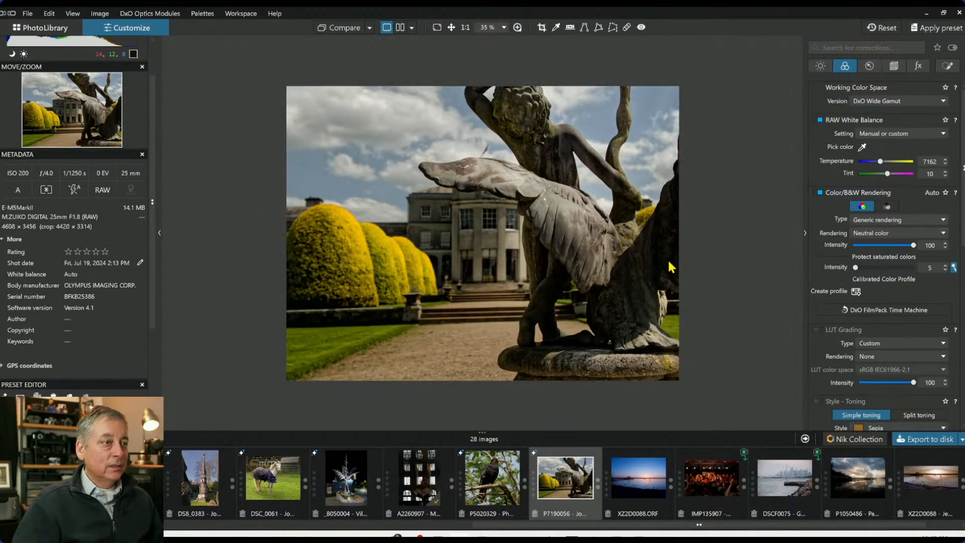
left_click(349, 25)
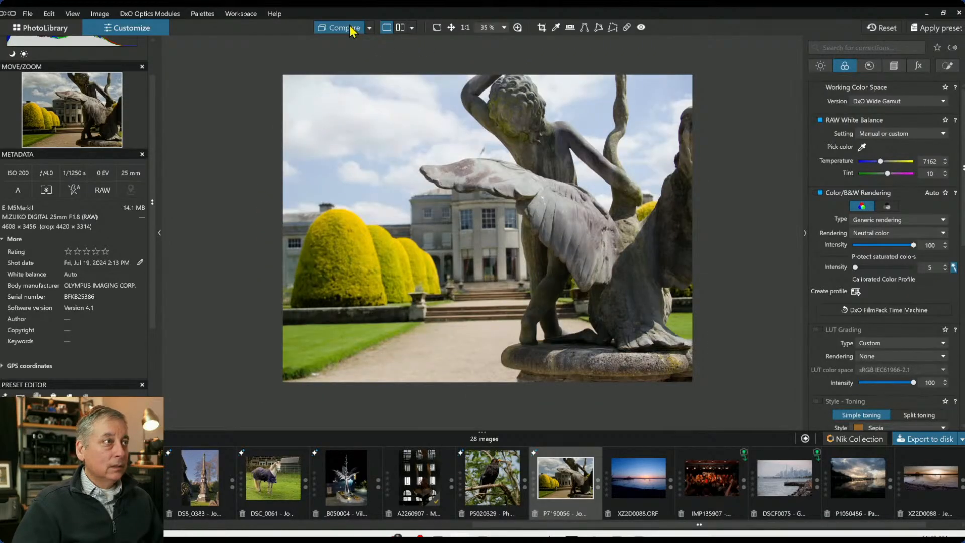
left_click(821, 66)
left_click_drag(865, 113, 870, 114)
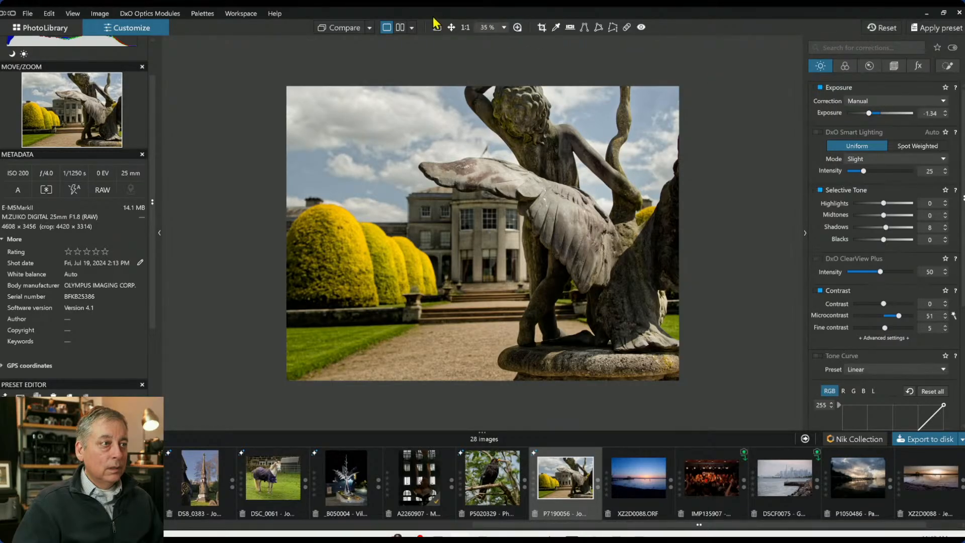
Compare the original and edited statue photo side by side with the palettes hidden
left_click(401, 28)
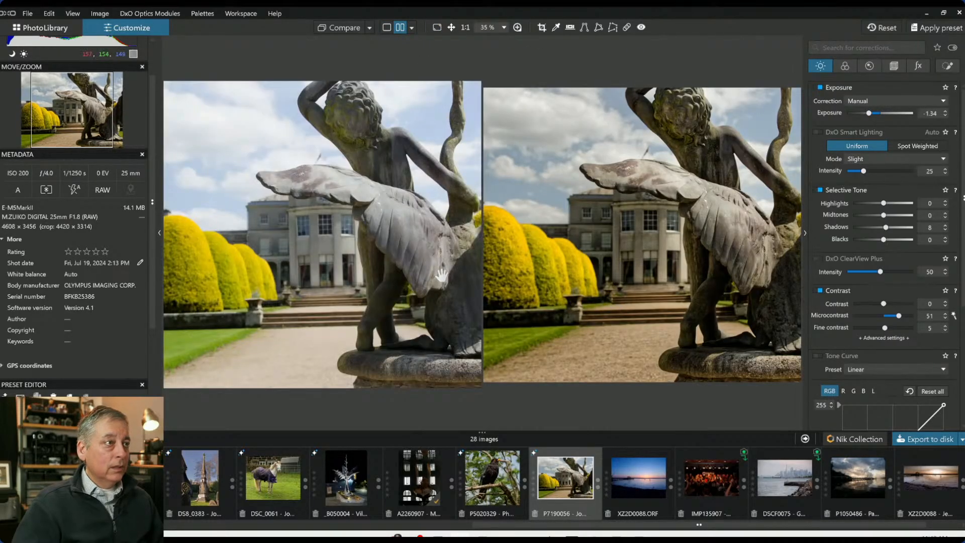
key("Tab")
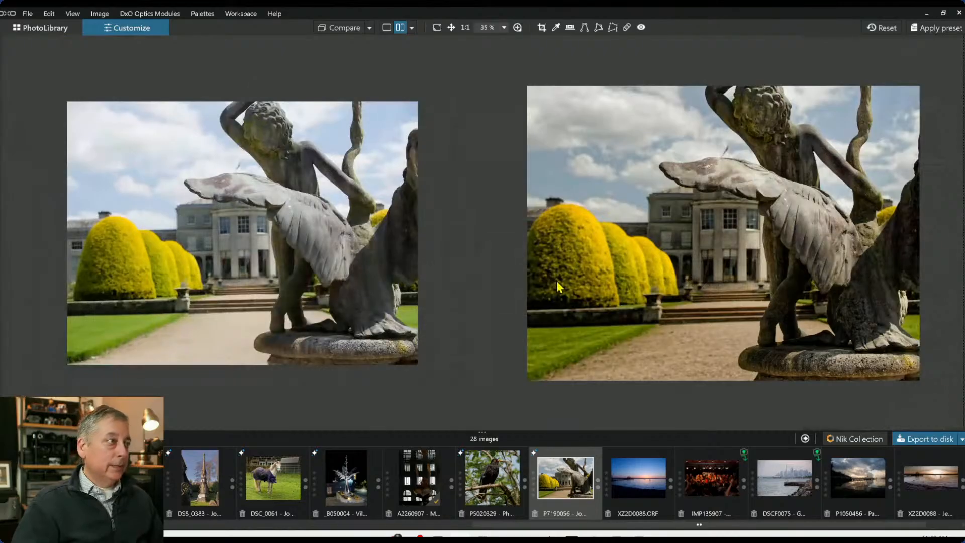
scroll(421, 252, "up", 1)
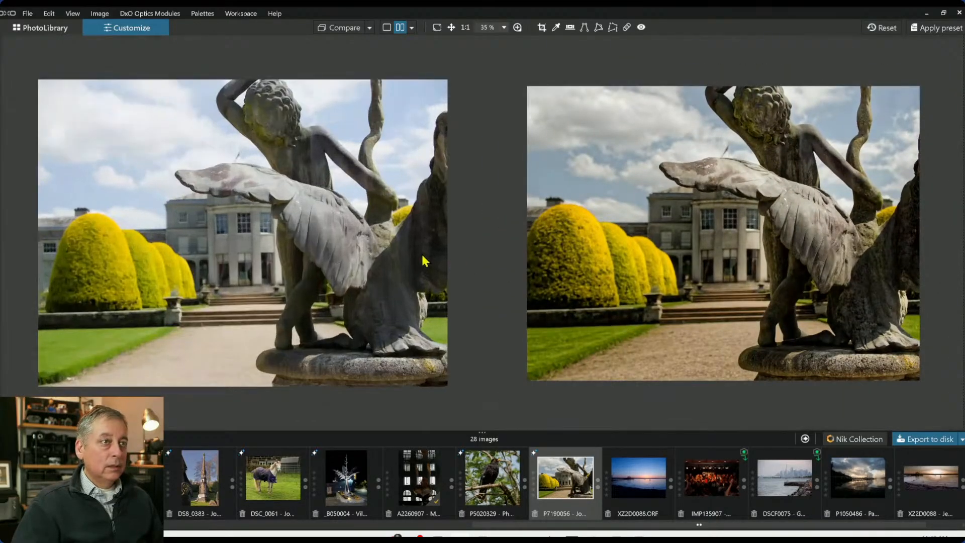
scroll(568, 273, "up", 1)
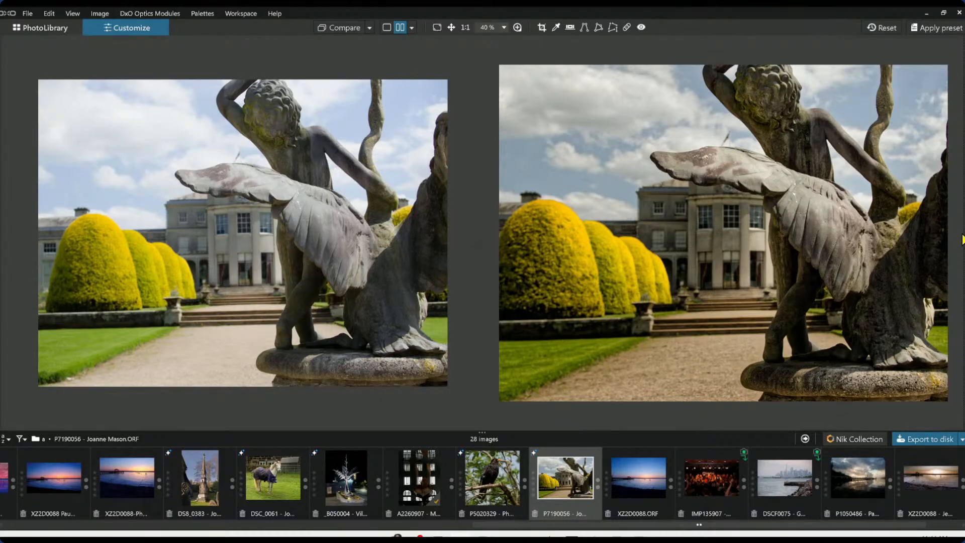
Draw a control line over the foreground path from the lower-left corner and set its Exposure to -1.84
left_click(963, 238)
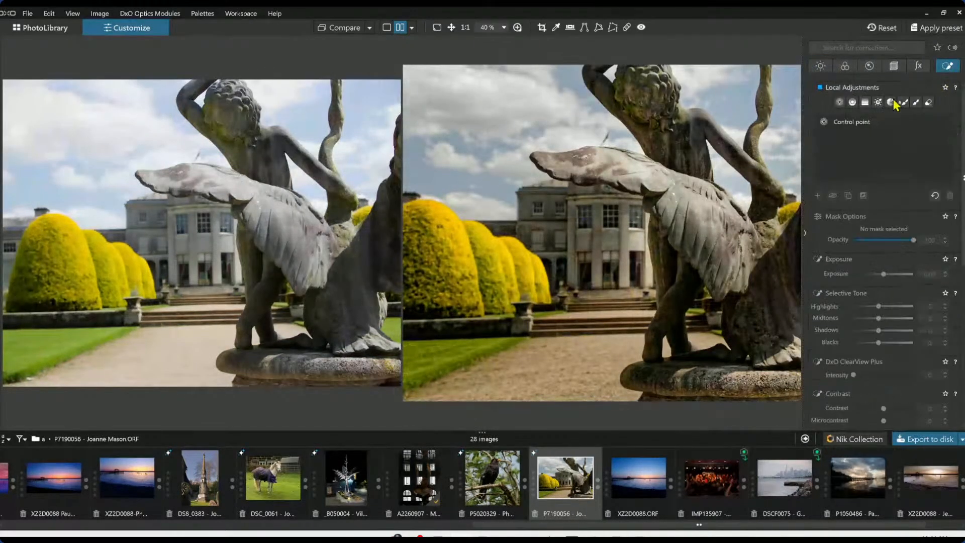
left_click(853, 102)
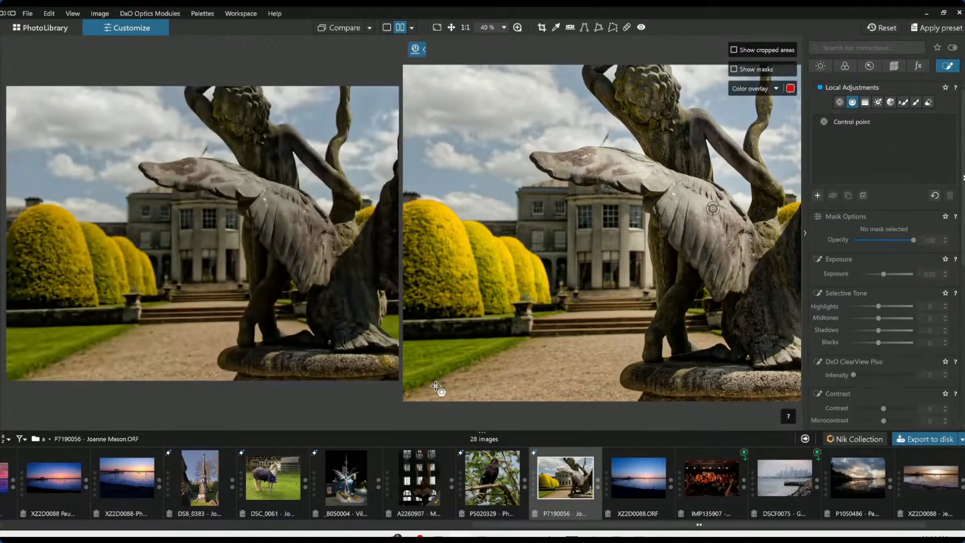
mouse_move(435, 386)
left_mouse_down()
mouse_move(485, 292)
mouse_move(475, 281)
left_mouse_up()
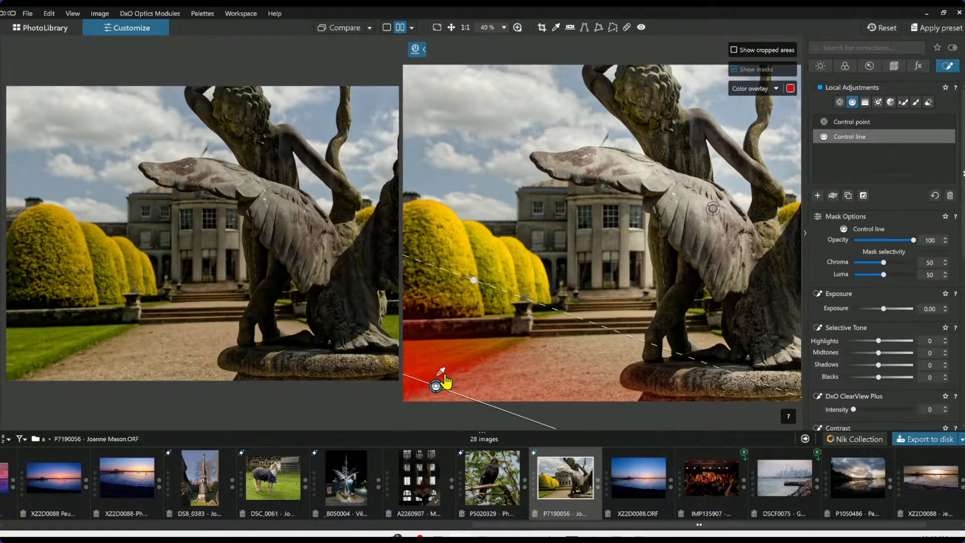
left_click_drag(452, 381, 512, 364)
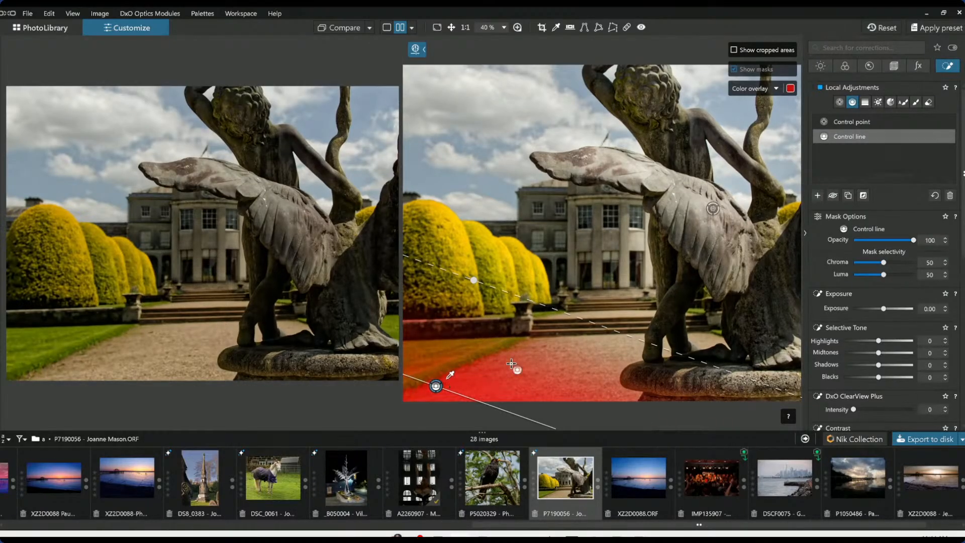
left_click_drag(884, 308, 870, 312)
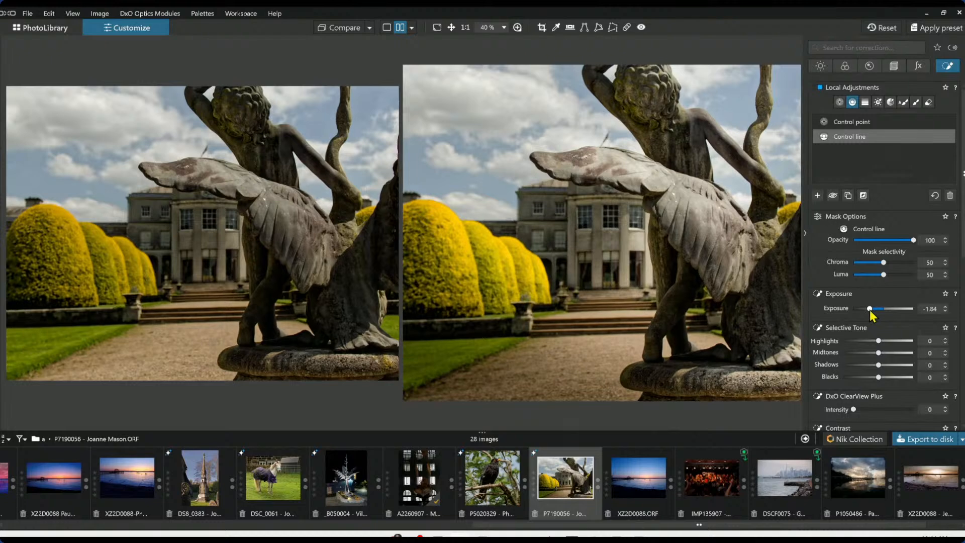
left_click_drag(871, 310, 871, 310)
left_click(805, 231)
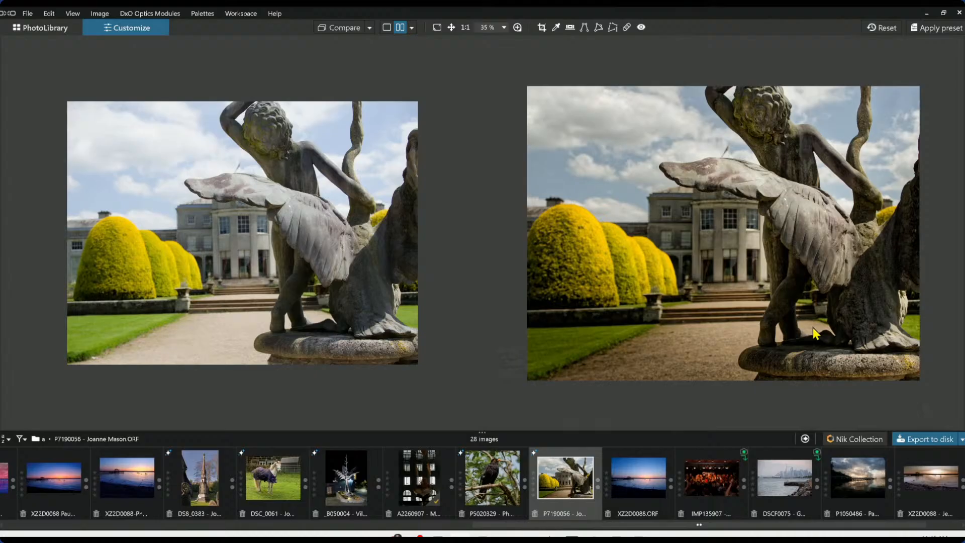
Open the concert photo from the filmstrip in single-image view with the palettes shown
scroll(338, 249, "up", 1)
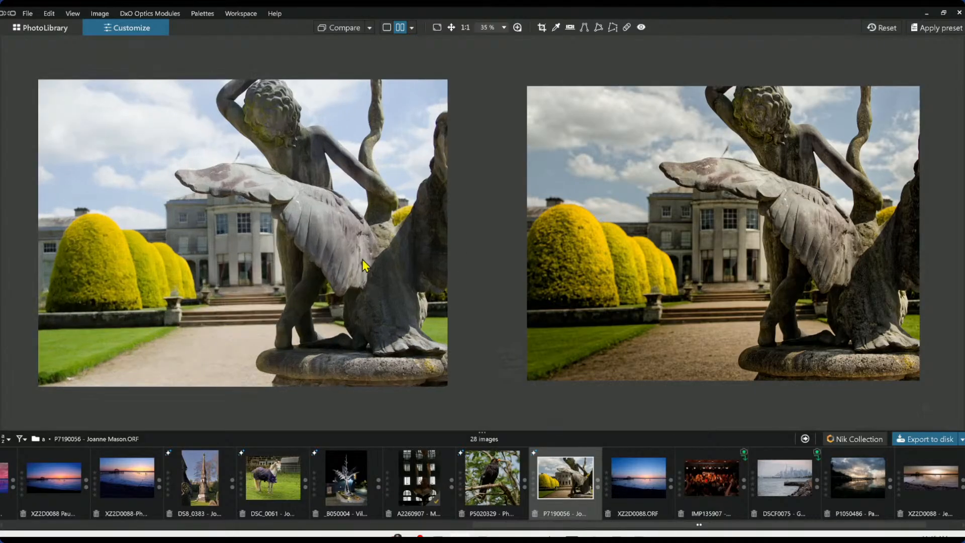
left_click(687, 488)
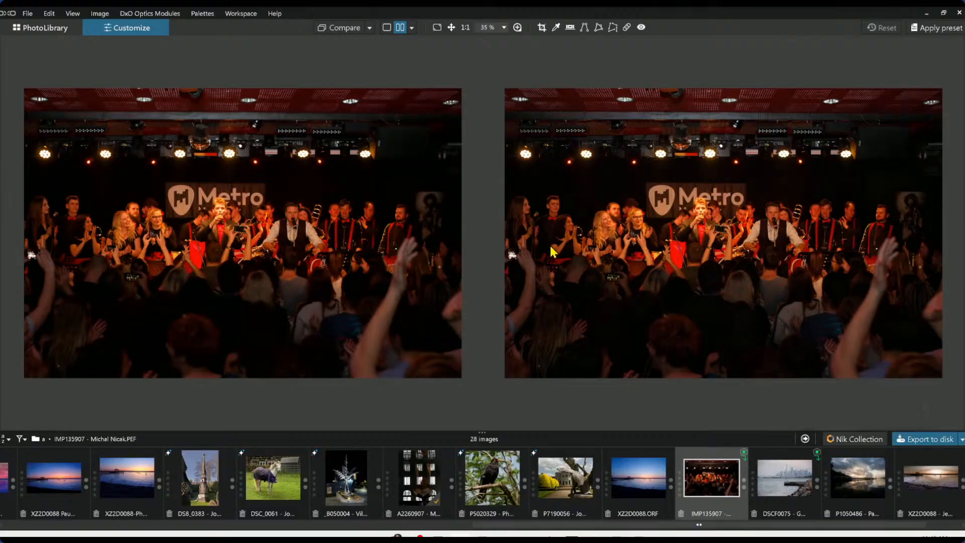
left_click(387, 27)
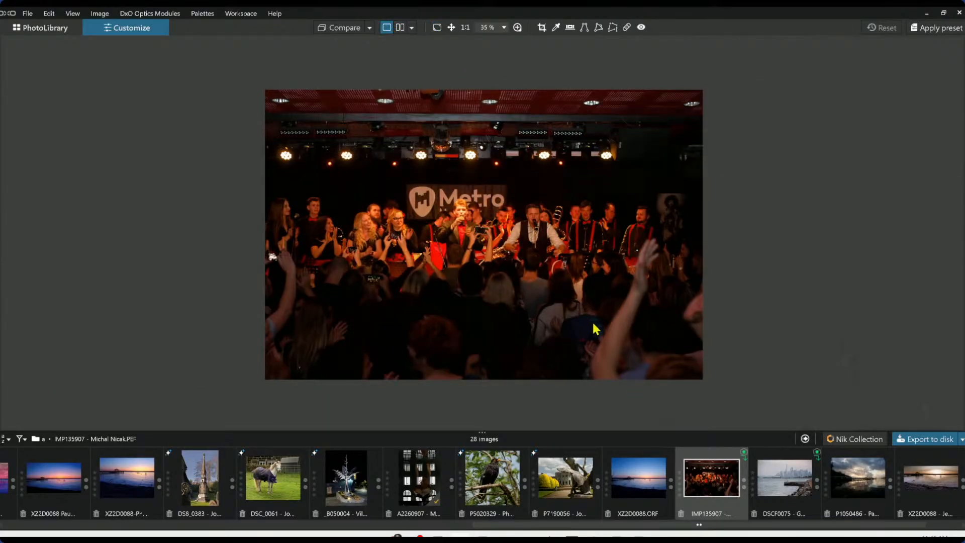
scroll(592, 321, "up", 2)
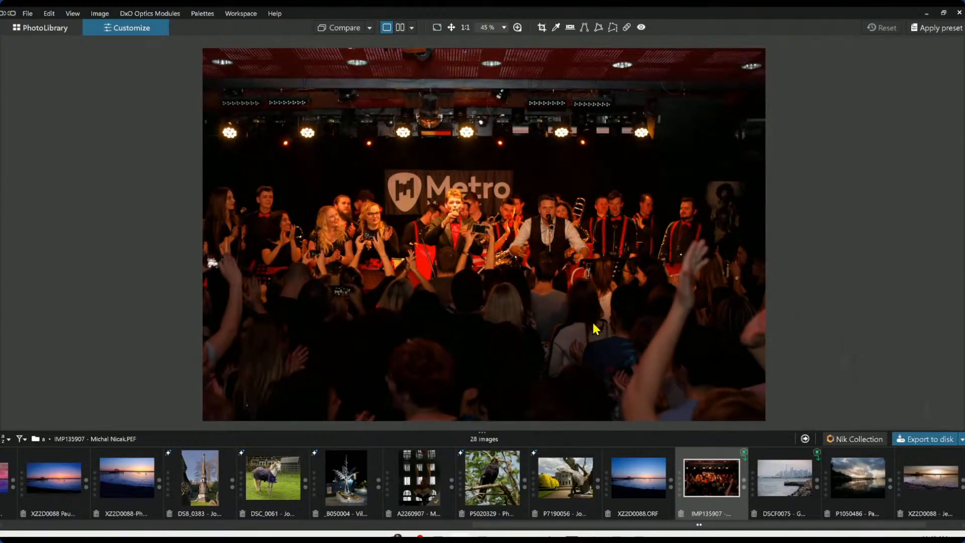
key("F9")
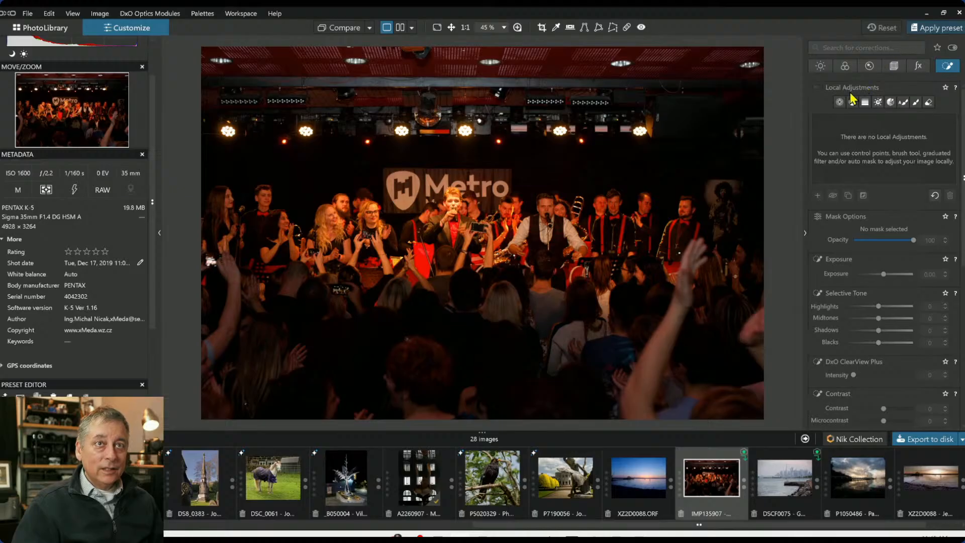
Pick the white balance from the grey Metro sign, then raise the Temperature to 3055
key("ctrl+shift+p")
left_click(706, 107)
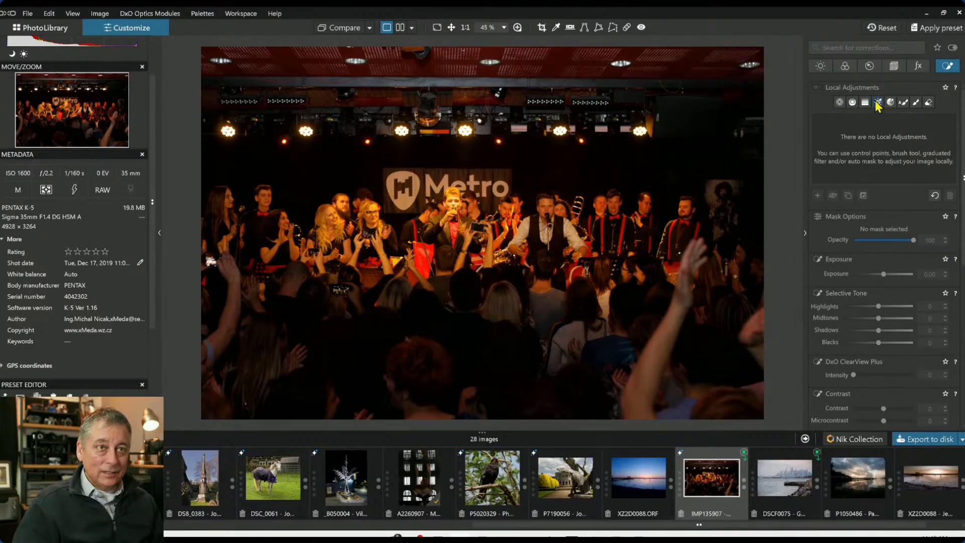
left_click(845, 67)
left_click(862, 147)
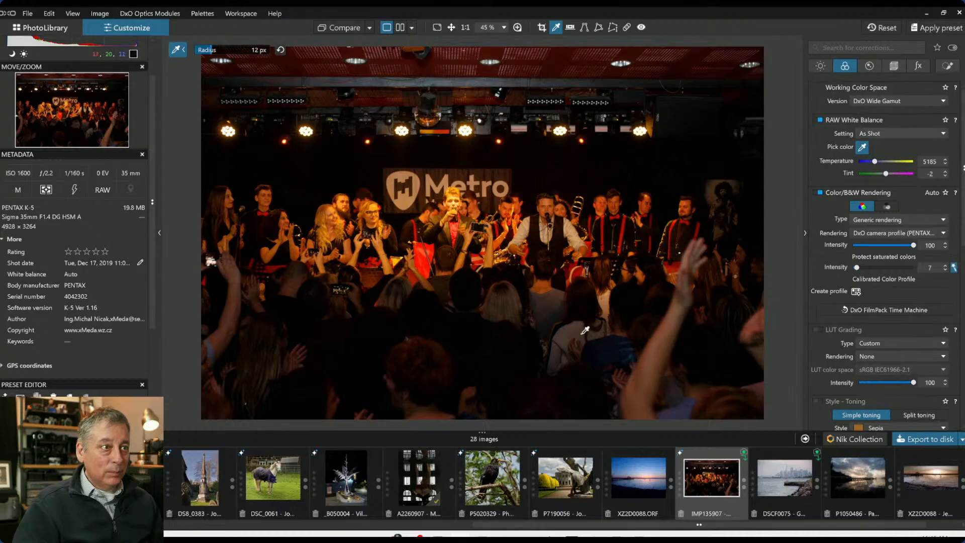
scroll(579, 327, "up", 1)
scroll(579, 327, "up", 2)
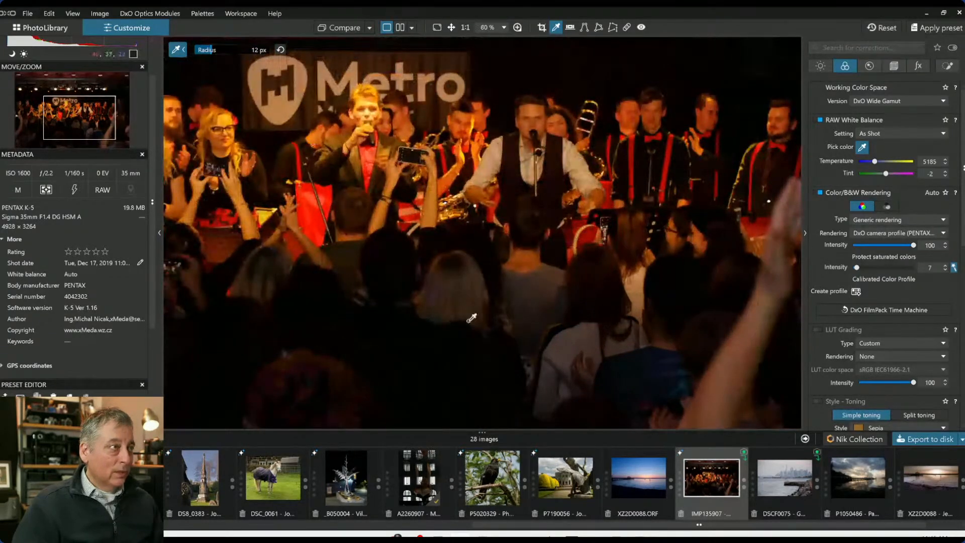
scroll(571, 328, "down", 1)
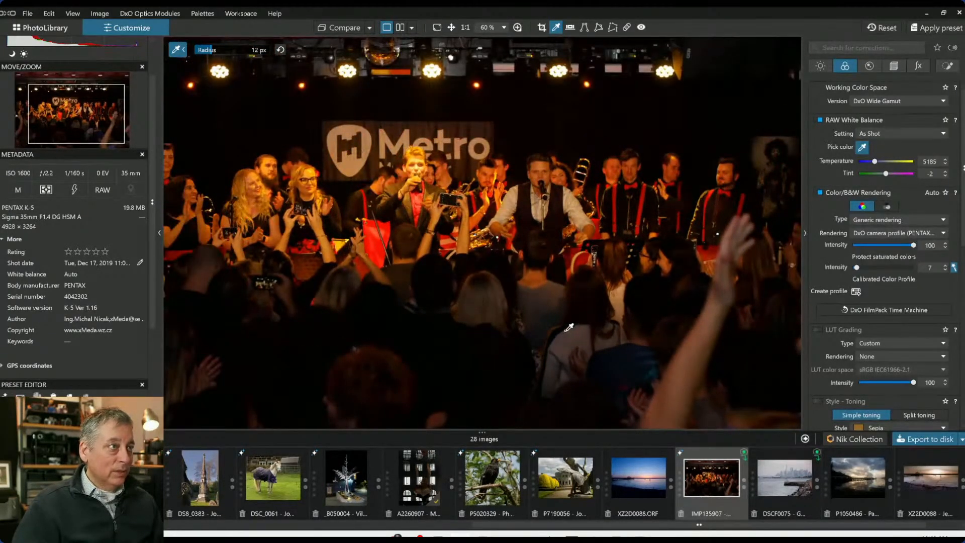
left_click(359, 162)
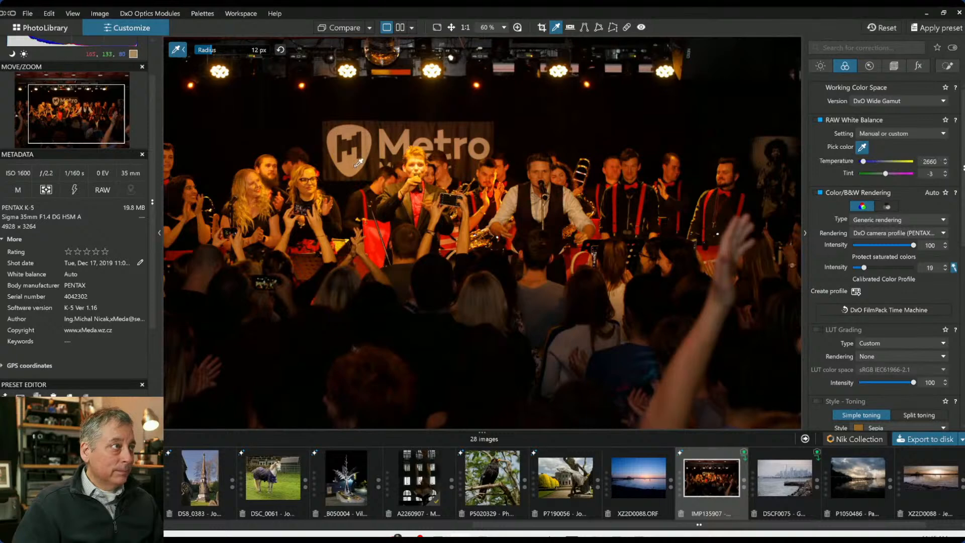
scroll(466, 284, "down", 1)
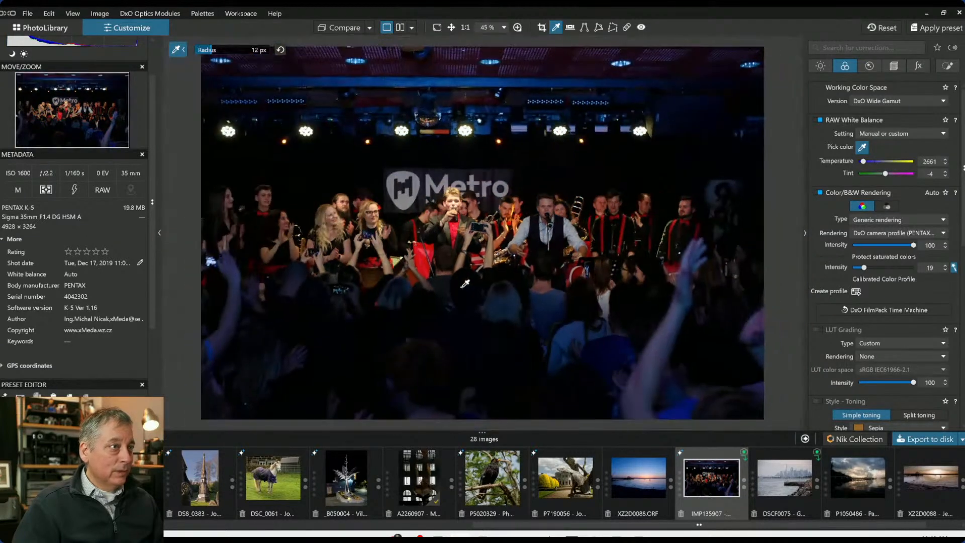
scroll(465, 284, "down", 1)
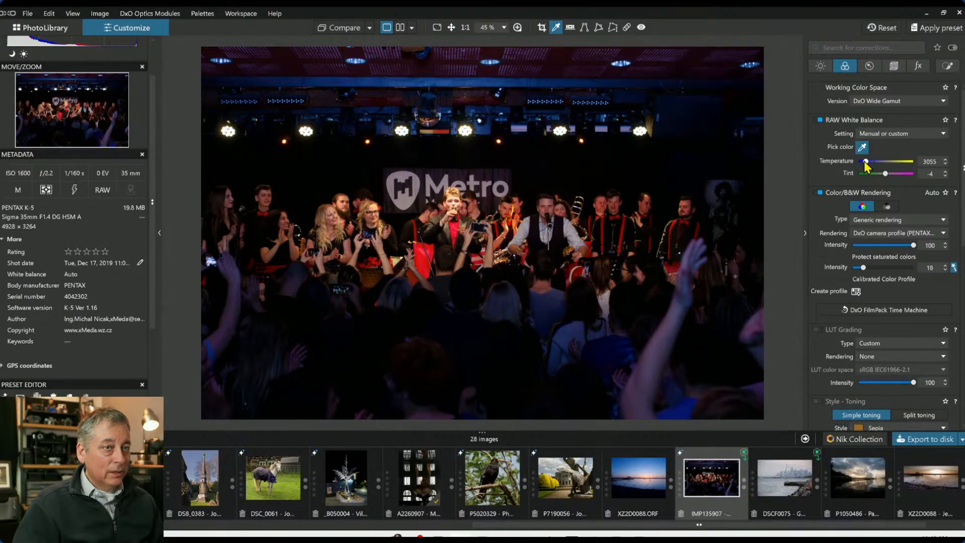
scroll(661, 224, "down", 1)
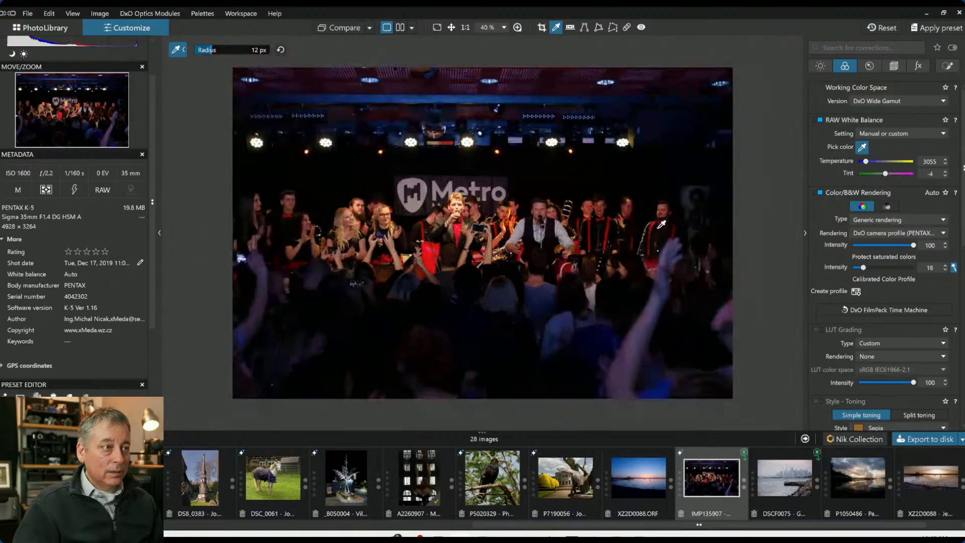
Draw a control line over the lower crowd from the bottom edge and set its Exposure to -0.42
left_click(948, 66)
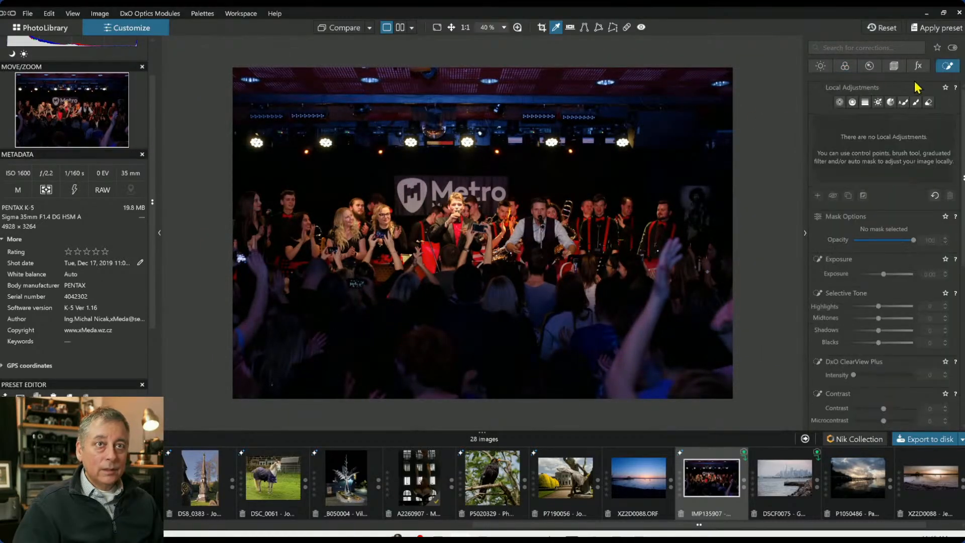
left_click(855, 107)
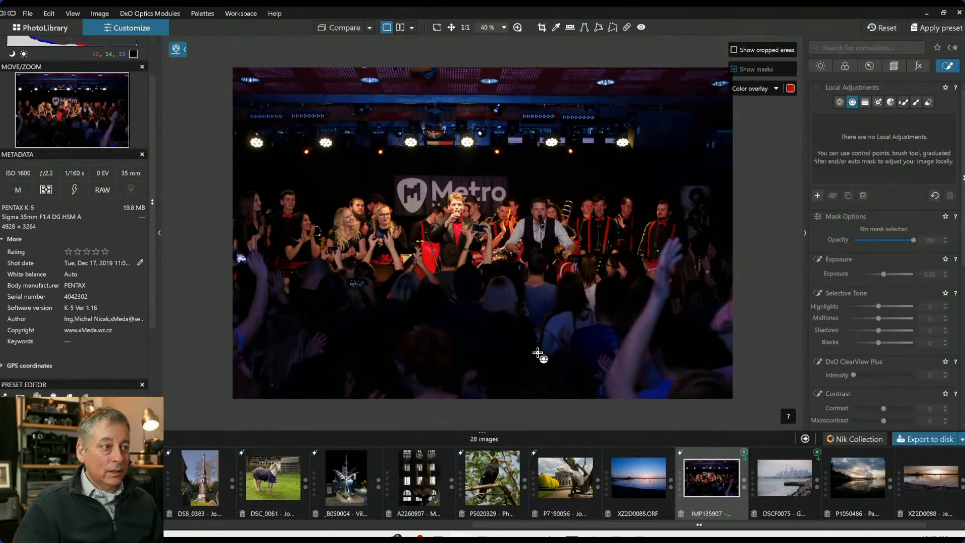
left_click_drag(554, 363, 554, 249)
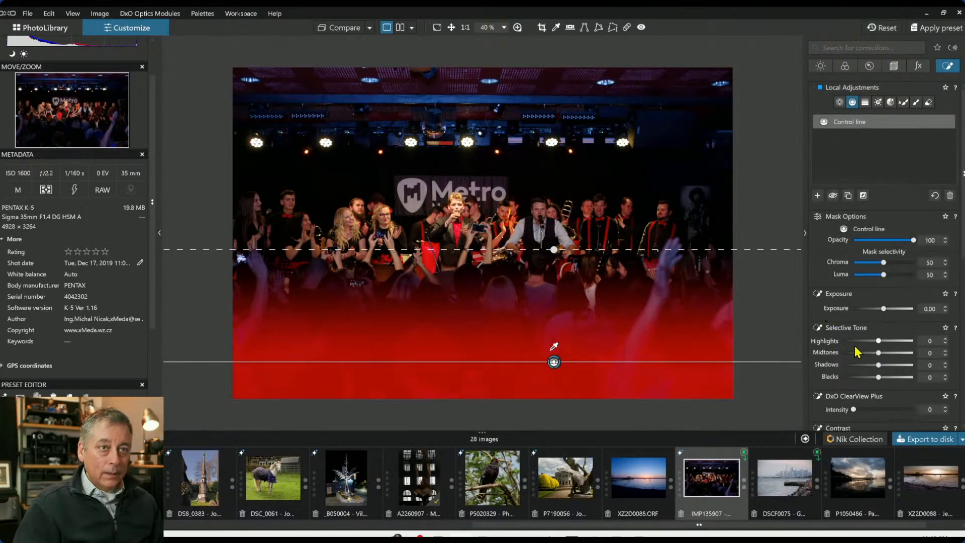
left_click_drag(884, 309, 881, 308)
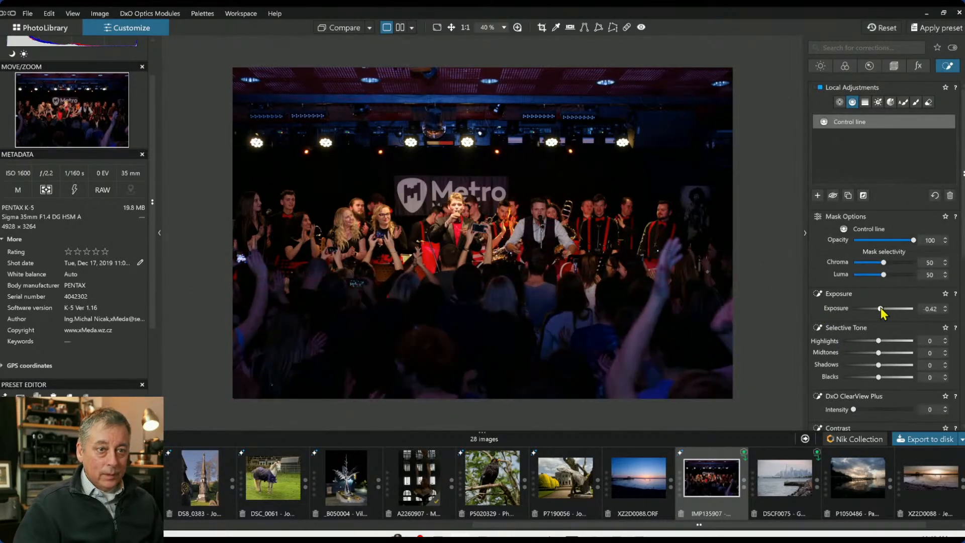
Lower the control line's Temperature to 2055 and set its Contrast to 36 and Microcontrast to -31
scroll(866, 387, "down", 2)
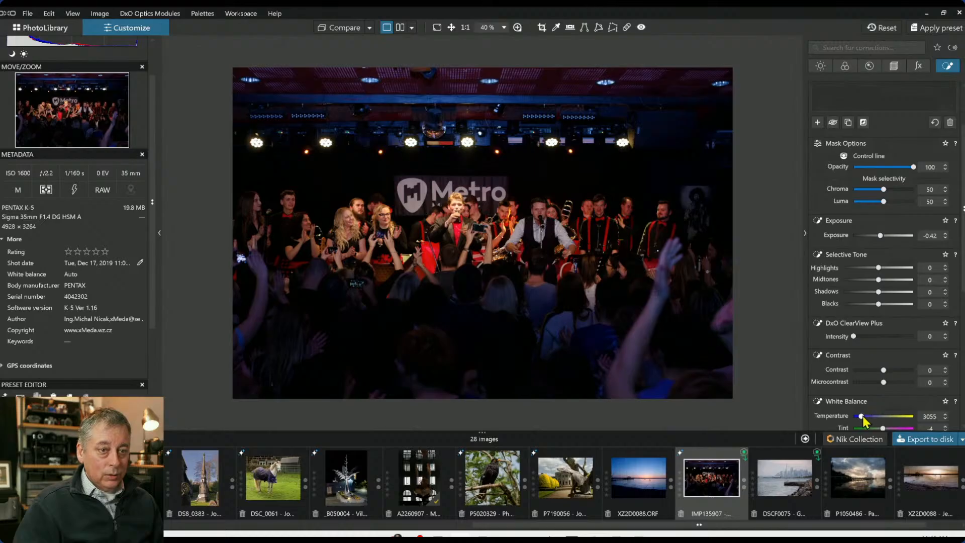
left_click_drag(861, 416, 853, 417)
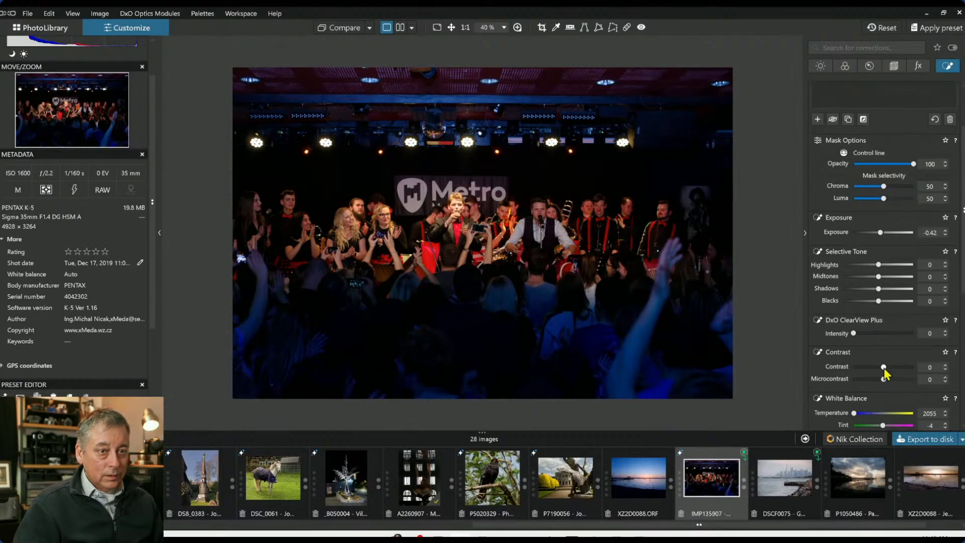
left_click_drag(883, 370, 836, 378)
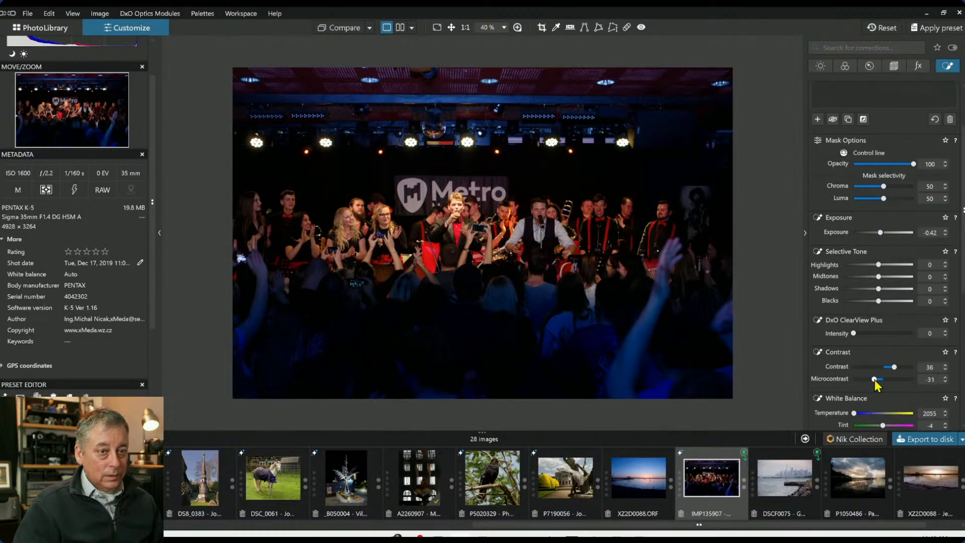
left_click_drag(853, 335, 832, 334)
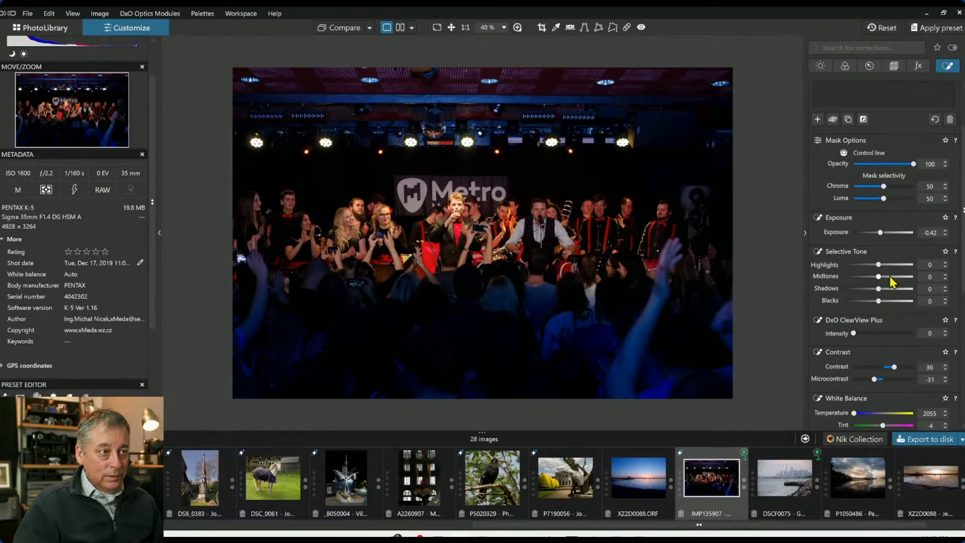
Raise the control line's Highlights to 96 and Midtones to 64
left_click_drag(879, 264, 913, 264)
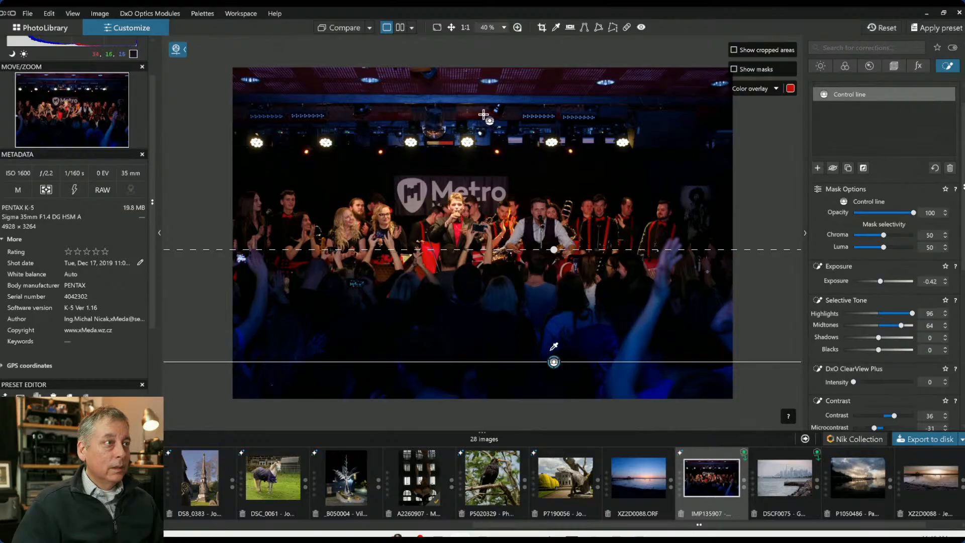
left_click_drag(486, 99, 487, 156)
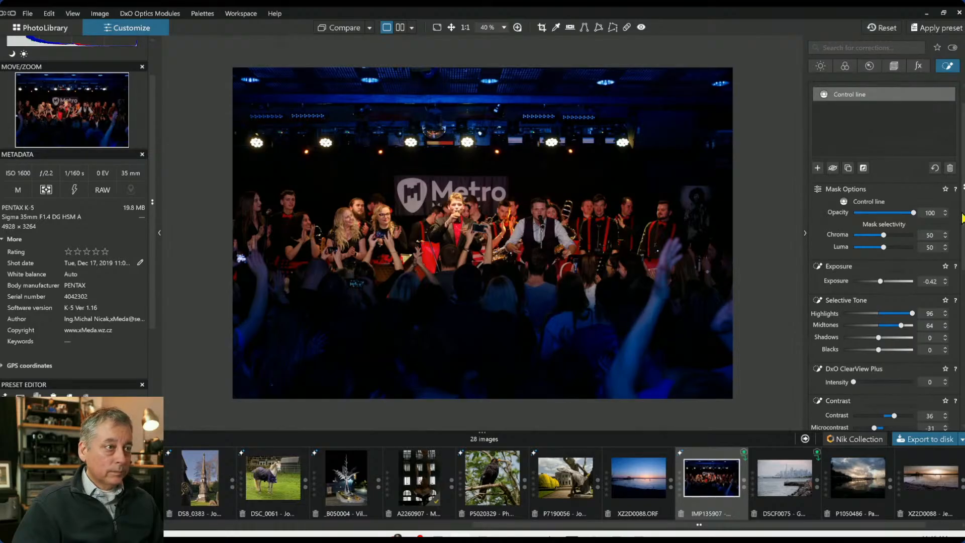
Crop the photo by pulling in the right edge to about 4367 × 2893 px and apply the crop
left_click(896, 69)
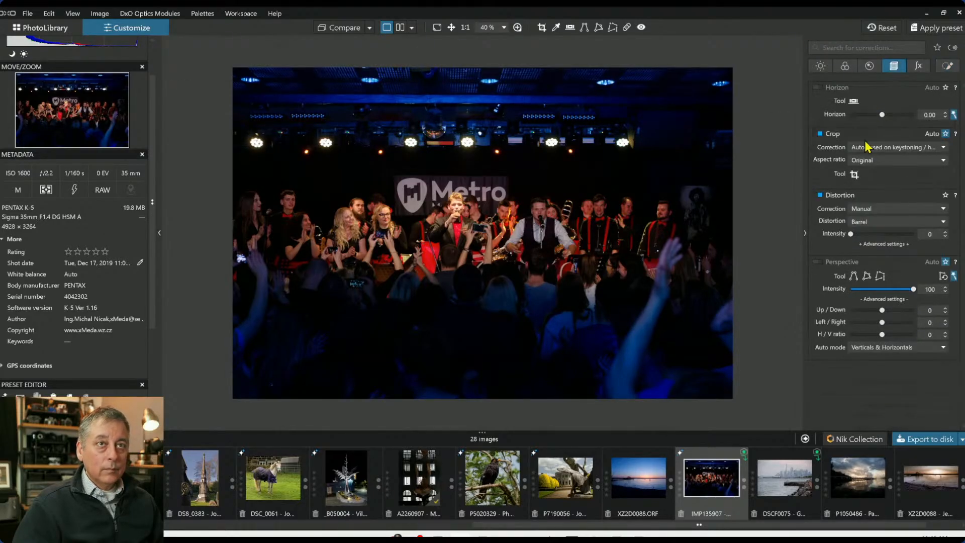
left_click(855, 175)
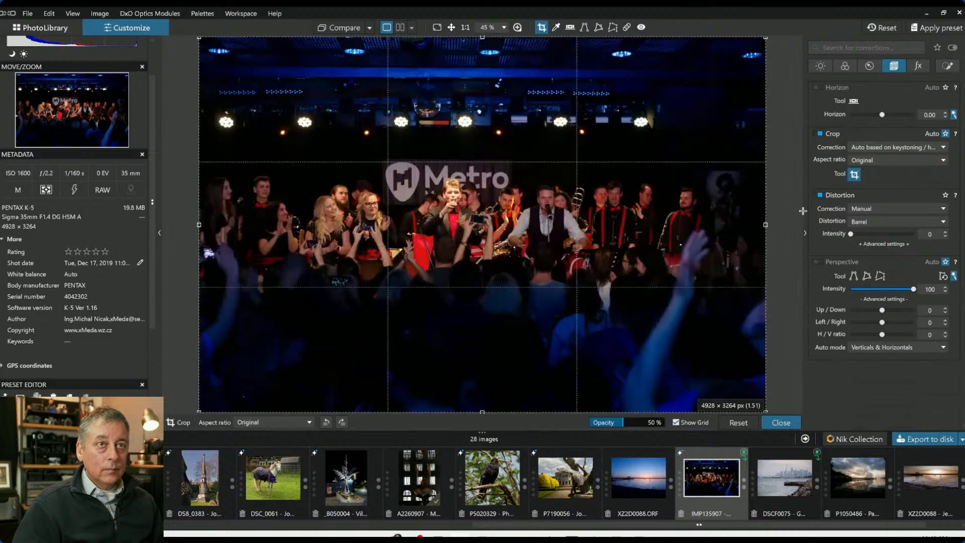
left_click(744, 227)
left_click_drag(759, 226, 700, 223)
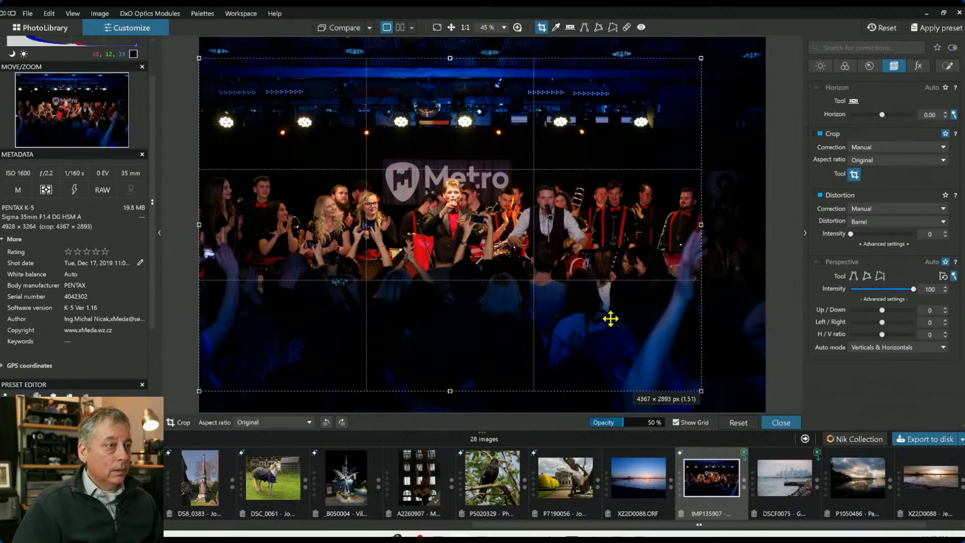
double_click(602, 293)
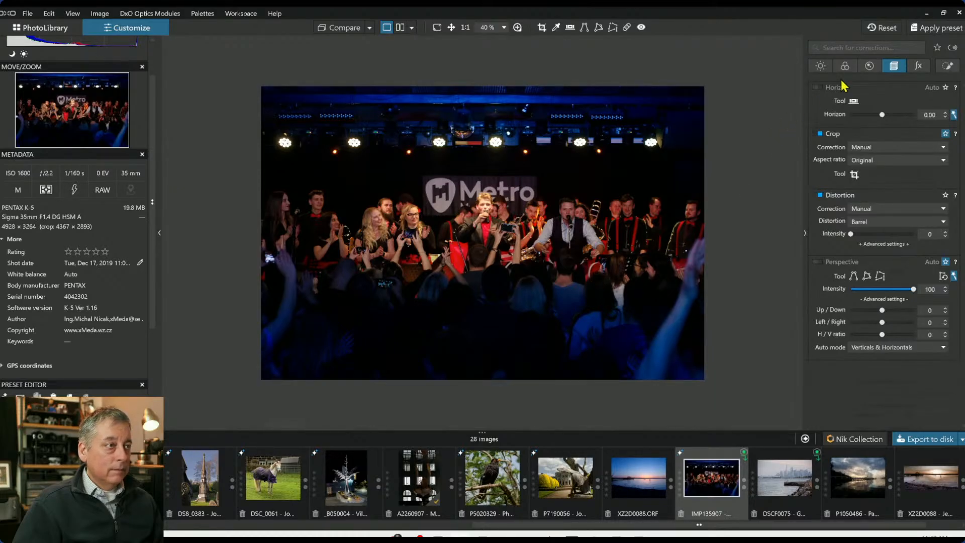
Place a control point on the lead singer's face, shrink its radius, and set its Highlights to -53
left_click(948, 66)
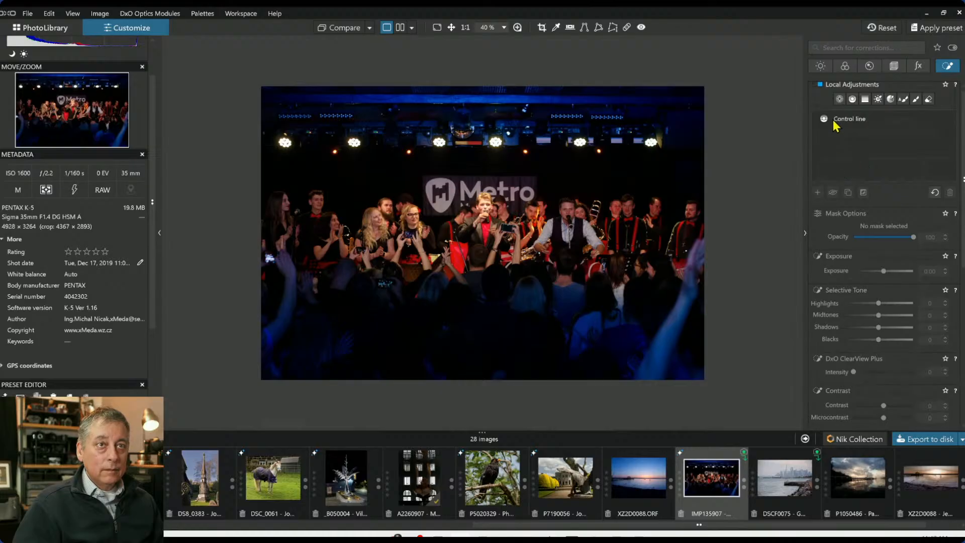
left_click(840, 99)
scroll(505, 196, "up", 3)
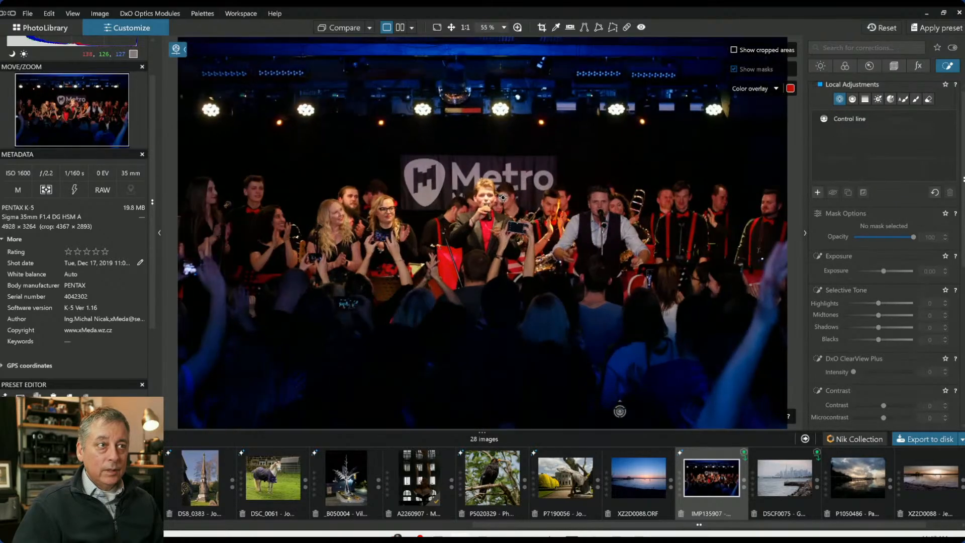
left_click(463, 180)
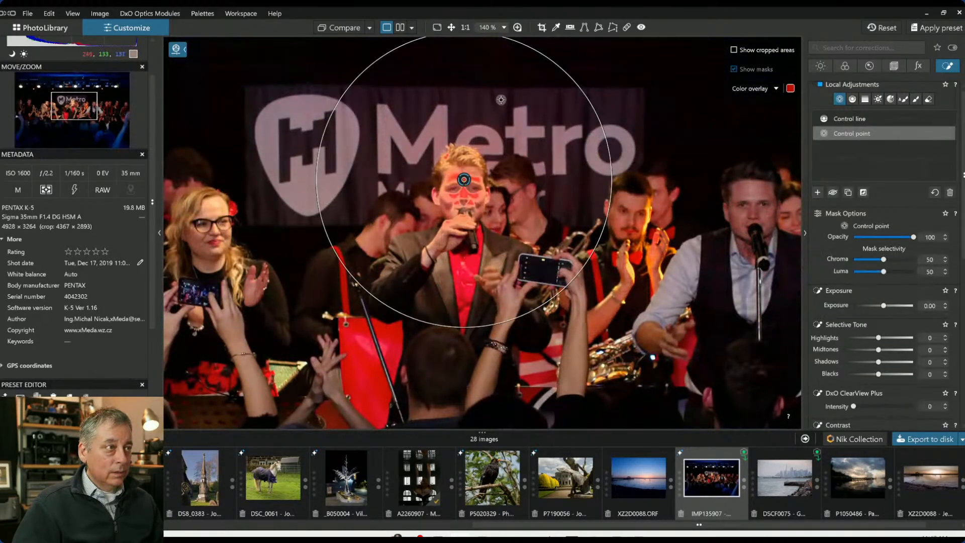
left_click_drag(528, 52, 503, 94)
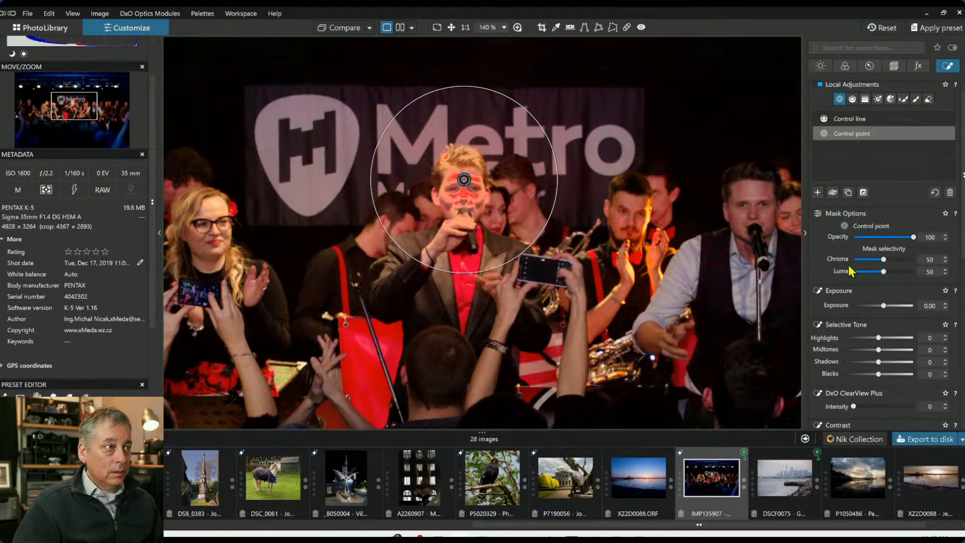
left_click_drag(879, 338, 859, 339)
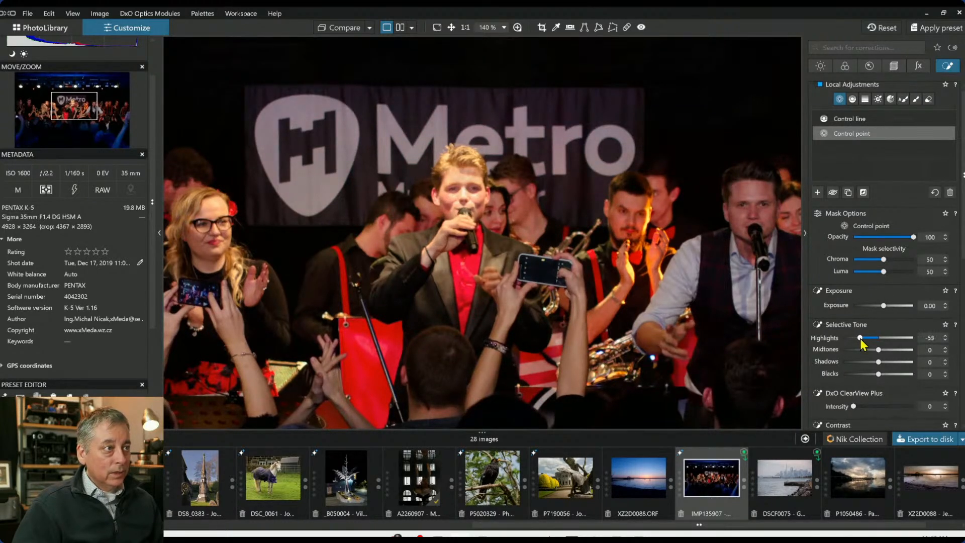
Add a new control point on the right-hand singer's face and raise its Exposure to 0.60
scroll(734, 290, "down", 3)
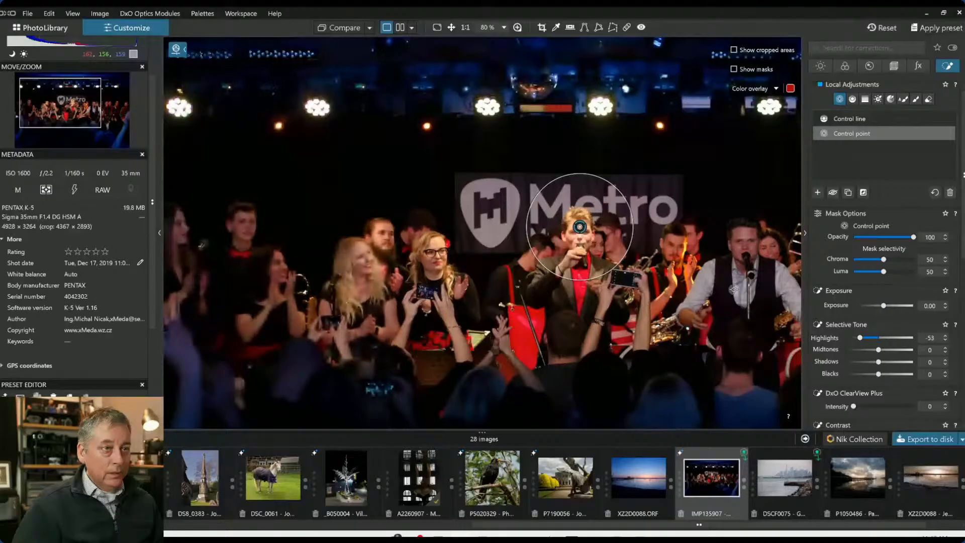
key("Escape")
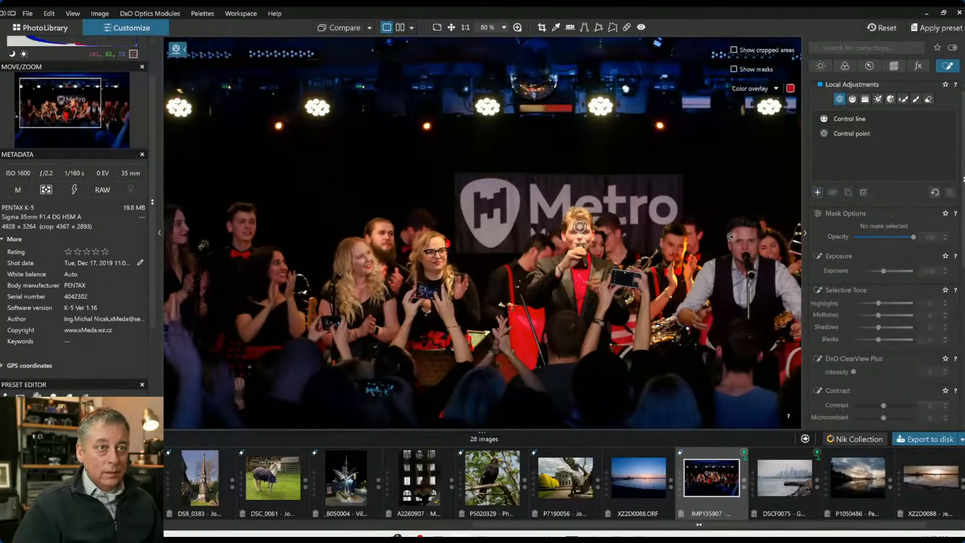
left_click(745, 248)
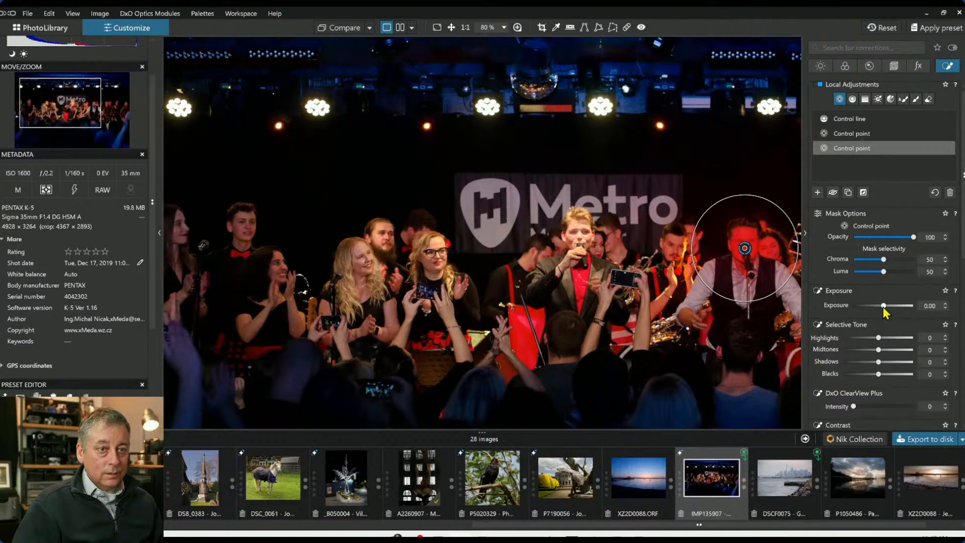
scroll(883, 306, "up", 3)
scroll(883, 307, "up", 3)
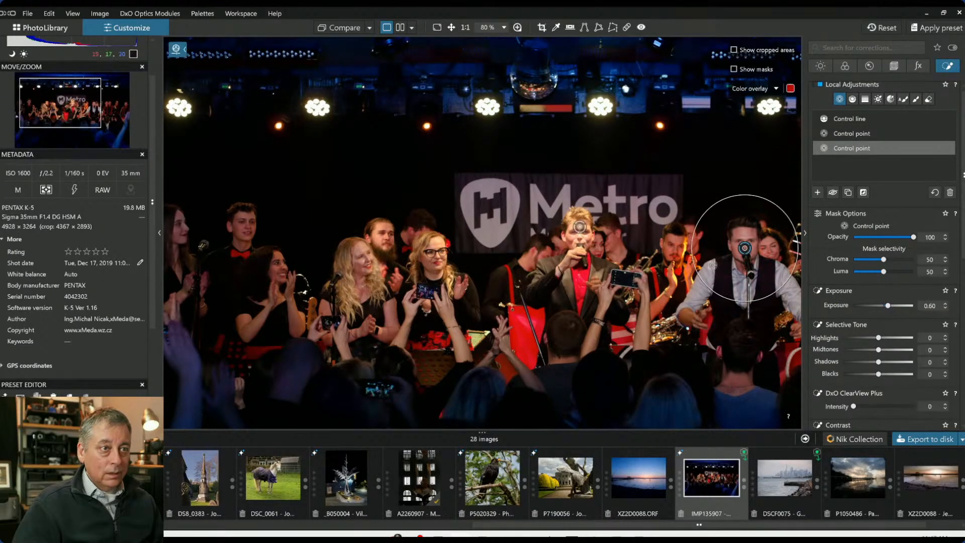
Add further points to this control point group on the band members' faces across the stage
left_click(278, 275)
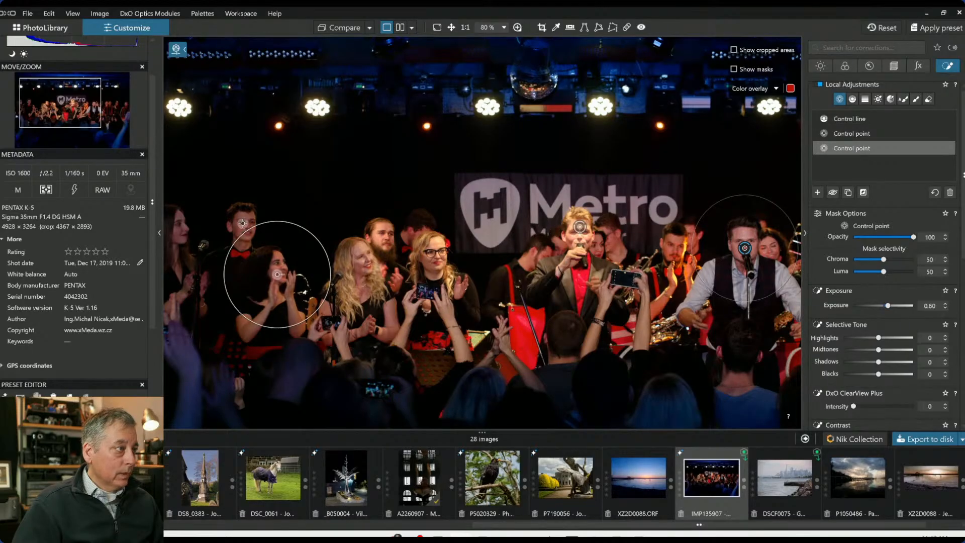
left_click(179, 233)
key("ctrl+0")
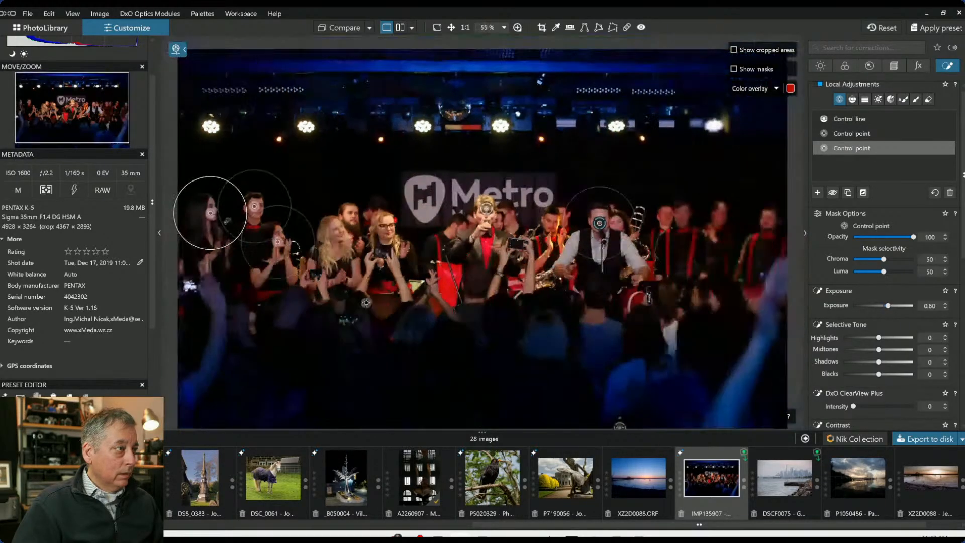
left_click(679, 221)
left_click(723, 219)
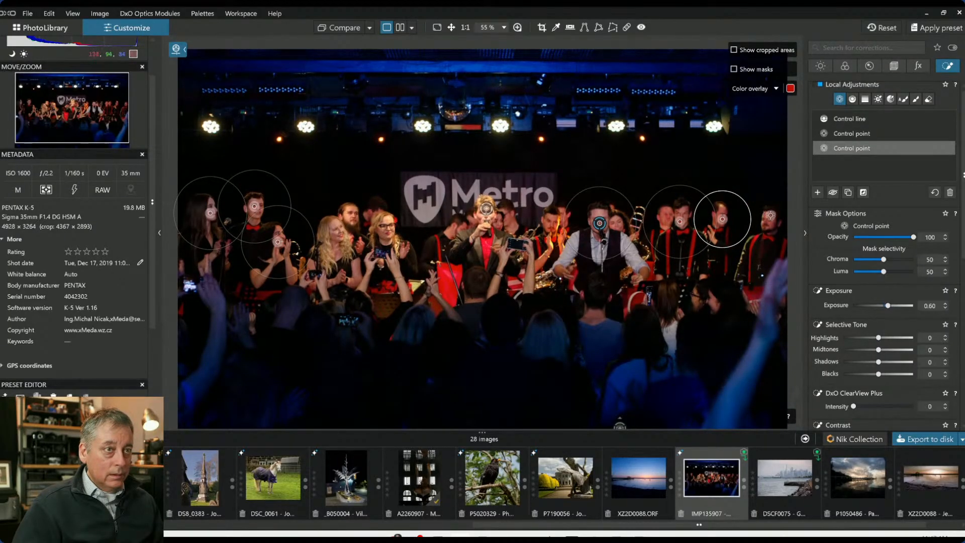
left_click(770, 216)
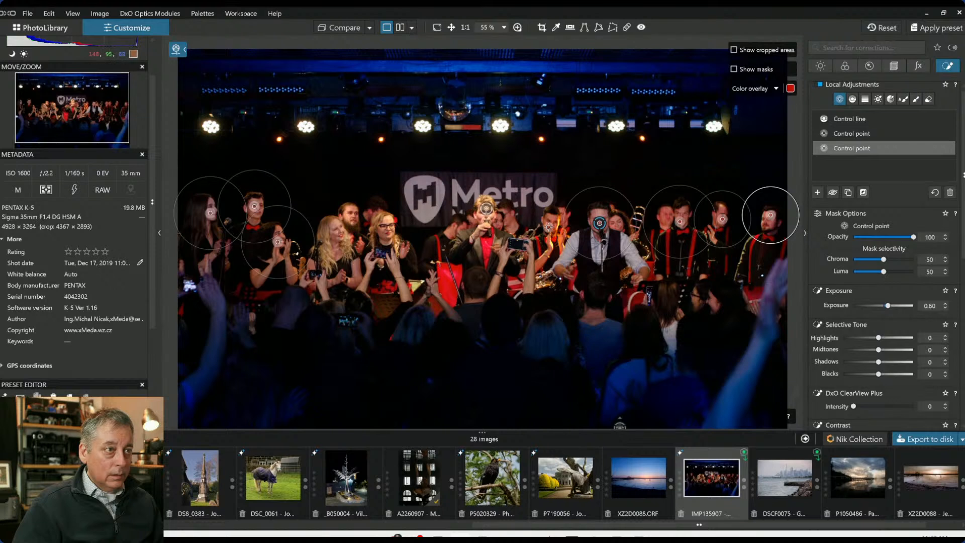
left_click(546, 227)
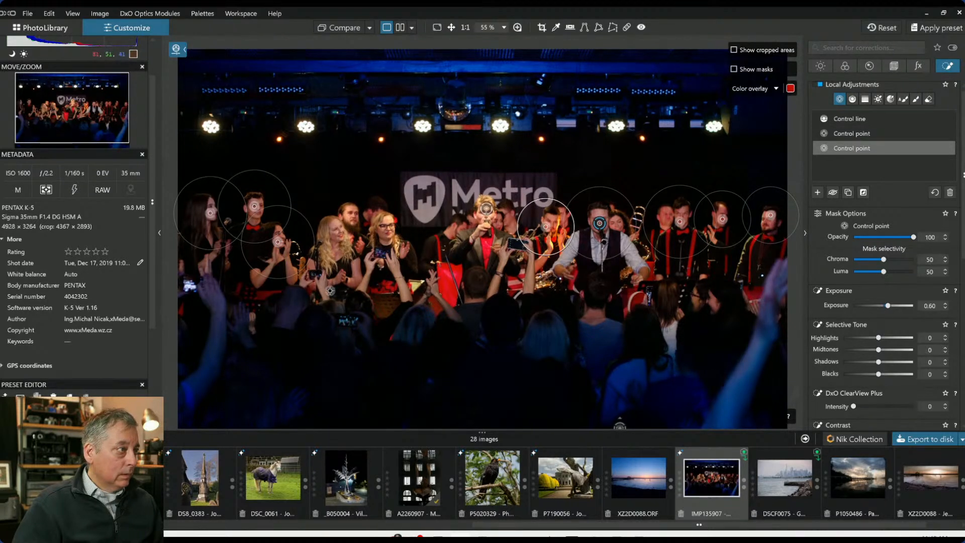
Compare the original and edited concert photo side by side with the palettes hidden
left_click(842, 174)
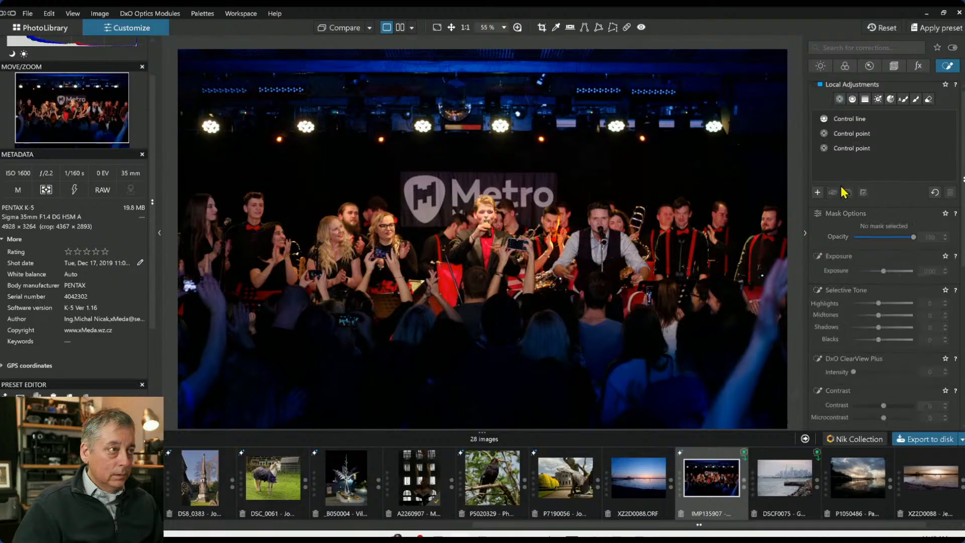
scroll(571, 308, "down", 1)
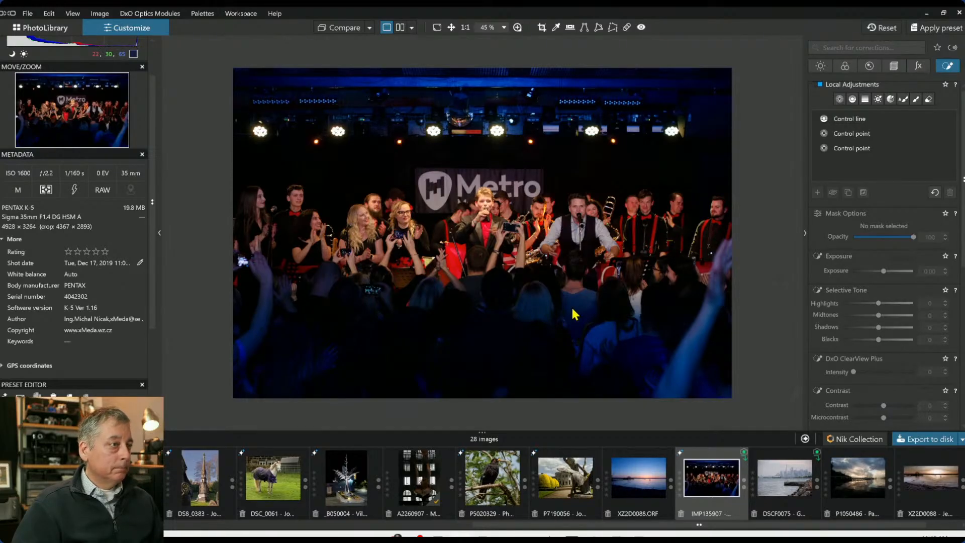
left_click_drag(351, 34, 349, 34)
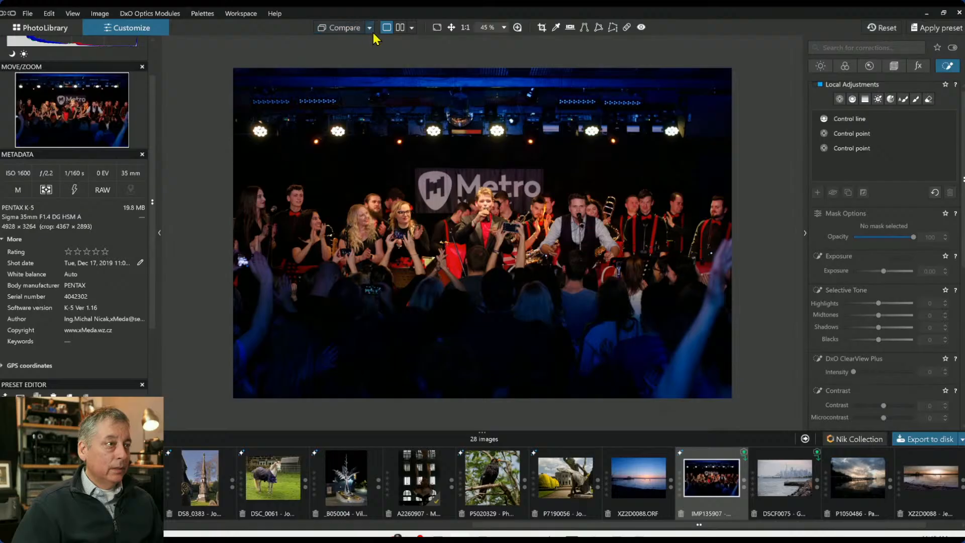
left_click(401, 28)
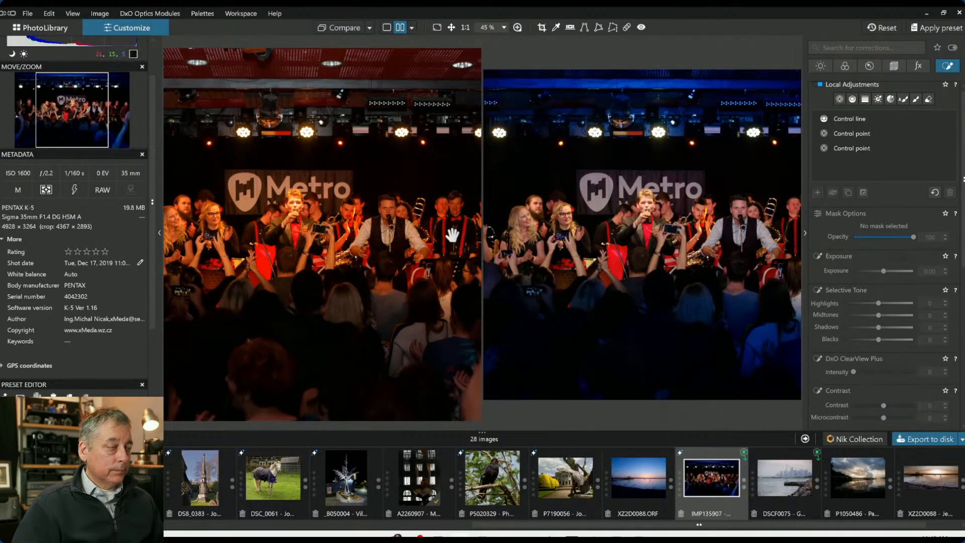
key("F9")
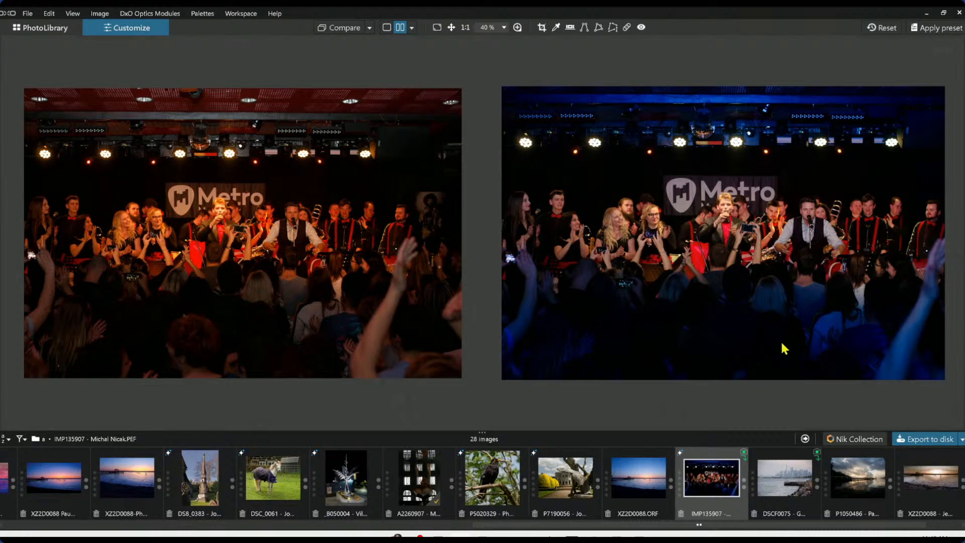
Compare the original and corrected concert photo in single view, then show the palettes again
left_click(387, 27)
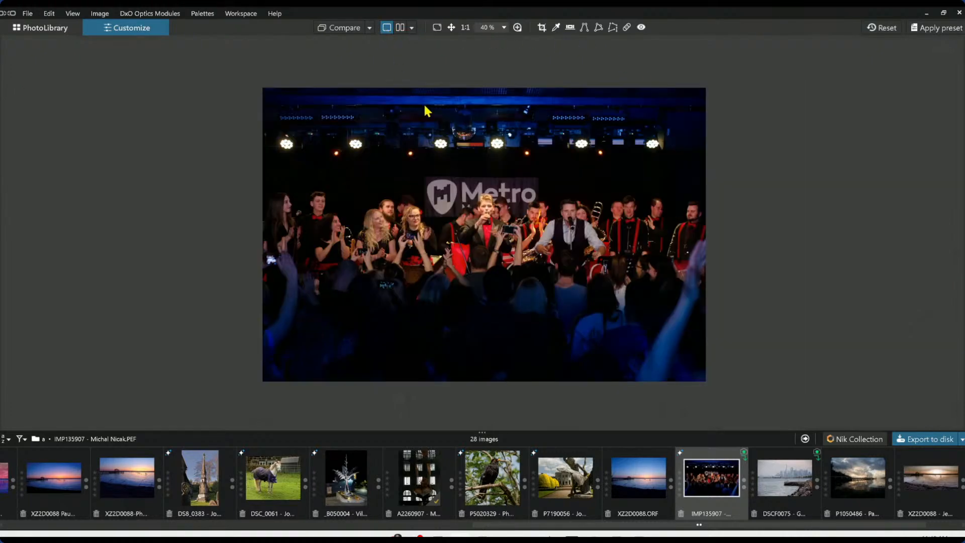
left_click(370, 28)
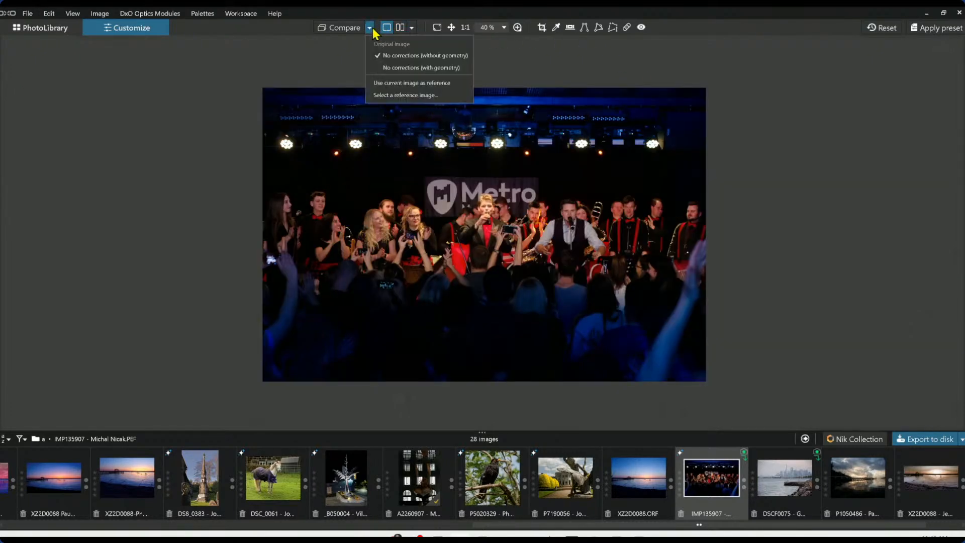
left_click(373, 31)
scroll(440, 180, "up", 2)
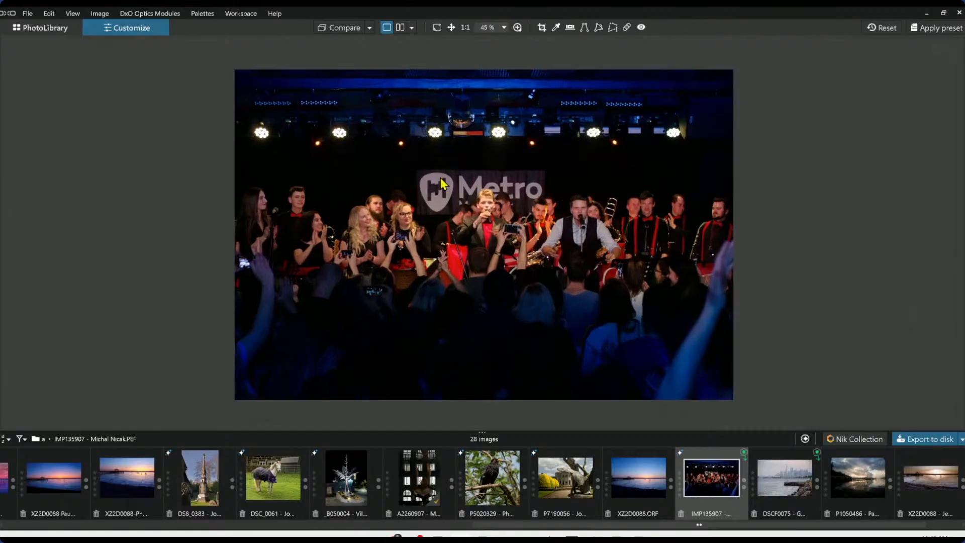
left_click(345, 28)
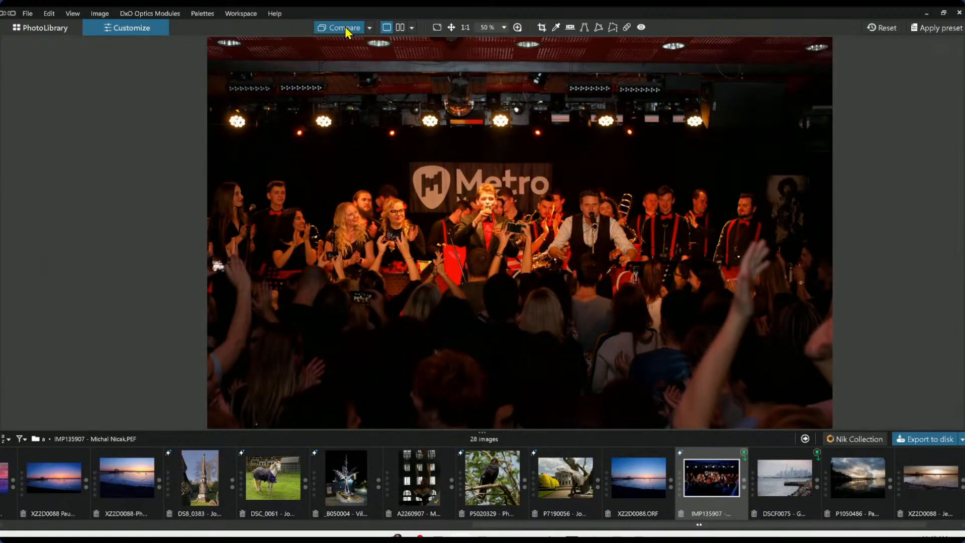
left_click(345, 27)
left_click(345, 27)
left_click(345, 27)
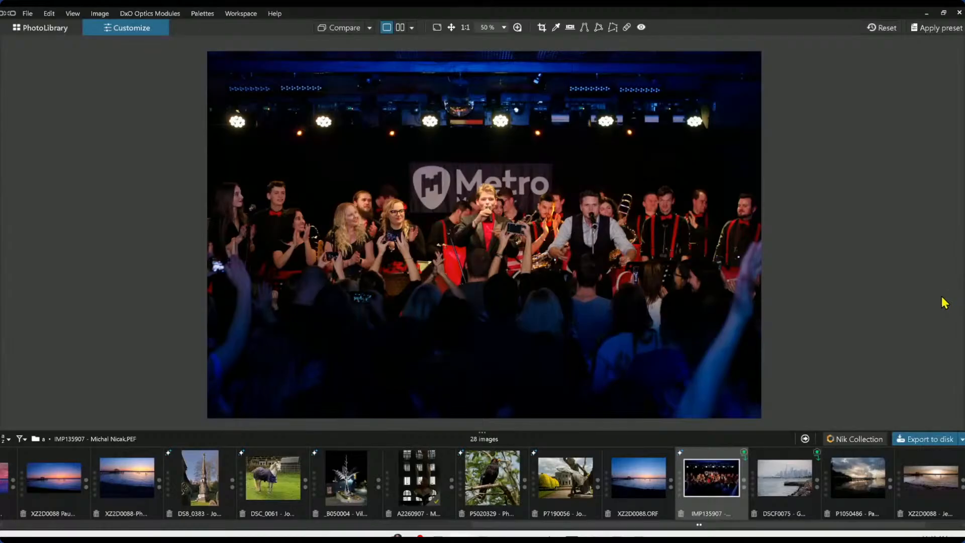
key("Tab")
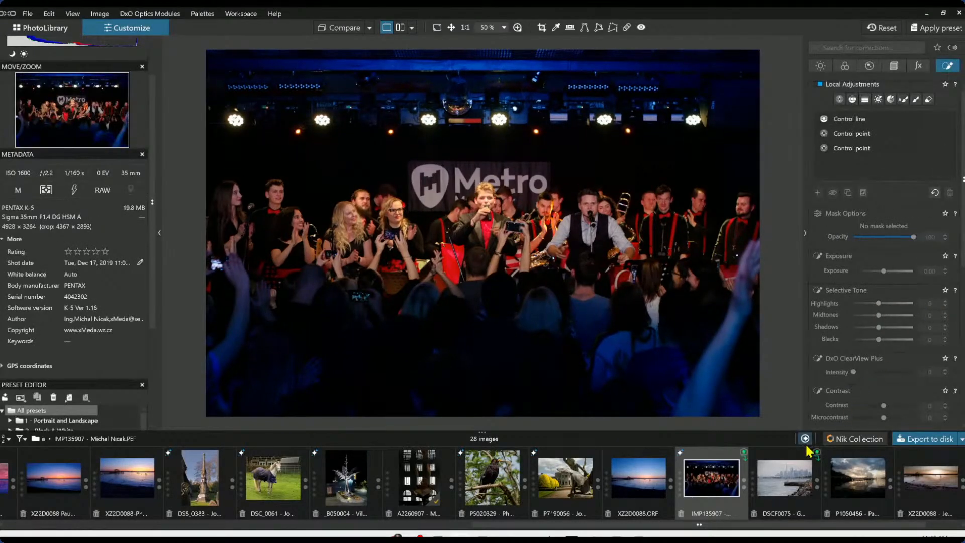
Open the New York skyline photo and enable its Perspective correction
left_click(768, 487)
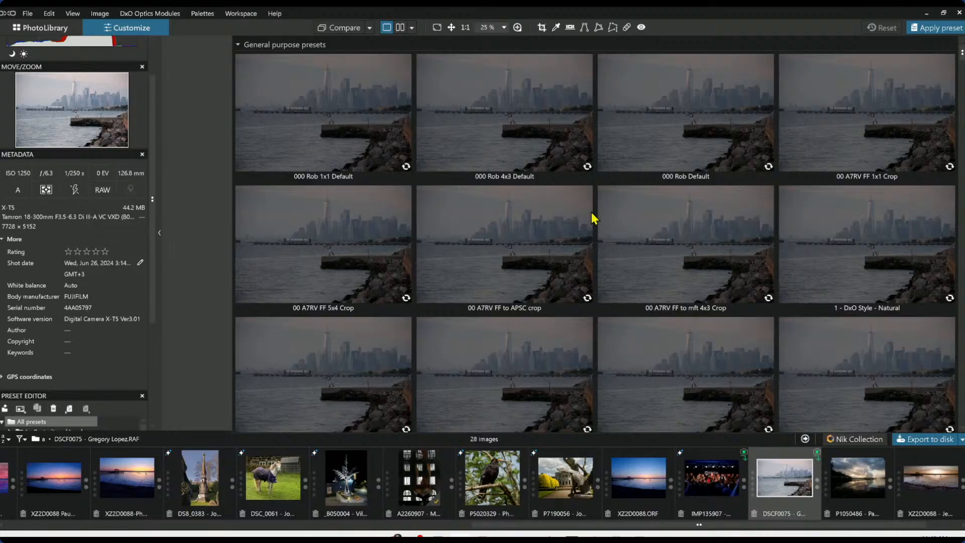
left_click(592, 213)
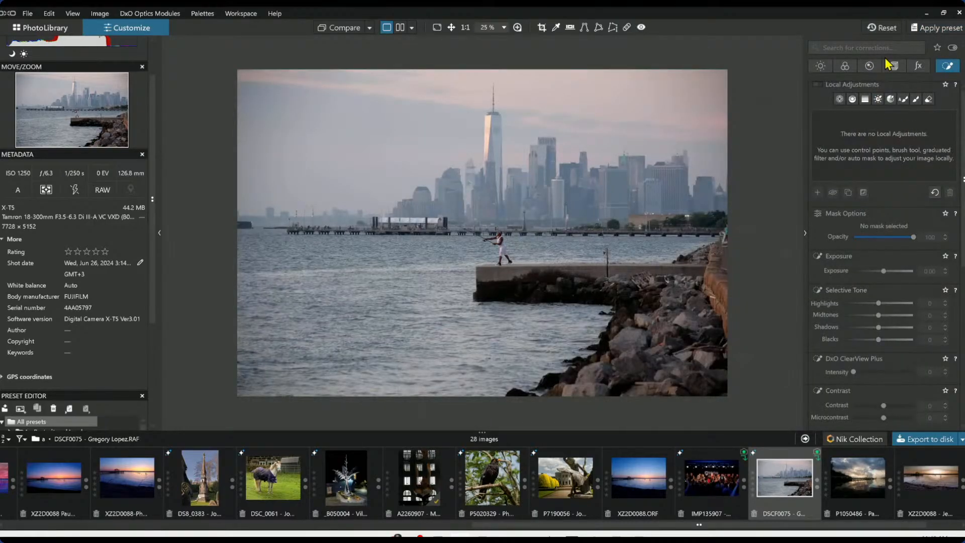
scroll(871, 249, "down", 2)
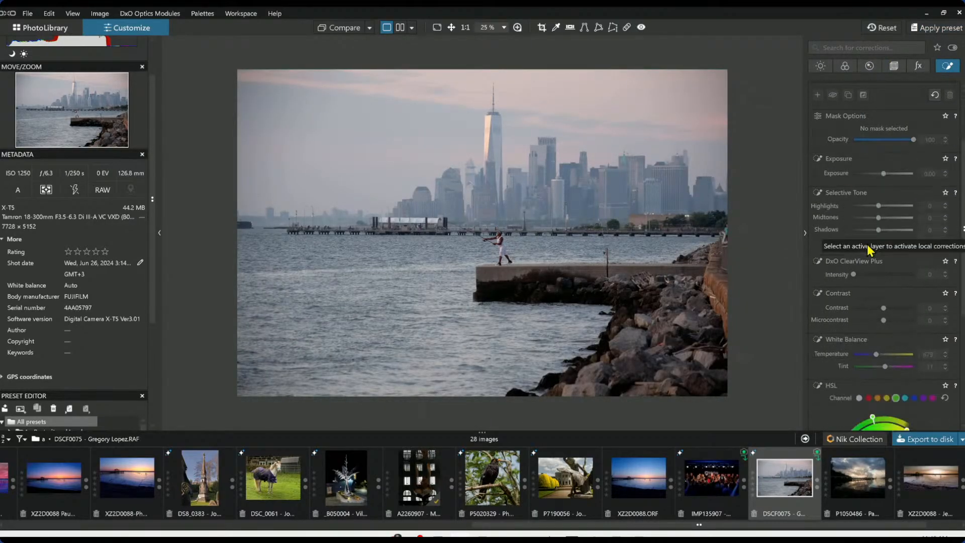
left_click(893, 66)
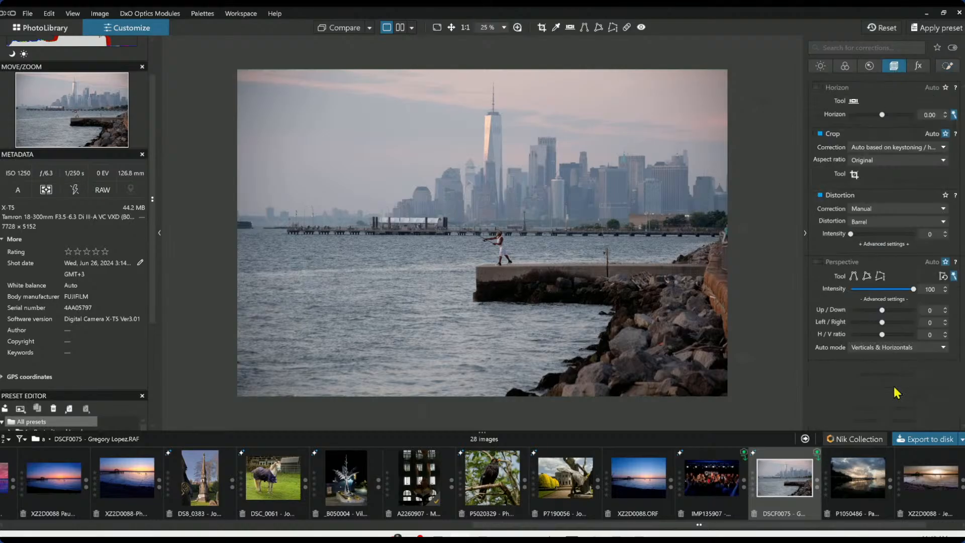
left_click(820, 261)
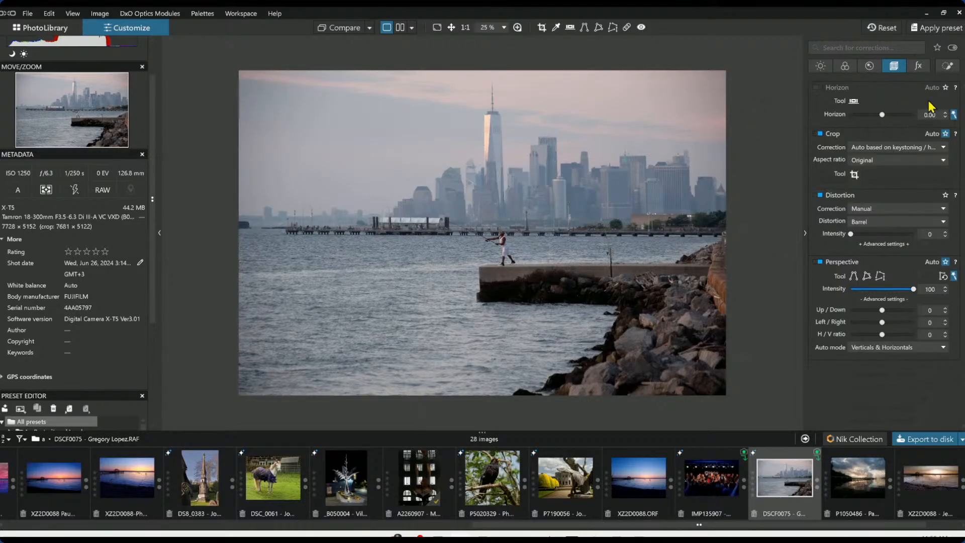
Add a control line over the sky and set its DxO ClearView Plus intensity to 32
left_click(948, 67)
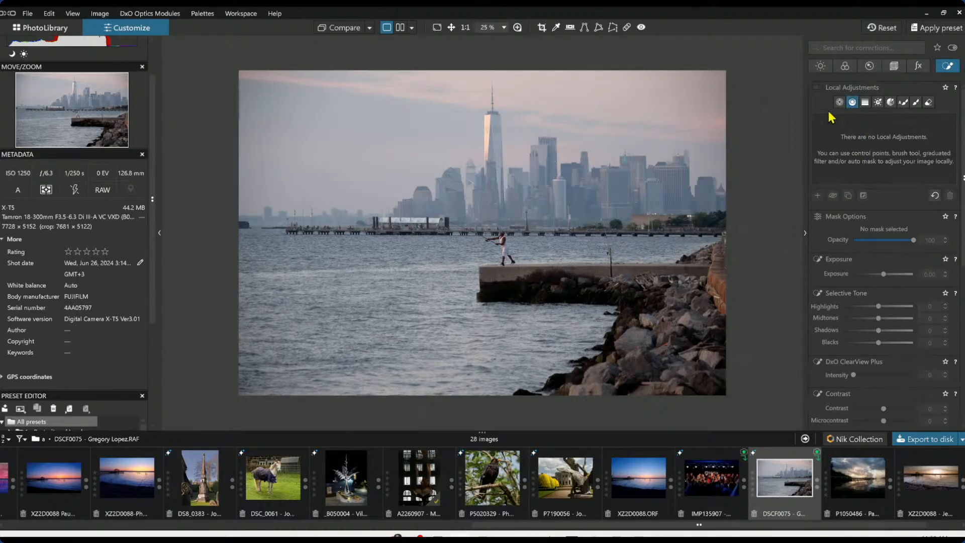
left_click(852, 103)
left_click_drag(396, 193, 396, 252)
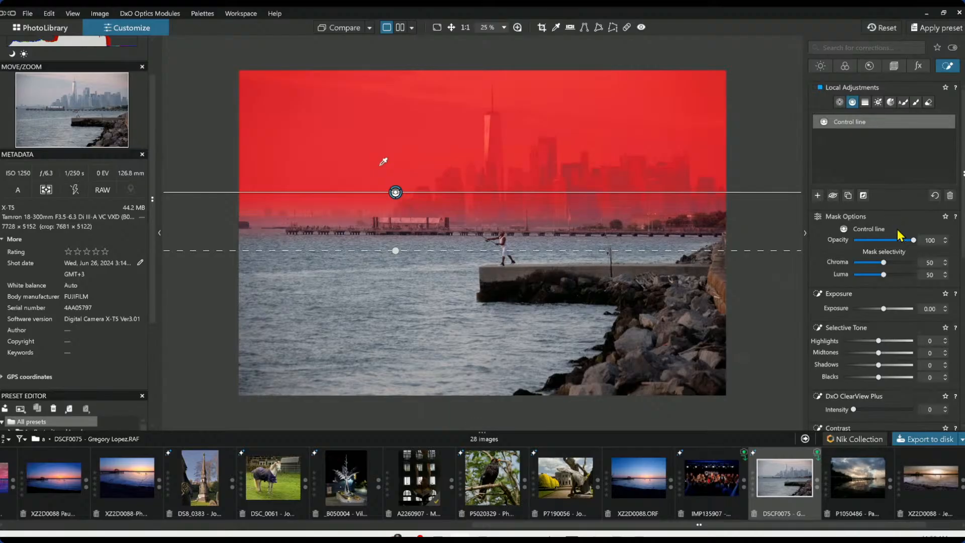
scroll(895, 367, "down", 2)
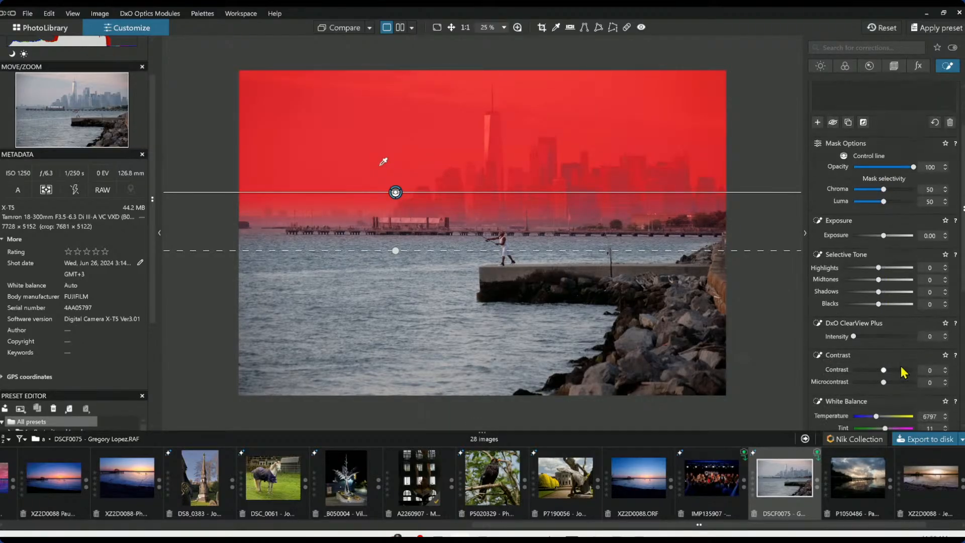
left_click_drag(854, 336, 873, 336)
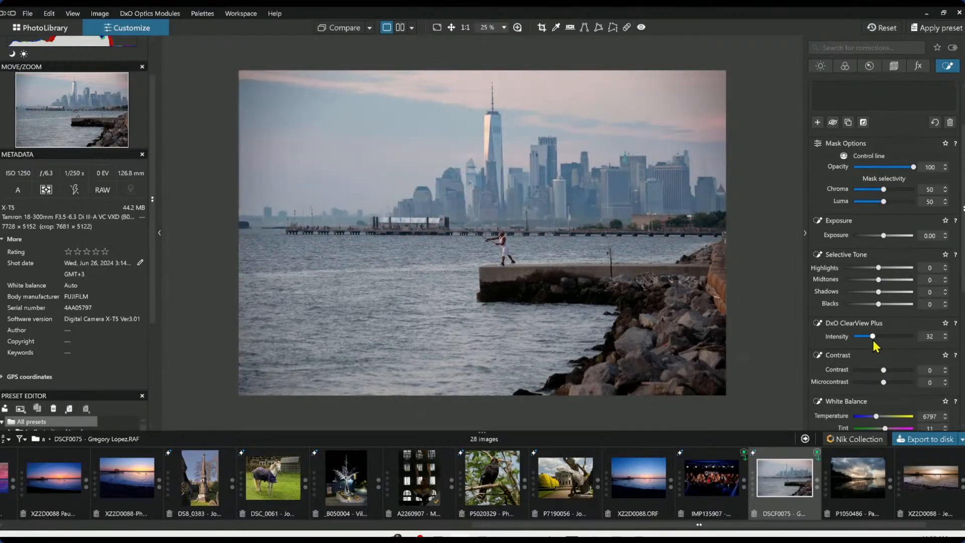
Try raising the sky line's white balance temperature, then reset it to its default
scroll(881, 378, "down", 1)
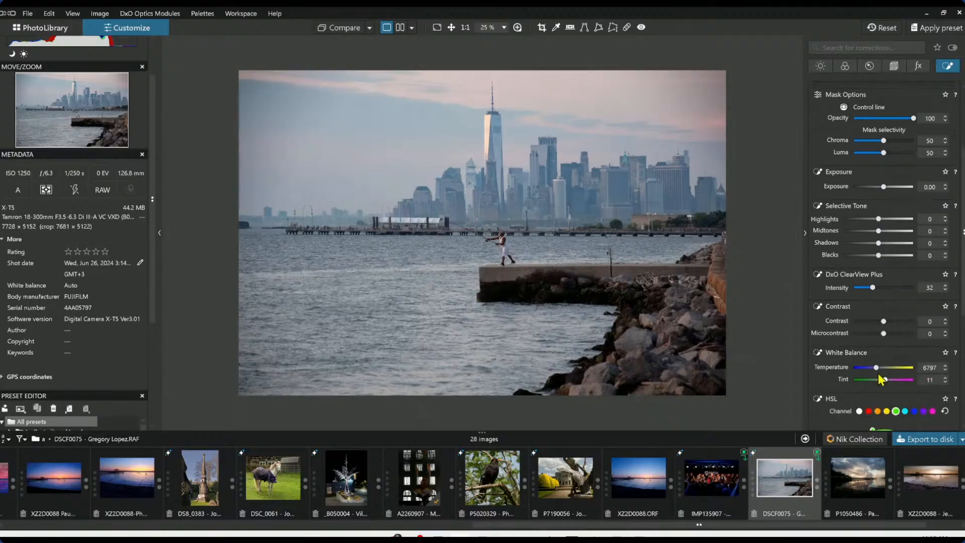
left_click_drag(878, 369, 885, 370)
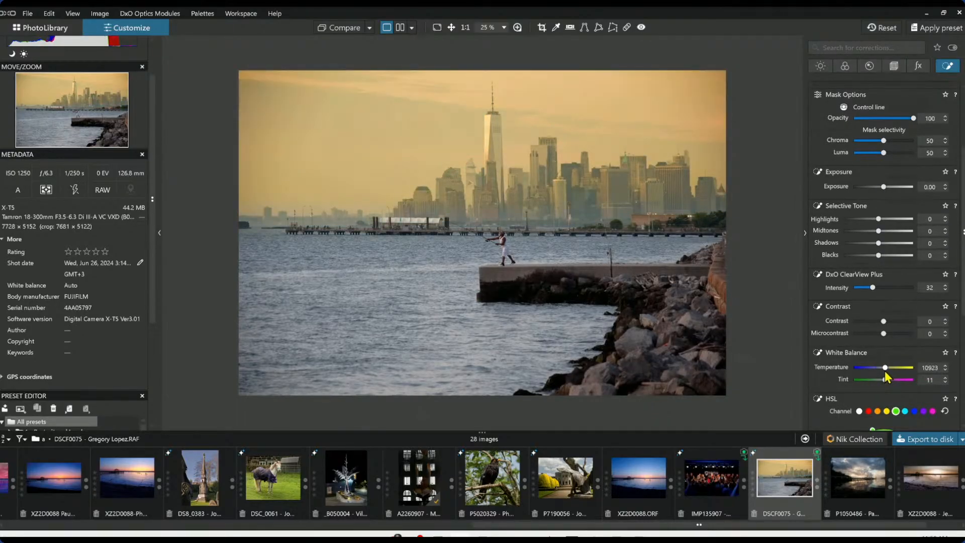
double_click(885, 370)
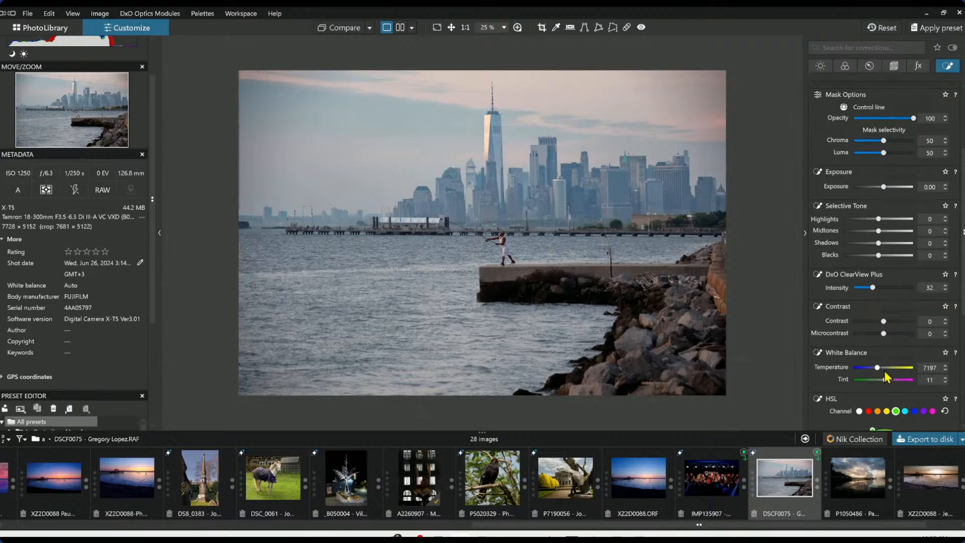
left_click(885, 371)
double_click(885, 371)
Add a second control line rising from the water and set its mask Chroma to 30 and Luma to 31
scroll(857, 169, "up", 3)
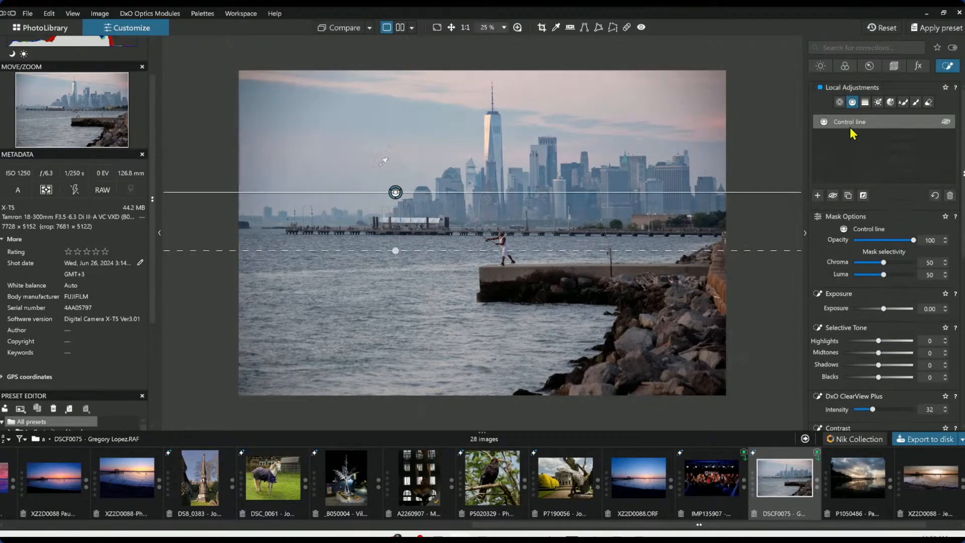
left_click(819, 196)
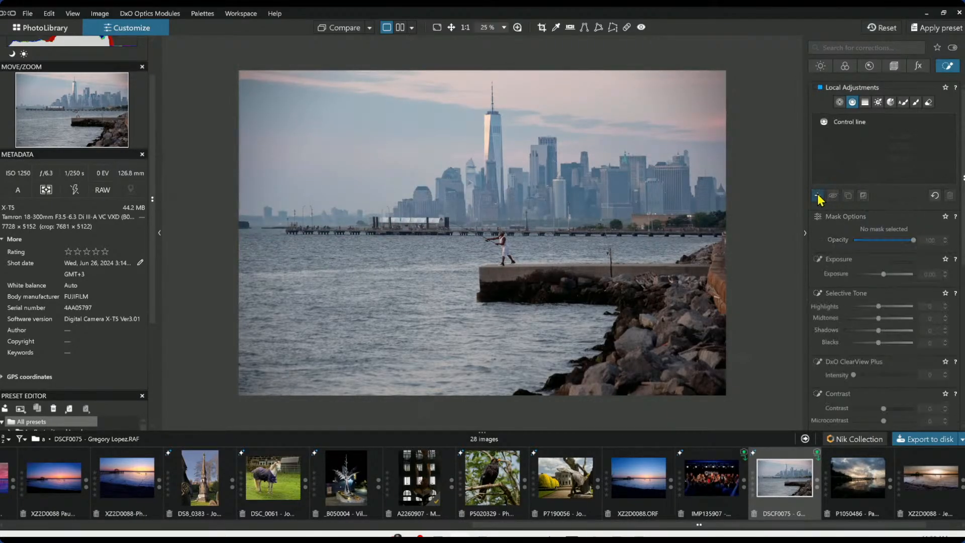
left_click_drag(521, 301, 521, 226)
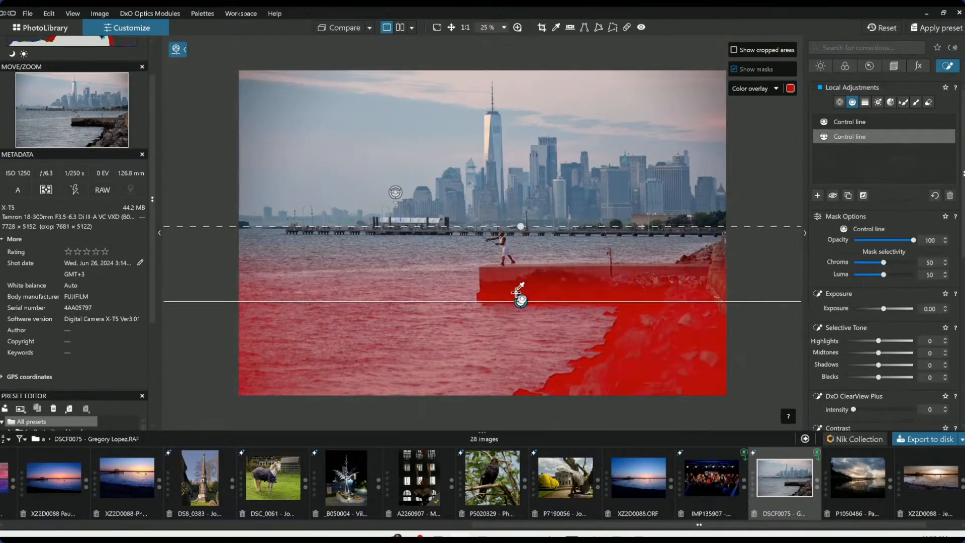
mouse_move(518, 292)
left_mouse_down()
mouse_move(498, 312)
mouse_move(517, 318)
mouse_move(523, 291)
left_mouse_up()
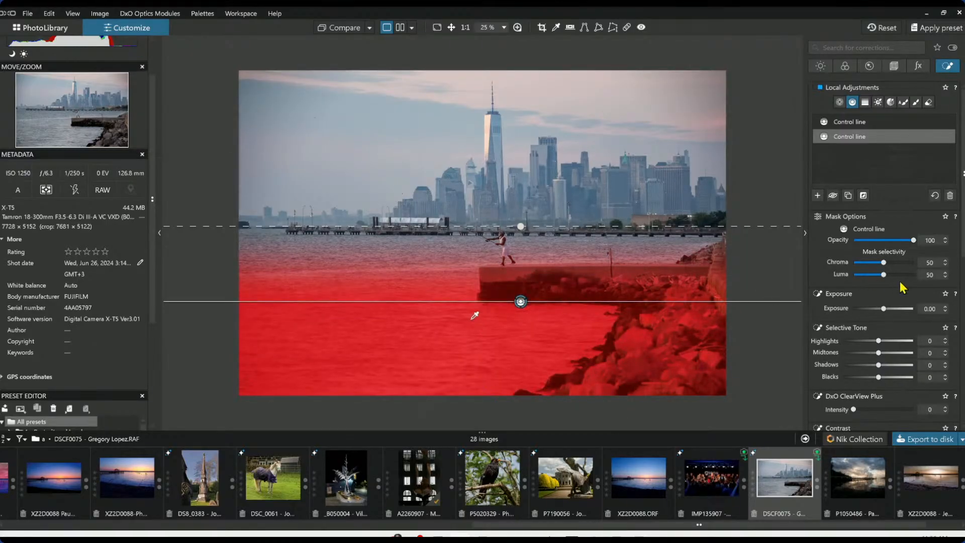
left_click_drag(884, 262, 871, 264)
left_click(873, 275)
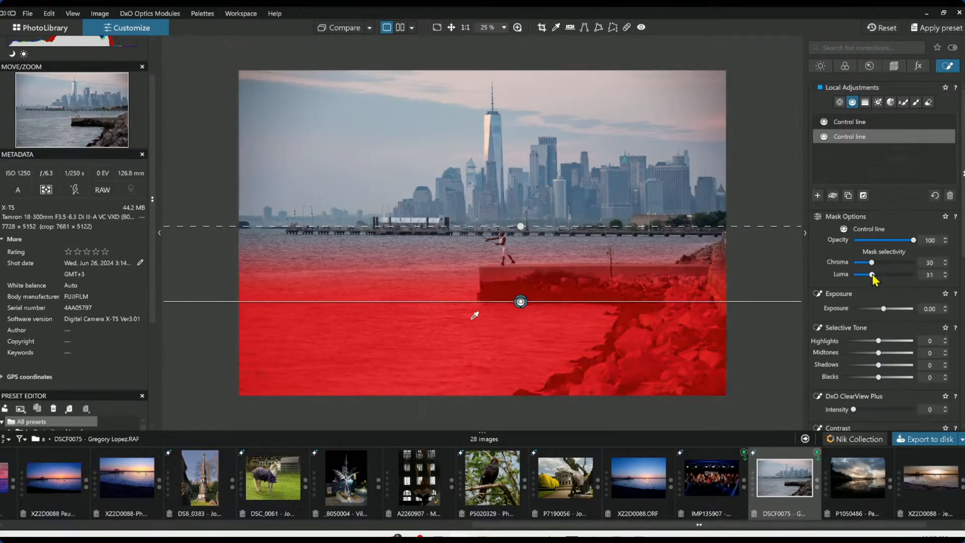
Raise the water line's Exposure to 0.96 and lower its Highlights to -17
left_click(886, 309)
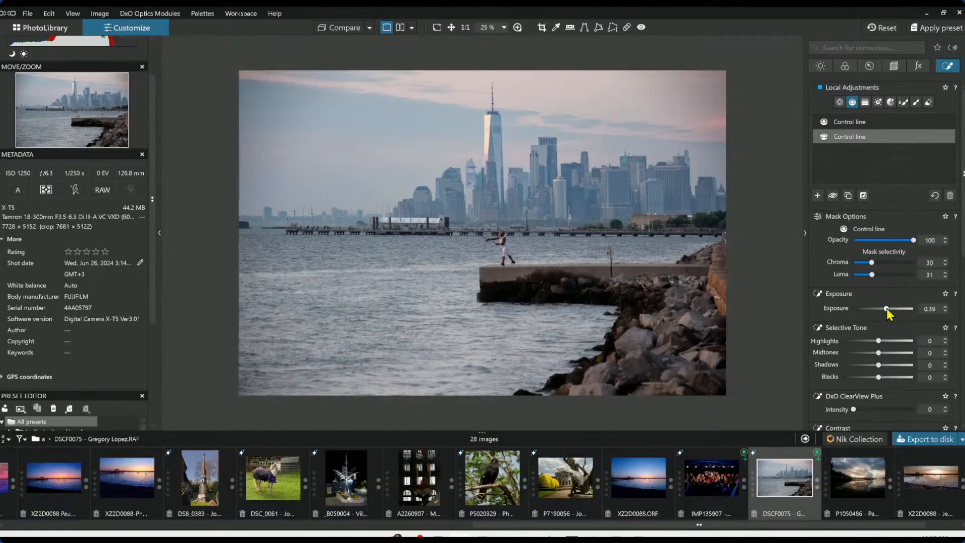
left_click_drag(887, 309, 891, 308)
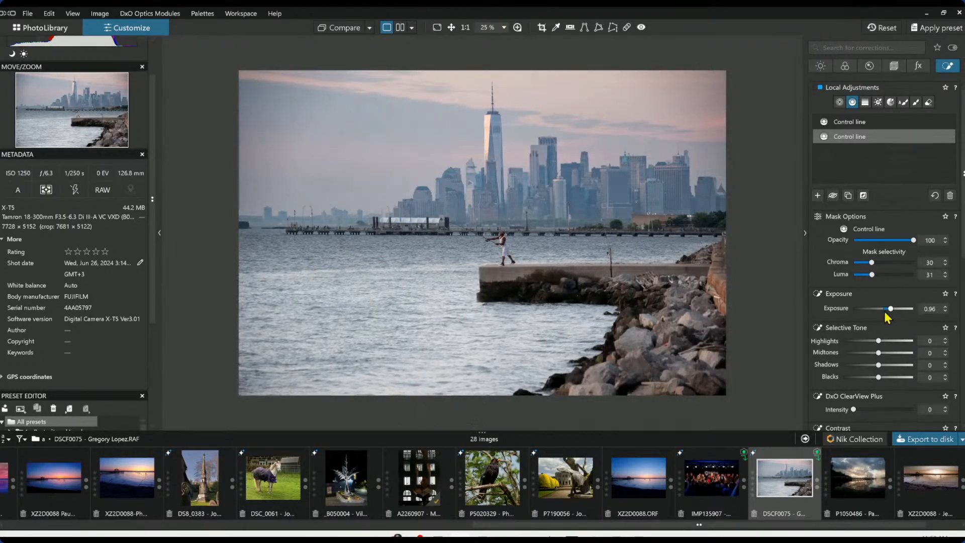
left_click(875, 340)
left_click_drag(874, 344, 873, 344)
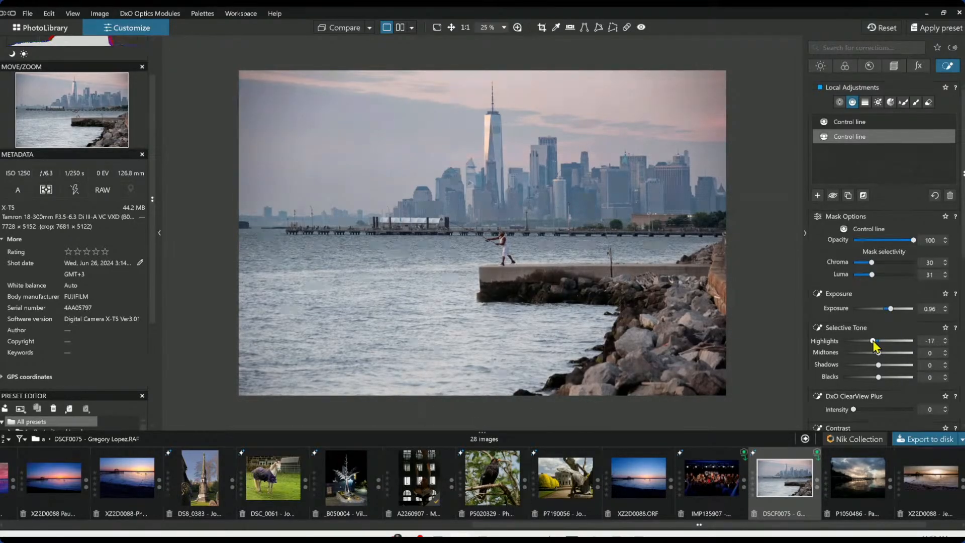
Warm the water line's white balance temperature and extend its gradient up towards the skyline
scroll(832, 372, "down", 3)
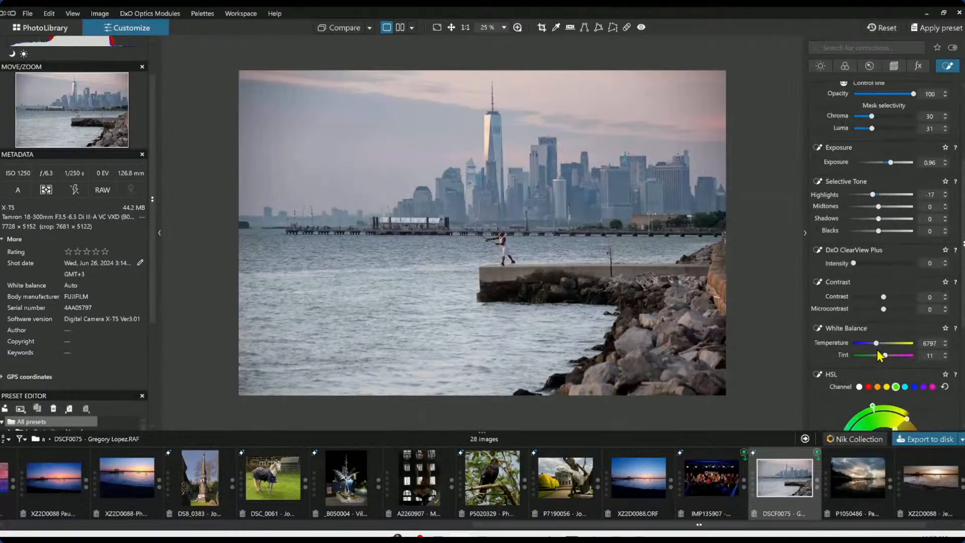
left_click_drag(878, 346, 882, 345)
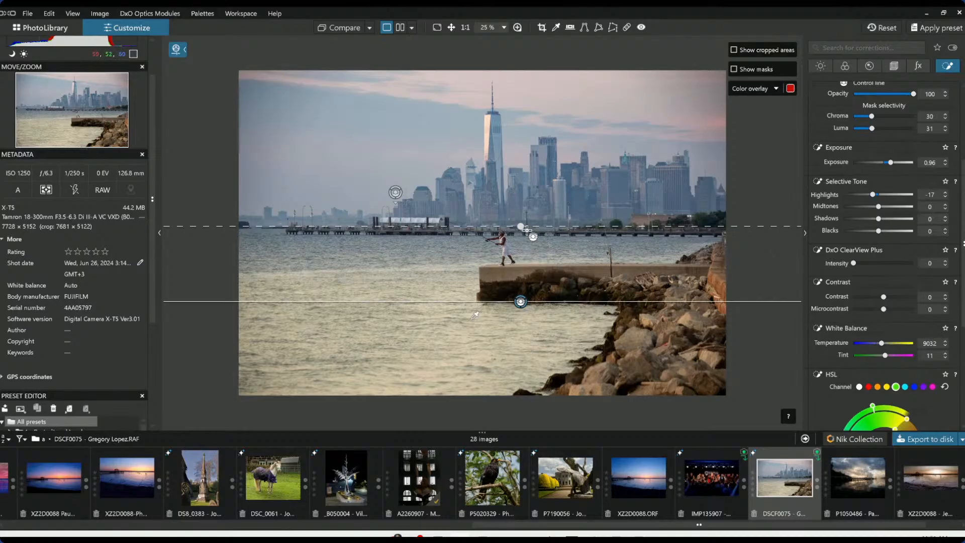
left_click_drag(521, 227, 521, 178)
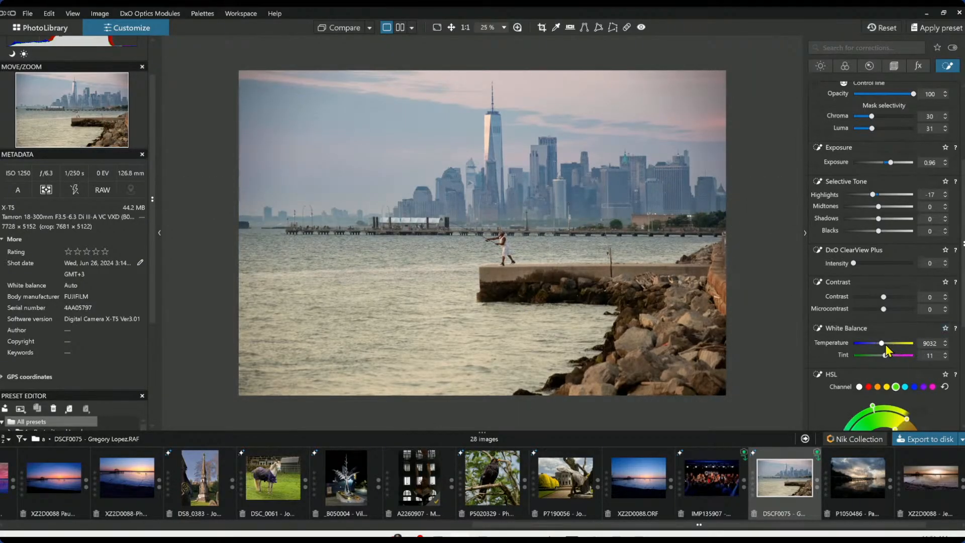
left_click_drag(886, 345, 882, 346)
left_click_drag(886, 356, 886, 356)
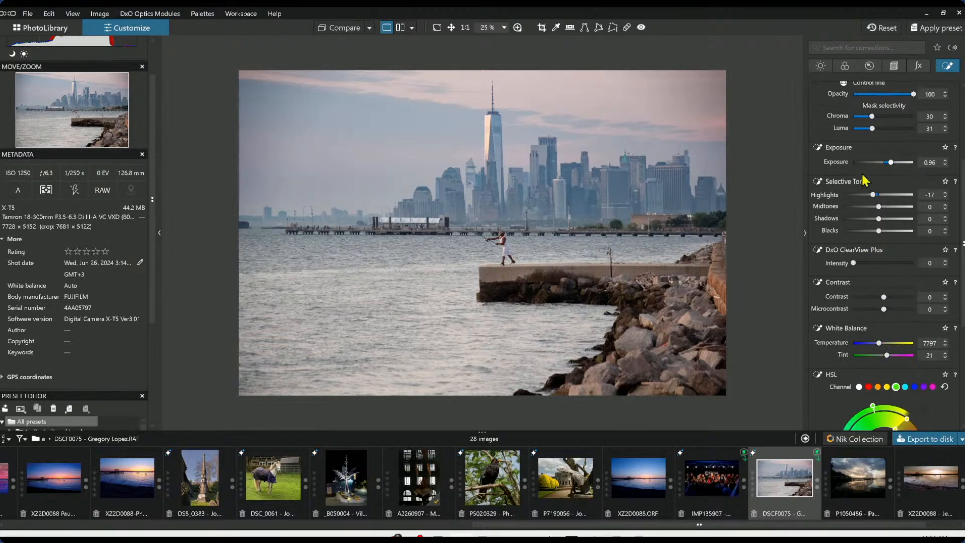
Paint a brush mask over the rocks on the right-hand shore
scroll(857, 215, "up", 3)
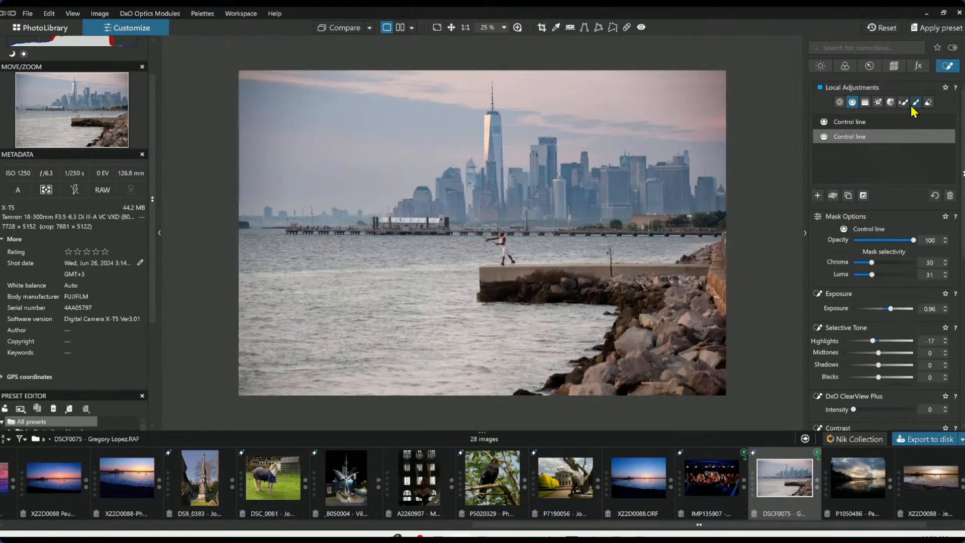
left_click(916, 102)
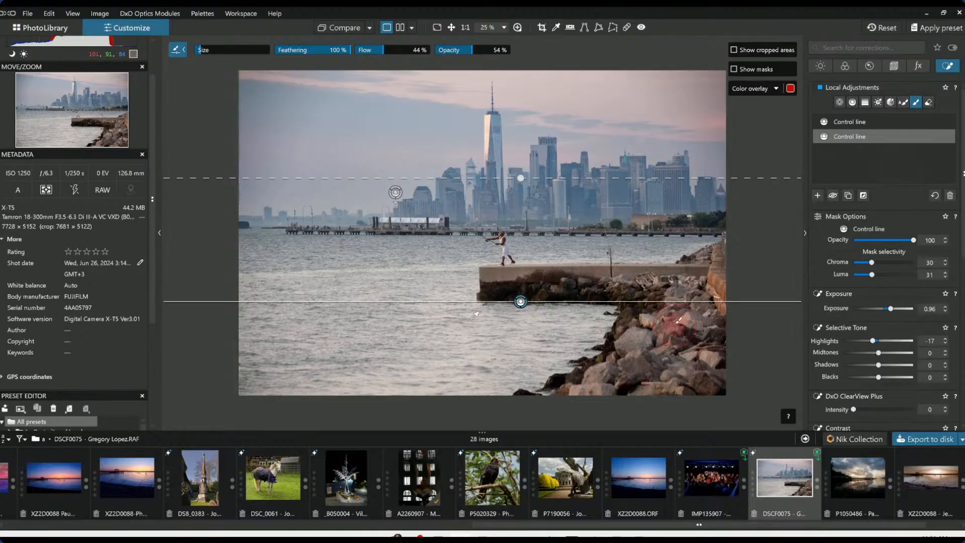
key("Escape")
scroll(675, 325, "up", 1)
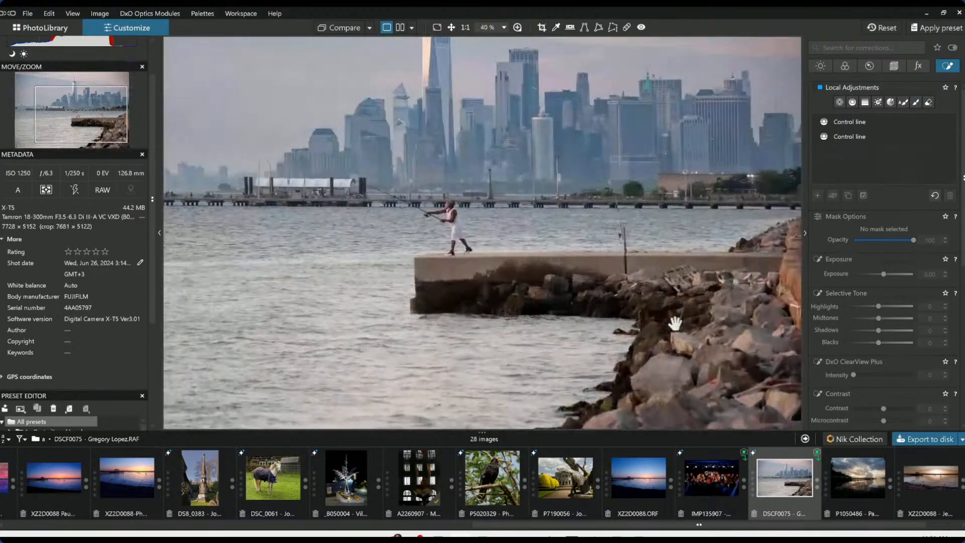
scroll(675, 324, "down", 1)
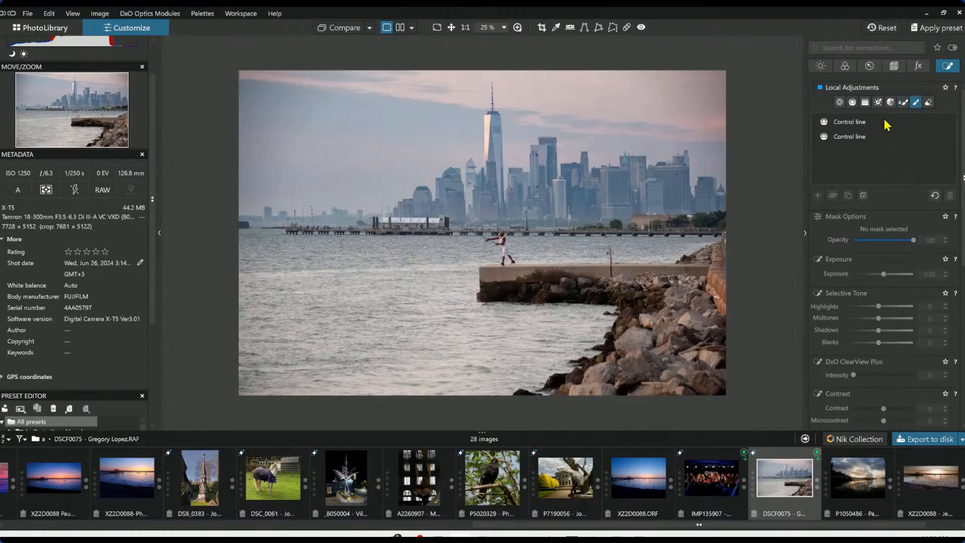
scroll(673, 344, "up", 5)
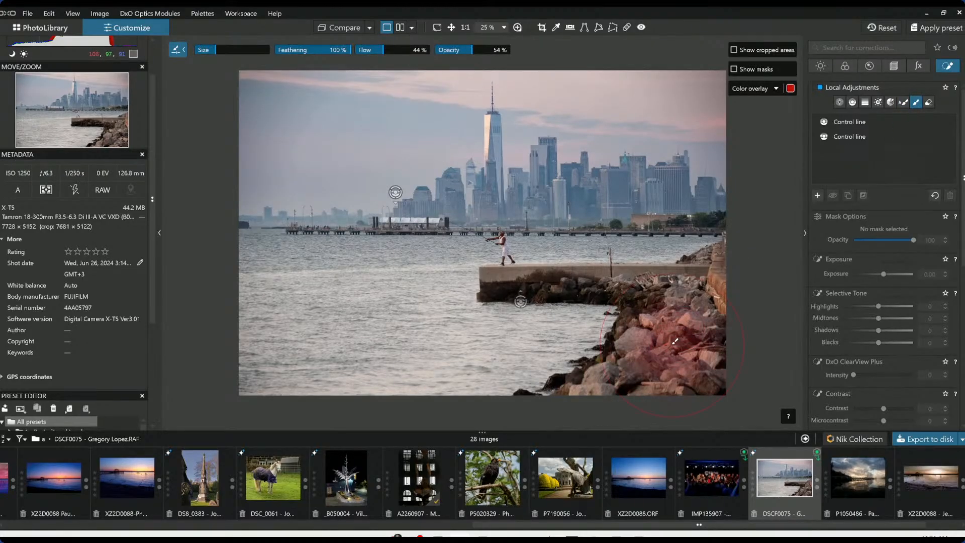
mouse_move(683, 330)
left_mouse_down()
mouse_move(610, 381)
mouse_move(664, 352)
mouse_move(722, 262)
mouse_move(685, 291)
mouse_move(649, 291)
mouse_move(664, 307)
mouse_move(623, 371)
mouse_move(553, 385)
left_mouse_up()
scroll(878, 351, "down", 3)
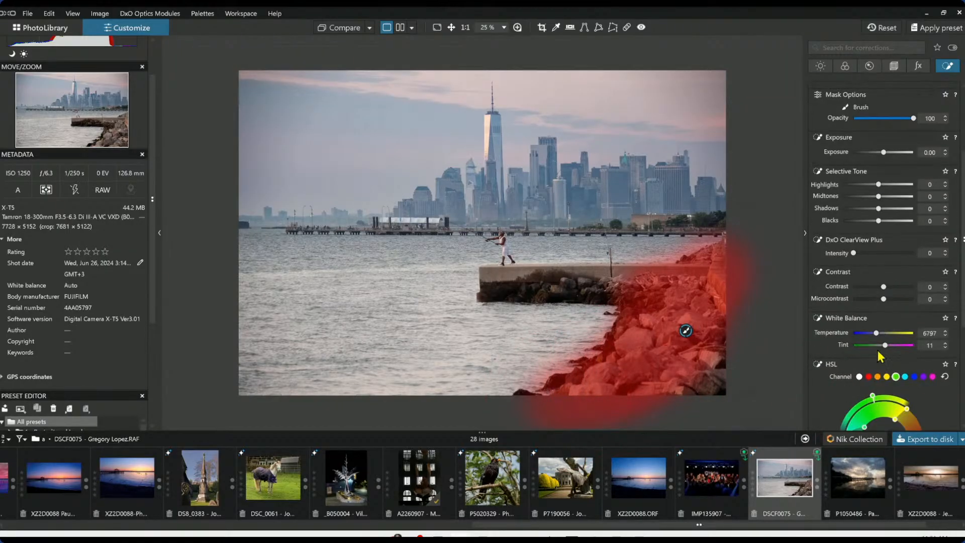
Set the rocks brush mask's Temperature to 9597, Microcontrast to 49 and ClearView Plus Intensity to 31
left_click_drag(878, 333, 878, 333)
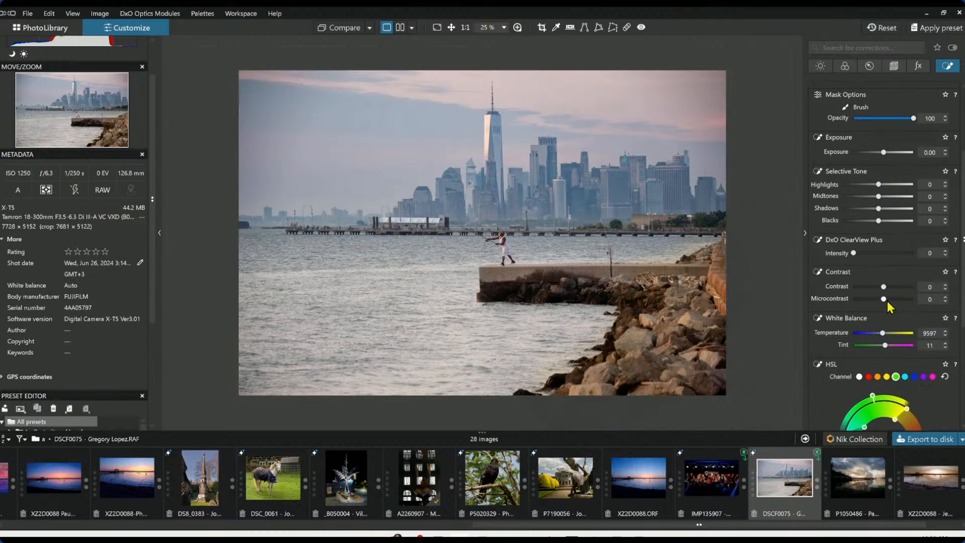
left_click_drag(893, 300, 897, 300)
left_click_drag(854, 253, 873, 254)
scroll(724, 274, "down", 5)
scroll(724, 272, "up", 2)
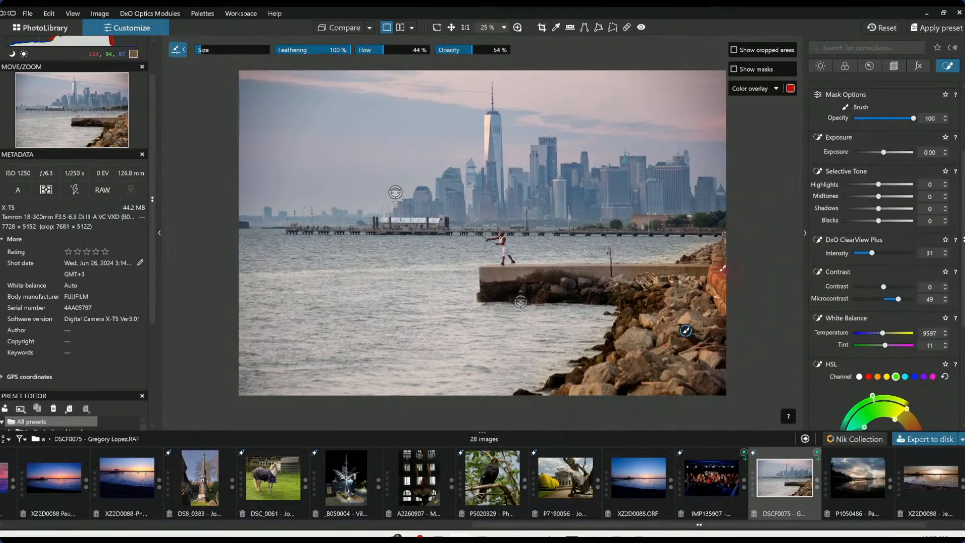
Extend the rocks brush mask with strokes along the jetty's rocky edge
mouse_move(717, 268)
left_mouse_down()
mouse_move(709, 264)
mouse_move(716, 252)
mouse_move(696, 259)
mouse_move(710, 251)
left_mouse_up()
left_click_drag(560, 279, 674, 281)
scroll(839, 193, "up", 3)
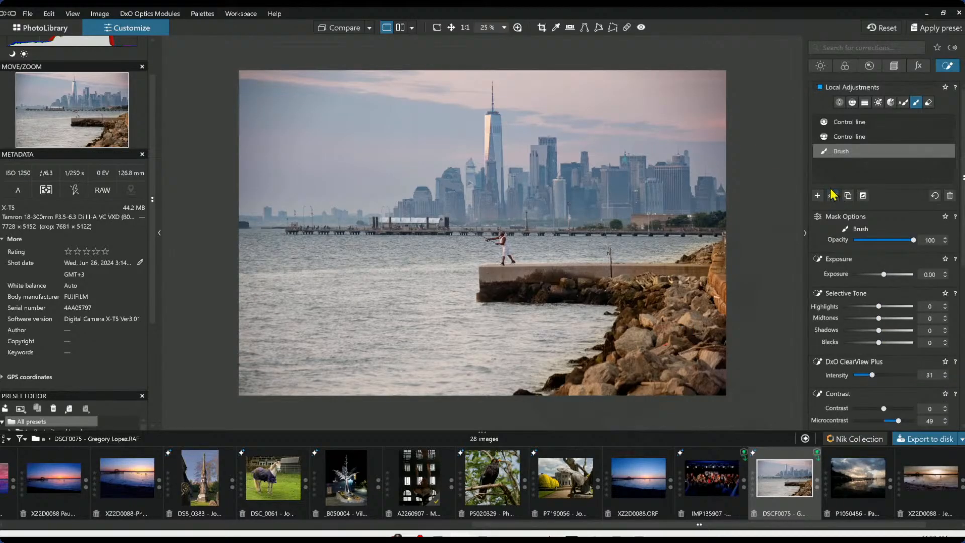
Add a new brush mask over the bright face of the tallest tower and lower its Highlights to -29
left_click(818, 195)
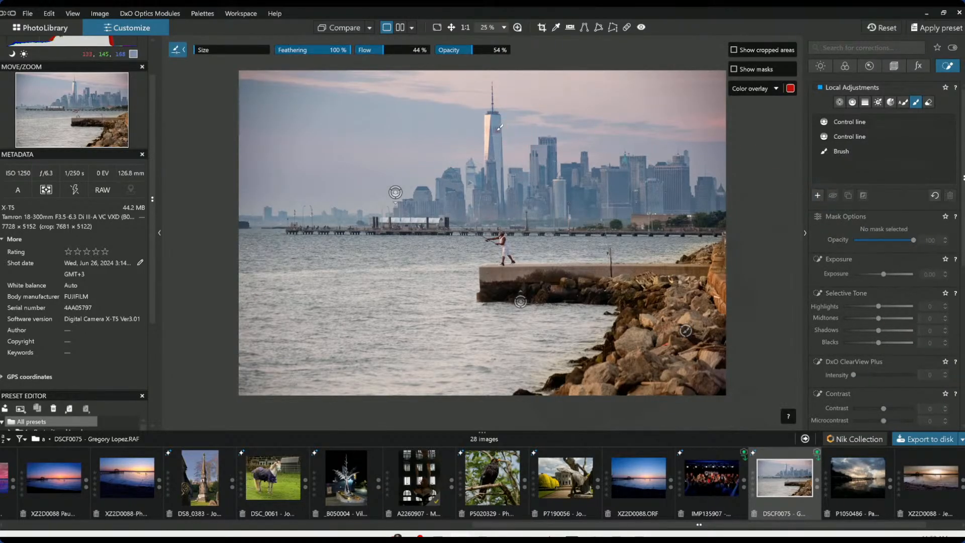
left_click_drag(491, 122, 488, 153)
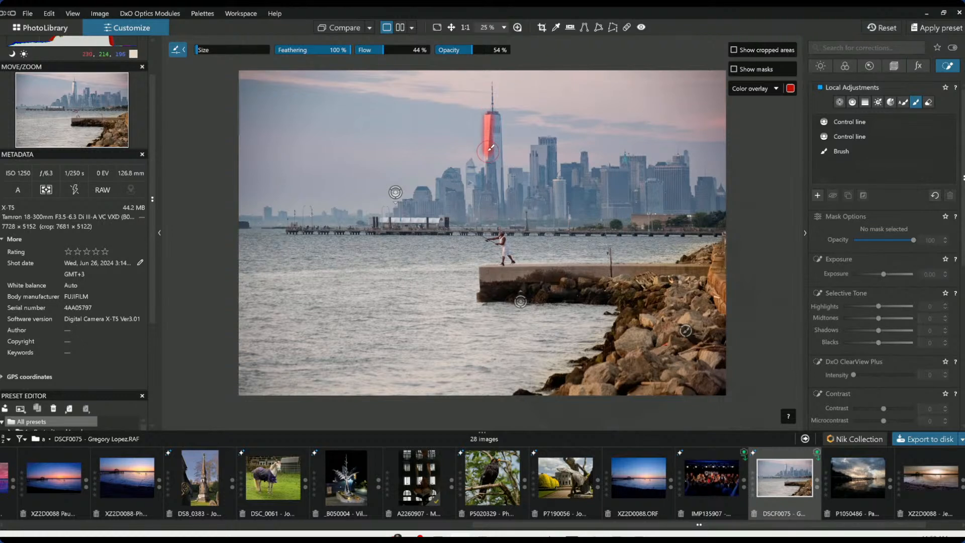
left_click(864, 306)
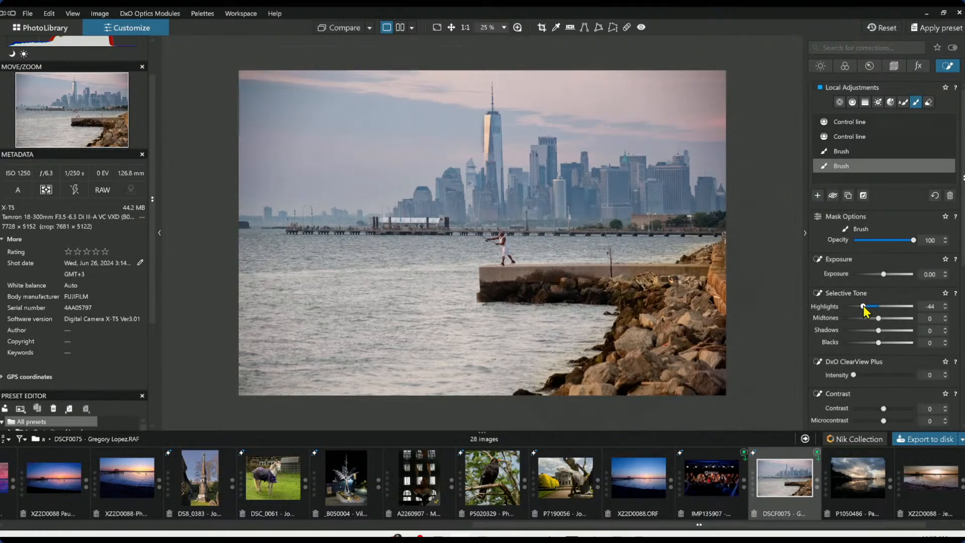
left_click_drag(864, 306, 869, 306)
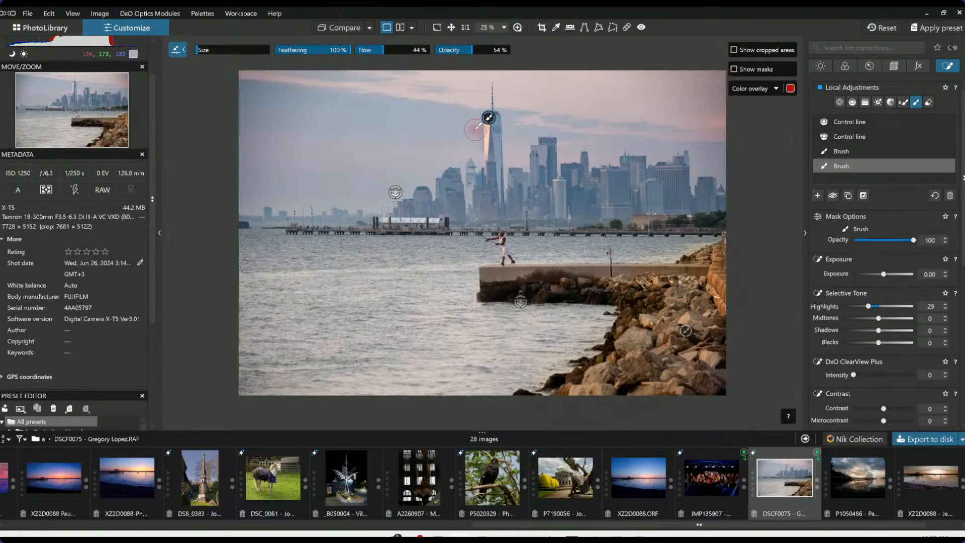
Adjust the brush size and opacity, then lower the tower mask's Highlights to -54
scroll(475, 126, "up", 3)
scroll(472, 125, "up", 4)
scroll(470, 125, "up", 4)
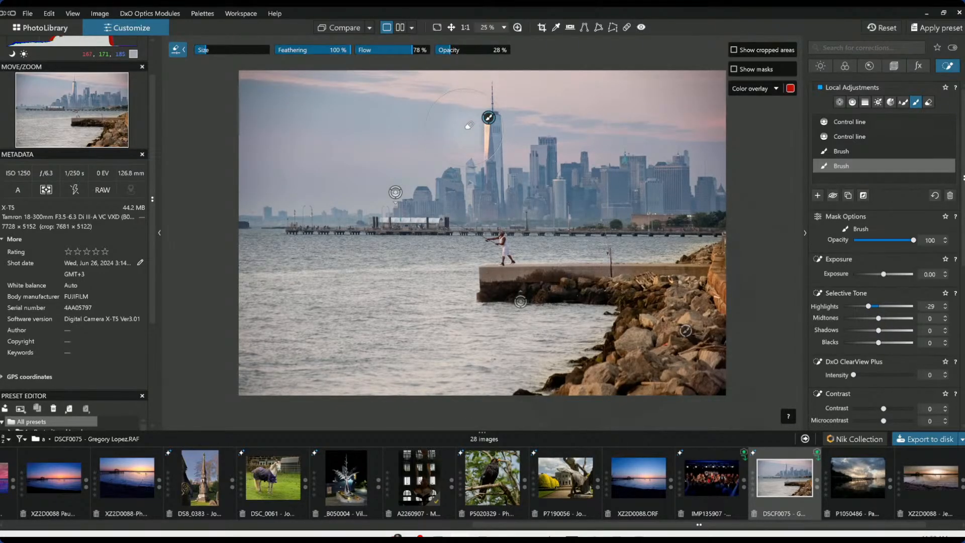
left_click(201, 53)
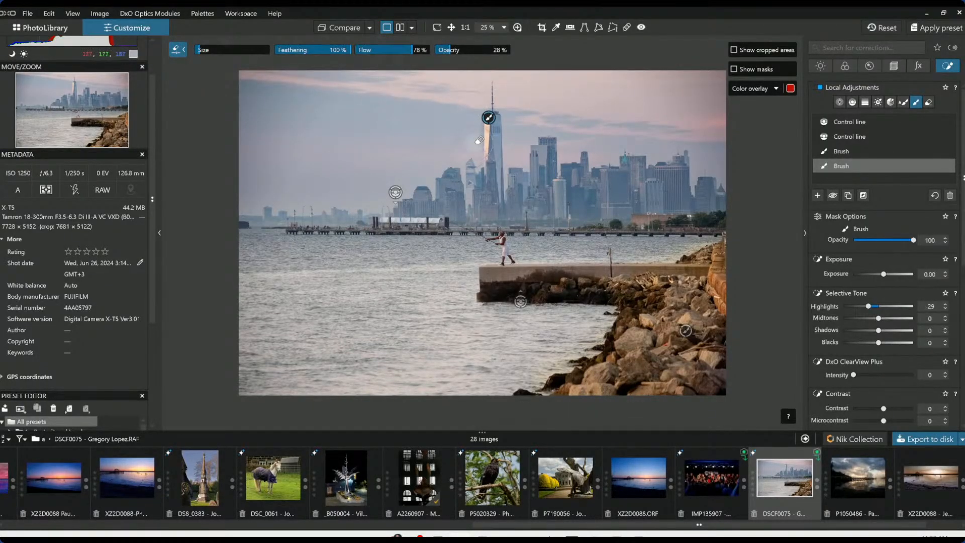
key("ctrl")
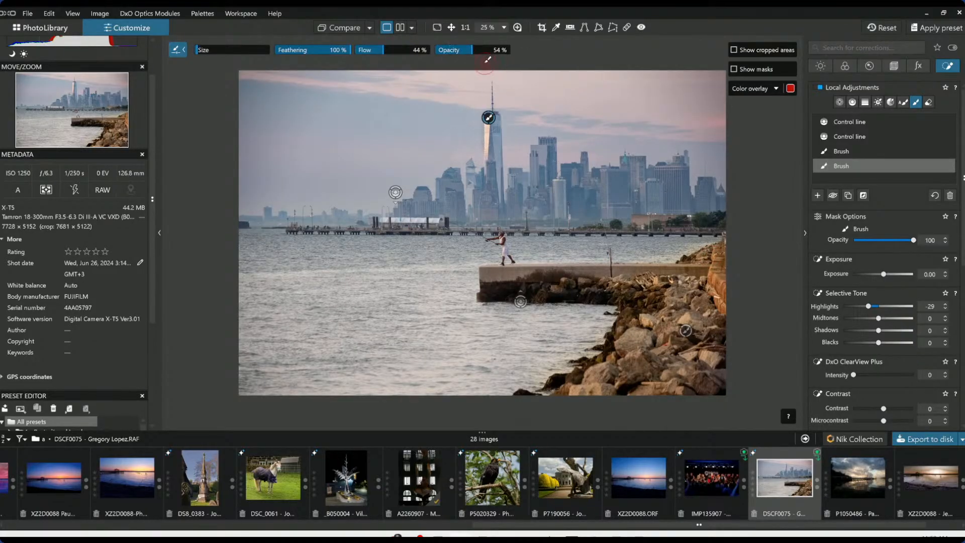
left_click_drag(459, 50, 518, 51)
key("ctrl")
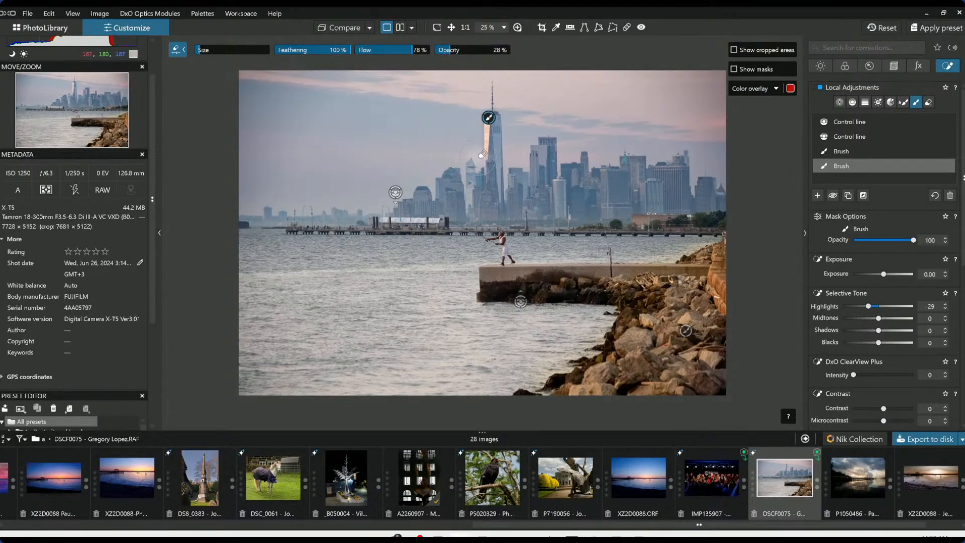
key("ctrl")
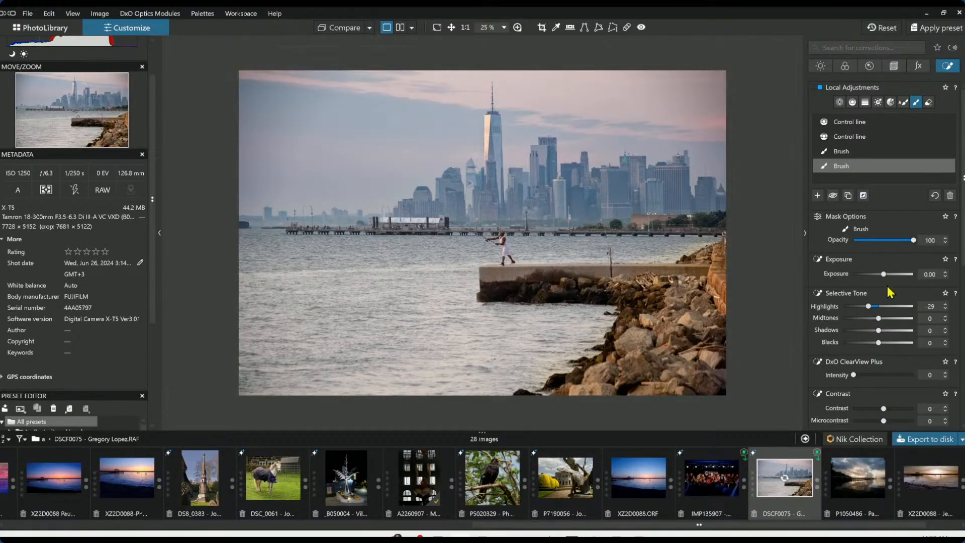
left_click_drag(869, 306, 861, 307)
scroll(882, 390, "down", 2)
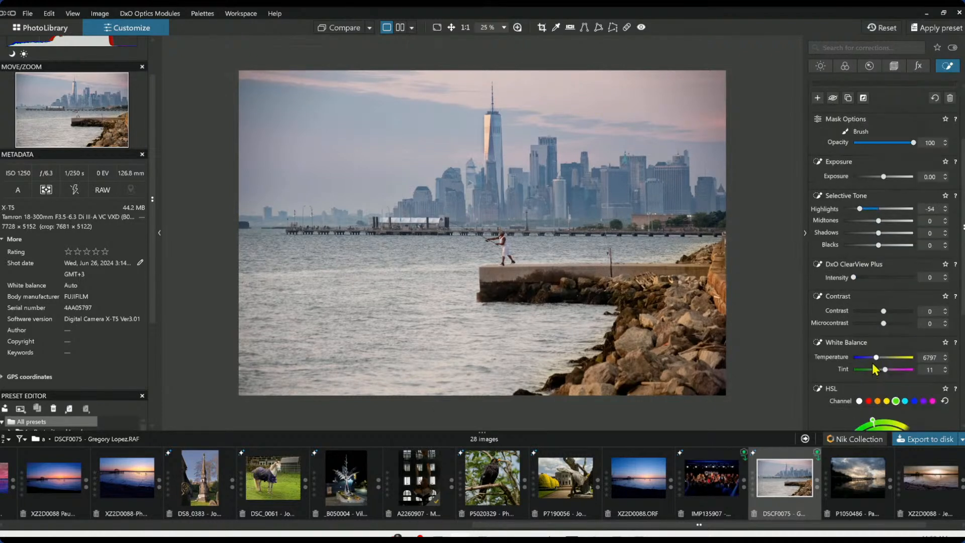
Set the tower mask's Temperature to 6883 and paint a stroke over a building to its right
left_click_drag(876, 358, 877, 358)
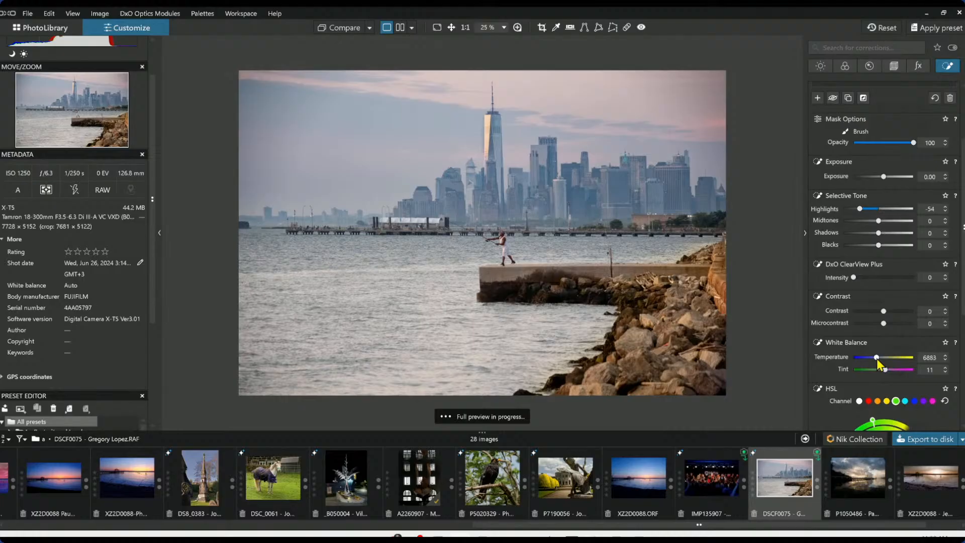
left_click(818, 343)
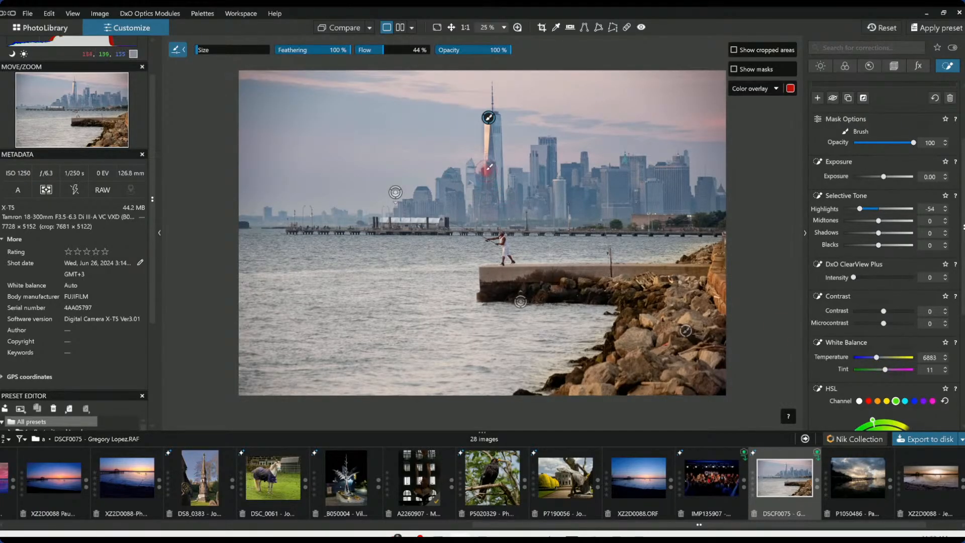
scroll(849, 205, "up", 3)
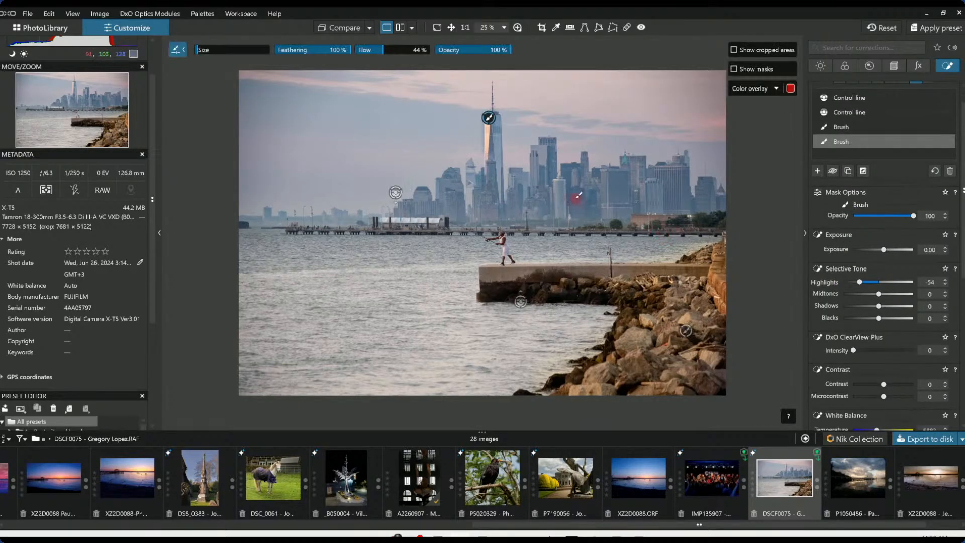
left_click_drag(558, 178, 559, 216)
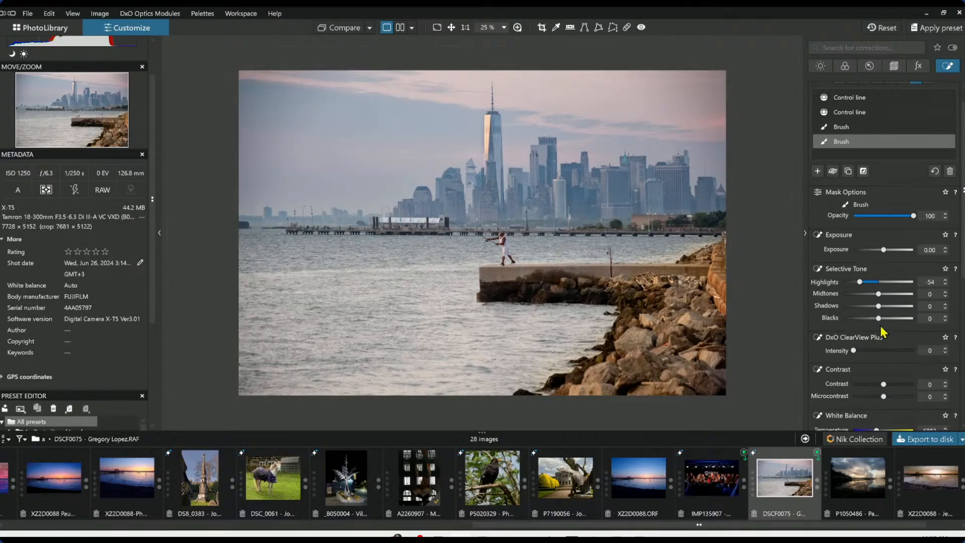
Add another brush mask at 32% opacity and paint vertical strokes over several lit skyline buildings
left_click(818, 171)
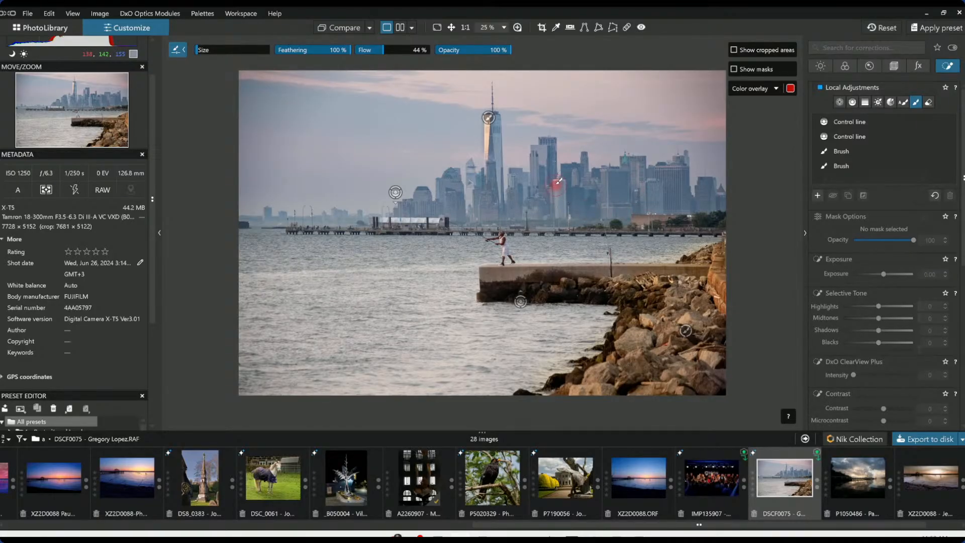
left_click_drag(463, 51, 454, 49)
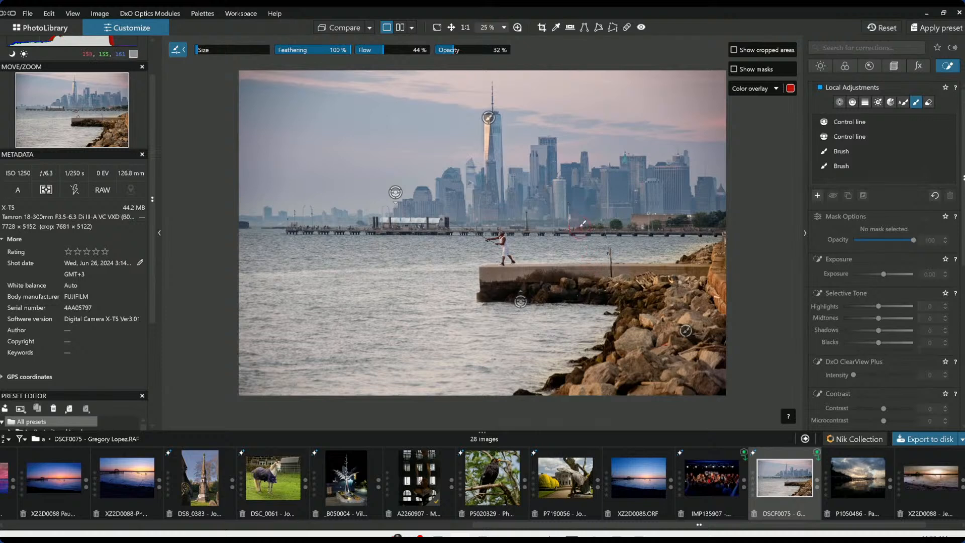
left_click_drag(557, 183, 555, 214)
left_click_drag(534, 160, 533, 194)
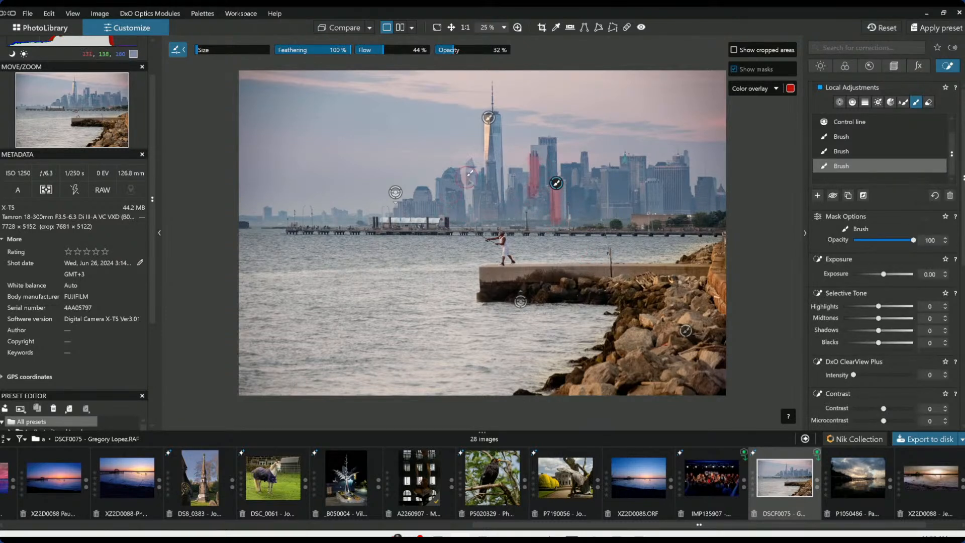
left_click_drag(470, 174, 471, 209)
left_click_drag(647, 182, 646, 214)
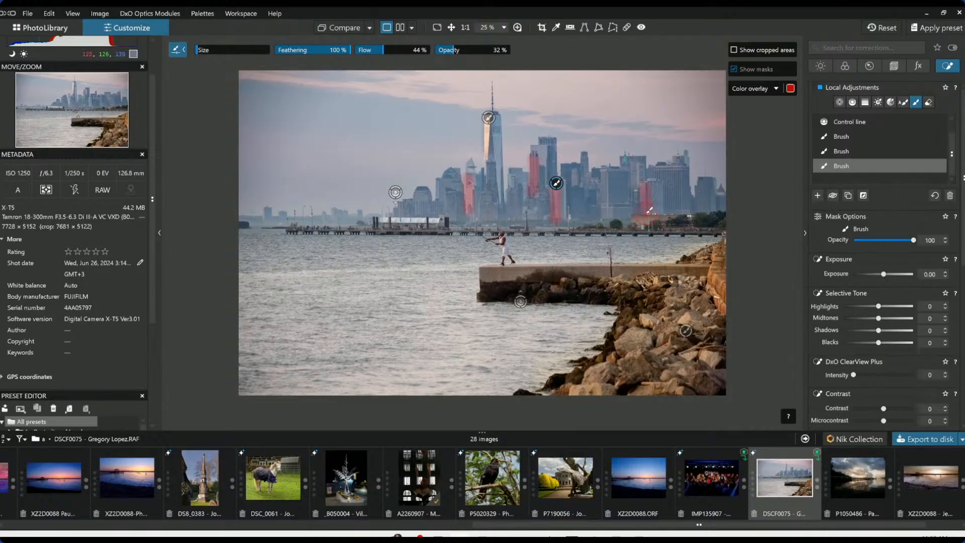
scroll(890, 373, "down", 2)
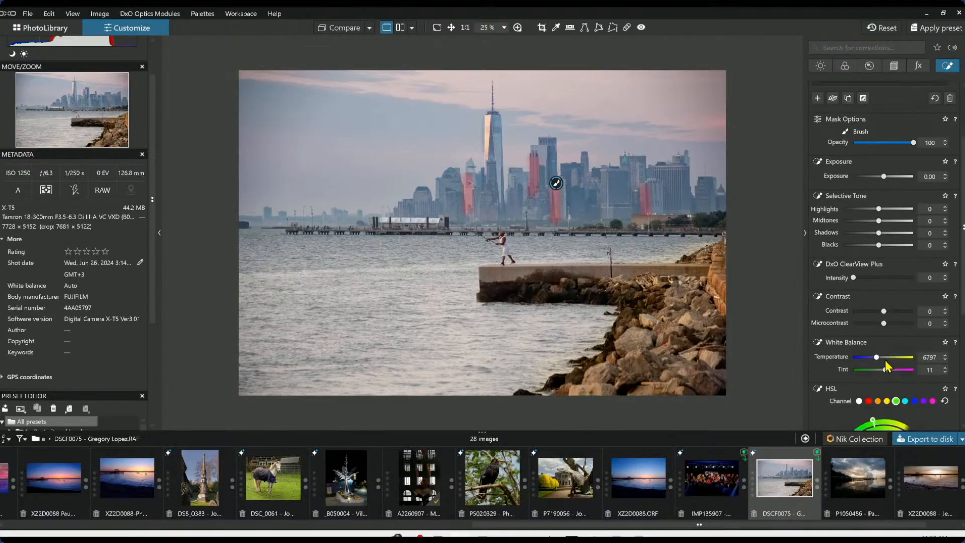
Set the buildings mask's Temperature to 9536, Microcontrast to 58 and Tint to 23
left_click_drag(878, 358, 882, 358)
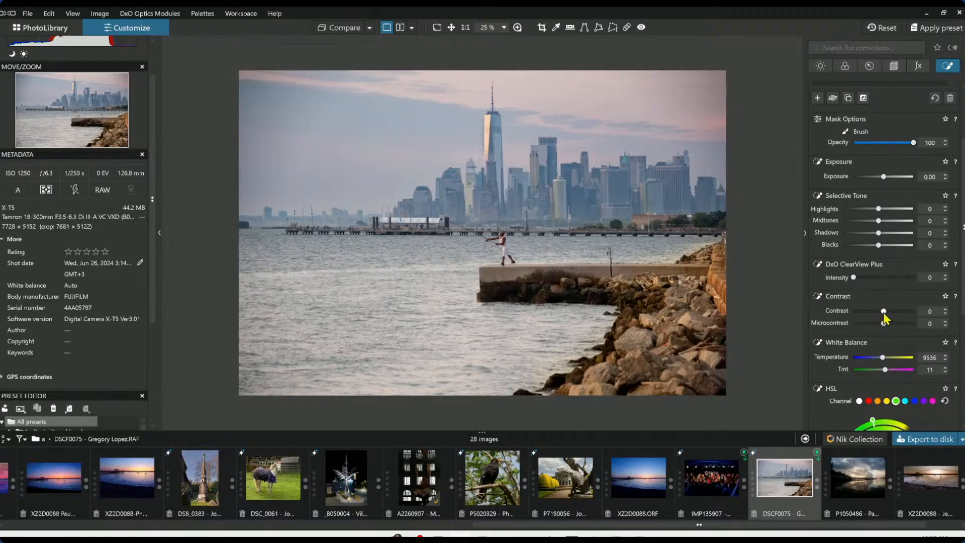
left_click_drag(895, 325, 901, 325)
left_click_drag(886, 373, 888, 373)
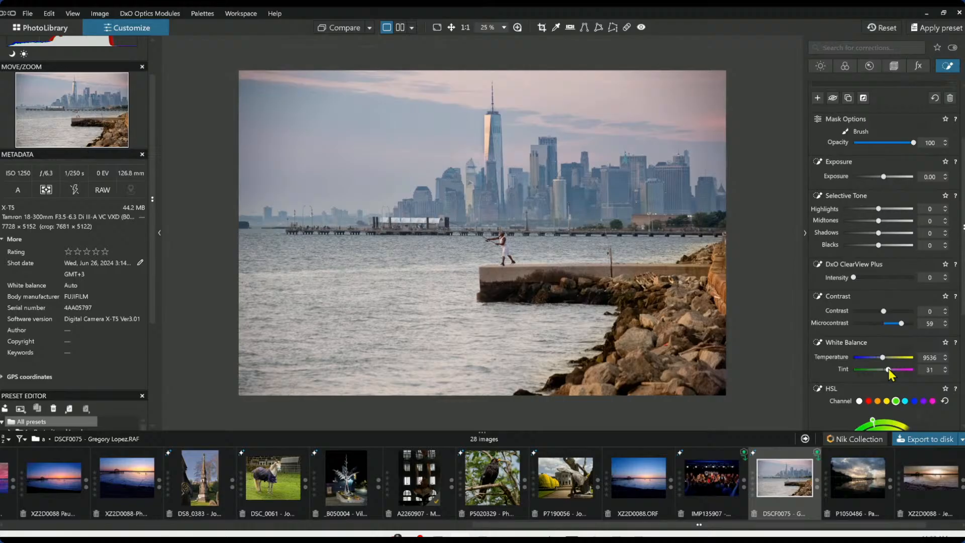
left_click_drag(889, 369, 888, 370)
Raise the buildings mask's Contrast to 18, ClearView Plus Intensity to 34 and Exposure to 0.42
left_click_drag(883, 312, 901, 323)
left_click_drag(858, 279, 866, 279)
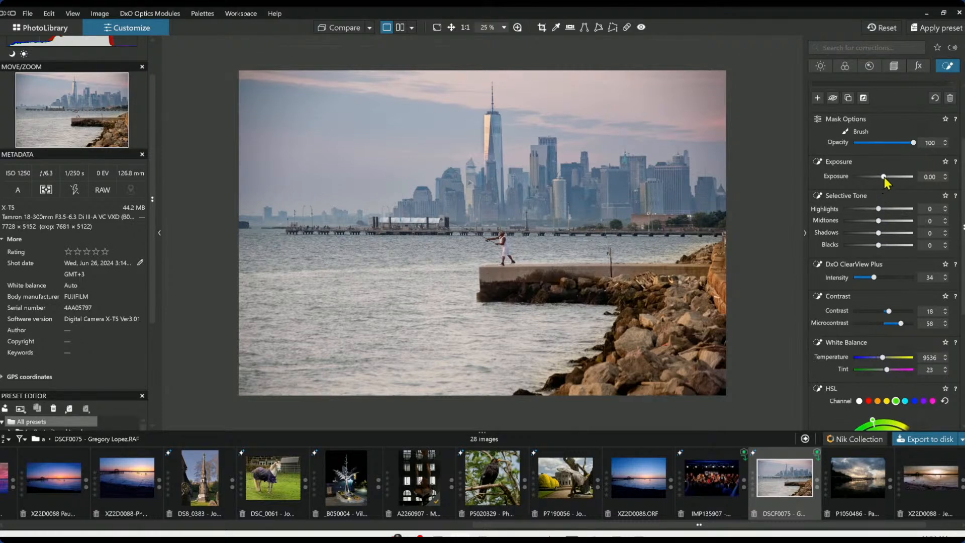
left_click_drag(884, 177, 887, 177)
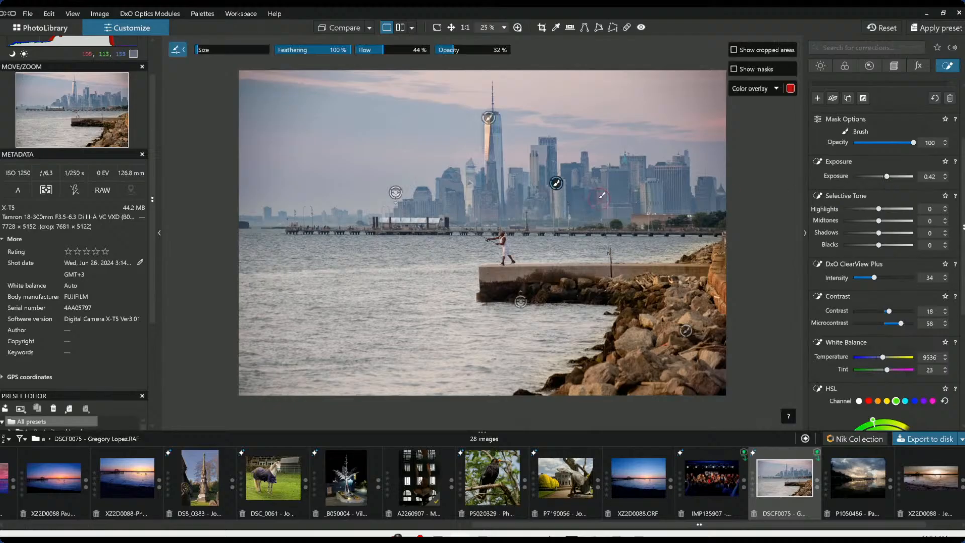
Paint more strokes on skyline buildings and near the pier for the buildings mask, then leave the brush tool
left_click_drag(604, 172, 604, 217)
left_click_drag(484, 201, 481, 212)
mouse_move(382, 217)
left_mouse_down()
mouse_move(399, 198)
mouse_move(420, 194)
left_mouse_up()
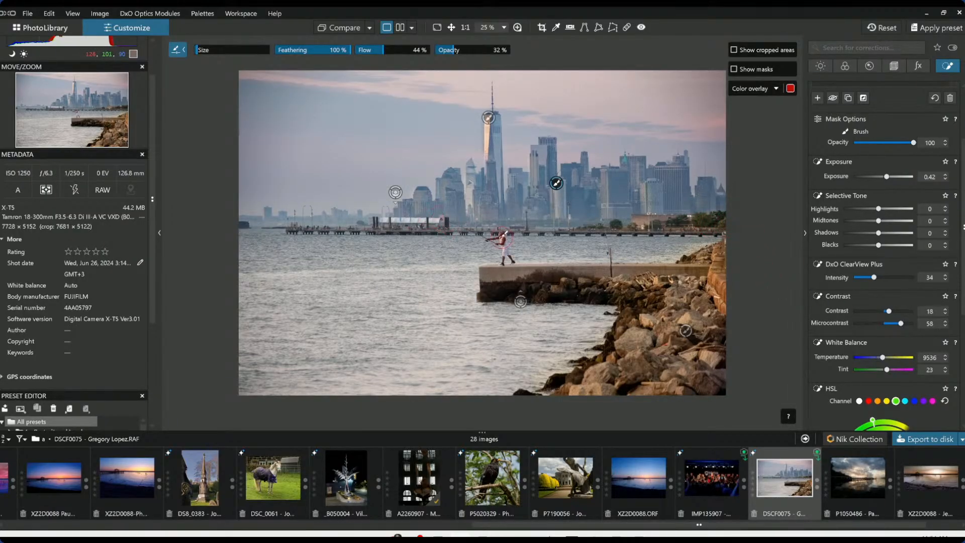
mouse_move(394, 225)
left_mouse_down()
mouse_move(428, 231)
mouse_move(397, 221)
left_mouse_up()
scroll(571, 280, "down", 1)
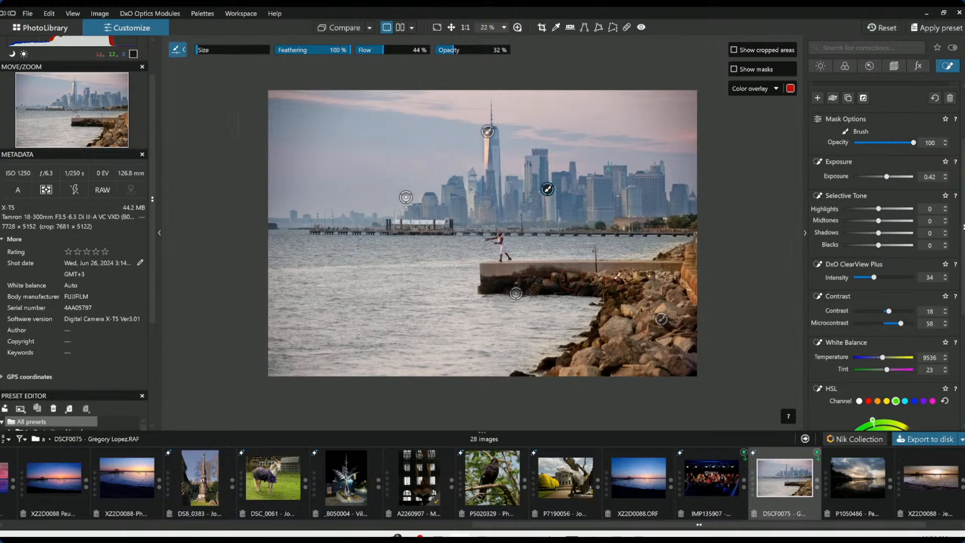
key("Escape")
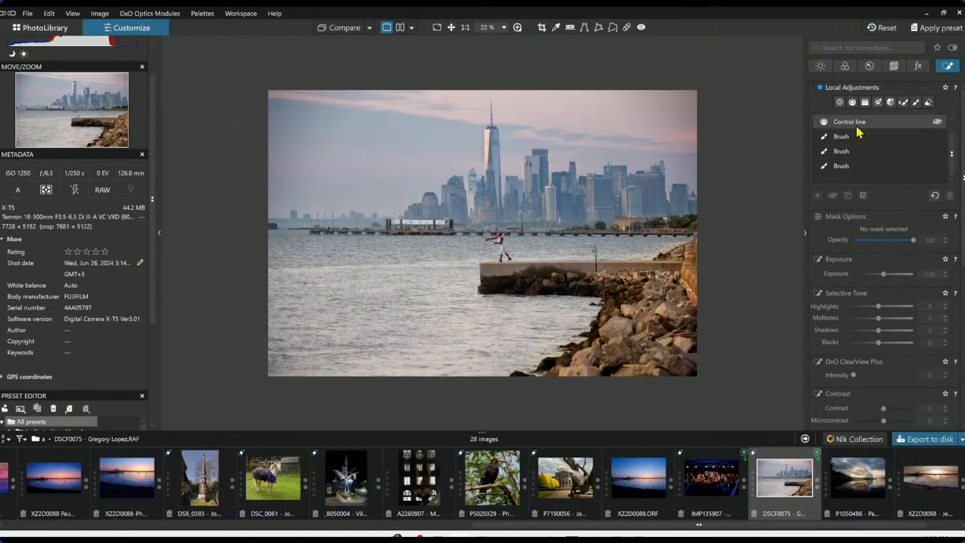
Select the sky control line and set its ClearView Plus Intensity to 23
left_click(857, 123)
left_click(488, 132)
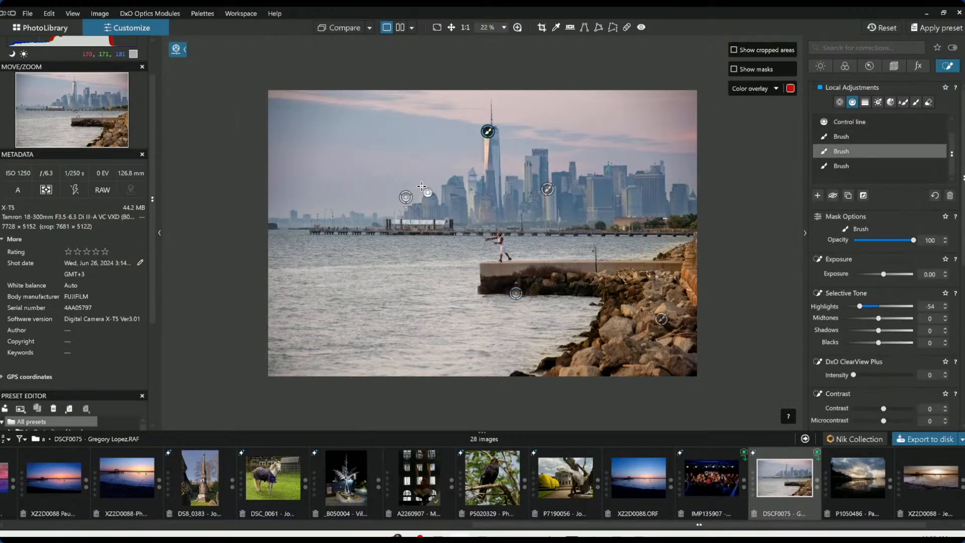
left_click(406, 198)
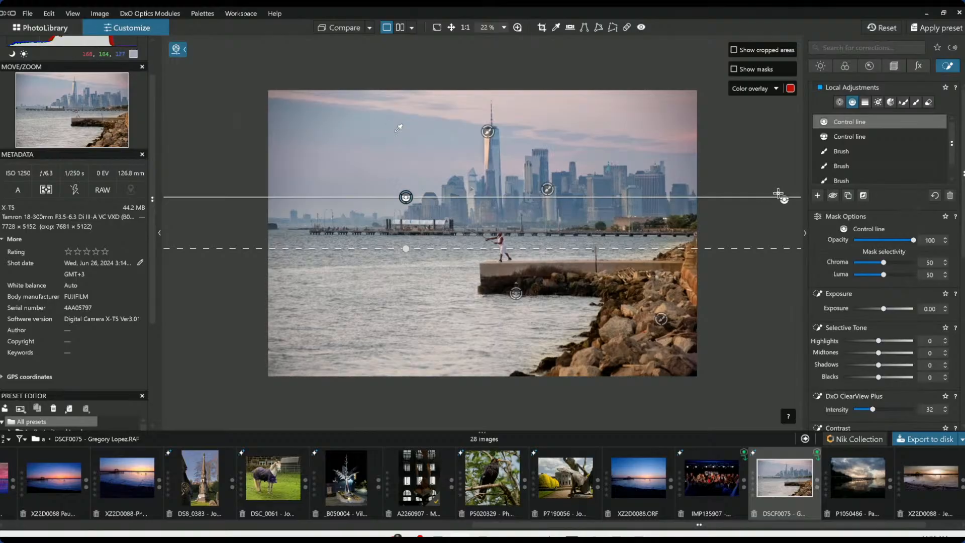
scroll(905, 358, "down", 5)
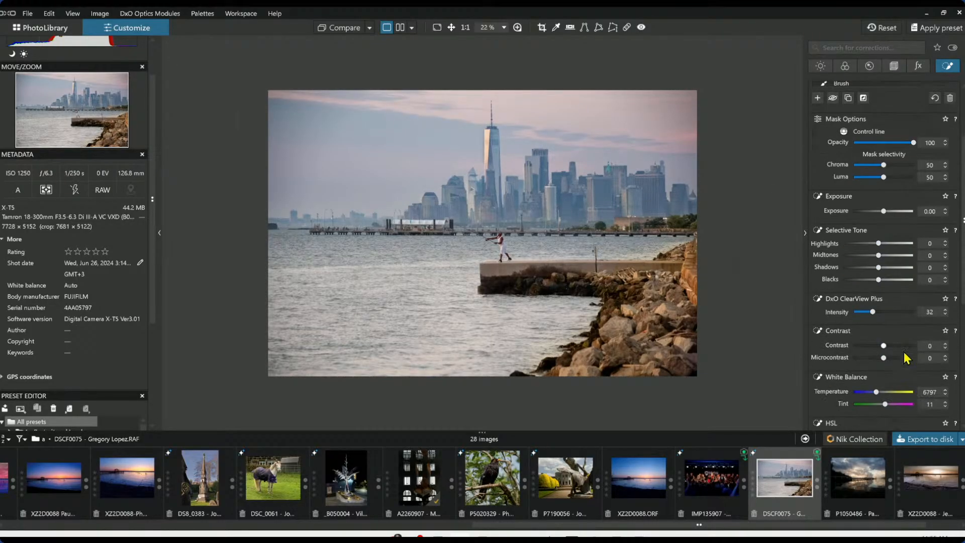
left_click(900, 287)
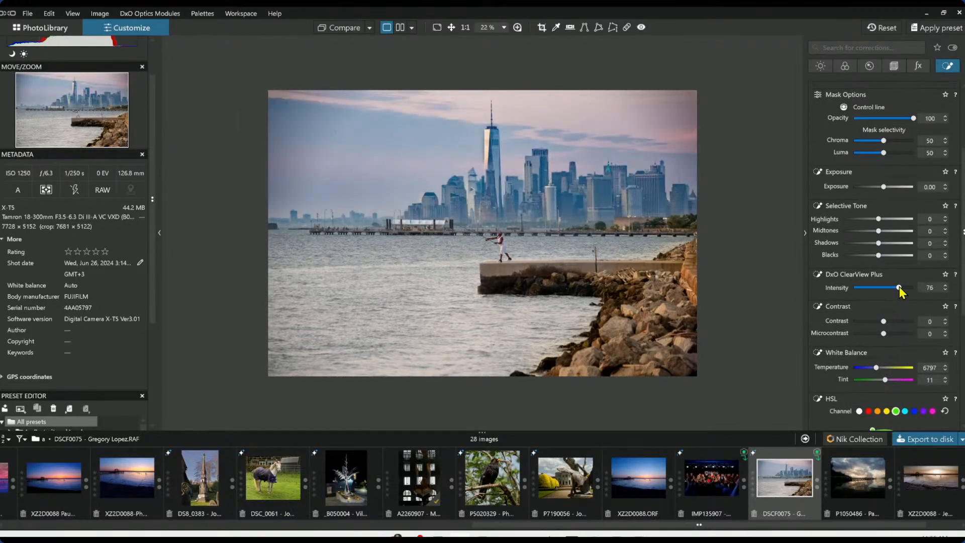
left_click_drag(899, 287, 918, 290)
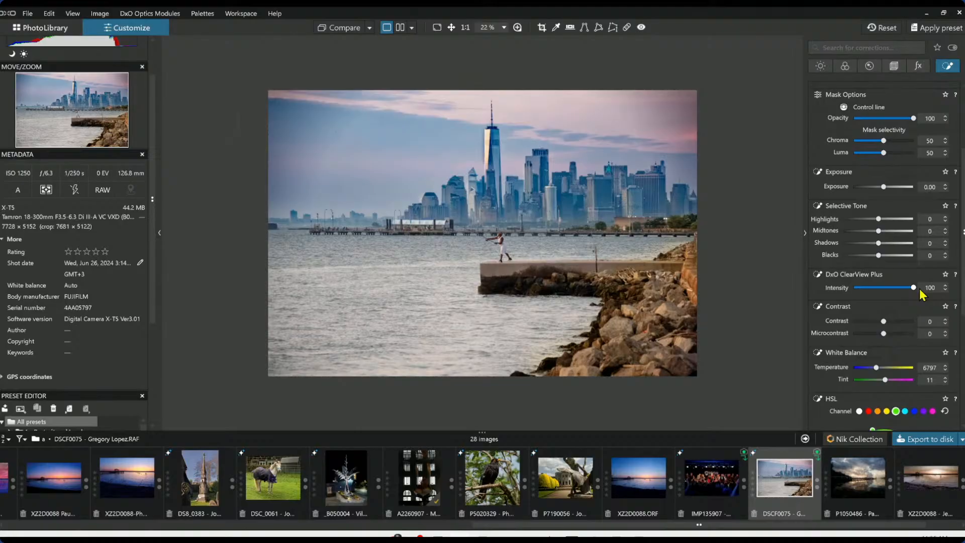
left_click_drag(920, 290, 868, 292)
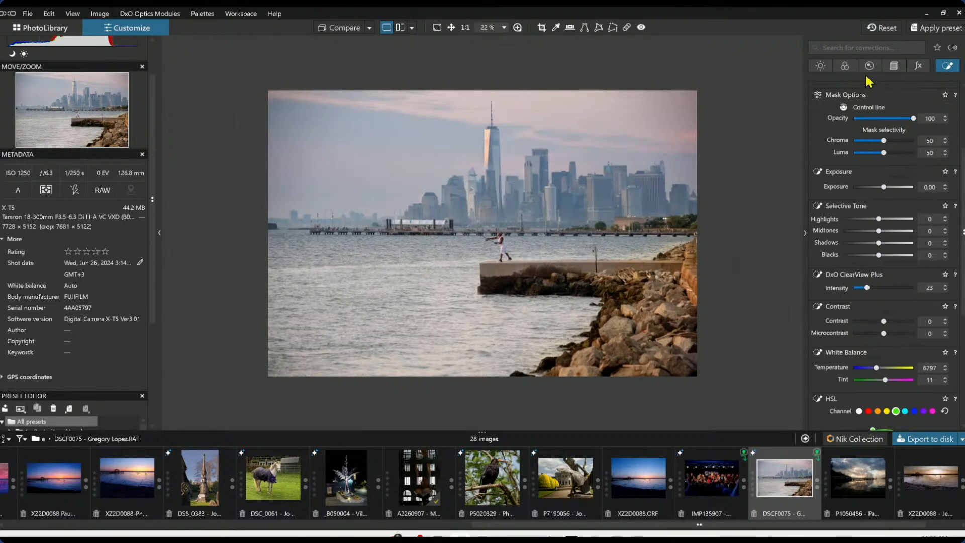
scroll(872, 308, "down", 2)
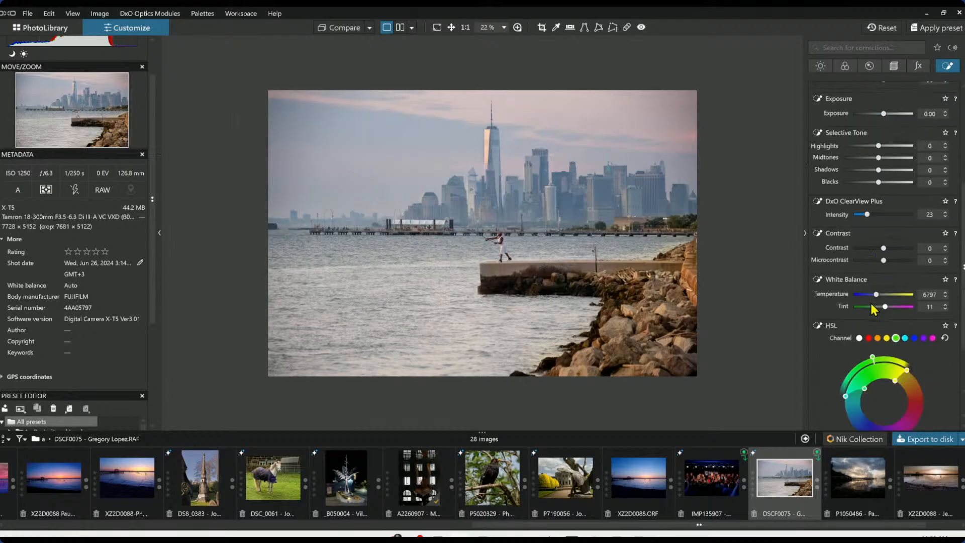
scroll(871, 303, "down", 3)
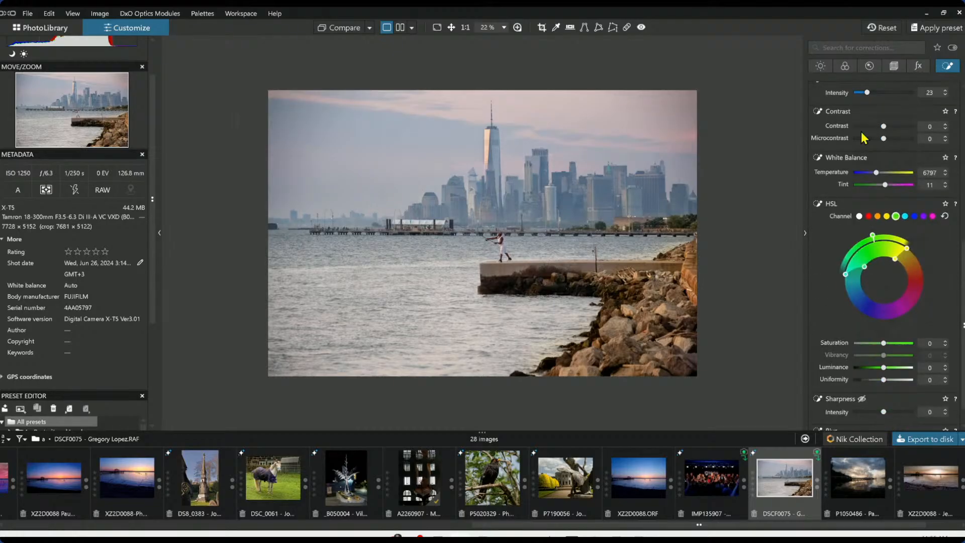
Add a manual Vignetting correction with an intensity of about 56
left_click(870, 67)
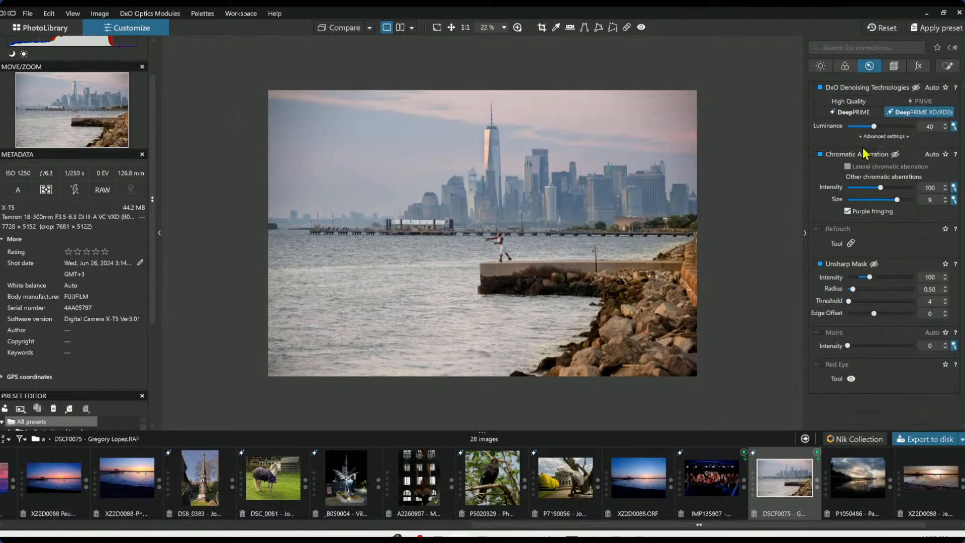
left_click(821, 66)
scroll(880, 336, "down", 4)
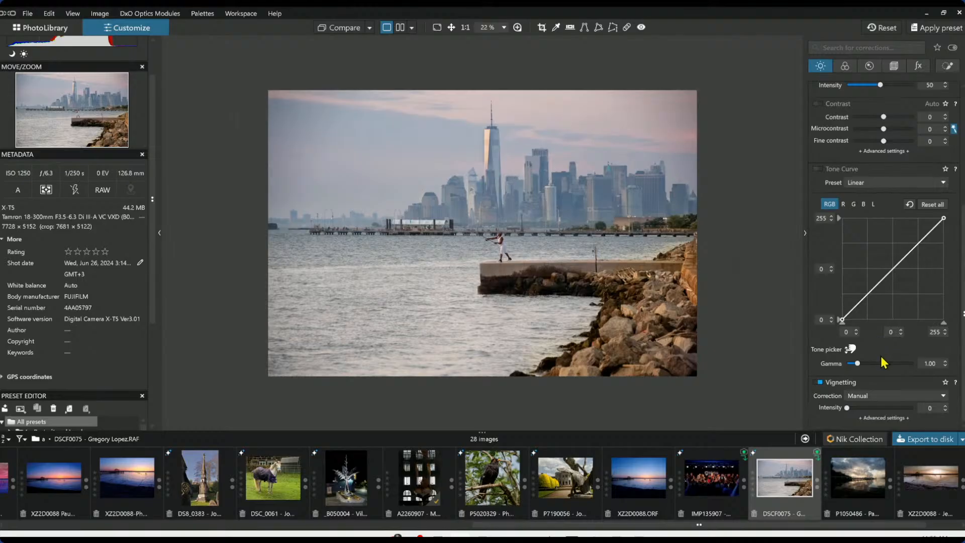
left_click(885, 409)
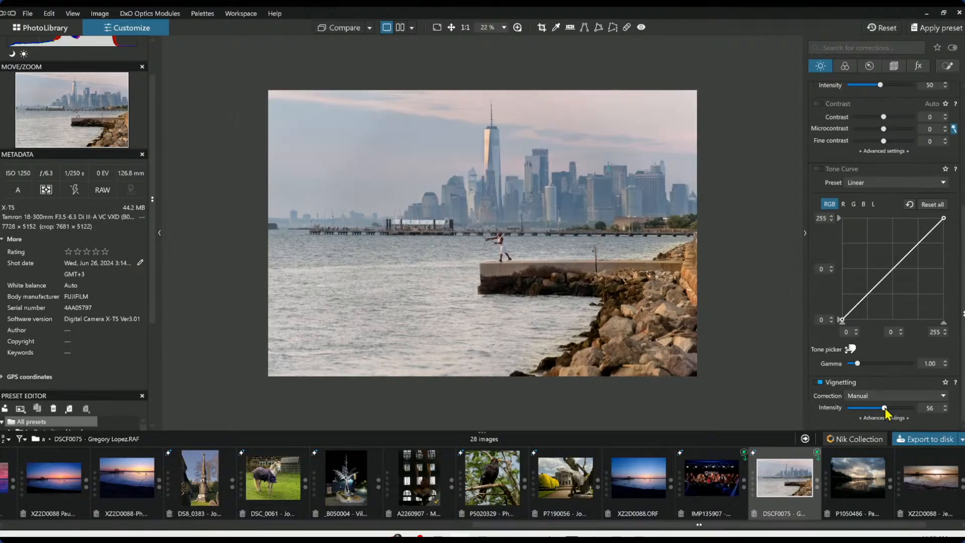
left_click_drag(885, 408, 881, 409)
left_click(885, 398)
left_click(886, 400)
Reopen the buildings brush mask and paint strokes around the fisherman on the pier
left_click(948, 66)
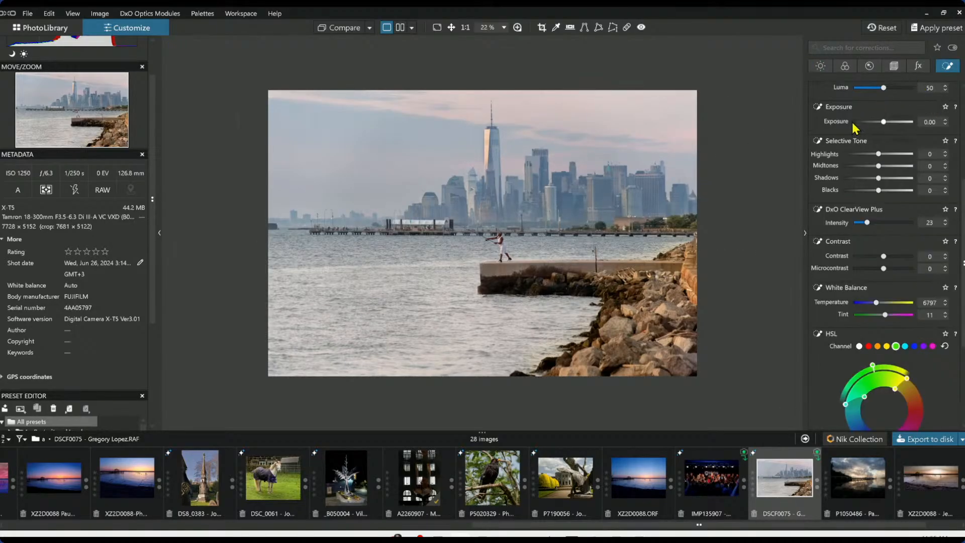
left_click(849, 181)
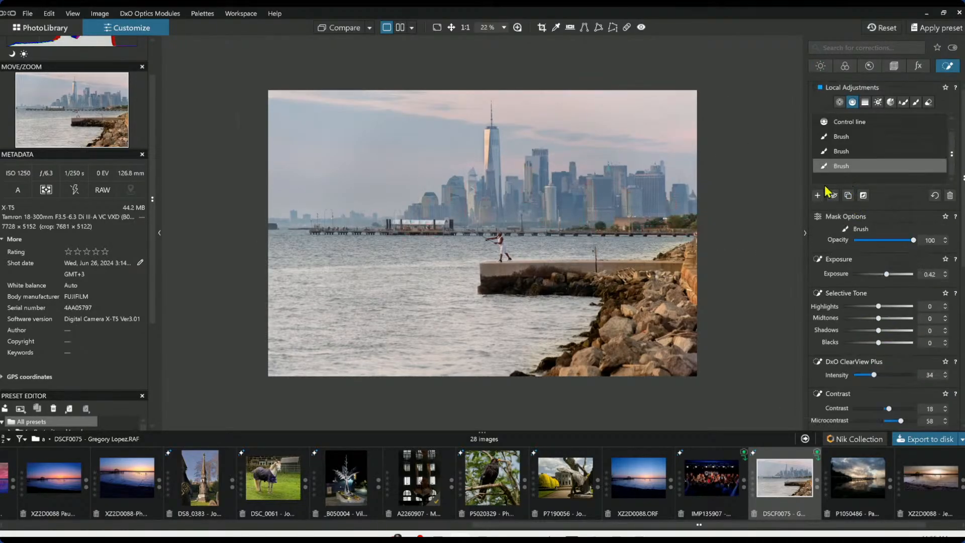
left_click(840, 102)
left_click(916, 102)
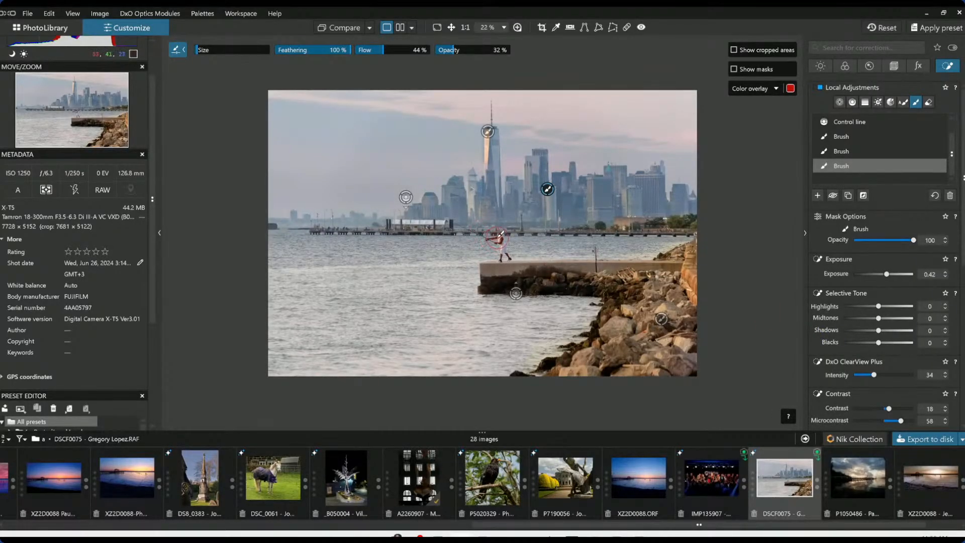
left_click_drag(501, 233, 508, 247)
left_click_drag(496, 260, 514, 262)
left_click_drag(498, 235, 501, 236)
Zoom in on the fisherman, paint more brush strokes over his body, then zoom back out
scroll(503, 250, "up", 7)
scroll(502, 250, "down", 8)
scroll(512, 236, "up", 2)
scroll(504, 235, "up", 2)
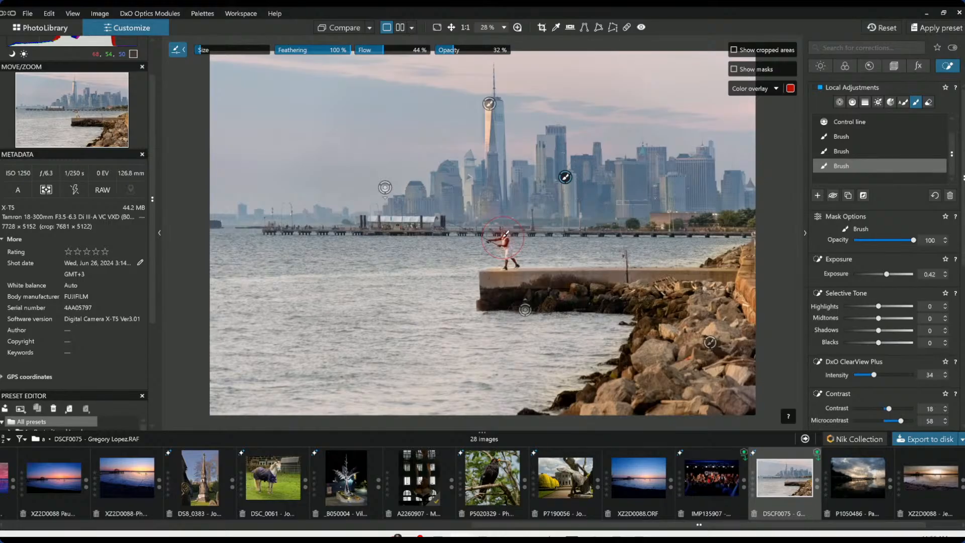
scroll(505, 235, "up", 10)
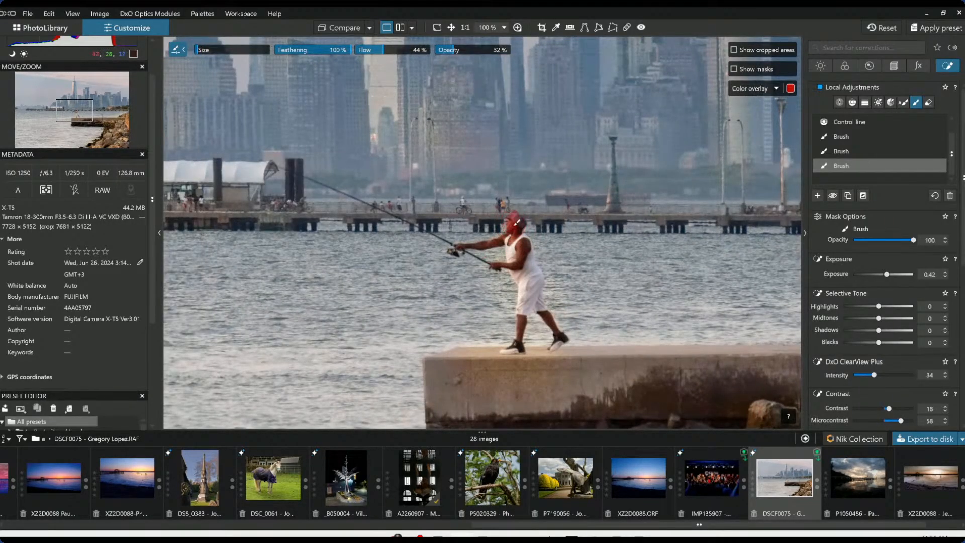
left_click_drag(514, 229, 518, 232)
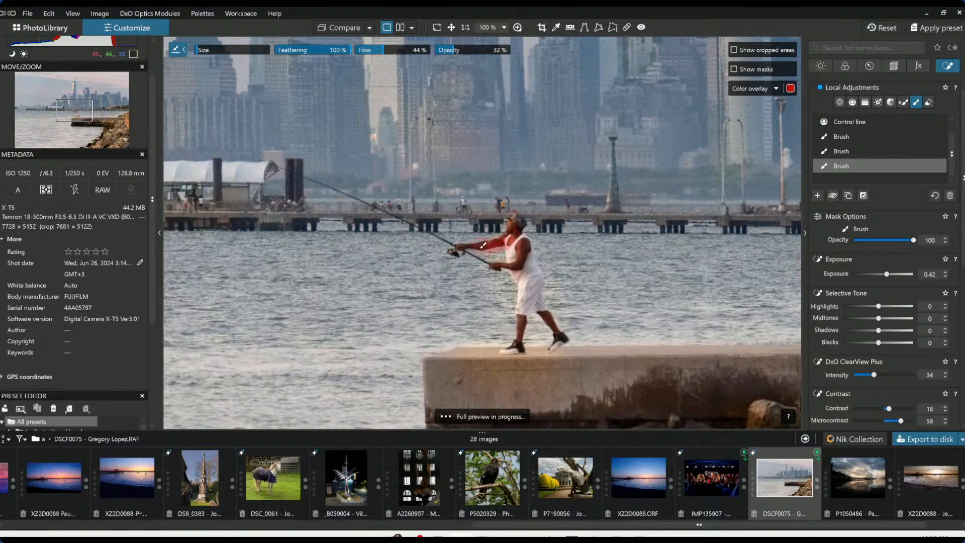
left_click_drag(509, 244, 525, 322)
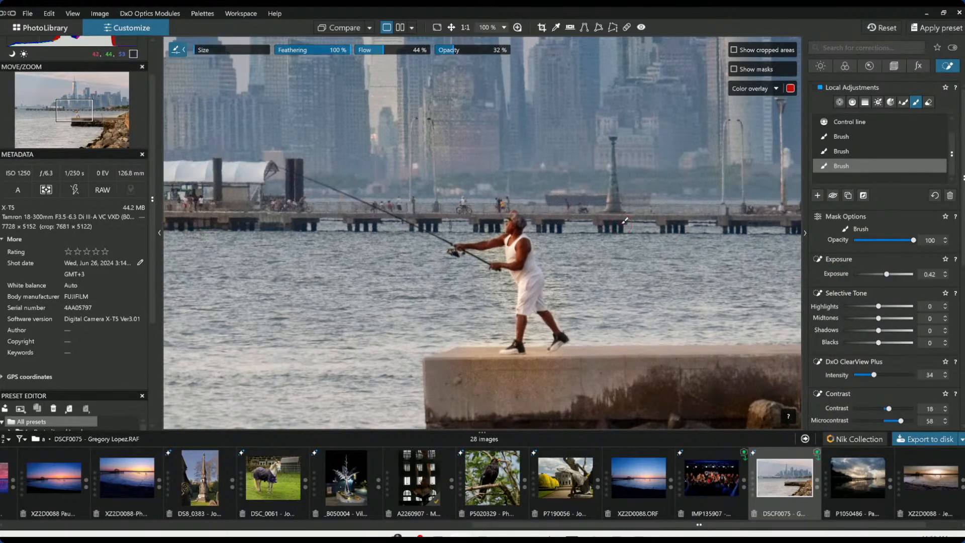
key("alt")
scroll(618, 223, "down", 4)
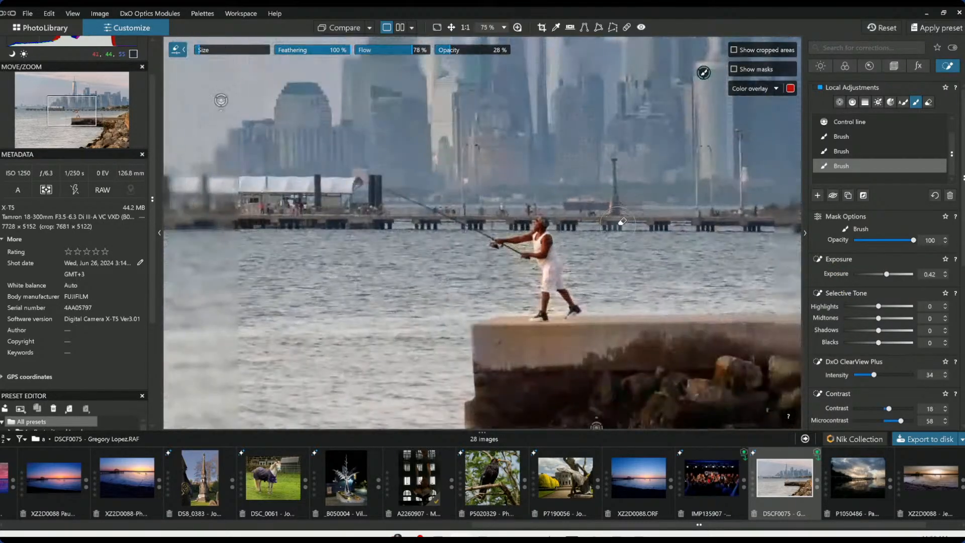
scroll(618, 223, "down", 2)
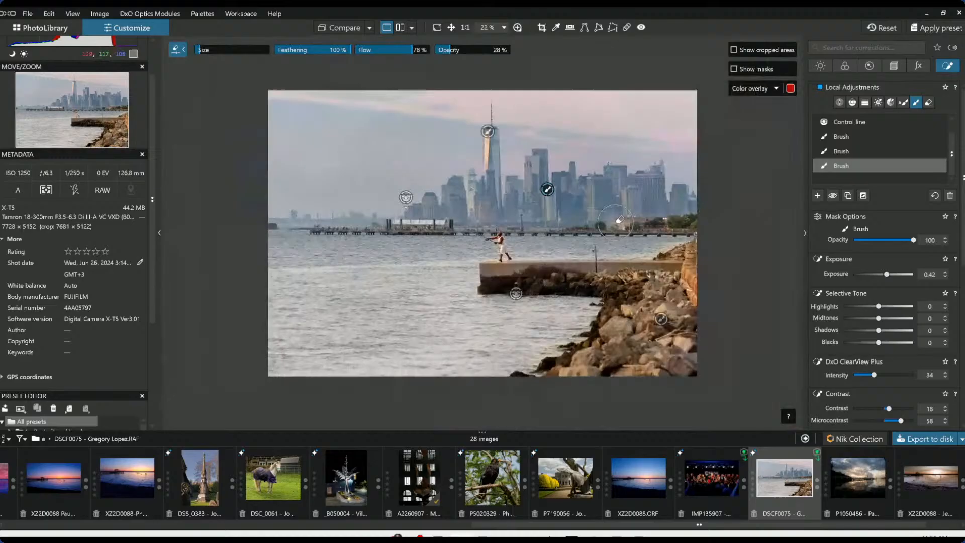
Add a control point on the water at the left and widen its radius over the left water area
left_click(873, 207)
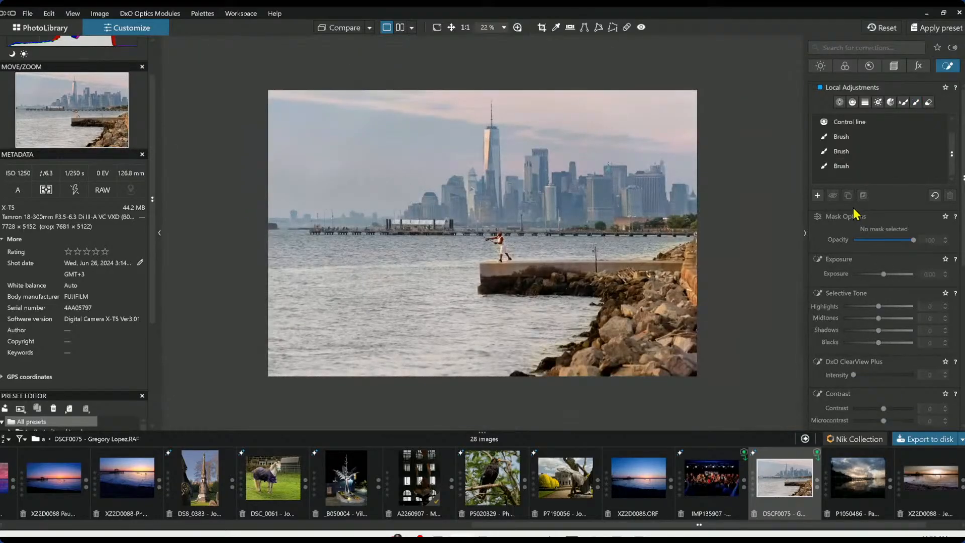
left_click(836, 104)
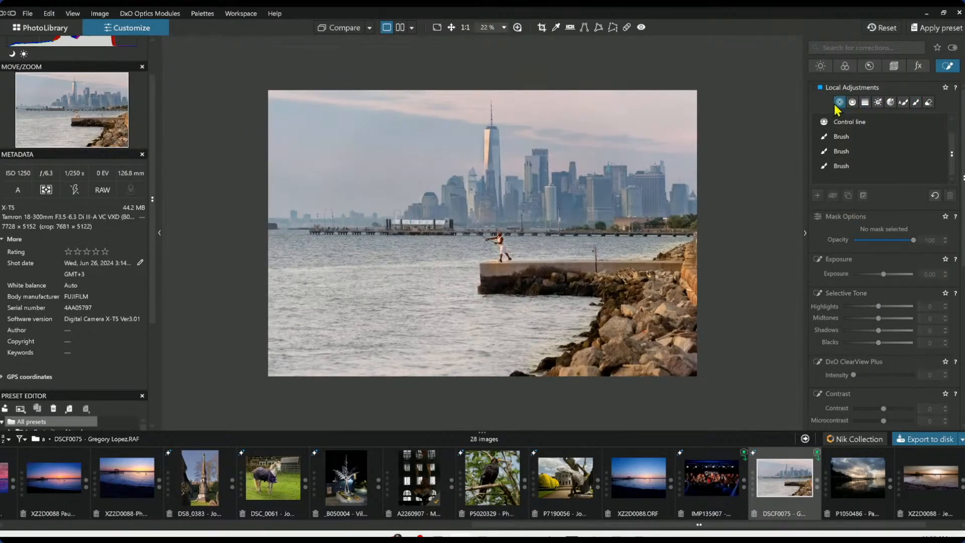
left_click(817, 196)
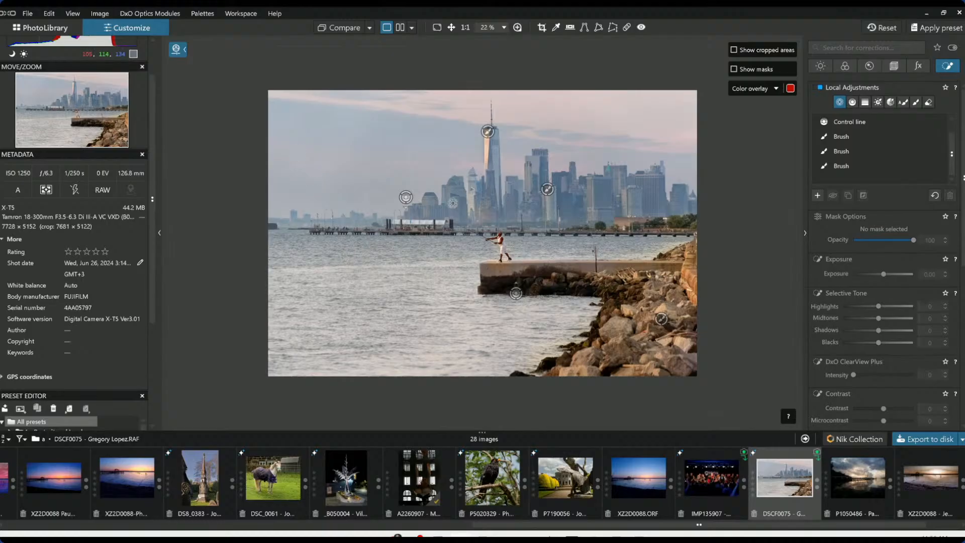
left_click(328, 303)
left_click_drag(336, 299, 424, 315)
left_click(430, 334)
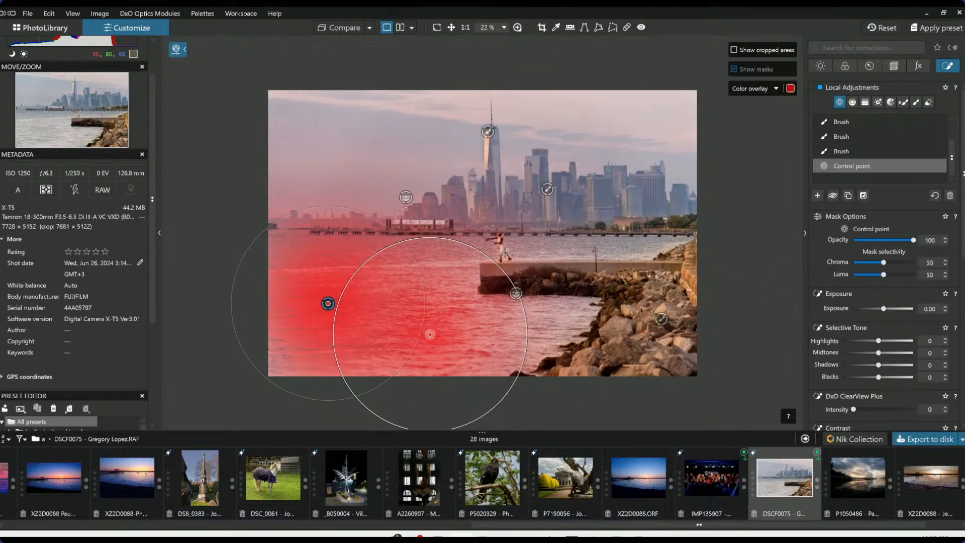
left_click_drag(490, 256, 477, 262)
left_click_drag(379, 221, 367, 234)
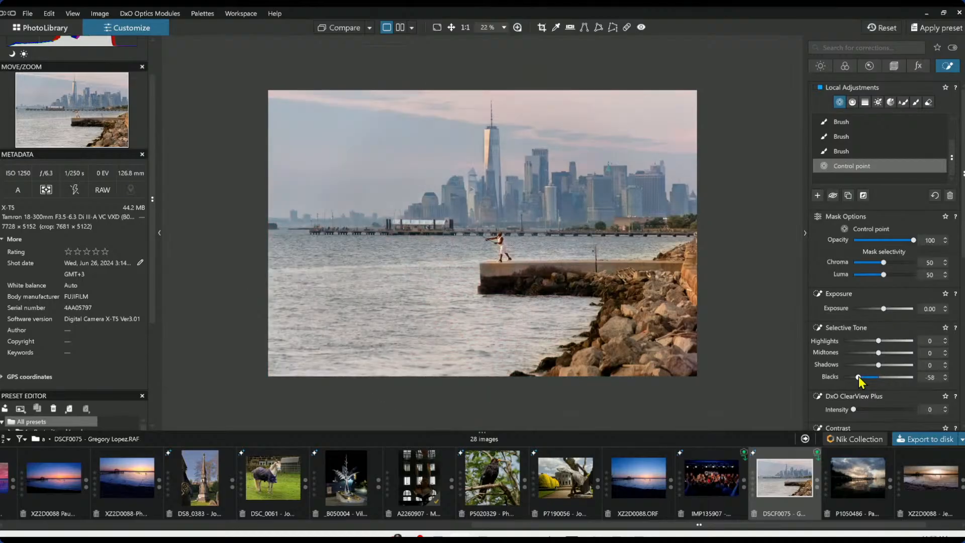
Set the water control point's Blacks to -100, Exposure to -0.15, Highlights 27, Midtones 24 and Shadows -15
left_click_drag(857, 376, 835, 382)
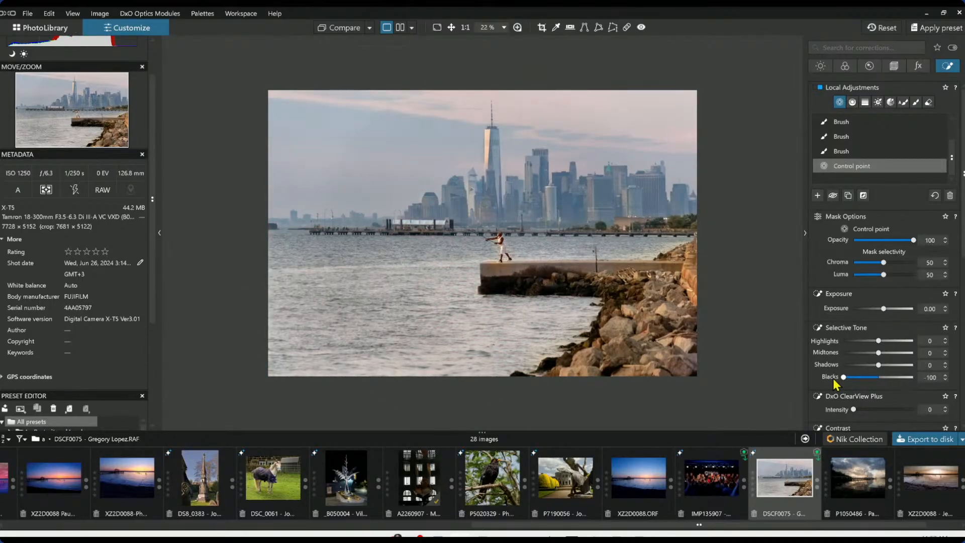
left_click_drag(883, 309, 883, 309)
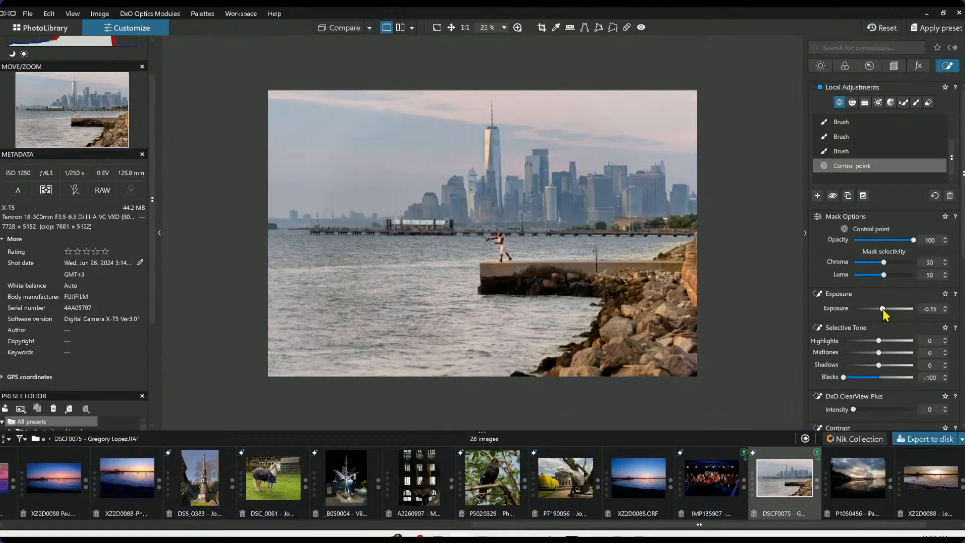
mouse_move(879, 353)
left_mouse_down()
mouse_move(892, 354)
mouse_move(892, 342)
mouse_move(873, 367)
left_mouse_up()
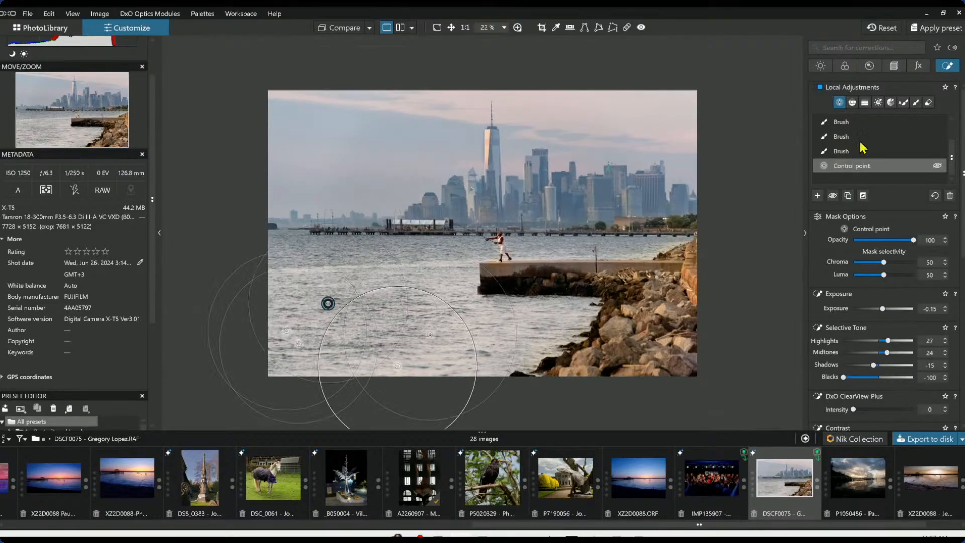
Raise the global Exposure to 0.40
left_click(820, 66)
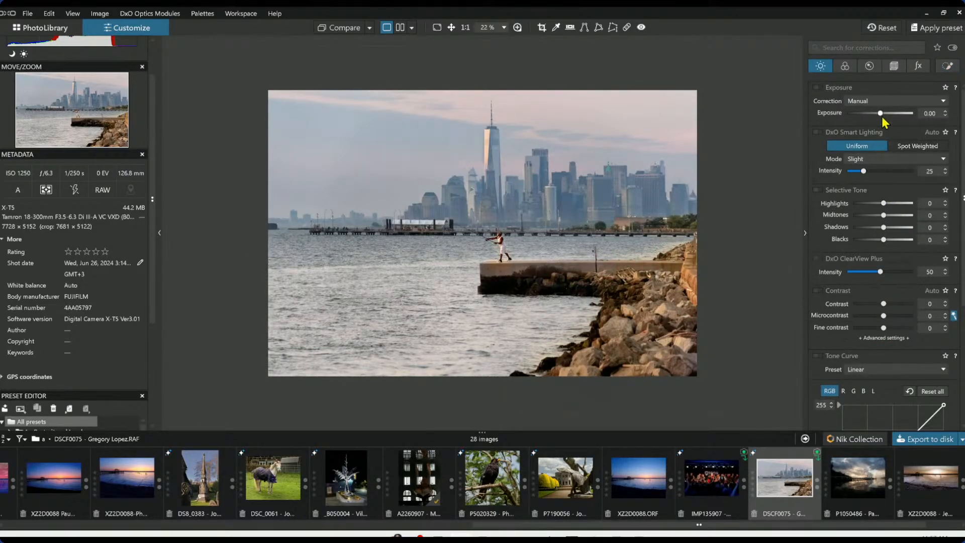
left_click_drag(881, 114, 884, 114)
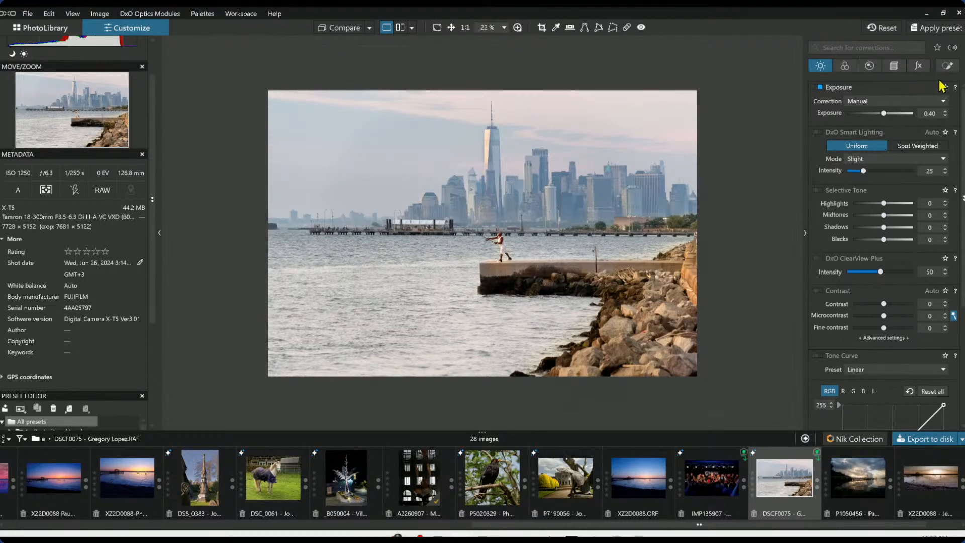
Lower the water control point's Exposure to -0.69 and deselect the mask
left_click(949, 68)
left_click_drag(881, 308, 879, 309)
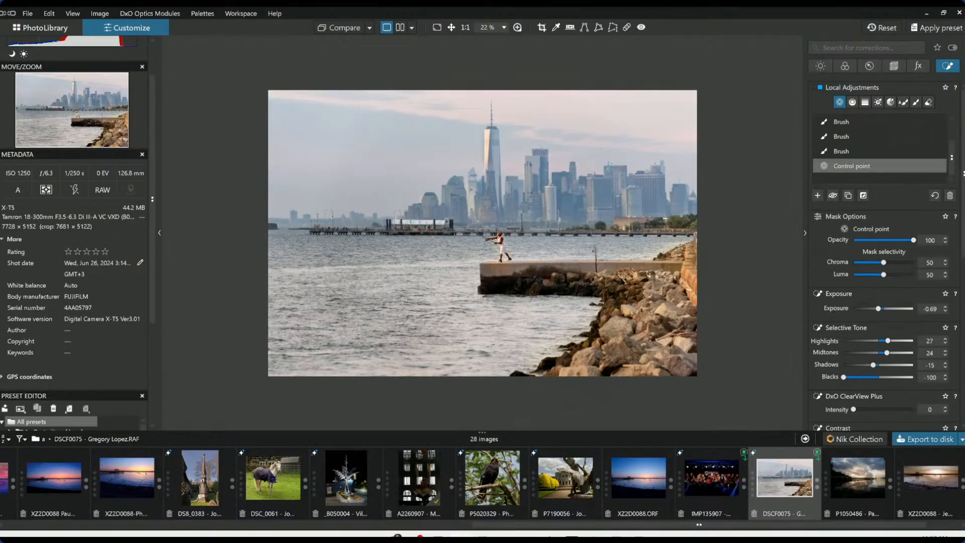
key("Escape")
Compare the edited image with the original
left_click(337, 27)
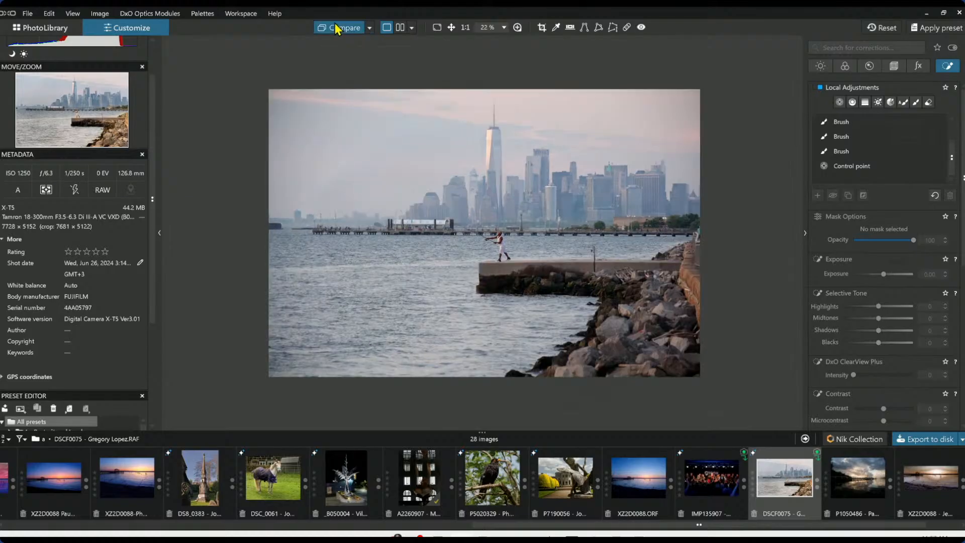
left_click(337, 28)
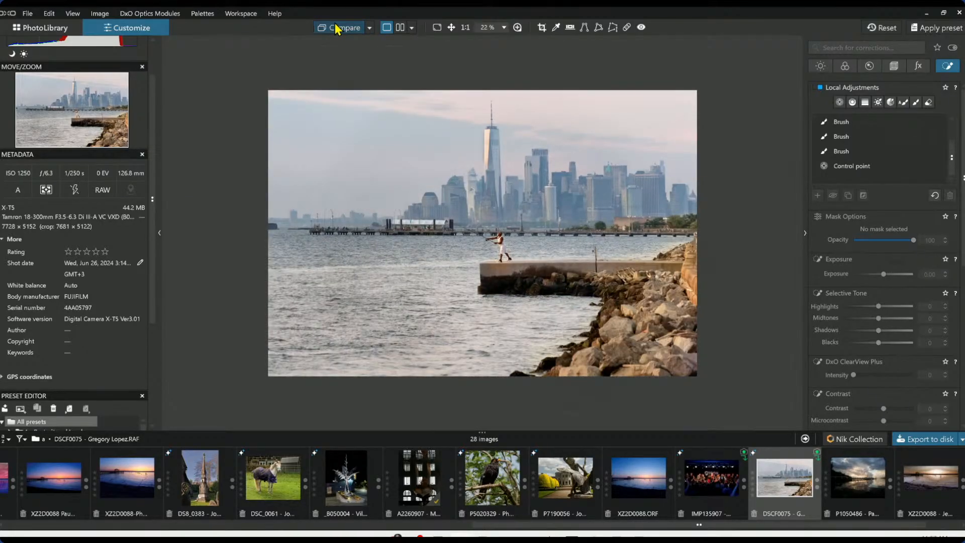
left_click(337, 27)
left_click(336, 28)
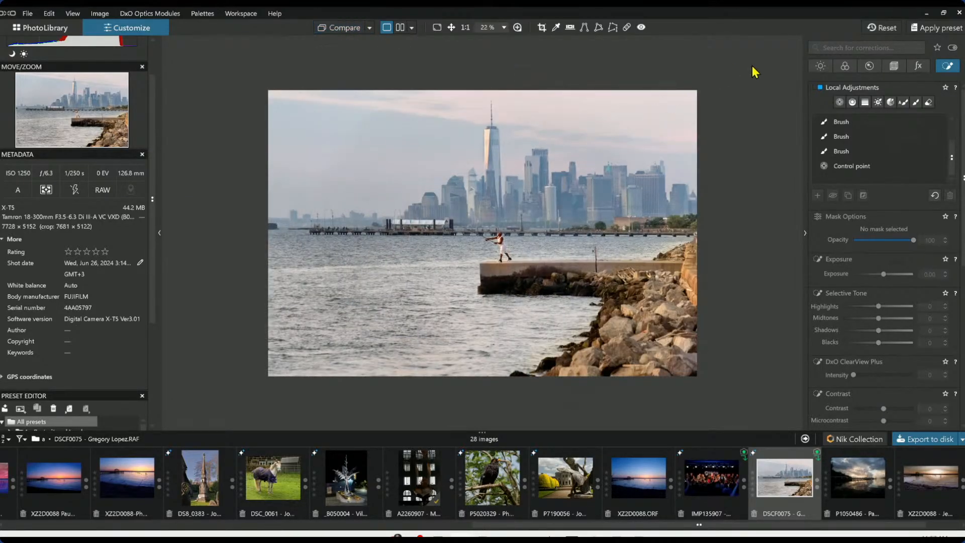
Set the crop aspect ratio to 16 x 9
left_click(891, 66)
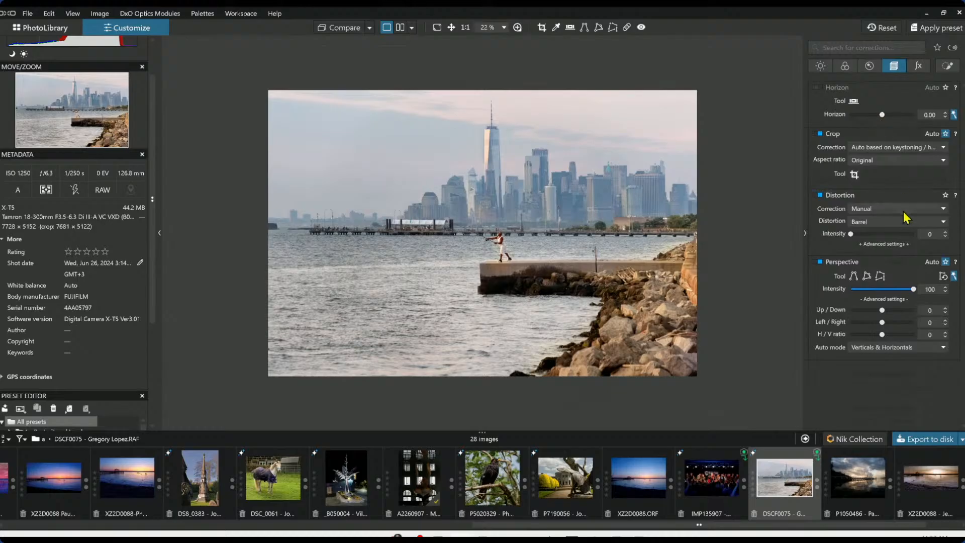
left_click(882, 160)
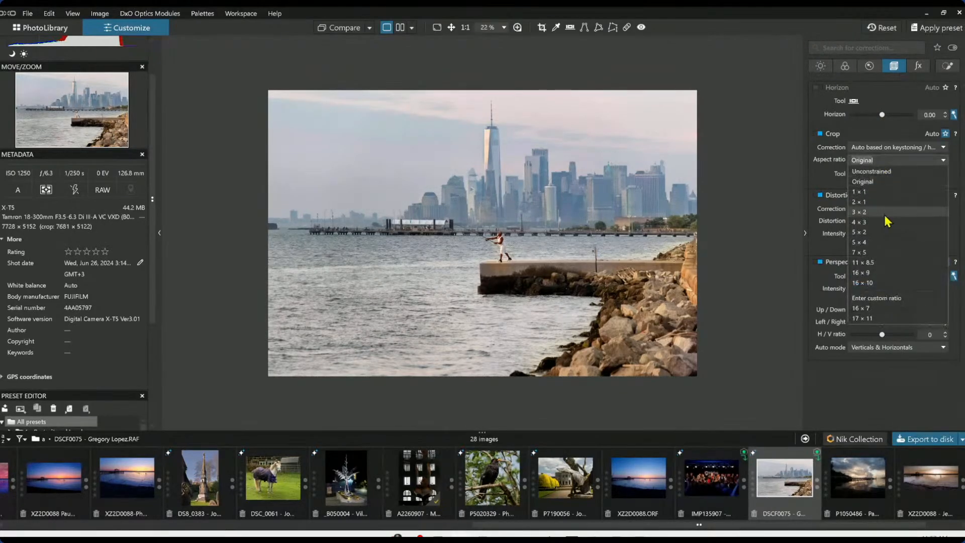
left_click(888, 277)
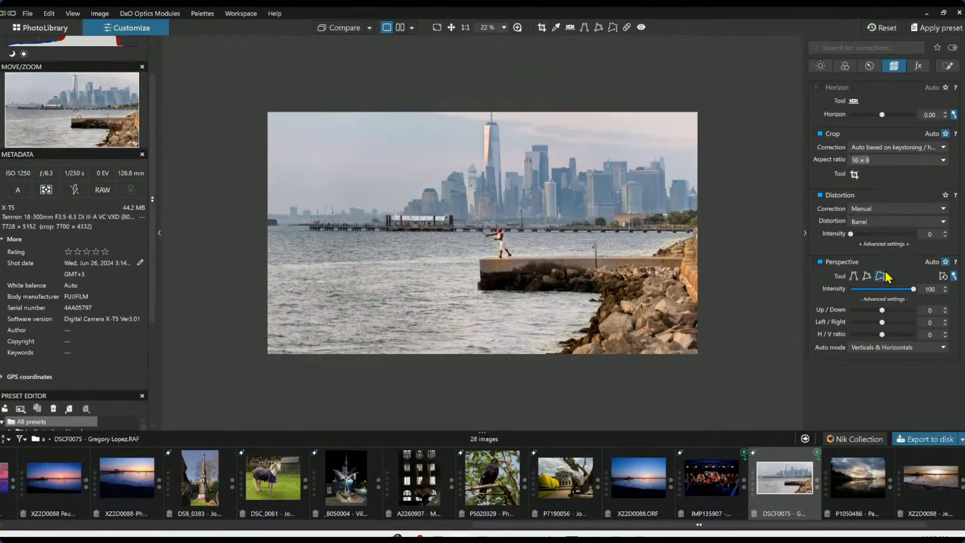
left_click(865, 224)
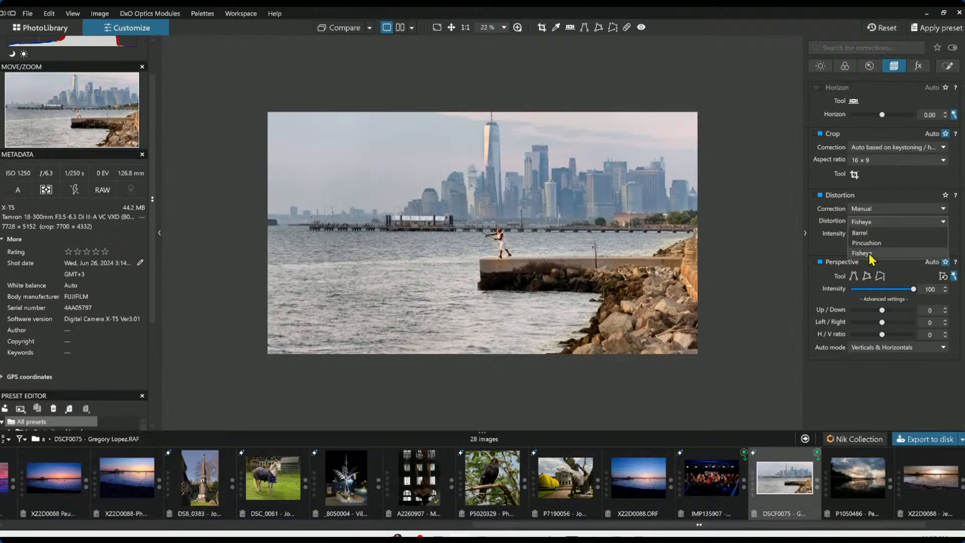
left_click(868, 192)
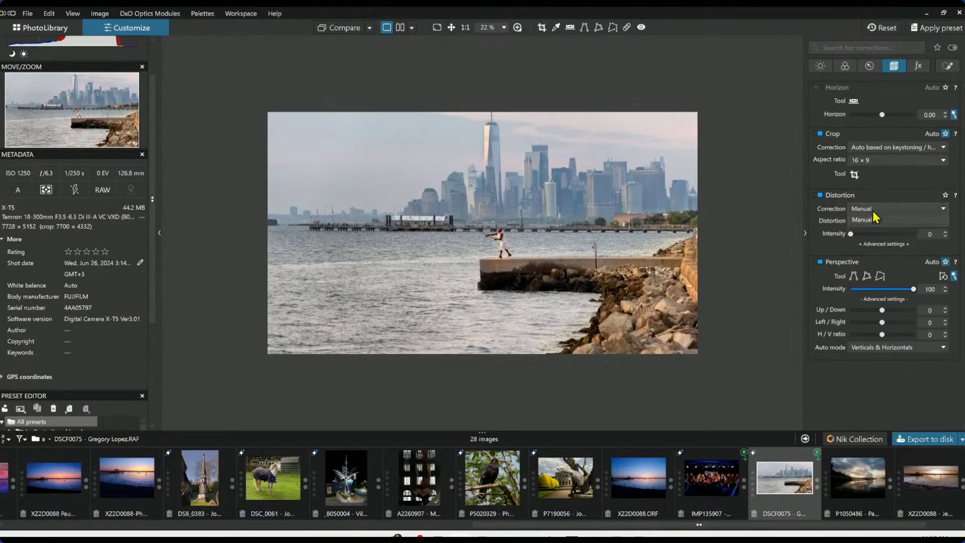
left_click(878, 227)
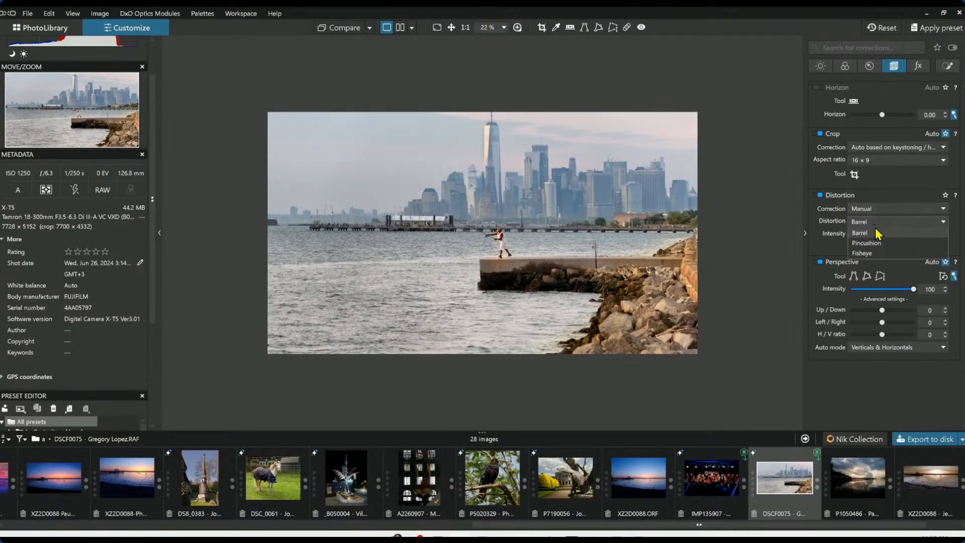
left_click(877, 201)
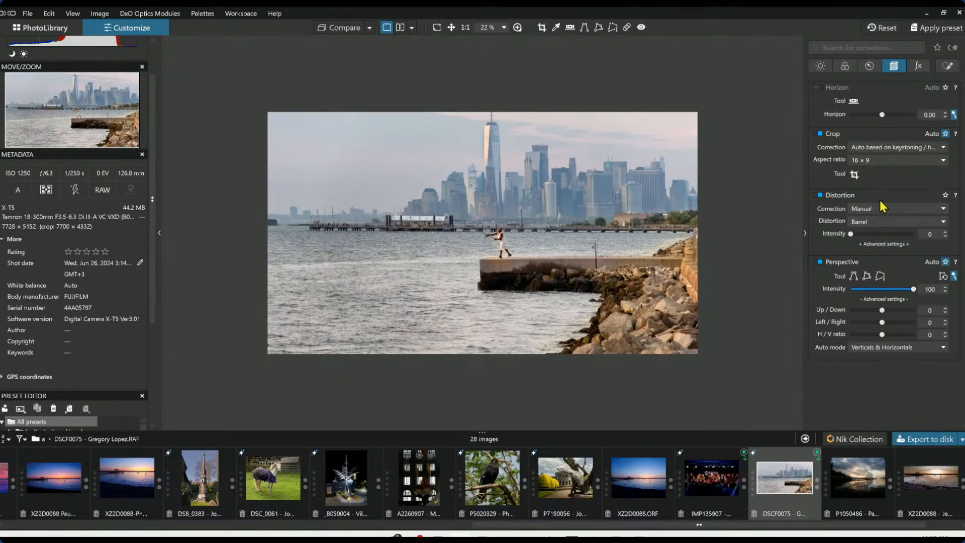
Change the crop aspect ratio to 16 x 7 and shift the crop frame upward to take in the skyline
left_click(870, 163)
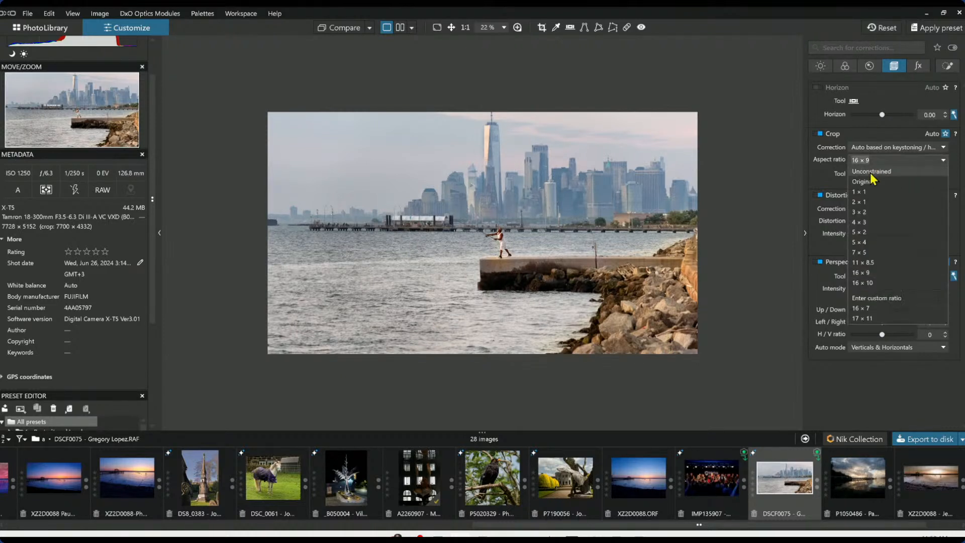
left_click(883, 314)
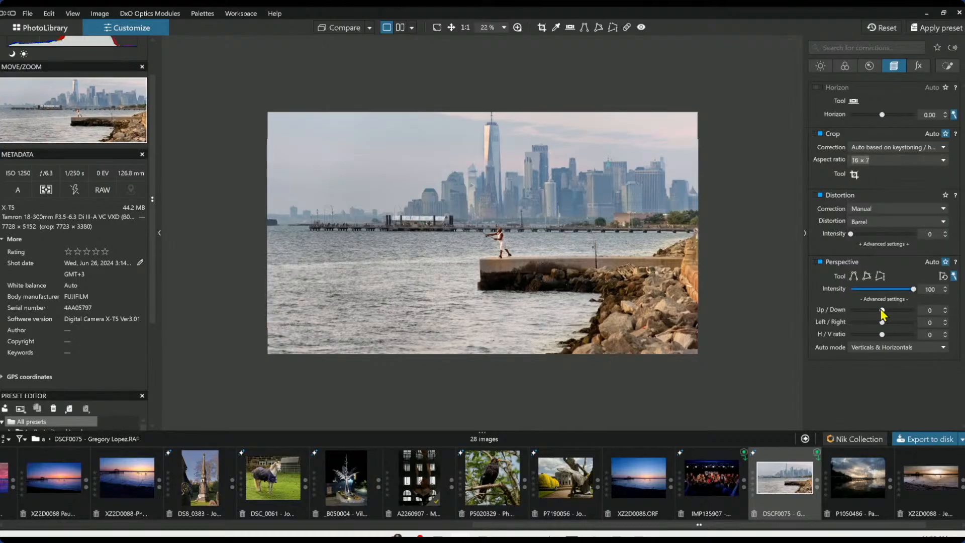
left_click(854, 175)
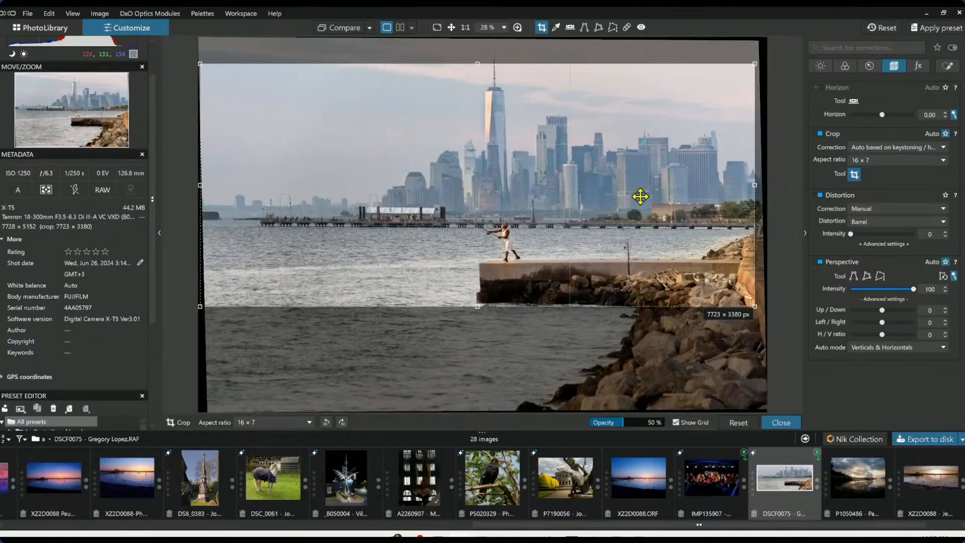
left_click_drag(648, 203, 644, 179)
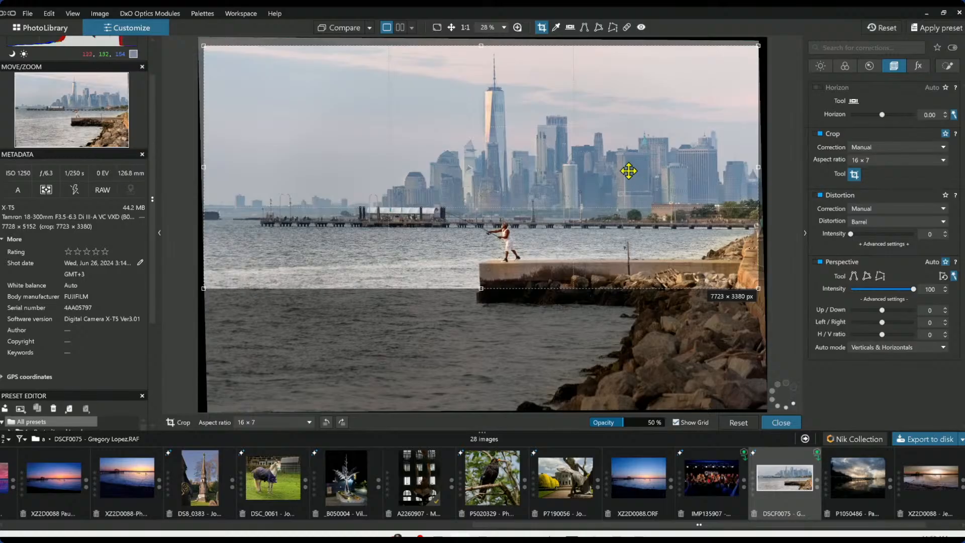
key("Return")
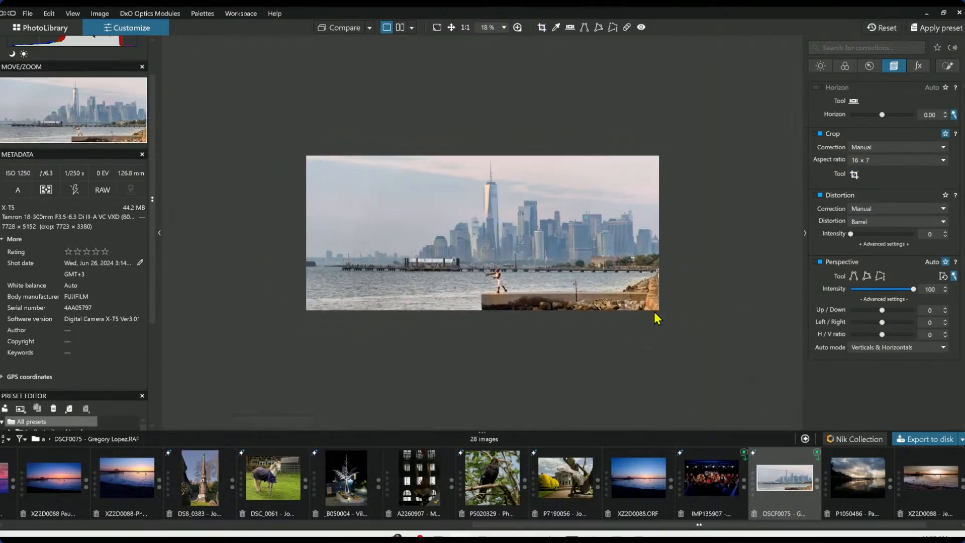
Tighten the 16 x 7 crop from the right edge and reposition it around the skyline and figure
left_click(855, 174)
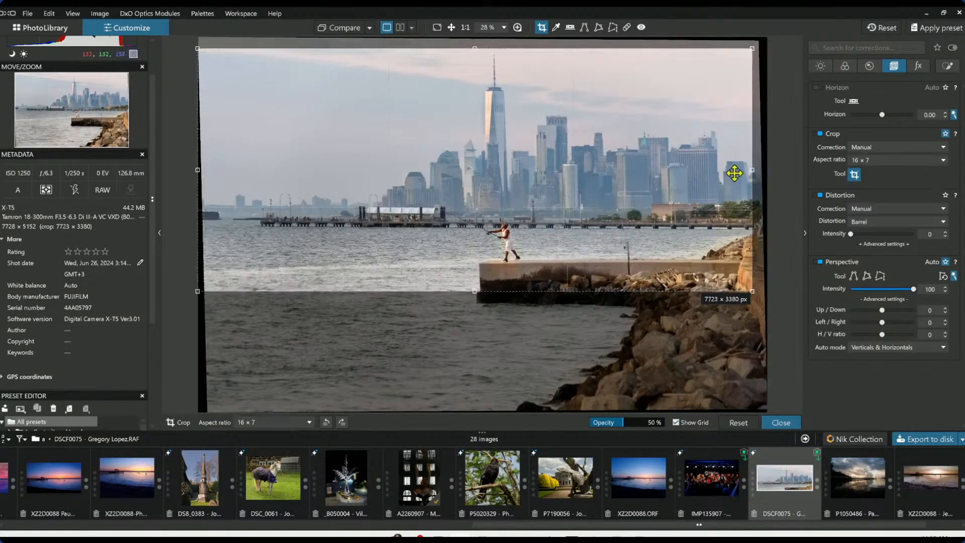
left_click_drag(752, 170, 740, 171)
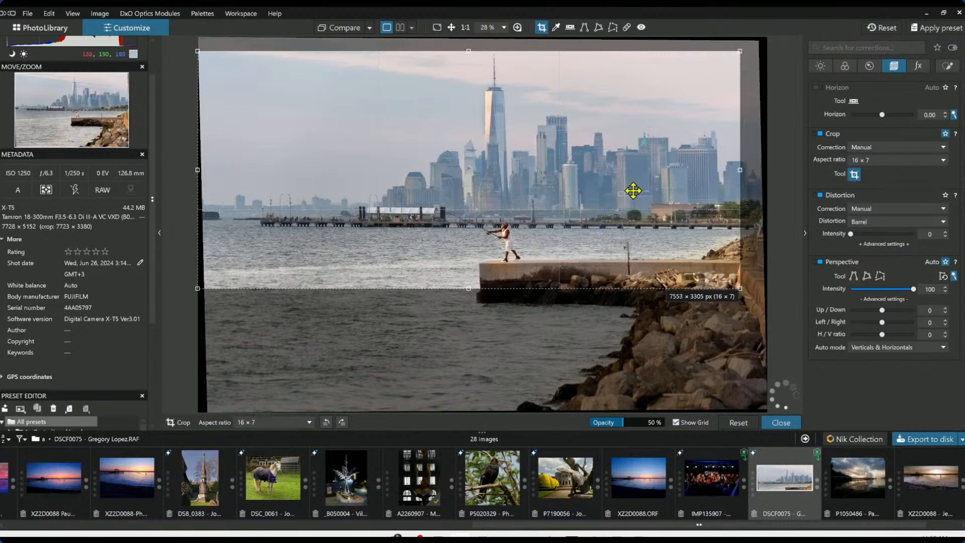
left_click_drag(633, 191, 643, 193)
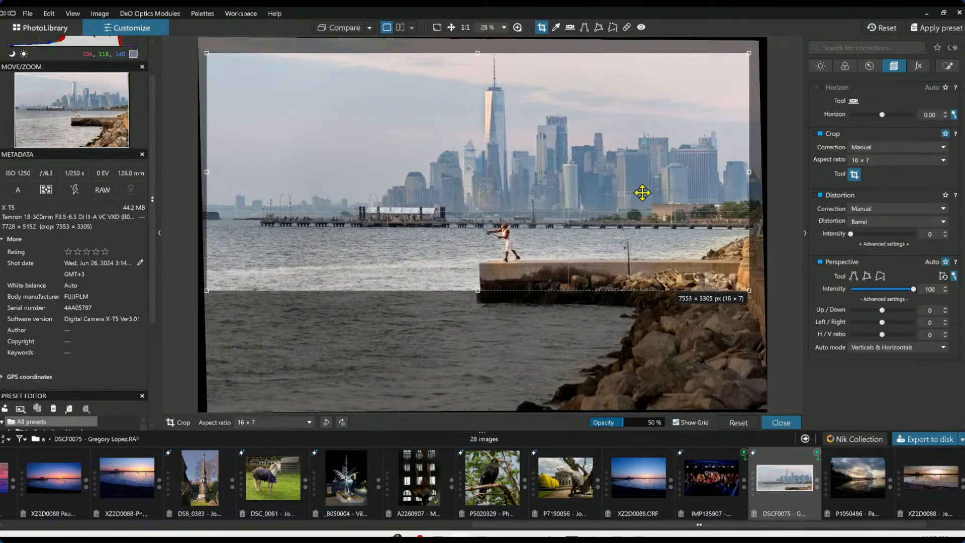
left_click_drag(643, 194, 643, 184)
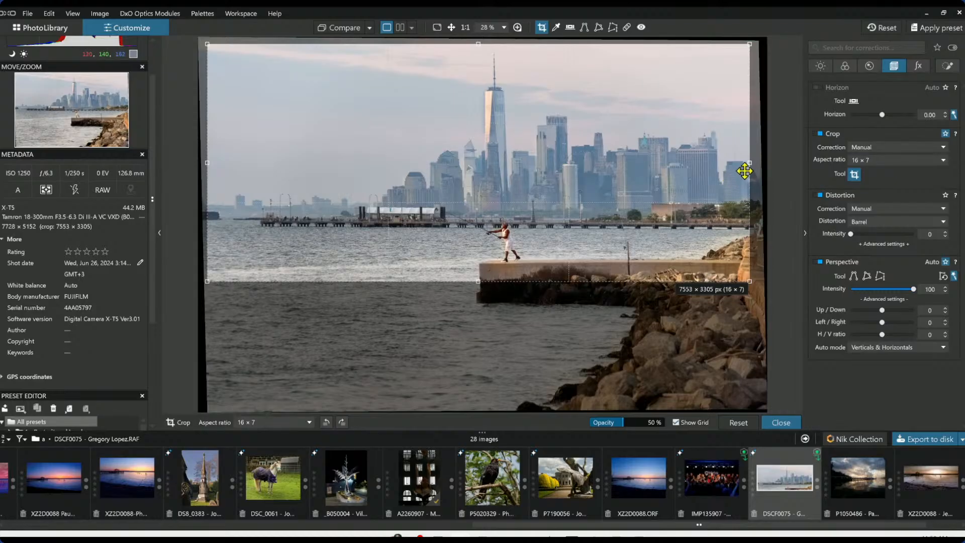
left_click_drag(750, 163, 722, 166)
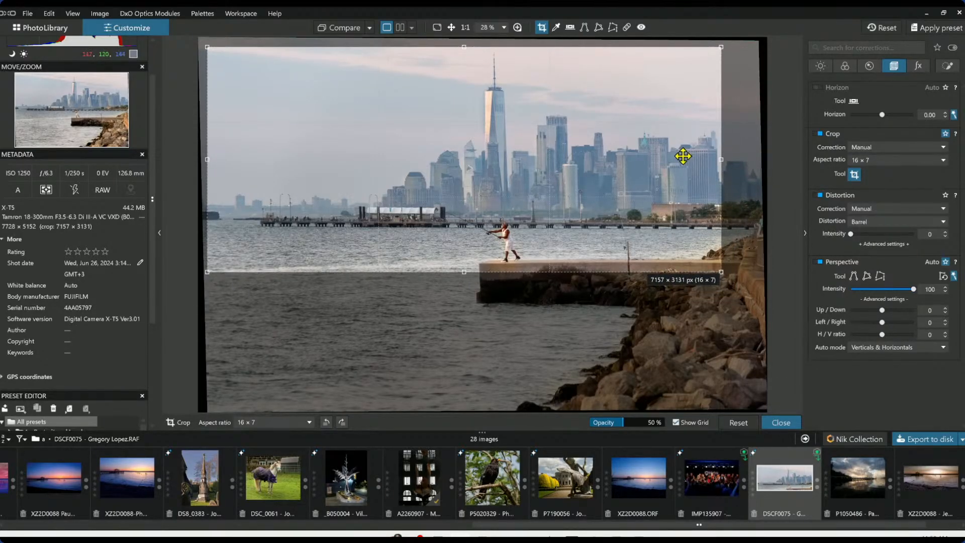
key("Return")
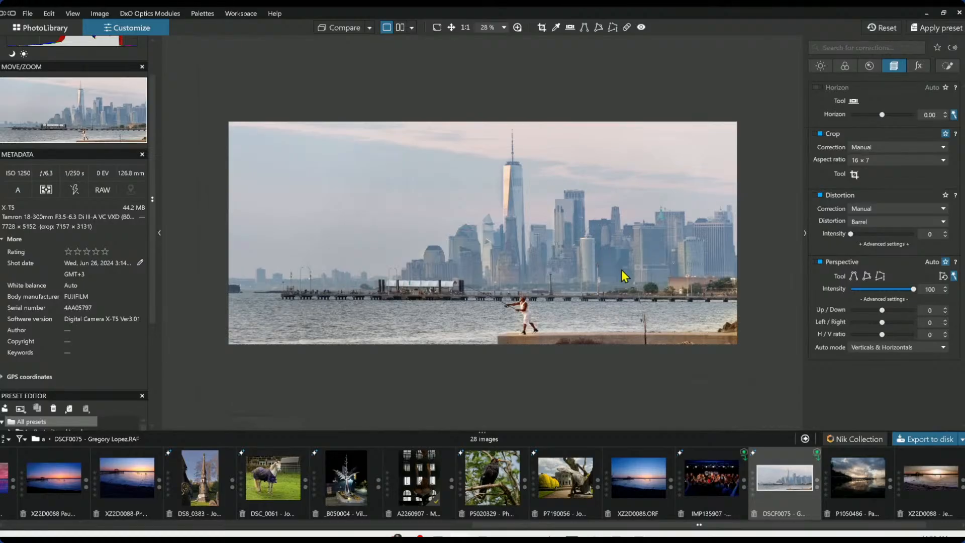
Hide the palettes and export the image as a standard full-size JPEG to the original image folder
left_click(359, 27)
key("Tab")
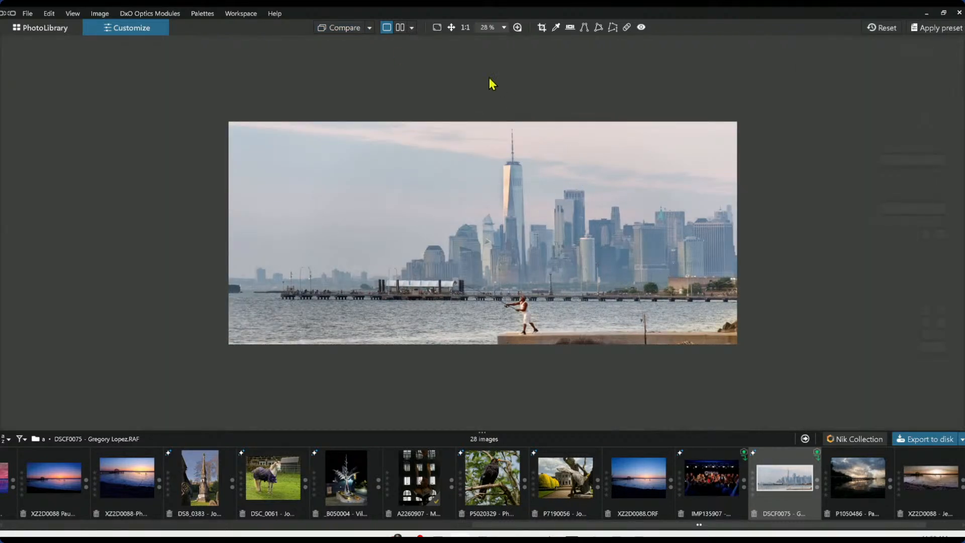
left_click(910, 441)
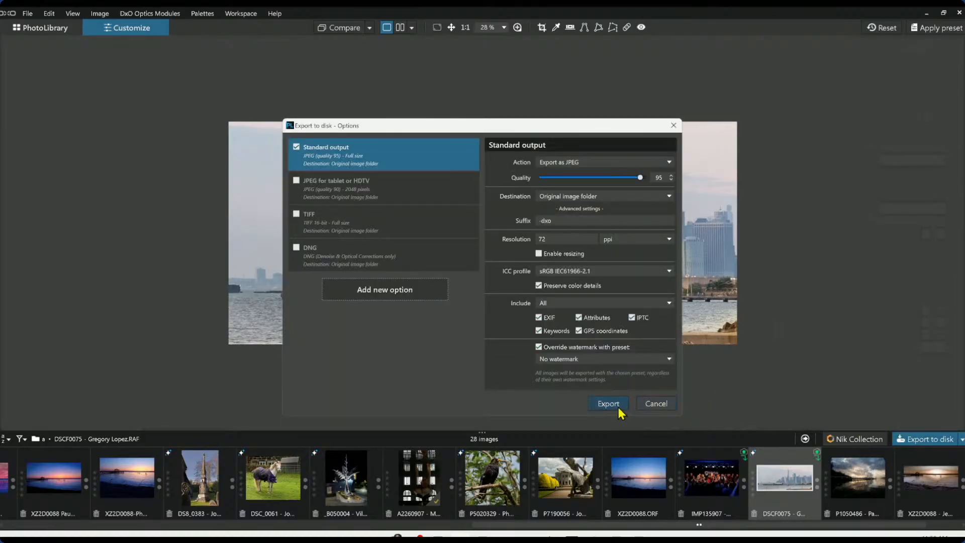
left_click(619, 409)
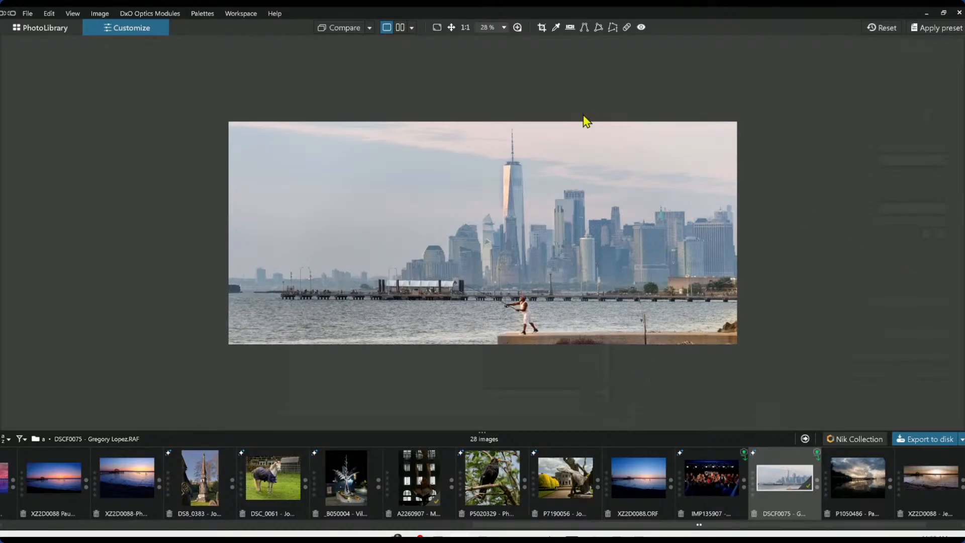
Reset the image's corrections and compare the edited and original versions side by side
left_click(876, 32)
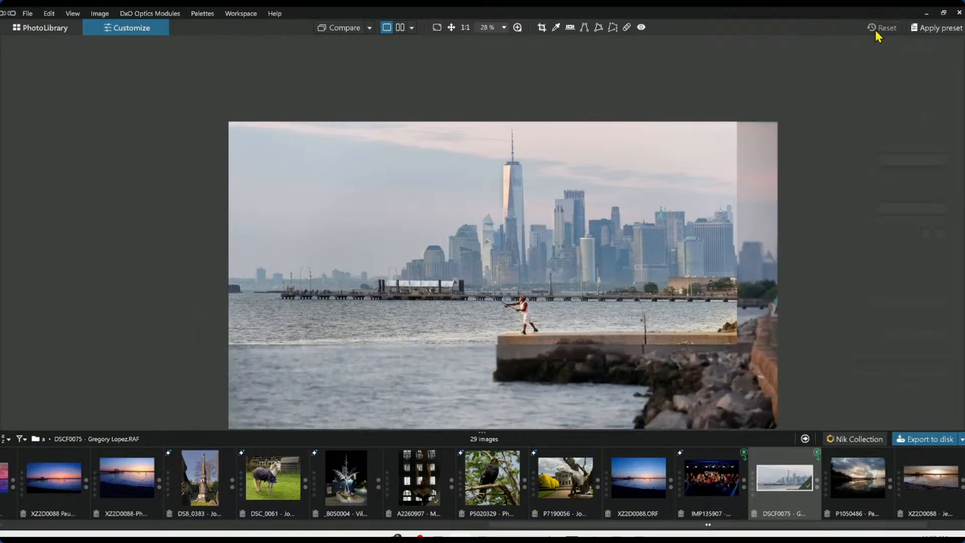
left_click(369, 27)
left_click(393, 91)
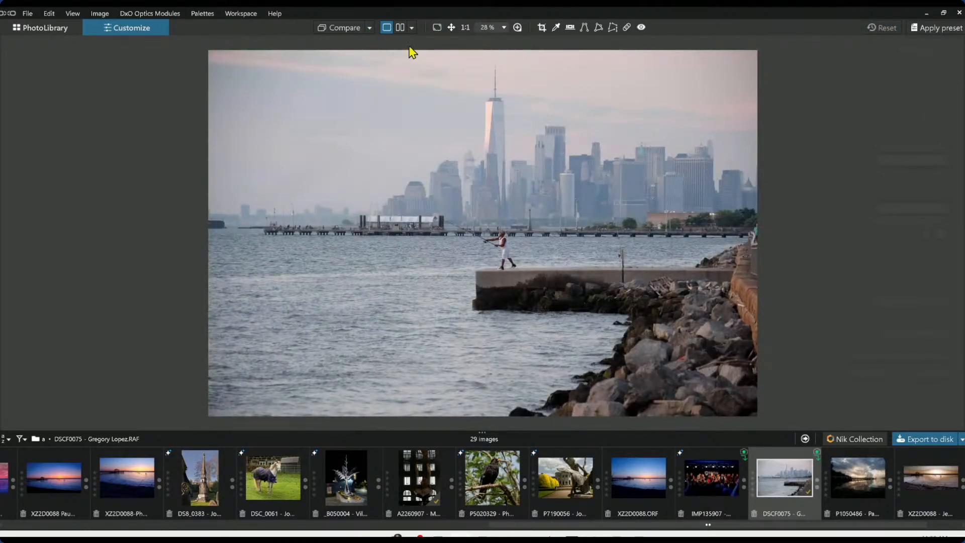
left_click(404, 28)
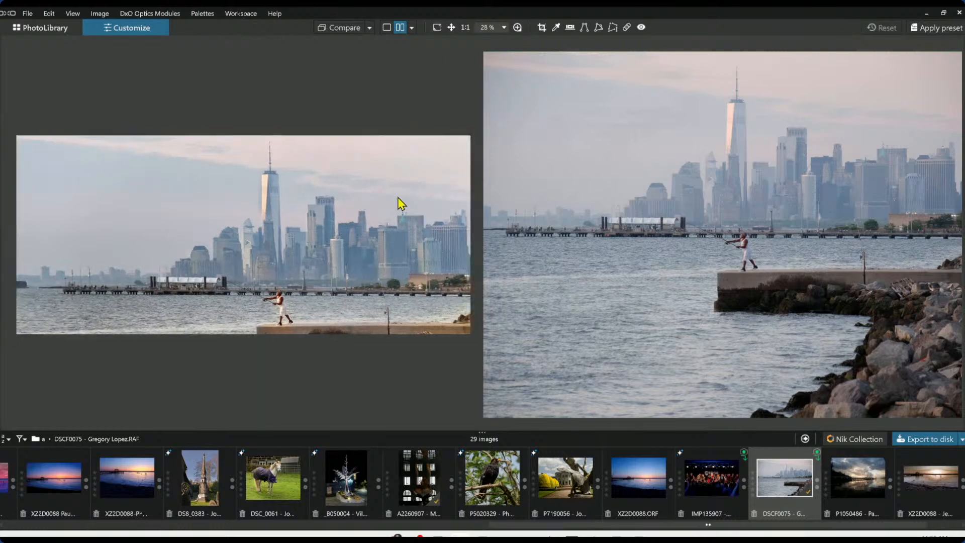
scroll(601, 241, "down", 3)
scroll(653, 254, "up", 1)
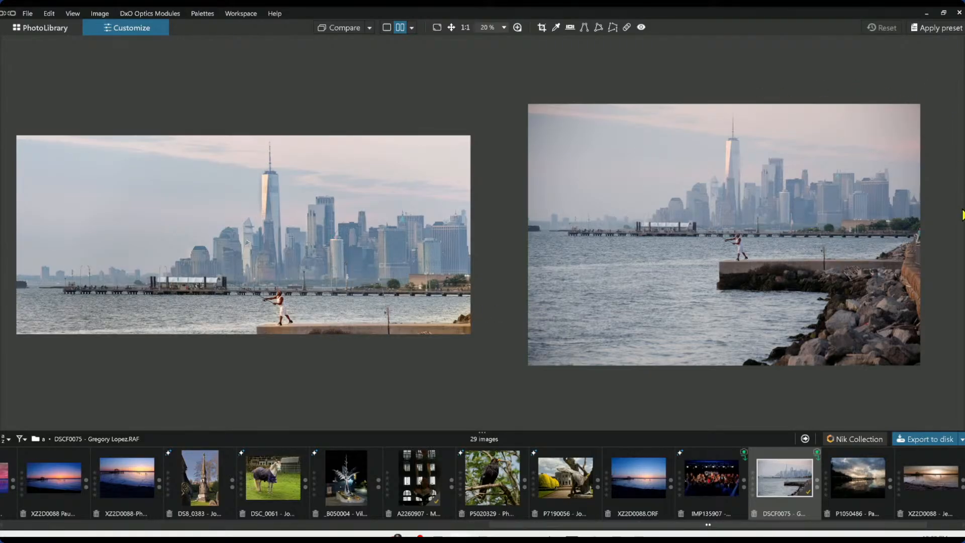
Undo the correction reset and recrop the skyline image to a 16 x 9 aspect ratio
key("ctrl+z")
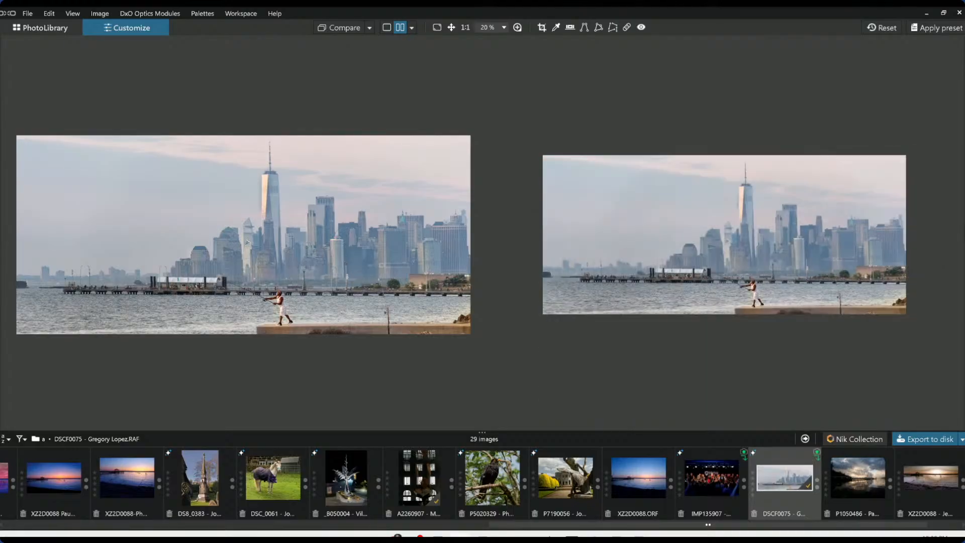
mouse_move(921, 204)
left_click(857, 175)
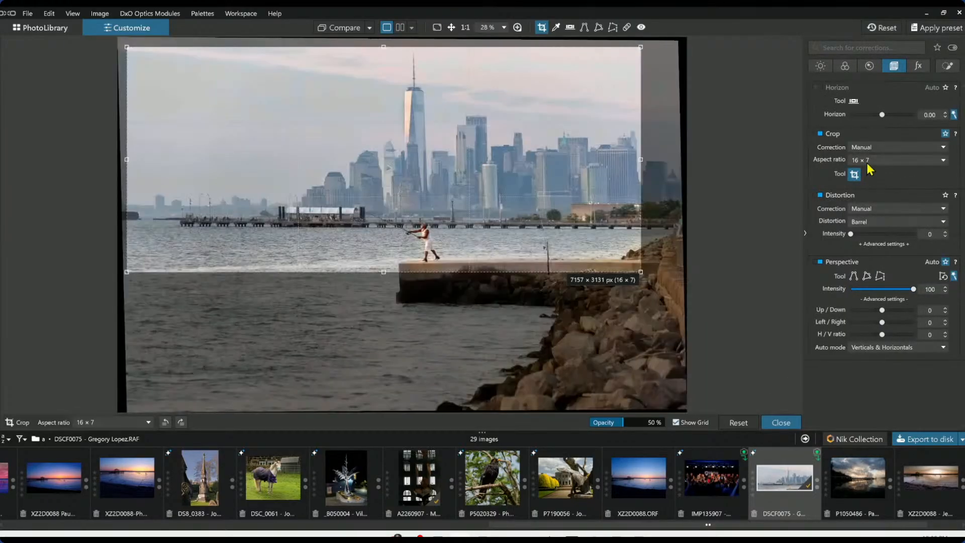
left_click(870, 160)
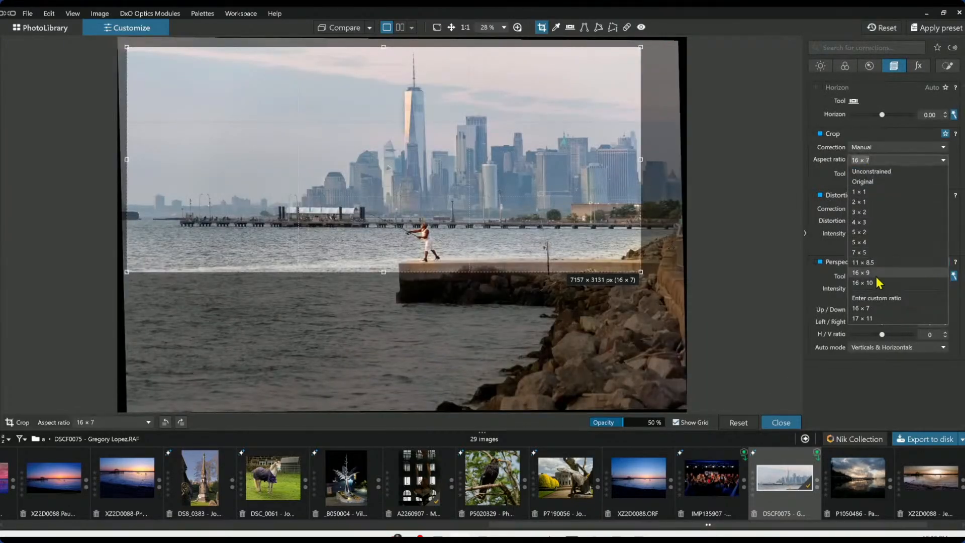
left_click(878, 275)
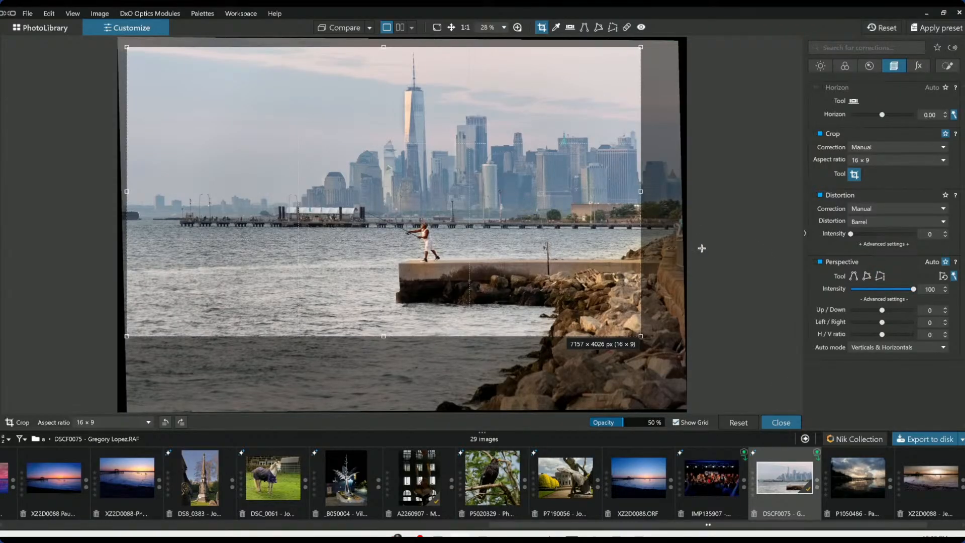
double_click(581, 227)
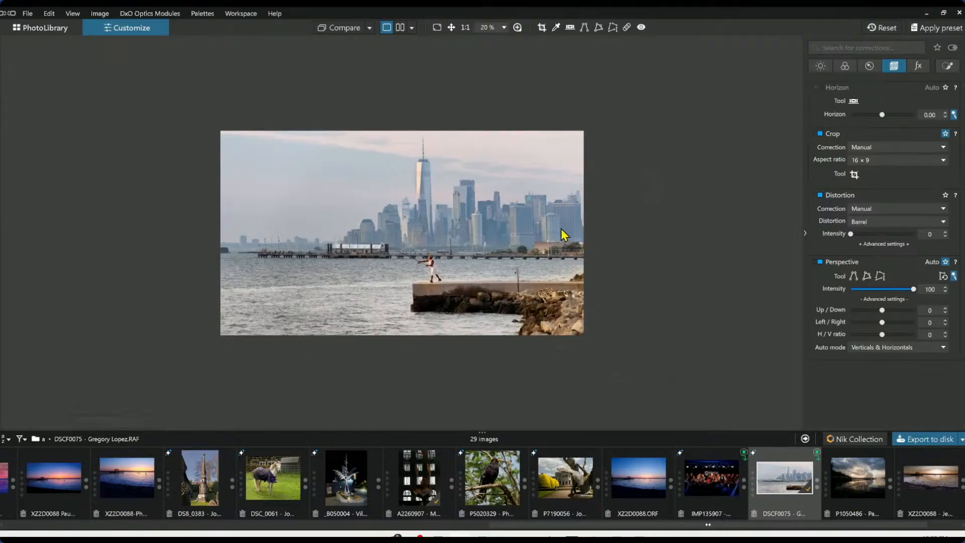
Export the image to disk again, overwriting the existing JPEG file
scroll(565, 234, "up", 2)
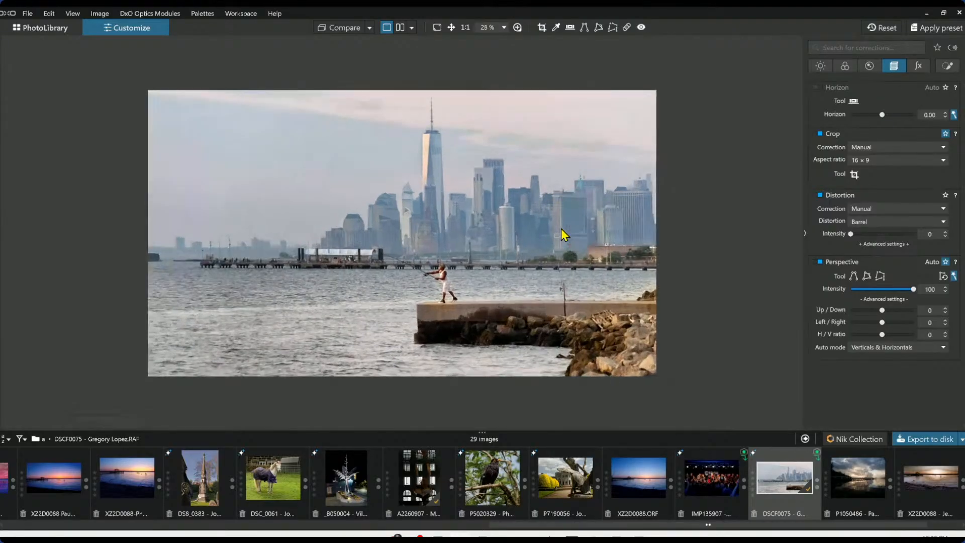
left_click(924, 439)
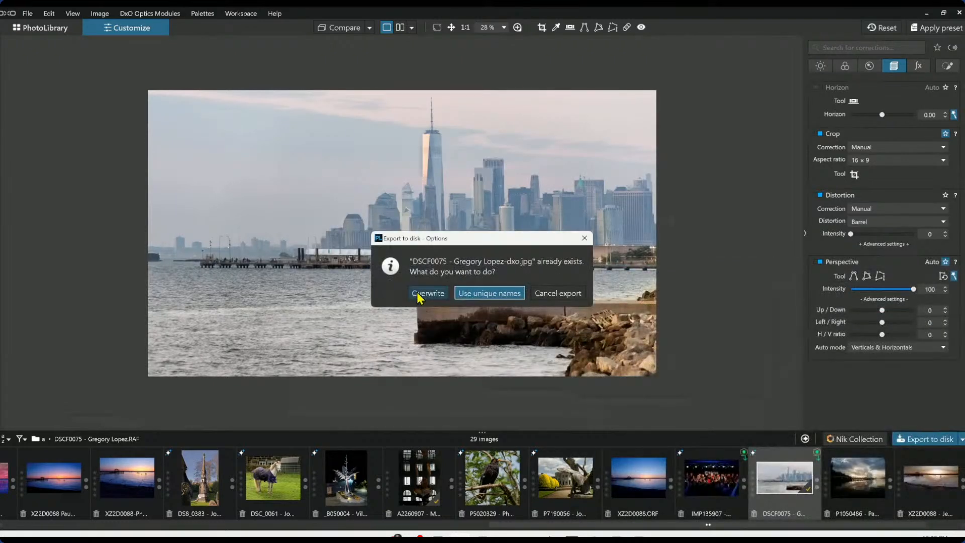
left_click(418, 293)
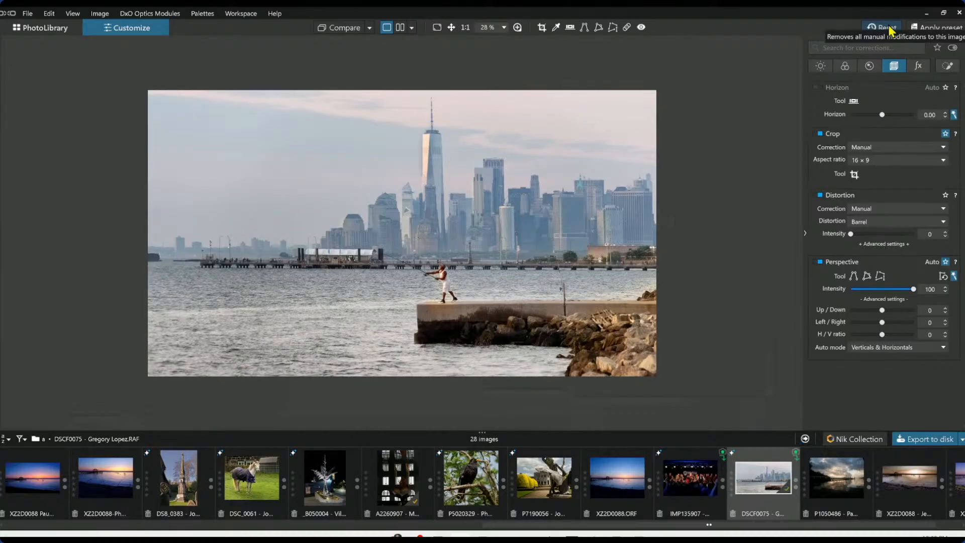
Reset all manual corrections on the skyline image
left_click(871, 68)
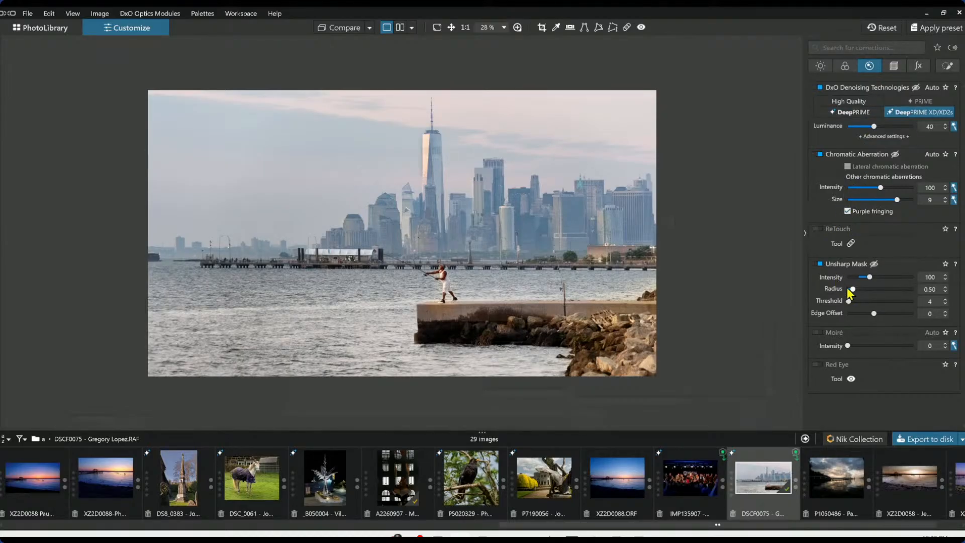
left_click(894, 67)
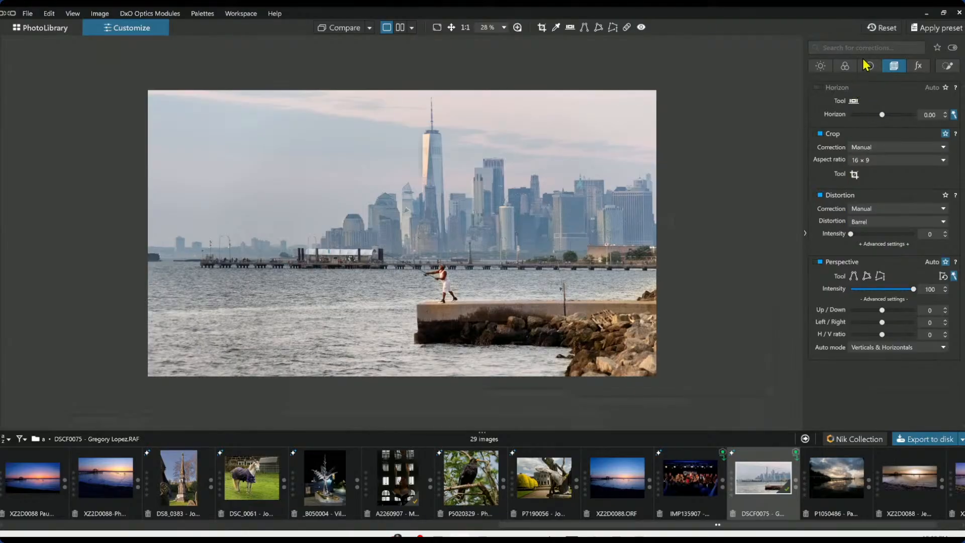
left_click(870, 67)
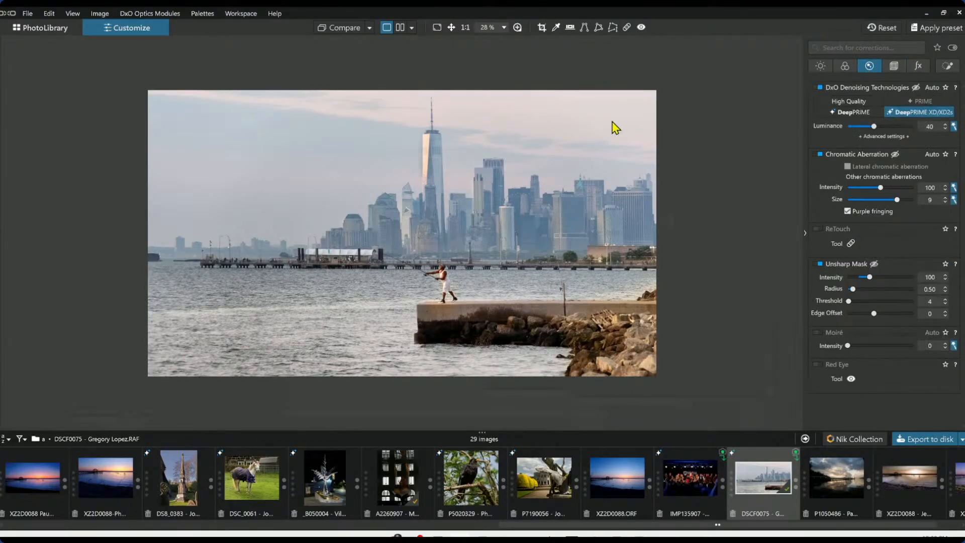
left_click(882, 28)
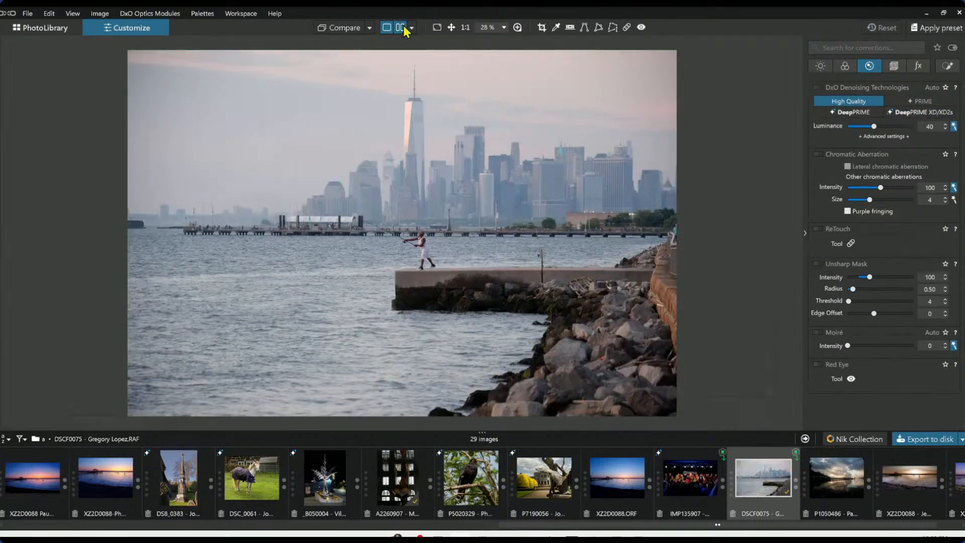
Compare the corrected and original versions side by side with the palettes hidden and the images fitted
left_click(401, 27)
left_click(805, 233)
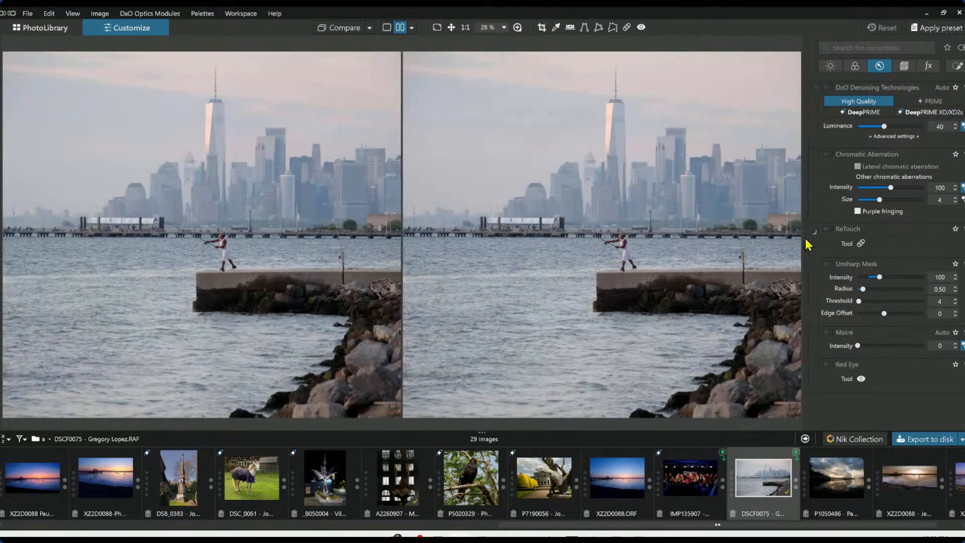
key("ctrl+0")
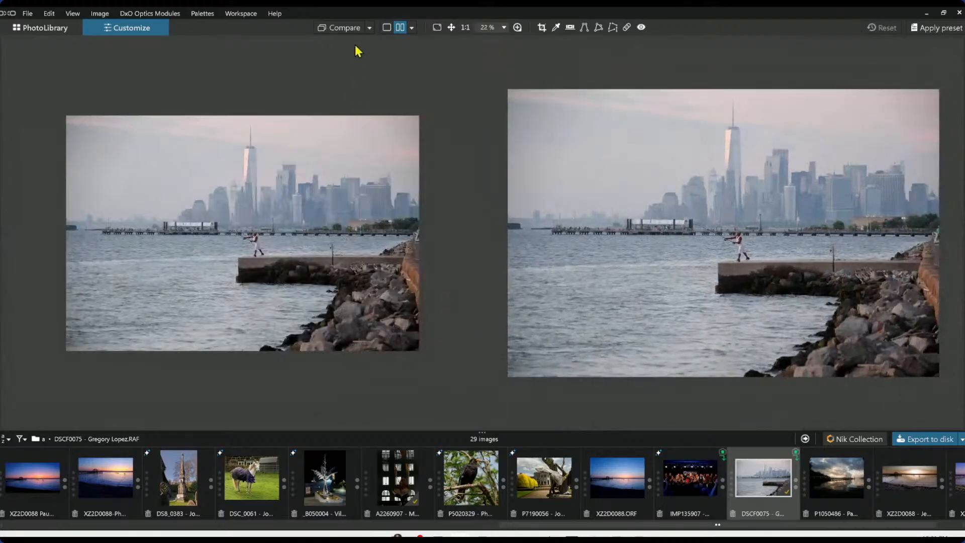
left_click(371, 27)
left_click(382, 94)
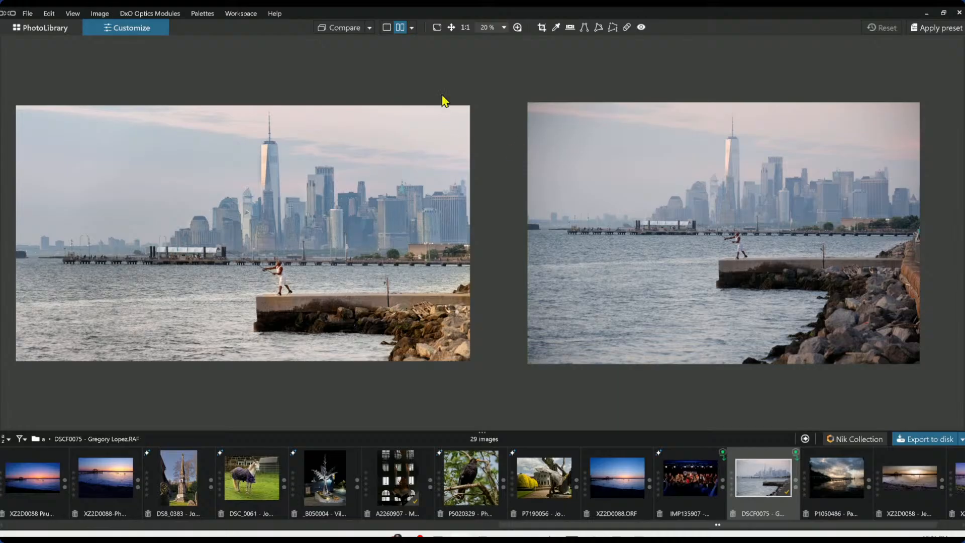
Switch to the single view and toggle between the original and corrected image repeatedly
left_click(387, 28)
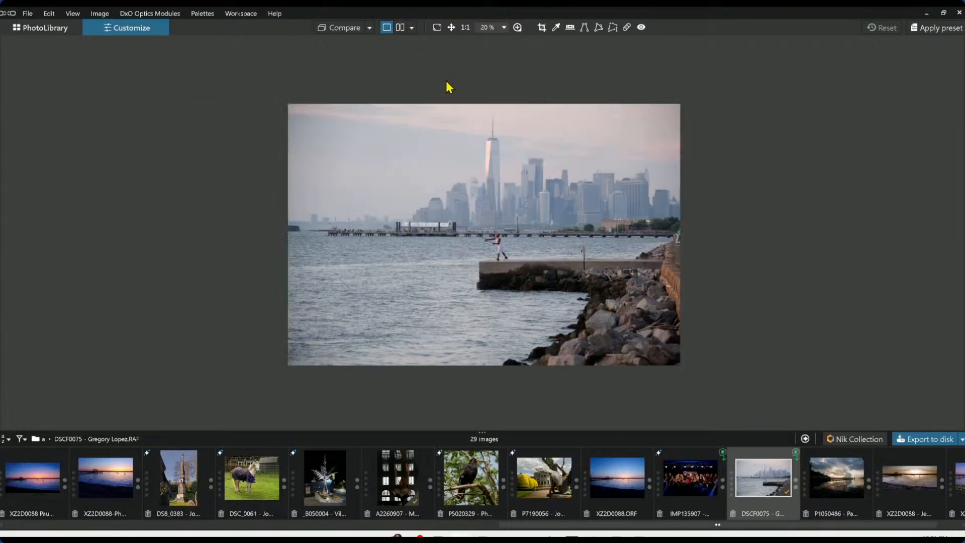
left_click(345, 30)
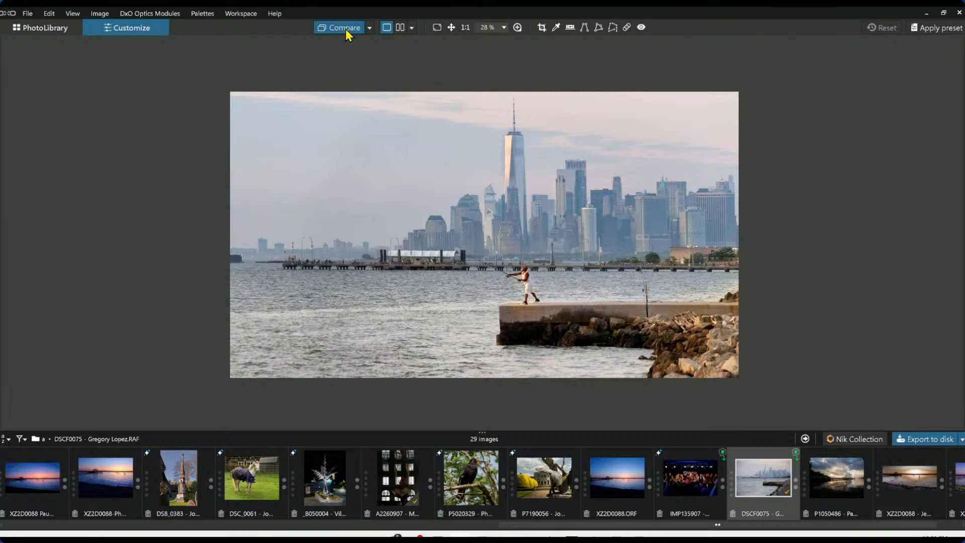
left_click(346, 29)
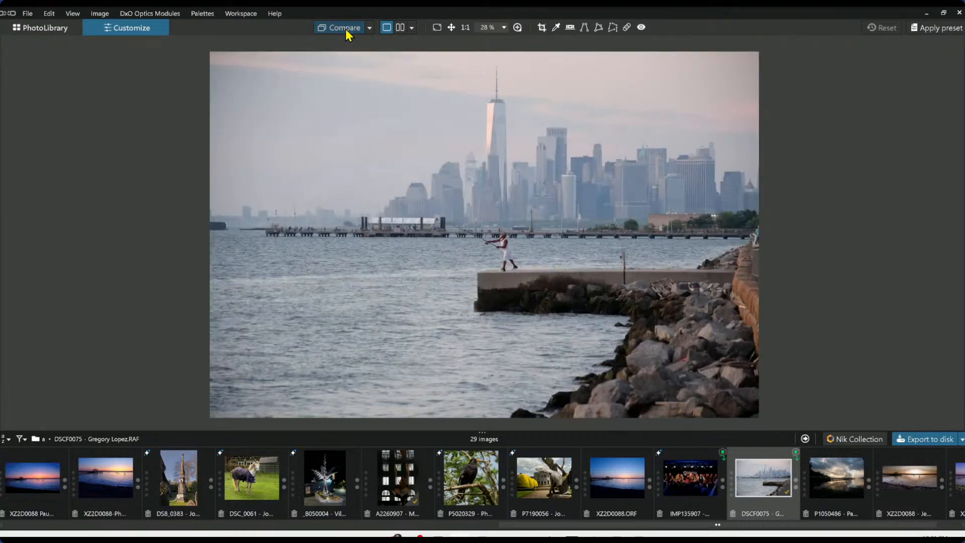
left_click(345, 29)
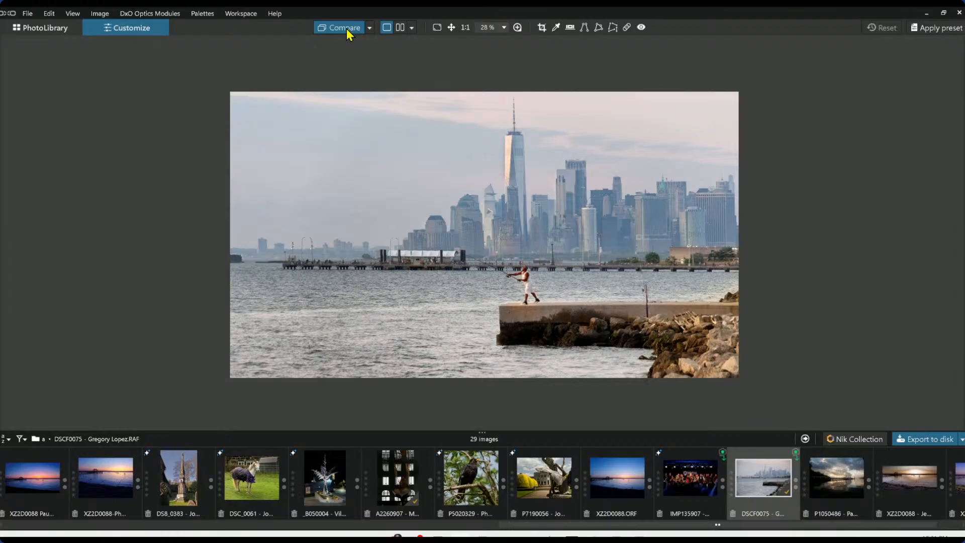
left_click(346, 29)
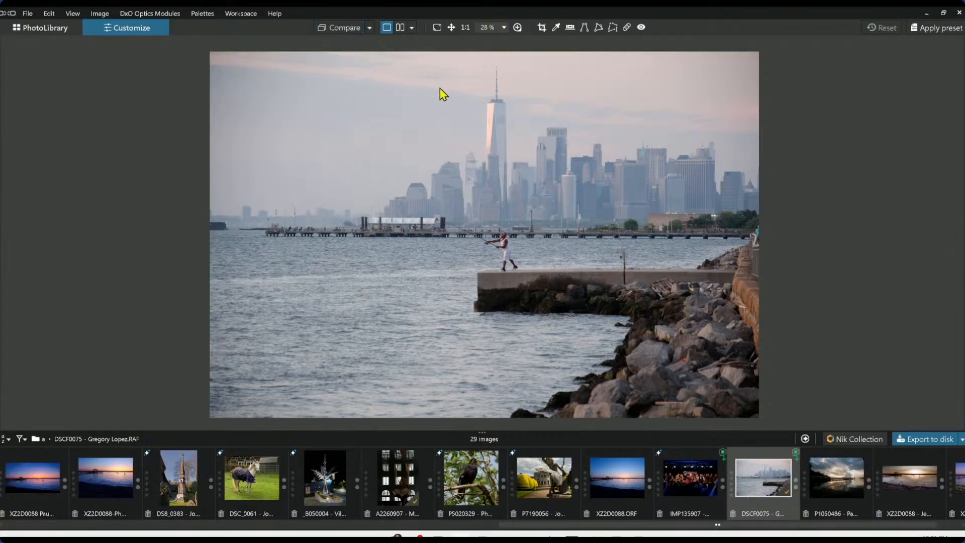
left_click(345, 28)
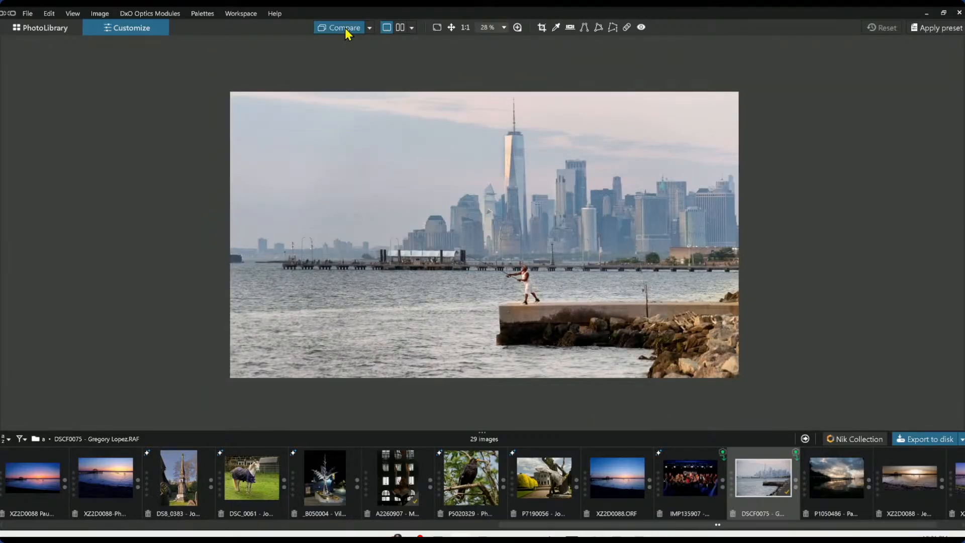
left_click(344, 29)
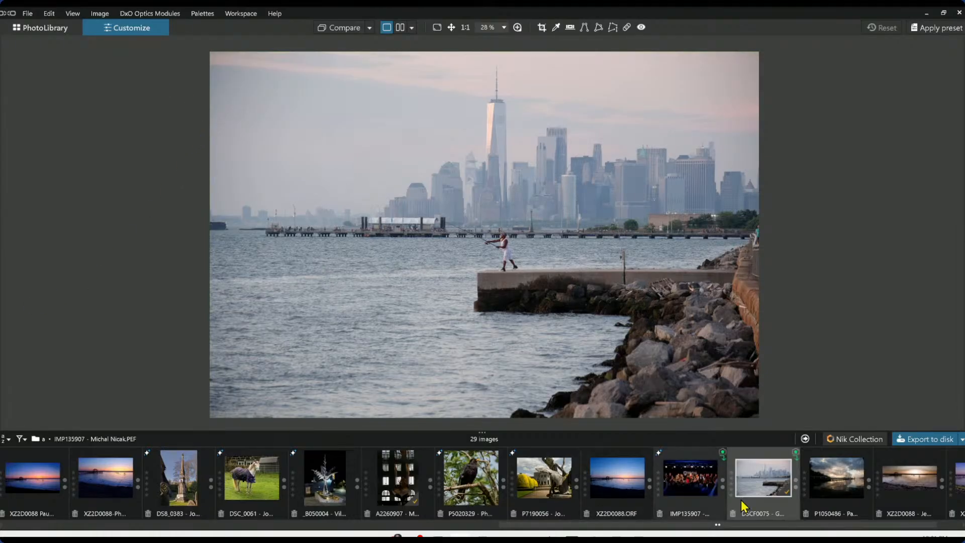
Open the dark sunset pier image P1050486 and show the palettes around it
scroll(759, 506, "down", 1)
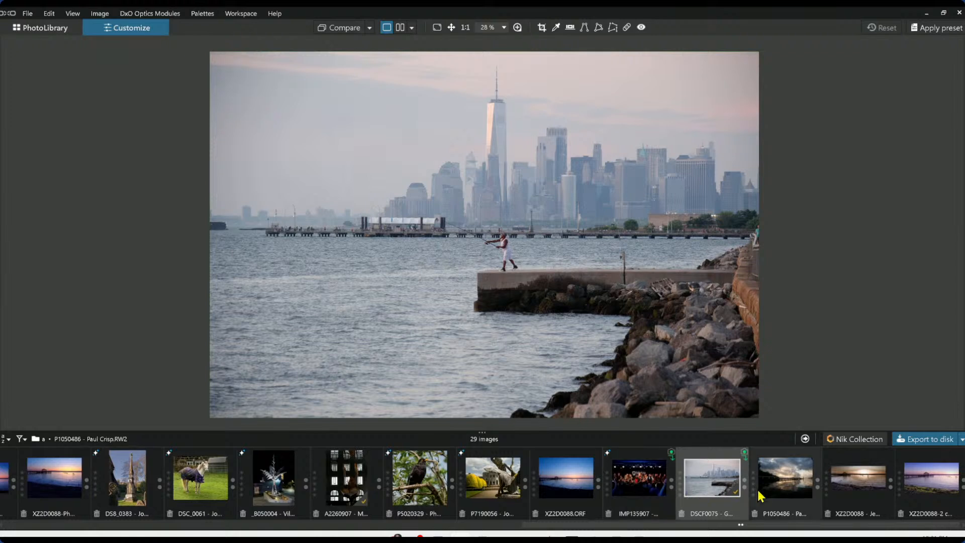
left_click(802, 495)
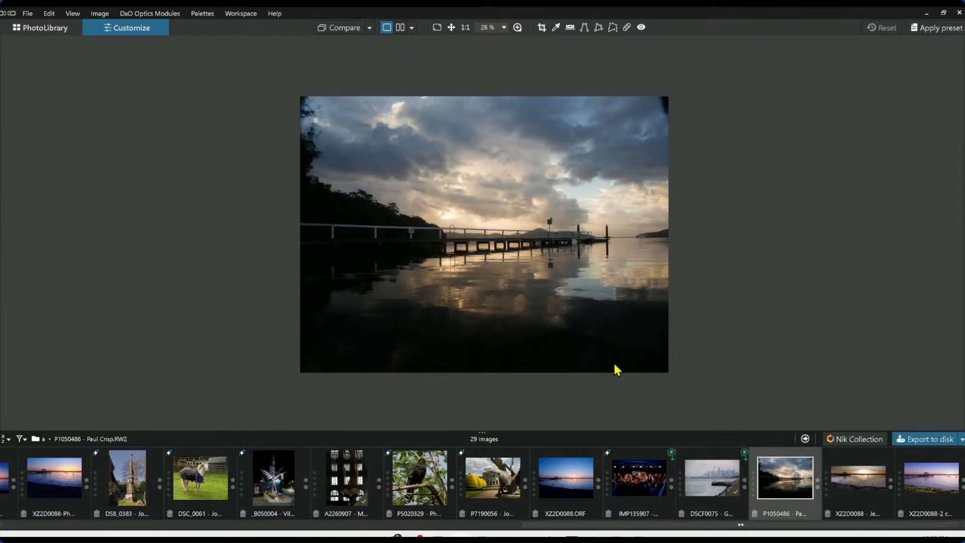
scroll(579, 348, "up", 2)
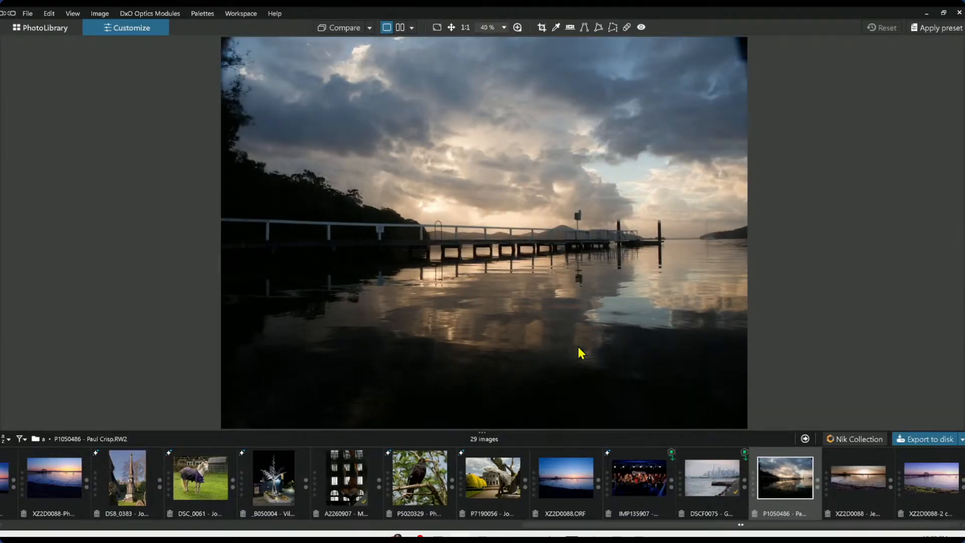
key("Tab")
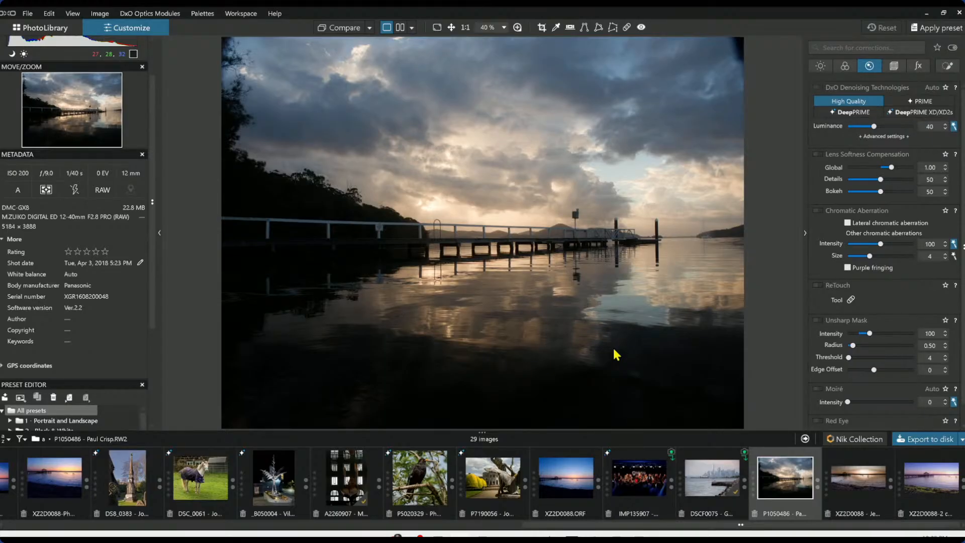
left_click(921, 37)
left_click(734, 174)
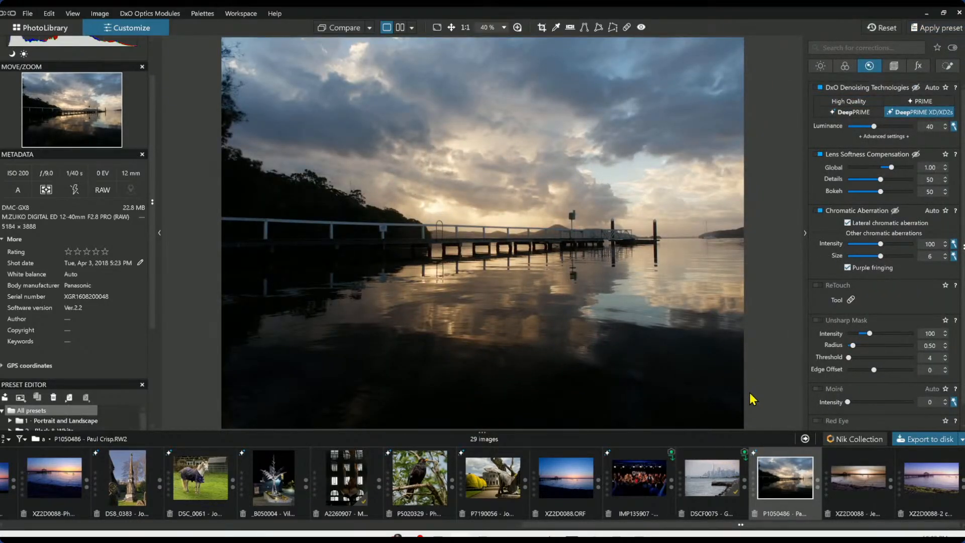
scroll(561, 286, "down", 1)
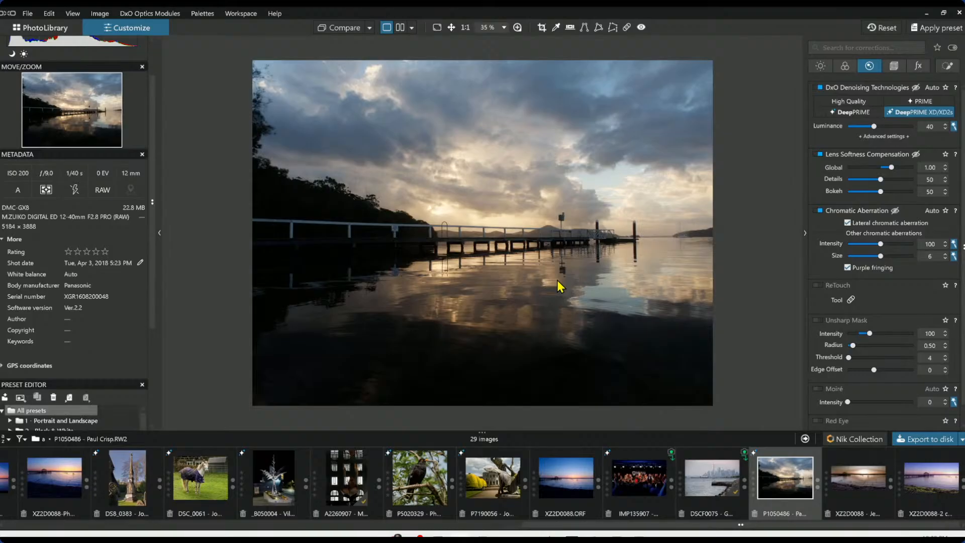
scroll(561, 287, "up", 1)
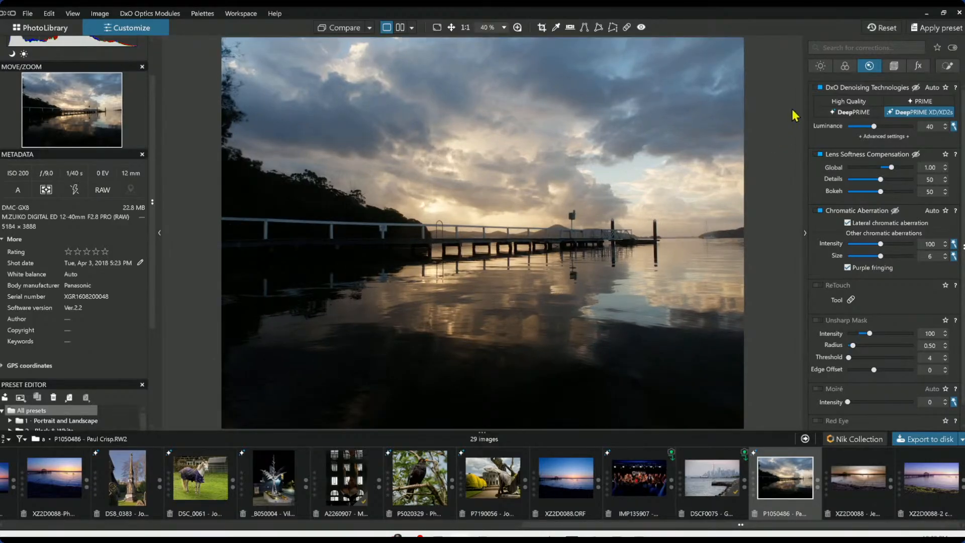
Try raising and lowering the global exposure, resetting it to 0 each time
left_click(821, 66)
left_click_drag(862, 114, 921, 121)
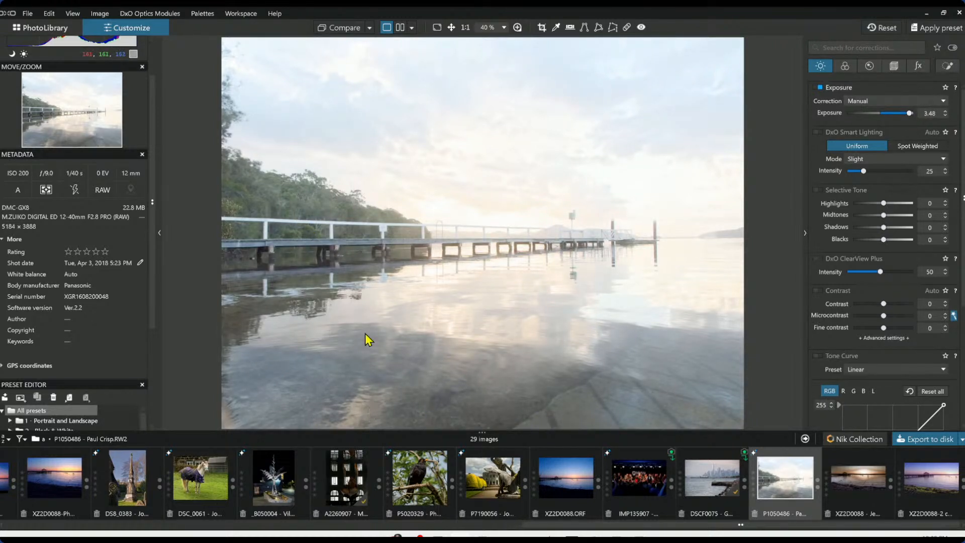
left_click_drag(909, 113, 911, 115)
double_click(911, 114)
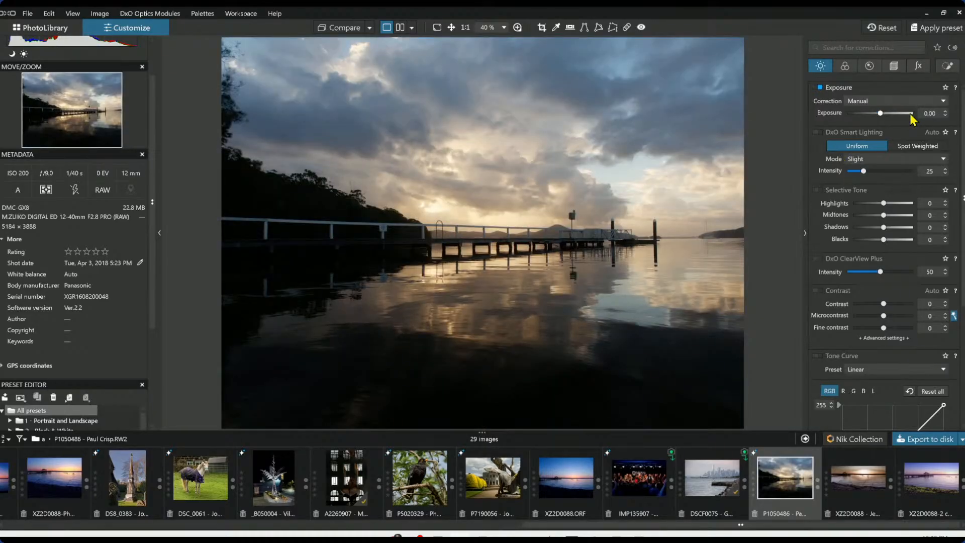
scroll(152, 216, "up", 2)
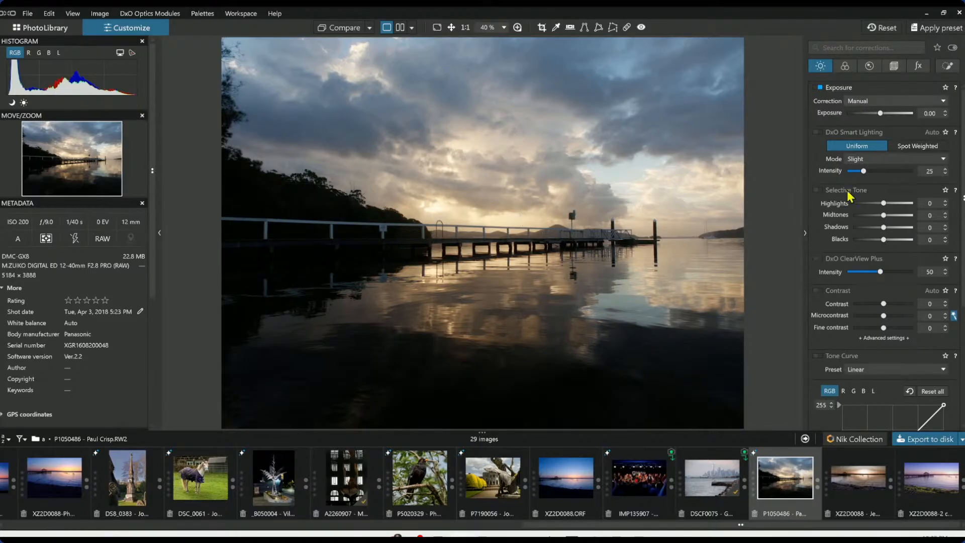
left_click_drag(881, 114, 864, 114)
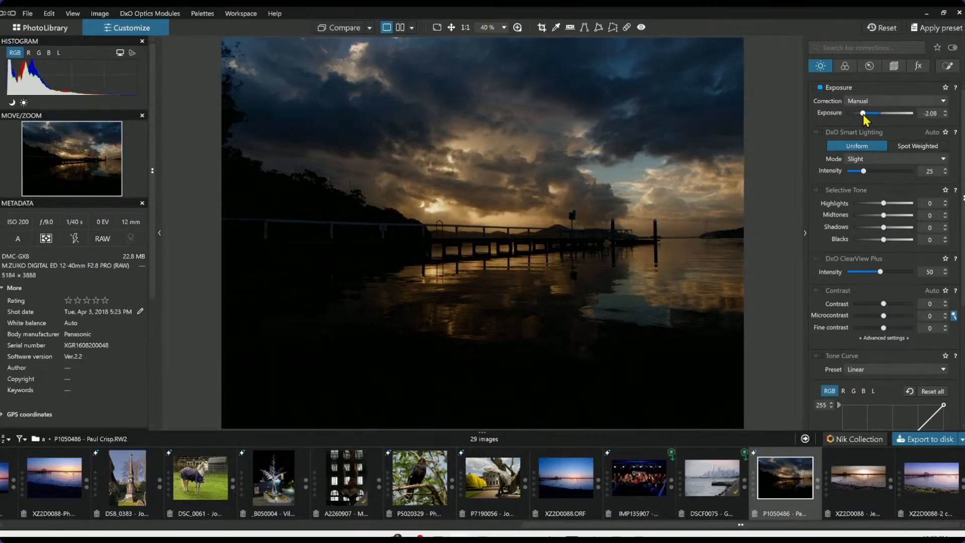
double_click(864, 114)
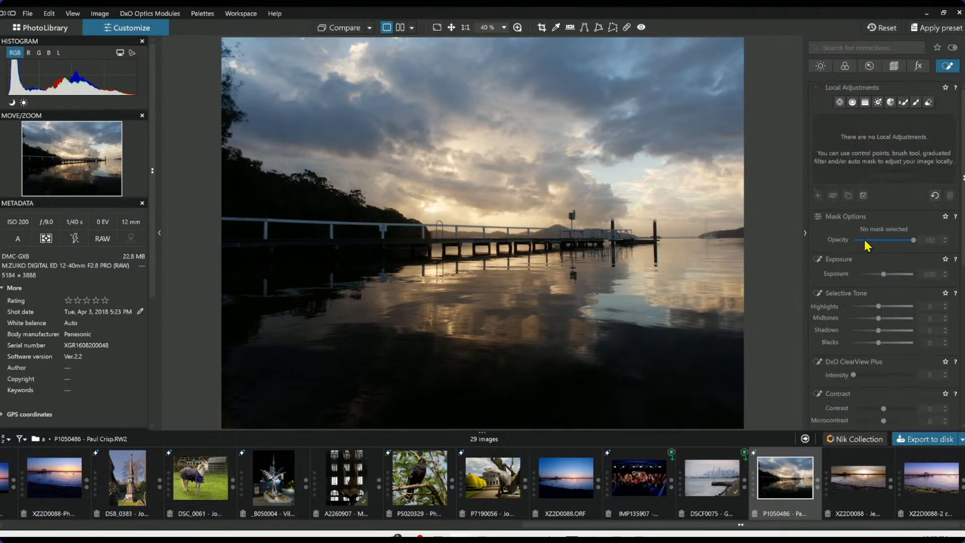
Add a local adjustment control point on the dark treeline at the left shore
left_click(840, 103)
left_click(329, 265)
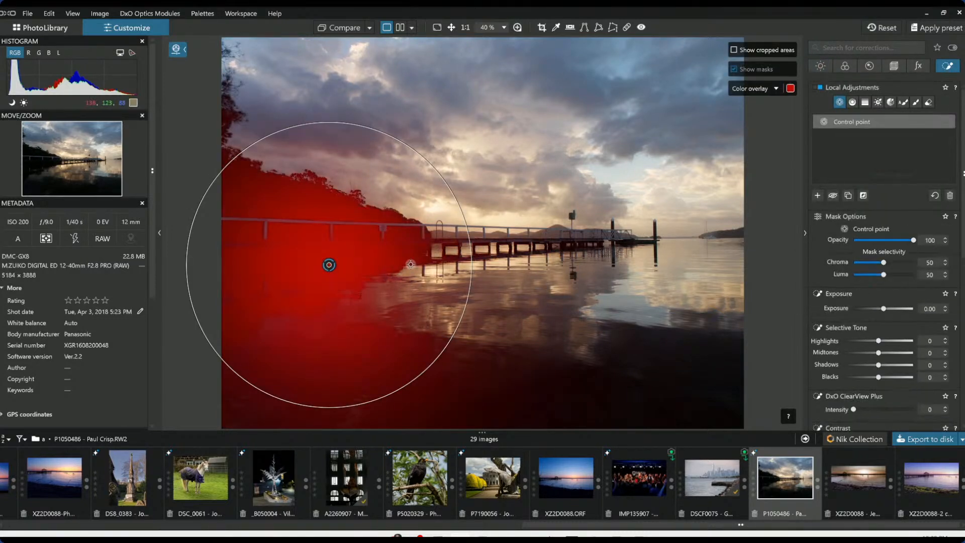
Set the control point's local exposure to -1.91 and shrink its radius over the left treeline
left_click(860, 309)
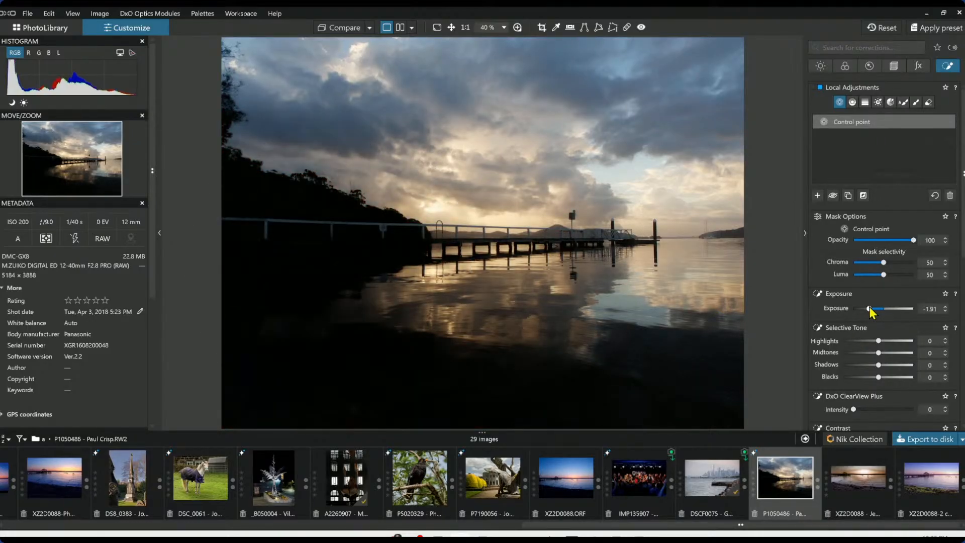
left_click(282, 223)
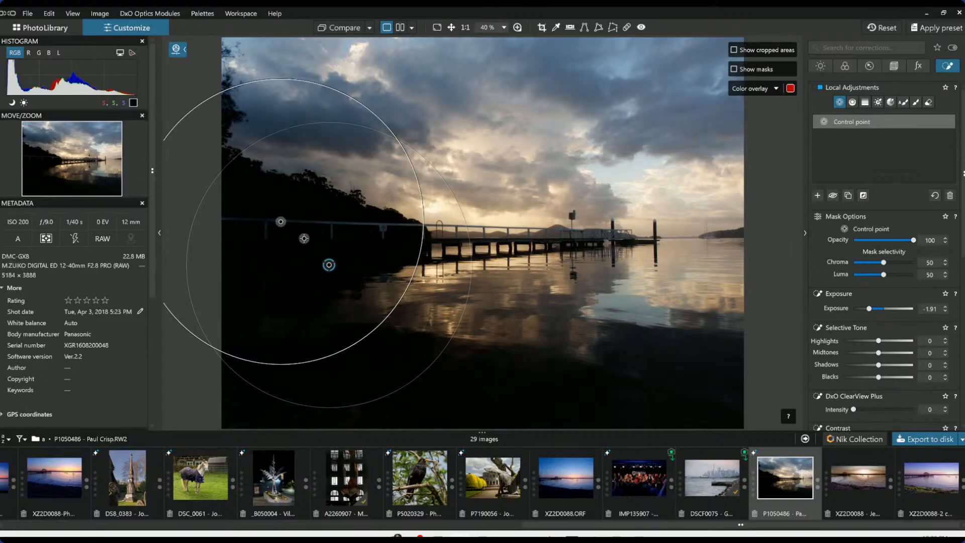
left_click_drag(298, 80, 260, 149)
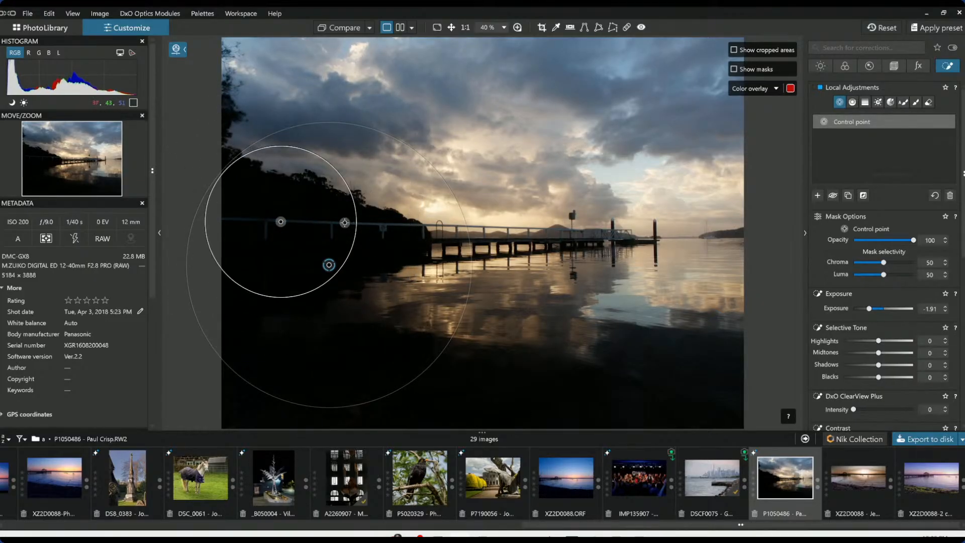
Add more control points along the dark treeline and in the dark lower-right water, resizing their radii
left_click(345, 223)
left_click_drag(410, 187, 376, 203)
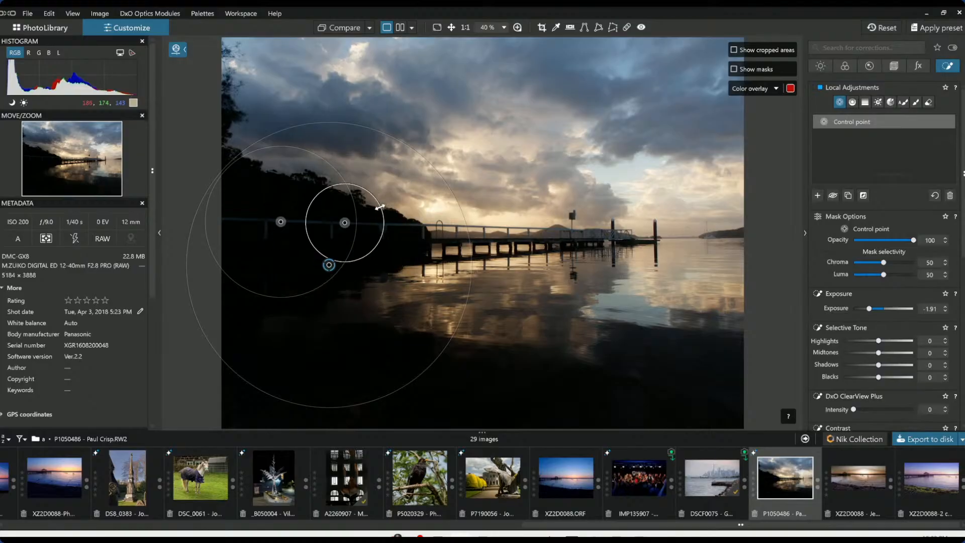
left_click(389, 225)
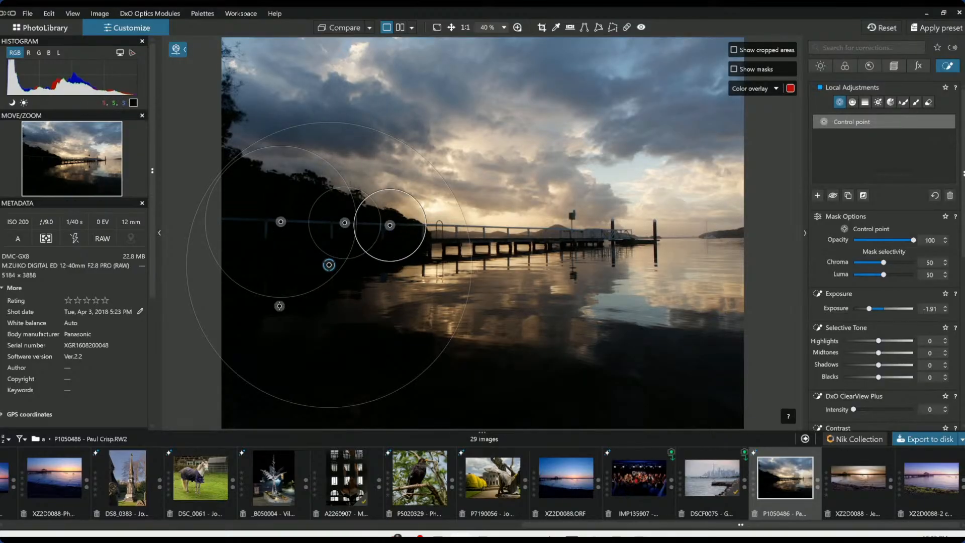
left_click(739, 396)
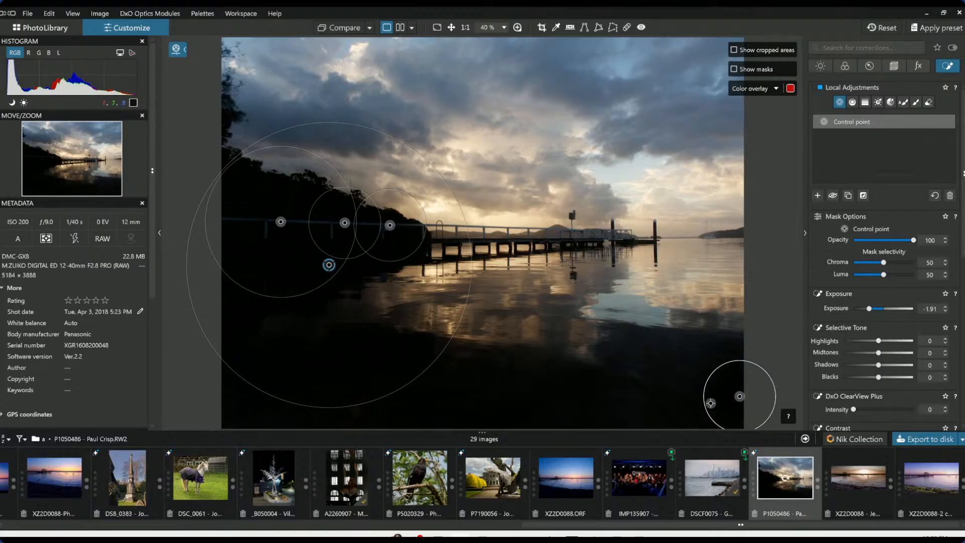
left_click_drag(711, 403, 603, 406)
left_click(552, 403)
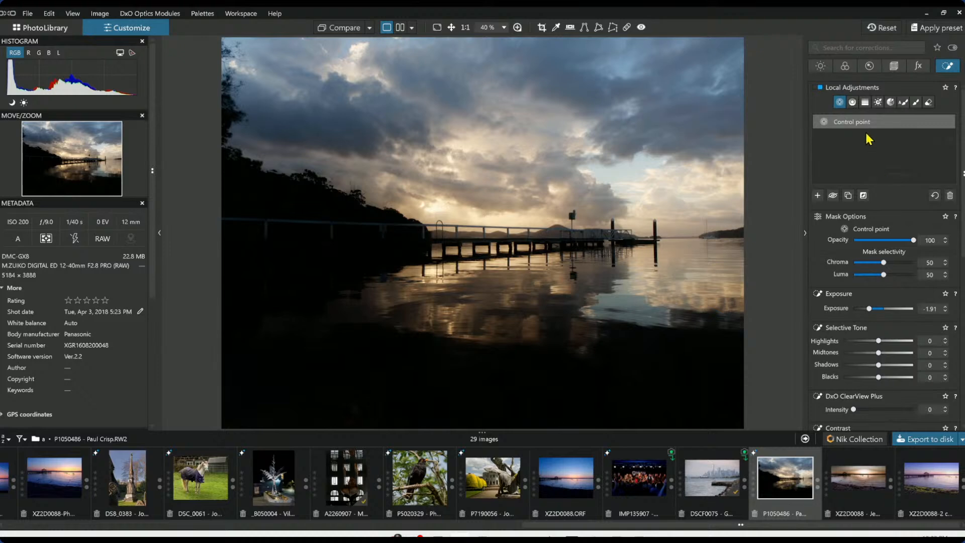
Set the crop aspect ratio to 16 × 9 and trim the left side to about 4558 × 2564 px
left_click(895, 67)
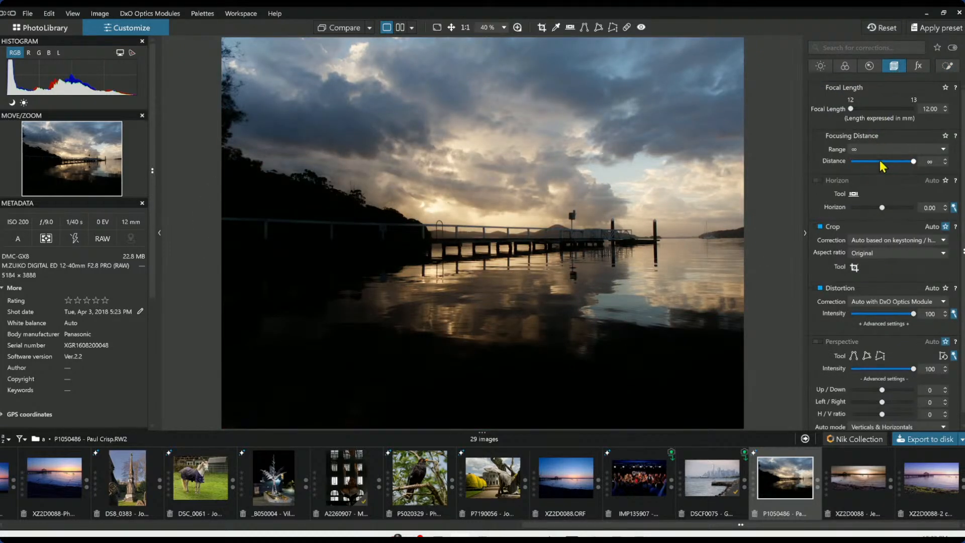
left_click(881, 256)
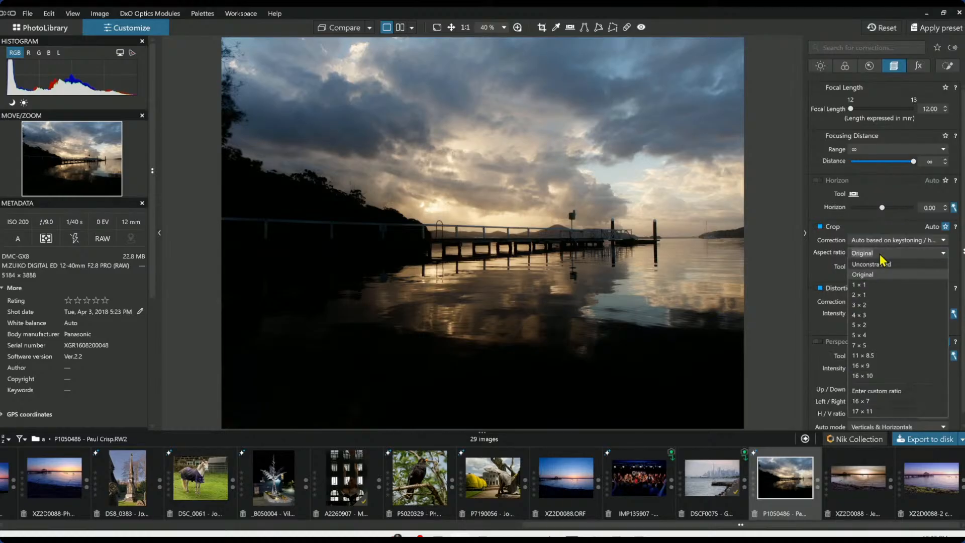
left_click(881, 366)
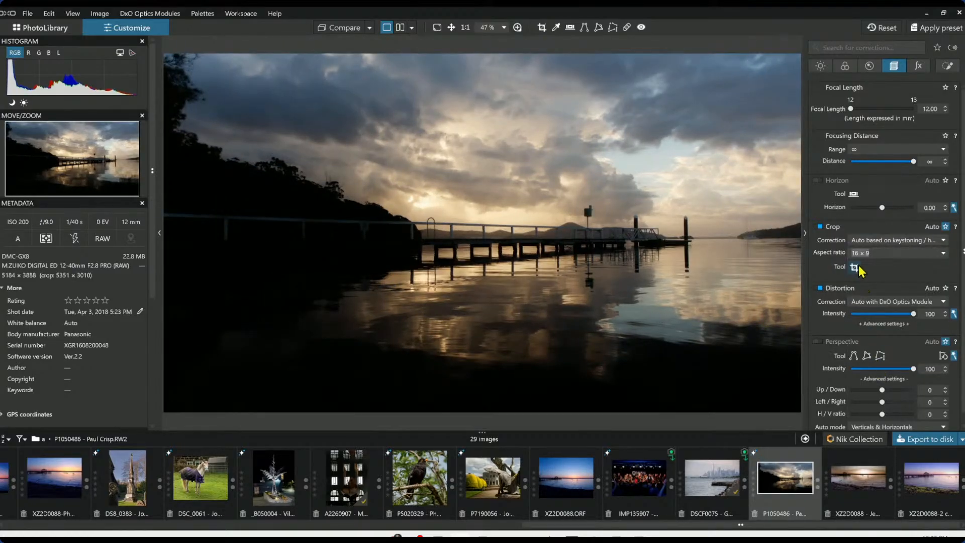
left_click(855, 267)
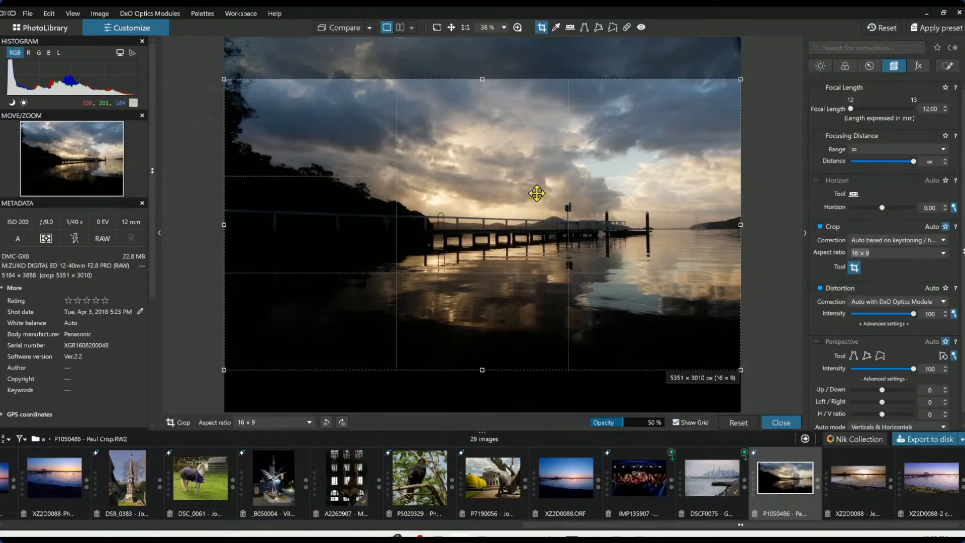
left_click_drag(224, 225, 301, 224)
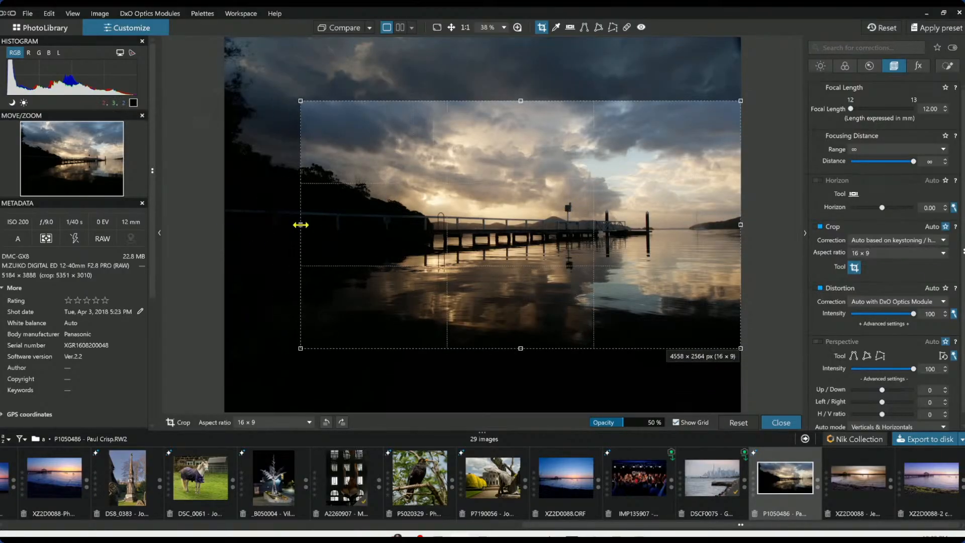
key("Return")
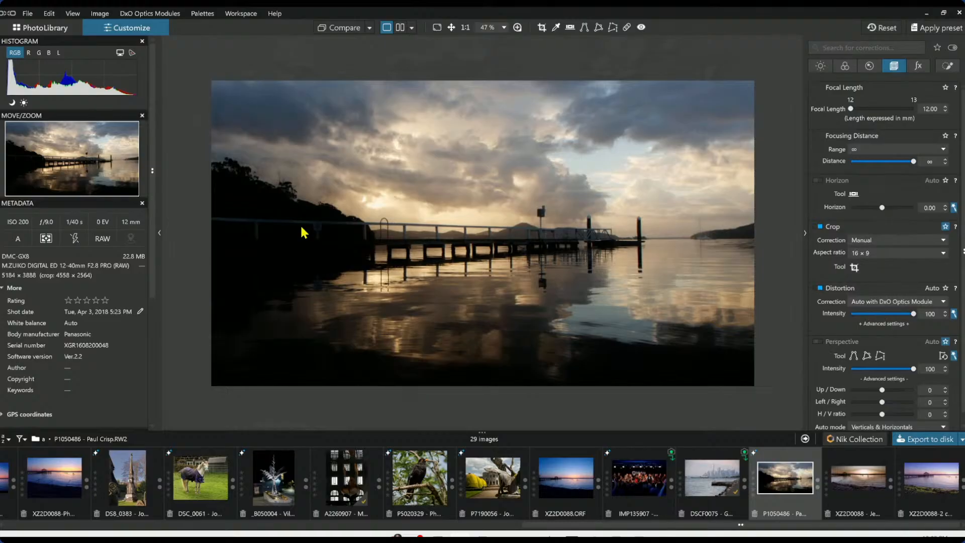
Set the global exposure to -1.26
left_click(820, 66)
left_click(852, 113)
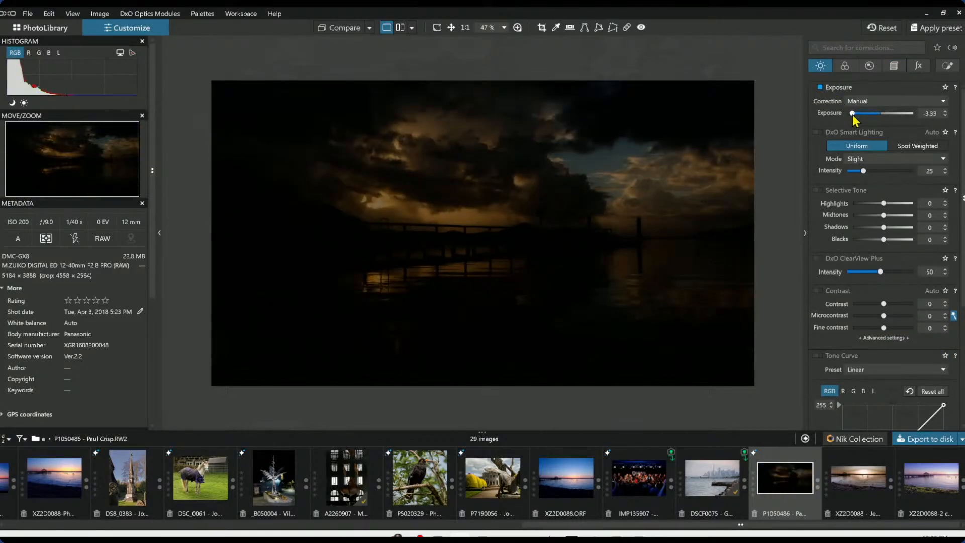
left_click_drag(852, 113, 854, 114)
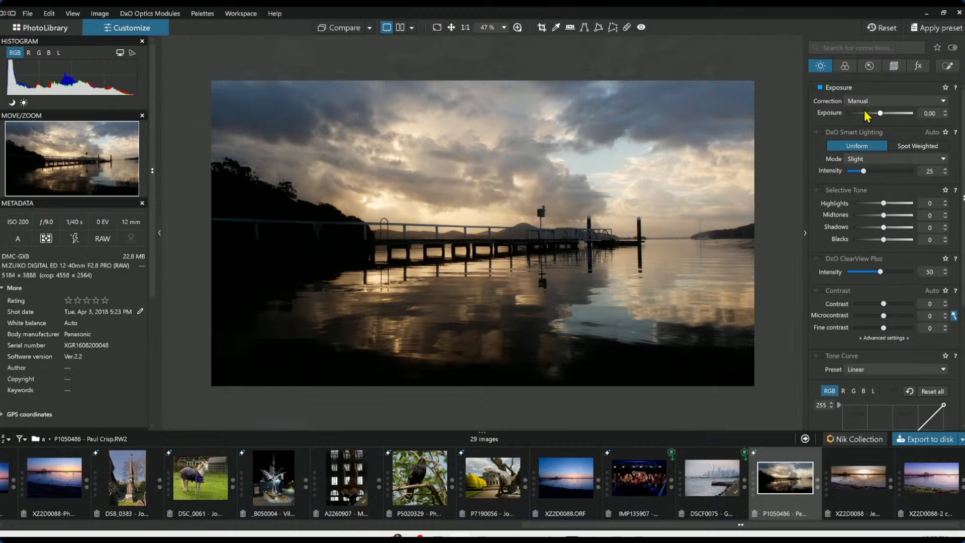
left_click_drag(880, 113, 871, 113)
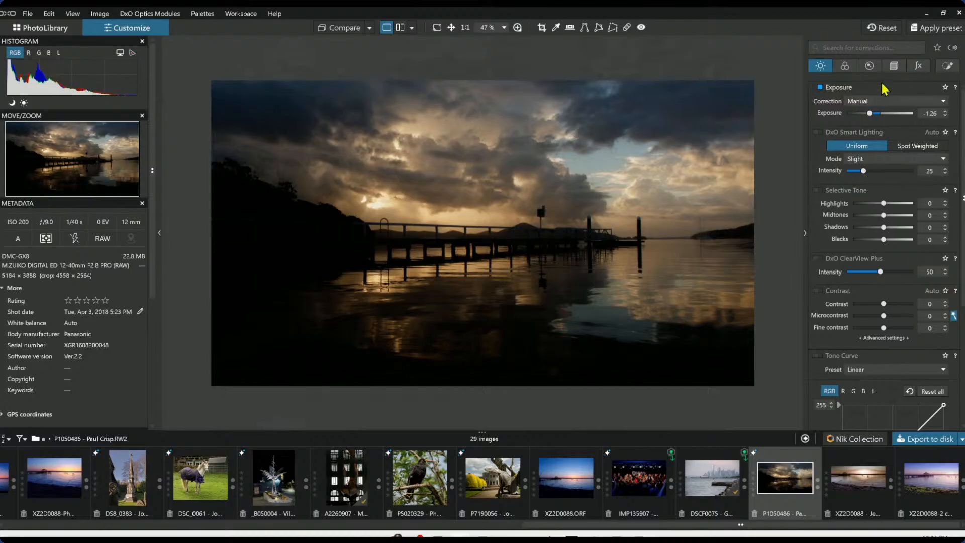
Reposition the 16 × 9 crop frame horizontally over the pier and apply it
left_click(894, 66)
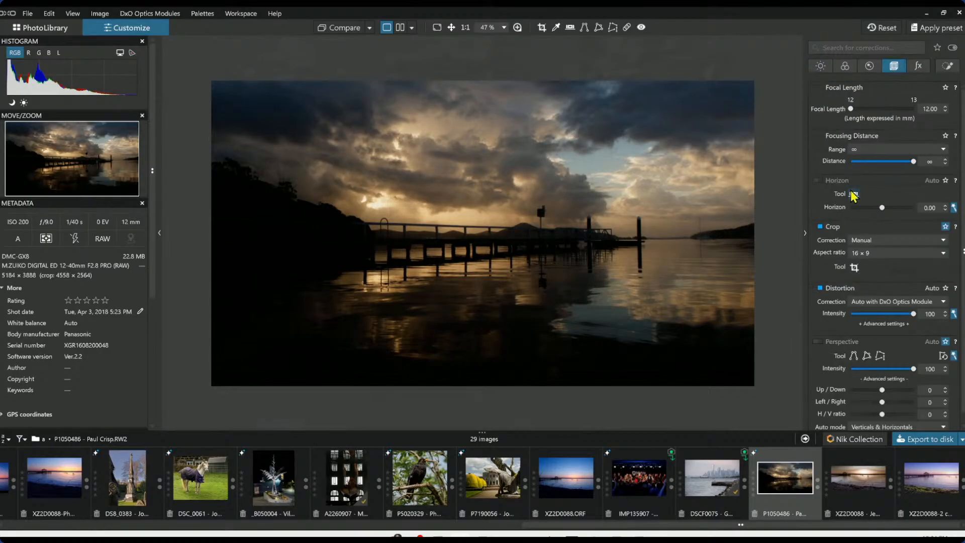
left_click(855, 267)
left_click_drag(691, 248, 569, 244)
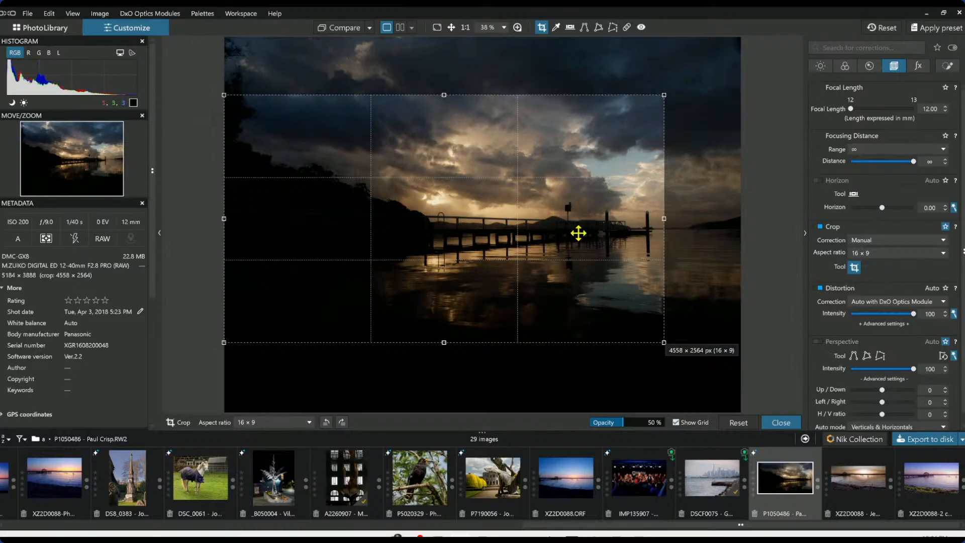
key("Return")
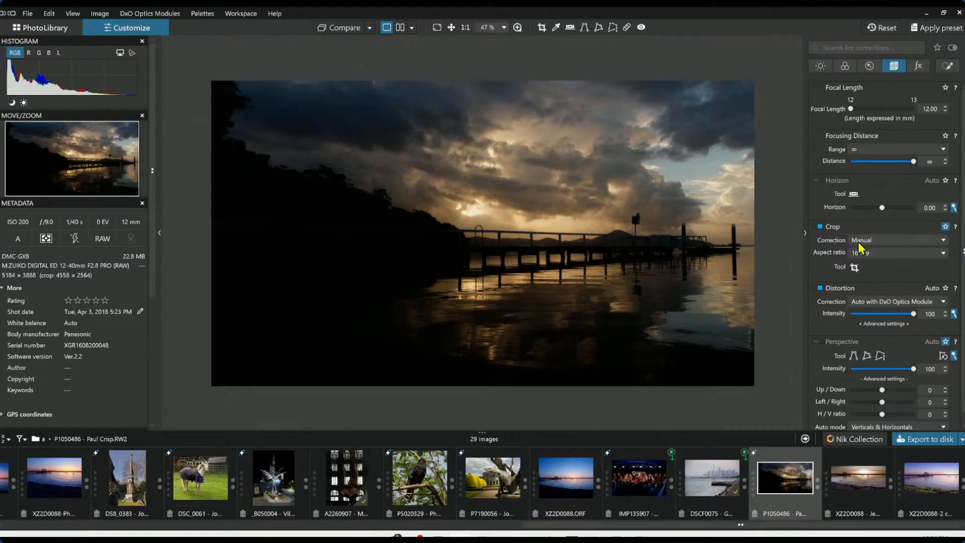
left_click(855, 266)
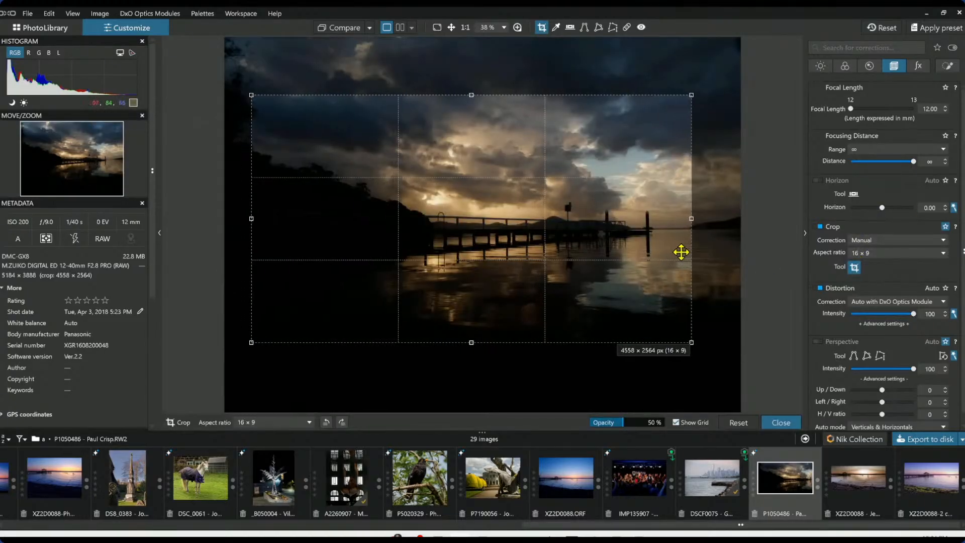
mouse_move(681, 253)
left_mouse_down()
mouse_move(694, 252)
mouse_move(677, 252)
left_mouse_up()
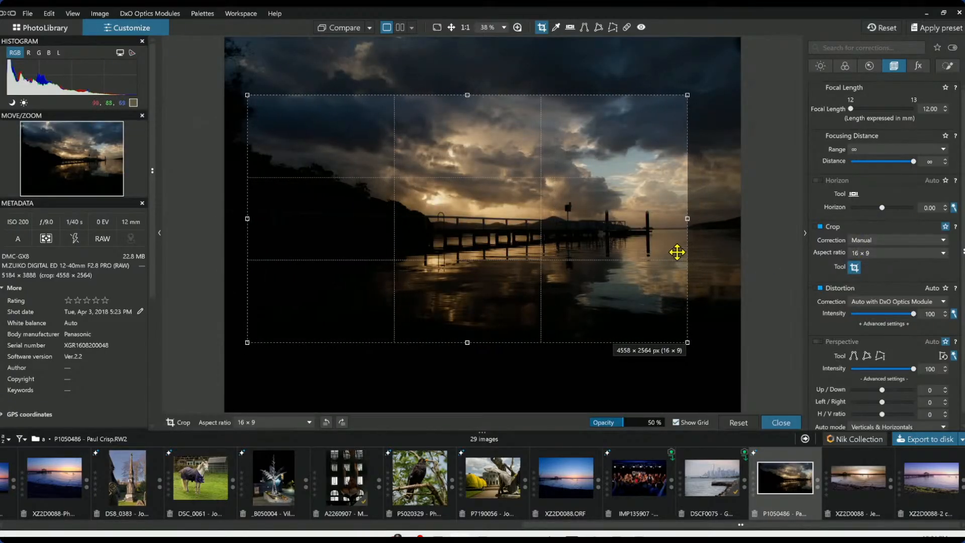
key("Return")
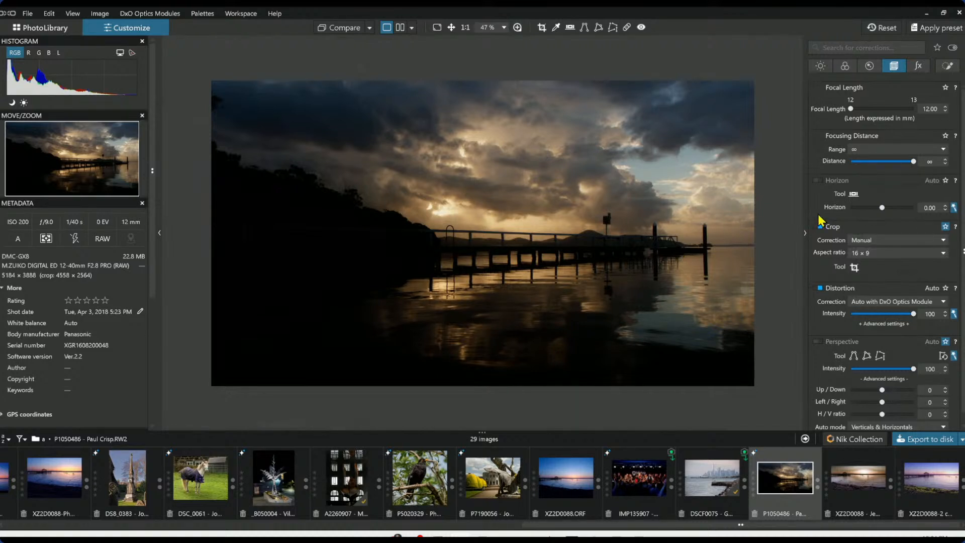
left_click(855, 267)
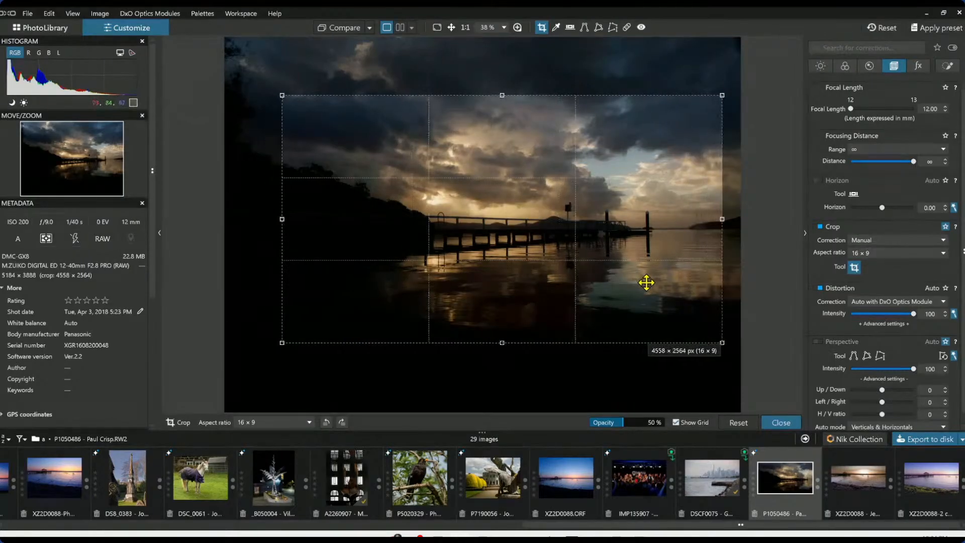
key("Return")
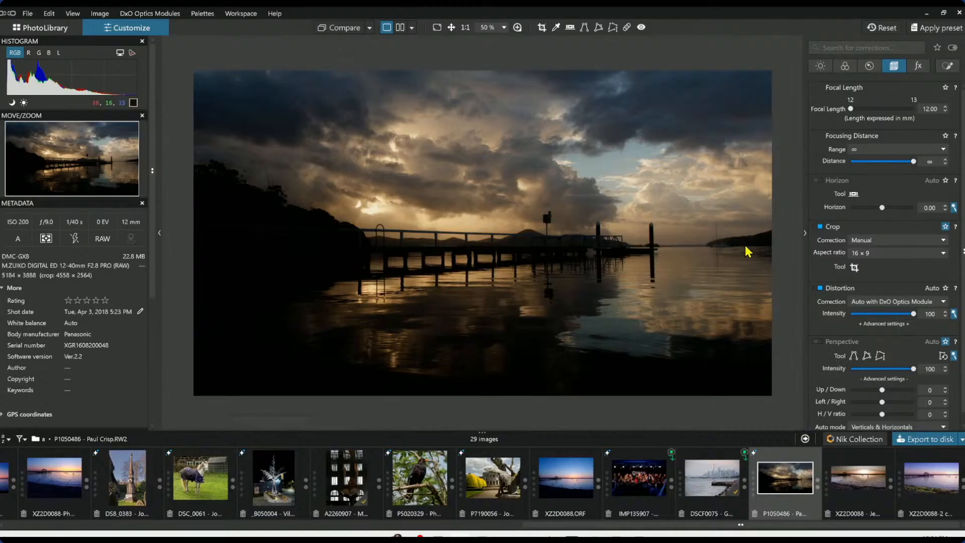
Lower the global exposure to -1.99
left_click(821, 67)
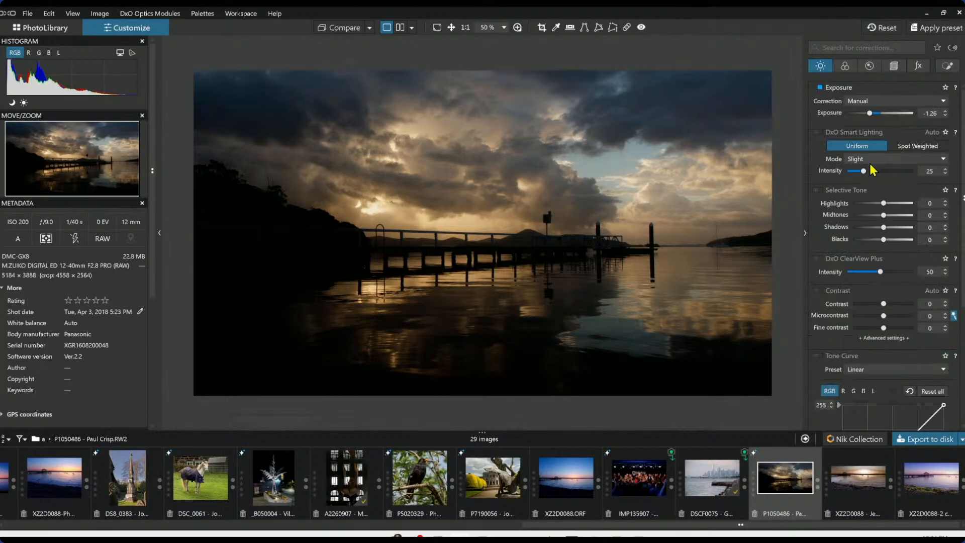
left_click_drag(870, 112, 865, 113)
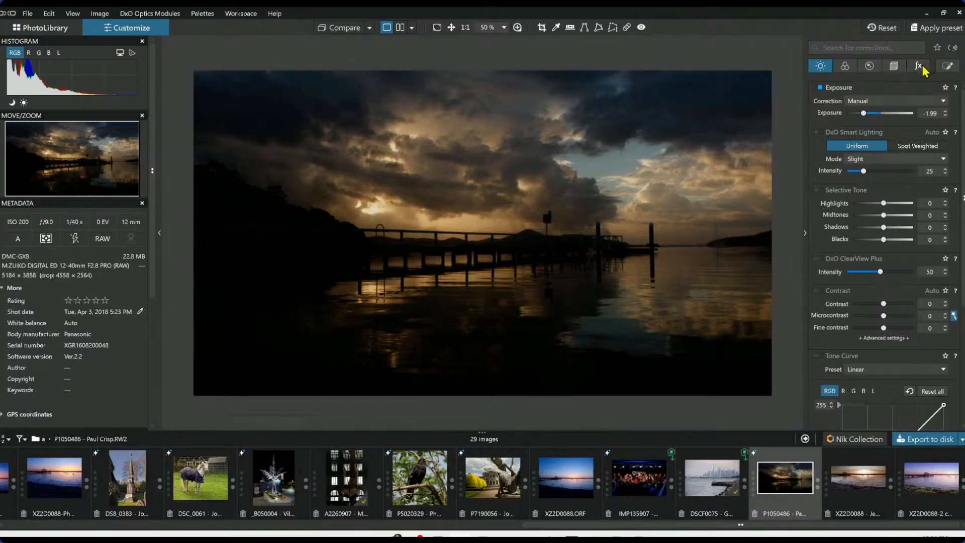
Add a new control point on the sunset clouds above the pier and slightly shrink its radius
left_click(948, 65)
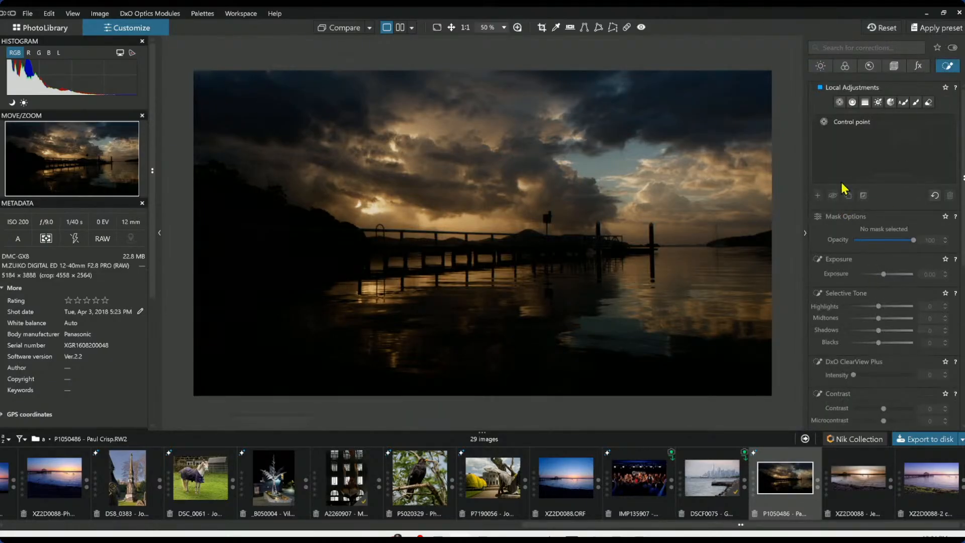
left_click(818, 195)
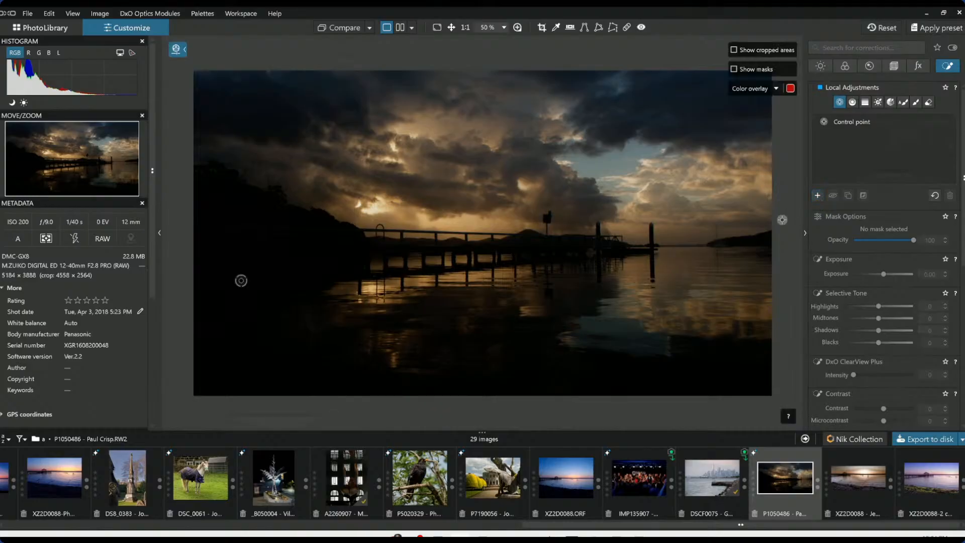
left_click(429, 204)
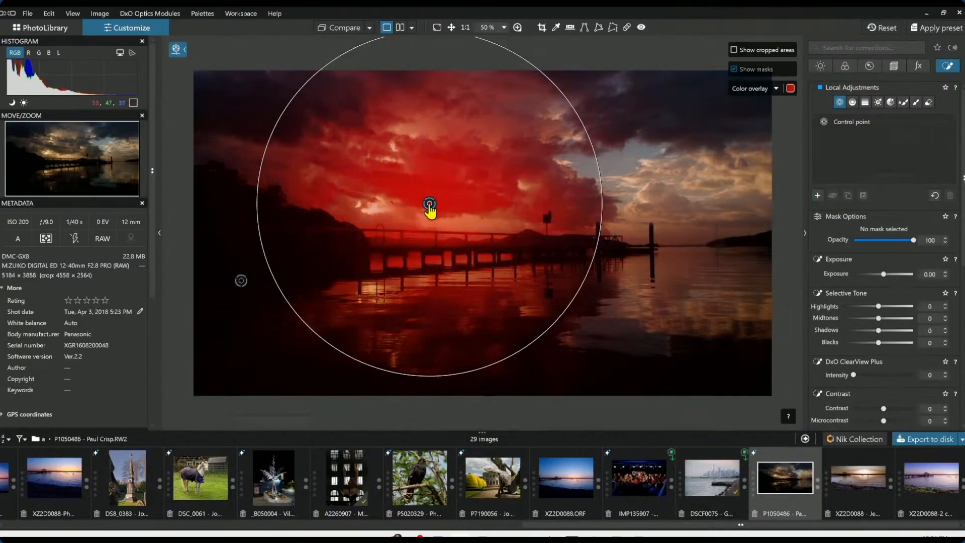
left_click_drag(601, 179, 582, 183)
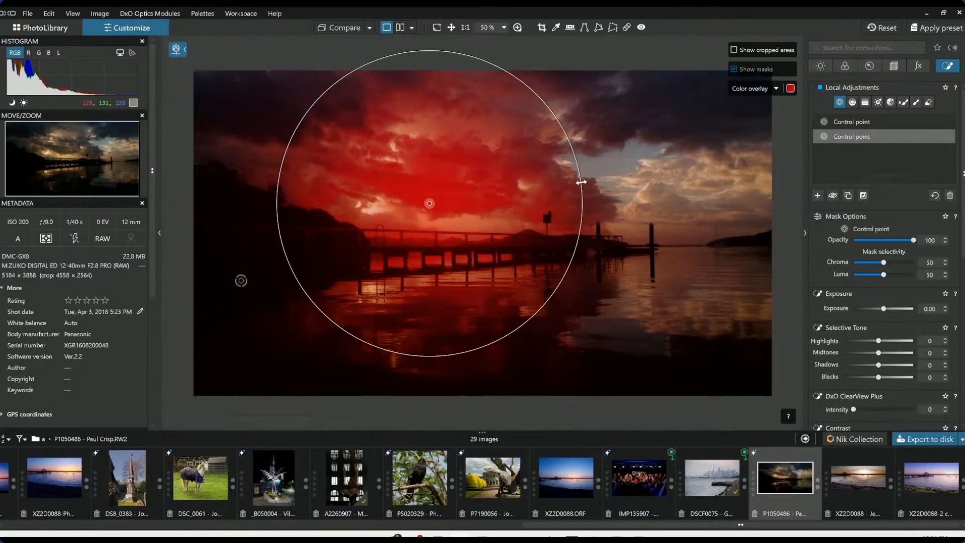
Set this control point's Shadows to 56, ClearView Plus intensity 54, Midtones 54, Luma selectivity 24 and Highlights 83
left_click(898, 365)
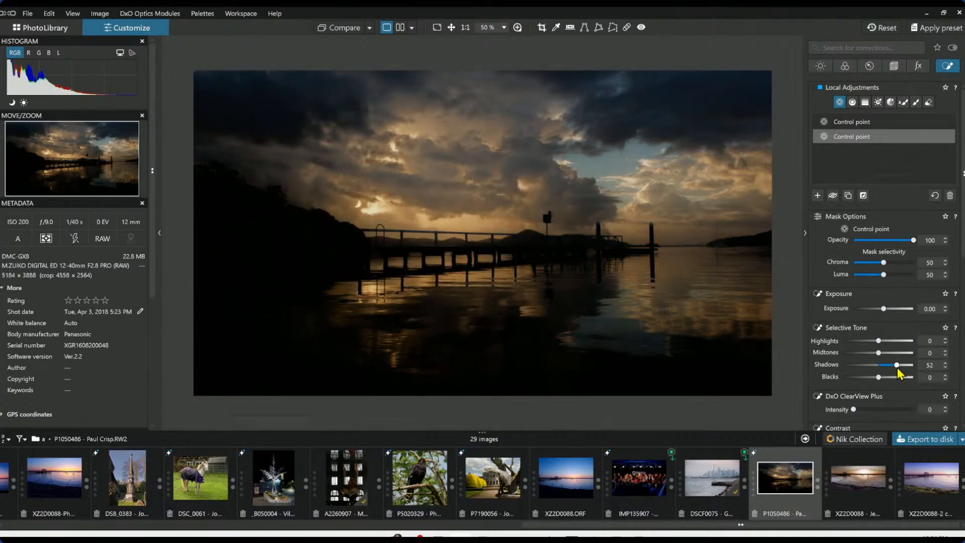
left_click(886, 410)
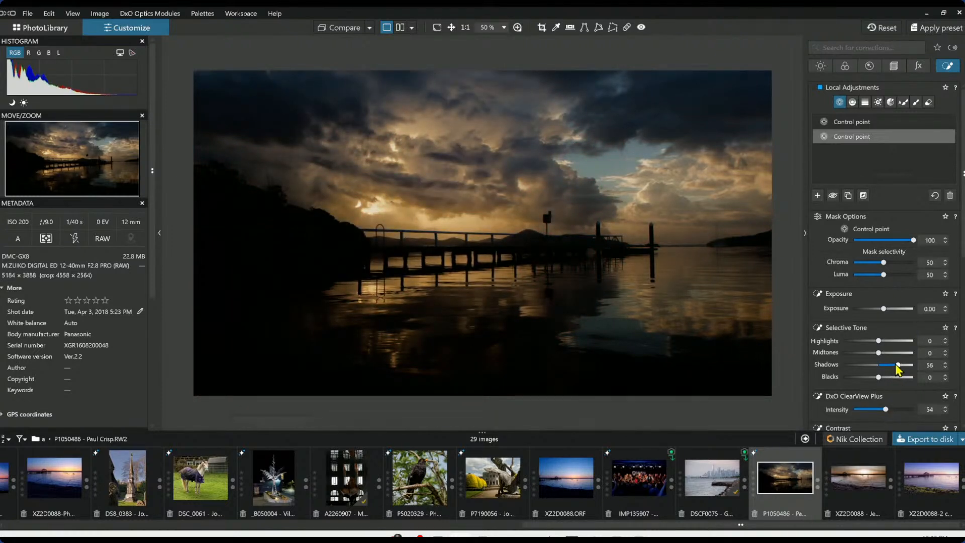
left_click_drag(881, 354, 898, 355)
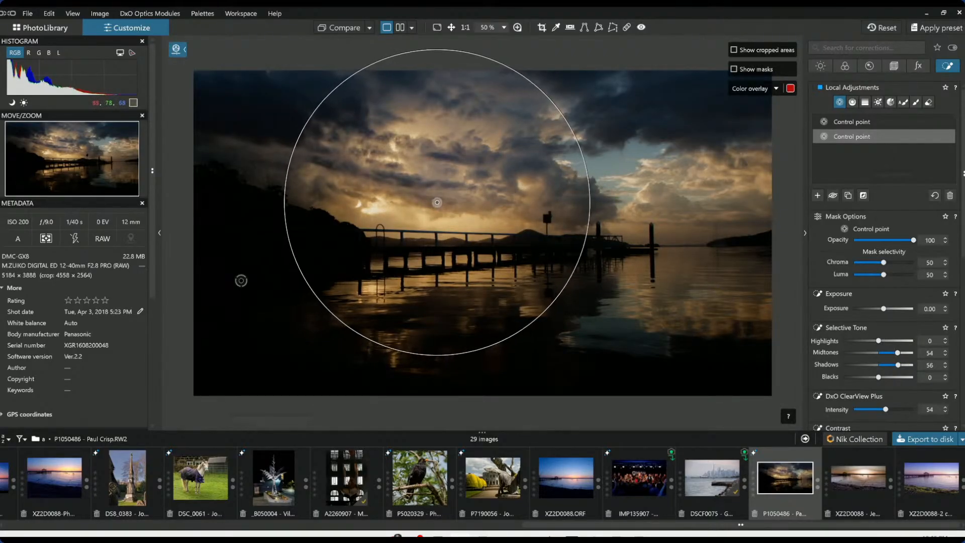
left_click(868, 275)
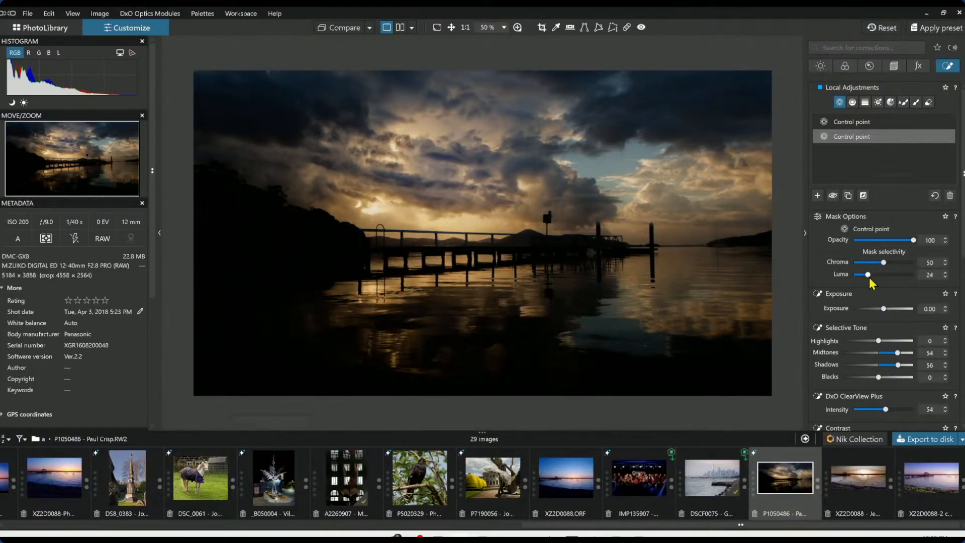
left_click(909, 342)
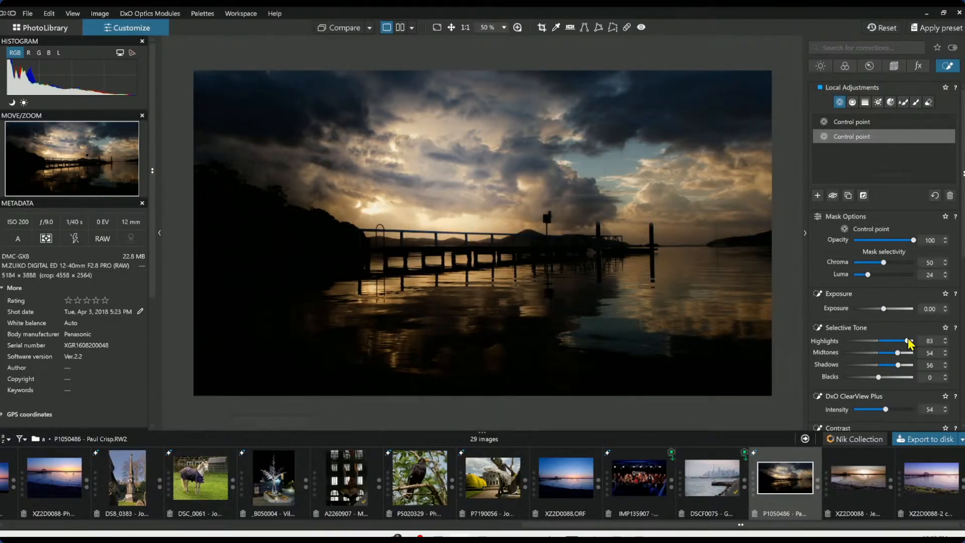
Set this control point's Highlights to 57
left_click(895, 341)
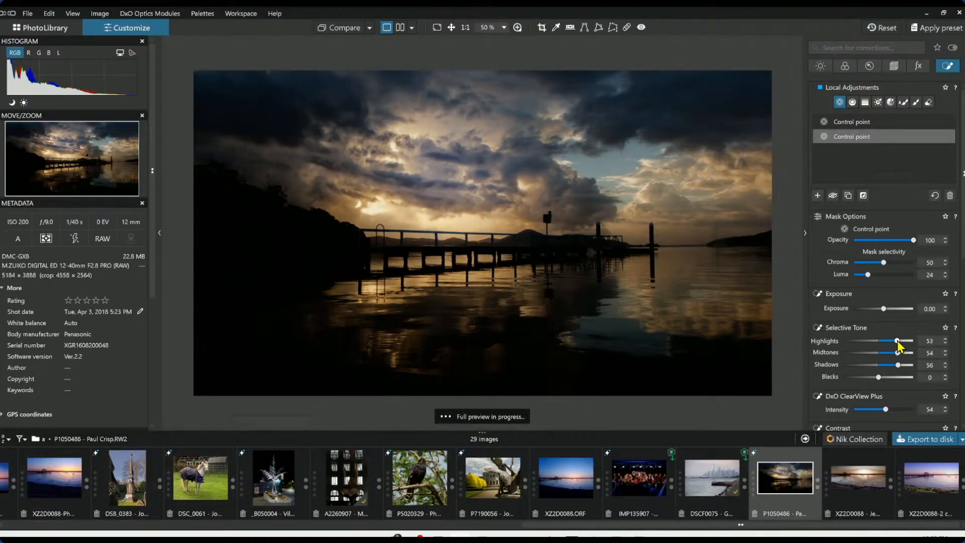
left_click(899, 342)
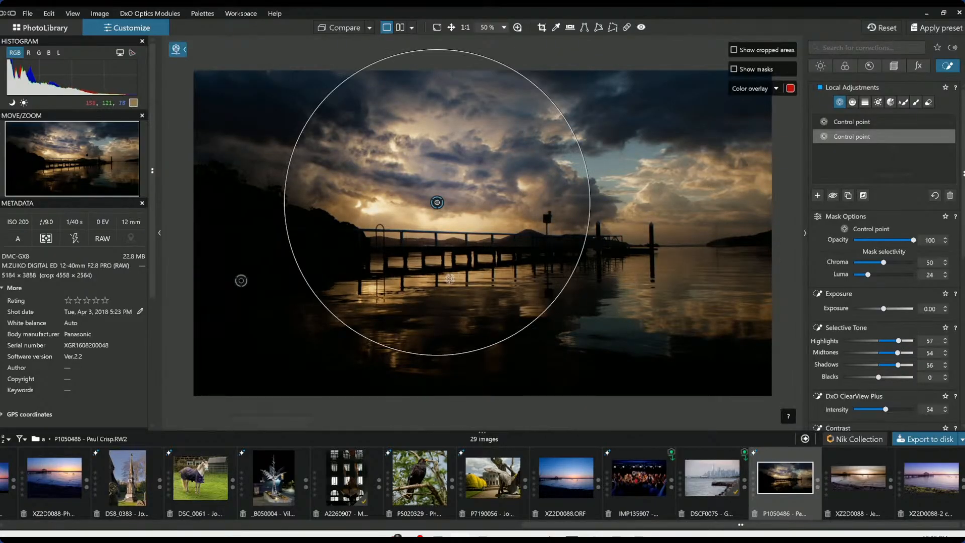
left_click(450, 278)
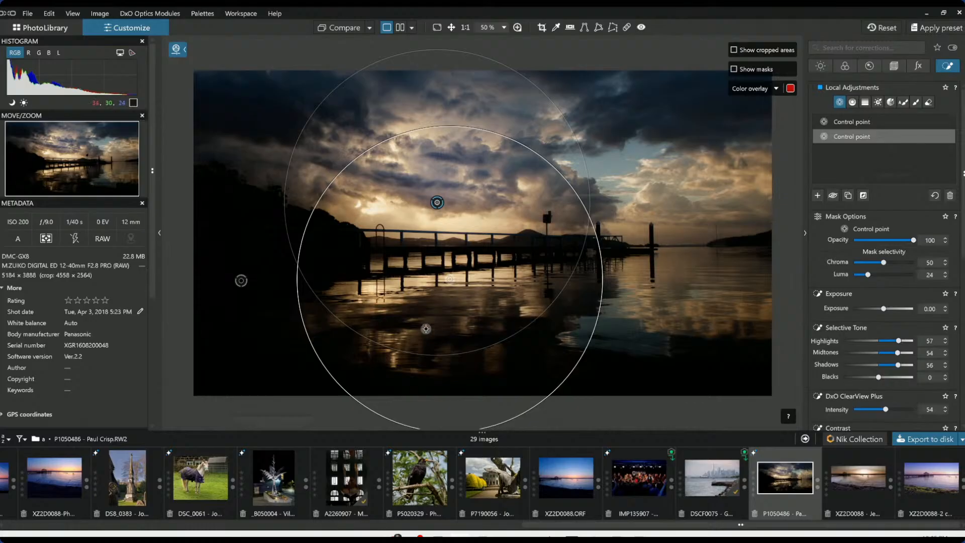
left_click(384, 338)
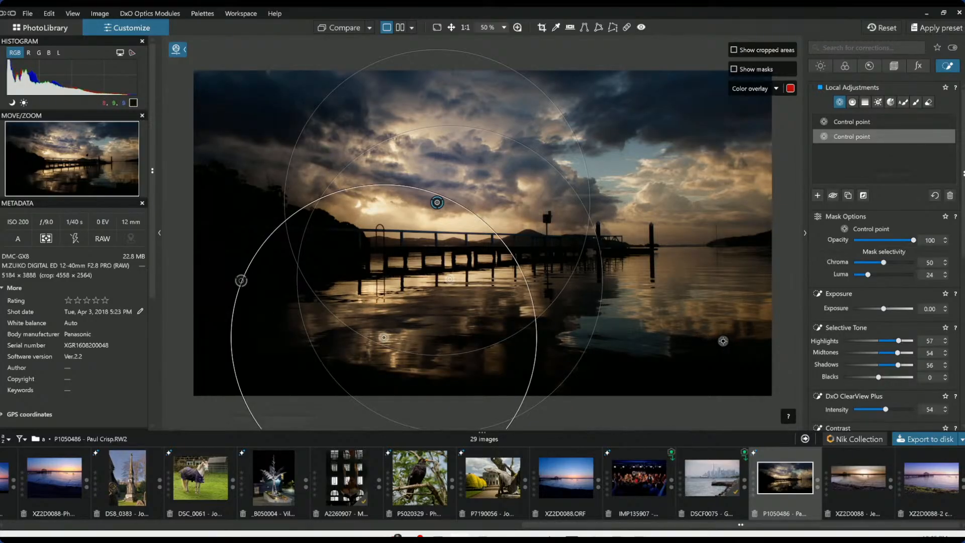
left_click(607, 338)
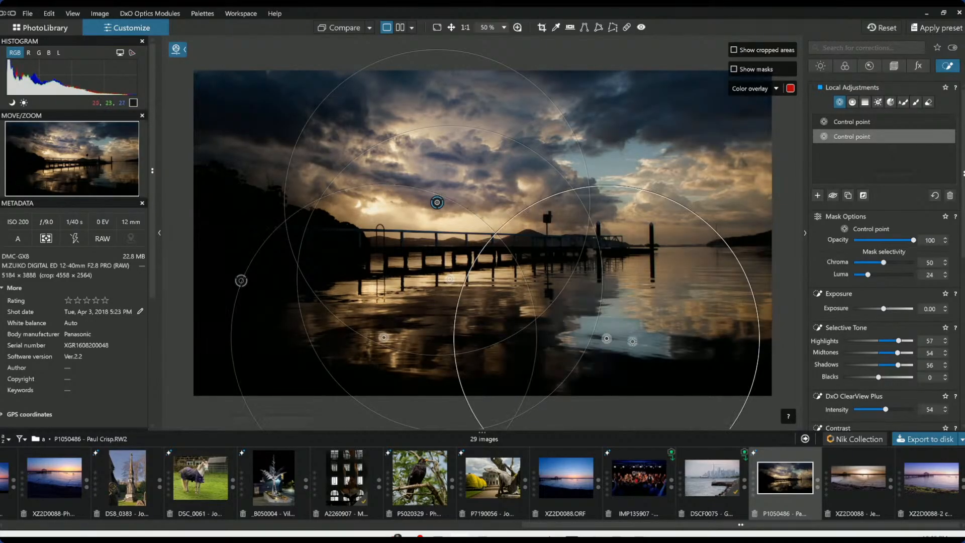
left_click(699, 334)
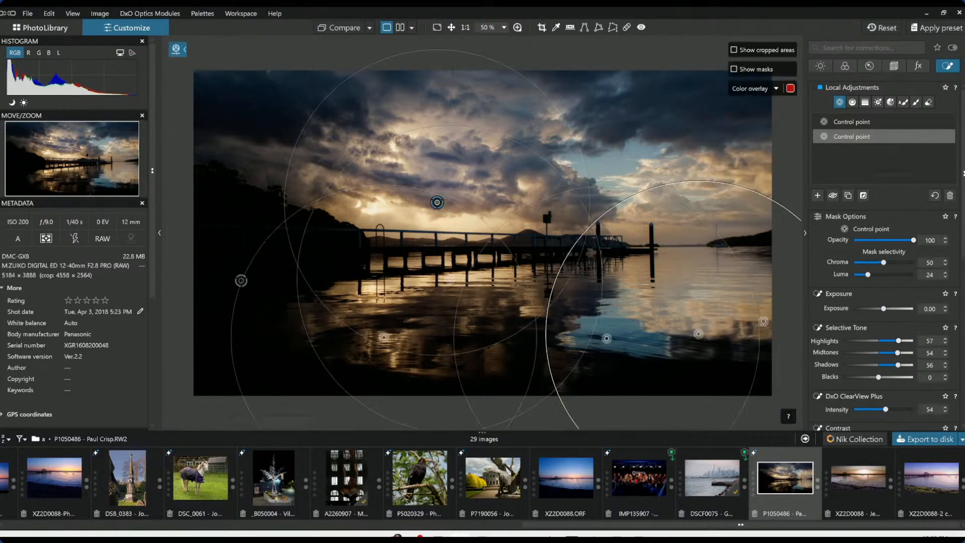
key("ctrl+z")
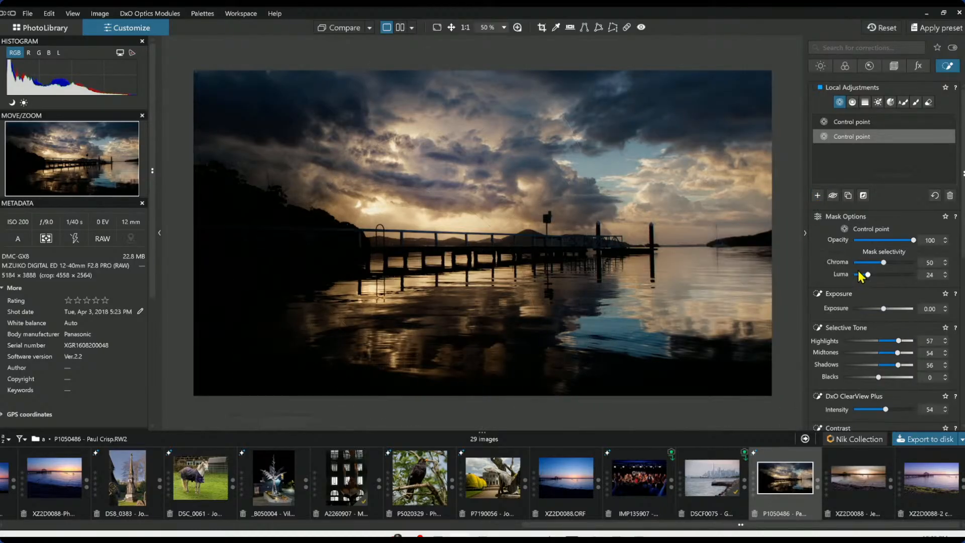
Add a control point on the water right of the pier, shrink its radius and set its Exposure to 0.62
left_click(817, 195)
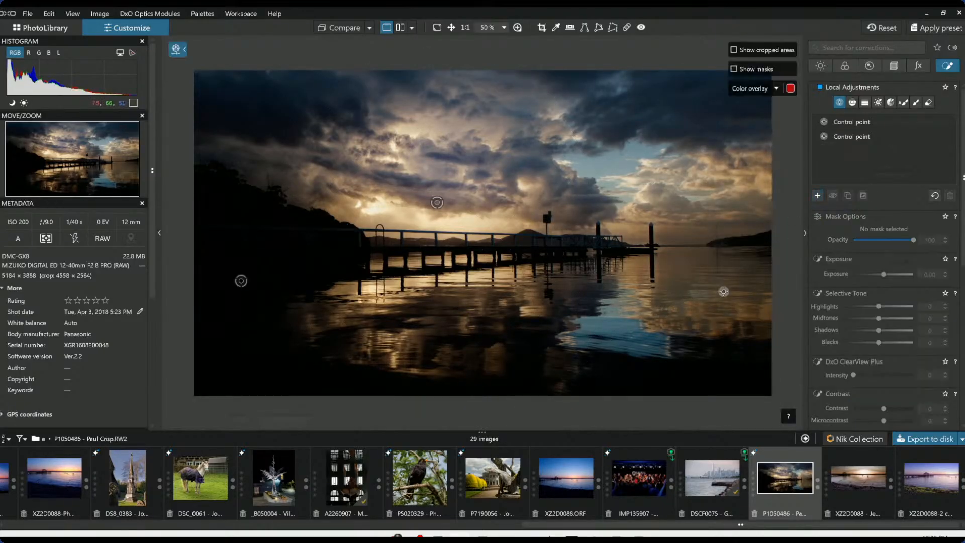
left_click(719, 297)
left_click_drag(732, 145, 737, 203)
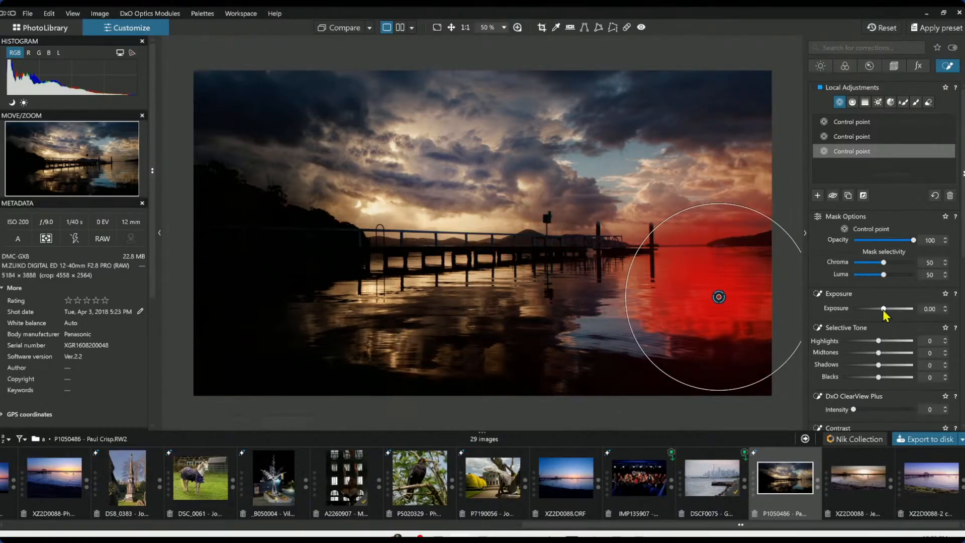
left_click_drag(886, 315, 890, 312)
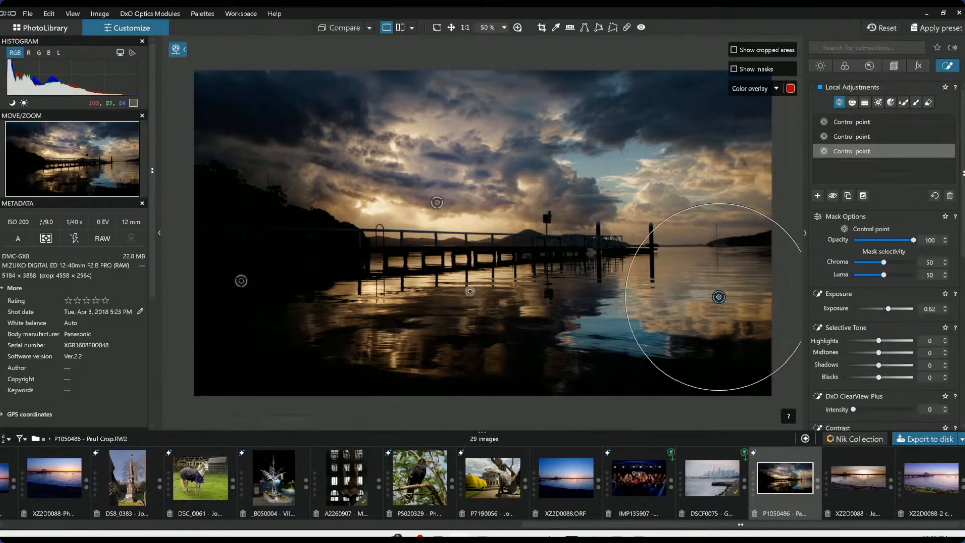
Add a control point on the reflection below the pier and set its Exposure to 0.73
left_click(437, 203)
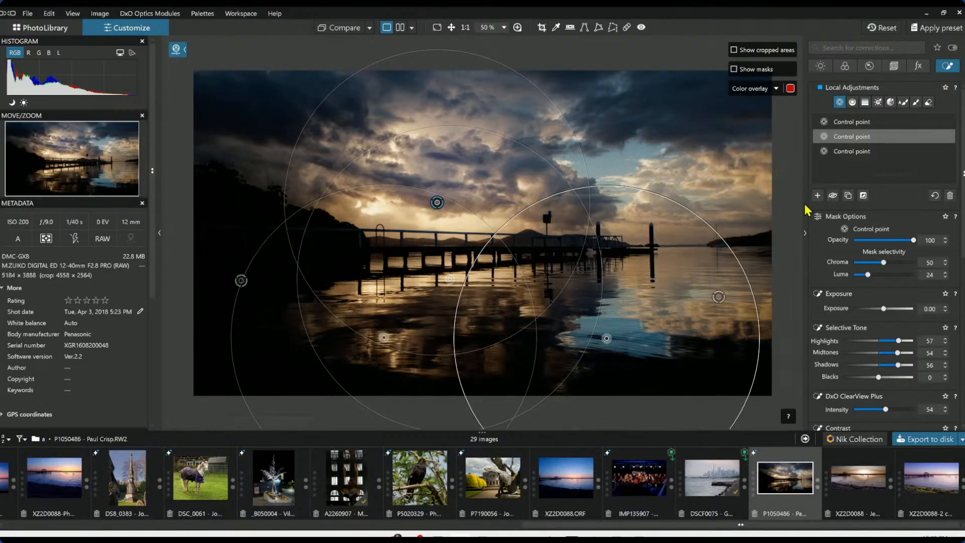
left_click(749, 228)
left_click(539, 311)
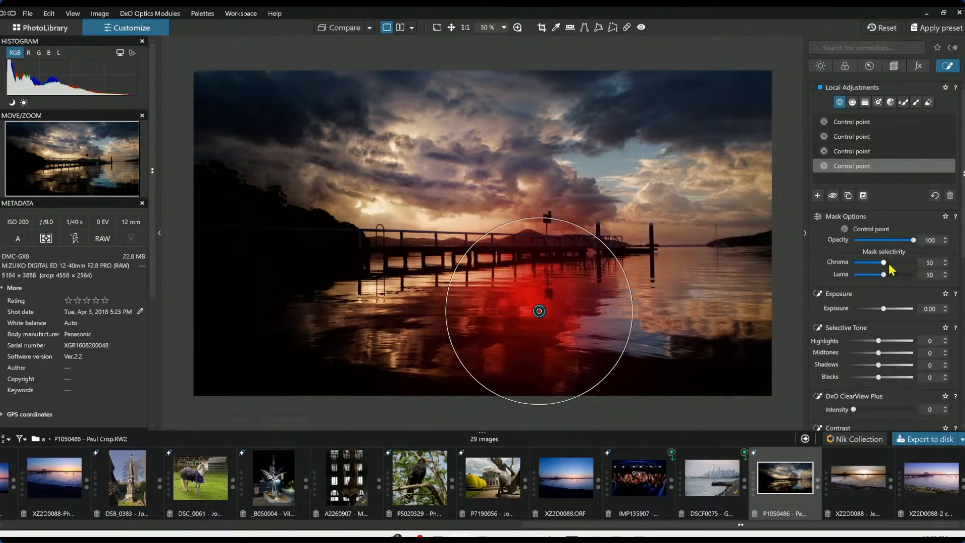
left_click_drag(881, 309, 888, 309)
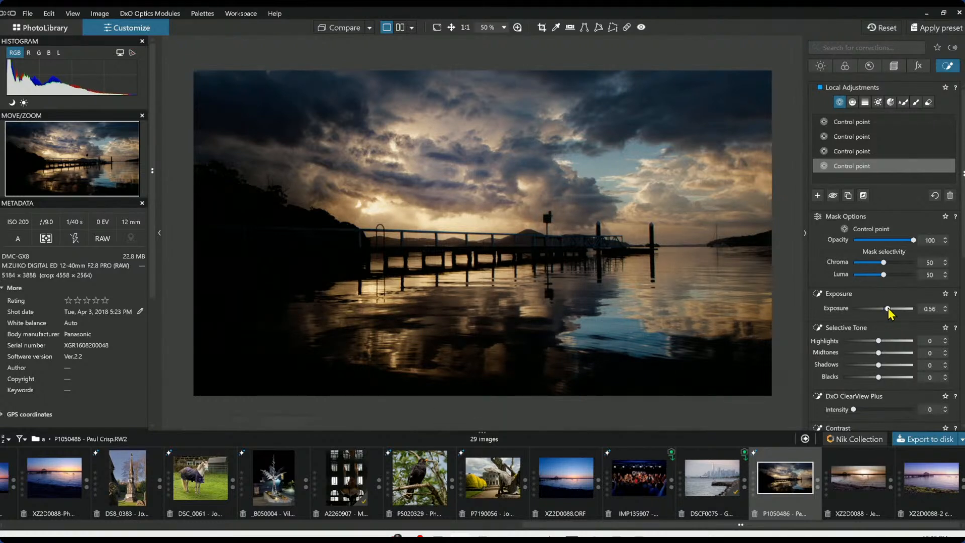
left_click_drag(889, 311, 891, 309)
Set this control point's Blacks to -12 and raise its ClearView Plus intensity
left_click_drag(879, 377, 876, 381)
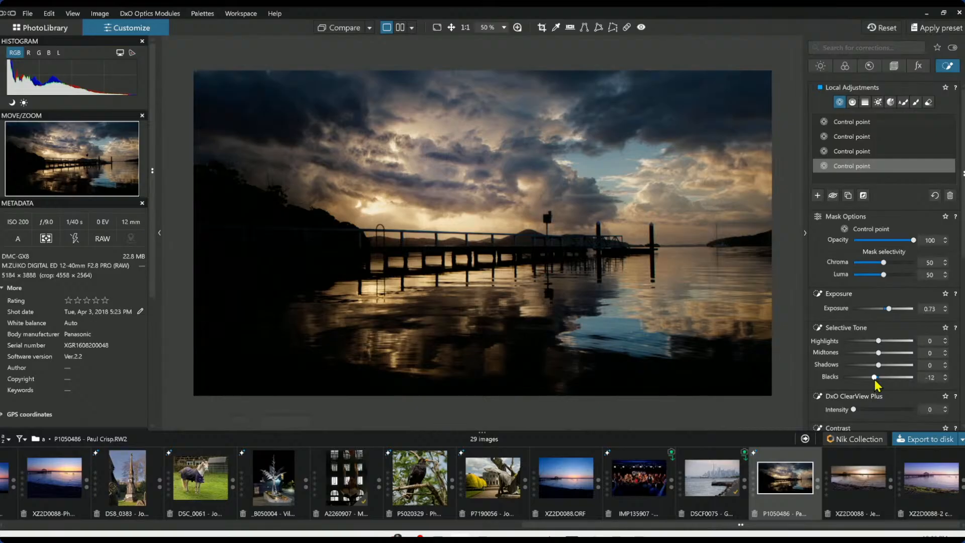
left_click_drag(855, 410, 870, 410)
Reposition the sky control point above the pier and shrink its radius
left_click(437, 204)
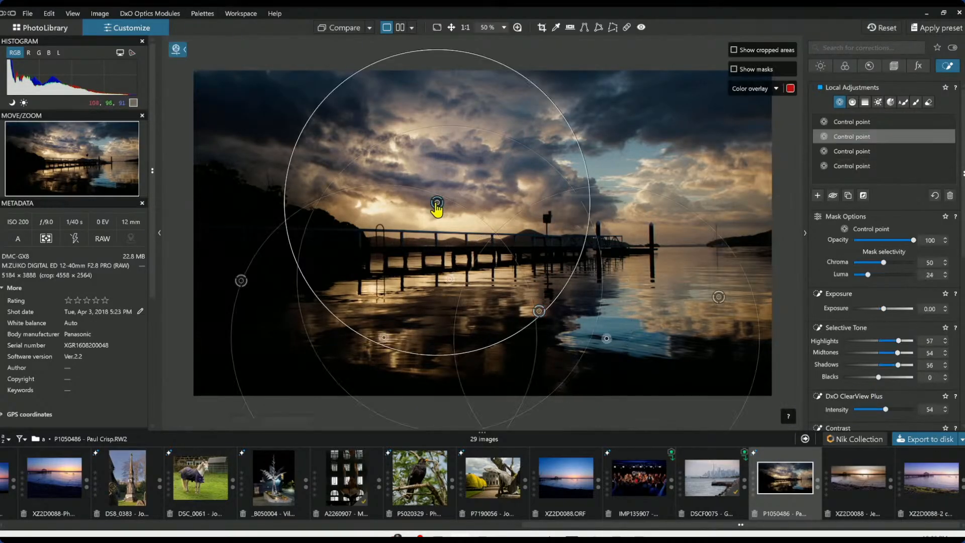
left_click_drag(454, 50, 453, 80)
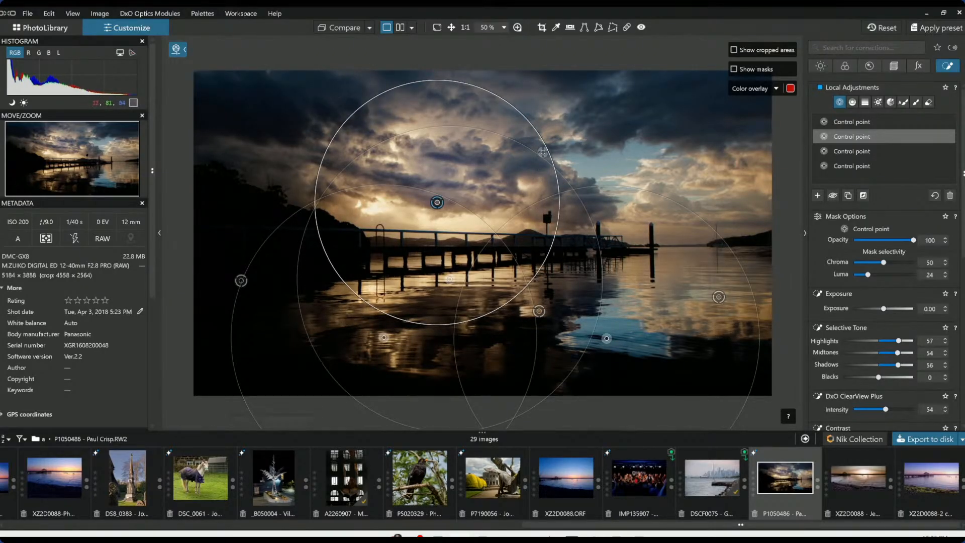
left_click(490, 145)
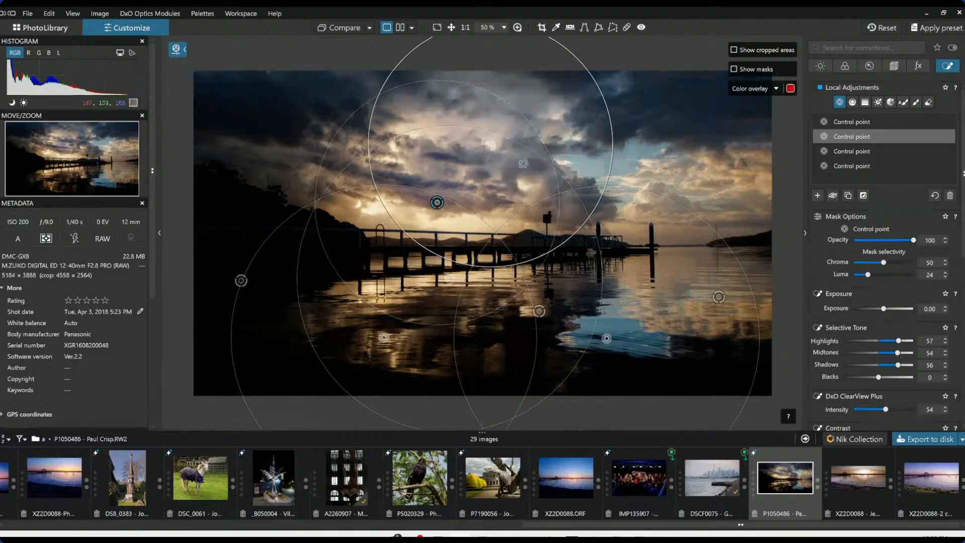
left_click_drag(578, 66, 546, 104)
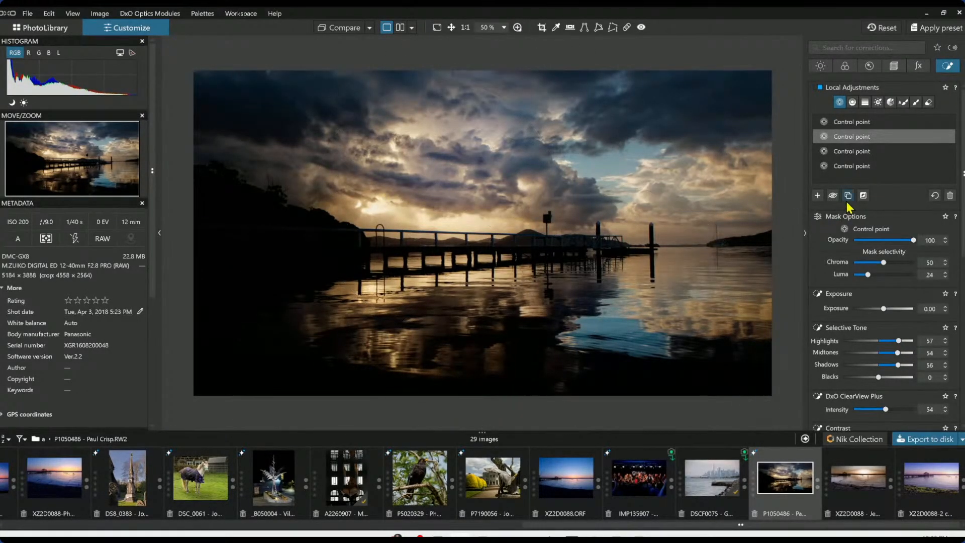
Add a control point on the sky right of the pier, enlarge its radius and set ClearView Plus intensity to 47
left_click(818, 197)
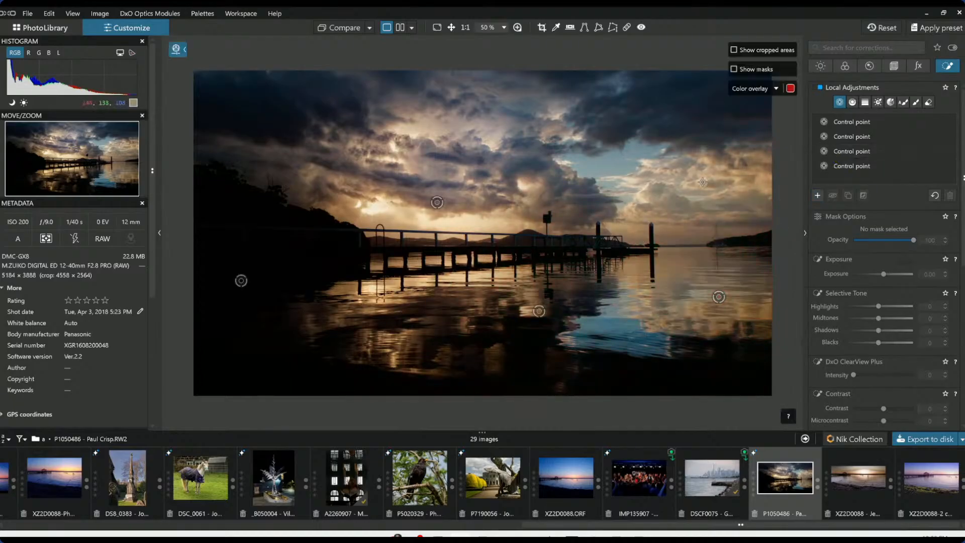
left_click(655, 191)
left_click_drag(707, 170, 752, 142)
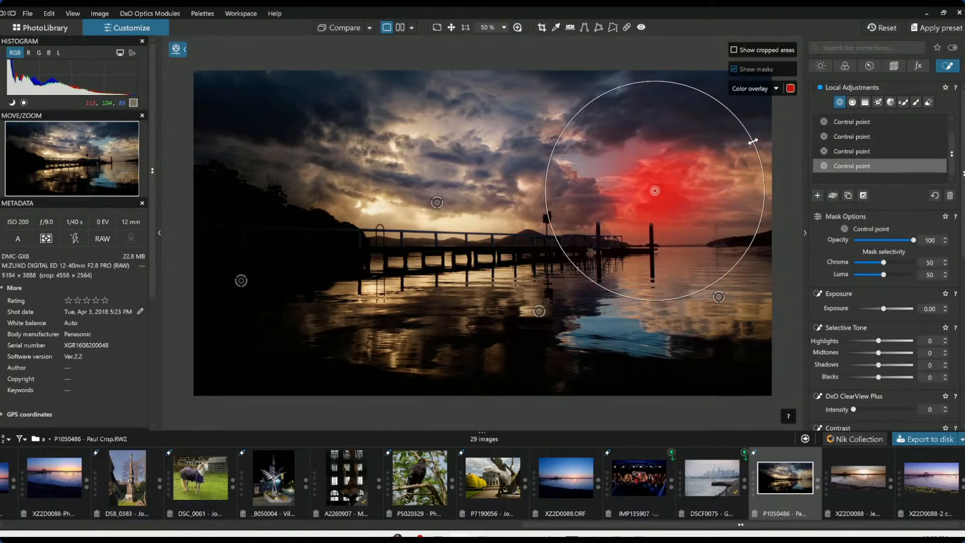
left_click(882, 410)
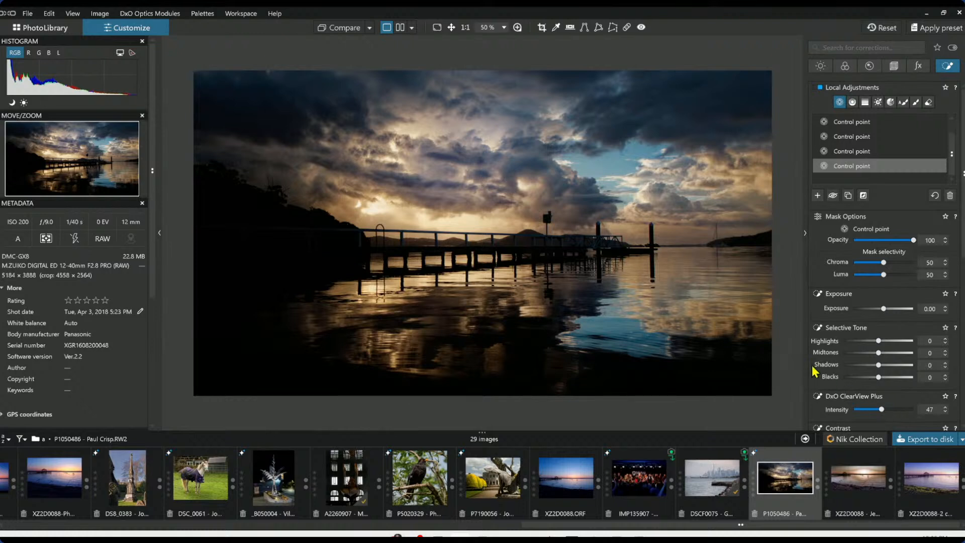
key("Escape")
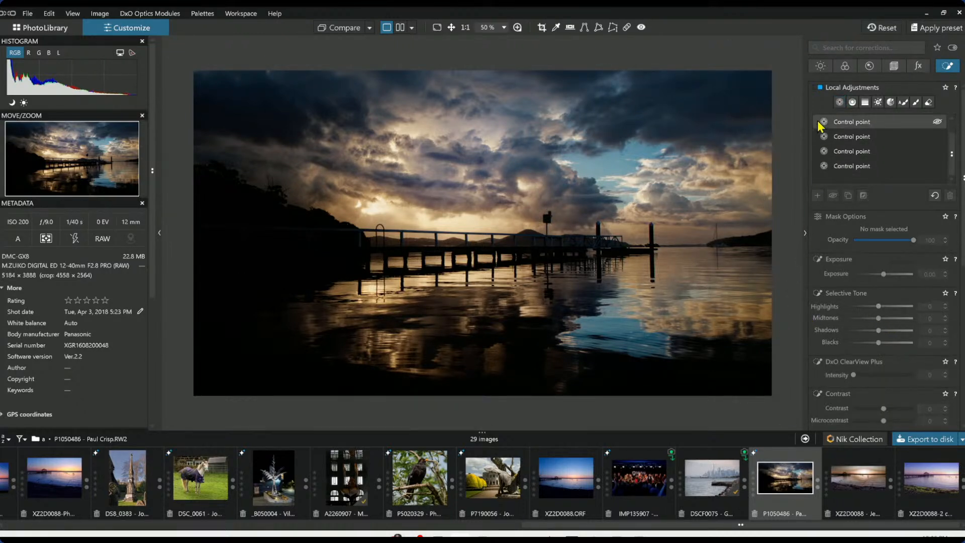
Raise the global Shadows to 28
left_click(821, 66)
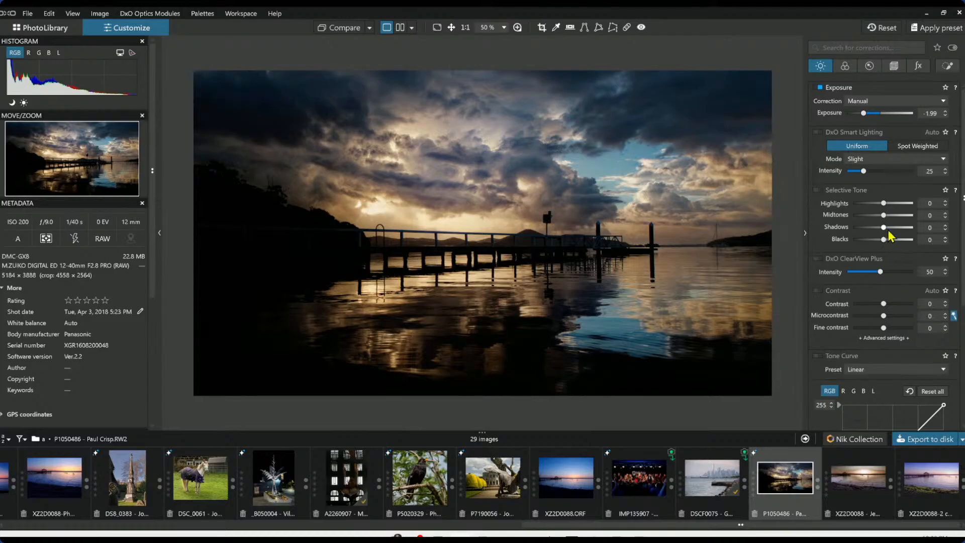
left_click_drag(884, 228, 893, 229)
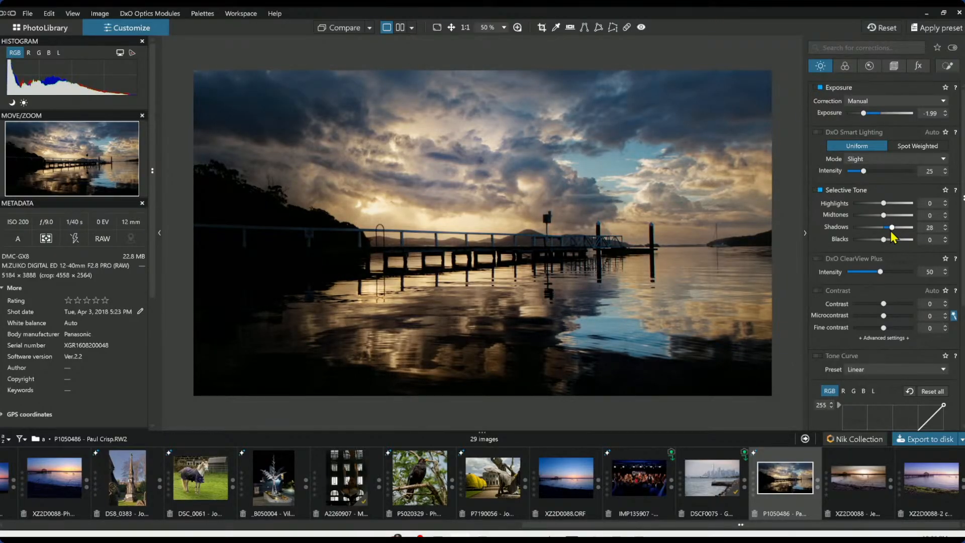
Compare the edited photo with the original
left_click(346, 28)
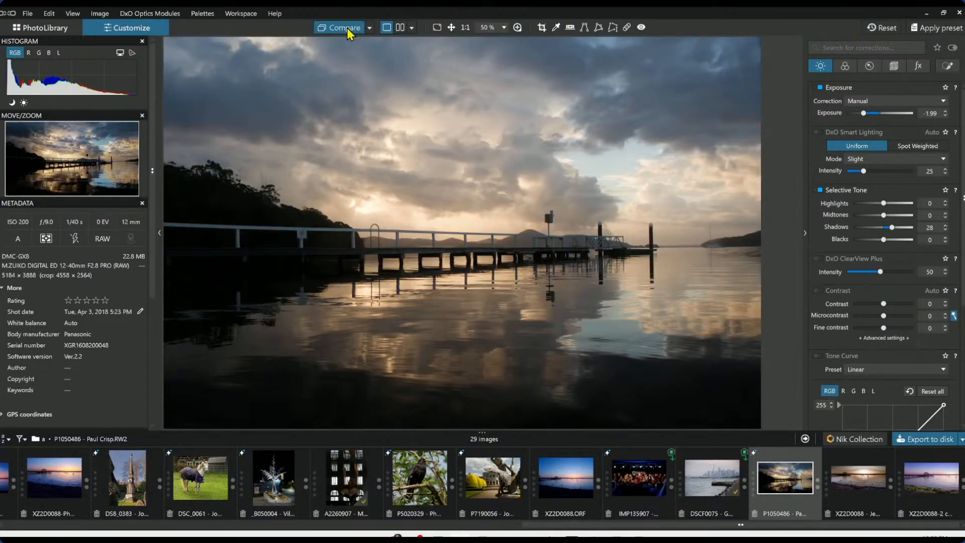
left_click(347, 28)
left_click(347, 28)
left_click(347, 28)
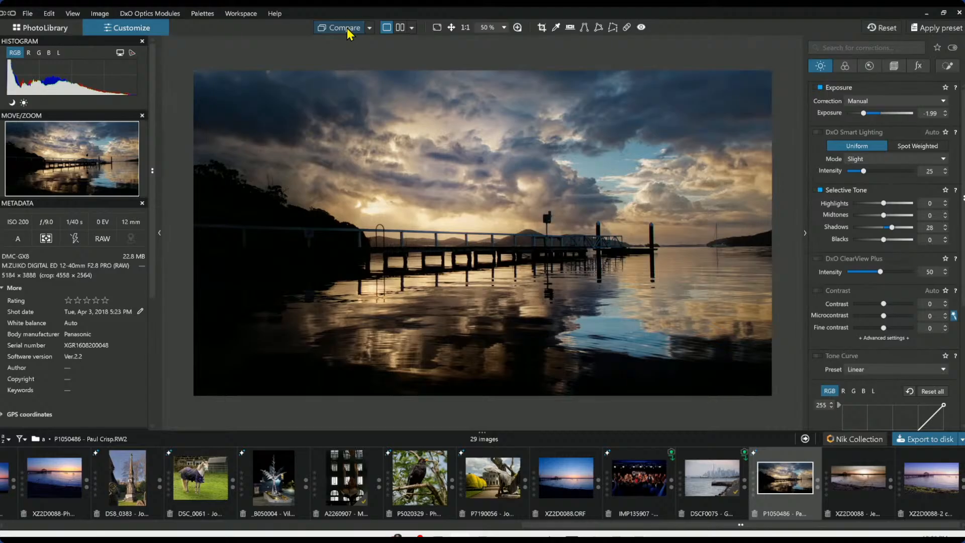
left_click(347, 28)
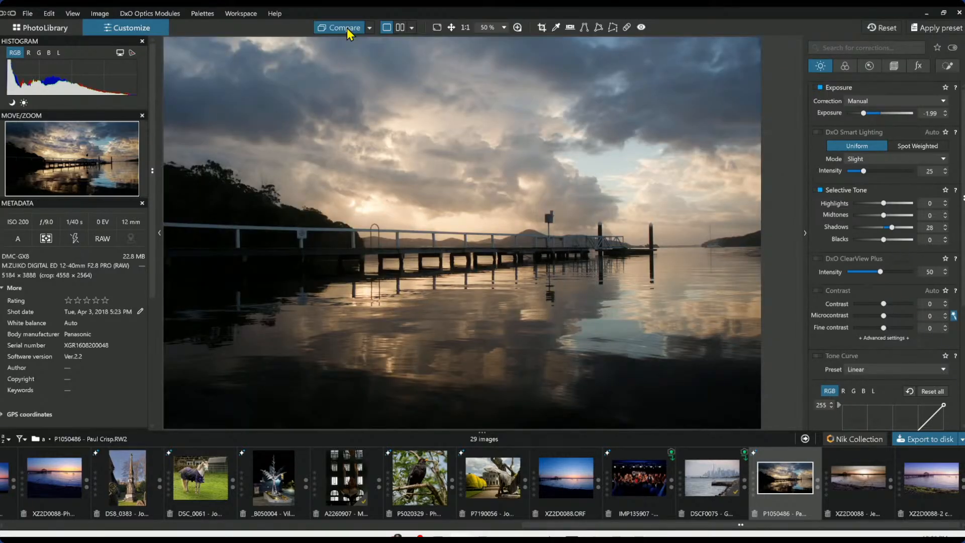
left_click(347, 28)
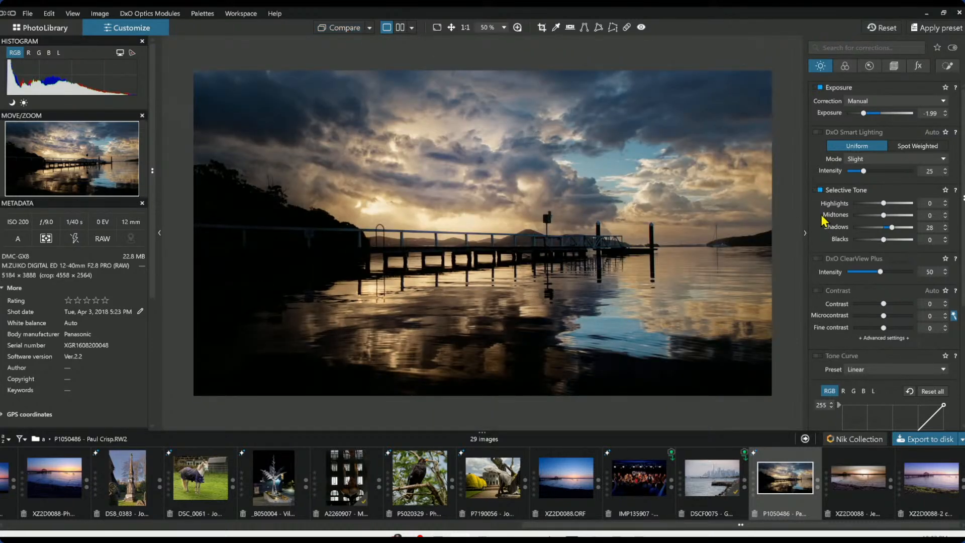
Switch the color rendering to black and white
left_click(845, 66)
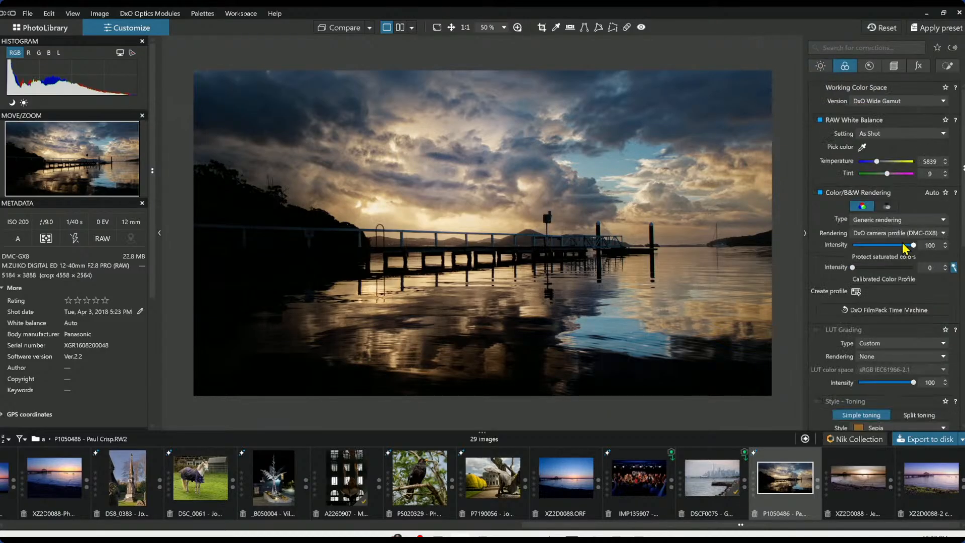
left_click(887, 207)
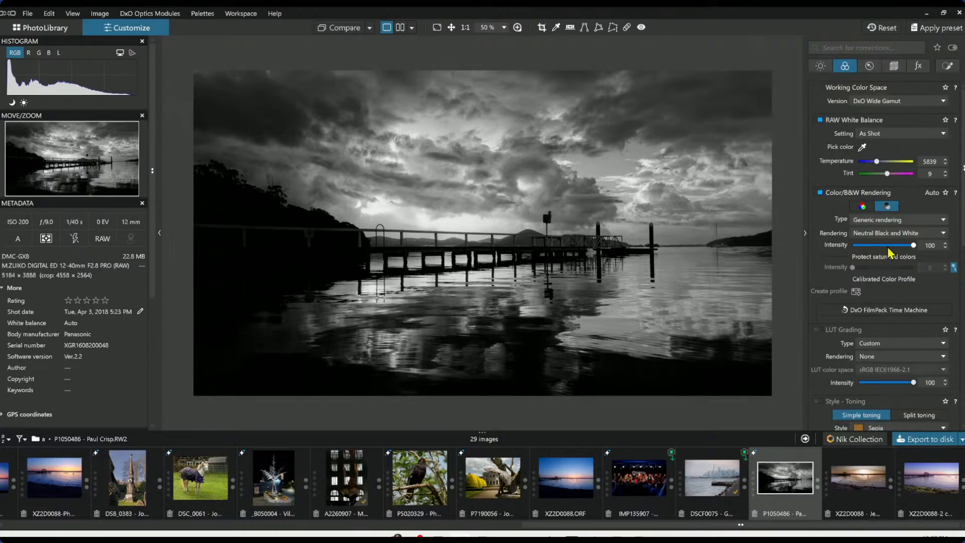
Set the global Midtones to 11, Shadows to 37 and Blacks to -5
left_click(821, 66)
left_click_drag(884, 215, 895, 228)
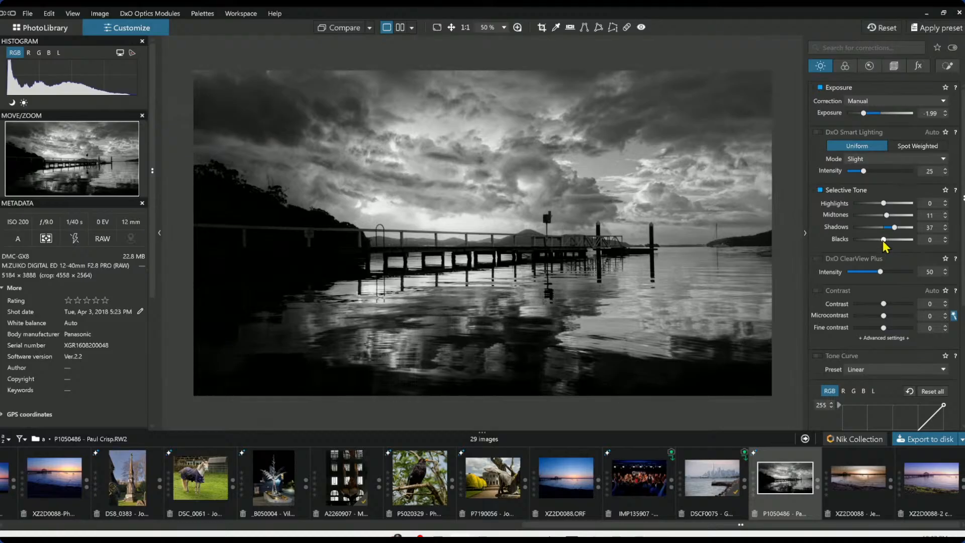
left_click_drag(884, 240, 882, 240)
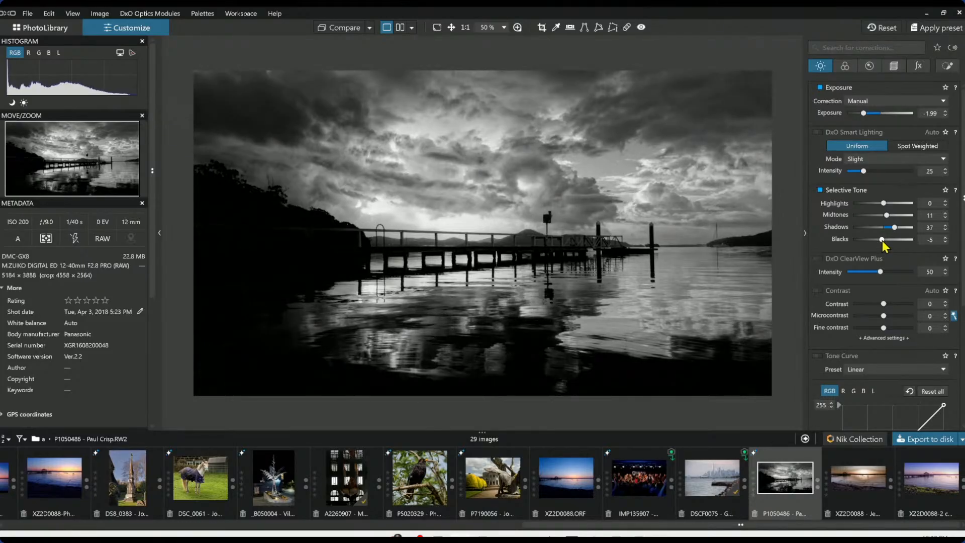
Lower the global ClearView Plus intensity to 14 and raise the Shadows slightly
left_click(857, 272)
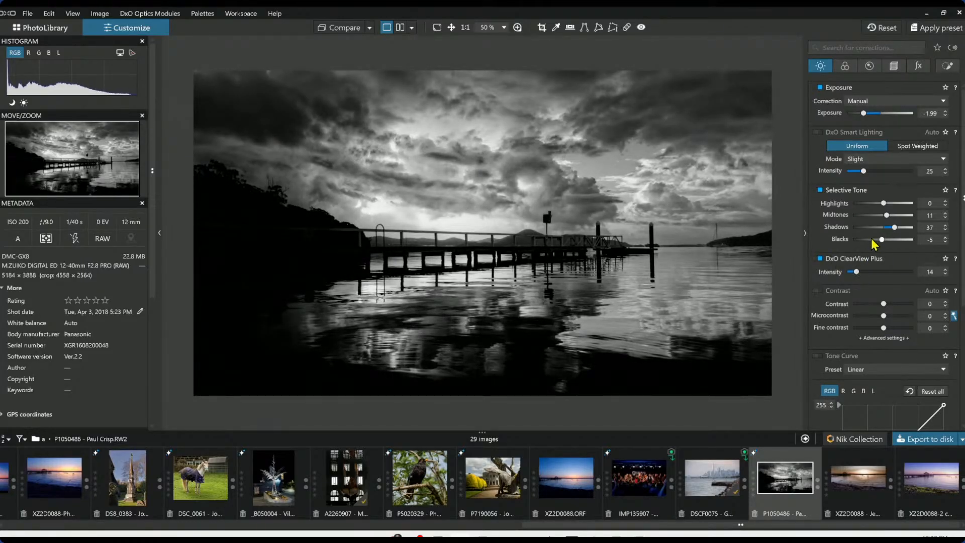
left_click(894, 228)
mouse_move(894, 228)
left_mouse_down()
mouse_move(906, 228)
mouse_move(881, 240)
mouse_move(899, 231)
left_mouse_up()
Select a control point and set its Highlights to 75, Midtones to 51 and Shadows to 52
left_click(945, 68)
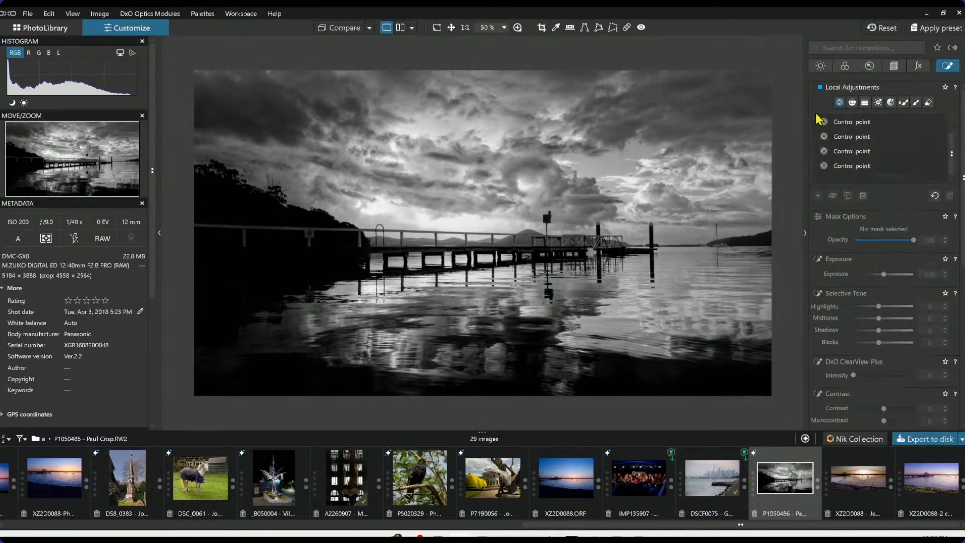
left_click(830, 122)
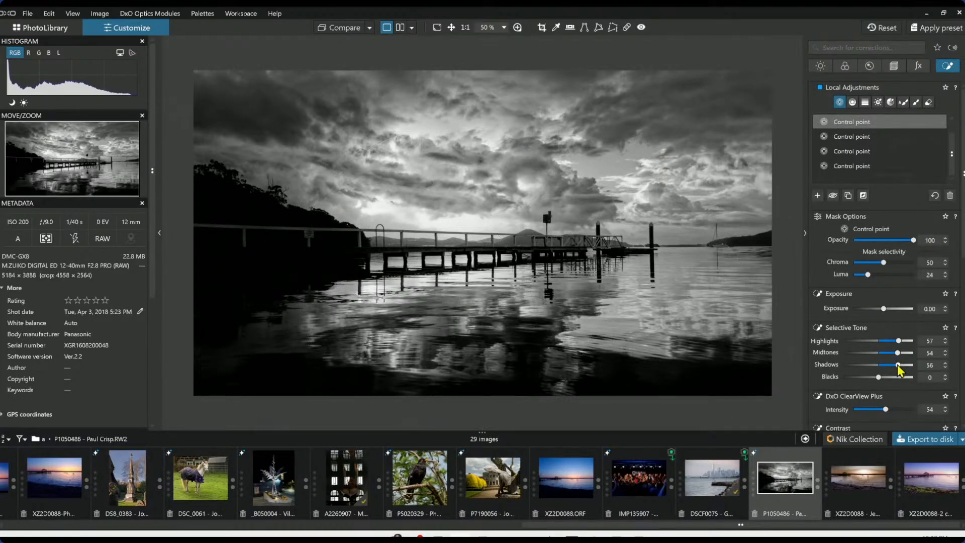
left_click_drag(899, 368, 898, 365)
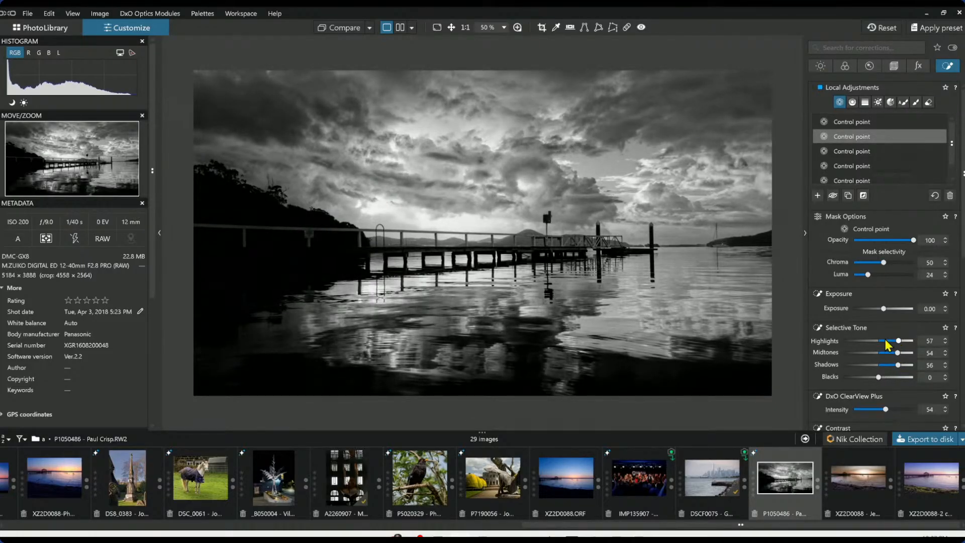
mouse_move(899, 340)
left_mouse_down()
mouse_move(891, 342)
mouse_move(905, 343)
left_mouse_up()
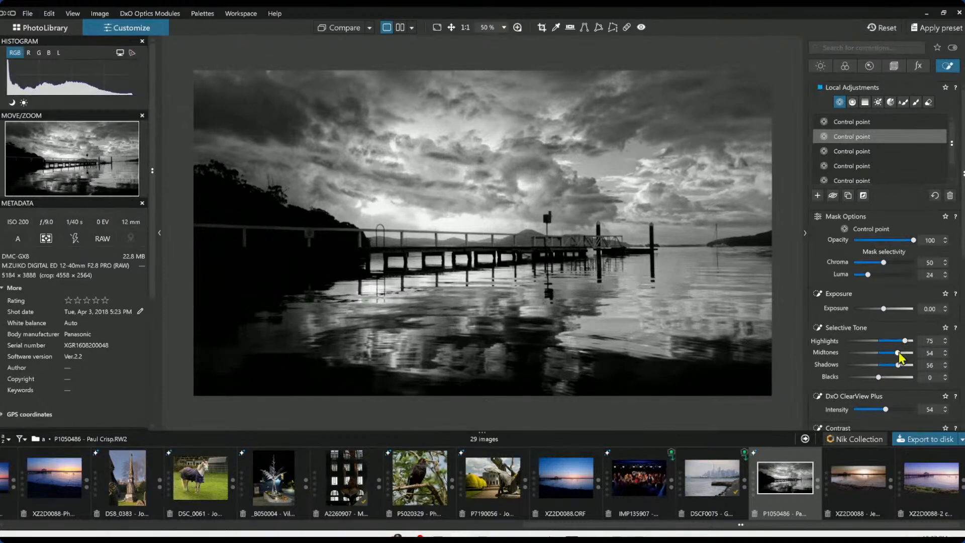
left_click_drag(900, 353, 897, 365)
Set the white balance temperature to 6851, toggling between color and black-and-white rendering
left_click(846, 67)
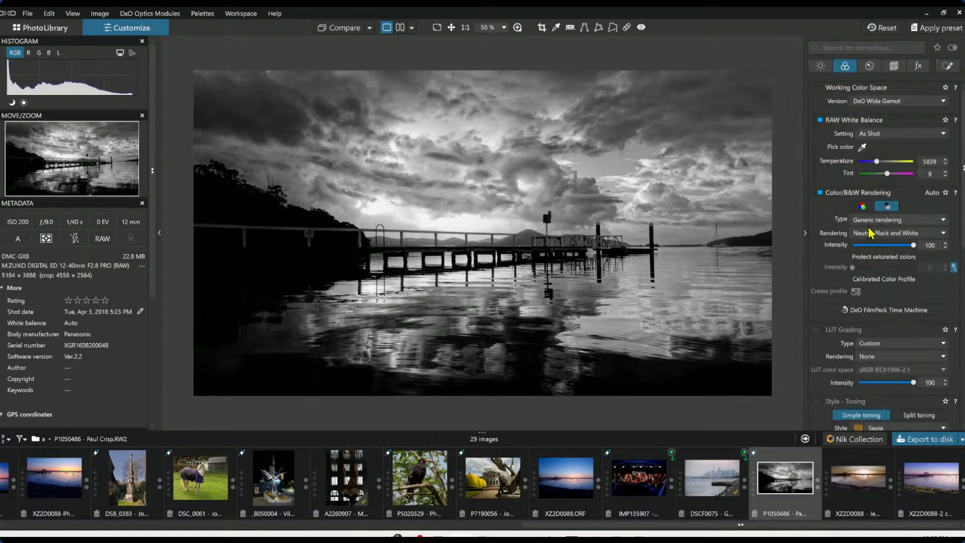
left_click(867, 211)
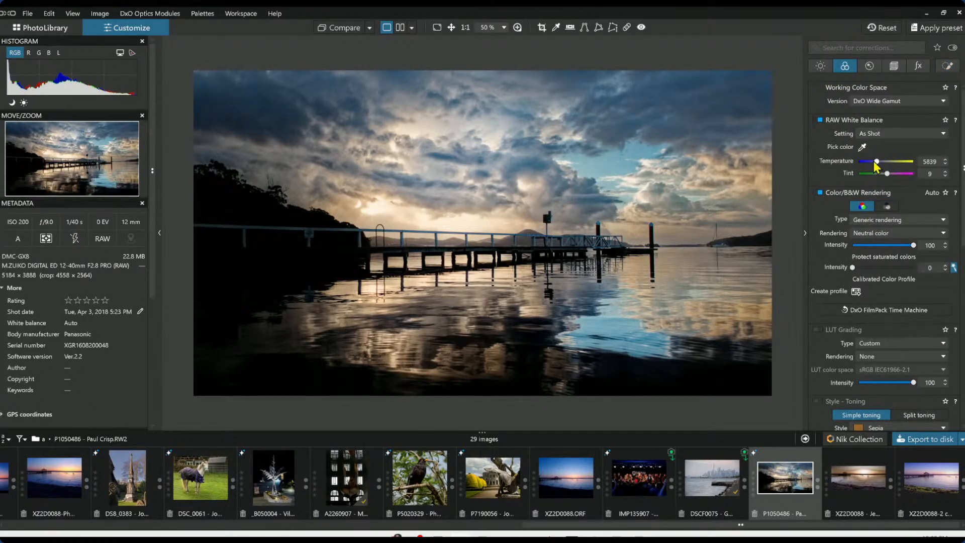
left_click_drag(879, 160, 880, 162)
left_click(887, 206)
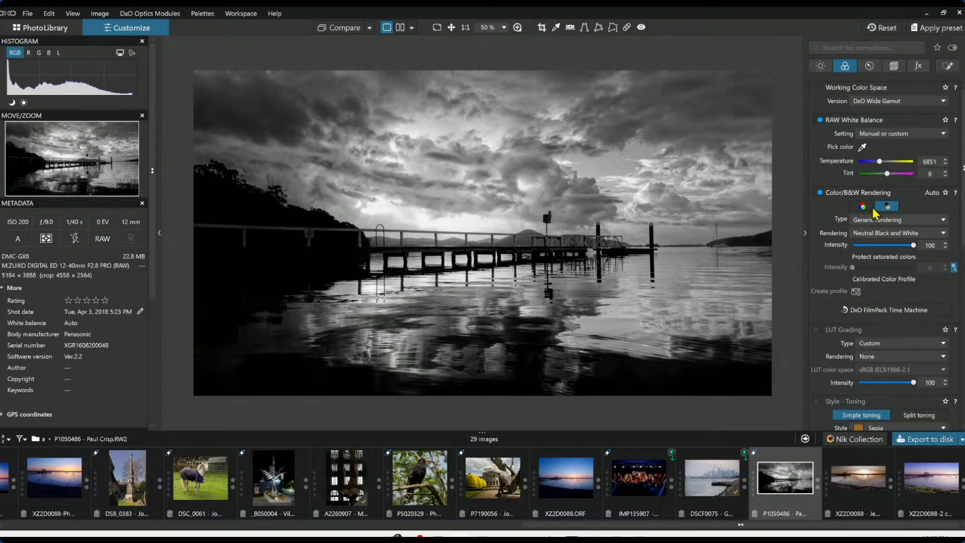
left_click(867, 208)
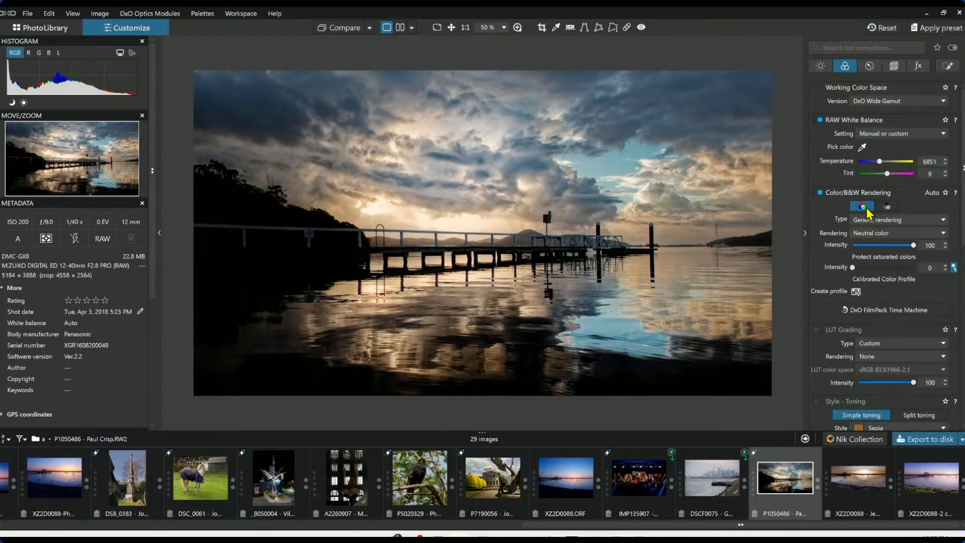
left_click(889, 206)
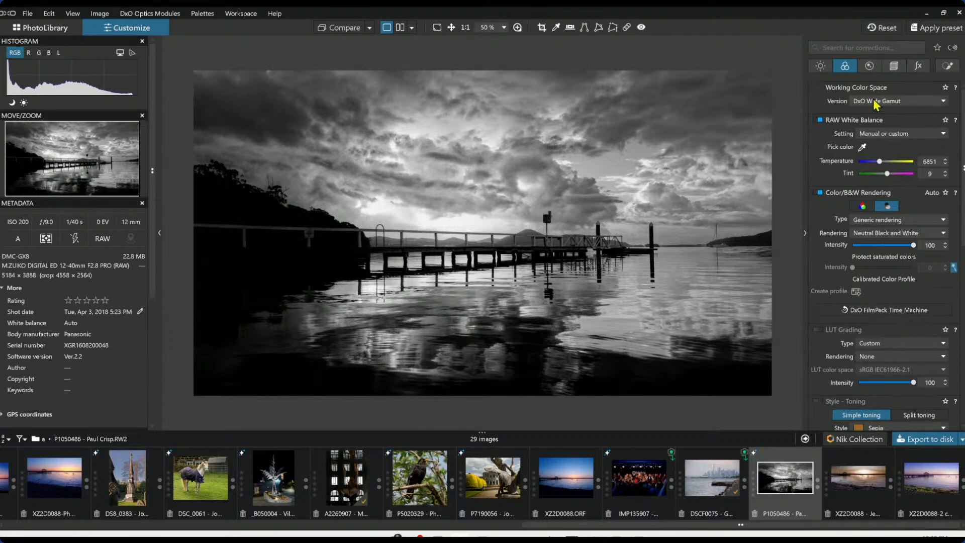
Set the first control point's Exposure to -1.50 and its Highlights to -5
left_click(947, 67)
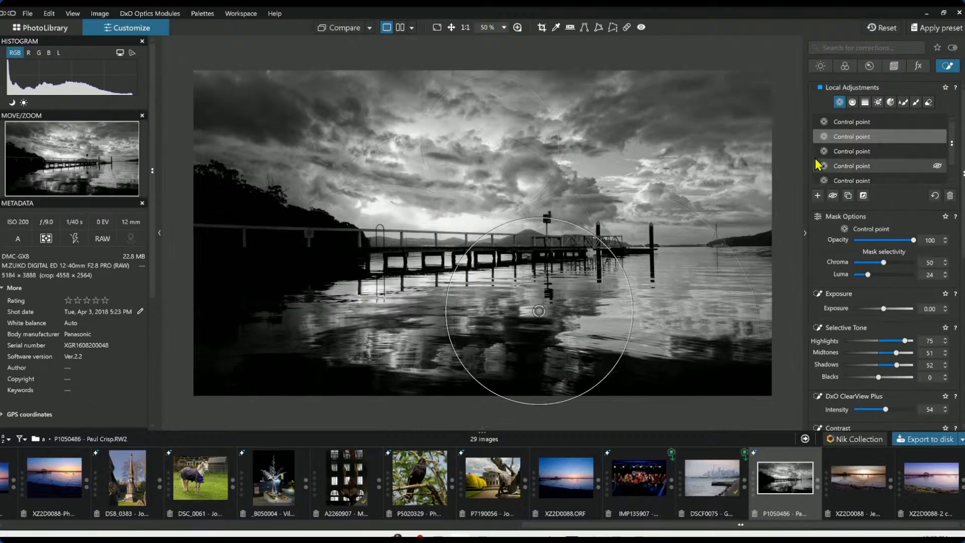
left_click(839, 124)
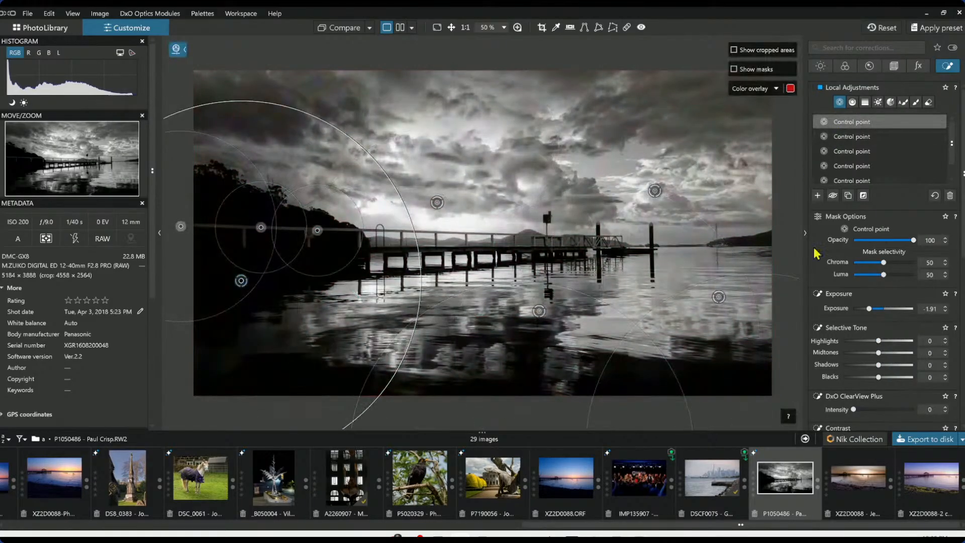
left_click_drag(869, 309, 871, 346)
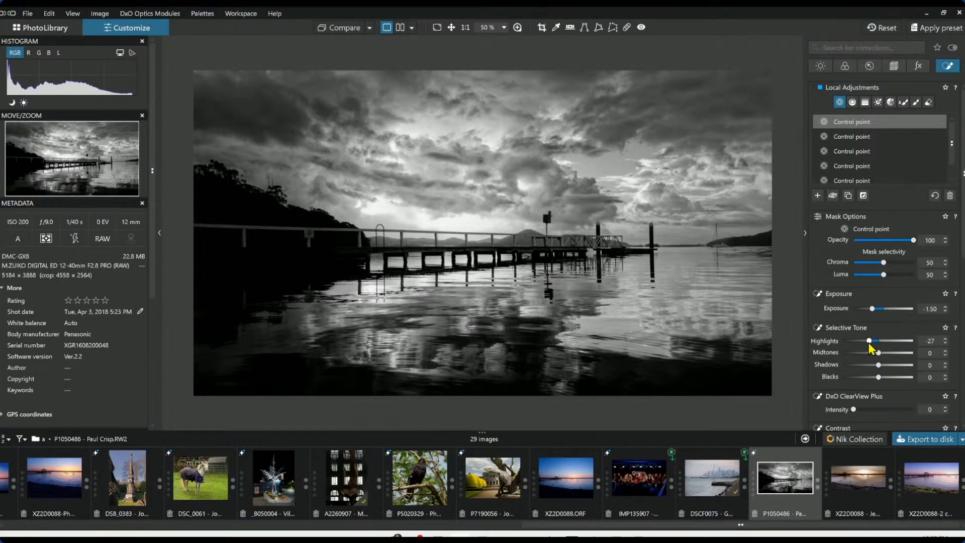
double_click(869, 342)
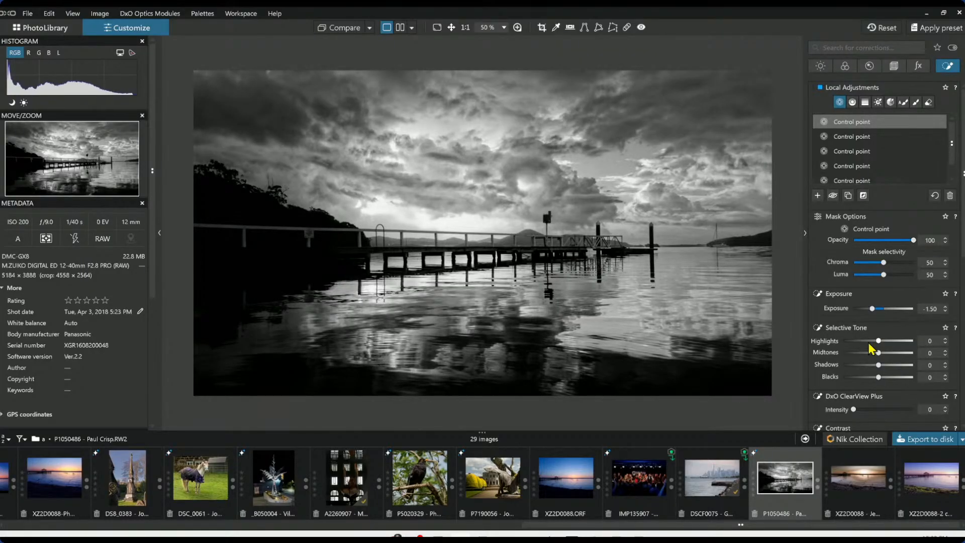
scroll(870, 345, "down", 2)
scroll(870, 345, "up", 1)
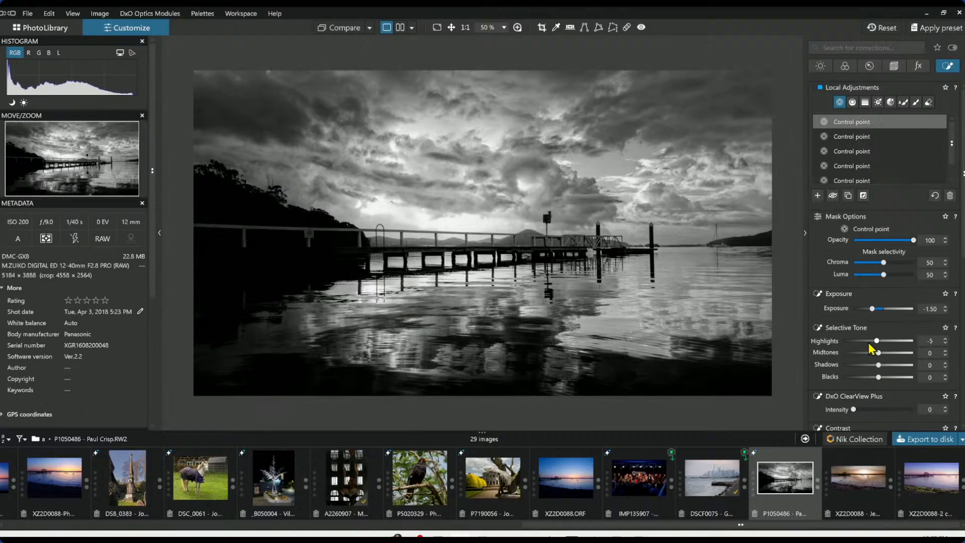
key("Escape")
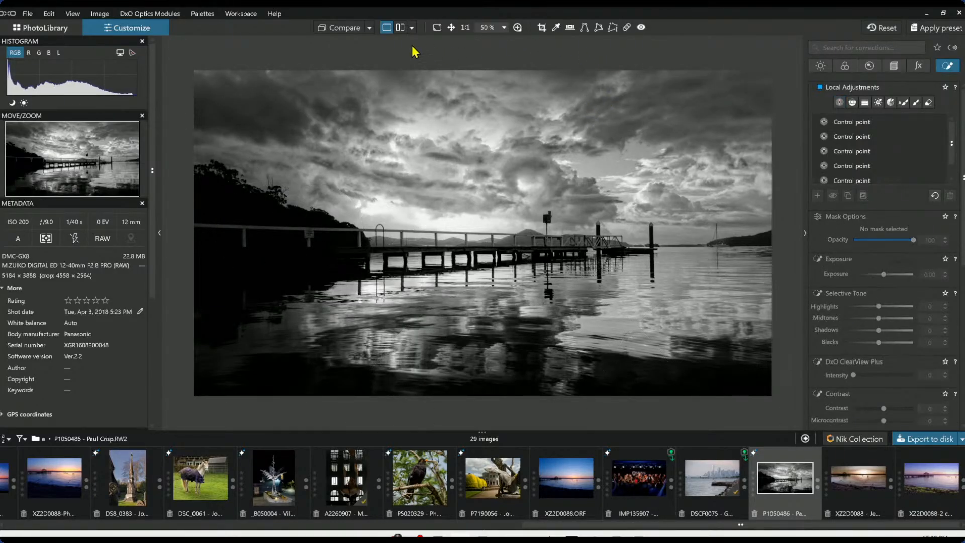
Compare the original and edited photos side by side
left_click(400, 27)
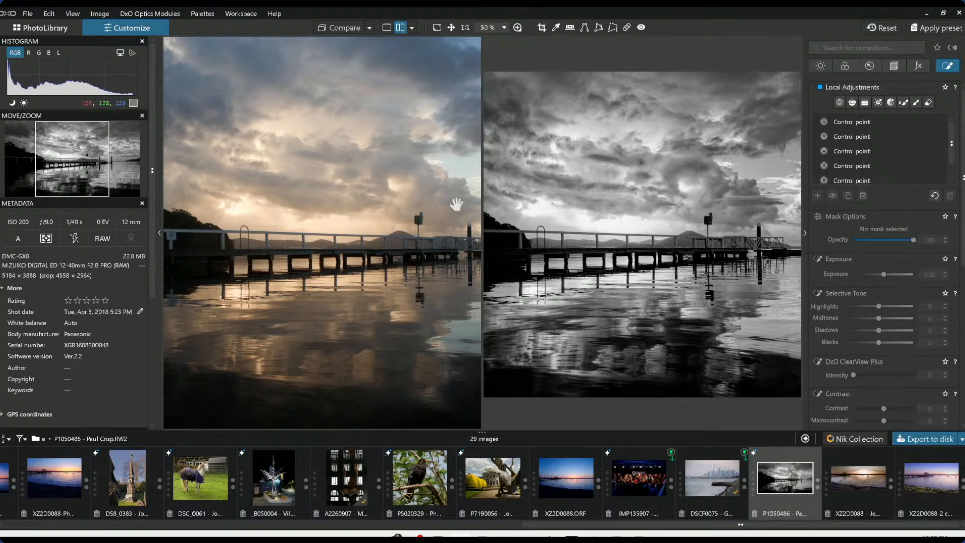
key("Tab")
scroll(427, 231, "down", 1)
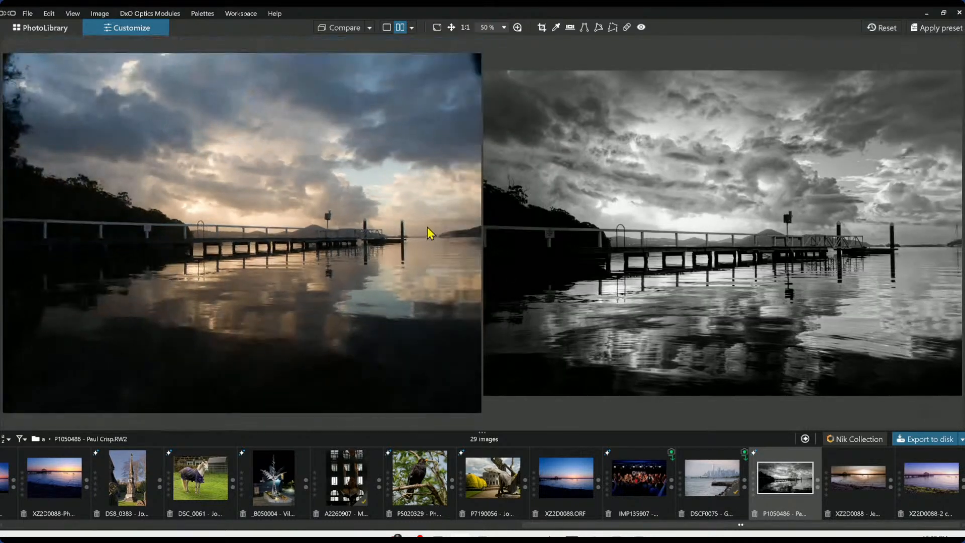
scroll(585, 241, "down", 1)
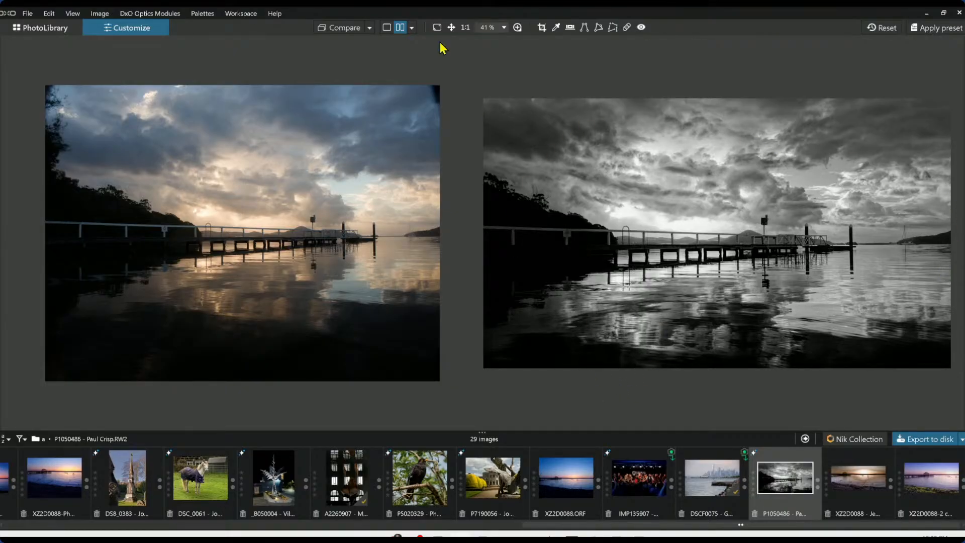
left_click(387, 28)
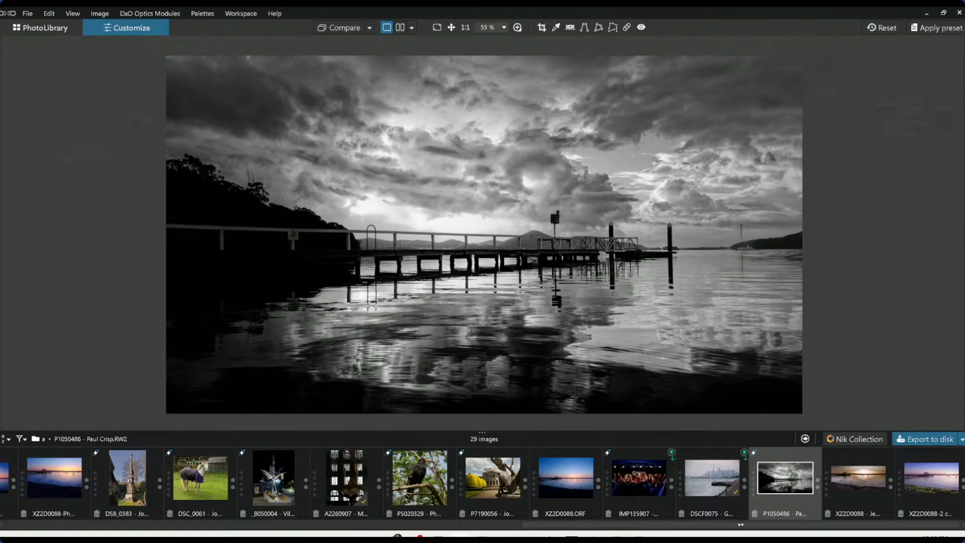
Add a control point on the water near the moored boat with Exposure 0.46 and Highlights 31
left_click(963, 236)
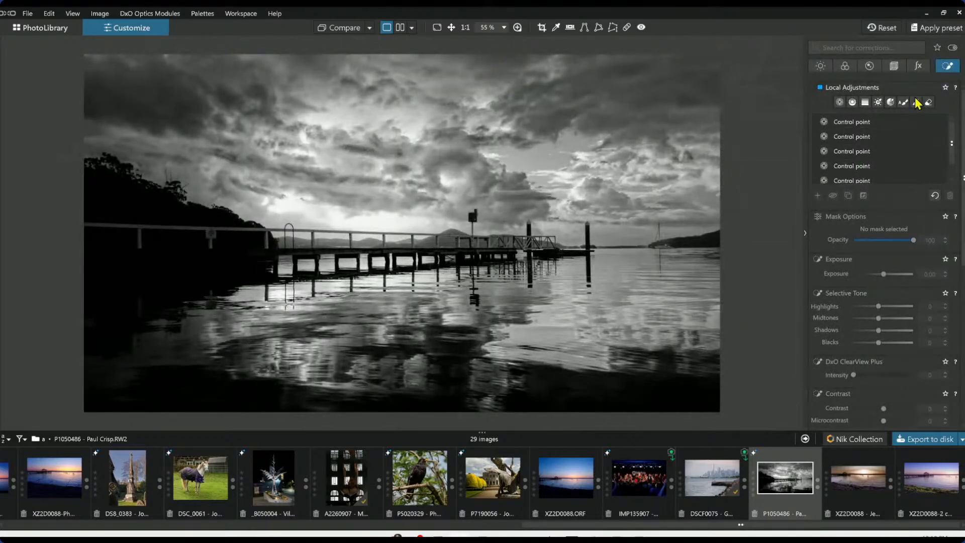
left_click(840, 102)
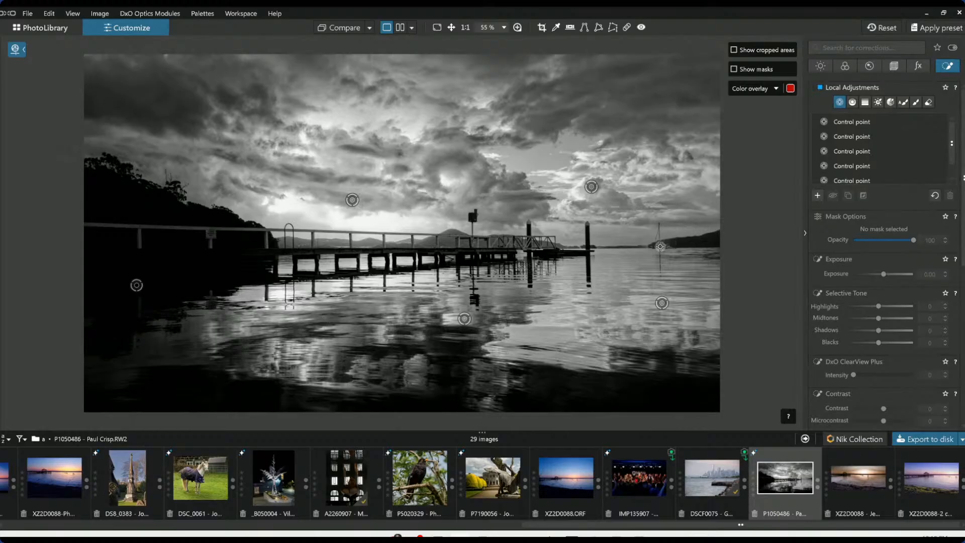
left_click(660, 247)
left_click_drag(720, 142, 674, 237)
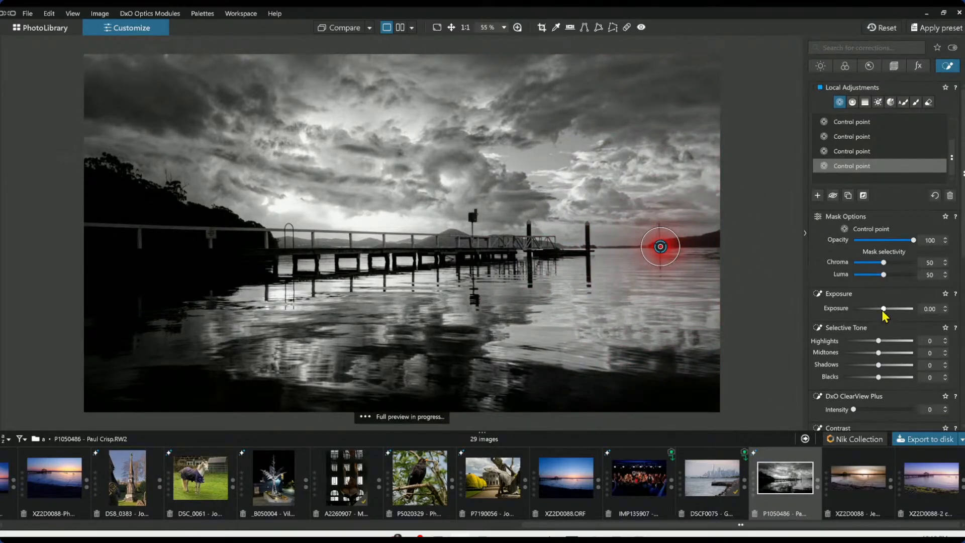
left_click_drag(883, 309, 887, 308)
mouse_move(879, 341)
left_mouse_down()
mouse_move(899, 340)
mouse_move(890, 341)
left_mouse_up()
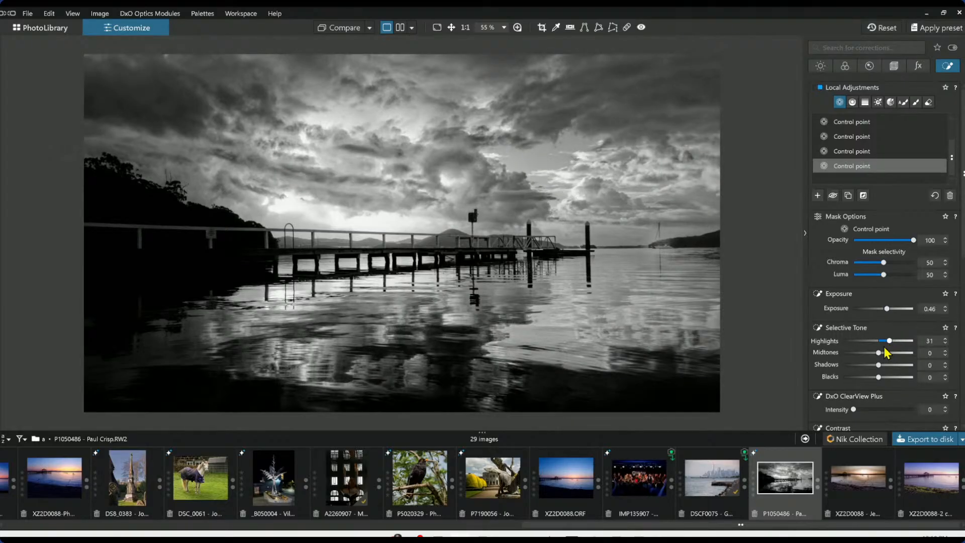
Reposition the new control point onto the moored sailboat
scroll(677, 254, "up", 3)
scroll(677, 255, "up", 2)
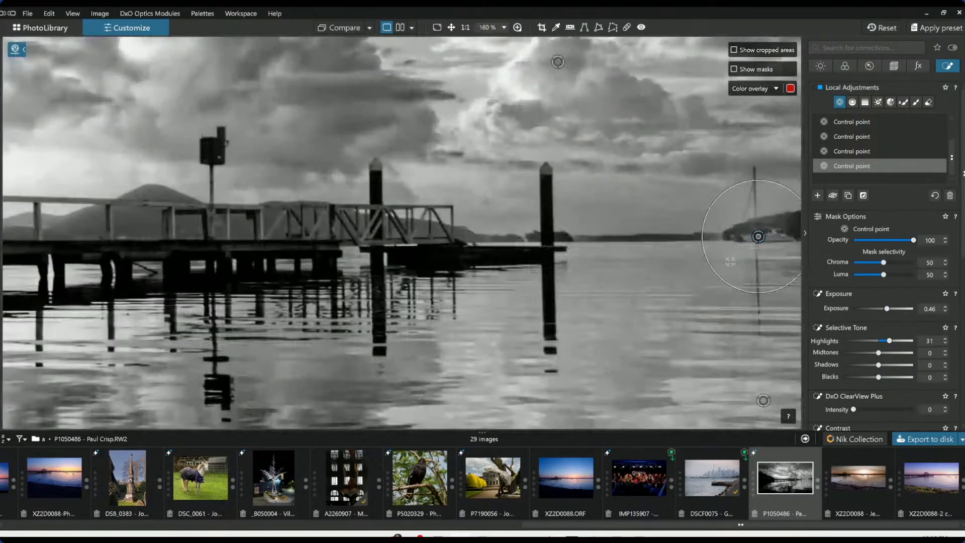
left_click_drag(729, 268, 752, 246)
left_click(778, 239)
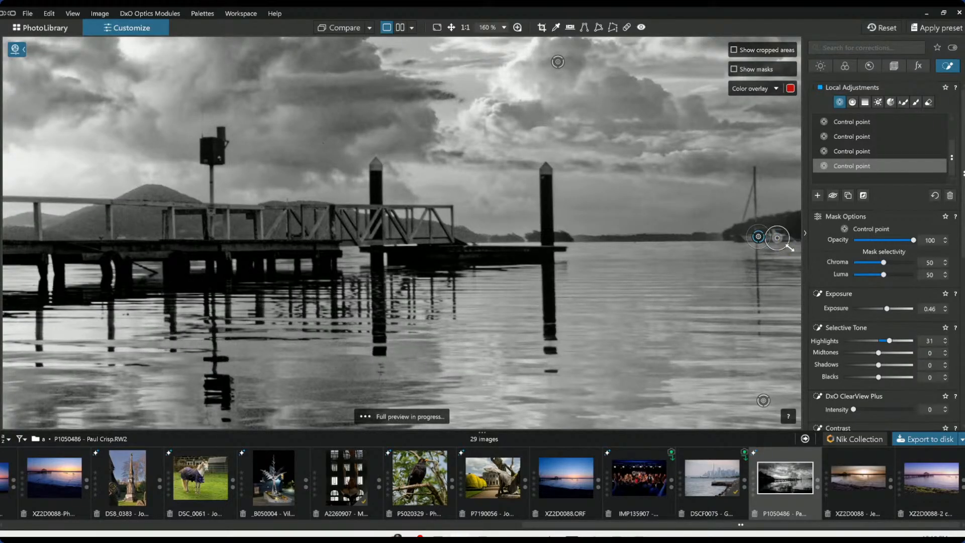
scroll(737, 274, "down", 4)
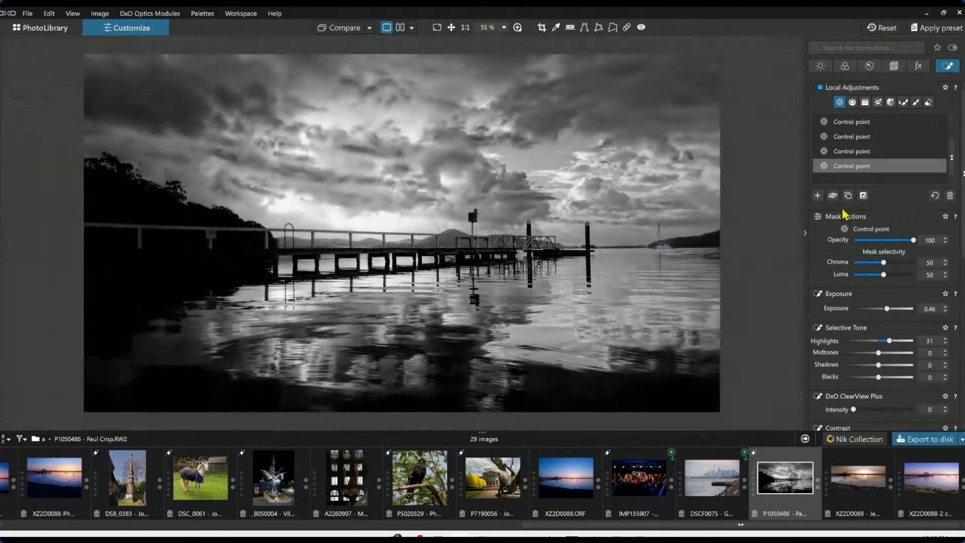
Compare the before and after versions in single and side-by-side views
left_click(947, 66)
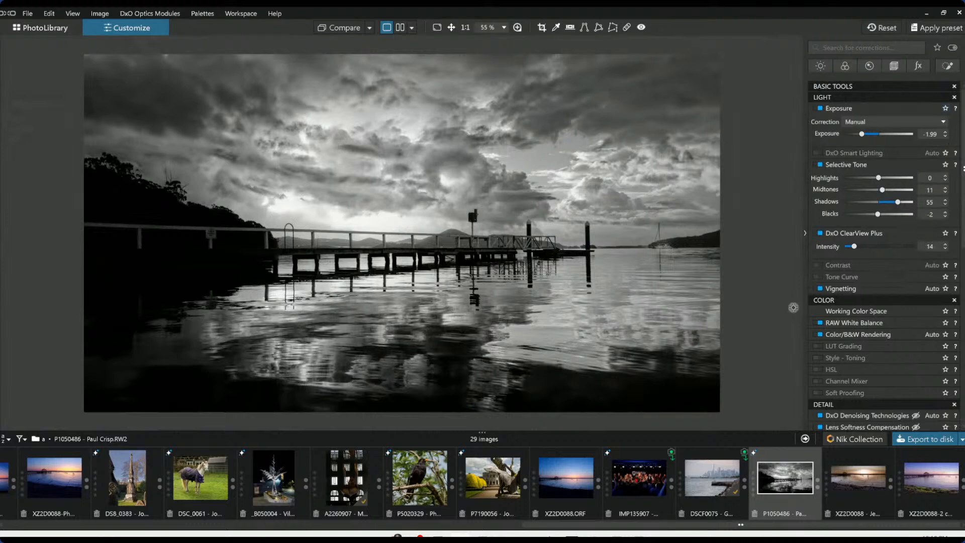
scroll(793, 308, "down", 2)
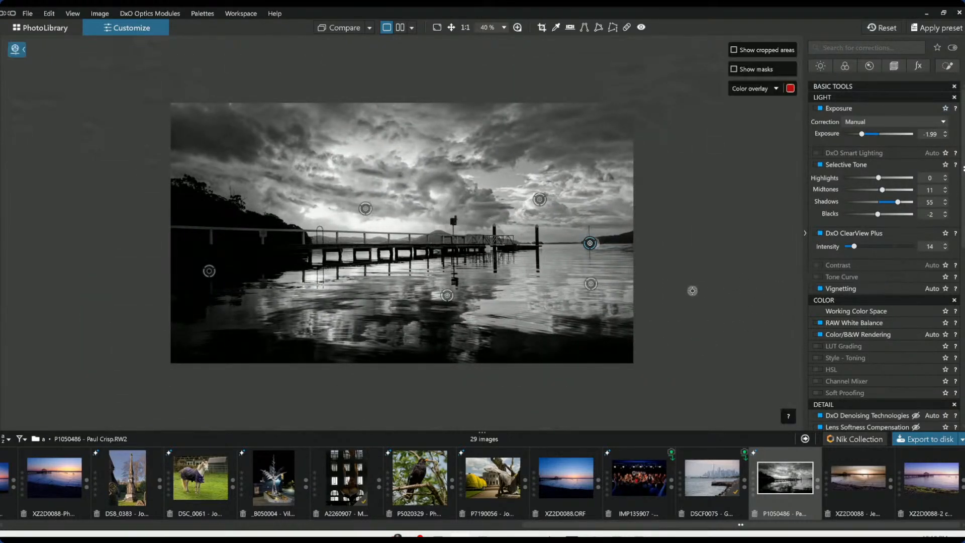
scroll(692, 291, "up", 1)
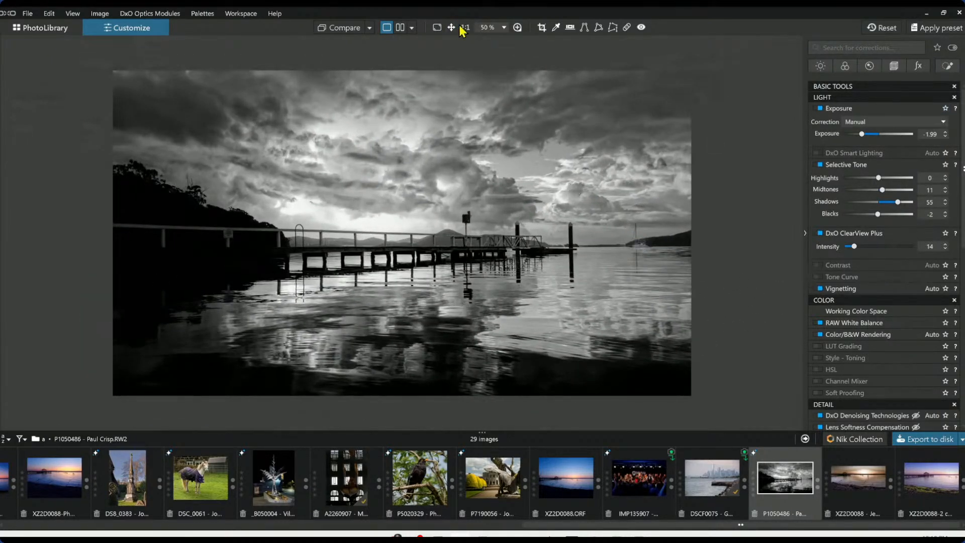
left_click(355, 35)
left_click(805, 234)
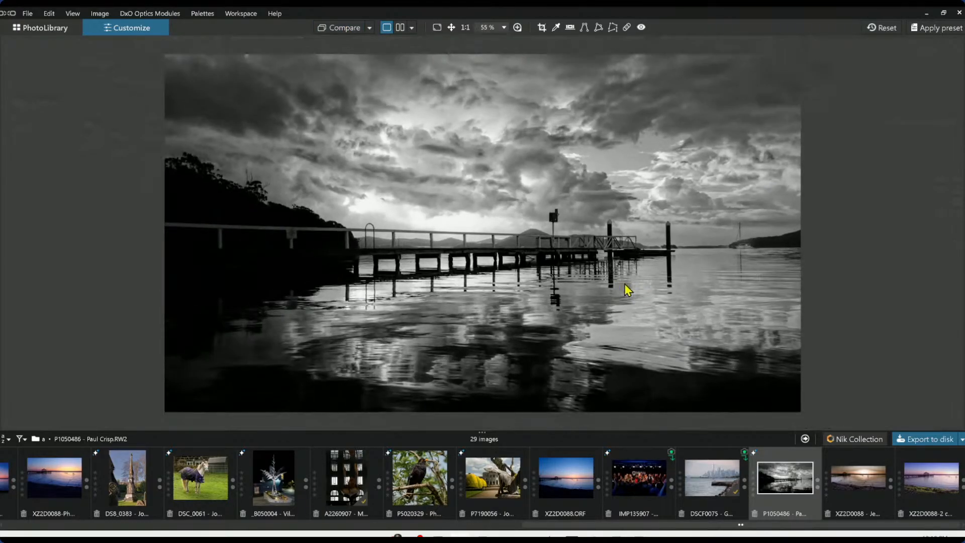
left_click(344, 29)
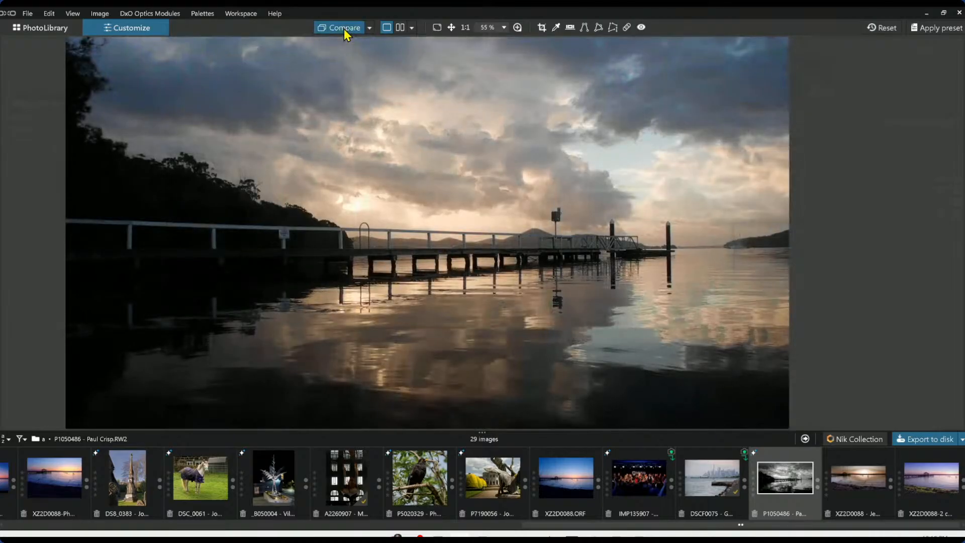
left_click(344, 29)
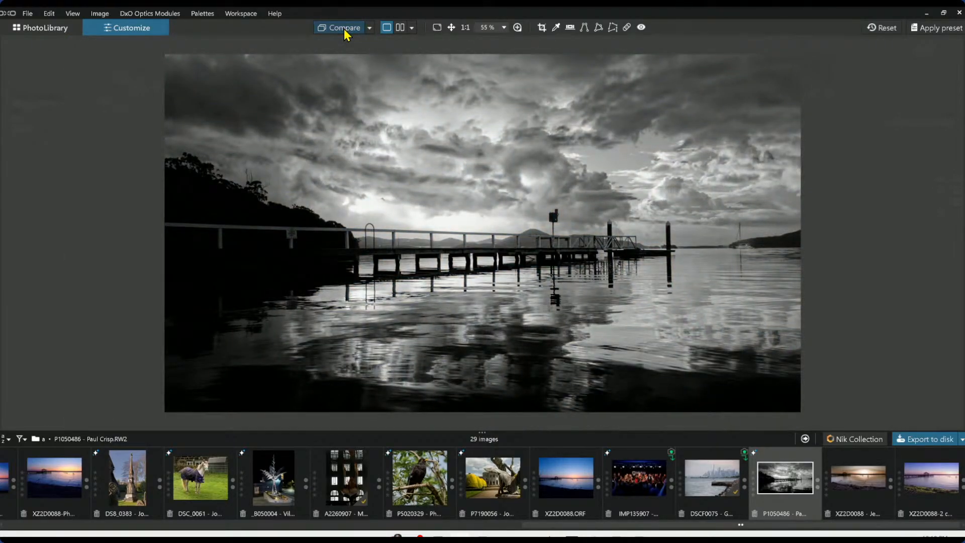
left_click(411, 28)
left_click(405, 30)
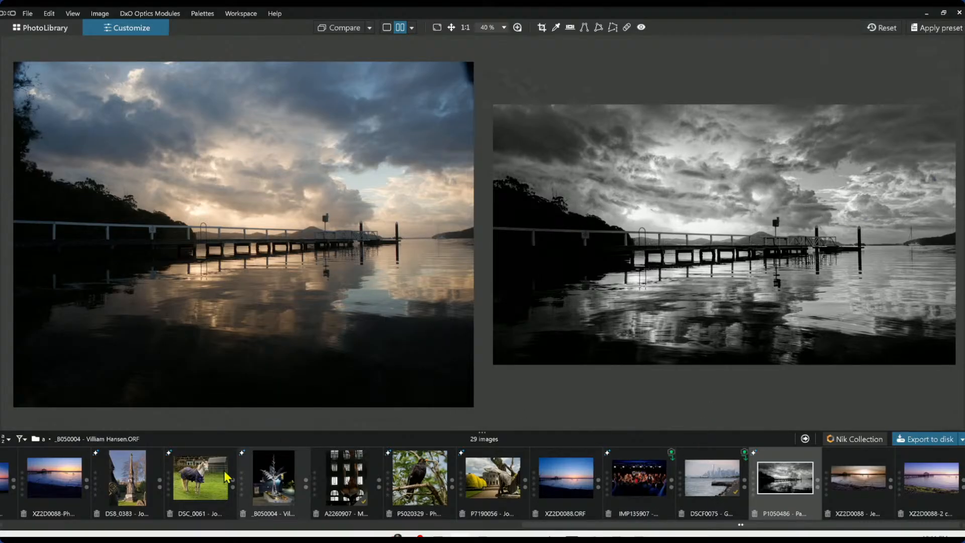
Filter the filmstrip to show only RAW images
left_click(22, 442)
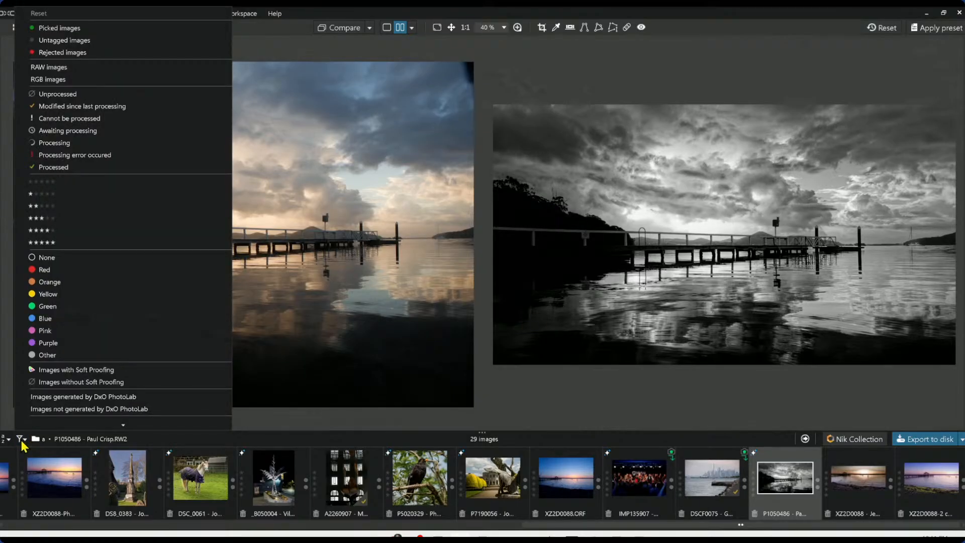
scroll(85, 286, "up", 1)
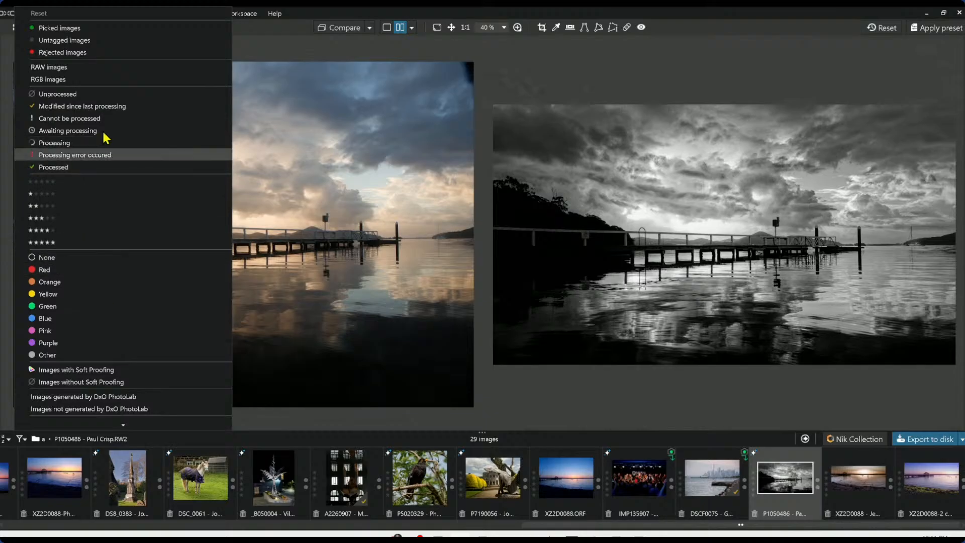
left_click(99, 70)
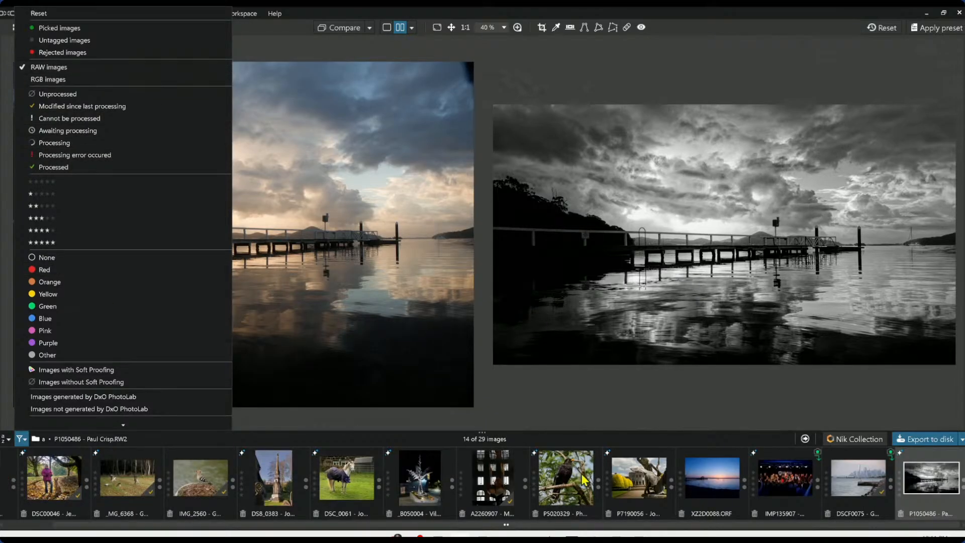
Set the XZ2D0088.ORF photo as the reference image for comparison
left_click(705, 482)
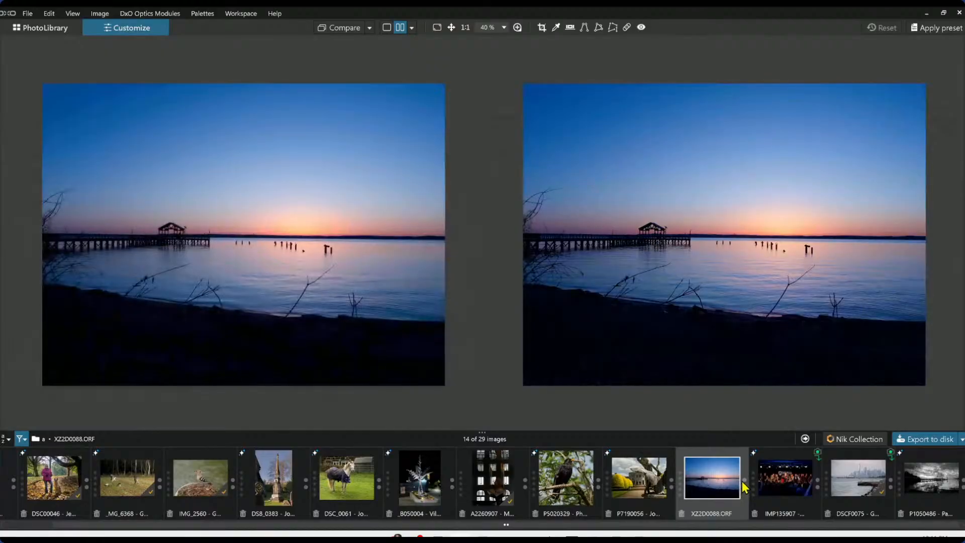
right_click(720, 481)
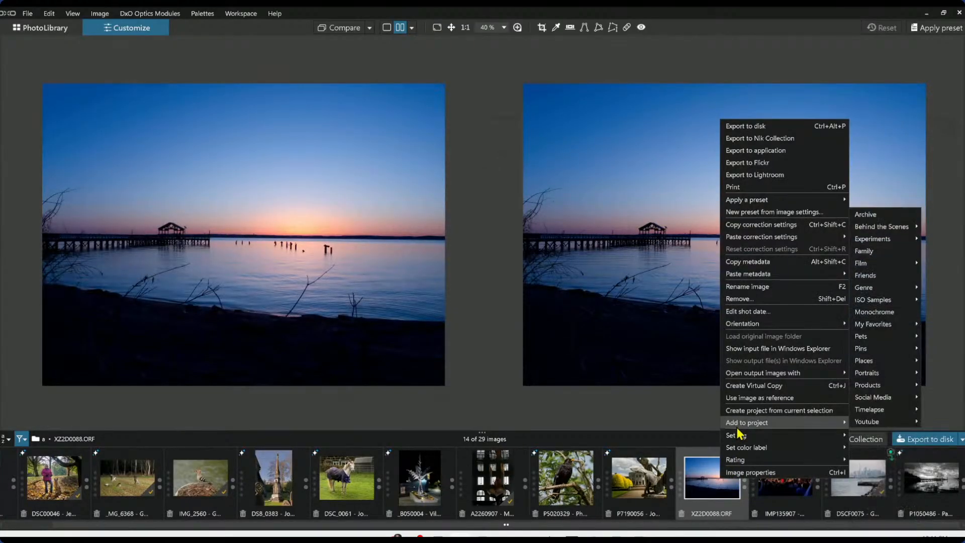
left_click(742, 398)
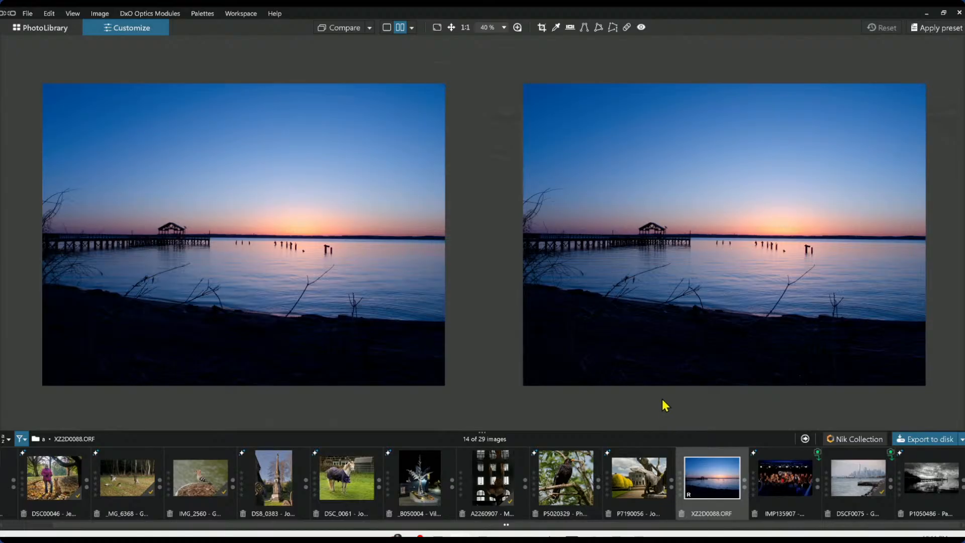
Switch the filmstrip filter to show only RGB images
left_click(18, 445)
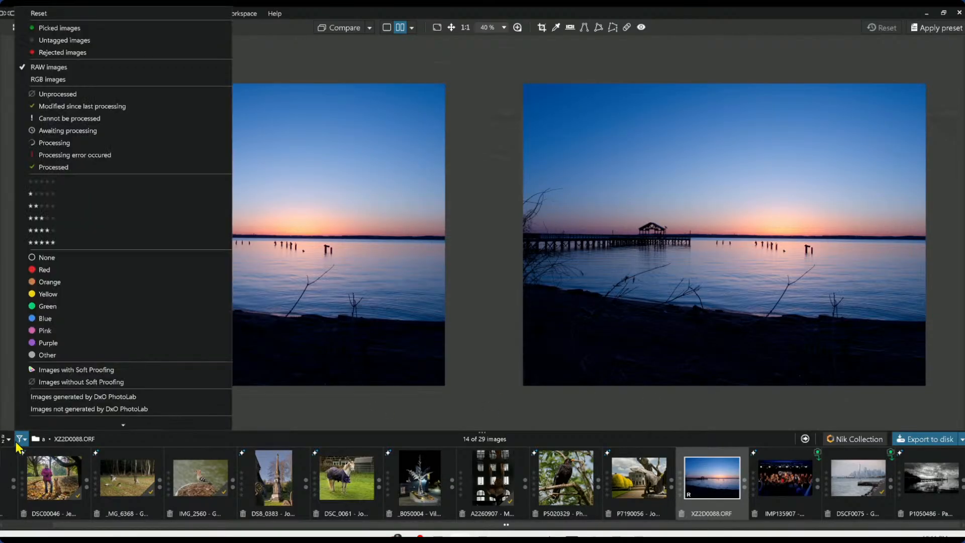
left_click(48, 49)
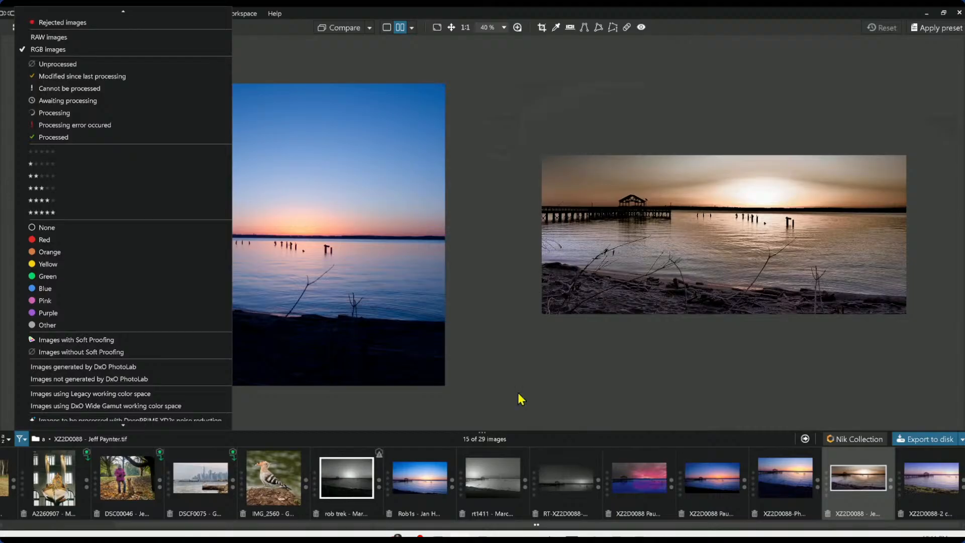
left_click(489, 386)
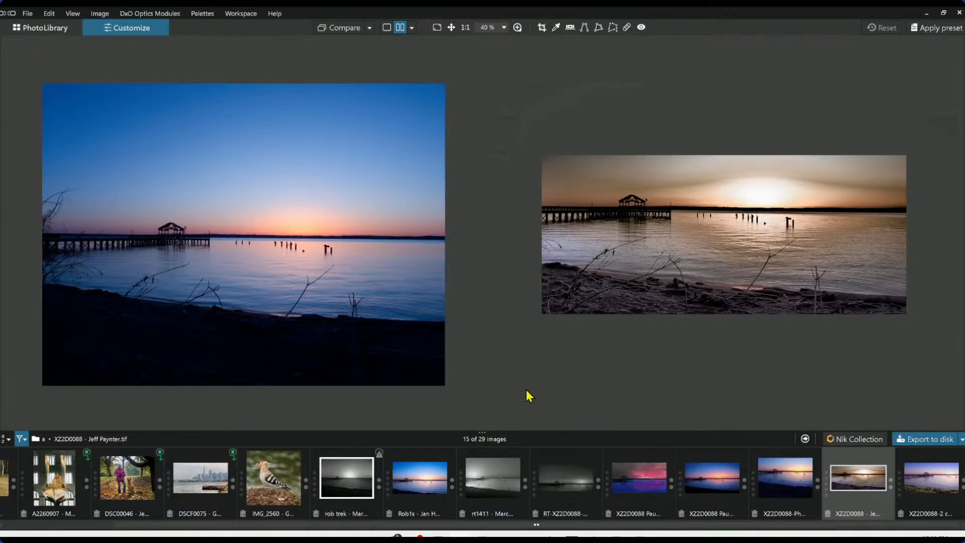
Compare the reference photo side by side with several edited colour versions of XZ2D0088
scroll(611, 266, "up", 1)
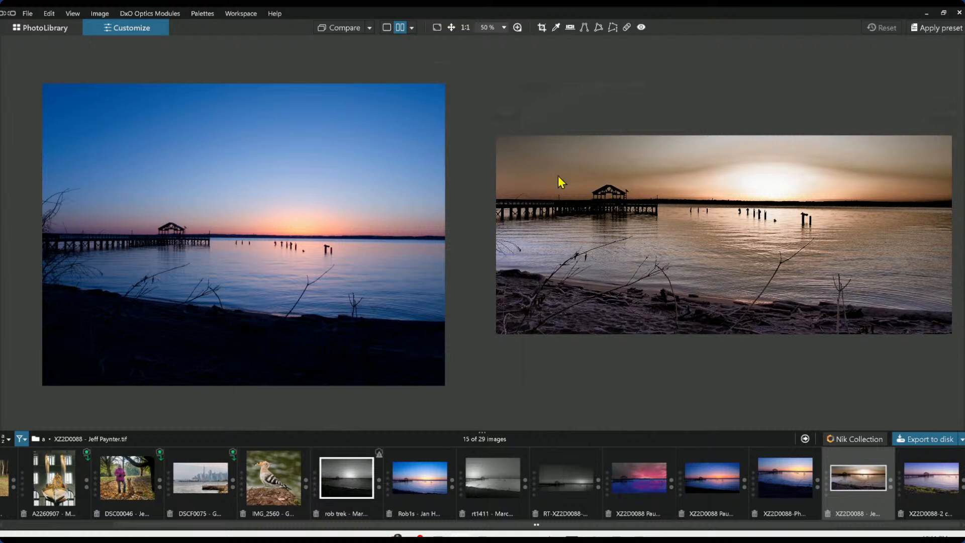
scroll(611, 214, "up", 1)
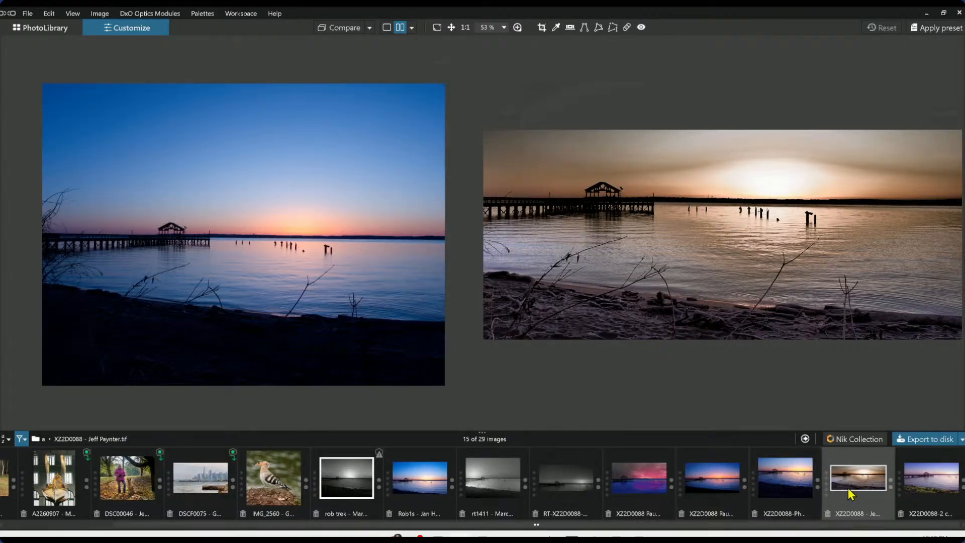
left_click(915, 498)
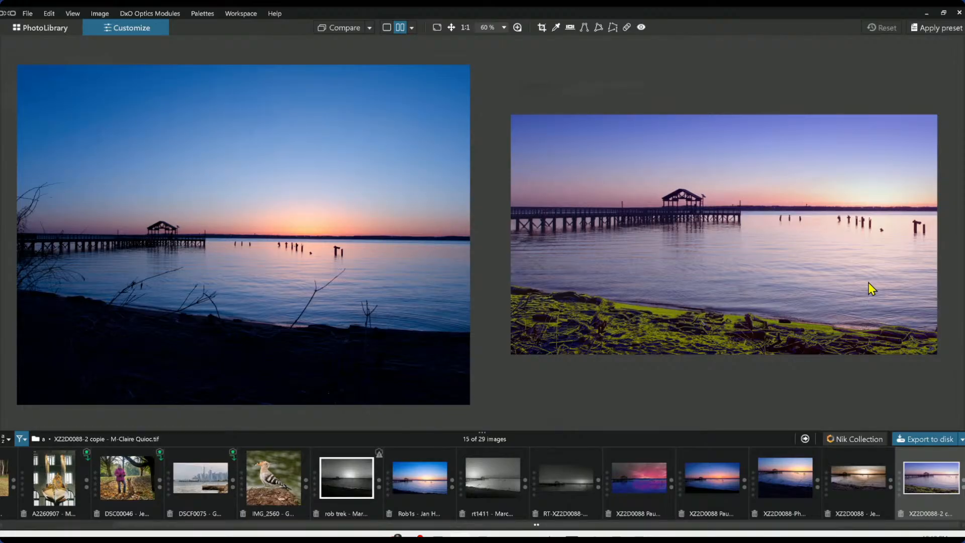
left_click(799, 490)
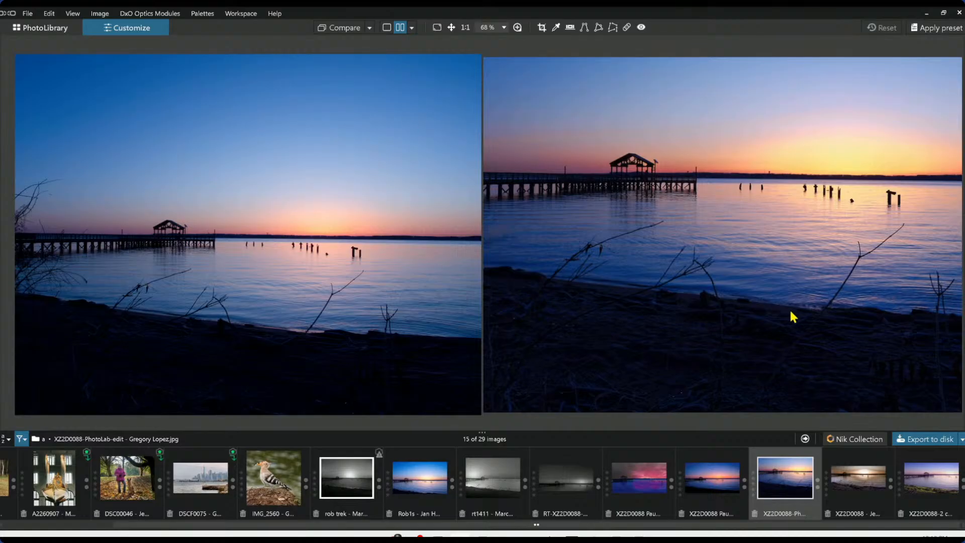
left_click(711, 480)
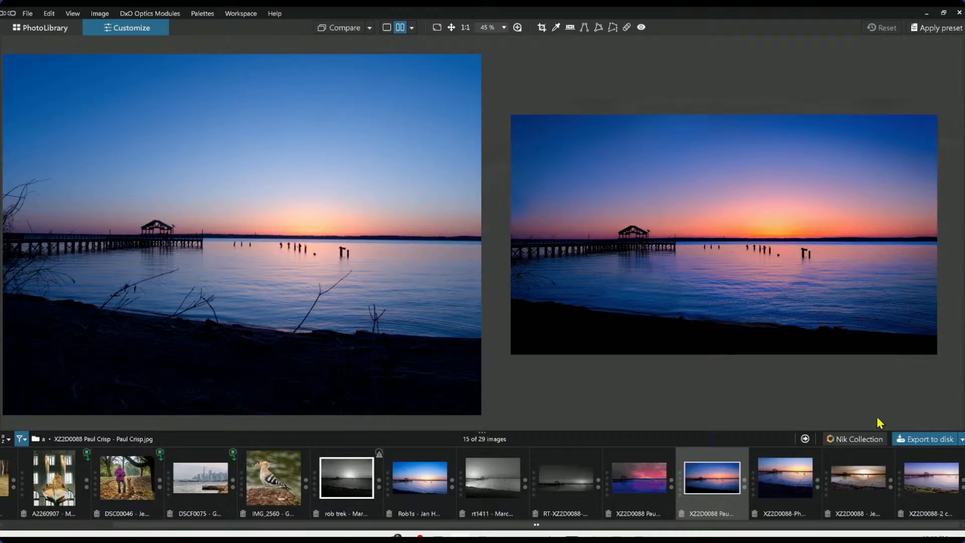
left_click(662, 490)
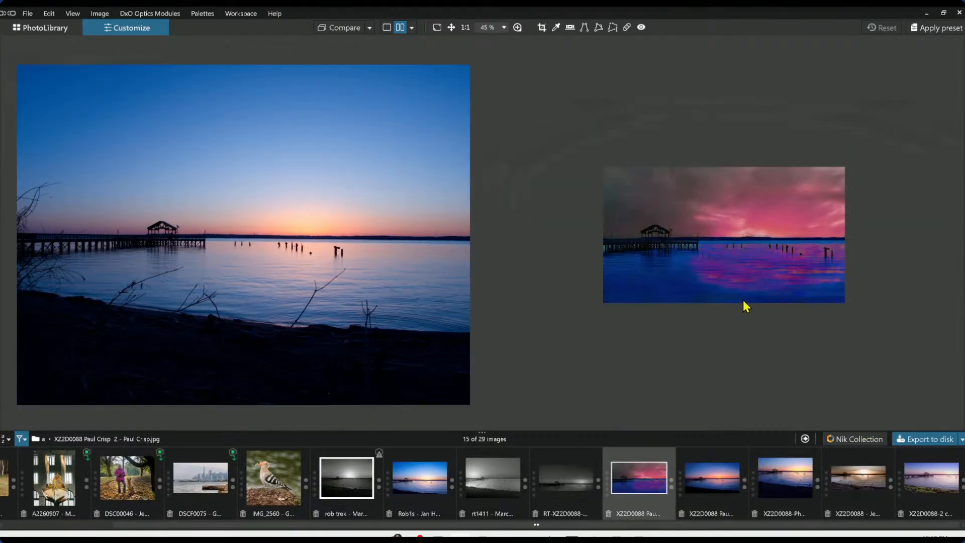
scroll(744, 301, "up", 2)
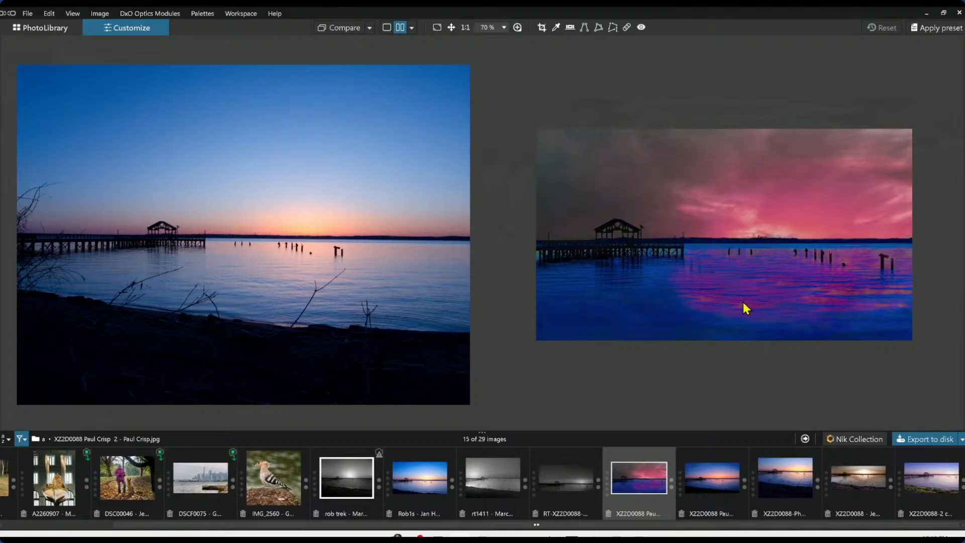
scroll(746, 307, "up", 1)
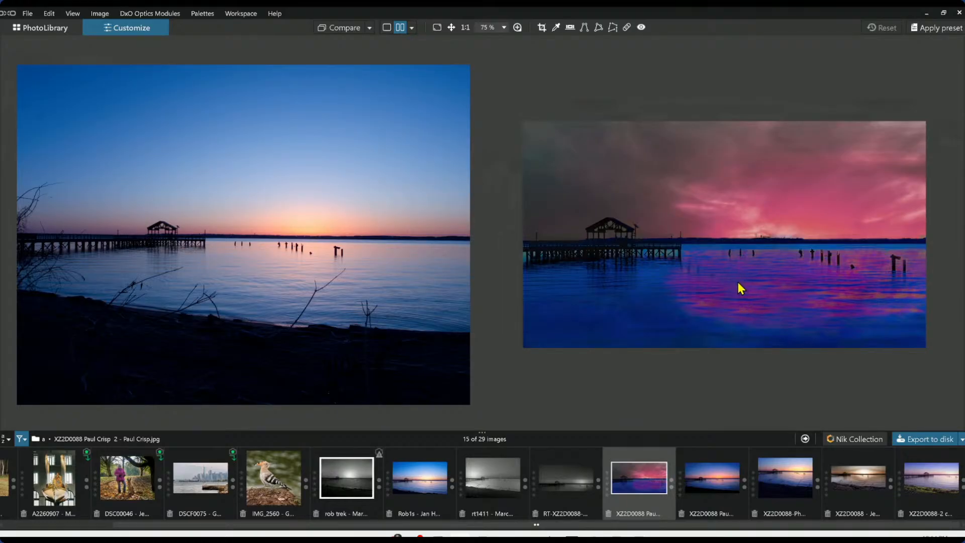
Browse the remaining edited versions, including the black-and-white ones, against the reference photo
left_click(569, 492)
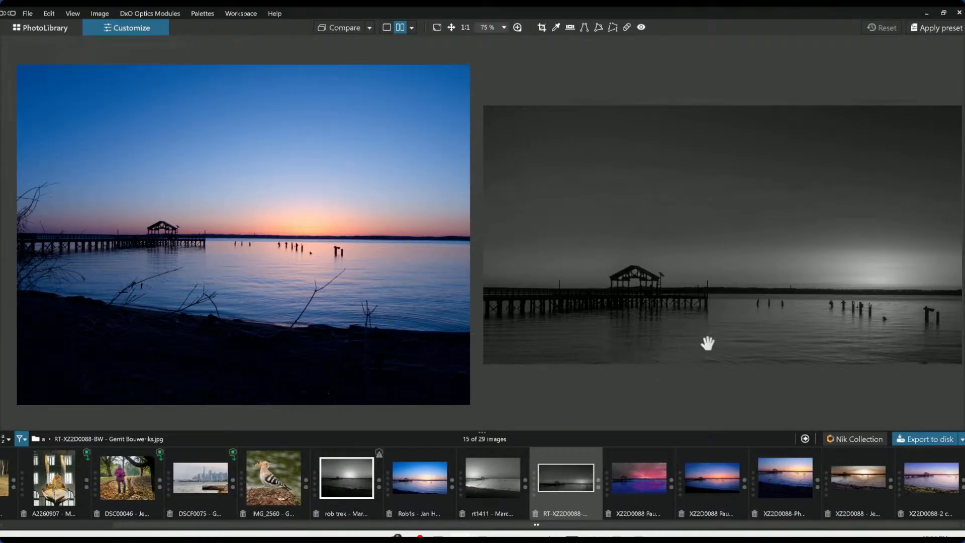
left_click(500, 495)
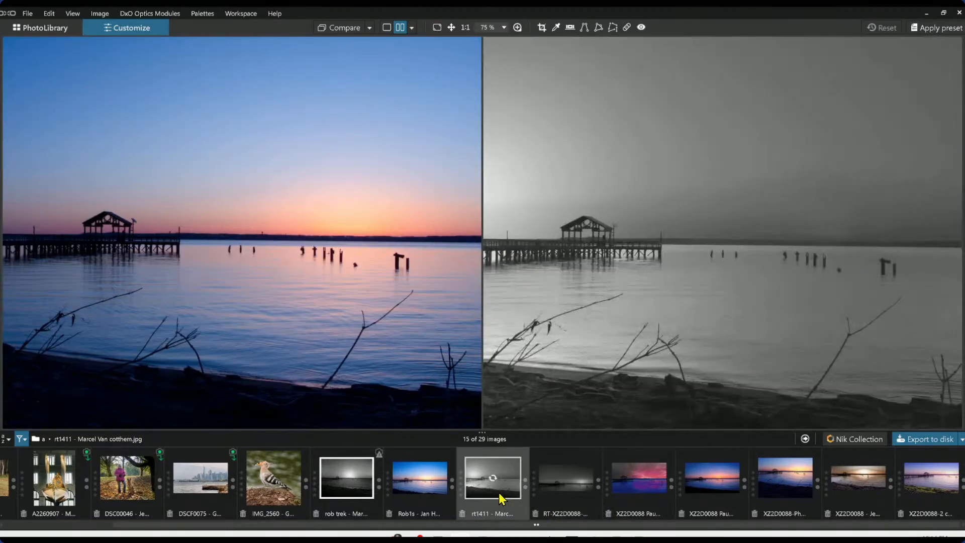
scroll(420, 288, "down", 7)
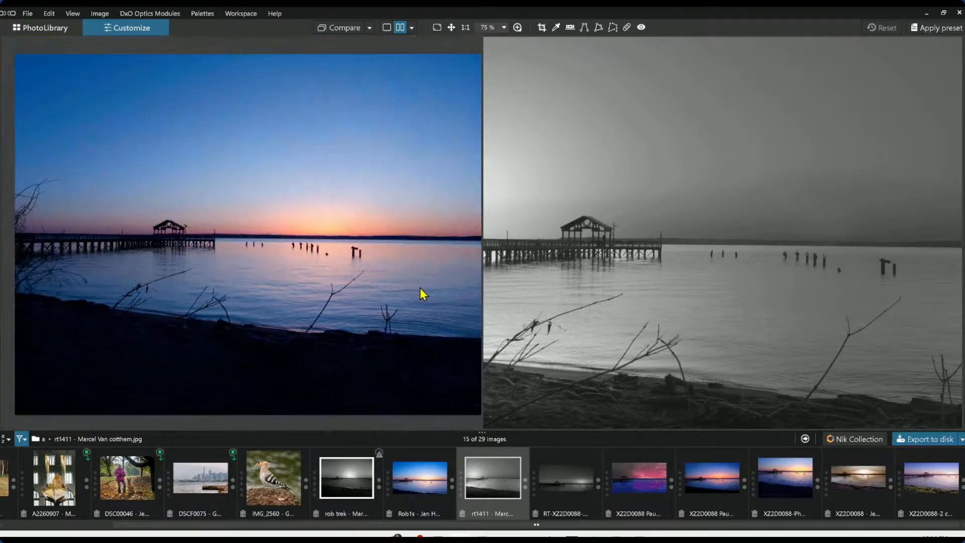
scroll(610, 280, "down", 1)
scroll(610, 280, "down", 6)
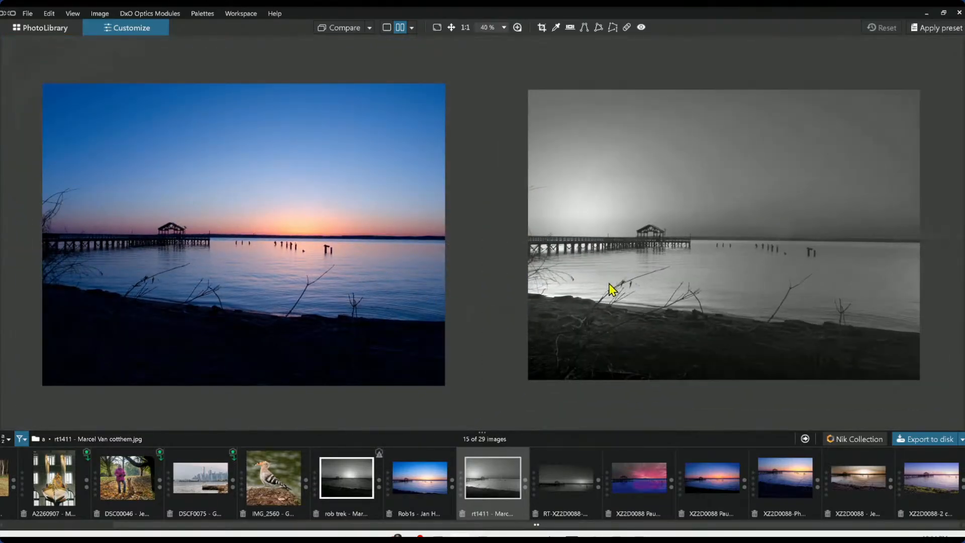
scroll(610, 288, "up", 1)
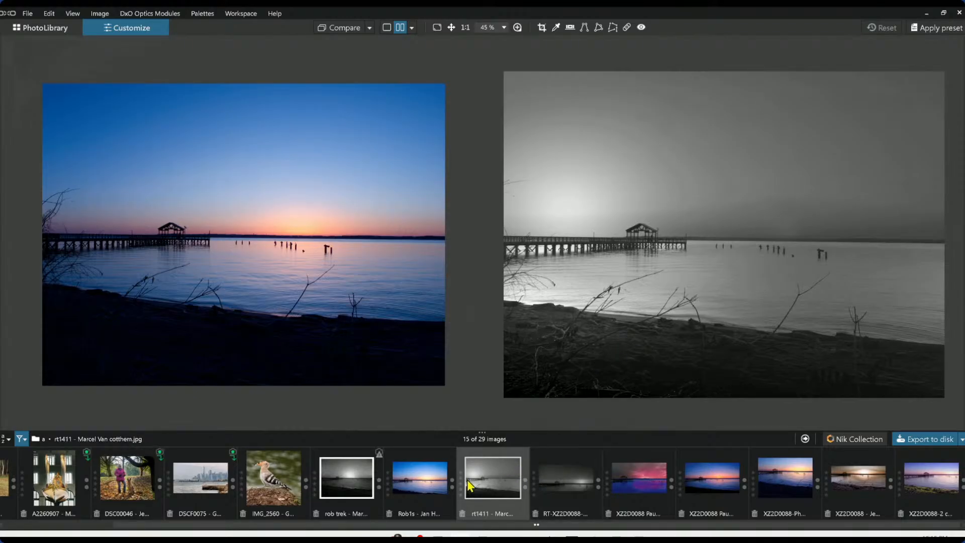
left_click(429, 485)
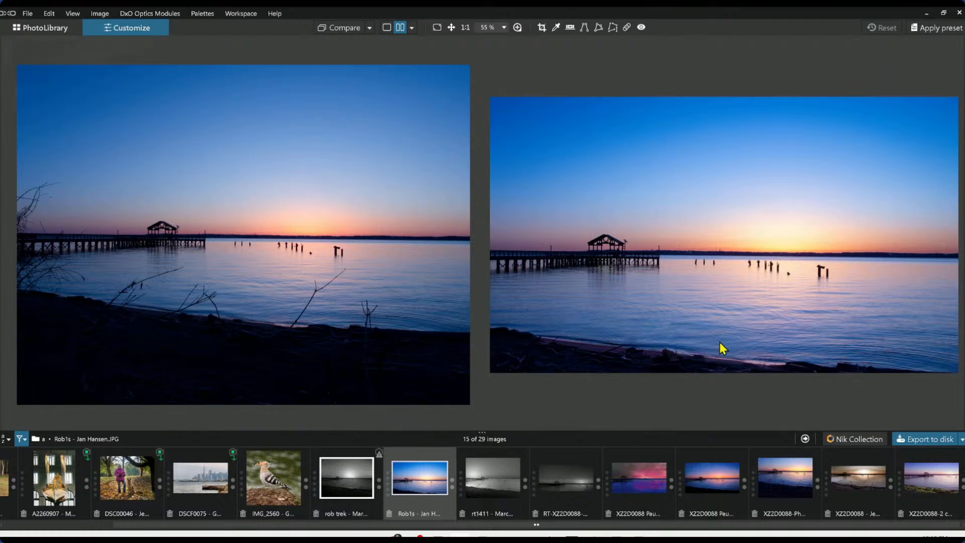
left_click(351, 492)
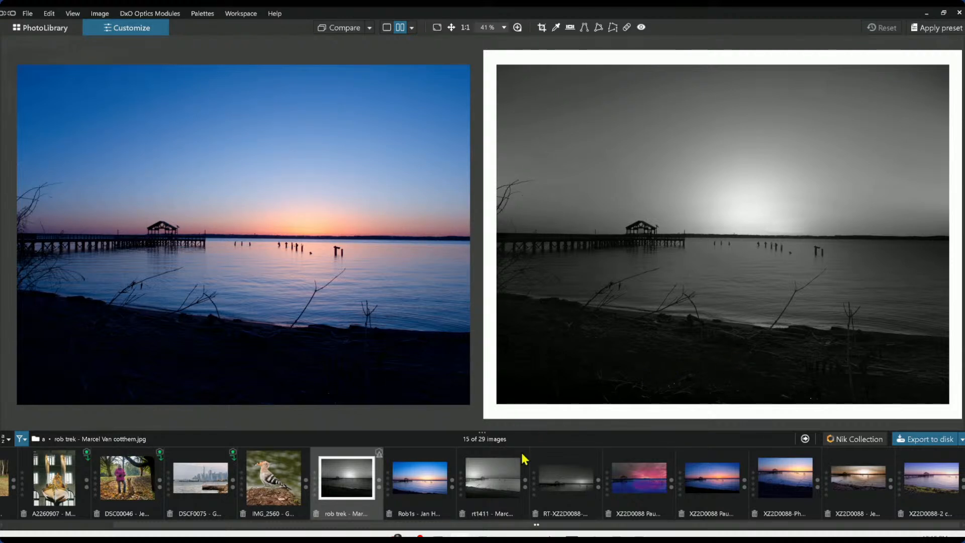
scroll(251, 498, "up", 2)
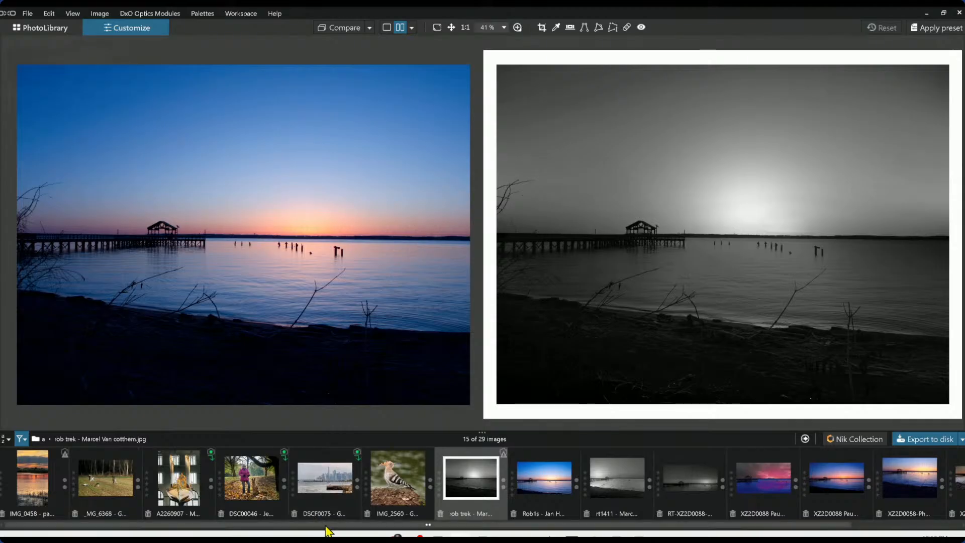
left_click_drag(326, 526, 434, 527)
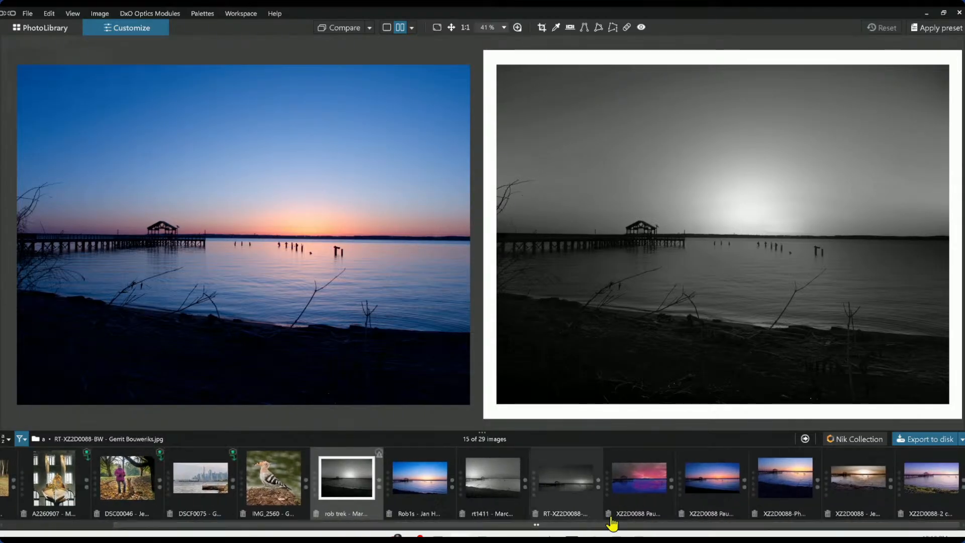